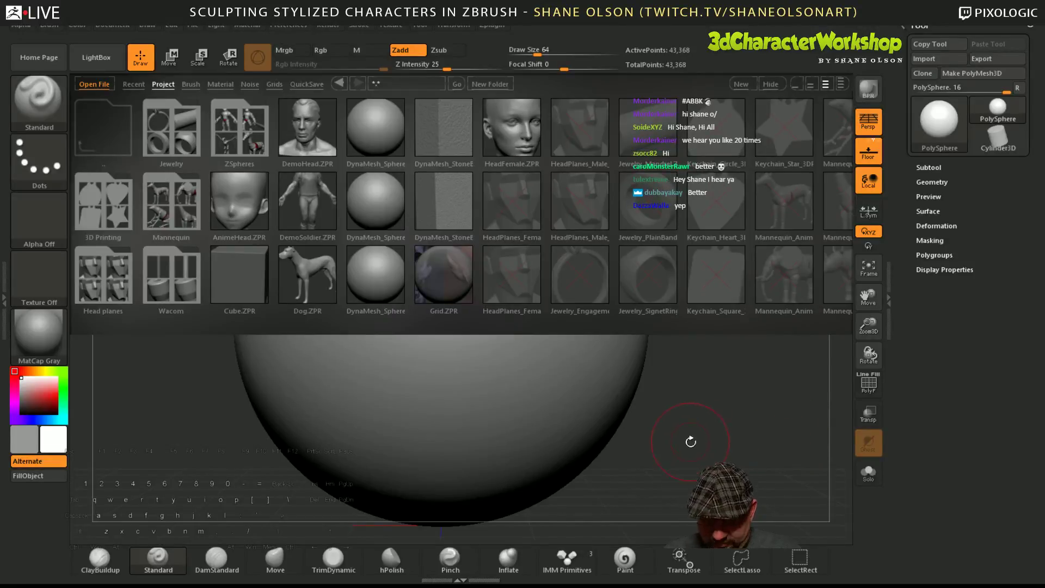
pyautogui.press('f')
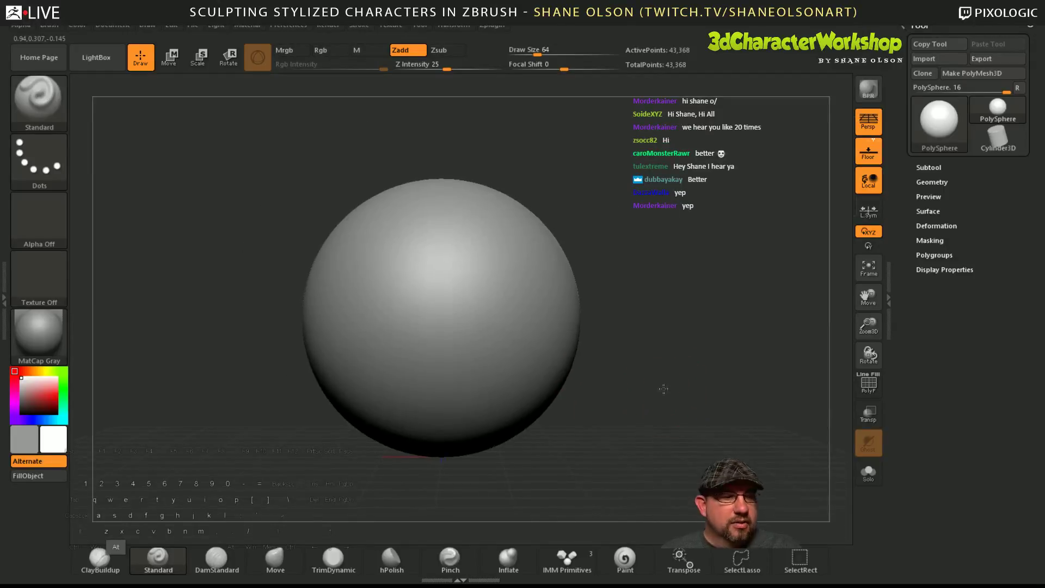
pyautogui.moveTo(667, 387); pyautogui.dragTo(669, 404)
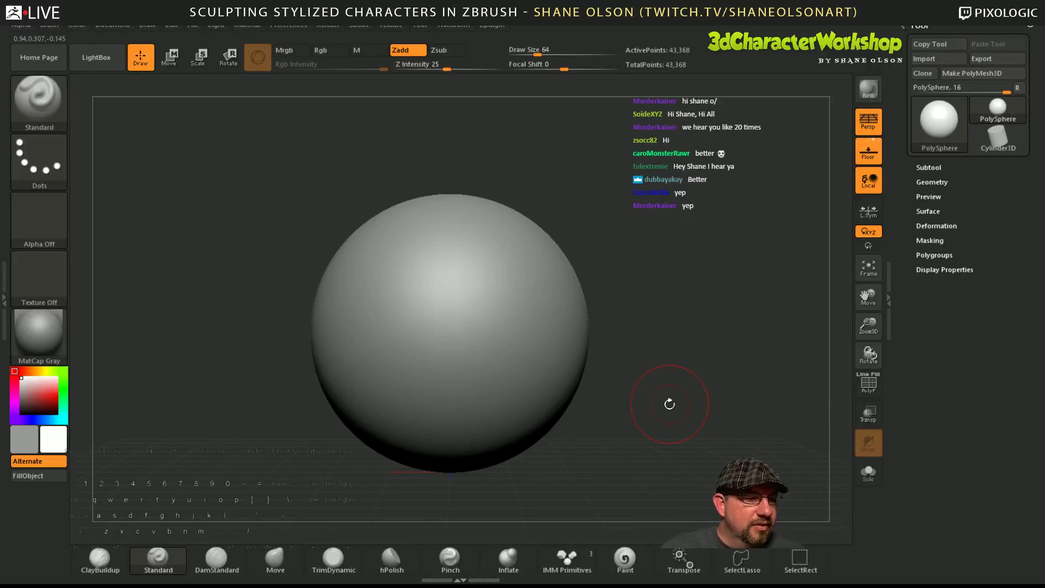
pyautogui.keyDown('alt'); pyautogui.moveTo(673, 425); pyautogui.dragTo(666, 421); pyautogui.keyUp('alt')
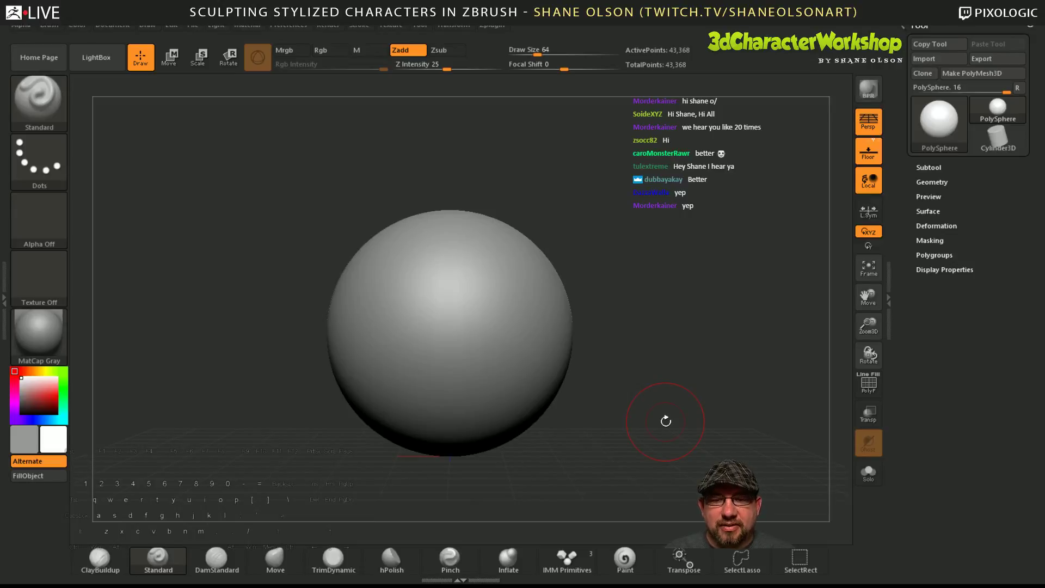
pyautogui.keyDown('alt'); pyautogui.moveTo(707, 397); pyautogui.dragTo(709, 387); pyautogui.keyUp('alt')
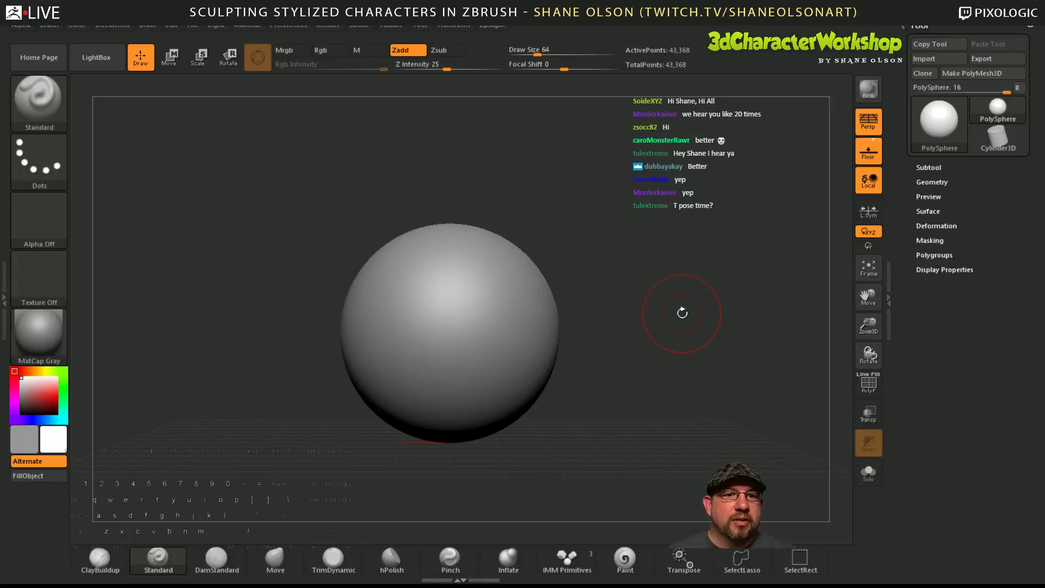
pyautogui.keyDown('alt'); pyautogui.moveTo(667, 301); pyautogui.dragTo(678, 264); pyautogui.keyUp('alt')
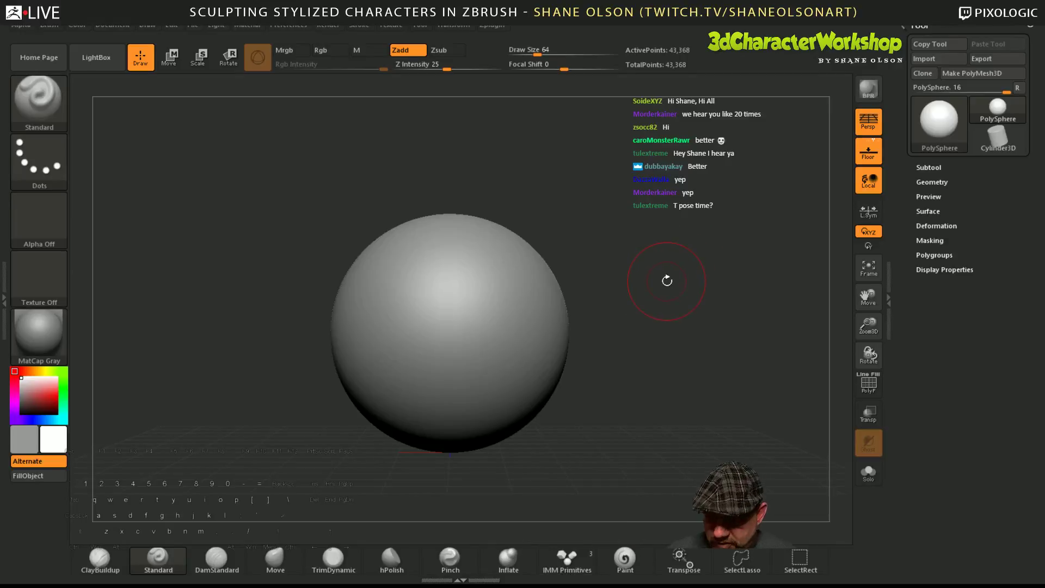
pyautogui.keyDown('alt'); pyautogui.moveTo(660, 289); pyautogui.dragTo(666, 289); pyautogui.keyUp('alt')
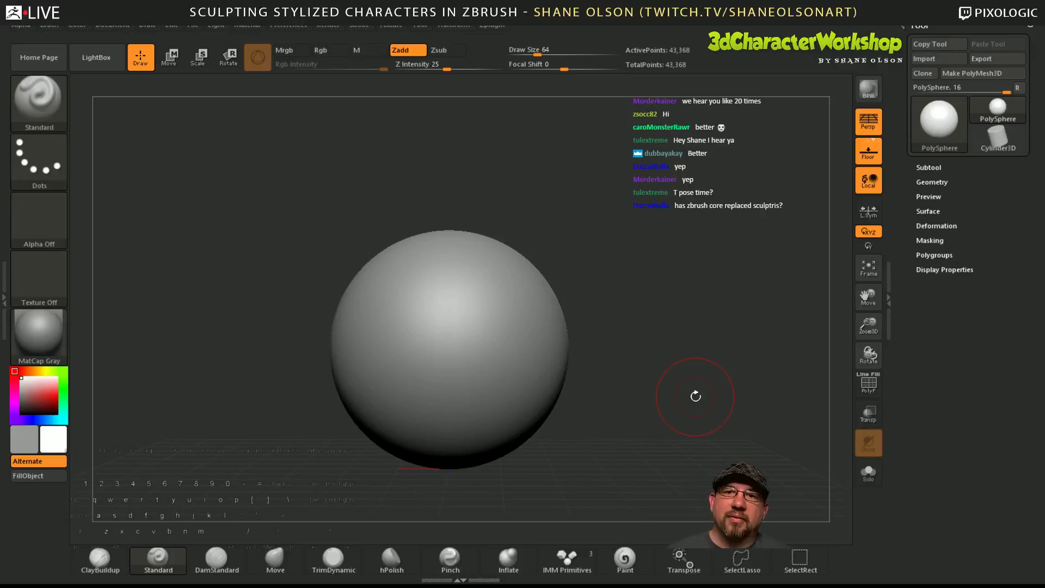
# - Set the brush draw size to 80
pyautogui.press('s')
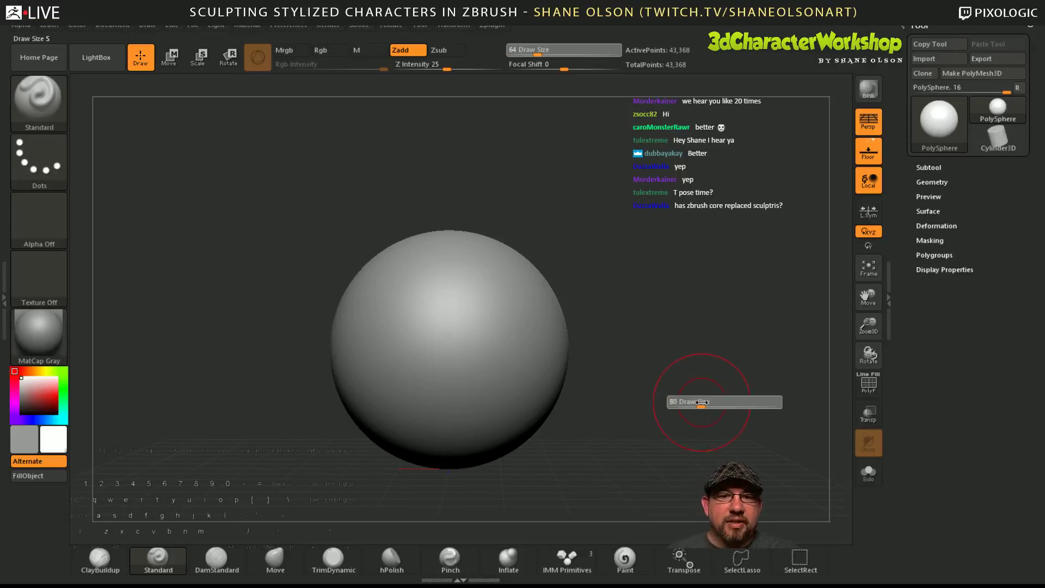
pyautogui.click(697, 403)
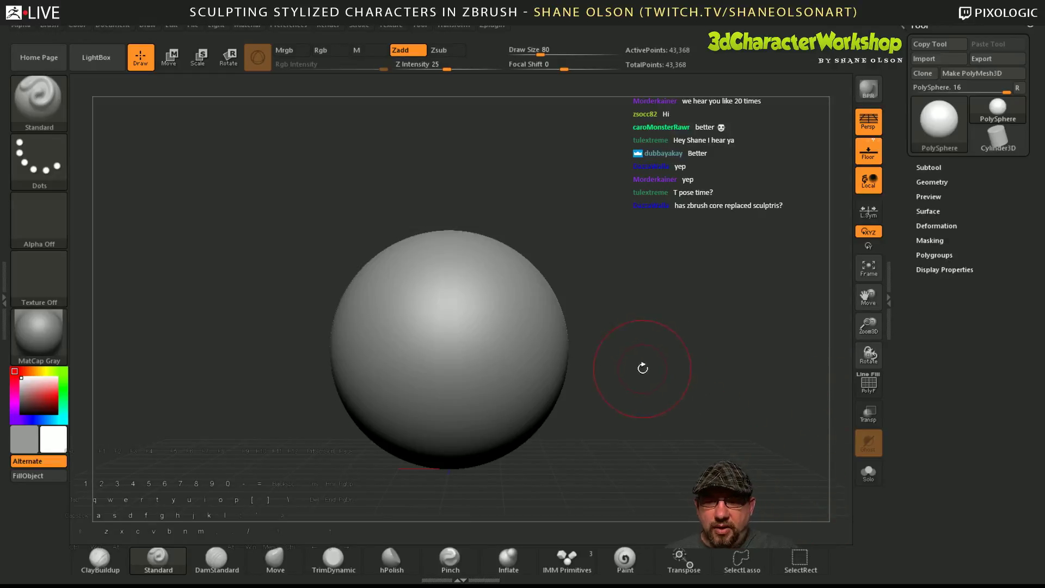
pyautogui.moveTo(662, 377)
pyautogui.keyDown('alt'); pyautogui.mouseDown()
pyautogui.moveTo(651, 357)
pyautogui.moveTo(669, 392)
pyautogui.mouseUp(); pyautogui.keyUp('alt')
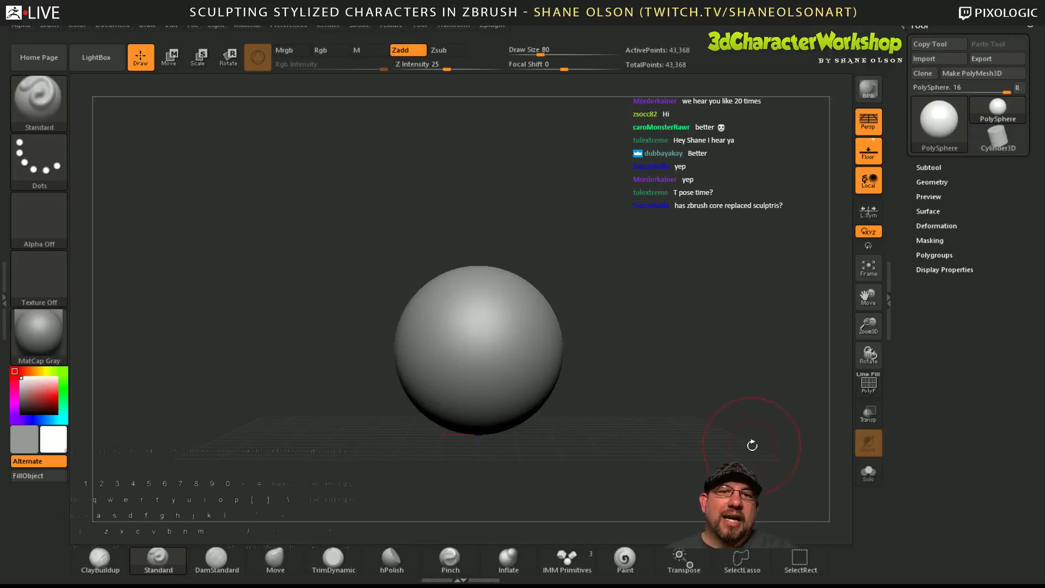
pyautogui.keyDown('alt'); pyautogui.moveTo(752, 445); pyautogui.dragTo(743, 421); pyautogui.keyUp('alt')
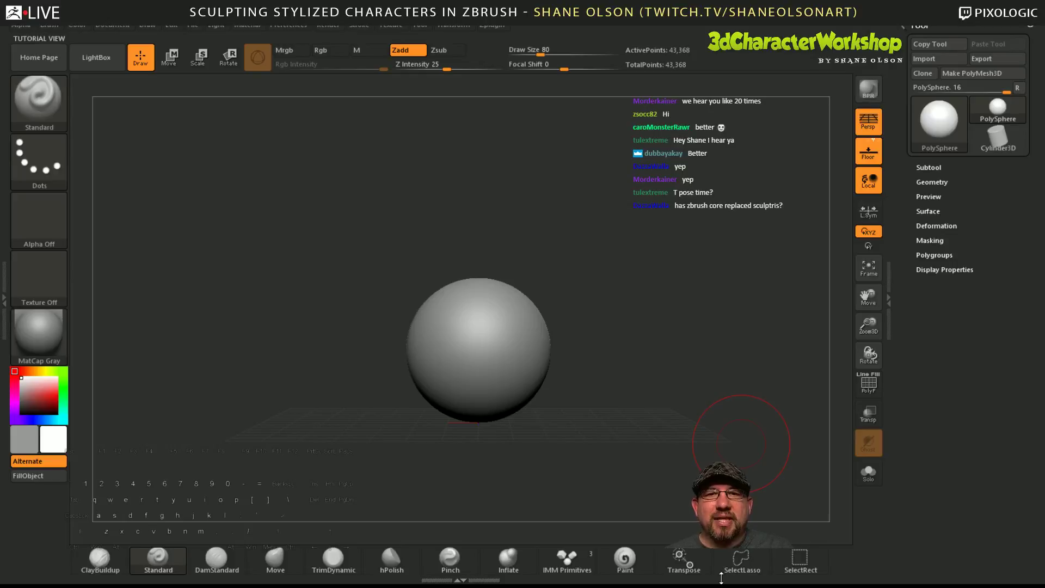
pyautogui.keyDown('alt'); pyautogui.moveTo(682, 430); pyautogui.dragTo(682, 426); pyautogui.keyUp('alt')
pyautogui.rightClick(682, 426)
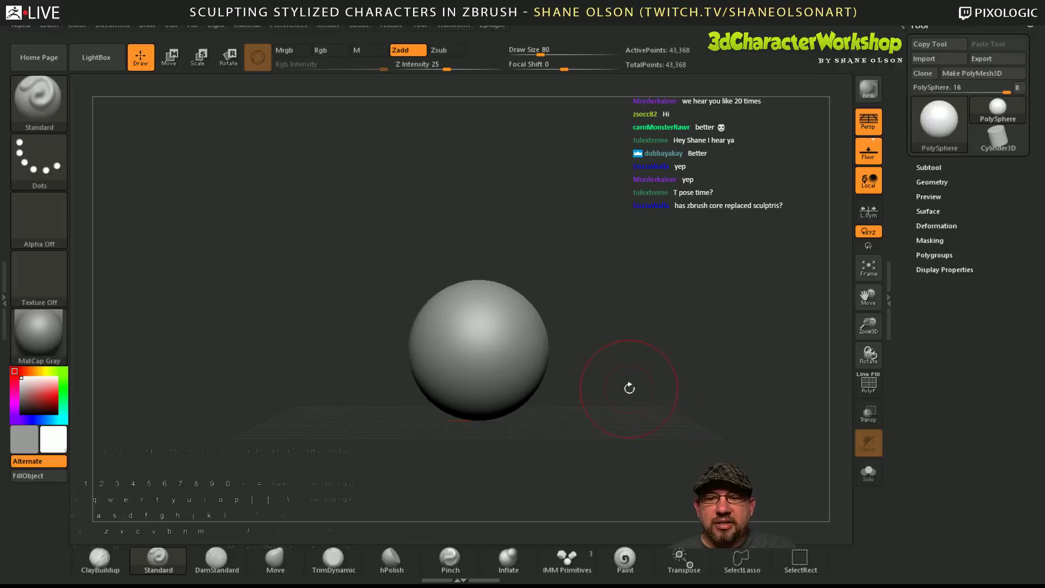
pyautogui.keyDown('alt'); pyautogui.moveTo(625, 380); pyautogui.dragTo(632, 394); pyautogui.keyUp('alt')
# - Reduce the brush draw size to 54 and switch to the IMM Primitives brush
pyautogui.press('s')
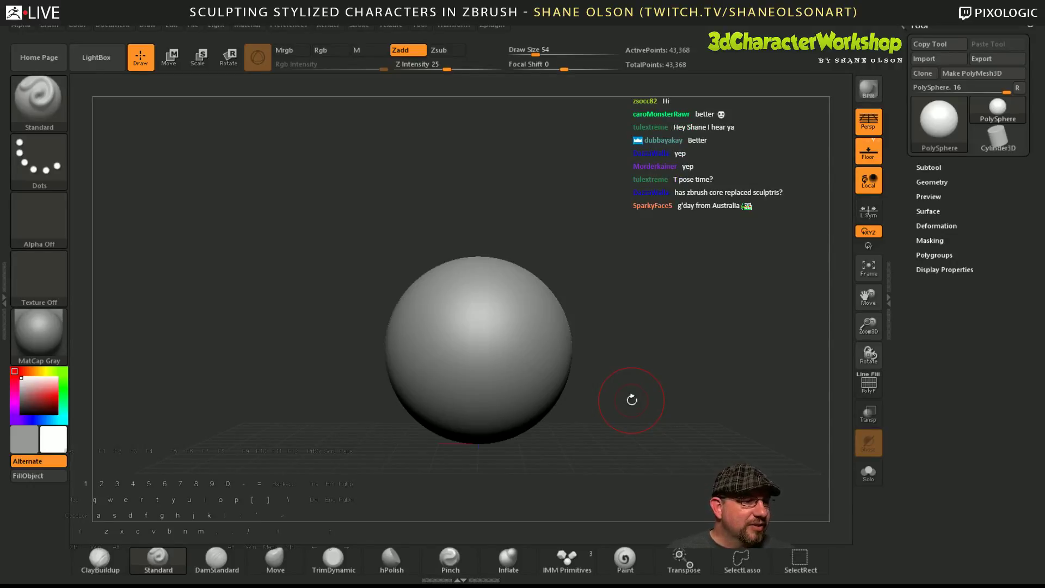
pyautogui.moveTo(664, 389)
pyautogui.keyDown('alt'); pyautogui.mouseDown()
pyautogui.moveTo(659, 377)
pyautogui.moveTo(675, 393)
pyautogui.mouseUp(); pyautogui.keyUp('alt')
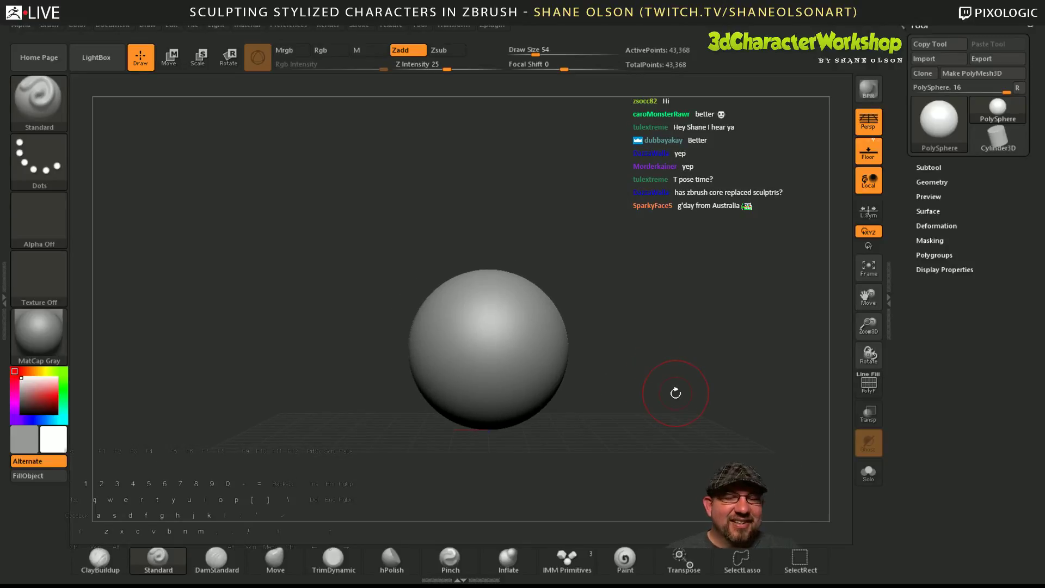
pyautogui.keyDown('alt'); pyautogui.moveTo(625, 317); pyautogui.dragTo(612, 352); pyautogui.keyUp('alt')
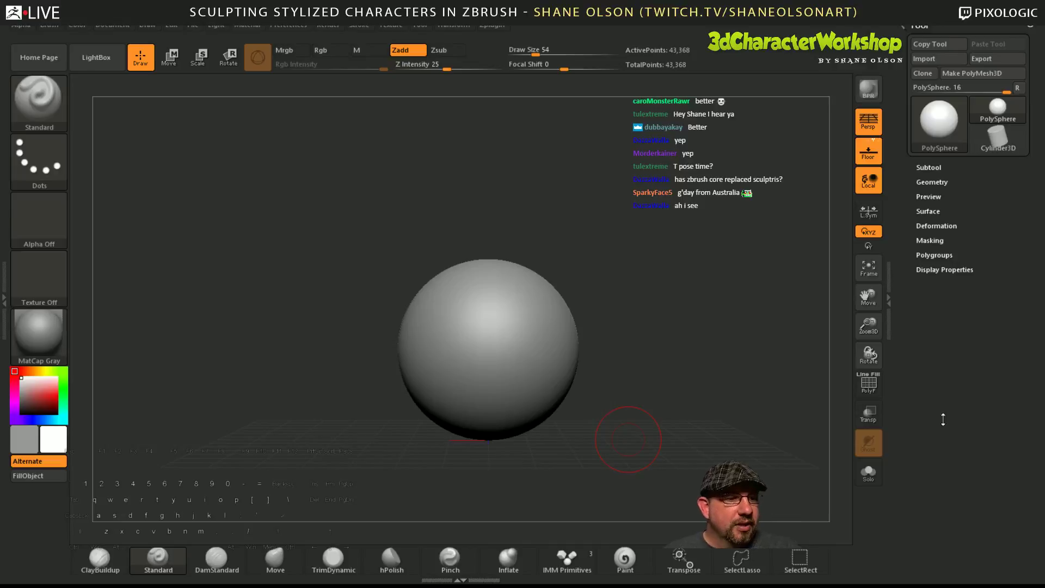
pyautogui.keyDown('alt'); pyautogui.moveTo(647, 374); pyautogui.dragTo(637, 391); pyautogui.keyUp('alt')
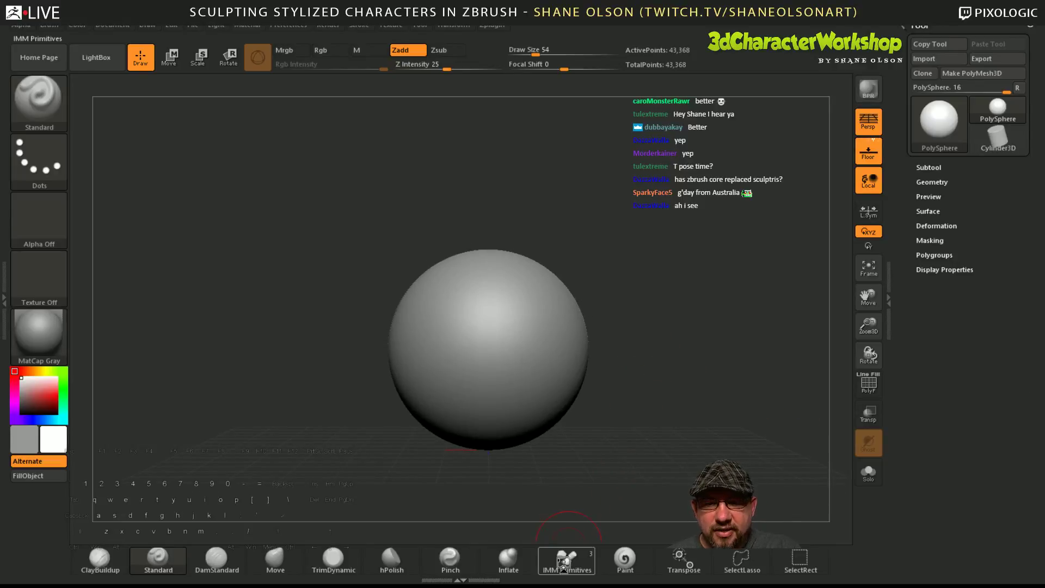
pyautogui.click(566, 558)
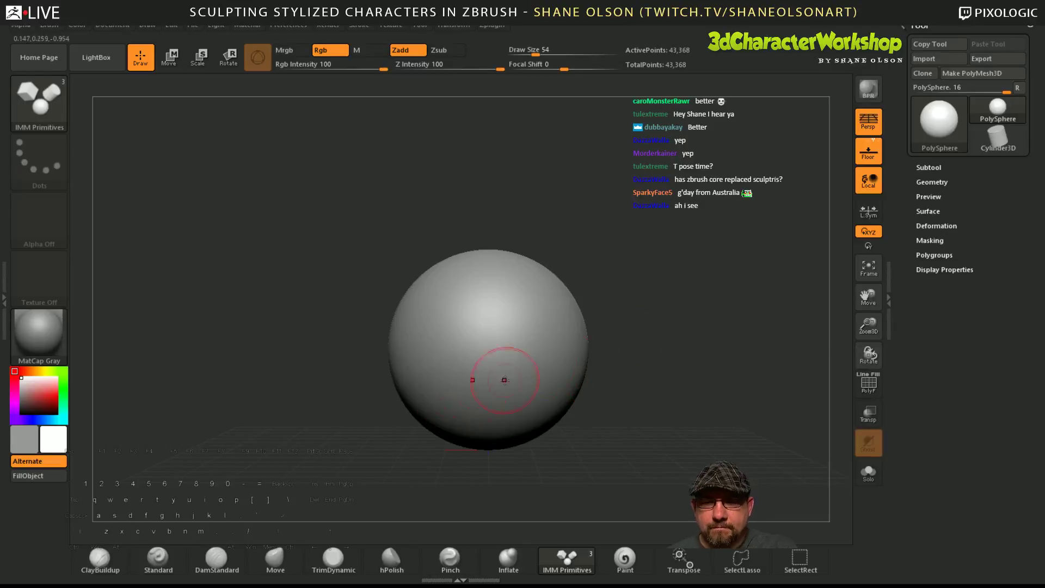
# - Turn off the perspective view and hide the floor grid around the sphere
pyautogui.press('p')
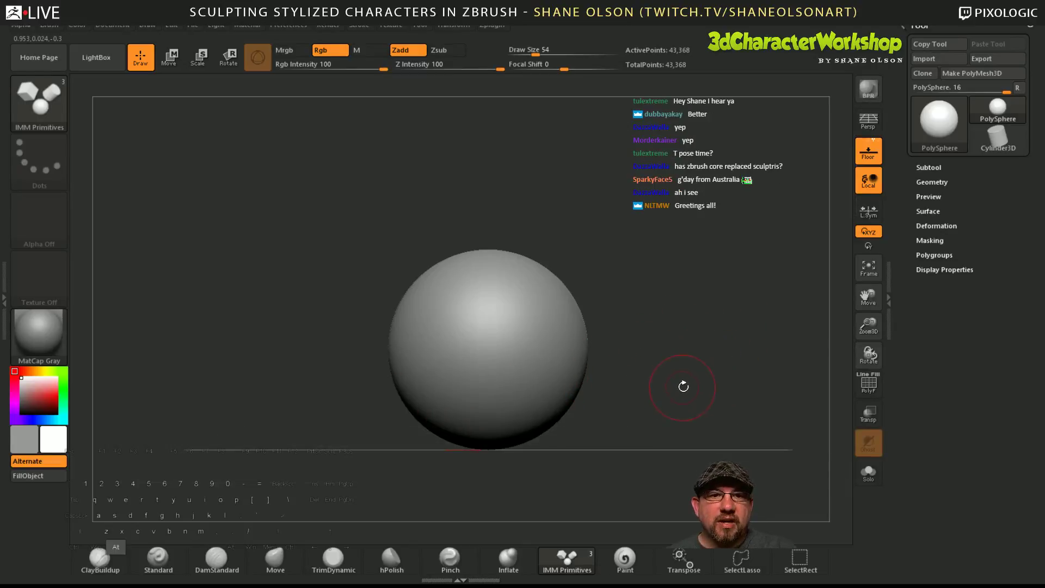
pyautogui.keyDown('alt'); pyautogui.moveTo(681, 383); pyautogui.dragTo(635, 389); pyautogui.keyUp('alt')
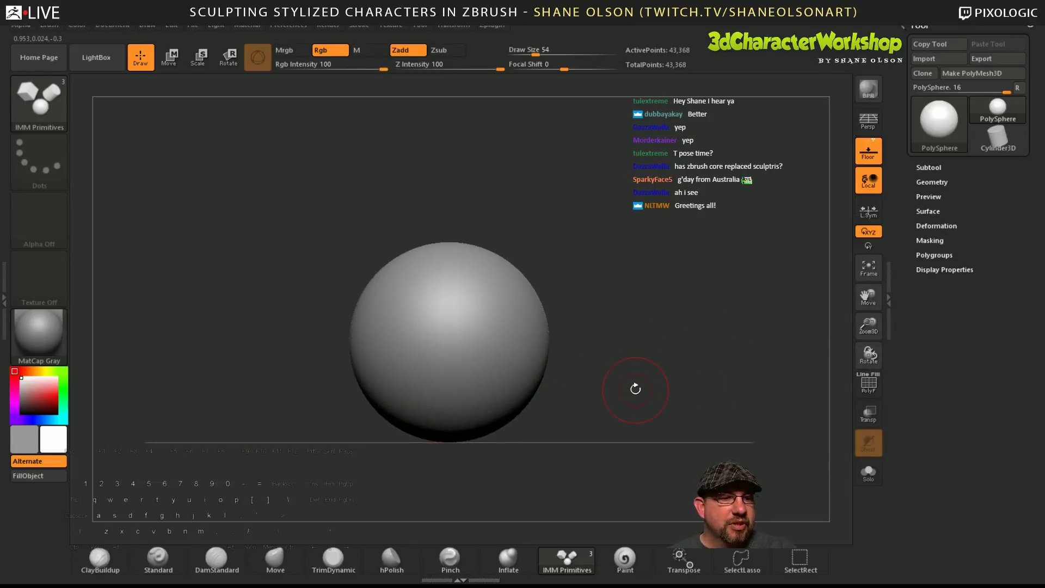
pyautogui.click(868, 152)
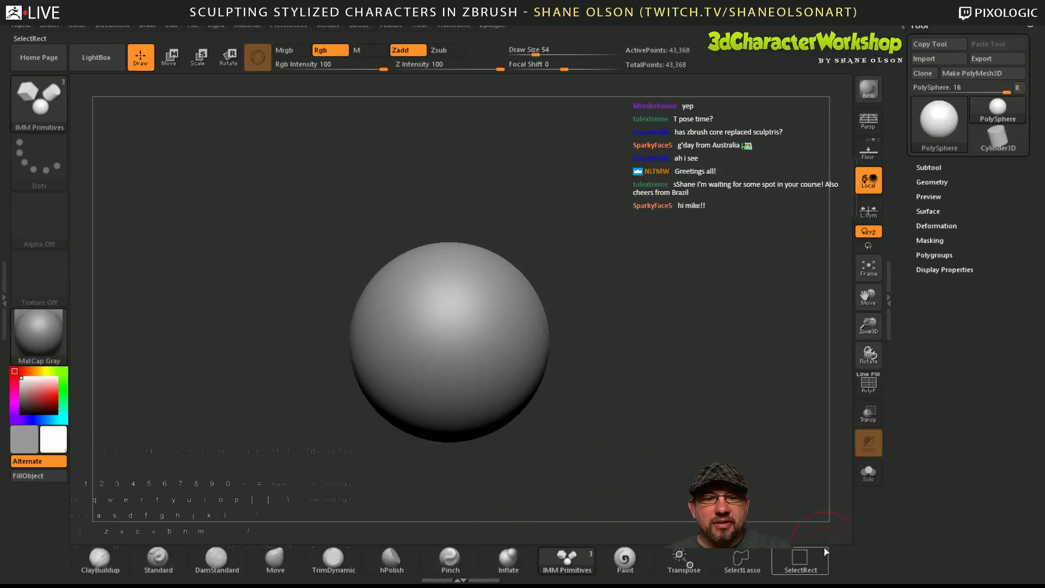
# - Choose the Cube as the mesh that the IMM Primitives brush inserts
pyautogui.moveTo(113, 577)
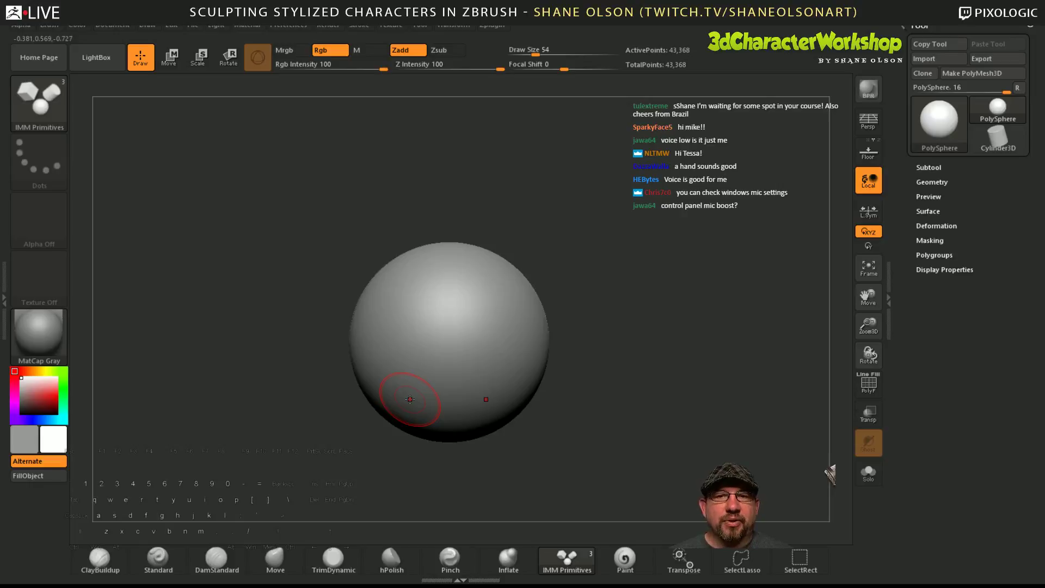
pyautogui.keyDown('alt'); pyautogui.moveTo(627, 393); pyautogui.dragTo(661, 386); pyautogui.keyUp('alt')
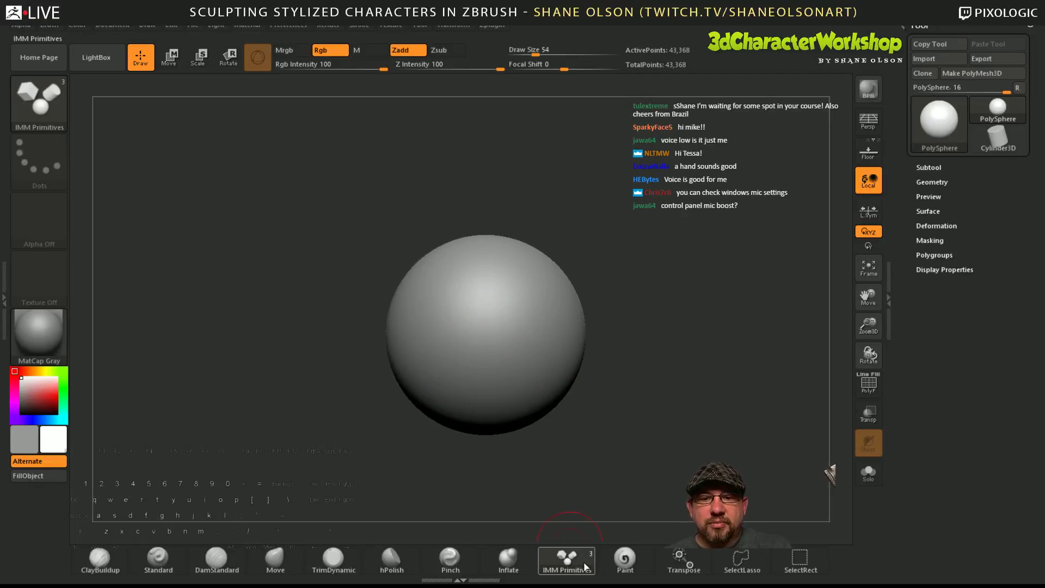
pyautogui.press('m')
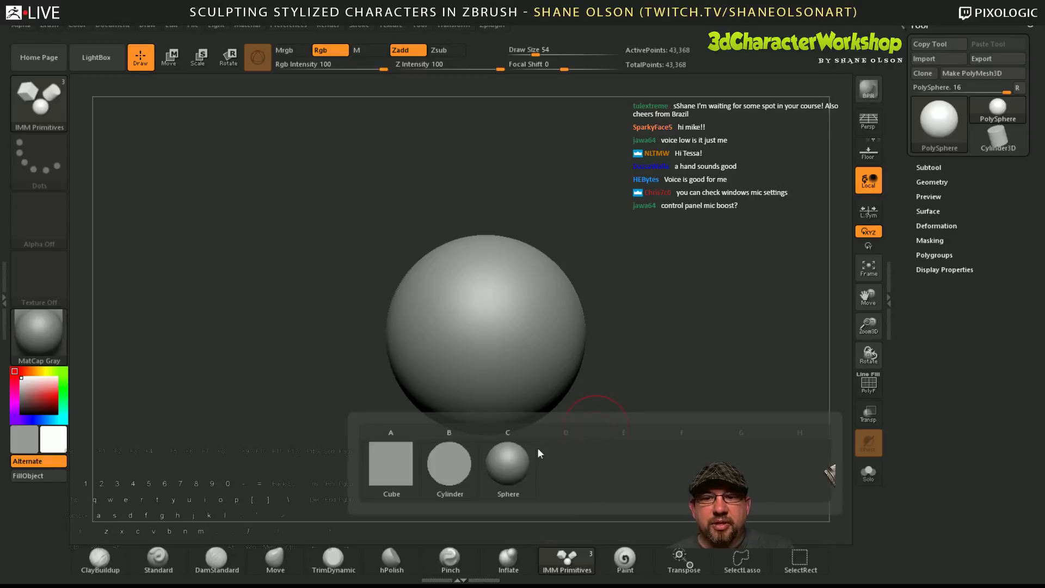
pyautogui.click(386, 468)
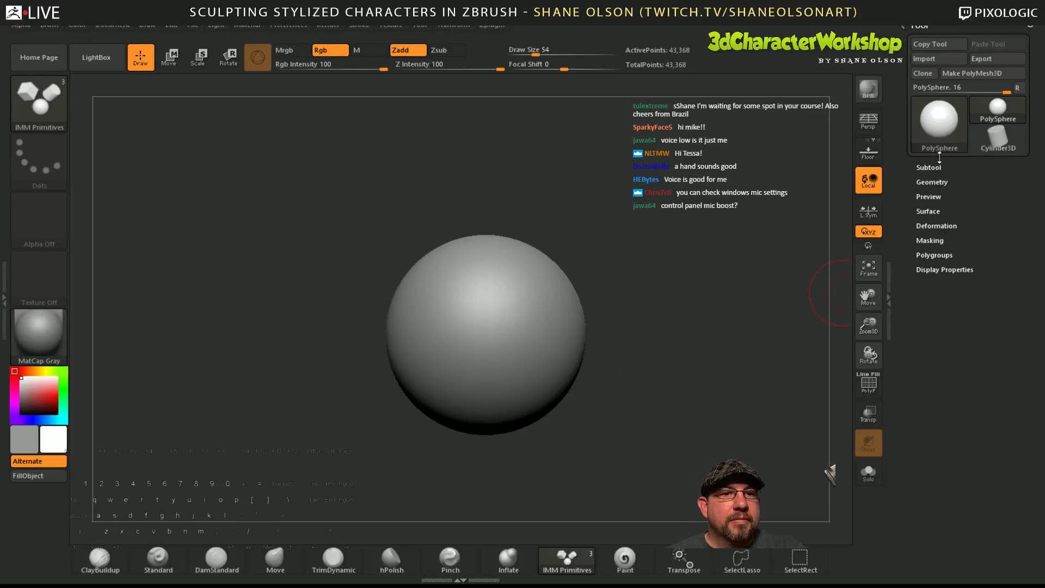
pyautogui.click(939, 182)
pyautogui.click(939, 181)
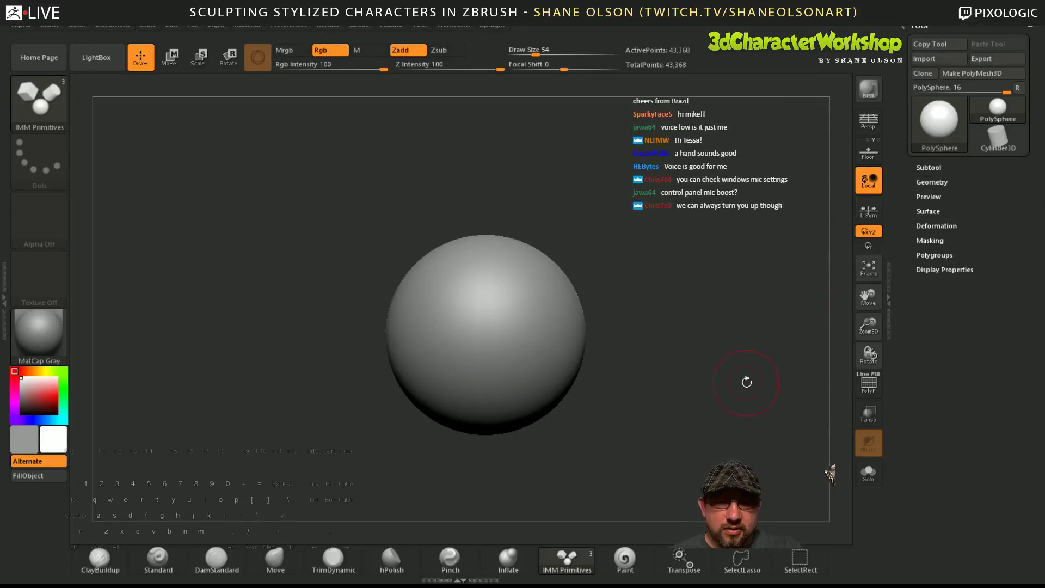
# - Load the Cube.ZPR project from LightBox in place of the sphere and view the cube straight from the front
pyautogui.press(',')
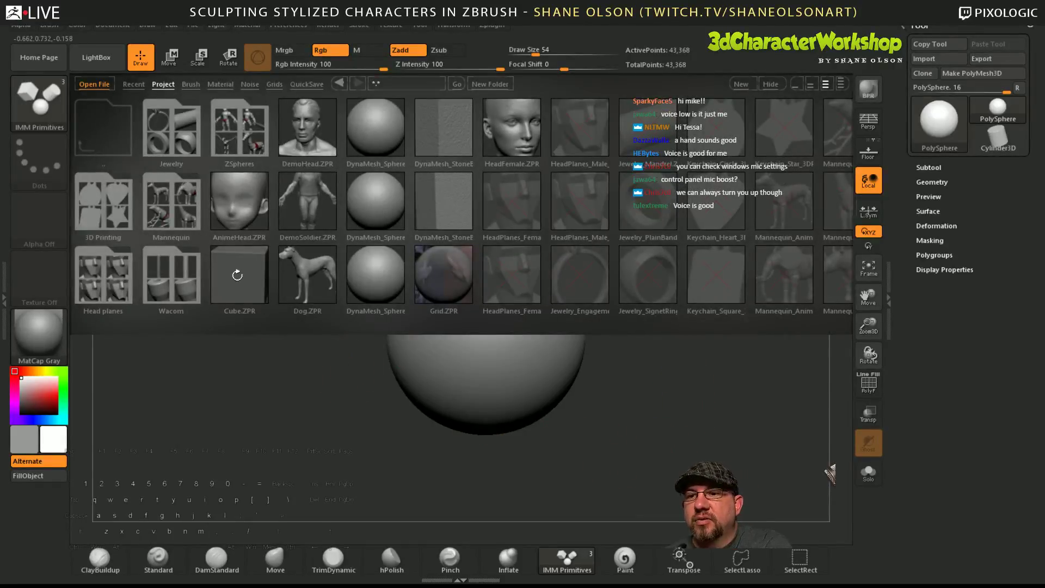
pyautogui.doubleClick(246, 286)
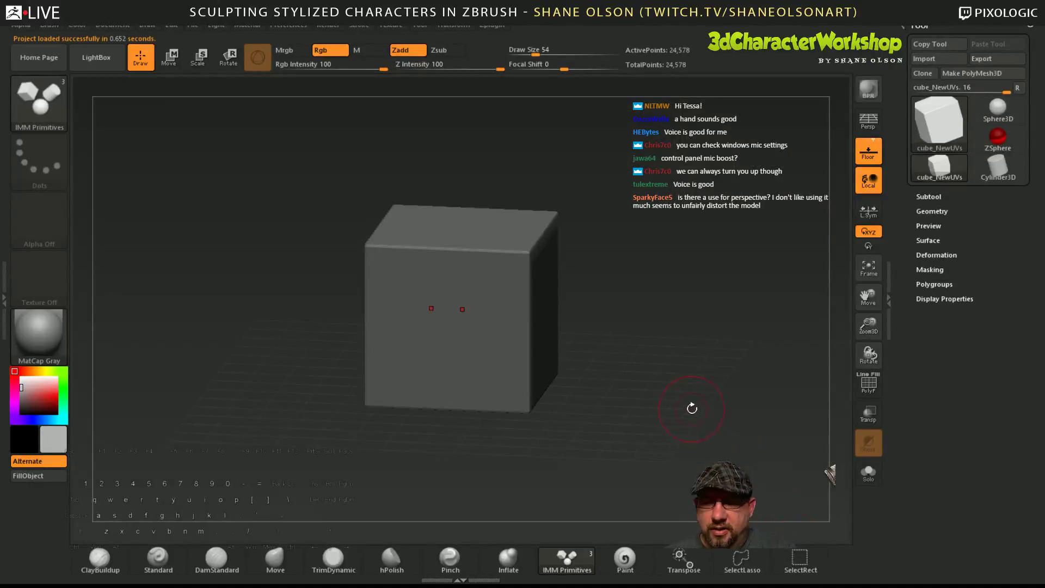
pyautogui.hotkey('shift', 'f')
pyautogui.hotkey('shift', 'f')
pyautogui.moveTo(691, 423)
pyautogui.mouseDown()
pyautogui.moveTo(660, 408)
pyautogui.moveTo(706, 431)
pyautogui.mouseUp()
pyautogui.keyDown('alt'); pyautogui.moveTo(673, 396); pyautogui.dragTo(658, 431); pyautogui.keyUp('alt')
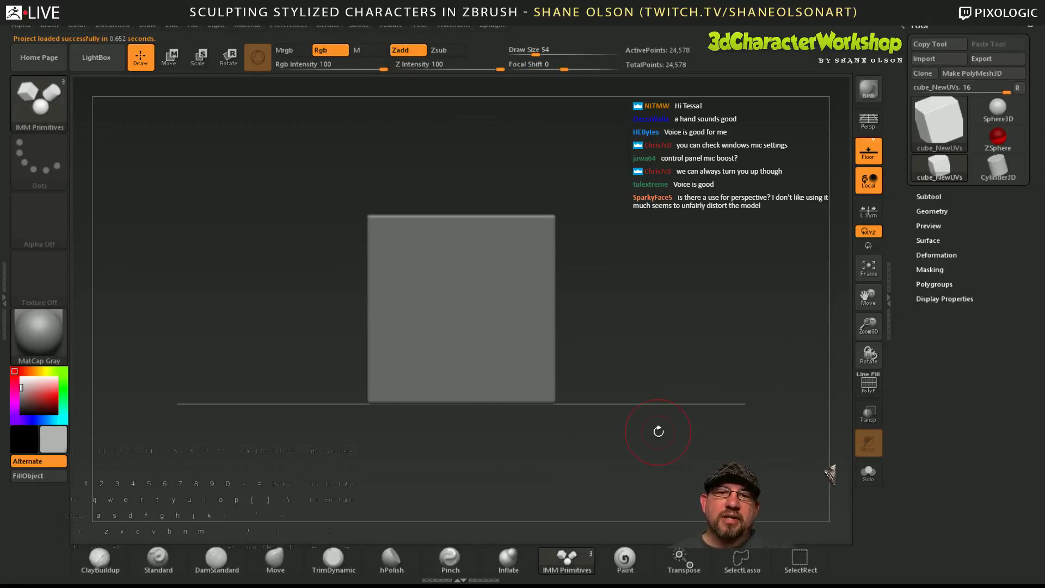
pyautogui.press(',')
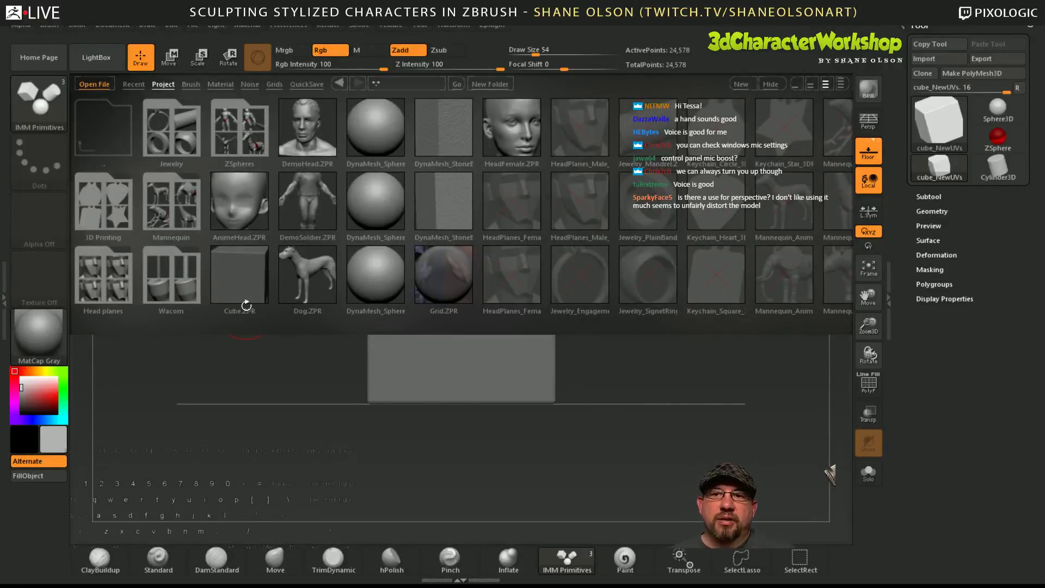
pyautogui.press(',')
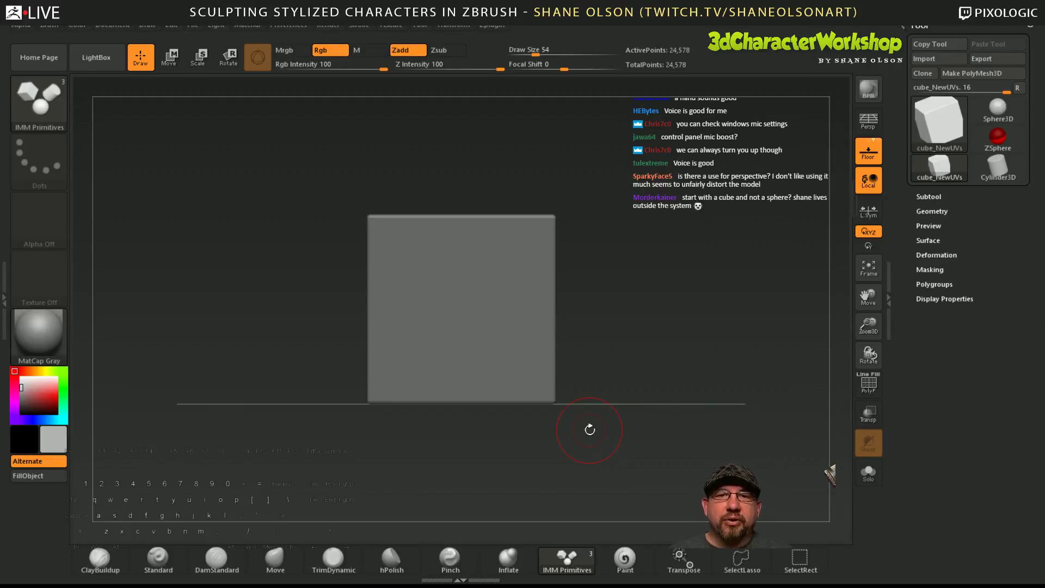
pyautogui.moveTo(613, 319); pyautogui.dragTo(626, 329)
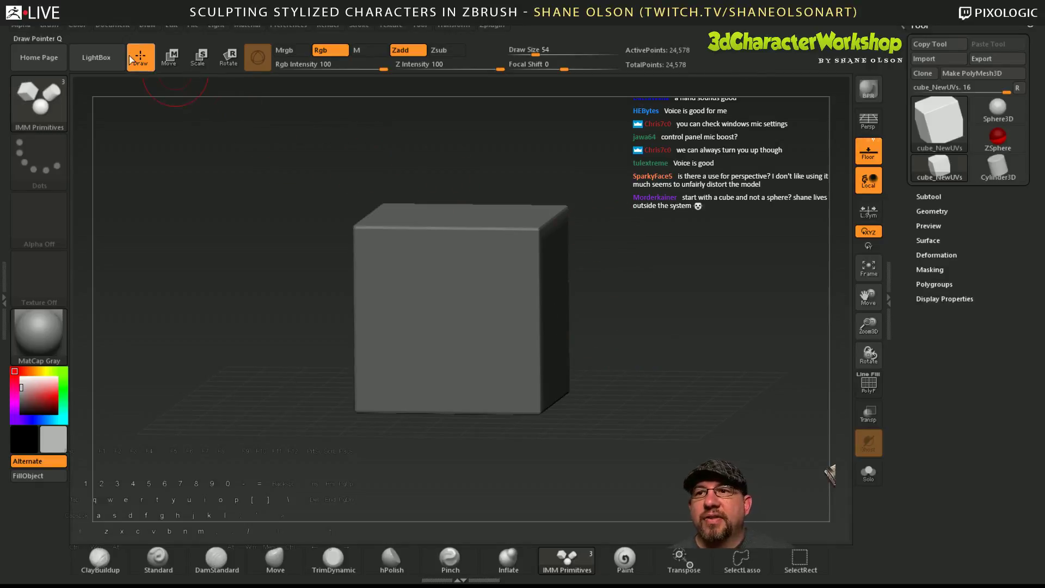
# - Turn on perspective for the cube's view and set the camera angle of view to 20
pyautogui.click(111, 25)
pyautogui.moveTo(147, 25)
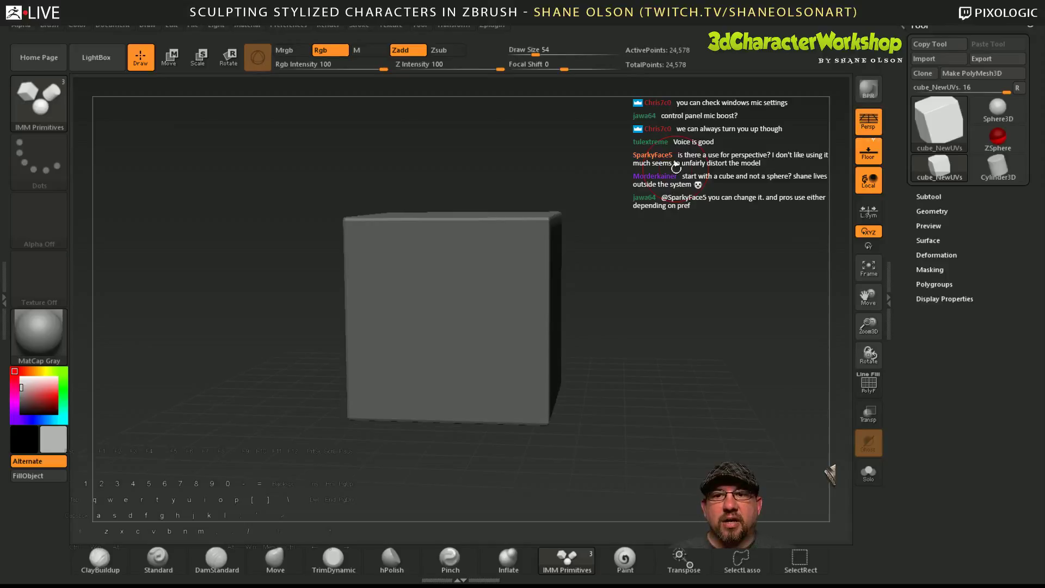
pyautogui.press('p')
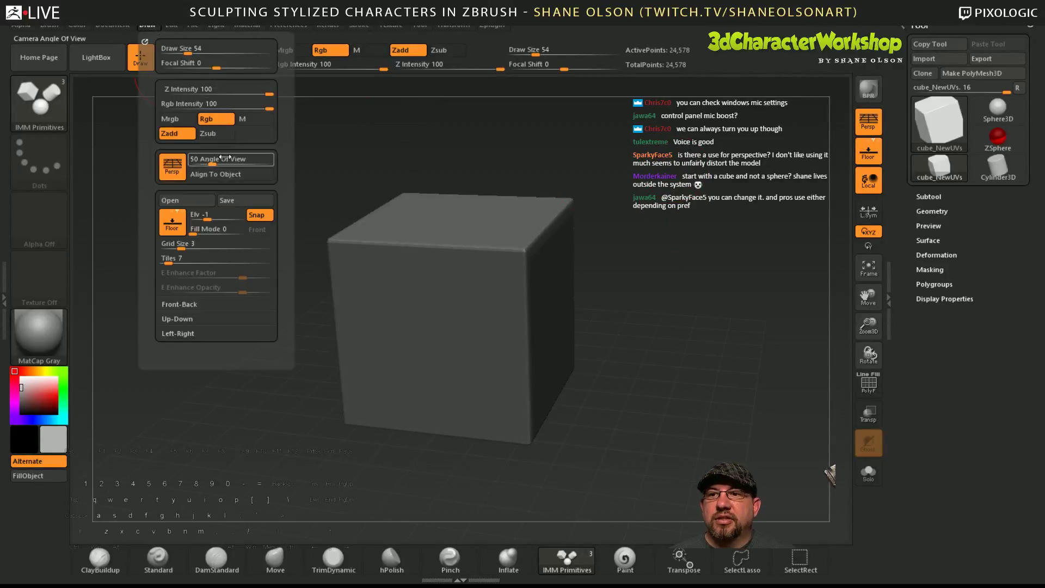
pyautogui.write('2')
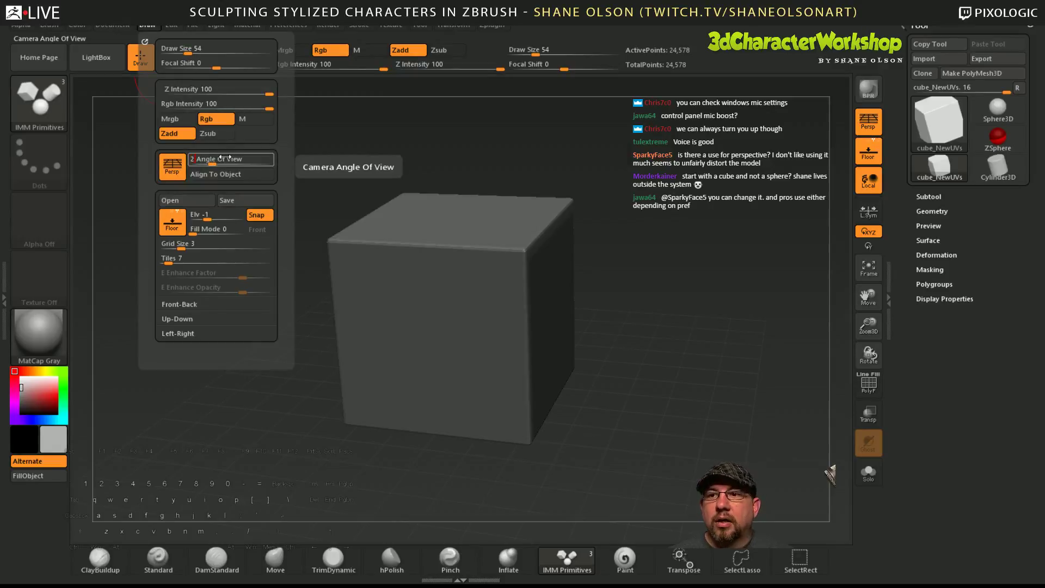
pyautogui.write('0')
pyautogui.press('Return')
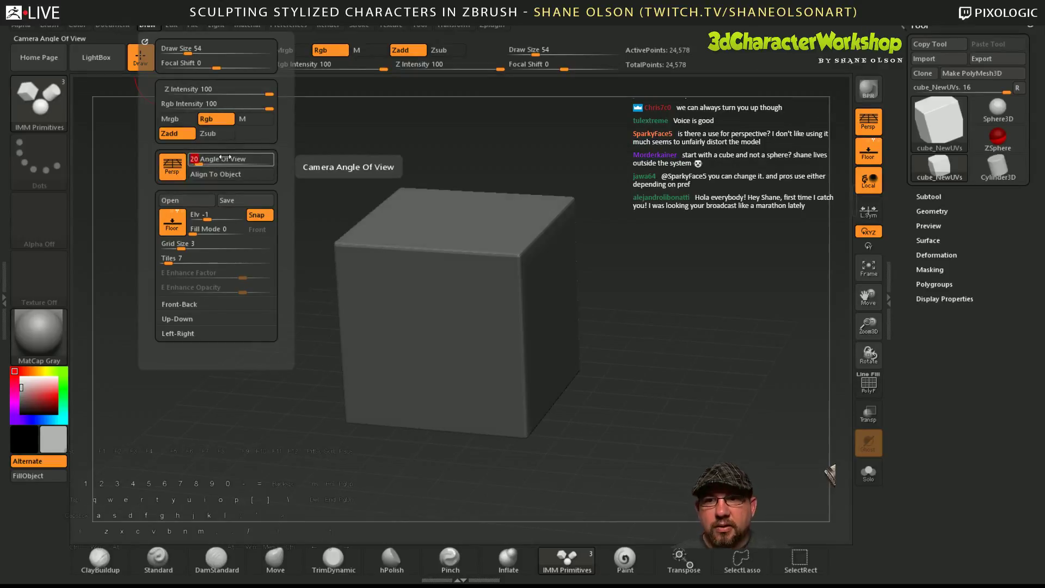
pyautogui.moveTo(644, 303)
pyautogui.keyDown('shift'); pyautogui.mouseDown()
pyautogui.moveTo(707, 279)
pyautogui.moveTo(720, 322)
pyautogui.mouseUp(); pyautogui.keyUp('shift')
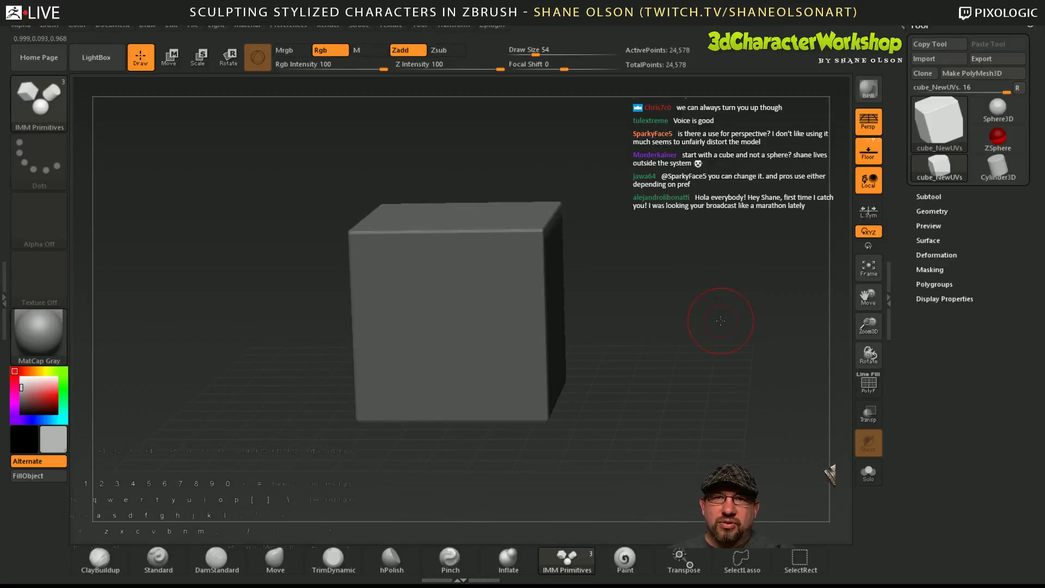
# - Turn off perspective for the cube, view it straight from the front and hide the floor grid
pyautogui.keyDown('shift'); pyautogui.moveTo(670, 377); pyautogui.dragTo(712, 415); pyautogui.keyUp('shift')
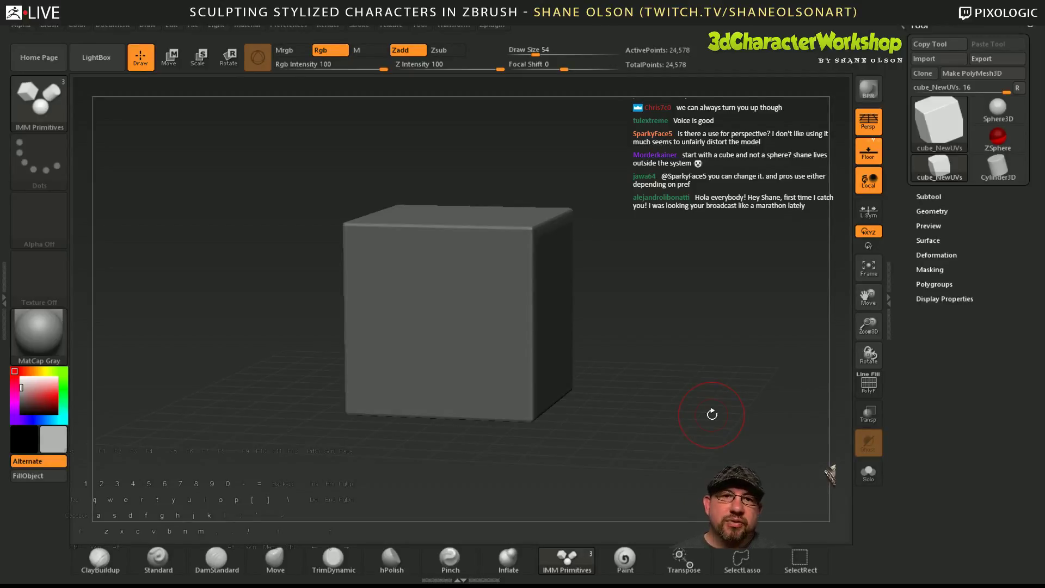
pyautogui.click(869, 123)
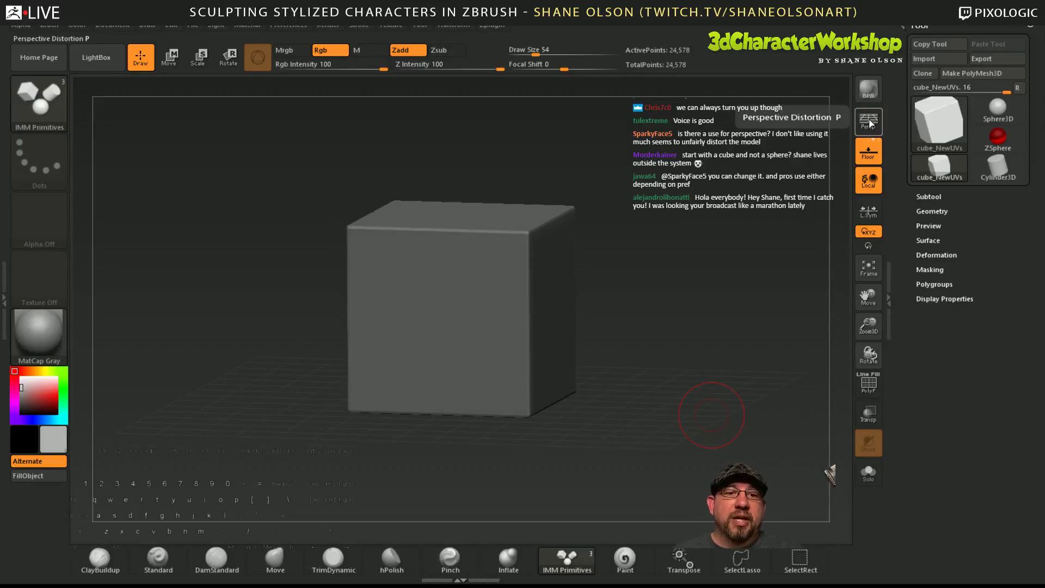
pyautogui.keyDown('shift'); pyautogui.moveTo(702, 422); pyautogui.dragTo(679, 431); pyautogui.keyUp('shift')
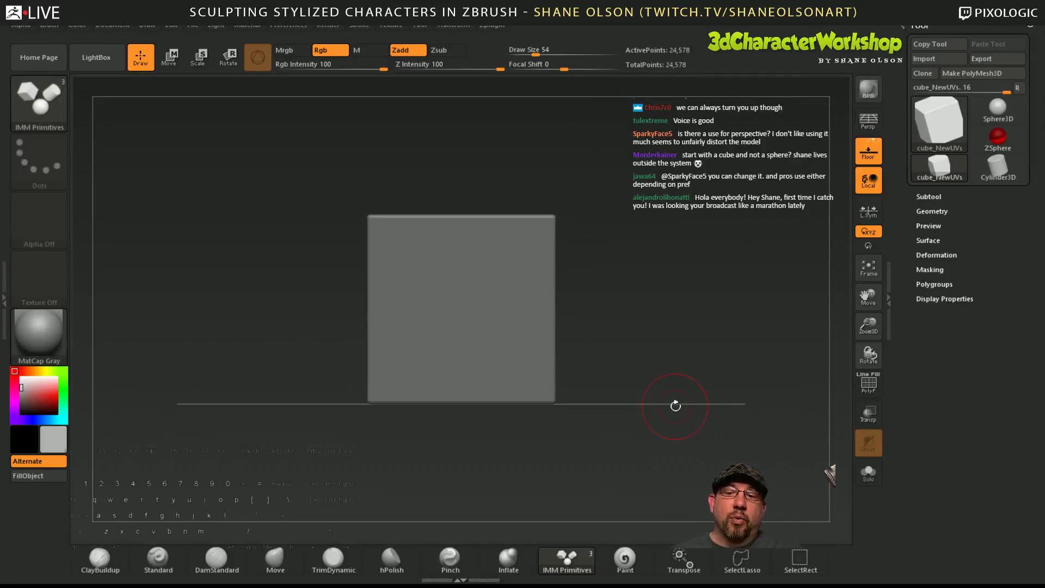
pyautogui.keyDown('alt'); pyautogui.moveTo(683, 390); pyautogui.dragTo(690, 411); pyautogui.keyUp('alt')
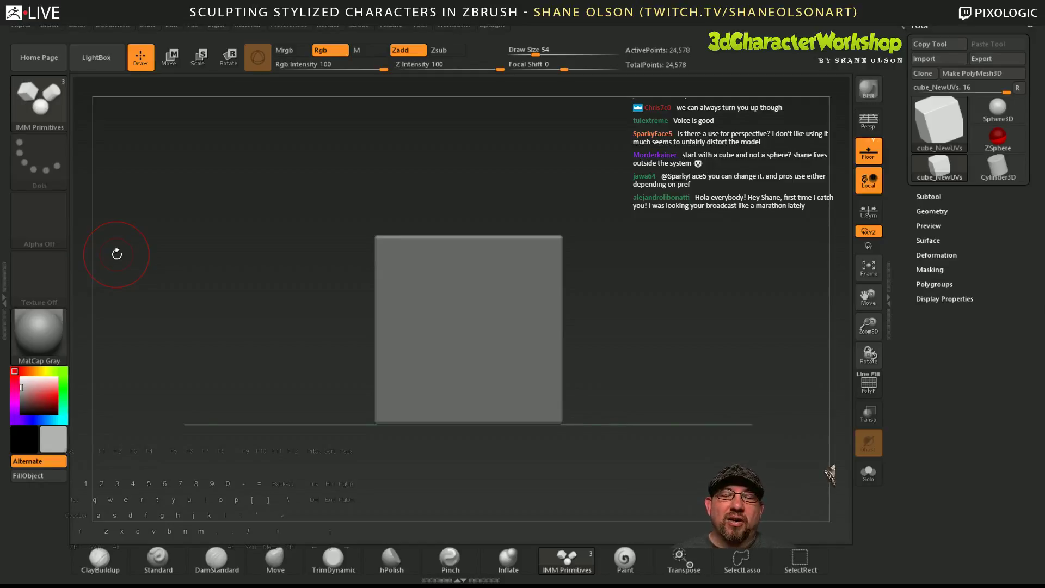
pyautogui.hotkey('shift', 'p')
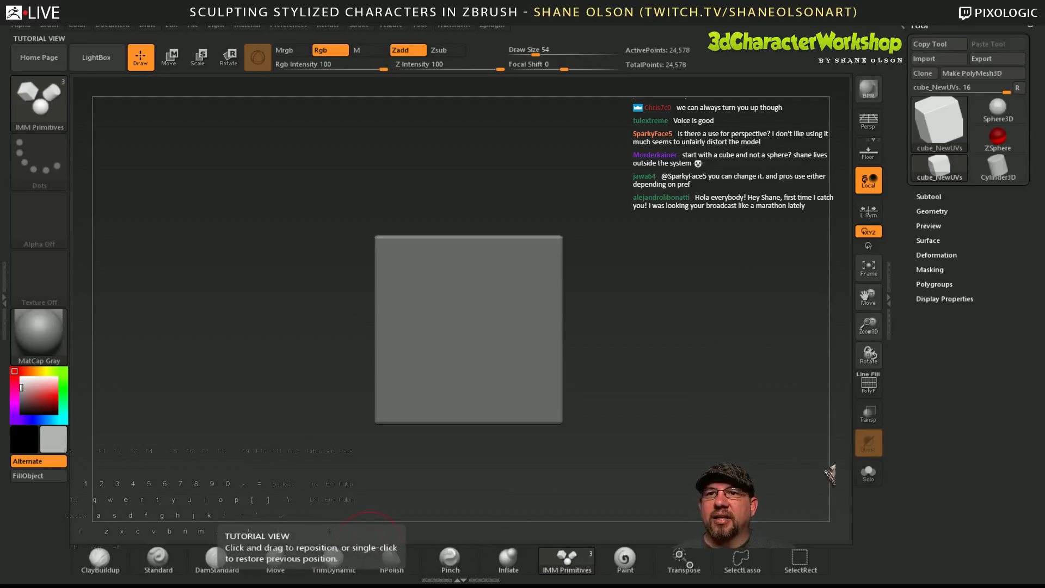
# - Import the handstutorial image as a texture and preview it among the loaded textures
pyautogui.click(390, 25)
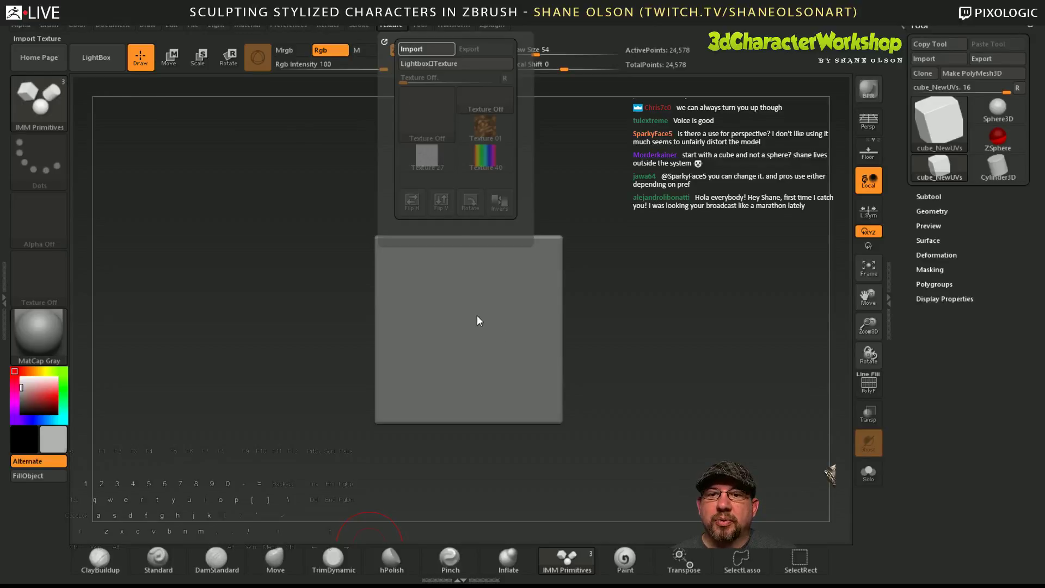
pyautogui.click(391, 26)
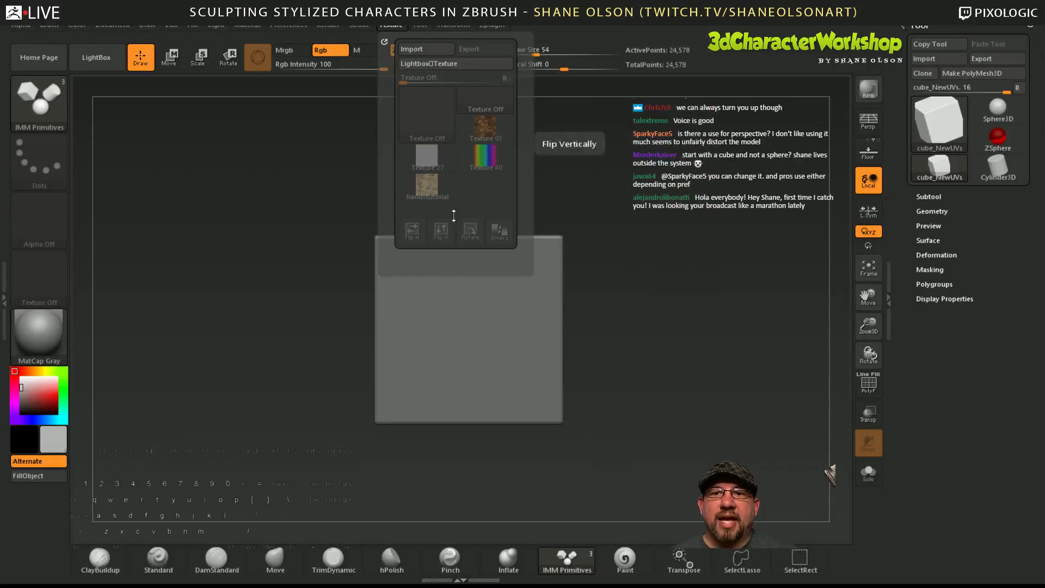
pyautogui.moveTo(426, 190)
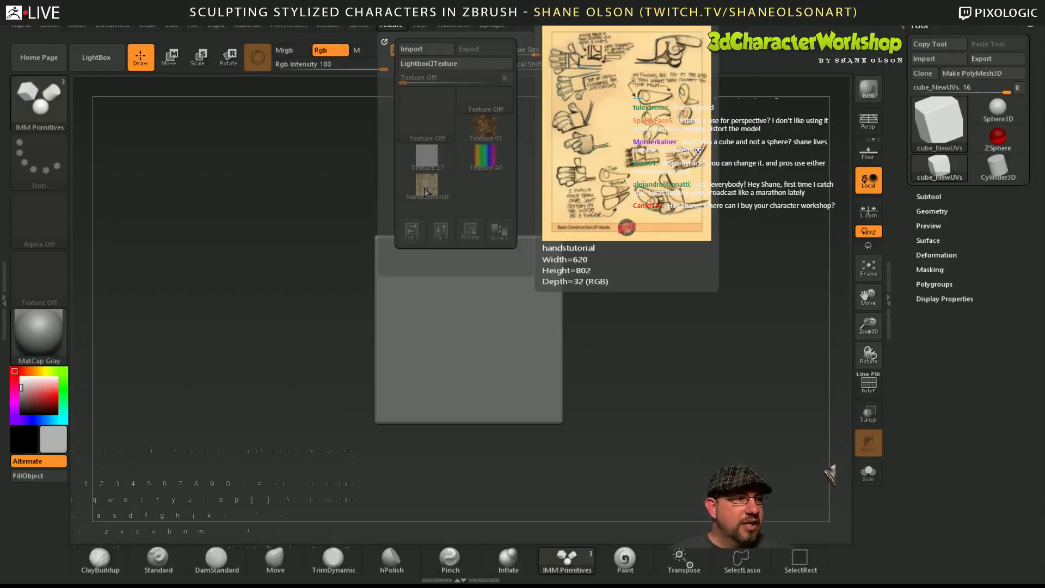
pyautogui.click(582, 81)
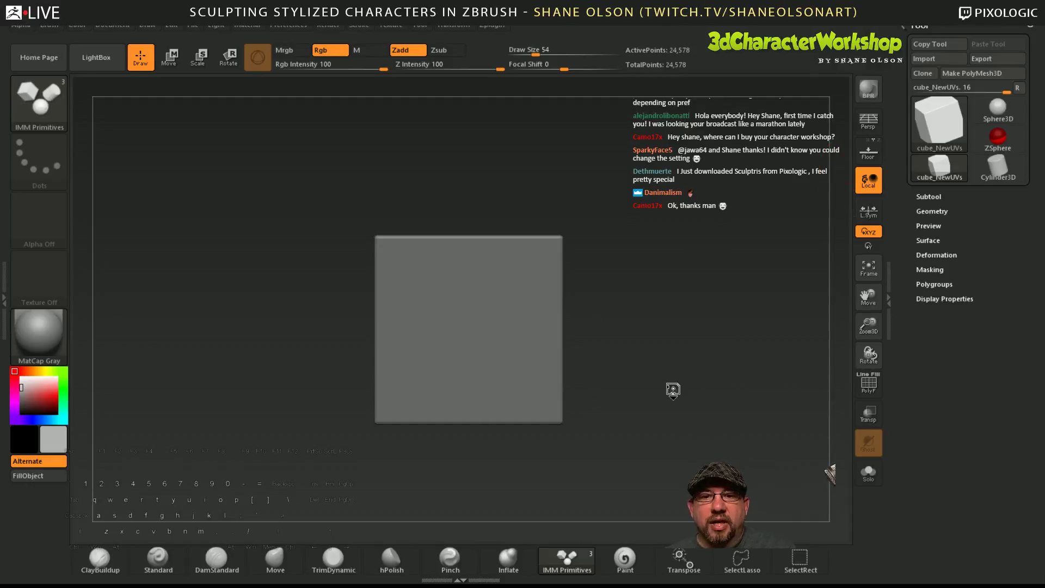
# - Show the floor grid again and scale the cube down along its Z axis into a thin slab
pyautogui.moveTo(673, 390)
pyautogui.mouseDown()
pyautogui.moveTo(686, 413)
pyautogui.moveTo(685, 391)
pyautogui.moveTo(655, 387)
pyautogui.mouseUp()
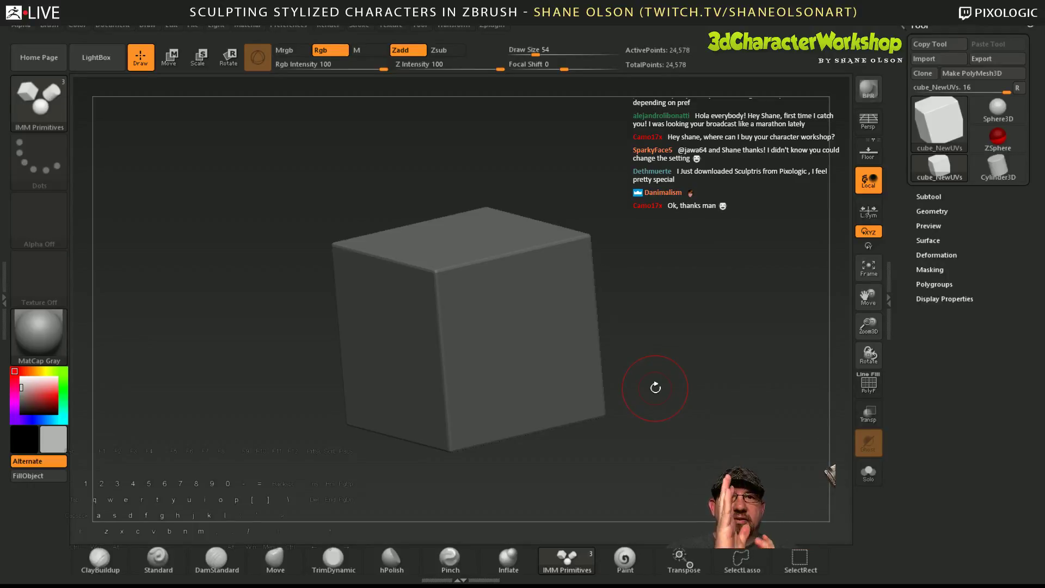
pyautogui.moveTo(655, 387); pyautogui.dragTo(849, 264)
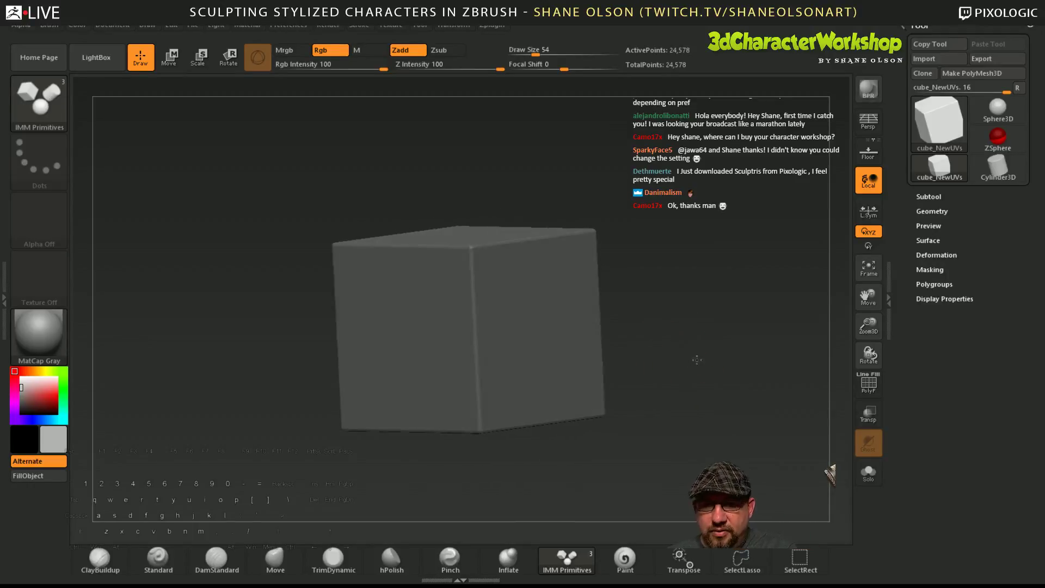
pyautogui.click(866, 156)
pyautogui.moveTo(717, 328); pyautogui.dragTo(728, 355)
pyautogui.press('w')
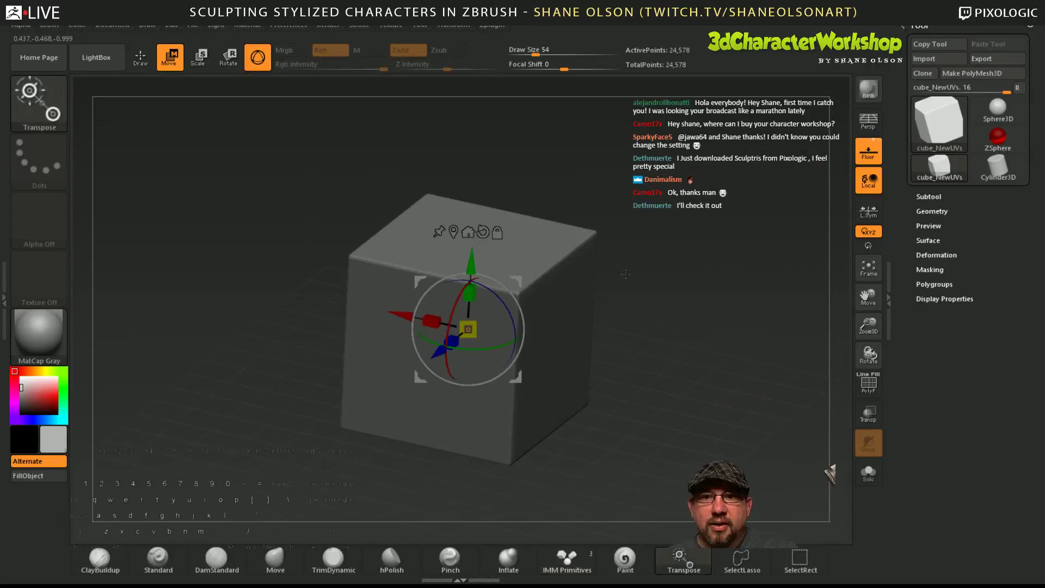
pyautogui.moveTo(625, 274); pyautogui.dragTo(718, 420)
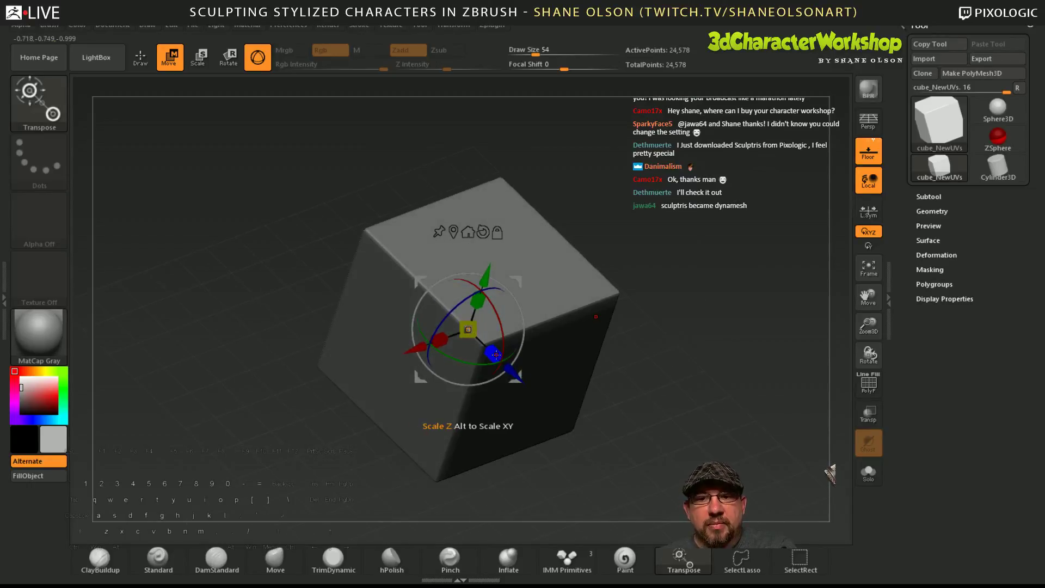
pyautogui.moveTo(496, 355); pyautogui.dragTo(477, 339)
# - Switch back to the IMM Primitives brush and choose the Sphere as the mesh it inserts
pyautogui.keyDown('shift'); pyautogui.moveTo(671, 412); pyautogui.dragTo(707, 427); pyautogui.keyUp('shift')
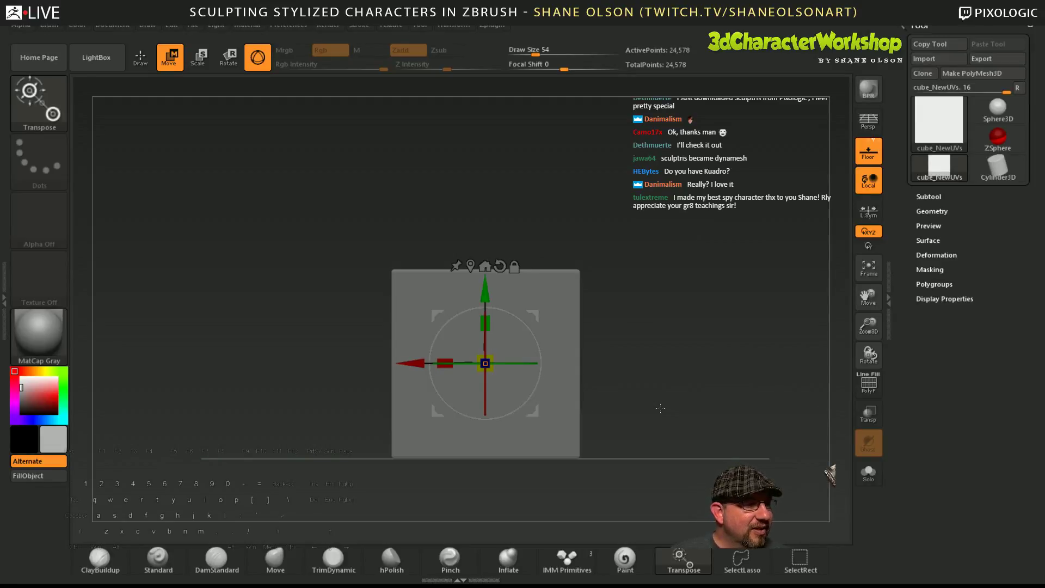
pyautogui.keyDown('alt'); pyautogui.moveTo(646, 338); pyautogui.dragTo(686, 368); pyautogui.keyUp('alt')
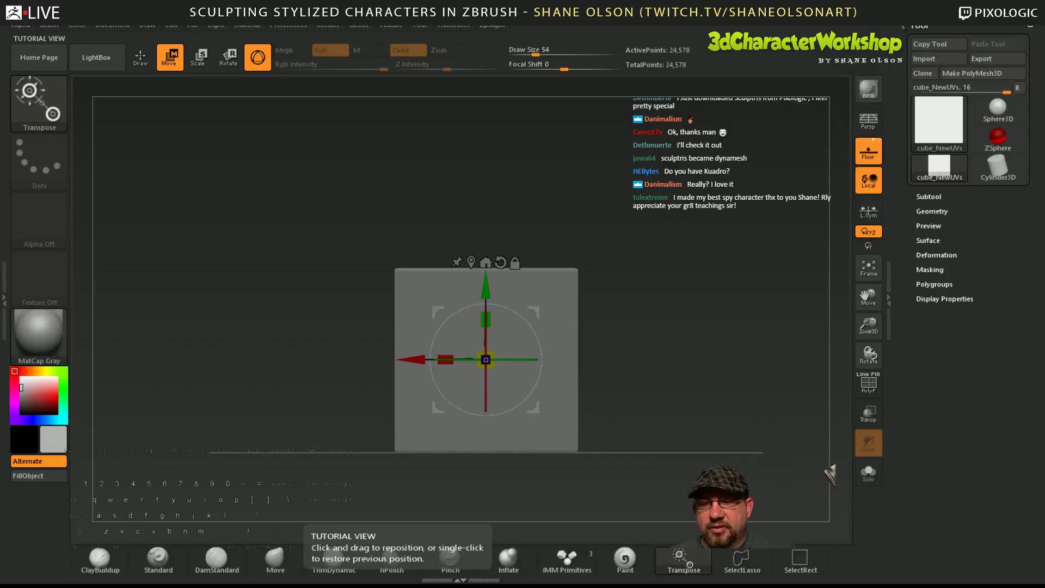
pyautogui.moveTo(594, 463); pyautogui.dragTo(605, 517)
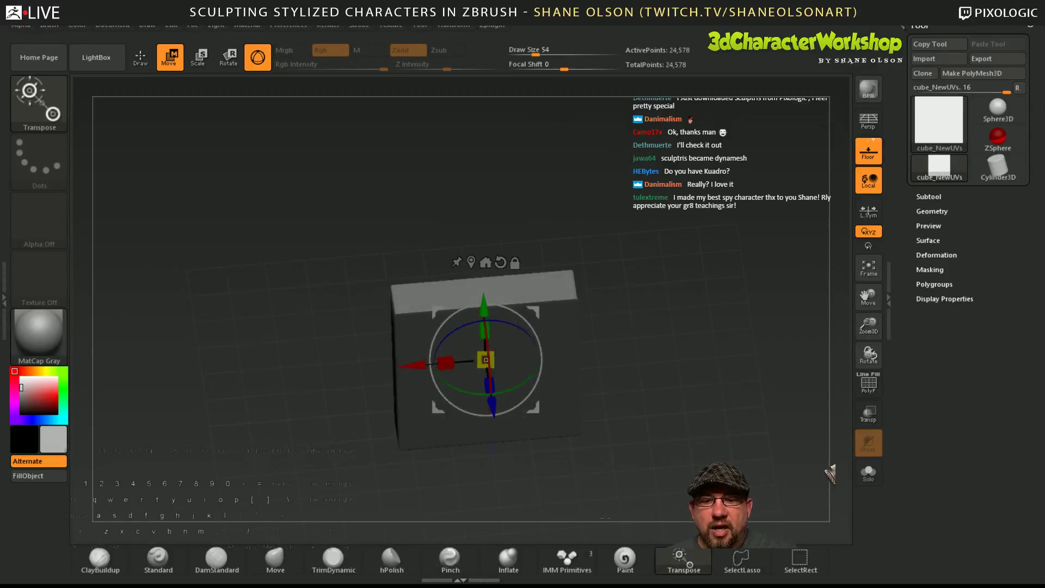
pyautogui.click(572, 560)
pyautogui.press('m')
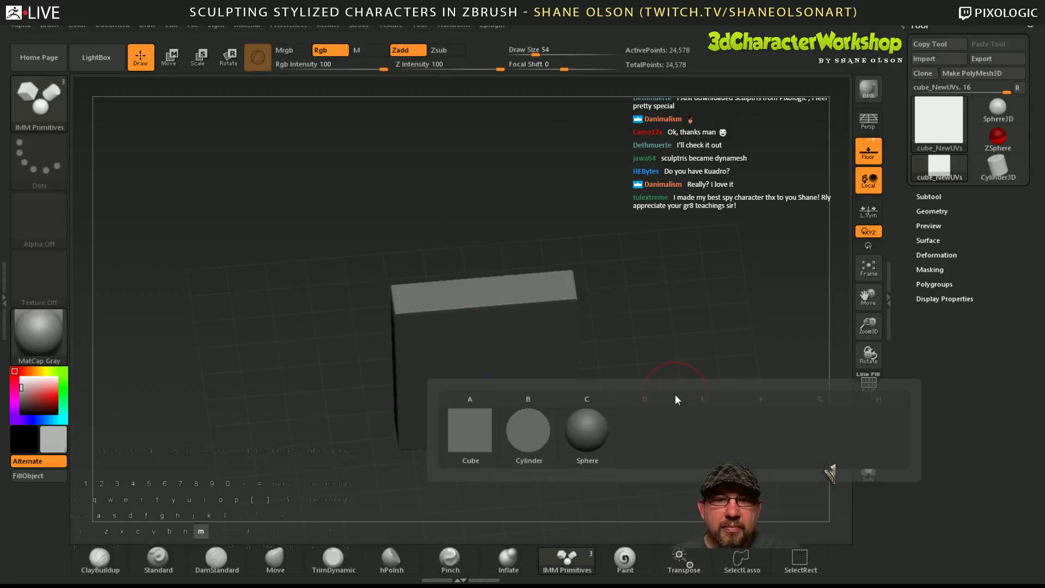
pyautogui.press('Escape')
pyautogui.moveTo(674, 310)
pyautogui.keyDown('shift'); pyautogui.mouseDown()
pyautogui.moveTo(685, 375)
pyautogui.moveTo(695, 346)
pyautogui.moveTo(712, 346)
pyautogui.mouseUp(); pyautogui.keyUp('shift')
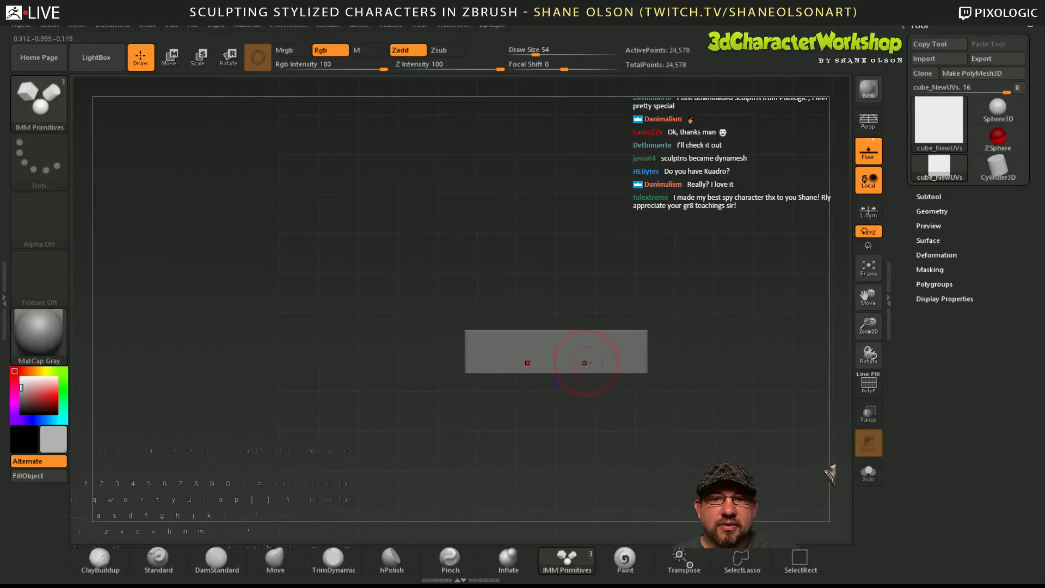
# - Lower the slab to subdivision level 1 and delete its higher subdivision levels
pyautogui.click(625, 351)
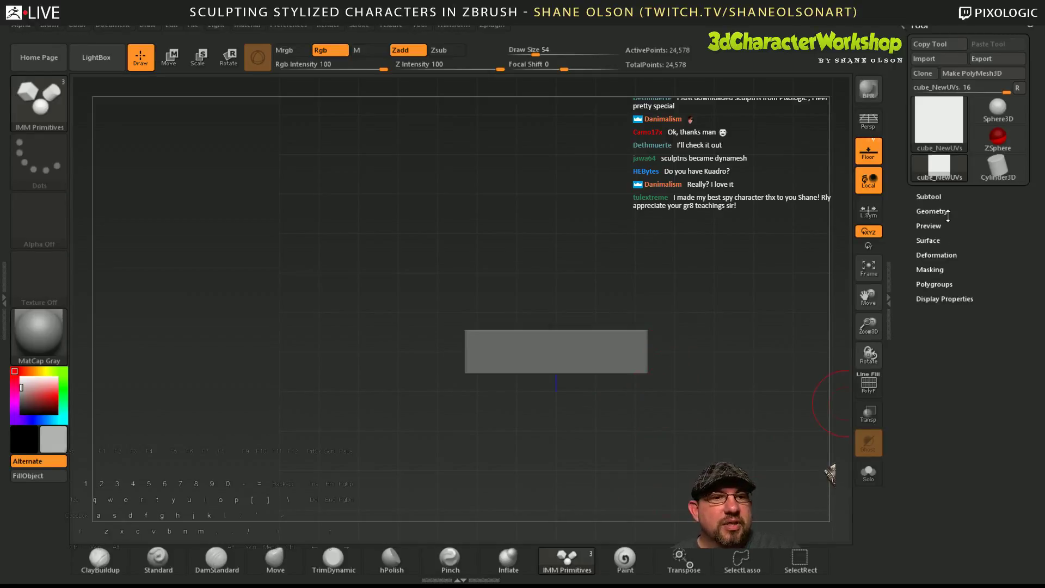
pyautogui.click(948, 197)
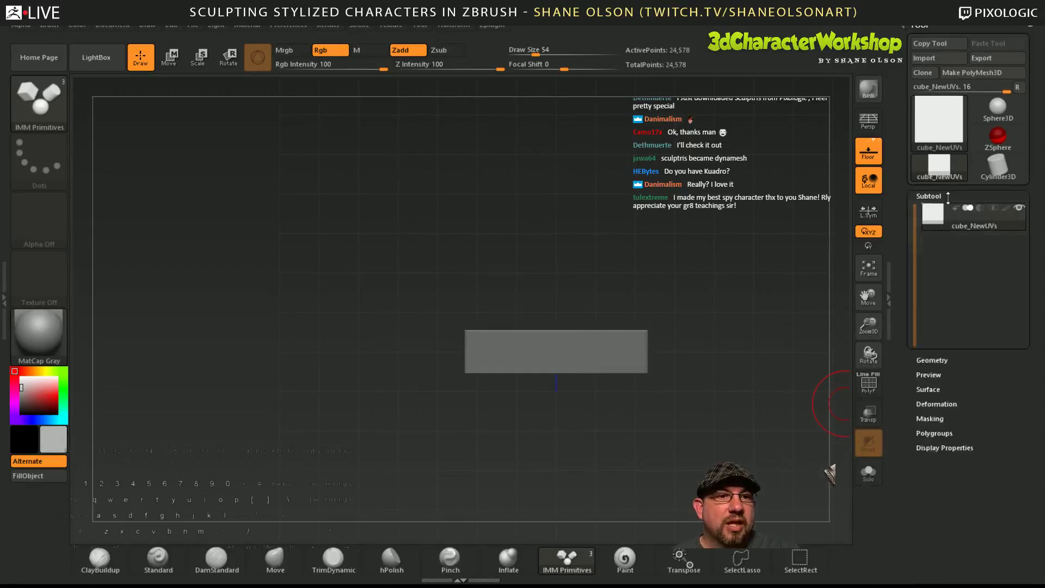
pyautogui.click(947, 197)
pyautogui.click(945, 210)
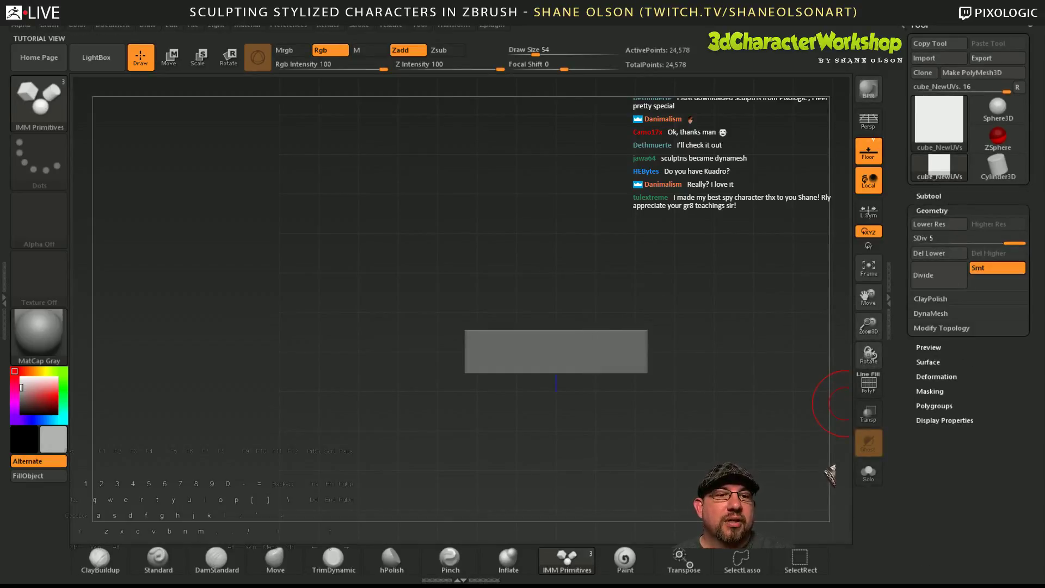
pyautogui.click(920, 242)
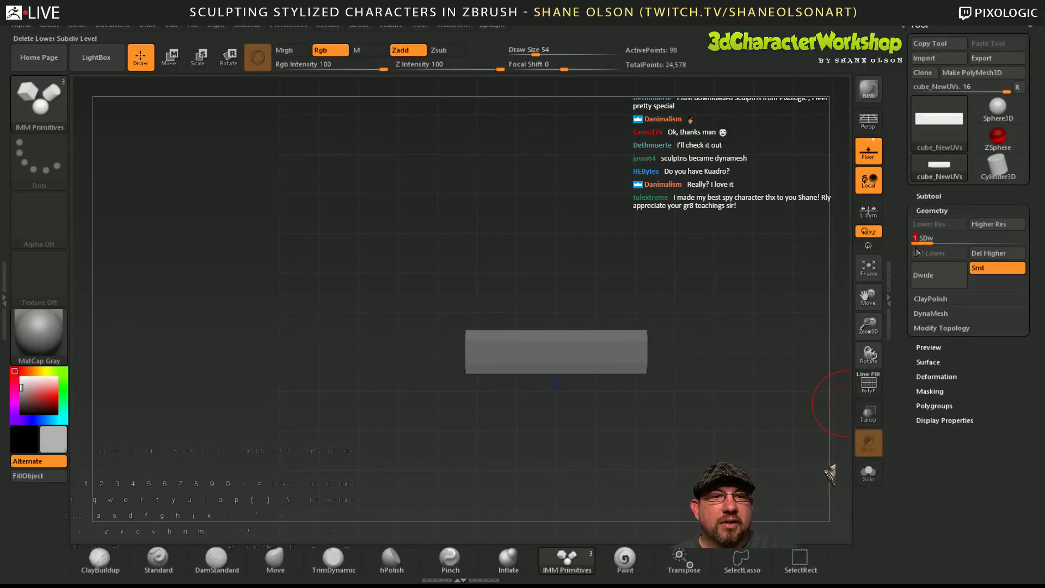
pyautogui.moveTo(721, 432); pyautogui.dragTo(713, 330)
pyautogui.moveTo(733, 403); pyautogui.dragTo(744, 457)
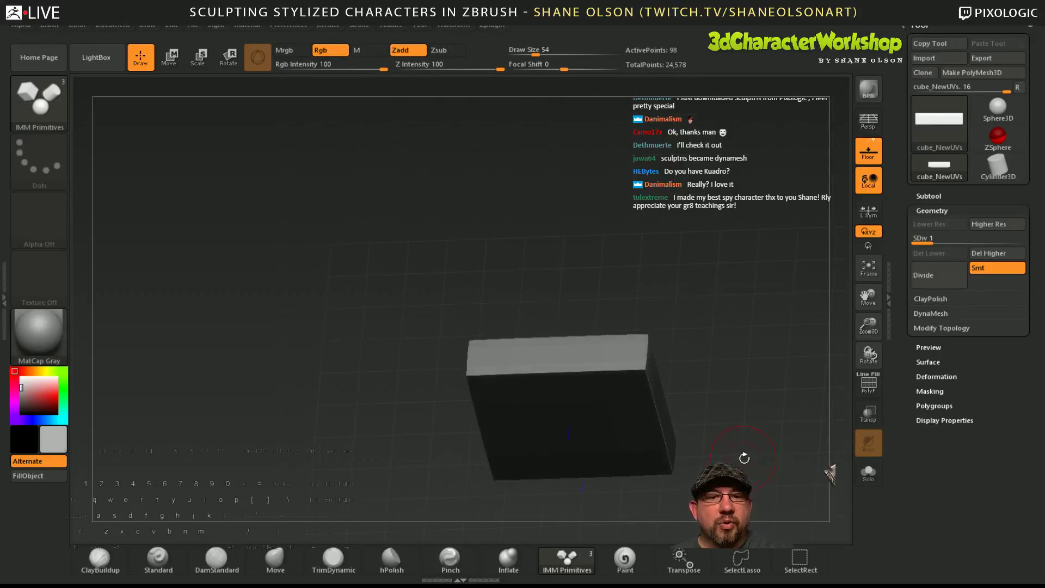
pyautogui.moveTo(925, 242)
pyautogui.mouseDown()
pyautogui.moveTo(1010, 243)
pyautogui.moveTo(920, 242)
pyautogui.mouseUp()
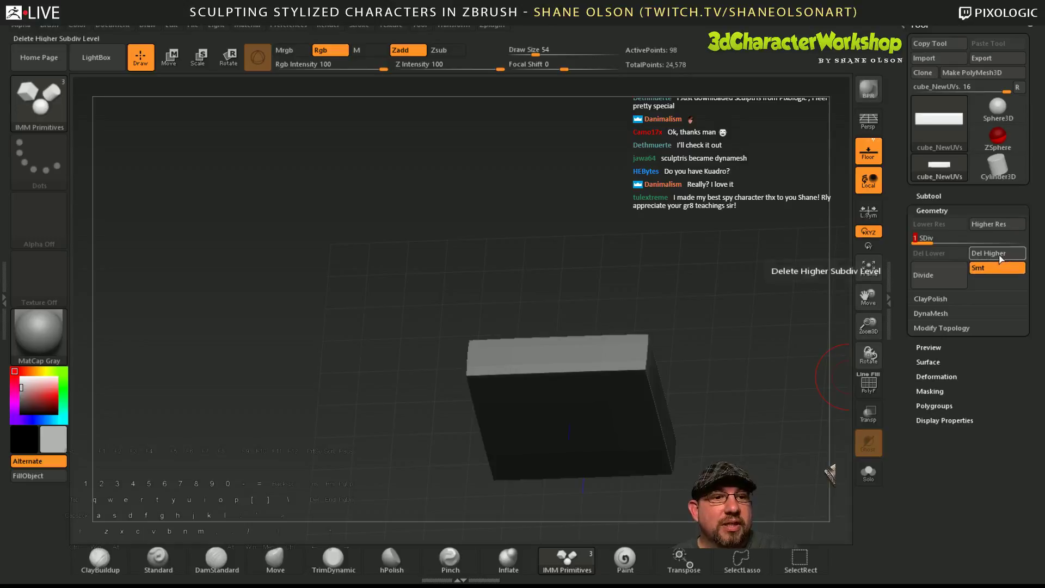
pyautogui.click(999, 253)
# - Turn on the PolyFrame wireframe and apply the SkinShade4 material to the slab
pyautogui.moveTo(730, 392)
pyautogui.mouseDown()
pyautogui.moveTo(727, 312)
pyautogui.moveTo(724, 370)
pyautogui.mouseUp()
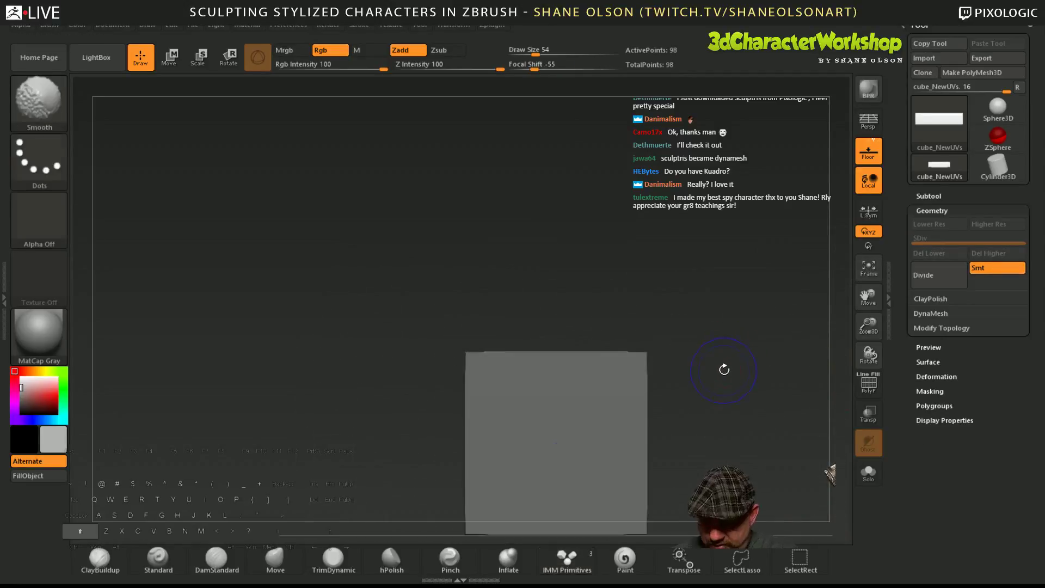
pyautogui.hotkey('shift', 'f')
pyautogui.keyDown('alt'); pyautogui.moveTo(718, 411); pyautogui.dragTo(638, 331); pyautogui.keyUp('alt')
pyautogui.moveTo(638, 331); pyautogui.dragTo(664, 400)
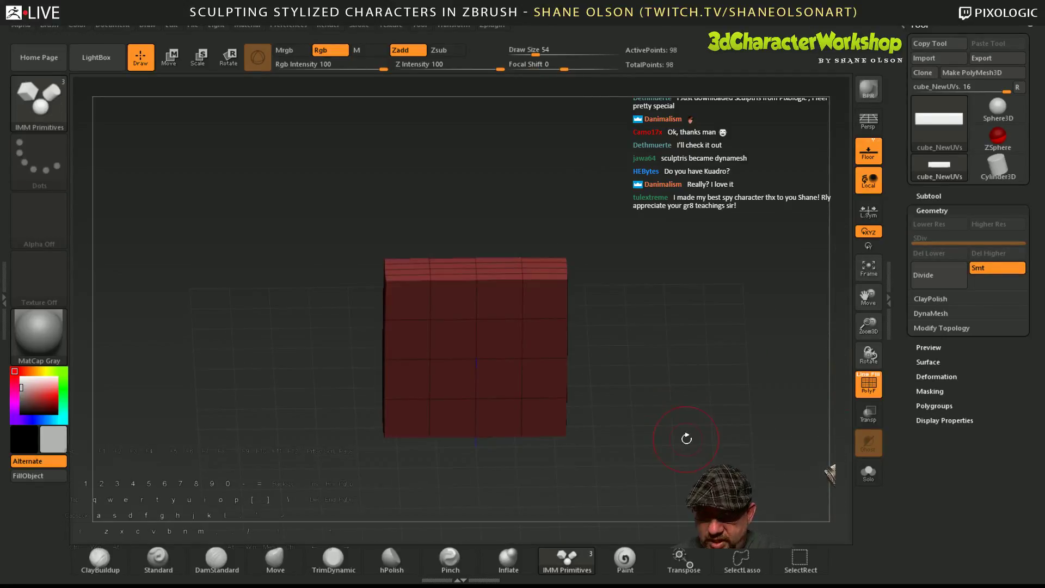
pyautogui.moveTo(657, 338); pyautogui.dragTo(670, 364)
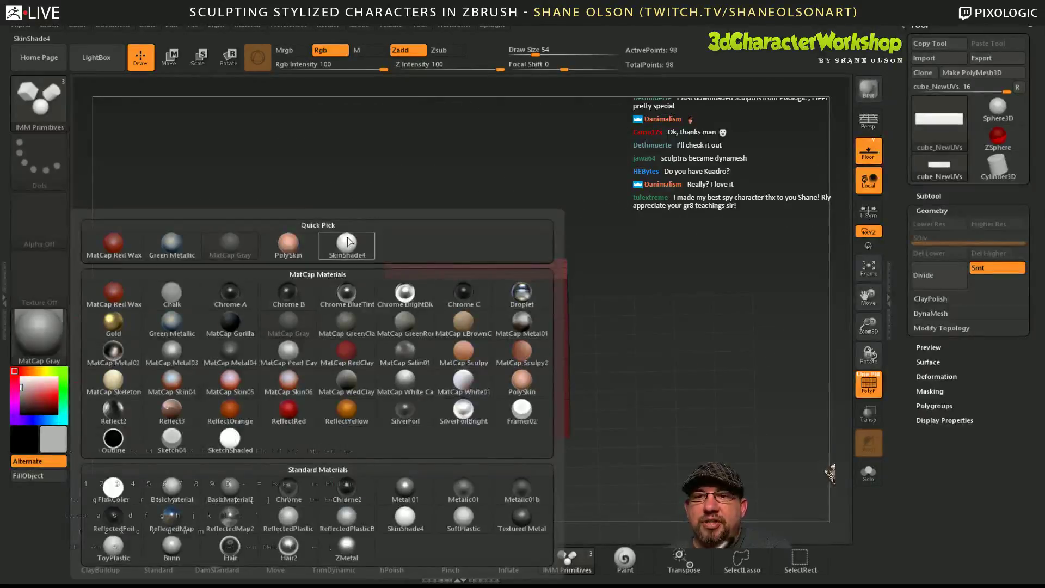
pyautogui.click(346, 244)
pyautogui.keyDown('shift'); pyautogui.moveTo(719, 441); pyautogui.dragTo(710, 423); pyautogui.keyUp('shift')
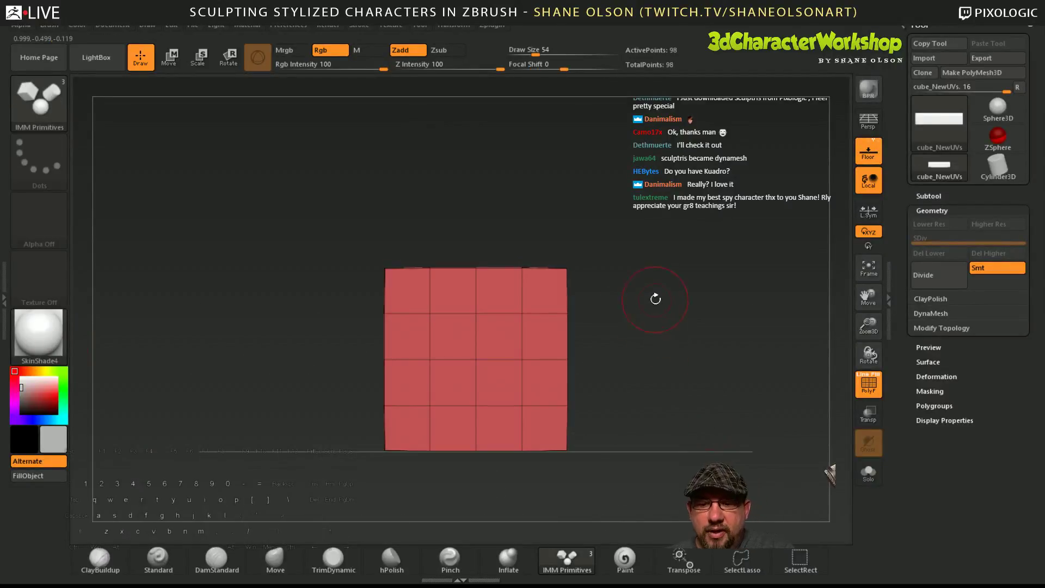
pyautogui.moveTo(655, 298); pyautogui.dragTo(706, 418)
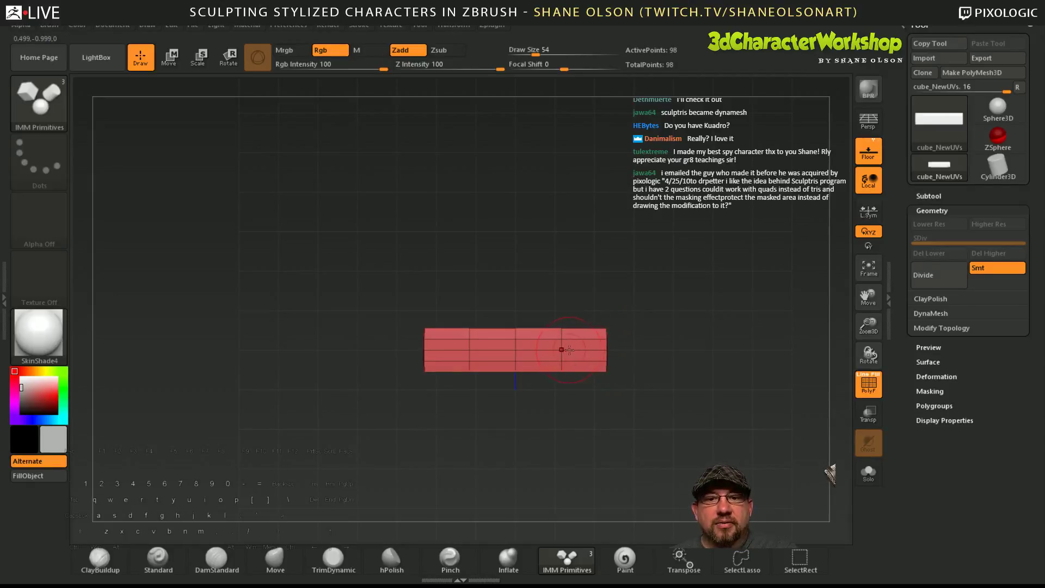
# - Try inserting spheres of different sizes at the middle of the positive-X half of the slab's underside, undoing each one
pyautogui.moveTo(566, 349); pyautogui.dragTo(563, 390)
pyautogui.hotkey('ctrl', 'z')
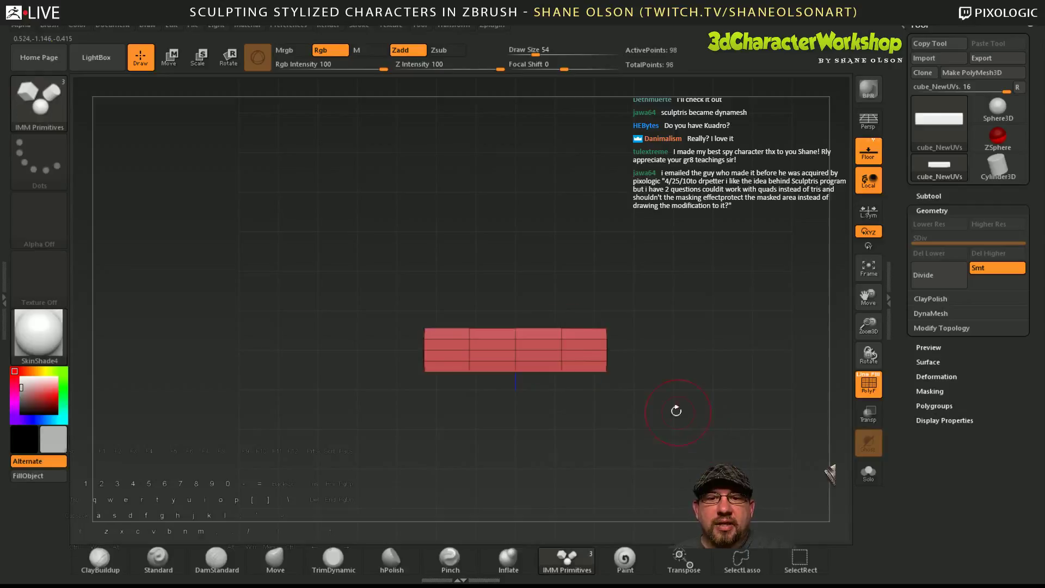
pyautogui.moveTo(560, 349); pyautogui.dragTo(571, 406)
pyautogui.moveTo(706, 440); pyautogui.dragTo(709, 288)
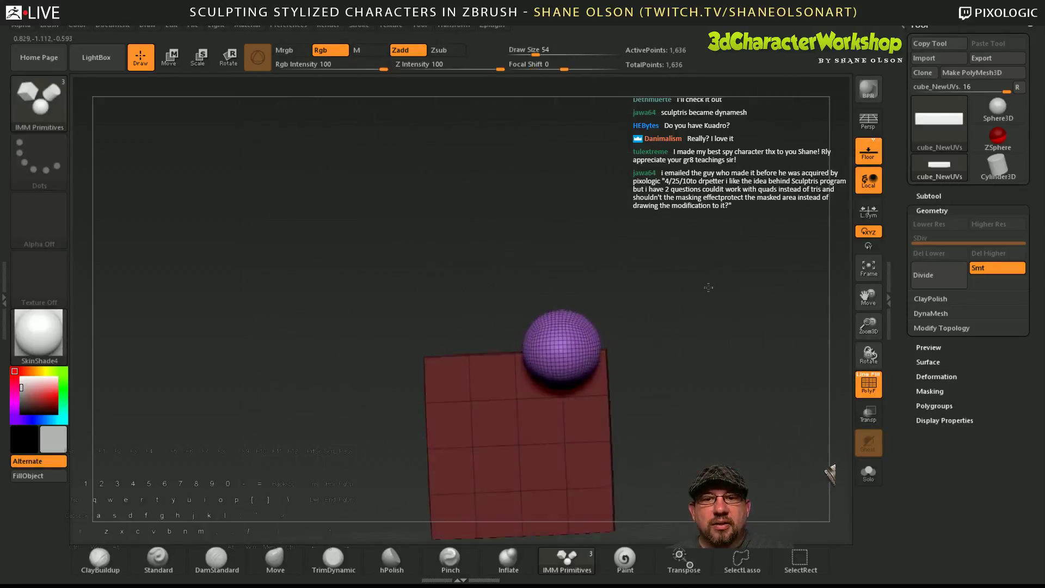
pyautogui.moveTo(713, 340); pyautogui.dragTo(661, 394)
pyautogui.hotkey('ctrl', 'z')
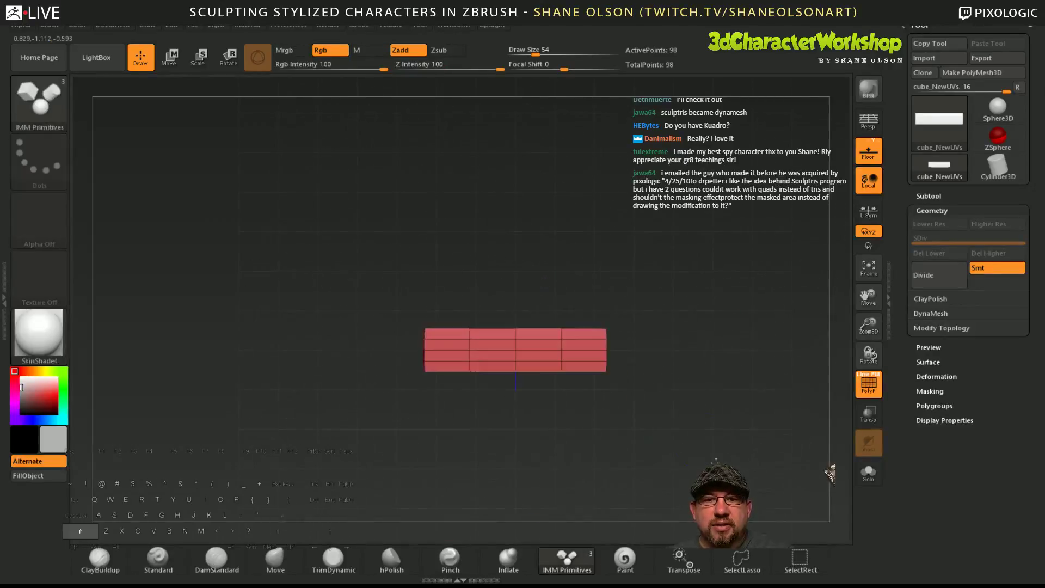
pyautogui.moveTo(561, 350); pyautogui.dragTo(563, 385)
pyautogui.moveTo(694, 447); pyautogui.dragTo(713, 426)
pyautogui.hotkey('ctrl', 'z')
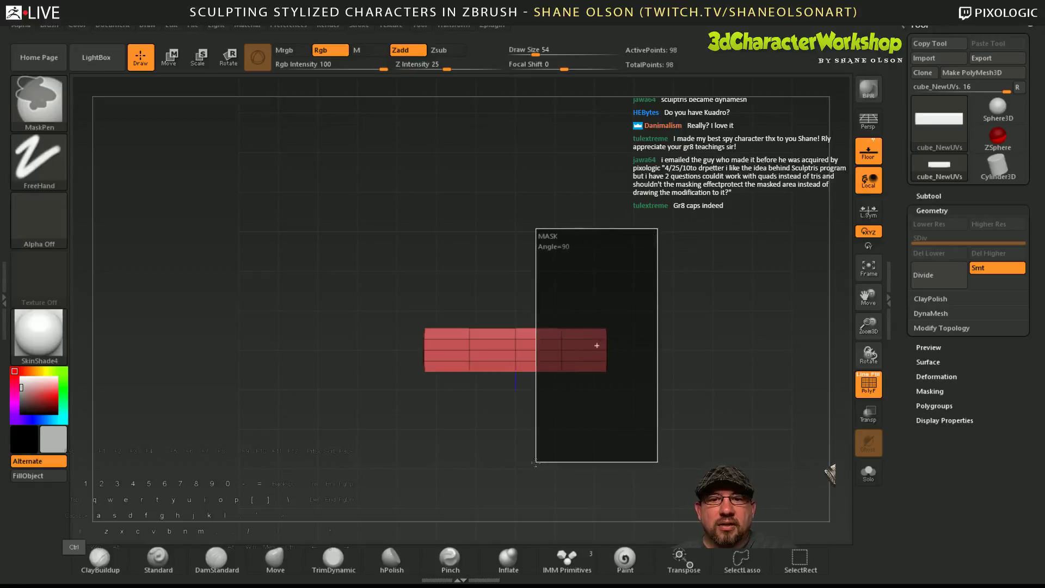
# - Mask the positive-X half of the slab, clear the mask, and insert a sphere wider than that half on its underside
pyautogui.keyDown('ctrl'); pyautogui.click(614, 331); pyautogui.keyUp('ctrl')
pyautogui.moveTo(669, 403)
pyautogui.keyDown('ctrl'); pyautogui.mouseDown()
pyautogui.moveTo(700, 432)
pyautogui.moveTo(731, 431)
pyautogui.moveTo(719, 412)
pyautogui.mouseUp(); pyautogui.keyUp('ctrl')
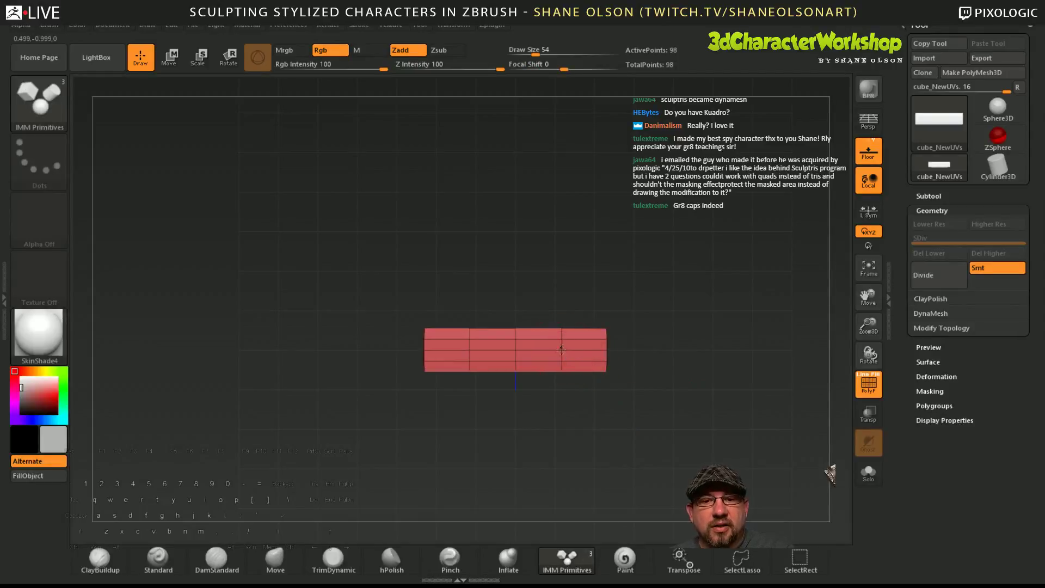
pyautogui.moveTo(561, 349); pyautogui.dragTo(603, 386)
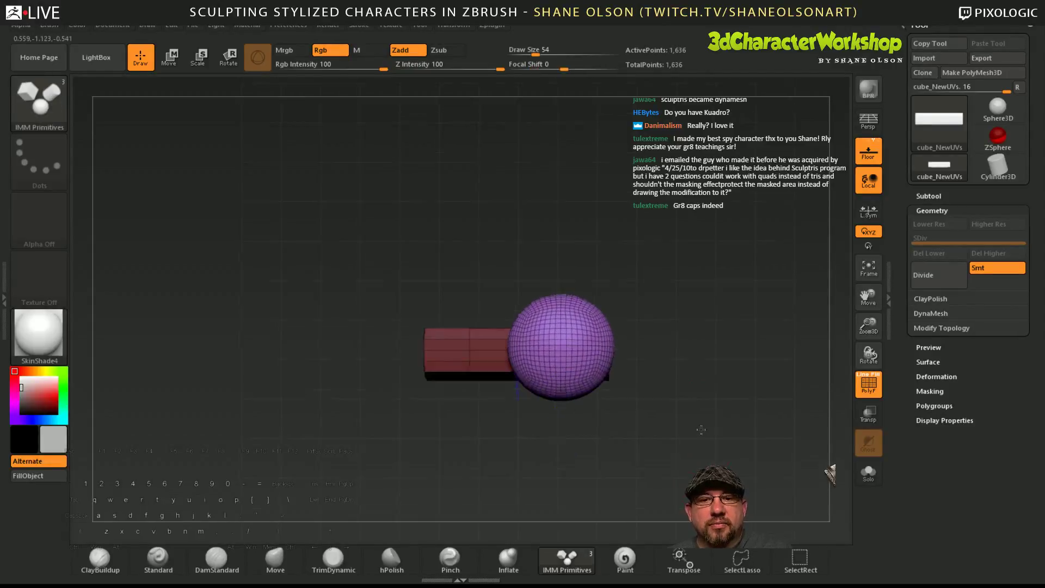
# - Stretch the inserted sphere to about 2.8 times its length along Y, forming a long ellipsoid
pyautogui.keyDown('shift'); pyautogui.moveTo(701, 429); pyautogui.dragTo(726, 406); pyautogui.keyUp('shift')
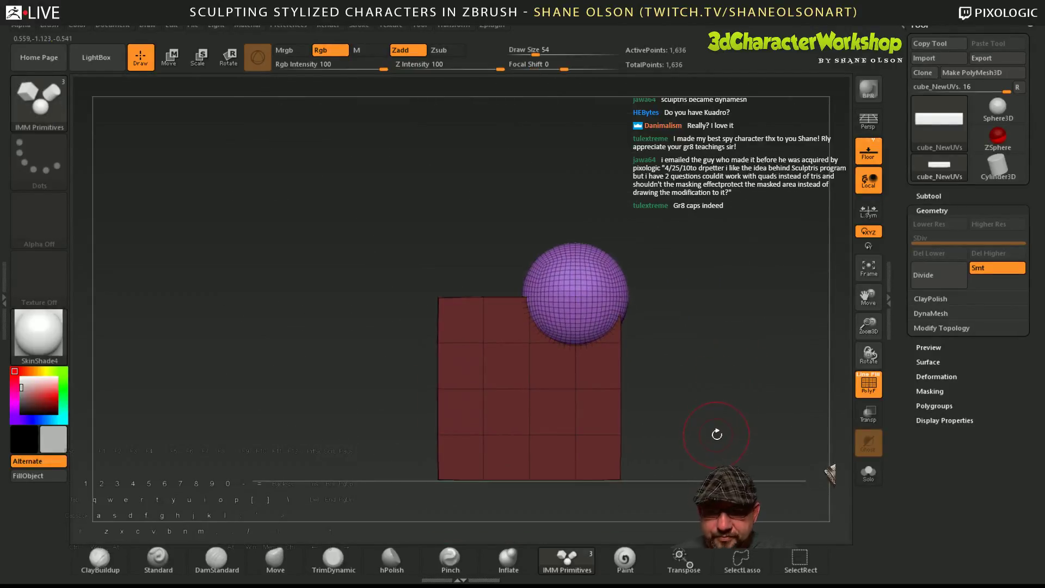
pyautogui.press('w')
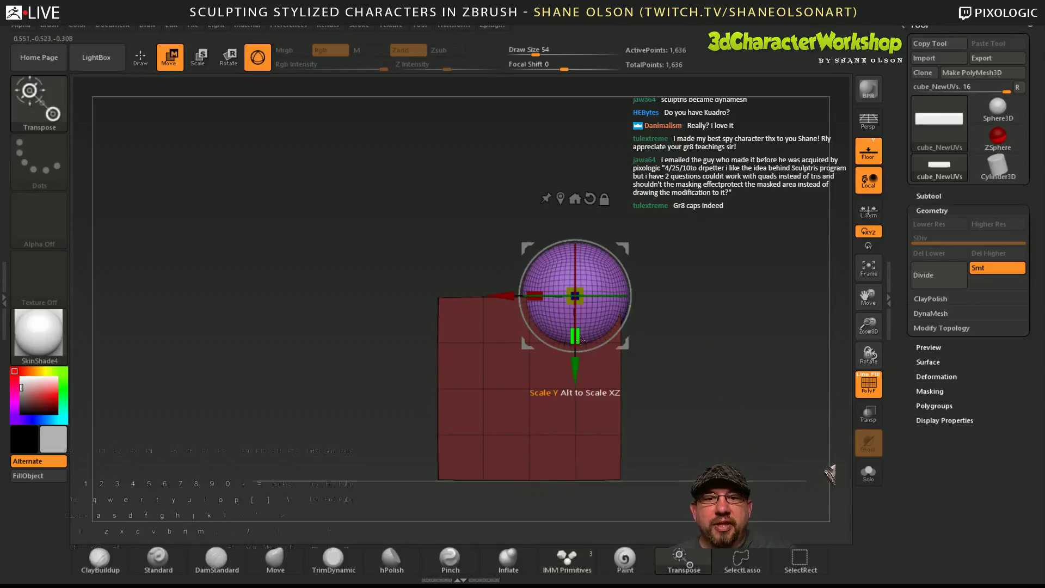
pyautogui.moveTo(580, 340); pyautogui.dragTo(577, 435)
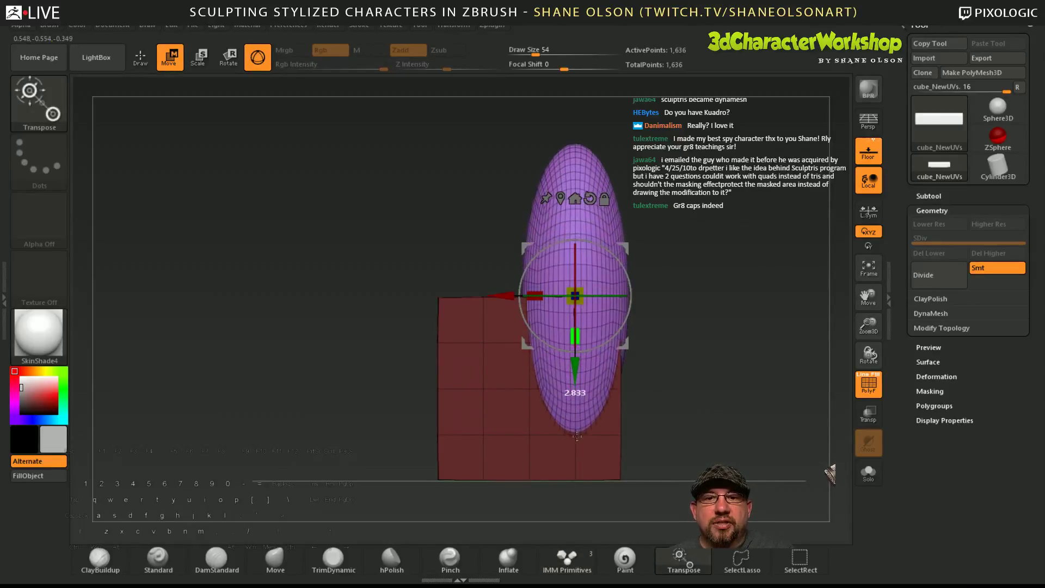
# - Move the ellipsoid along Y clear of the slab's underside and scale it down evenly on all axes
pyautogui.moveTo(574, 371); pyautogui.dragTo(582, 253)
pyautogui.keyDown('alt'); pyautogui.moveTo(642, 240); pyautogui.dragTo(625, 396); pyautogui.keyUp('alt')
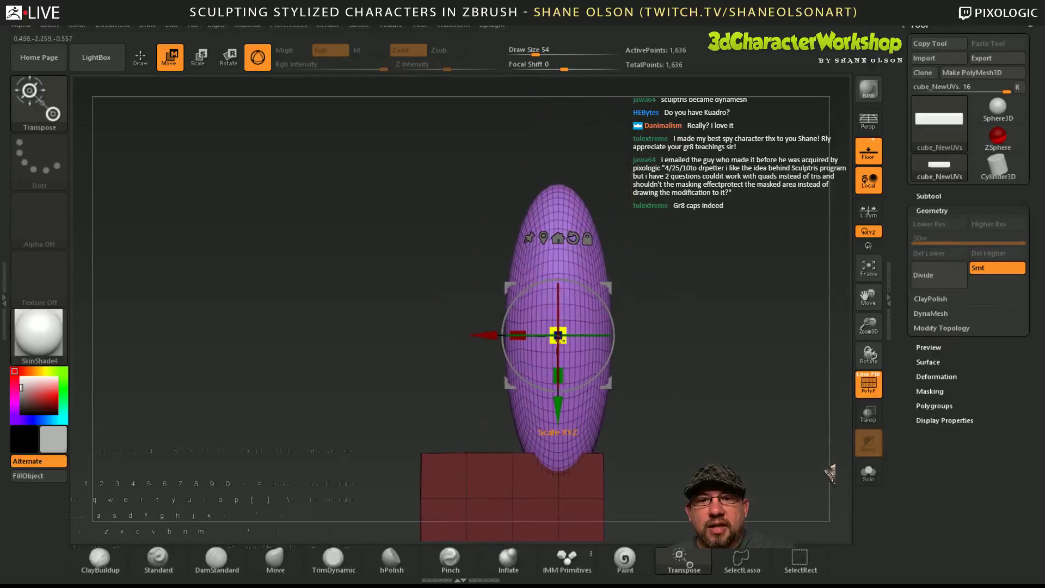
pyautogui.moveTo(561, 339); pyautogui.dragTo(558, 335)
pyautogui.keyDown('alt'); pyautogui.moveTo(641, 442); pyautogui.dragTo(671, 407); pyautogui.keyUp('alt')
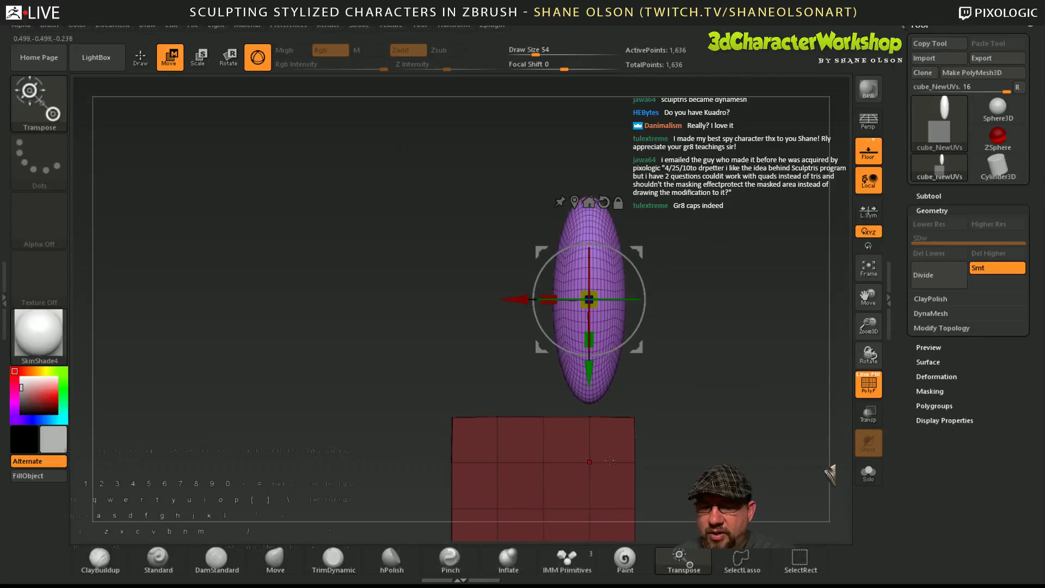
pyautogui.keyDown('alt'); pyautogui.moveTo(689, 328); pyautogui.dragTo(705, 374); pyautogui.keyUp('alt')
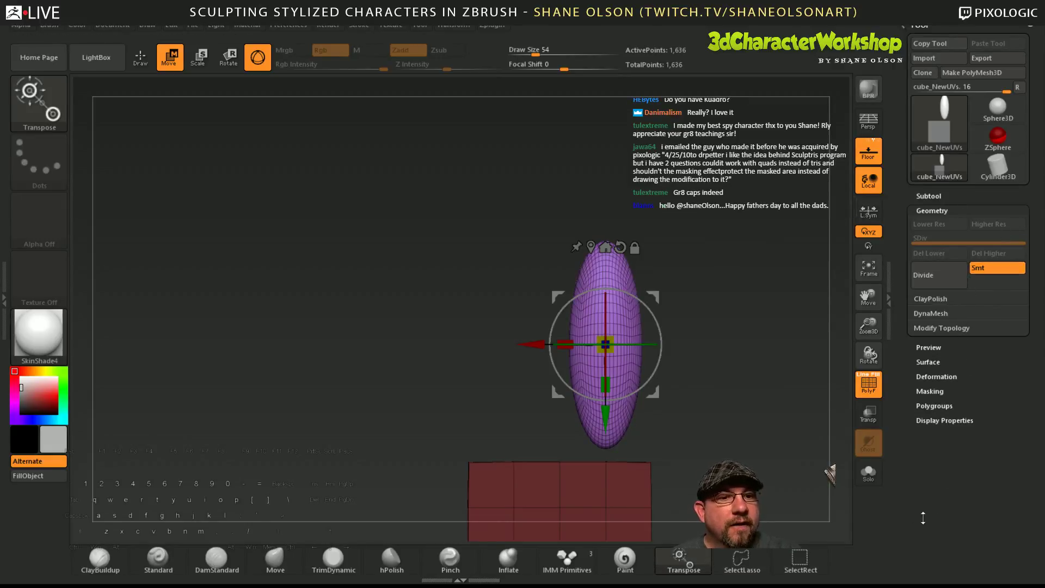
pyautogui.click(954, 328)
pyautogui.click(968, 327)
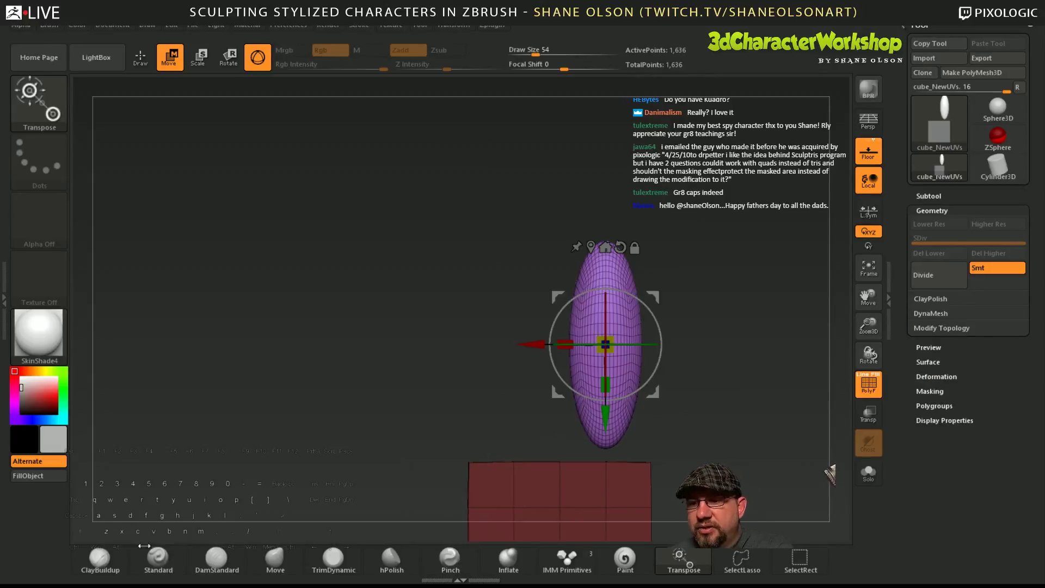
# - Enlarge the brush to draw size 149 and shift the ellipsoid along X toward the slab's positive-X side
pyautogui.click(273, 555)
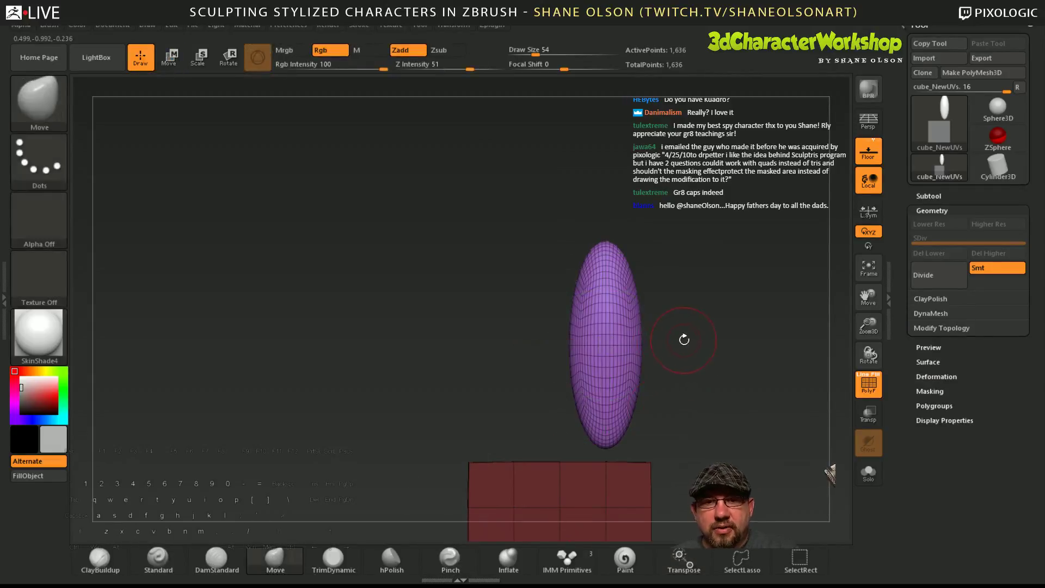
pyautogui.press('s')
pyautogui.moveTo(684, 338)
pyautogui.mouseDown()
pyautogui.moveTo(700, 344)
pyautogui.moveTo(683, 324)
pyautogui.mouseUp()
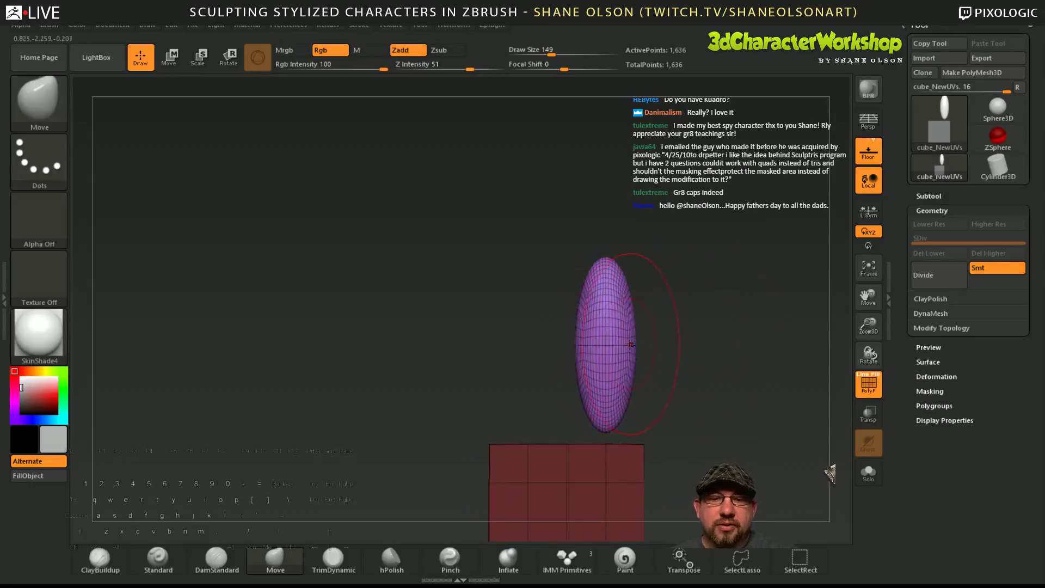
pyautogui.press('w')
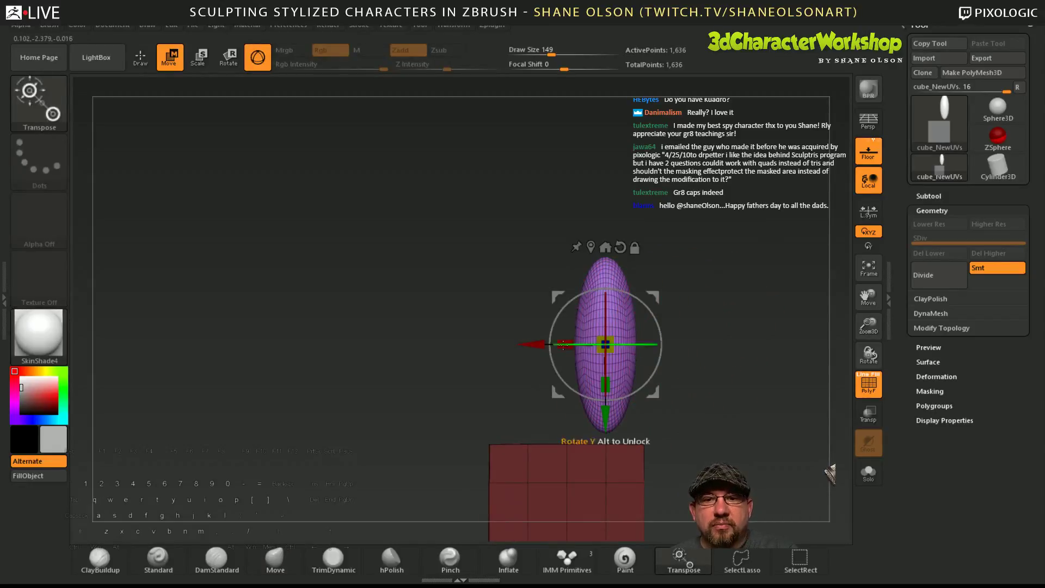
pyautogui.moveTo(545, 344); pyautogui.dragTo(561, 344)
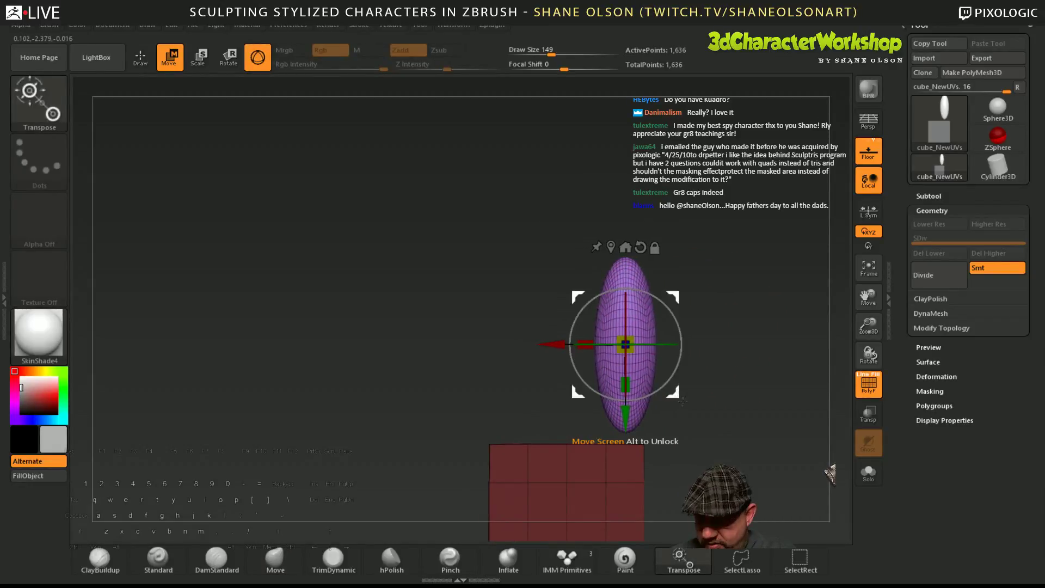
# - Inflate the ellipsoid's end farthest from the slab with Z Intensity 4, rounding it into a tapered finger shape
pyautogui.press('q')
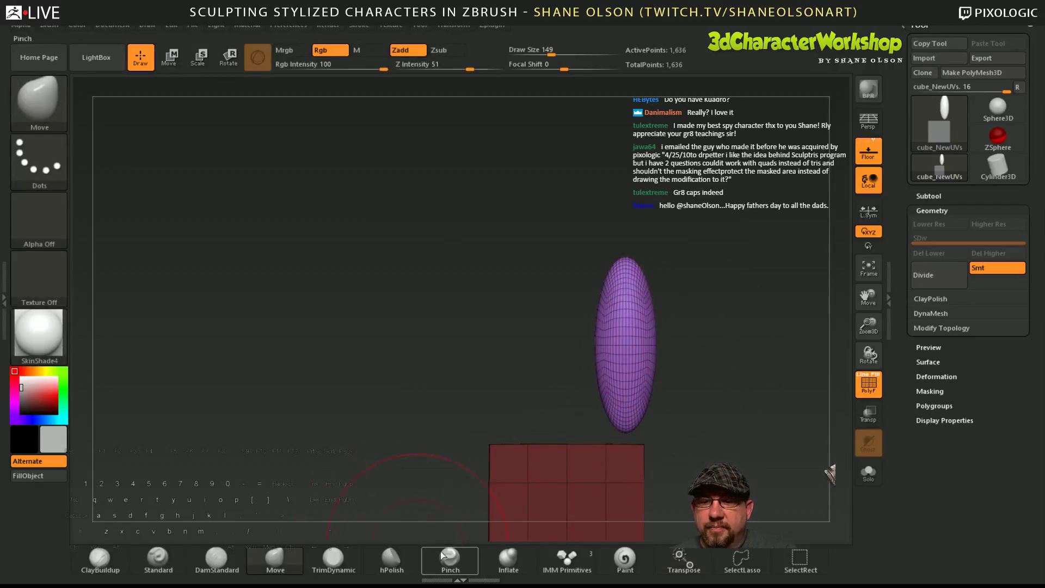
pyautogui.keyDown('alt'); pyautogui.moveTo(719, 381); pyautogui.dragTo(713, 371); pyautogui.keyUp('alt')
pyautogui.click(515, 560)
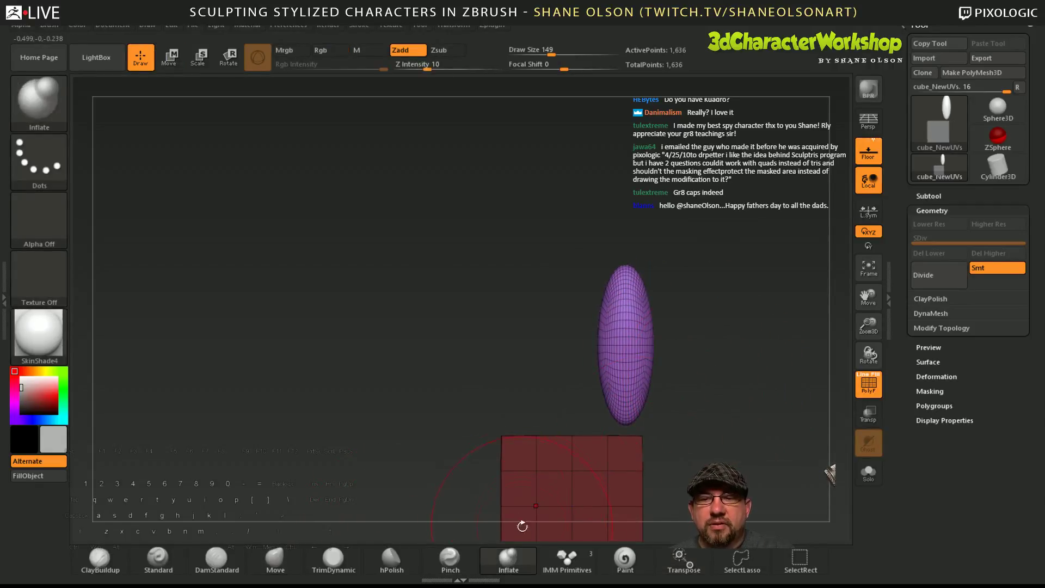
pyautogui.moveTo(427, 66); pyautogui.dragTo(415, 66)
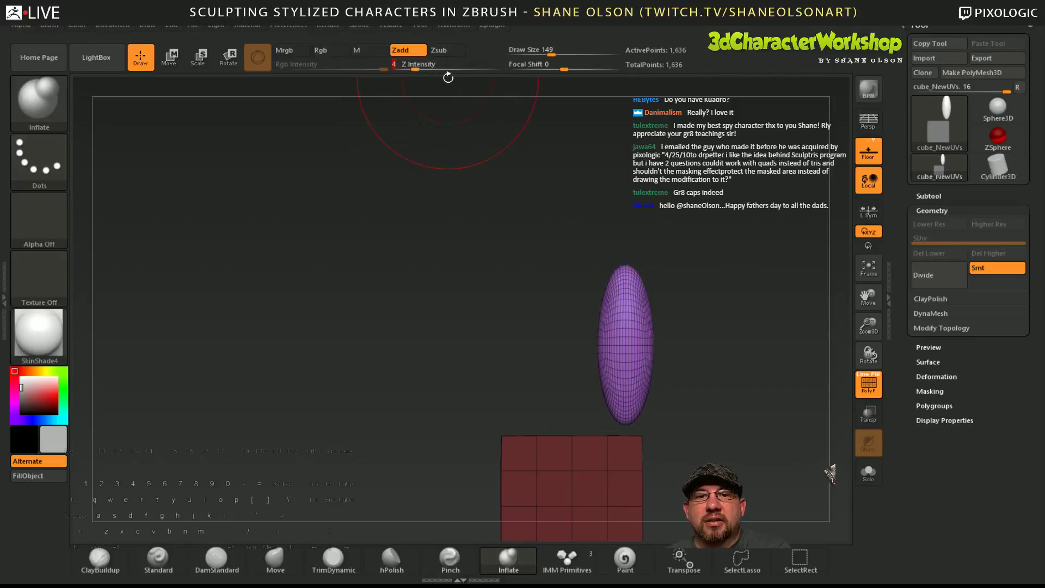
pyautogui.moveTo(630, 280); pyautogui.dragTo(628, 305)
pyautogui.moveTo(697, 240); pyautogui.dragTo(695, 311)
pyautogui.moveTo(627, 264); pyautogui.dragTo(633, 278)
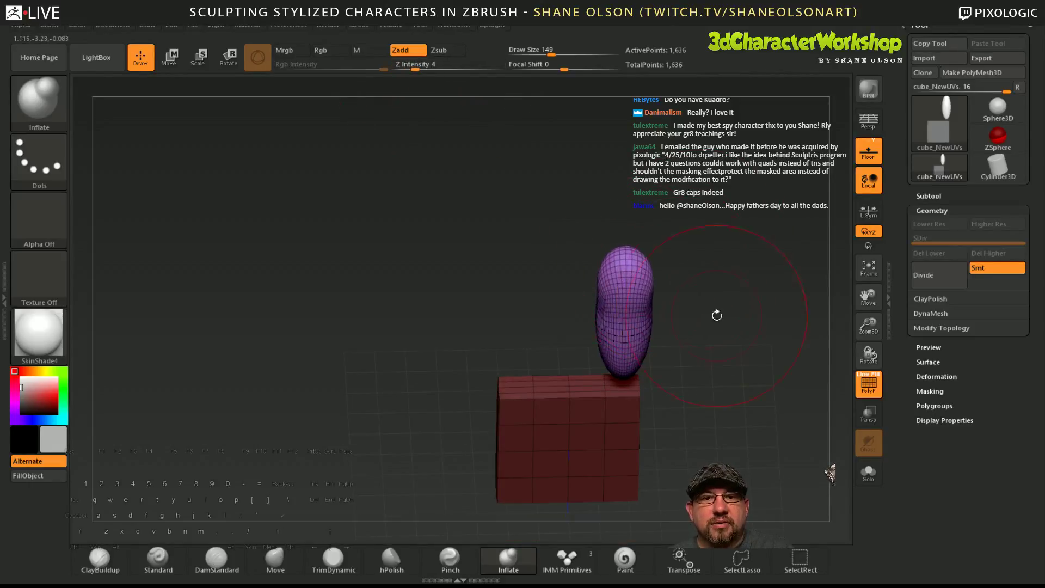
pyautogui.moveTo(717, 315); pyautogui.dragTo(683, 391)
pyautogui.moveTo(633, 413)
pyautogui.keyDown('shift'); pyautogui.mouseDown()
pyautogui.moveTo(626, 400)
pyautogui.moveTo(660, 411)
pyautogui.moveTo(695, 404)
pyautogui.moveTo(669, 374)
pyautogui.moveTo(765, 390)
pyautogui.moveTo(685, 364)
pyautogui.moveTo(695, 384)
pyautogui.mouseUp(); pyautogui.keyUp('shift')
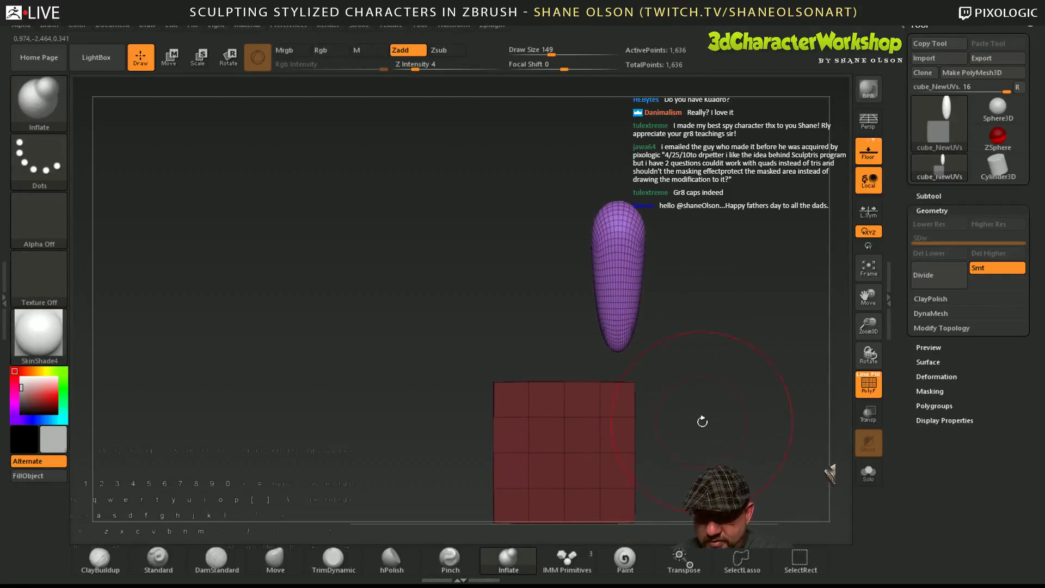
# - Pull the finger's narrow end slightly toward the slab with the Move brush and smooth its rounded tip
pyautogui.click(275, 558)
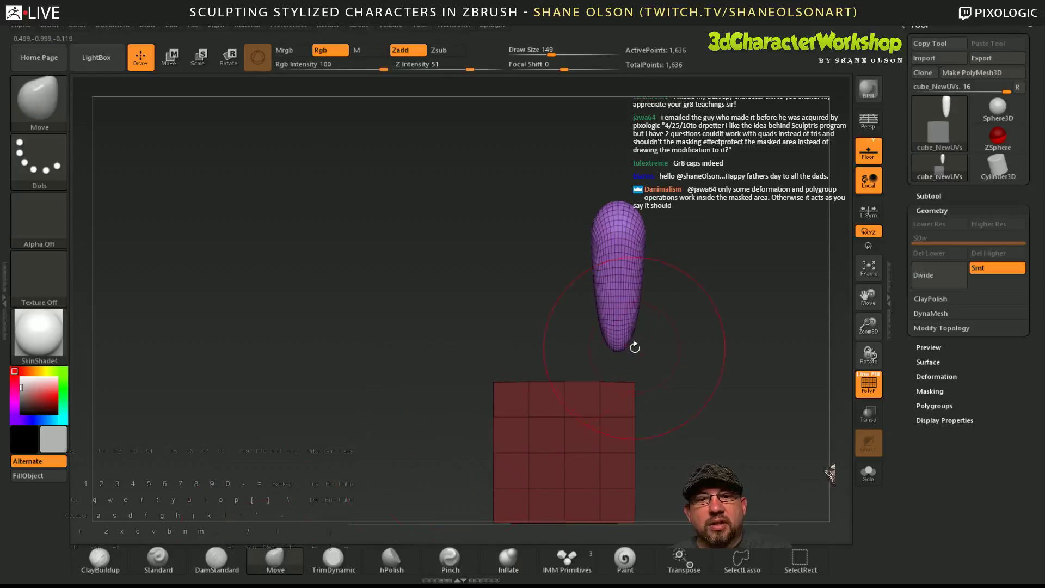
pyautogui.moveTo(622, 354); pyautogui.dragTo(621, 360)
pyautogui.keyDown('shift'); pyautogui.moveTo(624, 238); pyautogui.dragTo(621, 226); pyautogui.keyUp('shift')
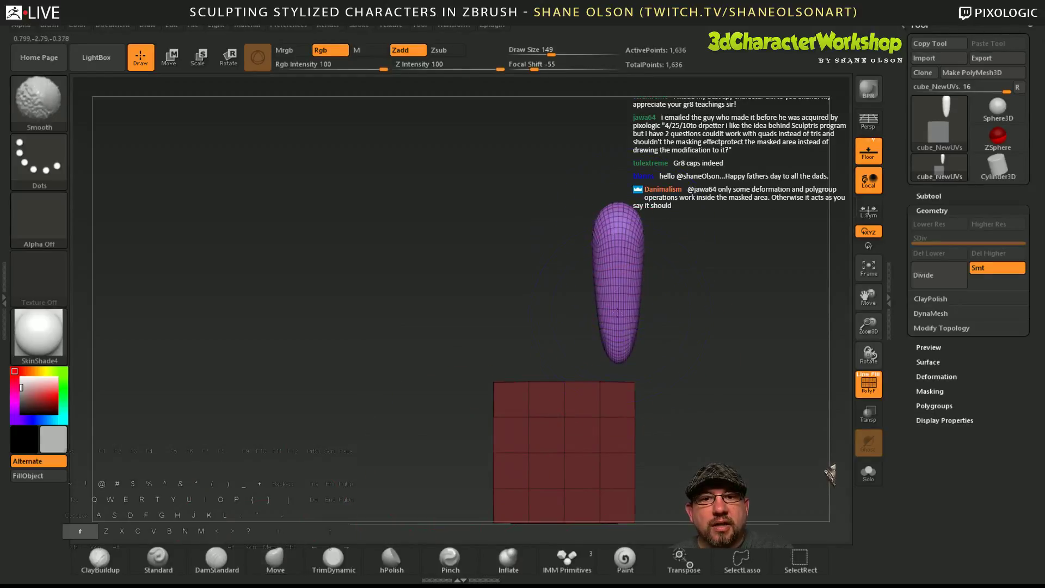
pyautogui.moveTo(709, 337); pyautogui.dragTo(761, 373)
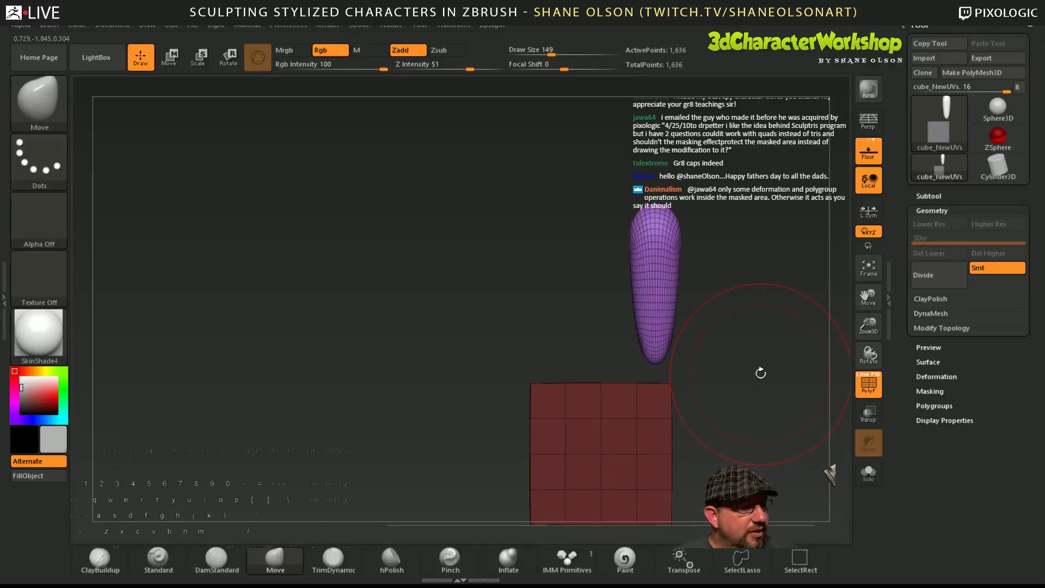
# - Move the finger along Y until its narrow end sinks into the slab, and align it with the positive-X corner
pyautogui.keyDown('alt'); pyautogui.moveTo(721, 383); pyautogui.dragTo(699, 447); pyautogui.keyUp('alt')
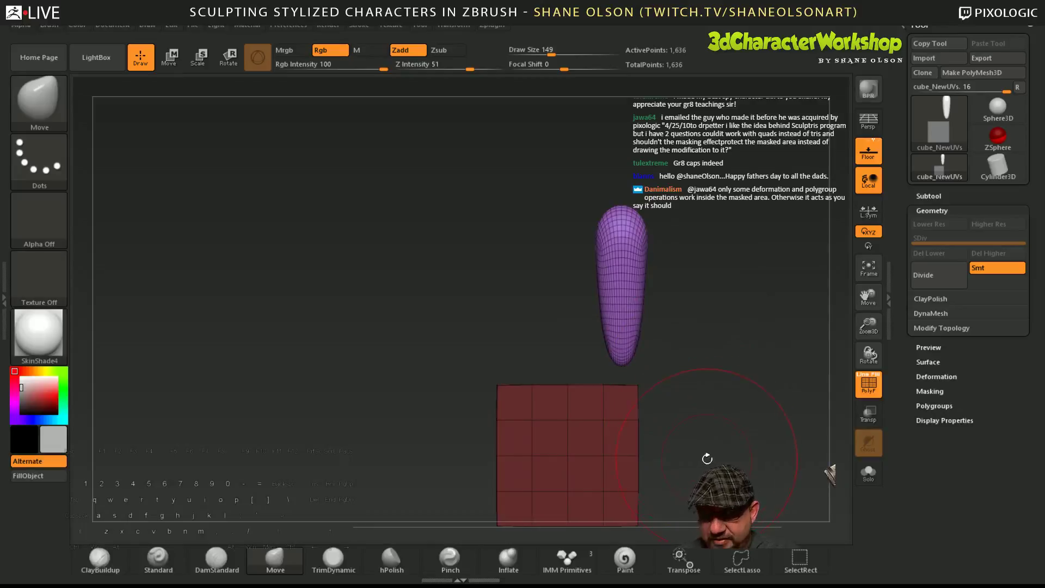
pyautogui.press('w')
pyautogui.moveTo(620, 366); pyautogui.dragTo(620, 391)
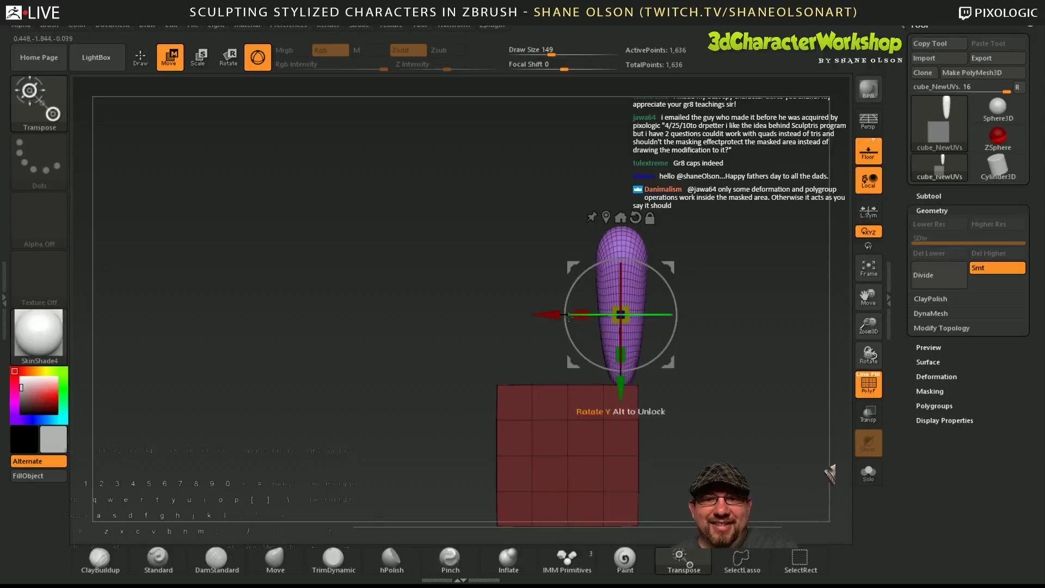
pyautogui.moveTo(550, 317); pyautogui.dragTo(555, 319)
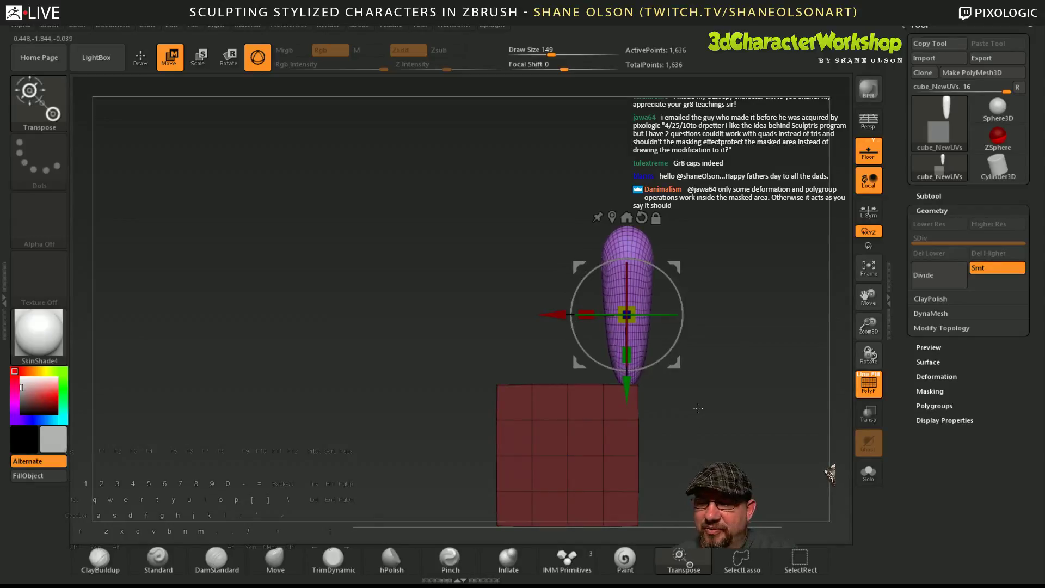
pyautogui.moveTo(626, 388); pyautogui.dragTo(626, 395)
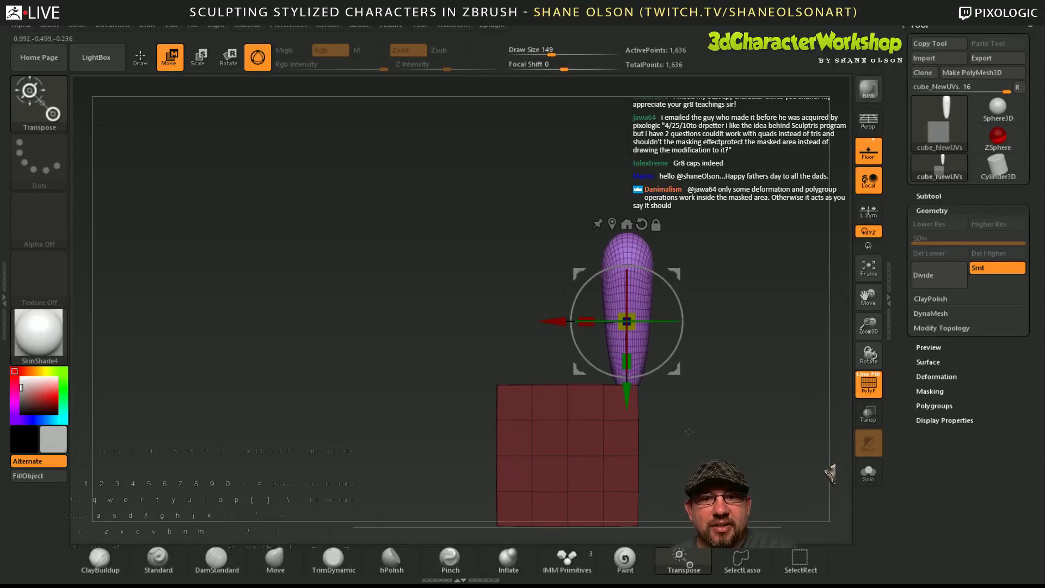
pyautogui.keyDown('alt'); pyautogui.moveTo(708, 446); pyautogui.dragTo(727, 458); pyautogui.keyUp('alt')
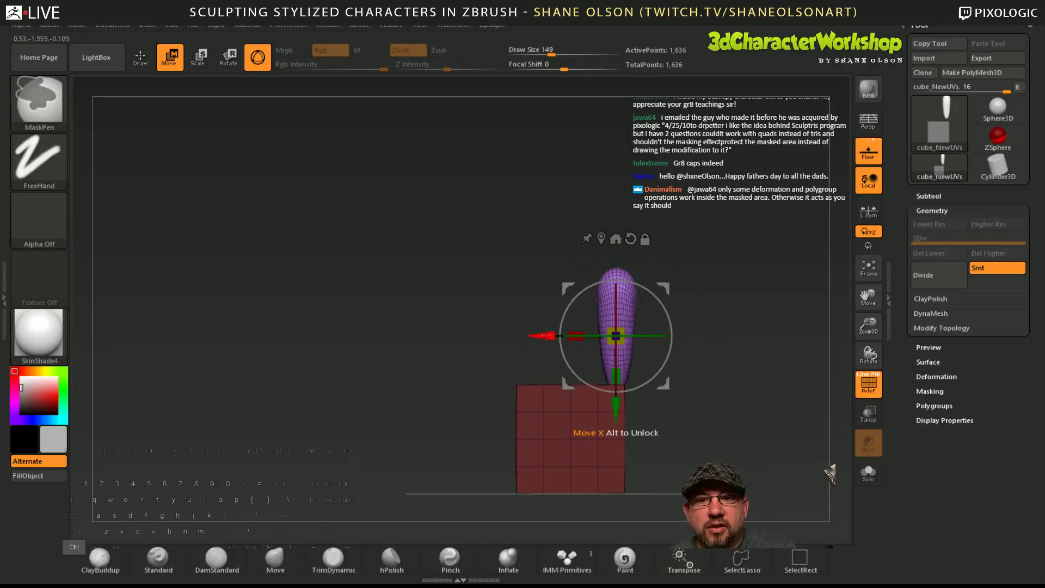
# - Try duplicating the finger along X toward the slab's middle, undoing each attempt
pyautogui.keyDown('ctrl'); pyautogui.moveTo(544, 334); pyautogui.dragTo(524, 334); pyautogui.keyUp('ctrl')
pyautogui.hotkey('ctrl', 'z')
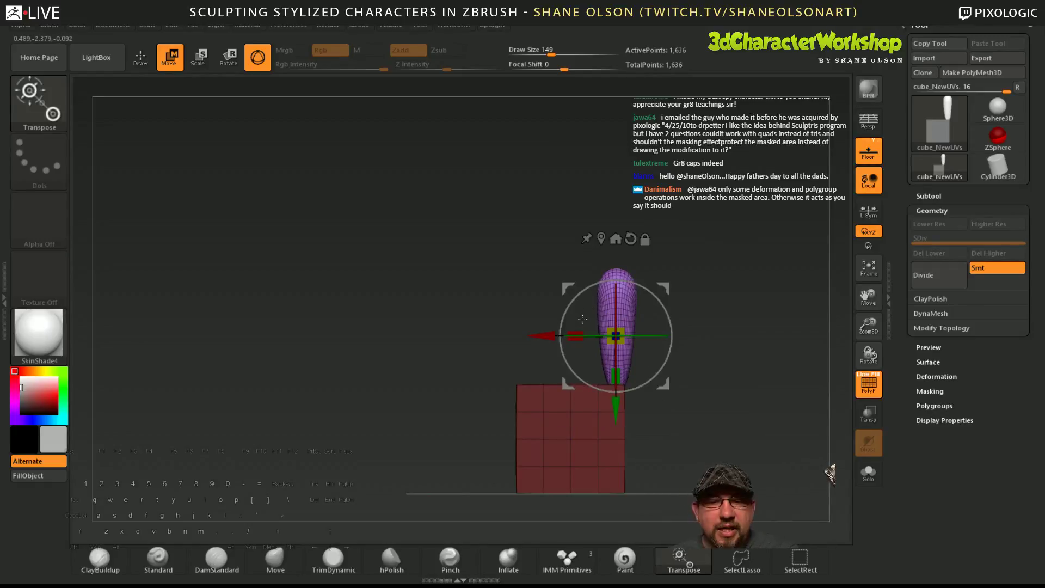
pyautogui.keyDown('ctrl'); pyautogui.moveTo(546, 337); pyautogui.dragTo(504, 340); pyautogui.keyUp('ctrl')
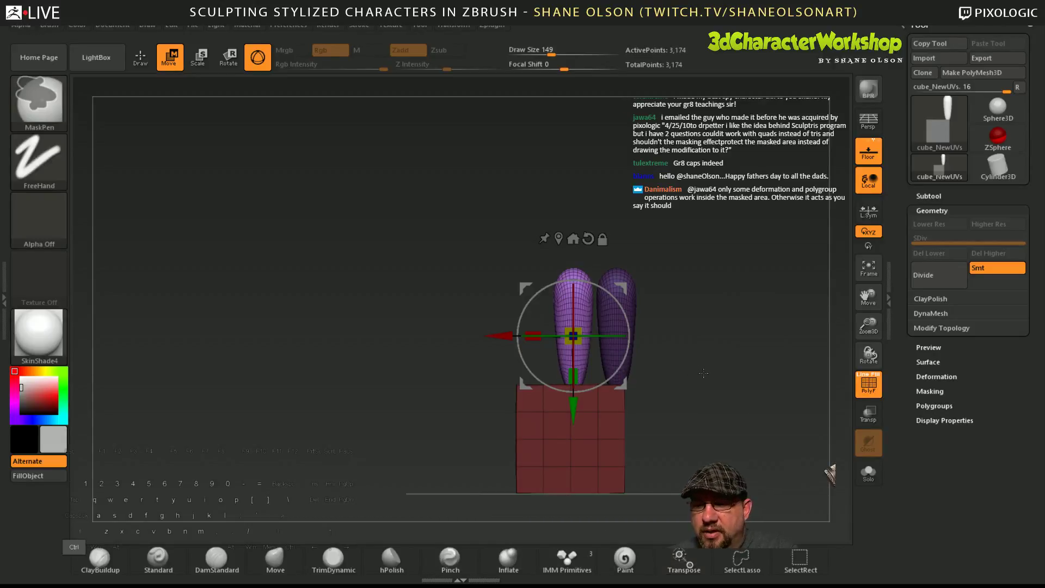
pyautogui.hotkey('ctrl', 'z')
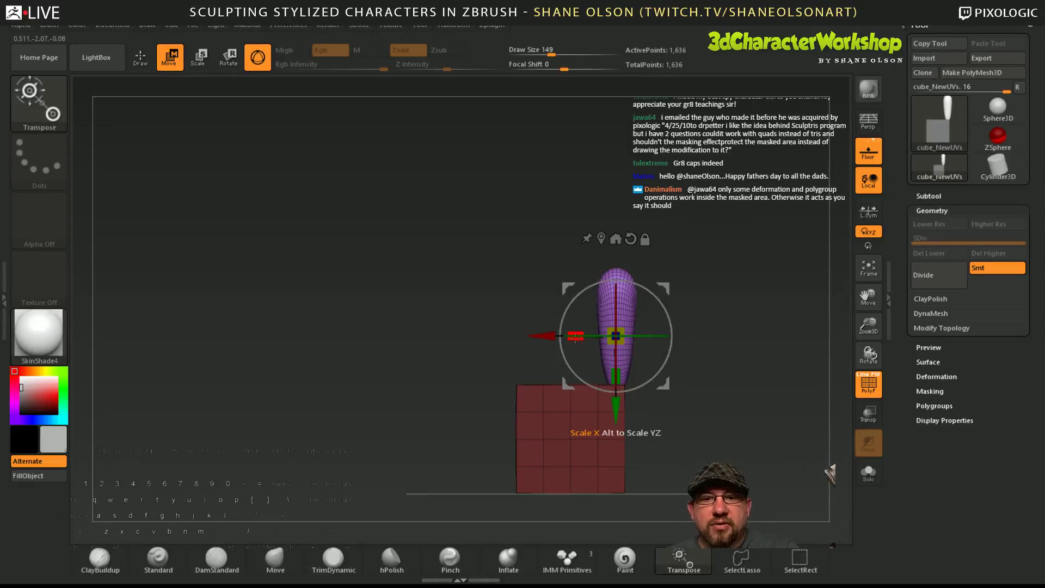
# - Scale the finger to 0.7 along X and slim it slightly along Z
pyautogui.moveTo(577, 338); pyautogui.dragTo(583, 340)
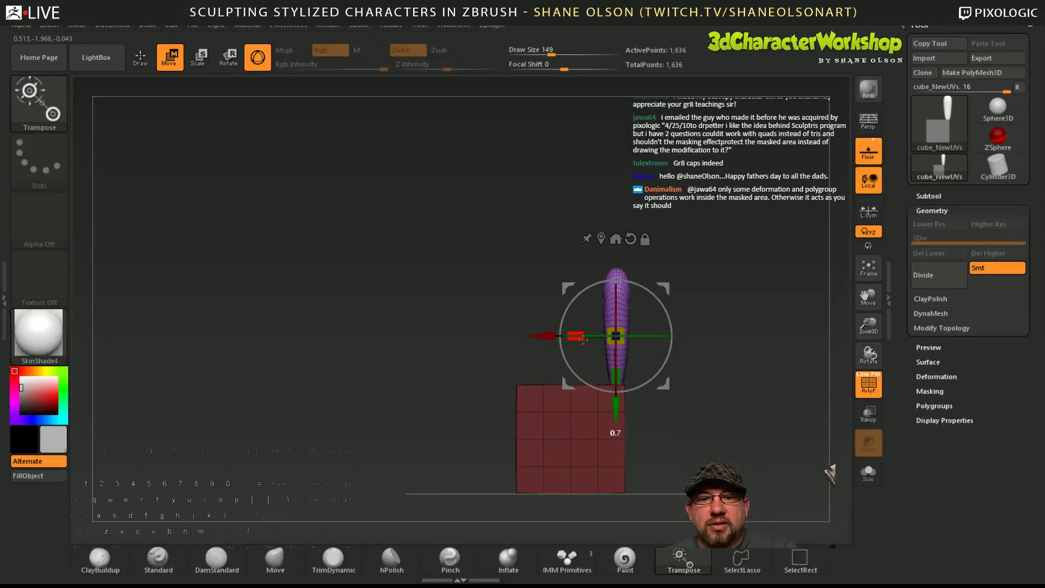
pyautogui.moveTo(733, 421); pyautogui.dragTo(808, 406)
pyautogui.moveTo(659, 335); pyautogui.dragTo(656, 336)
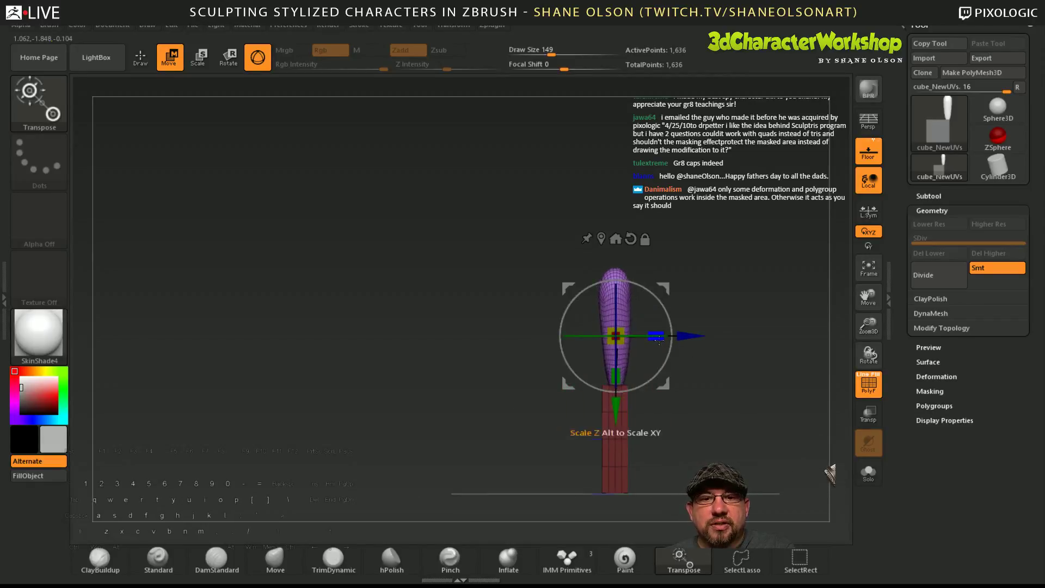
pyautogui.moveTo(816, 419); pyautogui.dragTo(766, 426)
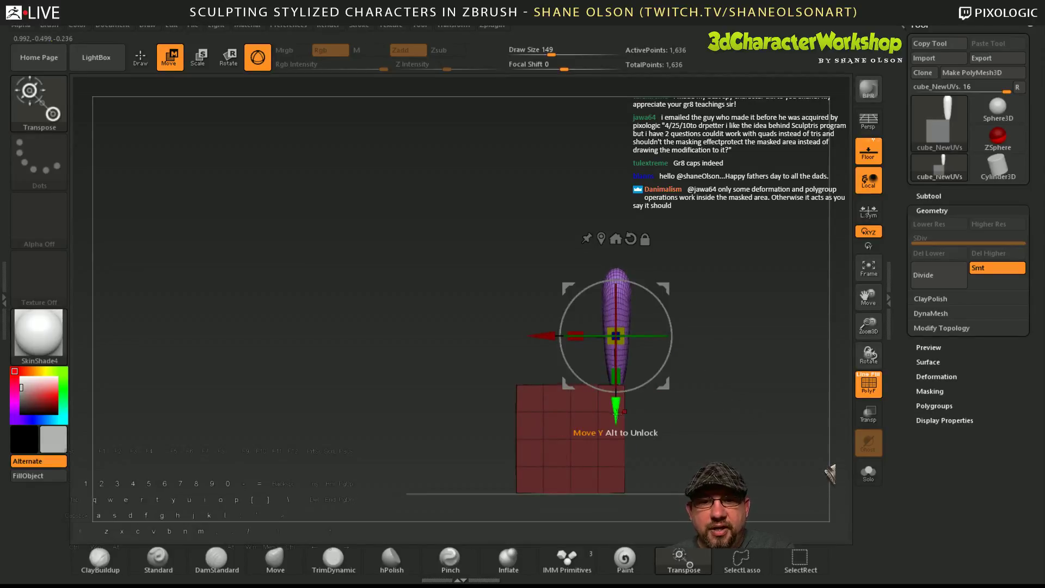
# - Inflate the slimmed finger slightly and turn off the PolyFrame wireframe
pyautogui.click(508, 558)
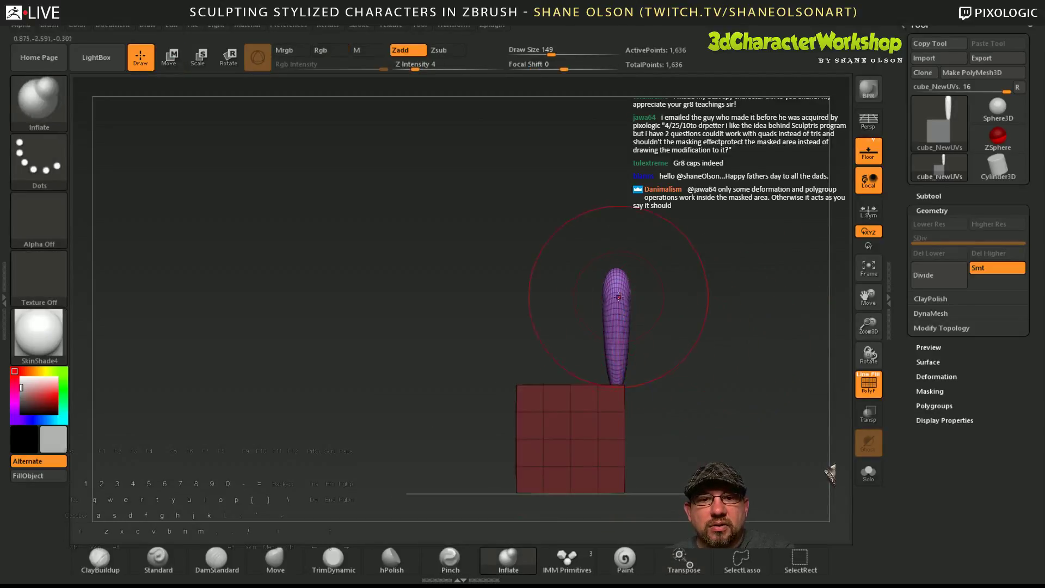
pyautogui.hotkey('shift', 'f')
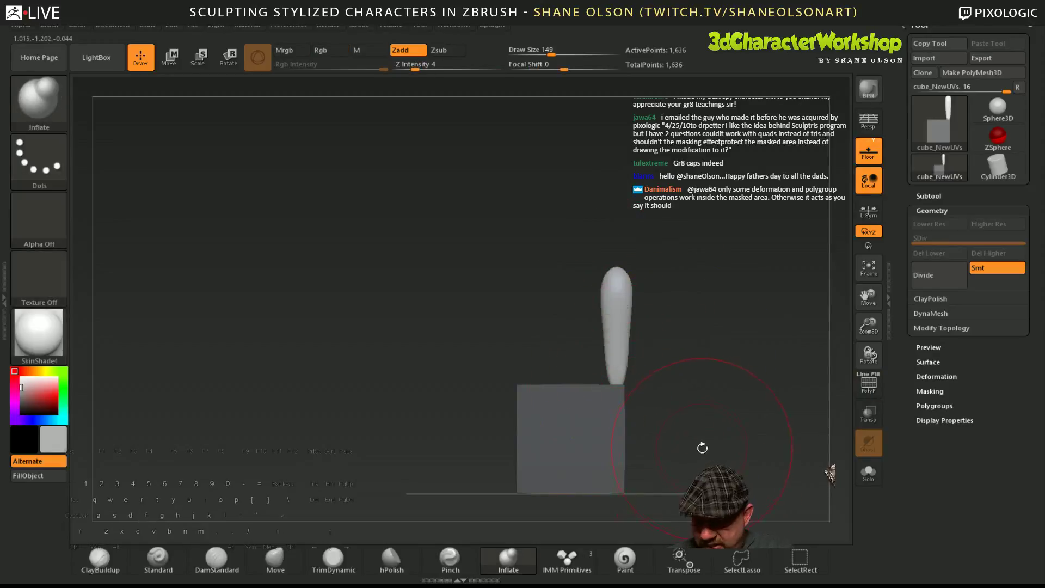
# - Nudge the finger slightly deeper into the slab along Y and duplicate it along X toward the slab's middle
pyautogui.press('w')
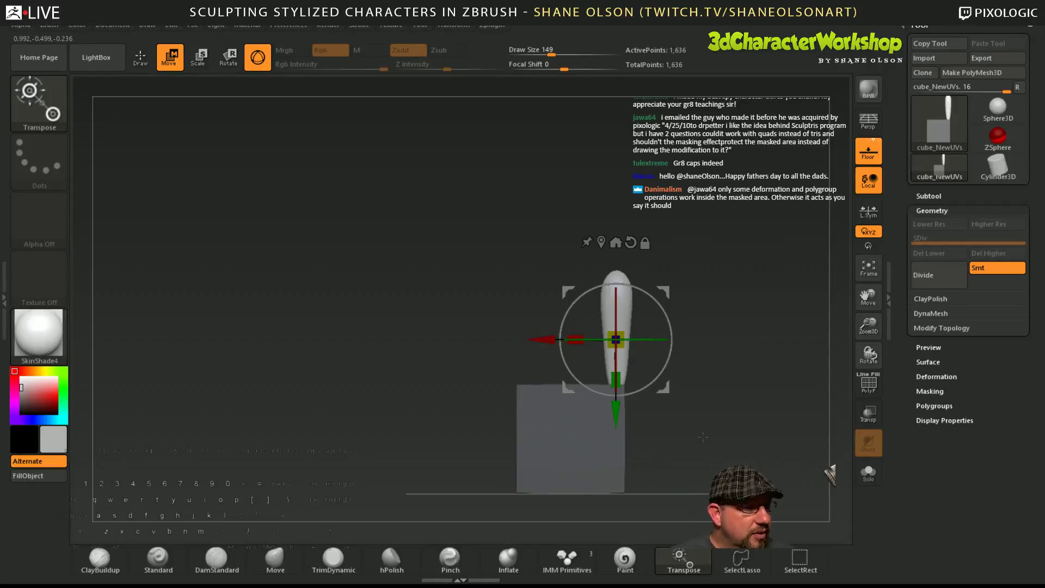
pyautogui.keyDown('alt'); pyautogui.moveTo(688, 377); pyautogui.dragTo(686, 369); pyautogui.keyUp('alt')
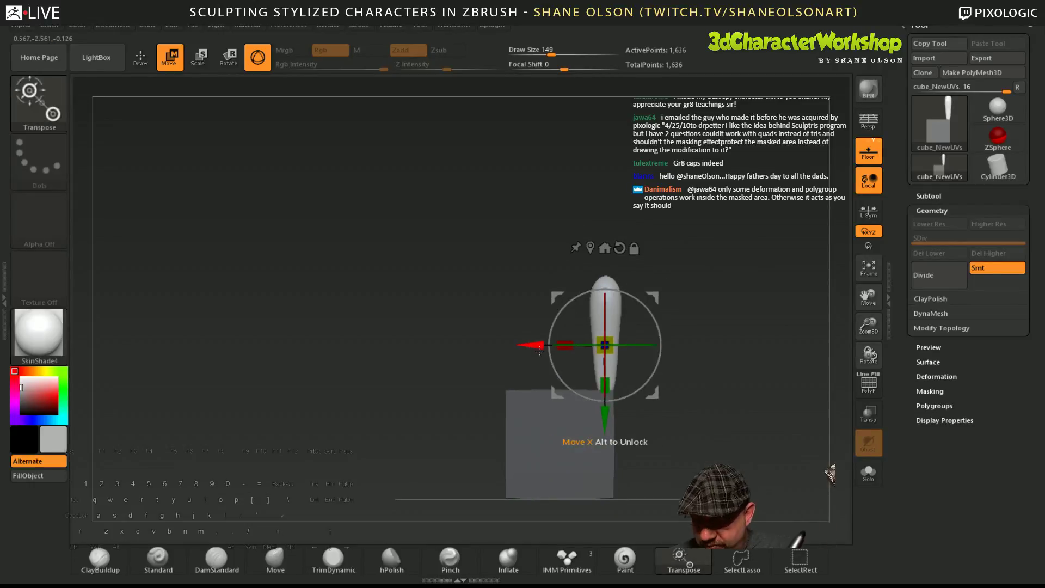
pyautogui.keyDown('ctrl'); pyautogui.moveTo(535, 343); pyautogui.dragTo(501, 342); pyautogui.keyUp('ctrl')
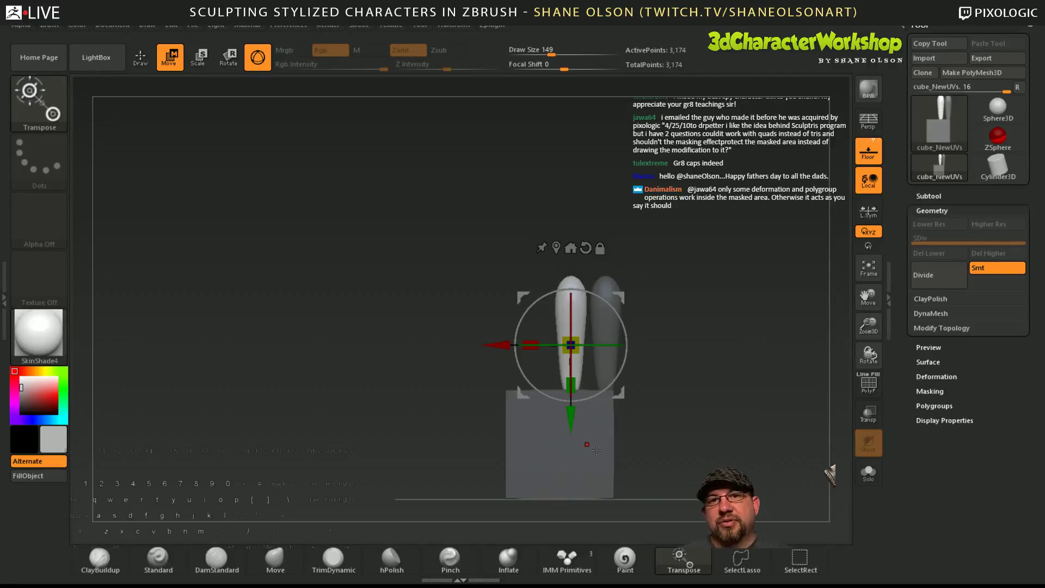
# - Duplicate the second finger along X to form a third one, invert the mask and assign the copy a new polygroup
pyautogui.press('ctrl')
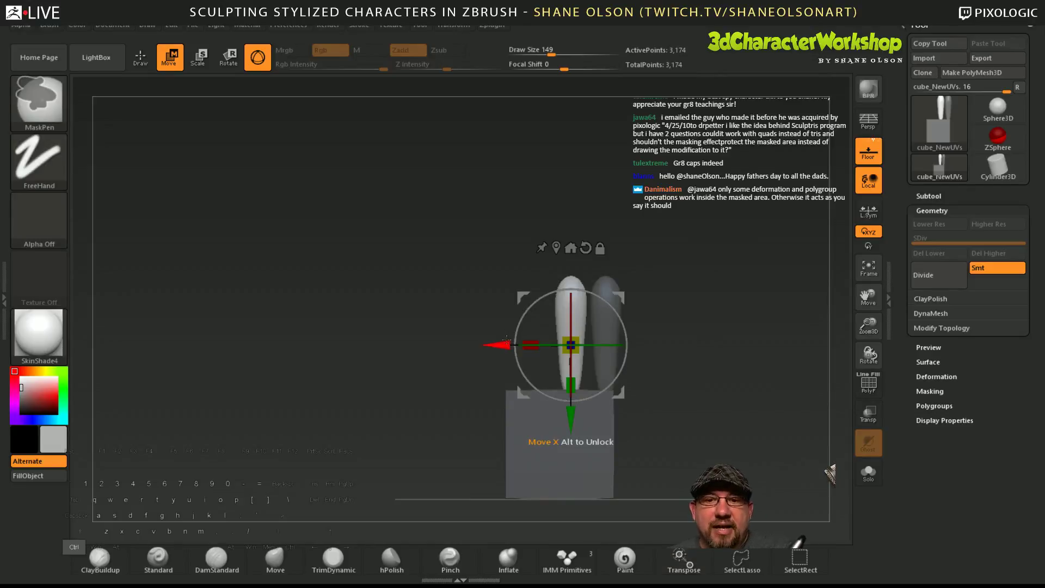
pyautogui.keyDown('ctrl'); pyautogui.moveTo(506, 341); pyautogui.dragTo(471, 342); pyautogui.keyUp('ctrl')
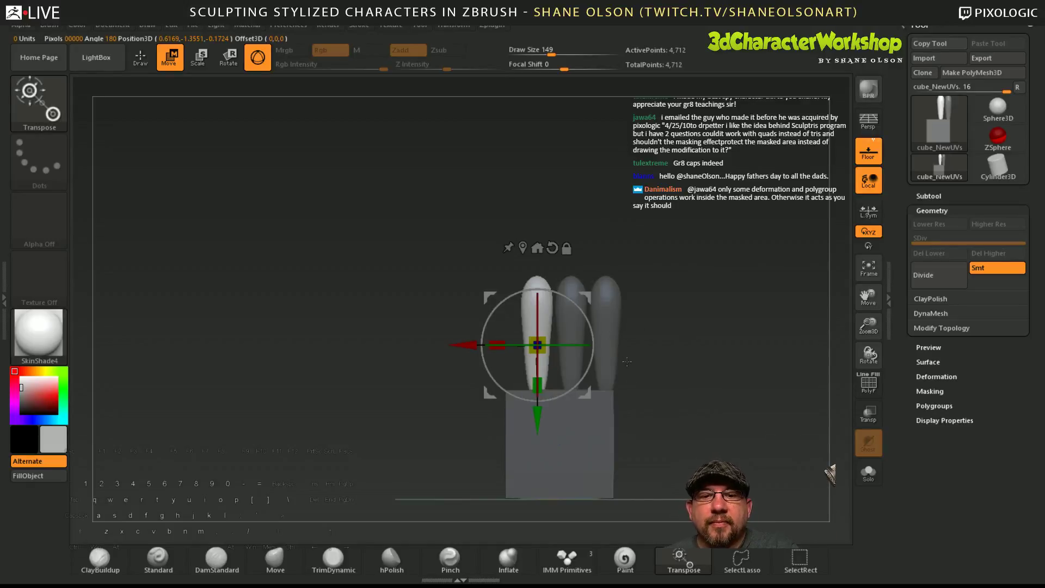
pyautogui.hotkey('shift', 'f')
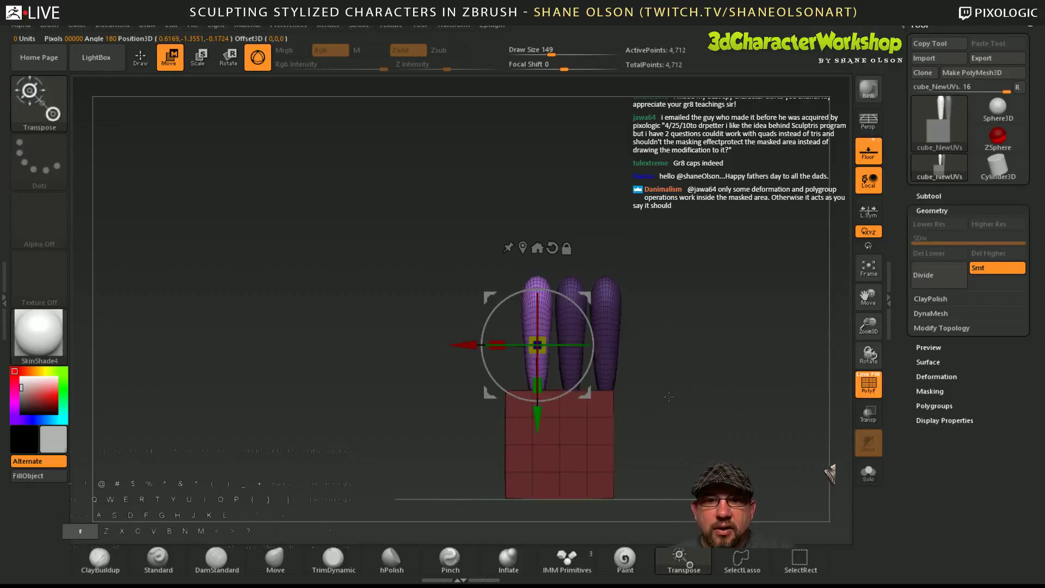
pyautogui.hotkey('shift', 'f')
pyautogui.press('ctrl')
pyautogui.keyDown('ctrl'); pyautogui.click(682, 341); pyautogui.keyUp('ctrl')
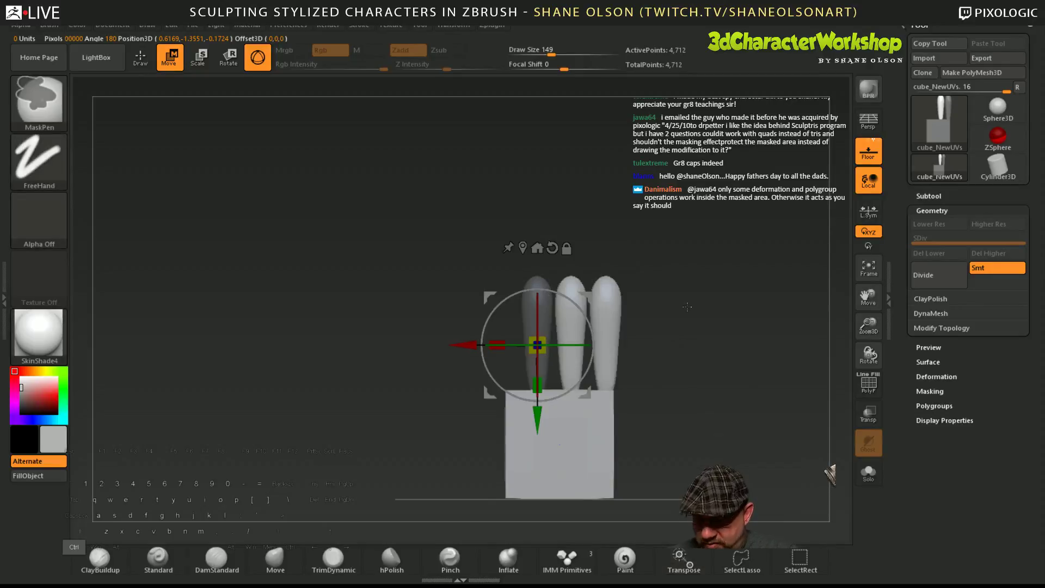
pyautogui.keyDown('ctrl'); pyautogui.moveTo(687, 306); pyautogui.dragTo(688, 318); pyautogui.keyUp('ctrl')
pyautogui.hotkey('shift', 'f')
pyautogui.press('ctrl')
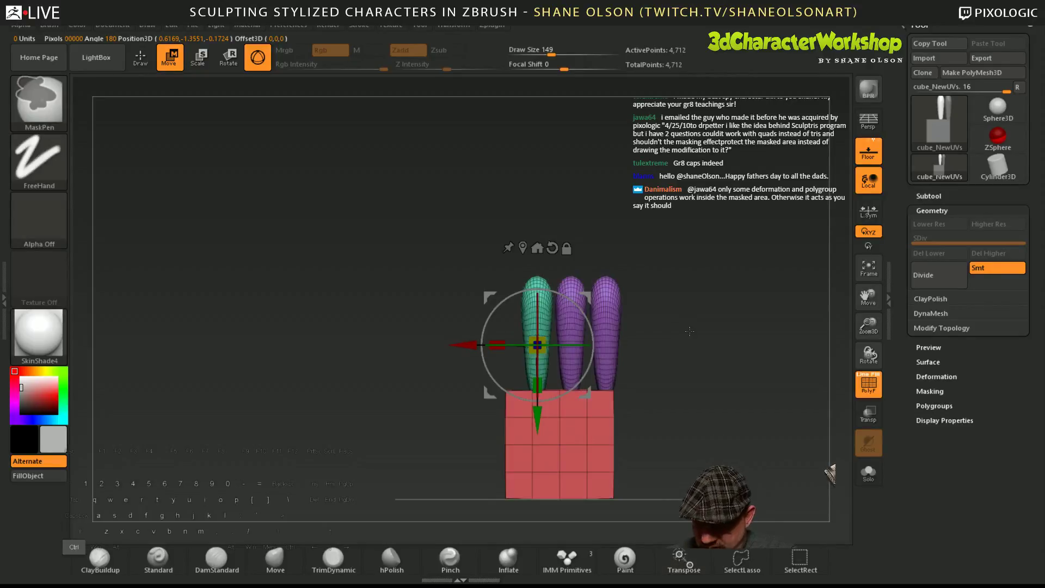
# - Undo the finger duplications back to the single original finger on the slab
pyautogui.hotkey('ctrl', 'z')
pyautogui.hotkey('ctrl', 'z')
pyautogui.hotkey('ctrl', 'z')
pyautogui.hotkey('ctrl', 'z')
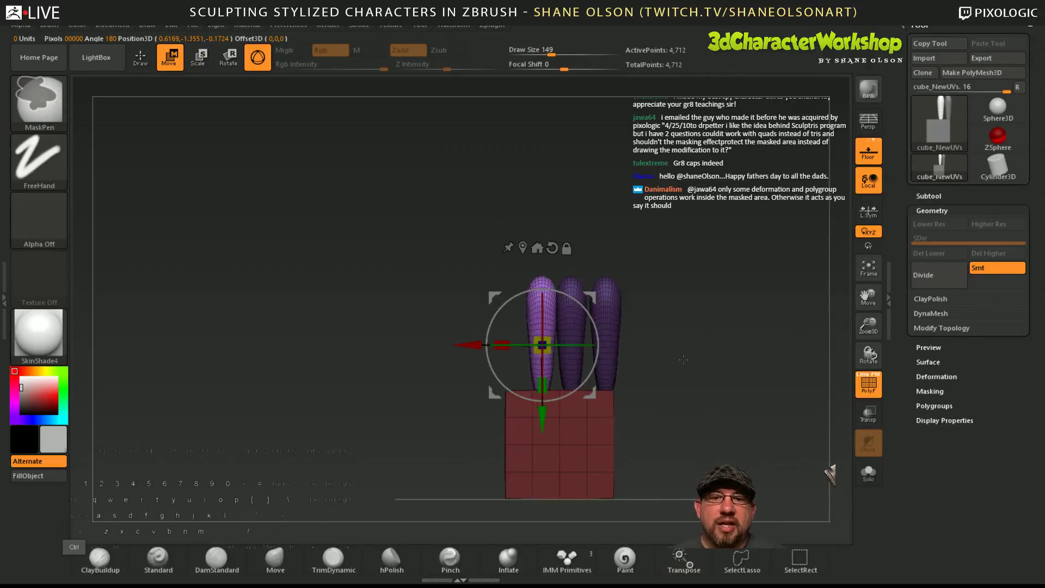
pyautogui.hotkey('ctrl', 'z')
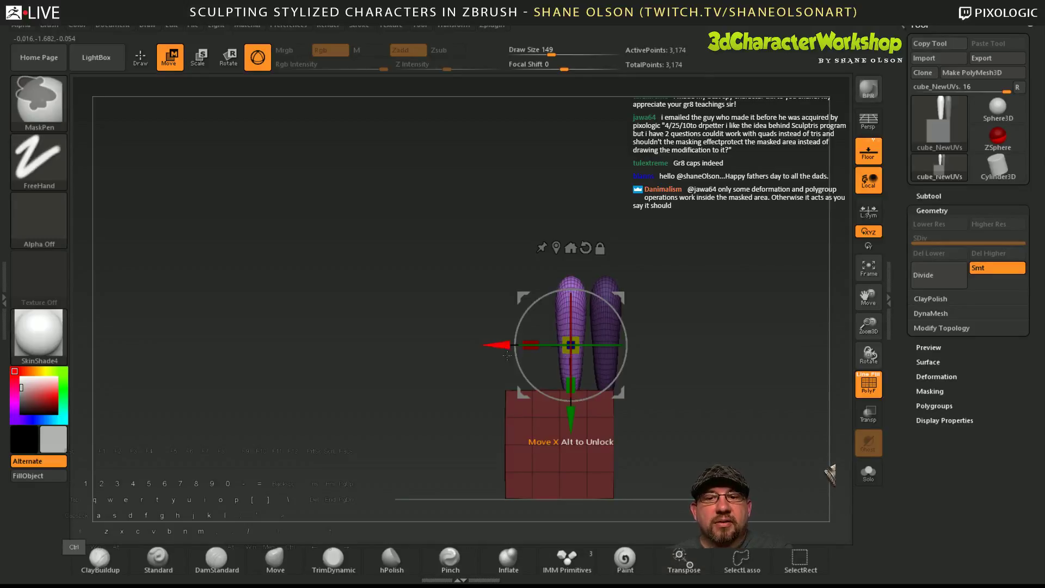
pyautogui.hotkey('ctrl', 'shift', 'z')
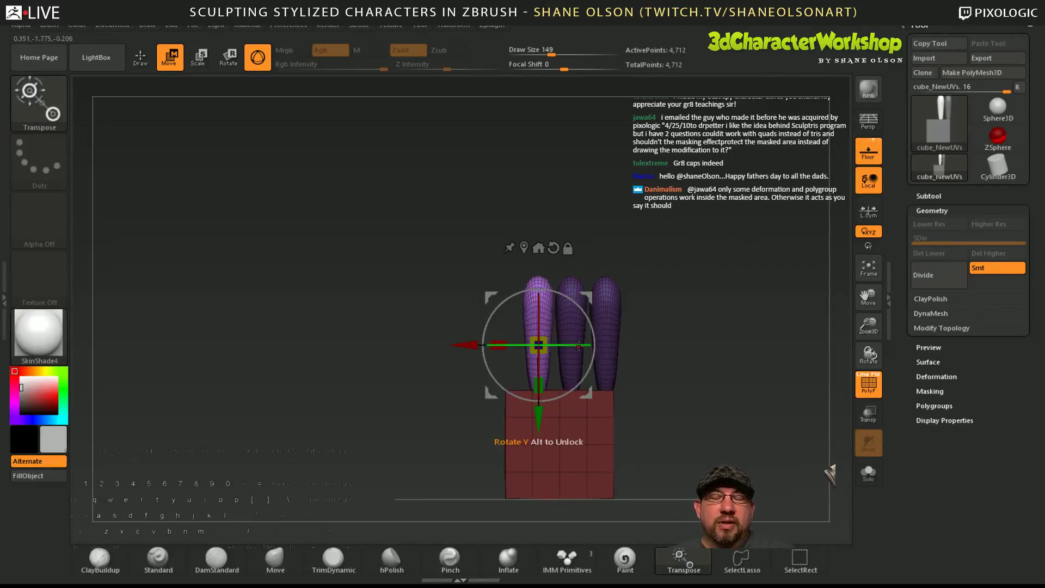
pyautogui.hotkey('ctrl', 'z')
pyautogui.hotkey('ctrl', 'z')
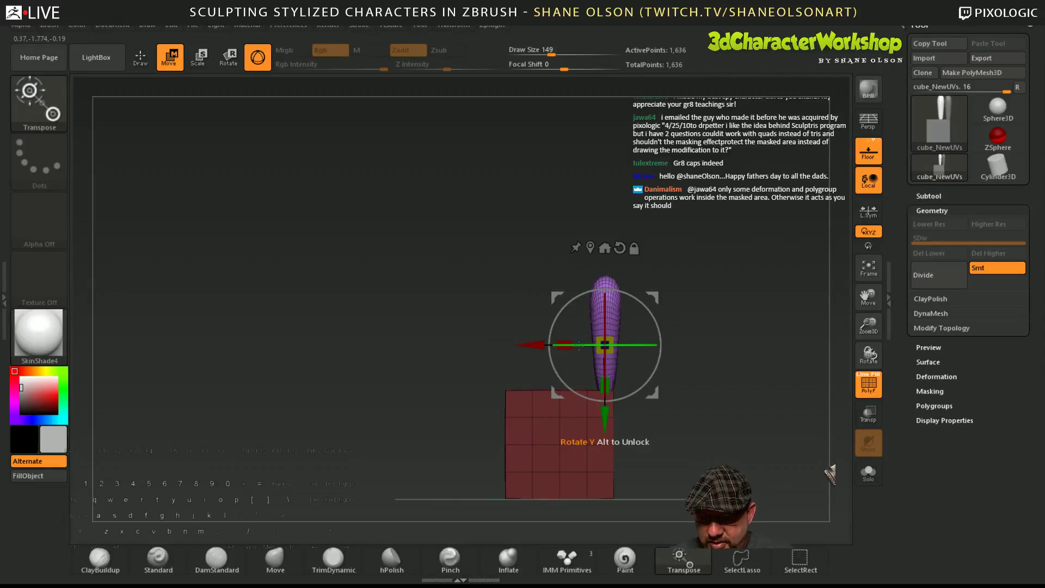
# - Duplicate the single finger along X toward the slab's middle and give the copy its own polygroup
pyautogui.press('ctrl')
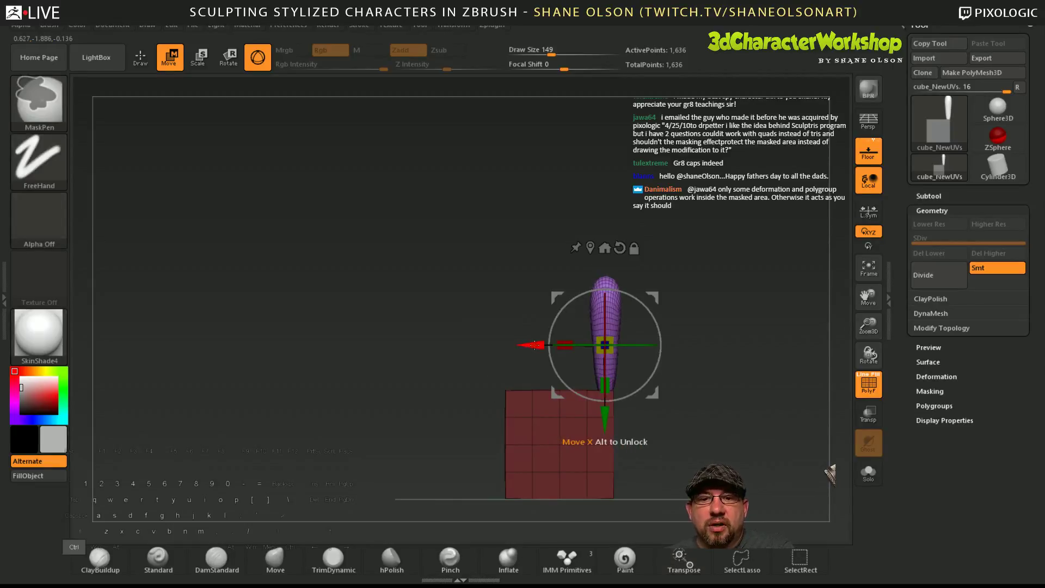
pyautogui.keyDown('ctrl'); pyautogui.moveTo(535, 344); pyautogui.dragTo(500, 343); pyautogui.keyUp('ctrl')
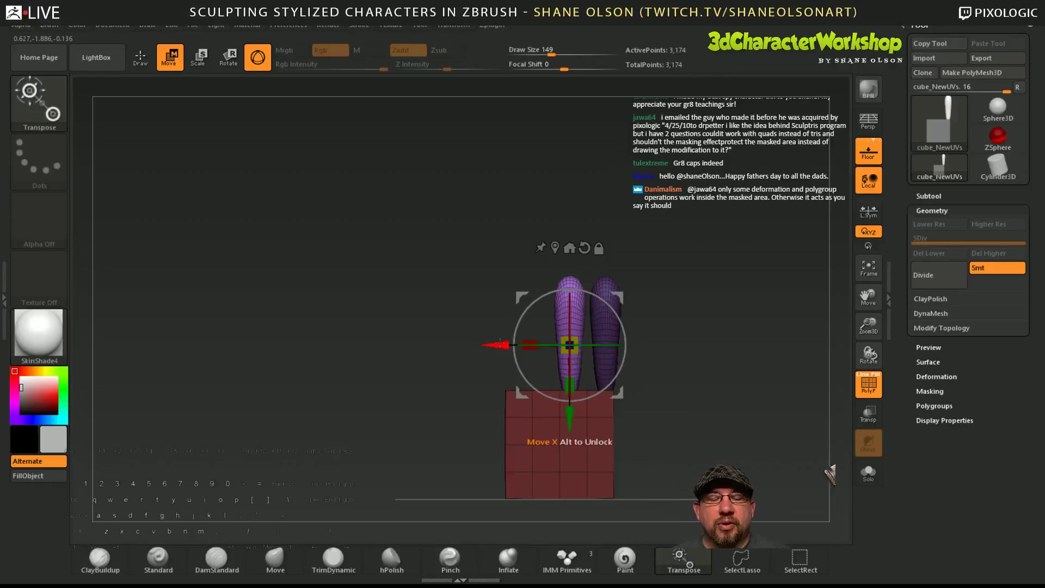
pyautogui.press('ctrl')
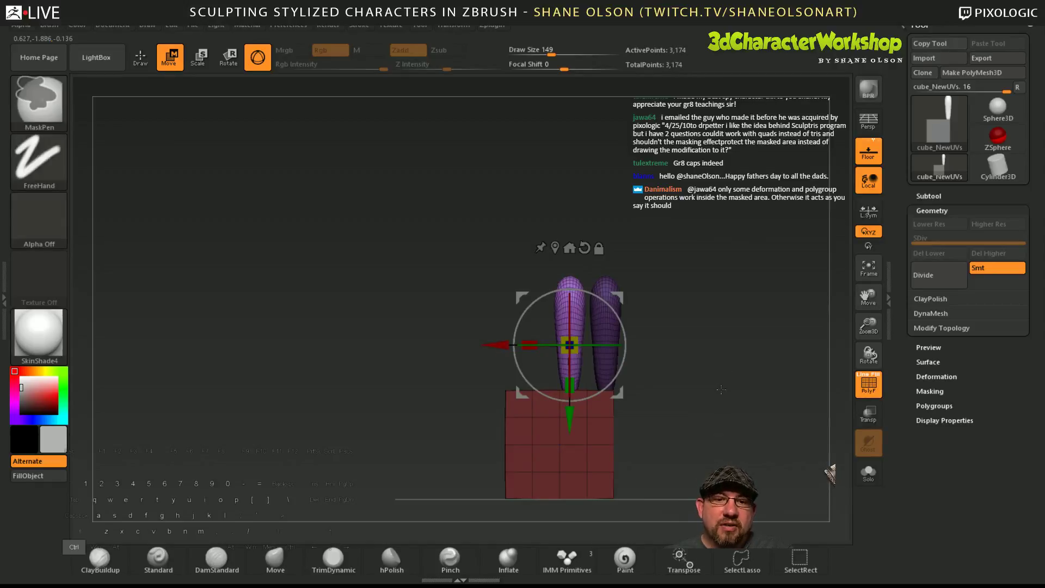
pyautogui.keyDown('ctrl'); pyautogui.click(716, 417); pyautogui.keyUp('ctrl')
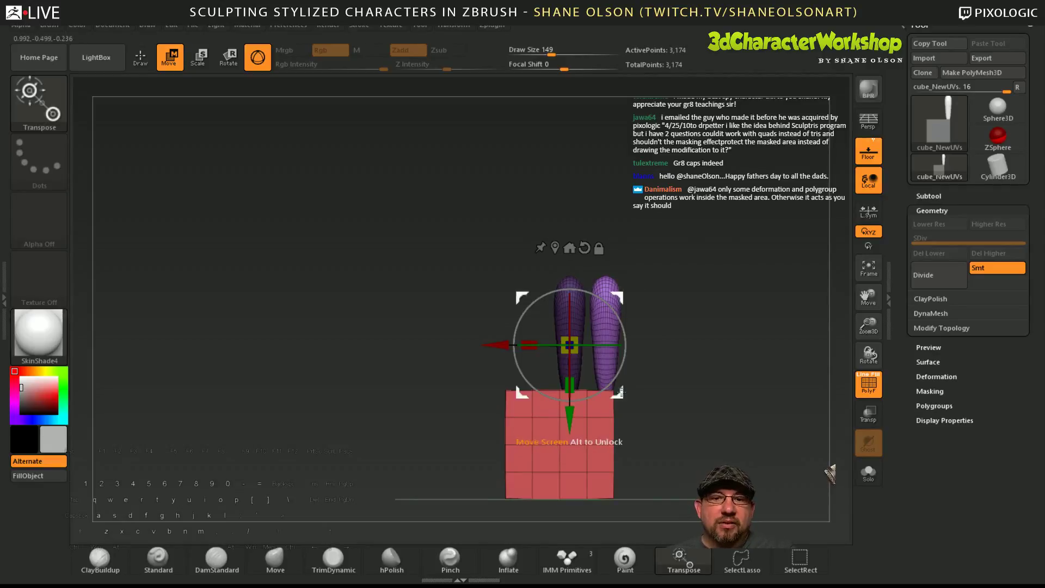
pyautogui.press('ctrl')
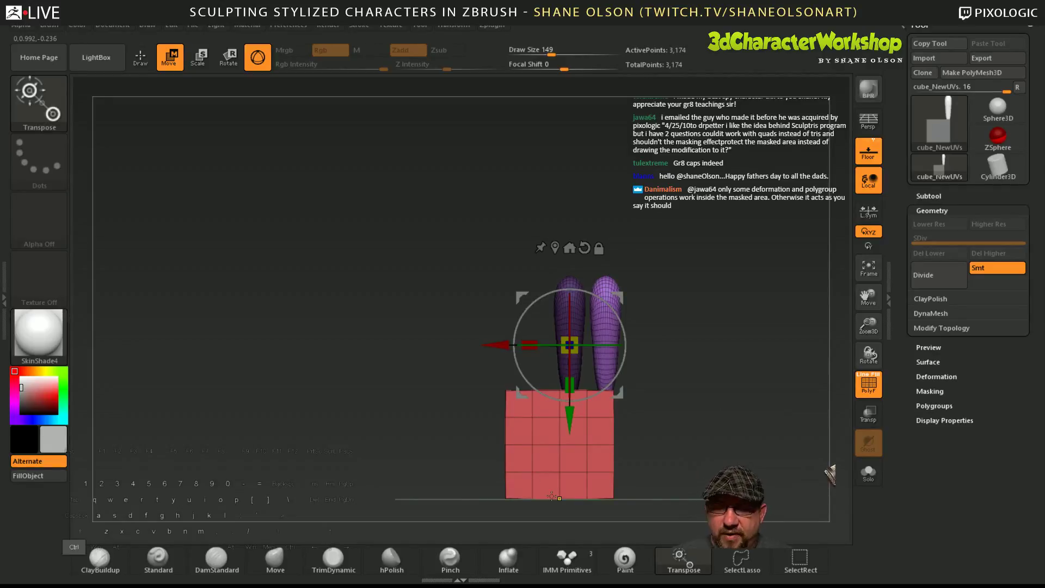
pyautogui.keyDown('ctrl'); pyautogui.click(552, 497); pyautogui.keyUp('ctrl')
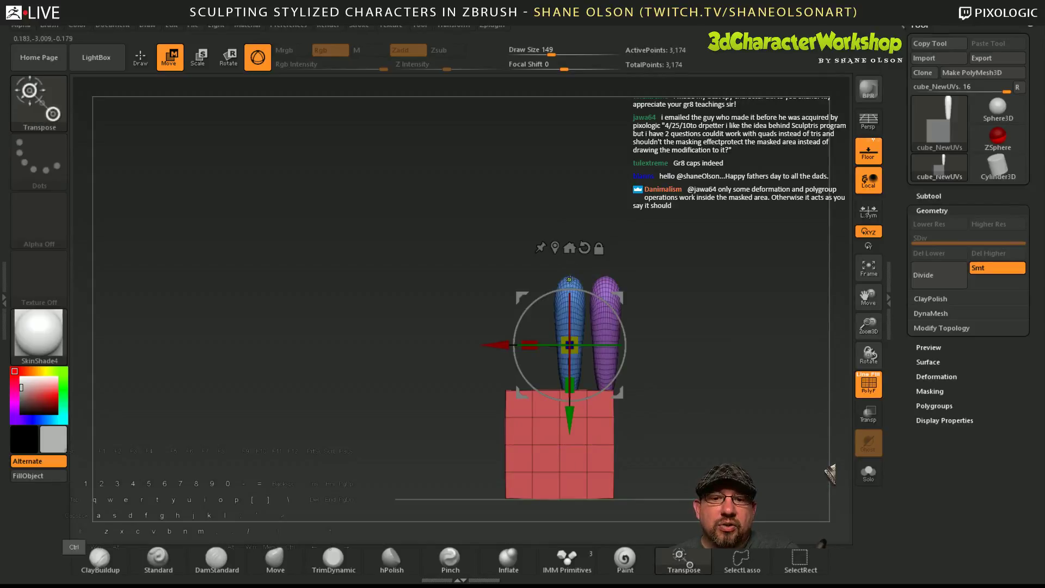
# - Mask everything except the blue finger, unlock the Gizmo and reposition it at the finger's base
pyautogui.keyDown('ctrl'); pyautogui.click(570, 279); pyautogui.keyUp('ctrl')
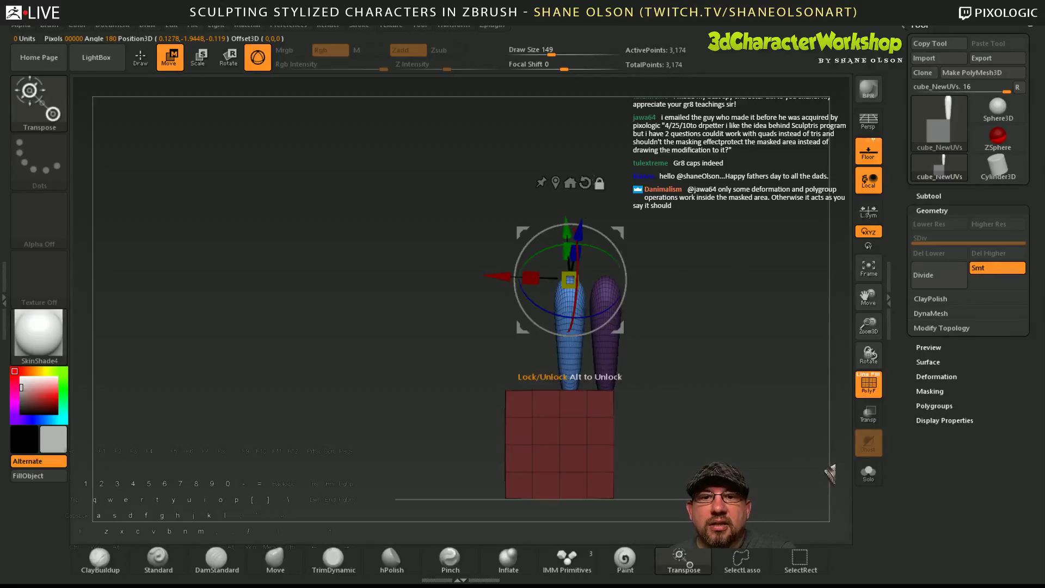
pyautogui.click(599, 184)
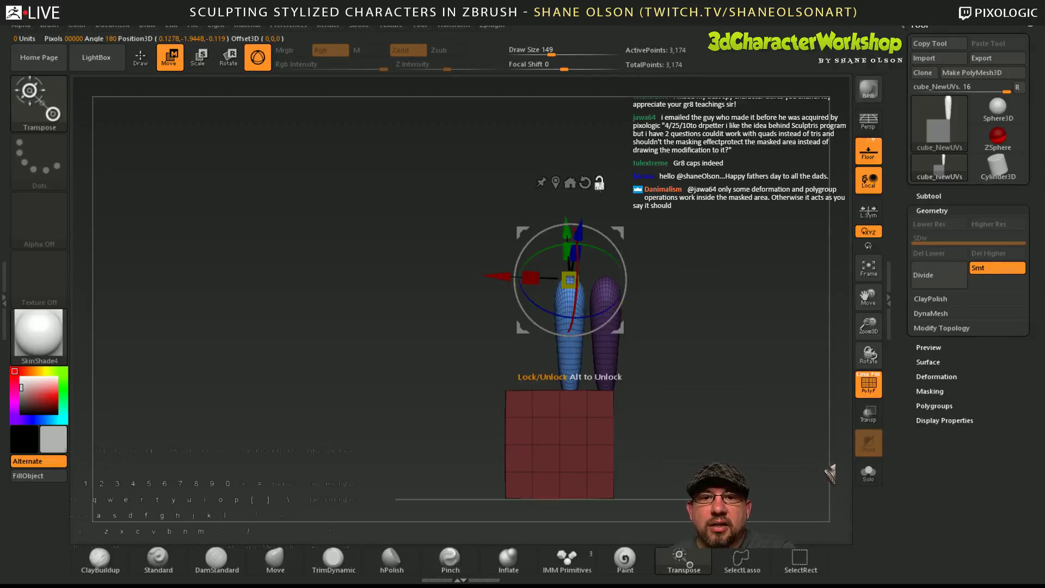
pyautogui.click(568, 388)
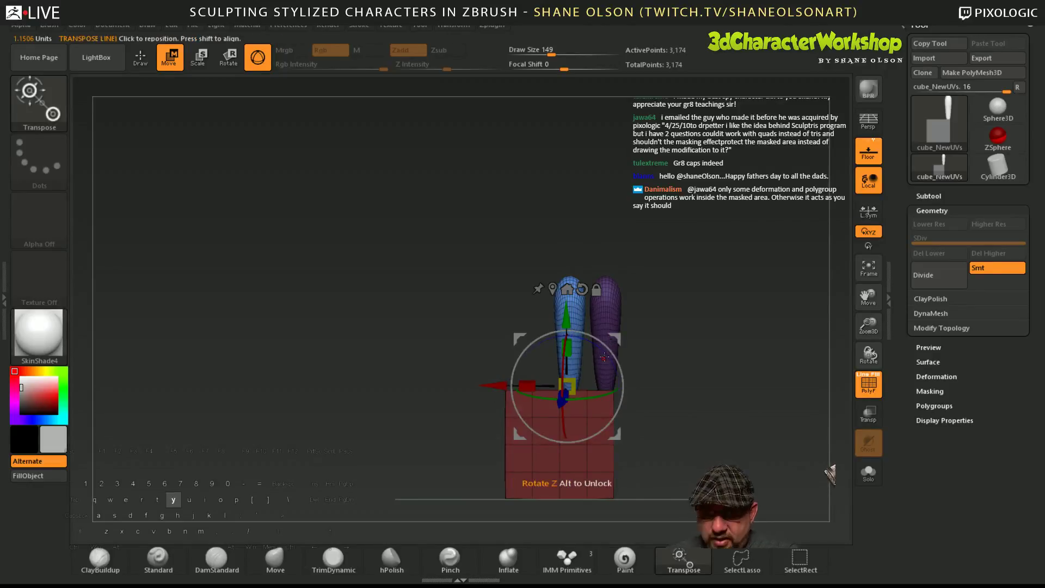
# - Draw a horizontal Transpose line from the blue finger's middle, about 1.63 units long, and toggle between it and the Gizmo
pyautogui.press('y')
pyautogui.click(621, 379)
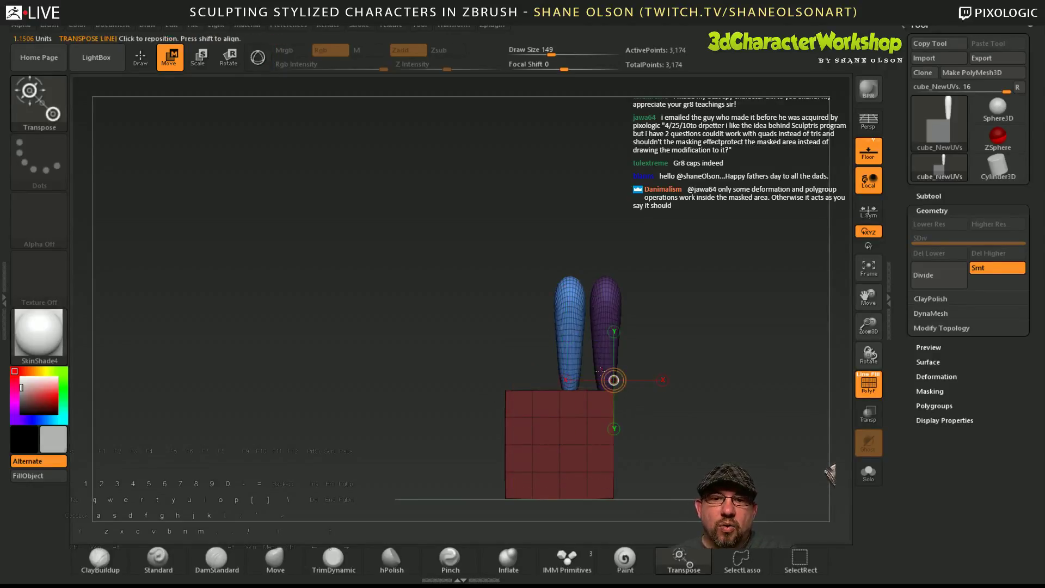
pyautogui.keyDown('shift'); pyautogui.moveTo(569, 329); pyautogui.dragTo(703, 344); pyautogui.keyUp('shift')
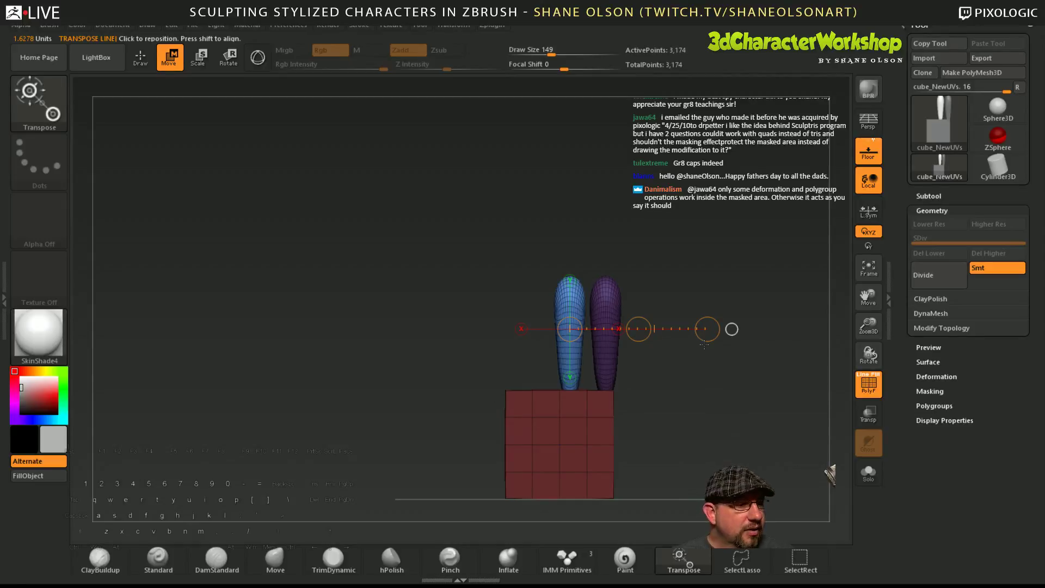
pyautogui.press('y')
pyautogui.press('y')
pyautogui.press('y')
pyautogui.press('y')
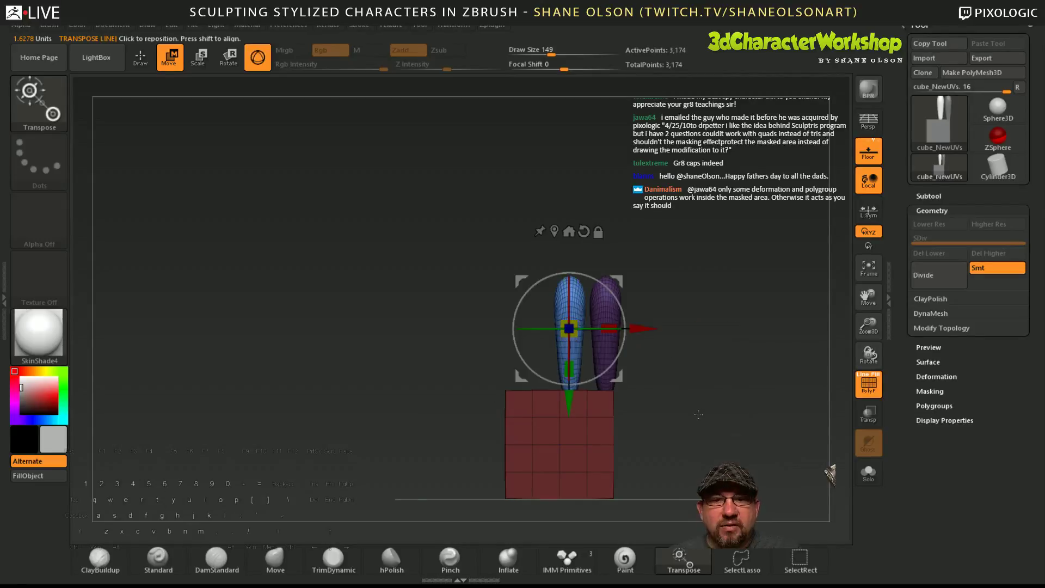
pyautogui.press('y')
pyautogui.press('y')
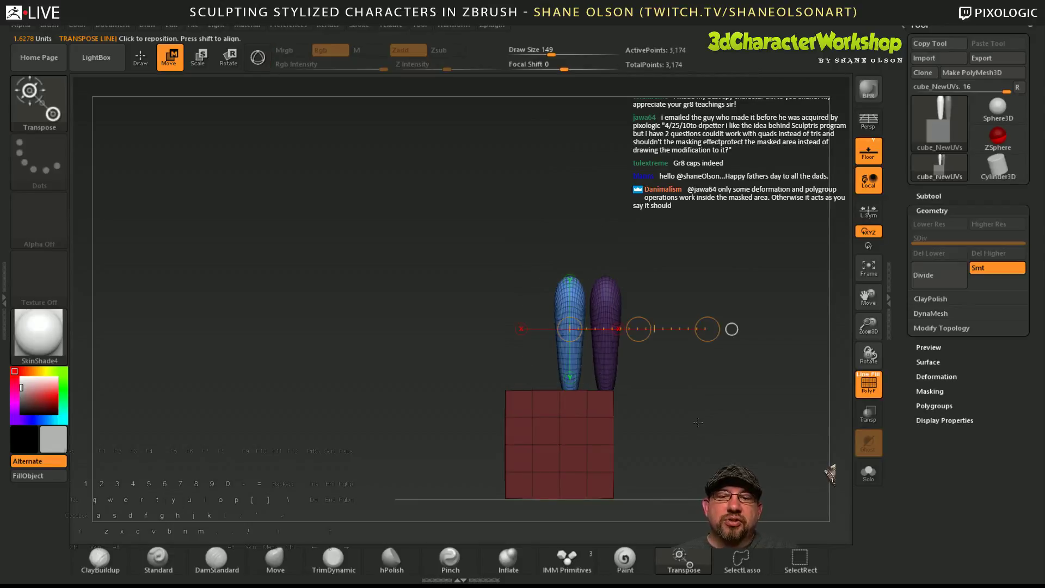
pyautogui.press('y')
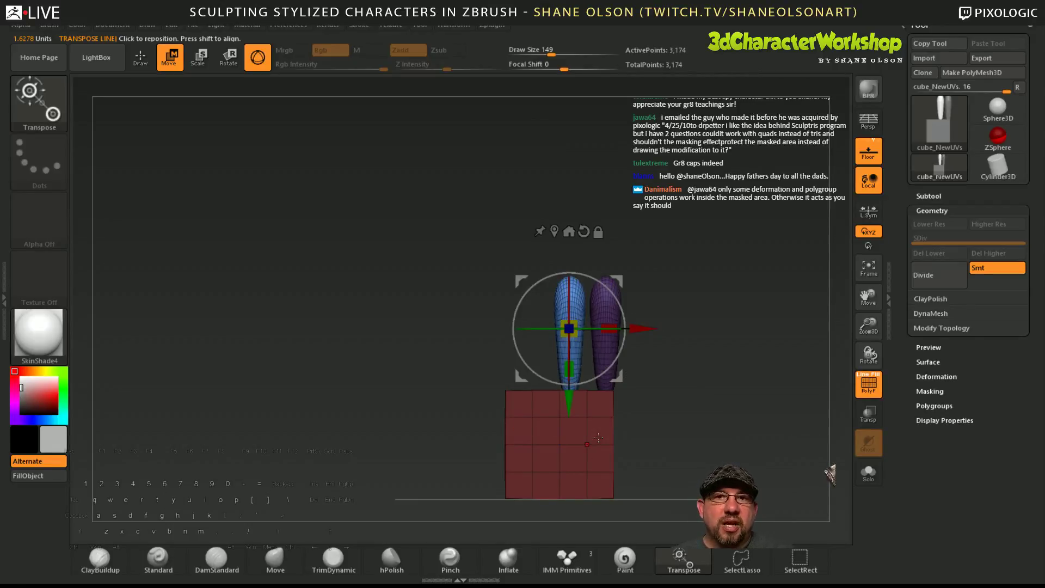
pyautogui.press('y')
# - Redraw the Transpose line horizontally several times, ending with one from the blue finger's middle about 1.59 units long
pyautogui.keyDown('shift'); pyautogui.moveTo(609, 359); pyautogui.dragTo(736, 360); pyautogui.keyUp('shift')
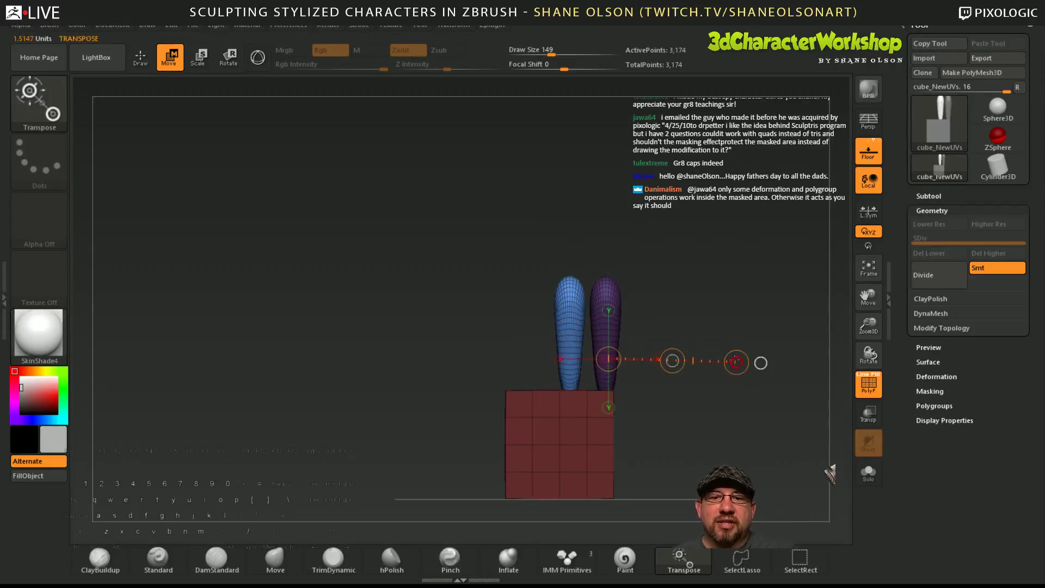
pyautogui.keyDown('shift'); pyautogui.moveTo(605, 283); pyautogui.dragTo(692, 282); pyautogui.keyUp('shift')
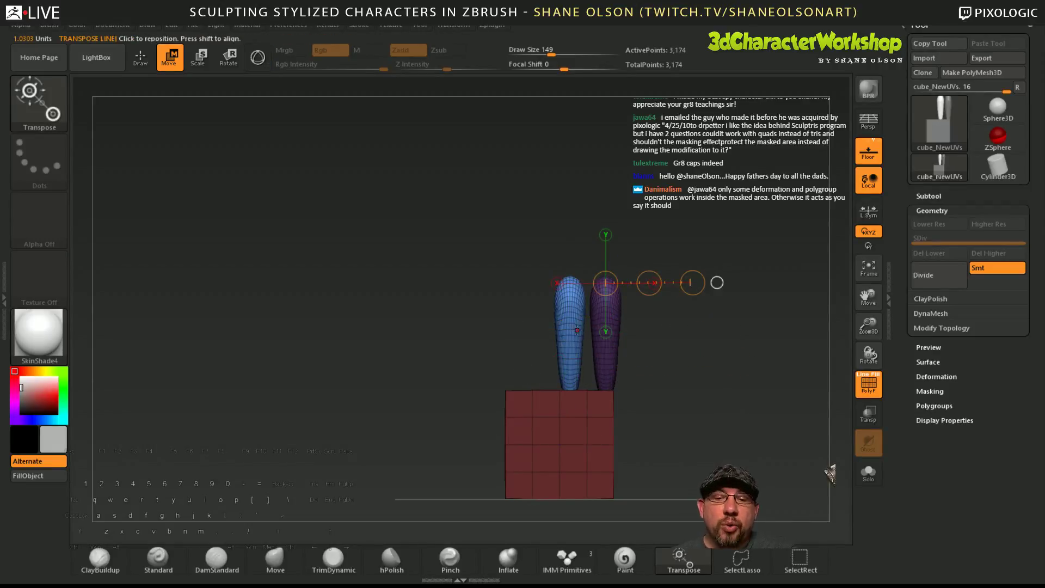
pyautogui.moveTo(570, 328); pyautogui.dragTo(758, 332)
pyautogui.moveTo(611, 301); pyautogui.dragTo(670, 301)
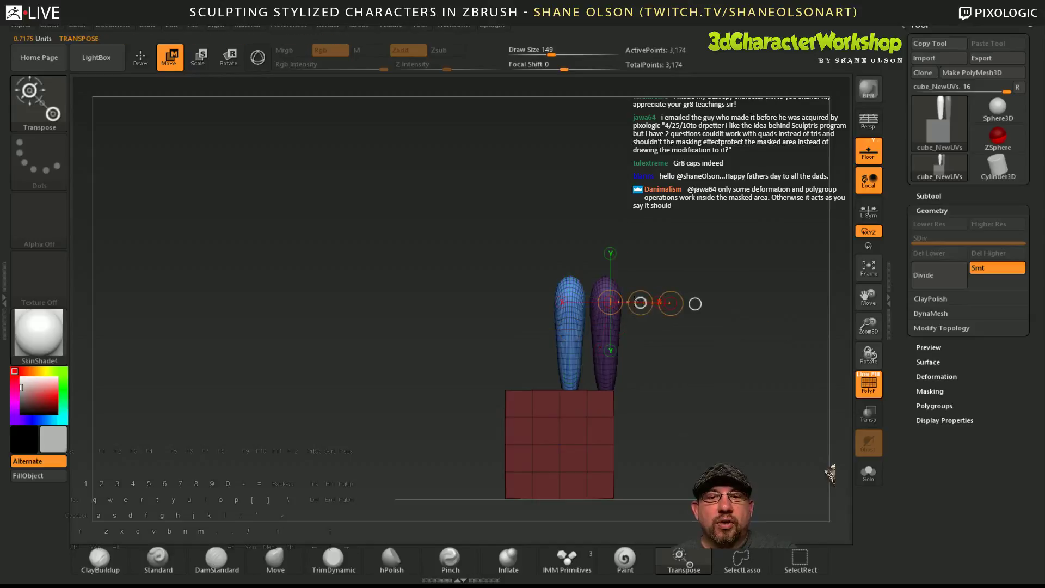
pyautogui.moveTo(570, 335); pyautogui.dragTo(705, 335)
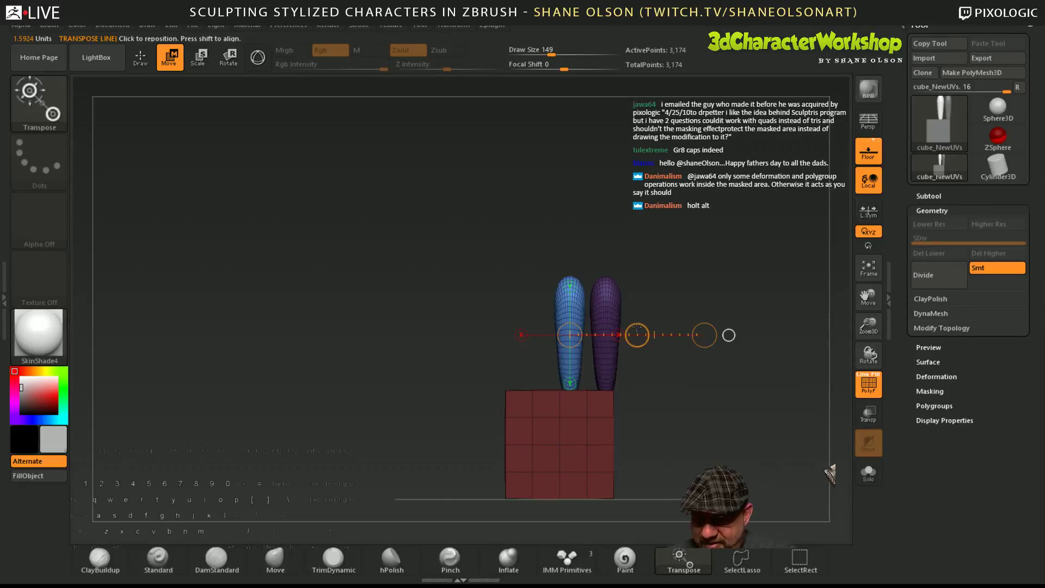
# - Duplicate the blue finger along X with the Gizmo to make a third finger and assign it a new polygroup
pyautogui.press('y')
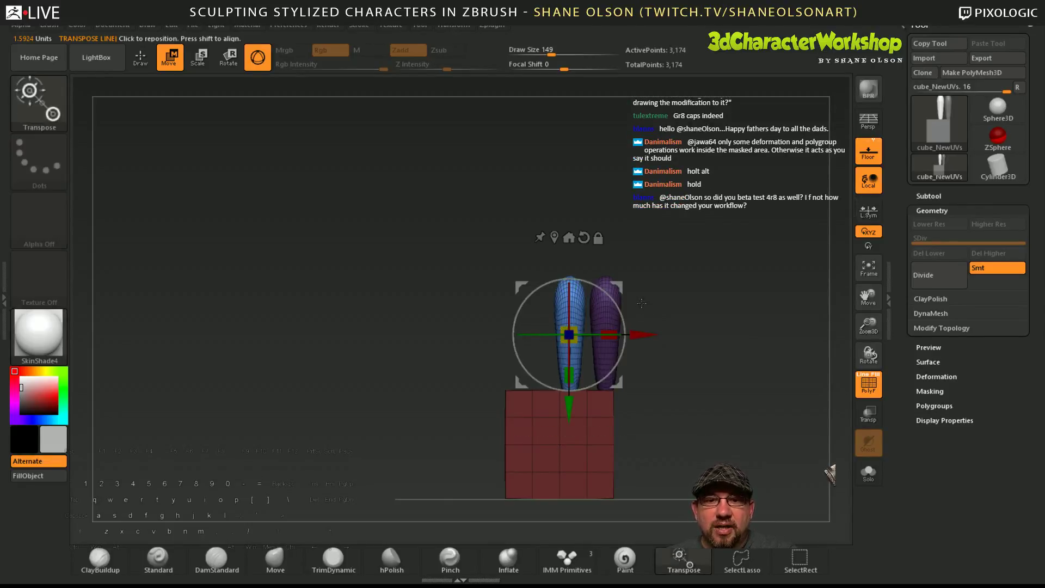
pyautogui.keyDown('ctrl'); pyautogui.moveTo(641, 334); pyautogui.dragTo(609, 334); pyautogui.keyUp('ctrl')
pyautogui.keyDown('ctrl'); pyautogui.click(696, 433); pyautogui.keyUp('ctrl')
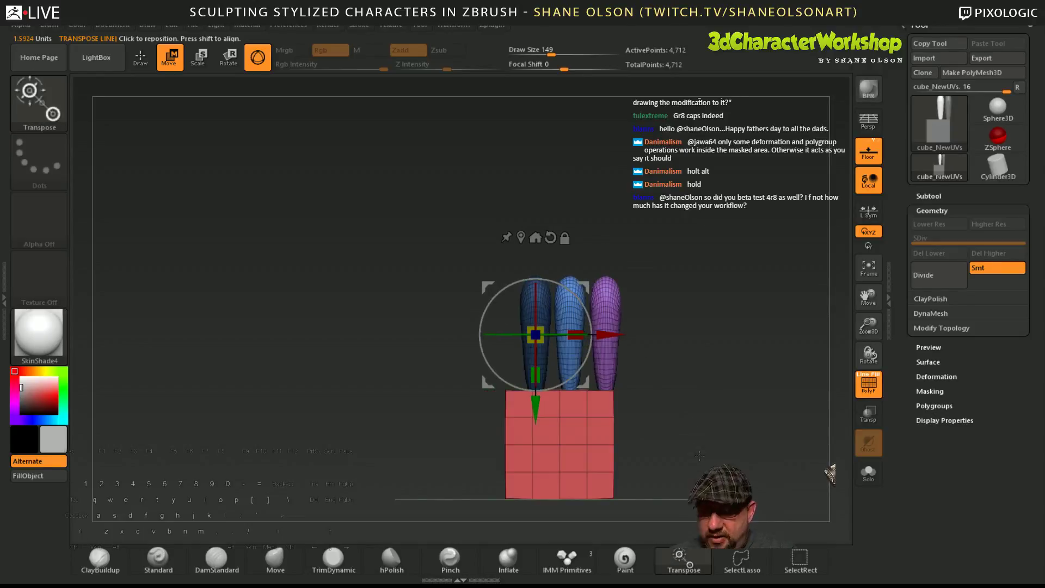
pyautogui.hotkey('ctrl', 'w')
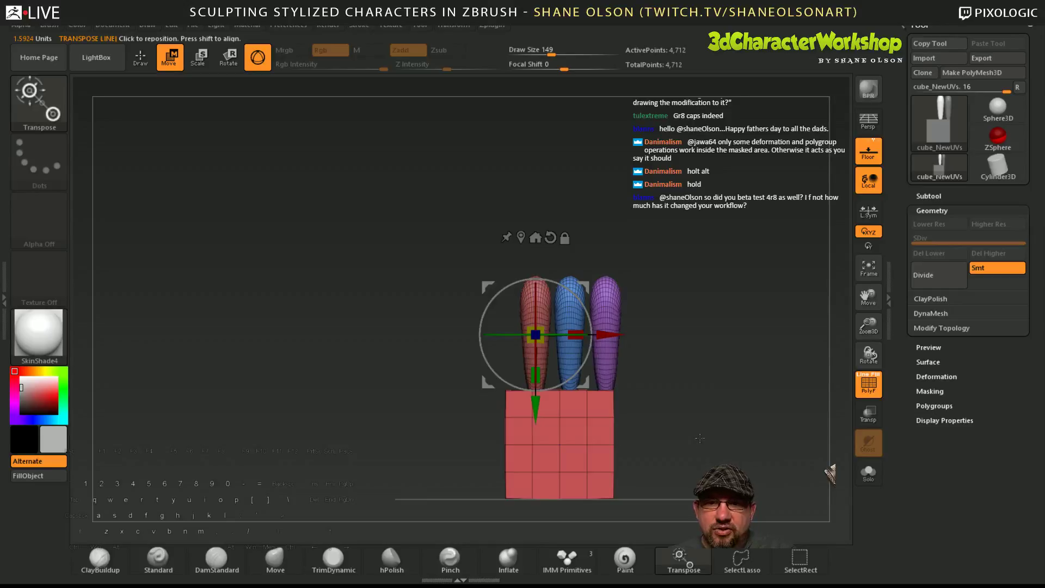
# - Mask everything except the red finger and draw a horizontal Transpose line from its middle, about 2.06 units long
pyautogui.press('y')
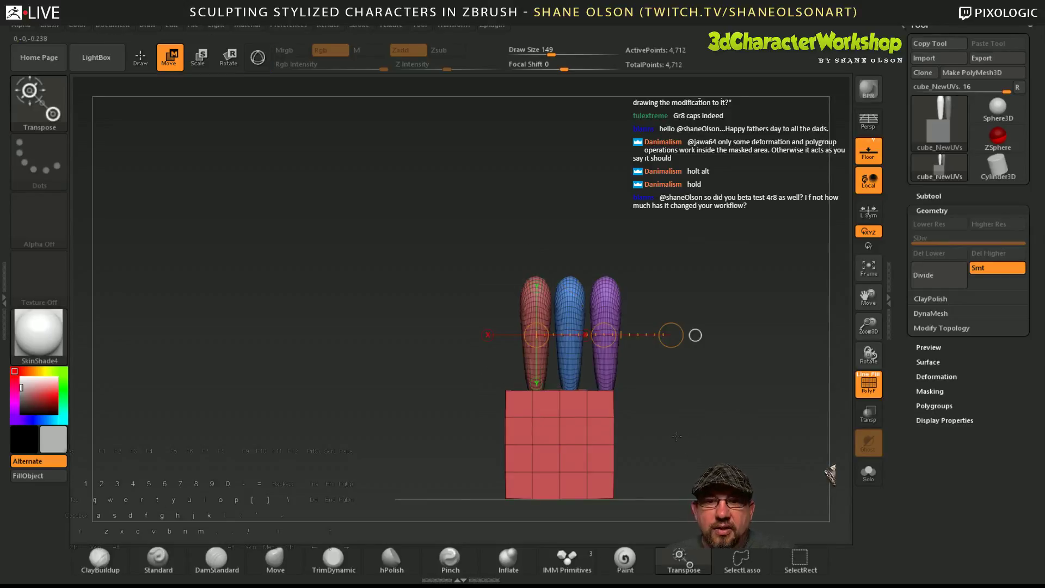
pyautogui.keyDown('ctrl'); pyautogui.moveTo(546, 308); pyautogui.dragTo(629, 313); pyautogui.keyUp('ctrl')
pyautogui.moveTo(535, 329); pyautogui.dragTo(708, 328)
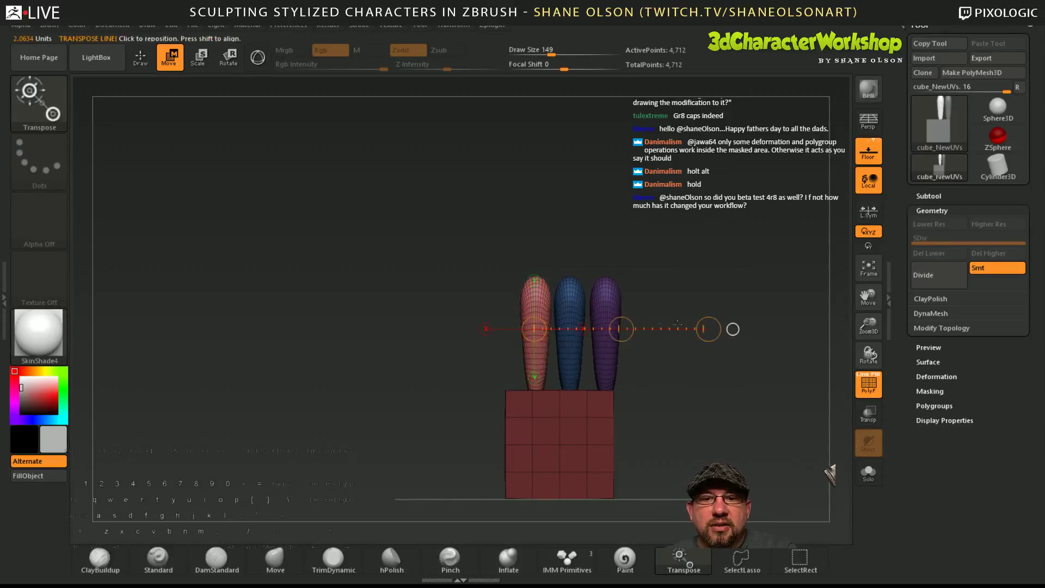
# - Duplicate the red finger along X with the Transpose line as an evenly spaced fourth finger, undoing a closer first attempt, and invert the mask
pyautogui.keyDown('ctrl'); pyautogui.moveTo(620, 330); pyautogui.dragTo(601, 330); pyautogui.keyUp('ctrl')
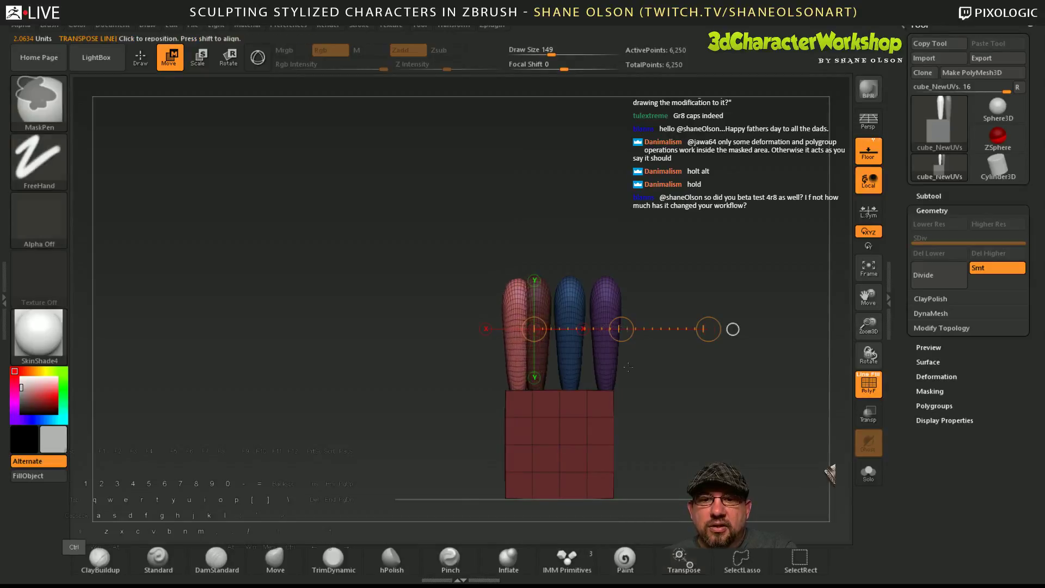
pyautogui.hotkey('ctrl', 'z')
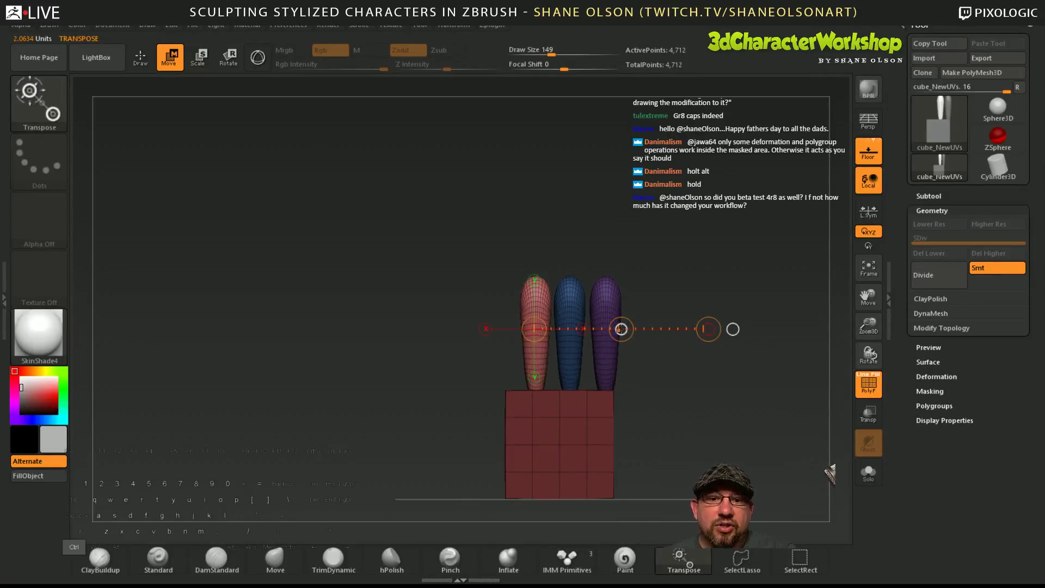
pyautogui.keyDown('ctrl'); pyautogui.moveTo(621, 329); pyautogui.dragTo(588, 330); pyautogui.keyUp('ctrl')
pyautogui.keyDown('ctrl'); pyautogui.click(694, 429); pyautogui.keyUp('ctrl')
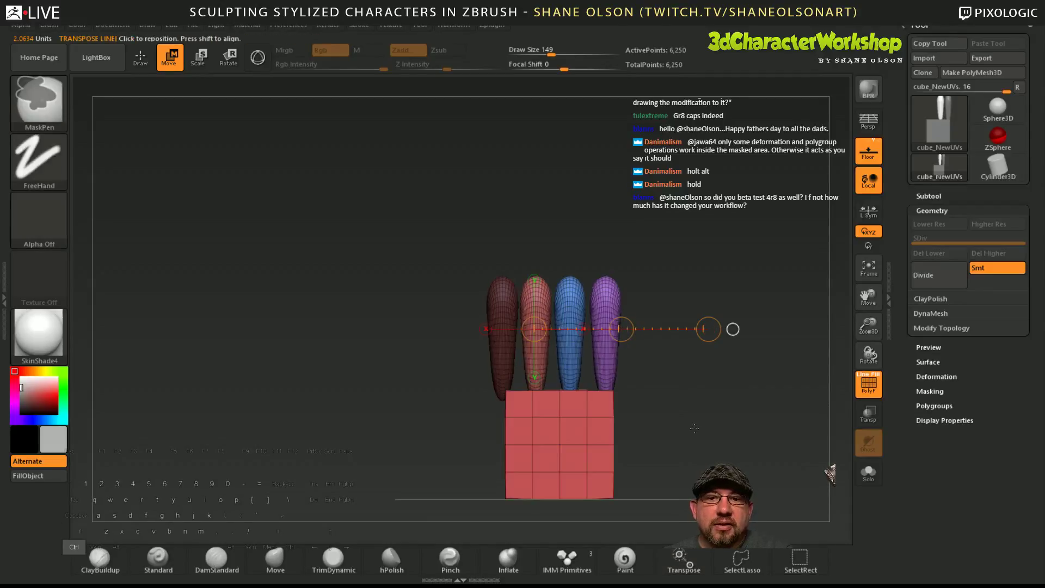
# - Clear the mask, mask everything except the palm, and widen the palm with a horizontal Transpose line to match the four fingers' span
pyautogui.keyDown('ctrl'); pyautogui.moveTo(693, 525); pyautogui.dragTo(660, 418); pyautogui.keyUp('ctrl')
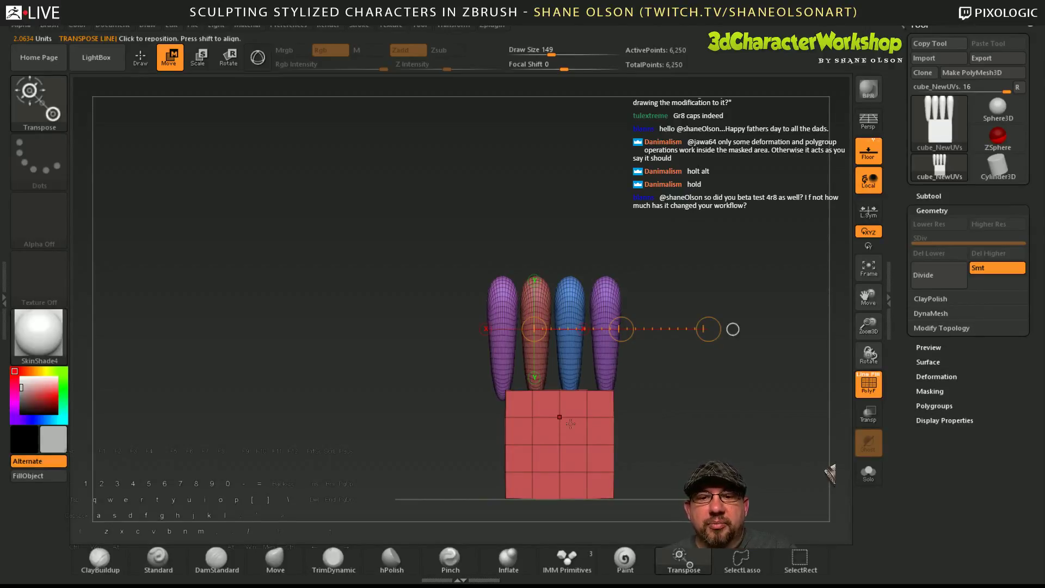
pyautogui.keyDown('ctrl'); pyautogui.click(588, 444); pyautogui.keyUp('ctrl')
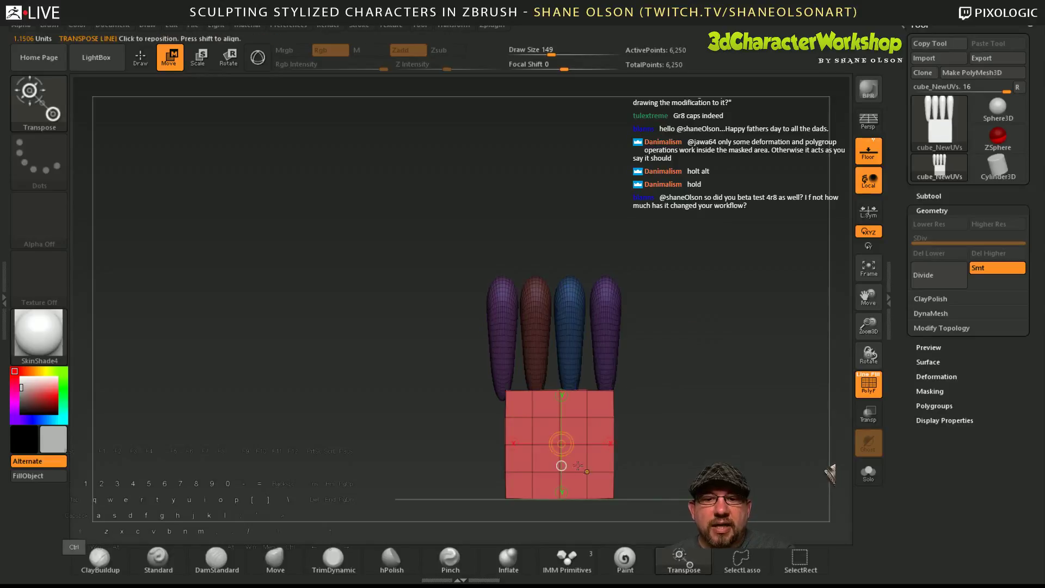
pyautogui.click(610, 443)
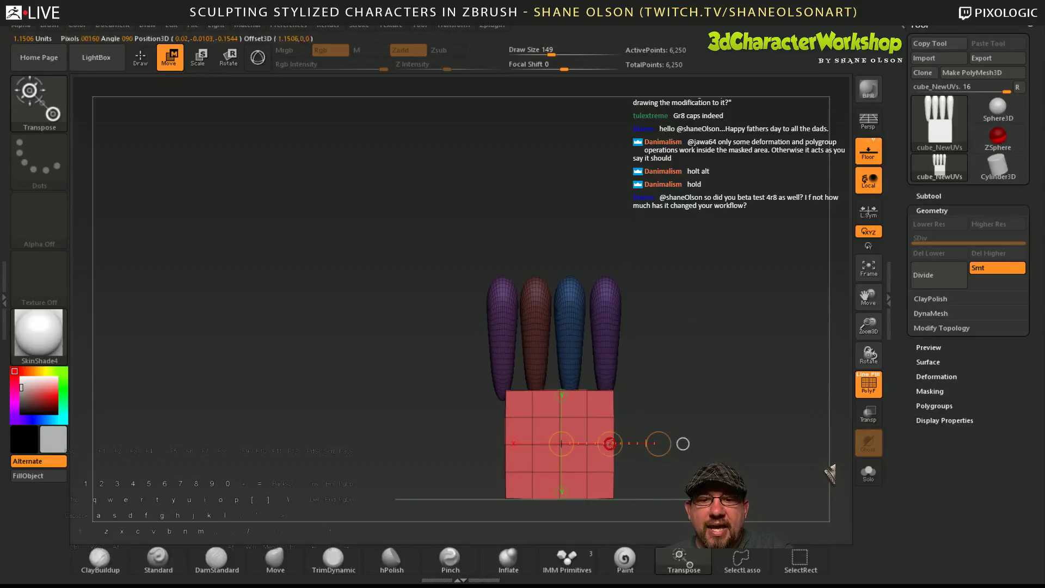
pyautogui.keyDown('shift'); pyautogui.moveTo(610, 444); pyautogui.dragTo(675, 443); pyautogui.keyUp('shift')
pyautogui.keyDown('shift'); pyautogui.moveTo(611, 444); pyautogui.dragTo(615, 444); pyautogui.keyUp('shift')
pyautogui.keyDown('alt'); pyautogui.moveTo(676, 392); pyautogui.dragTo(674, 350); pyautogui.keyUp('alt')
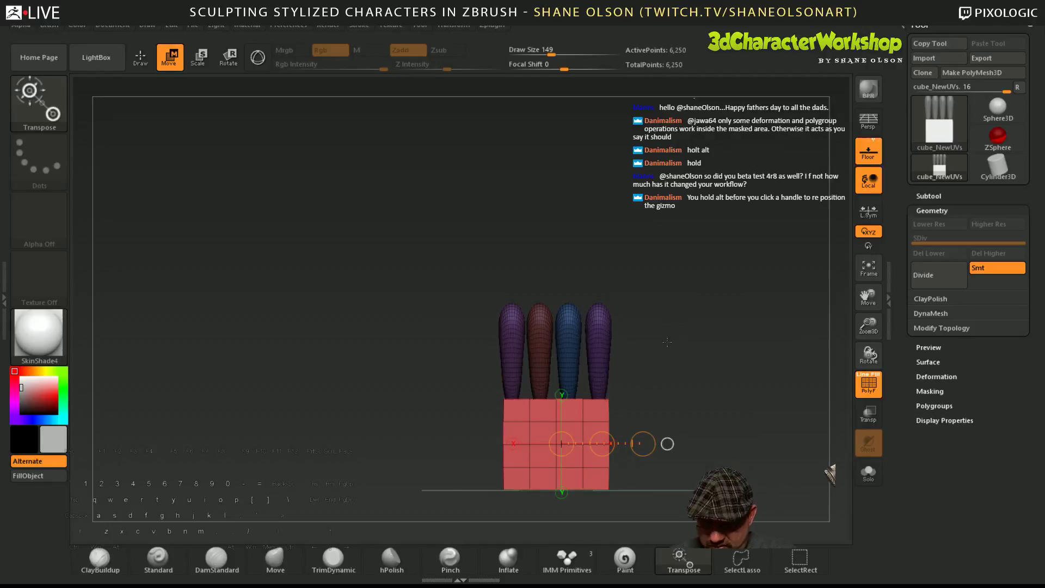
# - Switch to the Gizmo and reposition it on different fingers, ending at the base of the purple finger beside the blue one
pyautogui.press('y')
pyautogui.keyDown('alt'); pyautogui.click(600, 366); pyautogui.keyUp('alt')
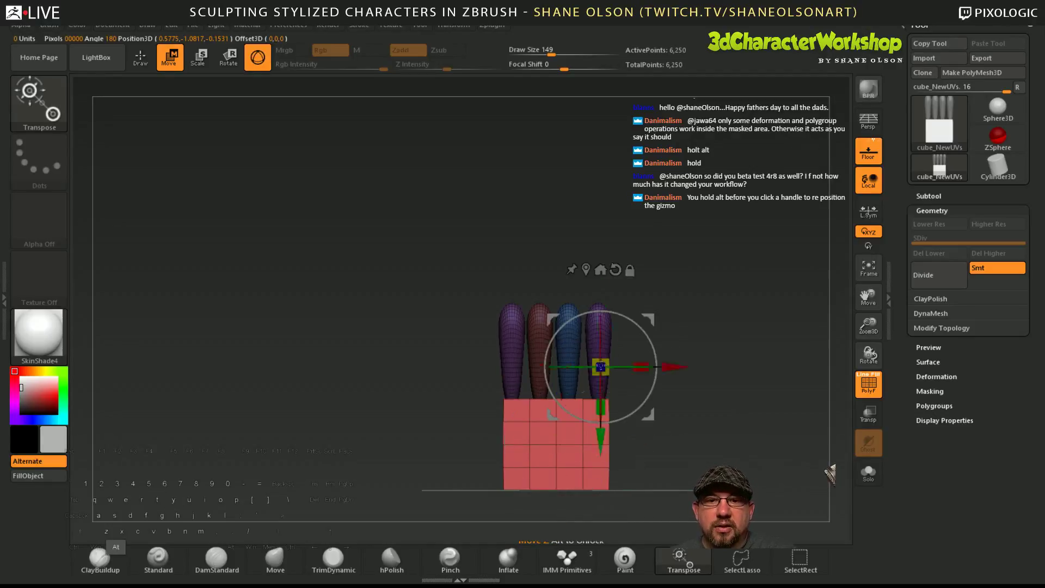
pyautogui.keyDown('alt'); pyautogui.click(535, 324); pyautogui.keyUp('alt')
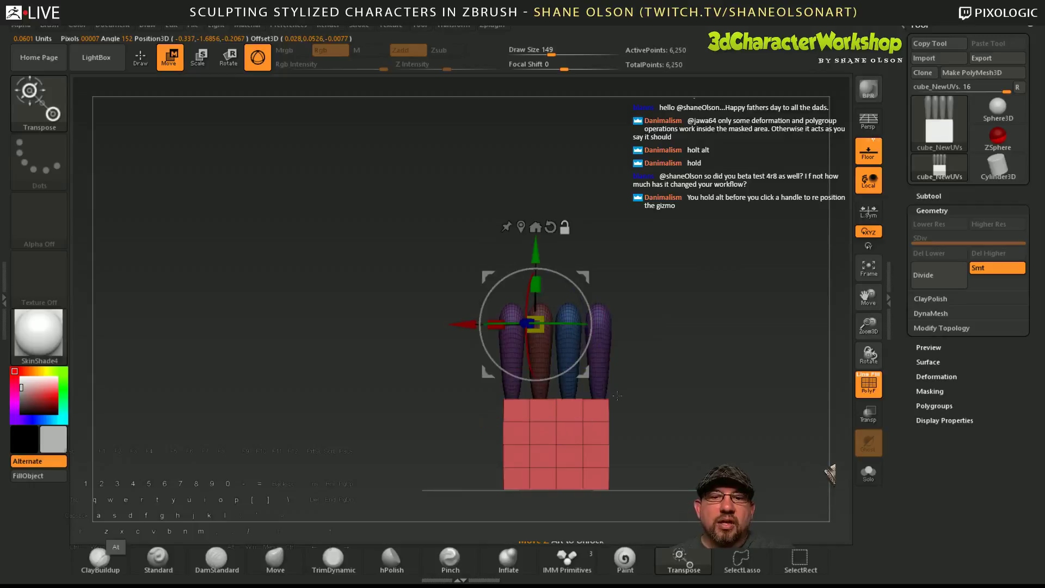
pyautogui.keyDown('alt'); pyautogui.click(598, 355); pyautogui.keyUp('alt')
pyautogui.keyDown('alt'); pyautogui.click(539, 351); pyautogui.keyUp('alt')
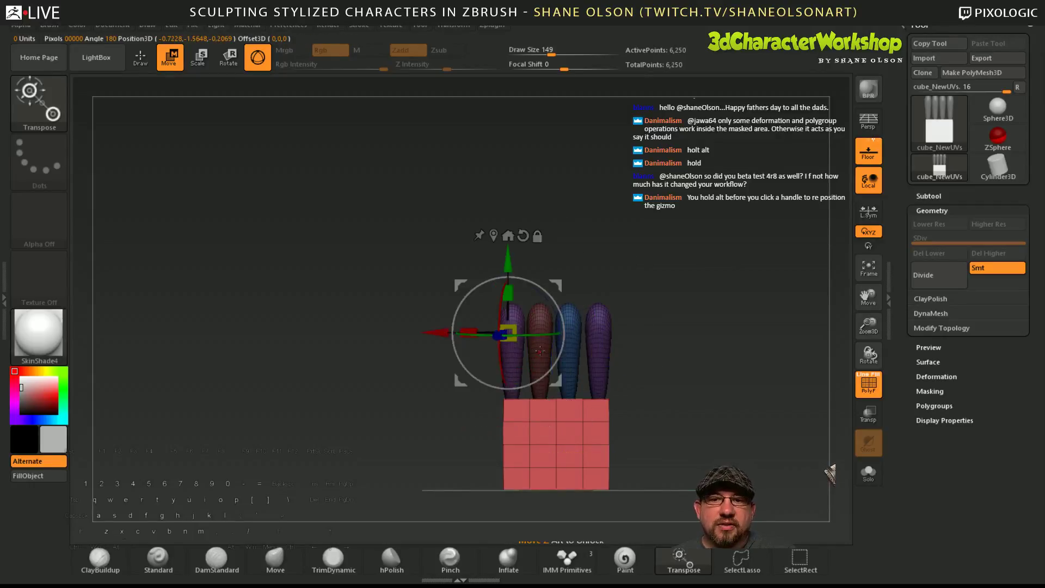
pyautogui.keyDown('alt'); pyautogui.click(598, 384); pyautogui.keyUp('alt')
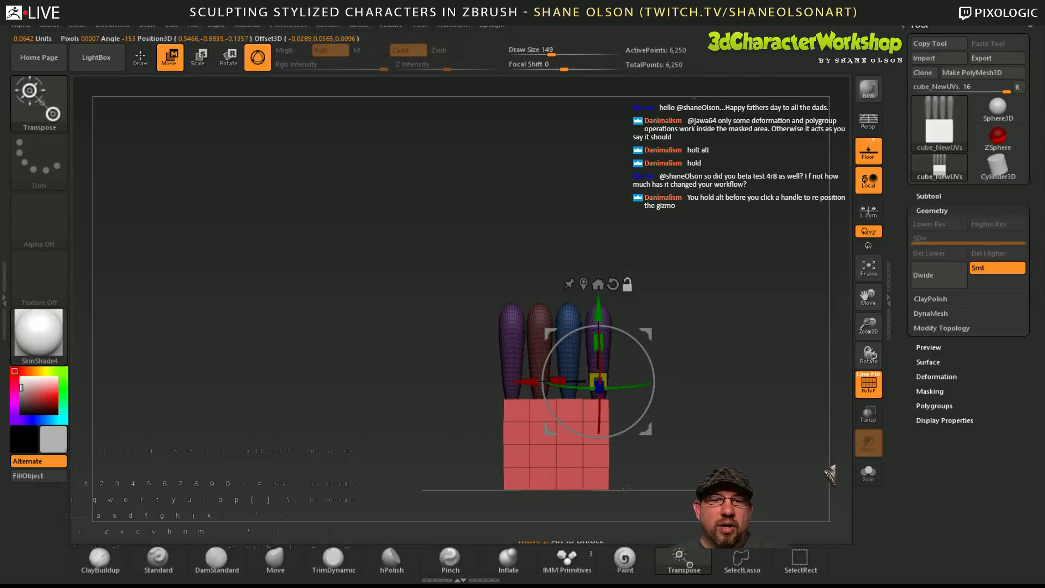
pyautogui.keyDown('alt'); pyautogui.moveTo(699, 360); pyautogui.dragTo(698, 361); pyautogui.keyUp('alt')
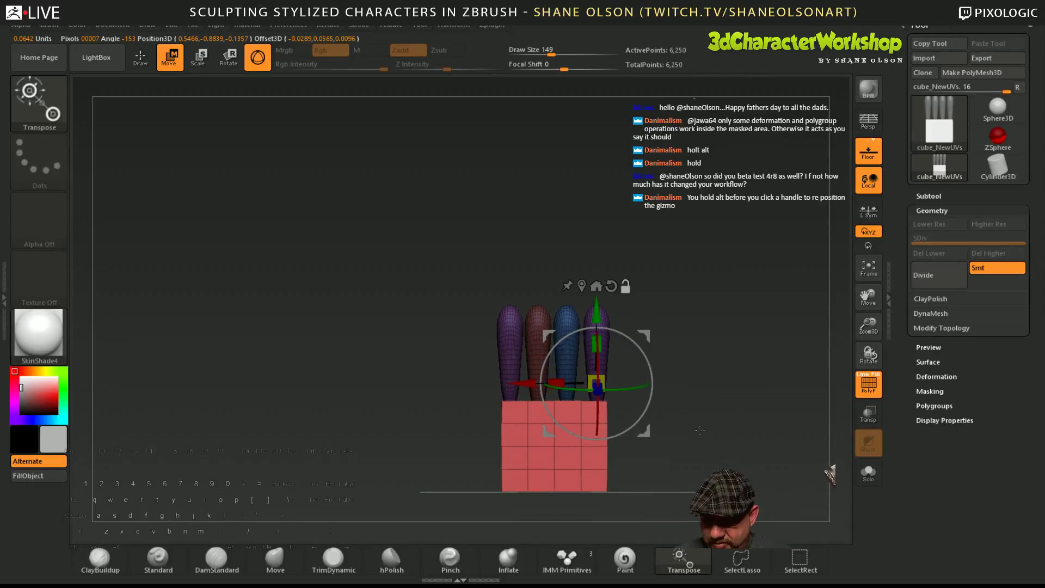
# - Switch to the Transpose line and draw it horizontally from the blue finger's middle, about 1.19 units long
pyautogui.press('y')
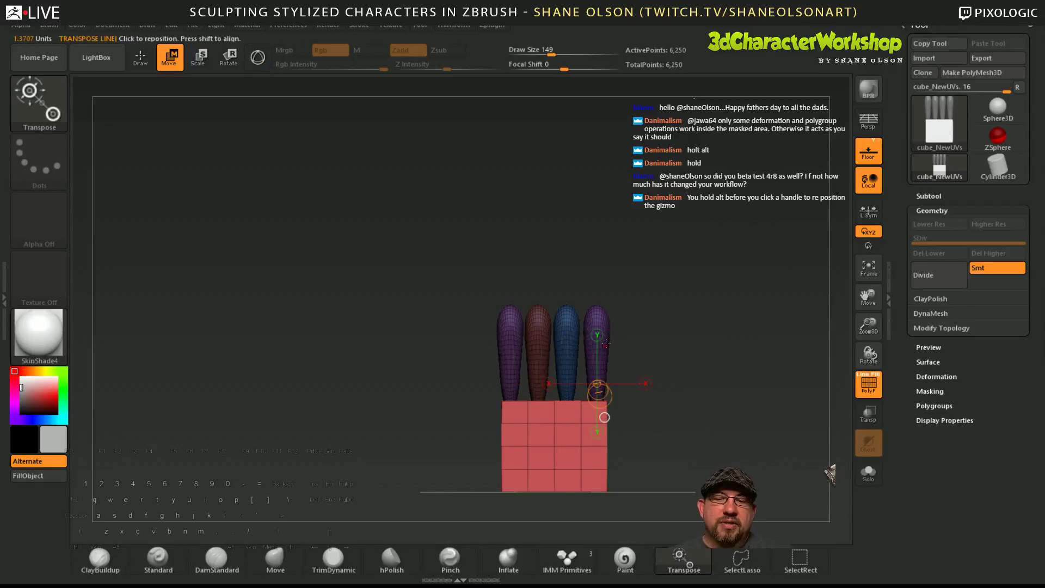
pyautogui.moveTo(568, 339); pyautogui.dragTo(644, 337)
pyautogui.moveTo(665, 334); pyautogui.dragTo(676, 340)
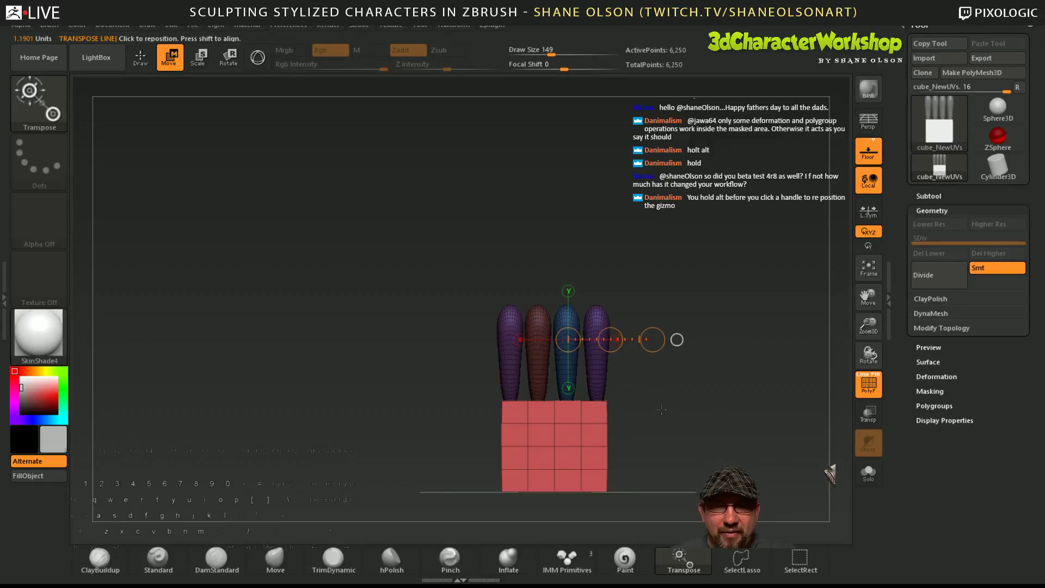
# - Switch back to the Gizmo, undo and redo the last palm edit, and center the Gizmo on the unmasked palm
pyautogui.press('y')
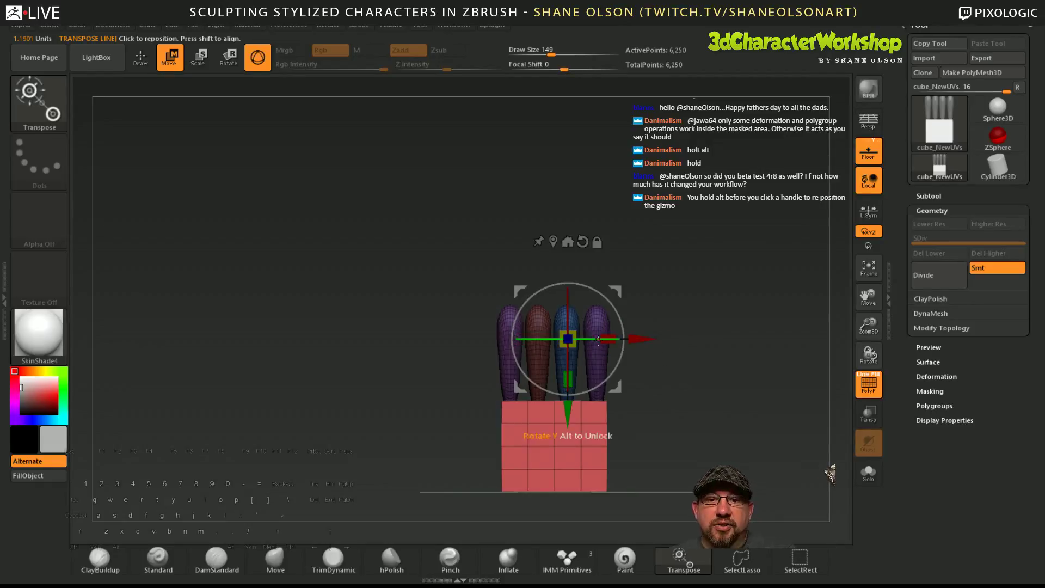
pyautogui.hotkey('ctrl', 'z')
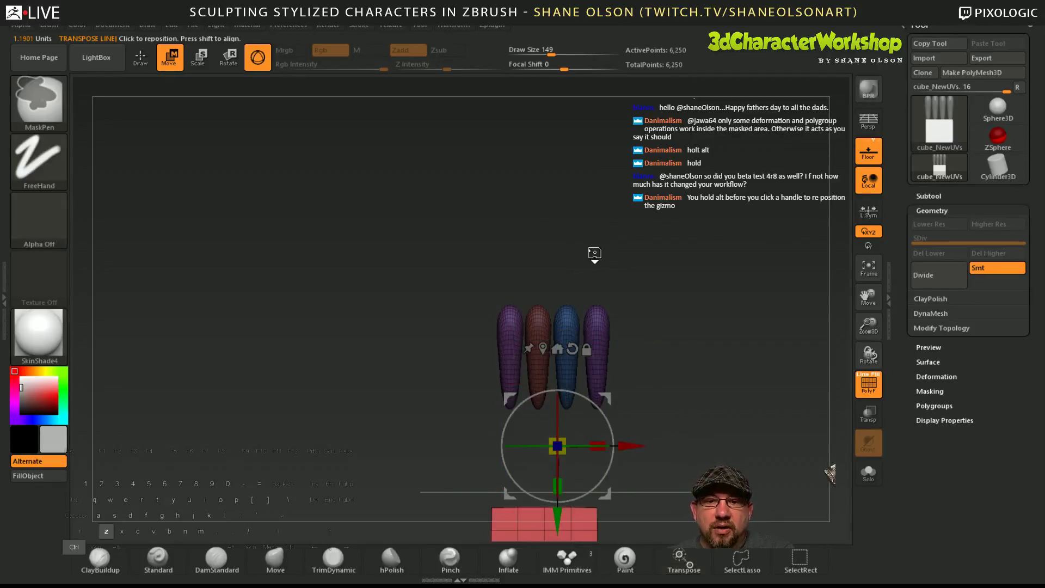
pyautogui.hotkey('ctrl', 'shift', 'z')
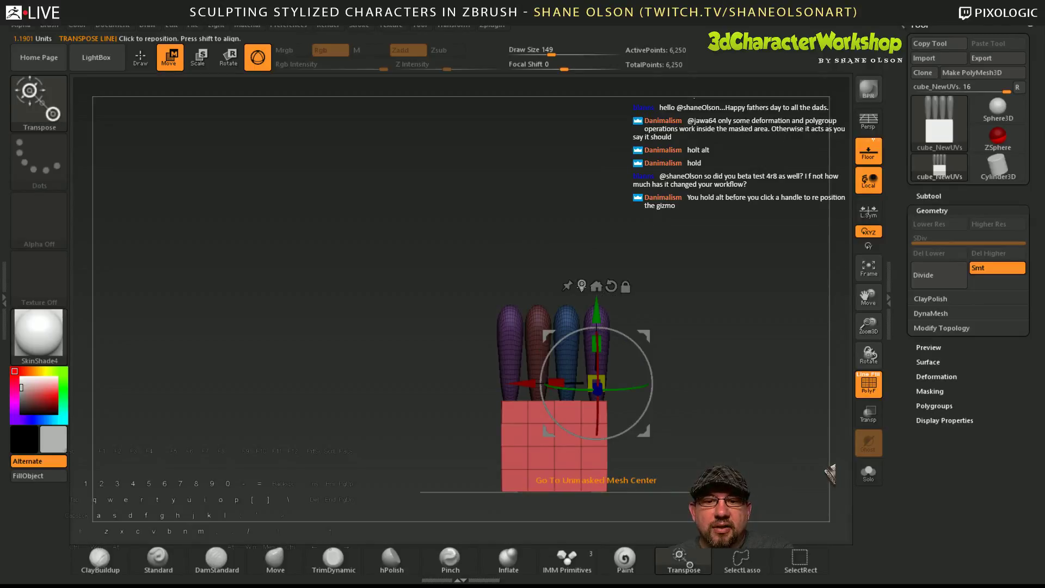
pyautogui.click(596, 286)
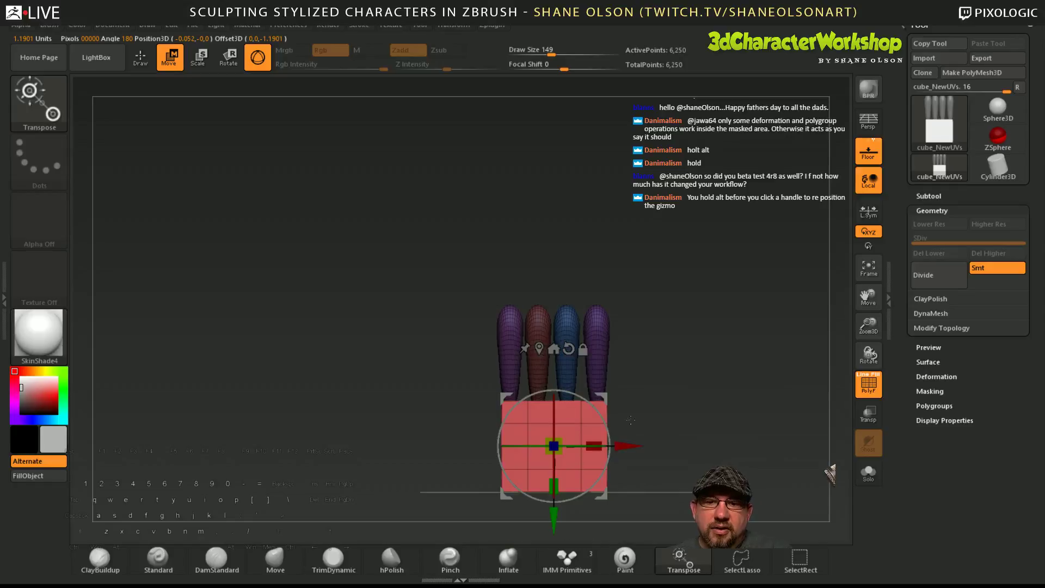
pyautogui.moveTo(630, 420)
pyautogui.mouseDown()
pyautogui.moveTo(755, 420)
pyautogui.moveTo(647, 428)
pyautogui.mouseUp()
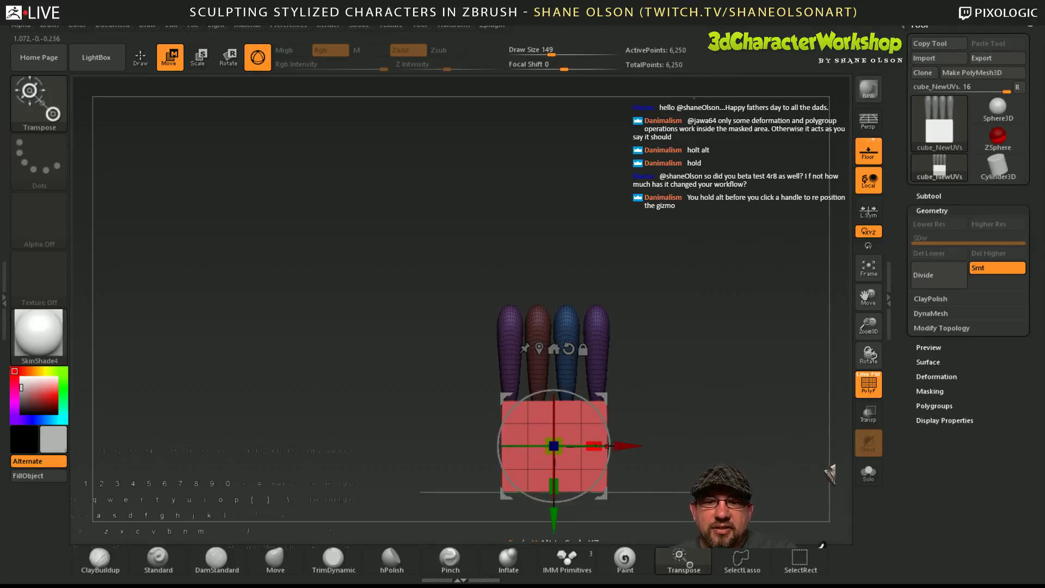
# - Mask everything except the purple finger beside the blue one and duplicate it down beside the palm as a thumb with its own polygroup
pyautogui.keyDown('alt'); pyautogui.moveTo(683, 379); pyautogui.dragTo(670, 356); pyautogui.keyUp('alt')
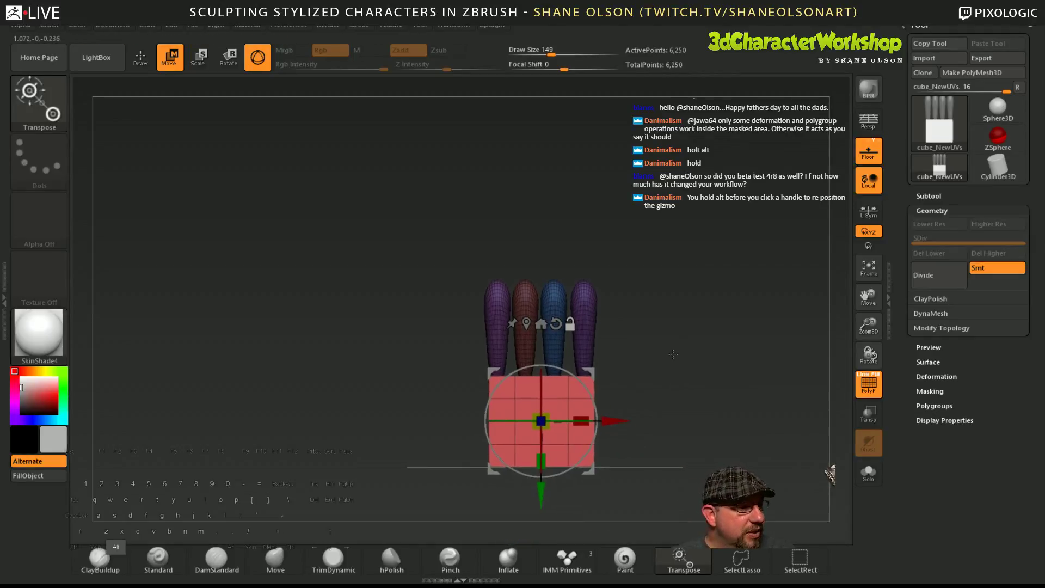
pyautogui.keyDown('alt'); pyautogui.moveTo(697, 396); pyautogui.dragTo(695, 404); pyautogui.keyUp('alt')
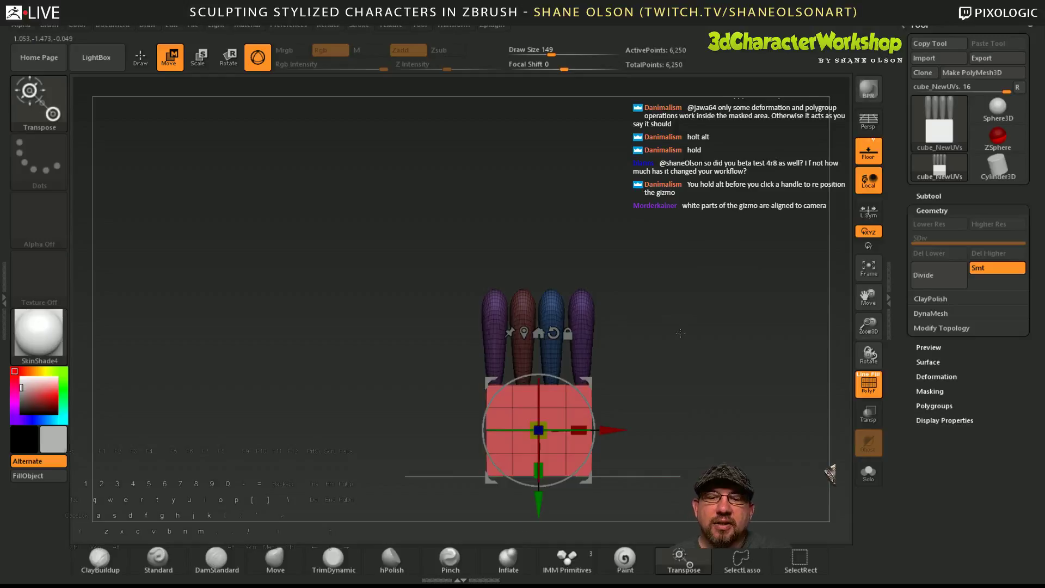
pyautogui.moveTo(676, 395)
pyautogui.mouseDown()
pyautogui.moveTo(678, 415)
pyautogui.moveTo(669, 397)
pyautogui.mouseUp()
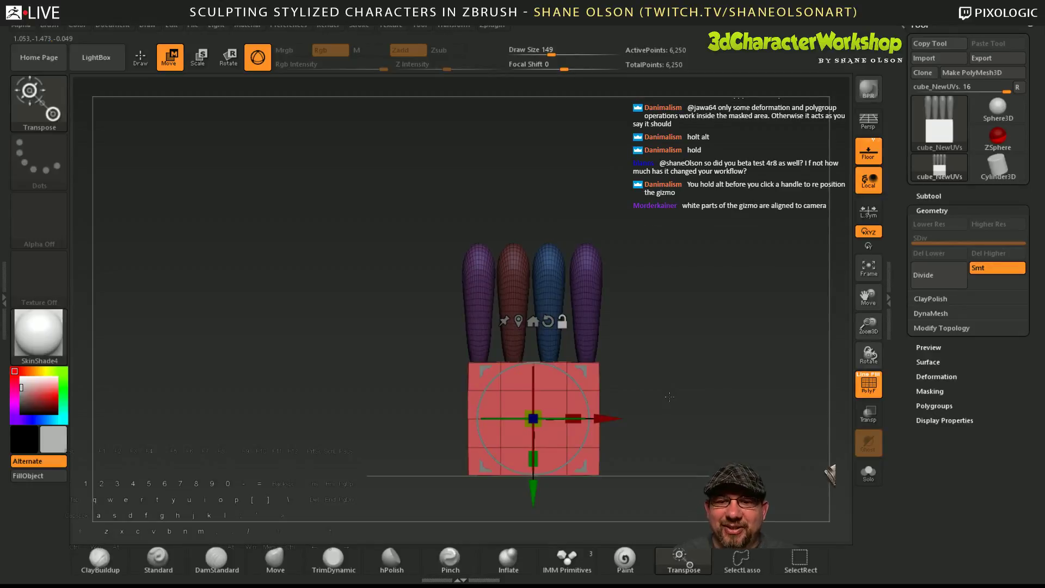
pyautogui.keyDown('alt'); pyautogui.moveTo(622, 368); pyautogui.dragTo(587, 360); pyautogui.keyUp('alt')
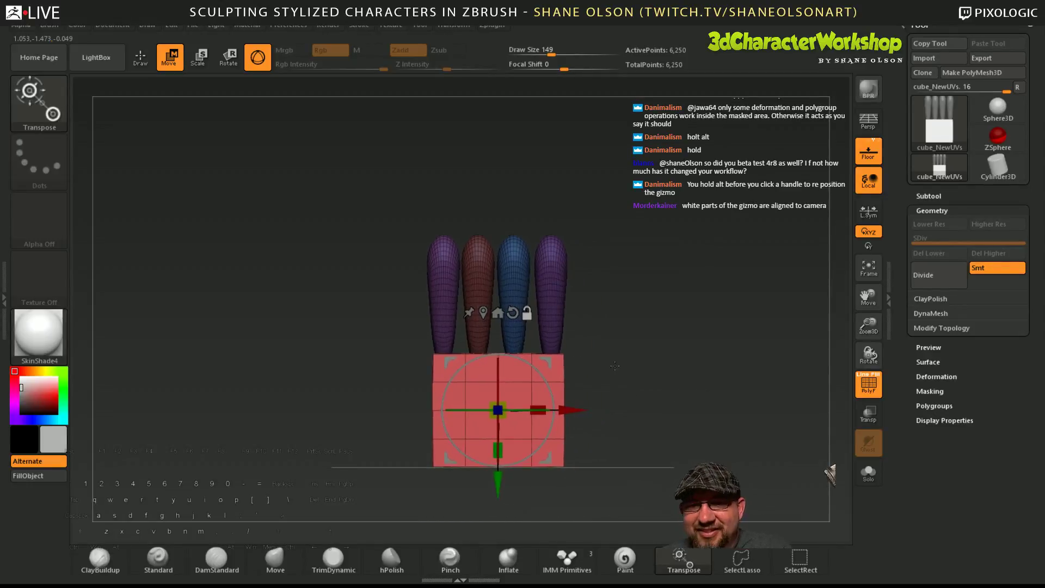
pyautogui.keyDown('ctrl'); pyautogui.click(552, 321); pyautogui.keyUp('ctrl')
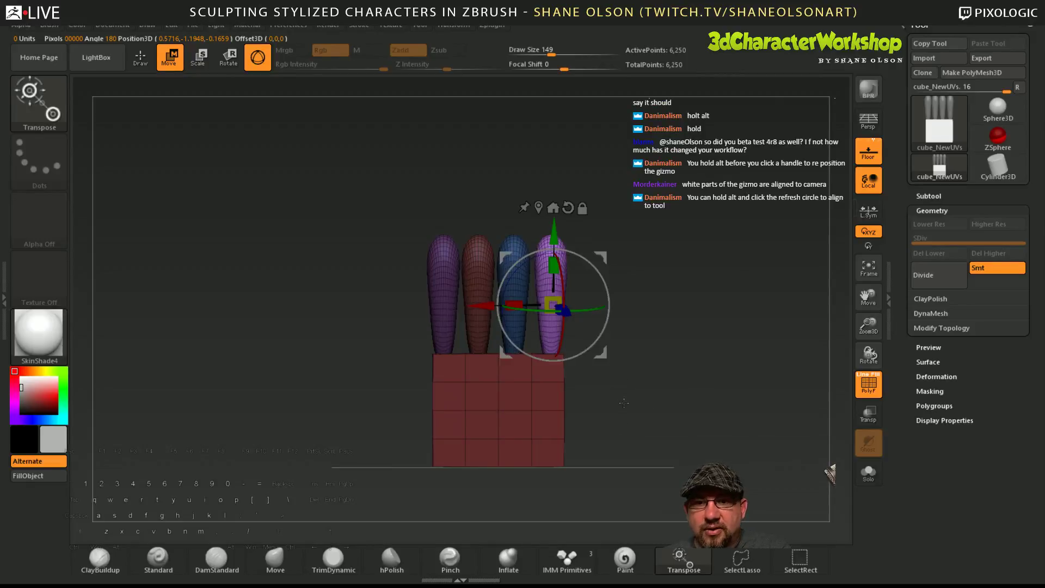
pyautogui.keyDown('ctrl'); pyautogui.moveTo(602, 354); pyautogui.dragTo(644, 393); pyautogui.keyUp('ctrl')
pyautogui.hotkey('ctrl', 'z')
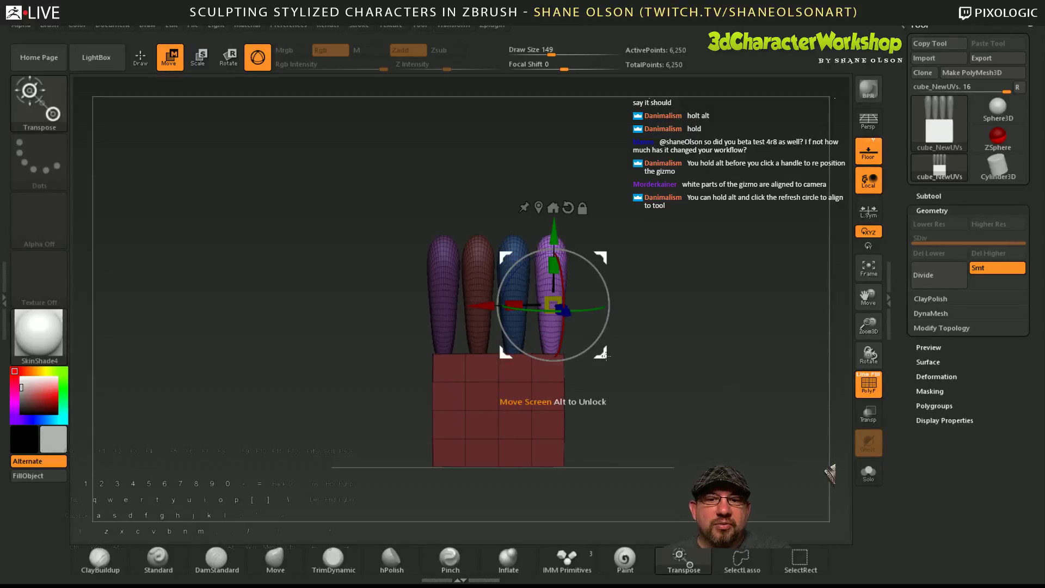
pyautogui.keyDown('ctrl'); pyautogui.moveTo(604, 355); pyautogui.dragTo(649, 430); pyautogui.keyUp('ctrl')
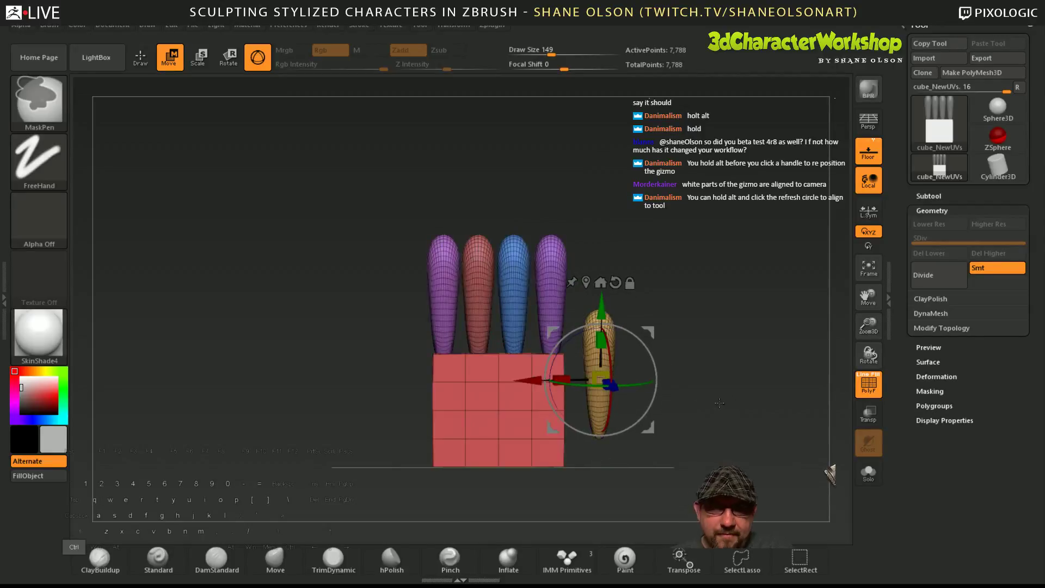
# - Mask everything except the thumb, rotate it outward from its base, and place its base against the palm's side
pyautogui.moveTo(649, 354); pyautogui.dragTo(650, 454)
pyautogui.hotkey('ctrl', 'z')
pyautogui.keyDown('ctrl'); pyautogui.click(597, 411); pyautogui.keyUp('ctrl')
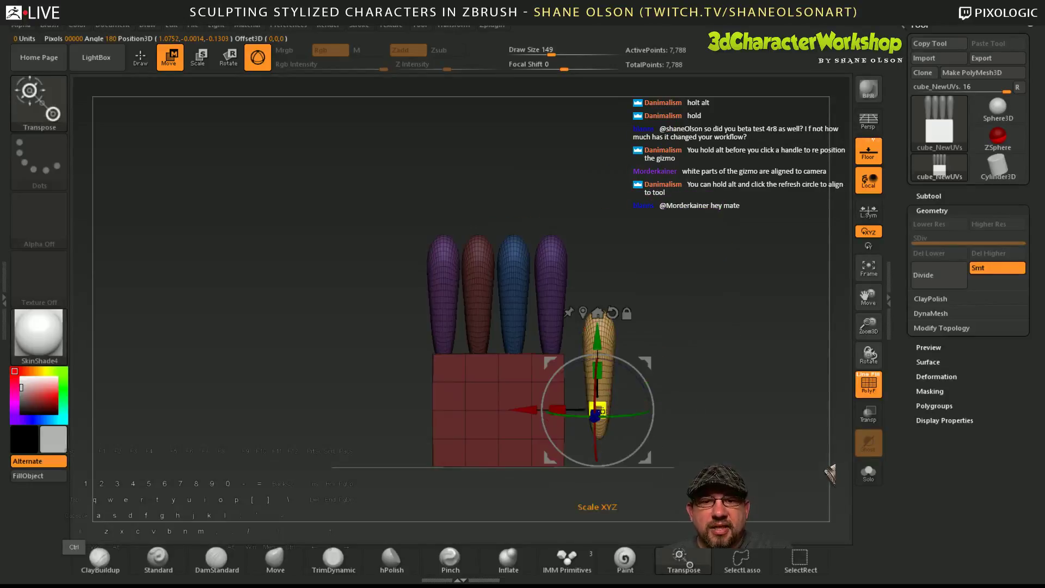
pyautogui.moveTo(647, 383); pyautogui.dragTo(698, 390)
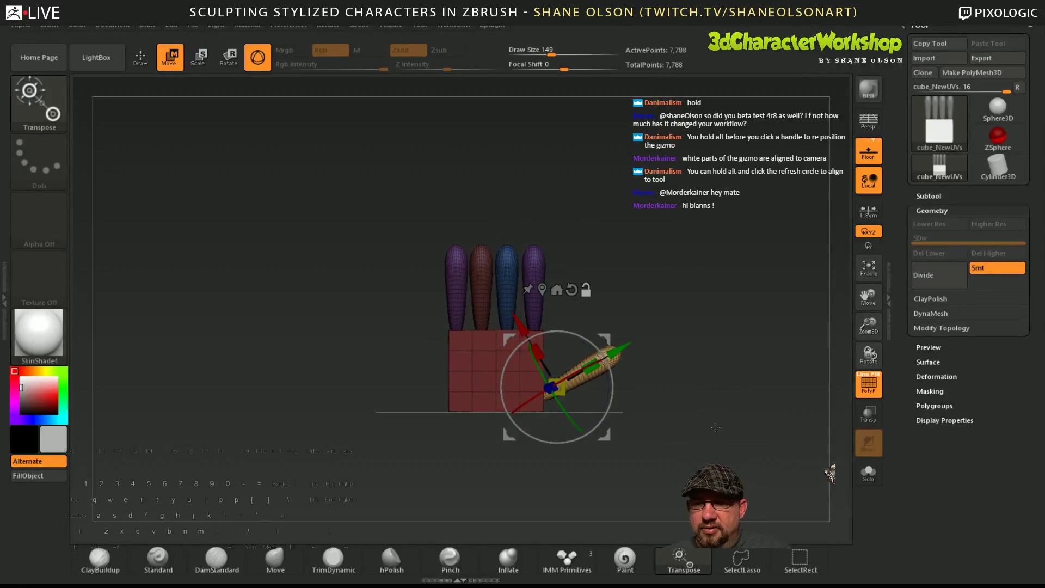
# - Isolate each outer purple finger with the Gizmo near its base and tilt it outward
pyautogui.moveTo(715, 428); pyautogui.dragTo(697, 431)
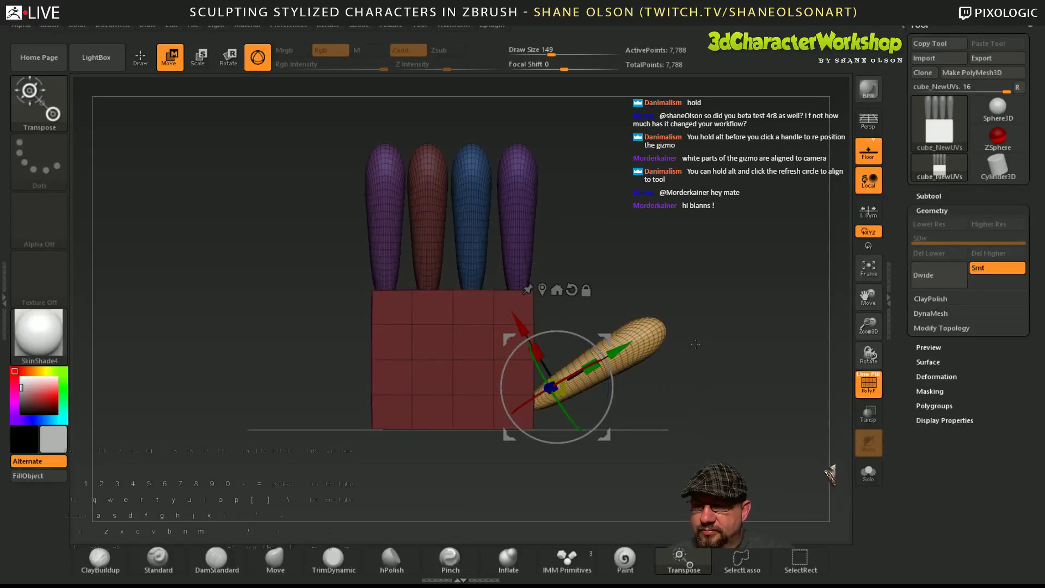
pyautogui.keyDown('ctrl'); pyautogui.click(519, 272); pyautogui.keyUp('ctrl')
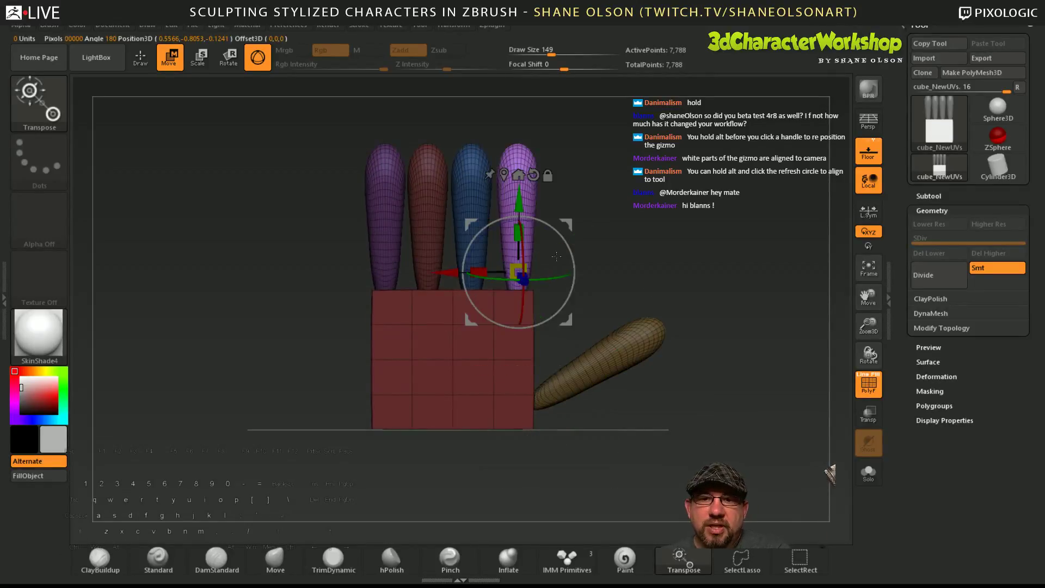
pyautogui.keyDown('alt'); pyautogui.moveTo(580, 210); pyautogui.dragTo(620, 285); pyautogui.keyUp('alt')
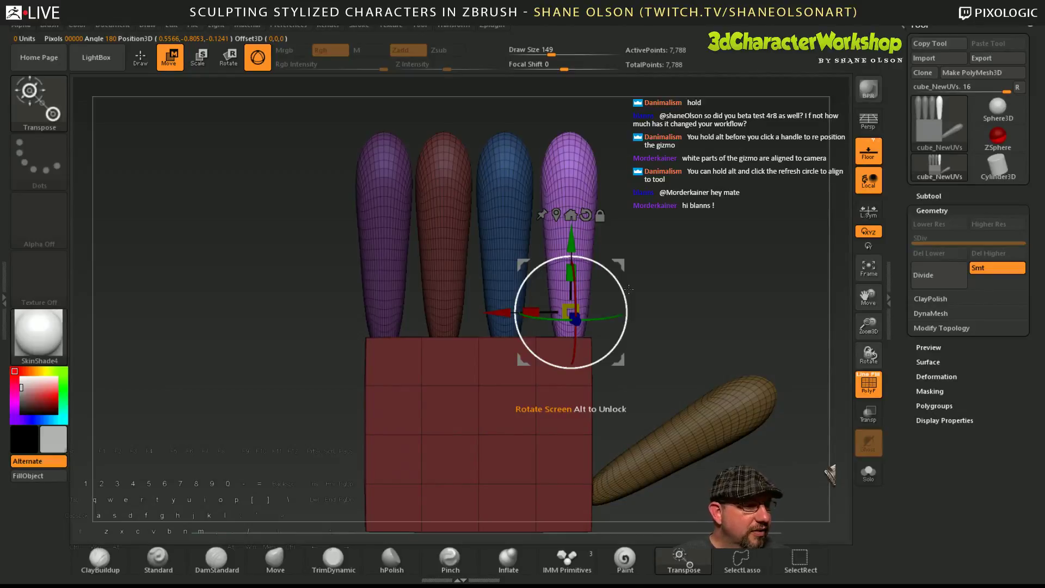
pyautogui.moveTo(628, 291); pyautogui.dragTo(657, 344)
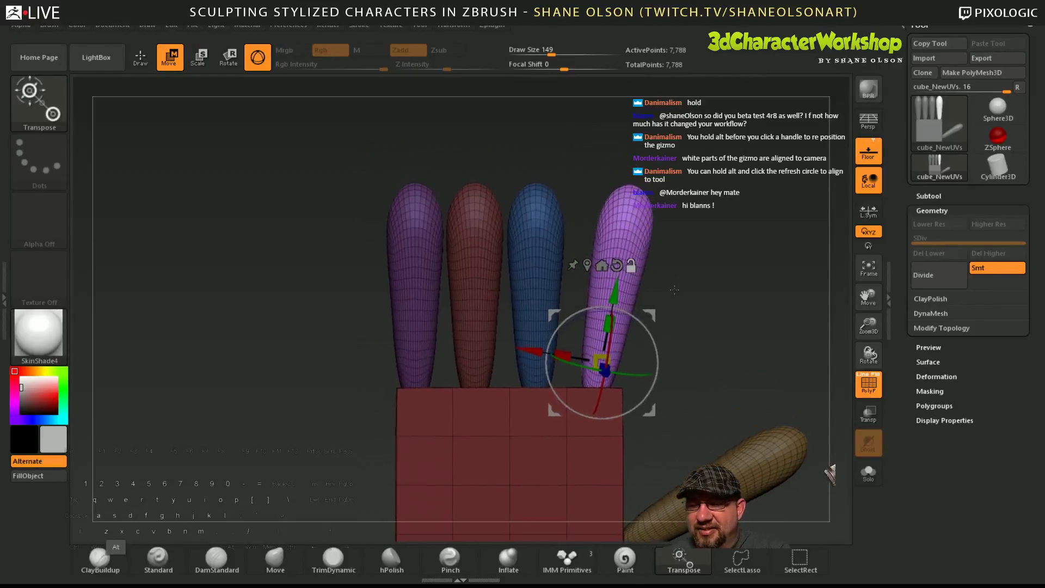
pyautogui.keyDown('ctrl'); pyautogui.click(423, 325); pyautogui.keyUp('ctrl')
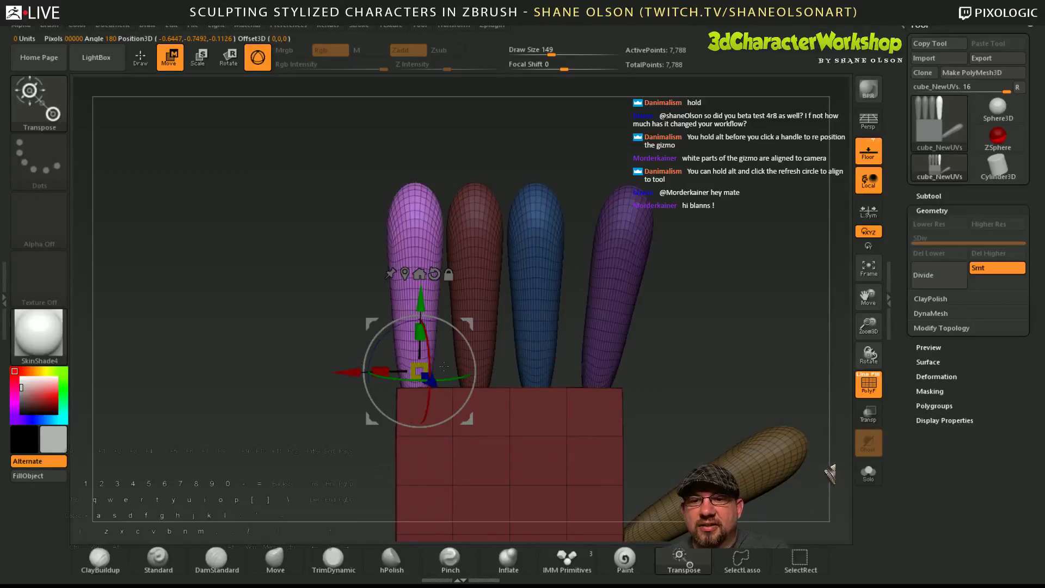
pyautogui.moveTo(464, 341); pyautogui.dragTo(456, 333)
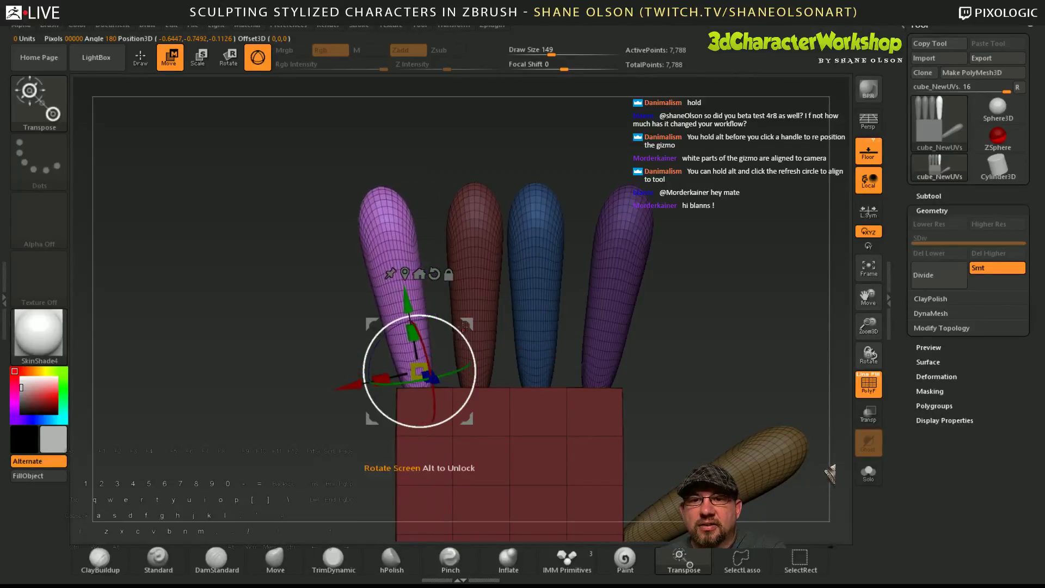
# - Isolate the blue finger, tilt it slightly outward from its base, then center the Gizmo on it and align it to the finger's angle
pyautogui.keyDown('ctrl'); pyautogui.click(546, 287); pyautogui.keyUp('ctrl')
pyautogui.moveTo(594, 266); pyautogui.dragTo(592, 268)
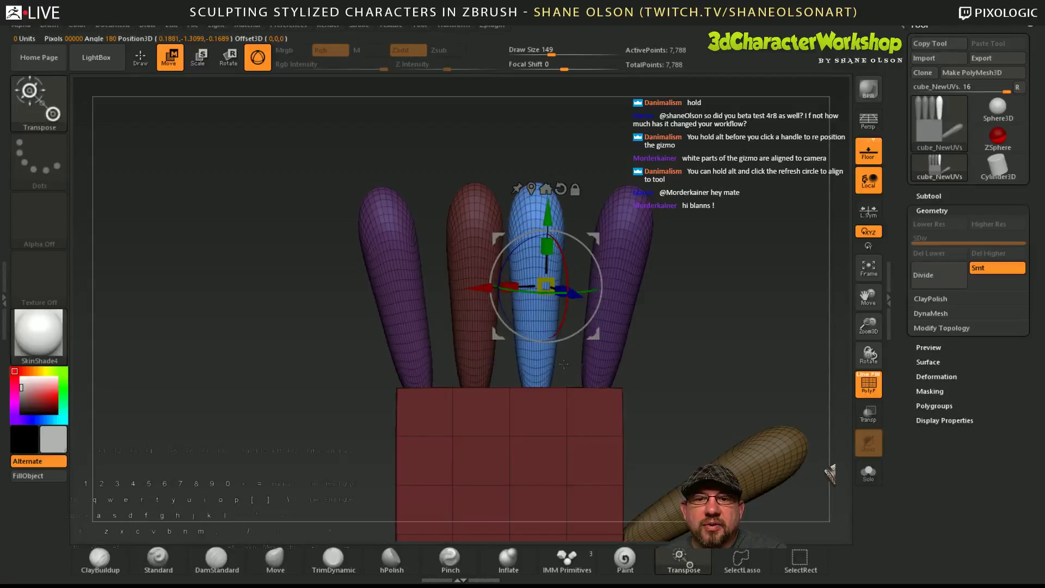
pyautogui.keyDown('alt'); pyautogui.click(537, 380); pyautogui.keyUp('alt')
pyautogui.moveTo(592, 352); pyautogui.dragTo(593, 354)
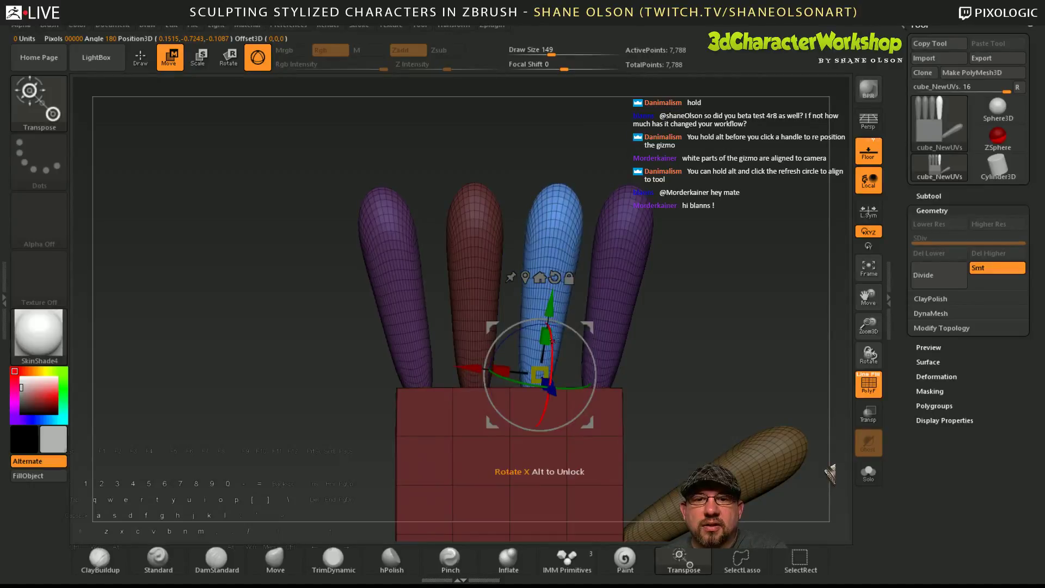
pyautogui.click(540, 278)
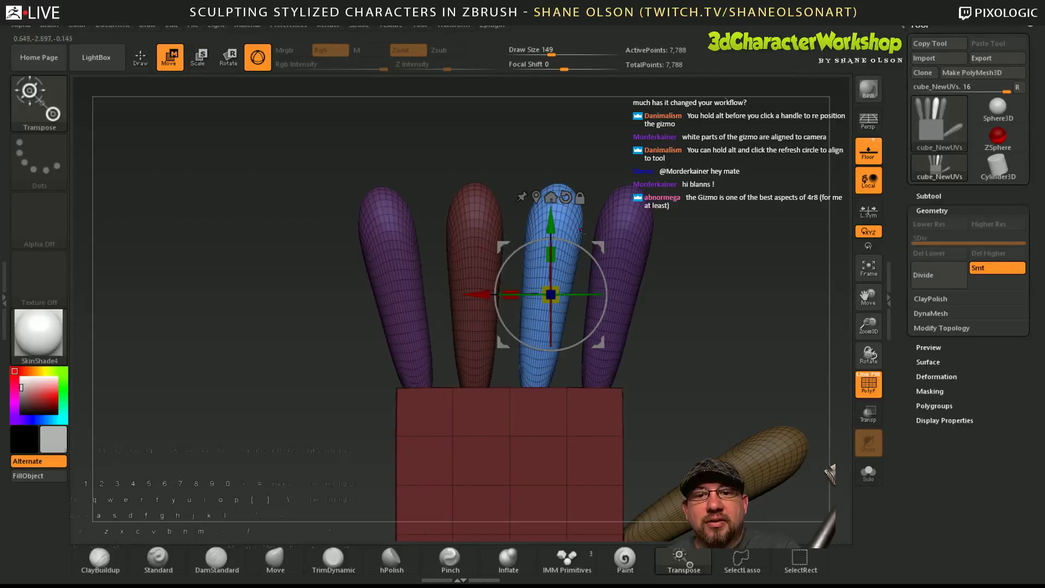
pyautogui.keyDown('alt'); pyautogui.moveTo(586, 252); pyautogui.dragTo(603, 271); pyautogui.keyUp('alt')
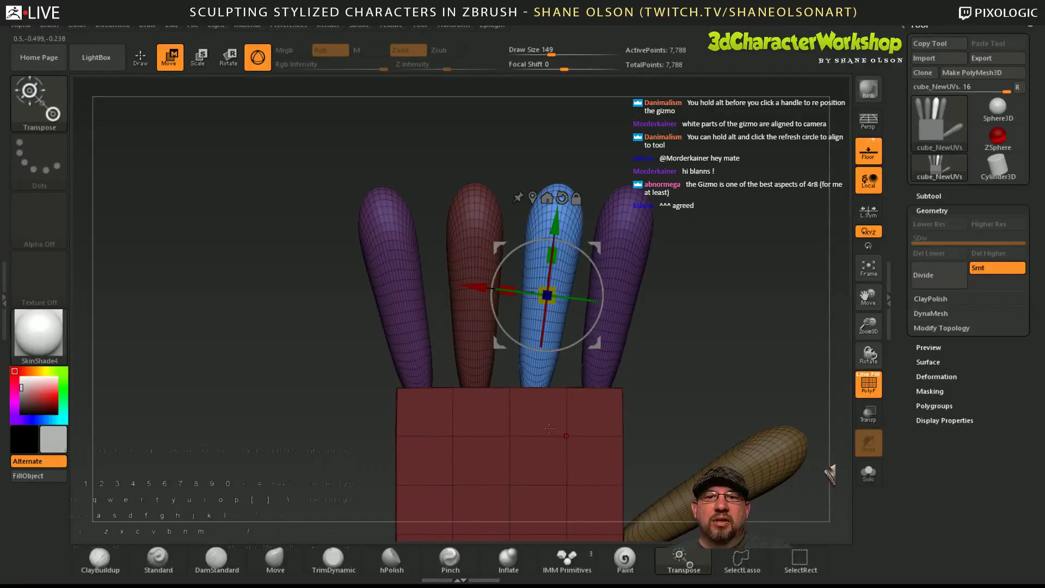
# - Move the Gizmo down to the blue finger's base and lengthen the finger along its own axis
pyautogui.press('alt')
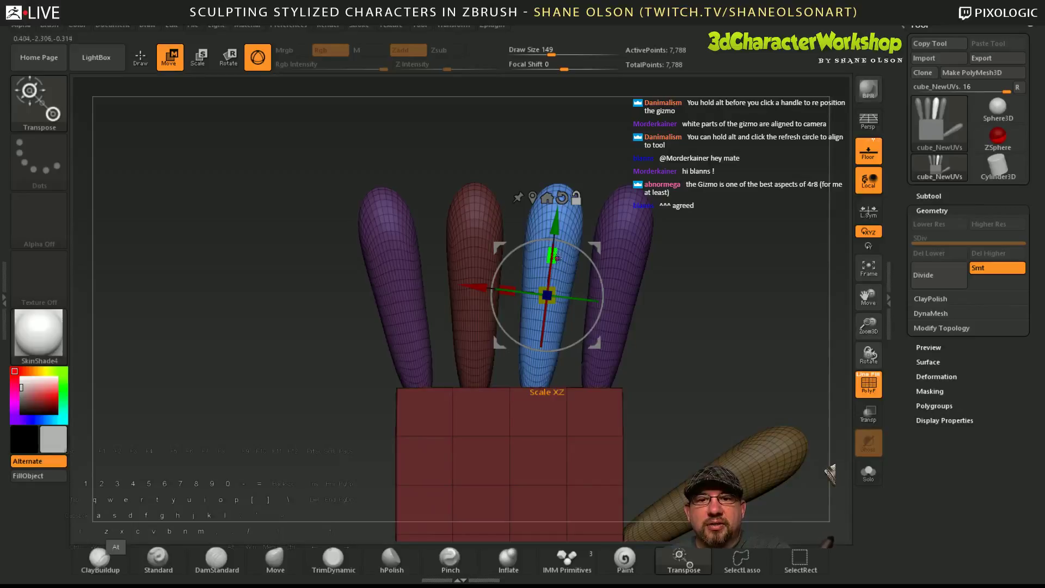
pyautogui.keyDown('alt'); pyautogui.moveTo(599, 246); pyautogui.dragTo(588, 331); pyautogui.keyUp('alt')
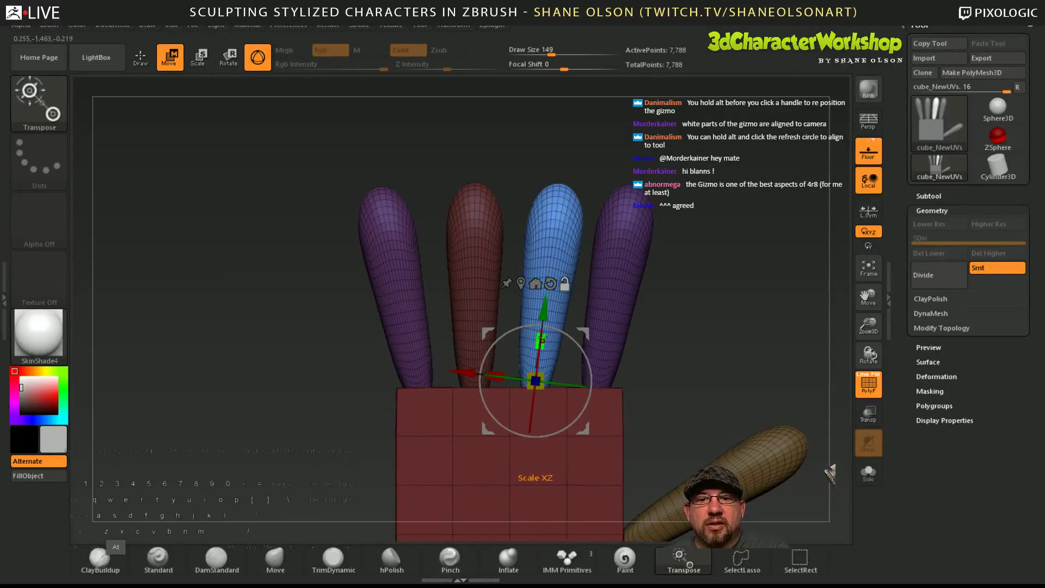
pyautogui.moveTo(544, 314)
pyautogui.keyDown('alt'); pyautogui.mouseDown()
pyautogui.moveTo(546, 303)
pyautogui.moveTo(546, 325)
pyautogui.mouseUp(); pyautogui.keyUp('alt')
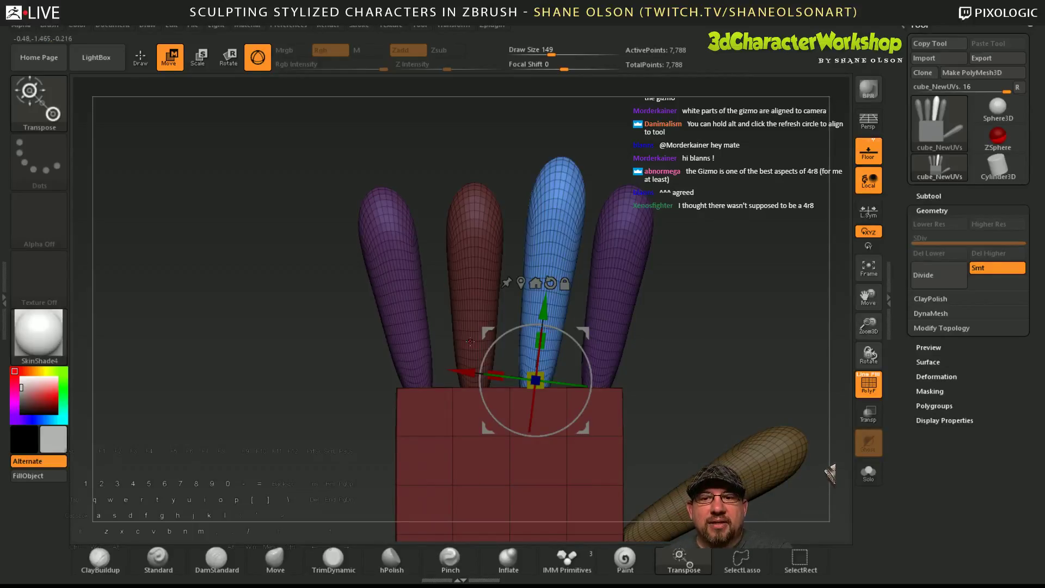
# - Isolate the red finger, align the Gizmo to it at its base, lengthen it to nearly match the blue finger and tilt it slightly outward
pyautogui.click(486, 352)
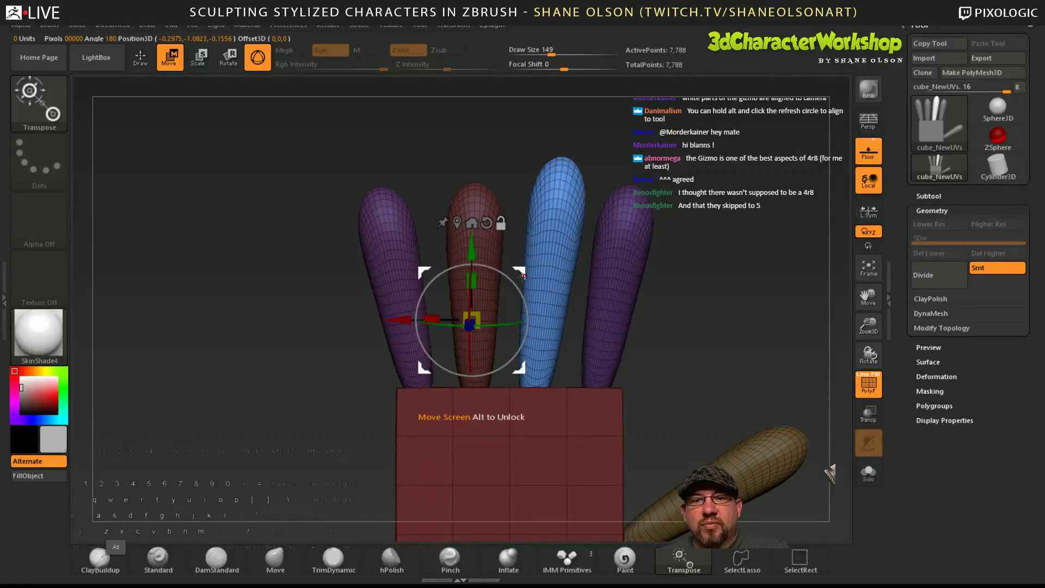
pyautogui.keyDown('alt'); pyautogui.moveTo(521, 269); pyautogui.dragTo(527, 331); pyautogui.keyUp('alt')
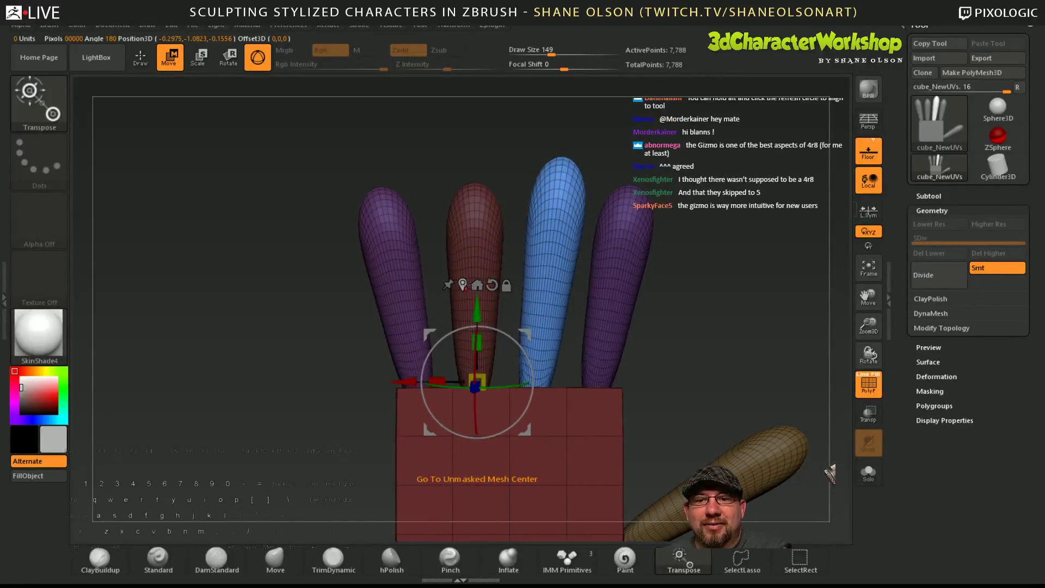
pyautogui.click(462, 284)
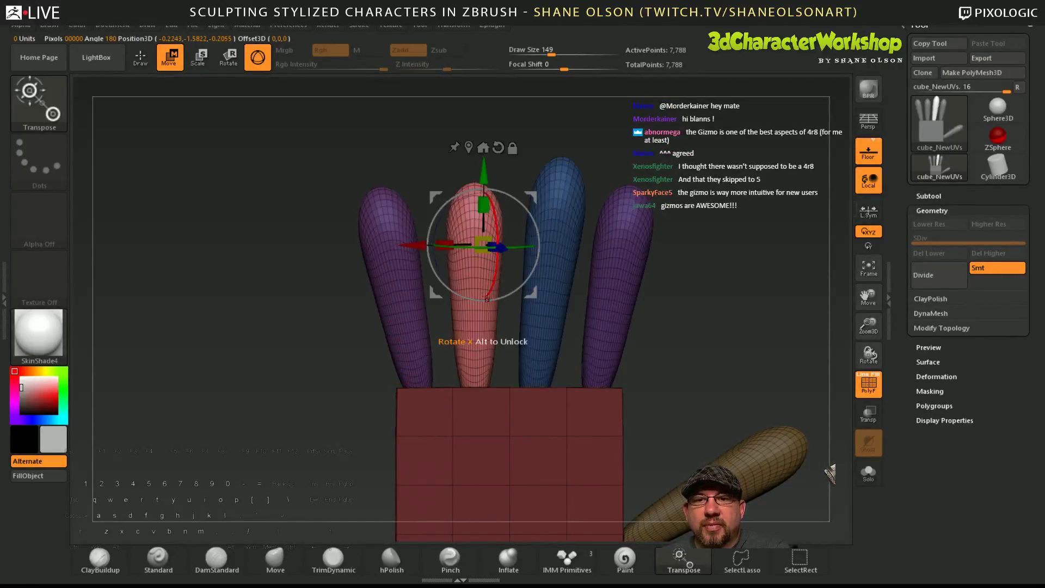
pyautogui.keyDown('alt'); pyautogui.moveTo(530, 294); pyautogui.dragTo(523, 343); pyautogui.keyUp('alt')
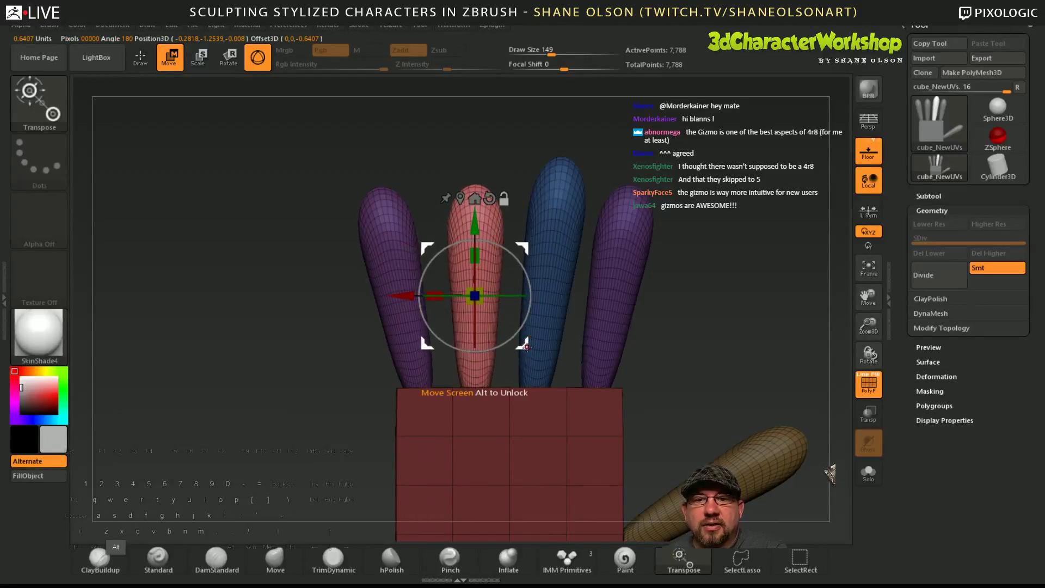
pyautogui.keyDown('alt'); pyautogui.moveTo(522, 342); pyautogui.dragTo(529, 434); pyautogui.keyUp('alt')
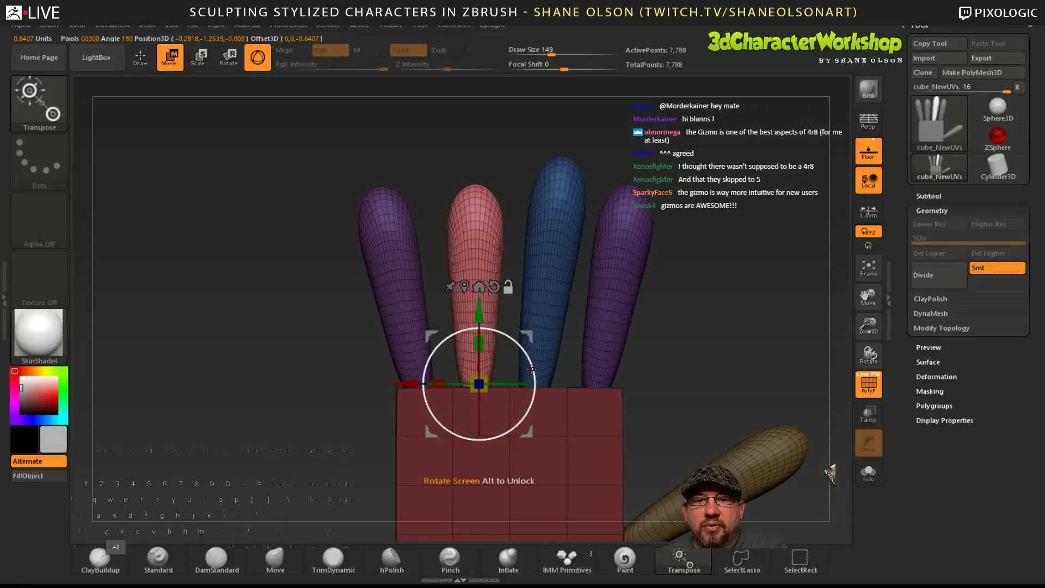
pyautogui.keyDown('alt'); pyautogui.moveTo(533, 370); pyautogui.dragTo(531, 367); pyautogui.keyUp('alt')
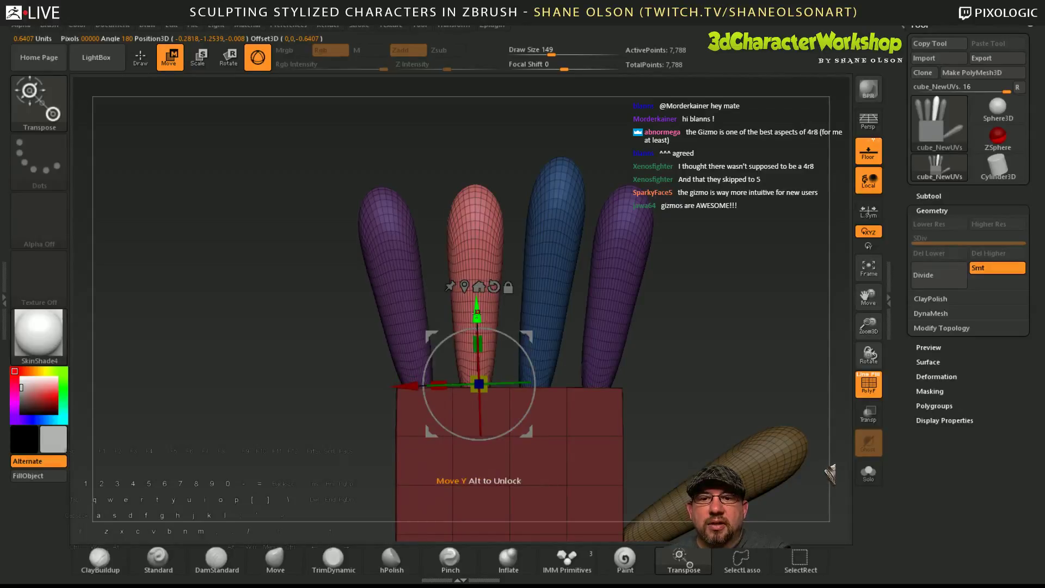
pyautogui.moveTo(477, 343); pyautogui.dragTo(478, 325)
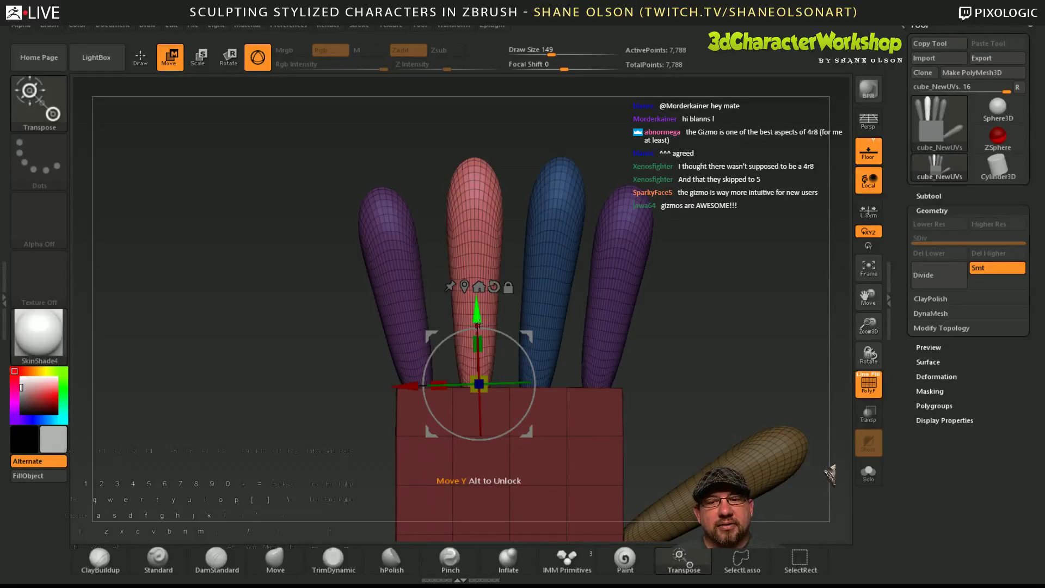
pyautogui.moveTo(518, 347); pyautogui.dragTo(520, 346)
pyautogui.moveTo(534, 339); pyautogui.dragTo(535, 341)
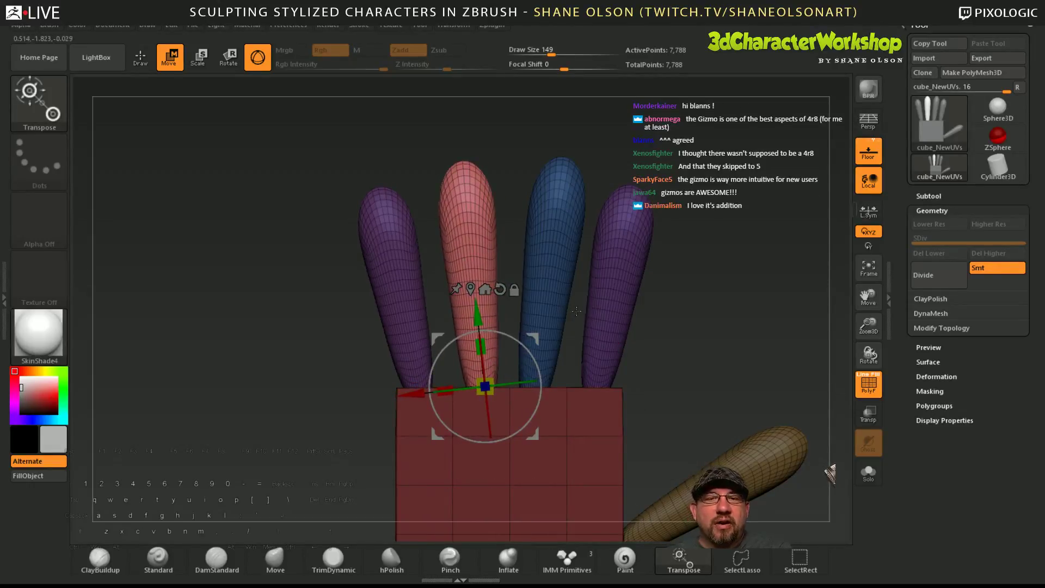
# - Isolate the blue finger and align the Gizmo to its angle at its base, then clear the mask
pyautogui.click(551, 246)
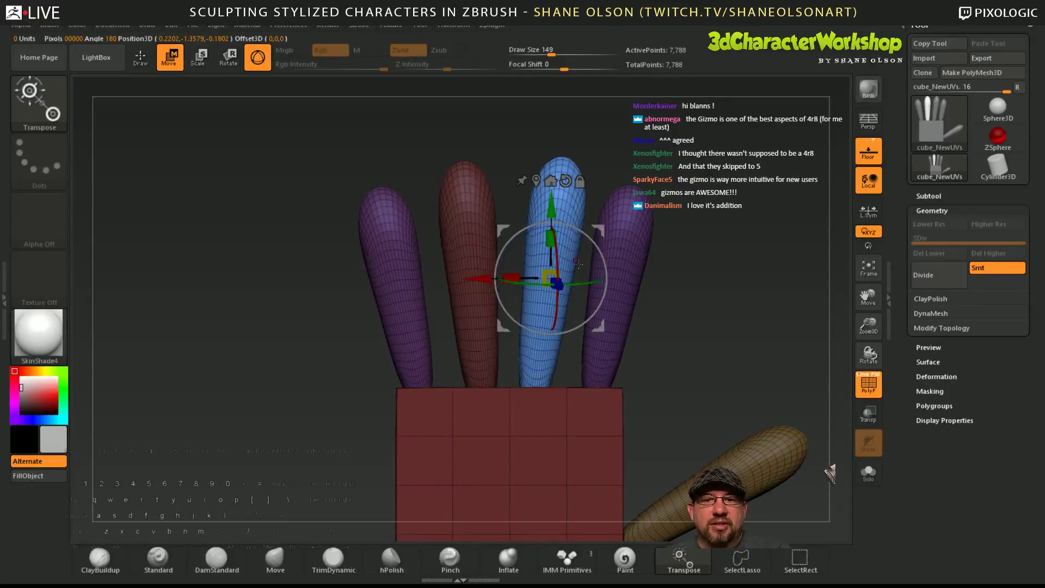
pyautogui.click(537, 181)
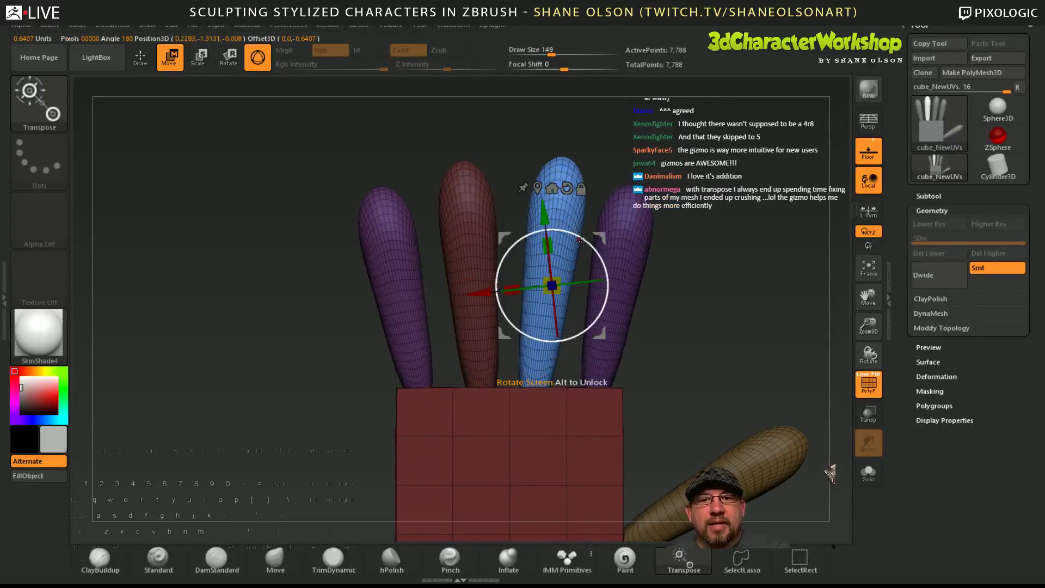
pyautogui.keyDown('alt'); pyautogui.moveTo(601, 251); pyautogui.dragTo(546, 342); pyautogui.keyUp('alt')
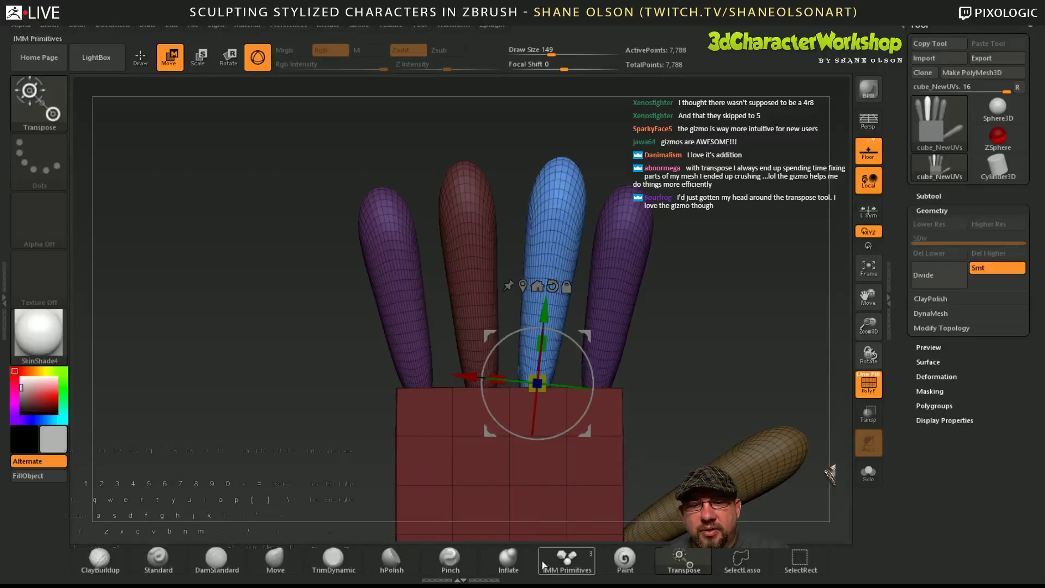
pyautogui.click(508, 558)
pyautogui.keyDown('ctrl'); pyautogui.click(724, 283); pyautogui.keyUp('ctrl')
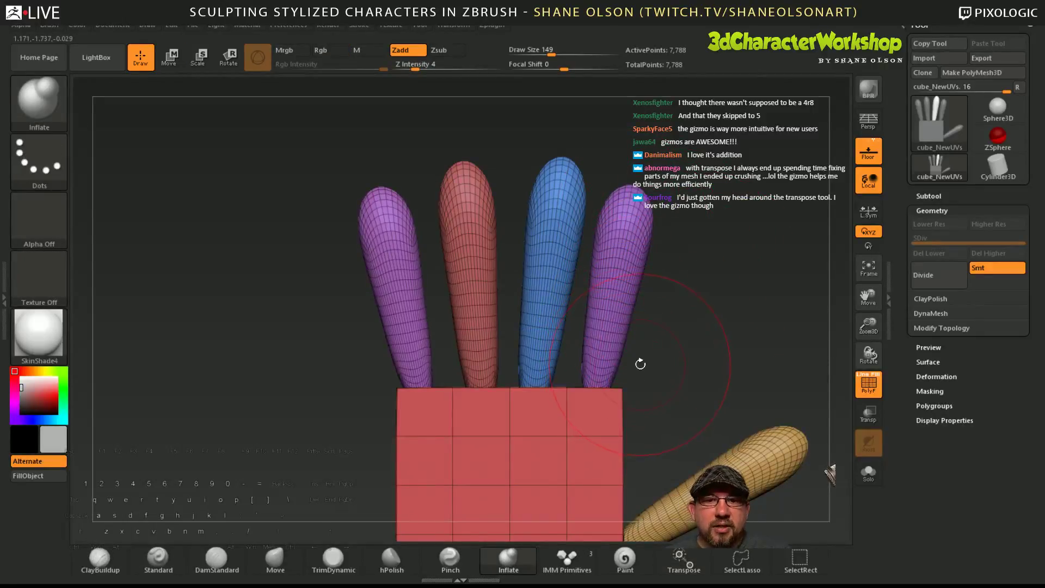
# - Isolate the purple finger nearest the thumb, place the Gizmo at its base and tilt the finger slightly further outward
pyautogui.press('w')
pyautogui.keyDown('ctrl'); pyautogui.click(603, 376); pyautogui.keyUp('ctrl')
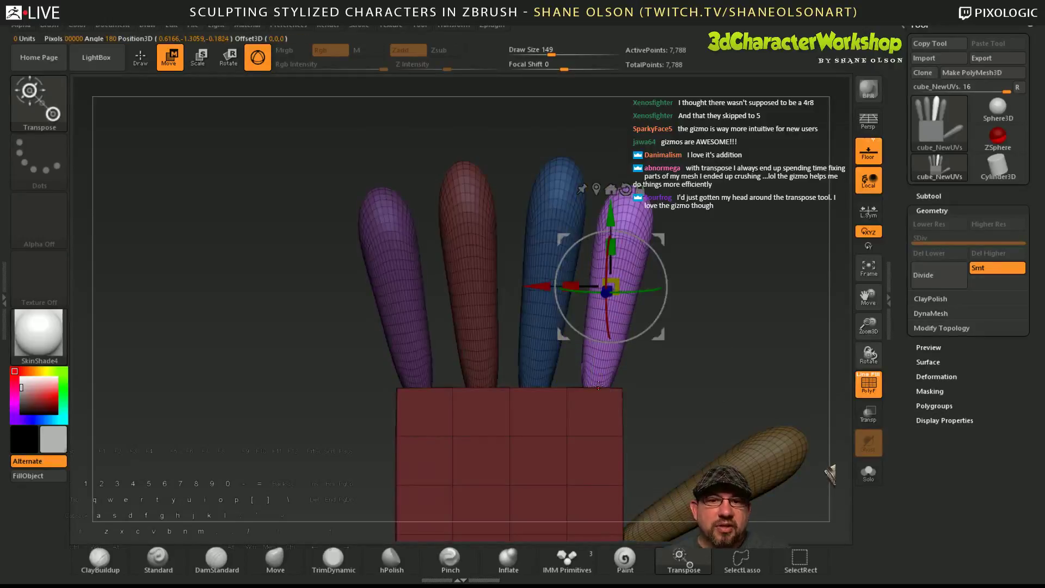
pyautogui.click(597, 189)
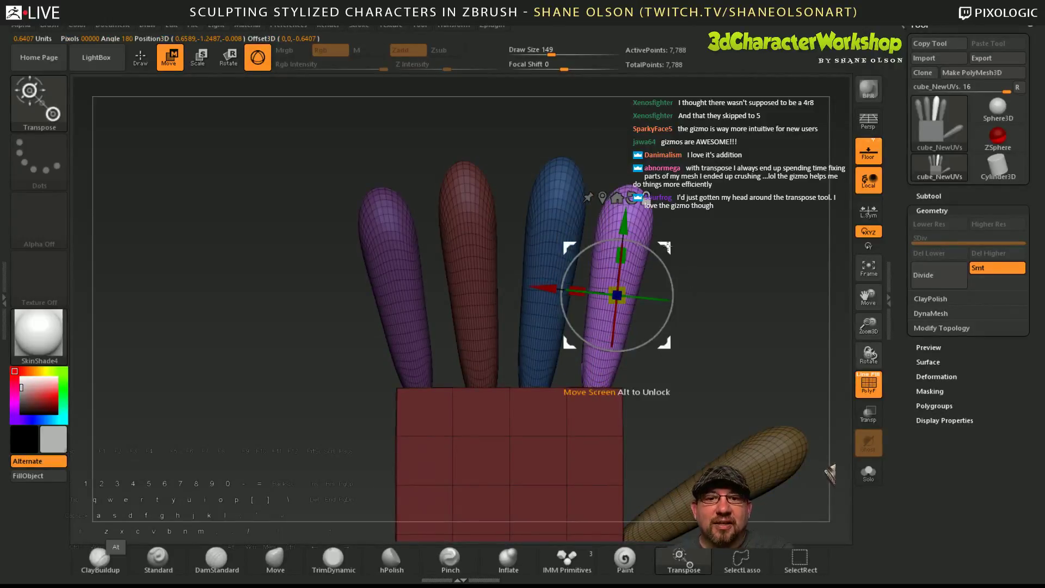
pyautogui.keyDown('alt'); pyautogui.moveTo(668, 245); pyautogui.dragTo(648, 300); pyautogui.keyUp('alt')
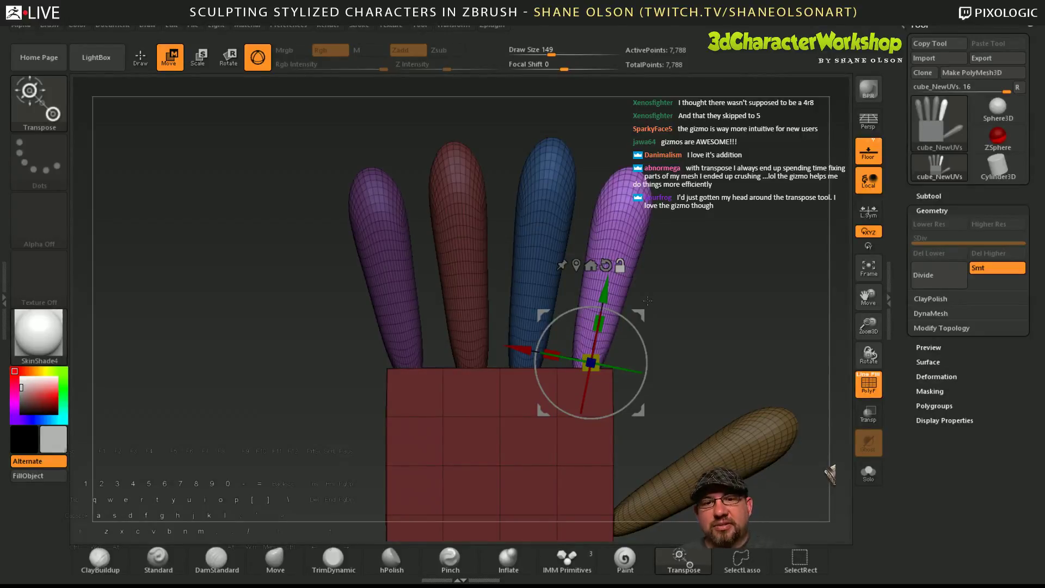
# - Hide the polygroup wireframe, clear the mask, and swell the tips of the finger nearest the thumb and the thumb with the Inflate brush
pyautogui.click(508, 558)
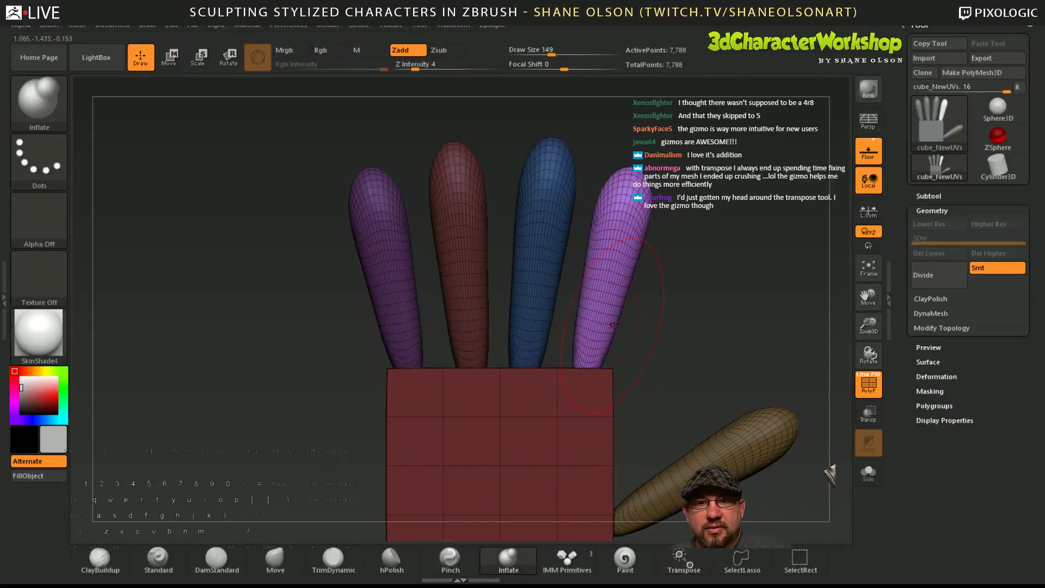
pyautogui.moveTo(637, 198)
pyautogui.mouseDown()
pyautogui.moveTo(604, 212)
pyautogui.moveTo(625, 200)
pyautogui.mouseUp()
pyautogui.hotkey('shift', 'f')
pyautogui.keyDown('alt'); pyautogui.moveTo(695, 263); pyautogui.dragTo(674, 270); pyautogui.keyUp('alt')
pyautogui.moveTo(571, 234)
pyautogui.keyDown('ctrl'); pyautogui.mouseDown()
pyautogui.moveTo(538, 270)
pyautogui.moveTo(489, 273)
pyautogui.moveTo(449, 290)
pyautogui.mouseUp(); pyautogui.keyUp('ctrl')
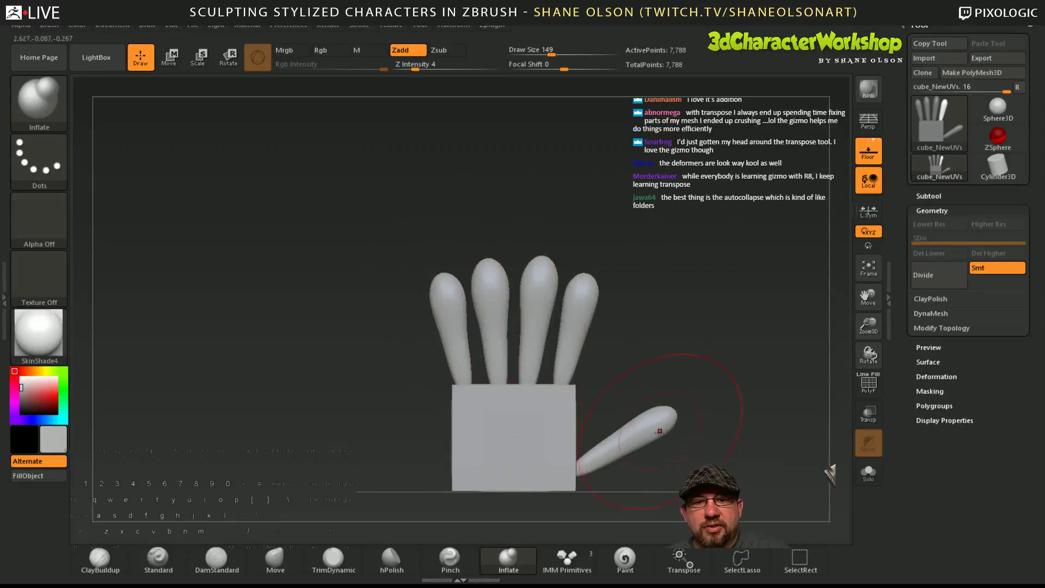
pyautogui.moveTo(660, 427); pyautogui.dragTo(660, 412)
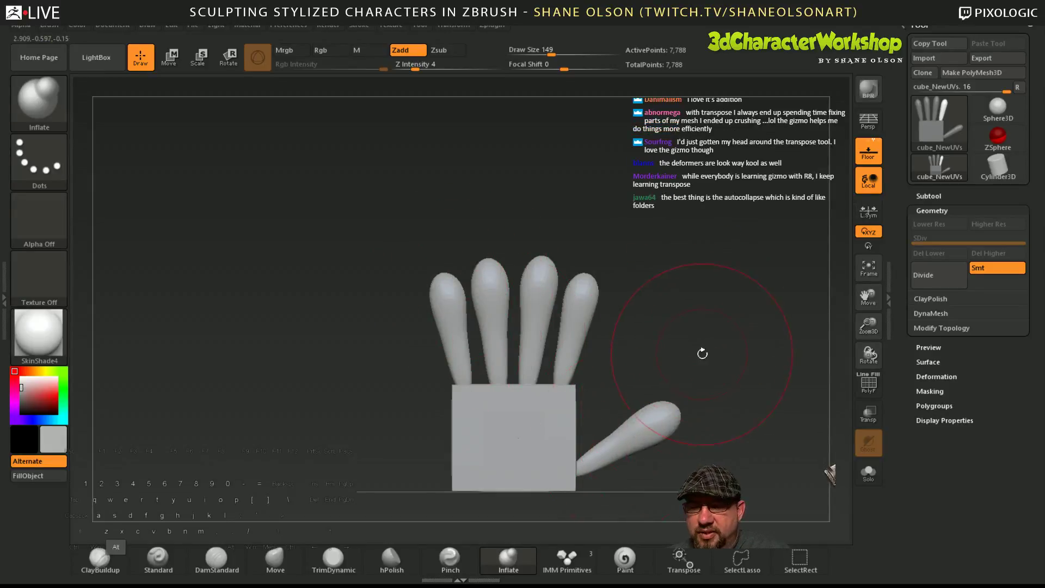
pyautogui.moveTo(700, 349)
pyautogui.keyDown('alt'); pyautogui.mouseDown()
pyautogui.moveTo(671, 278)
pyautogui.moveTo(678, 254)
pyautogui.moveTo(683, 311)
pyautogui.mouseUp(); pyautogui.keyUp('alt')
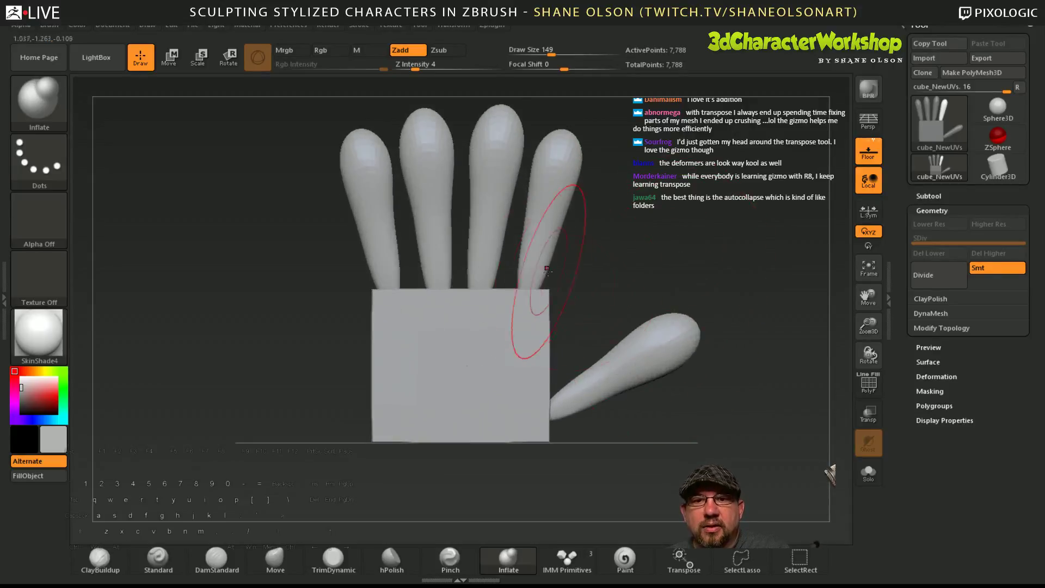
# - Isolate the finger nearest the thumb and thicken and reshape its lower part with the Move and Inflate brushes
pyautogui.click(276, 558)
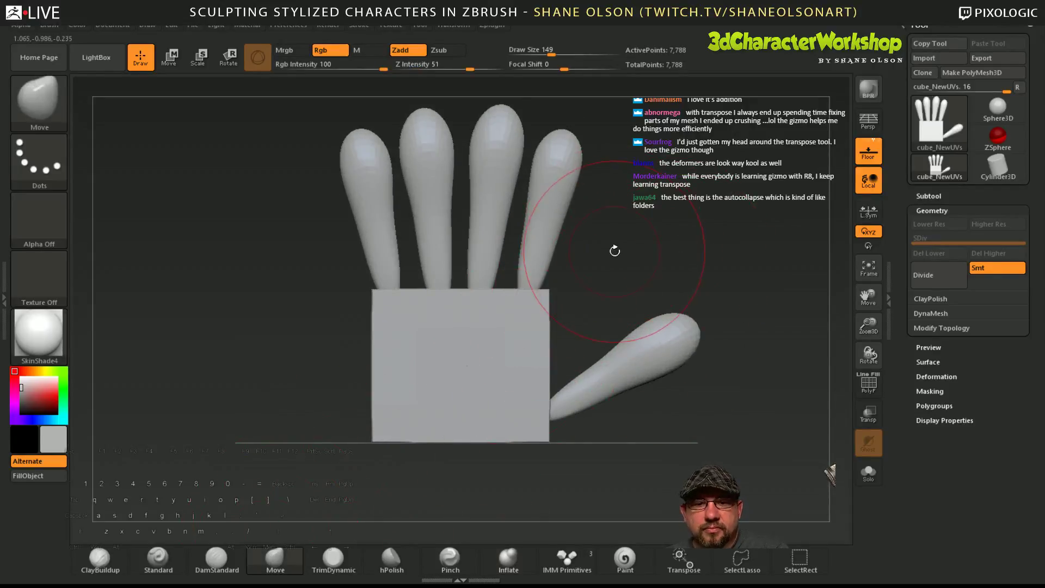
pyautogui.keyDown('alt'); pyautogui.moveTo(614, 251); pyautogui.dragTo(616, 293); pyautogui.keyUp('alt')
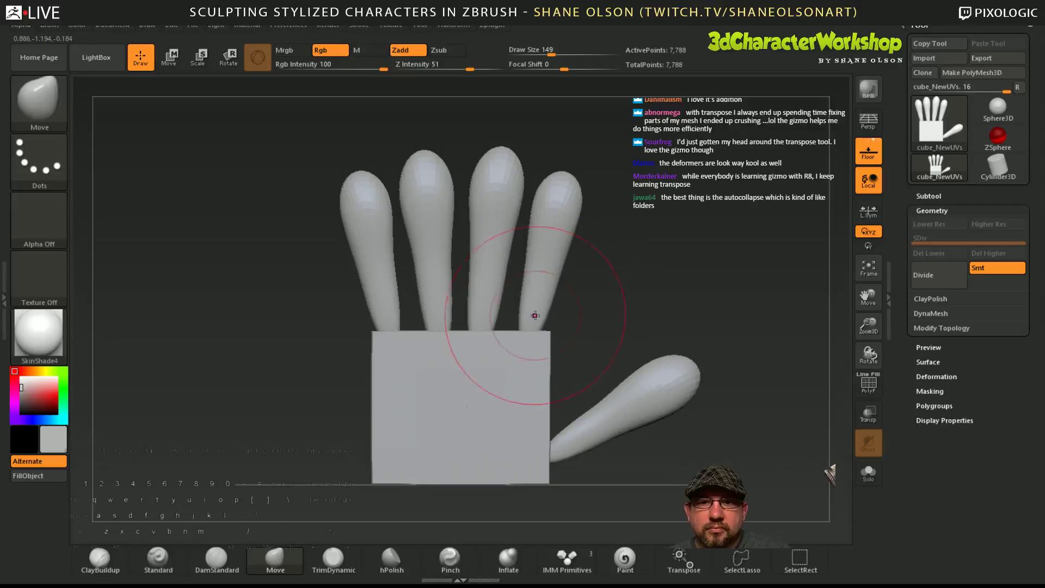
pyautogui.press('w')
pyautogui.keyDown('ctrl'); pyautogui.click(566, 260); pyautogui.keyUp('ctrl')
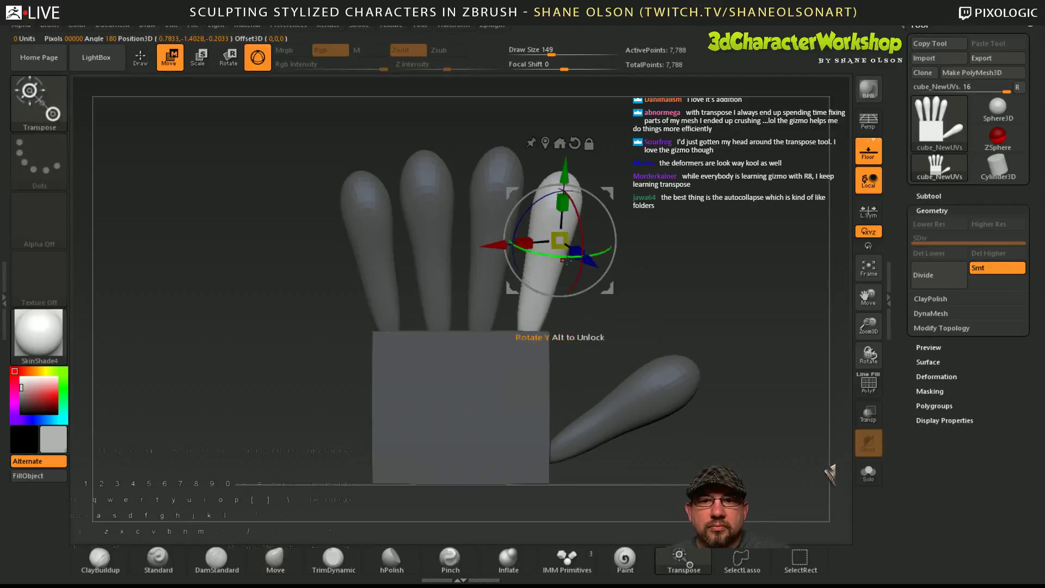
pyautogui.press('q')
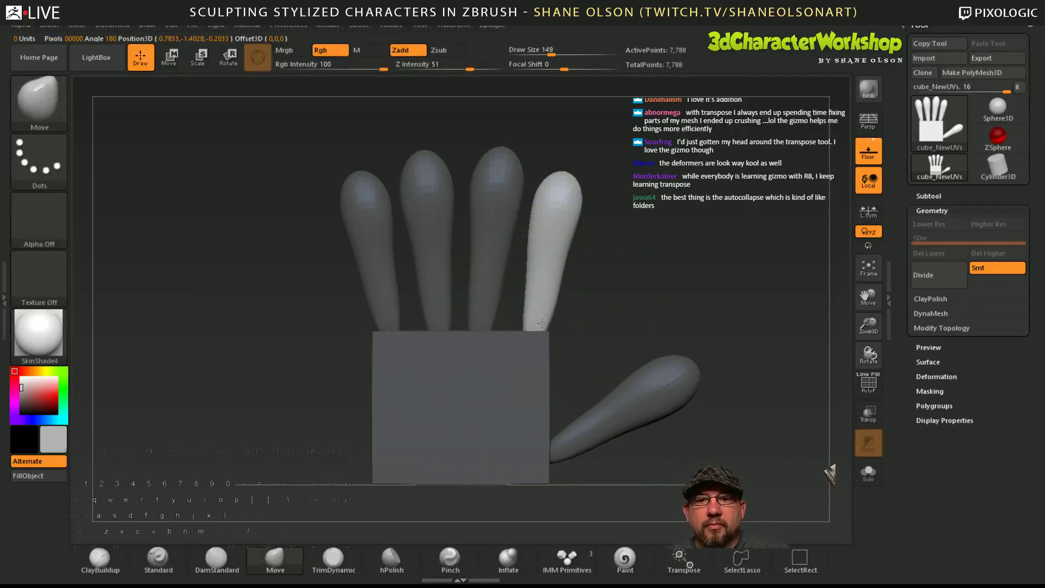
pyautogui.click(509, 558)
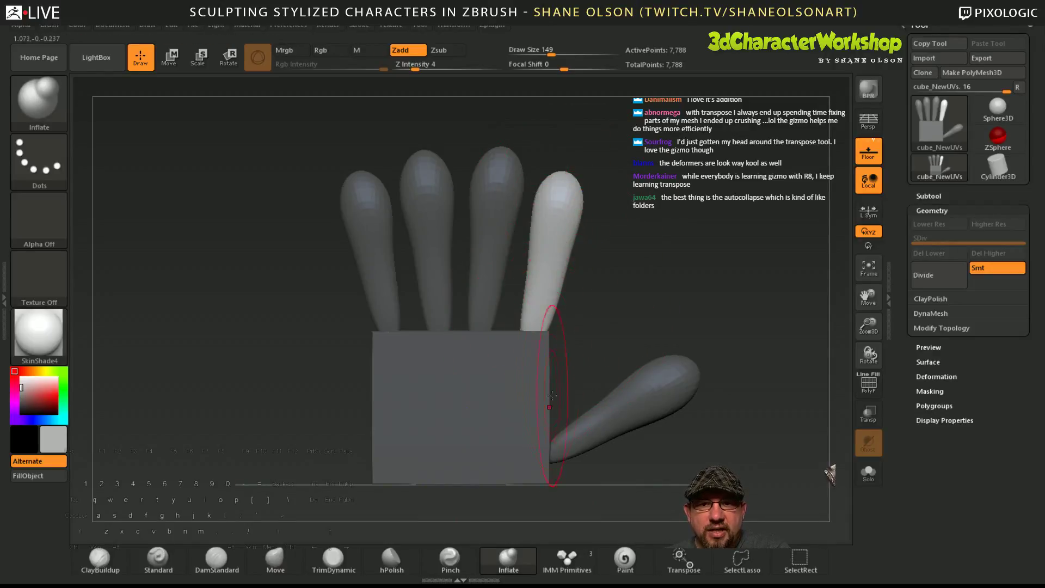
pyautogui.moveTo(646, 305)
pyautogui.mouseDown()
pyautogui.moveTo(655, 290)
pyautogui.moveTo(665, 296)
pyautogui.mouseUp()
pyautogui.click(277, 565)
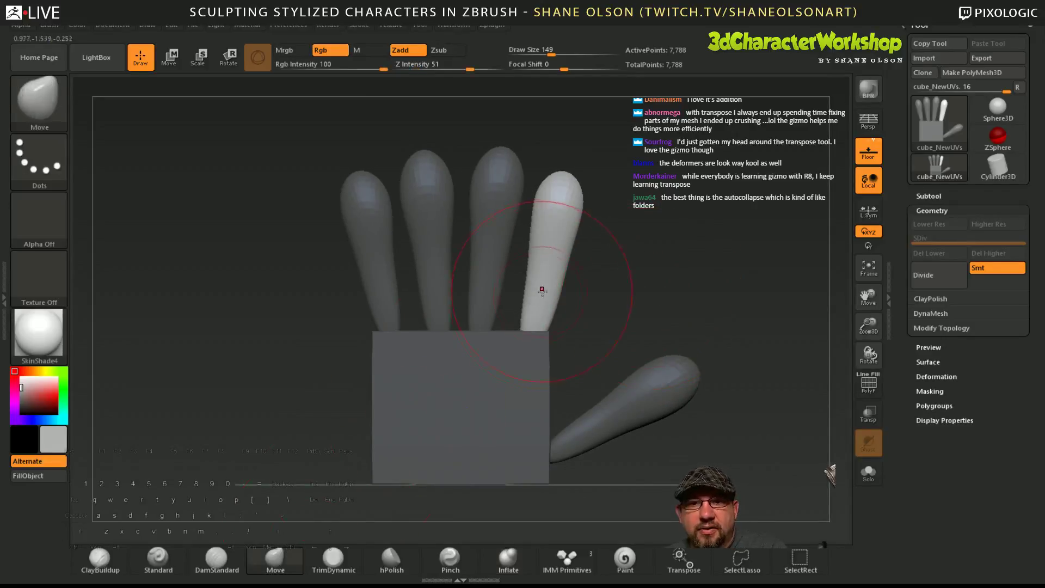
pyautogui.moveTo(547, 291)
pyautogui.mouseDown()
pyautogui.moveTo(535, 312)
pyautogui.moveTo(542, 321)
pyautogui.moveTo(564, 252)
pyautogui.moveTo(560, 224)
pyautogui.mouseUp()
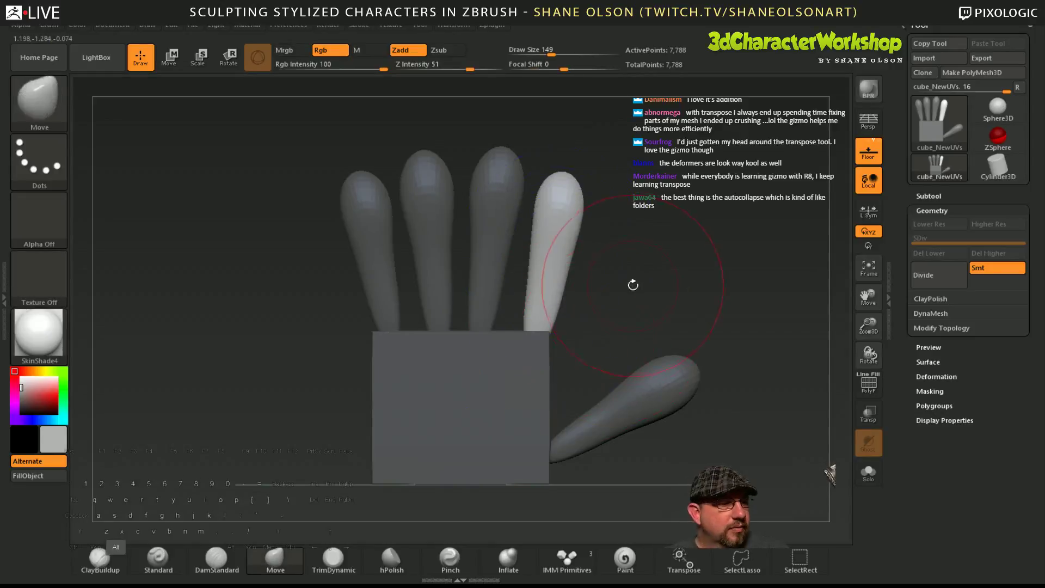
# - Clear the mask, isolate the finger second from the thumb and reshape its base with the Move brush
pyautogui.moveTo(632, 285); pyautogui.dragTo(620, 283)
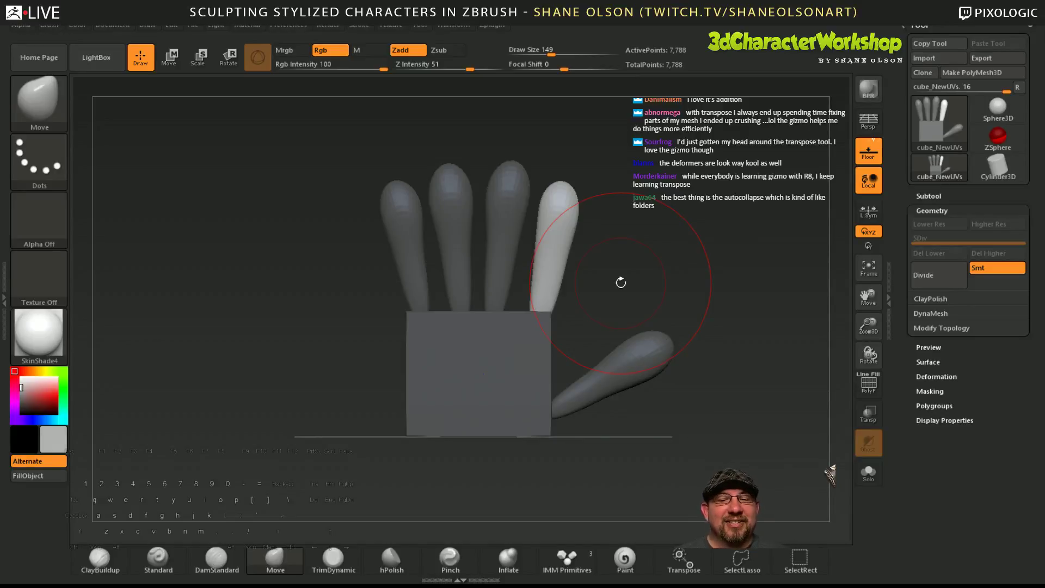
pyautogui.keyDown('alt'); pyautogui.moveTo(639, 284); pyautogui.dragTo(672, 345); pyautogui.keyUp('alt')
pyautogui.keyDown('alt'); pyautogui.moveTo(663, 307); pyautogui.dragTo(546, 320); pyautogui.keyUp('alt')
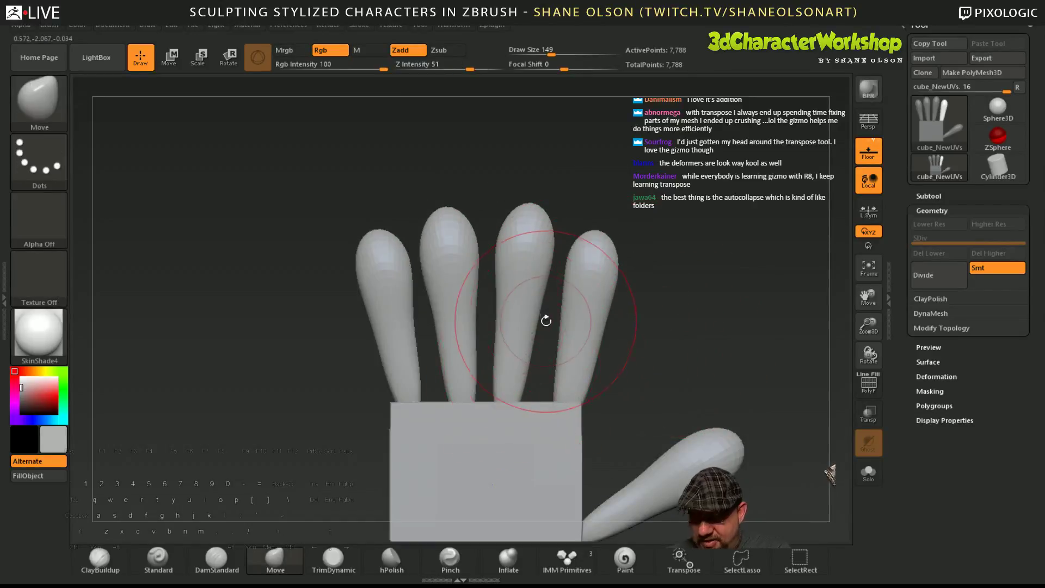
pyautogui.press('w')
pyautogui.keyDown('ctrl'); pyautogui.click(521, 322); pyautogui.keyUp('ctrl')
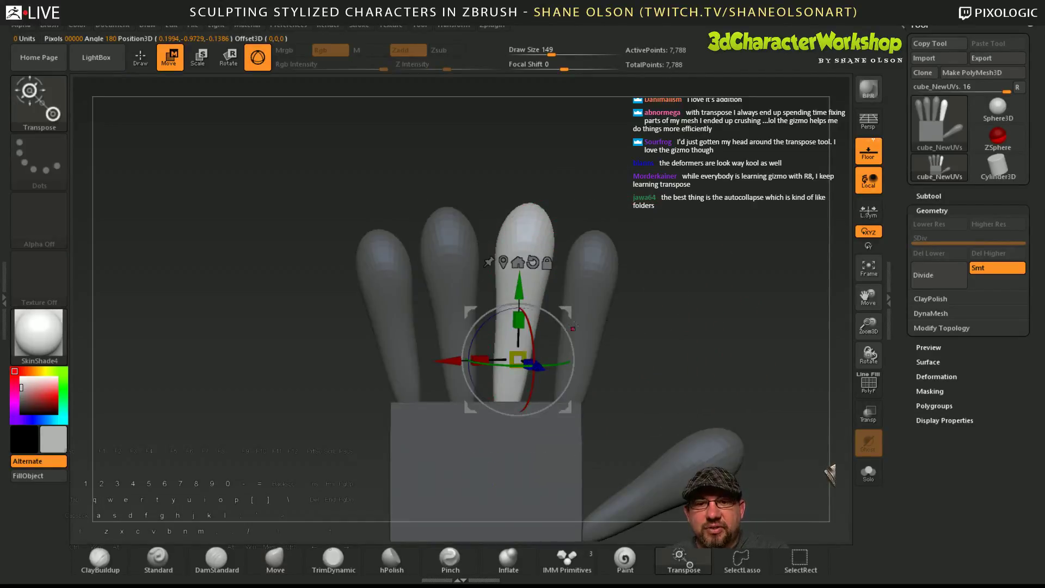
pyautogui.press('q')
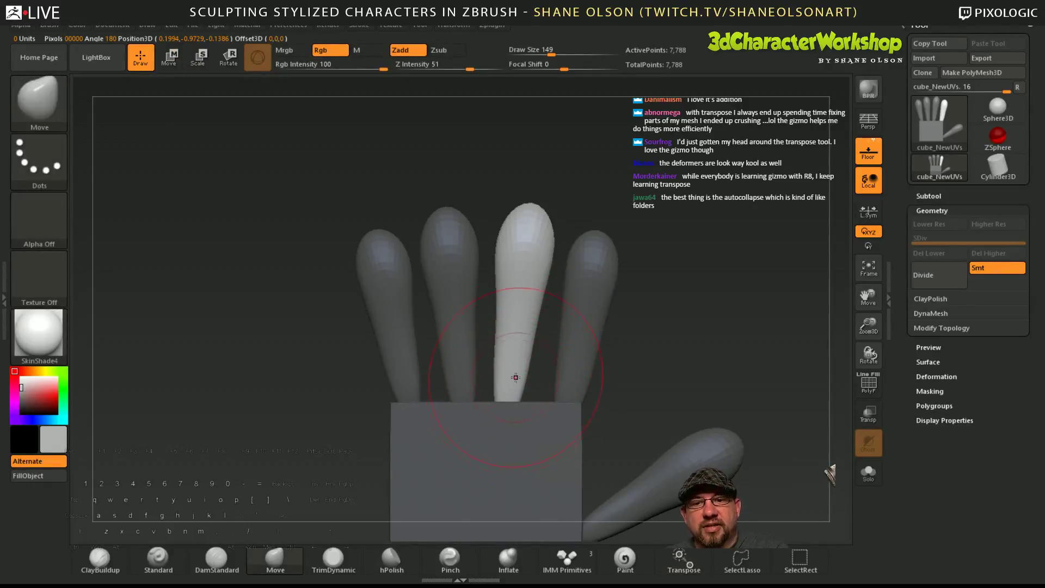
pyautogui.moveTo(516, 377); pyautogui.dragTo(519, 406)
pyautogui.moveTo(526, 355); pyautogui.dragTo(531, 351)
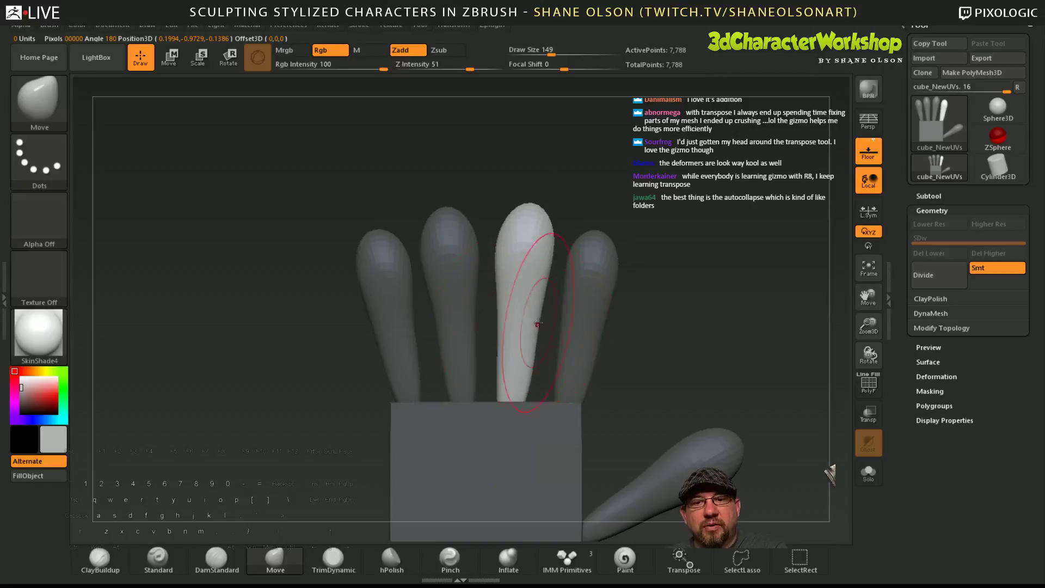
# - Thicken the lower part of the isolated finger with the Inflate brush
pyautogui.keyDown('alt'); pyautogui.moveTo(537, 531); pyautogui.dragTo(553, 393); pyautogui.keyUp('alt')
pyautogui.click(509, 558)
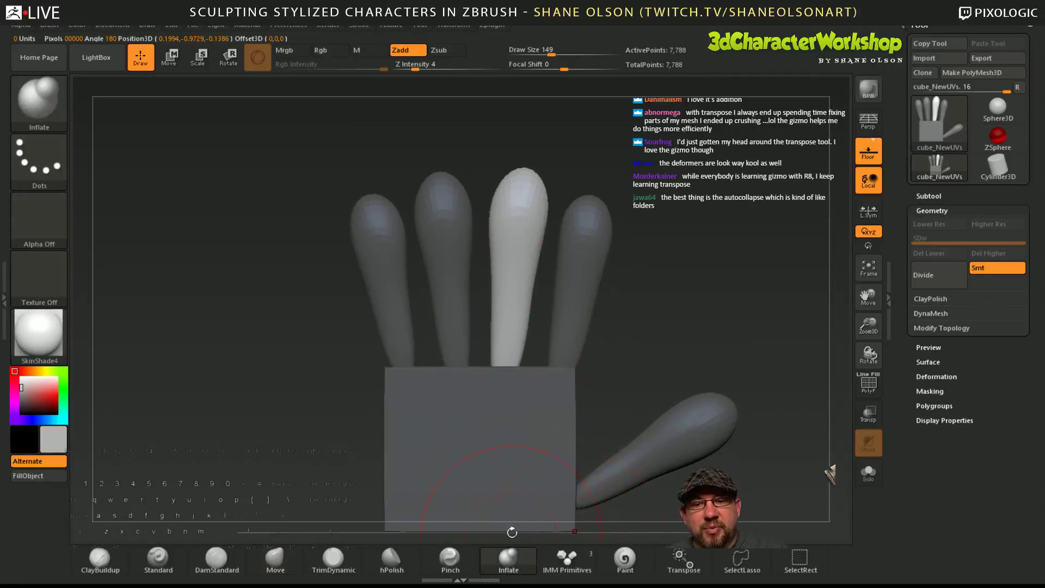
pyautogui.moveTo(510, 338); pyautogui.dragTo(504, 357)
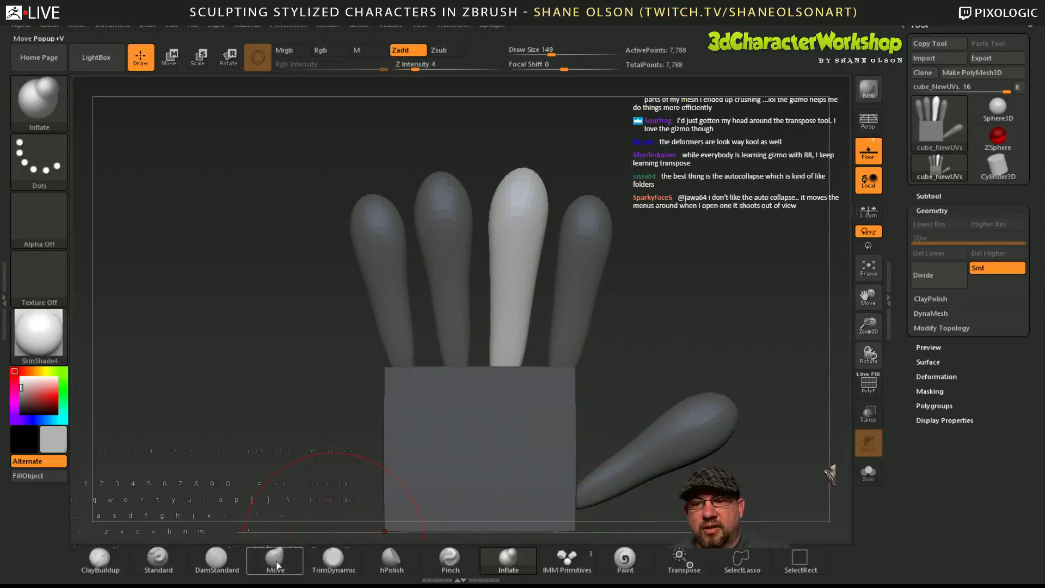
# - Adjust the sides and tip of the isolated finger with the Move brush and clear the mask
pyautogui.click(274, 558)
pyautogui.moveTo(518, 329); pyautogui.dragTo(526, 327)
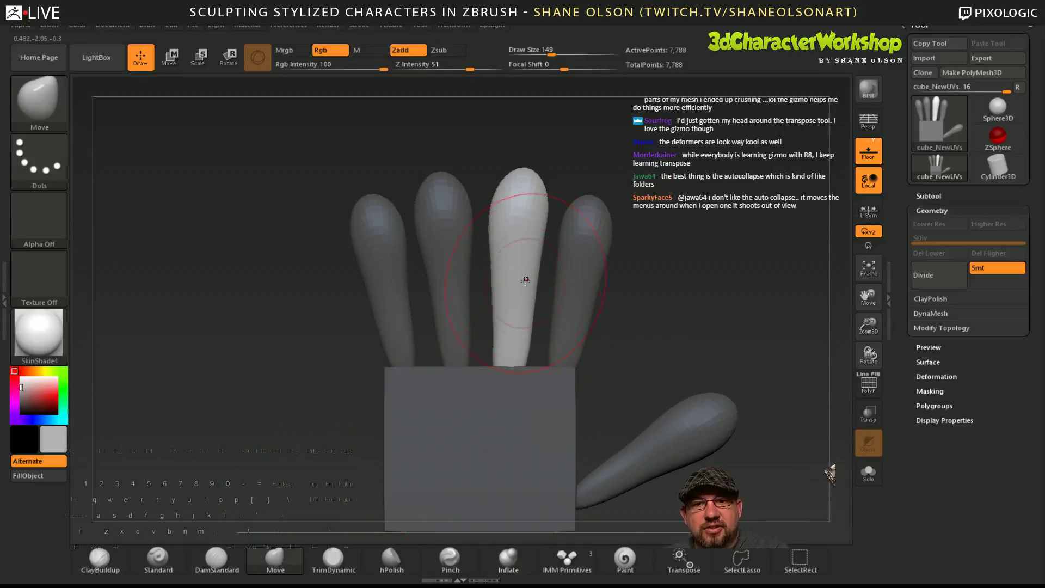
pyautogui.moveTo(523, 215); pyautogui.dragTo(532, 216)
pyautogui.moveTo(531, 267); pyautogui.dragTo(541, 266)
pyautogui.moveTo(524, 190); pyautogui.dragTo(526, 186)
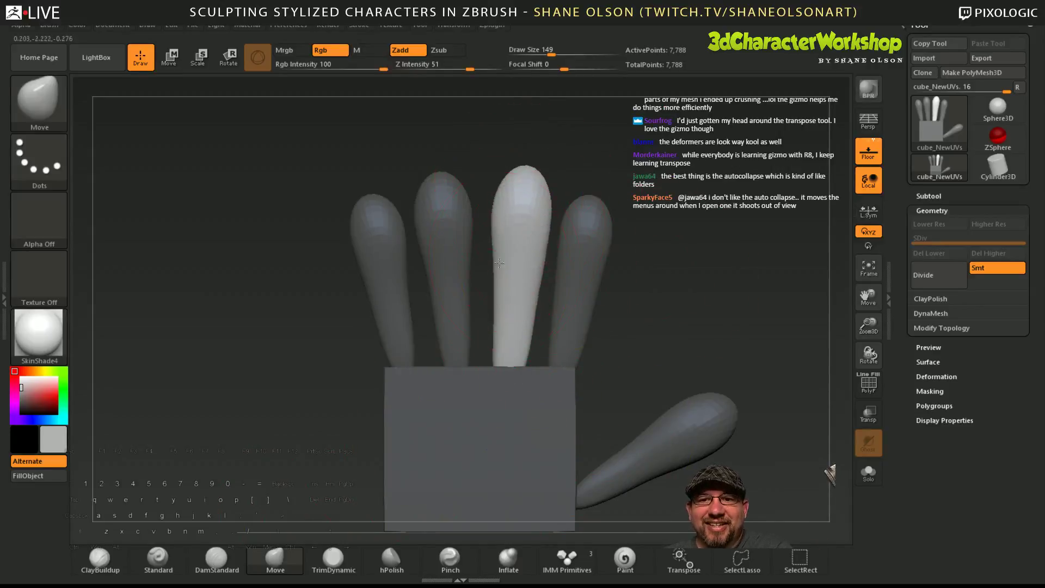
pyautogui.moveTo(525, 229); pyautogui.dragTo(519, 227)
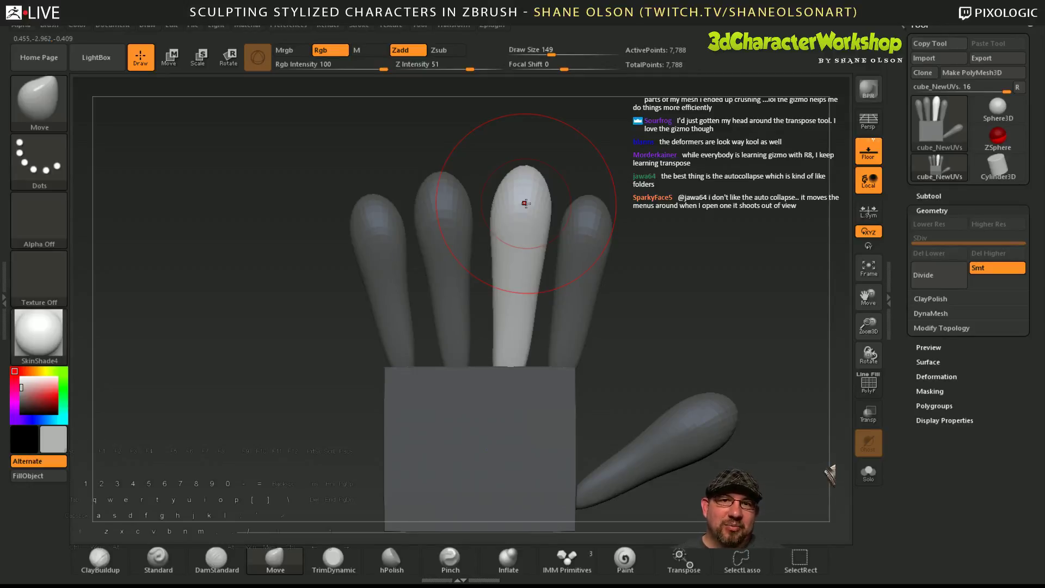
pyautogui.keyDown('ctrl'); pyautogui.moveTo(653, 299); pyautogui.dragTo(703, 322); pyautogui.keyUp('ctrl')
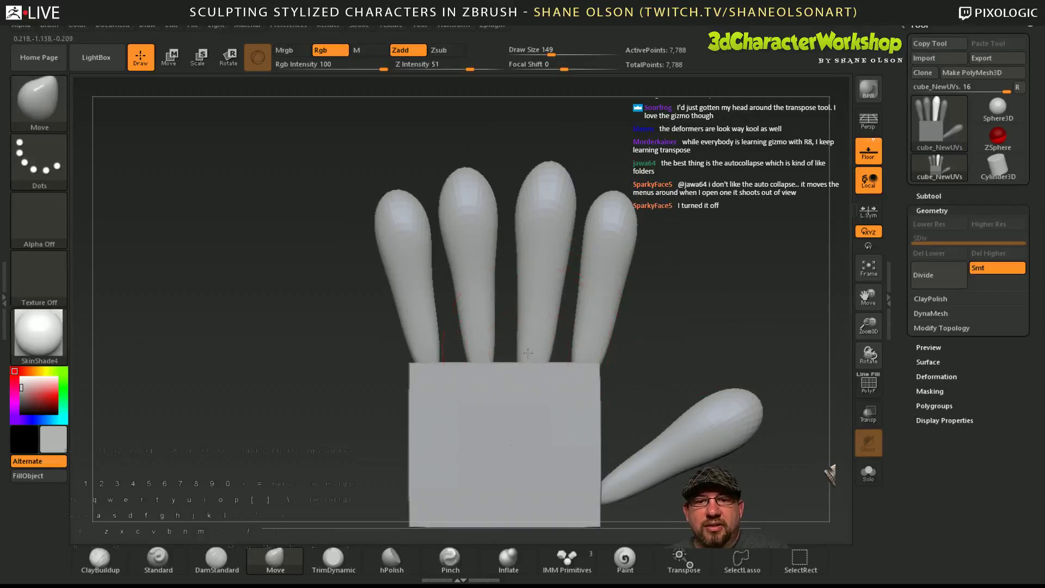
# - Expand the tool's Surface, Deformation and Masking sections together while keeping the Preview section collapsed
pyautogui.press('ctrl')
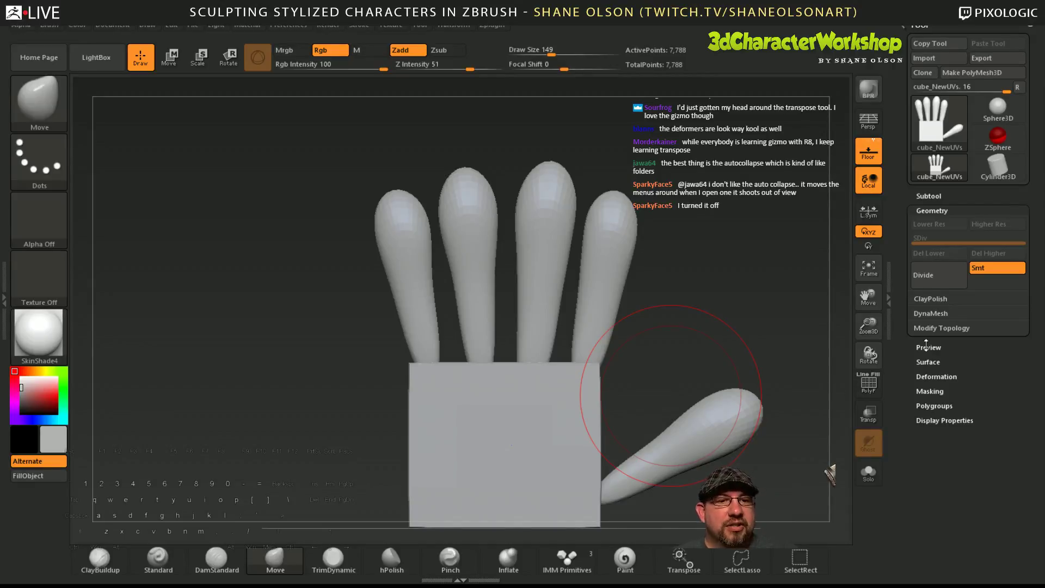
pyautogui.click(928, 347)
pyautogui.click(928, 483)
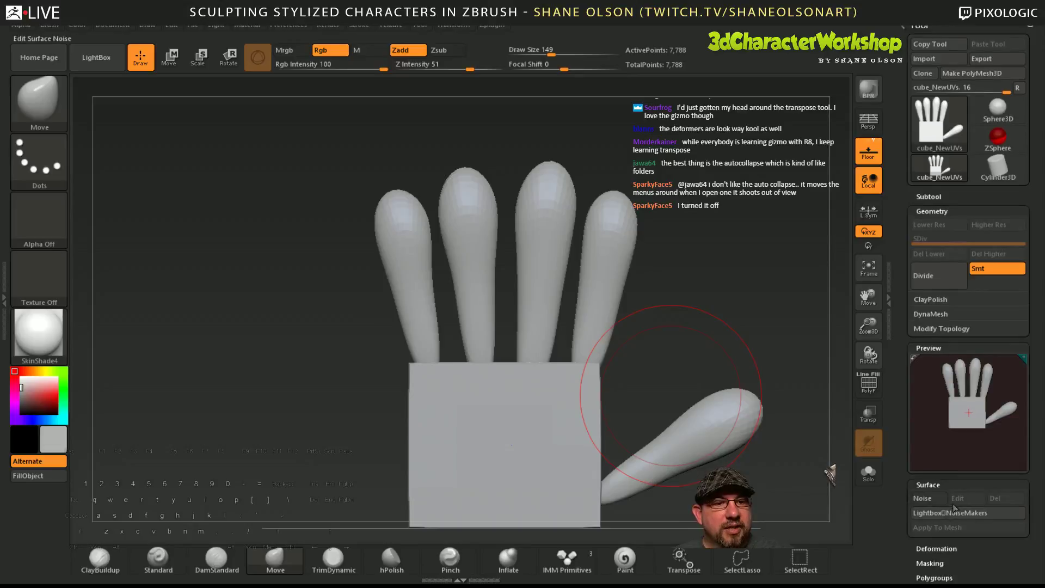
pyautogui.scroll(-3, 906, 445)
pyautogui.moveTo(906, 445); pyautogui.dragTo(906, 438)
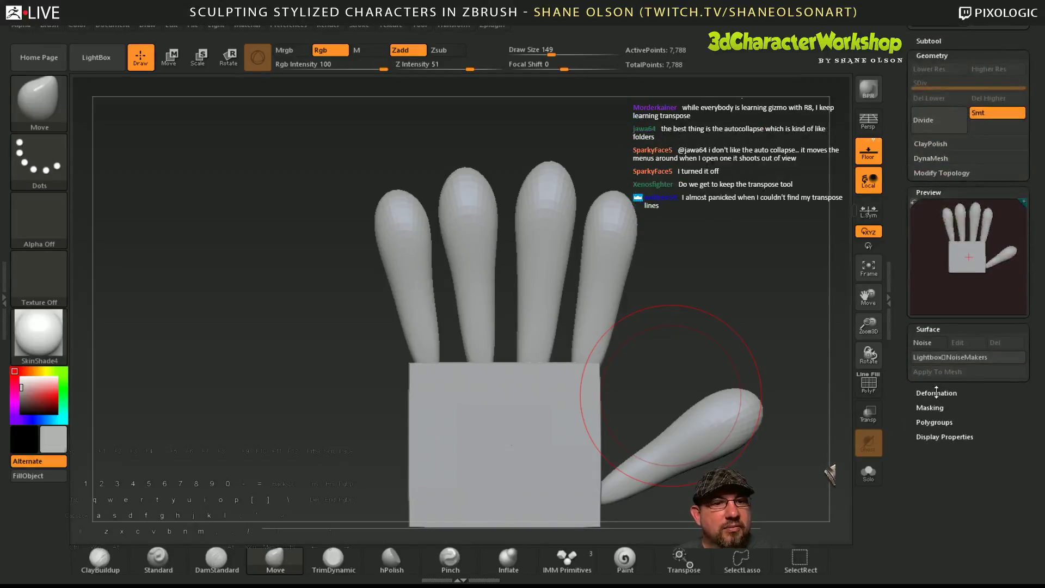
pyautogui.click(935, 393)
pyautogui.click(940, 395)
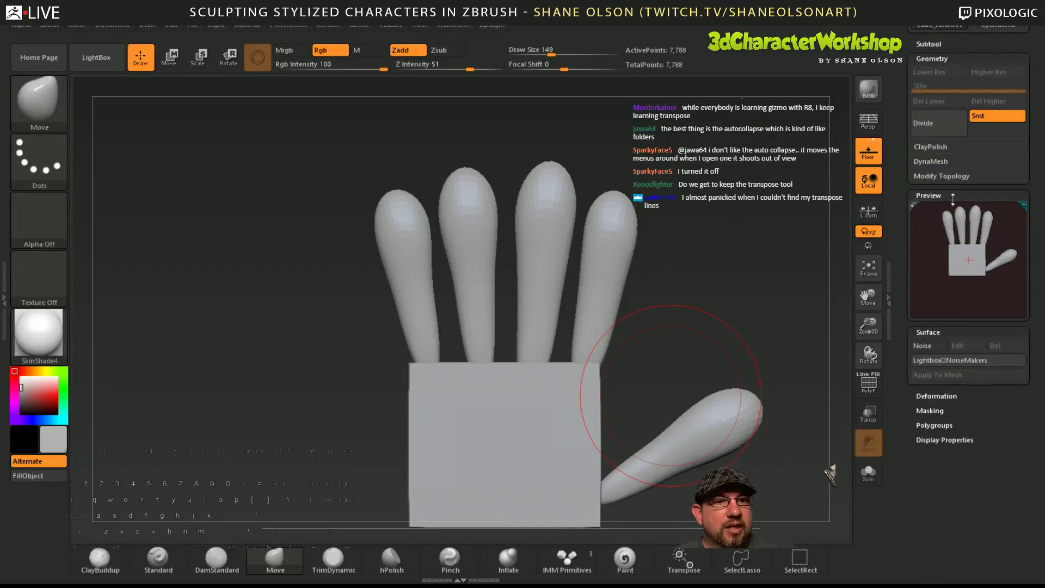
pyautogui.click(944, 195)
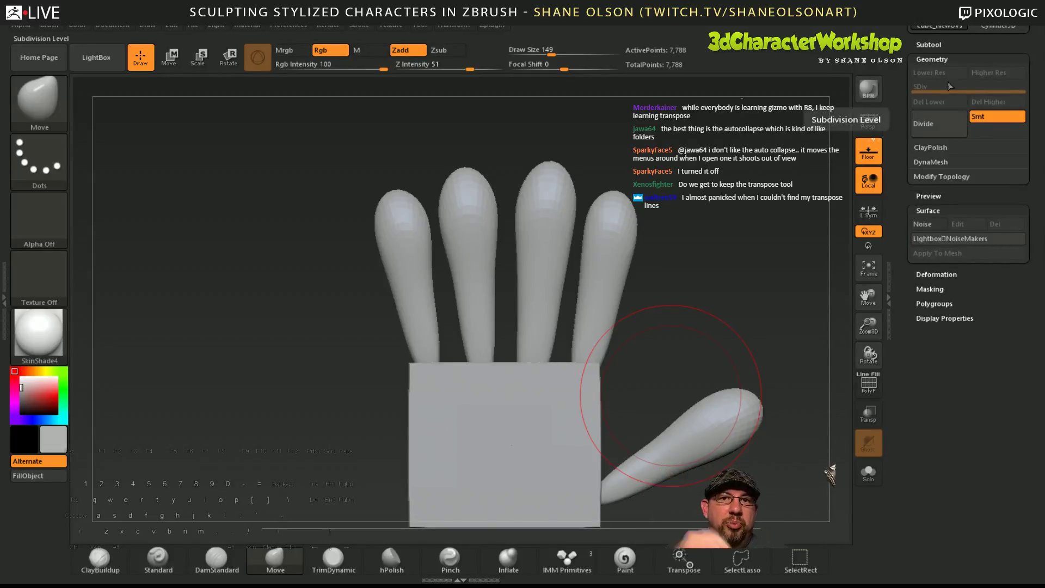
pyautogui.click(943, 276)
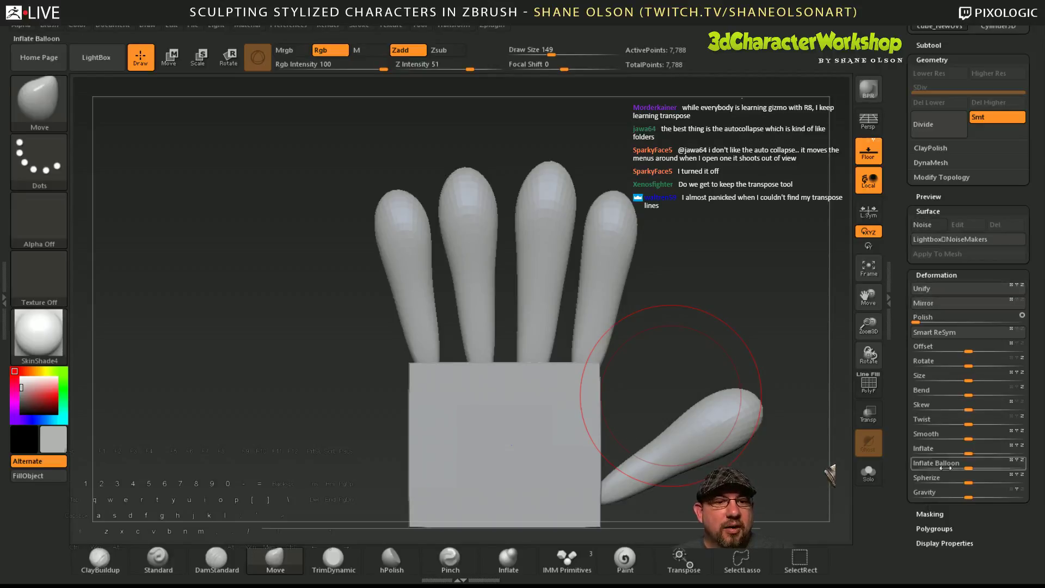
pyautogui.press('shift')
pyautogui.click(937, 513)
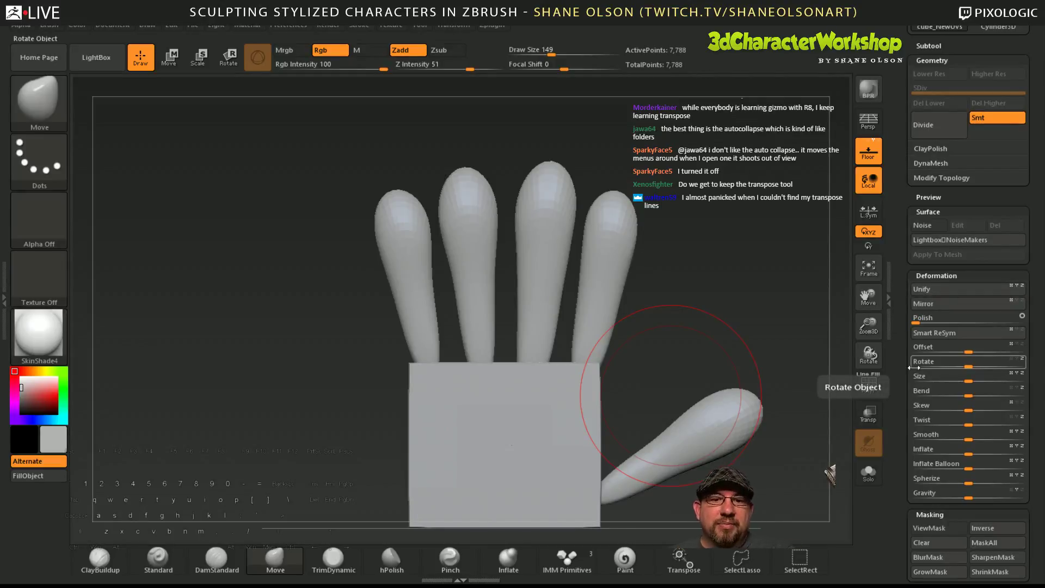
# - Isolate the thumb, thicken its lower part with the Inflate brush and clear the mask
pyautogui.keyDown('alt'); pyautogui.moveTo(665, 347); pyautogui.dragTo(667, 313); pyautogui.keyUp('alt')
pyautogui.press('w')
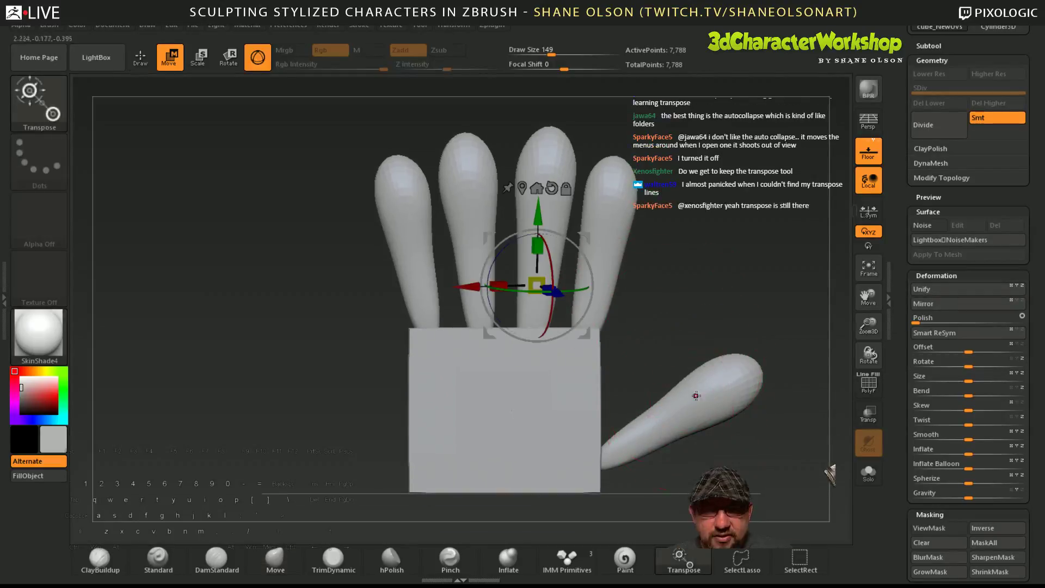
pyautogui.keyDown('ctrl'); pyautogui.click(696, 396); pyautogui.keyUp('ctrl')
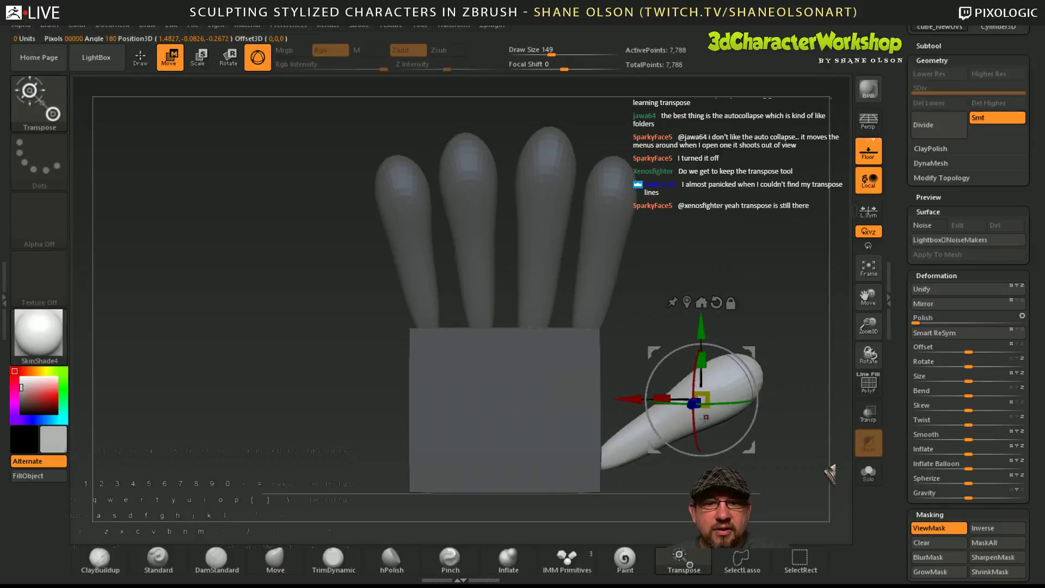
pyautogui.click(271, 560)
pyautogui.click(508, 559)
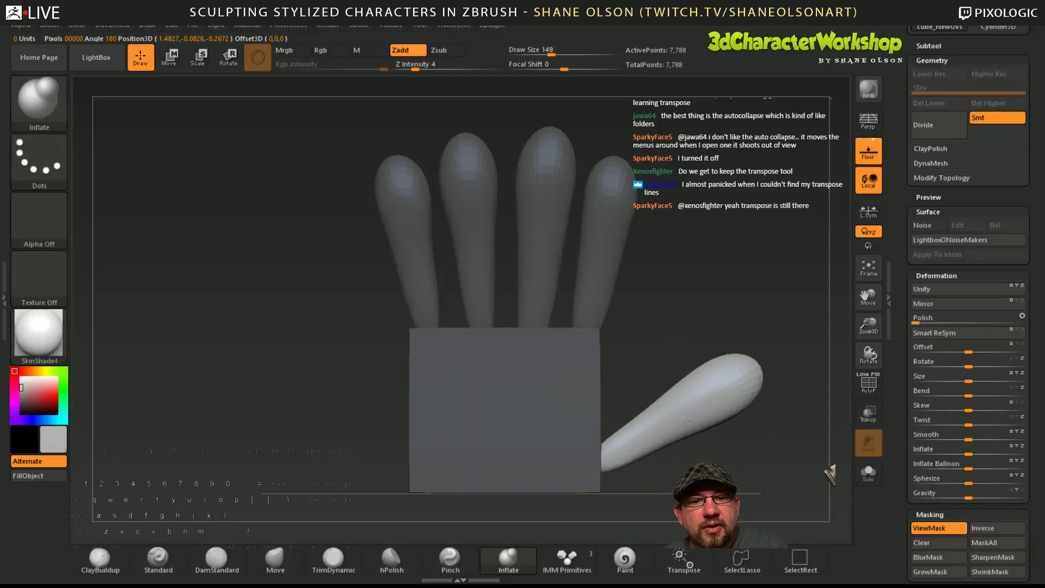
pyautogui.moveTo(733, 261)
pyautogui.mouseDown()
pyautogui.moveTo(681, 338)
pyautogui.moveTo(700, 310)
pyautogui.moveTo(730, 306)
pyautogui.moveTo(713, 302)
pyautogui.moveTo(735, 324)
pyautogui.mouseUp()
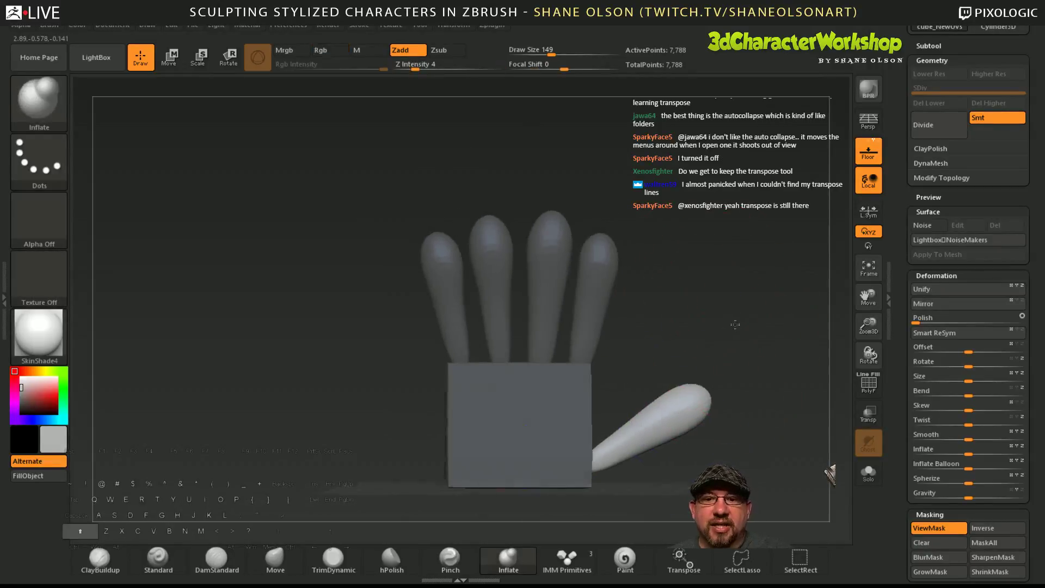
pyautogui.keyDown('ctrl'); pyautogui.moveTo(665, 283); pyautogui.dragTo(696, 351); pyautogui.keyUp('ctrl')
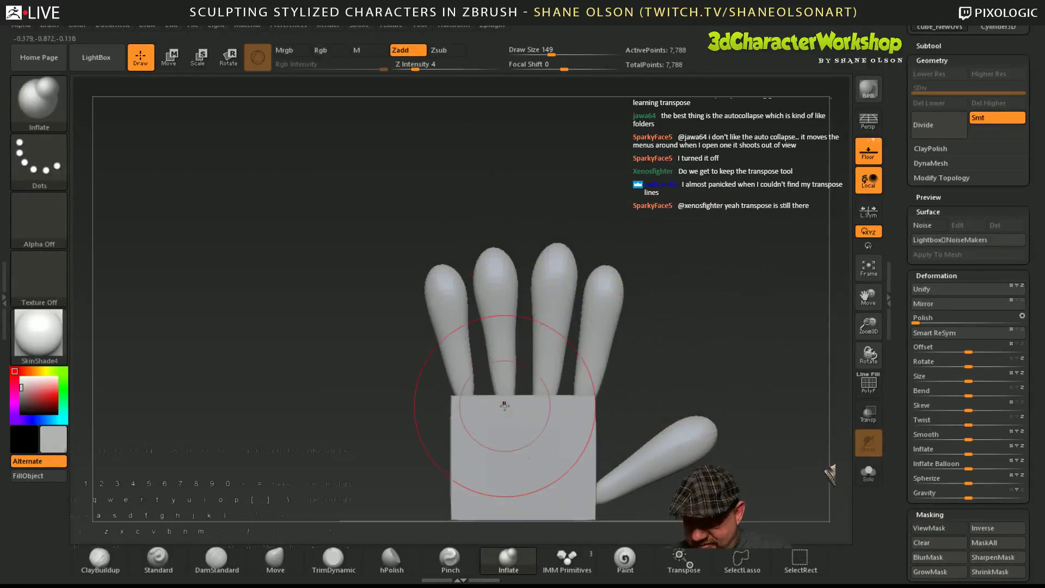
# - Isolate the little finger and thicken its lower part with the Inflate brush
pyautogui.press('w')
pyautogui.keyDown('ctrl'); pyautogui.click(452, 332); pyautogui.keyUp('ctrl')
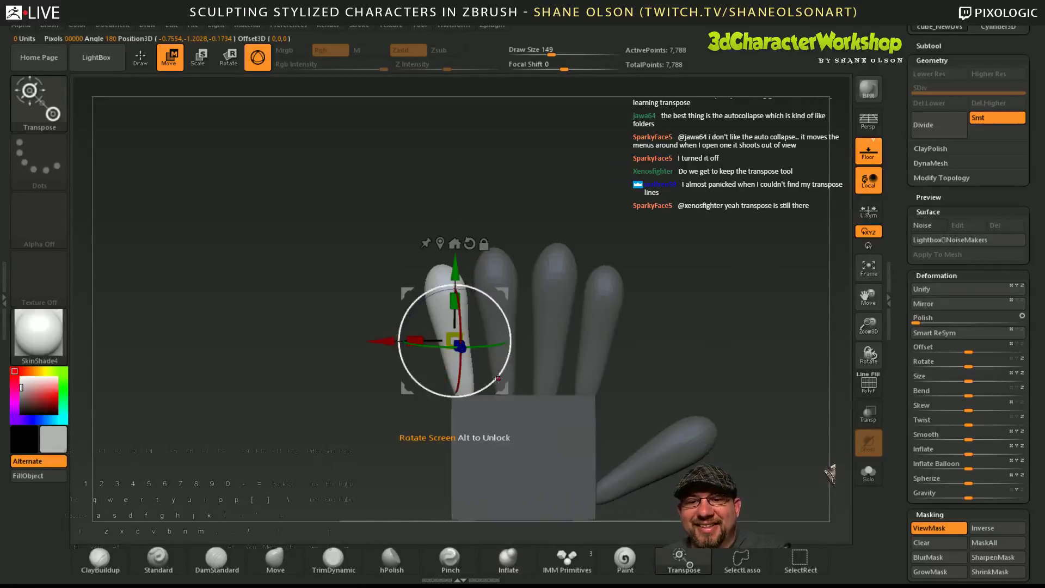
pyautogui.press('q')
pyautogui.moveTo(462, 380); pyautogui.dragTo(450, 335)
pyautogui.moveTo(736, 345); pyautogui.dragTo(656, 442)
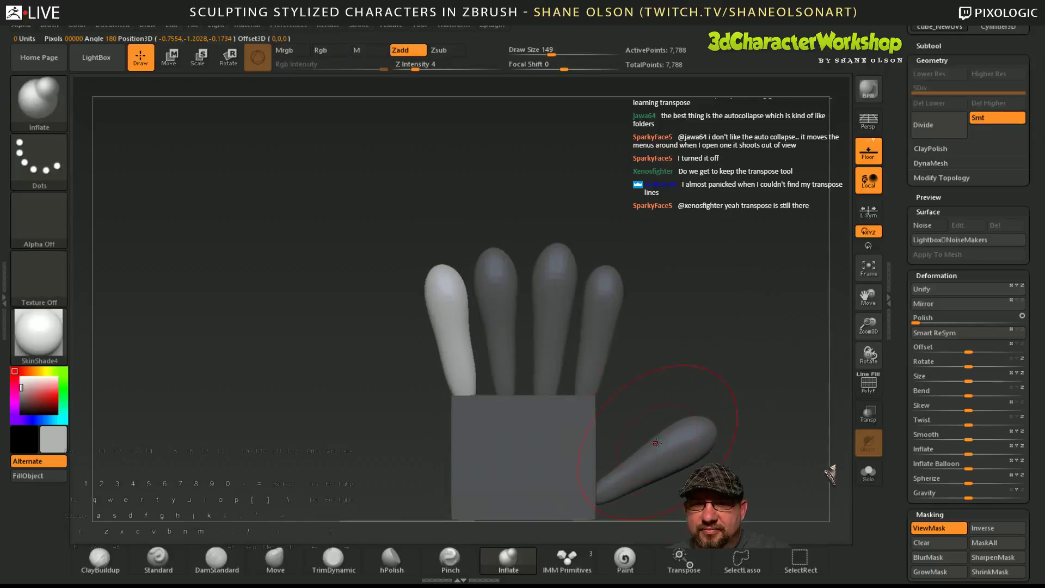
# - Widen the base of the isolated little finger with the Move brush
pyautogui.click(275, 560)
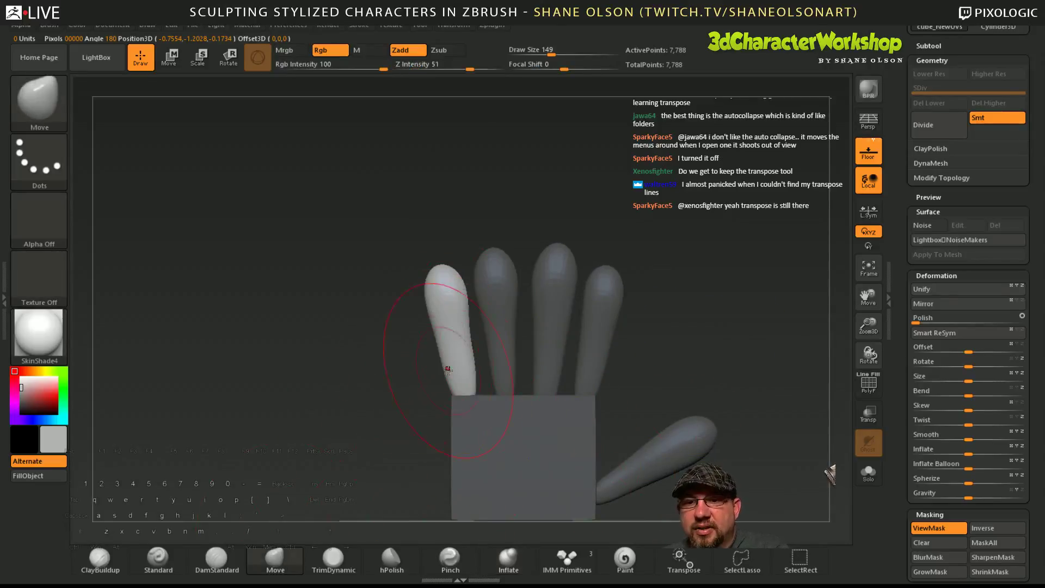
pyautogui.moveTo(464, 387); pyautogui.dragTo(450, 382)
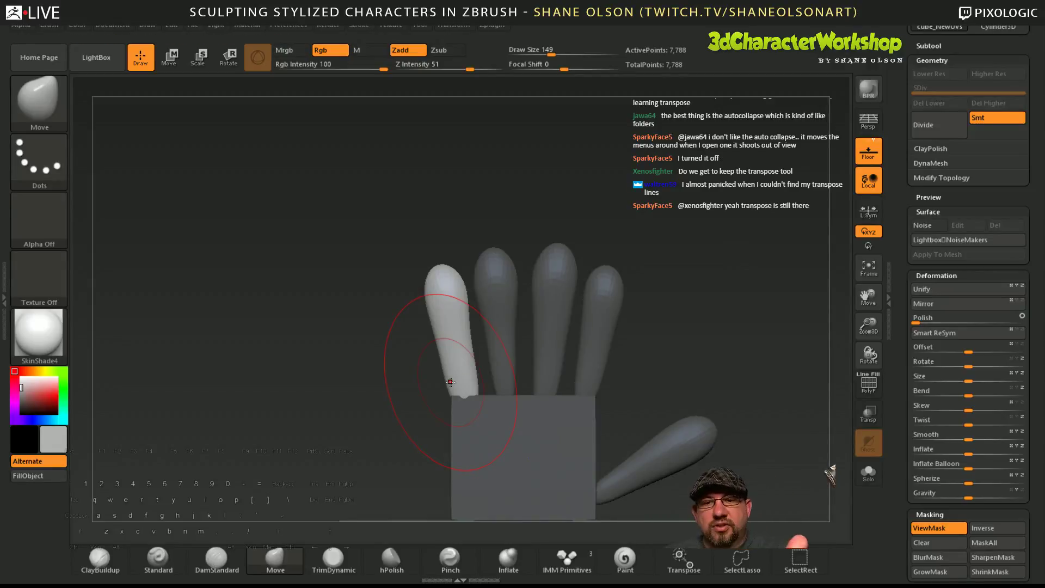
pyautogui.moveTo(680, 334)
pyautogui.mouseDown()
pyautogui.moveTo(695, 317)
pyautogui.moveTo(660, 335)
pyautogui.moveTo(631, 380)
pyautogui.moveTo(651, 374)
pyautogui.moveTo(629, 367)
pyautogui.moveTo(422, 384)
pyautogui.mouseUp()
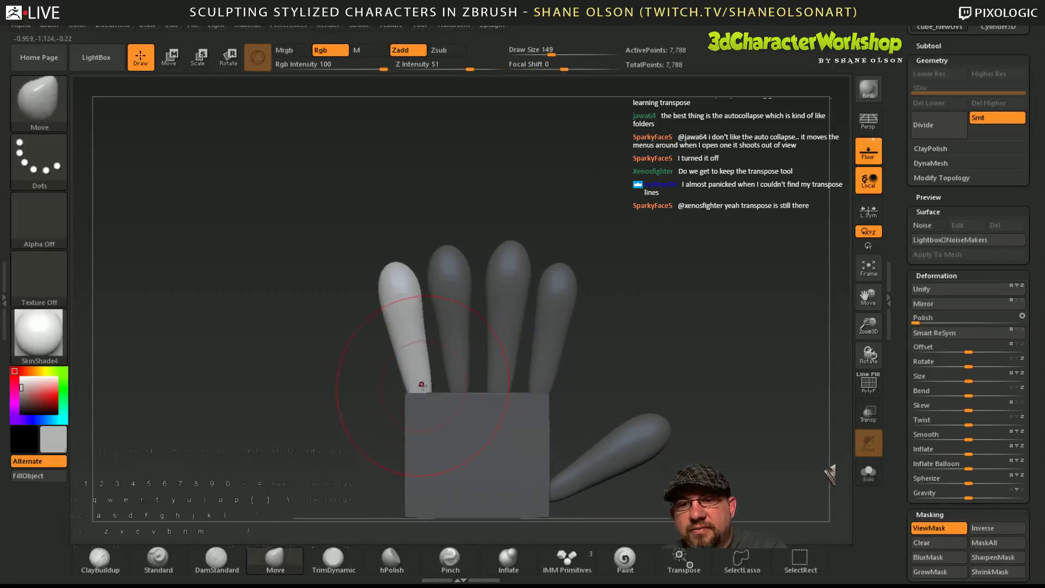
pyautogui.moveTo(702, 351); pyautogui.dragTo(681, 349)
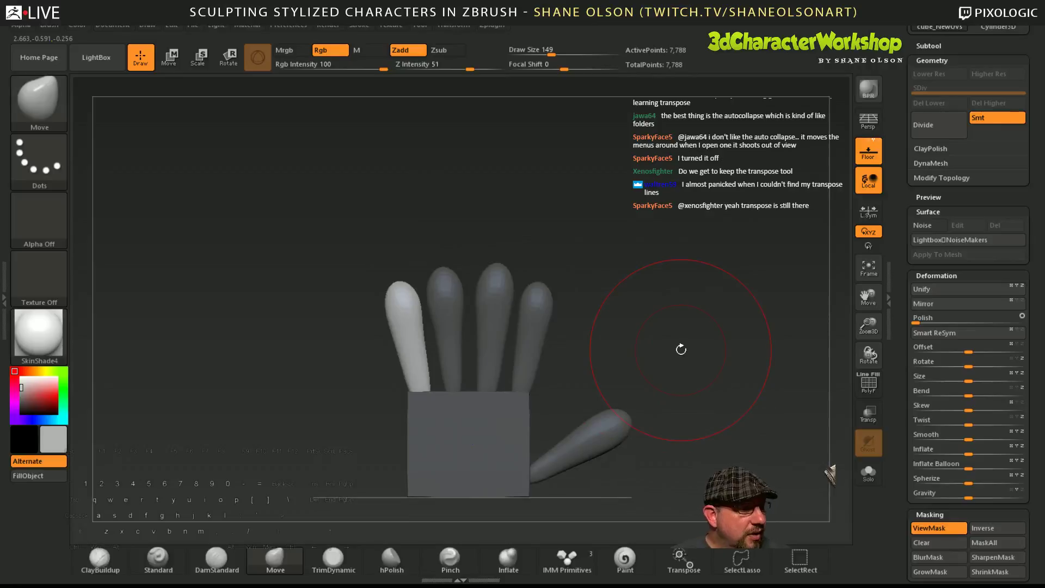
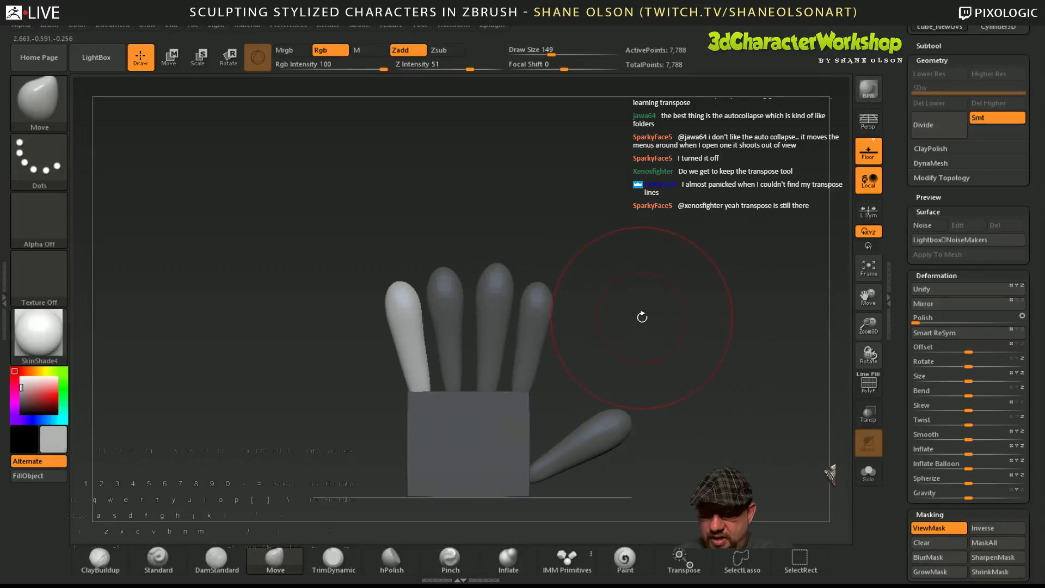
# - Switch back and forth between the Gizmo and the Transpose line on the isolated little finger
pyautogui.press('w')
pyautogui.press('y')
pyautogui.press('y')
pyautogui.press('y')
pyautogui.press('y')
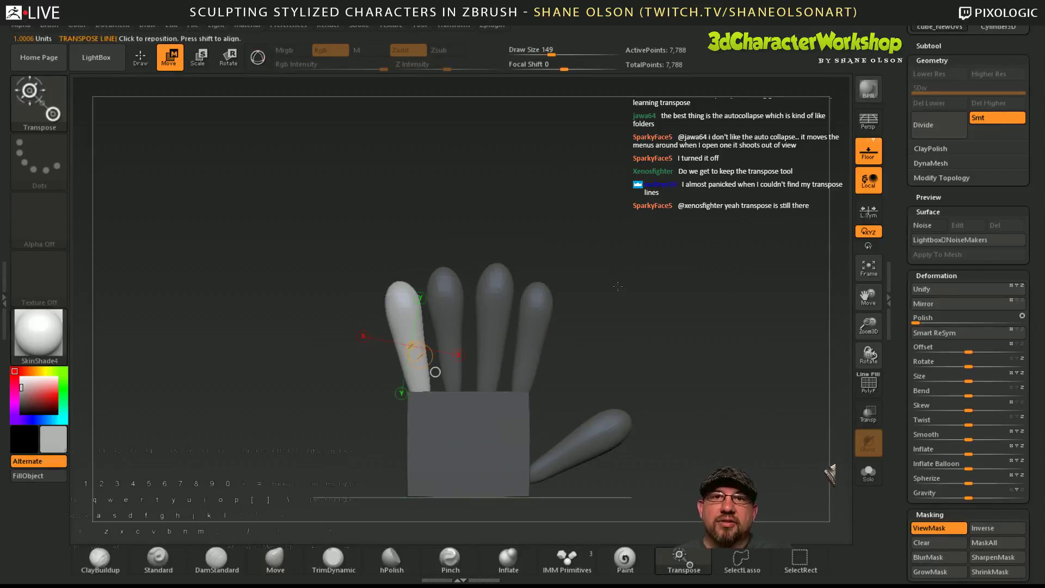
pyautogui.press('y')
pyautogui.press('y')
pyautogui.press('y')
pyautogui.press('y')
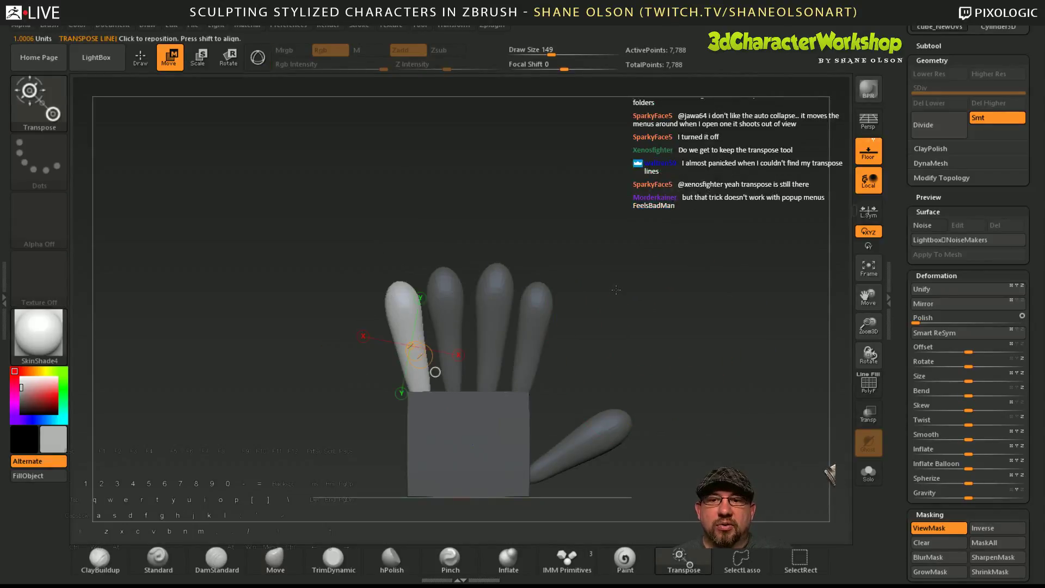
# - Switch to the Transpose line and draw it along the little finger from its base to beyond its tip
pyautogui.keyDown('alt'); pyautogui.moveTo(661, 374); pyautogui.dragTo(657, 352); pyautogui.keyUp('alt')
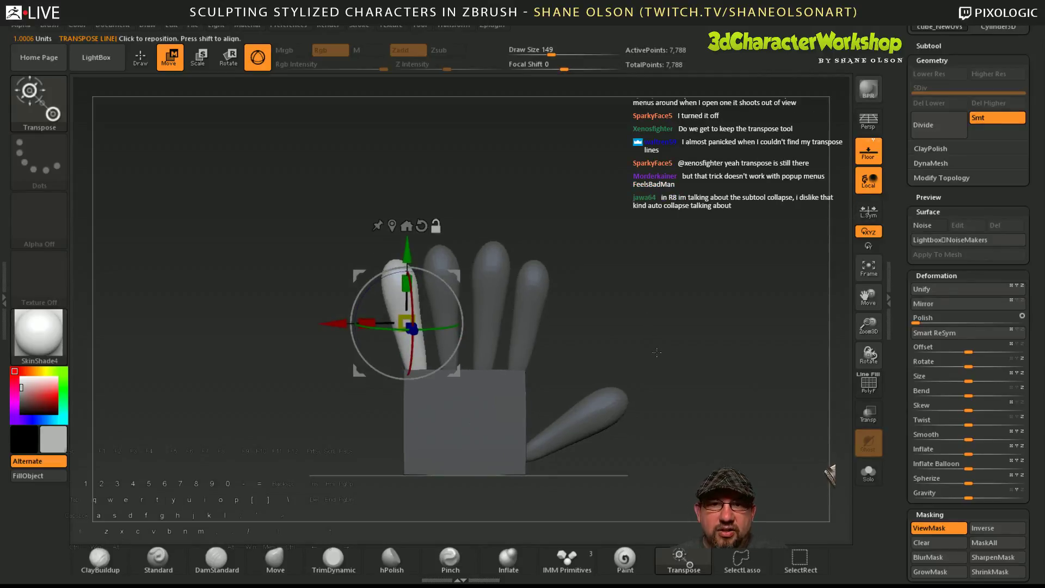
pyautogui.press('y')
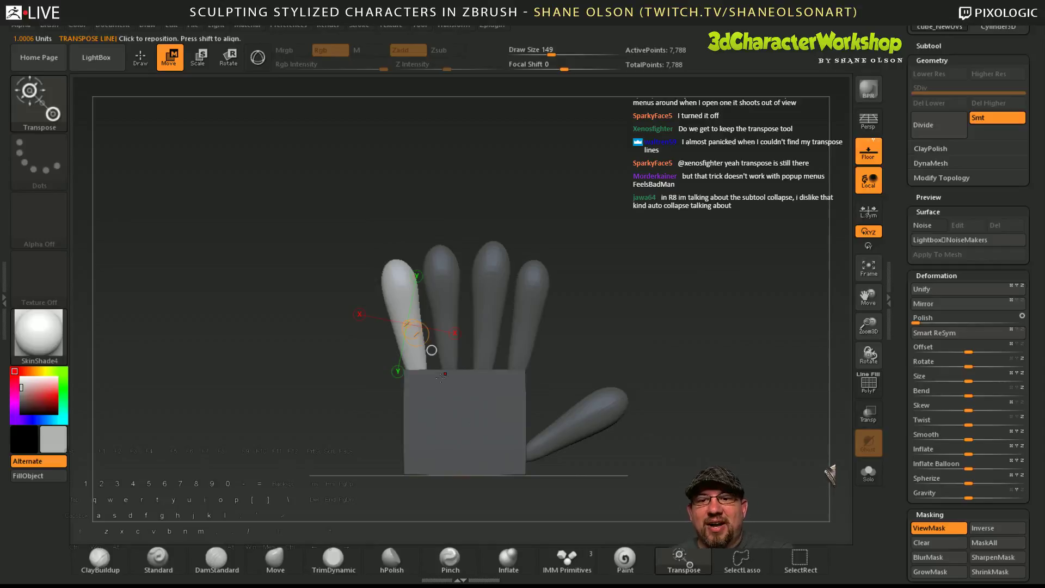
pyautogui.moveTo(420, 374); pyautogui.dragTo(366, 186)
pyautogui.moveTo(665, 400)
pyautogui.keyDown('alt'); pyautogui.mouseDown()
pyautogui.moveTo(666, 376)
pyautogui.moveTo(677, 406)
pyautogui.moveTo(702, 396)
pyautogui.moveTo(688, 388)
pyautogui.mouseUp(); pyautogui.keyUp('alt')
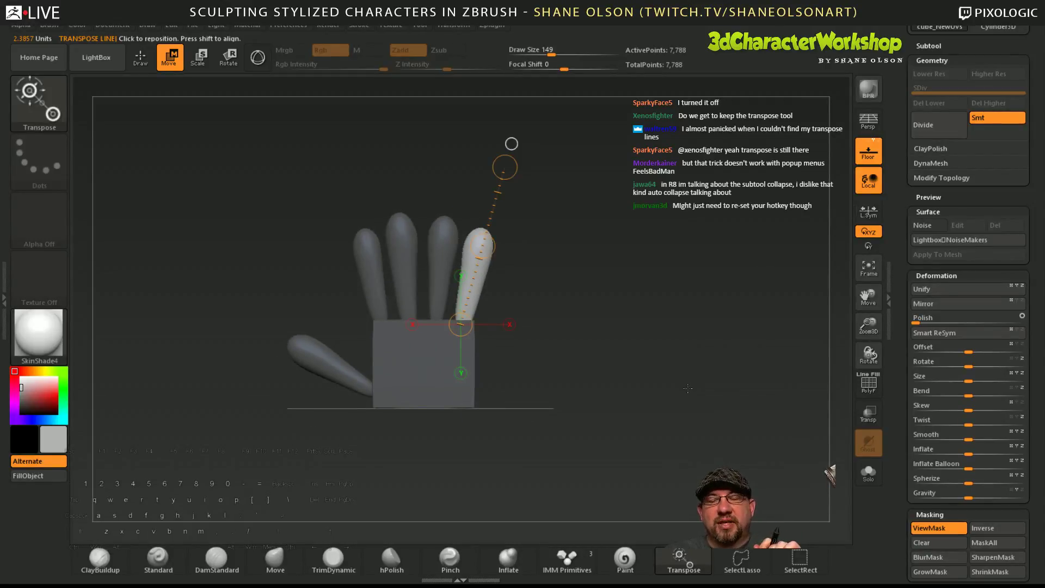
# - Clear the mask around the little finger and return to draw mode with the Move brush
pyautogui.keyDown('alt'); pyautogui.moveTo(593, 366); pyautogui.dragTo(647, 357); pyautogui.keyUp('alt')
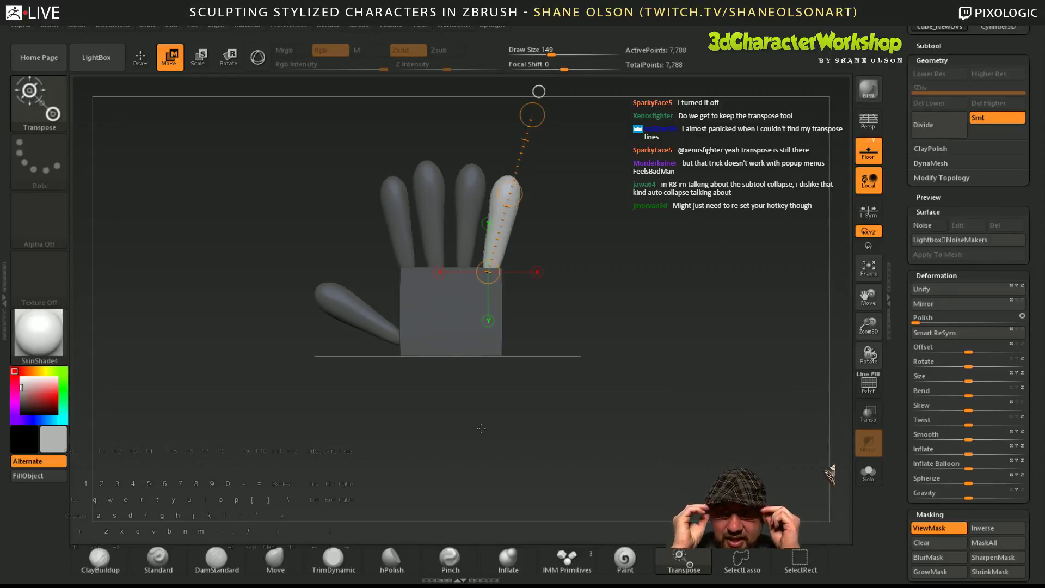
pyautogui.keyDown('alt'); pyautogui.moveTo(481, 428); pyautogui.dragTo(508, 489); pyautogui.keyUp('alt')
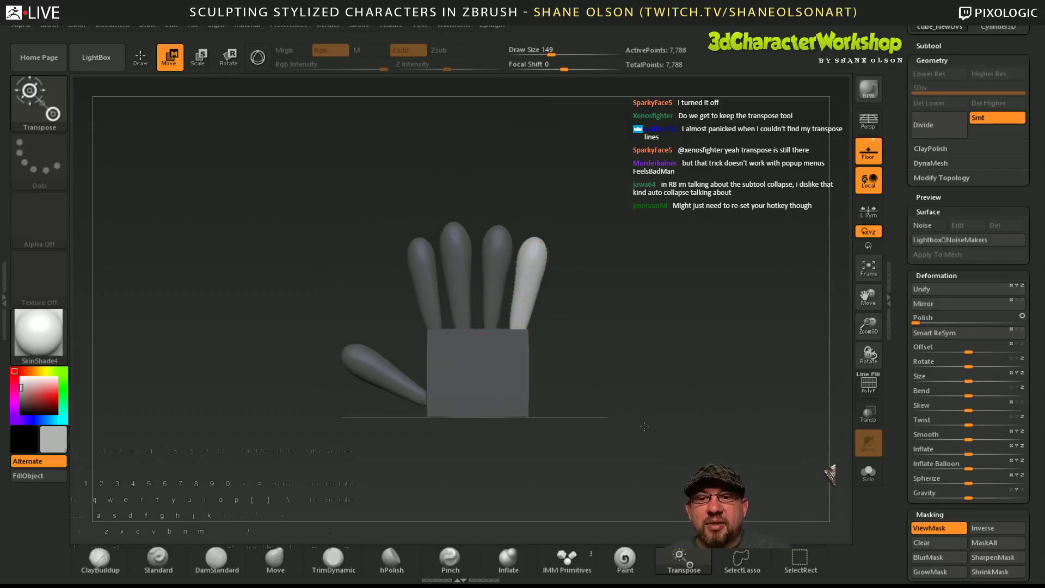
pyautogui.press('ctrl')
pyautogui.press('ctrl')
pyautogui.keyDown('alt'); pyautogui.moveTo(612, 338); pyautogui.dragTo(552, 306); pyautogui.keyUp('alt')
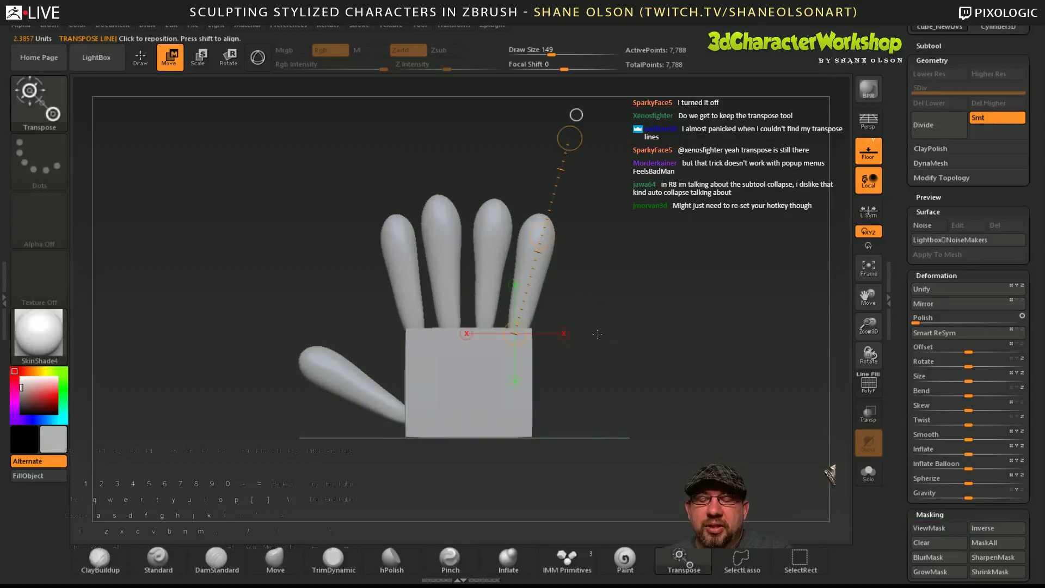
pyautogui.press('q')
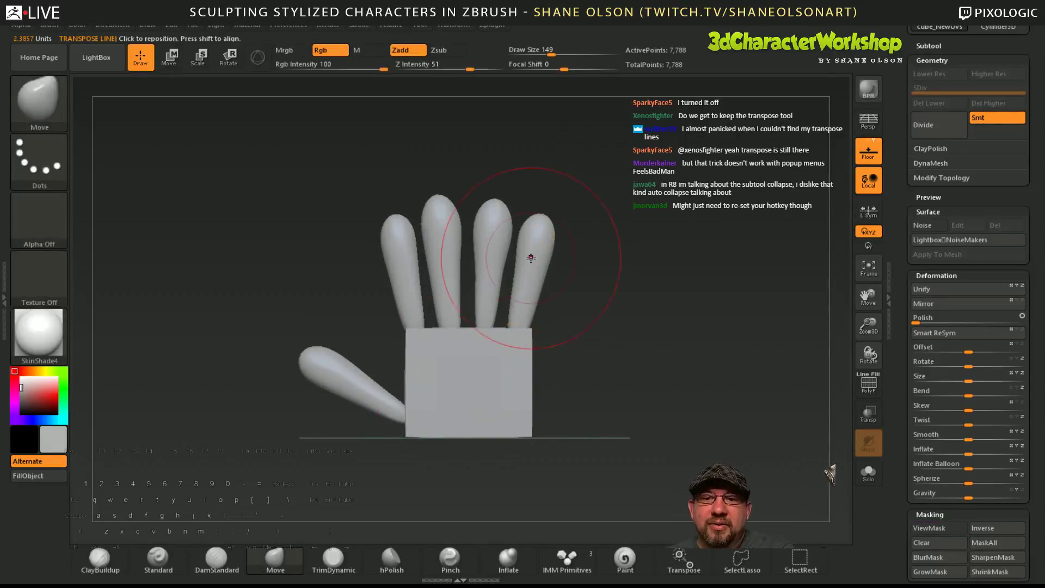
pyautogui.keyDown('alt'); pyautogui.moveTo(585, 343); pyautogui.dragTo(591, 315); pyautogui.keyUp('alt')
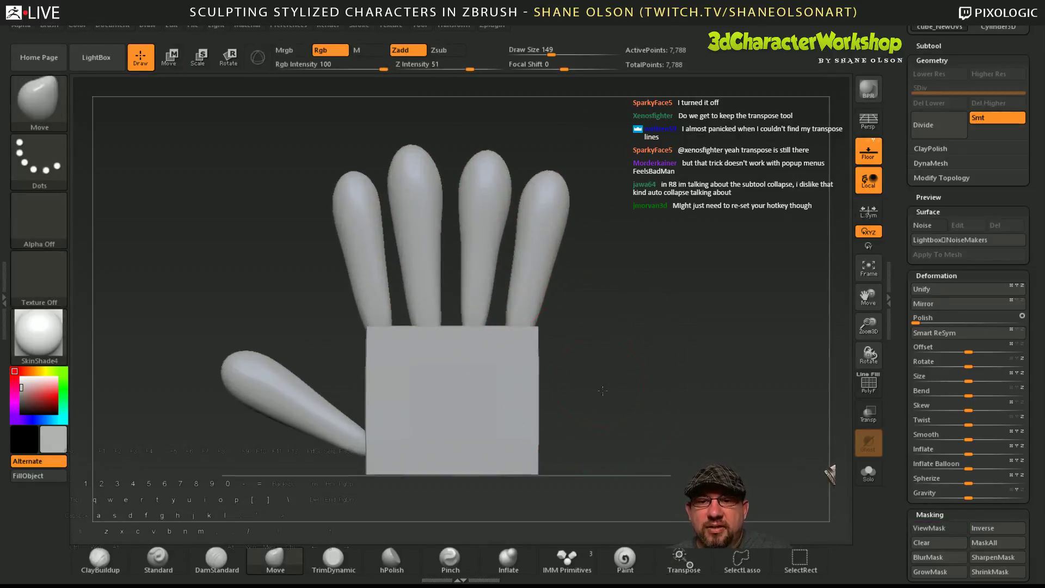
pyautogui.keyDown('alt'); pyautogui.moveTo(617, 349); pyautogui.dragTo(619, 368); pyautogui.keyUp('alt')
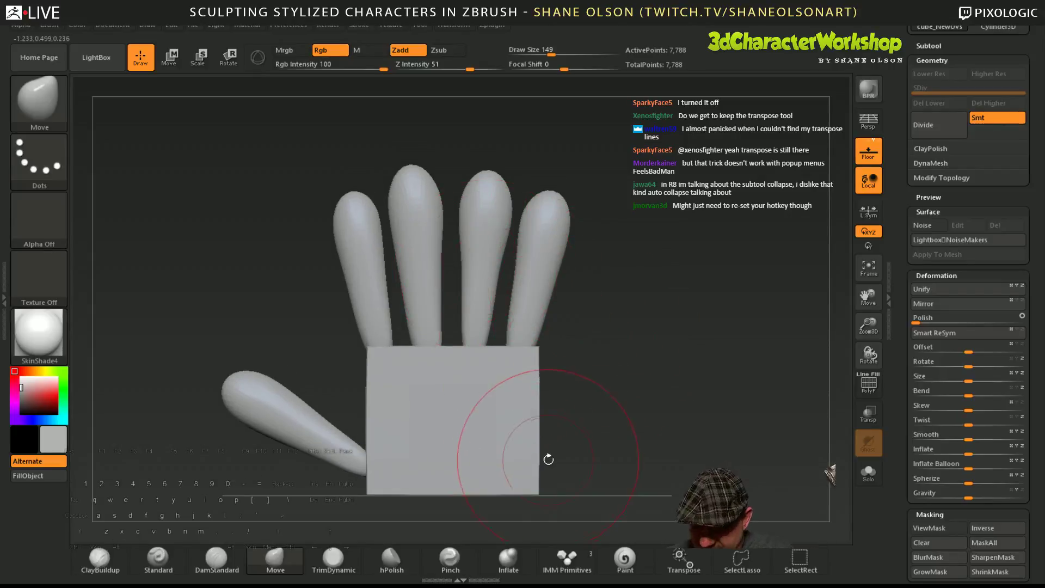
# - Isolate the ring finger, thicken its lower part with the Inflate brush, and clear the mask from the hand
pyautogui.press('w')
pyautogui.keyDown('ctrl'); pyautogui.click(479, 257); pyautogui.keyUp('ctrl')
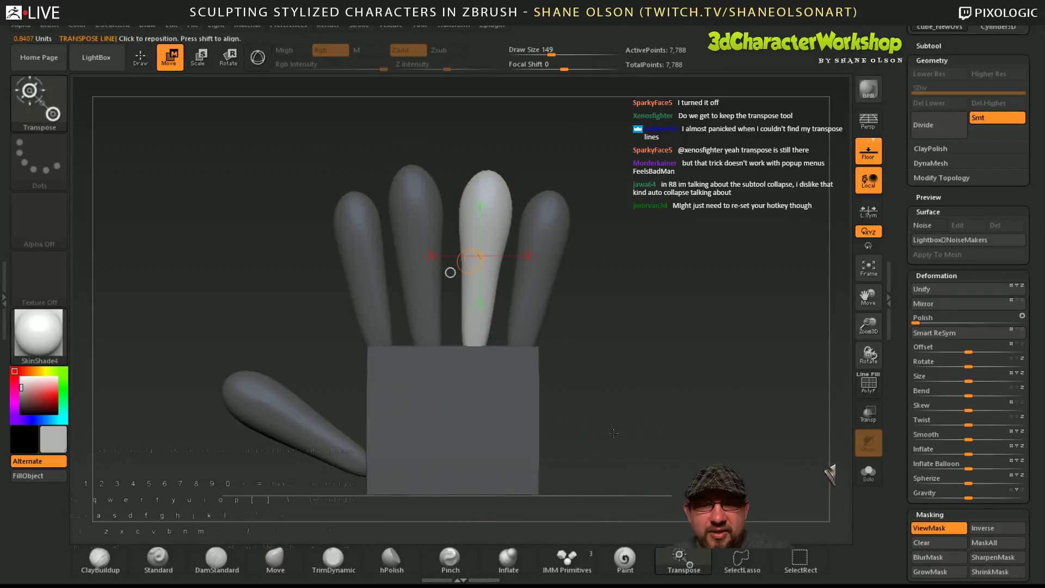
pyautogui.press('q')
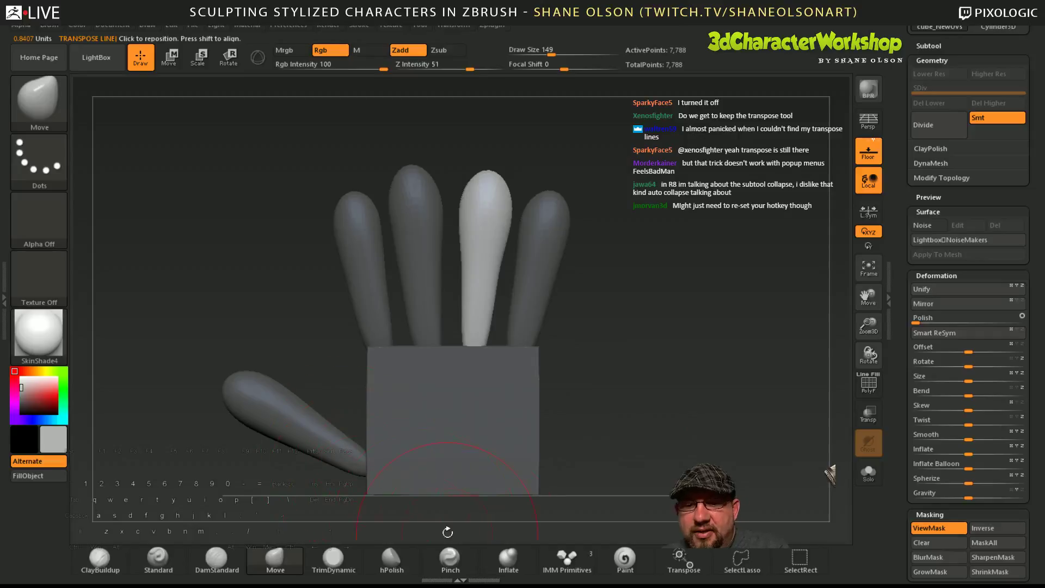
pyautogui.click(508, 557)
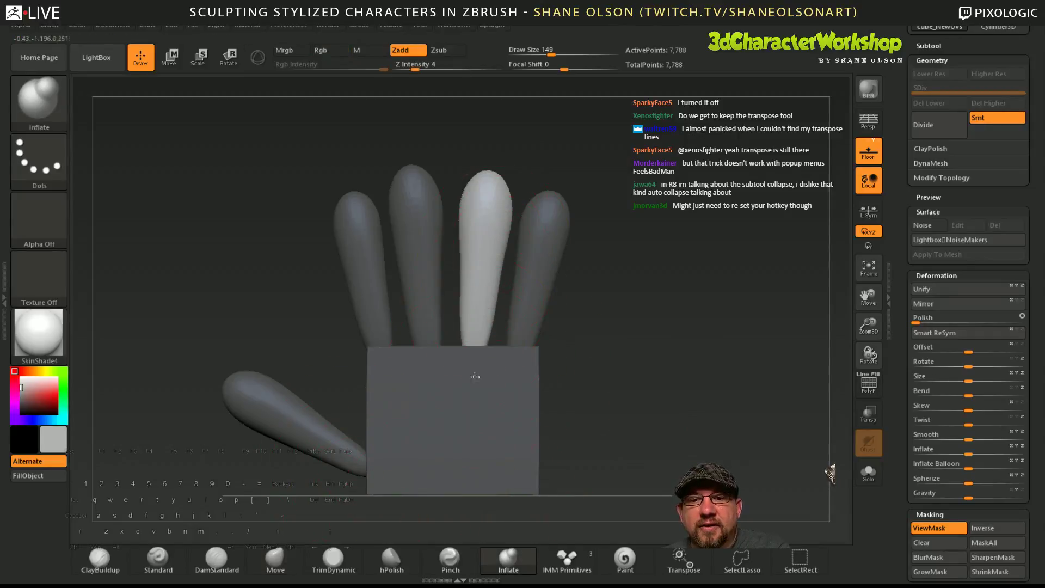
pyautogui.moveTo(667, 399)
pyautogui.mouseDown()
pyautogui.moveTo(723, 397)
pyautogui.moveTo(688, 413)
pyautogui.moveTo(726, 401)
pyautogui.moveTo(678, 415)
pyautogui.moveTo(702, 405)
pyautogui.mouseUp()
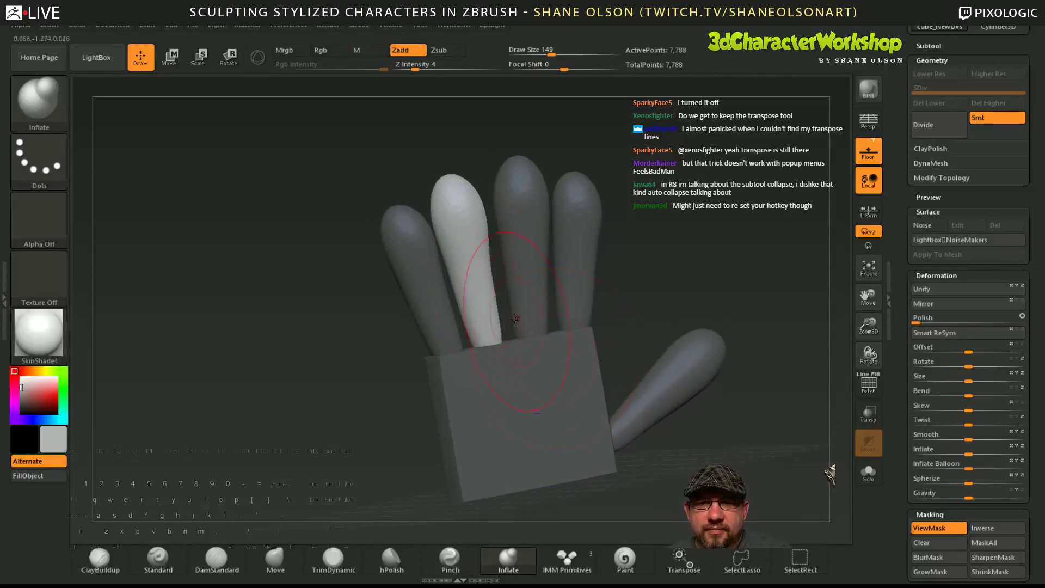
pyautogui.moveTo(666, 265); pyautogui.dragTo(680, 242)
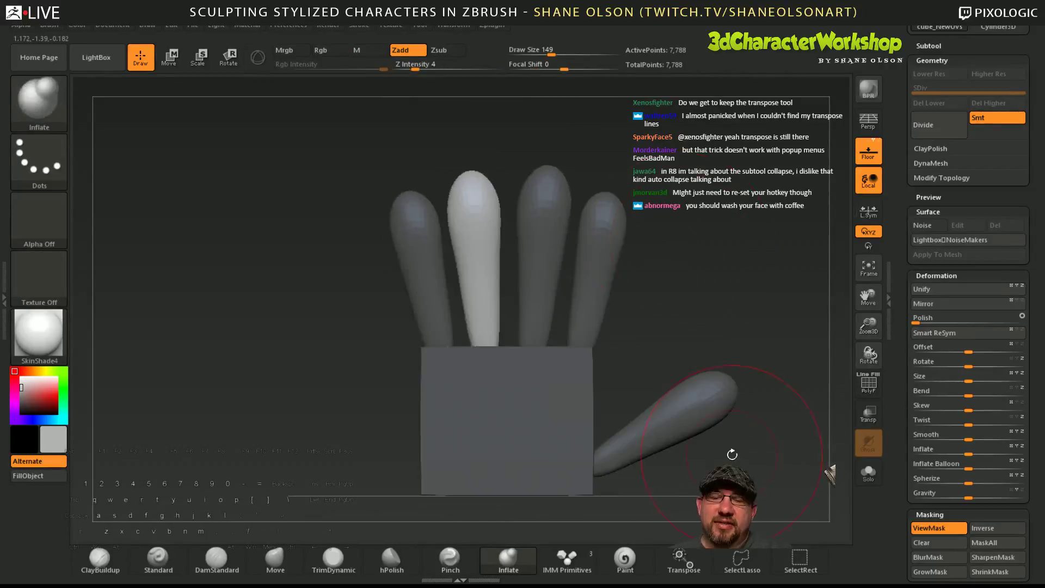
pyautogui.keyDown('alt'); pyautogui.moveTo(731, 361); pyautogui.dragTo(681, 298); pyautogui.keyUp('alt')
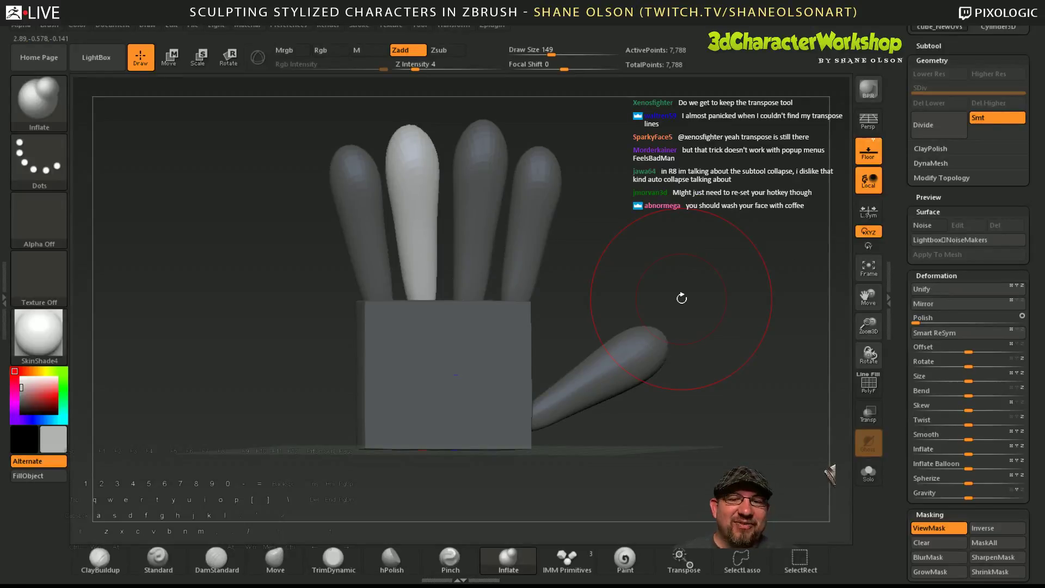
pyautogui.moveTo(733, 329); pyautogui.dragTo(738, 321)
pyautogui.keyDown('ctrl'); pyautogui.moveTo(713, 283); pyautogui.dragTo(721, 313); pyautogui.keyUp('ctrl')
pyautogui.moveTo(716, 390)
pyautogui.mouseDown()
pyautogui.moveTo(730, 397)
pyautogui.moveTo(716, 394)
pyautogui.mouseUp()
pyautogui.moveTo(684, 344)
pyautogui.mouseDown()
pyautogui.moveTo(614, 476)
pyautogui.moveTo(612, 381)
pyautogui.moveTo(629, 306)
pyautogui.moveTo(700, 295)
pyautogui.moveTo(703, 305)
pyautogui.mouseUp()
pyautogui.keyDown('alt'); pyautogui.moveTo(717, 397); pyautogui.dragTo(705, 448); pyautogui.keyUp('alt')
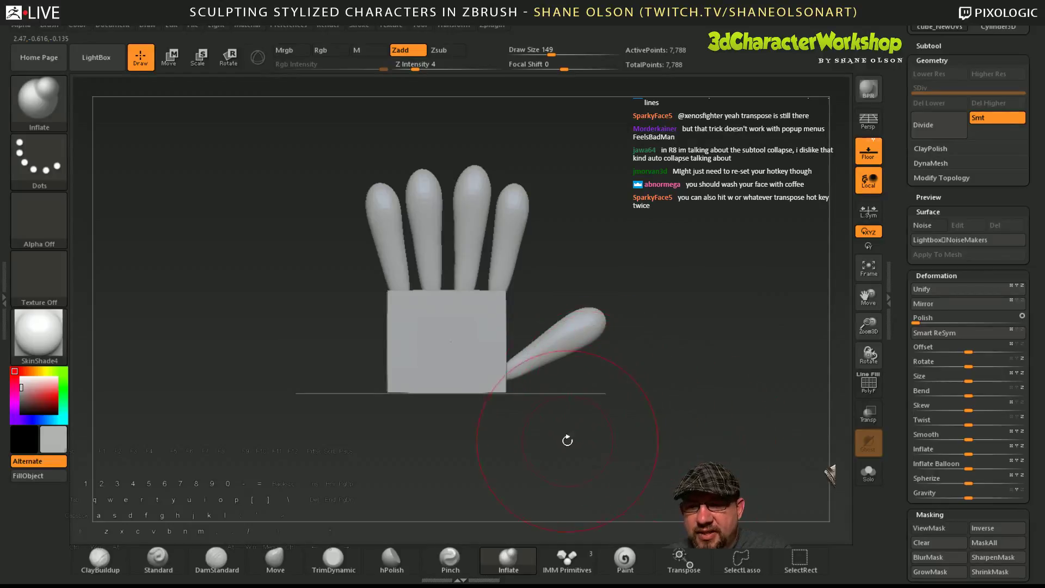
# - Bend the thumb into a gentle outward curve with the Move brush
pyautogui.click(275, 558)
pyautogui.moveTo(581, 396)
pyautogui.keyDown('alt'); pyautogui.mouseDown()
pyautogui.moveTo(583, 373)
pyautogui.moveTo(571, 363)
pyautogui.mouseUp(); pyautogui.keyUp('alt')
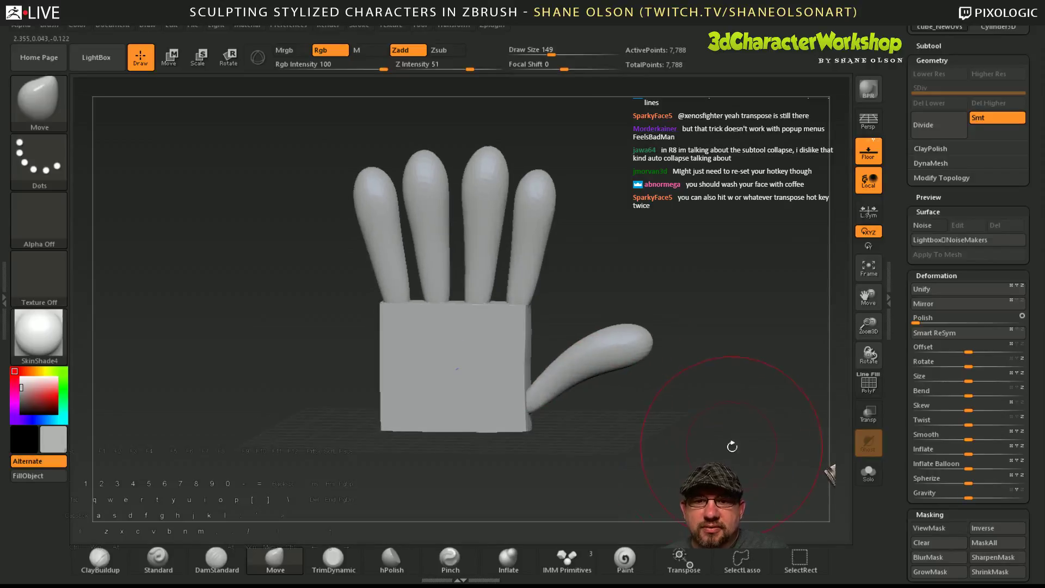
pyautogui.keyDown('alt'); pyautogui.moveTo(715, 449); pyautogui.dragTo(664, 436); pyautogui.keyUp('alt')
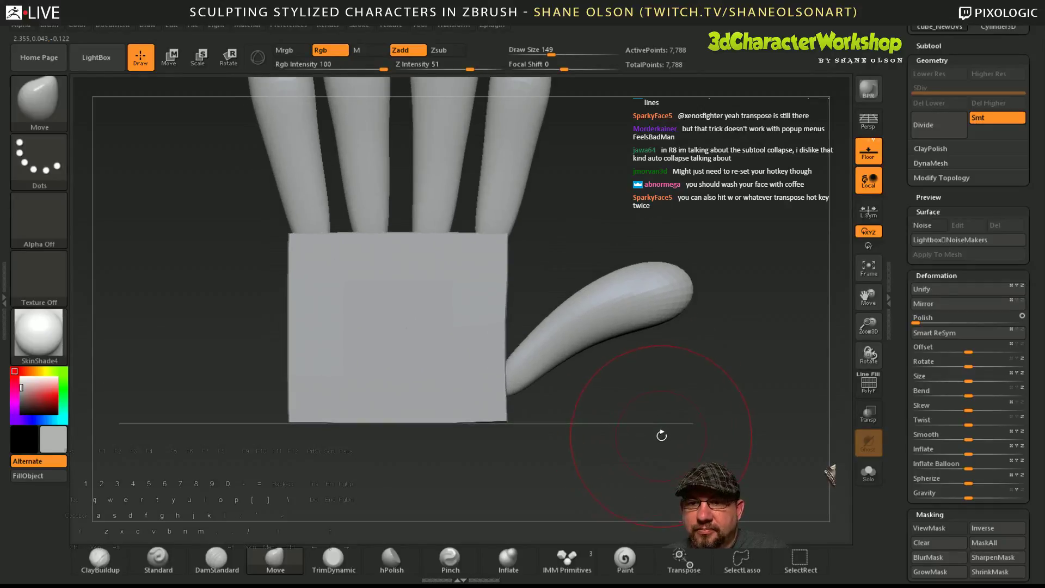
pyautogui.keyDown('alt'); pyautogui.moveTo(567, 452); pyautogui.dragTo(574, 446); pyautogui.keyUp('alt')
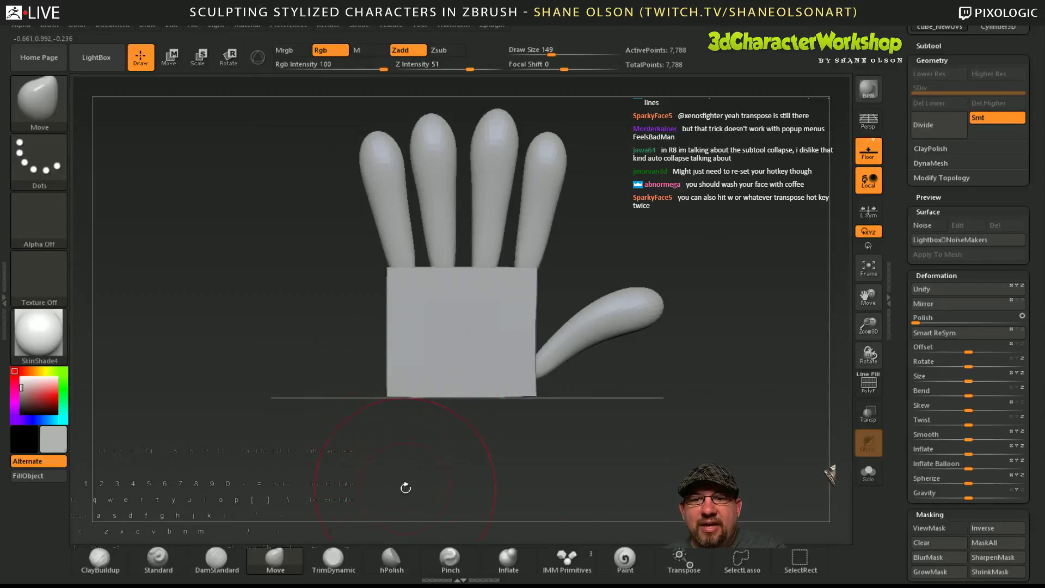
pyautogui.keyDown('alt'); pyautogui.moveTo(594, 451); pyautogui.dragTo(662, 426); pyautogui.keyUp('alt')
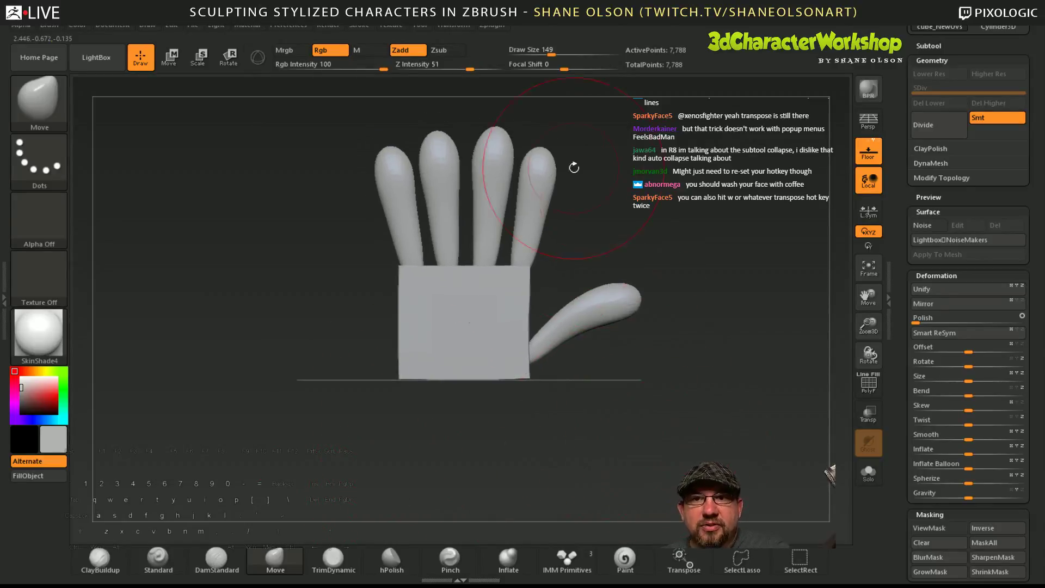
# - Look at the handstutorial reference image among the loaded textures
pyautogui.click(394, 26)
pyautogui.moveTo(429, 189)
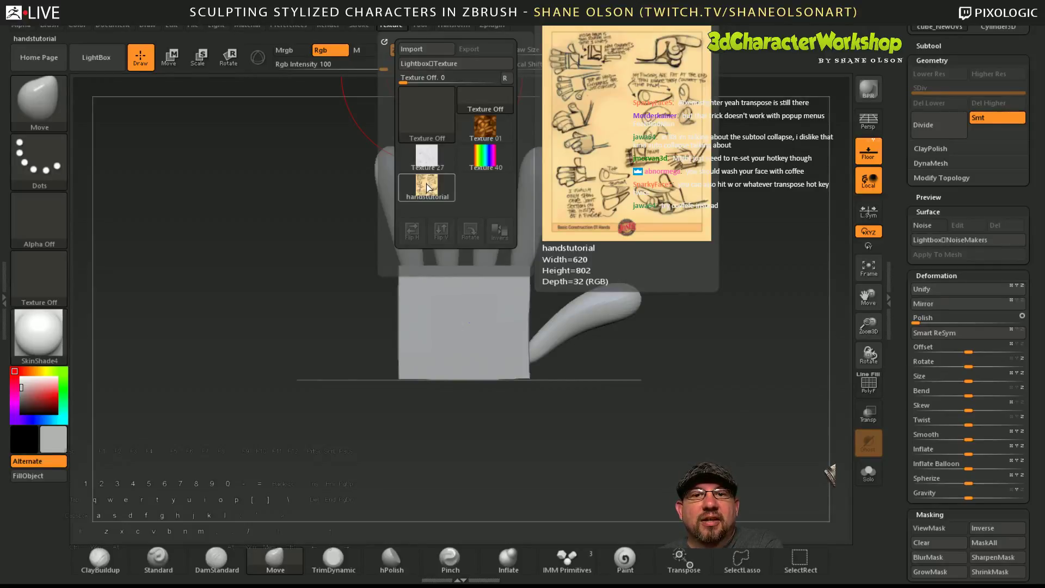
pyautogui.moveTo(648, 421)
pyautogui.mouseDown()
pyautogui.moveTo(680, 392)
pyautogui.moveTo(740, 392)
pyautogui.moveTo(675, 381)
pyautogui.mouseUp()
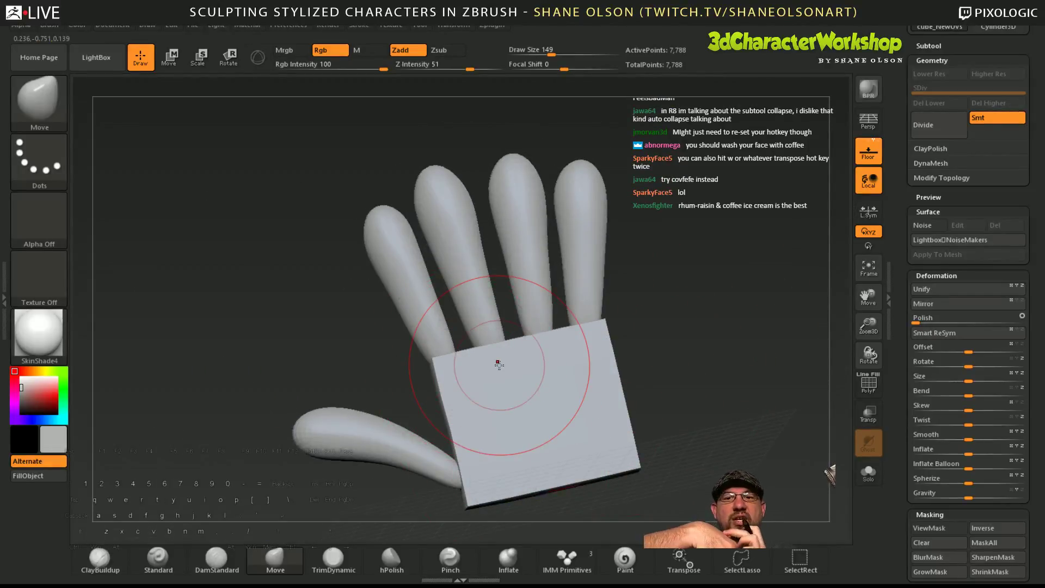
# - Set the Draw Size to 104 and mask only the palm block, leaving the fingers and thumb editable
pyautogui.moveTo(679, 346)
pyautogui.mouseDown()
pyautogui.moveTo(702, 347)
pyautogui.moveTo(612, 350)
pyautogui.moveTo(654, 388)
pyautogui.moveTo(661, 327)
pyautogui.moveTo(688, 311)
pyautogui.moveTo(611, 311)
pyautogui.moveTo(602, 384)
pyautogui.mouseUp()
pyautogui.press('s')
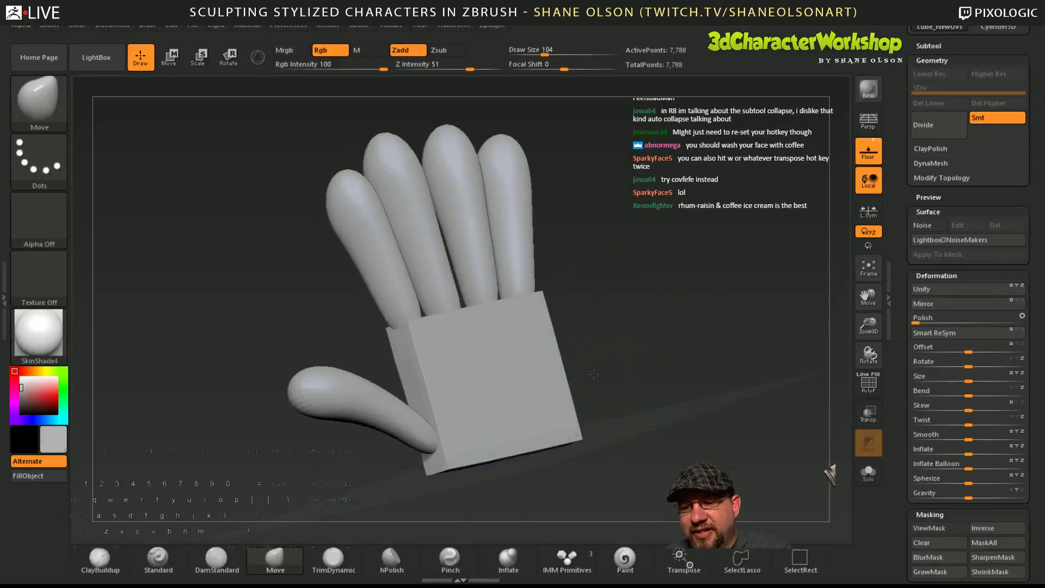
pyautogui.press('w')
pyautogui.keyDown('ctrl'); pyautogui.click(517, 377); pyautogui.keyUp('ctrl')
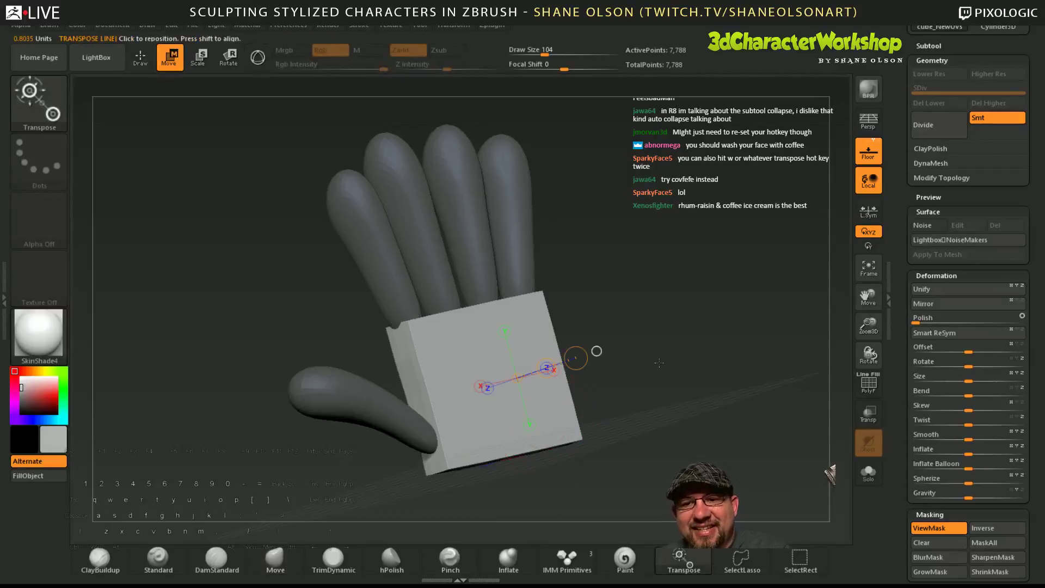
pyautogui.keyDown('ctrl'); pyautogui.click(662, 344); pyautogui.keyUp('ctrl')
pyautogui.press('q')
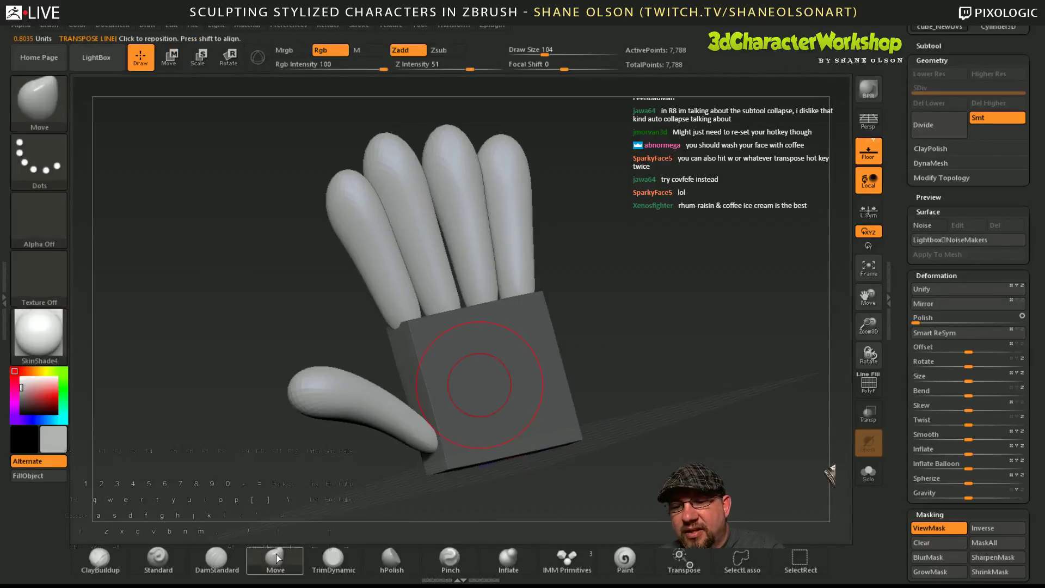
# - Inflate the bases of the four fingers so they bulge over the masked palm's upper edge, using a Draw Size of 74
pyautogui.click(508, 558)
pyautogui.moveTo(626, 362); pyautogui.dragTo(577, 348)
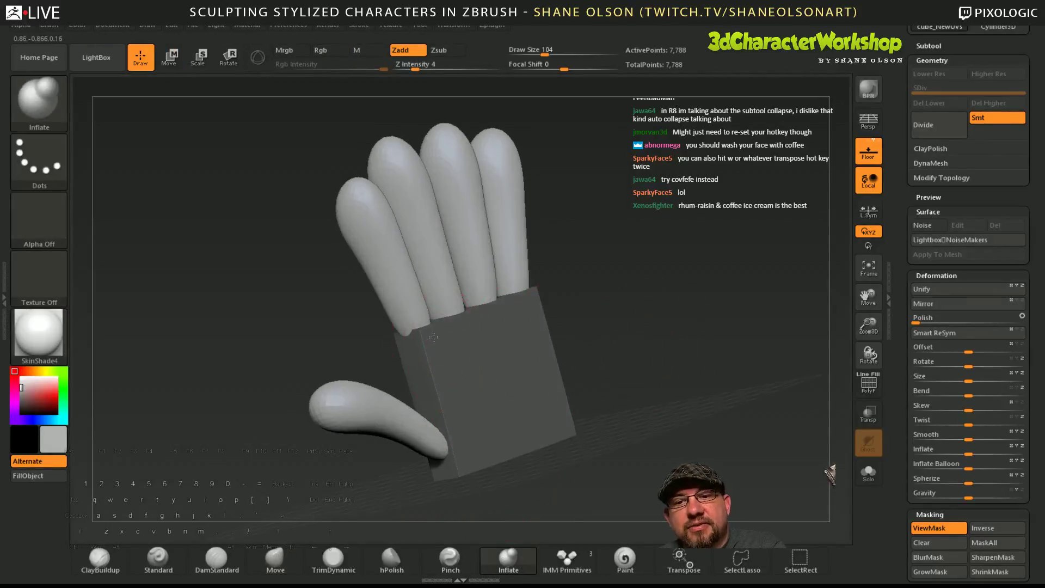
pyautogui.moveTo(459, 329); pyautogui.dragTo(455, 308)
pyautogui.moveTo(626, 333); pyautogui.dragTo(583, 343)
pyautogui.press('s')
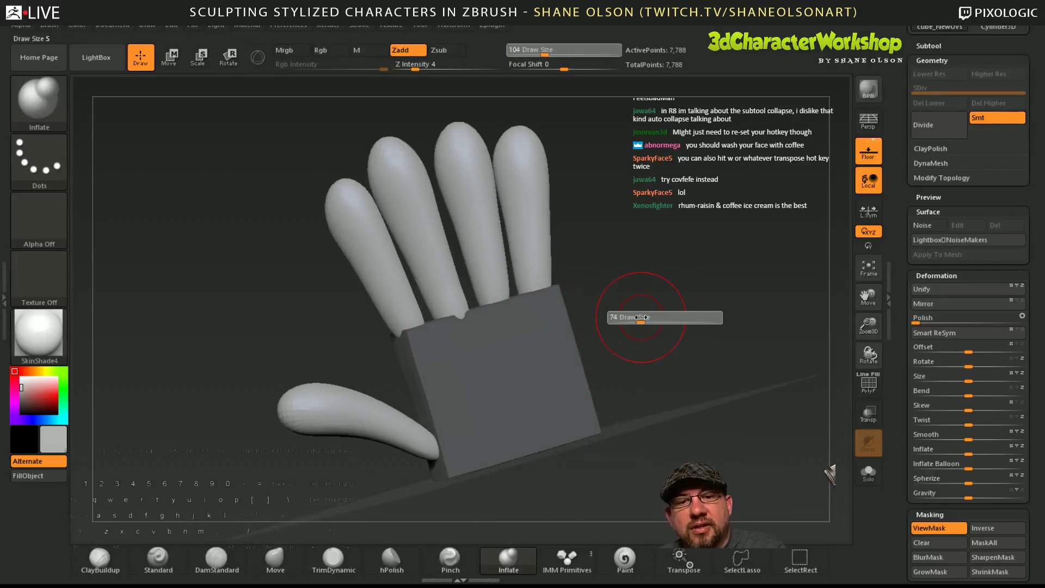
pyautogui.moveTo(643, 317); pyautogui.dragTo(638, 318)
pyautogui.moveTo(656, 321); pyautogui.dragTo(629, 318)
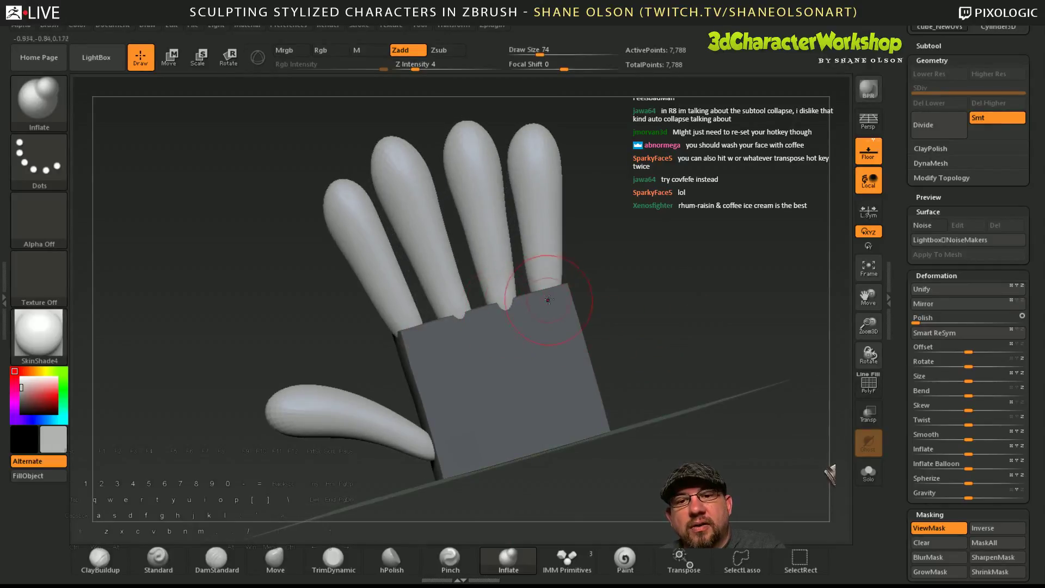
pyautogui.moveTo(554, 299); pyautogui.dragTo(550, 297)
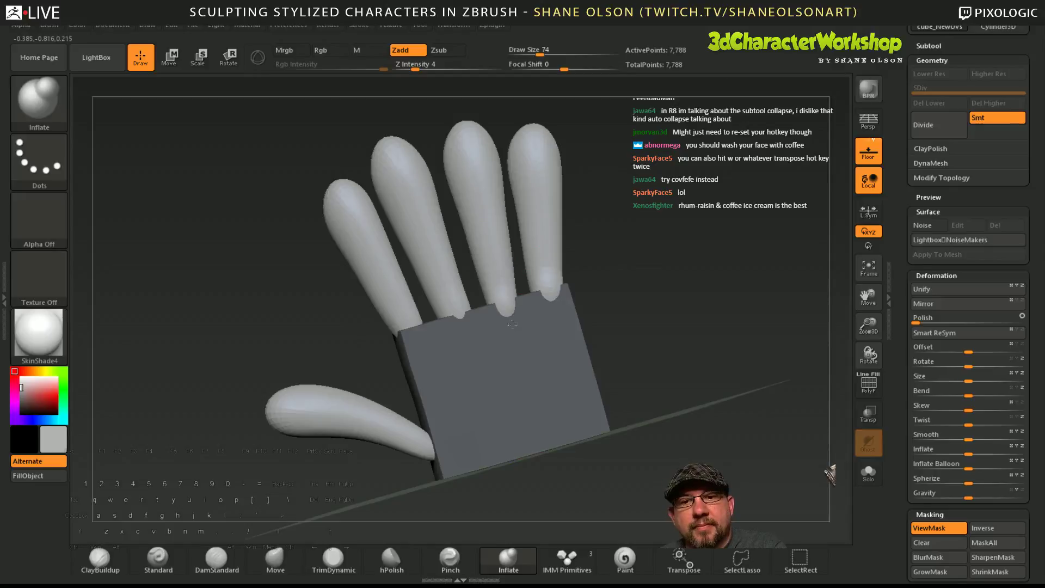
pyautogui.moveTo(612, 287); pyautogui.dragTo(583, 296)
pyautogui.moveTo(460, 322); pyautogui.dragTo(422, 339)
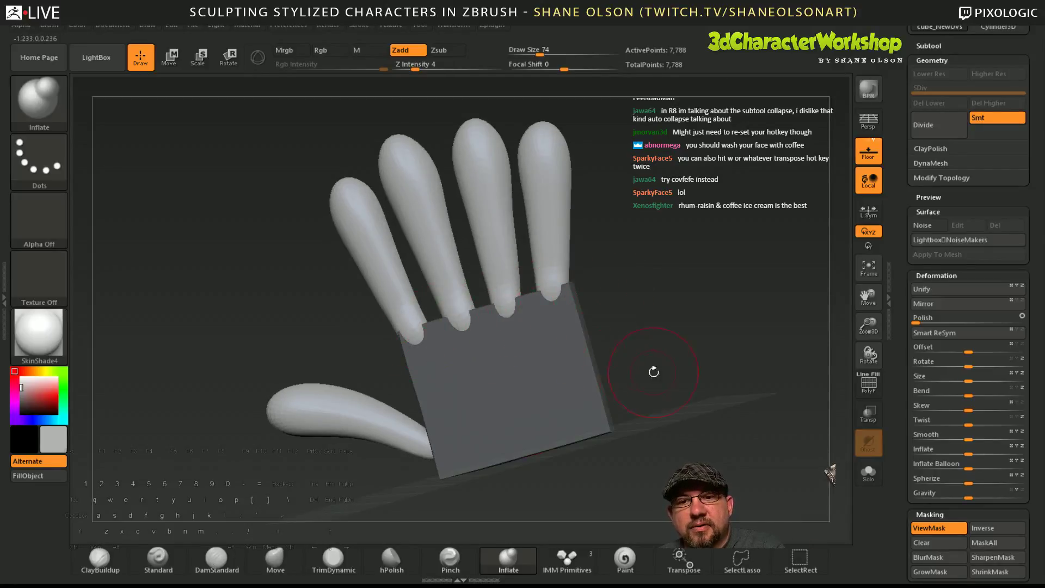
# - Build up the four finger bases further with the Inflate brush to round the knuckle ends over the palm
pyautogui.moveTo(653, 368)
pyautogui.mouseDown()
pyautogui.moveTo(680, 377)
pyautogui.moveTo(667, 370)
pyautogui.mouseUp()
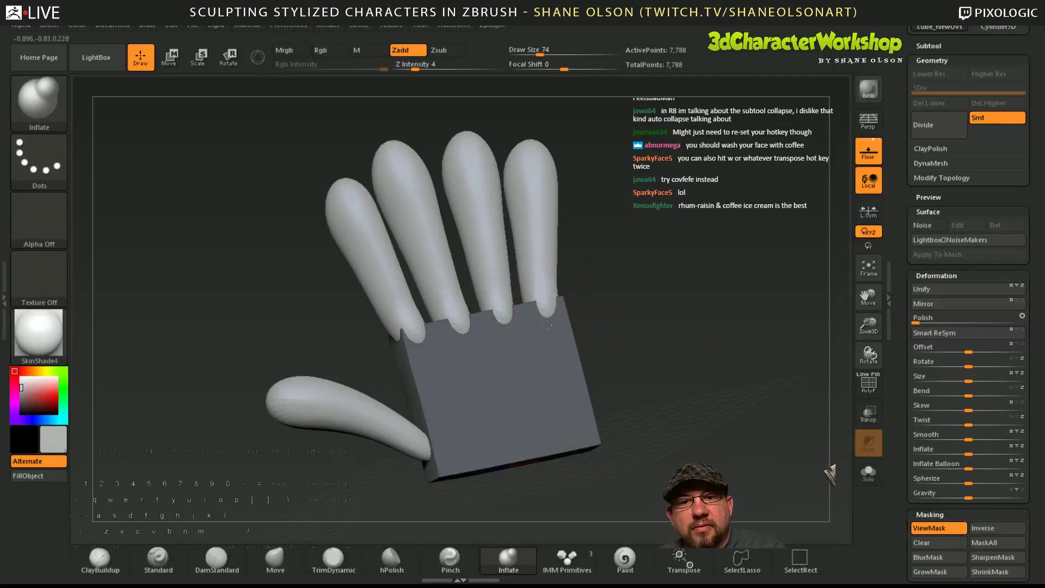
pyautogui.moveTo(547, 326); pyautogui.dragTo(535, 308)
pyautogui.moveTo(635, 329); pyautogui.dragTo(590, 347)
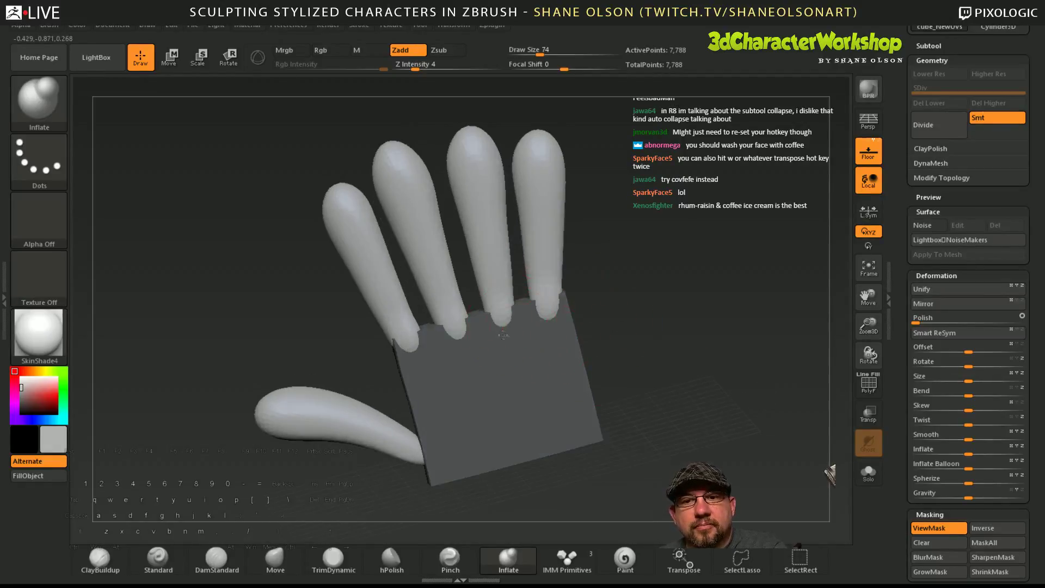
pyautogui.moveTo(503, 339)
pyautogui.mouseDown()
pyautogui.moveTo(466, 354)
pyautogui.moveTo(402, 321)
pyautogui.mouseUp()
# - Inflate the base of the thumb so it overlaps the lower corner of the masked palm
pyautogui.moveTo(623, 331); pyautogui.dragTo(687, 274)
pyautogui.moveTo(663, 403); pyautogui.dragTo(639, 410)
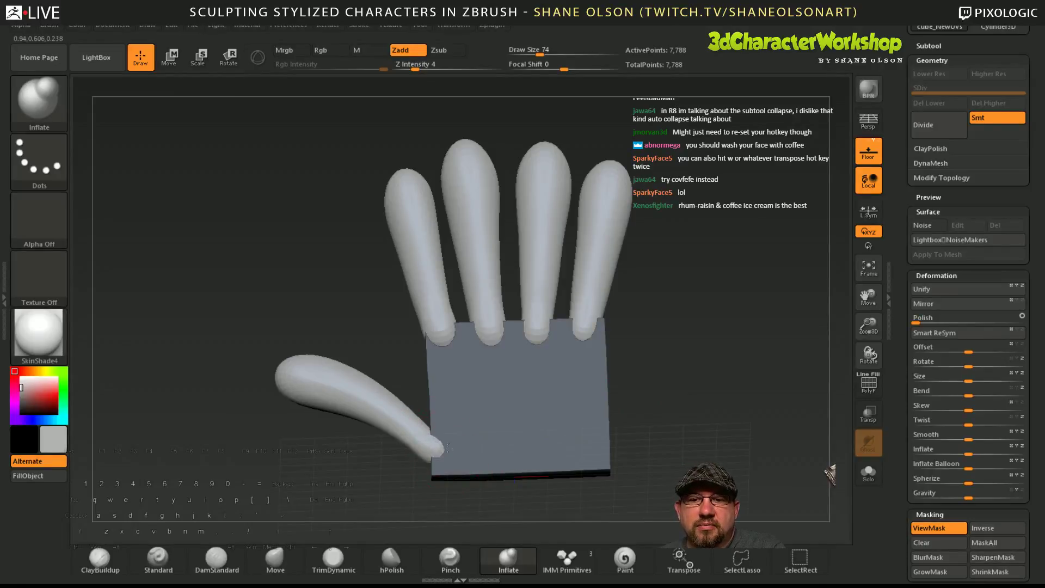
pyautogui.moveTo(409, 486); pyautogui.dragTo(428, 492)
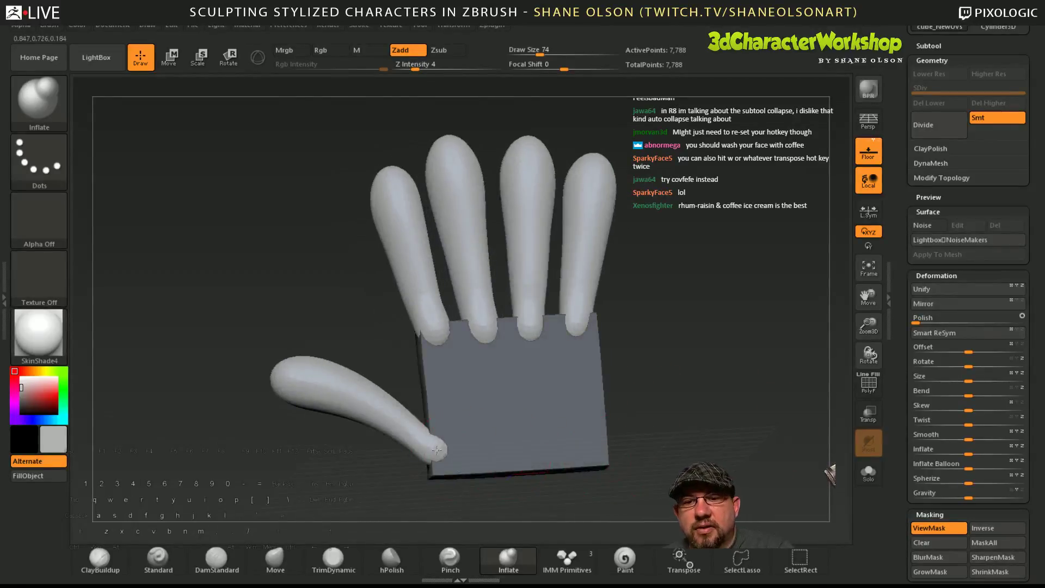
pyautogui.keyDown('shift'); pyautogui.moveTo(723, 410); pyautogui.dragTo(708, 378); pyautogui.keyUp('shift')
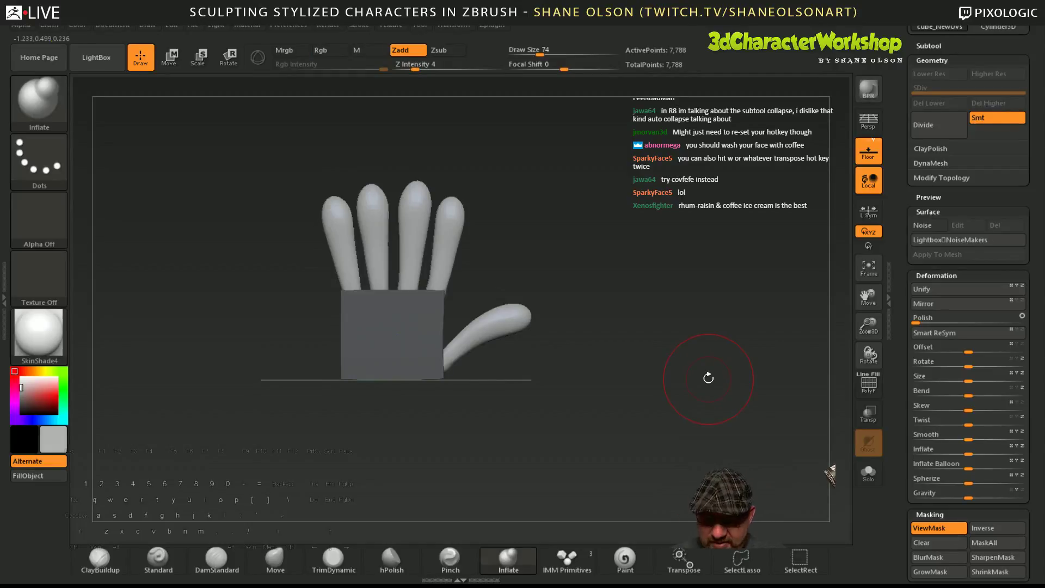
pyautogui.press(',')
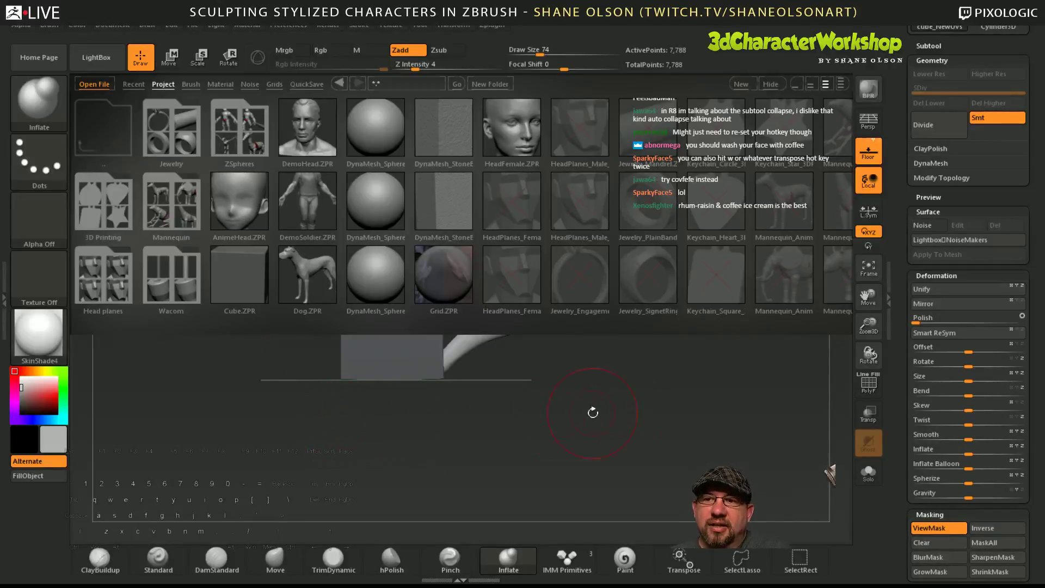
pyautogui.press(',')
pyautogui.moveTo(622, 411); pyautogui.dragTo(661, 416)
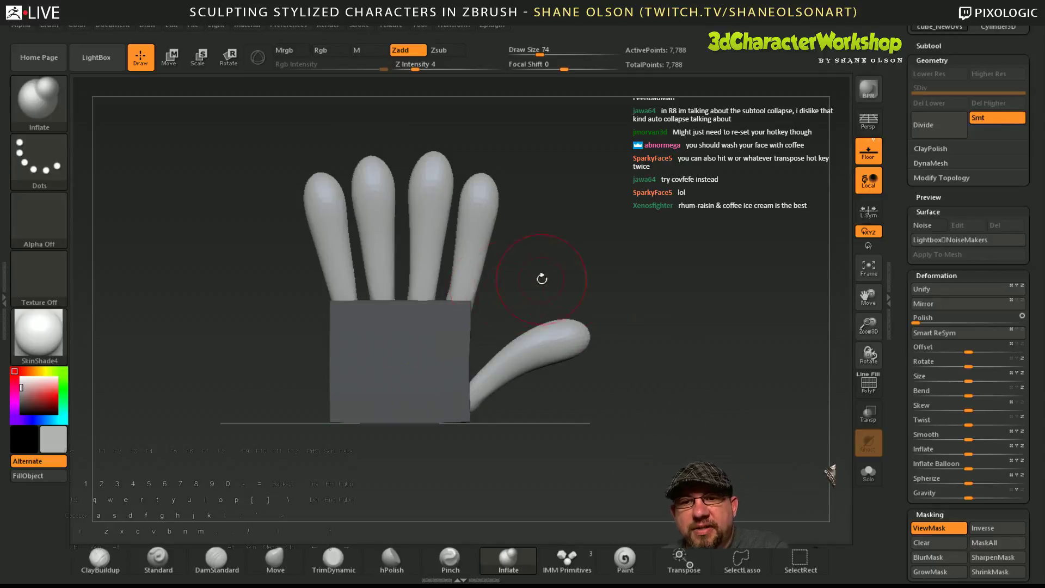
pyautogui.moveTo(541, 278)
pyautogui.mouseDown()
pyautogui.moveTo(662, 450)
pyautogui.moveTo(678, 415)
pyautogui.moveTo(690, 415)
pyautogui.mouseUp()
pyautogui.press('space')
pyautogui.moveTo(682, 298); pyautogui.dragTo(664, 321)
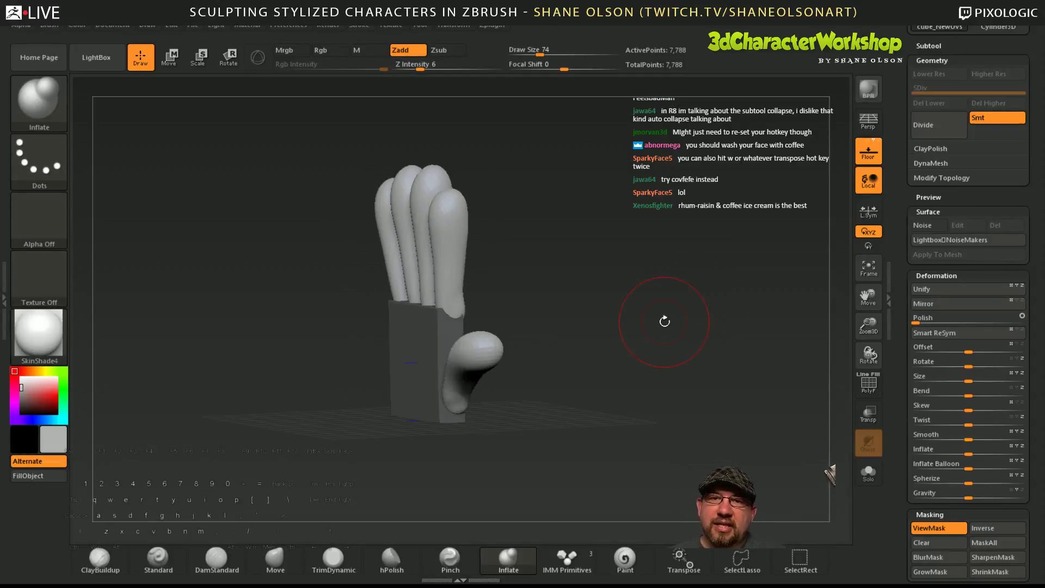
pyautogui.keyDown('shift'); pyautogui.moveTo(721, 383); pyautogui.dragTo(705, 389); pyautogui.keyUp('shift')
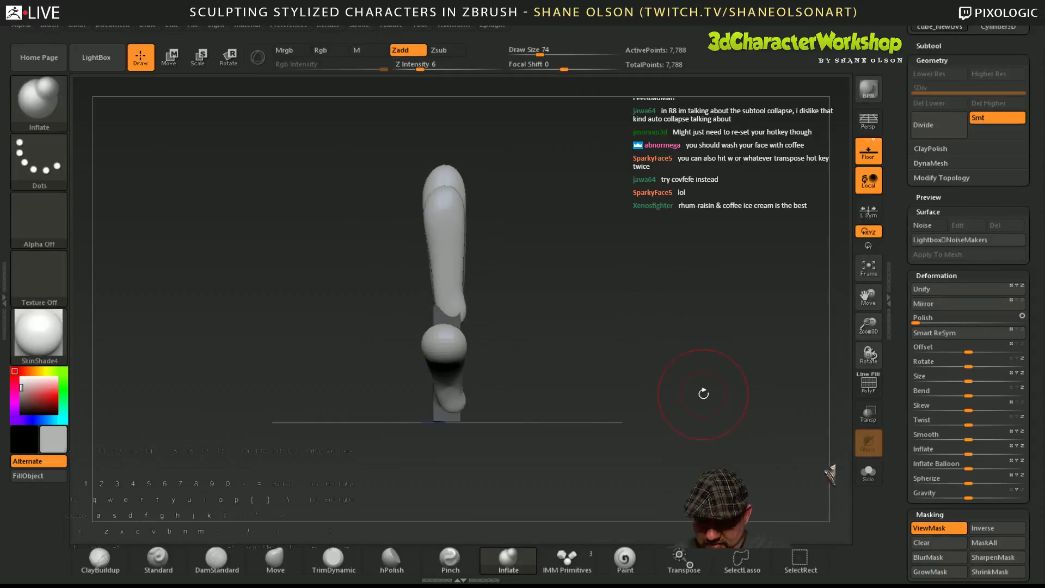
pyautogui.press(',')
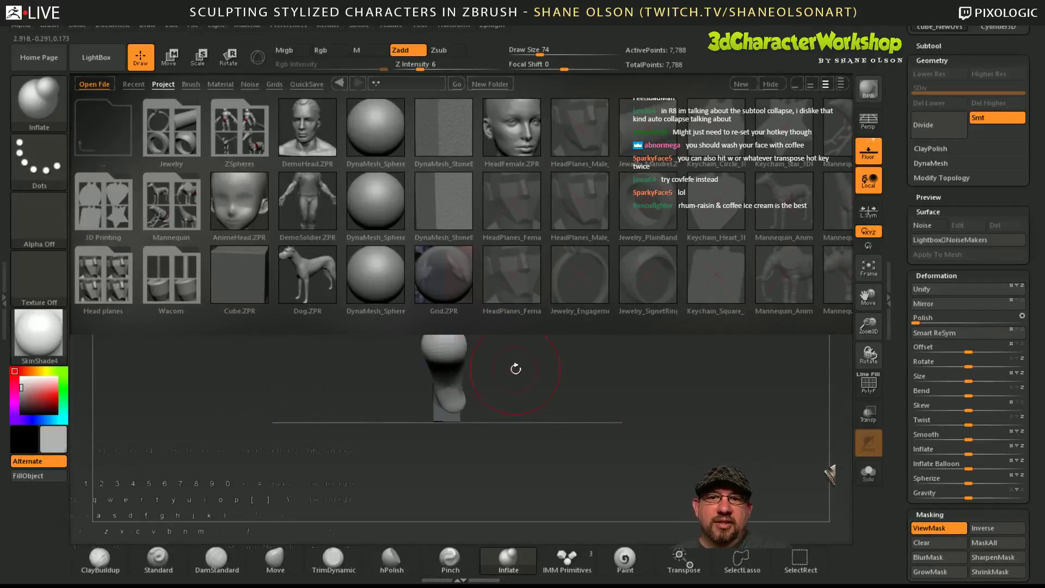
pyautogui.press(',')
# - Smooth the finger bases where they overlap the palm's upper edge
pyautogui.moveTo(737, 436); pyautogui.dragTo(696, 403)
pyautogui.keyDown('alt'); pyautogui.moveTo(691, 388); pyautogui.dragTo(688, 380); pyautogui.keyUp('alt')
pyautogui.press('shift')
pyautogui.keyDown('shift'); pyautogui.moveTo(442, 276); pyautogui.dragTo(456, 263); pyautogui.keyUp('shift')
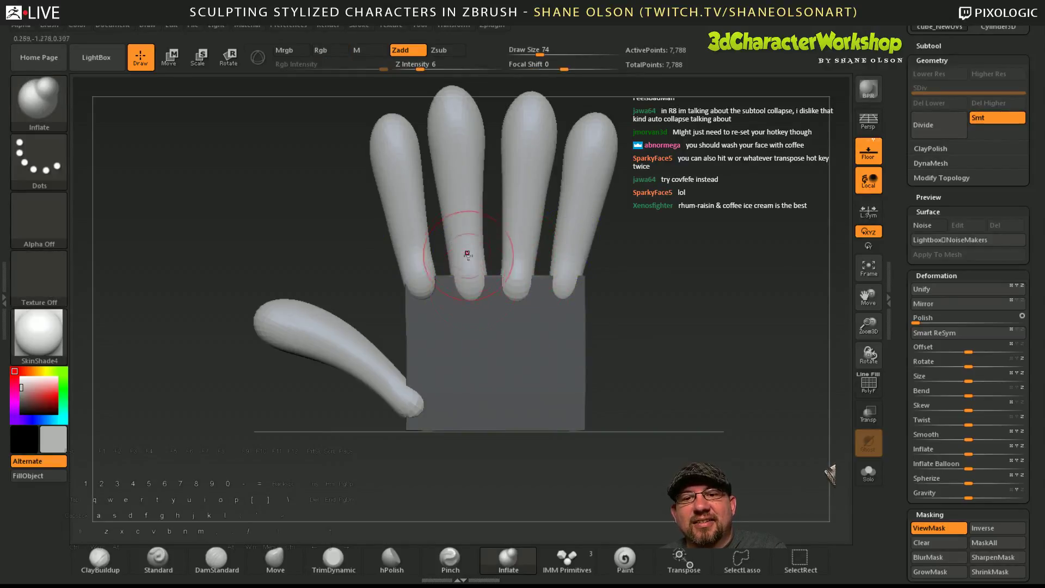
# - Pull the four finger bases lower over the palm with the Move brush, enlarging the Draw Size to 108
pyautogui.moveTo(639, 316); pyautogui.dragTo(584, 348)
pyautogui.click(276, 560)
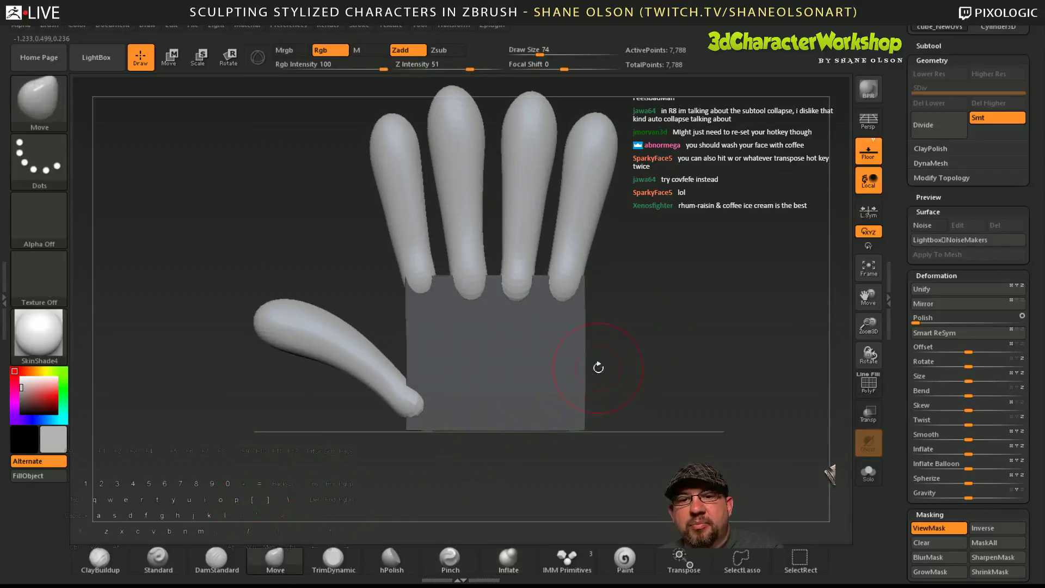
pyautogui.moveTo(424, 293); pyautogui.dragTo(436, 298)
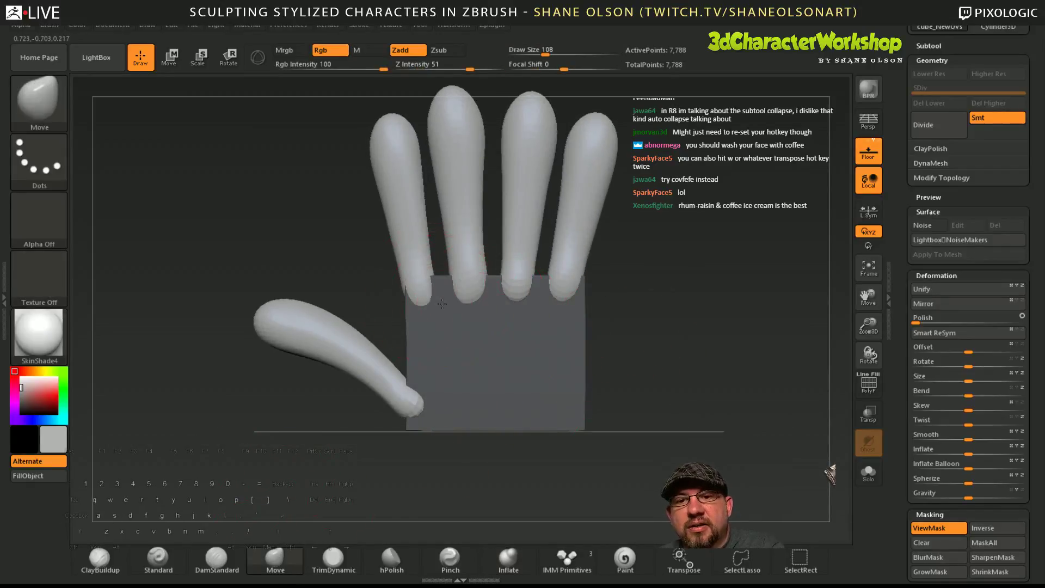
pyautogui.moveTo(503, 282)
pyautogui.mouseDown()
pyautogui.moveTo(518, 294)
pyautogui.moveTo(574, 290)
pyautogui.mouseUp()
# - Invert the mask and pull the palm block's edges into a softly rounded outline with the Move brush at Draw Size 140
pyautogui.keyDown('ctrl'); pyautogui.click(635, 341); pyautogui.keyUp('ctrl')
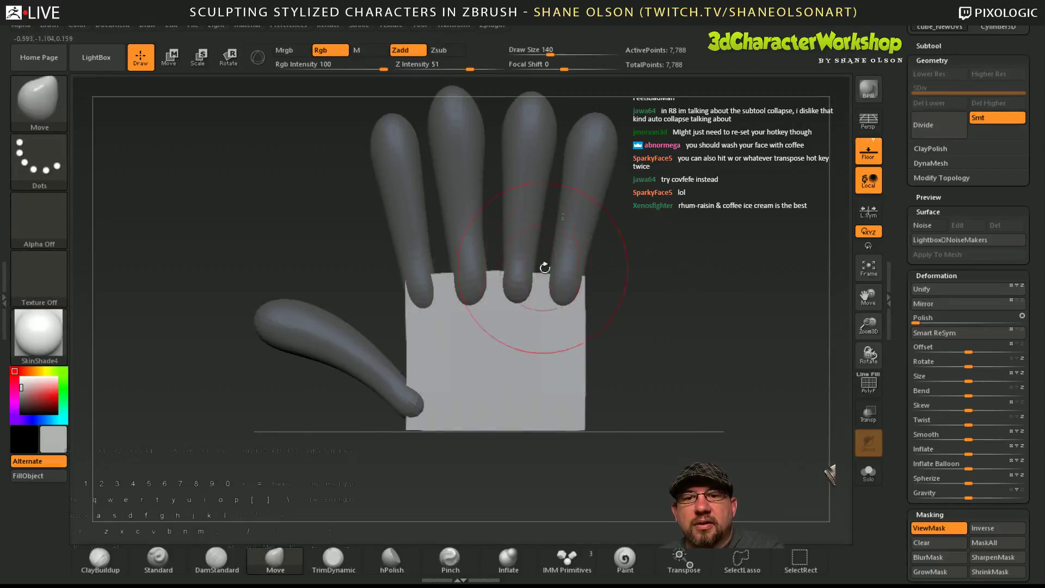
pyautogui.moveTo(545, 268); pyautogui.dragTo(754, 316)
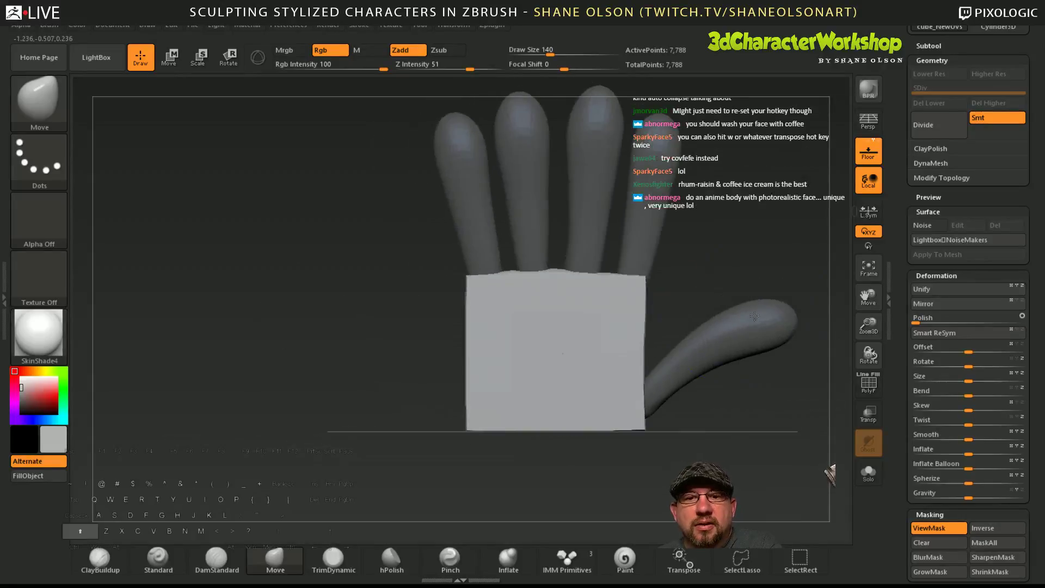
pyautogui.keyDown('alt'); pyautogui.moveTo(766, 244); pyautogui.dragTo(675, 235); pyautogui.keyUp('alt')
pyautogui.moveTo(545, 350); pyautogui.dragTo(550, 345)
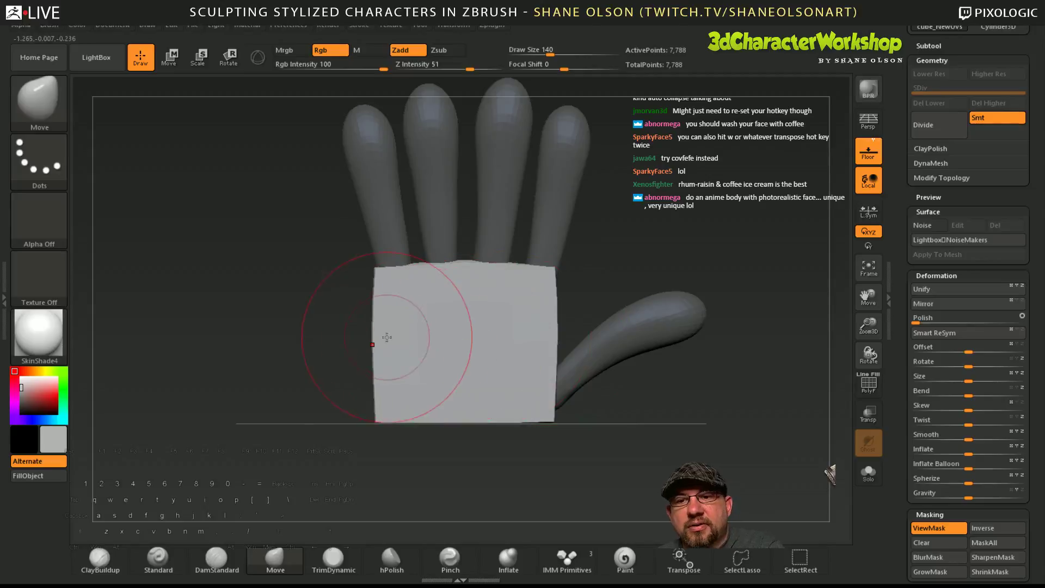
pyautogui.keyDown('alt'); pyautogui.moveTo(673, 253); pyautogui.dragTo(643, 234); pyautogui.keyUp('alt')
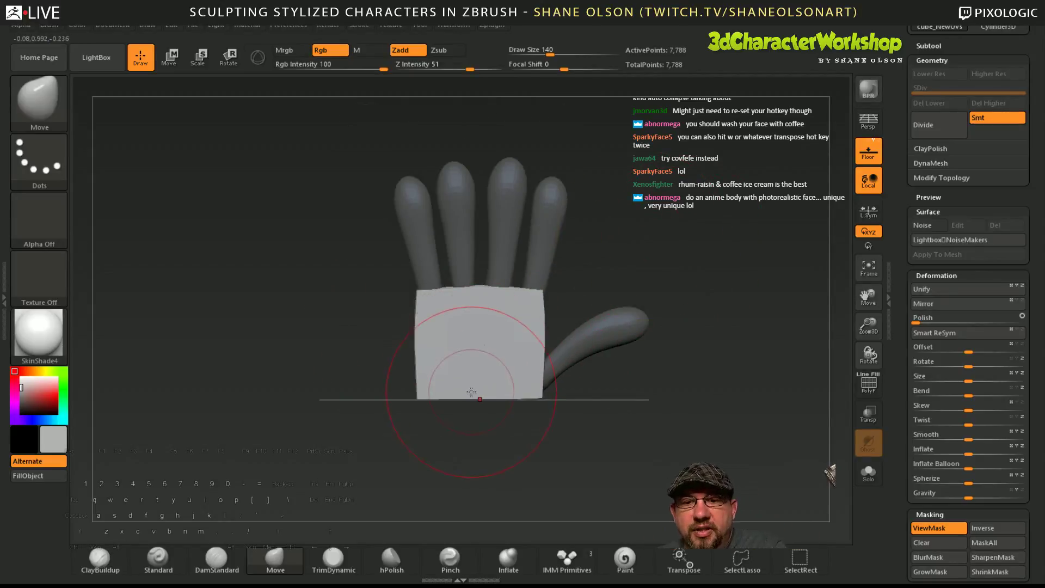
# - Quick-save the project and clear the mask from the hand
pyautogui.keyDown('shift'); pyautogui.moveTo(637, 387); pyautogui.dragTo(535, 407); pyautogui.keyUp('shift')
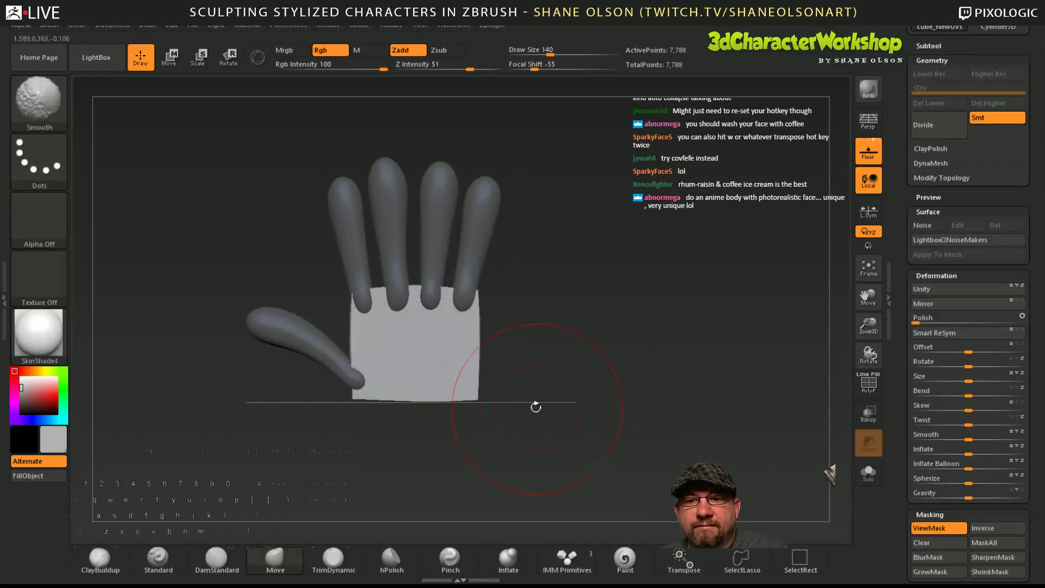
pyautogui.press('9')
pyautogui.keyDown('ctrl'); pyautogui.moveTo(583, 381); pyautogui.dragTo(605, 341); pyautogui.keyUp('ctrl')
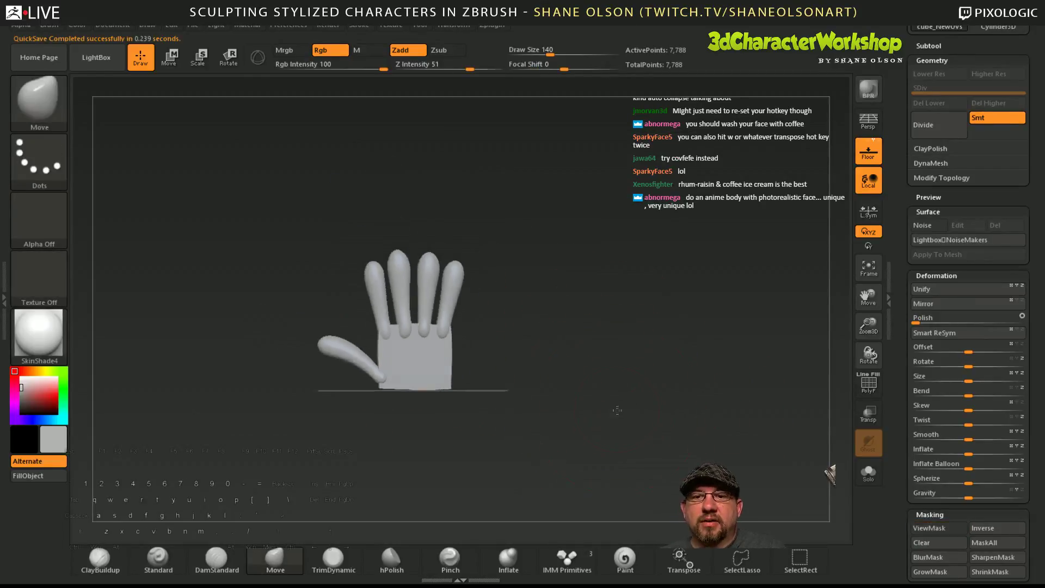
# - Hide the floor grid and choose the Cylinder from the IMM Primitives brush for the wrist end of the palm
pyautogui.moveTo(617, 410); pyautogui.dragTo(661, 330)
pyautogui.click(868, 152)
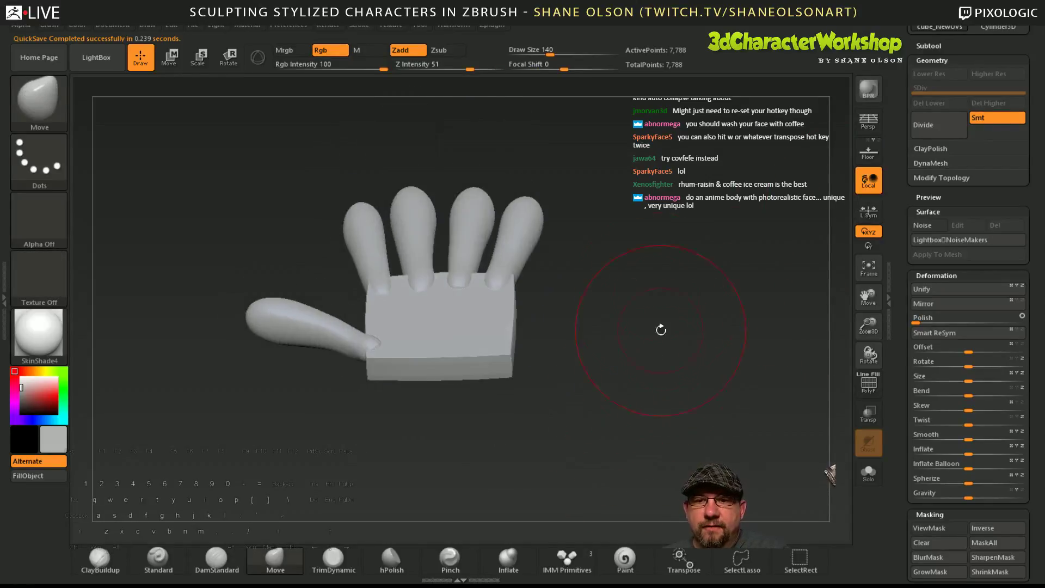
pyautogui.click(569, 561)
pyautogui.press('m')
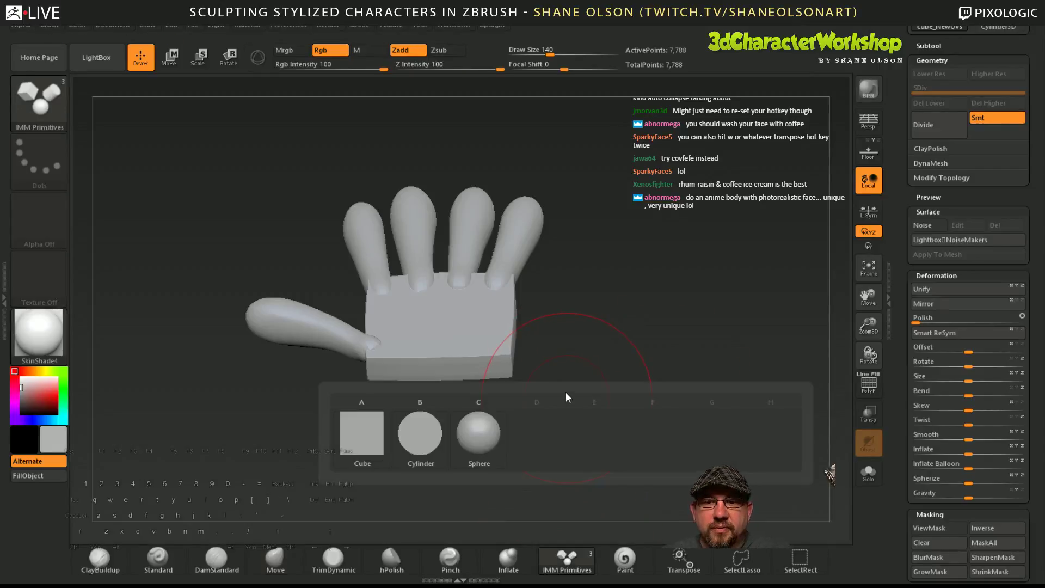
pyautogui.click(423, 435)
pyautogui.moveTo(647, 312); pyautogui.dragTo(655, 253)
pyautogui.moveTo(532, 360); pyautogui.dragTo(555, 342)
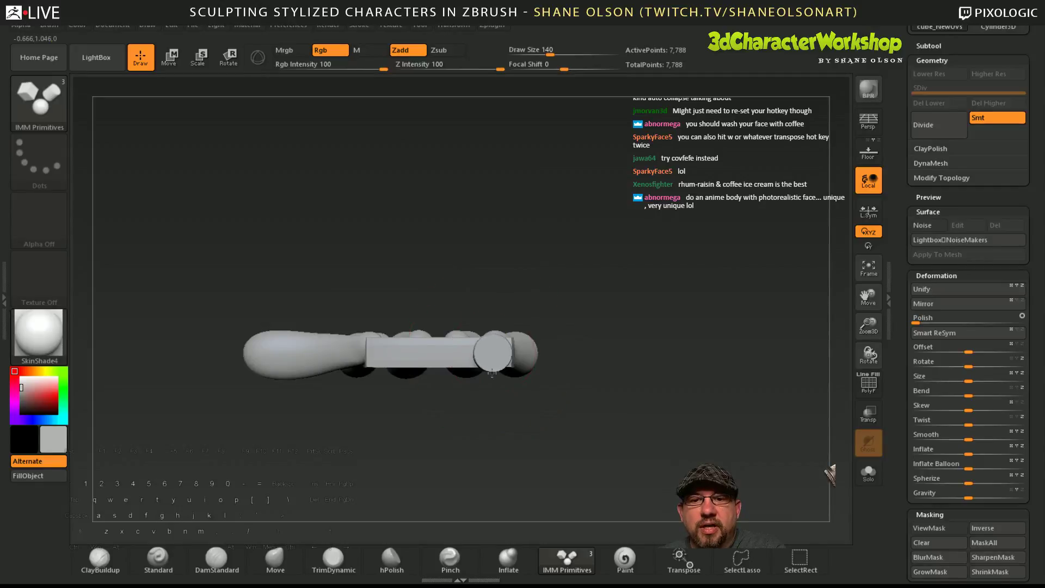
pyautogui.moveTo(491, 375)
pyautogui.mouseDown()
pyautogui.moveTo(491, 416)
pyautogui.moveTo(492, 387)
pyautogui.mouseUp()
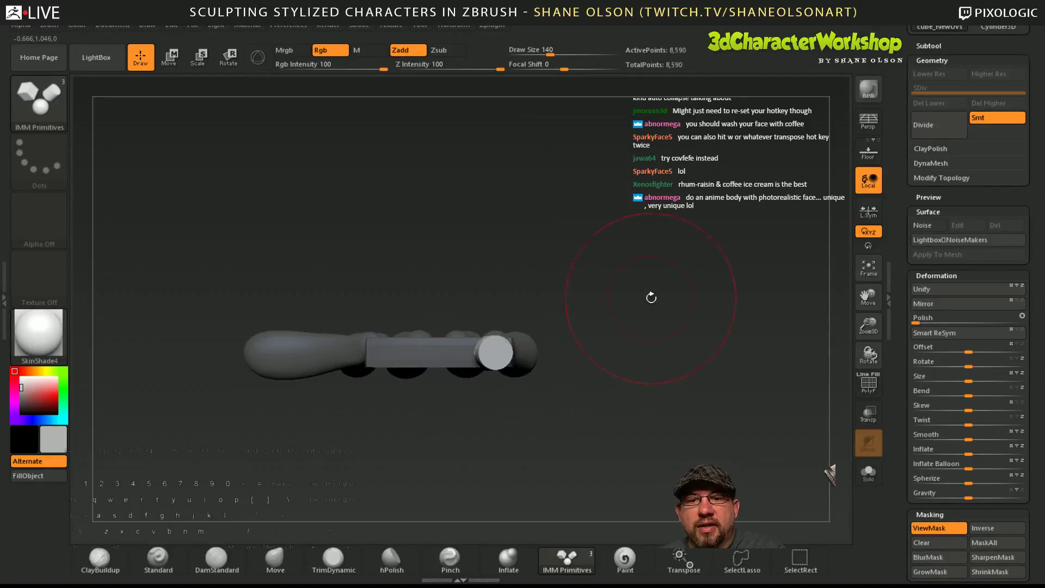
pyautogui.moveTo(651, 297)
pyautogui.mouseDown()
pyautogui.moveTo(646, 405)
pyautogui.moveTo(658, 303)
pyautogui.mouseUp()
pyautogui.hotkey('ctrl', 'z')
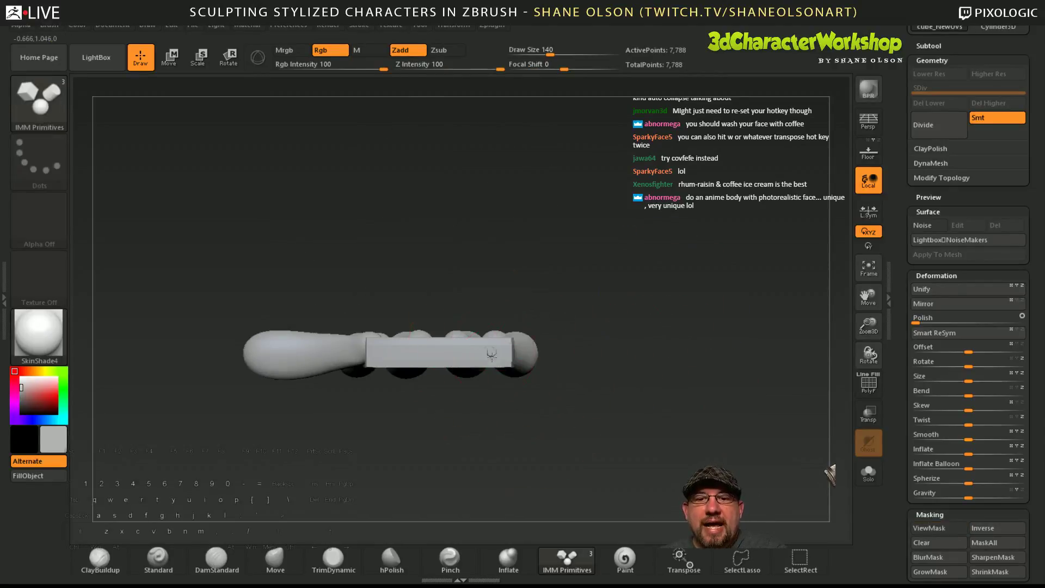
pyautogui.moveTo(492, 354); pyautogui.dragTo(582, 338)
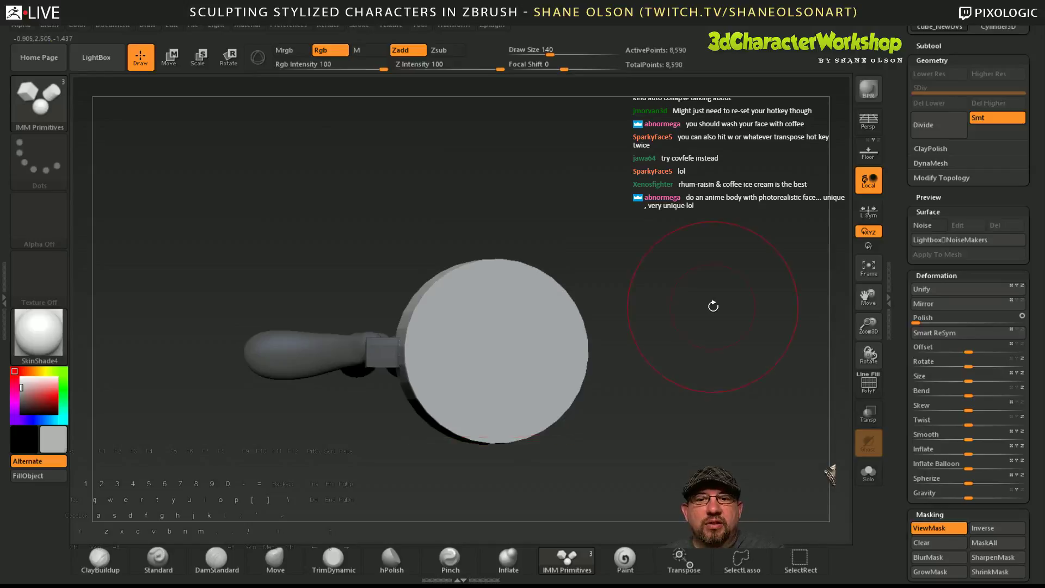
pyautogui.moveTo(713, 306)
pyautogui.mouseDown()
pyautogui.moveTo(711, 288)
pyautogui.moveTo(709, 394)
pyautogui.moveTo(708, 292)
pyautogui.mouseUp()
pyautogui.hotkey('ctrl', 'z')
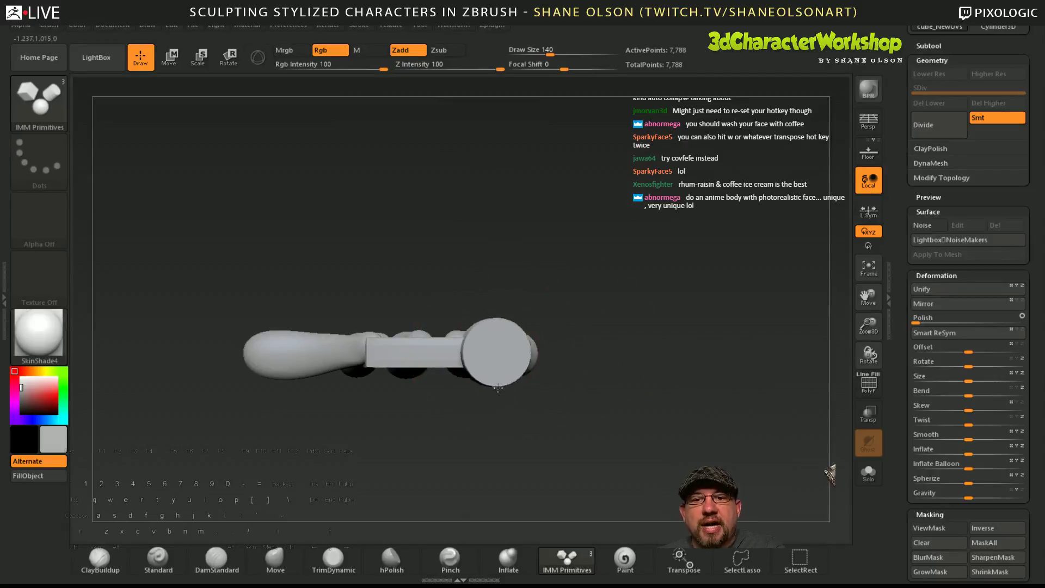
# - Insert a cylinder at the little-finger side of the palm's wrist end and move it lengthwise out below the palm
pyautogui.moveTo(498, 387)
pyautogui.mouseDown()
pyautogui.moveTo(499, 463)
pyautogui.moveTo(499, 395)
pyautogui.mouseUp()
pyautogui.moveTo(650, 286); pyautogui.dragTo(654, 317)
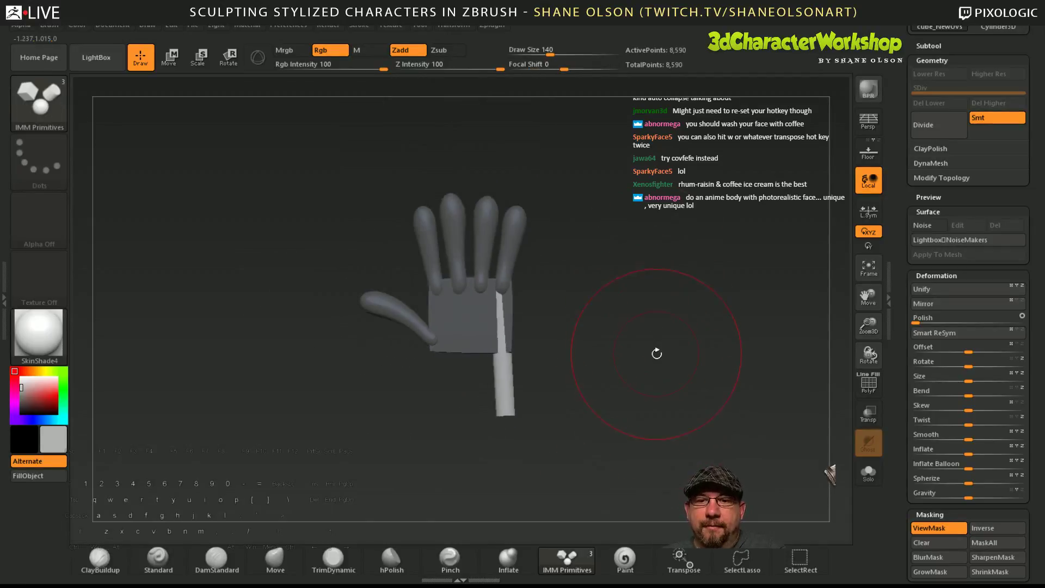
pyautogui.press('w')
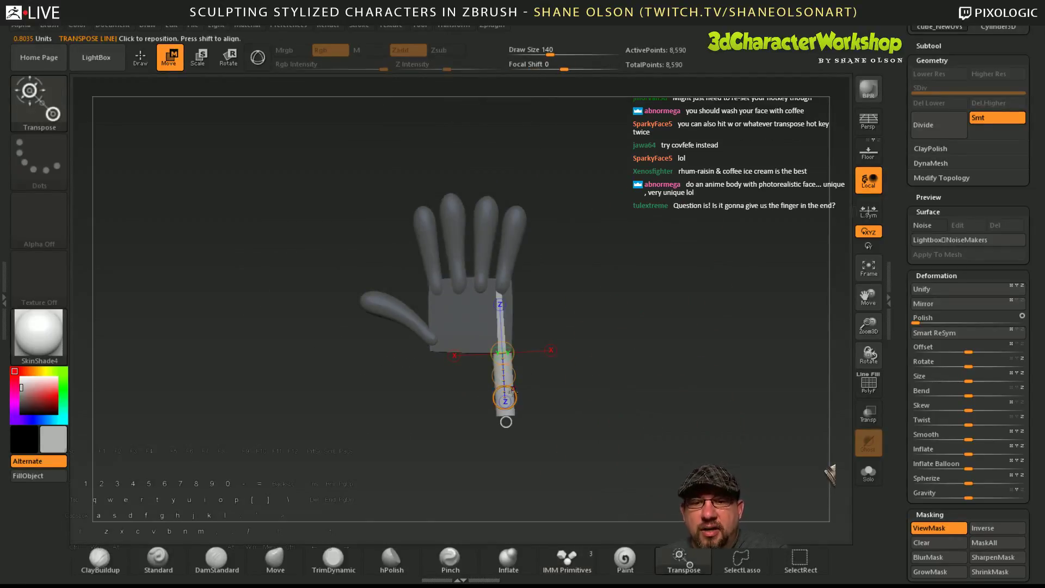
pyautogui.press('y')
pyautogui.moveTo(510, 420); pyautogui.dragTo(511, 486)
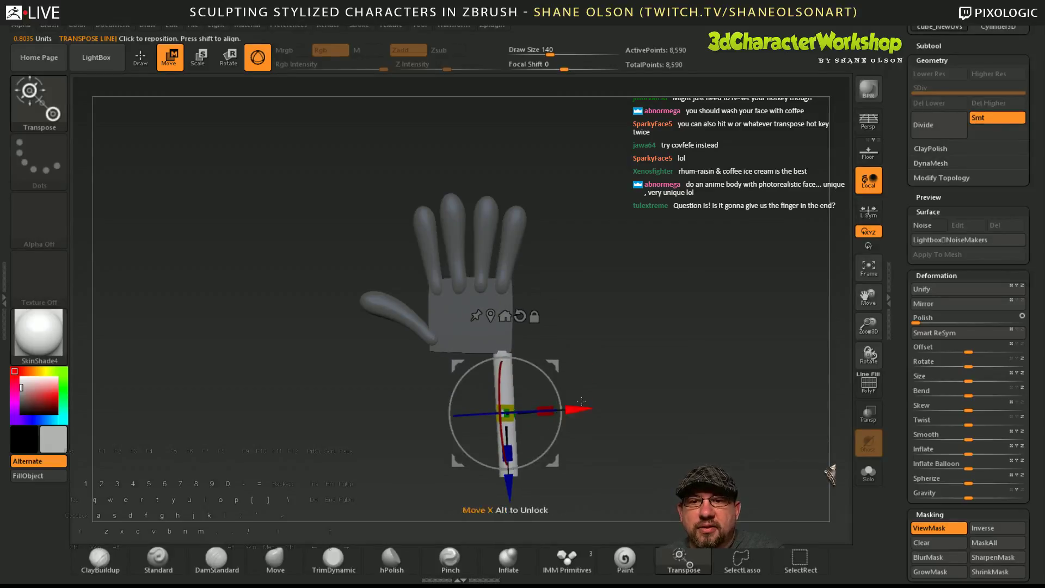
# - Rotate the cylinder slightly and shift it along X so it stands straight below the little-finger side of the palm
pyautogui.keyDown('alt'); pyautogui.moveTo(627, 401); pyautogui.dragTo(672, 429); pyautogui.keyUp('alt')
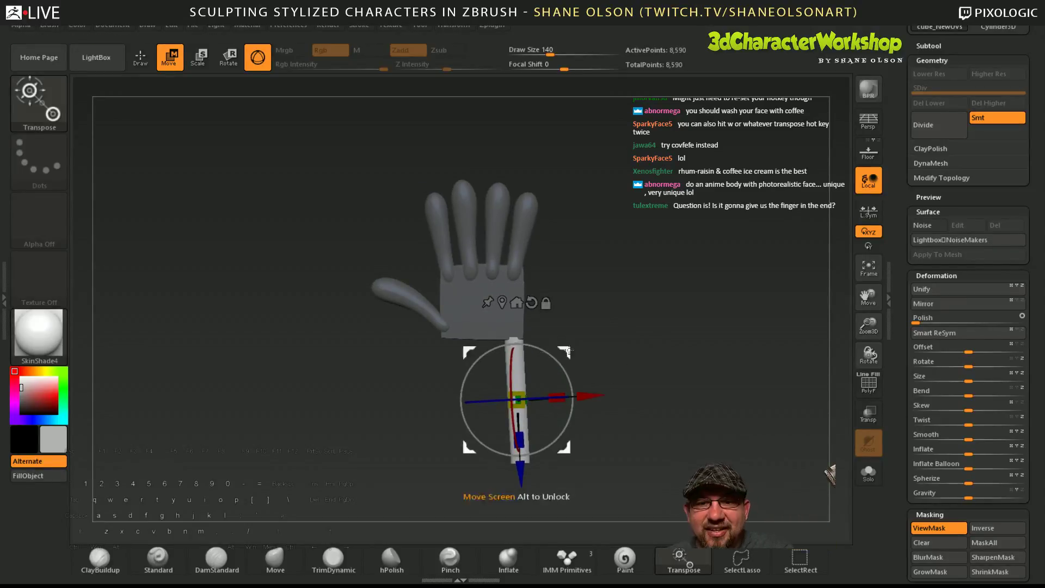
pyautogui.moveTo(549, 354); pyautogui.dragTo(552, 358)
pyautogui.moveTo(586, 403); pyautogui.dragTo(577, 403)
pyautogui.moveTo(547, 360); pyautogui.dragTo(545, 358)
pyautogui.moveTo(646, 397); pyautogui.dragTo(653, 423)
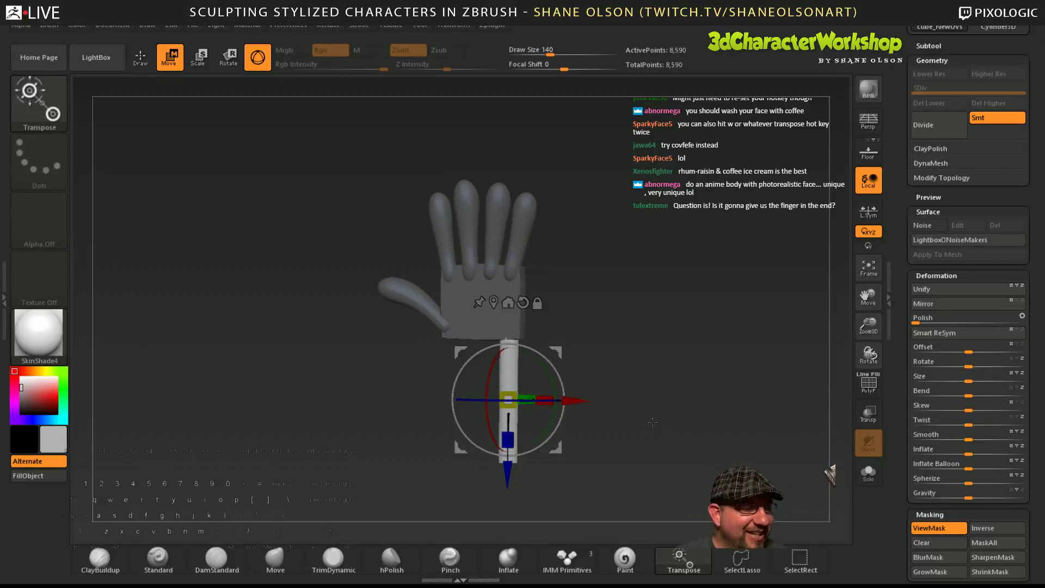
pyautogui.moveTo(653, 422); pyautogui.dragTo(634, 407)
pyautogui.hotkey('shift', 'f')
pyautogui.hotkey('shift', 'f')
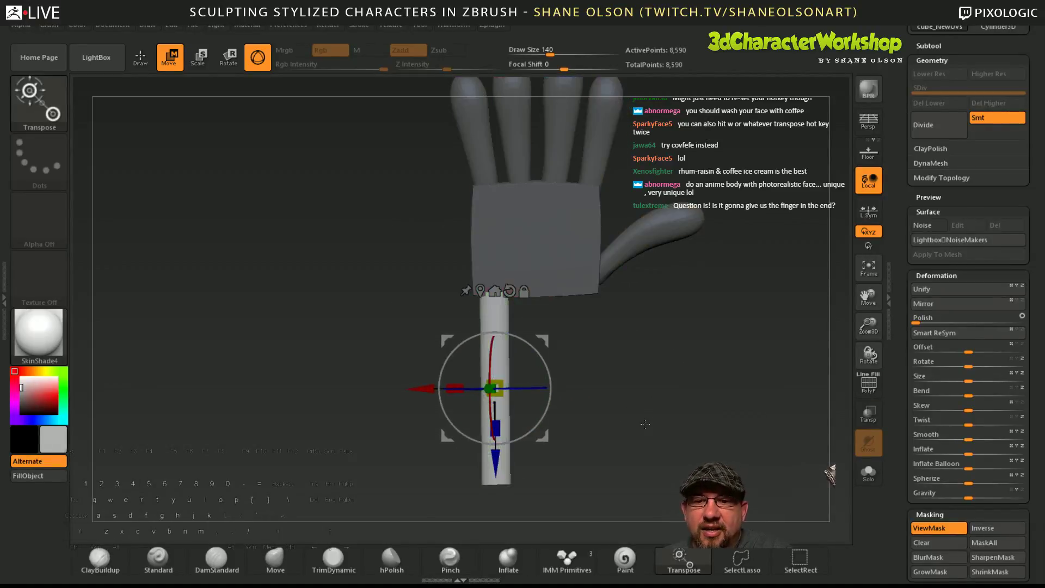
# - Smooth the middle of the cylinder into a narrower waist at Draw Size 90 and clear the mask
pyautogui.press('q')
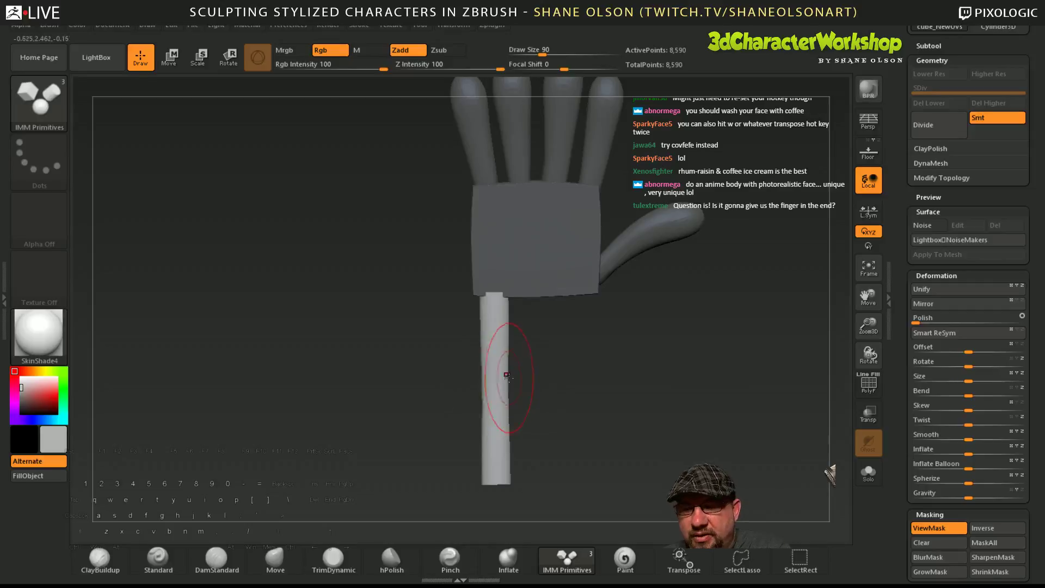
pyautogui.moveTo(498, 381); pyautogui.dragTo(498, 393)
pyautogui.hotkey('ctrl', 'z')
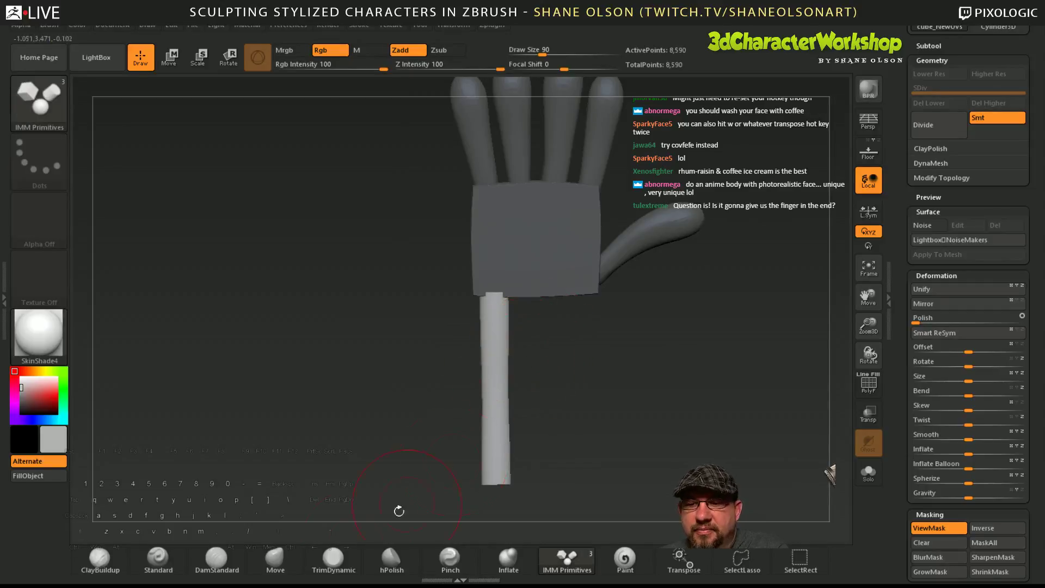
pyautogui.click(275, 560)
pyautogui.press('shift')
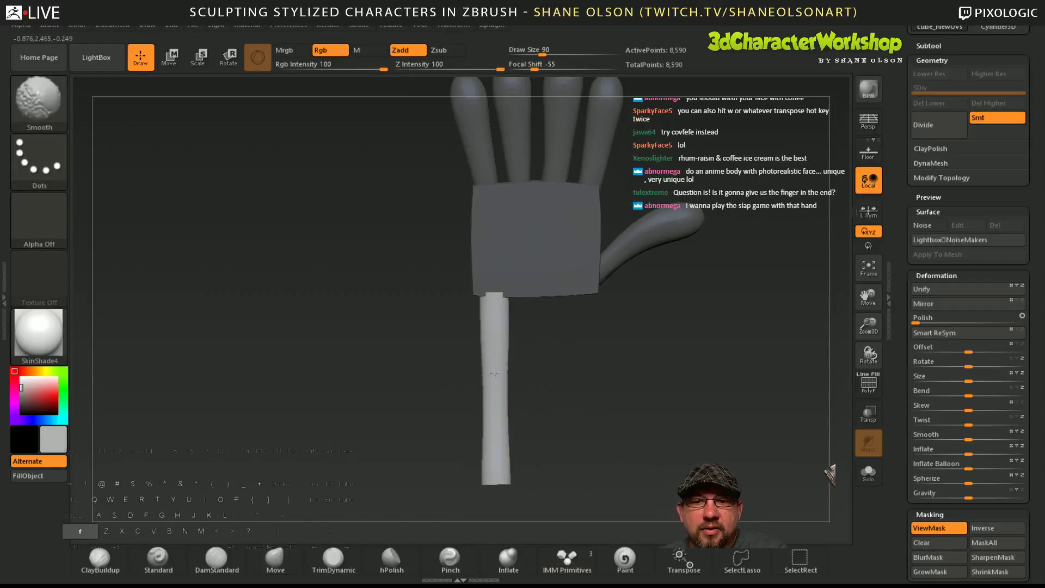
pyautogui.moveTo(601, 416)
pyautogui.mouseDown()
pyautogui.moveTo(723, 402)
pyautogui.moveTo(606, 427)
pyautogui.moveTo(642, 382)
pyautogui.moveTo(647, 400)
pyautogui.moveTo(612, 434)
pyautogui.mouseUp()
pyautogui.press('shift')
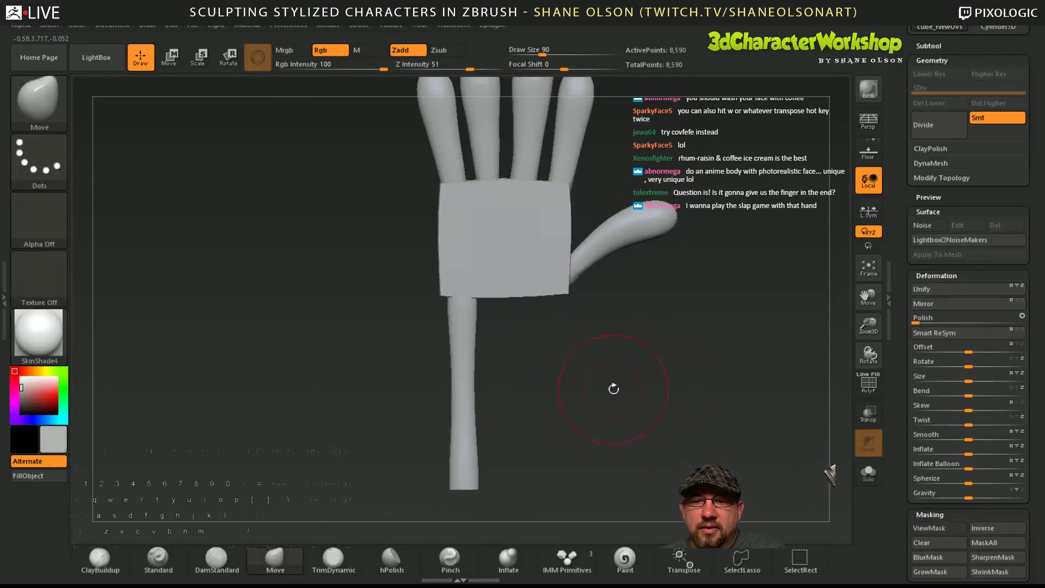
# - Set the Move brush's Draw Size to 101
pyautogui.click(275, 564)
pyautogui.press('s')
pyautogui.click(544, 368)
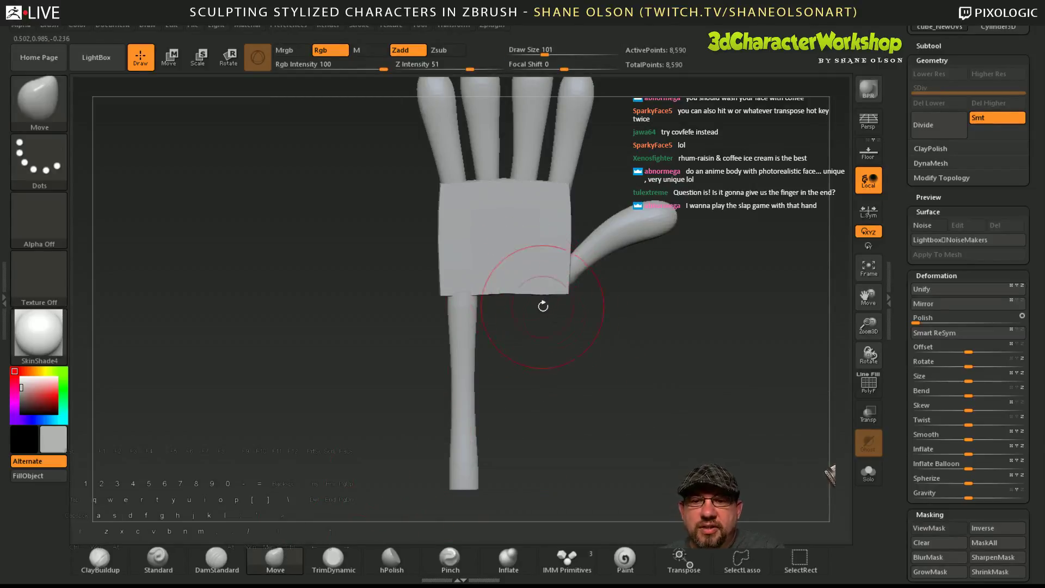
pyautogui.moveTo(619, 420); pyautogui.dragTo(559, 279)
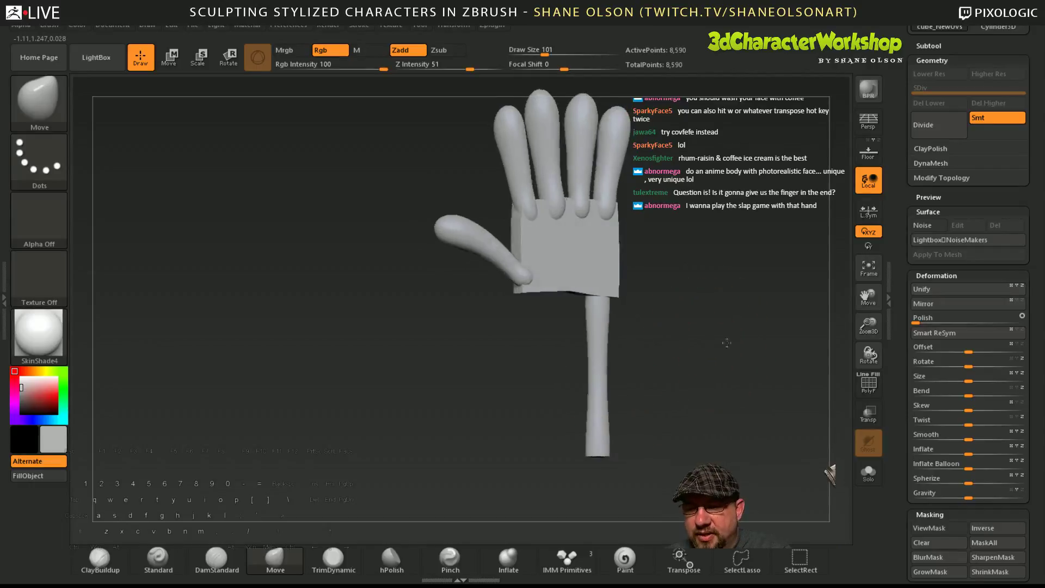
pyautogui.moveTo(695, 357); pyautogui.dragTo(609, 422)
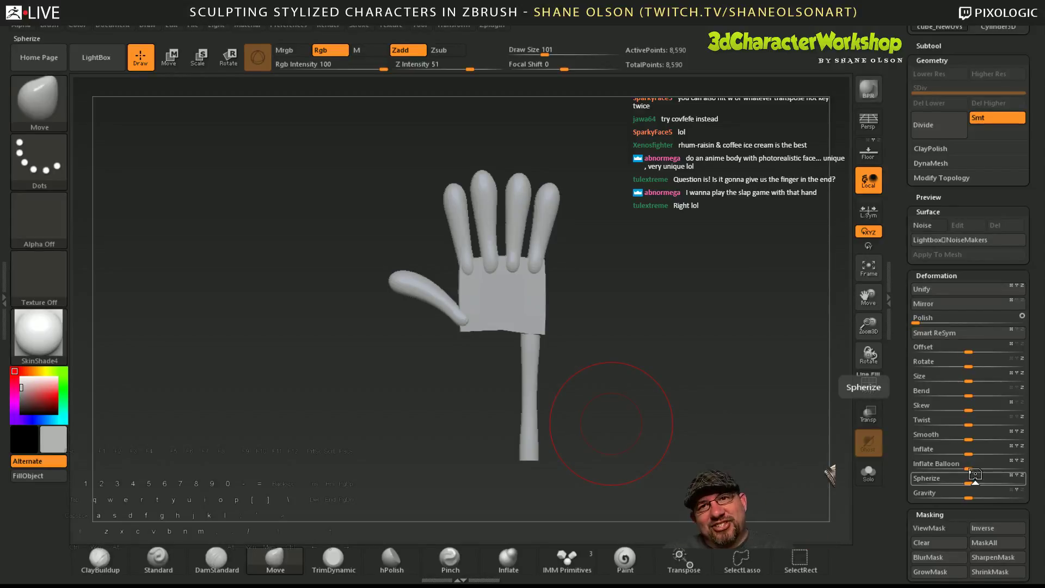
pyautogui.moveTo(665, 377); pyautogui.dragTo(695, 396)
pyautogui.moveTo(869, 370); pyautogui.dragTo(697, 426)
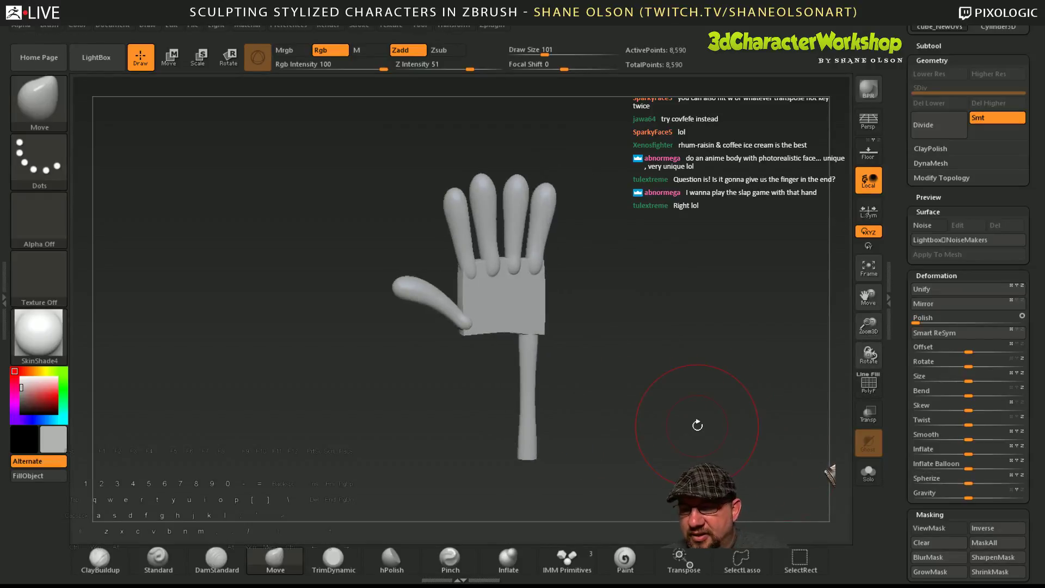
pyautogui.moveTo(648, 367); pyautogui.dragTo(688, 373)
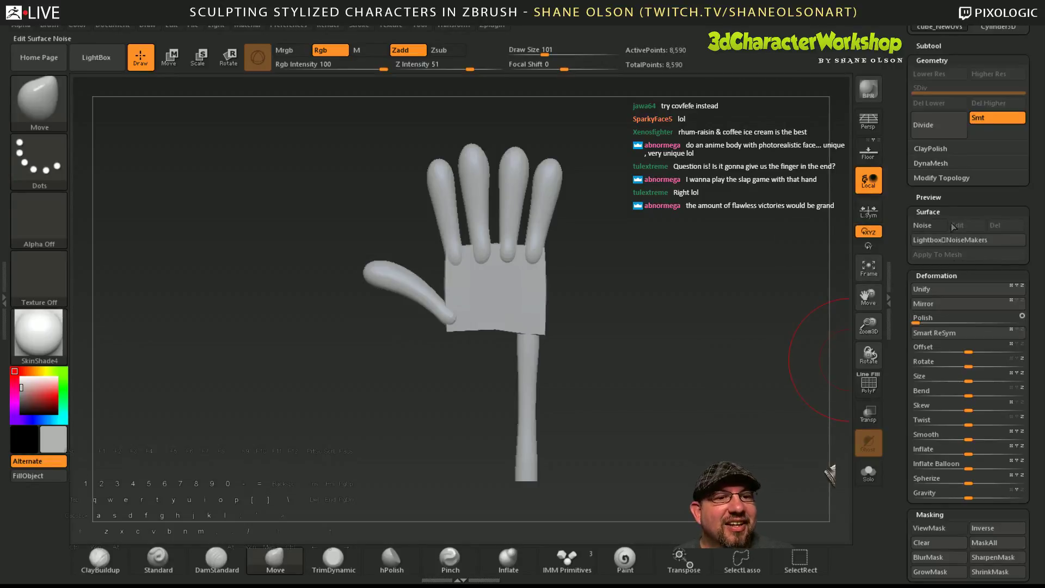
# - DynaMesh the hand at Resolution 128 and inspect its wireframe and polygroups
pyautogui.click(945, 163)
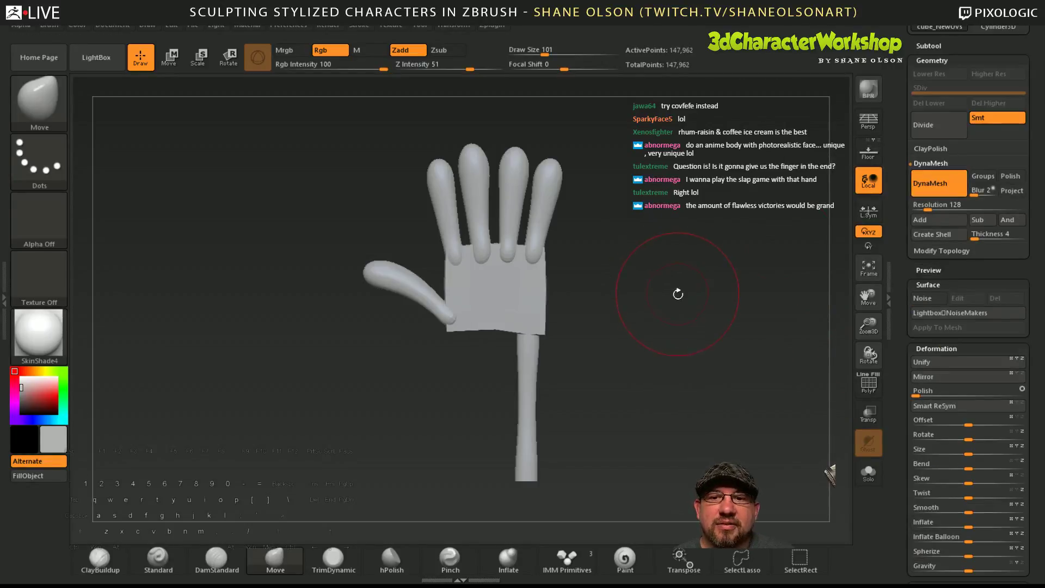
pyautogui.keyDown('alt'); pyautogui.moveTo(676, 262); pyautogui.dragTo(732, 369); pyautogui.keyUp('alt')
pyautogui.hotkey('shift', 'f')
pyautogui.press('f')
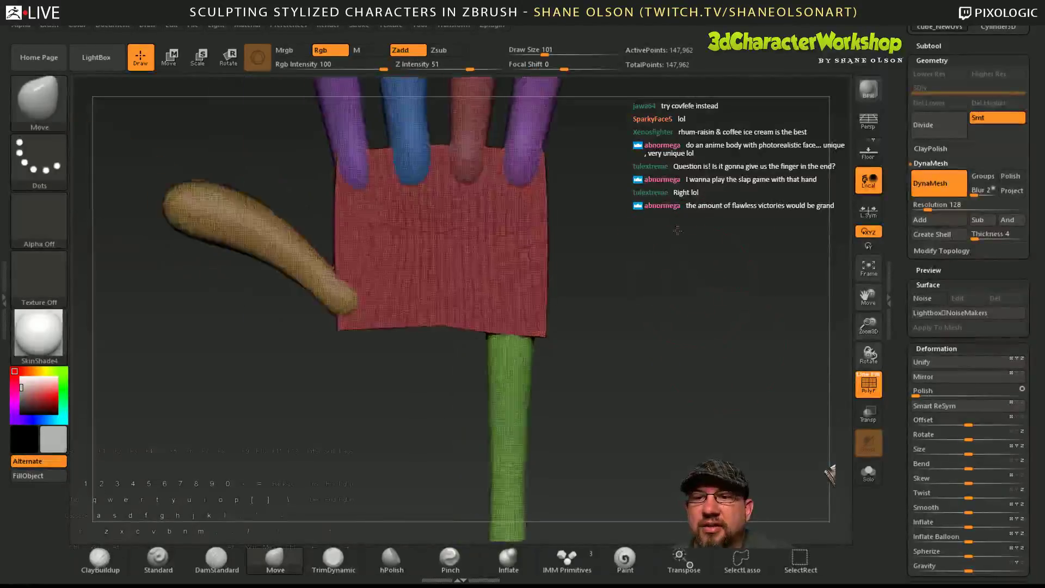
pyautogui.keyDown('alt'); pyautogui.moveTo(678, 257); pyautogui.dragTo(668, 420); pyautogui.keyUp('alt')
pyautogui.moveTo(678, 341); pyautogui.dragTo(702, 266)
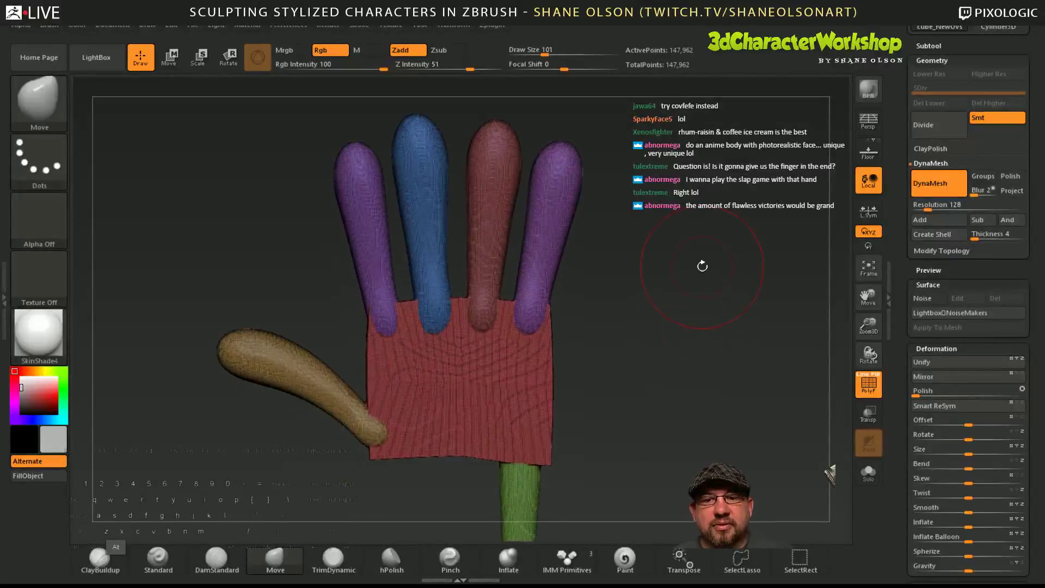
pyautogui.hotkey('shift', 'f')
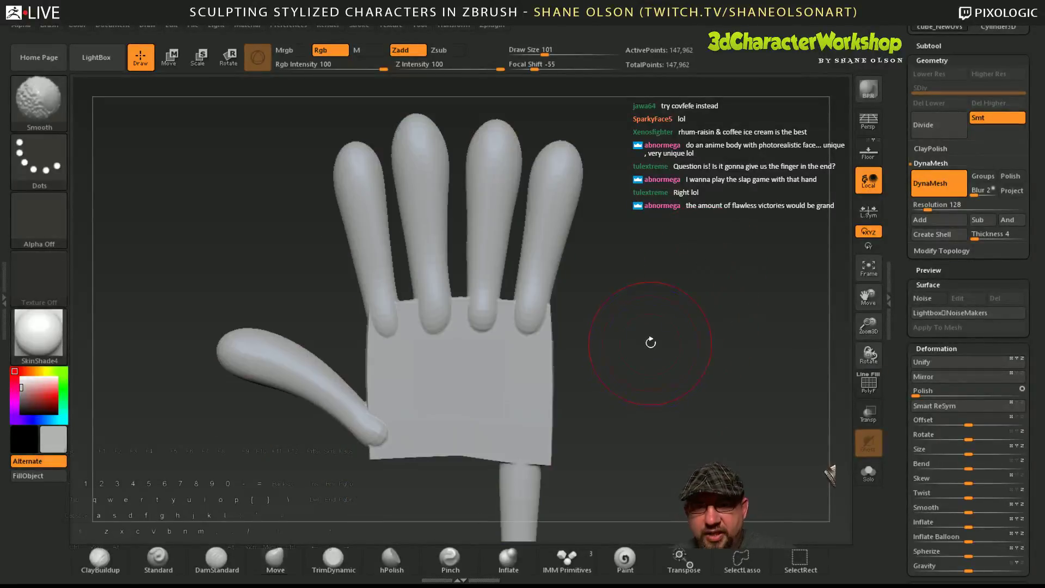
# - Smooth the finger and thumb joints on the palm's front face at Draw Size 101
pyautogui.keyDown('shift'); pyautogui.moveTo(401, 354); pyautogui.dragTo(372, 289); pyautogui.keyUp('shift')
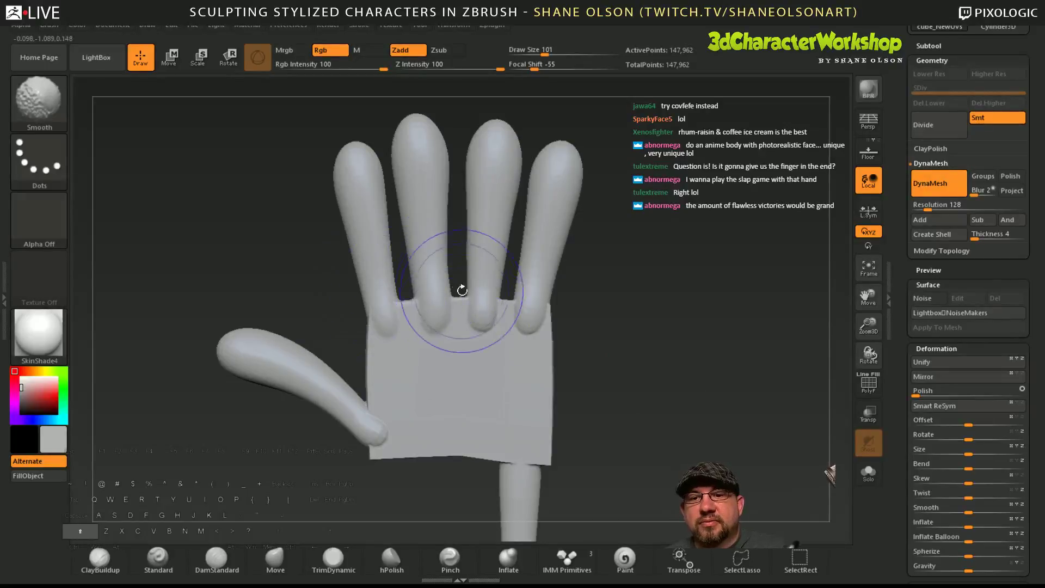
pyautogui.keyDown('shift'); pyautogui.moveTo(485, 357); pyautogui.dragTo(499, 356); pyautogui.keyUp('shift')
pyautogui.moveTo(394, 425)
pyautogui.keyDown('shift'); pyautogui.mouseDown()
pyautogui.moveTo(516, 435)
pyautogui.moveTo(440, 438)
pyautogui.mouseUp(); pyautogui.keyUp('shift')
pyautogui.keyDown('shift'); pyautogui.moveTo(404, 388); pyautogui.dragTo(469, 417); pyautogui.keyUp('shift')
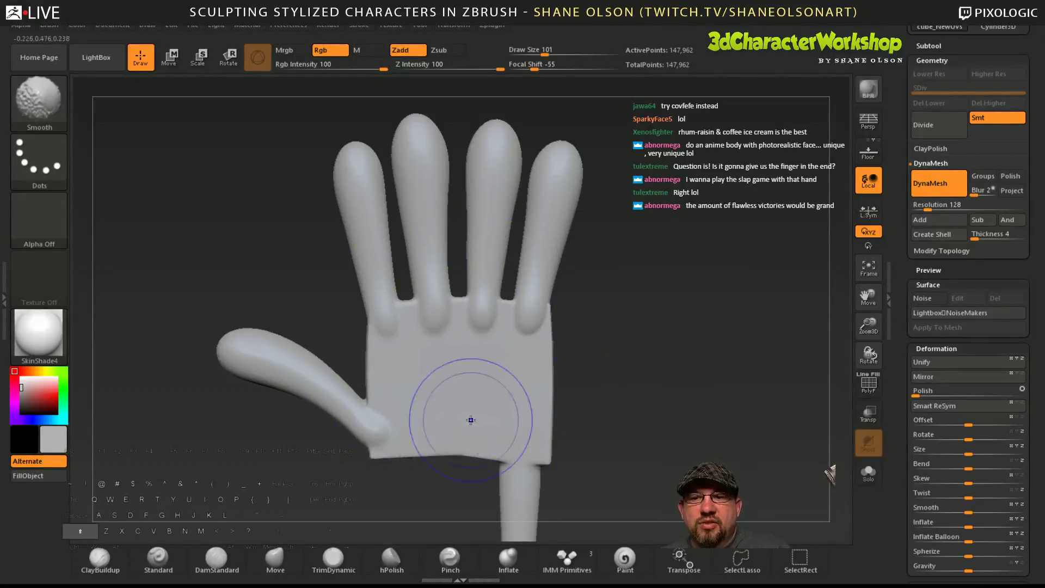
# - Smooth the back of the hand along the finger bases, the little-finger edge and the wrist end
pyautogui.moveTo(680, 376); pyautogui.dragTo(506, 349)
pyautogui.keyDown('shift'); pyautogui.moveTo(508, 309); pyautogui.dragTo(513, 330); pyautogui.keyUp('shift')
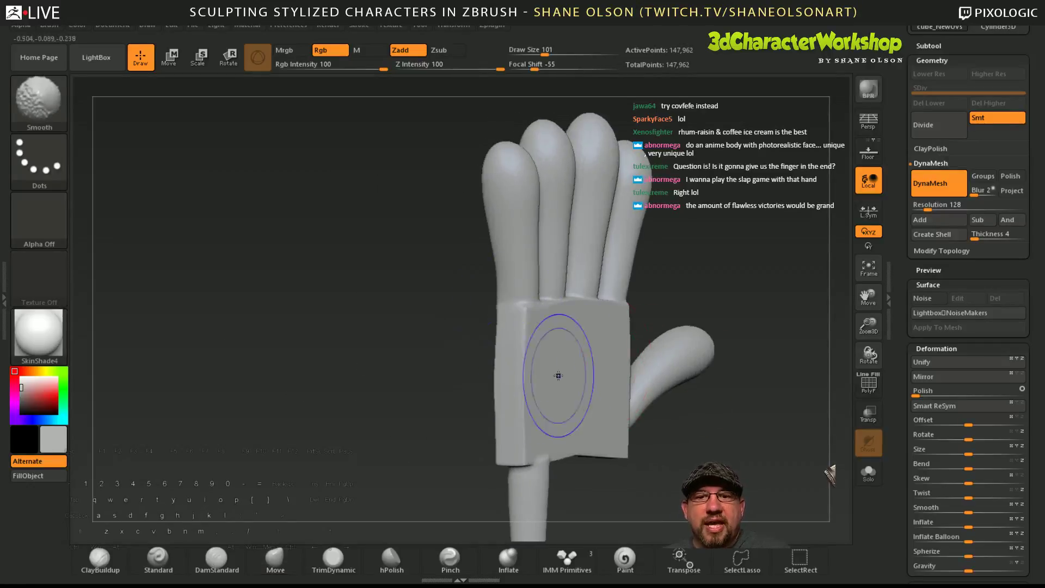
pyautogui.moveTo(724, 291)
pyautogui.mouseDown()
pyautogui.moveTo(630, 297)
pyautogui.moveTo(699, 336)
pyautogui.mouseUp()
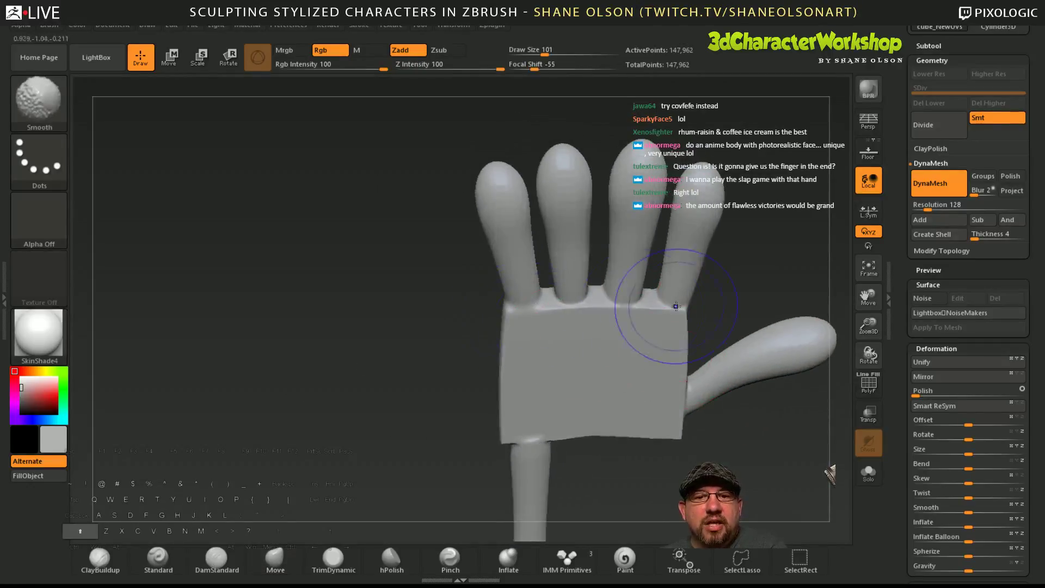
pyautogui.moveTo(676, 303)
pyautogui.keyDown('shift'); pyautogui.mouseDown()
pyautogui.moveTo(657, 311)
pyautogui.moveTo(692, 381)
pyautogui.moveTo(674, 449)
pyautogui.moveTo(658, 404)
pyautogui.moveTo(634, 395)
pyautogui.mouseUp(); pyautogui.keyUp('shift')
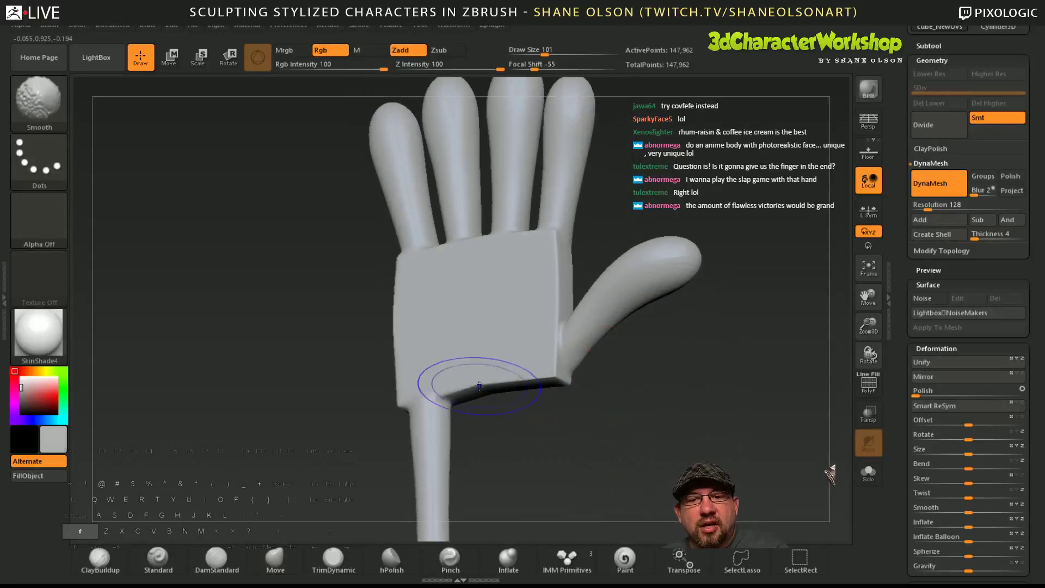
pyautogui.moveTo(738, 373); pyautogui.dragTo(669, 343)
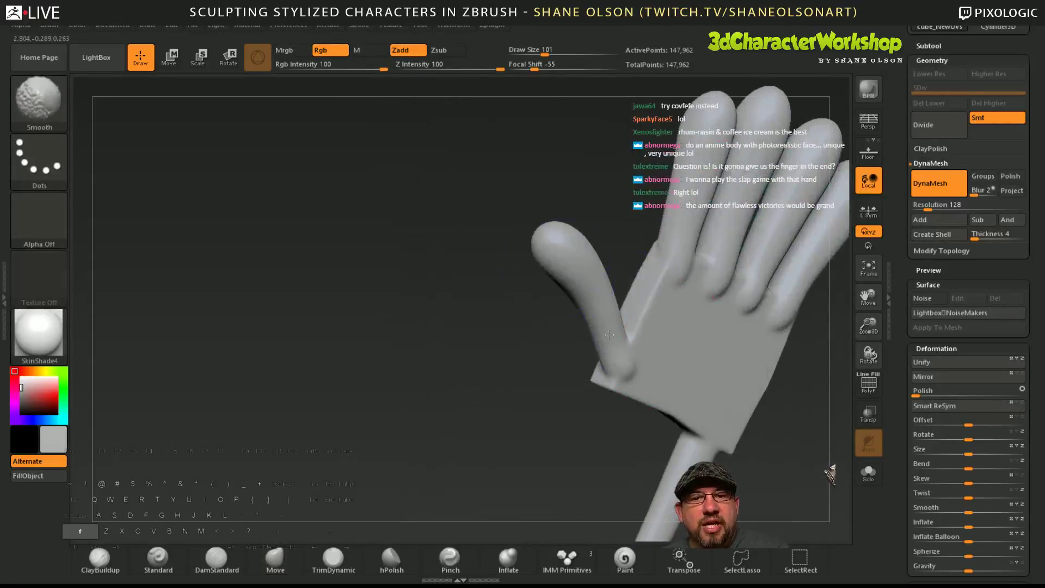
# - Smooth the little-finger side of the palm and its wrist-end edge beside the thumb, checking the hand from several angles
pyautogui.moveTo(629, 454)
pyautogui.mouseDown()
pyautogui.moveTo(690, 427)
pyautogui.moveTo(608, 387)
pyautogui.moveTo(649, 398)
pyautogui.moveTo(648, 370)
pyautogui.mouseUp()
pyautogui.moveTo(432, 367); pyautogui.dragTo(411, 392)
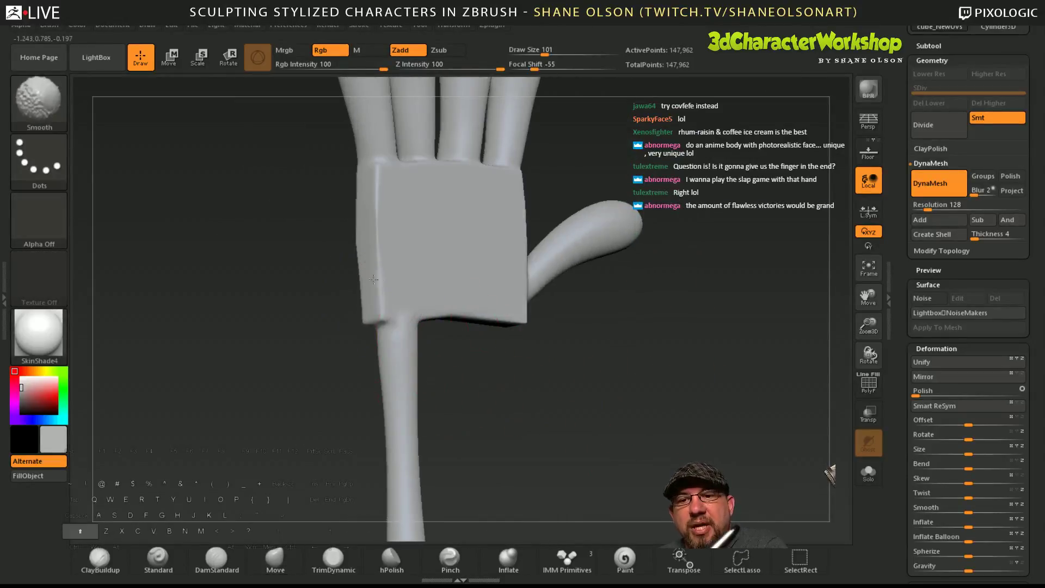
pyautogui.press('f')
pyautogui.moveTo(570, 427)
pyautogui.mouseDown()
pyautogui.moveTo(561, 435)
pyautogui.moveTo(670, 408)
pyautogui.moveTo(611, 406)
pyautogui.moveTo(555, 364)
pyautogui.moveTo(544, 381)
pyautogui.moveTo(520, 309)
pyautogui.moveTo(528, 387)
pyautogui.mouseUp()
pyautogui.keyDown('alt'); pyautogui.moveTo(551, 424); pyautogui.dragTo(559, 456); pyautogui.keyUp('alt')
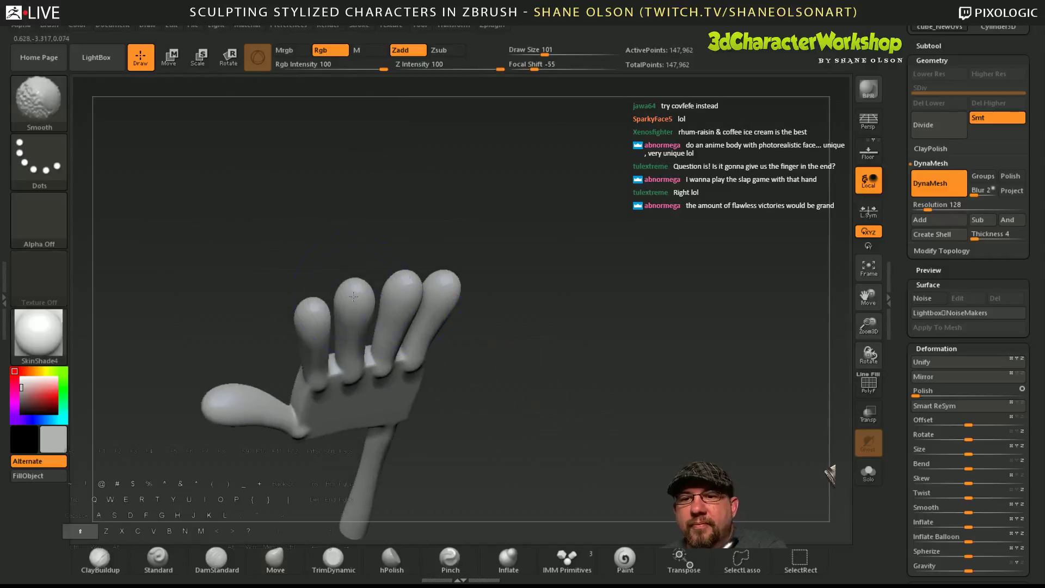
pyautogui.moveTo(490, 282)
pyautogui.keyDown('shift'); pyautogui.mouseDown()
pyautogui.moveTo(567, 360)
pyautogui.moveTo(591, 240)
pyautogui.mouseUp(); pyautogui.keyUp('shift')
pyautogui.moveTo(543, 403); pyautogui.dragTo(558, 346)
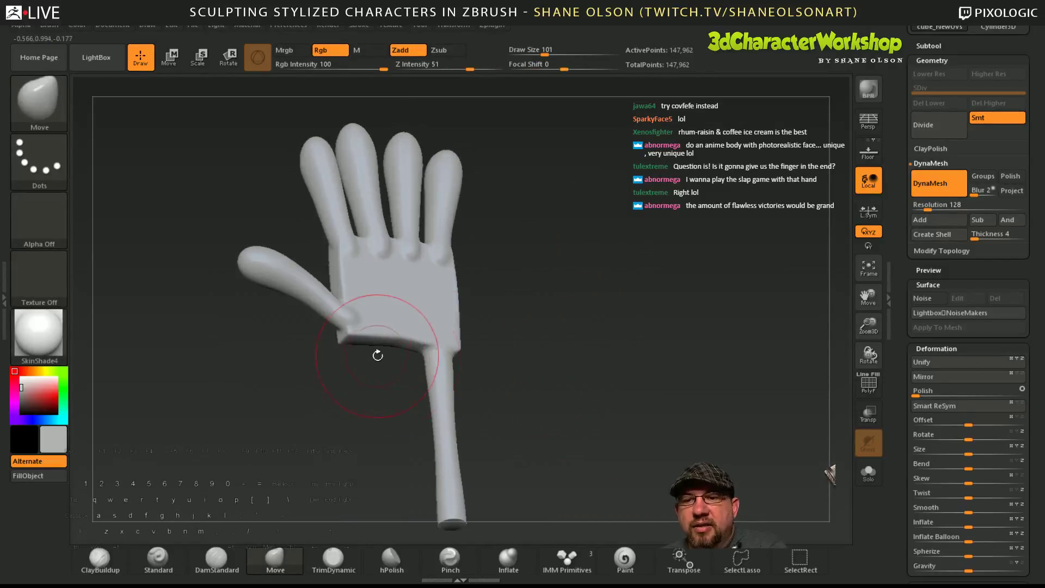
pyautogui.keyDown('shift'); pyautogui.moveTo(377, 348); pyautogui.dragTo(356, 307); pyautogui.keyUp('shift')
pyautogui.keyDown('alt'); pyautogui.moveTo(516, 380); pyautogui.dragTo(432, 303); pyautogui.keyUp('alt')
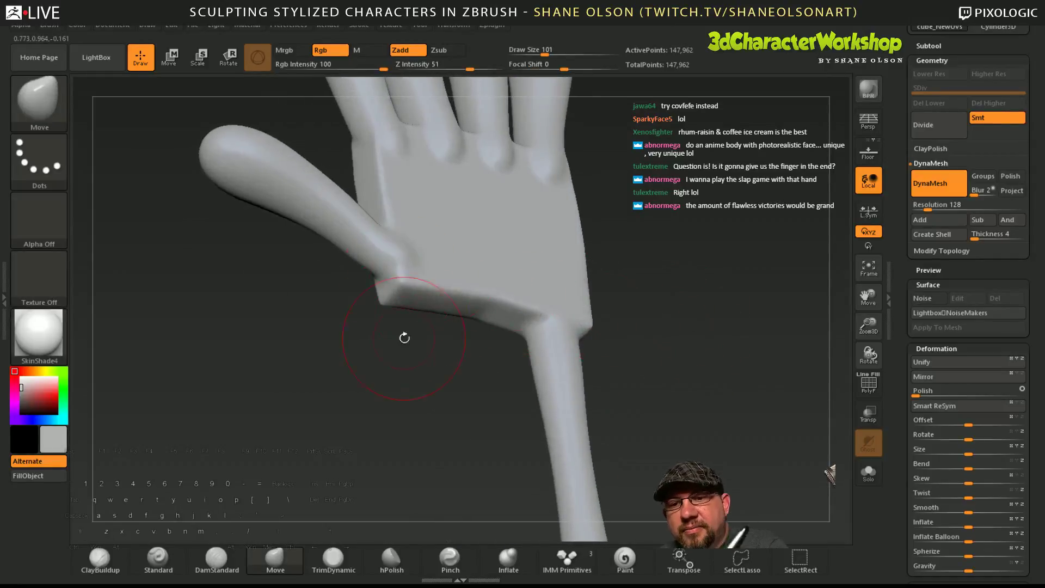
pyautogui.moveTo(401, 345); pyautogui.dragTo(433, 503)
# - Thicken the thumb base where it meets the palm, using the Inflate brush at Draw Size 68
pyautogui.click(503, 559)
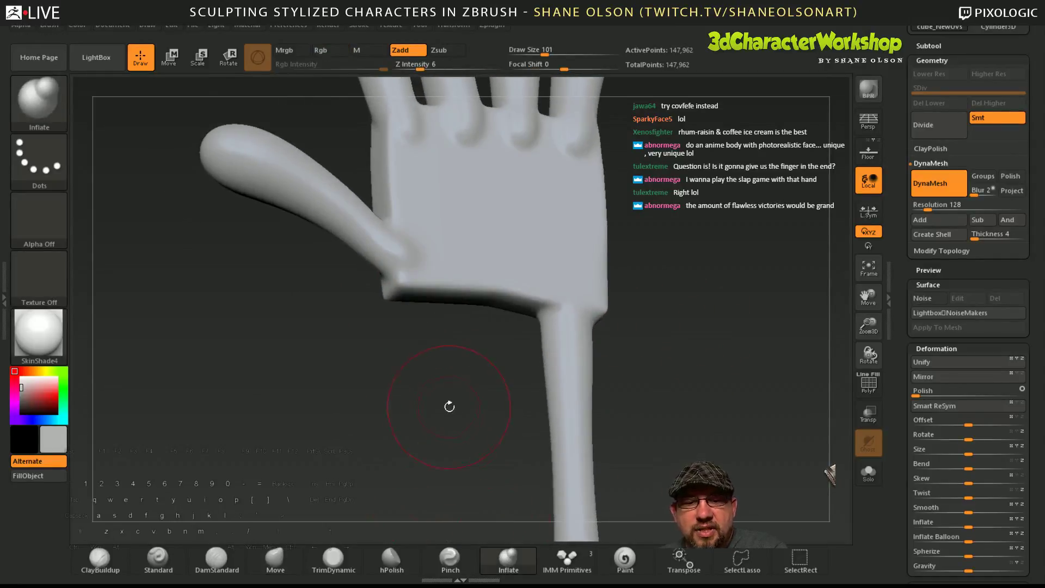
pyautogui.press('s')
pyautogui.click(448, 418)
pyautogui.moveTo(451, 390); pyautogui.dragTo(456, 415)
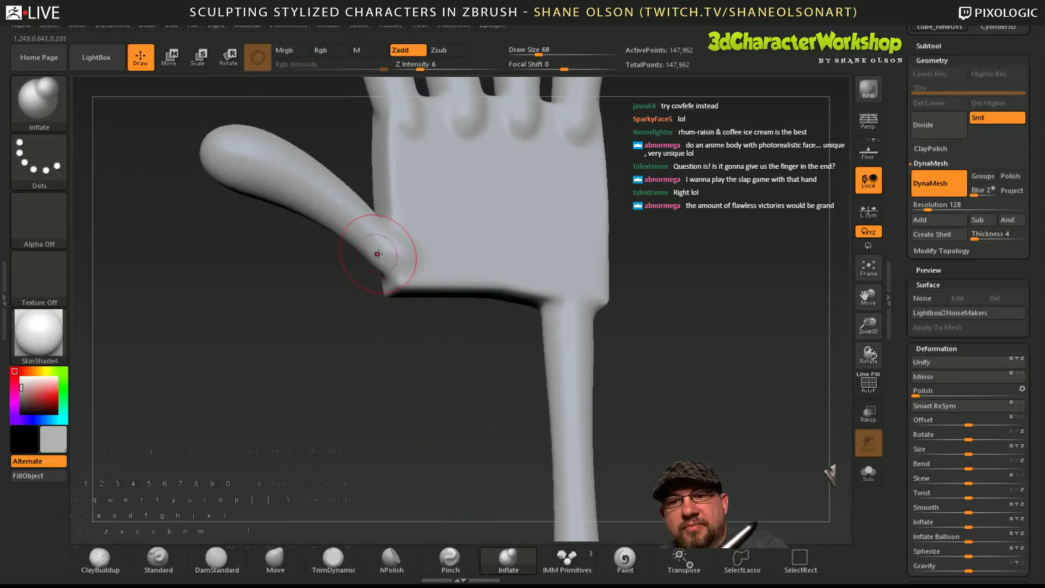
pyautogui.moveTo(383, 280); pyautogui.dragTo(380, 266)
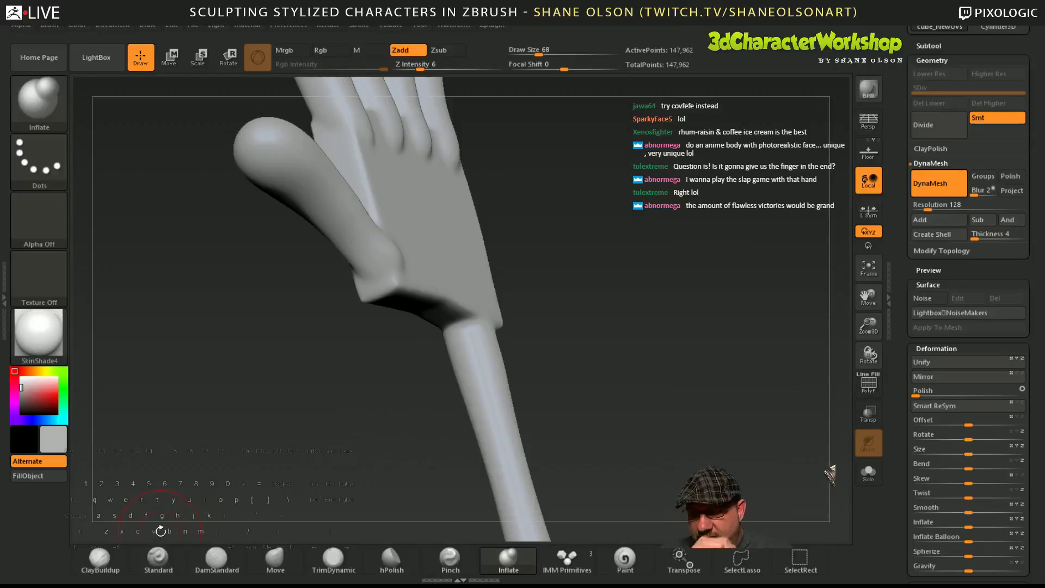
# - Fill the transition between thumb base and wrist corner with ClayBuildup at Draw Size 46 and smooth it
pyautogui.click(100, 559)
pyautogui.moveTo(665, 374); pyautogui.dragTo(513, 297)
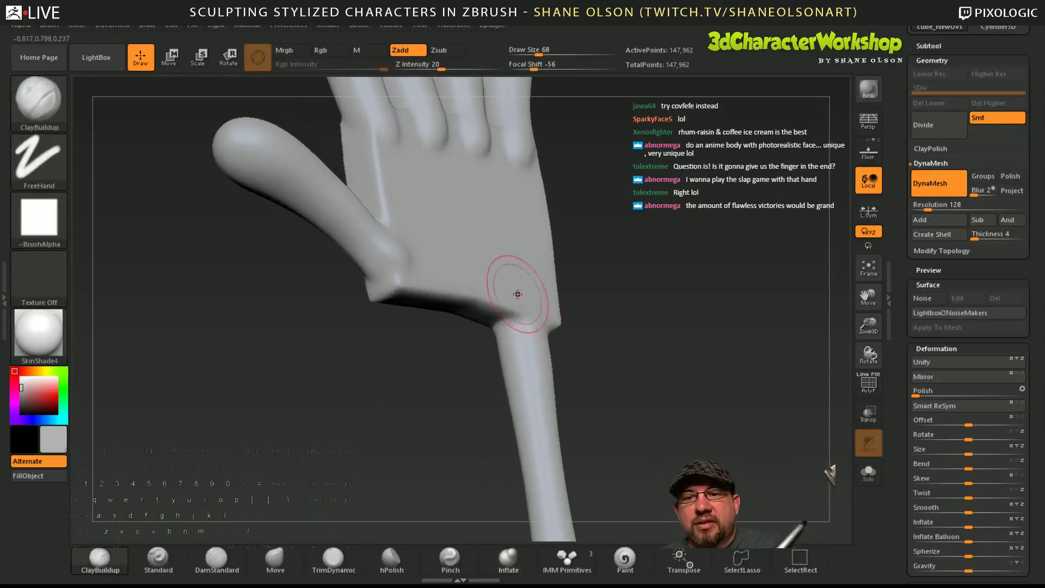
pyautogui.press('s')
pyautogui.moveTo(405, 361); pyautogui.dragTo(353, 230)
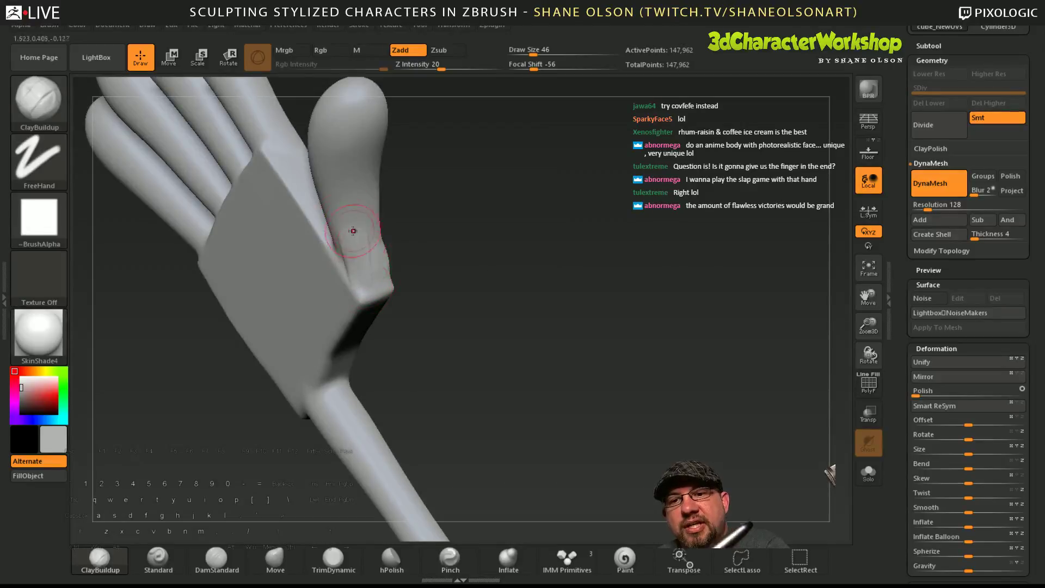
pyautogui.moveTo(420, 271)
pyautogui.mouseDown()
pyautogui.moveTo(446, 310)
pyautogui.moveTo(490, 319)
pyautogui.mouseUp()
pyautogui.press('shift')
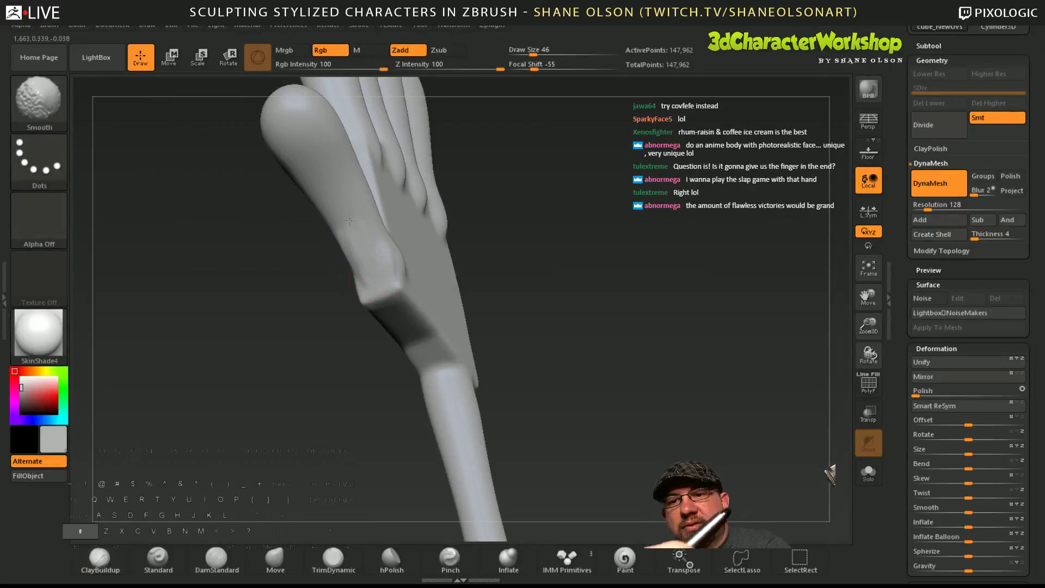
pyautogui.keyDown('shift'); pyautogui.moveTo(365, 232); pyautogui.dragTo(380, 240); pyautogui.keyUp('shift')
pyautogui.moveTo(473, 283)
pyautogui.mouseDown()
pyautogui.moveTo(385, 330)
pyautogui.moveTo(424, 404)
pyautogui.mouseUp()
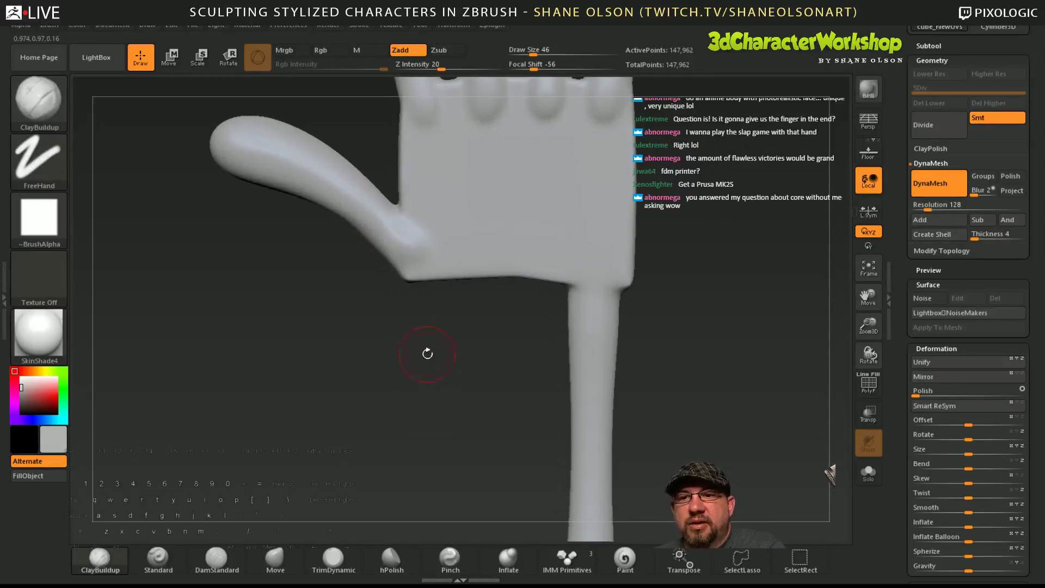
# - Make SelectLasso the active selection brush and try lasso selections around the thumb
pyautogui.keyDown('alt'); pyautogui.moveTo(427, 354); pyautogui.dragTo(299, 251); pyautogui.keyUp('alt')
pyautogui.keyDown('ctrl'); pyautogui.keyDown('shift'); pyautogui.click(299, 383); pyautogui.keyUp('shift'); pyautogui.keyUp('ctrl')
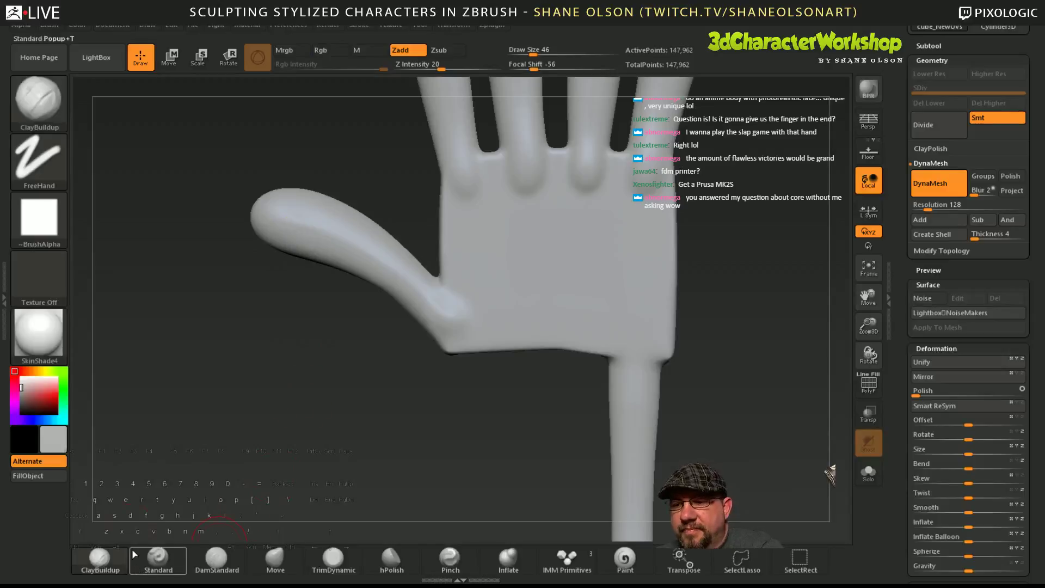
pyautogui.click(732, 566)
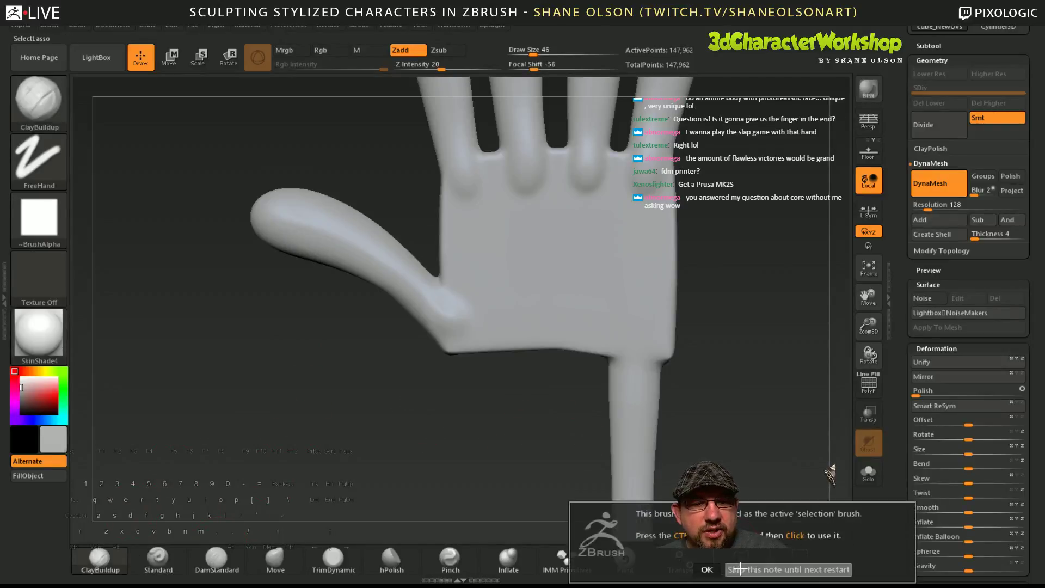
pyautogui.click(733, 569)
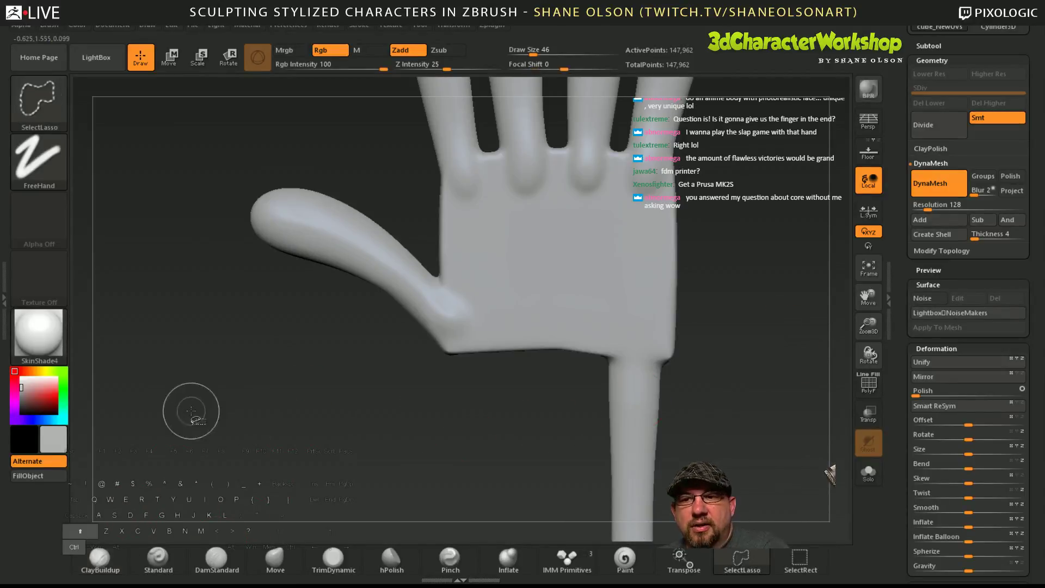
pyautogui.moveTo(203, 431)
pyautogui.keyDown('ctrl'); pyautogui.keyDown('shift'); pyautogui.mouseDown()
pyautogui.moveTo(203, 249)
pyautogui.moveTo(240, 244)
pyautogui.mouseUp(); pyautogui.keyUp('shift'); pyautogui.keyUp('ctrl')
pyautogui.moveTo(212, 409)
pyautogui.keyDown('ctrl'); pyautogui.keyDown('shift'); pyautogui.mouseDown()
pyautogui.moveTo(235, 250)
pyautogui.moveTo(282, 243)
pyautogui.moveTo(419, 327)
pyautogui.moveTo(476, 440)
pyautogui.moveTo(466, 460)
pyautogui.mouseUp(); pyautogui.keyUp('shift'); pyautogui.keyUp('ctrl')
pyautogui.keyDown('ctrl'); pyautogui.keyDown('shift'); pyautogui.click(467, 461); pyautogui.keyUp('shift'); pyautogui.keyUp('ctrl')
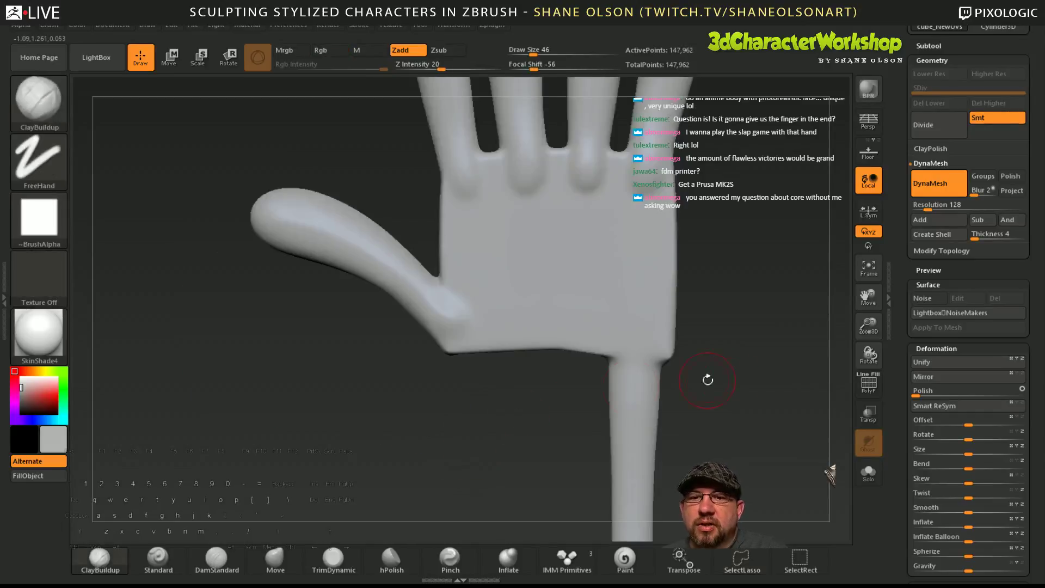
# - Build up and smooth the outer side where the palm's little-finger edge meets the forearm cylinder
pyautogui.moveTo(684, 377); pyautogui.dragTo(675, 366)
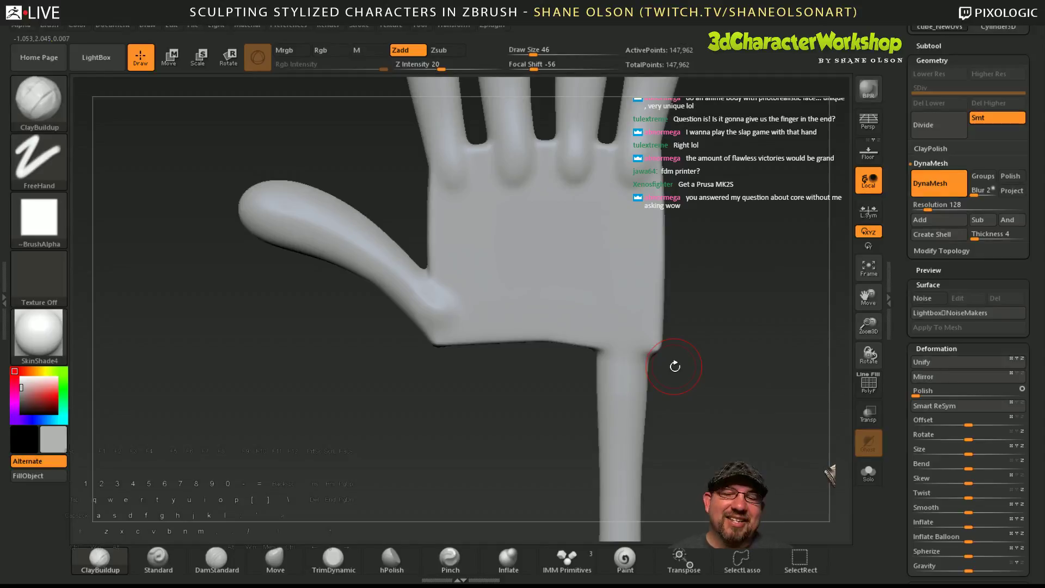
pyautogui.moveTo(701, 371)
pyautogui.mouseDown()
pyautogui.moveTo(677, 369)
pyautogui.moveTo(670, 384)
pyautogui.moveTo(606, 356)
pyautogui.moveTo(627, 380)
pyautogui.moveTo(600, 345)
pyautogui.mouseUp()
pyautogui.moveTo(663, 394)
pyautogui.mouseDown()
pyautogui.moveTo(624, 390)
pyautogui.moveTo(661, 348)
pyautogui.mouseUp()
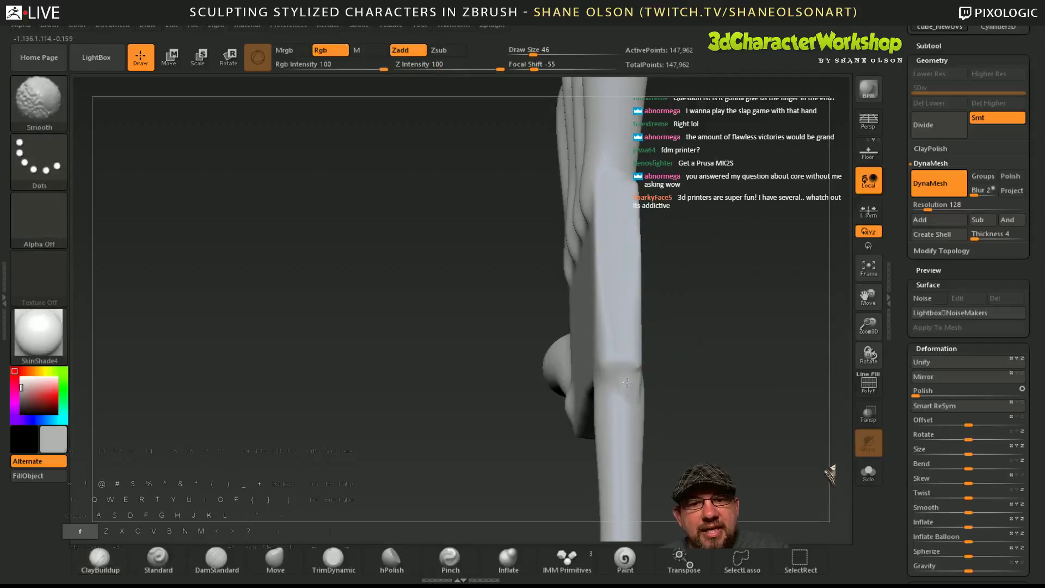
pyautogui.moveTo(693, 427); pyautogui.dragTo(704, 404)
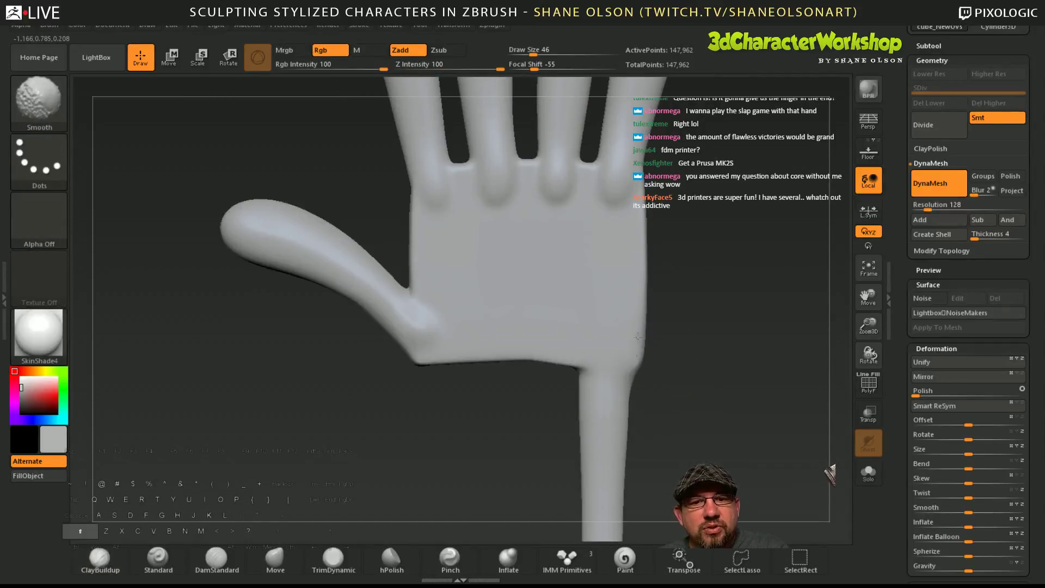
# - Add clay across the palm and back sides of the forearm cylinder's joint and smooth it into the palm
pyautogui.moveTo(676, 408); pyautogui.dragTo(639, 399)
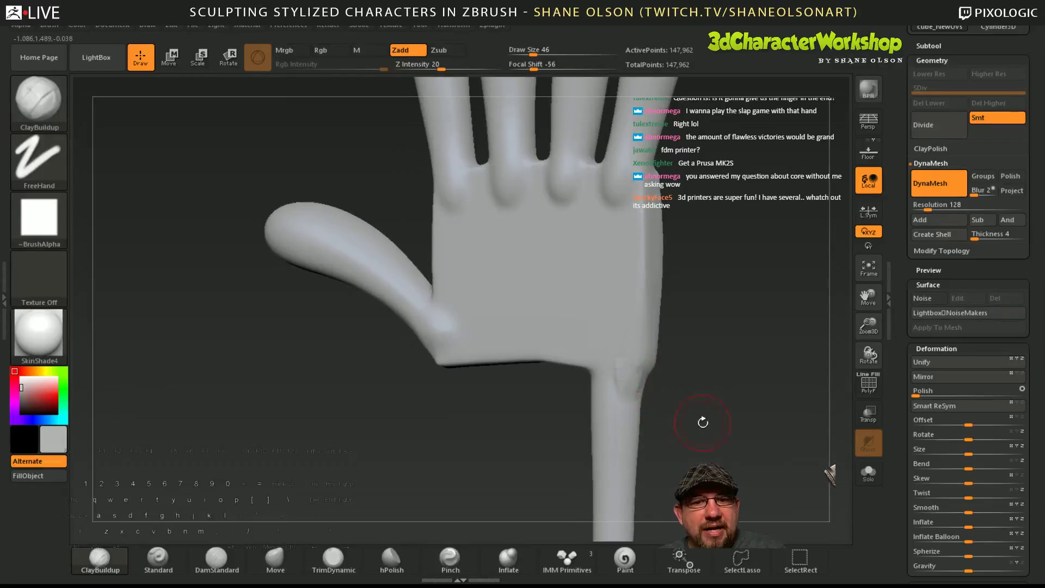
pyautogui.moveTo(703, 423); pyautogui.dragTo(651, 409)
pyautogui.press('shift')
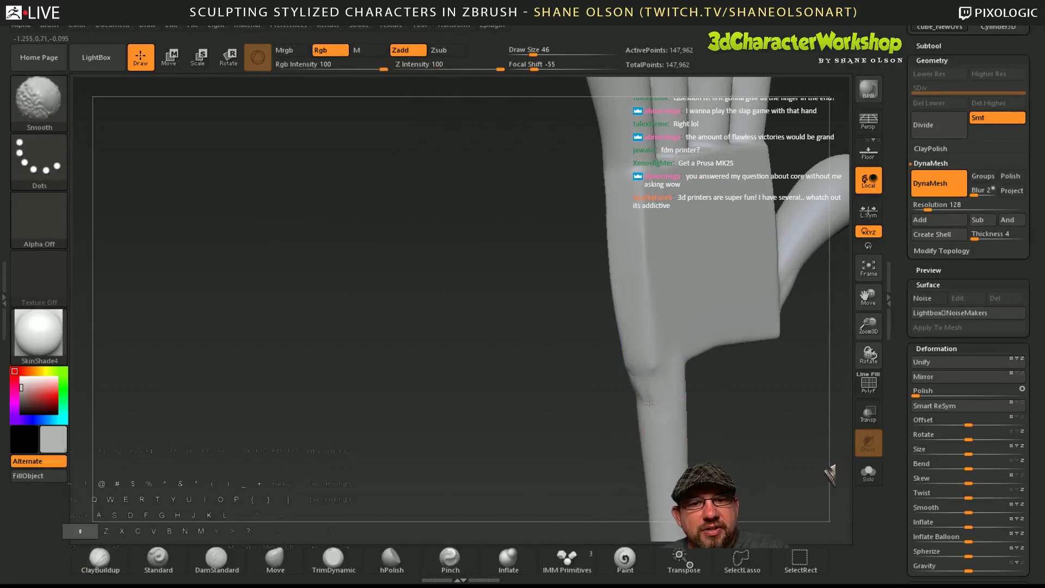
pyautogui.moveTo(624, 357)
pyautogui.mouseDown()
pyautogui.moveTo(631, 381)
pyautogui.moveTo(620, 405)
pyautogui.mouseUp()
pyautogui.press('shift')
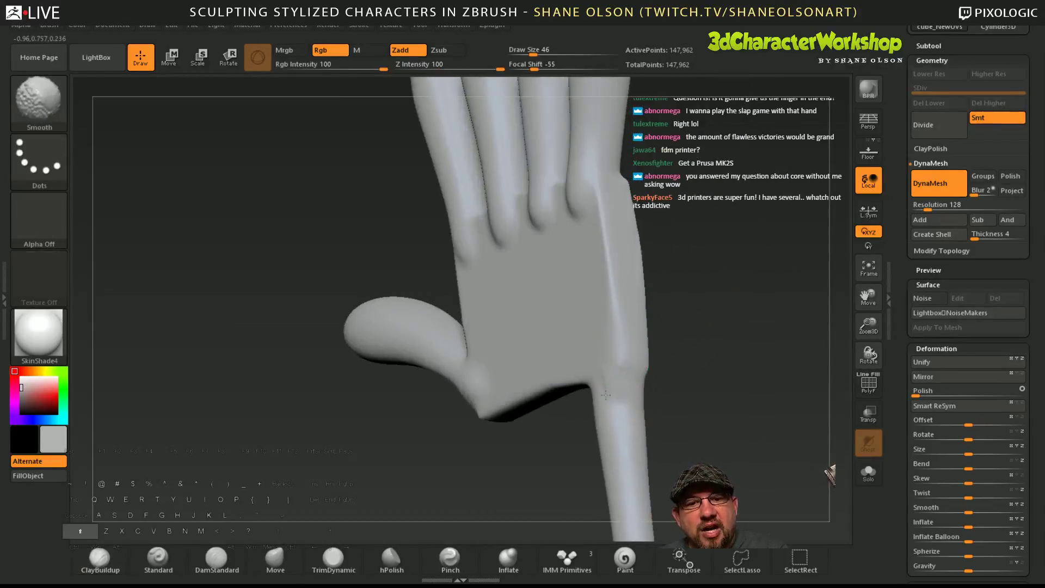
pyautogui.moveTo(639, 372); pyautogui.dragTo(662, 368)
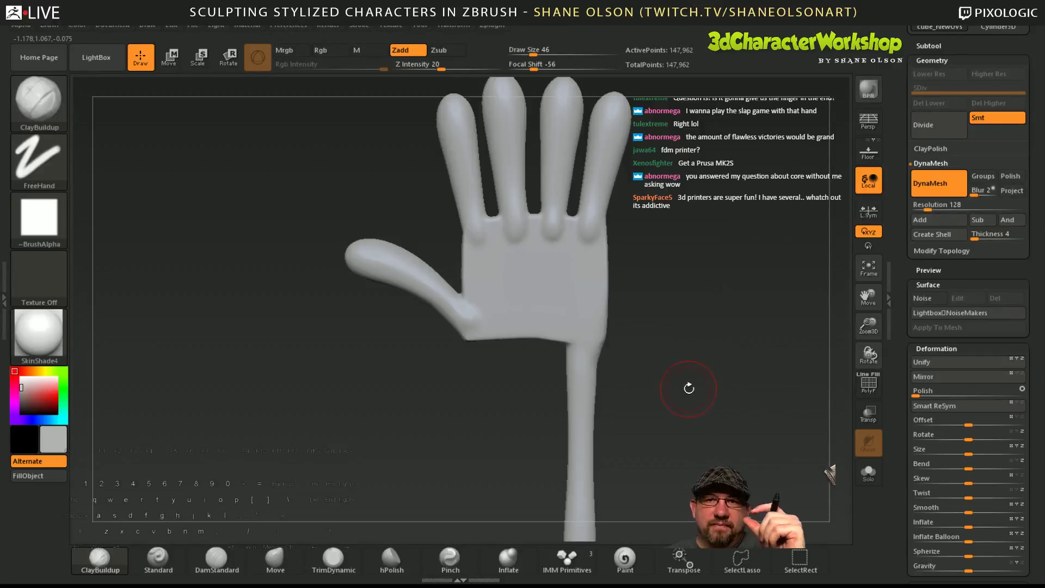
# - Fill the inner corner between the forearm cylinder and the palm's wrist end from the back side and smooth it
pyautogui.moveTo(685, 383)
pyautogui.mouseDown()
pyautogui.moveTo(702, 415)
pyautogui.moveTo(679, 381)
pyautogui.moveTo(694, 349)
pyautogui.moveTo(680, 386)
pyautogui.moveTo(709, 364)
pyautogui.moveTo(702, 395)
pyautogui.moveTo(659, 430)
pyautogui.moveTo(571, 392)
pyautogui.moveTo(506, 381)
pyautogui.moveTo(540, 403)
pyautogui.moveTo(560, 401)
pyautogui.moveTo(538, 356)
pyautogui.mouseUp()
pyautogui.moveTo(621, 389); pyautogui.dragTo(756, 423)
pyautogui.moveTo(551, 388)
pyautogui.keyDown('shift'); pyautogui.mouseDown()
pyautogui.moveTo(567, 418)
pyautogui.moveTo(581, 408)
pyautogui.mouseUp(); pyautogui.keyUp('shift')
pyautogui.moveTo(647, 375)
pyautogui.mouseDown()
pyautogui.moveTo(599, 370)
pyautogui.moveTo(575, 385)
pyautogui.moveTo(574, 325)
pyautogui.mouseUp()
pyautogui.press('shift')
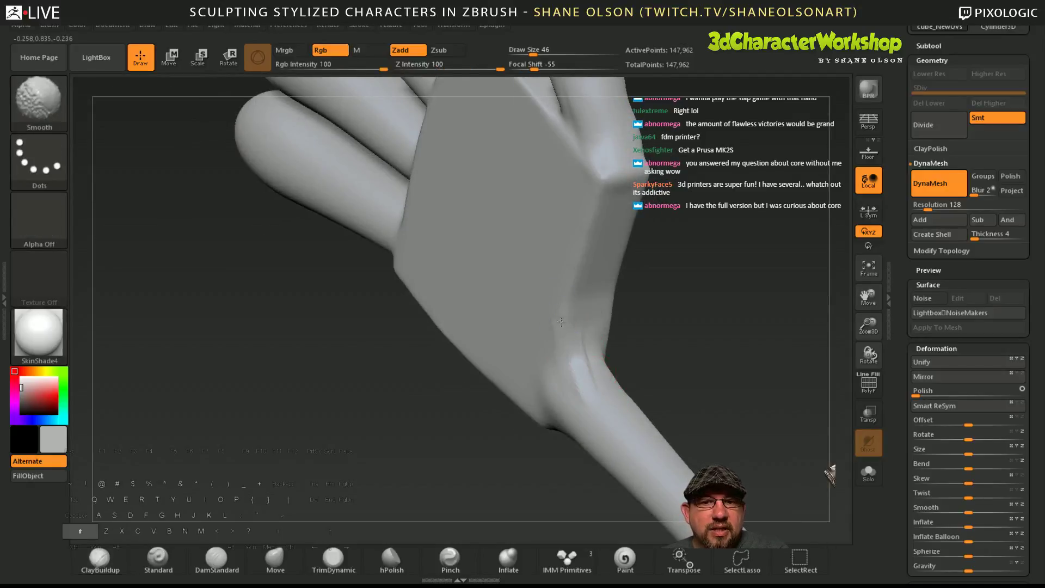
# - Build up the inner corner of the forearm joint from the palm side and smooth away the strokes
pyautogui.moveTo(688, 355)
pyautogui.mouseDown()
pyautogui.moveTo(580, 356)
pyautogui.moveTo(628, 369)
pyautogui.mouseUp()
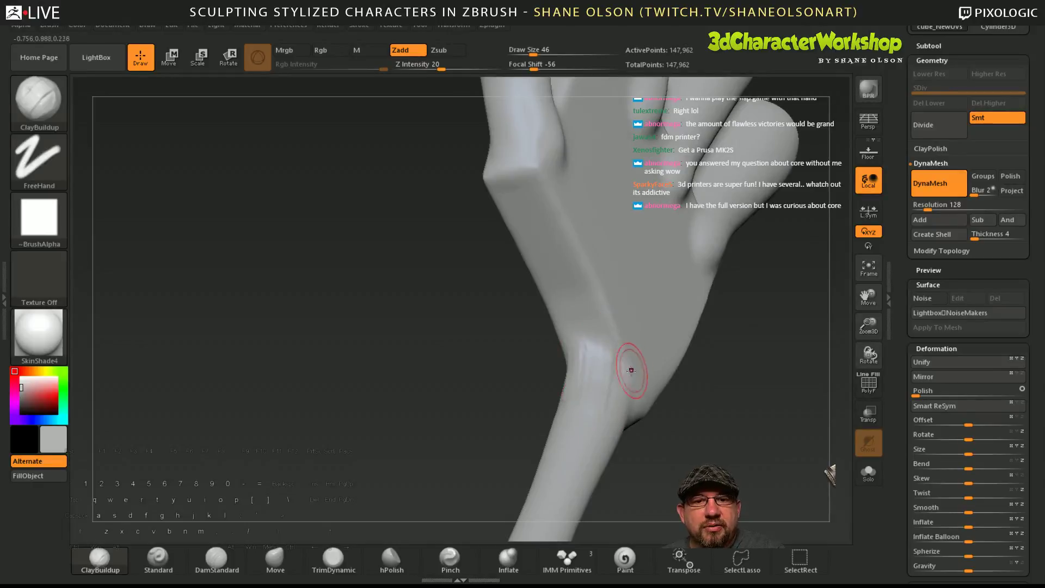
pyautogui.moveTo(629, 368); pyautogui.dragTo(581, 337, button='right')
pyautogui.press('shift')
pyautogui.keyDown('shift'); pyautogui.moveTo(580, 407); pyautogui.dragTo(624, 352); pyautogui.keyUp('shift')
pyautogui.moveTo(625, 351); pyautogui.dragTo(642, 359, button='right')
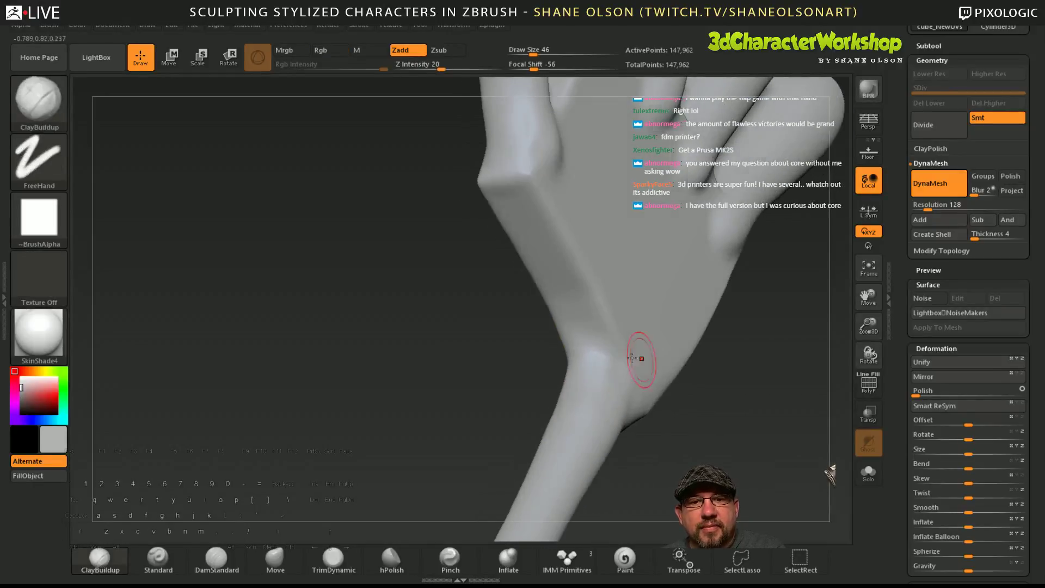
# - Add clay where the forearm cylinder meets the palm's narrow wrist-end face and smooth the strokes
pyautogui.moveTo(578, 361); pyautogui.dragTo(604, 376)
pyautogui.keyDown('shift'); pyautogui.moveTo(578, 326); pyautogui.dragTo(595, 368); pyautogui.keyUp('shift')
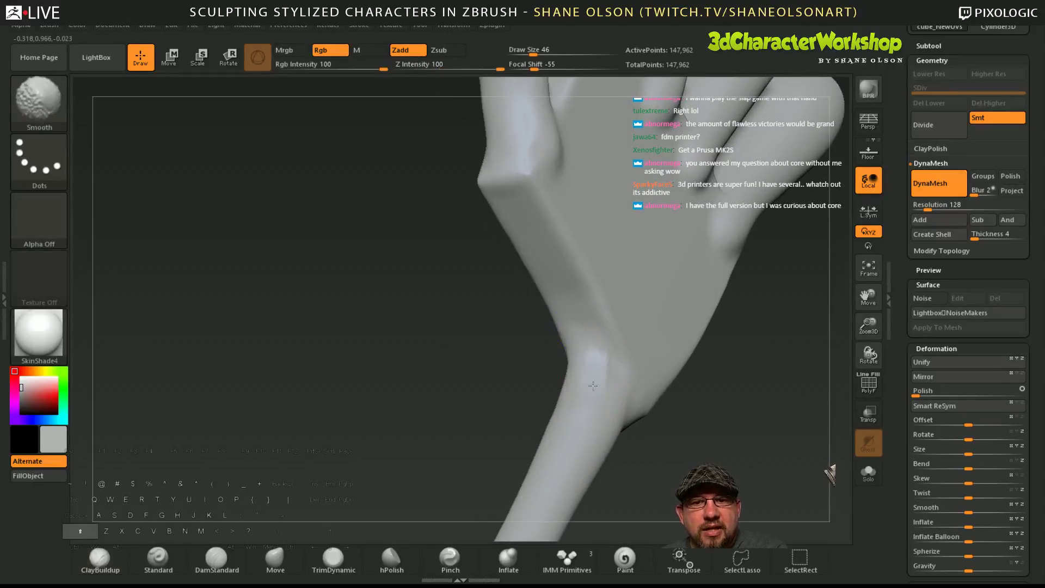
pyautogui.keyDown('shift'); pyautogui.moveTo(697, 403); pyautogui.dragTo(698, 419); pyautogui.keyUp('shift')
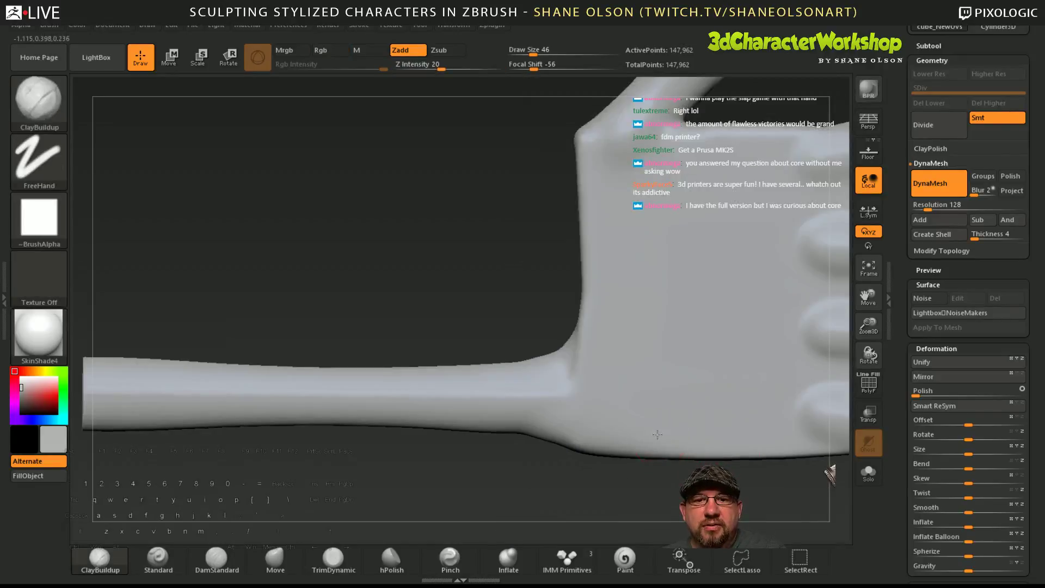
# - Build up the inner corner between the forearm cylinder and the palm's wrist end, and smooth it into a rounded transition
pyautogui.moveTo(698, 419); pyautogui.dragTo(611, 377, button='right')
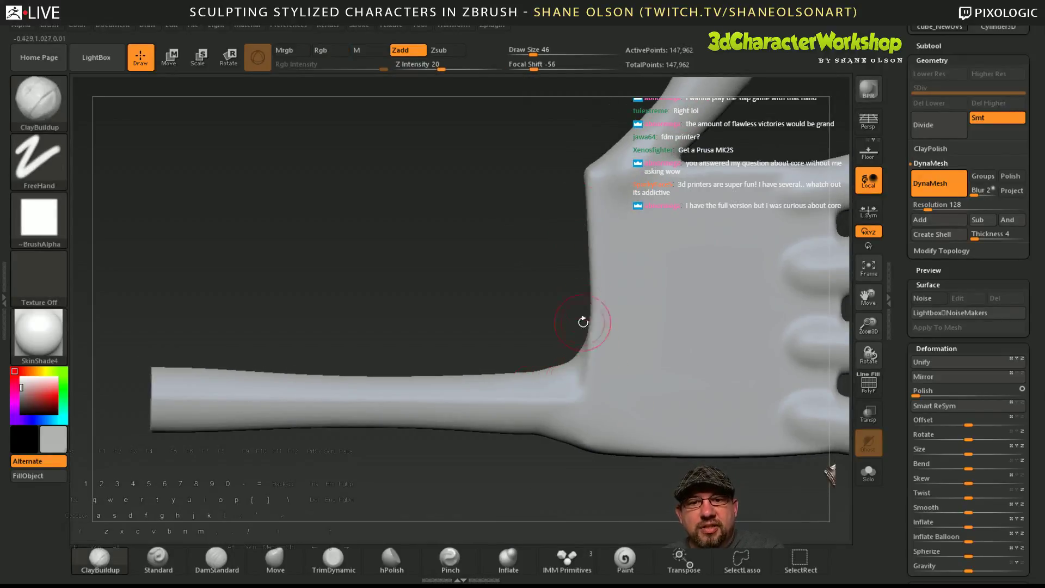
pyautogui.moveTo(588, 326)
pyautogui.mouseDown(button='right')
pyautogui.moveTo(613, 367)
pyautogui.moveTo(642, 362)
pyautogui.mouseUp(button='right')
pyautogui.moveTo(585, 369); pyautogui.dragTo(608, 349)
pyautogui.moveTo(608, 348); pyautogui.dragTo(578, 363, button='right')
pyautogui.moveTo(576, 364); pyautogui.dragTo(570, 393)
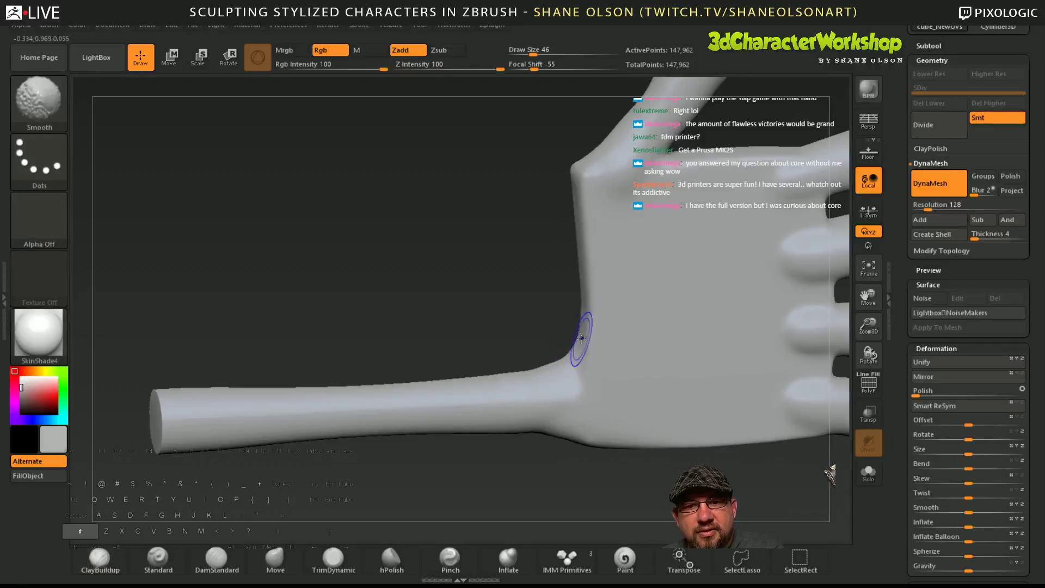
pyautogui.moveTo(581, 338)
pyautogui.keyDown('shift'); pyautogui.mouseDown()
pyautogui.moveTo(572, 385)
pyautogui.moveTo(575, 359)
pyautogui.mouseUp(); pyautogui.keyUp('shift')
pyautogui.moveTo(595, 375); pyautogui.dragTo(620, 351, button='right')
pyautogui.keyDown('shift'); pyautogui.moveTo(580, 348); pyautogui.dragTo(572, 361); pyautogui.keyUp('shift')
pyautogui.moveTo(617, 361)
pyautogui.mouseDown(button='right')
pyautogui.moveTo(614, 338)
pyautogui.moveTo(631, 339)
pyautogui.moveTo(613, 298)
pyautogui.mouseUp(button='right')
pyautogui.press('shift')
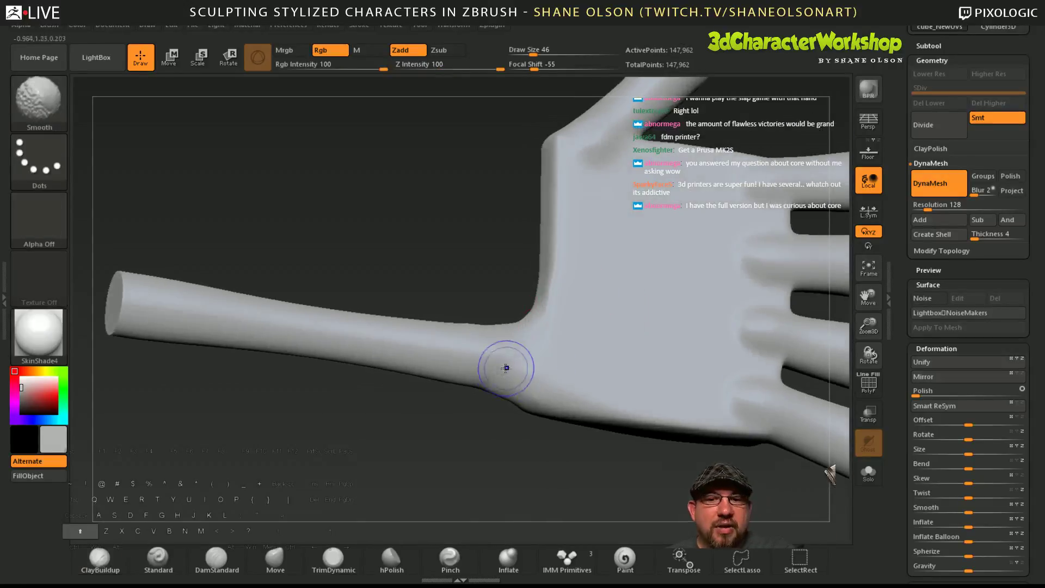
# - Switch to the DamStandard brush and set its draw size to 22, with the palm facing the view
pyautogui.moveTo(606, 450)
pyautogui.mouseDown(button='right')
pyautogui.moveTo(643, 440)
pyautogui.moveTo(657, 393)
pyautogui.moveTo(695, 410)
pyautogui.moveTo(630, 439)
pyautogui.moveTo(642, 435)
pyautogui.moveTo(667, 352)
pyautogui.mouseUp(button='right')
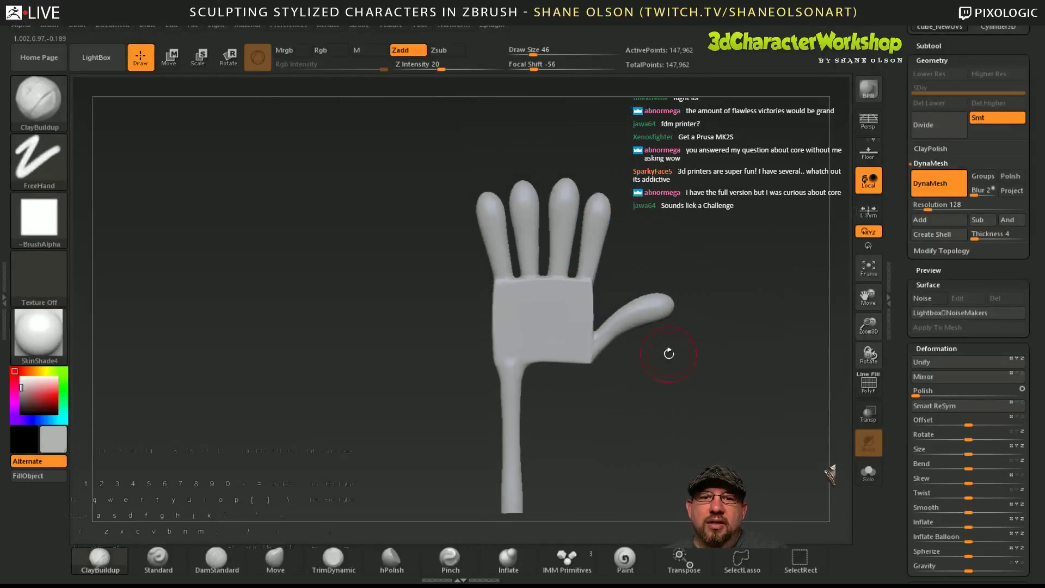
pyautogui.keyDown('alt'); pyautogui.moveTo(692, 414); pyautogui.dragTo(656, 399, button='right'); pyautogui.keyUp('alt')
pyautogui.press('shift')
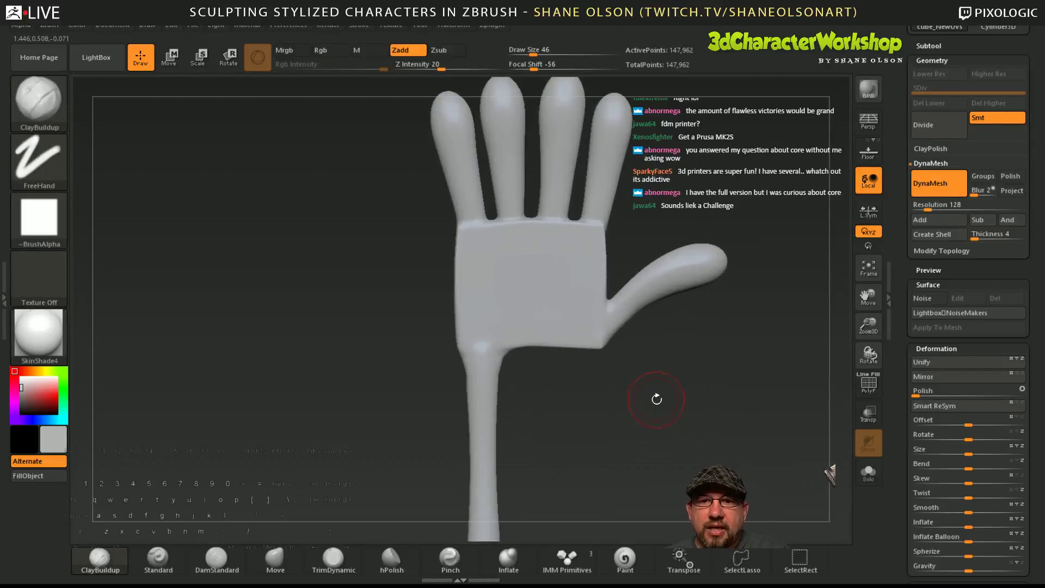
pyautogui.moveTo(732, 419); pyautogui.dragTo(614, 392, button='right')
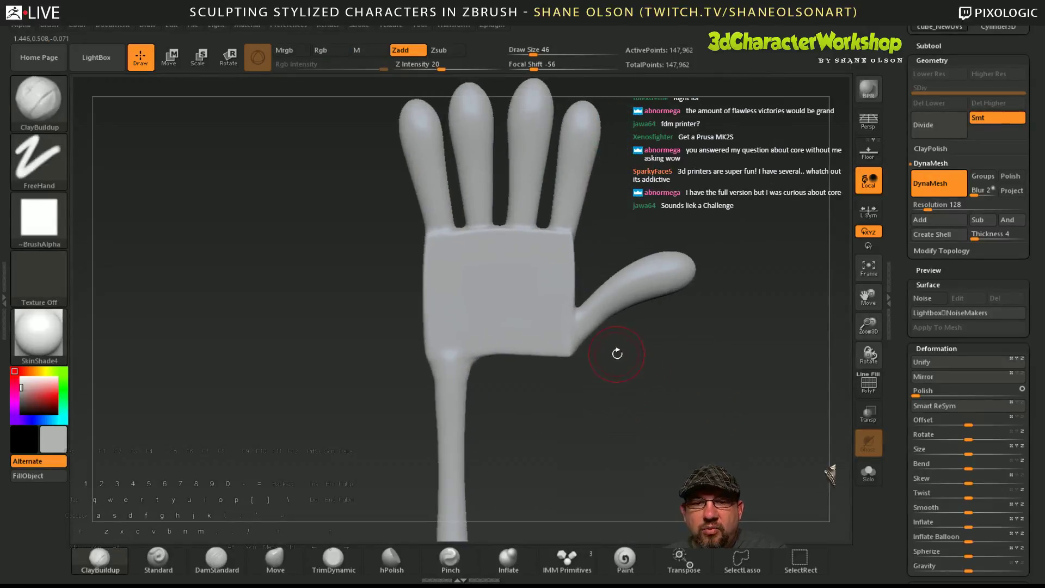
pyautogui.click(217, 558)
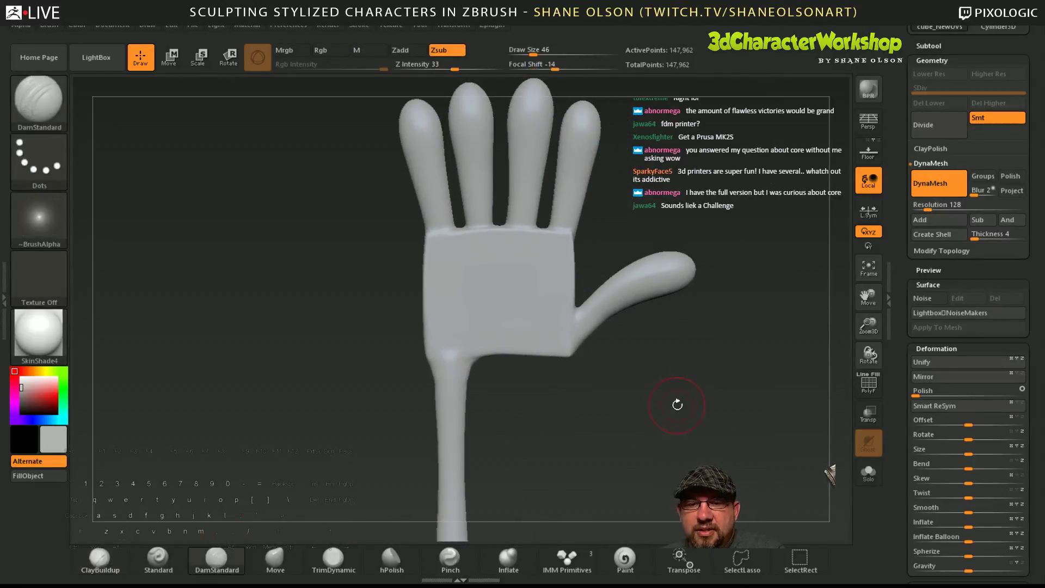
pyautogui.keyDown('ctrl'); pyautogui.moveTo(677, 405); pyautogui.dragTo(676, 465, button='right'); pyautogui.keyUp('ctrl')
pyautogui.press('s')
pyautogui.keyDown('alt'); pyautogui.moveTo(648, 404); pyautogui.dragTo(678, 434, button='right'); pyautogui.keyUp('alt')
pyautogui.press('s')
pyautogui.moveTo(675, 429); pyautogui.dragTo(660, 430)
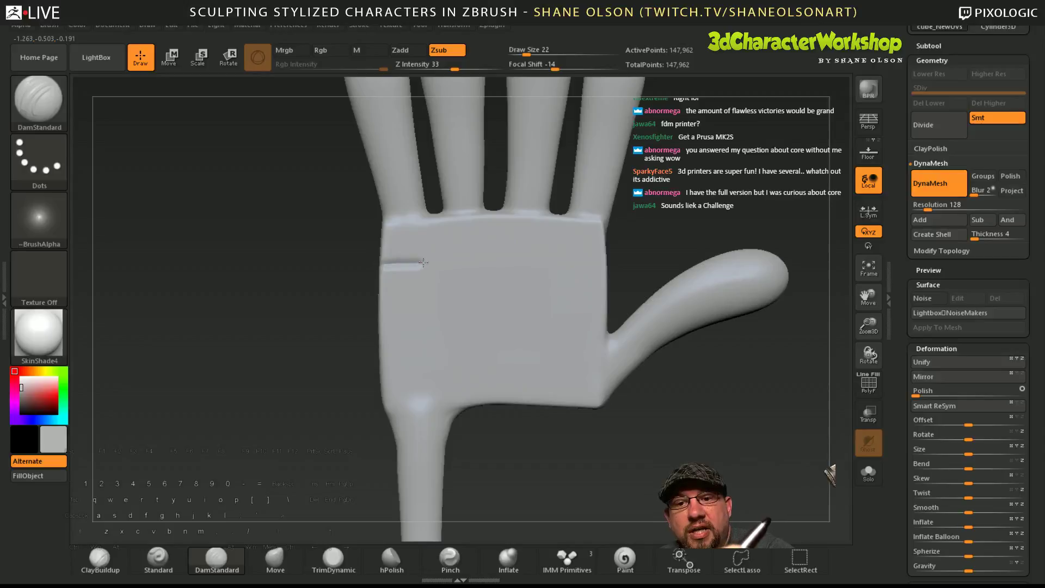
# - Carve a crease straight across the palm just below the finger bases, redoing the first attempt
pyautogui.moveTo(423, 262); pyautogui.dragTo(592, 260)
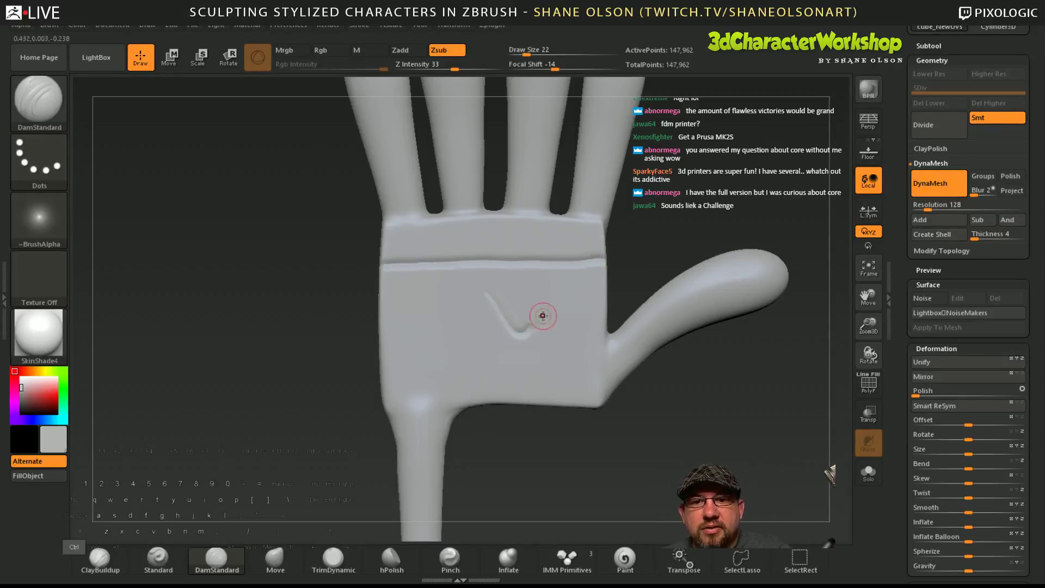
pyautogui.hotkey('ctrl', 'z')
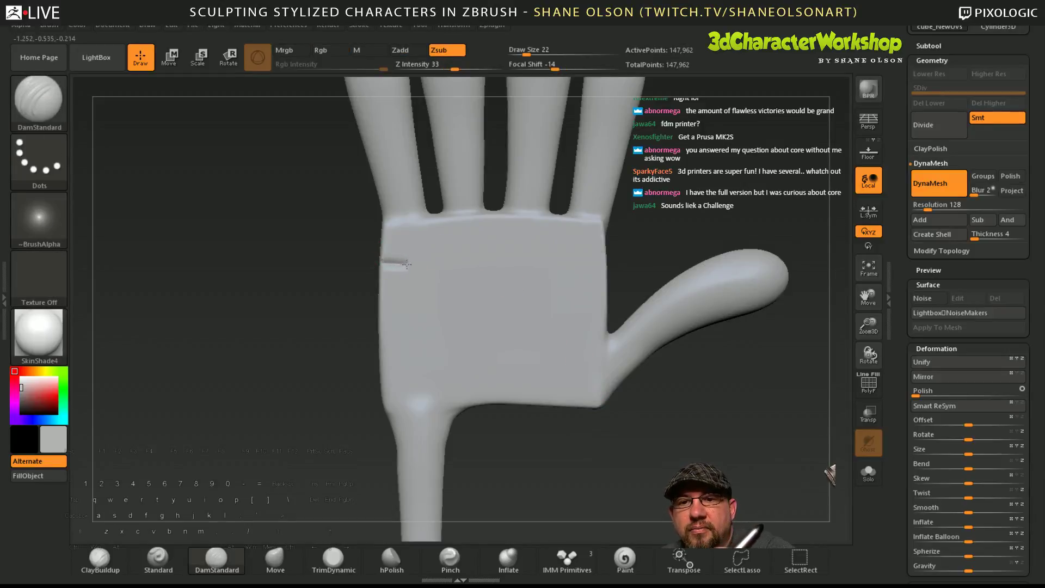
pyautogui.moveTo(464, 264); pyautogui.dragTo(590, 262)
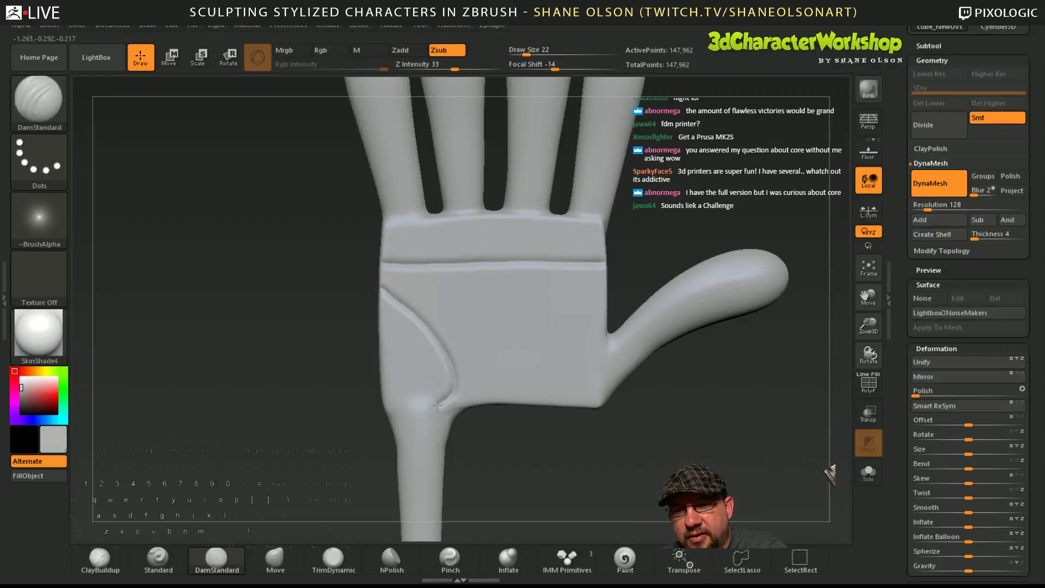
# - Carve a curved crease around the palm's little-finger-side pad and another arc around the thumb pad
pyautogui.hotkey('ctrl', 'z')
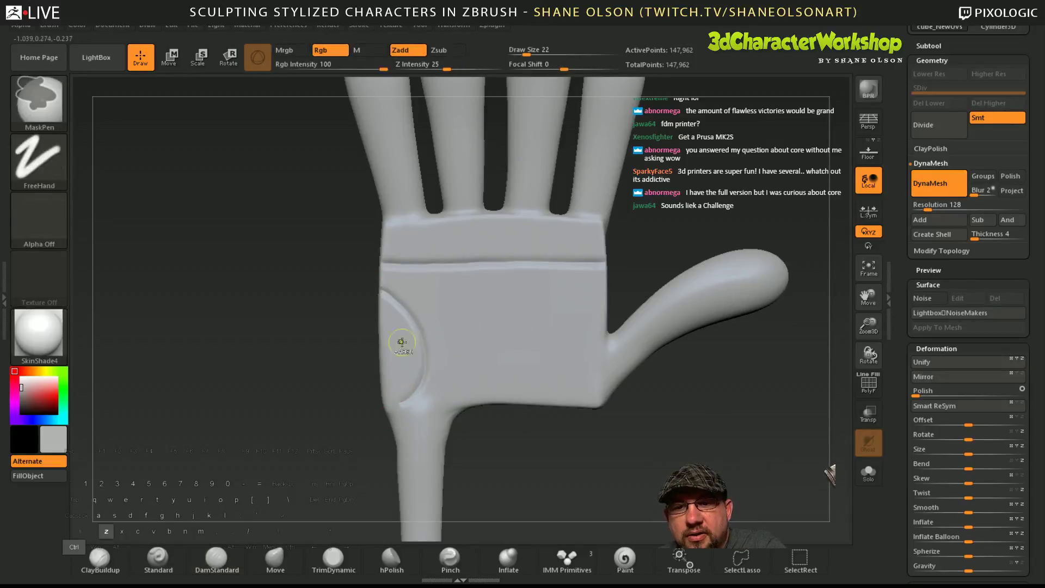
pyautogui.hotkey('ctrl', 'z')
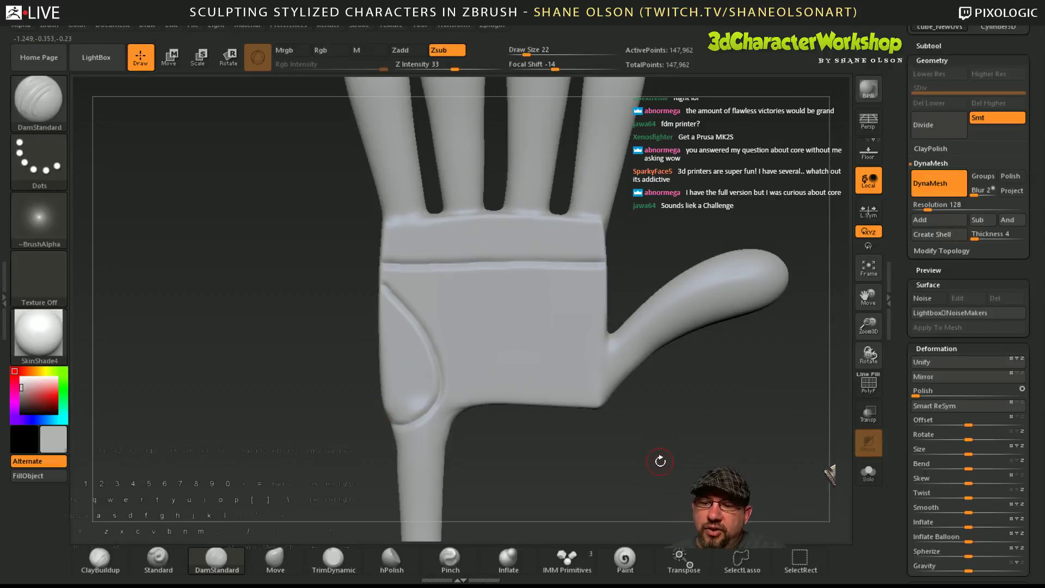
pyautogui.hotkey('ctrl', 'z')
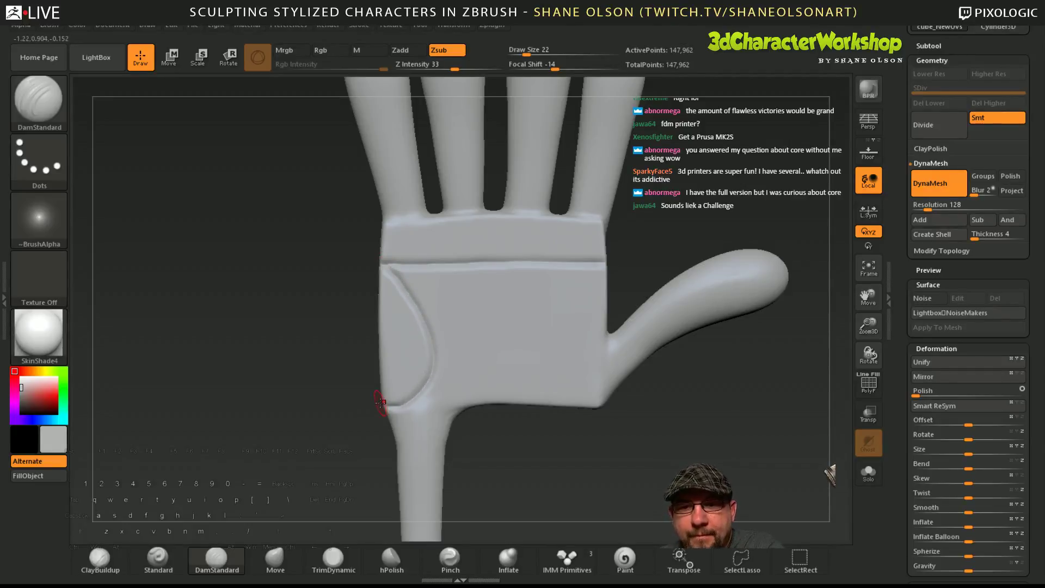
pyautogui.moveTo(636, 447)
pyautogui.mouseDown()
pyautogui.moveTo(694, 445)
pyautogui.moveTo(636, 435)
pyautogui.mouseUp()
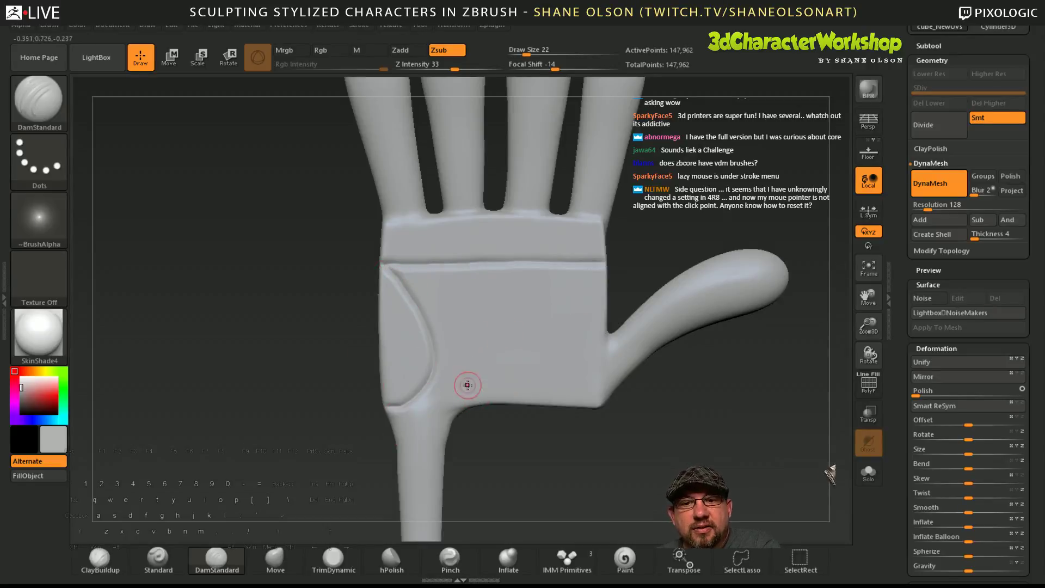
pyautogui.moveTo(464, 398)
pyautogui.mouseDown()
pyautogui.moveTo(493, 346)
pyautogui.moveTo(546, 297)
pyautogui.moveTo(606, 271)
pyautogui.mouseUp()
# - Raise the Lazy Mouse LazyStep to about 4.11 and try a stroke on the palm
pyautogui.keyDown('alt'); pyautogui.moveTo(723, 429); pyautogui.dragTo(685, 421); pyautogui.keyUp('alt')
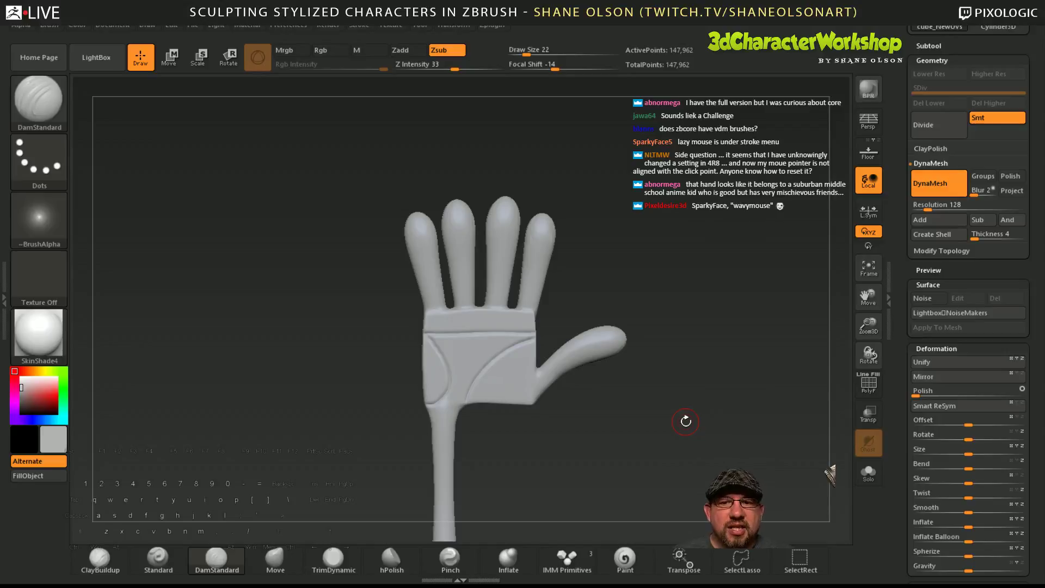
pyautogui.moveTo(649, 390); pyautogui.dragTo(638, 401)
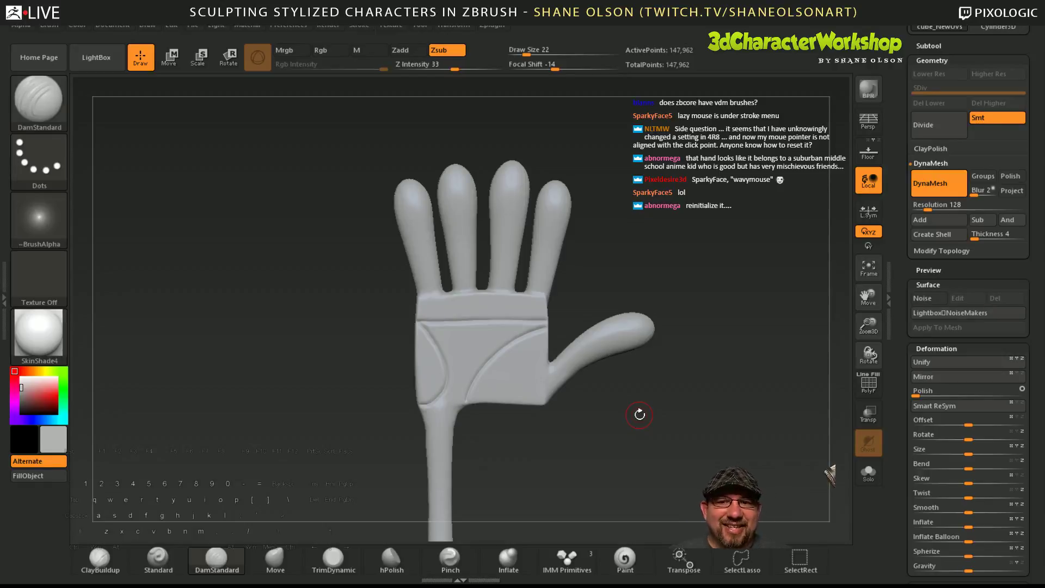
pyautogui.keyDown('alt'); pyautogui.moveTo(639, 414); pyautogui.dragTo(661, 439); pyautogui.keyUp('alt')
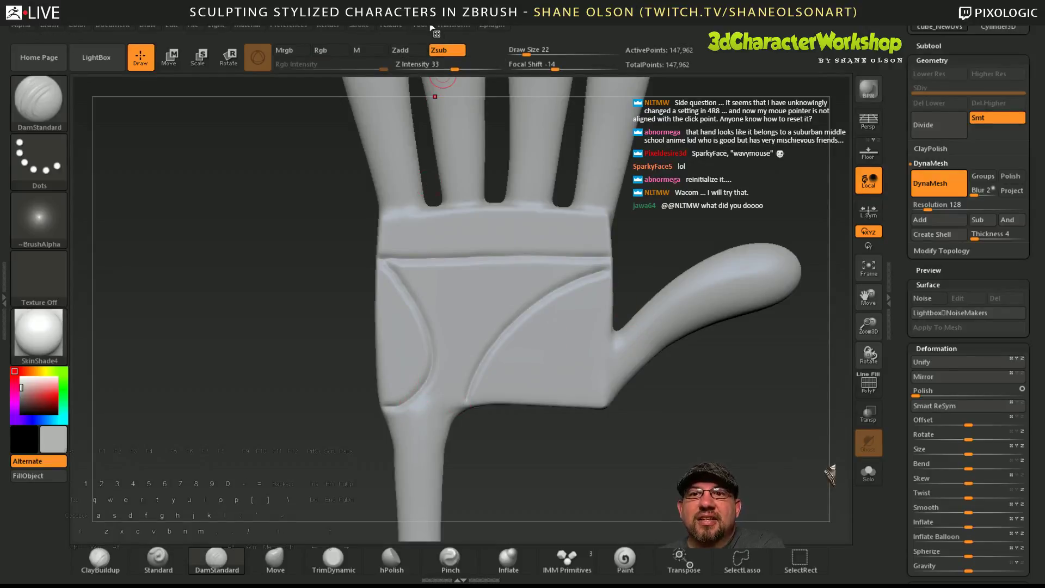
pyautogui.click(359, 26)
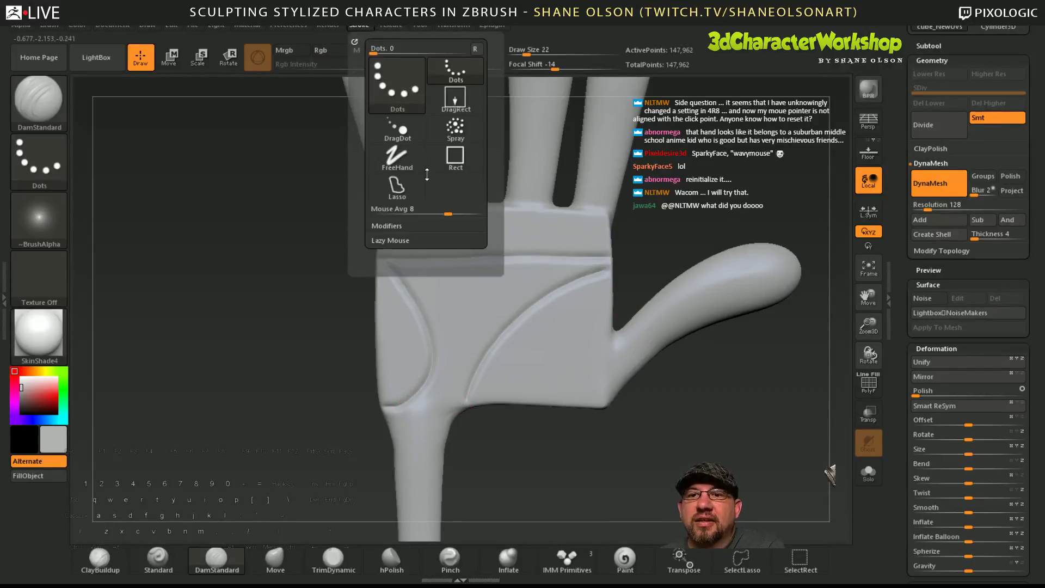
pyautogui.click(402, 240)
pyautogui.click(411, 253)
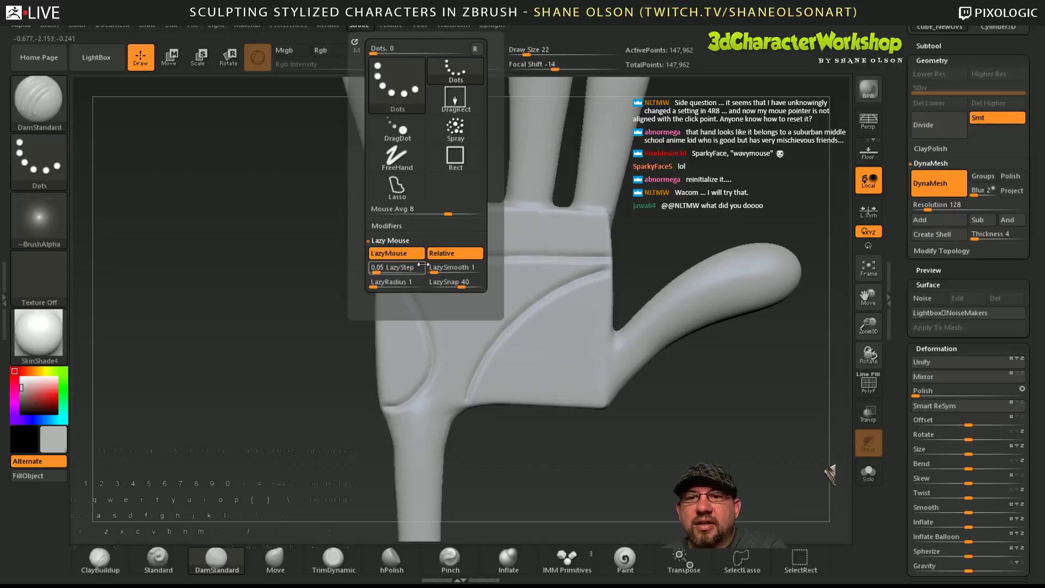
pyautogui.moveTo(423, 266); pyautogui.dragTo(386, 267)
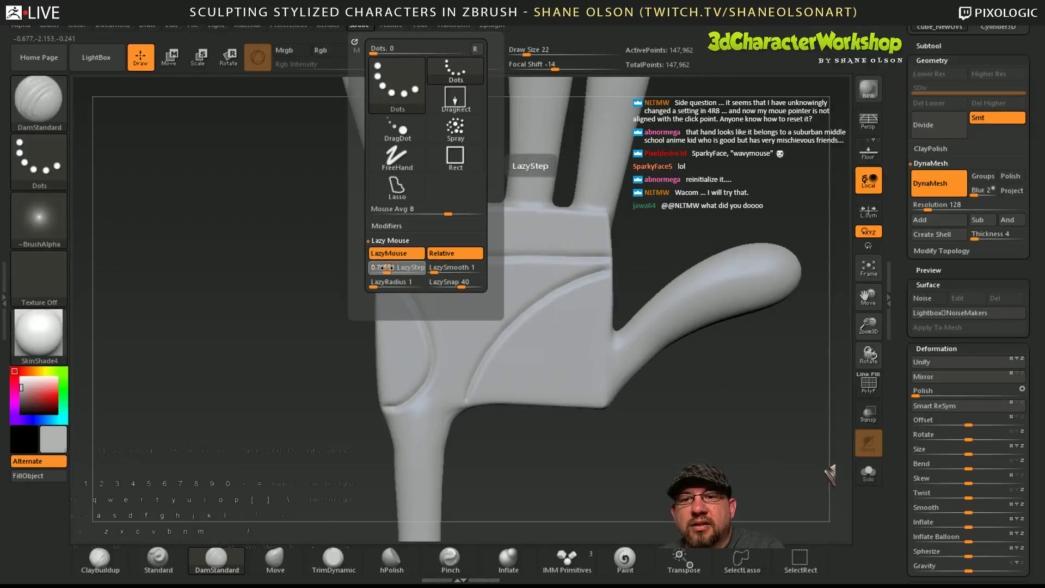
pyautogui.moveTo(459, 349); pyautogui.dragTo(433, 408)
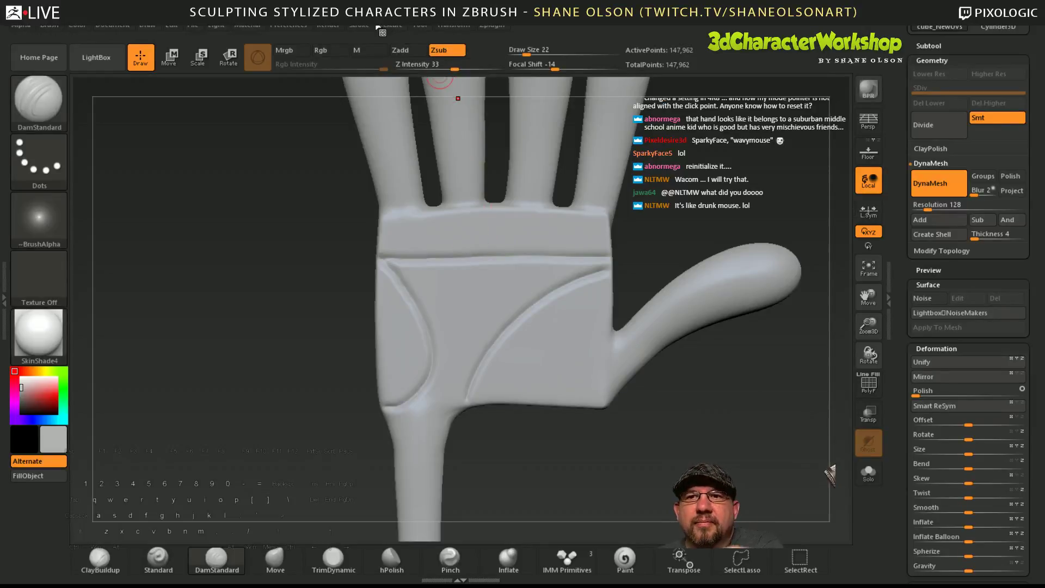
# - Set LazyStep to 0 and increase LazyRadius, trying the lazy stroke on the palm and undoing the test marks
pyautogui.click(359, 25)
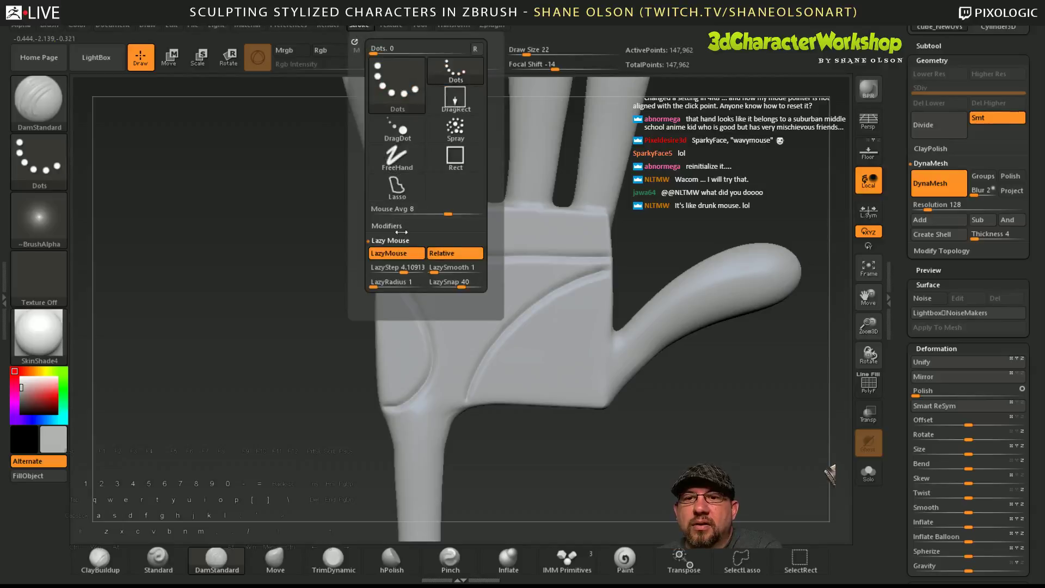
pyautogui.moveTo(403, 270)
pyautogui.mouseDown()
pyautogui.moveTo(372, 271)
pyautogui.moveTo(409, 285)
pyautogui.mouseUp()
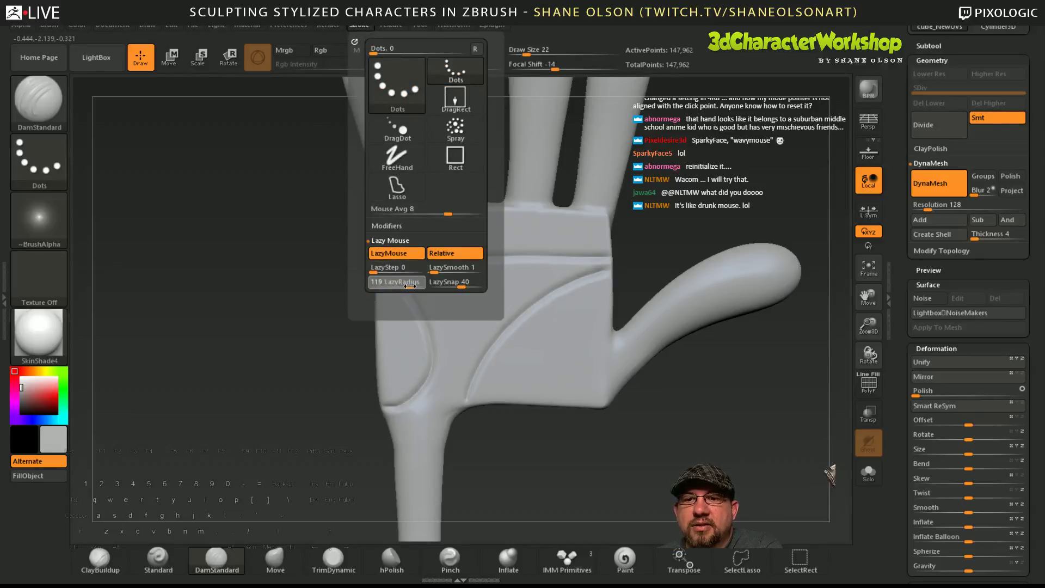
pyautogui.moveTo(528, 263); pyautogui.dragTo(466, 340)
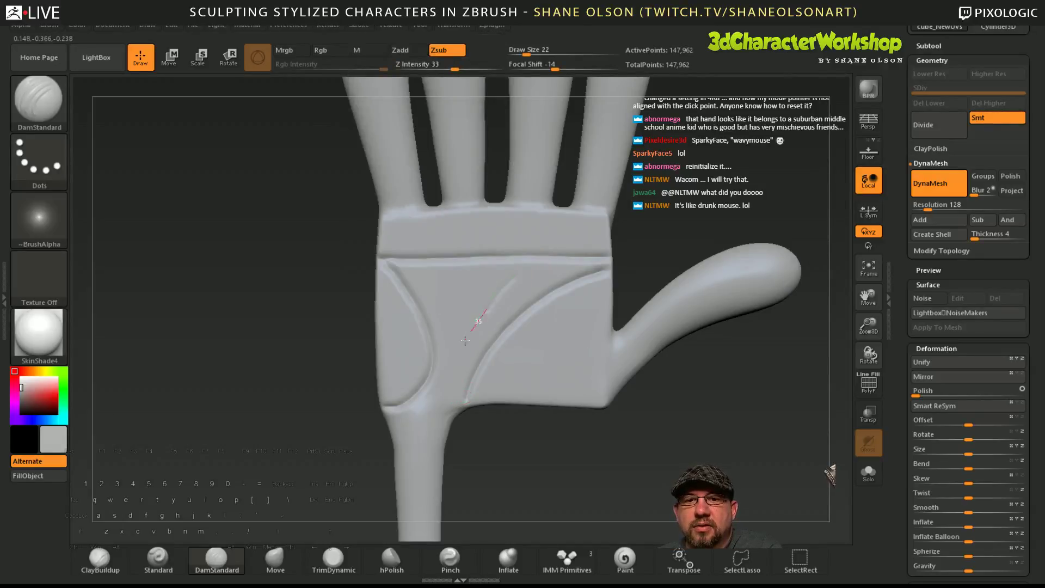
pyautogui.moveTo(481, 289)
pyautogui.mouseDown()
pyautogui.moveTo(422, 452)
pyautogui.moveTo(422, 509)
pyautogui.moveTo(423, 428)
pyautogui.moveTo(465, 332)
pyautogui.moveTo(533, 297)
pyautogui.mouseUp()
pyautogui.hotkey('ctrl', 'z')
pyautogui.hotkey('ctrl', 'z')
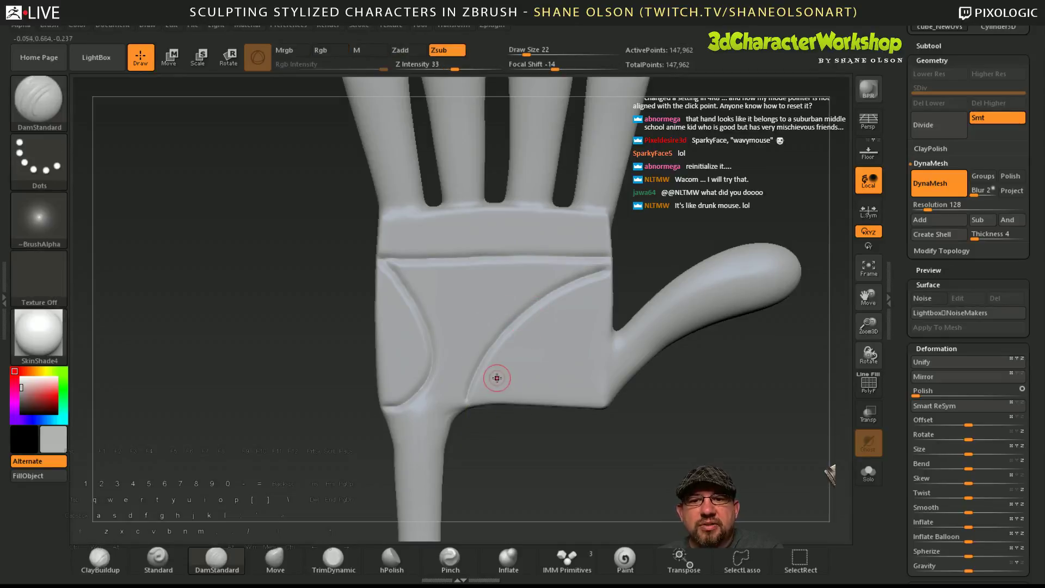
# - Try a diagonal stroke with changes of direction on the palm, and undo it along with all earlier palm creases
pyautogui.moveTo(436, 284)
pyautogui.mouseDown()
pyautogui.moveTo(453, 309)
pyautogui.moveTo(498, 305)
pyautogui.moveTo(484, 360)
pyautogui.moveTo(516, 359)
pyautogui.moveTo(542, 393)
pyautogui.mouseUp()
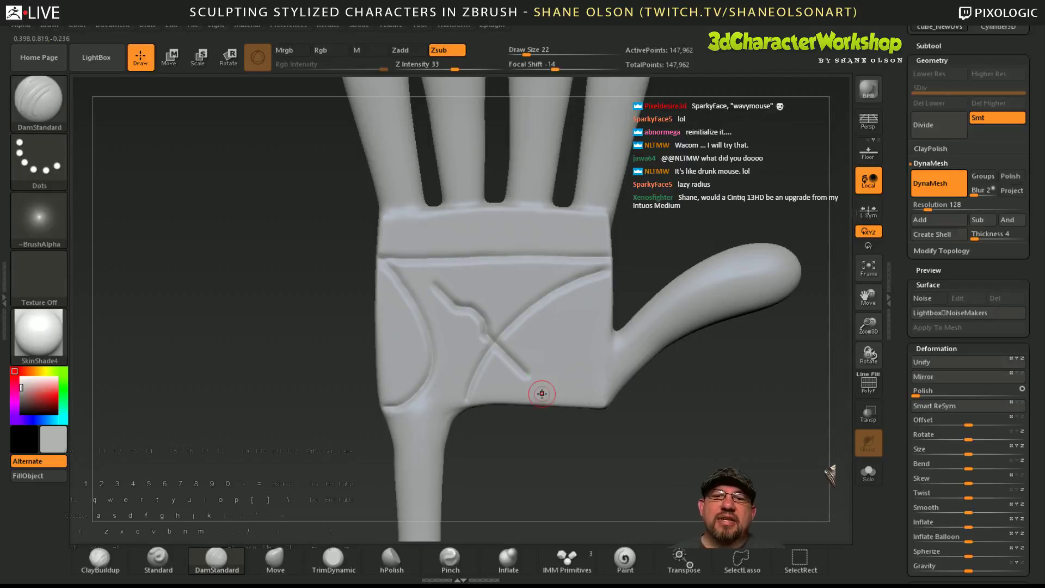
pyautogui.hotkey('ctrl', 'z')
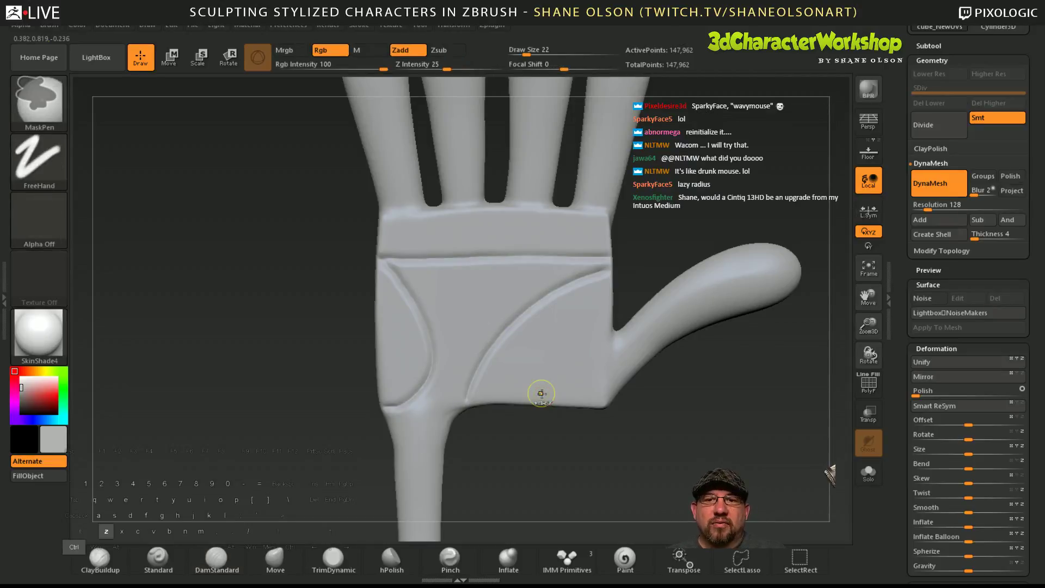
pyautogui.hotkey('ctrl', 'z')
pyautogui.hotkey('ctrl', 'z')
pyautogui.hotkey('ctrl', 'z')
pyautogui.hotkey('ctrl', 'z')
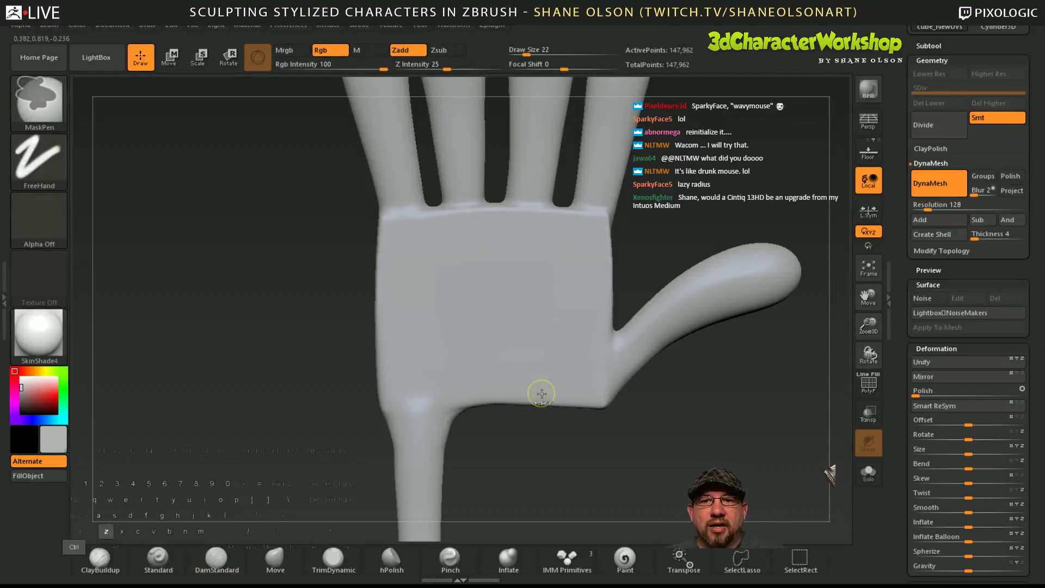
# - Carve a straight crease across the palm below the fingers and, with LazySnap at 0, an arc around the little-finger-side pad
pyautogui.moveTo(377, 261); pyautogui.dragTo(642, 265)
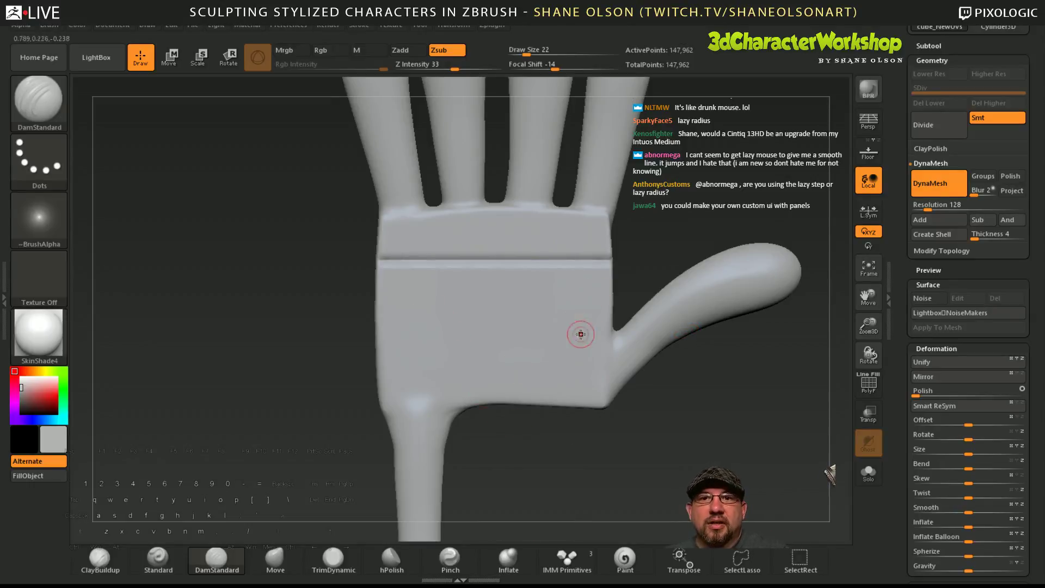
pyautogui.click(359, 25)
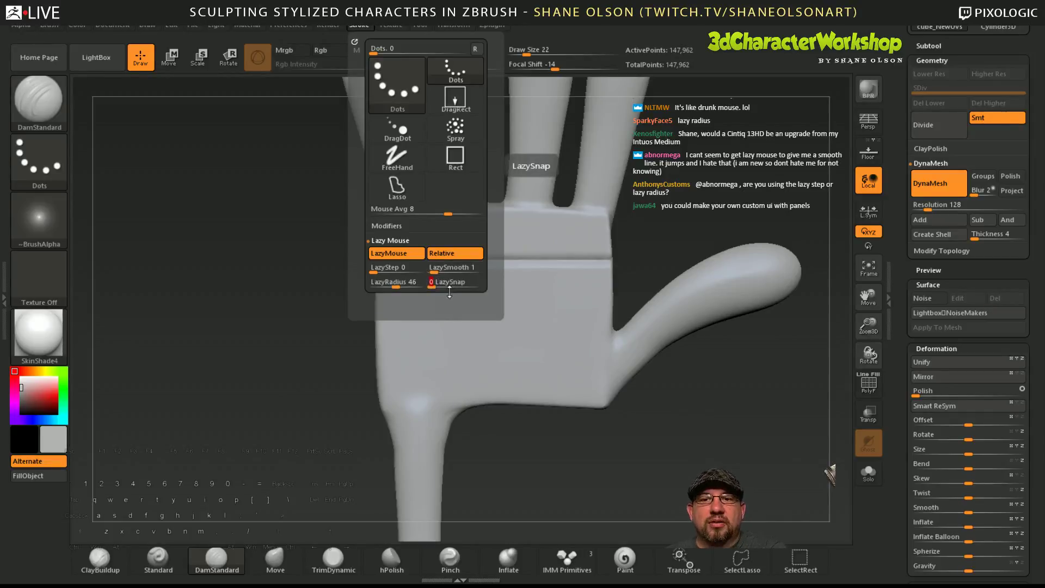
pyautogui.click(484, 566)
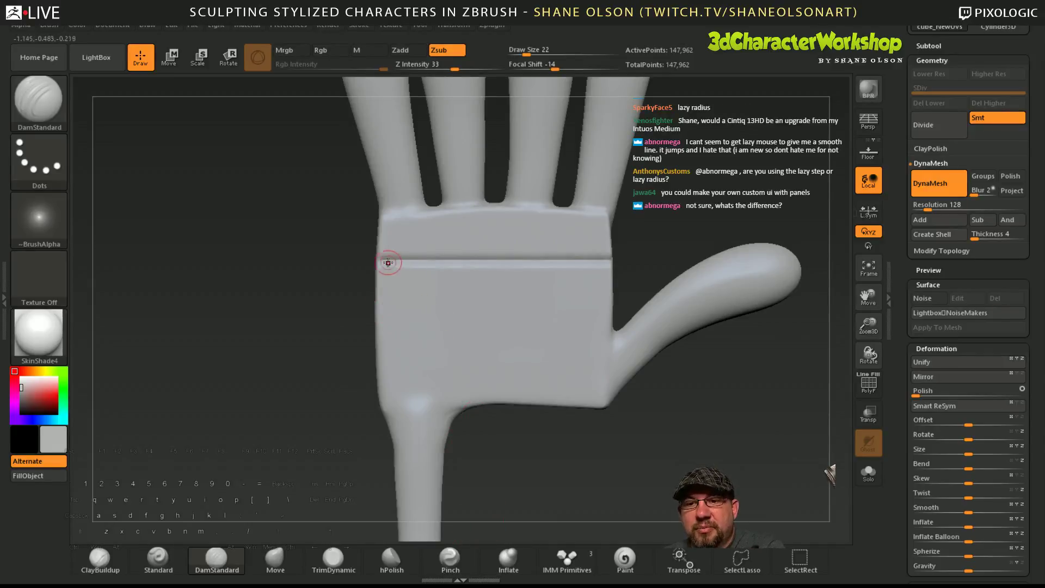
pyautogui.moveTo(393, 270)
pyautogui.mouseDown()
pyautogui.moveTo(426, 298)
pyautogui.moveTo(434, 357)
pyautogui.moveTo(414, 400)
pyautogui.moveTo(375, 409)
pyautogui.moveTo(361, 402)
pyautogui.mouseUp()
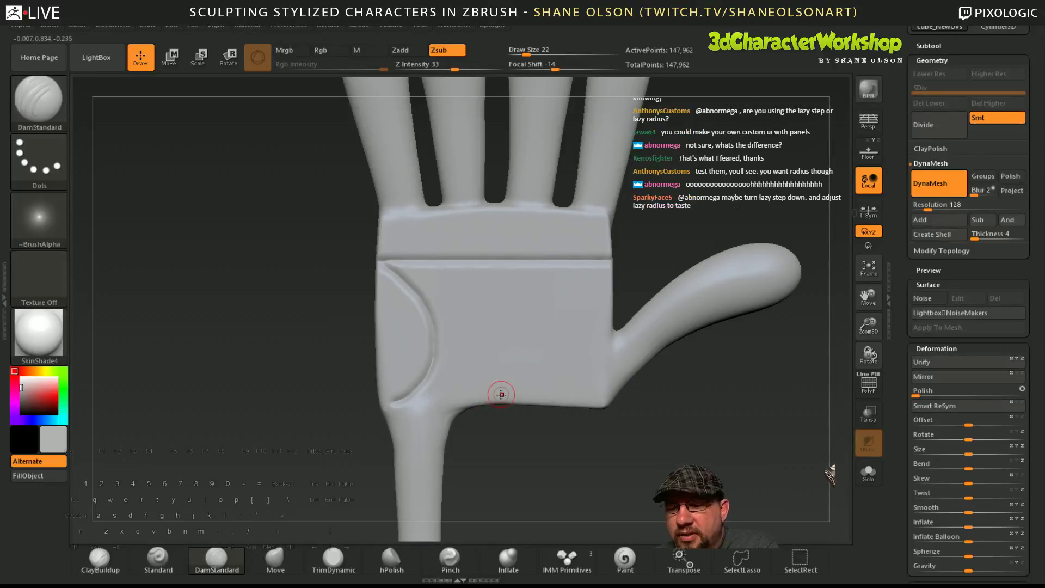
# - Set the lazy mouse LazySmooth to 8 and test a curved DamStandard crease around the base of the thumb
pyautogui.moveTo(466, 398)
pyautogui.mouseDown()
pyautogui.moveTo(479, 359)
pyautogui.moveTo(508, 332)
pyautogui.moveTo(621, 288)
pyautogui.moveTo(610, 308)
pyautogui.mouseUp()
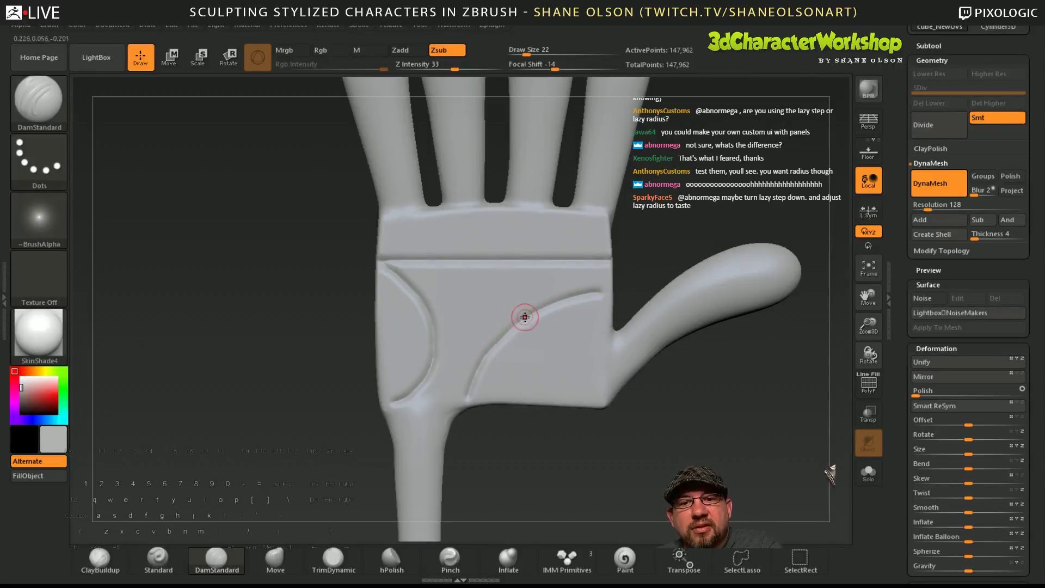
pyautogui.hotkey('ctrl', 'z')
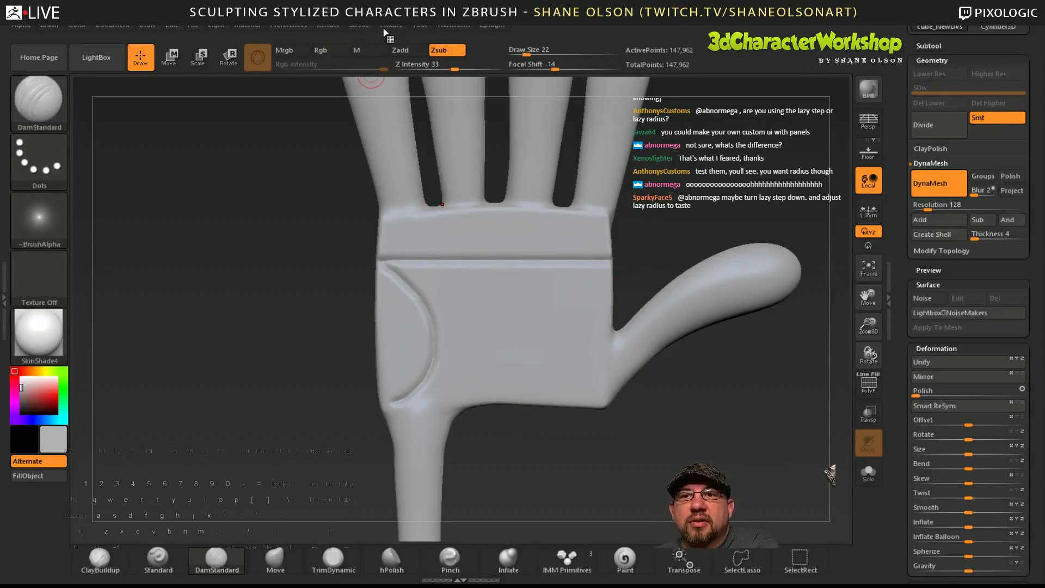
pyautogui.click(360, 25)
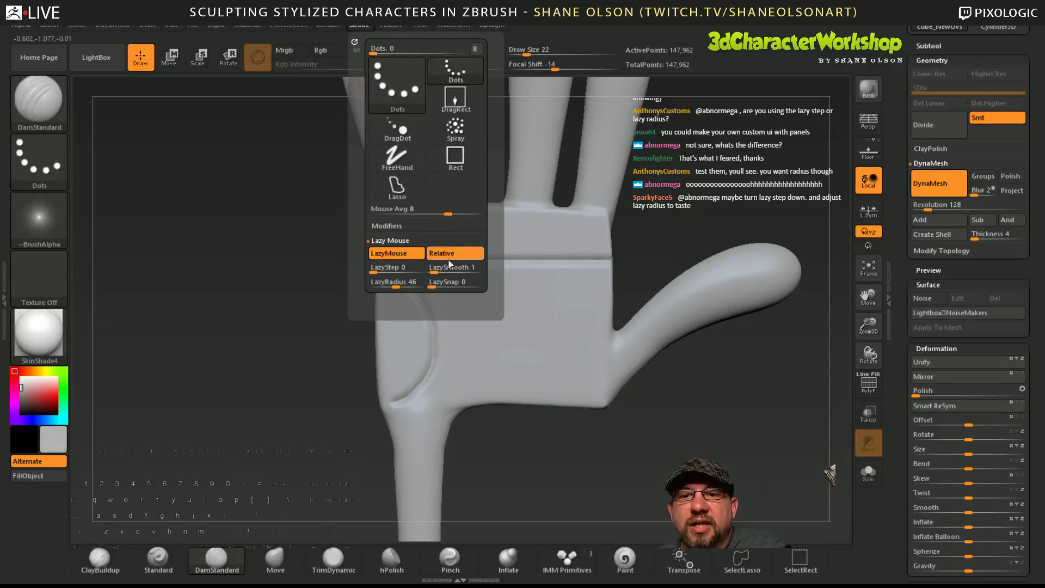
pyautogui.moveTo(430, 269); pyautogui.dragTo(458, 271)
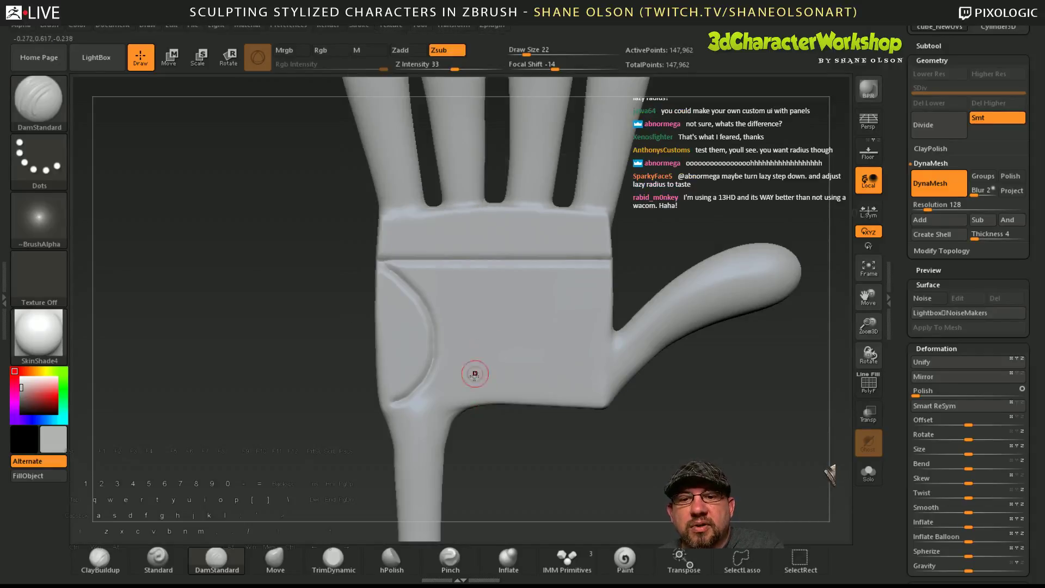
pyautogui.moveTo(467, 402)
pyautogui.mouseDown()
pyautogui.moveTo(495, 315)
pyautogui.moveTo(536, 285)
pyautogui.moveTo(632, 282)
pyautogui.mouseUp()
pyautogui.hotkey('ctrl', 'z')
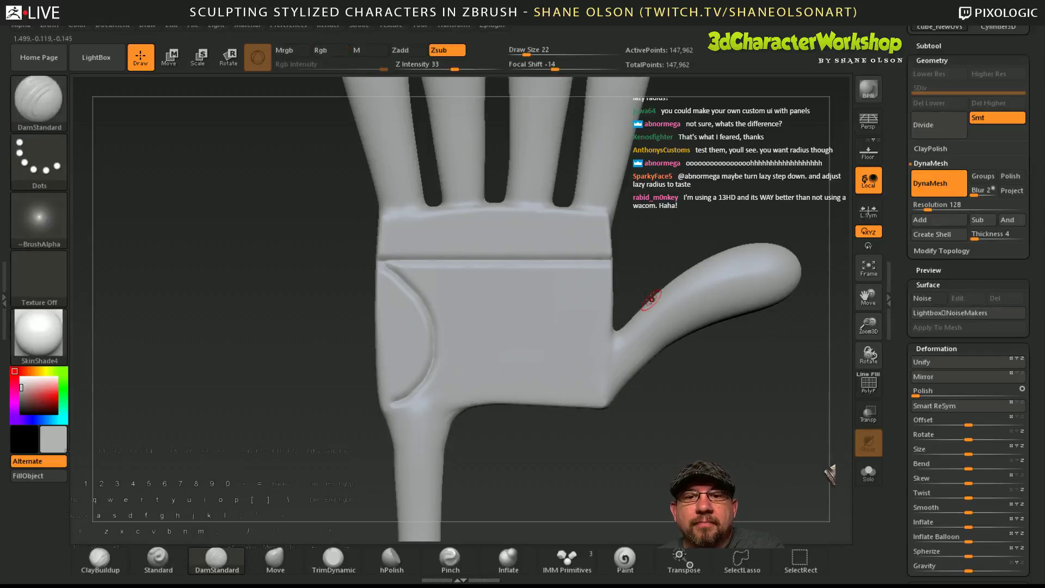
# - Try curved crease strokes around the thumb base with LazySnap set to 100
pyautogui.click(359, 25)
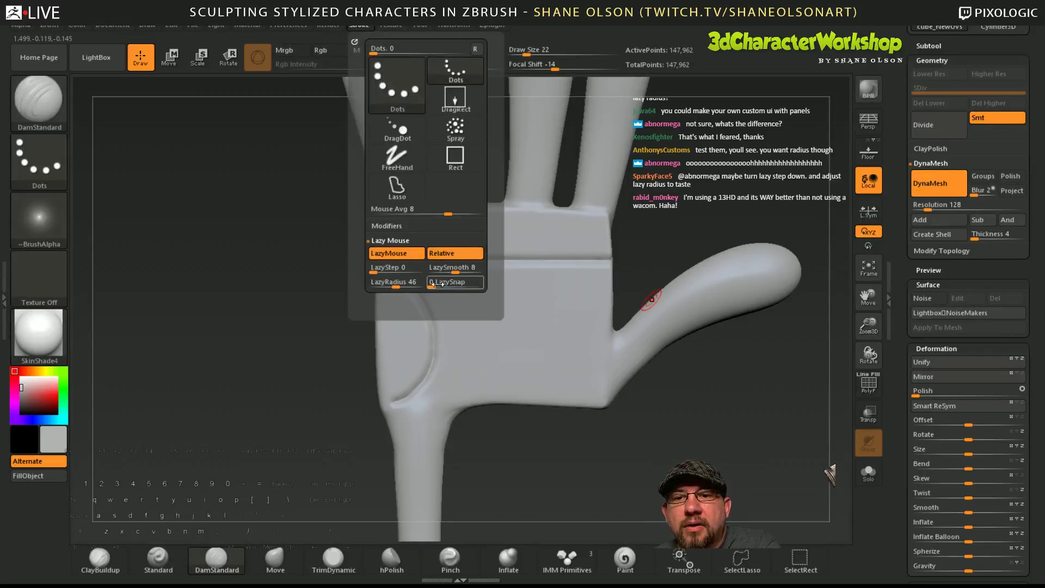
pyautogui.moveTo(437, 284); pyautogui.dragTo(483, 282)
pyautogui.moveTo(470, 401)
pyautogui.mouseDown()
pyautogui.moveTo(469, 387)
pyautogui.moveTo(571, 282)
pyautogui.moveTo(614, 276)
pyautogui.mouseUp()
pyautogui.hotkey('ctrl', 'z')
pyautogui.moveTo(466, 399)
pyautogui.mouseDown()
pyautogui.moveTo(492, 326)
pyautogui.moveTo(571, 288)
pyautogui.mouseUp()
pyautogui.hotkey('ctrl', 'z')
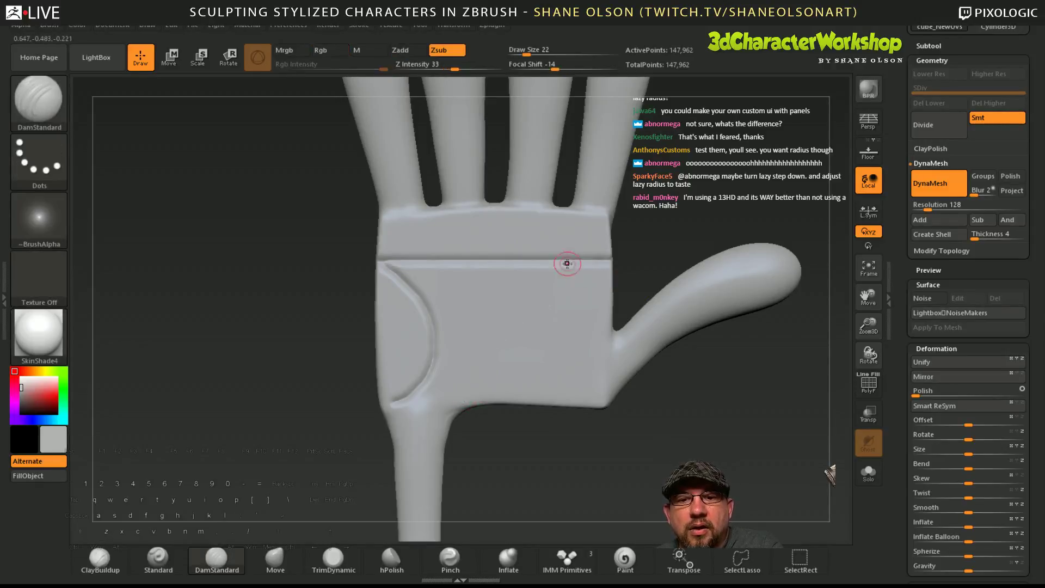
# - Lower LazySnap to its minimum and carve a curved crease around the thumb pad, from the wrist to the palm's thumb-side edge
pyautogui.click(359, 25)
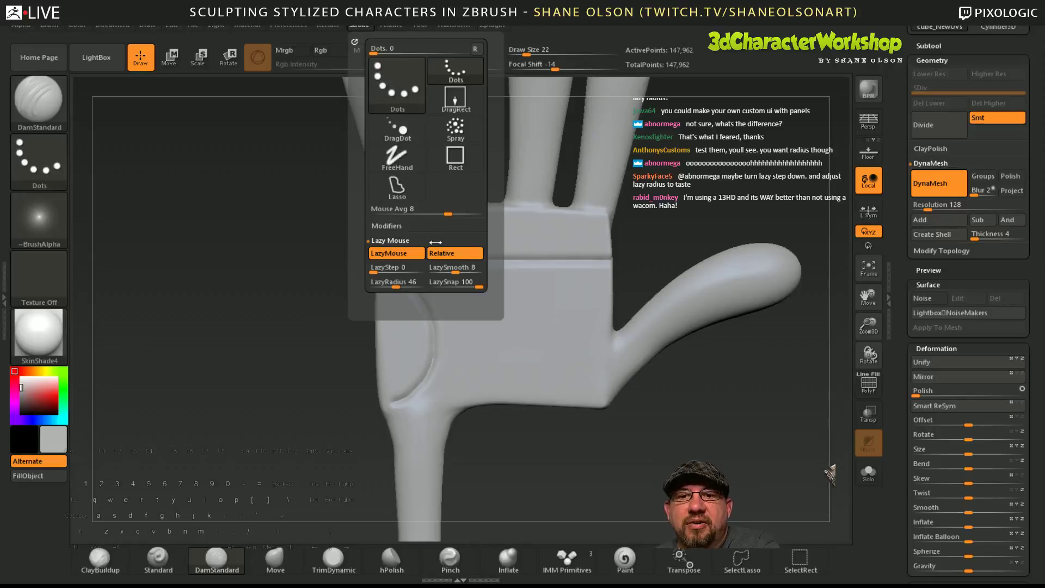
pyautogui.moveTo(469, 282); pyautogui.dragTo(430, 283)
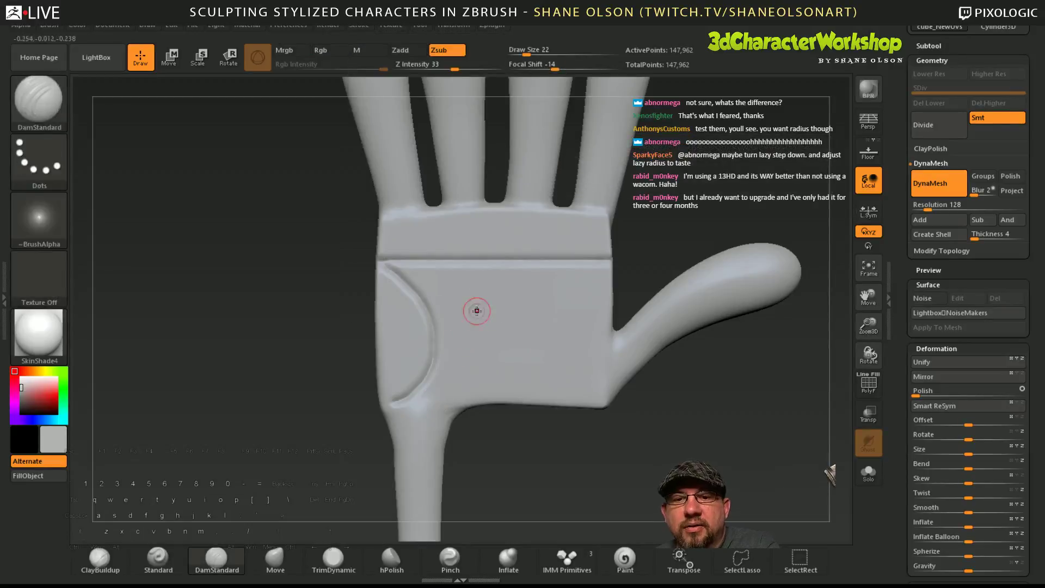
pyautogui.moveTo(465, 400)
pyautogui.mouseDown()
pyautogui.moveTo(473, 368)
pyautogui.moveTo(553, 301)
pyautogui.moveTo(650, 291)
pyautogui.mouseUp()
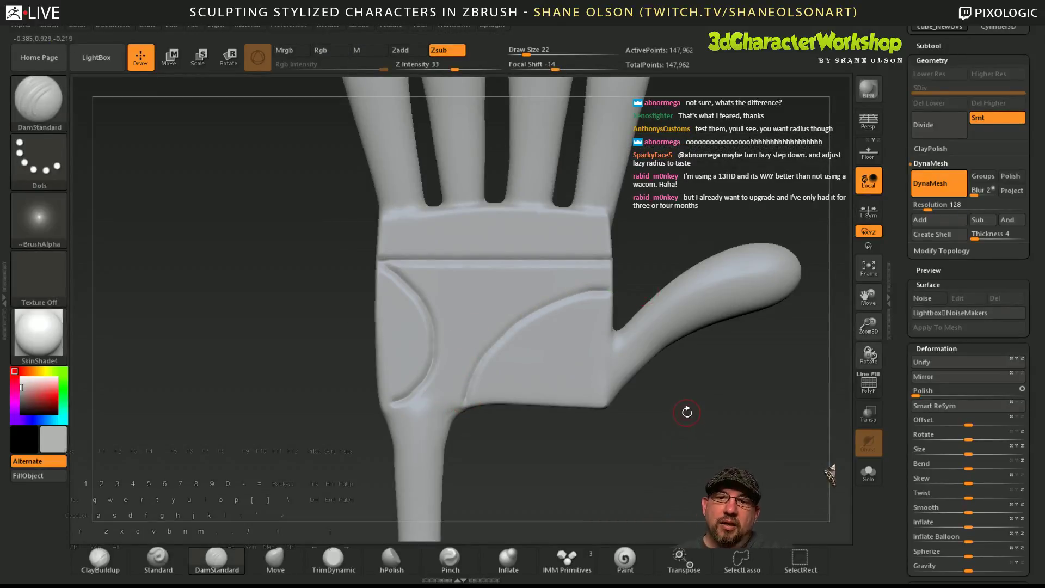
# - Smooth the curved crease around the palm pad on the little-finger side
pyautogui.keyDown('alt'); pyautogui.moveTo(686, 411); pyautogui.dragTo(657, 353); pyautogui.keyUp('alt')
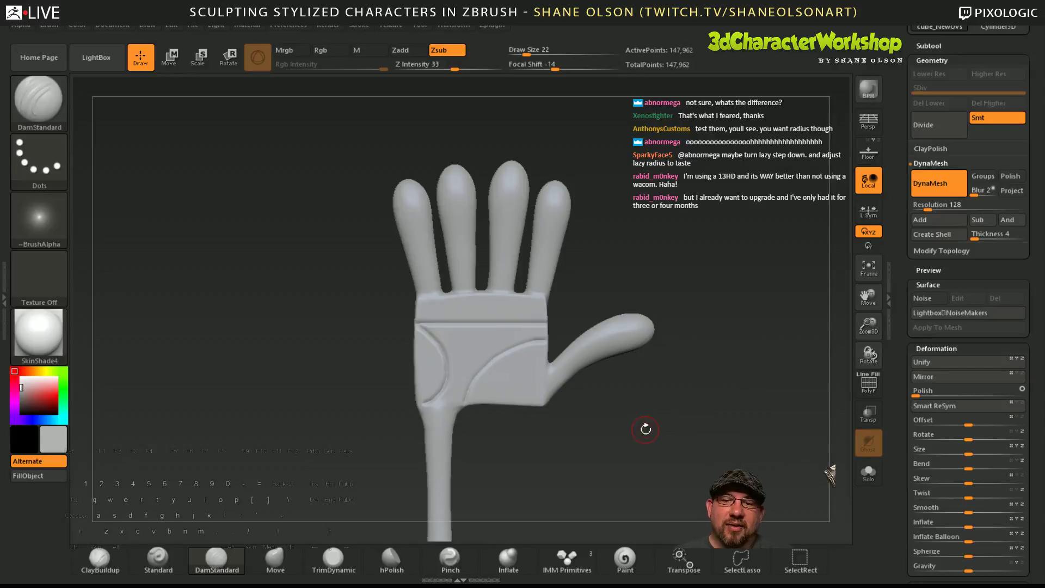
pyautogui.keyDown('alt'); pyautogui.moveTo(646, 428); pyautogui.dragTo(632, 470); pyautogui.keyUp('alt')
pyautogui.press('shift')
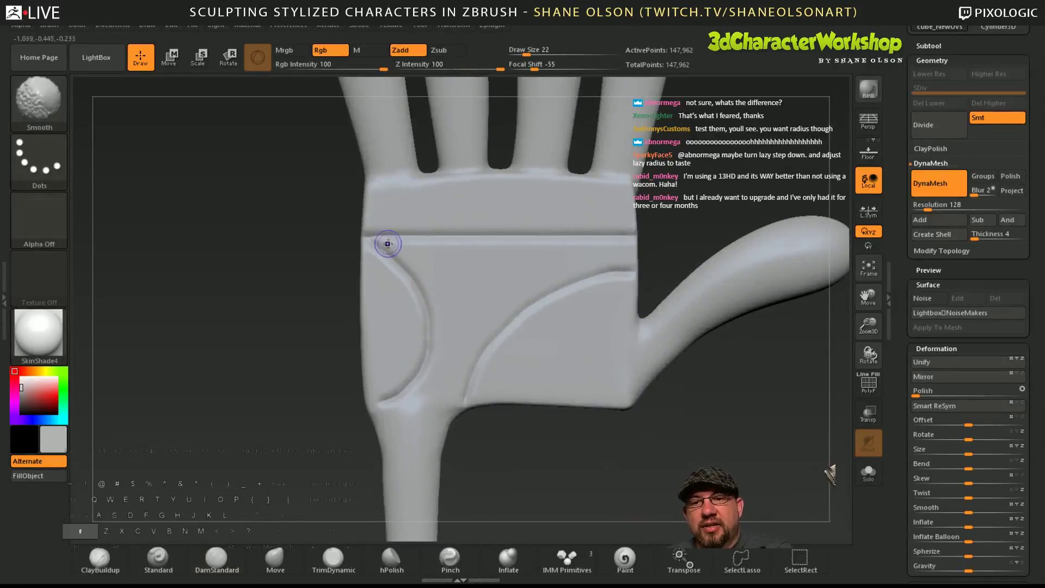
pyautogui.moveTo(396, 247)
pyautogui.keyDown('shift'); pyautogui.mouseDown()
pyautogui.moveTo(426, 287)
pyautogui.moveTo(437, 338)
pyautogui.moveTo(422, 397)
pyautogui.moveTo(406, 405)
pyautogui.mouseUp(); pyautogui.keyUp('shift')
pyautogui.keyDown('shift'); pyautogui.moveTo(368, 257); pyautogui.dragTo(401, 290); pyautogui.keyUp('shift')
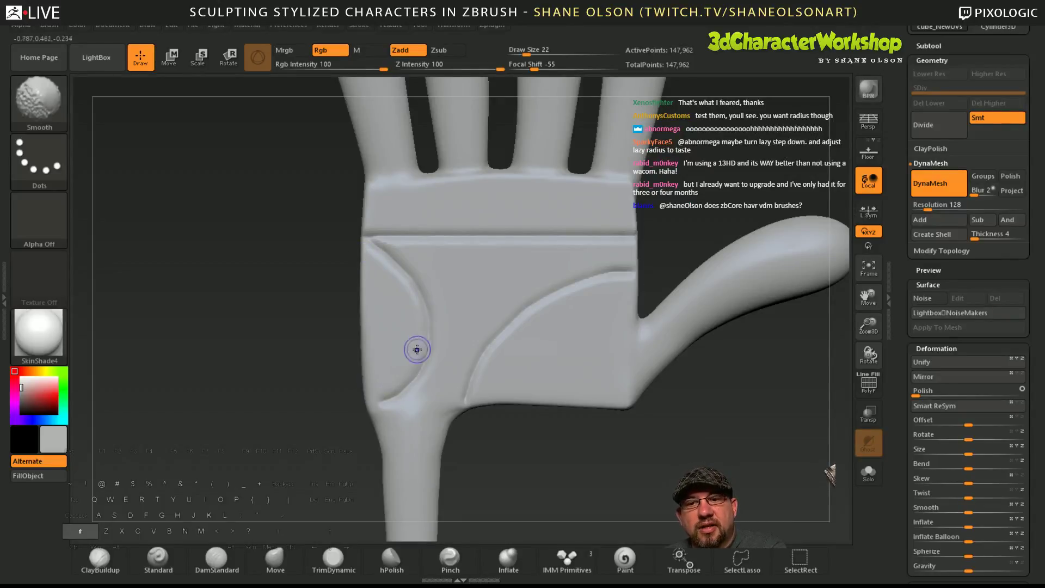
pyautogui.press('b')
pyautogui.press('d')
pyautogui.press('s')
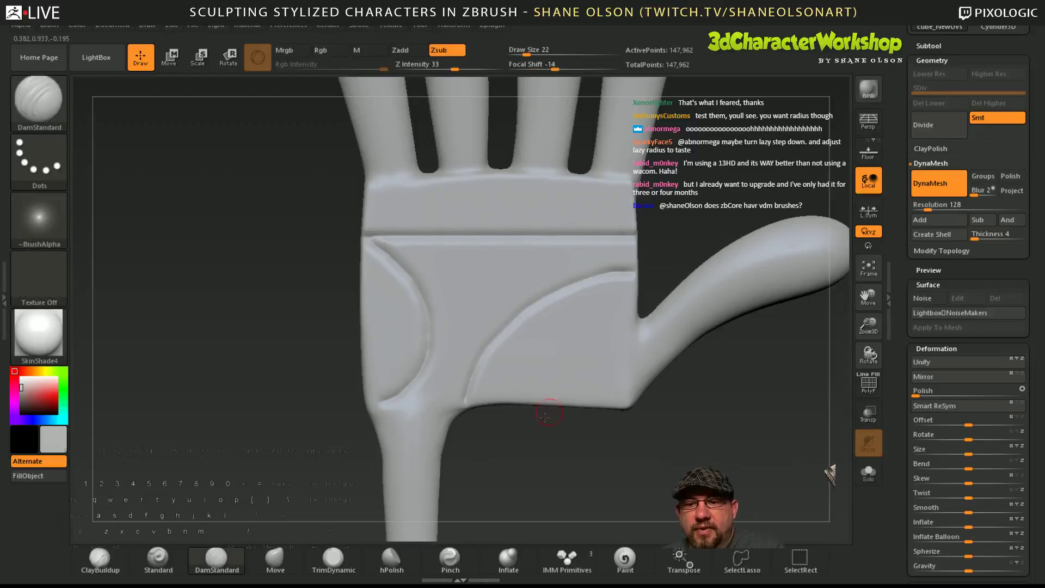
pyautogui.click(262, 560)
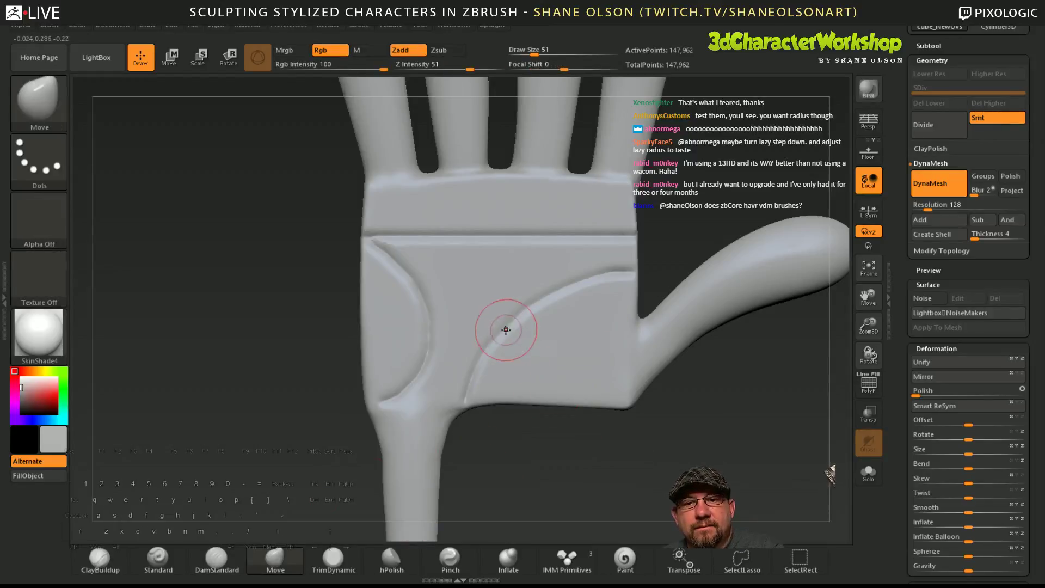
pyautogui.keyDown('alt'); pyautogui.moveTo(611, 480); pyautogui.dragTo(615, 408); pyautogui.keyUp('alt')
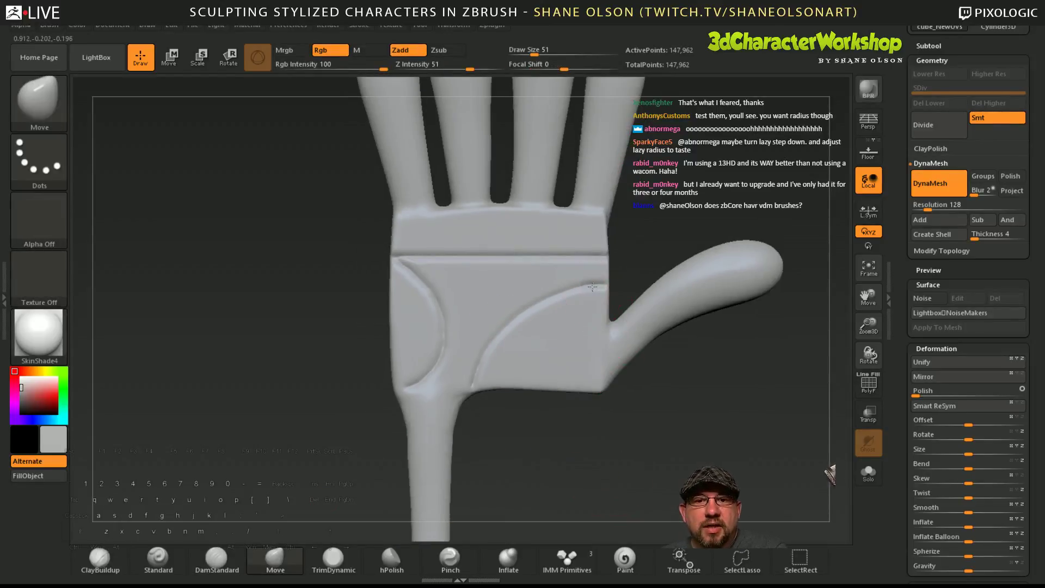
pyautogui.moveTo(700, 445)
pyautogui.keyDown('alt'); pyautogui.mouseDown()
pyautogui.moveTo(695, 429)
pyautogui.moveTo(620, 435)
pyautogui.moveTo(727, 443)
pyautogui.moveTo(716, 445)
pyautogui.mouseUp(); pyautogui.keyUp('alt')
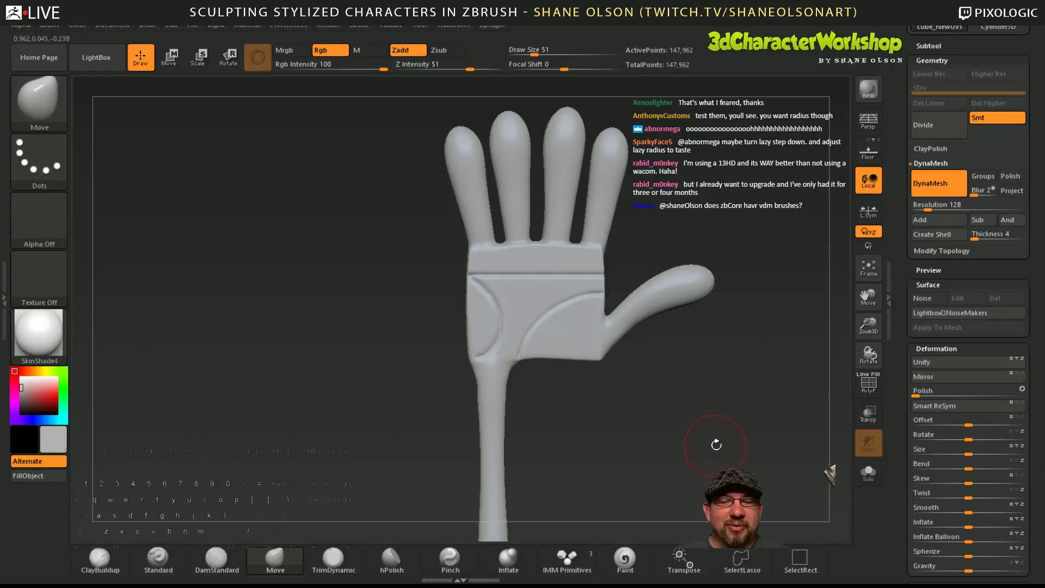
pyautogui.moveTo(716, 445); pyautogui.dragTo(632, 433)
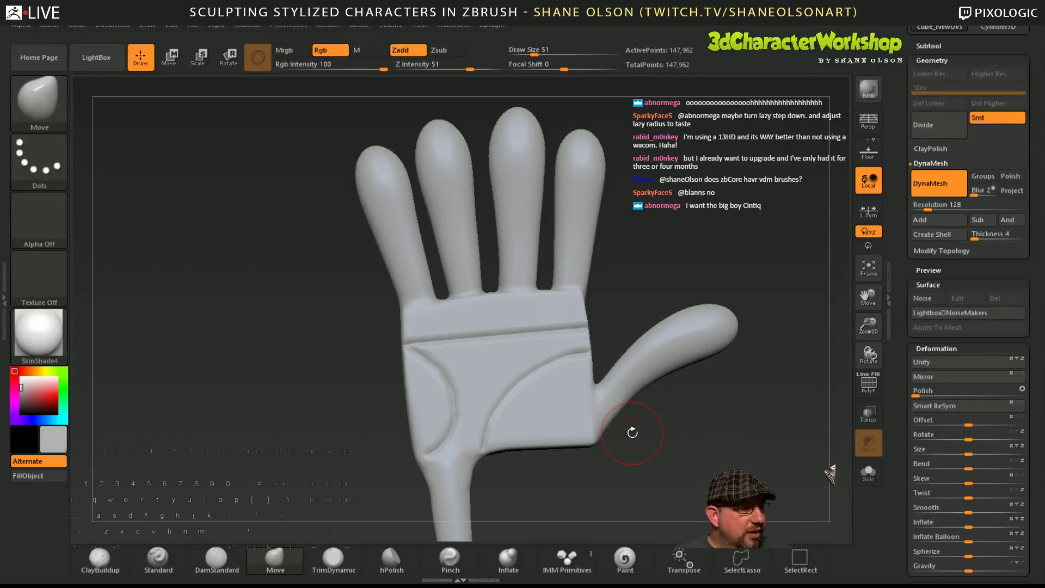
pyautogui.moveTo(632, 433); pyautogui.dragTo(730, 460)
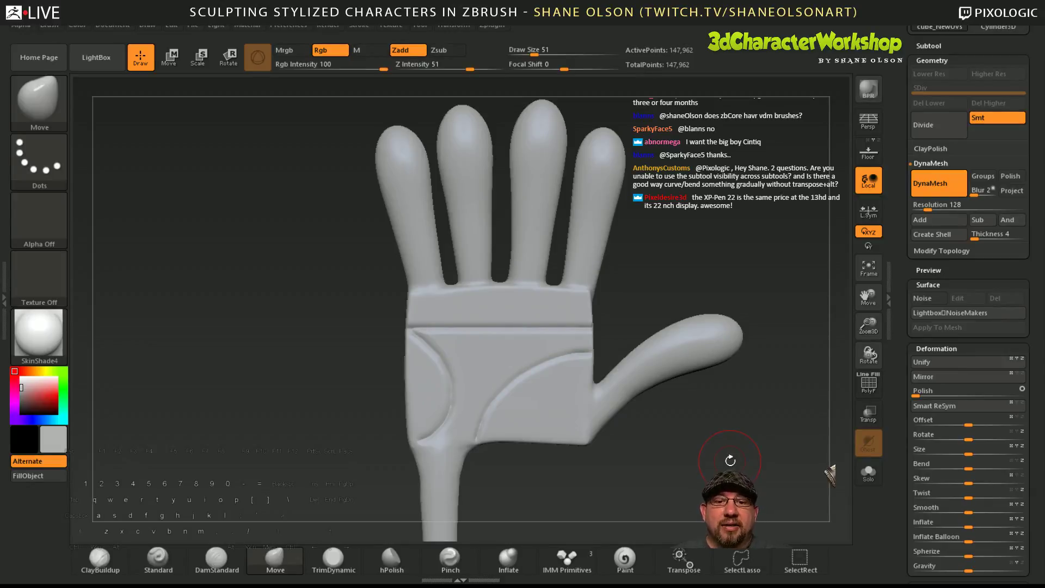
# - Set the draw size to 17 and smooth the base of the palm between the two curved creases near the wrist
pyautogui.moveTo(707, 435); pyautogui.dragTo(717, 384)
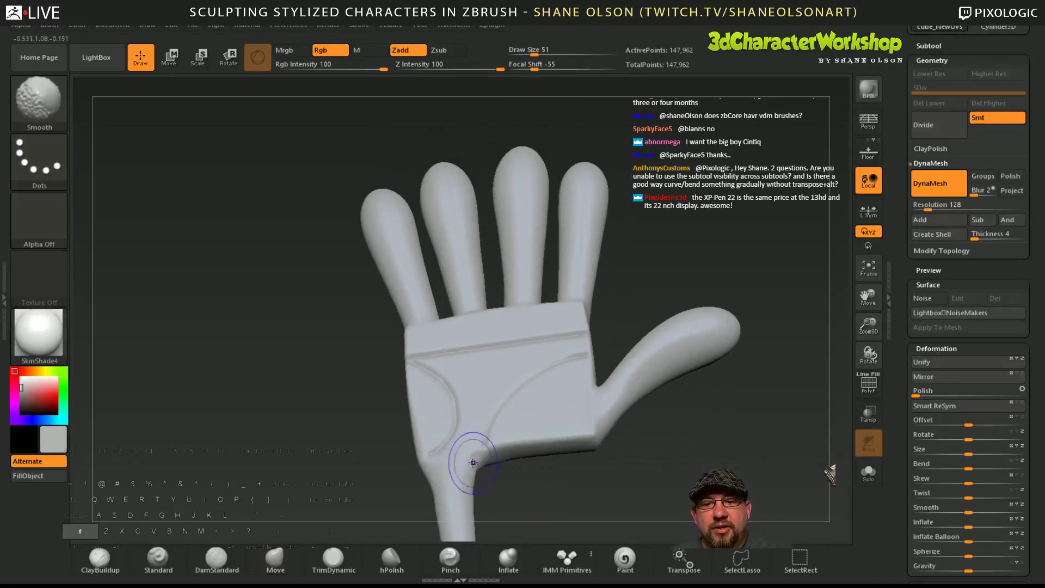
pyautogui.moveTo(602, 466)
pyautogui.mouseDown()
pyautogui.moveTo(698, 468)
pyautogui.moveTo(699, 435)
pyautogui.moveTo(685, 432)
pyautogui.moveTo(679, 441)
pyautogui.moveTo(699, 474)
pyautogui.mouseUp()
pyautogui.press('ctrl')
pyautogui.press('s')
pyautogui.moveTo(712, 435); pyautogui.dragTo(702, 433)
pyautogui.keyDown('alt'); pyautogui.moveTo(701, 434); pyautogui.dragTo(740, 371); pyautogui.keyUp('alt')
pyautogui.keyDown('shift'); pyautogui.moveTo(497, 376); pyautogui.dragTo(505, 378); pyautogui.keyUp('shift')
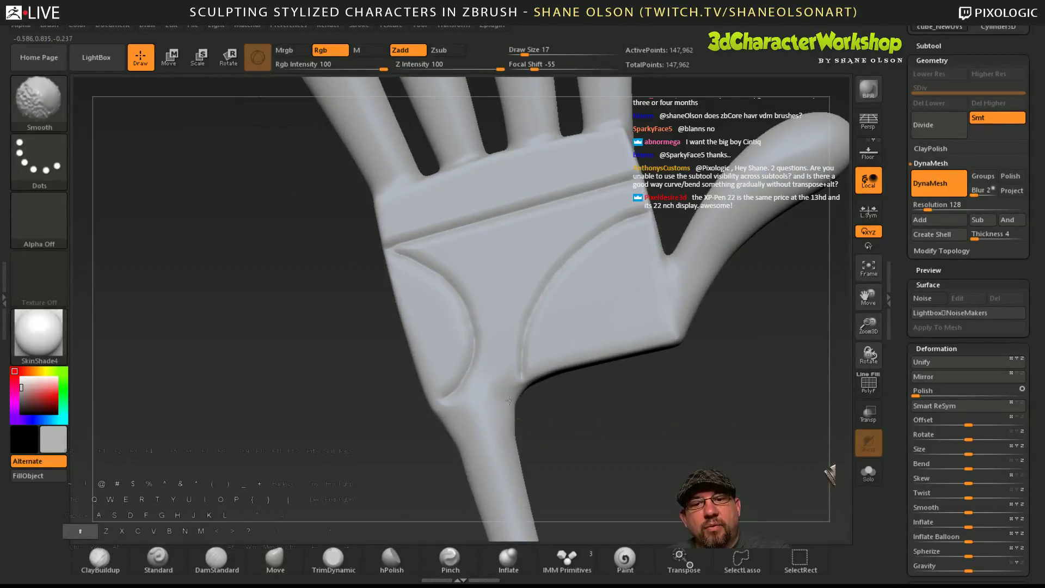
pyautogui.moveTo(539, 435); pyautogui.dragTo(562, 422)
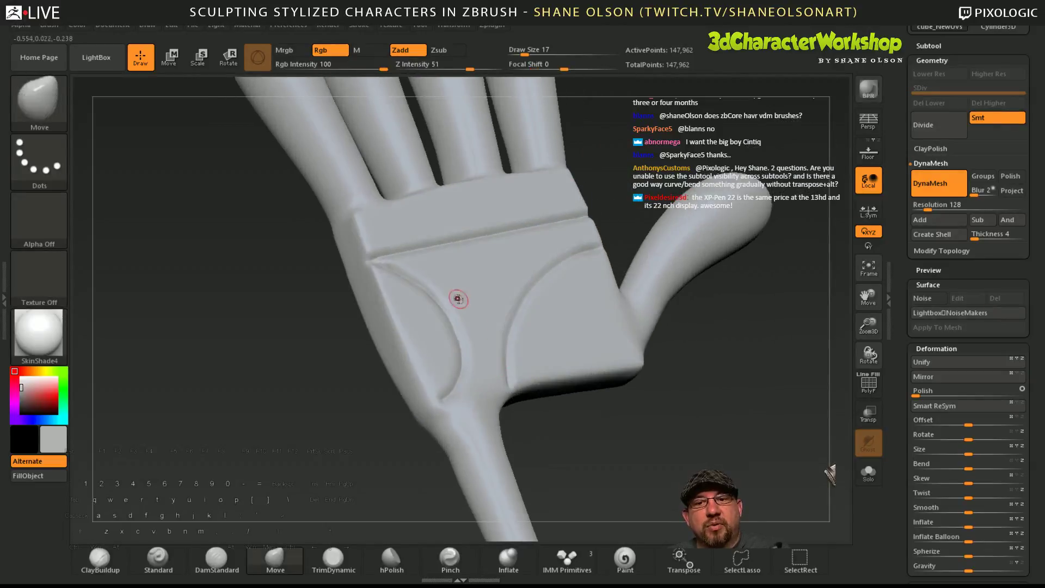
# - Smooth the upper stretch of the little-finger-side crease into the surrounding palm
pyautogui.keyDown('shift'); pyautogui.moveTo(437, 285); pyautogui.dragTo(458, 304); pyautogui.keyUp('shift')
pyautogui.moveTo(406, 266)
pyautogui.keyDown('shift'); pyautogui.mouseDown()
pyautogui.moveTo(396, 264)
pyautogui.moveTo(407, 267)
pyautogui.mouseUp(); pyautogui.keyUp('shift')
pyautogui.keyDown('shift'); pyautogui.moveTo(407, 268); pyautogui.dragTo(422, 280); pyautogui.keyUp('shift')
pyautogui.moveTo(463, 334)
pyautogui.keyDown('shift'); pyautogui.mouseDown()
pyautogui.moveTo(473, 380)
pyautogui.moveTo(422, 276)
pyautogui.mouseUp(); pyautogui.keyUp('shift')
# - Switch to the Move brush and remesh the hand with DynaMesh at resolution 128
pyautogui.click(274, 558)
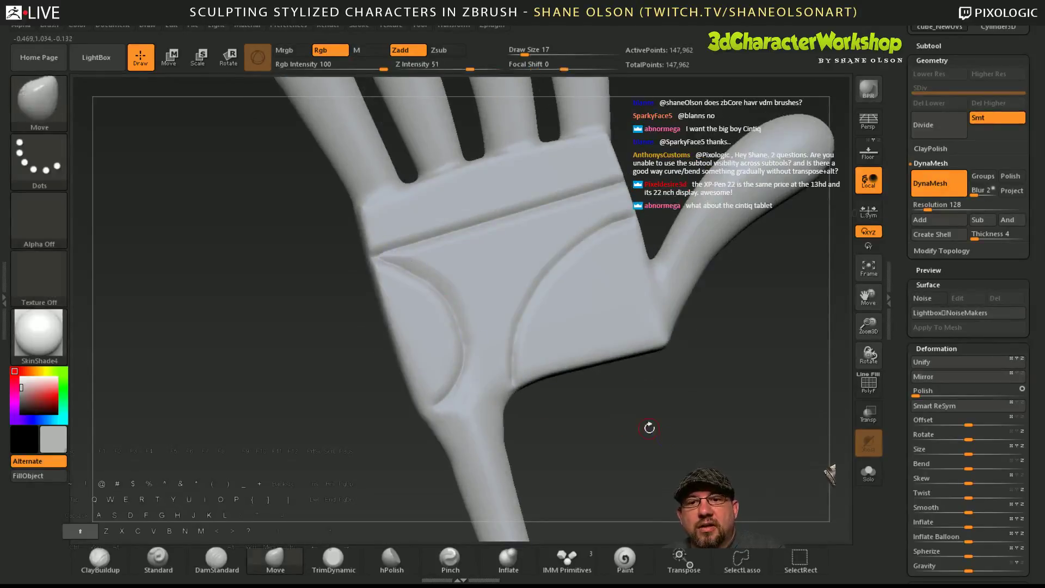
pyautogui.moveTo(599, 479); pyautogui.dragTo(672, 450)
pyautogui.moveTo(725, 415)
pyautogui.mouseDown()
pyautogui.moveTo(704, 366)
pyautogui.moveTo(763, 407)
pyautogui.mouseUp()
pyautogui.press('ctrl')
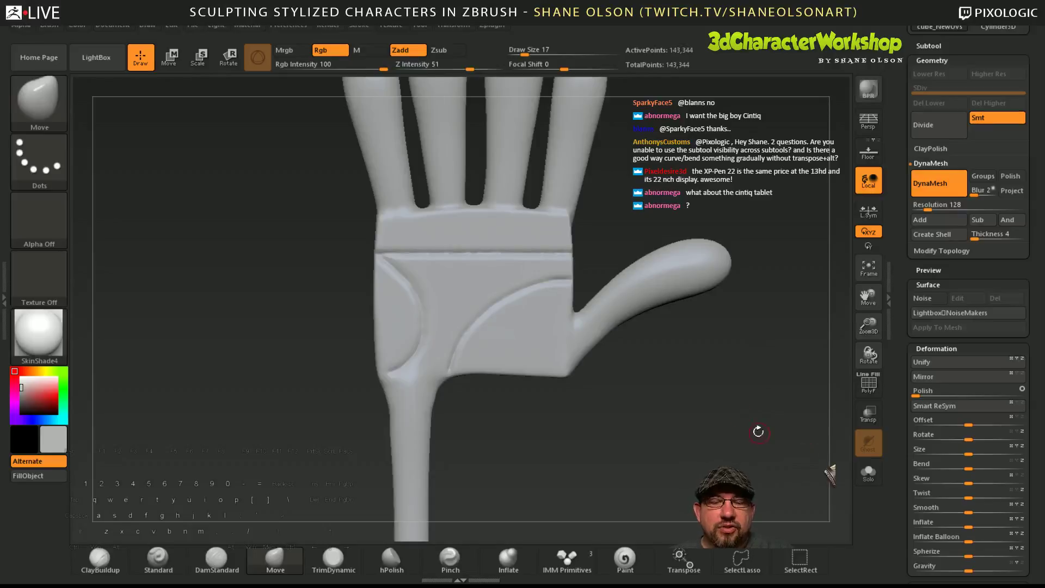
pyautogui.moveTo(761, 333)
pyautogui.keyDown('alt'); pyautogui.mouseDown()
pyautogui.moveTo(712, 443)
pyautogui.moveTo(701, 426)
pyautogui.mouseUp(); pyautogui.keyUp('alt')
pyautogui.hotkey('shift', 'f')
pyautogui.hotkey('shift', 'f')
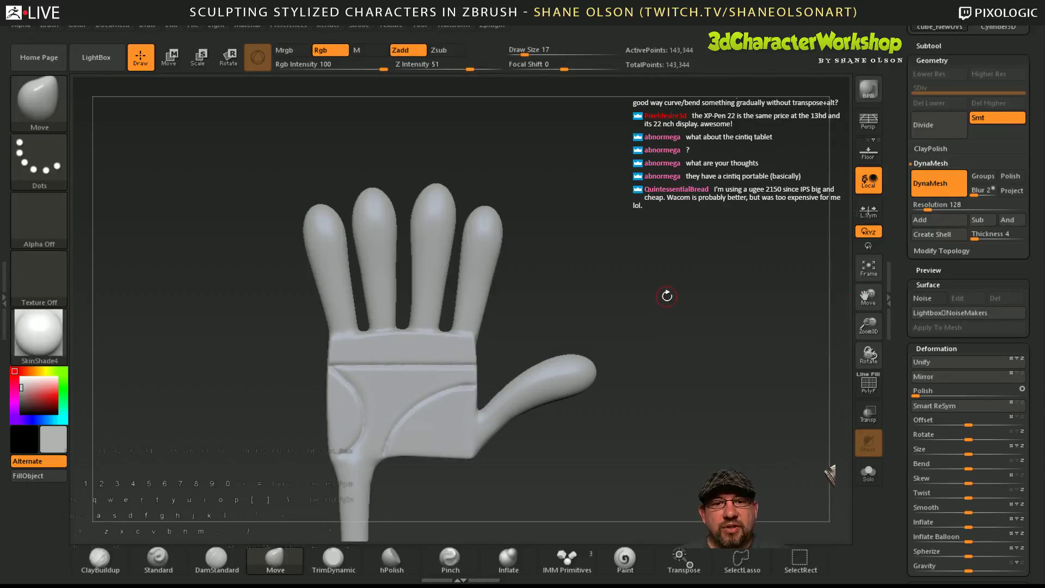
# - Build up volume on the thumb pad with ClayBuildup at draw size 33 and smooth it
pyautogui.press(']')
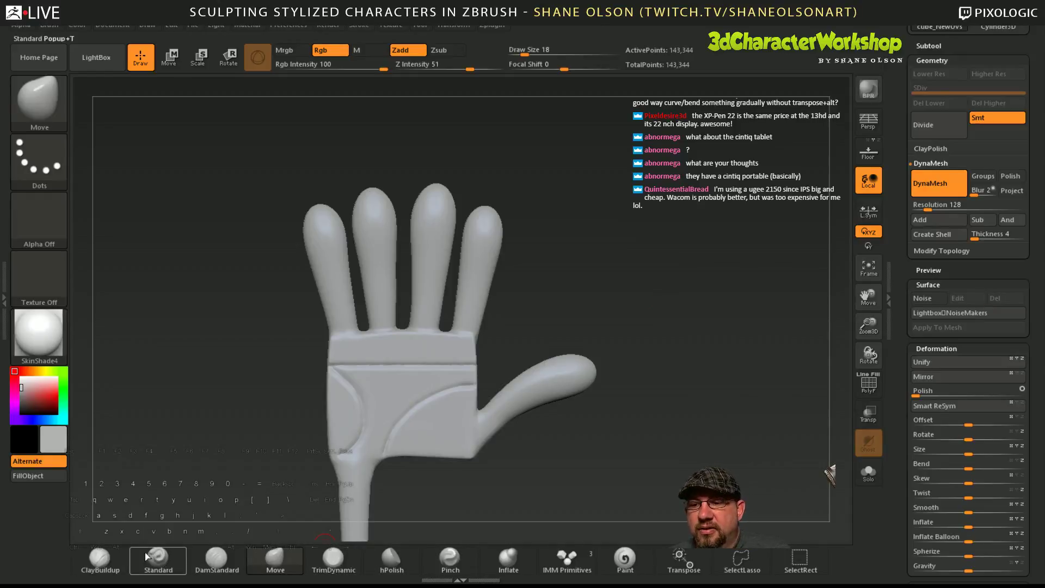
pyautogui.click(100, 560)
pyautogui.keyDown('alt'); pyautogui.moveTo(600, 323); pyautogui.dragTo(609, 336); pyautogui.keyUp('alt')
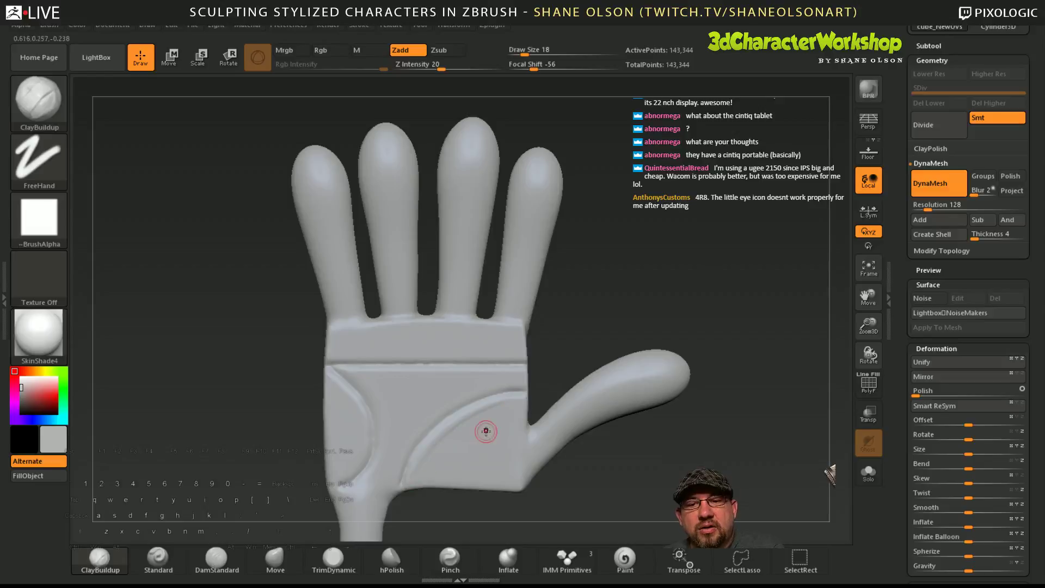
pyautogui.press('shift')
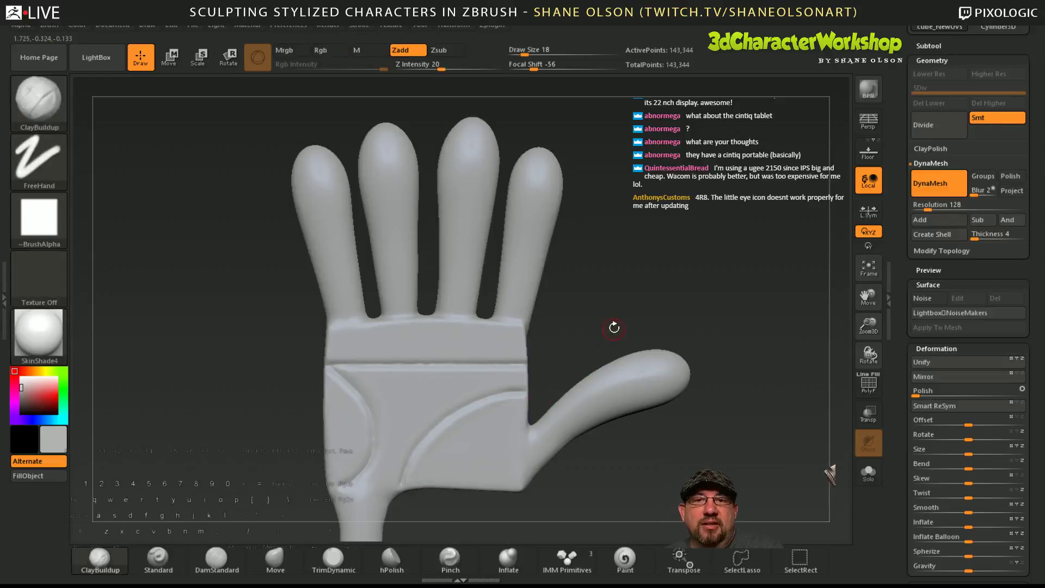
pyautogui.press('s')
pyautogui.moveTo(572, 334); pyautogui.dragTo(577, 335)
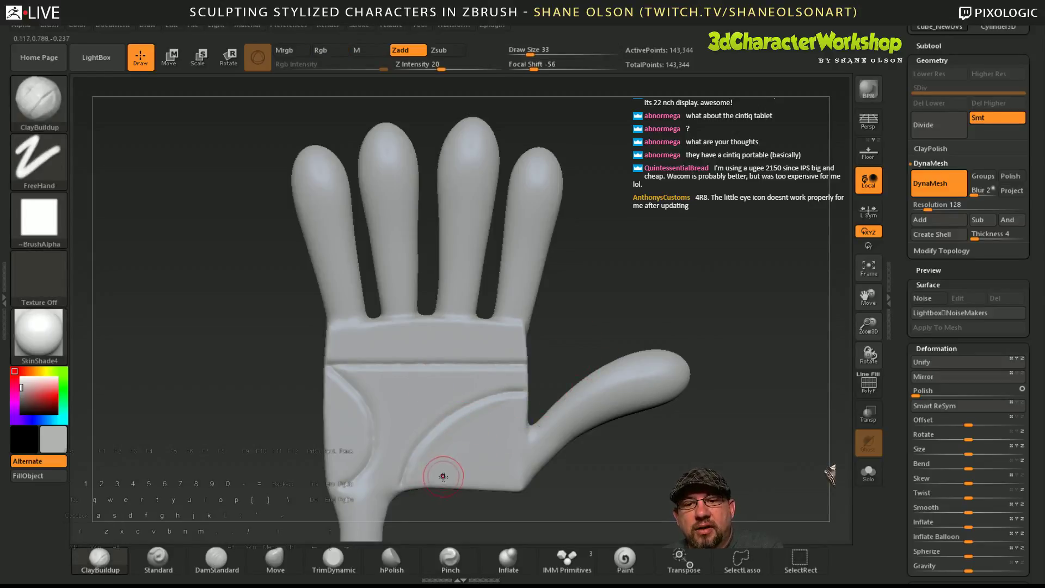
pyautogui.moveTo(497, 420); pyautogui.dragTo(436, 446)
pyautogui.press('shift')
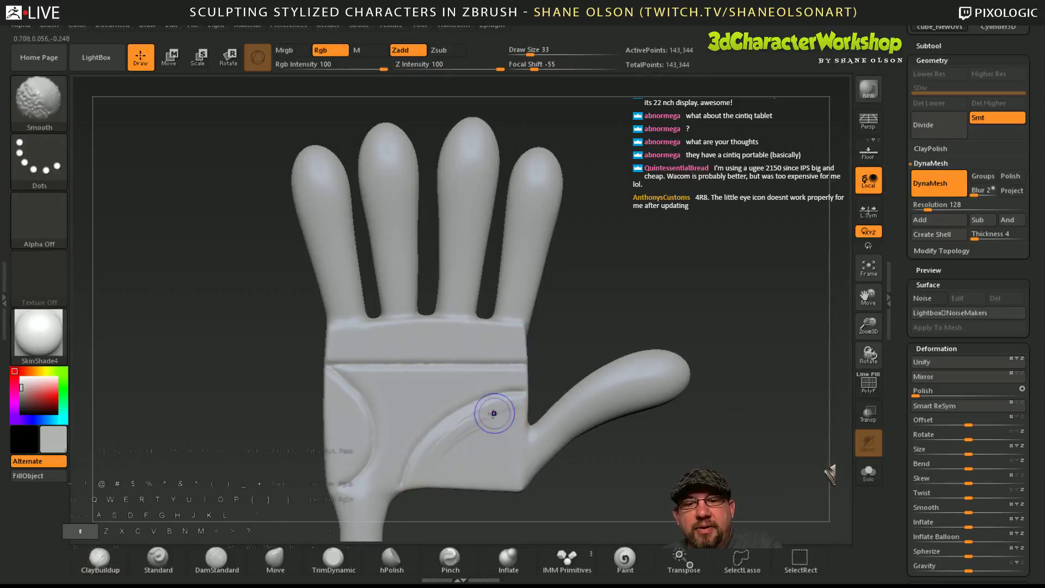
# - Add clay to the palm pad on the little-finger side and smooth it into the surface
pyautogui.moveTo(627, 330); pyautogui.dragTo(618, 304)
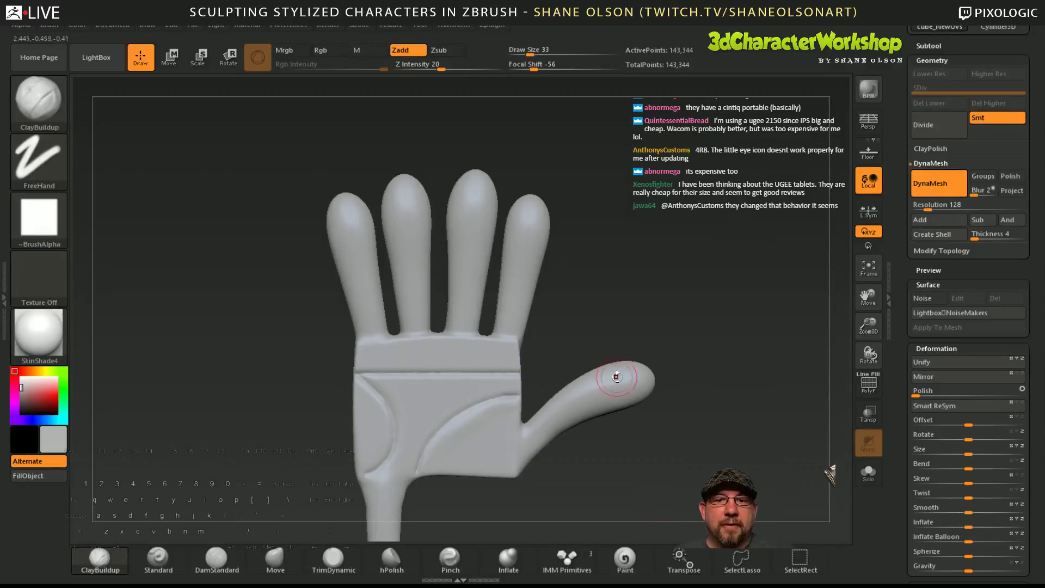
pyautogui.moveTo(632, 323)
pyautogui.mouseDown()
pyautogui.moveTo(641, 301)
pyautogui.moveTo(614, 312)
pyautogui.mouseUp()
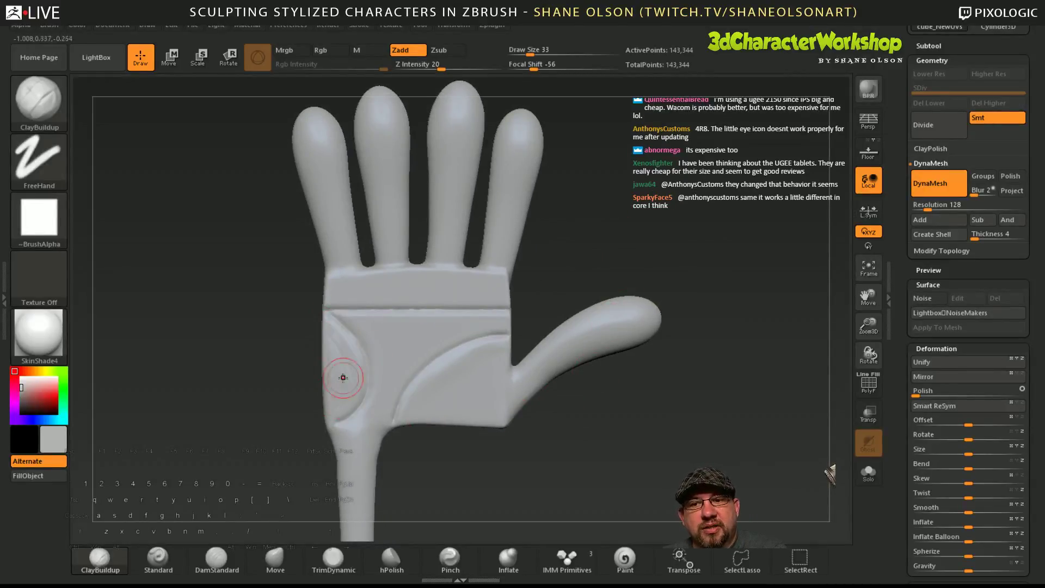
pyautogui.press('shift')
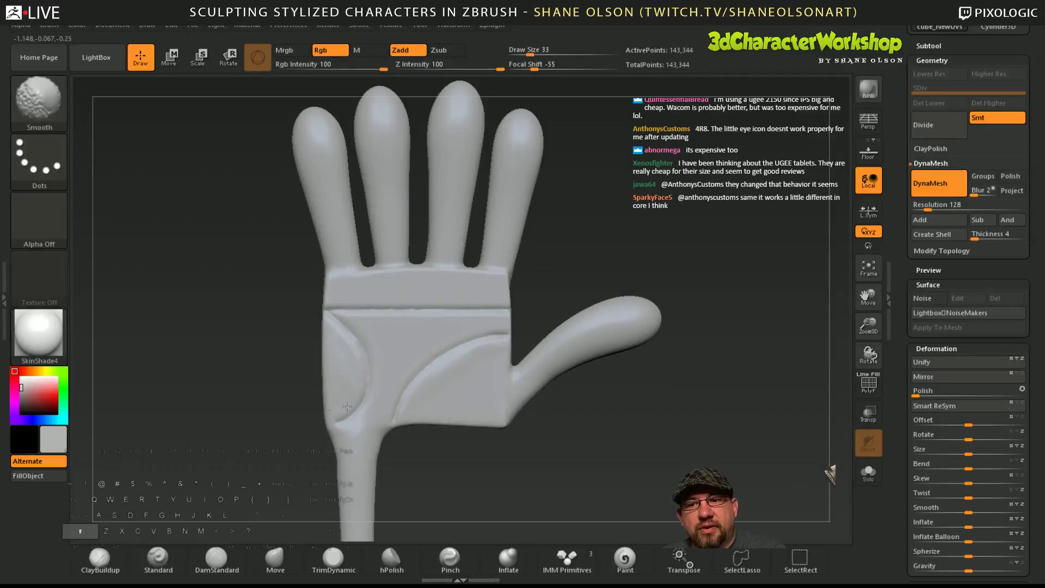
pyautogui.press('shift')
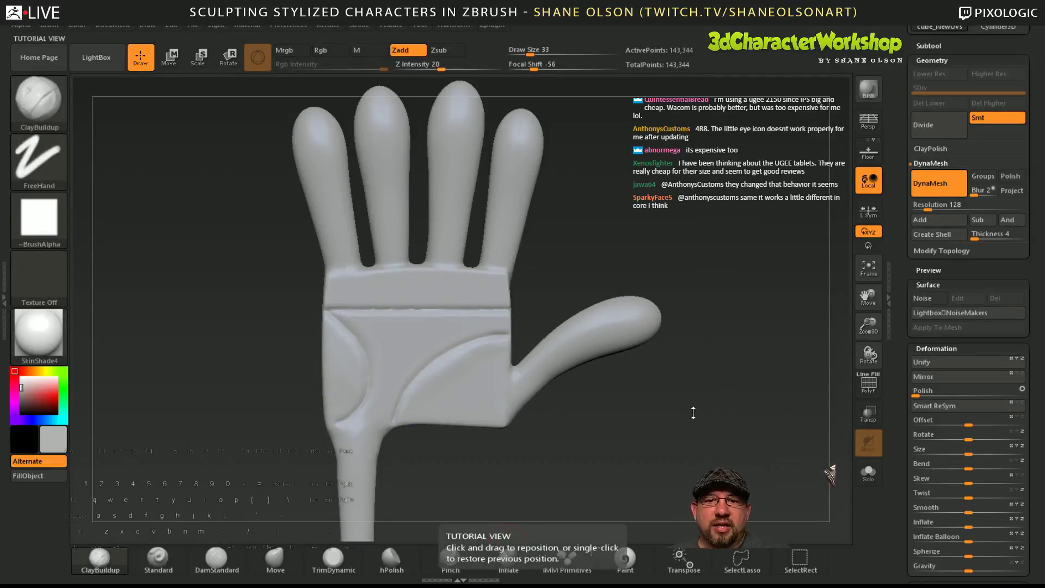
# - Sharpen the curved crease around the little-finger-side palm pad using the Pinch brush at draw size 33
pyautogui.click(450, 557)
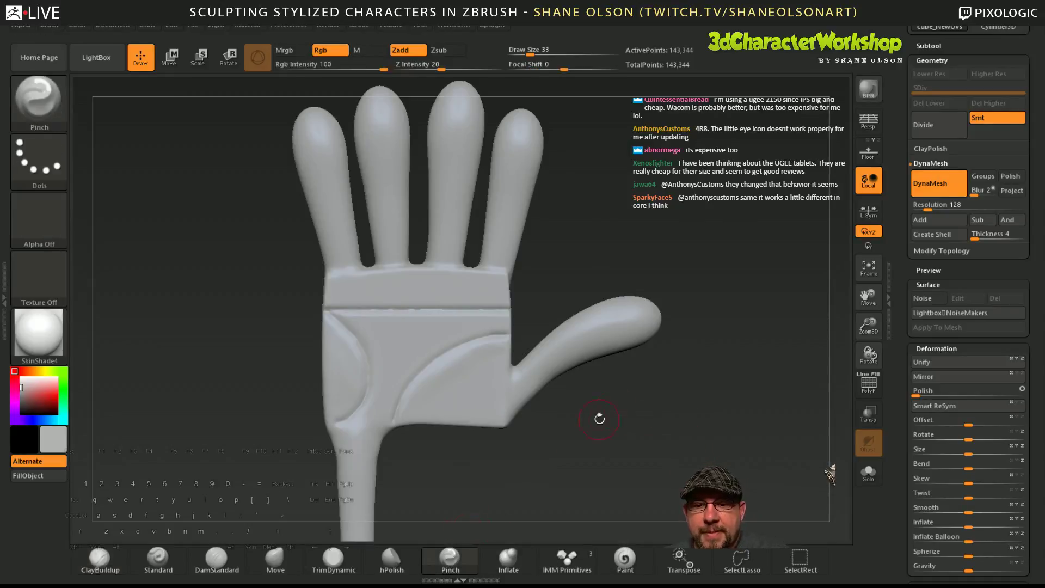
pyautogui.keyDown('alt'); pyautogui.moveTo(639, 432); pyautogui.dragTo(640, 473); pyautogui.keyUp('alt')
pyautogui.moveTo(318, 306)
pyautogui.mouseDown()
pyautogui.moveTo(354, 341)
pyautogui.moveTo(327, 320)
pyautogui.moveTo(365, 376)
pyautogui.moveTo(370, 427)
pyautogui.mouseUp()
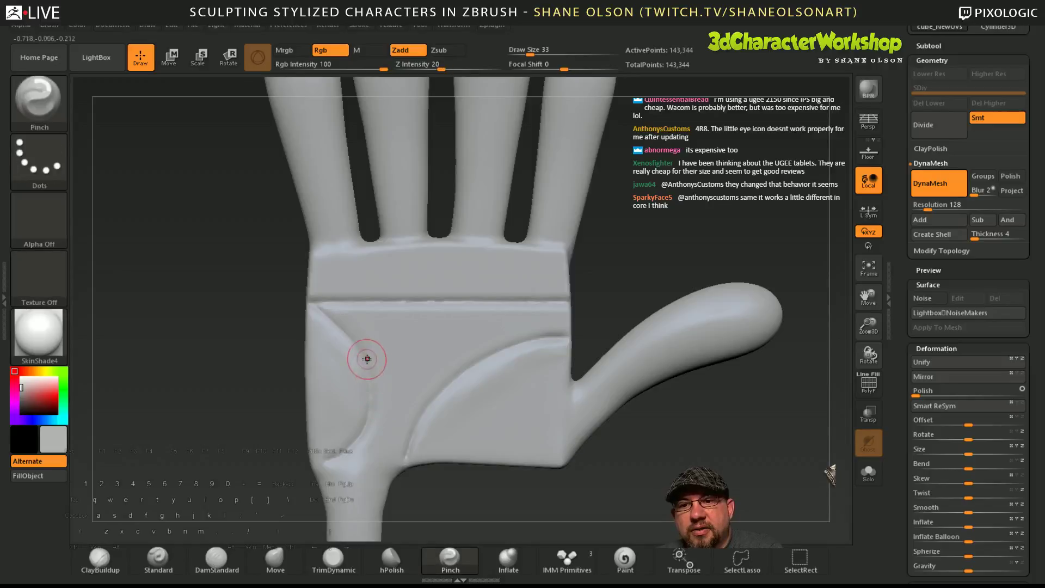
pyautogui.keyDown('alt'); pyautogui.moveTo(322, 313); pyautogui.dragTo(366, 423); pyautogui.keyUp('alt')
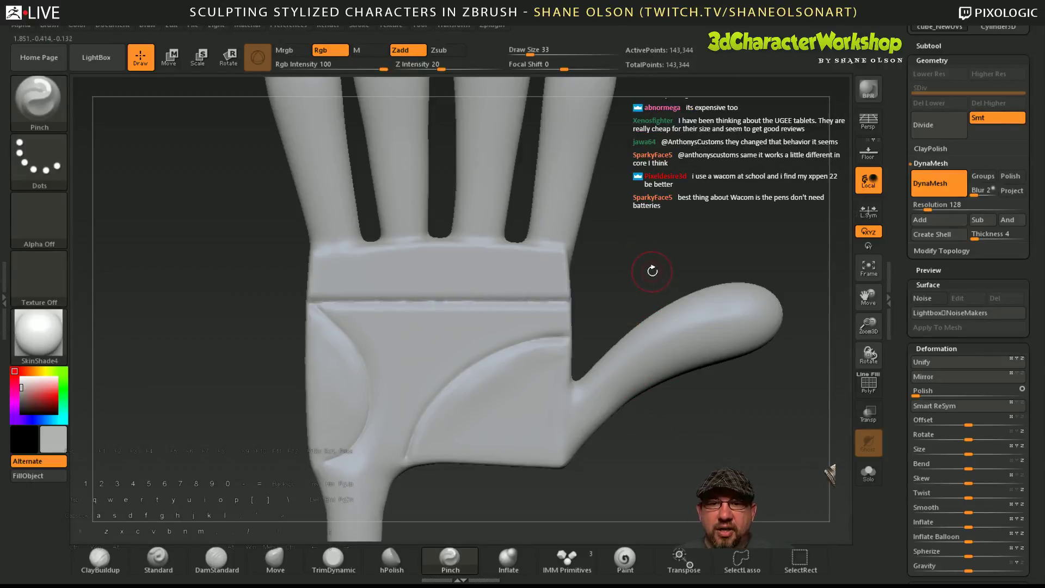
pyautogui.press('w')
pyautogui.moveTo(645, 368)
pyautogui.keyDown('alt'); pyautogui.mouseDown()
pyautogui.moveTo(606, 402)
pyautogui.moveTo(687, 192)
pyautogui.mouseUp(); pyautogui.keyUp('alt')
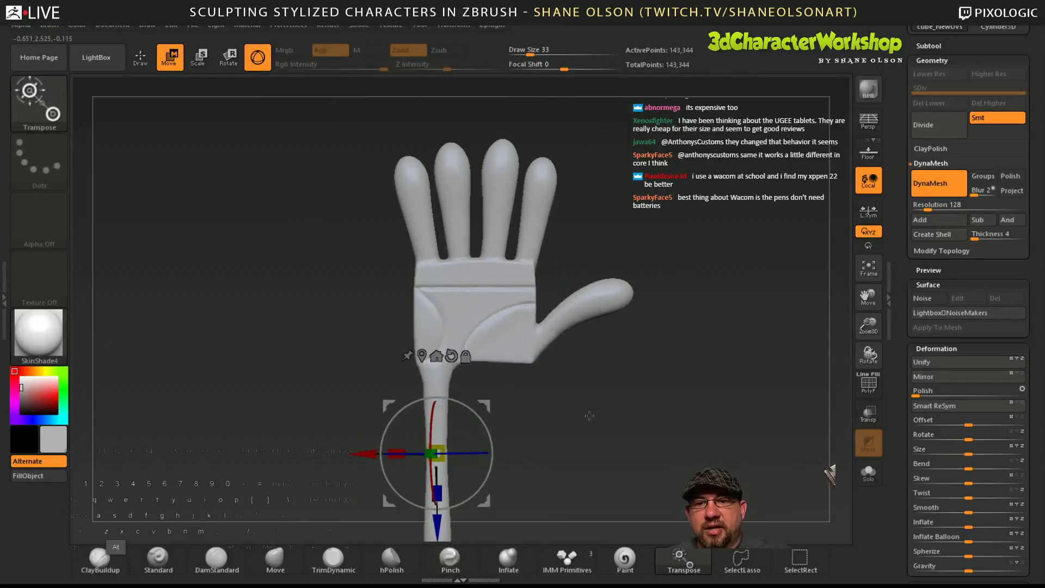
pyautogui.keyDown('alt'); pyautogui.moveTo(529, 395); pyautogui.dragTo(576, 344); pyautogui.keyUp('alt')
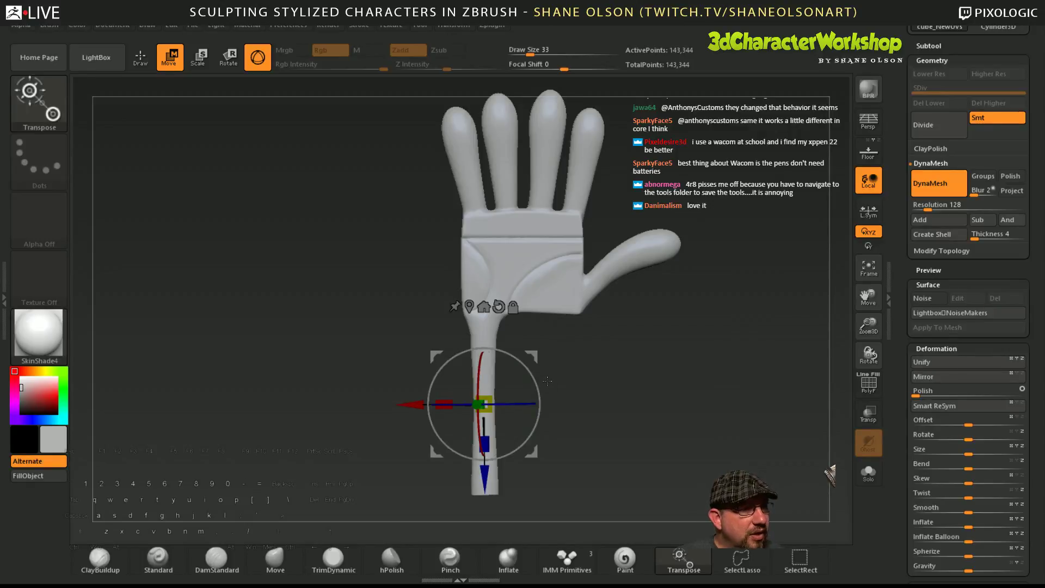
pyautogui.scroll(3, 901, 247)
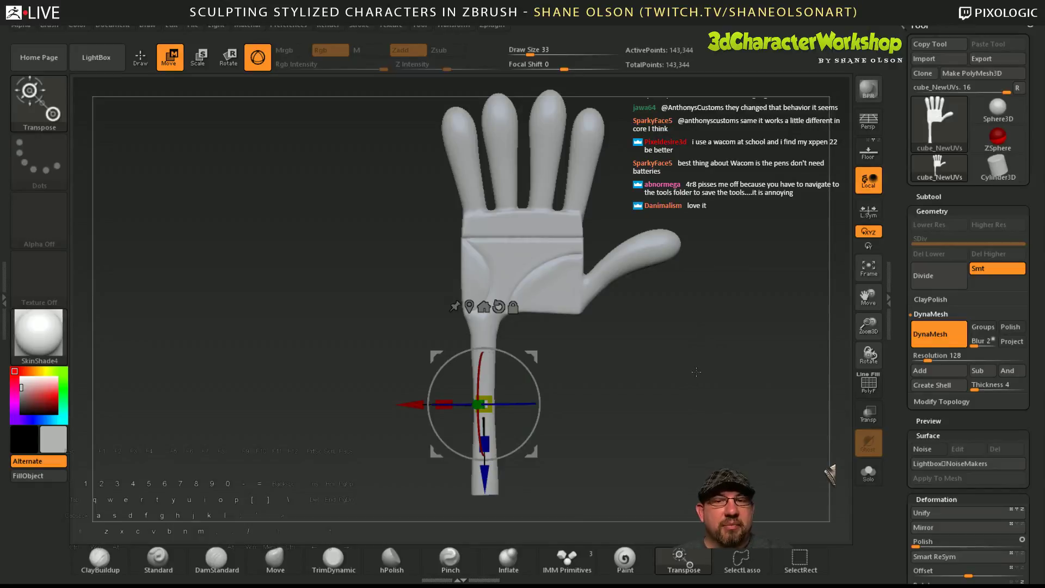
pyautogui.press('q')
# - Reshape the outer edge of the wrist and heel with the Move brush at draw size 94, then smooth it
pyautogui.moveTo(691, 374)
pyautogui.mouseDown()
pyautogui.moveTo(711, 375)
pyautogui.moveTo(584, 381)
pyautogui.moveTo(619, 362)
pyautogui.moveTo(642, 326)
pyautogui.mouseUp()
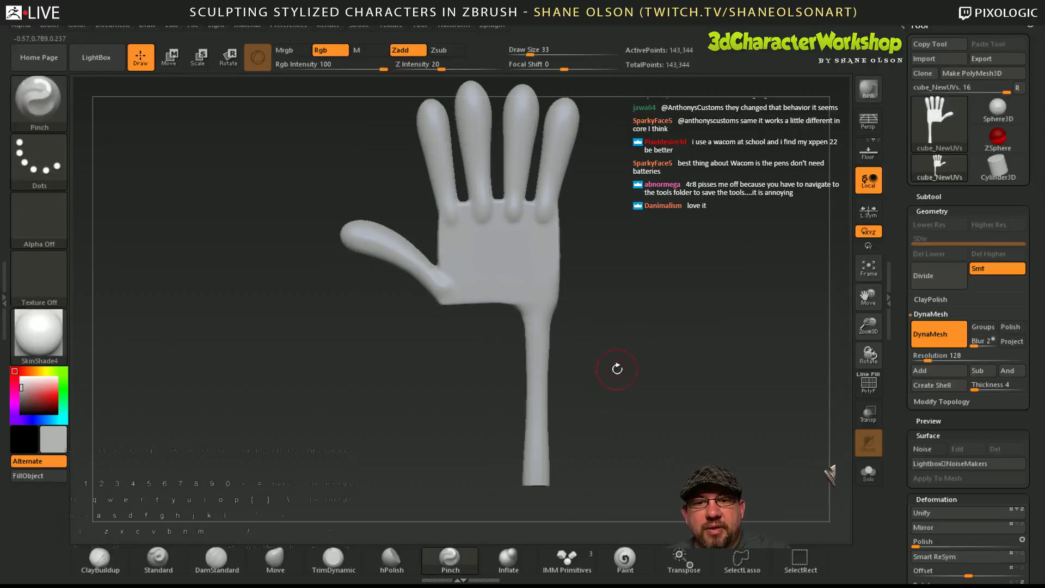
pyautogui.keyDown('alt'); pyautogui.moveTo(615, 367); pyautogui.dragTo(618, 383); pyautogui.keyUp('alt')
pyautogui.moveTo(604, 326)
pyautogui.keyDown('alt'); pyautogui.mouseDown()
pyautogui.moveTo(604, 247)
pyautogui.moveTo(588, 268)
pyautogui.moveTo(604, 238)
pyautogui.mouseUp(); pyautogui.keyUp('alt')
pyautogui.click(274, 558)
pyautogui.press('s')
pyautogui.press('s')
pyautogui.press('s')
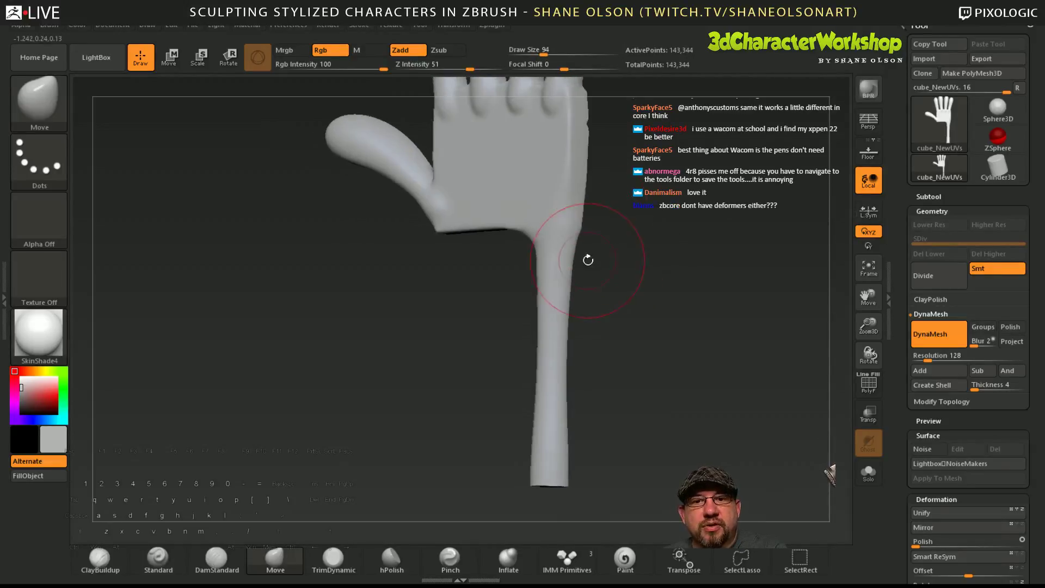
pyautogui.moveTo(557, 263); pyautogui.dragTo(563, 258)
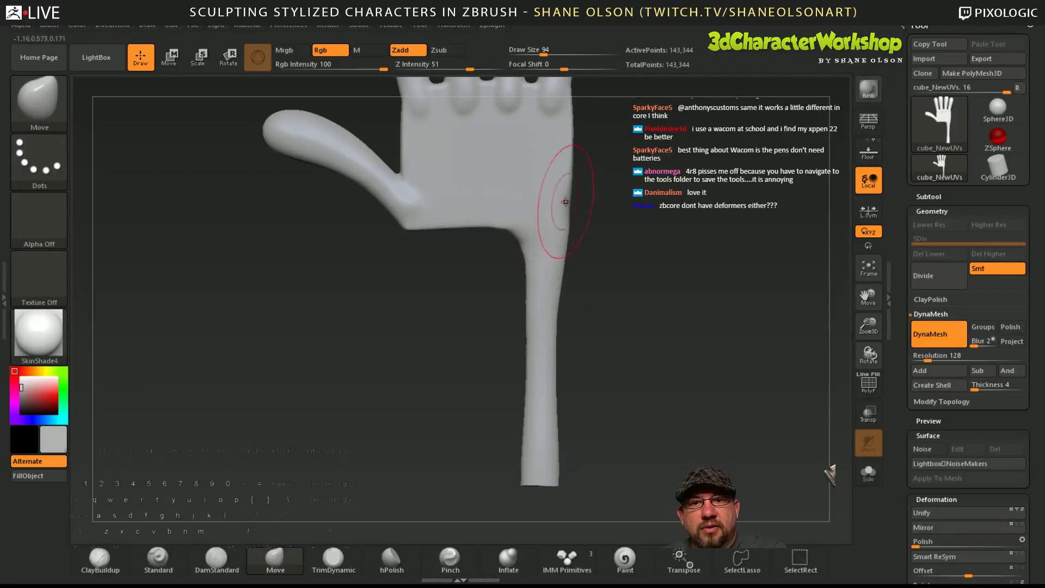
pyautogui.keyDown('shift'); pyautogui.moveTo(564, 197); pyautogui.dragTo(566, 181); pyautogui.keyUp('shift')
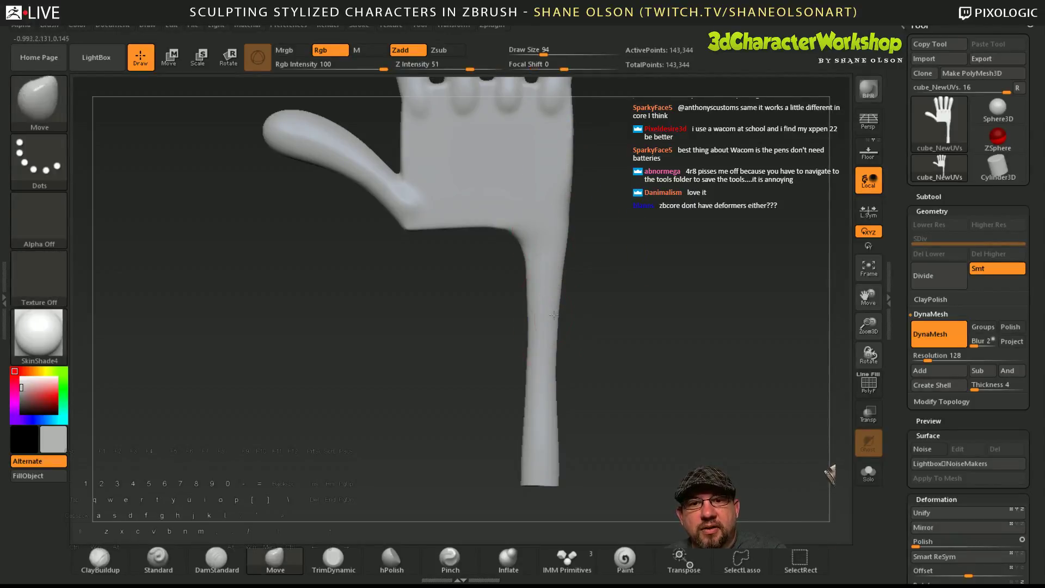
# - Adjust both sides of the forearm's silhouette with the Move brush at draw size 124 and smooth the wrist transition
pyautogui.press('s')
pyautogui.moveTo(581, 346); pyautogui.dragTo(593, 345)
pyautogui.moveTo(529, 348); pyautogui.dragTo(533, 347)
pyautogui.moveTo(529, 312); pyautogui.dragTo(535, 303)
pyautogui.moveTo(527, 392); pyautogui.dragTo(535, 393)
pyautogui.moveTo(665, 362); pyautogui.dragTo(575, 343)
pyautogui.moveTo(552, 272)
pyautogui.keyDown('shift'); pyautogui.mouseDown()
pyautogui.moveTo(550, 355)
pyautogui.moveTo(669, 410)
pyautogui.mouseUp(); pyautogui.keyUp('shift')
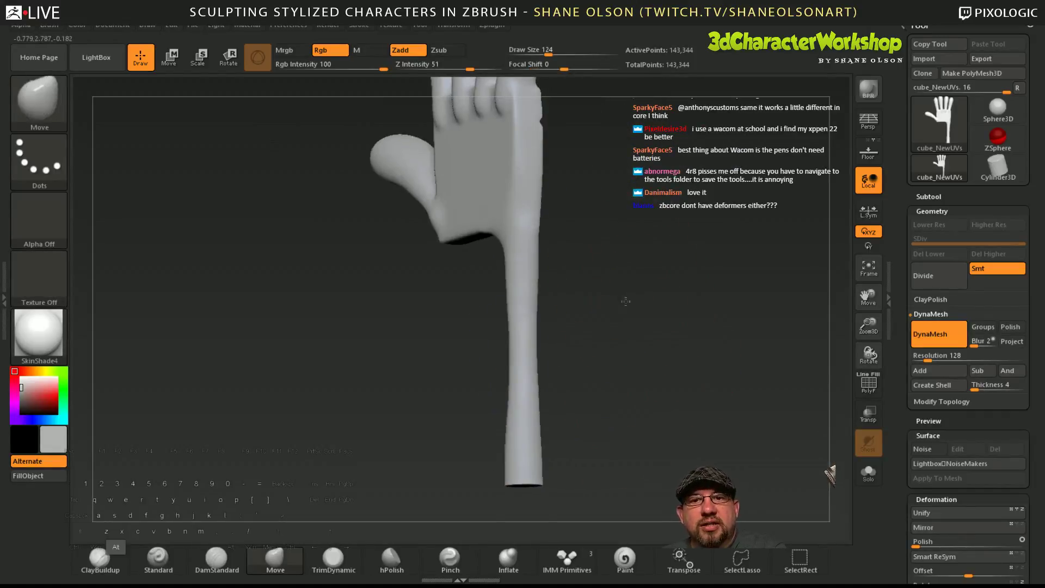
# - Smooth the outer edge of the hand below the little finger at draw size 65
pyautogui.moveTo(625, 301)
pyautogui.keyDown('alt'); pyautogui.mouseDown()
pyautogui.moveTo(615, 370)
pyautogui.moveTo(654, 381)
pyautogui.mouseUp(); pyautogui.keyUp('alt')
pyautogui.press('s')
pyautogui.press('s')
pyautogui.moveTo(605, 334); pyautogui.dragTo(598, 334)
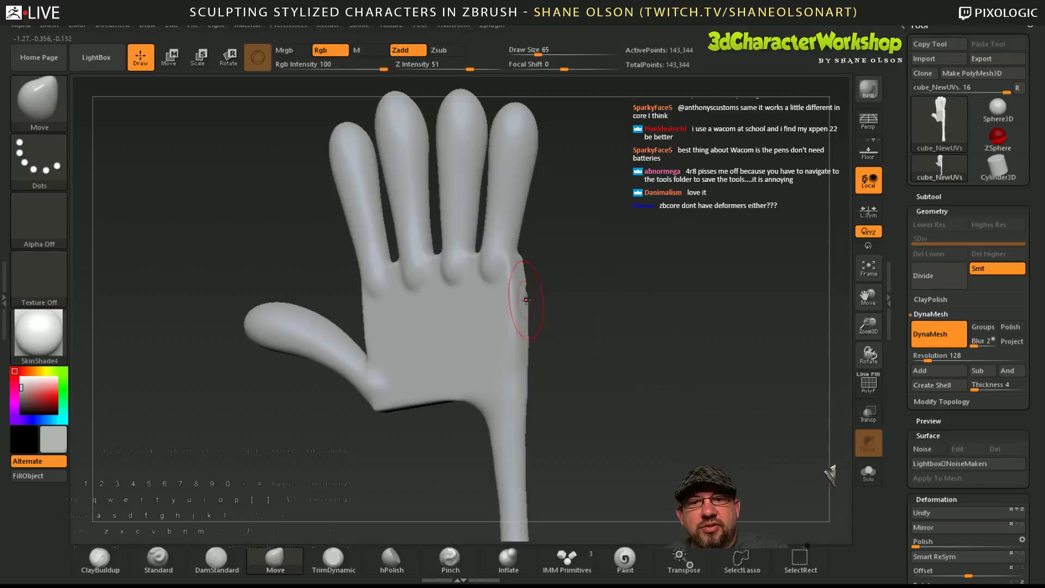
pyautogui.keyDown('shift'); pyautogui.moveTo(511, 276); pyautogui.dragTo(515, 359); pyautogui.keyUp('shift')
# - Smooth the thumb-side edge and the lower edge of the back of the hand
pyautogui.moveTo(582, 337); pyautogui.dragTo(641, 329)
pyautogui.keyDown('alt'); pyautogui.moveTo(595, 357); pyautogui.dragTo(620, 330); pyautogui.keyUp('alt')
pyautogui.moveTo(620, 330); pyautogui.dragTo(649, 329)
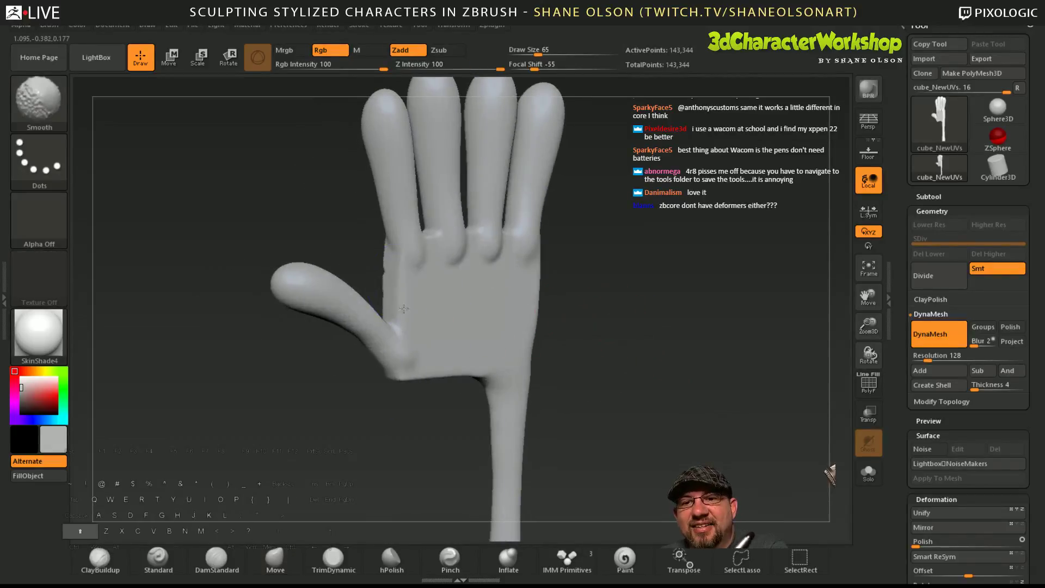
pyautogui.keyDown('shift'); pyautogui.moveTo(403, 309); pyautogui.dragTo(406, 319); pyautogui.keyUp('shift')
pyautogui.keyDown('shift'); pyautogui.moveTo(430, 376); pyautogui.dragTo(409, 378); pyautogui.keyUp('shift')
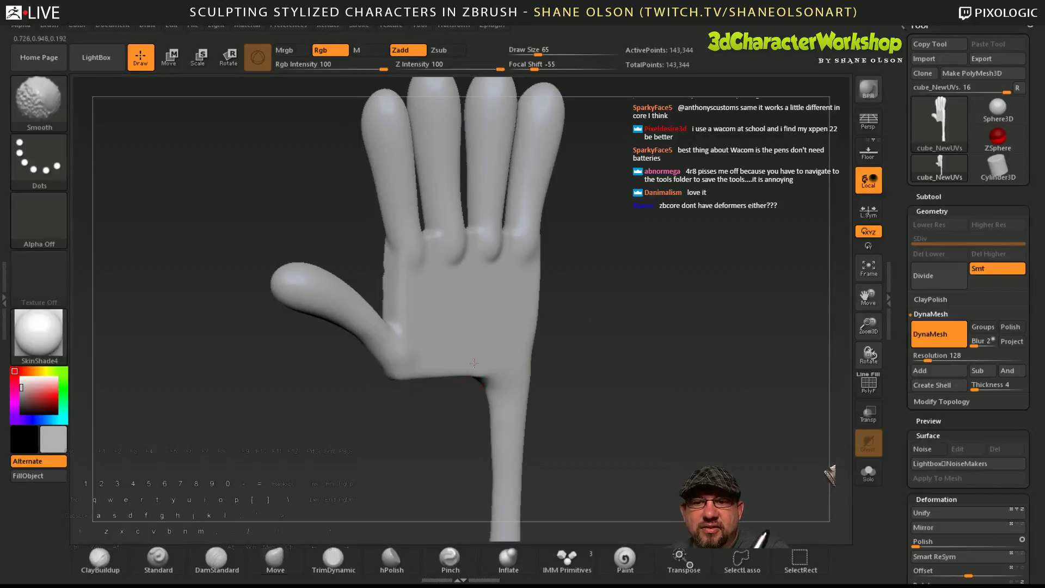
pyautogui.keyDown('shift'); pyautogui.moveTo(474, 363); pyautogui.dragTo(487, 364); pyautogui.keyUp('shift')
pyautogui.moveTo(642, 390)
pyautogui.keyDown('shift'); pyautogui.mouseDown()
pyautogui.moveTo(671, 443)
pyautogui.moveTo(678, 402)
pyautogui.moveTo(655, 474)
pyautogui.moveTo(666, 371)
pyautogui.moveTo(626, 391)
pyautogui.moveTo(626, 408)
pyautogui.moveTo(660, 402)
pyautogui.moveTo(660, 381)
pyautogui.moveTo(631, 383)
pyautogui.moveTo(640, 379)
pyautogui.mouseUp(); pyautogui.keyUp('shift')
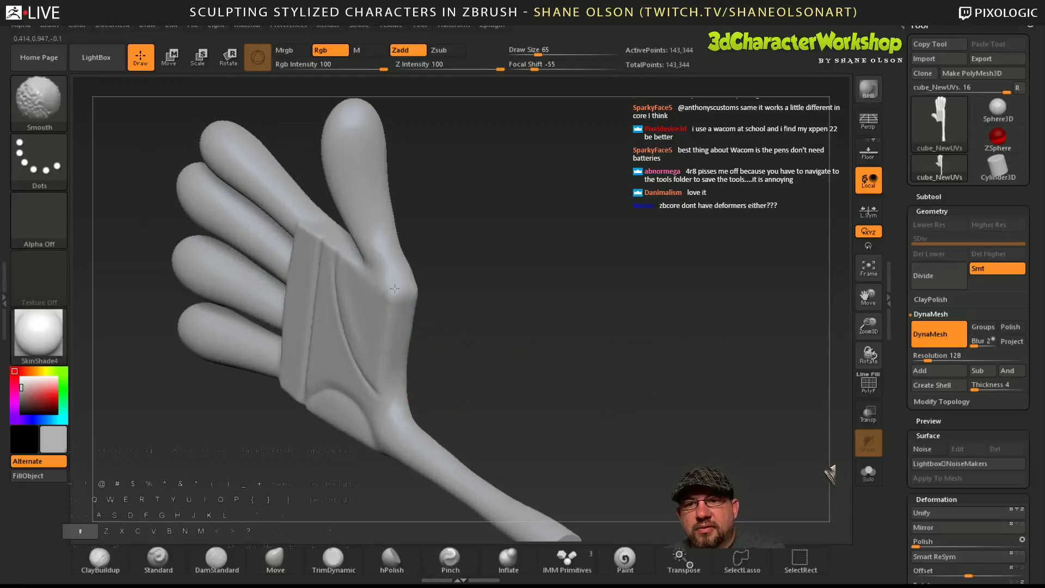
# - Reduce the draw size to 29 and smooth the surface of the thumb pad on the palm
pyautogui.moveTo(576, 341); pyautogui.dragTo(556, 273)
pyautogui.press('s')
pyautogui.moveTo(471, 296)
pyautogui.keyDown('alt'); pyautogui.mouseDown()
pyautogui.moveTo(482, 340)
pyautogui.moveTo(474, 348)
pyautogui.mouseUp(); pyautogui.keyUp('alt')
pyautogui.keyDown('shift'); pyautogui.moveTo(352, 334); pyautogui.dragTo(342, 326); pyautogui.keyUp('shift')
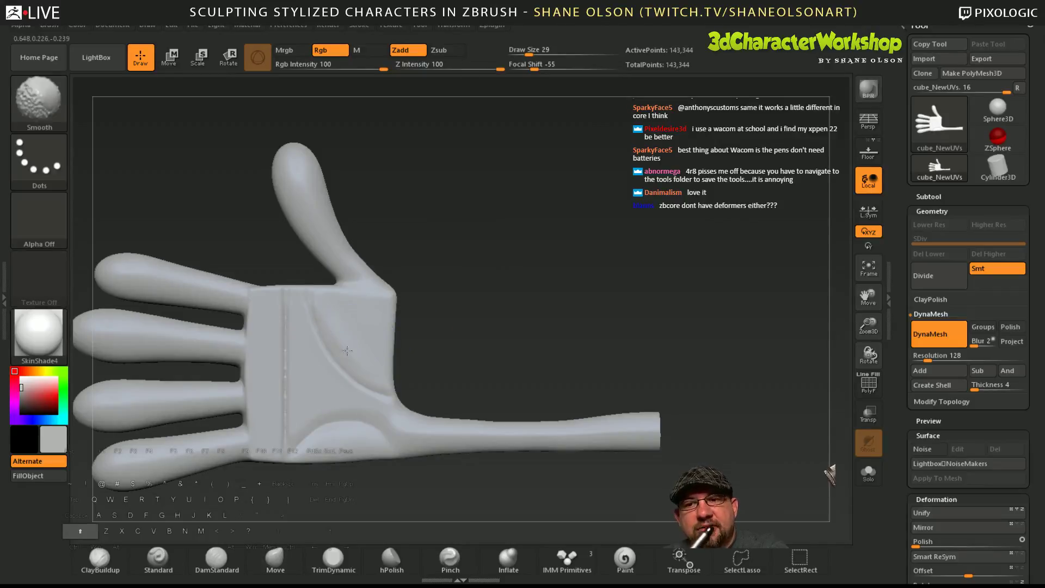
# - Switch back to the Move brush and set its draw size to 90
pyautogui.press('b')
pyautogui.press('m')
pyautogui.press('v')
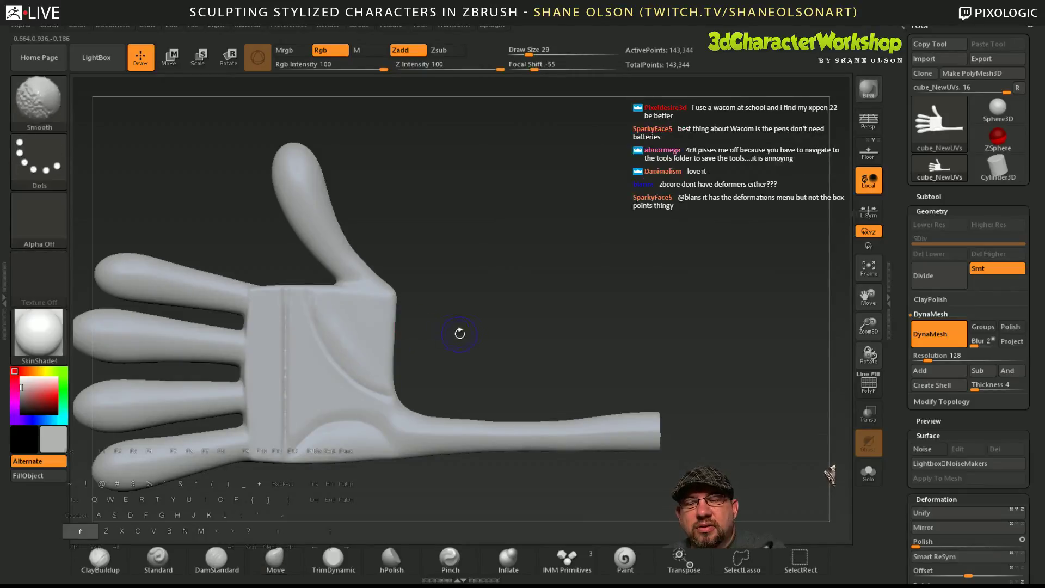
pyautogui.keyDown('alt'); pyautogui.moveTo(493, 318); pyautogui.dragTo(561, 305); pyautogui.keyUp('alt')
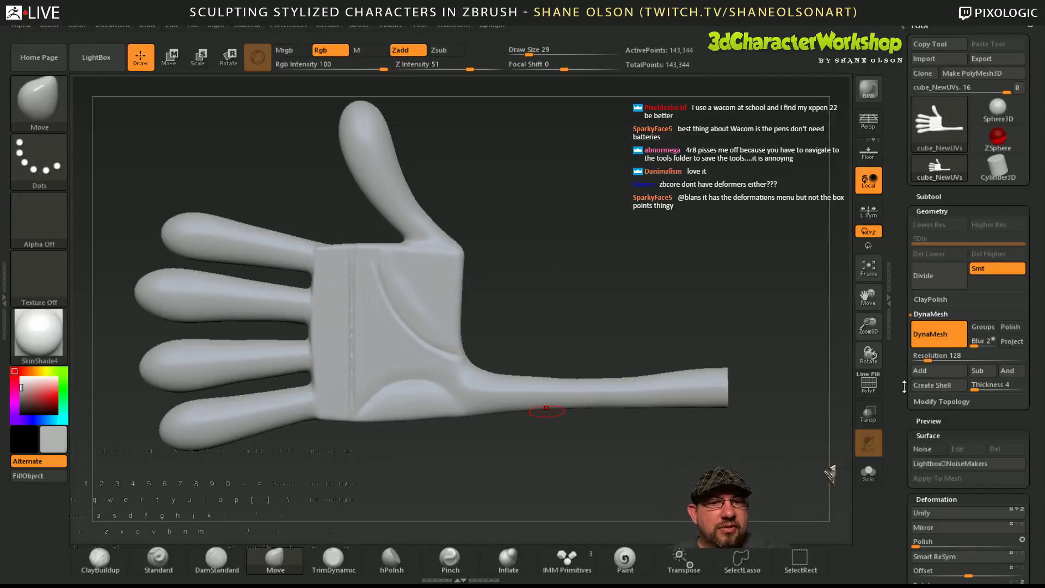
pyautogui.press('s')
pyautogui.moveTo(617, 300); pyautogui.dragTo(627, 300)
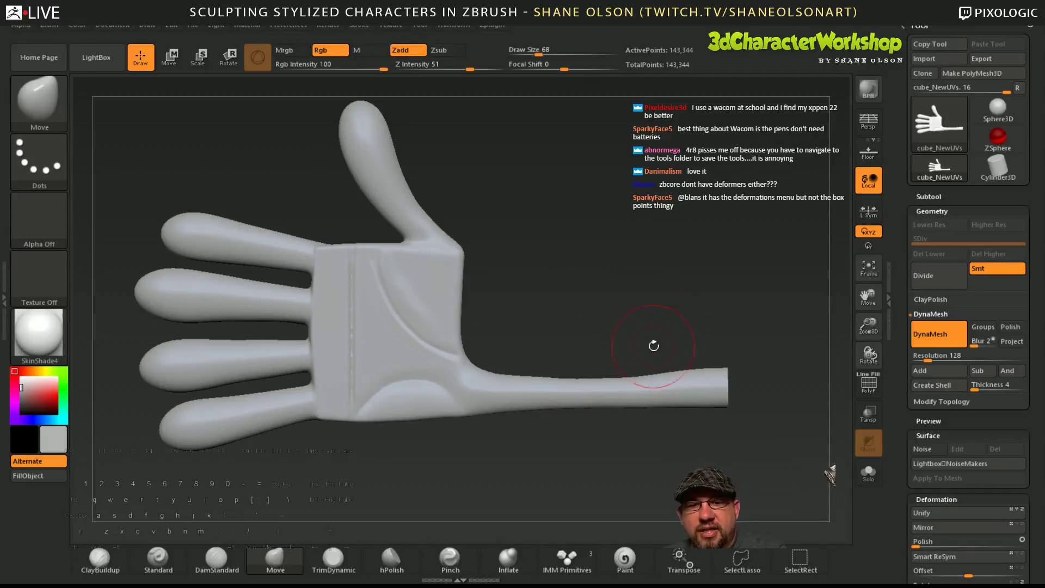
pyautogui.press('s')
pyautogui.moveTo(671, 333); pyautogui.dragTo(674, 332)
pyautogui.moveTo(694, 292); pyautogui.dragTo(530, 490)
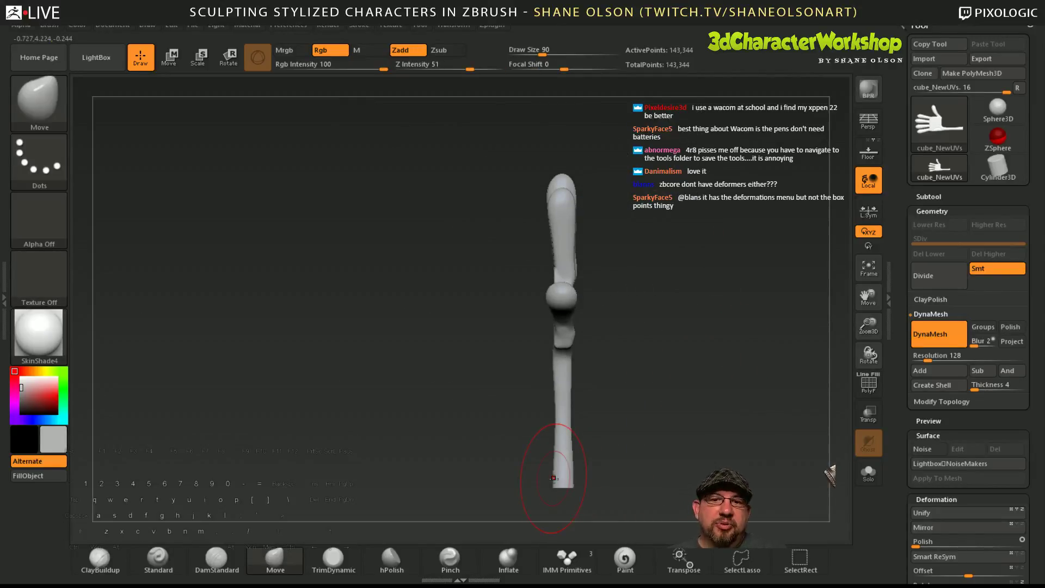
# - Set the draw size to 54 and soften the corner below the thumb on the back of the hand
pyautogui.moveTo(702, 381); pyautogui.dragTo(632, 375)
pyautogui.keyDown('alt'); pyautogui.moveTo(642, 321); pyautogui.dragTo(610, 476); pyautogui.keyUp('alt')
pyautogui.moveTo(656, 407); pyautogui.dragTo(621, 408)
pyautogui.press('s')
pyautogui.moveTo(636, 407); pyautogui.dragTo(628, 408)
pyautogui.press('shift')
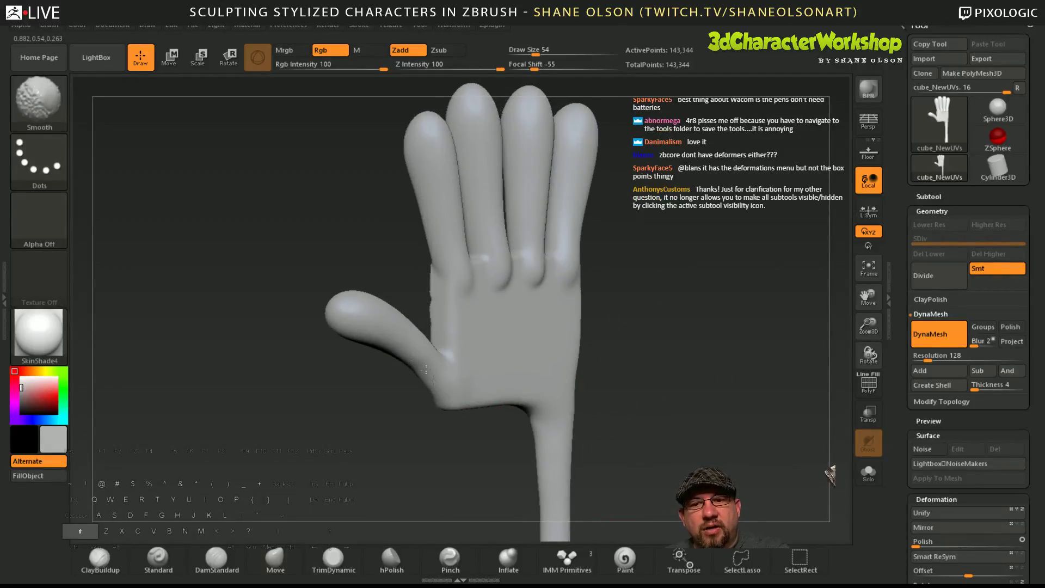
pyautogui.moveTo(477, 462)
pyautogui.mouseDown()
pyautogui.moveTo(475, 422)
pyautogui.moveTo(503, 420)
pyautogui.mouseUp()
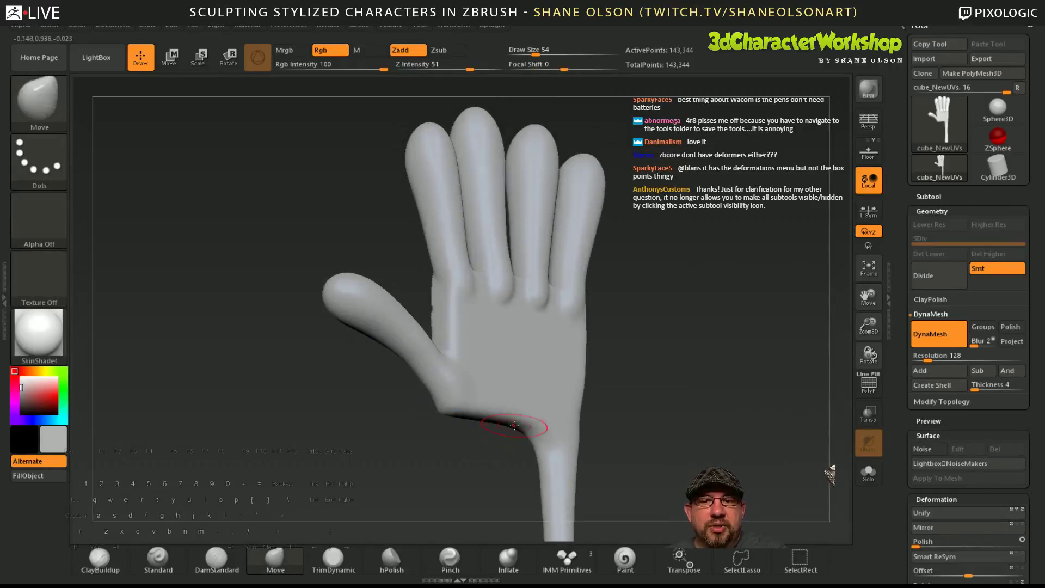
pyautogui.moveTo(631, 436); pyautogui.dragTo(652, 419)
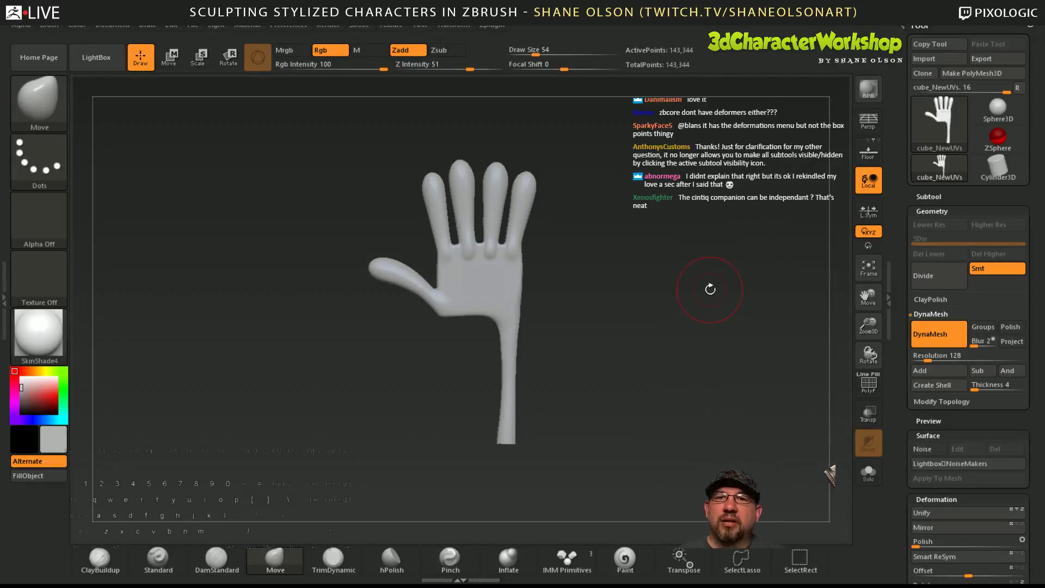
pyautogui.moveTo(700, 279)
pyautogui.keyDown('alt'); pyautogui.mouseDown()
pyautogui.moveTo(662, 269)
pyautogui.moveTo(684, 279)
pyautogui.mouseUp(); pyautogui.keyUp('alt')
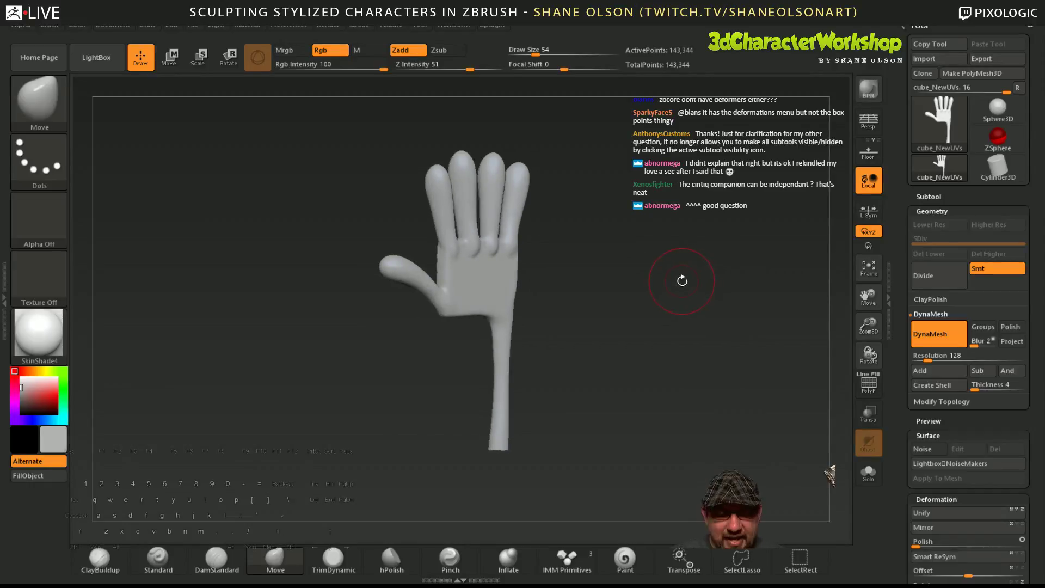
pyautogui.moveTo(737, 302); pyautogui.dragTo(703, 310)
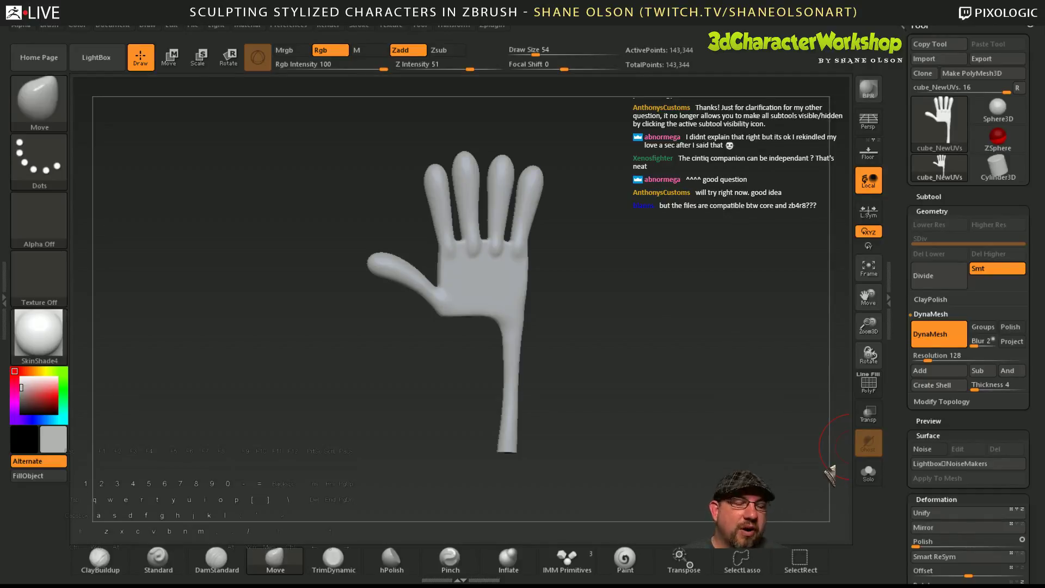
pyautogui.keyDown('shift'); pyautogui.moveTo(670, 399); pyautogui.dragTo(658, 366); pyautogui.keyUp('shift')
pyautogui.keyDown('shift'); pyautogui.moveTo(619, 313); pyautogui.dragTo(636, 269); pyautogui.keyUp('shift')
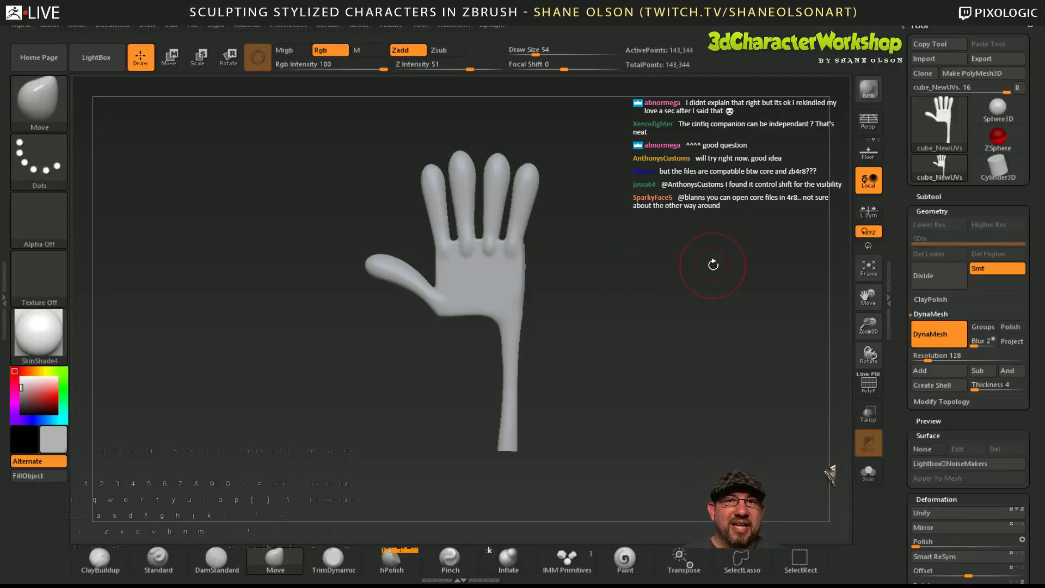
pyautogui.keyDown('ctrl'); pyautogui.click(668, 292); pyautogui.keyUp('ctrl')
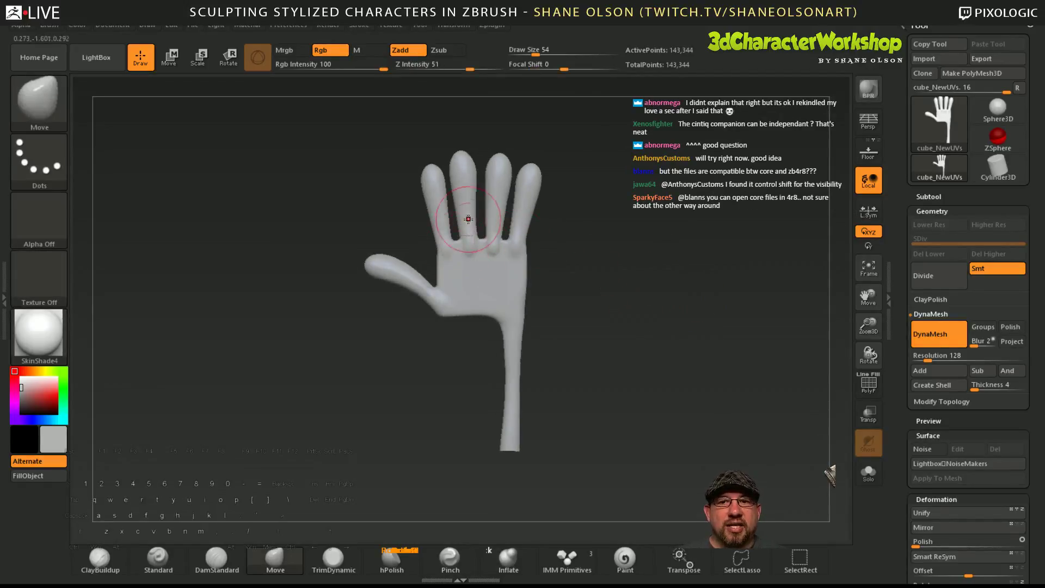
pyautogui.moveTo(662, 294)
pyautogui.keyDown('alt'); pyautogui.mouseDown()
pyautogui.moveTo(667, 326)
pyautogui.moveTo(698, 286)
pyautogui.moveTo(696, 307)
pyautogui.mouseUp(); pyautogui.keyUp('alt')
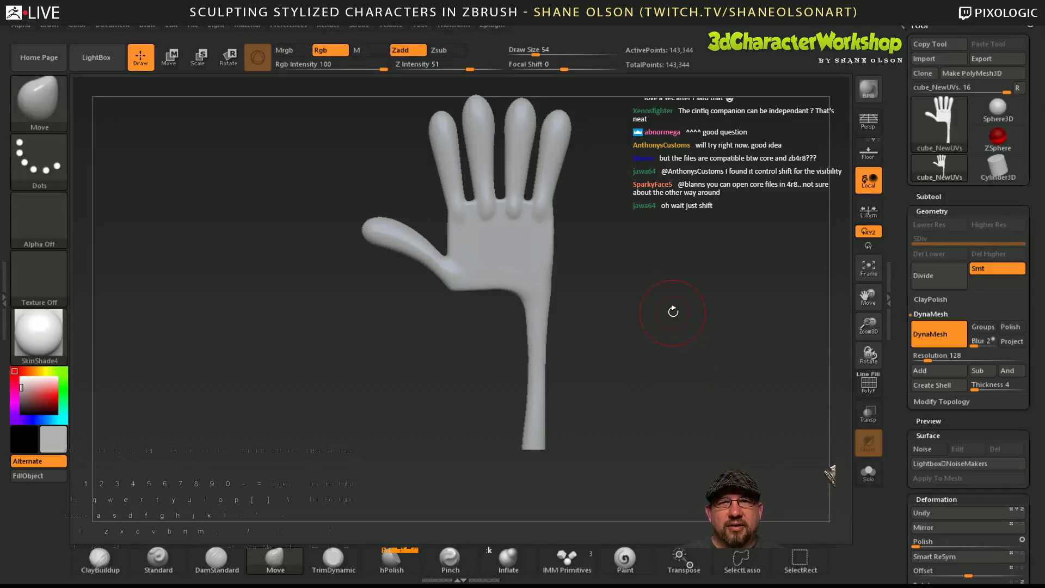
pyautogui.moveTo(672, 305); pyautogui.dragTo(693, 310)
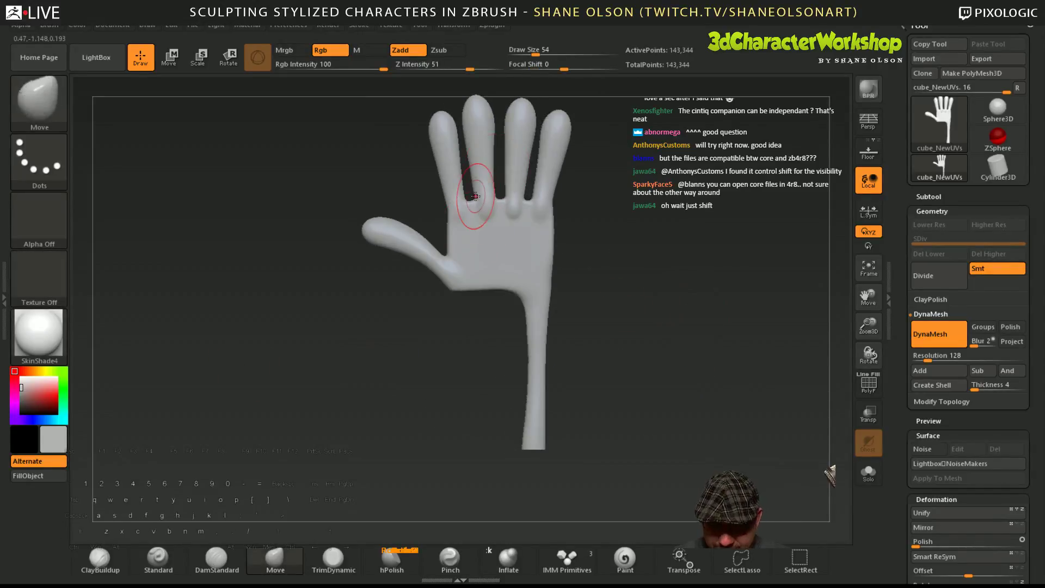
pyautogui.press(',')
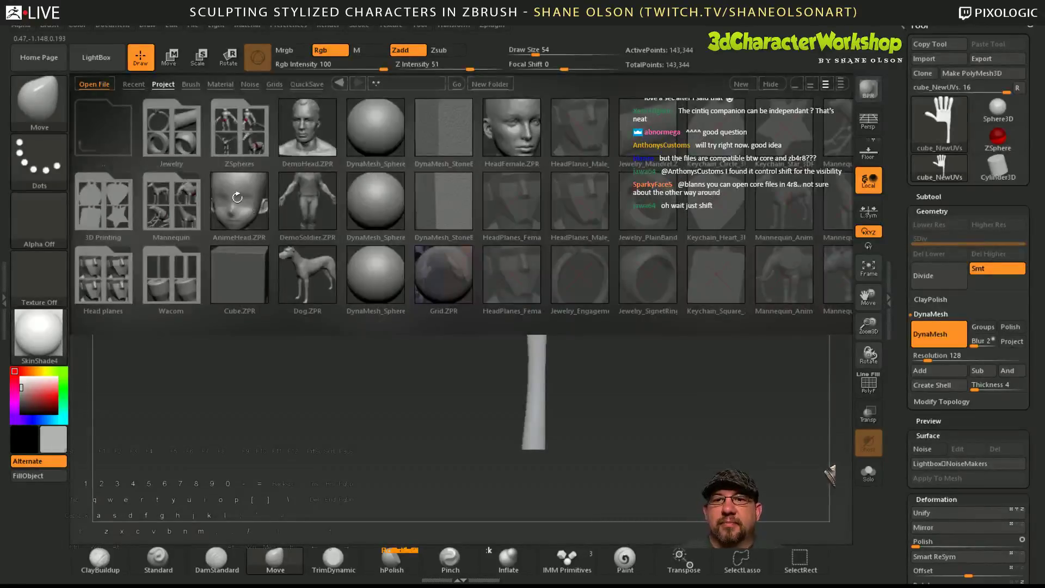
pyautogui.press(',')
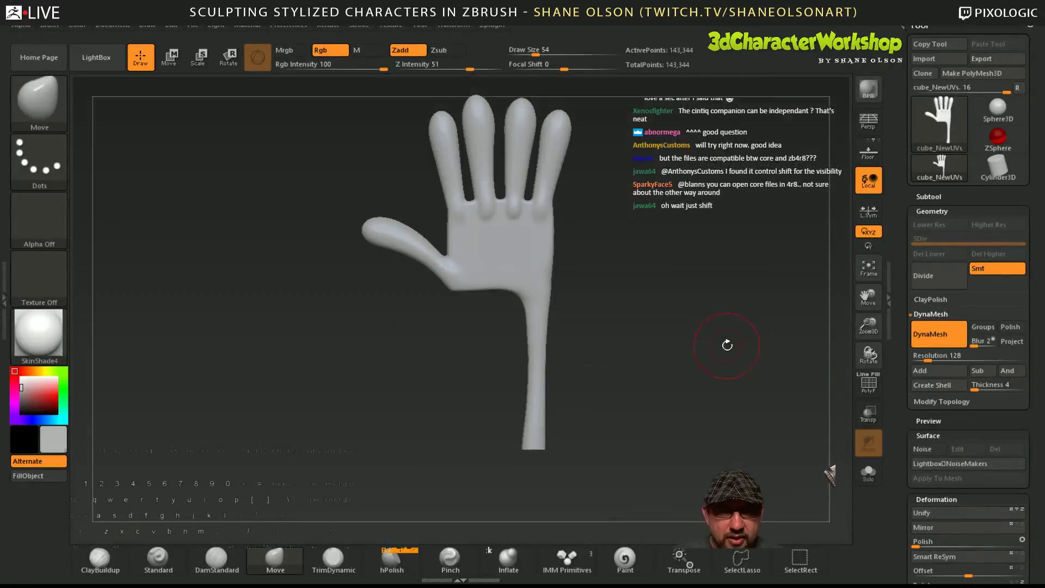
# - Save the project file
pyautogui.press('ctrl')
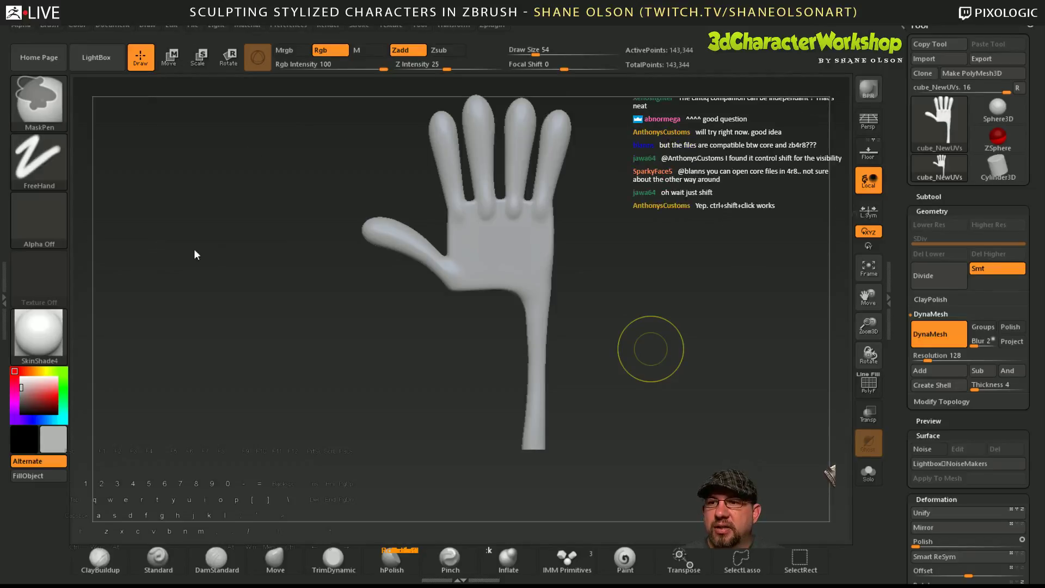
pyautogui.press('n')
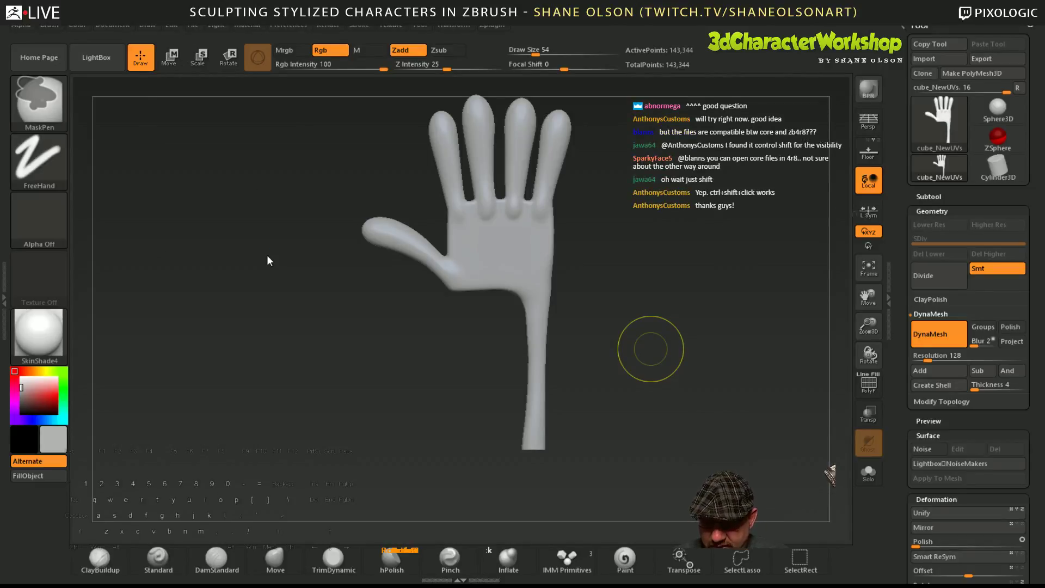
pyautogui.hotkey('ctrl', 's')
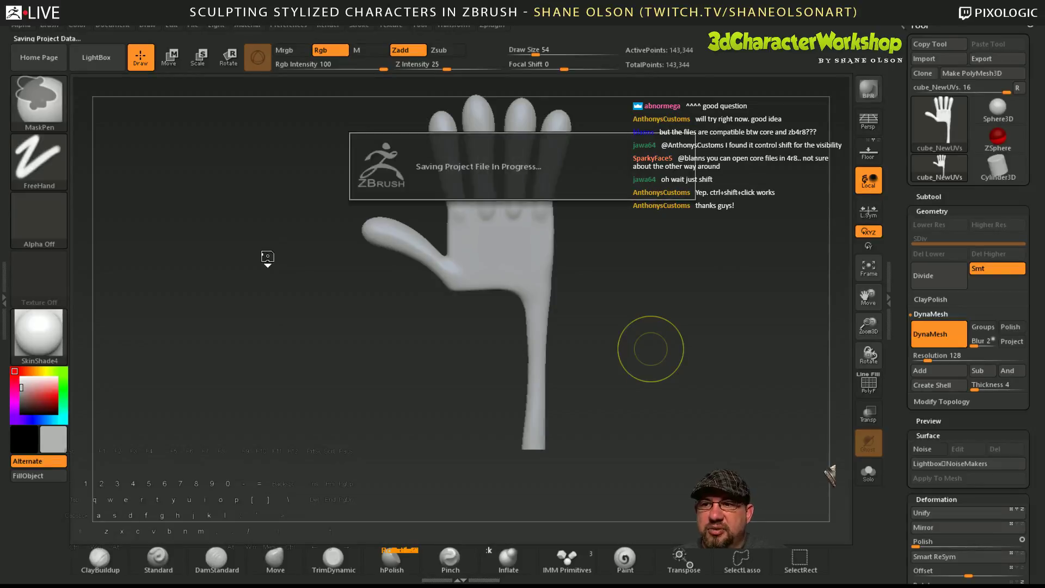
pyautogui.keyDown('alt'); pyautogui.moveTo(646, 296); pyautogui.dragTo(627, 272); pyautogui.keyUp('alt')
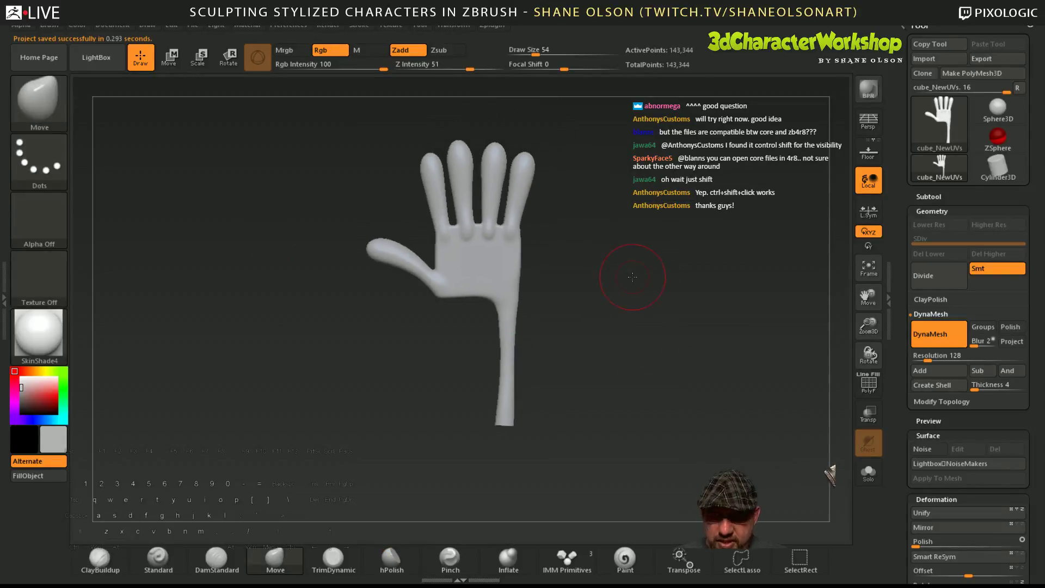
# - Open the AnimeHead project and look the head over from the front and side
pyautogui.press(',')
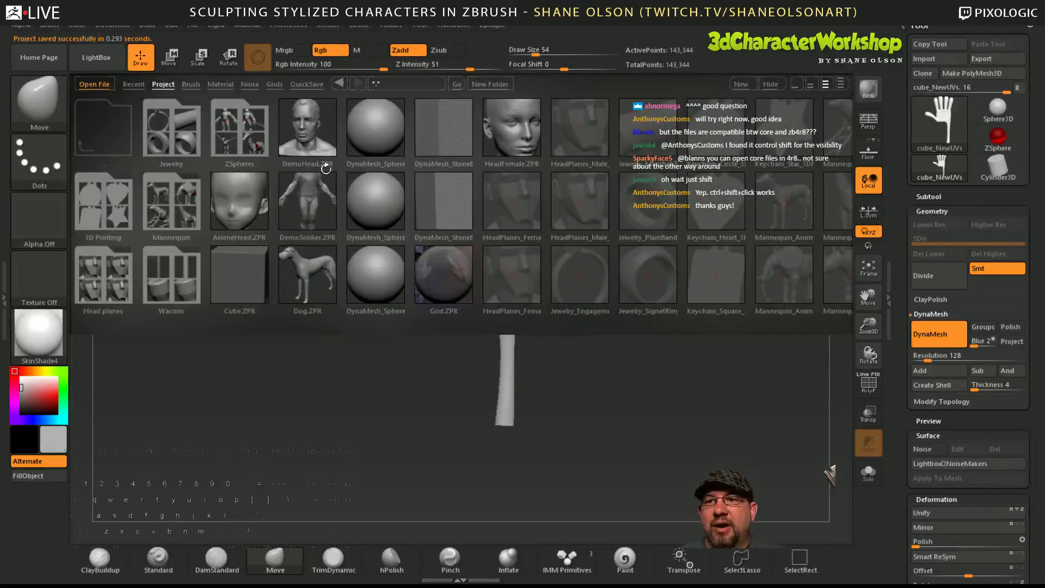
pyautogui.doubleClick(247, 195)
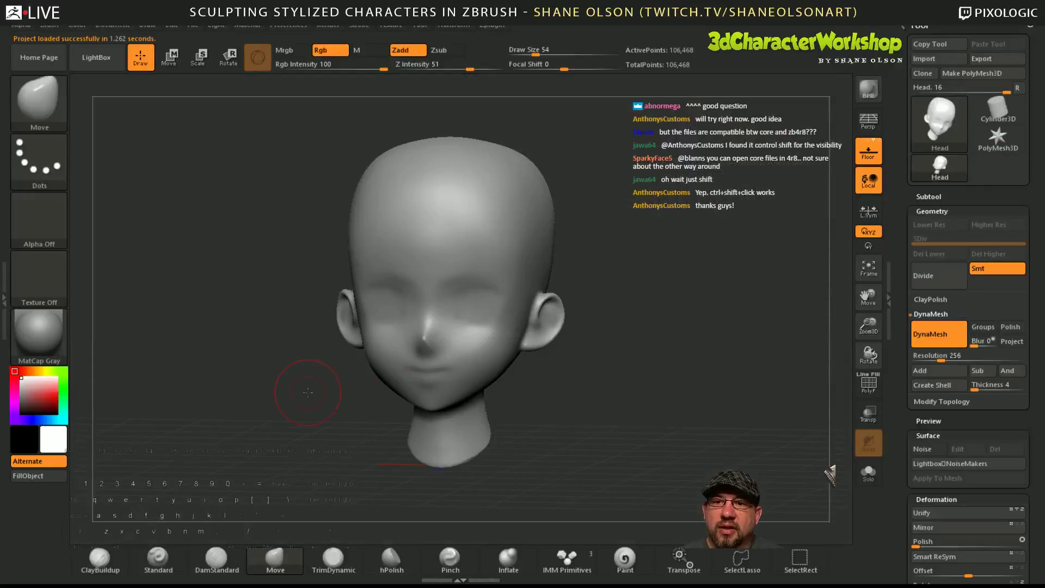
pyautogui.moveTo(632, 334); pyautogui.dragTo(703, 298)
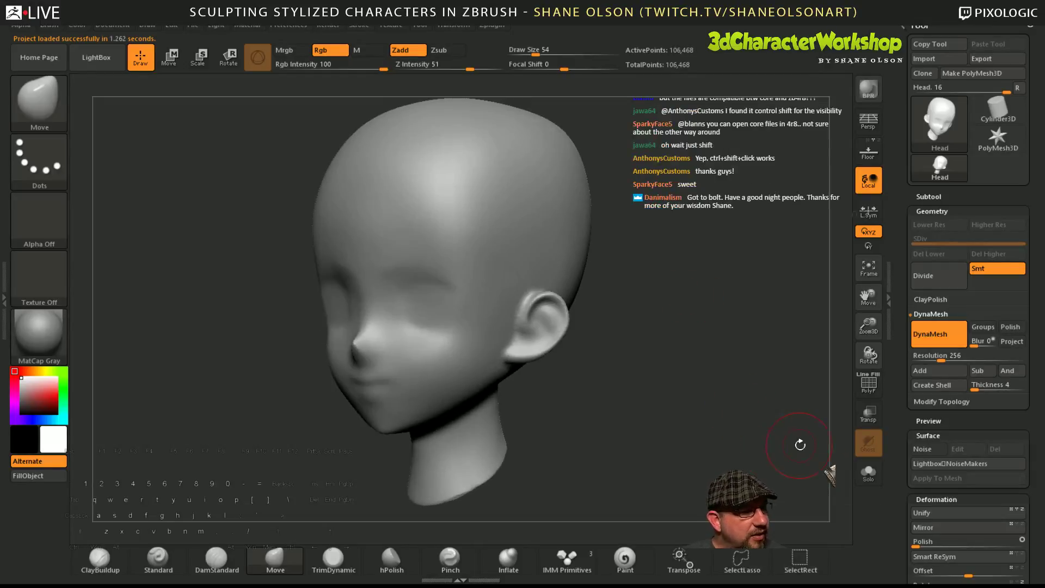
pyautogui.moveTo(742, 396); pyautogui.dragTo(737, 383)
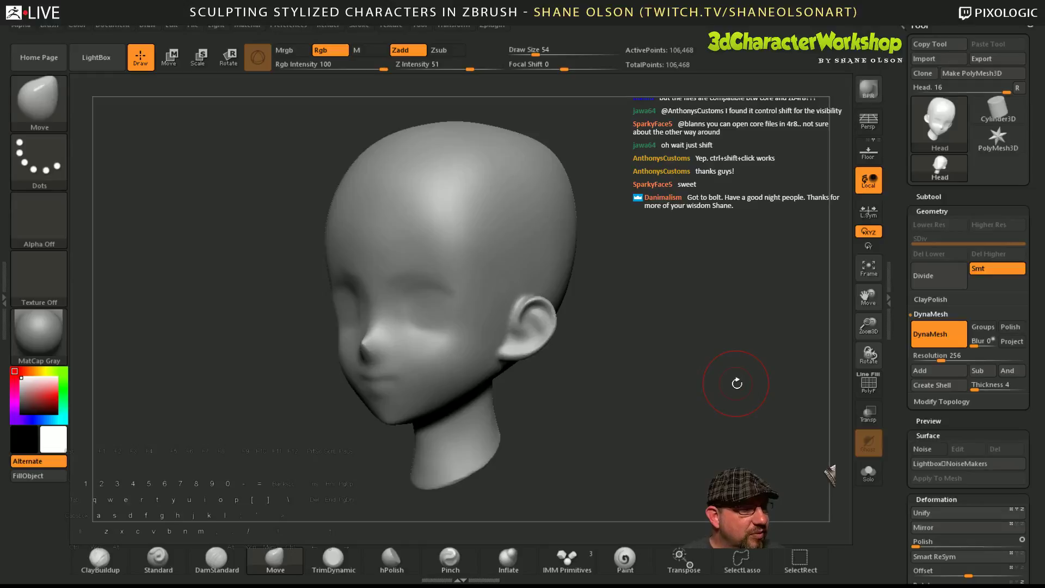
pyautogui.moveTo(643, 348); pyautogui.dragTo(664, 414)
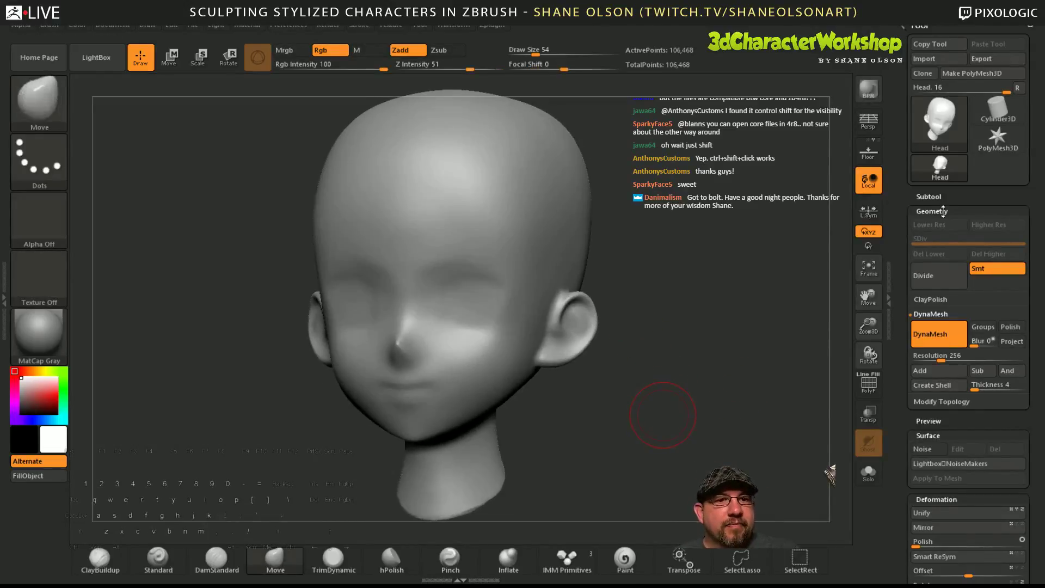
# - Insert a pair of symmetrical spheres over the eye areas of the head using the Sphere mesh of the IMM Primitives brush
pyautogui.click(974, 211)
pyautogui.click(946, 196)
pyautogui.keyDown('shift'); pyautogui.moveTo(736, 423); pyautogui.dragTo(729, 435); pyautogui.keyUp('shift')
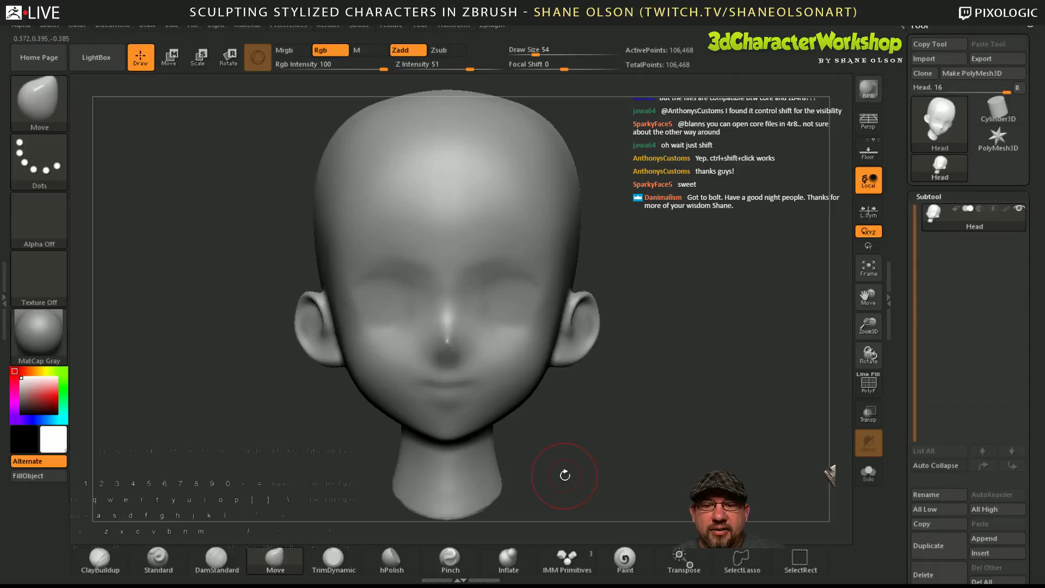
pyautogui.click(567, 558)
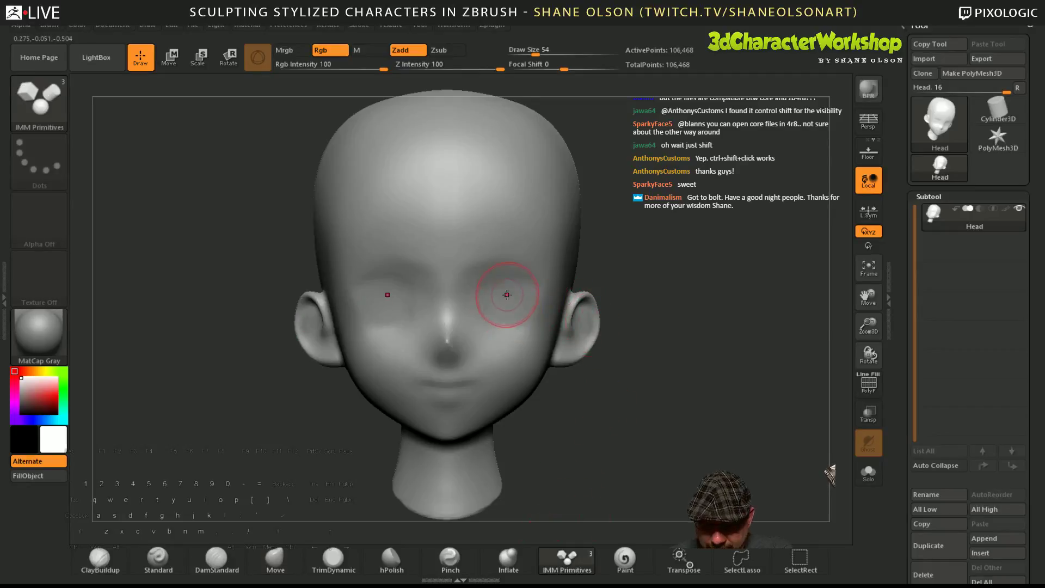
pyautogui.press('m')
pyautogui.click(423, 342)
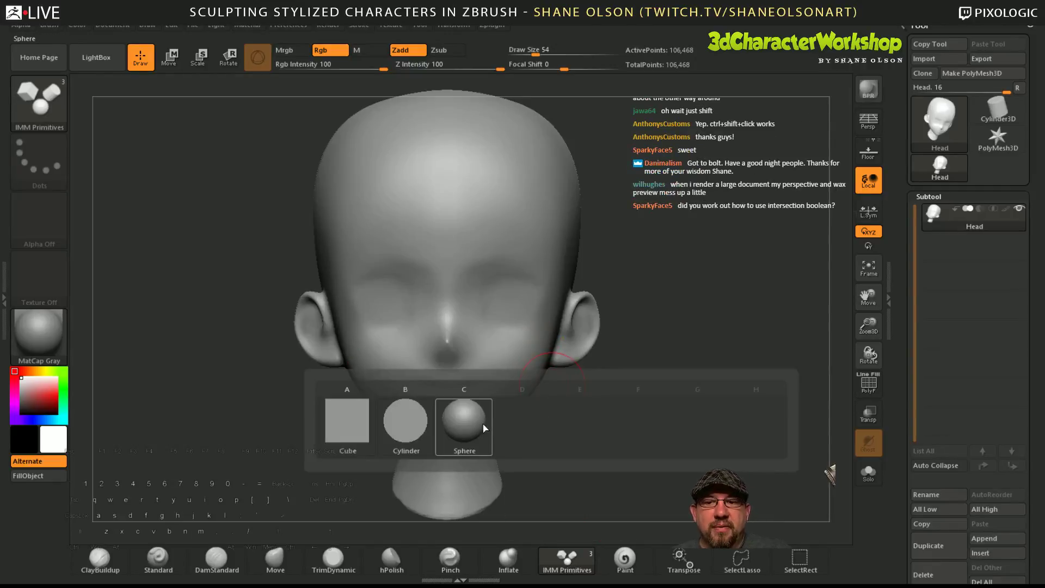
pyautogui.click(464, 420)
pyautogui.moveTo(501, 303); pyautogui.dragTo(502, 351)
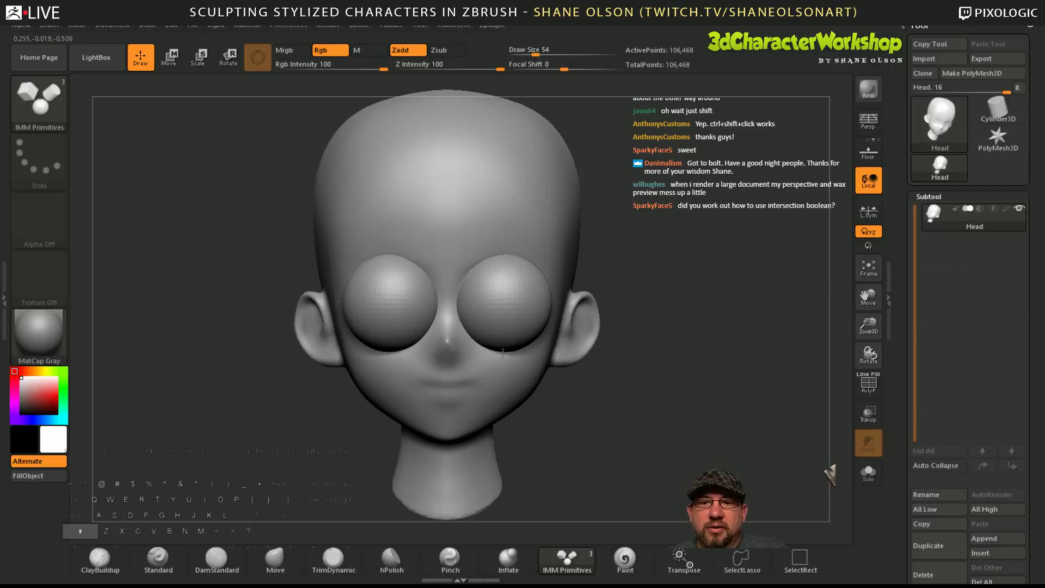
# - Split the unmasked eye spheres off the head into their own subtool
pyautogui.keyDown('shift'); pyautogui.moveTo(686, 425); pyautogui.dragTo(637, 442); pyautogui.keyUp('shift')
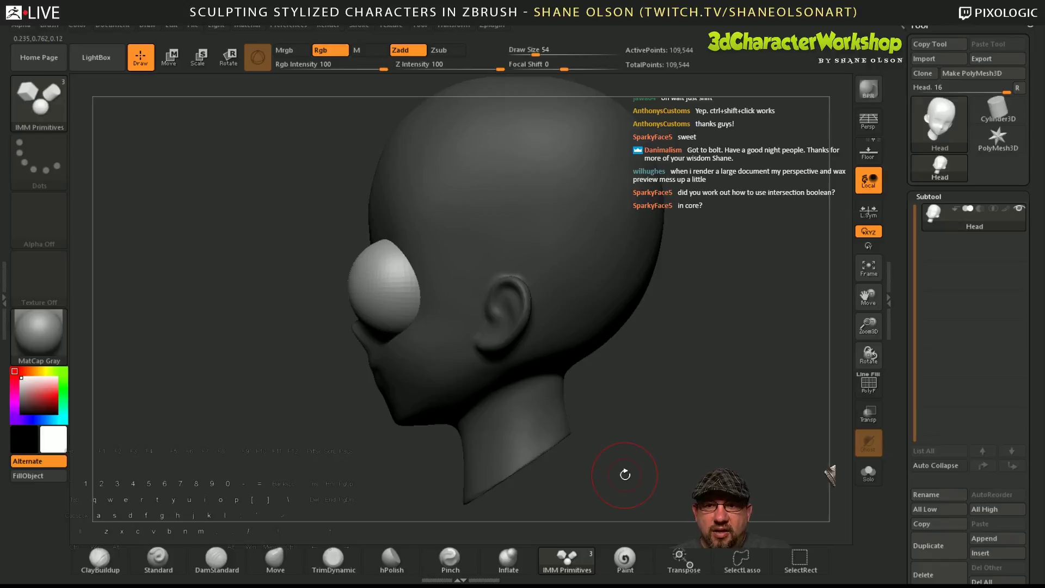
pyautogui.scroll(-5, 933, 345)
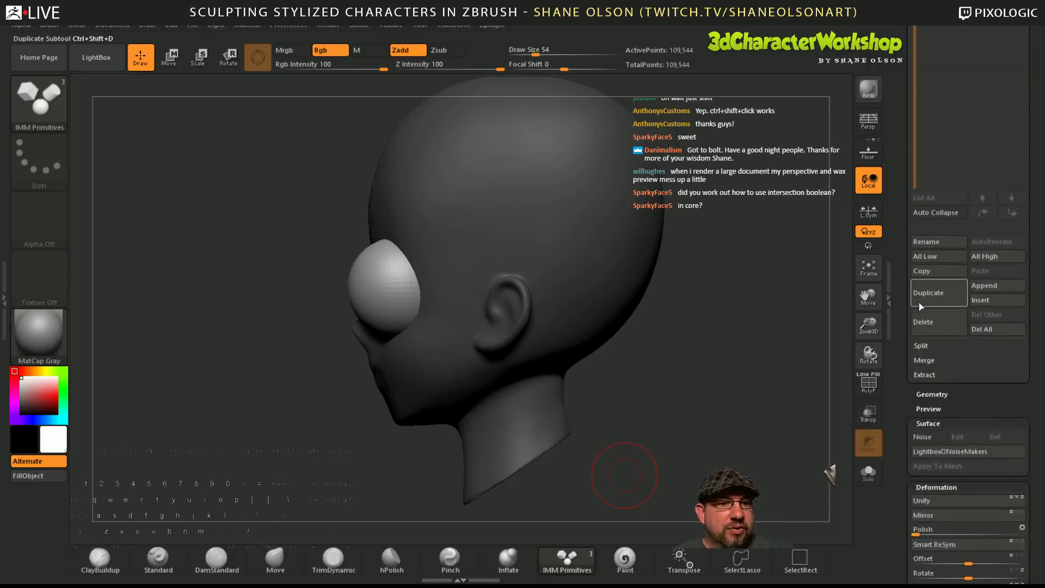
pyautogui.click(933, 345)
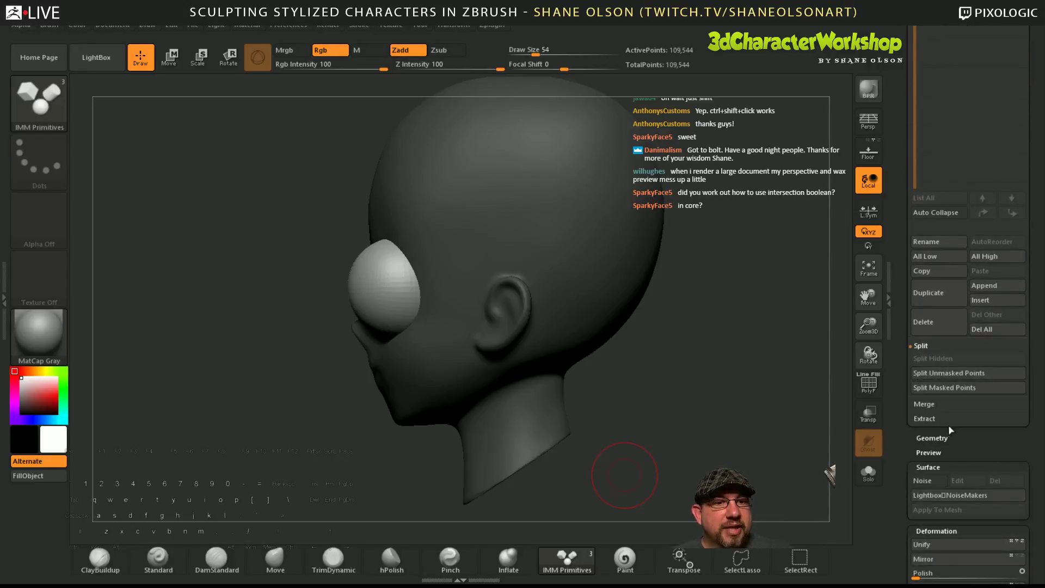
pyautogui.click(961, 374)
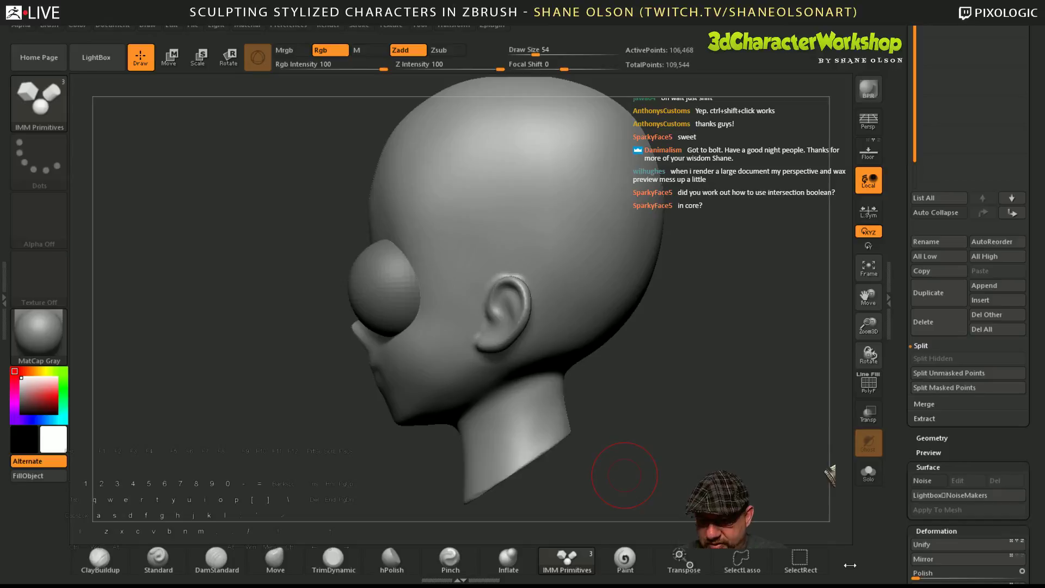
# - Select the eye spheres' subtool, centre the transform gizmo on the unmasked mesh, and move the eyes back into the head along Z
pyautogui.press('w')
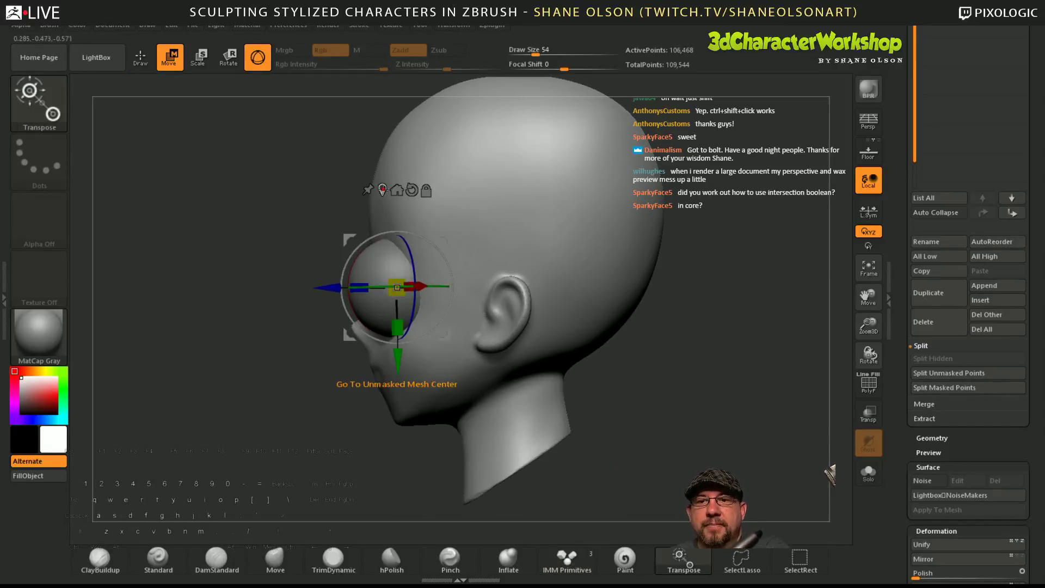
pyautogui.scroll(5, 949, 241)
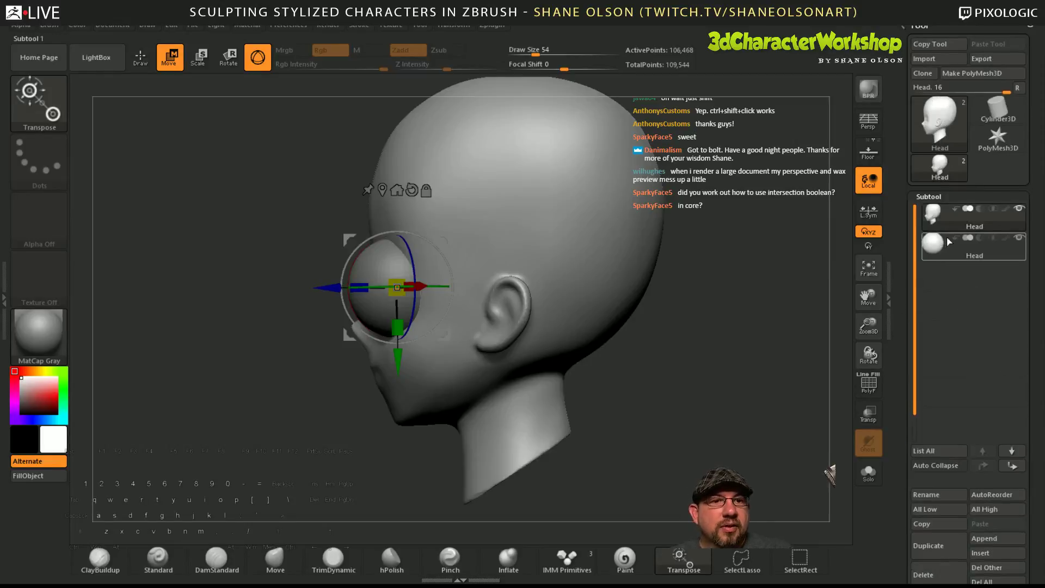
pyautogui.click(948, 241)
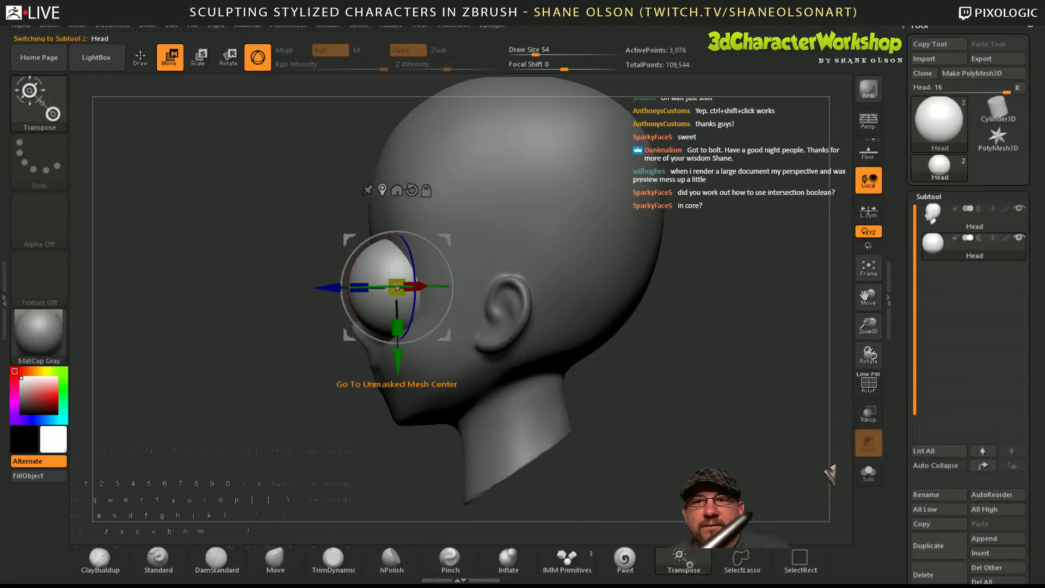
pyautogui.click(382, 190)
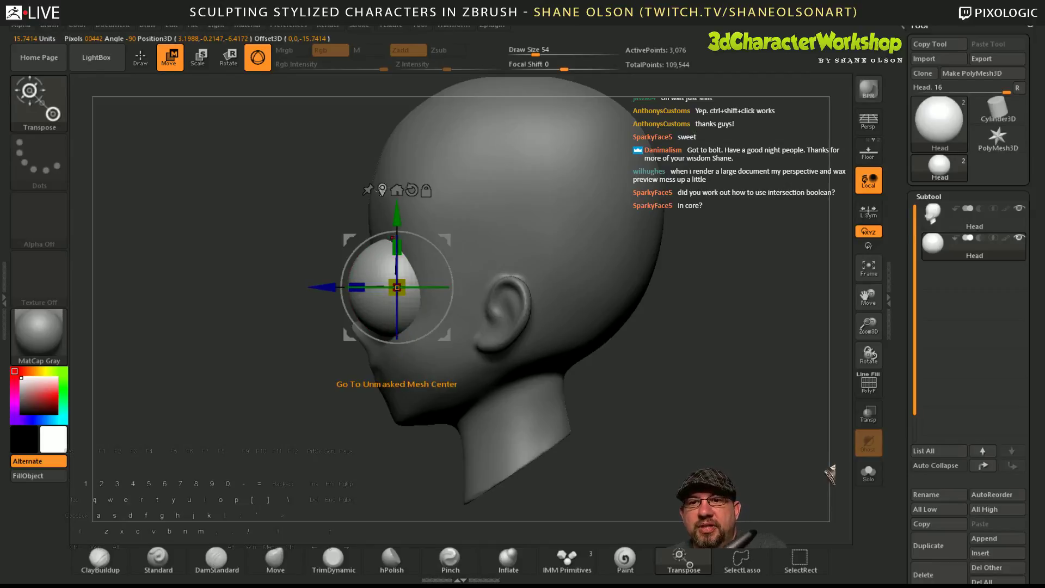
pyautogui.moveTo(328, 289); pyautogui.dragTo(361, 286)
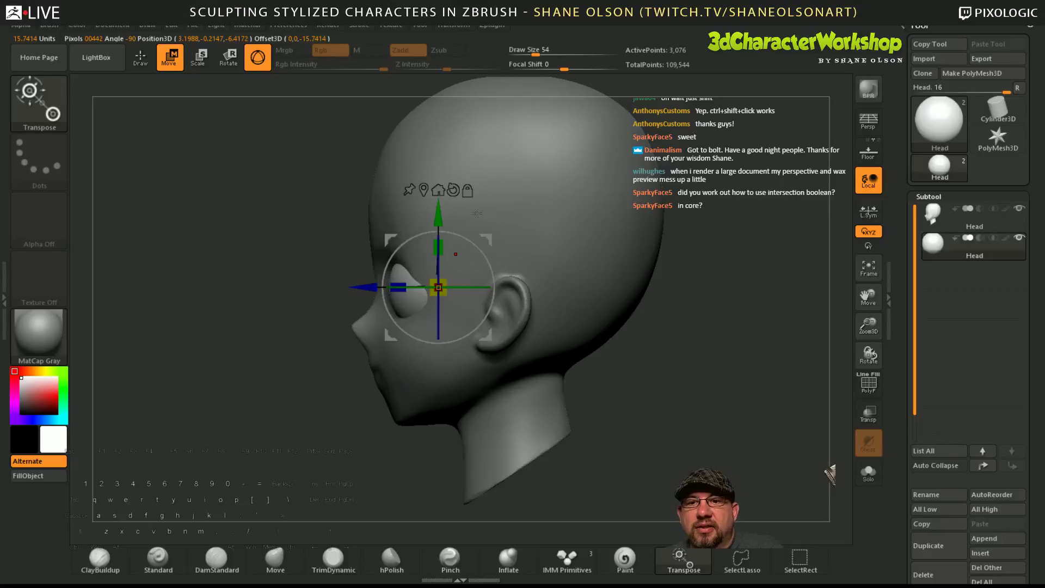
# - Adjust the eyeballs' sideways spacing and depth in the sockets, checking from the front and side
pyautogui.keyDown('shift'); pyautogui.moveTo(672, 381); pyautogui.dragTo(702, 411); pyautogui.keyUp('shift')
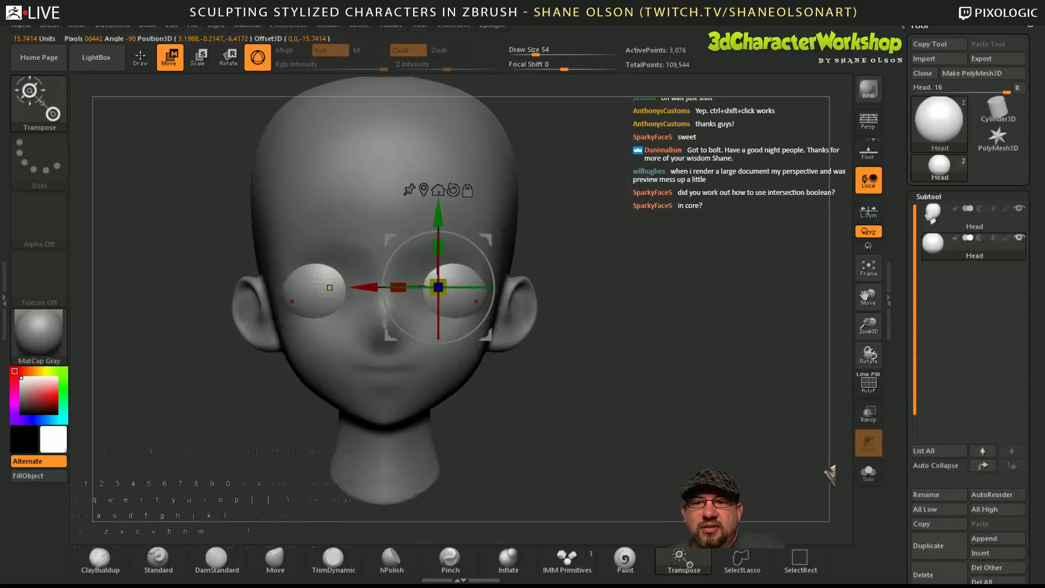
pyautogui.moveTo(492, 289); pyautogui.dragTo(484, 288)
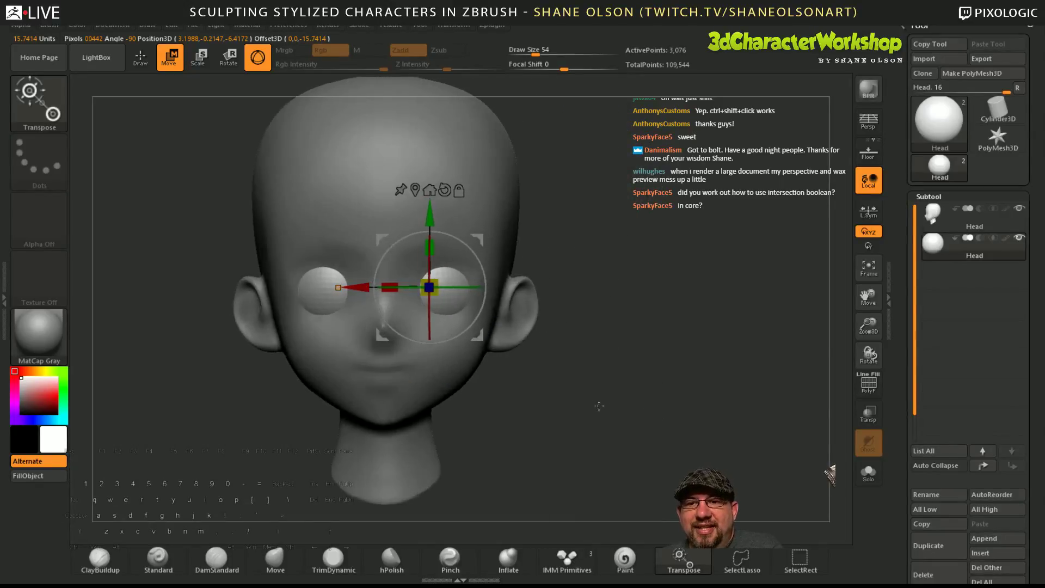
pyautogui.keyDown('shift'); pyautogui.moveTo(599, 405); pyautogui.dragTo(675, 406); pyautogui.keyUp('shift')
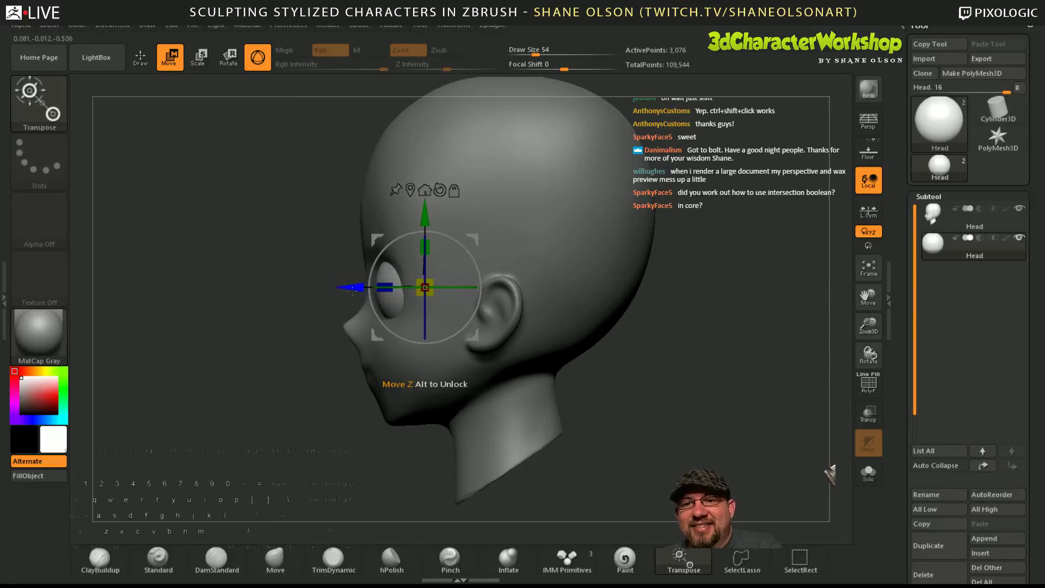
pyautogui.keyDown('shift'); pyautogui.moveTo(315, 291); pyautogui.dragTo(381, 292); pyautogui.keyUp('shift')
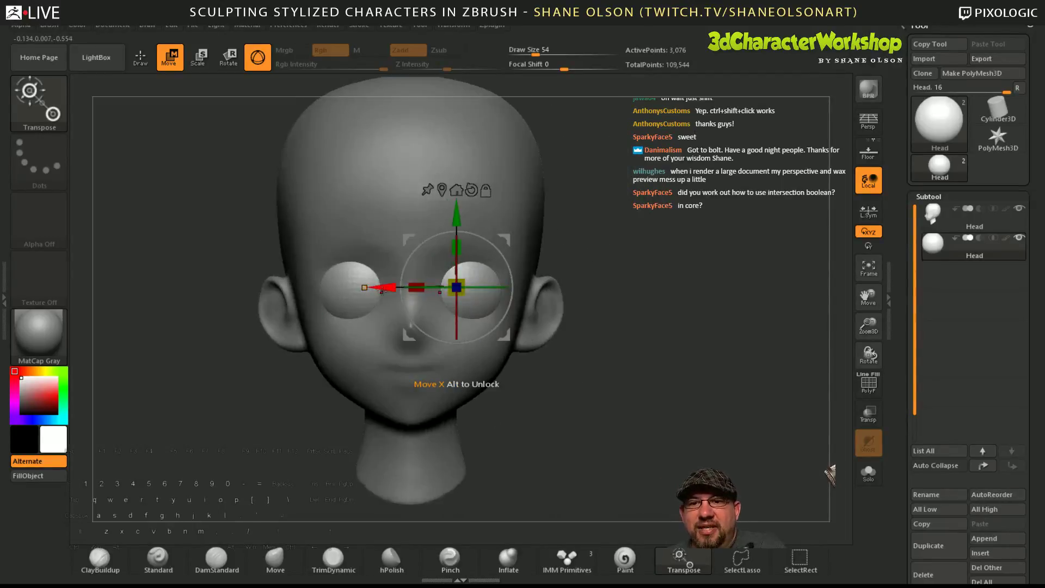
pyautogui.keyDown('shift'); pyautogui.moveTo(536, 447); pyautogui.dragTo(601, 447); pyautogui.keyUp('shift')
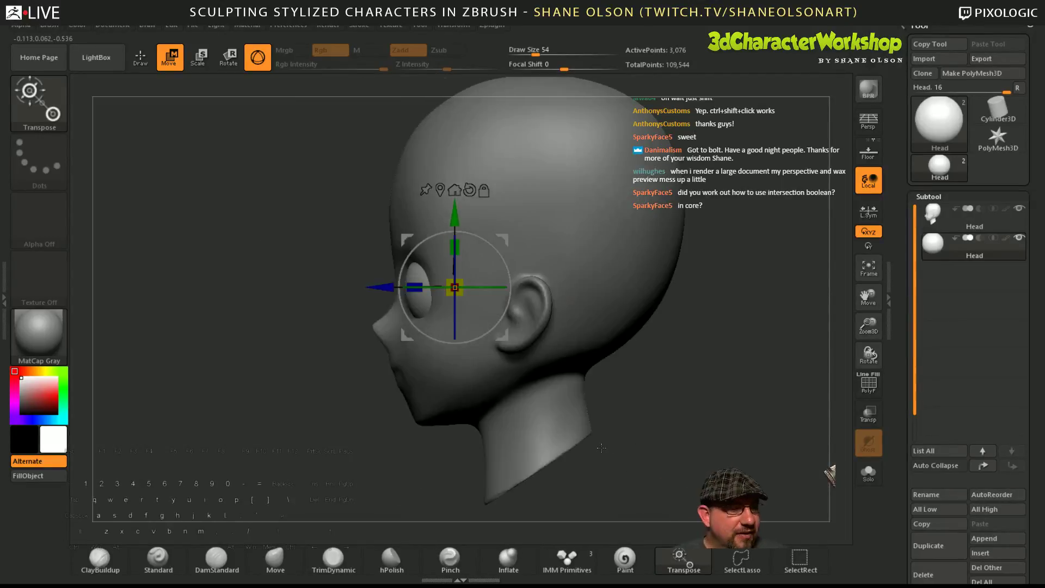
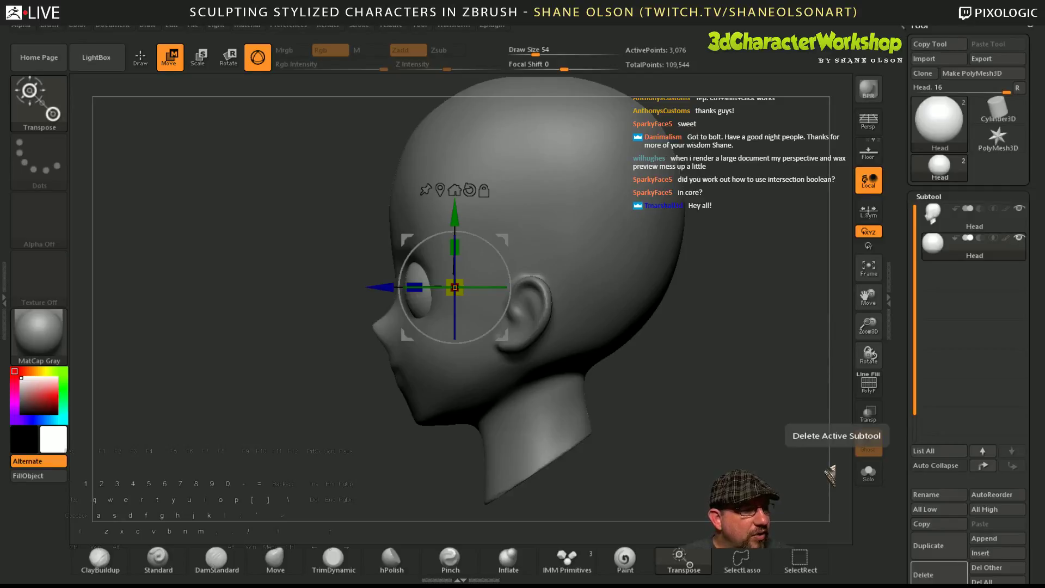
# - Duplicate the eyeball subtool and hide everything except the last sphere subtool in the list
pyautogui.moveTo(674, 380)
pyautogui.mouseDown()
pyautogui.moveTo(694, 384)
pyautogui.moveTo(689, 346)
pyautogui.moveTo(772, 404)
pyautogui.mouseUp()
pyautogui.press('q')
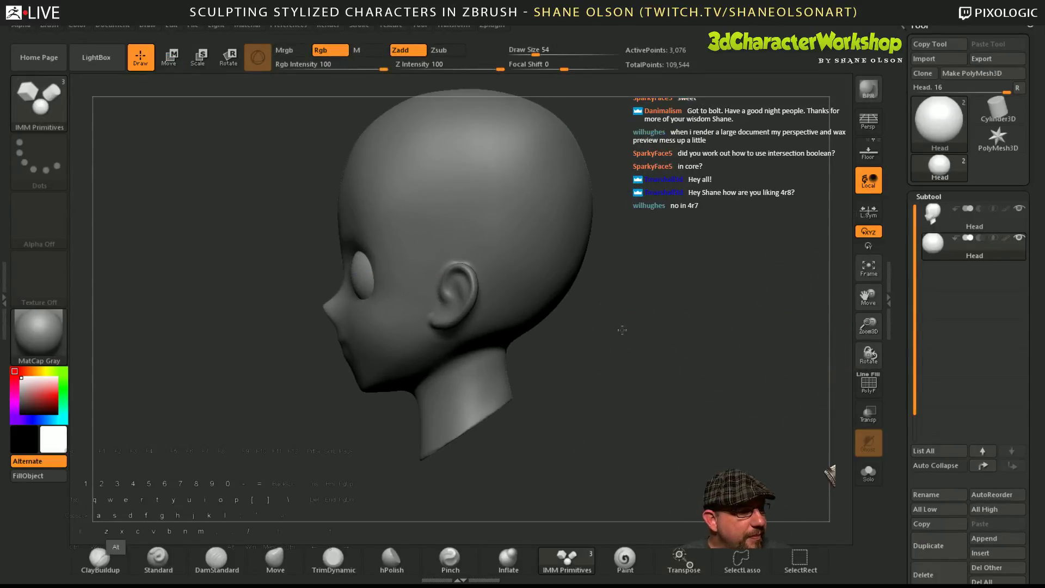
pyautogui.moveTo(626, 325); pyautogui.dragTo(645, 322)
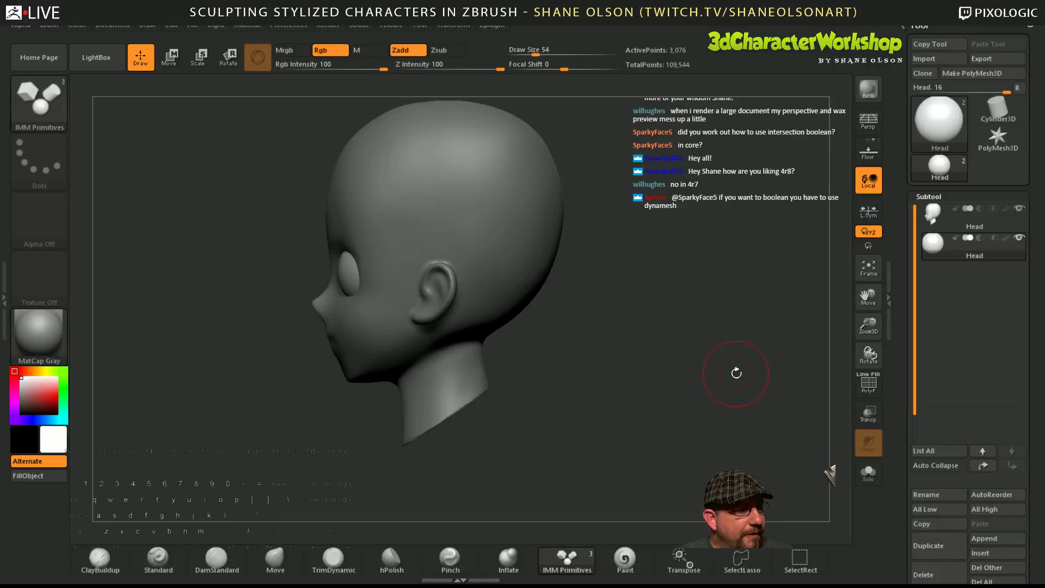
pyautogui.moveTo(734, 370); pyautogui.dragTo(733, 360)
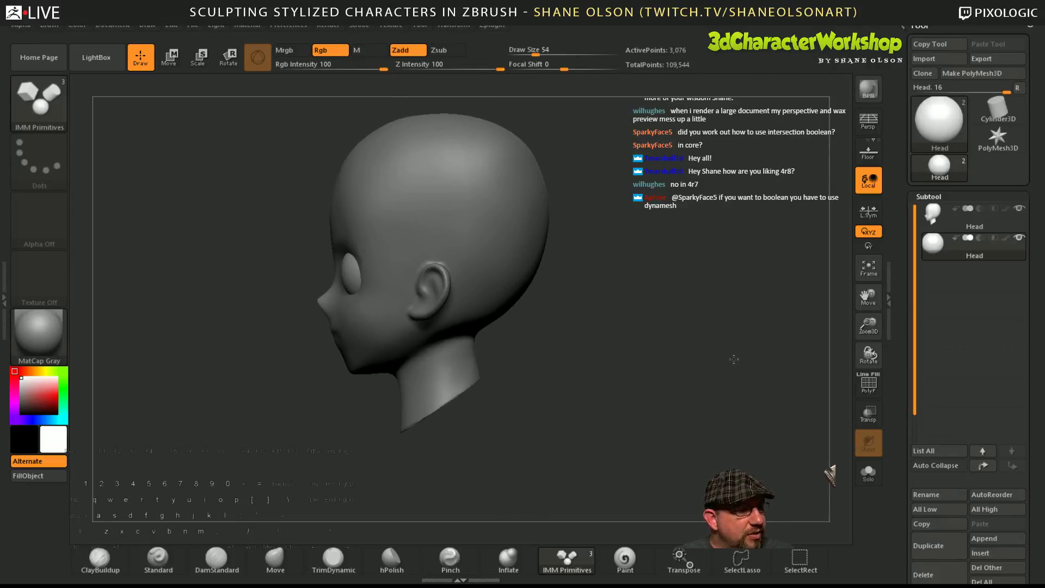
pyautogui.moveTo(724, 315); pyautogui.dragTo(729, 327)
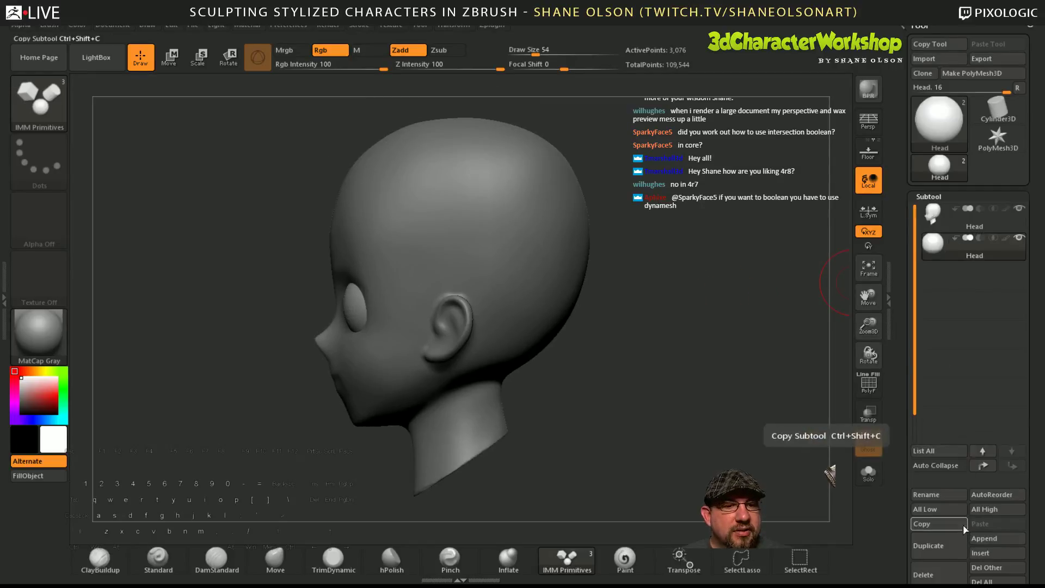
pyautogui.click(928, 546)
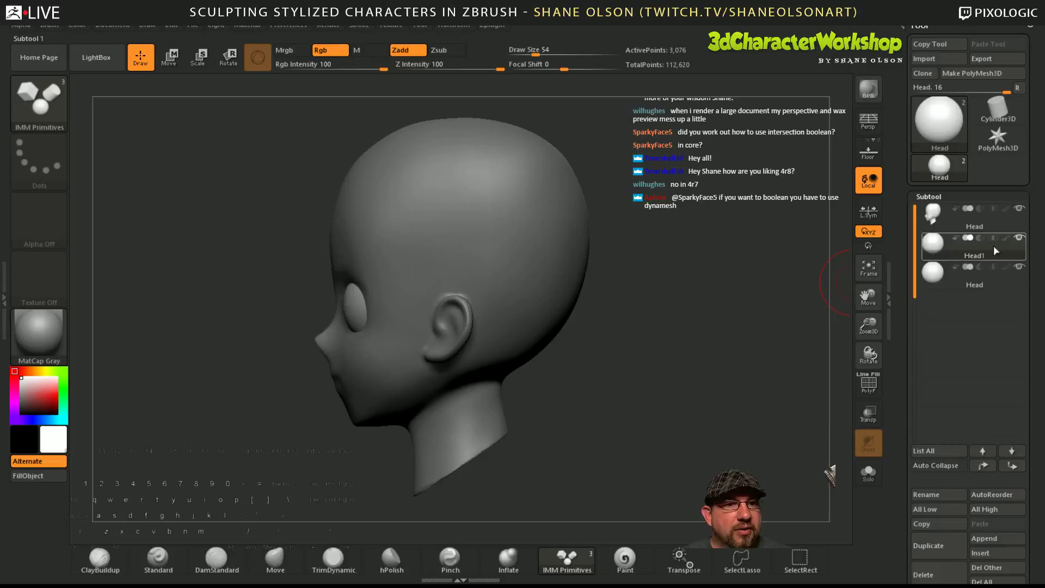
pyautogui.click(1018, 238)
pyautogui.click(941, 275)
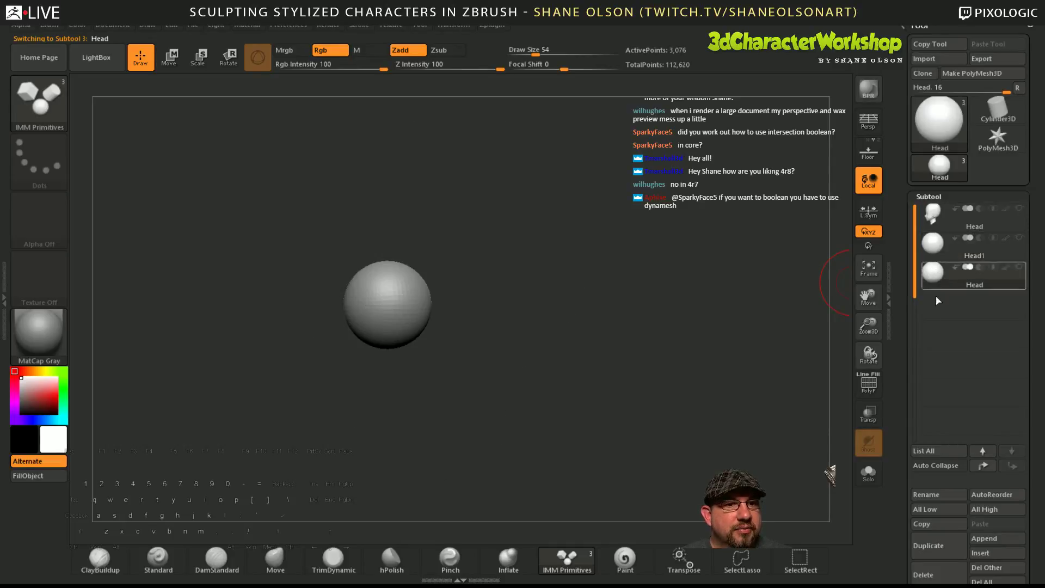
pyautogui.keyDown('alt'); pyautogui.moveTo(646, 259); pyautogui.dragTo(632, 328); pyautogui.keyUp('alt')
pyautogui.keyDown('alt'); pyautogui.moveTo(587, 292); pyautogui.dragTo(651, 283); pyautogui.keyUp('alt')
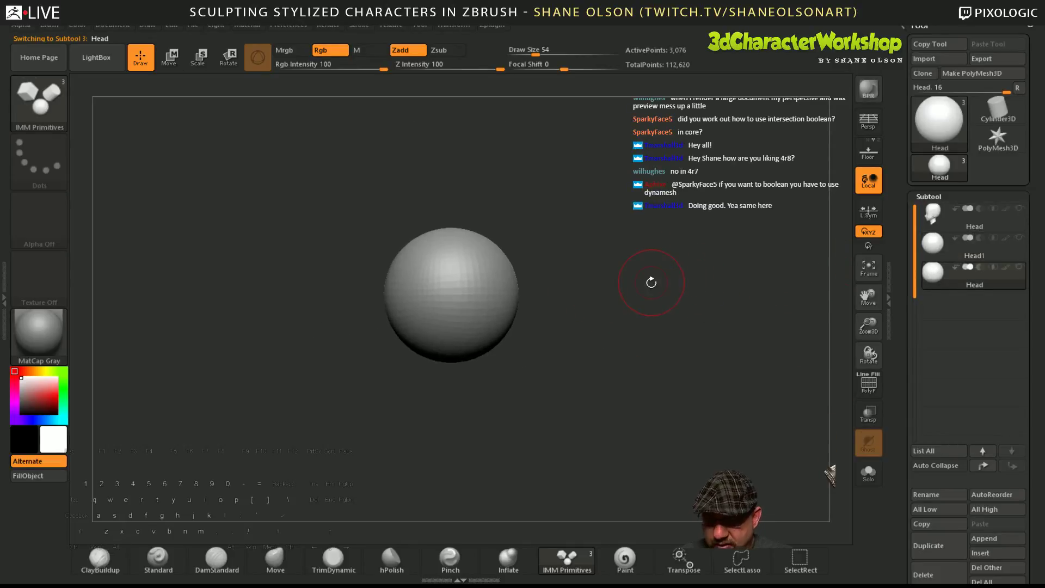
# - Copy the sphere downward so the two overlap within the same subtool, and set that subtool's Boolean mode to intersection
pyautogui.press('w')
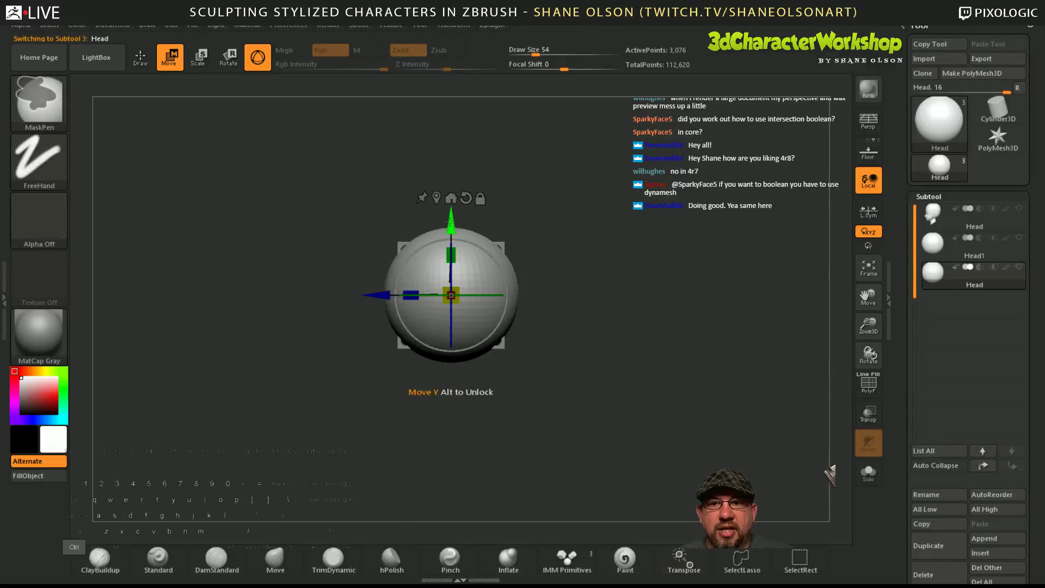
pyautogui.keyDown('ctrl'); pyautogui.moveTo(450, 220); pyautogui.dragTo(450, 272); pyautogui.keyUp('ctrl')
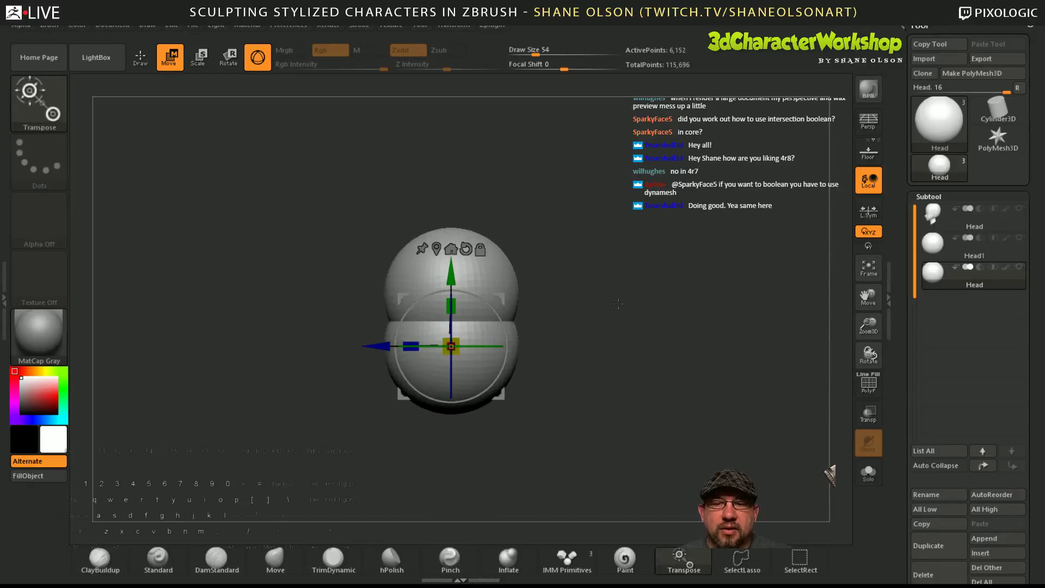
pyautogui.moveTo(981, 271)
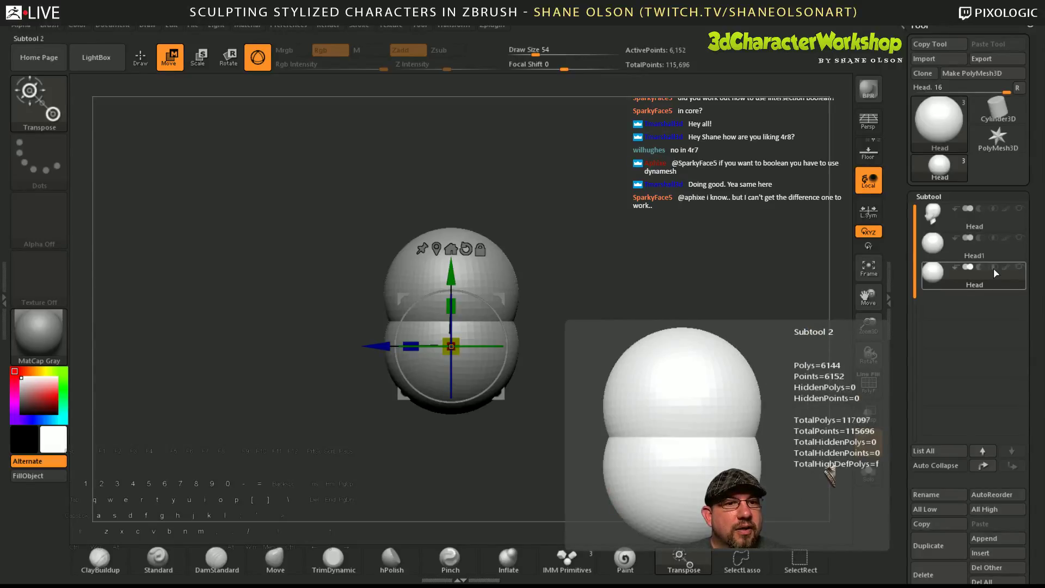
pyautogui.click(994, 268)
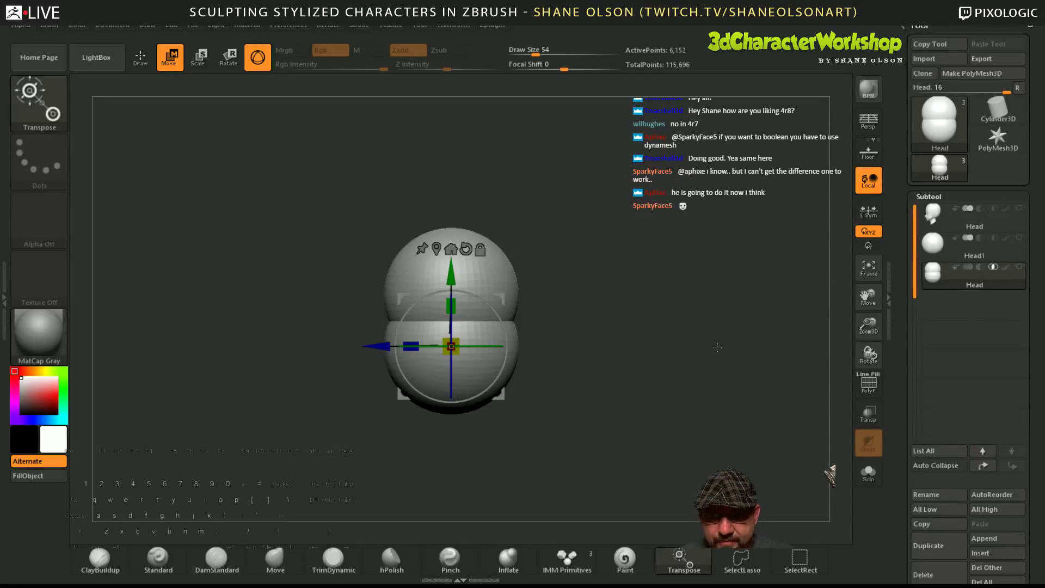
# - Undo the downward copy of the sphere so the subtool returns to its original pair of spheres
pyautogui.hotkey('ctrl', 'z')
pyautogui.hotkey('ctrl', 'z')
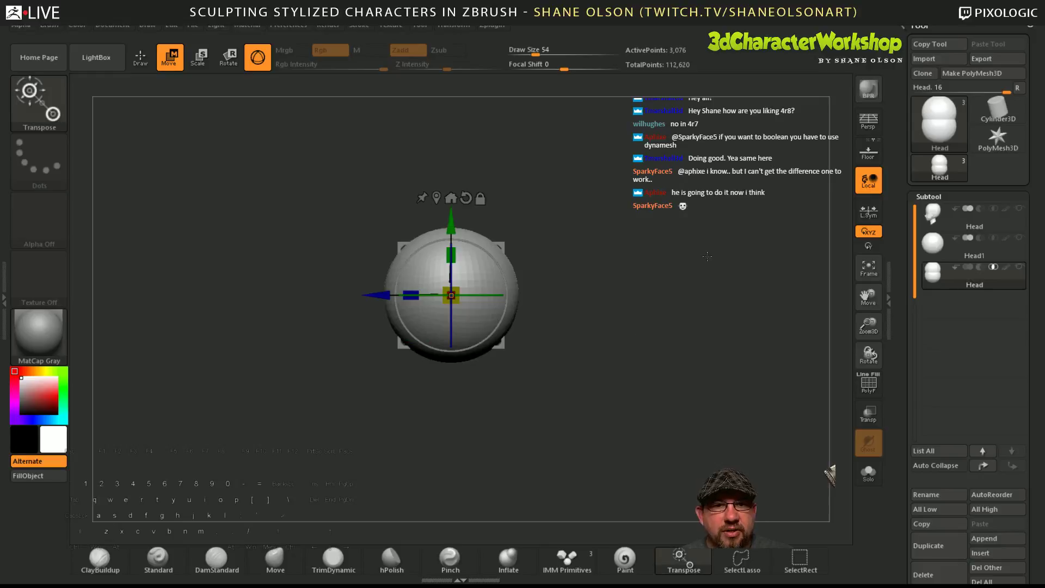
pyautogui.moveTo(648, 312)
pyautogui.keyDown('alt'); pyautogui.mouseDown()
pyautogui.moveTo(646, 343)
pyautogui.moveTo(645, 321)
pyautogui.mouseUp(); pyautogui.keyUp('alt')
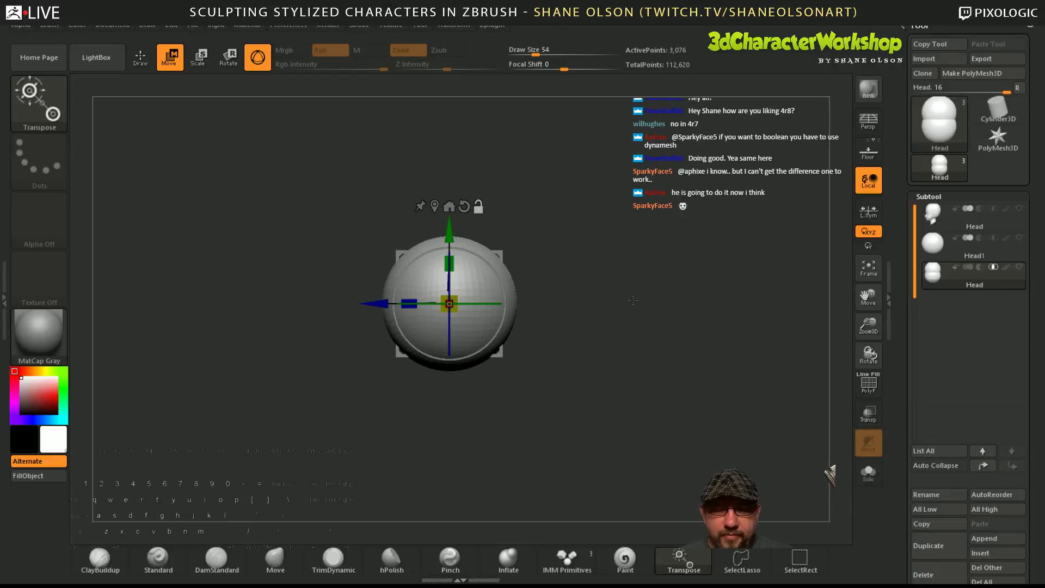
pyautogui.moveTo(627, 264)
pyautogui.keyDown('alt'); pyautogui.mouseDown()
pyautogui.moveTo(625, 296)
pyautogui.moveTo(669, 298)
pyautogui.mouseUp(); pyautogui.keyUp('alt')
# - Insert a subtractive cylinder from IMM Primitives into the outer side of the spheres and display the polygroup wireframe
pyautogui.click(565, 566)
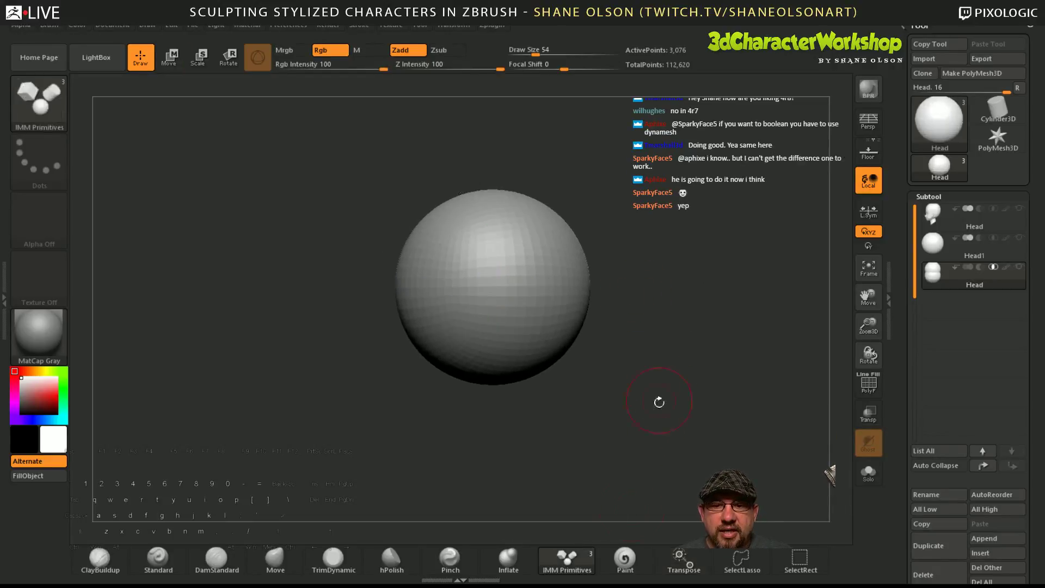
pyautogui.click(566, 558)
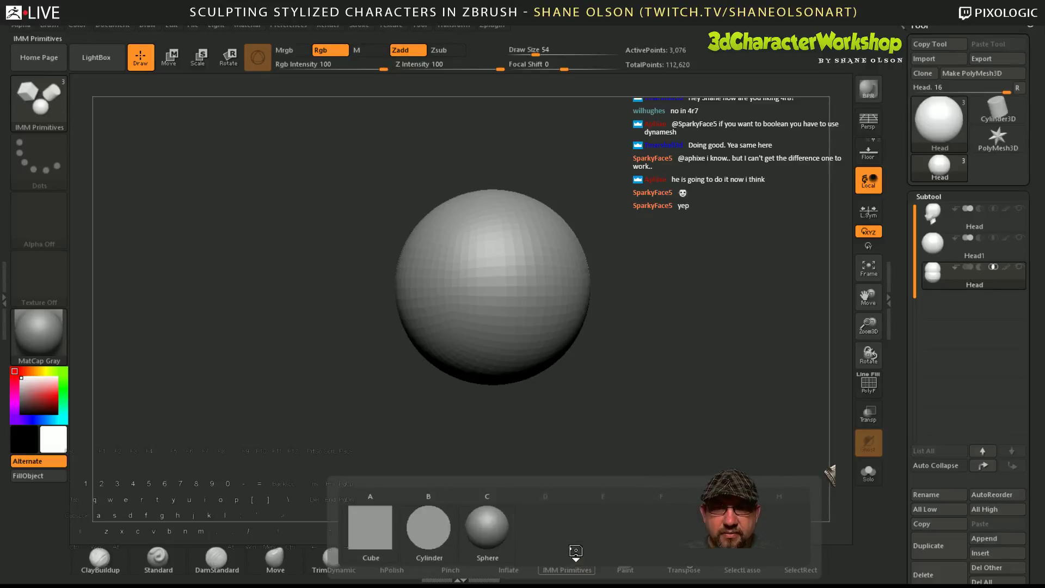
pyautogui.click(466, 545)
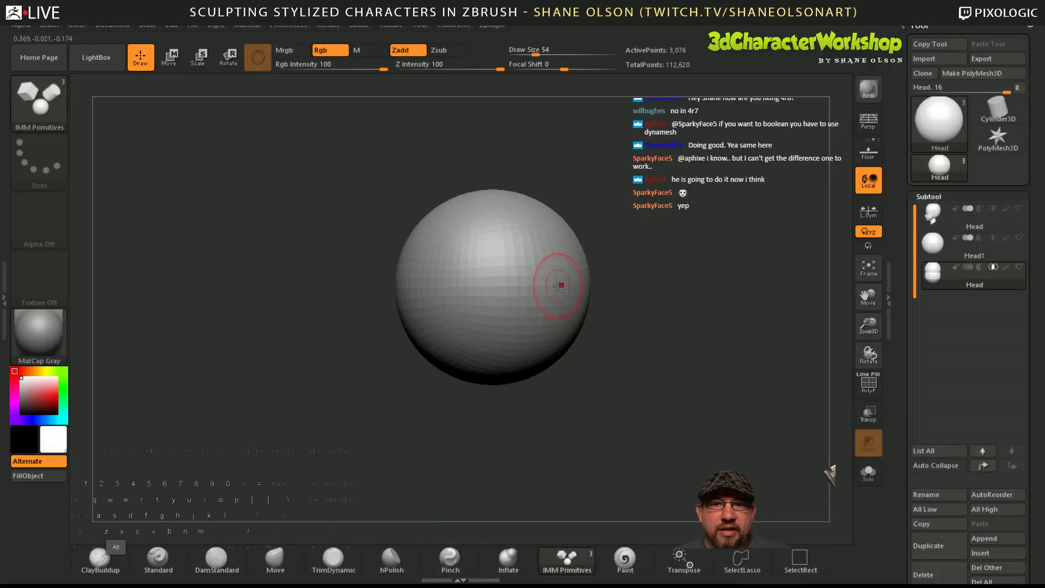
pyautogui.keyDown('alt'); pyautogui.moveTo(561, 285); pyautogui.dragTo(565, 329); pyautogui.keyUp('alt')
pyautogui.hotkey('shift', 'f')
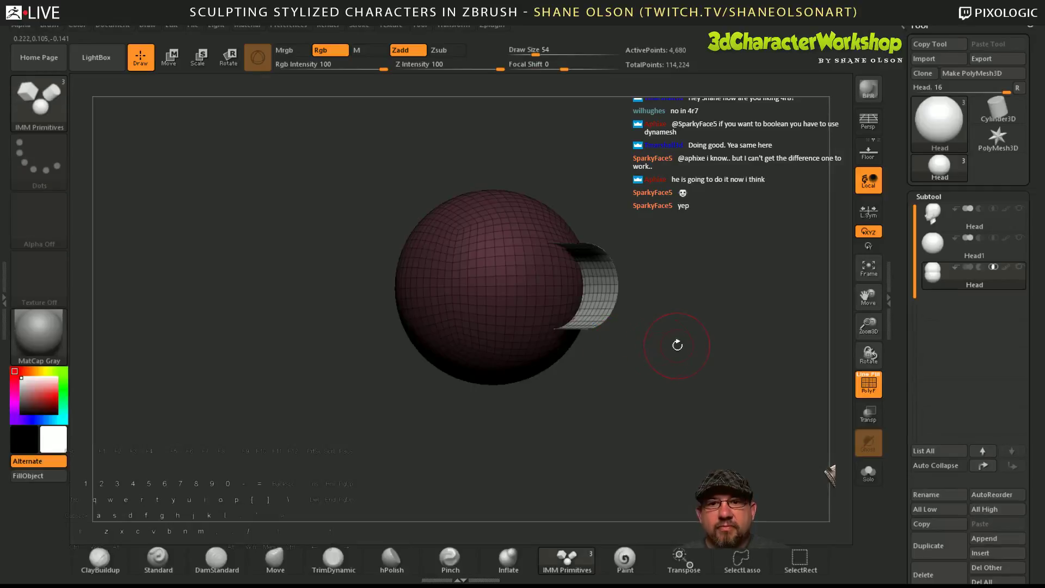
pyautogui.moveTo(677, 344); pyautogui.dragTo(693, 461)
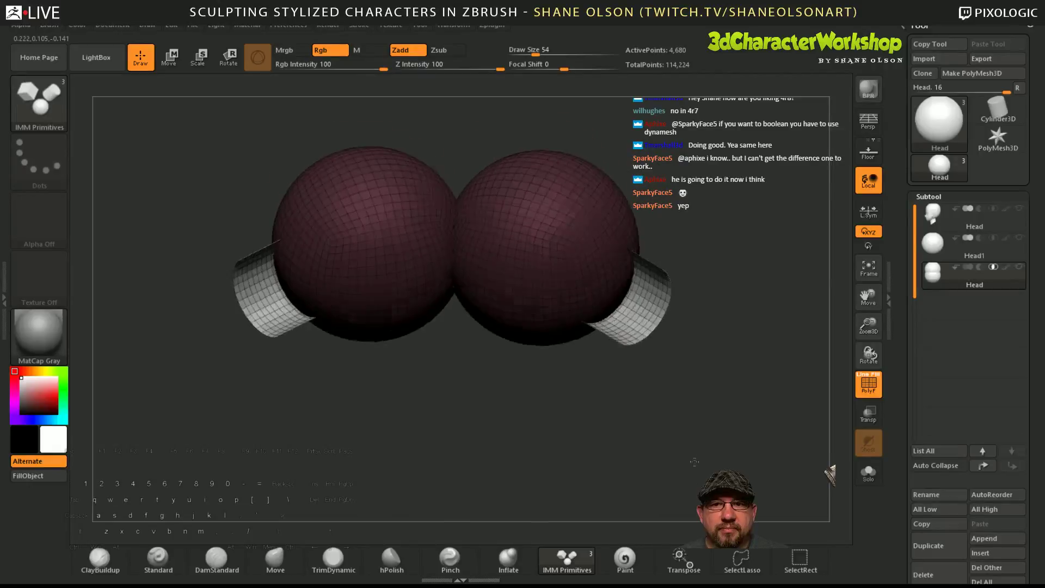
# - Change the material to SkinShade4 and view the spheres and cylinders straight from the front
pyautogui.click(39, 333)
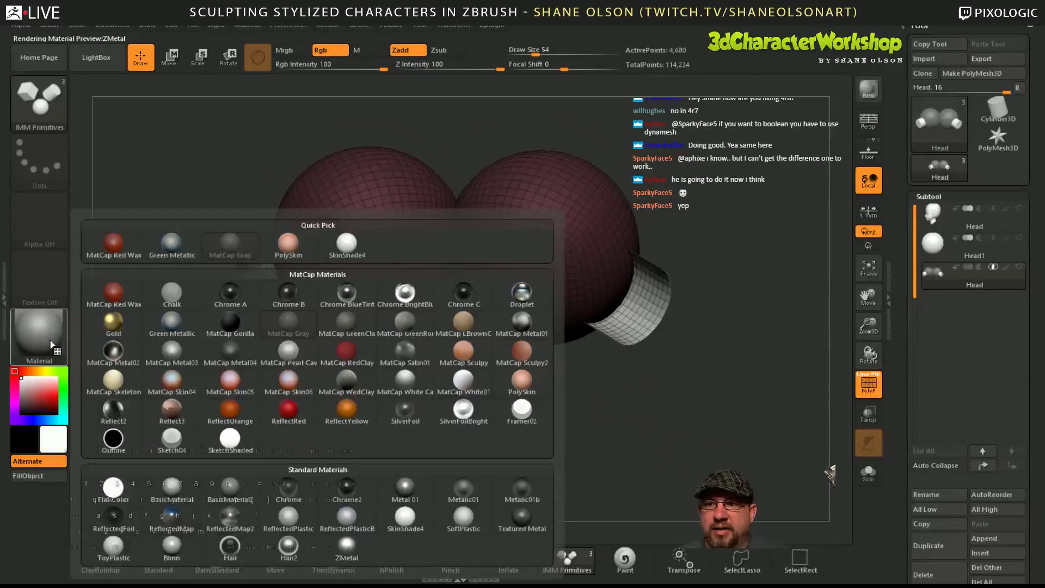
pyautogui.click(347, 242)
pyautogui.press('shift')
pyautogui.keyDown('alt'); pyautogui.moveTo(651, 361); pyautogui.dragTo(646, 390); pyautogui.keyUp('alt')
pyautogui.moveTo(647, 390); pyautogui.dragTo(647, 425)
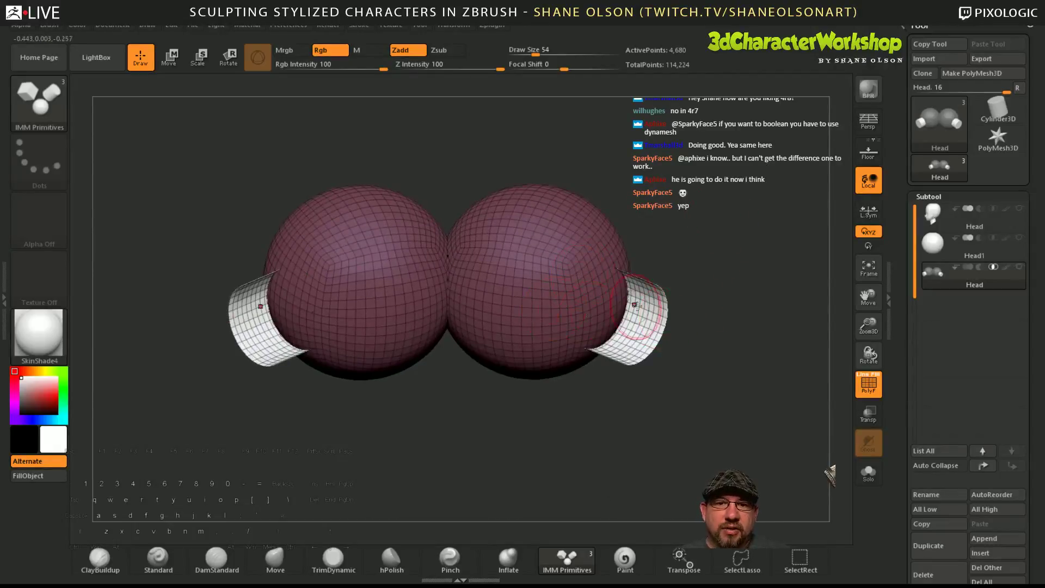
pyautogui.keyDown('shift'); pyautogui.moveTo(729, 304); pyautogui.dragTo(746, 297); pyautogui.keyUp('shift')
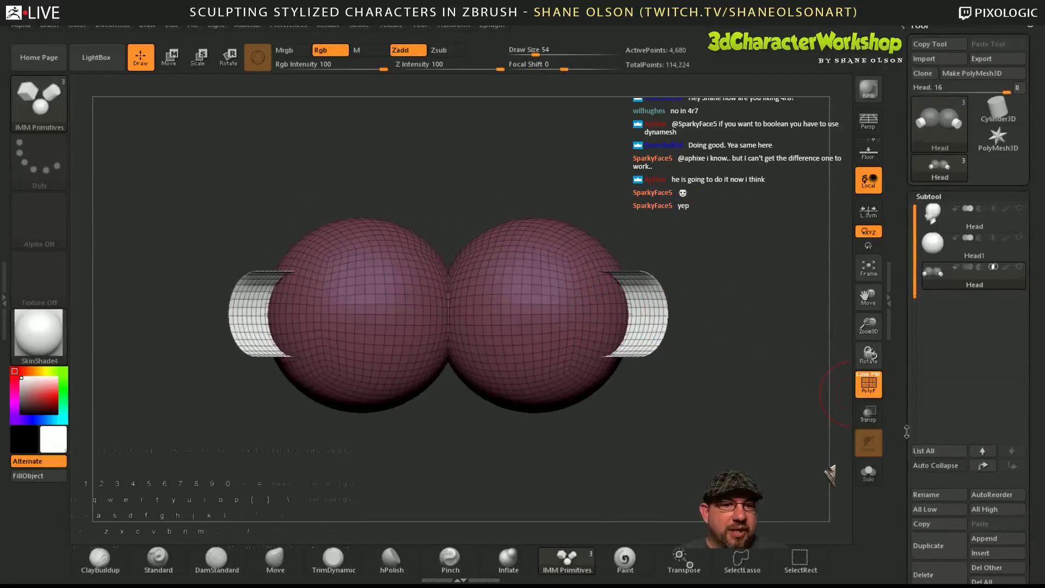
# - Remesh the sphere subtool with DynaMesh at resolution 256 to cut the cylinders out of the spheres
pyautogui.moveTo(906, 432); pyautogui.dragTo(898, 364)
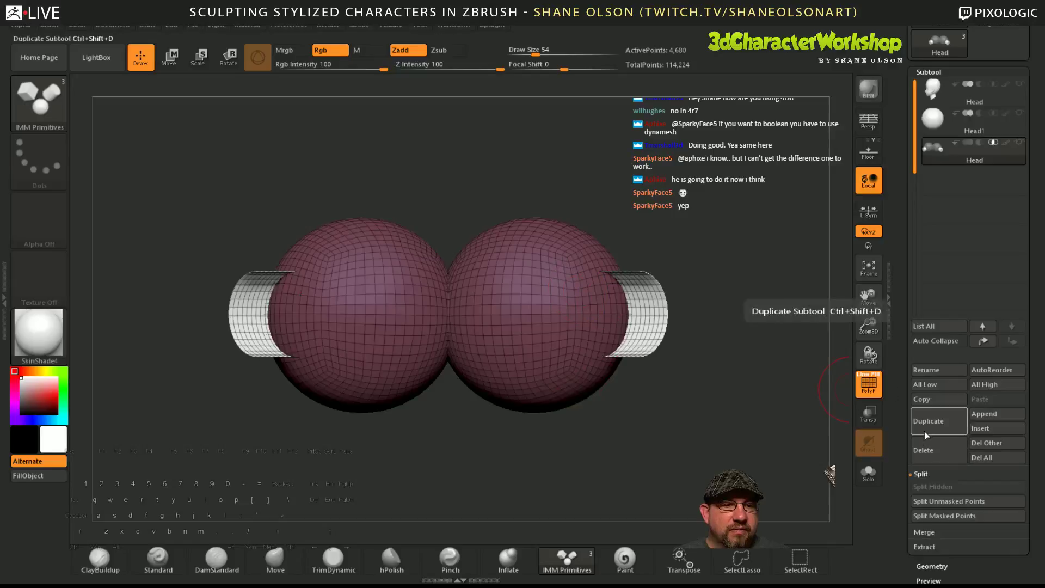
pyautogui.moveTo(915, 502); pyautogui.dragTo(915, 306)
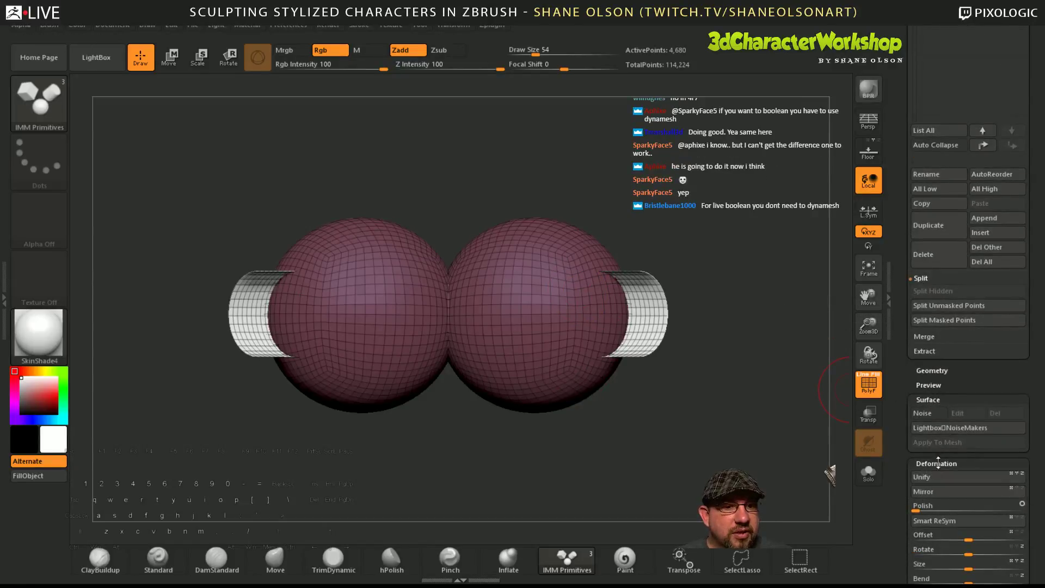
pyautogui.moveTo(921, 339); pyautogui.dragTo(921, 432)
pyautogui.click(943, 372)
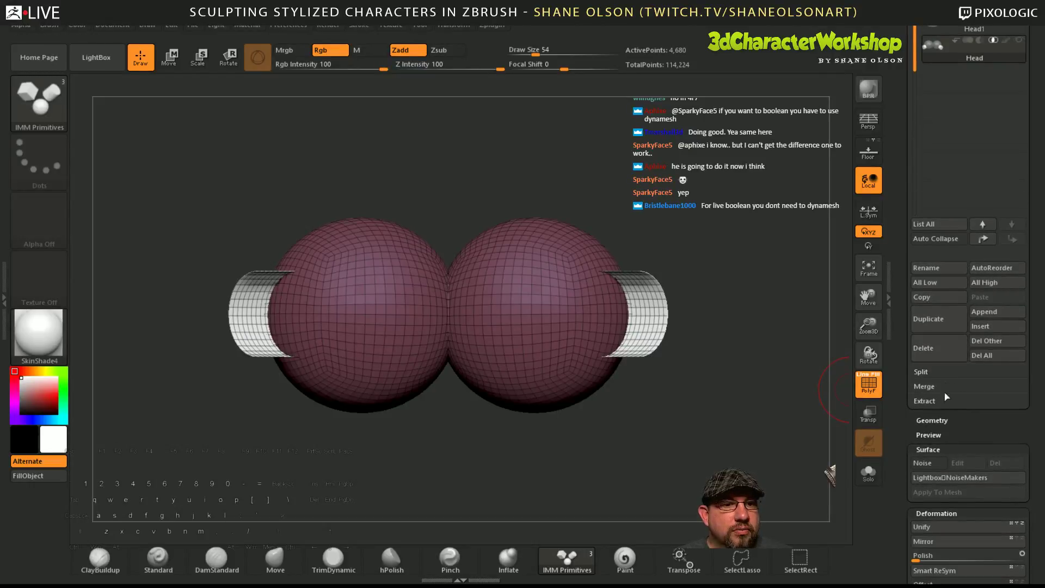
pyautogui.click(931, 423)
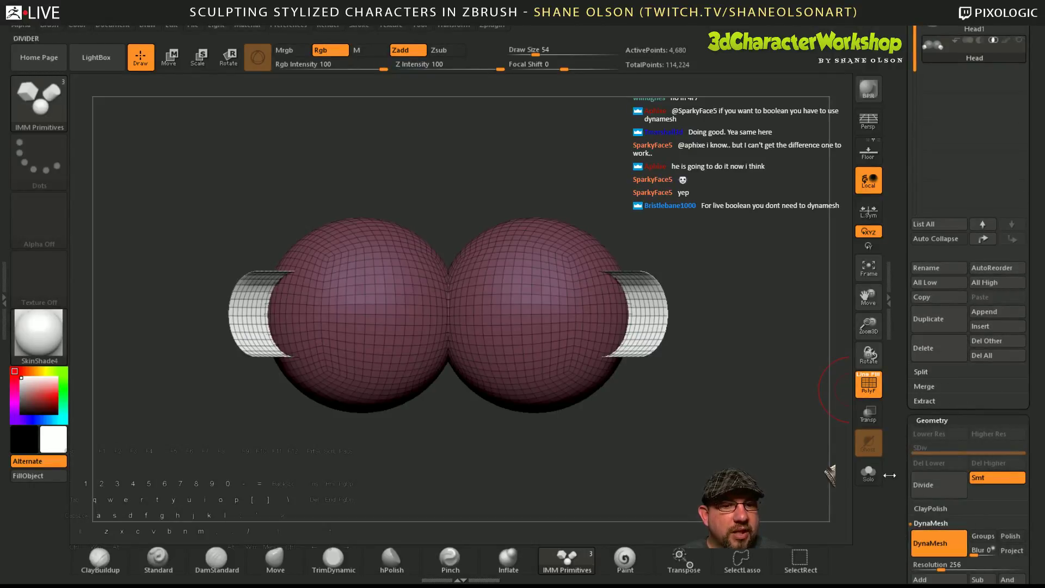
pyautogui.press('ctrl')
pyautogui.keyDown('ctrl'); pyautogui.moveTo(789, 345); pyautogui.dragTo(773, 283); pyautogui.keyUp('ctrl')
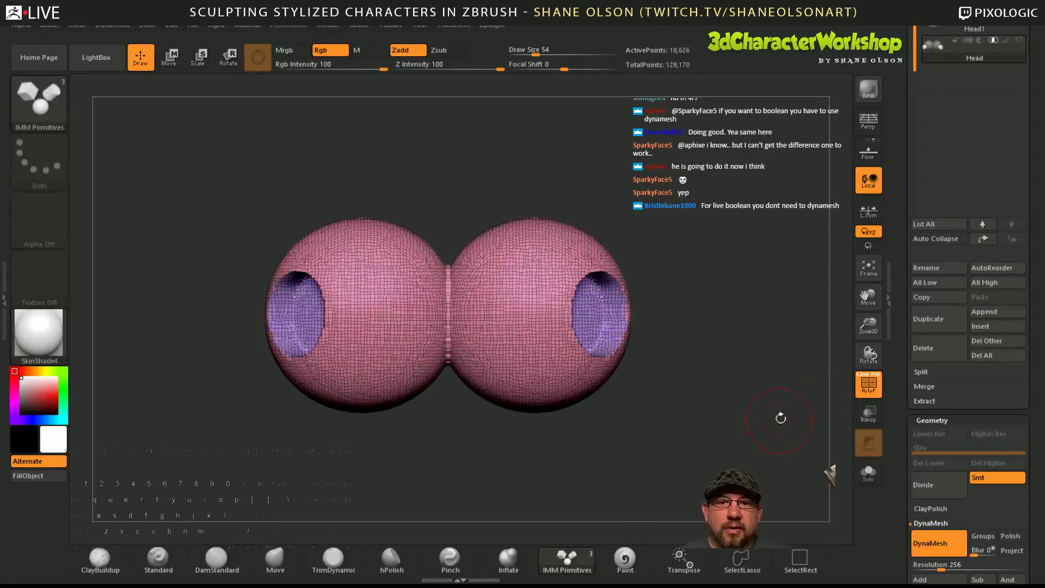
# - Undo the remesh, raise the DynaMesh resolution to 472, and remesh again to cut the cylinders out of the spheres
pyautogui.hotkey('ctrl', 'z')
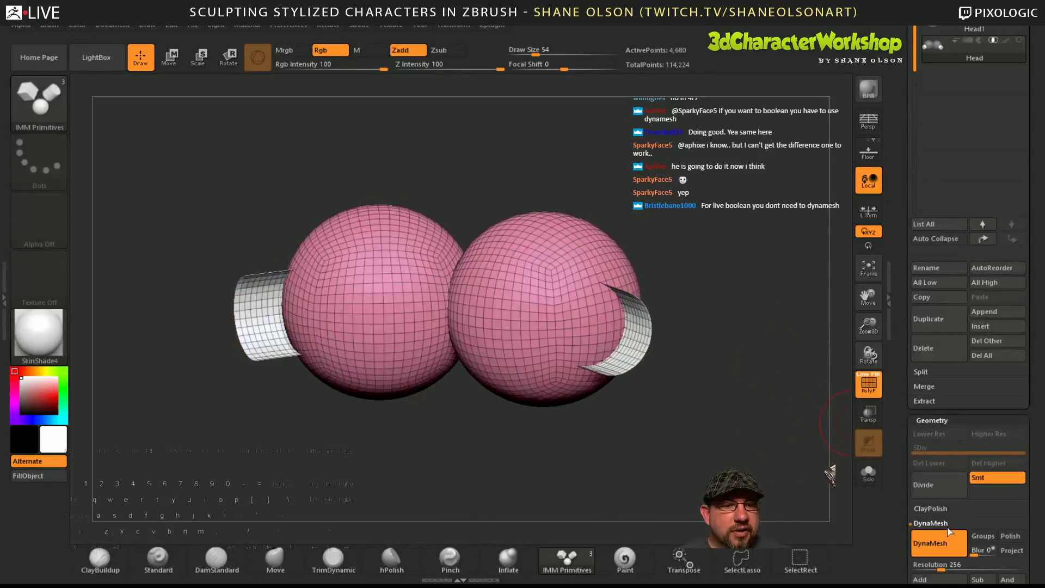
pyautogui.moveTo(944, 566); pyautogui.dragTo(963, 566)
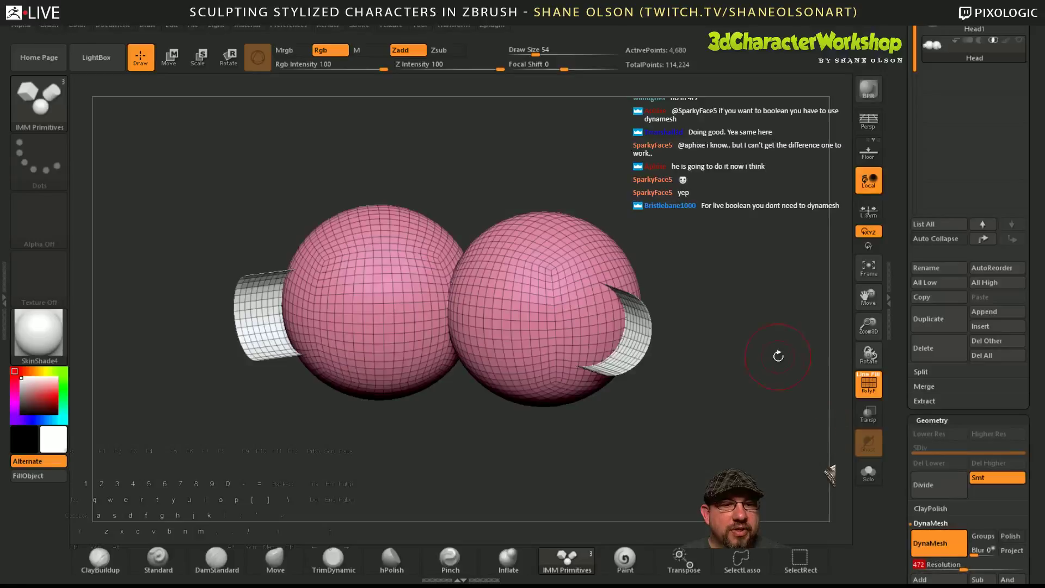
pyautogui.keyDown('ctrl'); pyautogui.moveTo(752, 326); pyautogui.dragTo(760, 384); pyautogui.keyUp('ctrl')
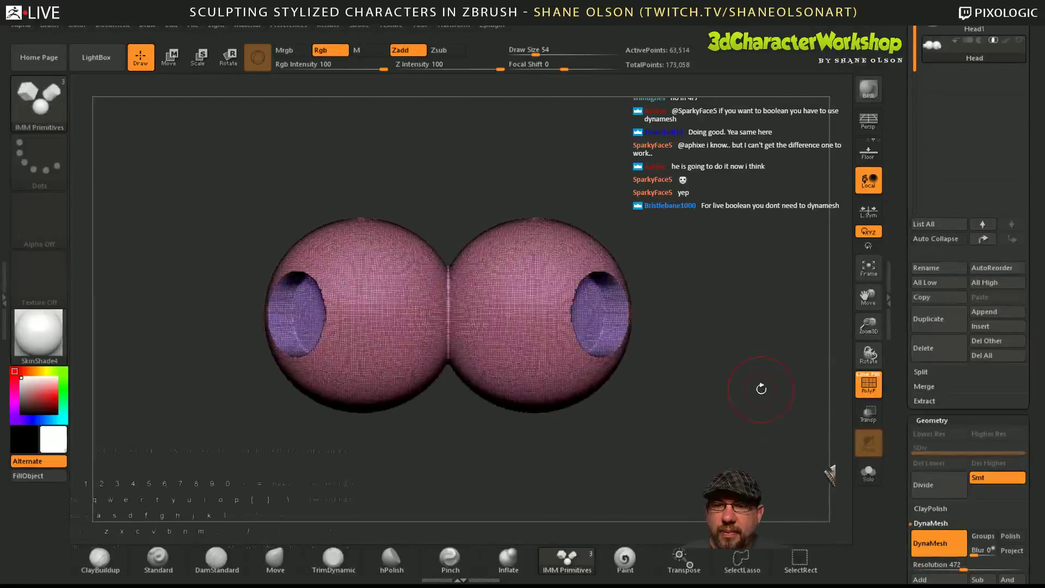
pyautogui.keyDown('alt'); pyautogui.moveTo(720, 324); pyautogui.dragTo(708, 319); pyautogui.keyUp('alt')
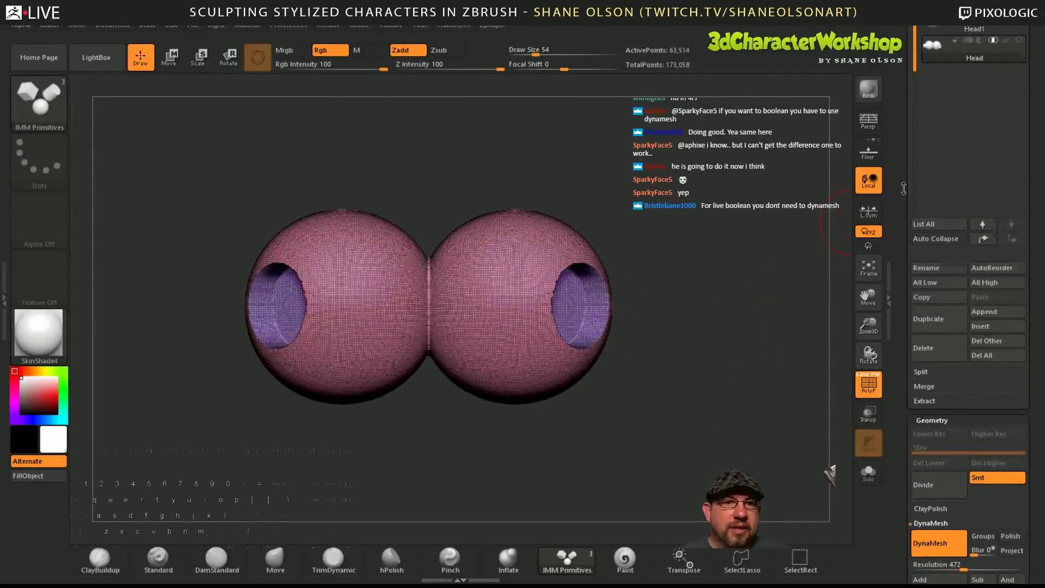
pyautogui.moveTo(904, 189); pyautogui.dragTo(910, 246)
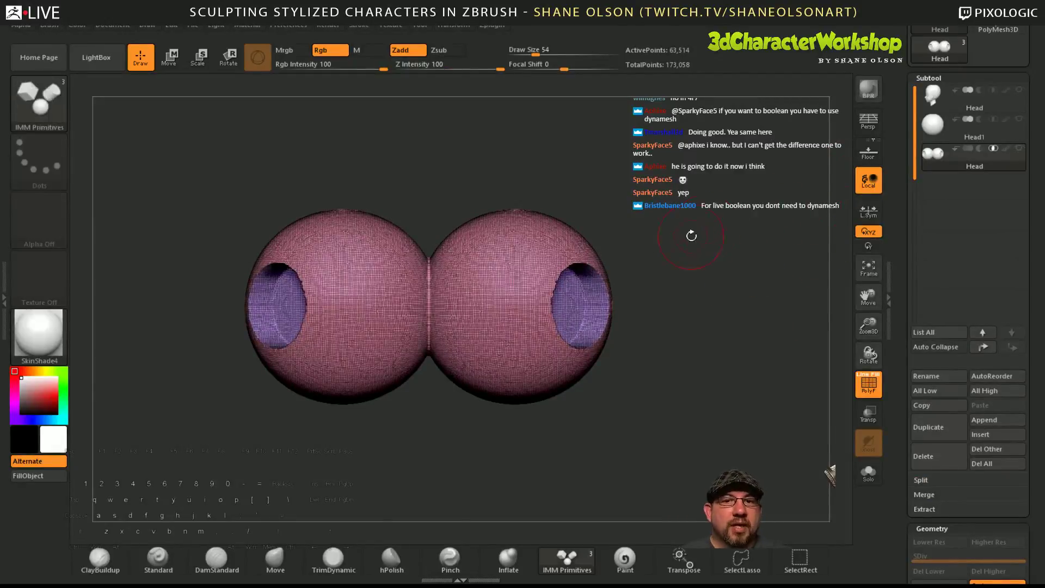
# - Undo the higher-resolution remesh and delete the sphere subtool containing the inserted cylinders
pyautogui.hotkey('ctrl', 'z')
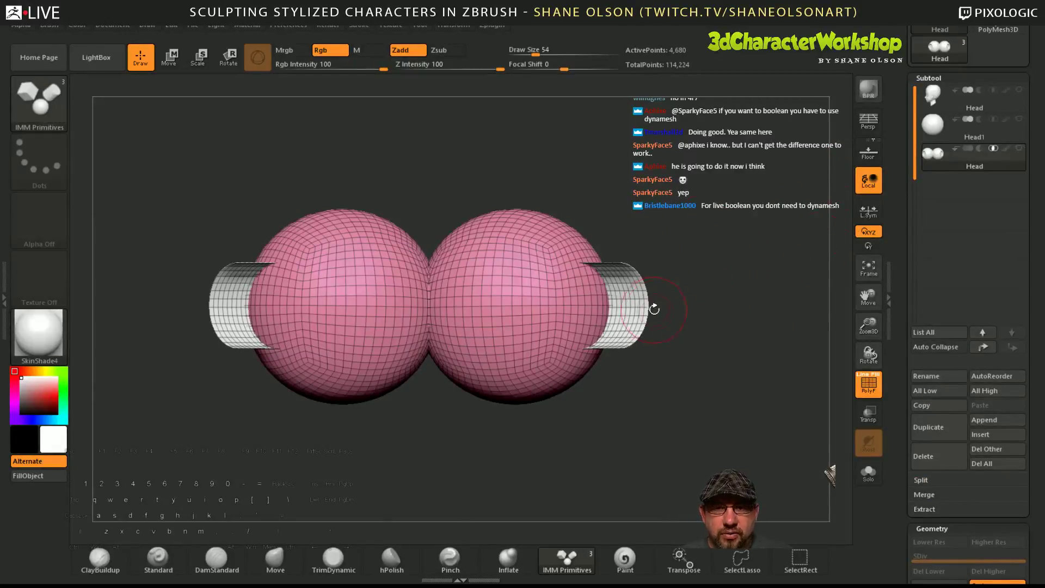
pyautogui.press('w')
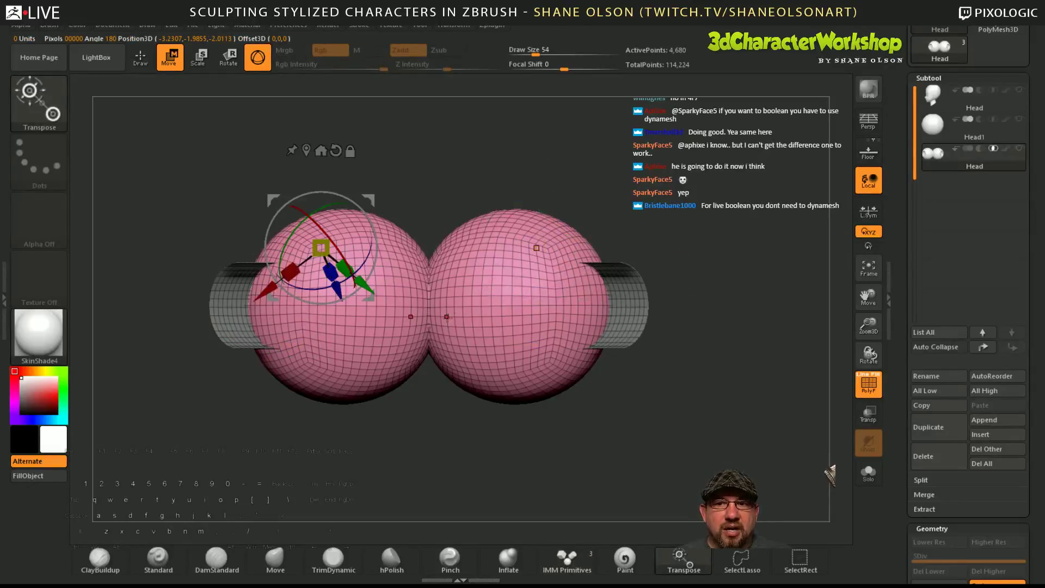
pyautogui.moveTo(625, 238); pyautogui.dragTo(663, 261)
pyautogui.keyDown('alt'); pyautogui.moveTo(702, 221); pyautogui.dragTo(705, 274); pyautogui.keyUp('alt')
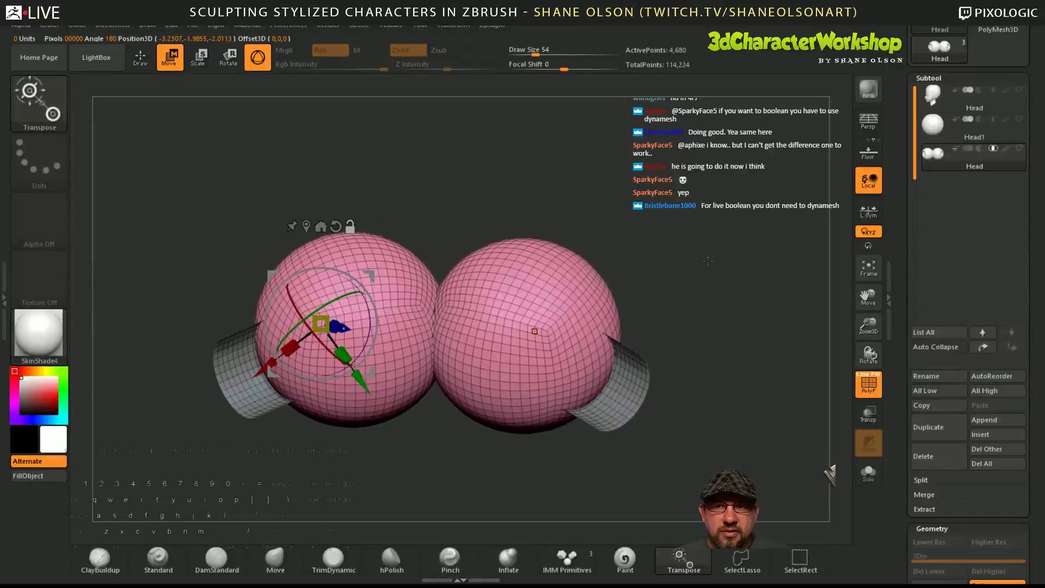
pyautogui.click(934, 453)
pyautogui.click(822, 477)
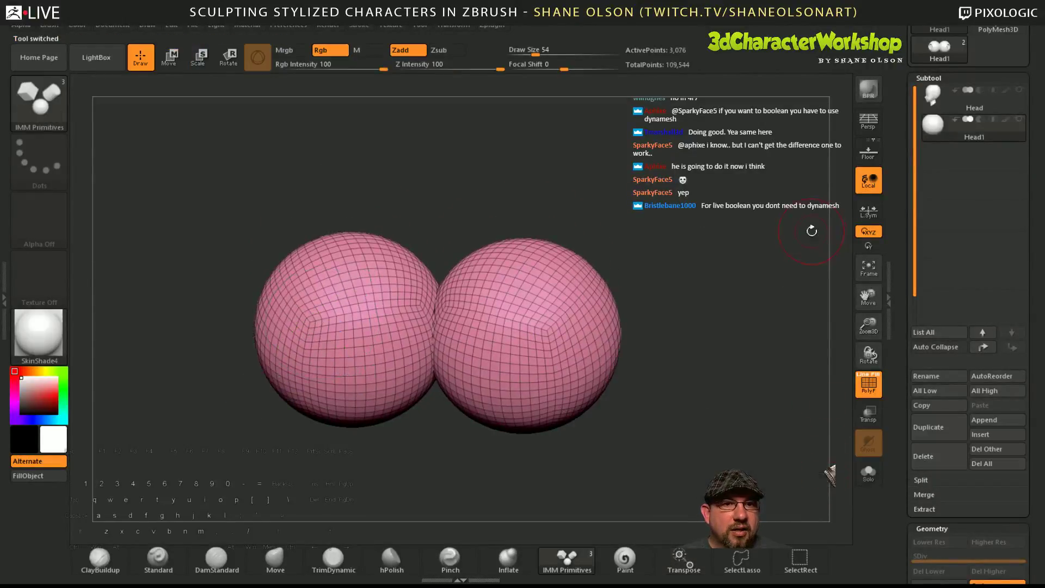
# - Duplicate the remaining eyeball subtool and select the visible copy for editing
pyautogui.click(928, 427)
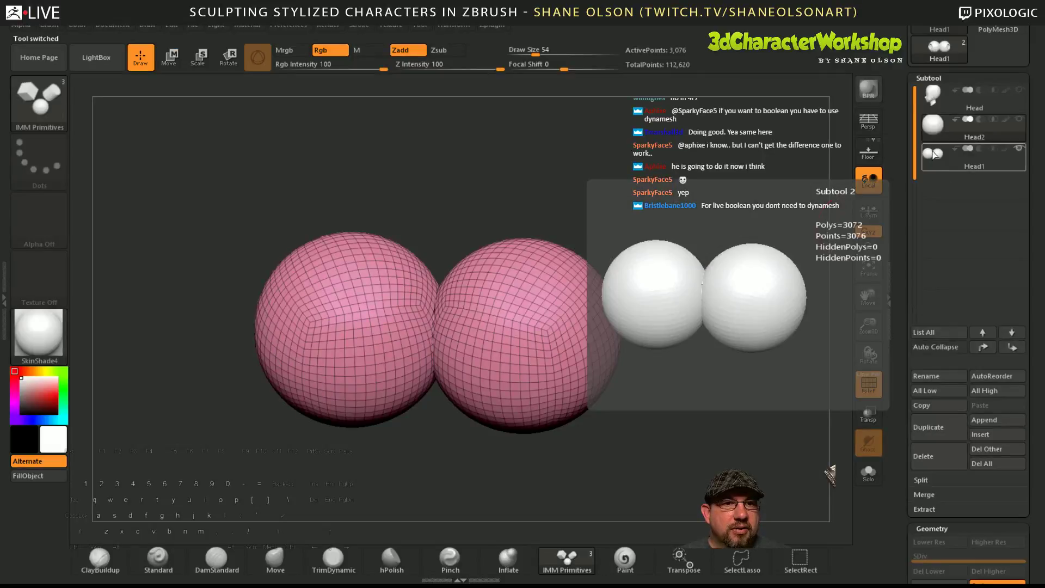
pyautogui.click(934, 154)
pyautogui.moveTo(682, 170); pyautogui.dragTo(849, 219)
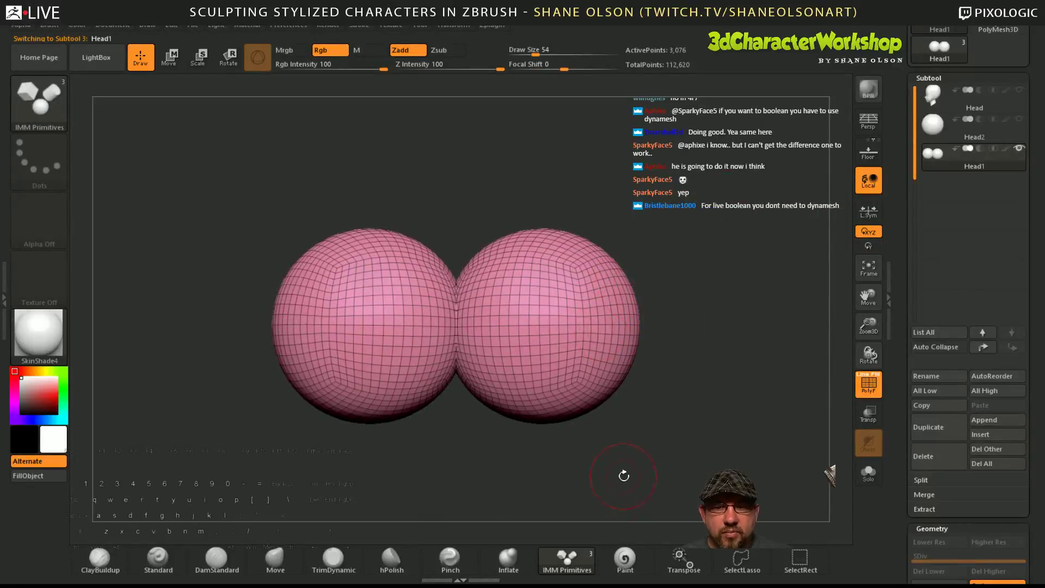
# - Undo a trial cylinder insert and insert IMM Primitives cubes partly embedded in the front of both spheres instead
pyautogui.moveTo(585, 351); pyautogui.dragTo(598, 381)
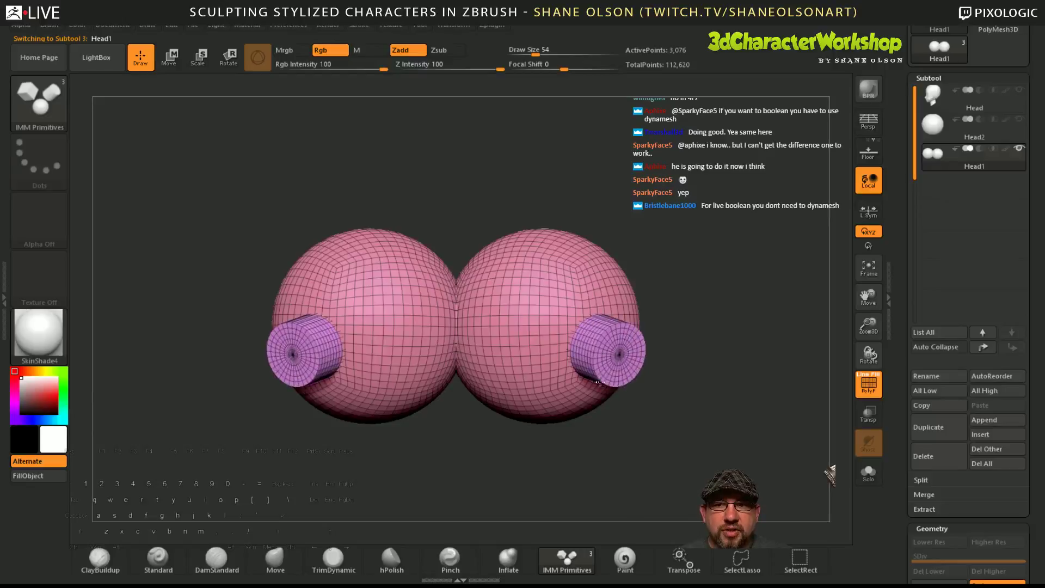
pyautogui.hotkey('ctrl', 'z')
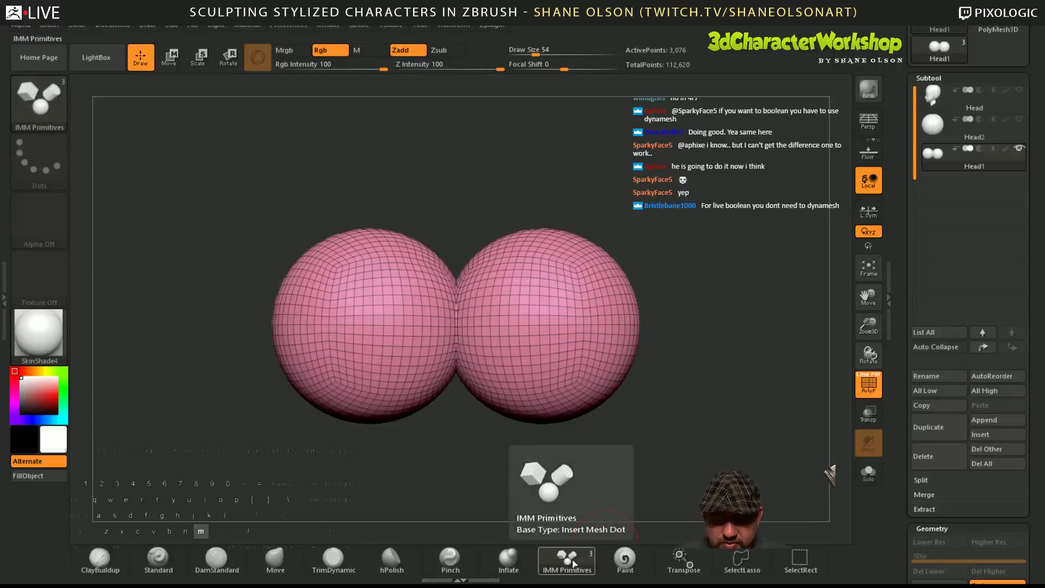
pyautogui.click(574, 563)
pyautogui.click(364, 520)
pyautogui.moveTo(589, 307); pyautogui.dragTo(624, 332)
pyautogui.moveTo(726, 270); pyautogui.dragTo(724, 334)
pyautogui.moveTo(738, 269); pyautogui.dragTo(732, 240)
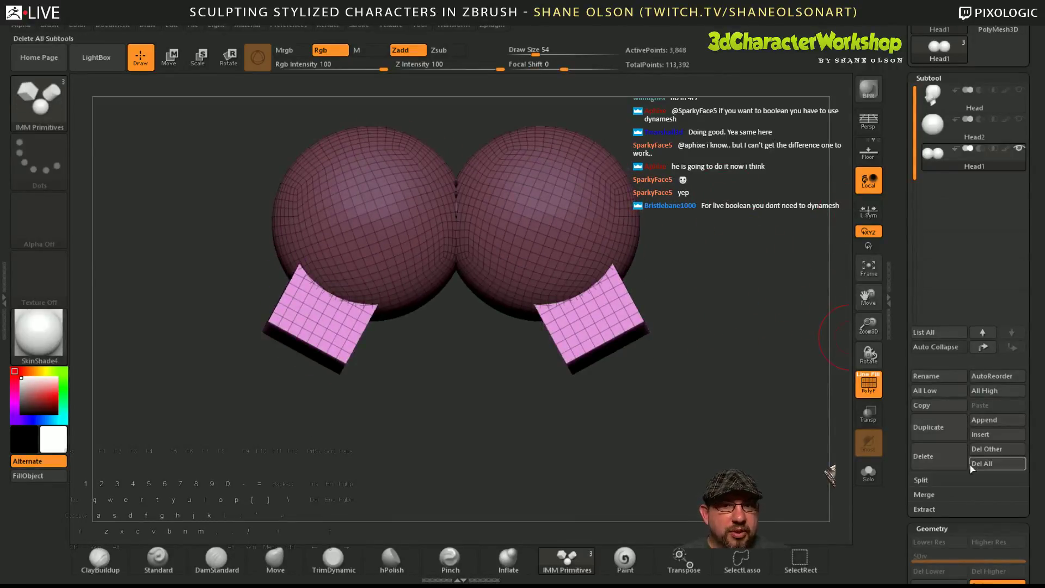
# - Split the unmasked cubes into their own subtool and set that subtool's Boolean mode to intersection
pyautogui.click(930, 479)
pyautogui.click(951, 507)
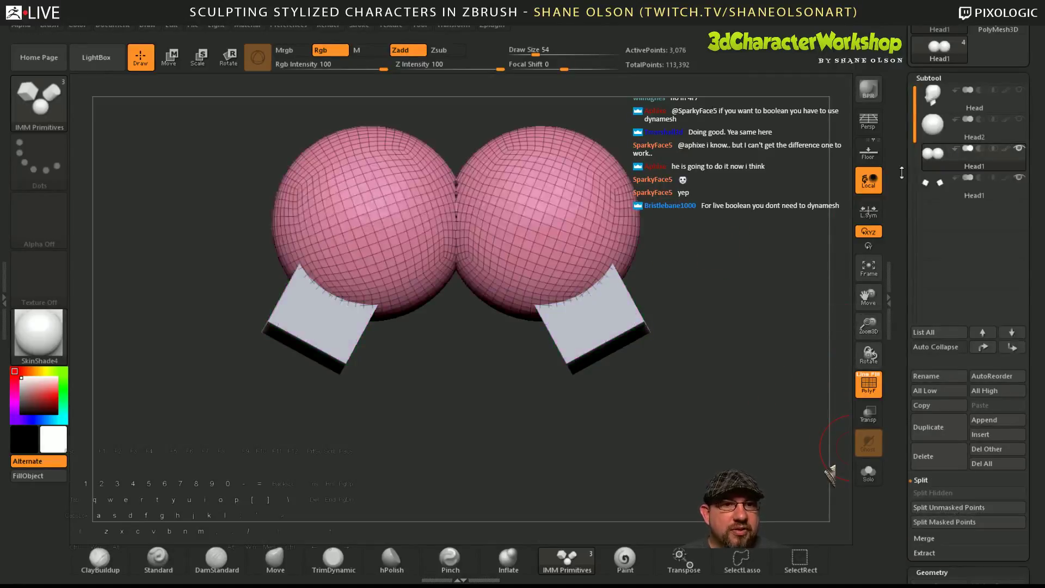
pyautogui.moveTo(983, 186)
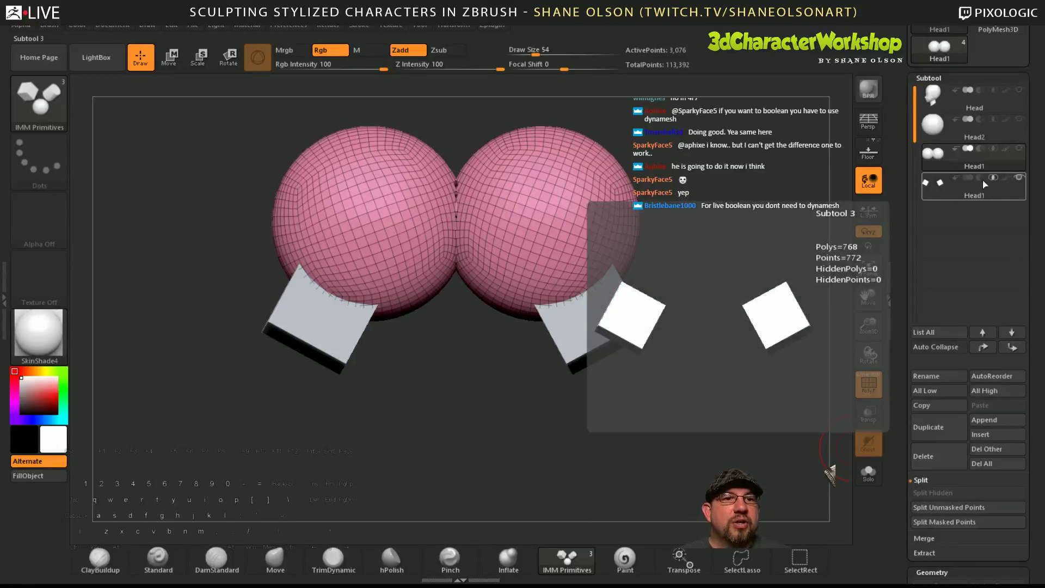
# - Merge the sphere subtool down with the cube subtool directly below it and inspect the combined mesh
pyautogui.click(947, 157)
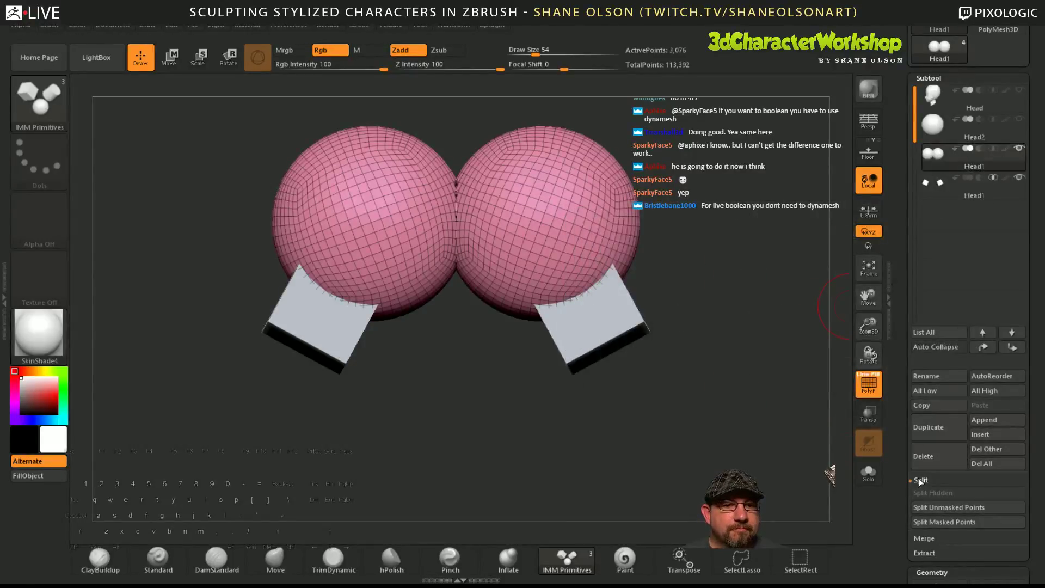
pyautogui.click(935, 537)
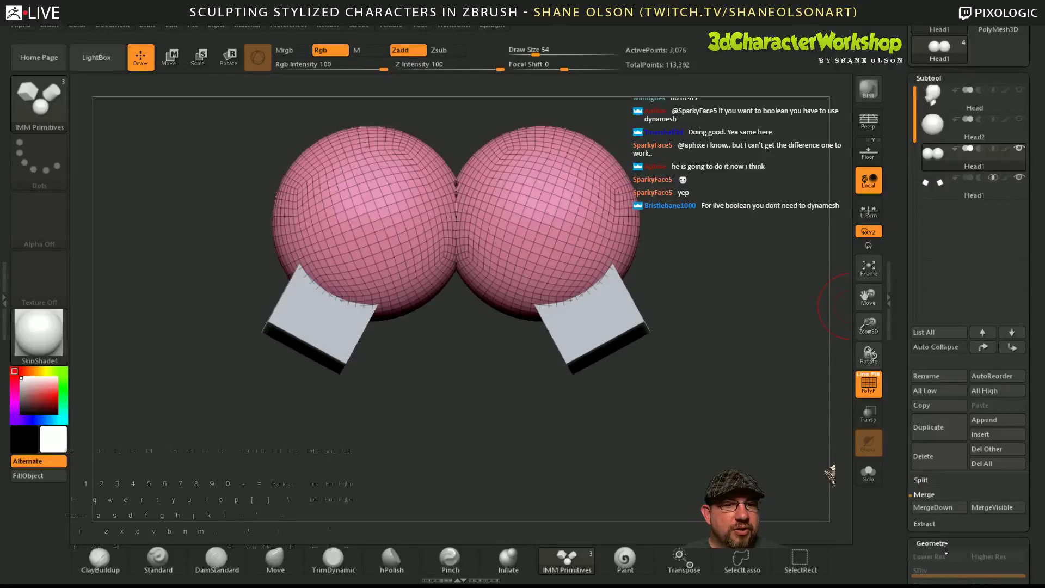
pyautogui.click(947, 508)
pyautogui.click(831, 535)
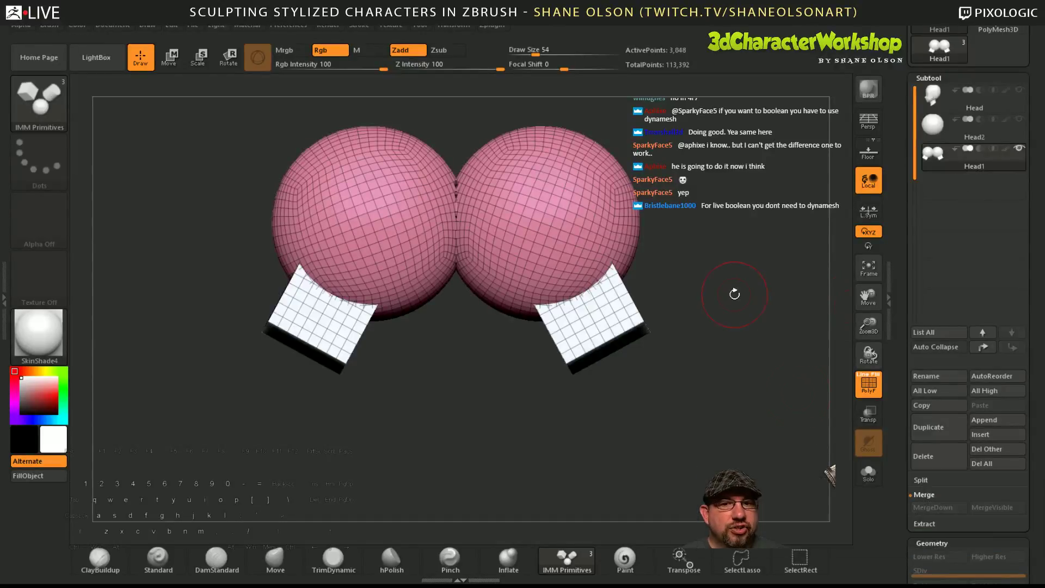
pyautogui.moveTo(751, 320)
pyautogui.mouseDown()
pyautogui.moveTo(753, 196)
pyautogui.moveTo(740, 261)
pyautogui.moveTo(727, 208)
pyautogui.moveTo(741, 263)
pyautogui.mouseUp()
pyautogui.moveTo(724, 181); pyautogui.dragTo(737, 267)
pyautogui.hotkey('ctrl', 'z')
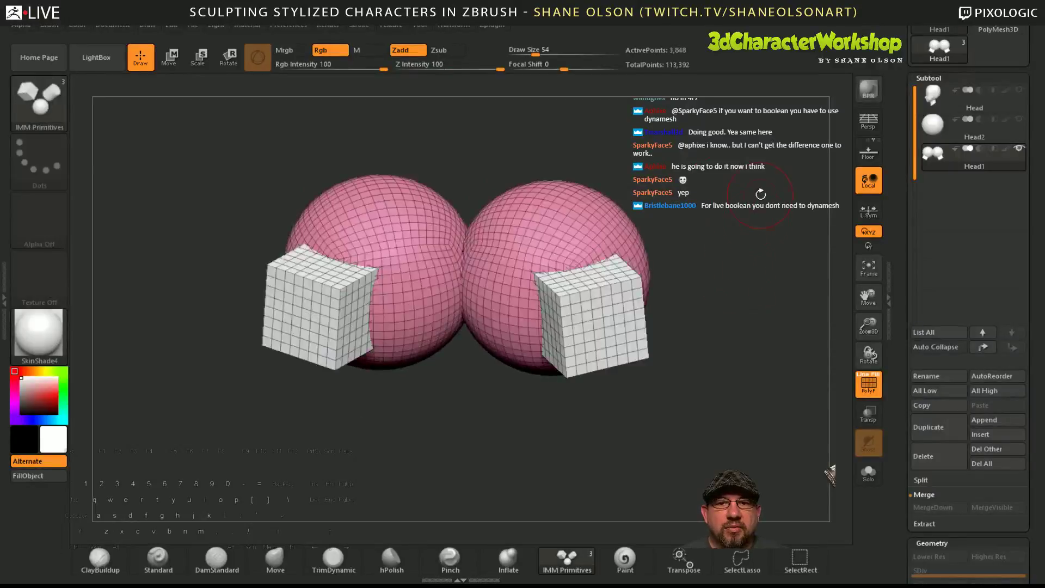
# - Delete the merged sphere-and-cube subtool and confirm the deletion
pyautogui.moveTo(760, 195); pyautogui.dragTo(756, 216)
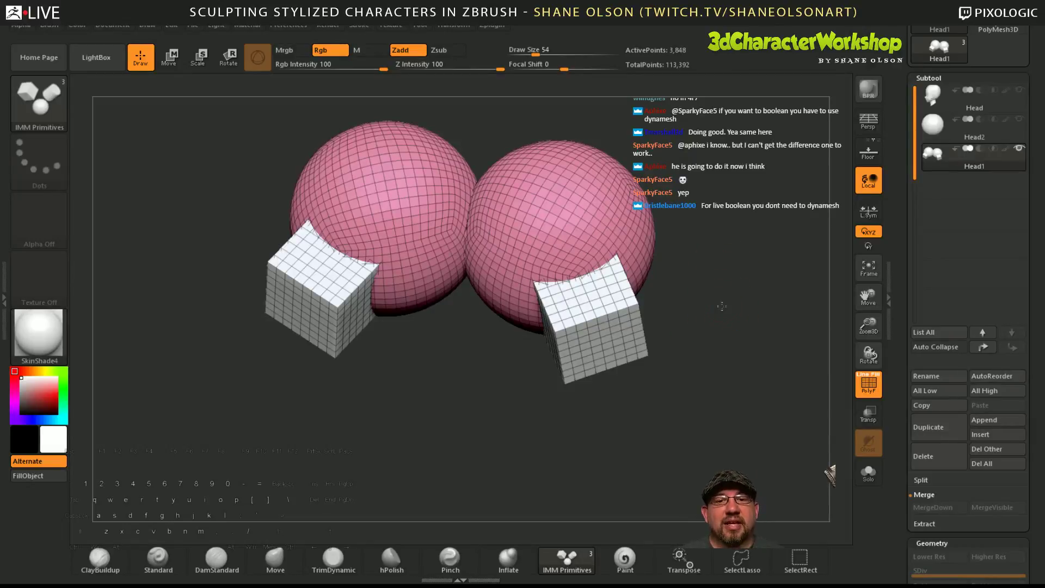
pyautogui.keyDown('shift'); pyautogui.moveTo(721, 307); pyautogui.dragTo(734, 277); pyautogui.keyUp('shift')
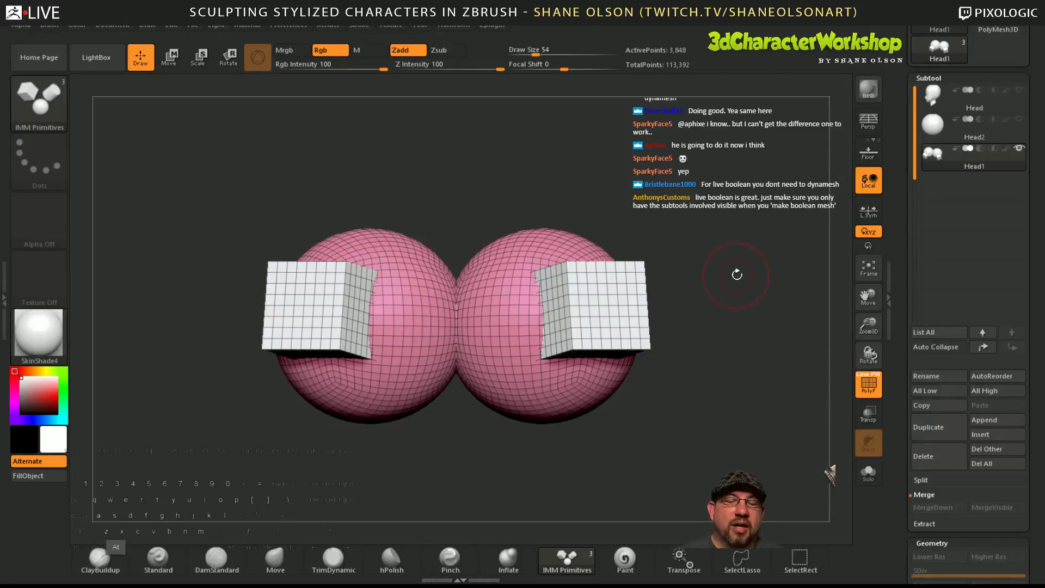
pyautogui.moveTo(735, 272); pyautogui.dragTo(725, 266)
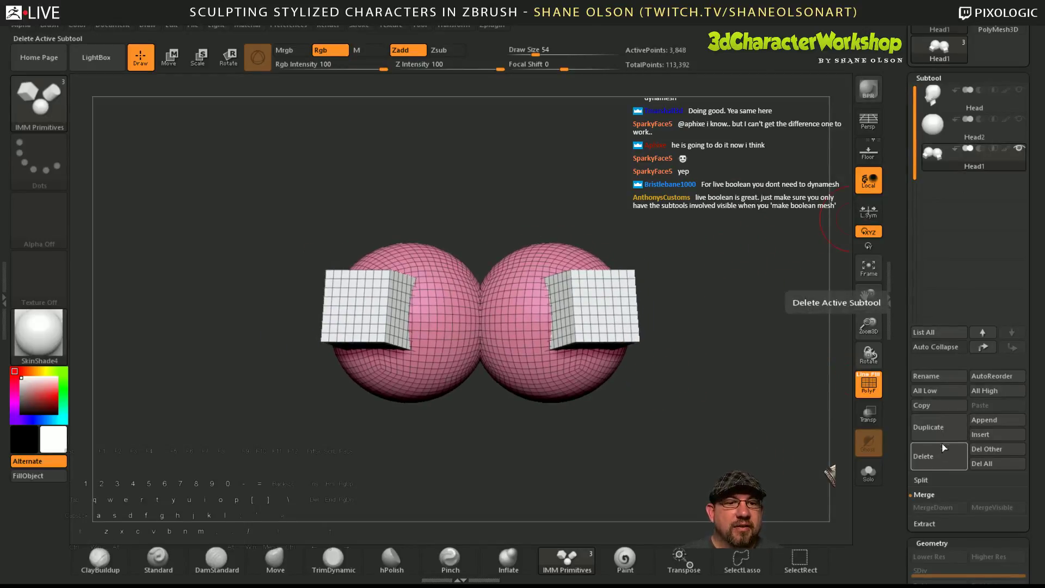
pyautogui.click(940, 456)
pyautogui.click(831, 484)
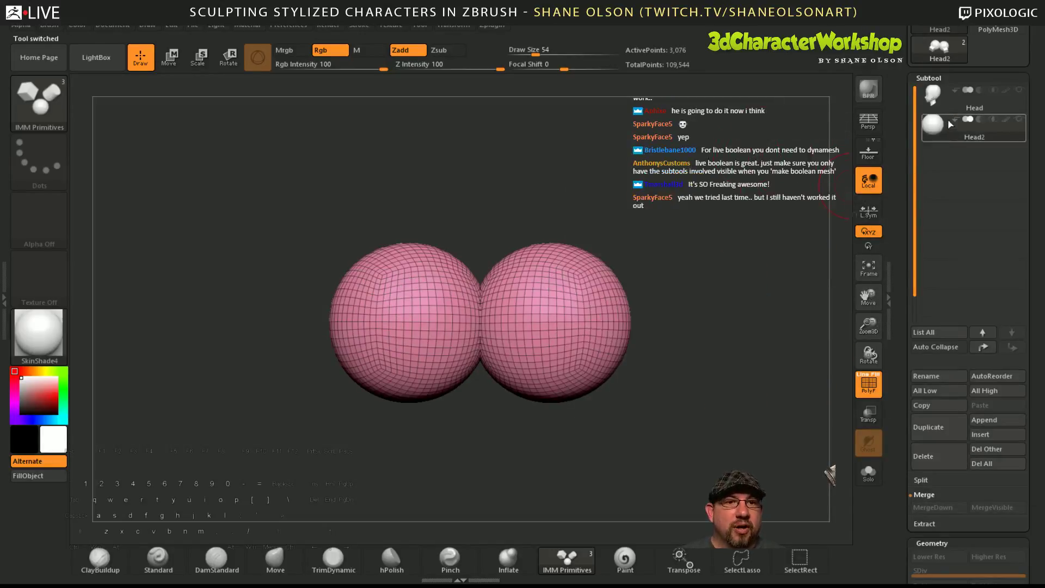
# - Show the head subtool again, make it the active subtool and turn off the polyframe display
pyautogui.click(1018, 90)
pyautogui.moveTo(797, 206); pyautogui.dragTo(835, 222)
pyautogui.keyDown('alt'); pyautogui.moveTo(296, 221); pyautogui.dragTo(240, 191); pyautogui.keyUp('alt')
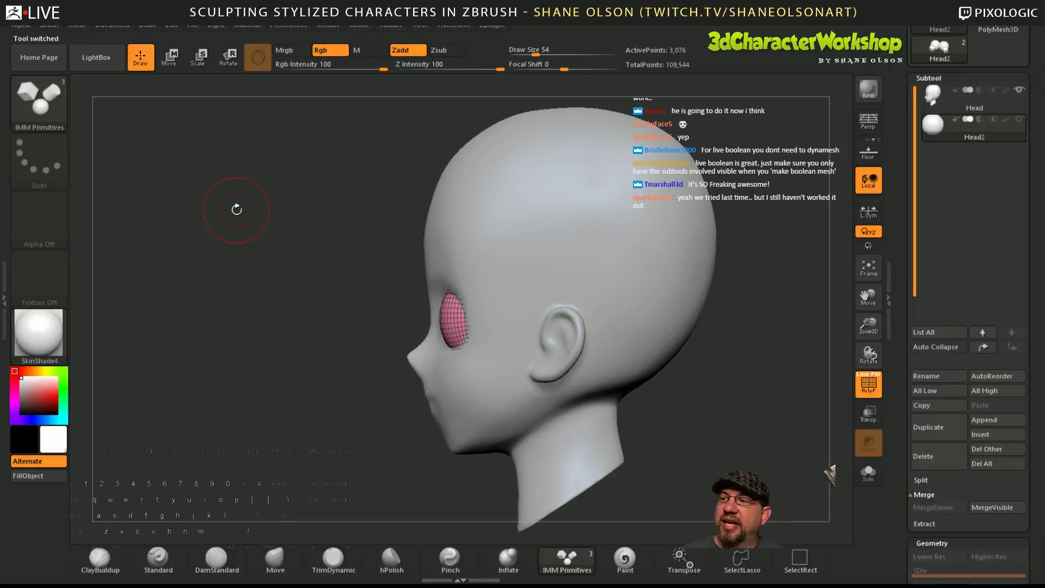
pyautogui.moveTo(238, 212); pyautogui.dragTo(312, 215)
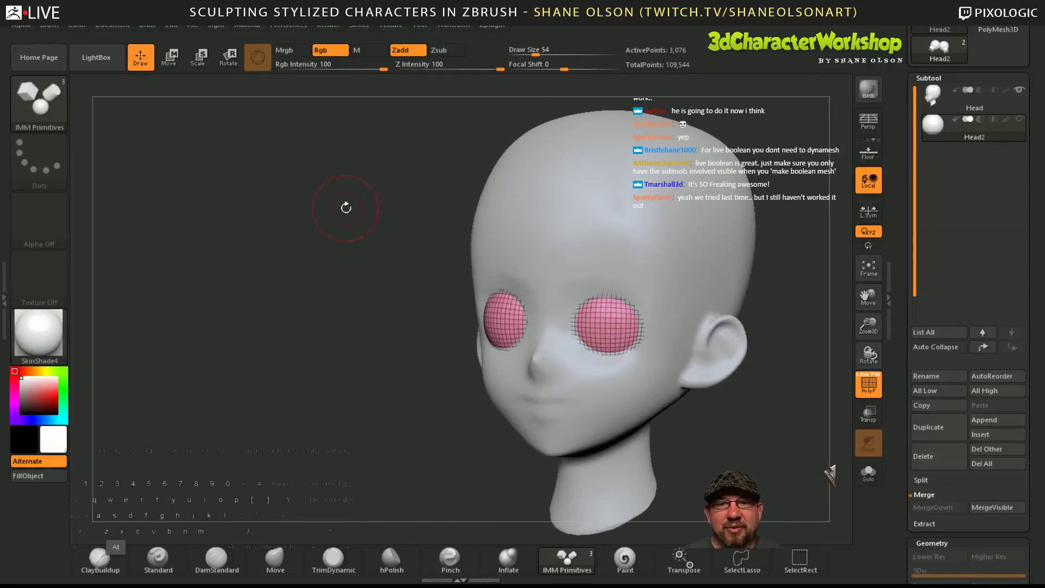
pyautogui.keyDown('alt'); pyautogui.moveTo(439, 193); pyautogui.dragTo(387, 207); pyautogui.keyUp('alt')
pyautogui.keyDown('alt'); pyautogui.moveTo(760, 178); pyautogui.dragTo(721, 194); pyautogui.keyUp('alt')
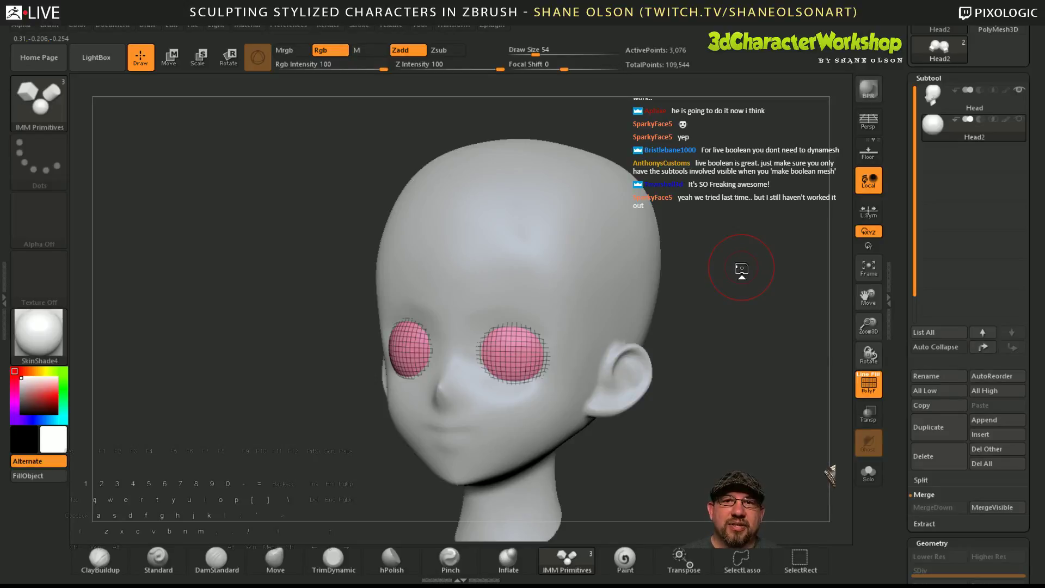
pyautogui.keyDown('shift'); pyautogui.moveTo(729, 310); pyautogui.dragTo(655, 348); pyautogui.keyUp('shift')
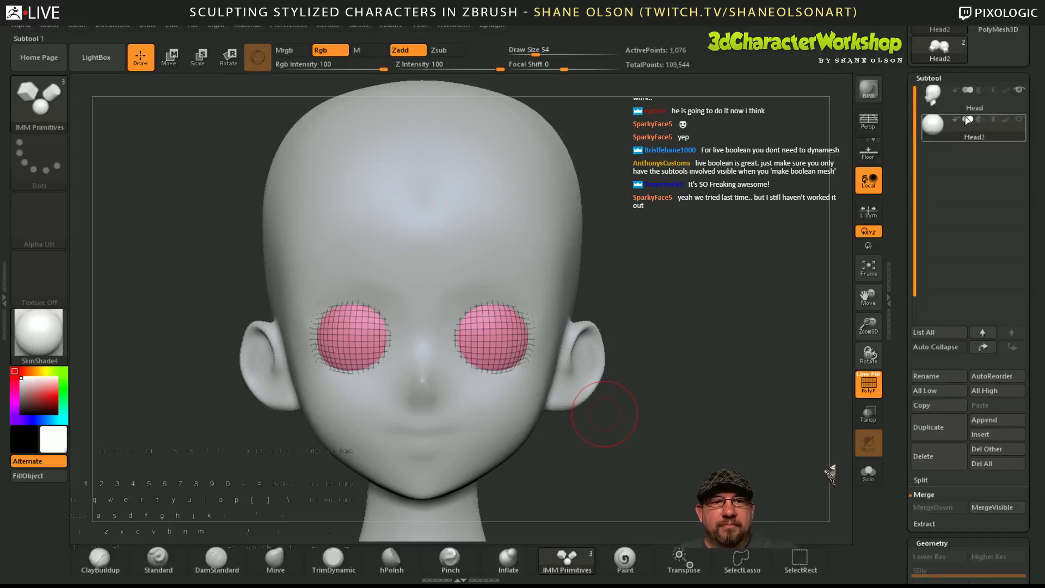
pyautogui.click(941, 100)
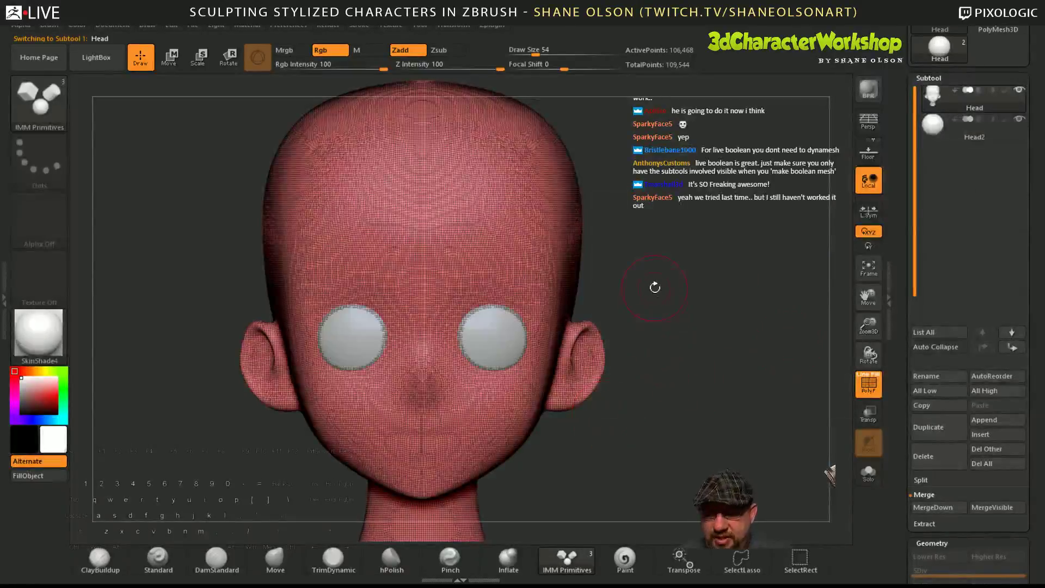
pyautogui.hotkey('shift', 'f')
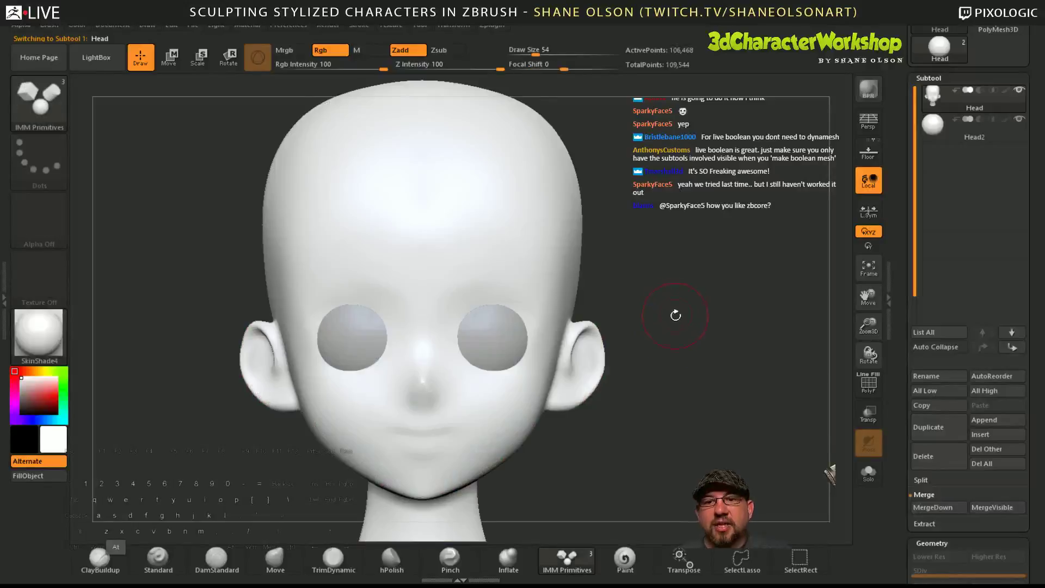
# - Switch to the Pinch brush for sculpting the head and return to the front view of the face
pyautogui.moveTo(676, 315)
pyautogui.keyDown('alt'); pyautogui.mouseDown()
pyautogui.moveTo(720, 305)
pyautogui.moveTo(693, 280)
pyautogui.moveTo(731, 290)
pyautogui.mouseUp(); pyautogui.keyUp('alt')
pyautogui.moveTo(728, 415); pyautogui.dragTo(726, 384)
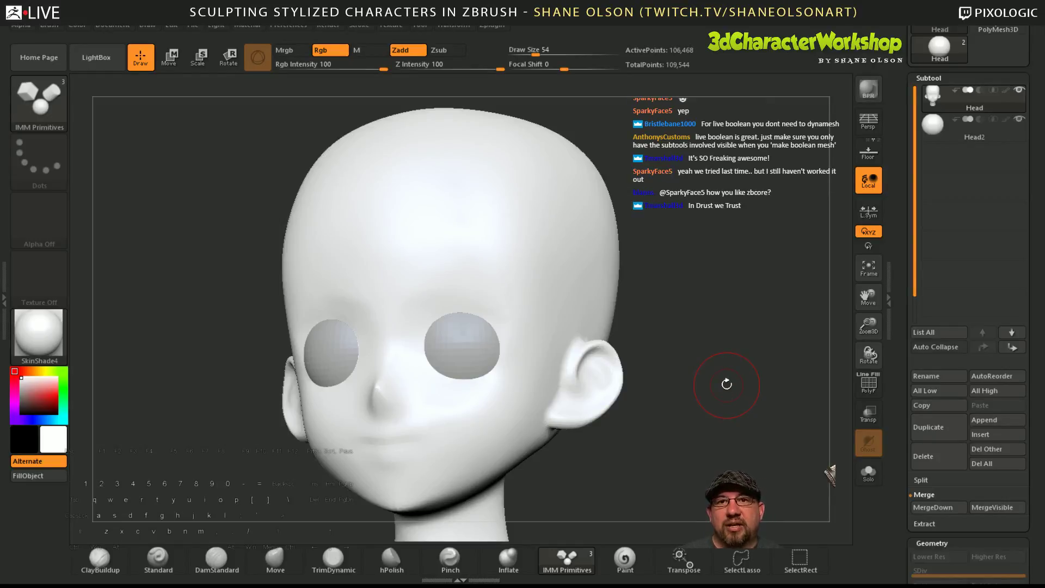
pyautogui.moveTo(726, 384)
pyautogui.mouseDown()
pyautogui.moveTo(732, 328)
pyautogui.moveTo(747, 345)
pyautogui.moveTo(728, 278)
pyautogui.mouseUp()
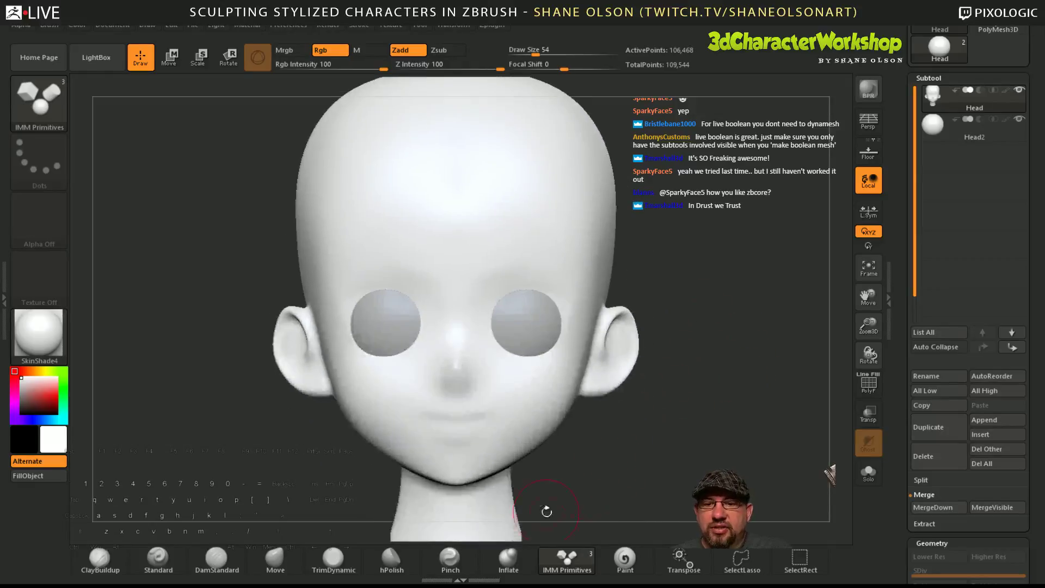
pyautogui.click(451, 560)
pyautogui.moveTo(732, 333); pyautogui.dragTo(700, 420)
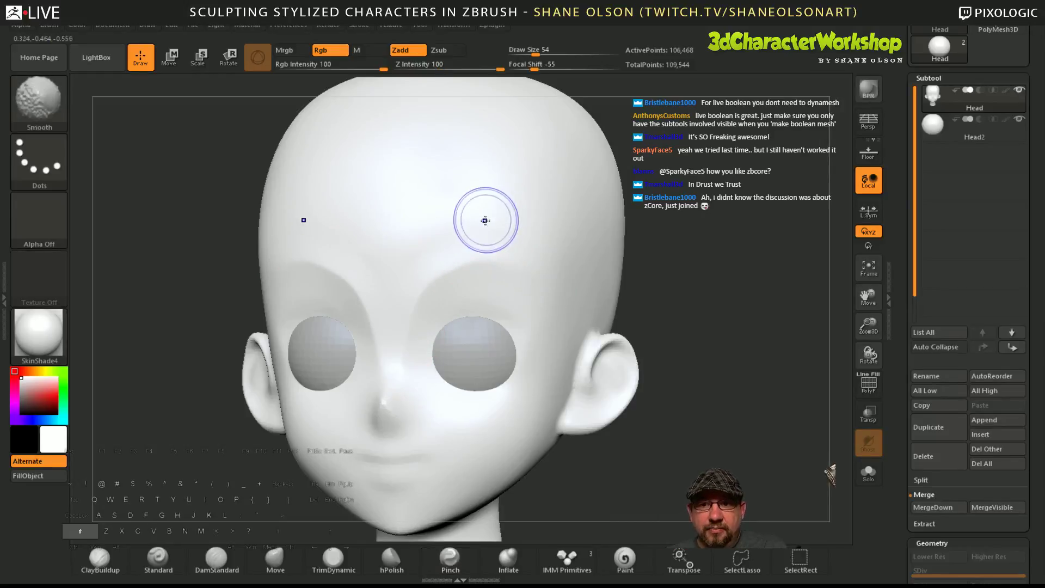
pyautogui.moveTo(664, 351)
pyautogui.mouseDown()
pyautogui.moveTo(716, 334)
pyautogui.moveTo(642, 342)
pyautogui.moveTo(658, 346)
pyautogui.mouseUp()
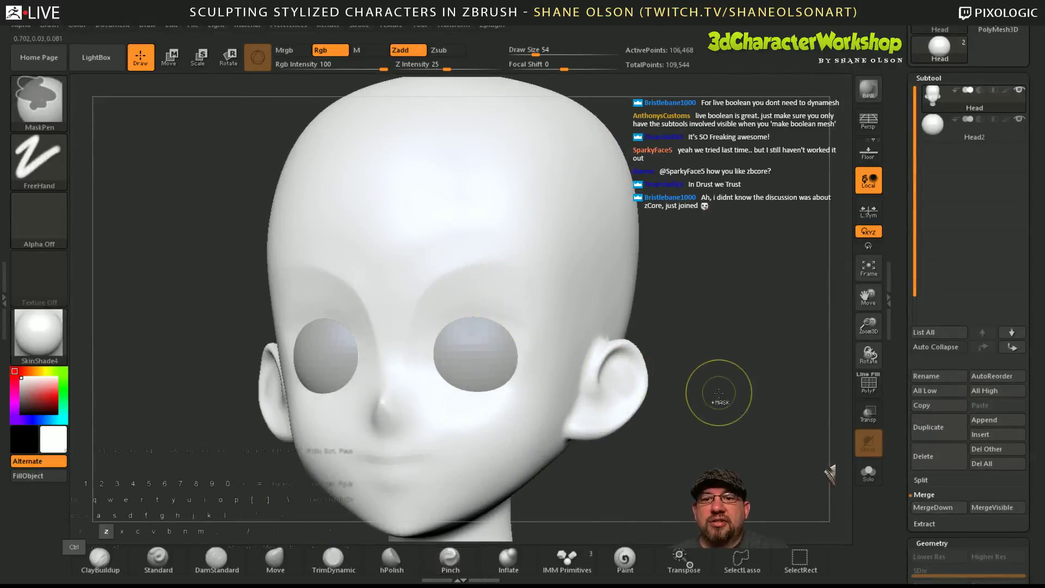
pyautogui.moveTo(727, 397); pyautogui.dragTo(738, 402)
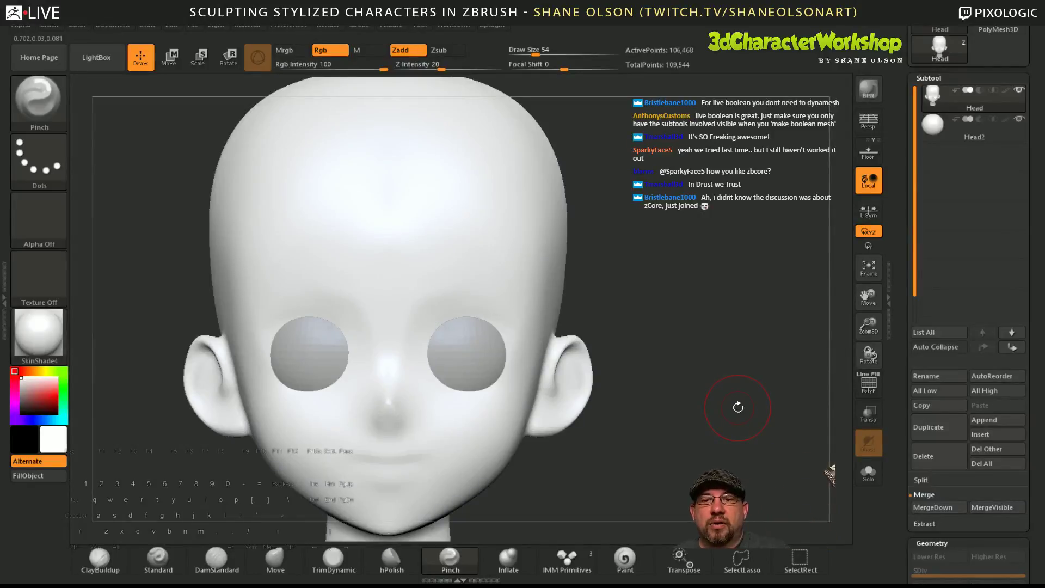
# - Try pinch strokes from the nose bridge up along the brow ridge and undo them
pyautogui.moveTo(396, 381); pyautogui.dragTo(404, 345)
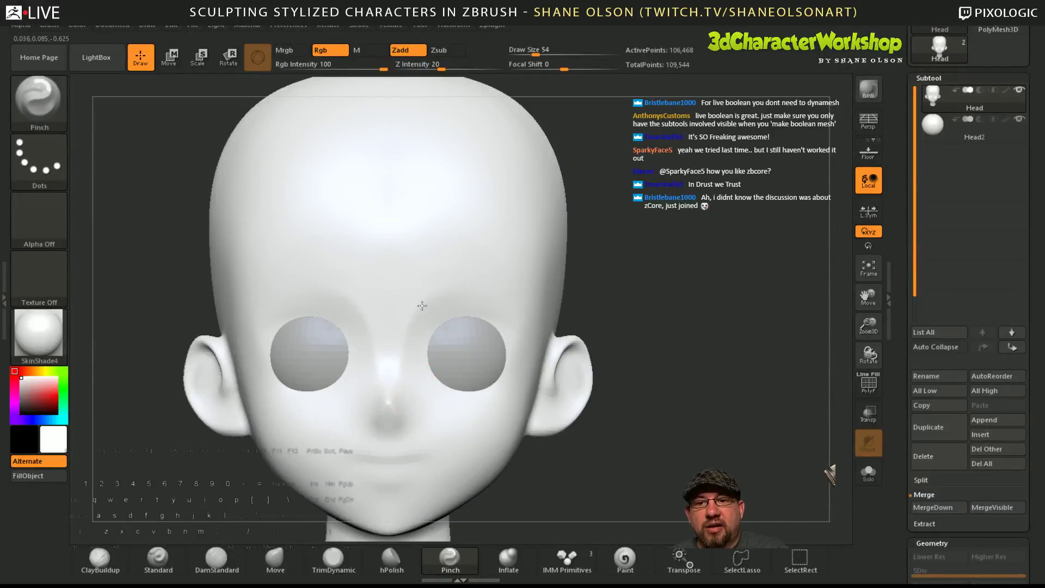
pyautogui.moveTo(685, 356)
pyautogui.mouseDown()
pyautogui.moveTo(577, 387)
pyautogui.moveTo(734, 380)
pyautogui.mouseUp()
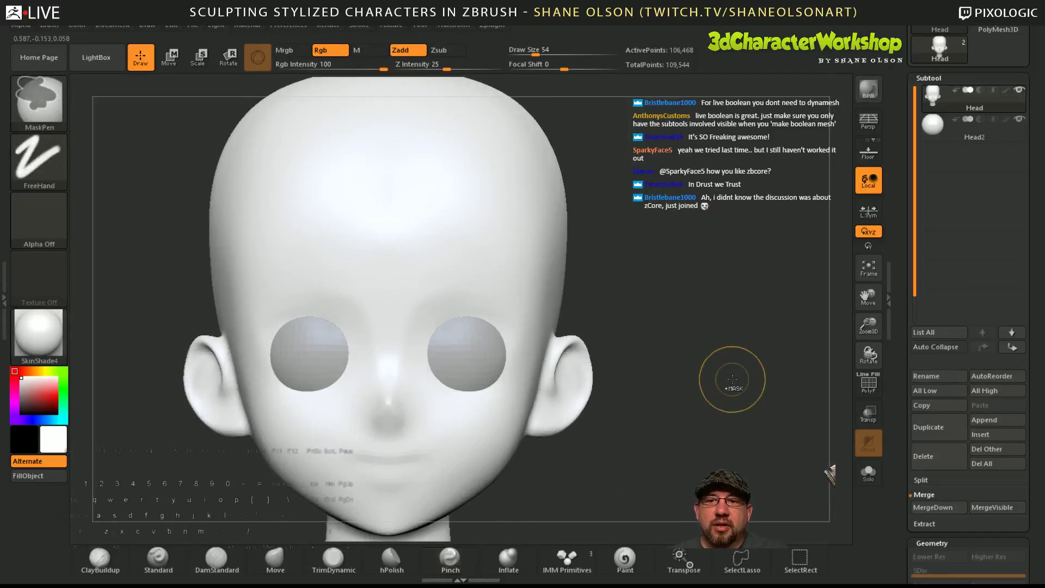
pyautogui.moveTo(400, 369); pyautogui.dragTo(419, 300)
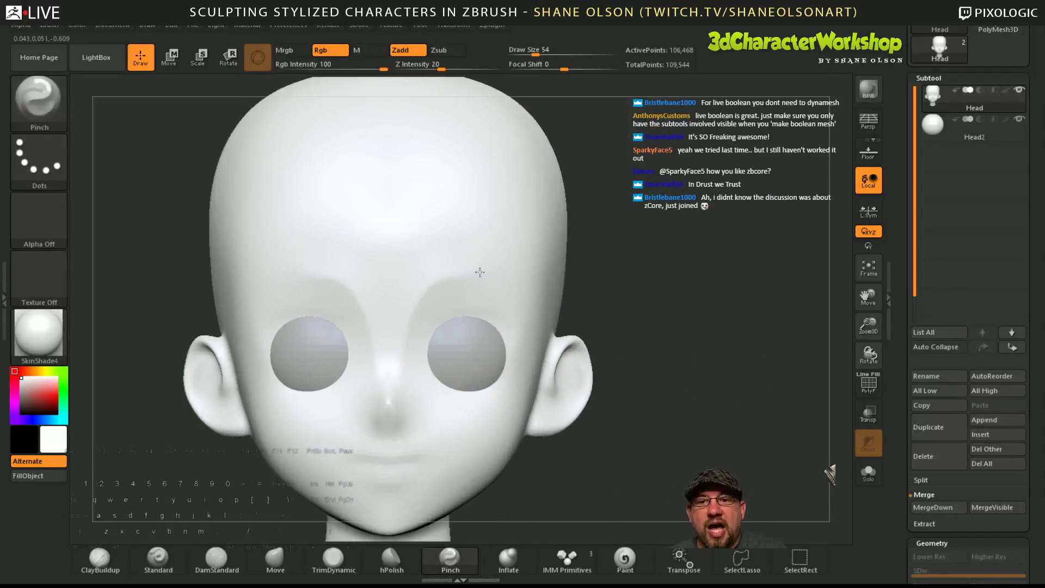
pyautogui.moveTo(480, 272); pyautogui.dragTo(536, 283)
pyautogui.hotkey('ctrl', 'z')
# - Pinch a crisp edge from the side of the nose bridge outward along both brow ridges
pyautogui.moveTo(401, 359)
pyautogui.mouseDown()
pyautogui.moveTo(422, 309)
pyautogui.moveTo(508, 276)
pyautogui.mouseUp()
pyautogui.moveTo(698, 408); pyautogui.dragTo(692, 408)
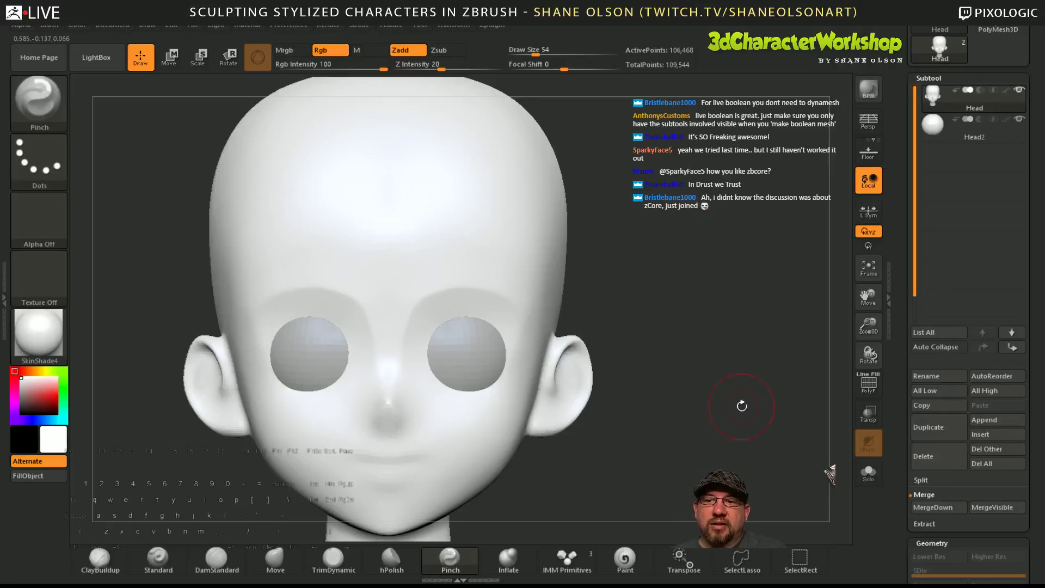
pyautogui.moveTo(742, 405); pyautogui.dragTo(726, 331)
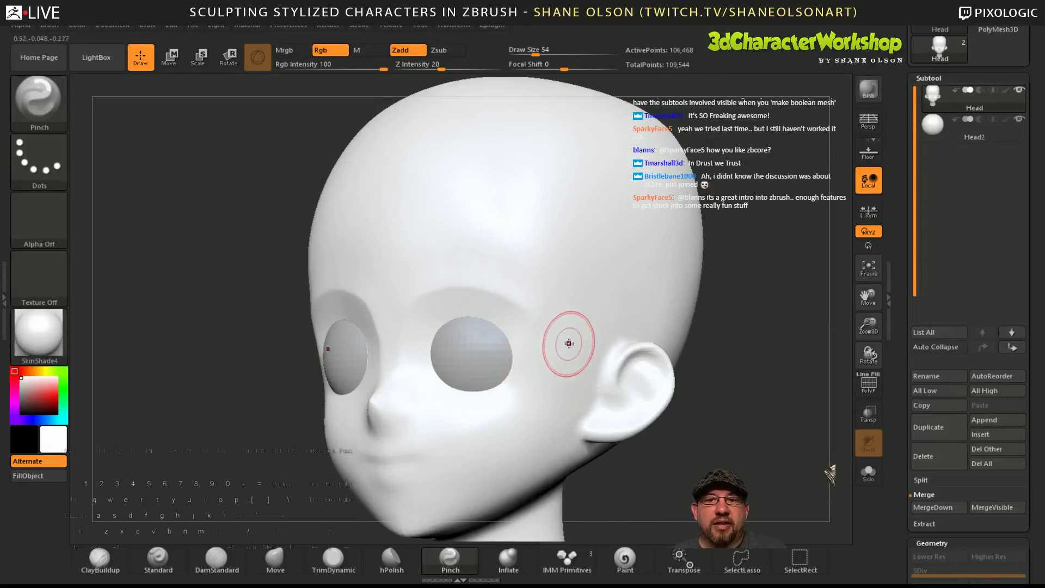
pyautogui.moveTo(562, 342); pyautogui.dragTo(472, 308)
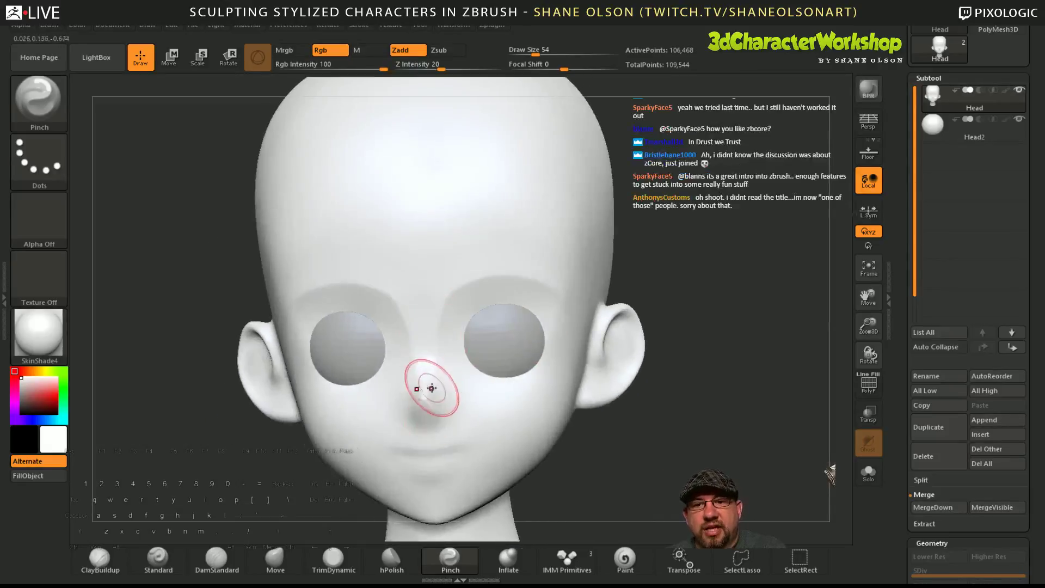
# - Sharpen the nose bridge and the underside of the nose tip with Pinch strokes
pyautogui.moveTo(431, 387); pyautogui.dragTo(438, 321)
pyautogui.moveTo(443, 385)
pyautogui.mouseDown(button='right')
pyautogui.moveTo(545, 387)
pyautogui.moveTo(477, 392)
pyautogui.moveTo(457, 436)
pyautogui.mouseUp(button='right')
pyautogui.moveTo(425, 424); pyautogui.dragTo(451, 409)
pyautogui.moveTo(434, 420); pyautogui.dragTo(448, 410)
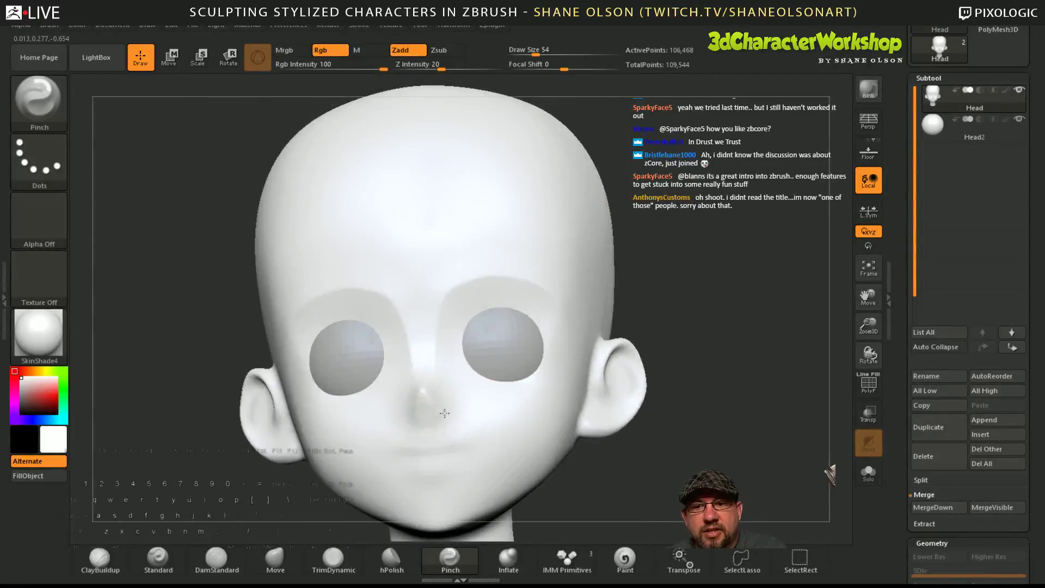
pyautogui.moveTo(665, 440); pyautogui.dragTo(662, 454, button='right')
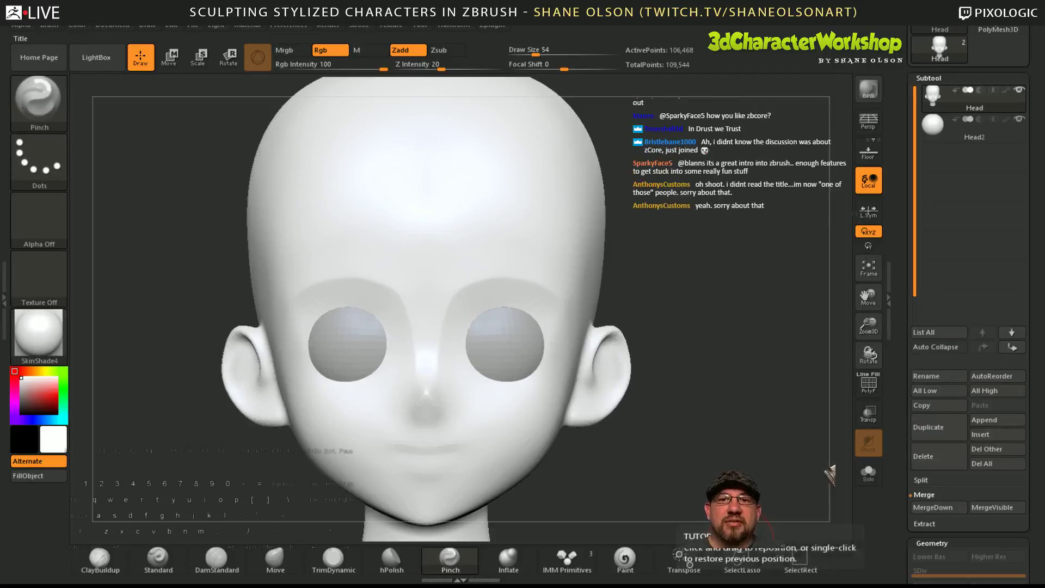
pyautogui.moveTo(692, 276); pyautogui.dragTo(723, 242)
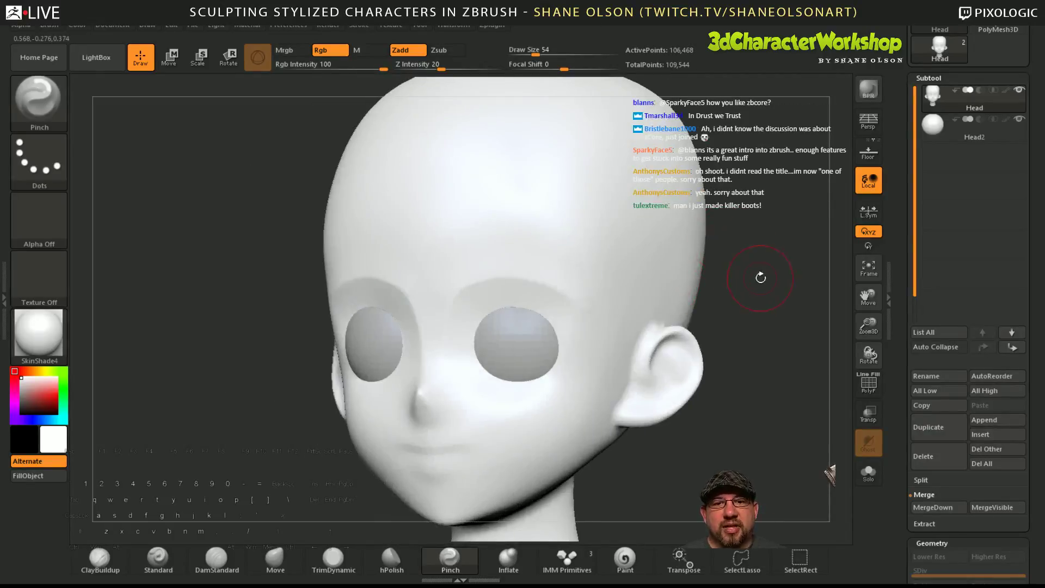
pyautogui.moveTo(761, 277); pyautogui.dragTo(730, 282)
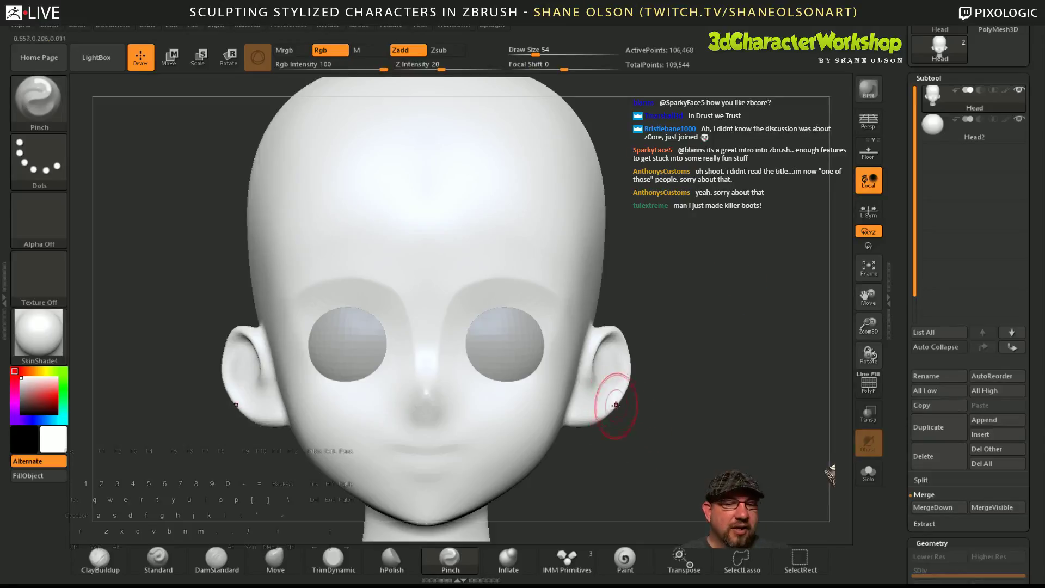
# - Reduce the brush's Draw Size to 29 and briefly toggle the polyframe to check the head's mesh density
pyautogui.press('s')
pyautogui.moveTo(636, 444); pyautogui.dragTo(632, 445)
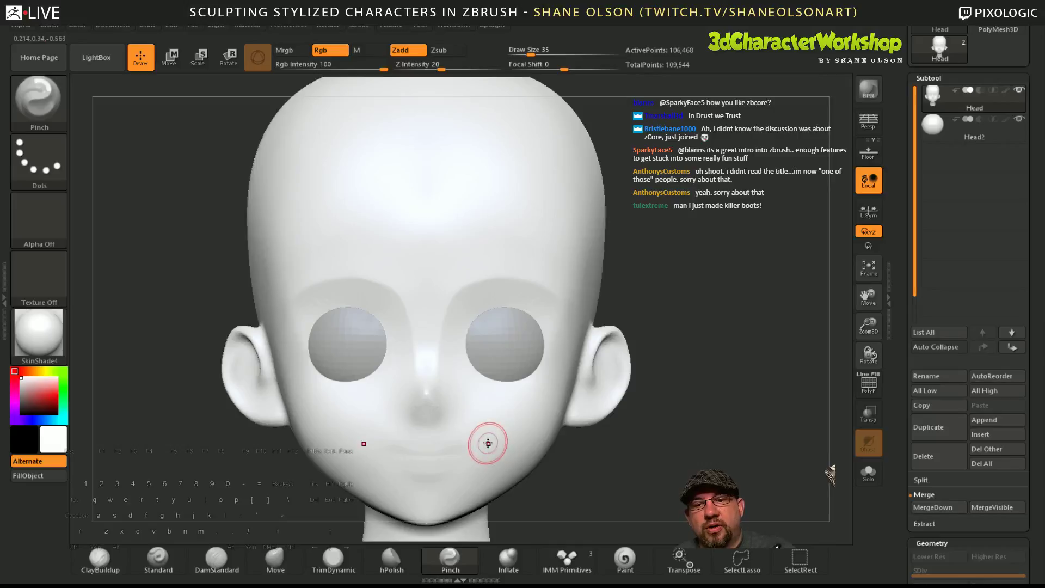
pyautogui.moveTo(661, 459)
pyautogui.mouseDown()
pyautogui.moveTo(655, 472)
pyautogui.moveTo(674, 408)
pyautogui.moveTo(678, 479)
pyautogui.moveTo(724, 427)
pyautogui.moveTo(696, 480)
pyautogui.mouseUp()
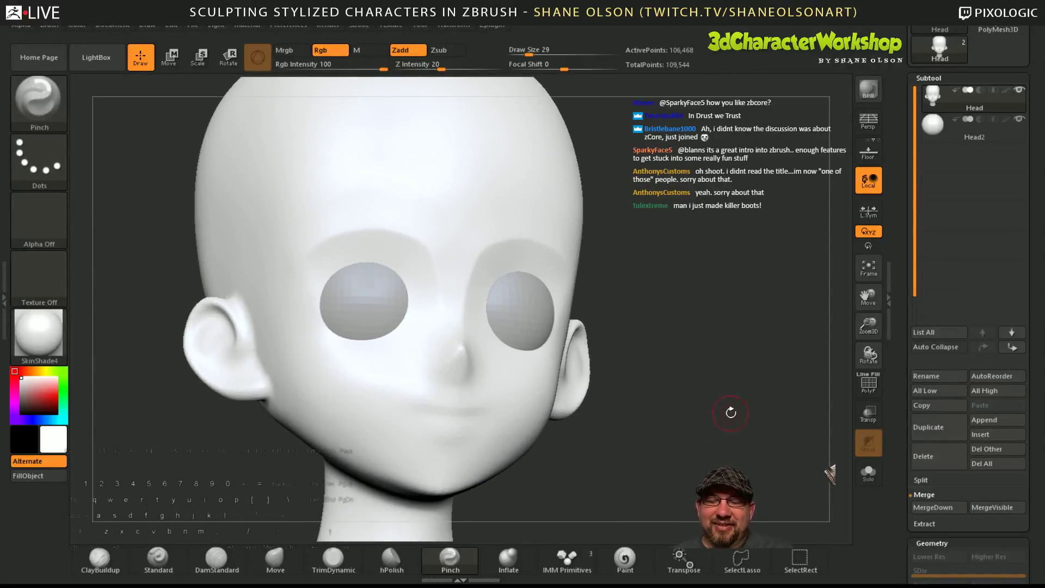
pyautogui.moveTo(731, 412)
pyautogui.mouseDown()
pyautogui.moveTo(705, 419)
pyautogui.moveTo(650, 391)
pyautogui.mouseUp()
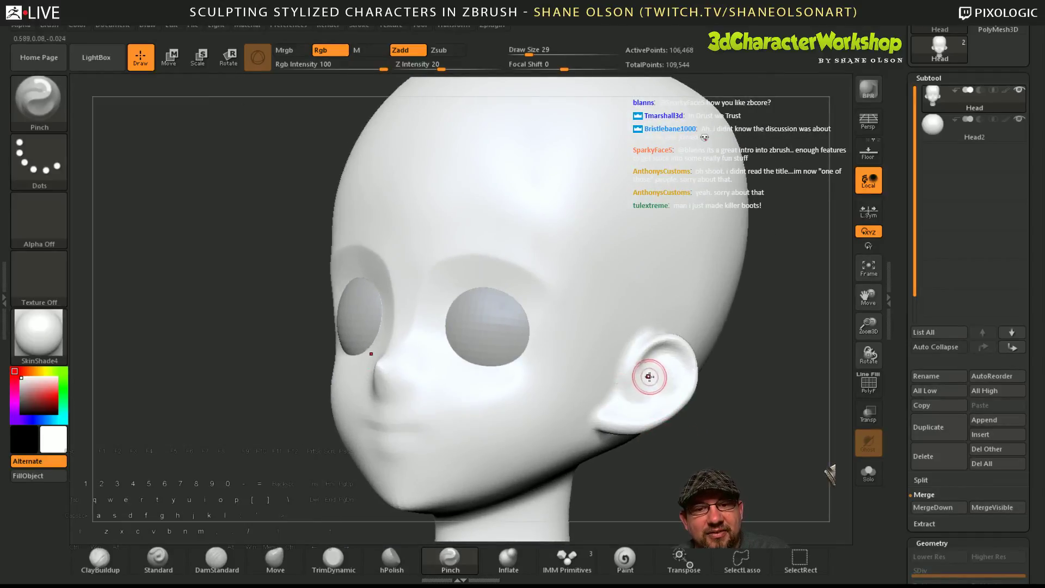
pyautogui.moveTo(707, 436); pyautogui.dragTo(851, 368)
pyautogui.hotkey('shift', 'f')
pyautogui.hotkey('shift', 'f')
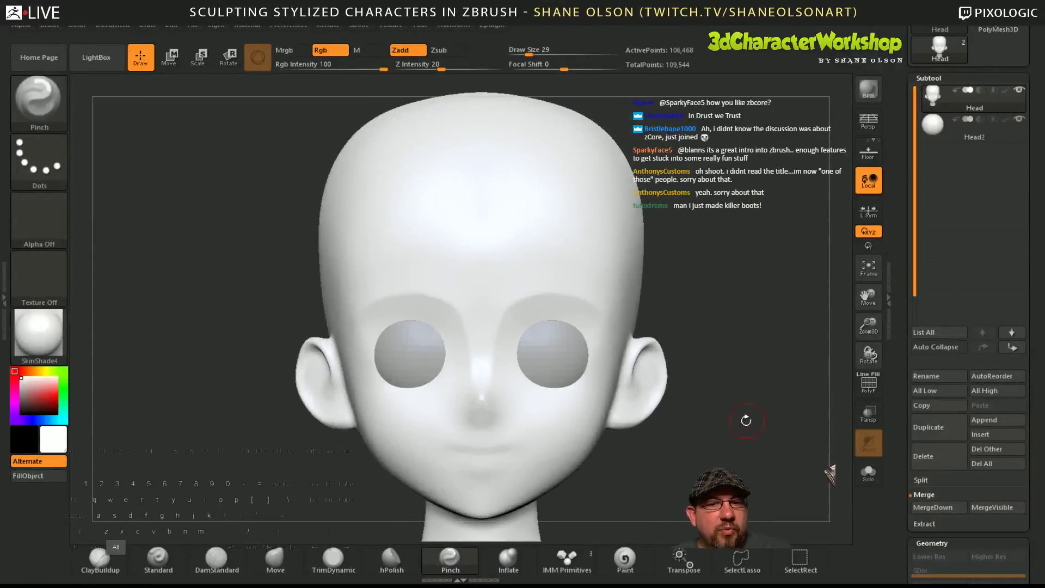
# - Raise the head's DynaMesh resolution to 488 and remesh it for finer detail
pyautogui.keyDown('alt'); pyautogui.moveTo(746, 420); pyautogui.dragTo(585, 393); pyautogui.keyUp('alt')
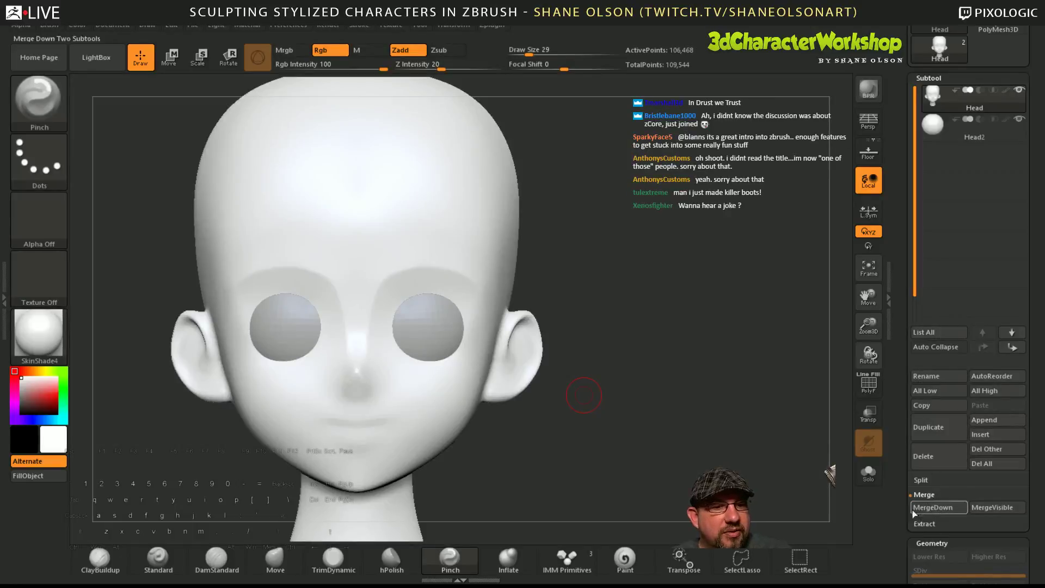
pyautogui.click(924, 494)
pyautogui.scroll(-3, 931, 468)
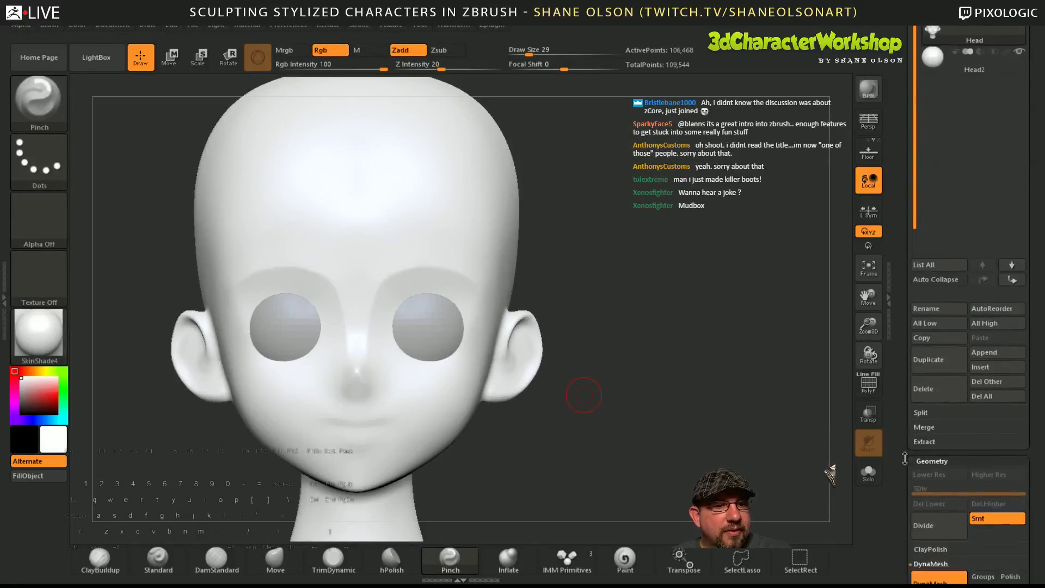
pyautogui.click(965, 540)
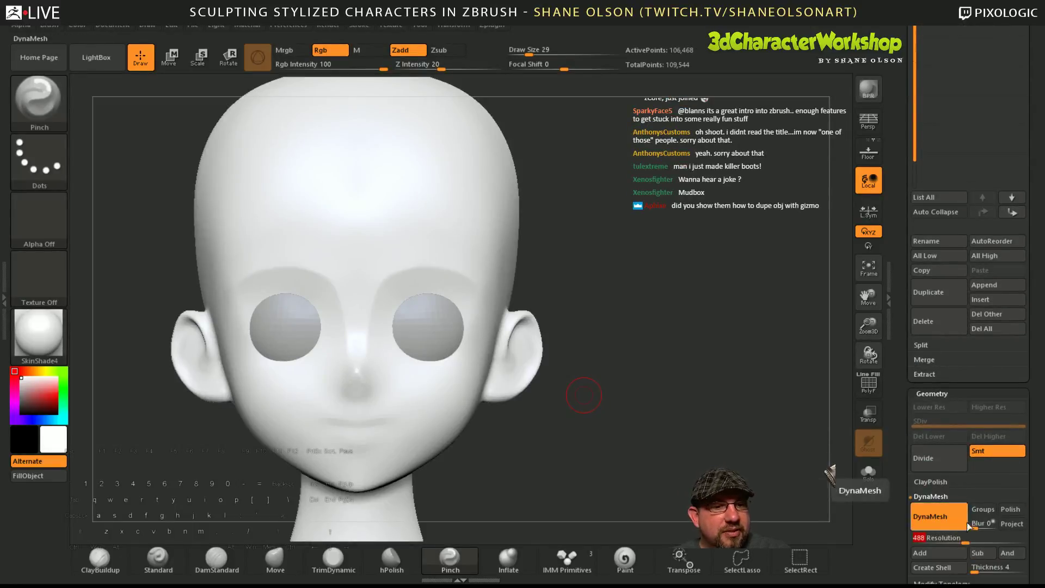
pyautogui.keyDown('ctrl'); pyautogui.moveTo(651, 335); pyautogui.dragTo(655, 340); pyautogui.keyUp('ctrl')
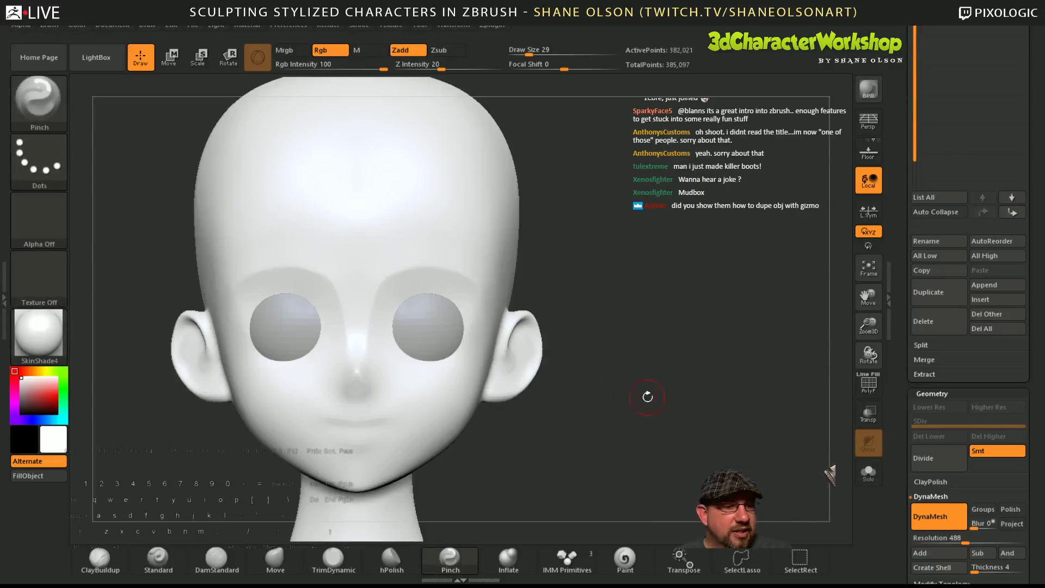
pyautogui.keyDown('alt'); pyautogui.moveTo(647, 397); pyautogui.dragTo(631, 378); pyautogui.keyUp('alt')
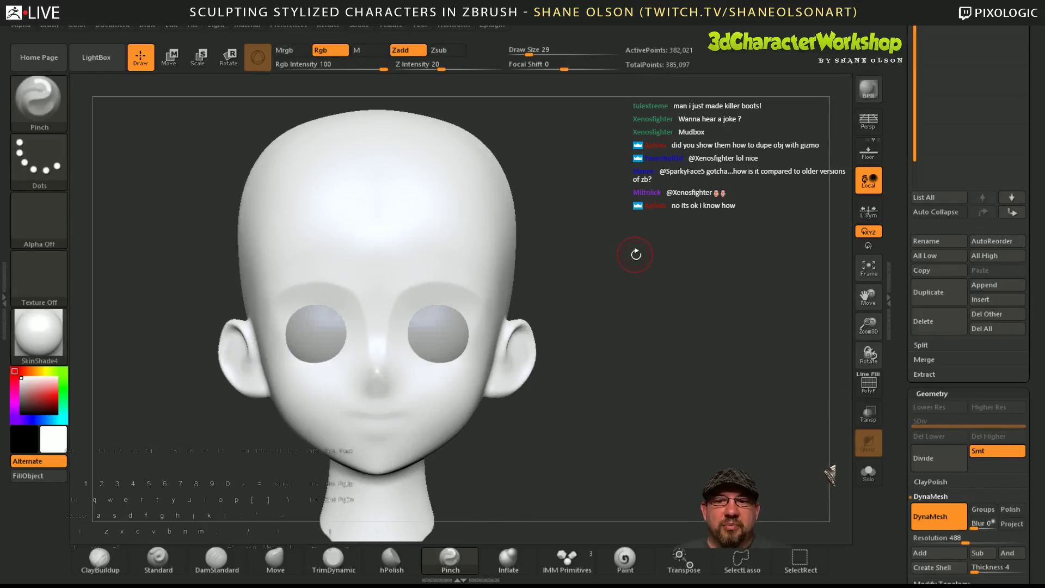
pyautogui.moveTo(603, 338)
pyautogui.keyDown('alt'); pyautogui.mouseDown()
pyautogui.moveTo(658, 401)
pyautogui.moveTo(658, 412)
pyautogui.moveTo(609, 426)
pyautogui.mouseUp(); pyautogui.keyUp('alt')
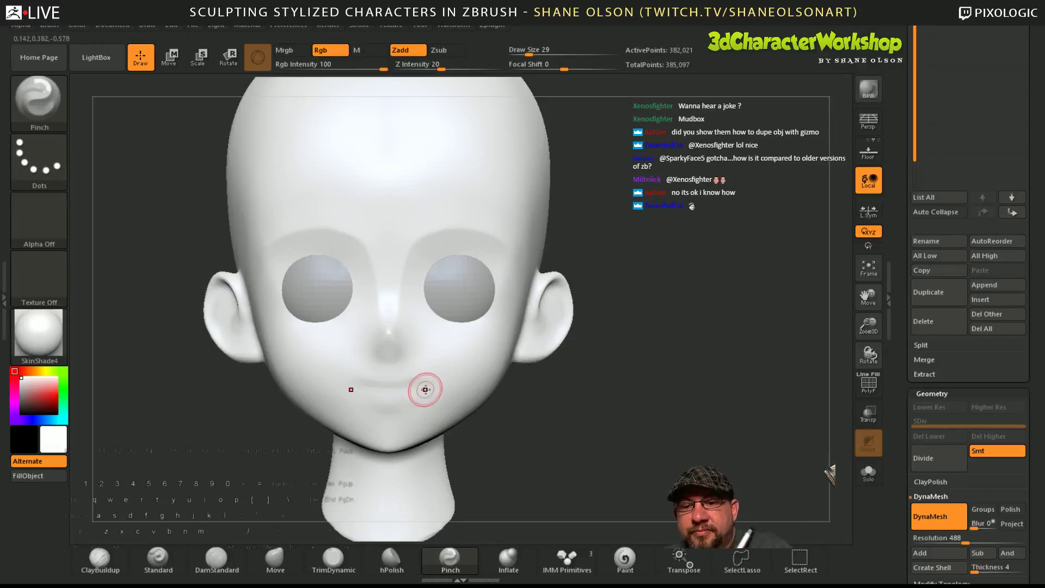
# - Select the DamStandard brush for sculpting the mouth
pyautogui.moveTo(551, 425)
pyautogui.keyDown('alt'); pyautogui.mouseDown()
pyautogui.moveTo(555, 434)
pyautogui.moveTo(554, 419)
pyautogui.mouseUp(); pyautogui.keyUp('alt')
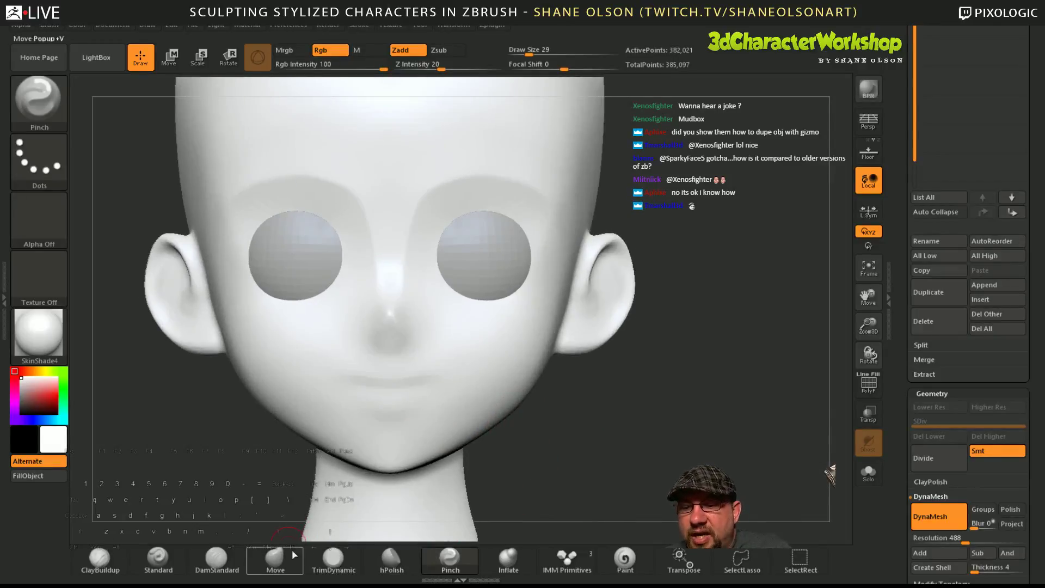
pyautogui.click(217, 558)
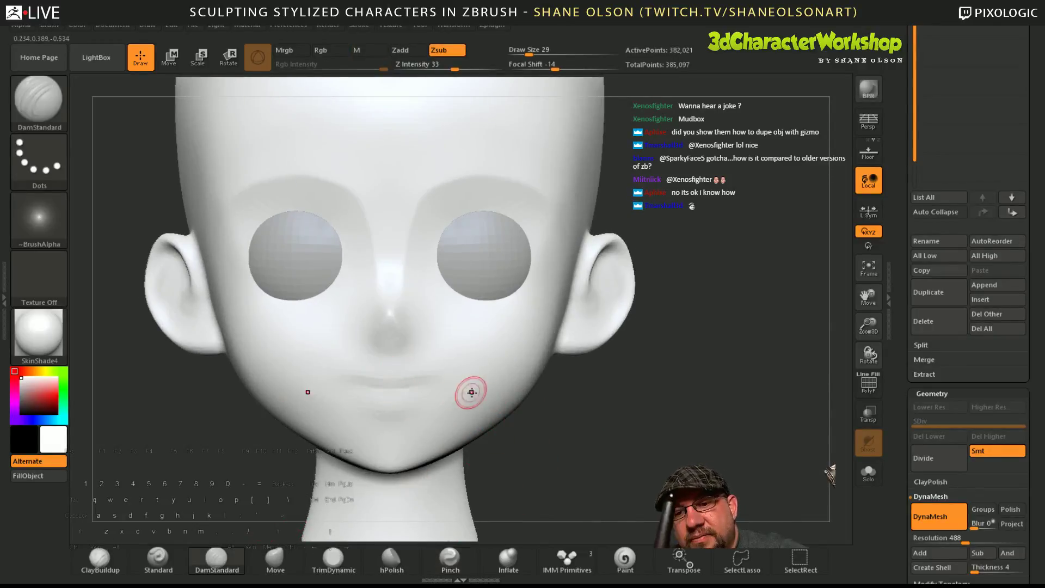
pyautogui.press('shift')
pyautogui.moveTo(362, 384); pyautogui.dragTo(470, 376)
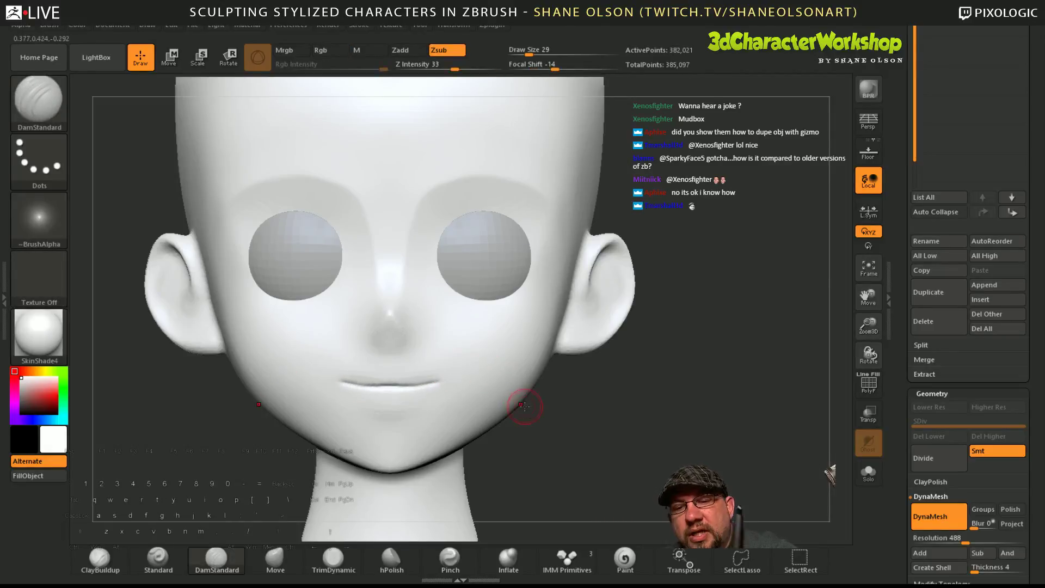
pyautogui.hotkey('ctrl', 'z')
pyautogui.hotkey('ctrl', 'z')
pyautogui.press('shift')
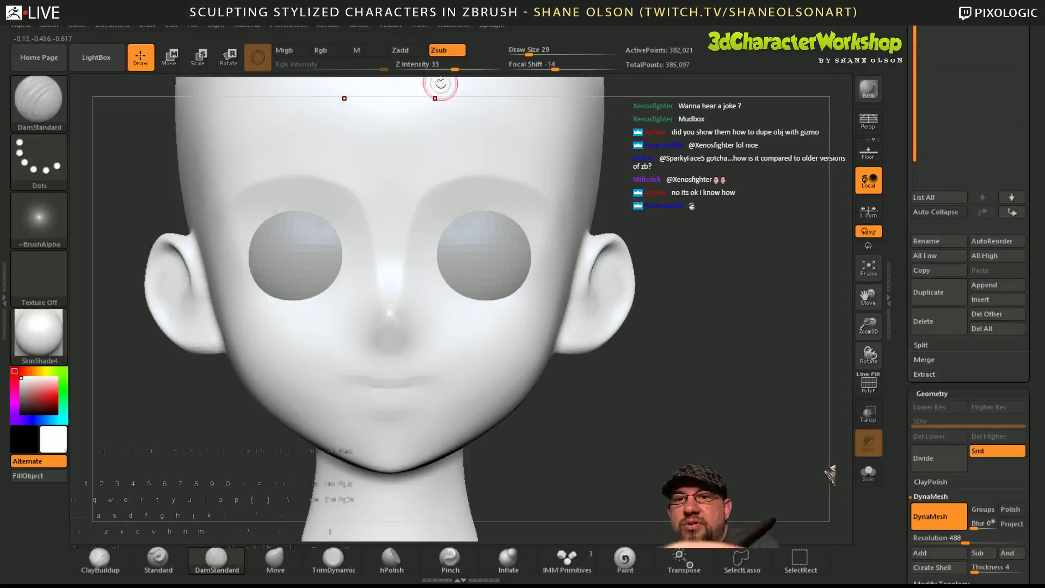
# - Carve a soft mouth line across the lower face with DamStandard at Z Intensity 10
pyautogui.click(429, 65)
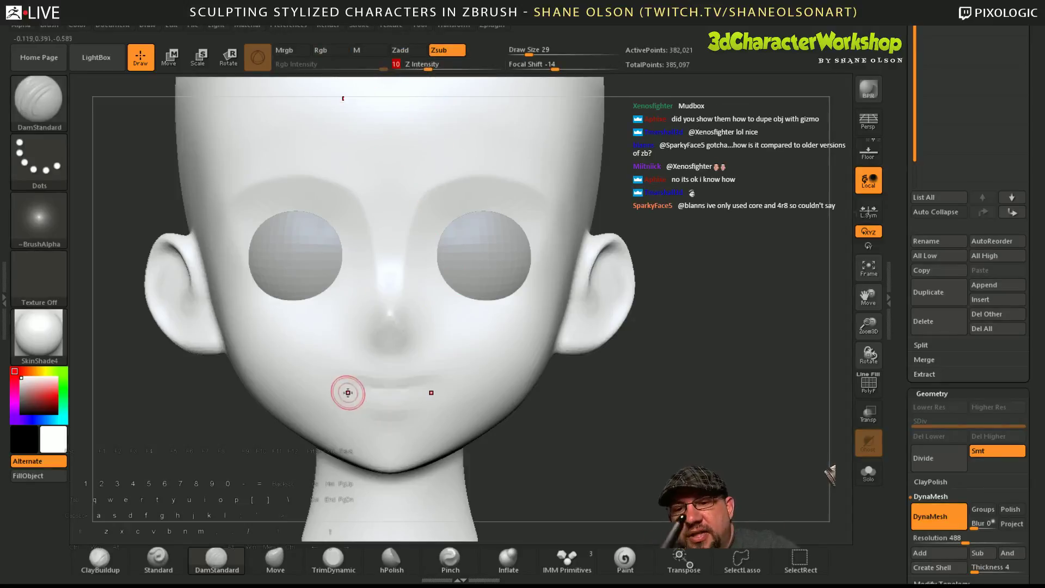
pyautogui.moveTo(360, 384)
pyautogui.mouseDown()
pyautogui.moveTo(439, 386)
pyautogui.moveTo(395, 387)
pyautogui.mouseUp()
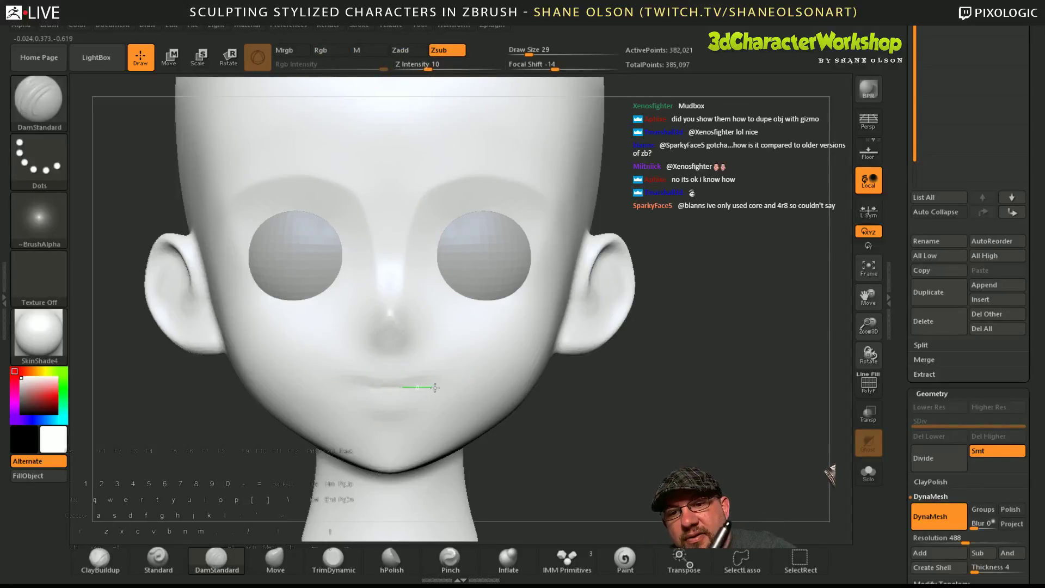
pyautogui.moveTo(466, 381)
pyautogui.mouseDown()
pyautogui.moveTo(496, 380)
pyautogui.moveTo(469, 379)
pyautogui.mouseUp()
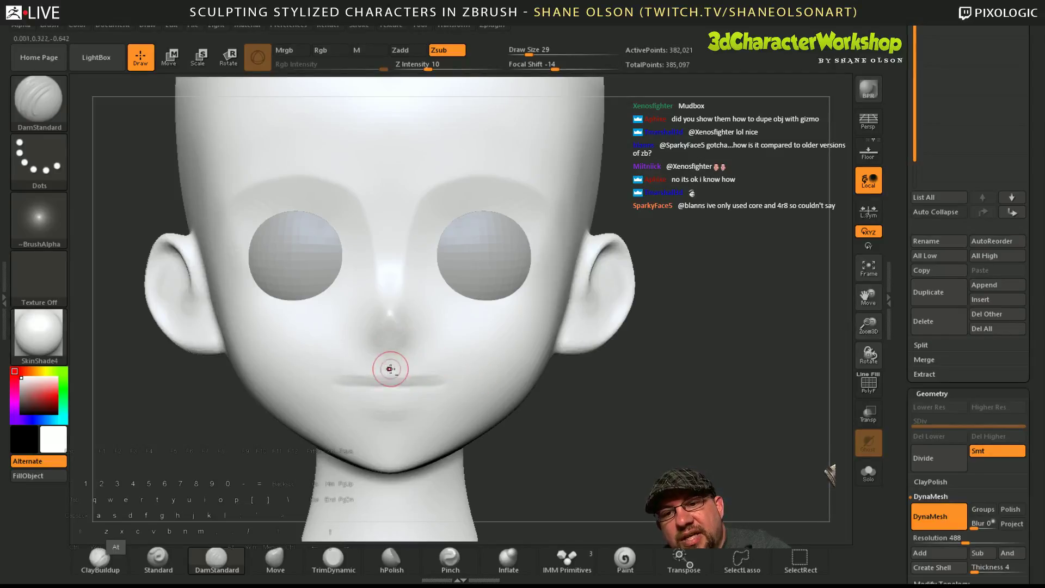
# - Build up the upper lip edge with inverted DamStandard strokes just above the mouth line
pyautogui.keyDown('alt'); pyautogui.moveTo(452, 379); pyautogui.dragTo(458, 380); pyautogui.keyUp('alt')
pyautogui.moveTo(592, 409)
pyautogui.mouseDown()
pyautogui.moveTo(479, 419)
pyautogui.moveTo(586, 439)
pyautogui.moveTo(522, 441)
pyautogui.moveTo(598, 460)
pyautogui.mouseUp()
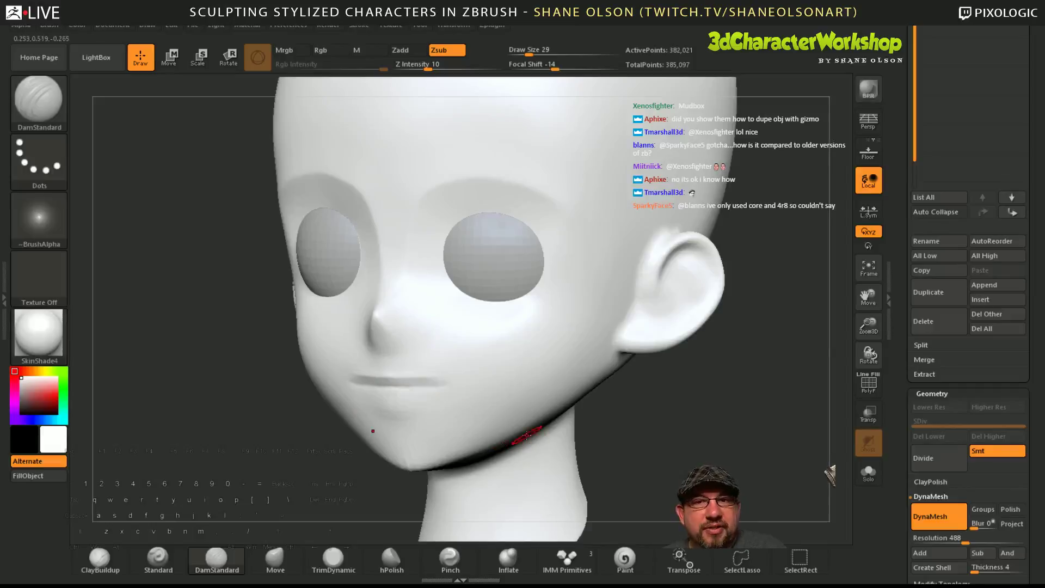
pyautogui.keyDown('alt'); pyautogui.moveTo(389, 377); pyautogui.dragTo(426, 376); pyautogui.keyUp('alt')
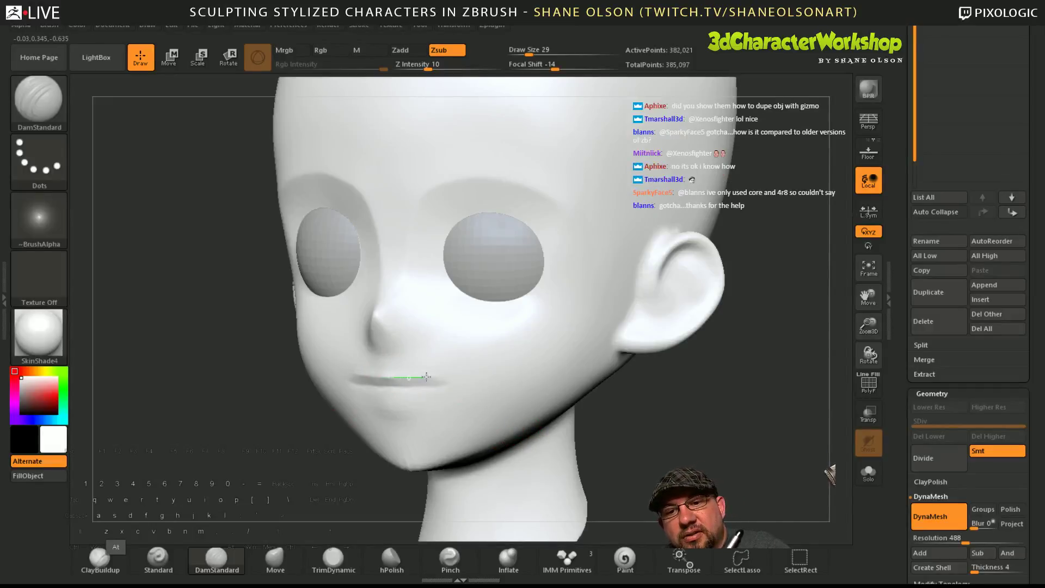
pyautogui.keyDown('alt'); pyautogui.moveTo(486, 389); pyautogui.dragTo(492, 390); pyautogui.keyUp('alt')
pyautogui.moveTo(587, 433); pyautogui.dragTo(643, 419)
# - Define the side of the nose tip with DamStandard and smooth the skin between the nose and upper lip
pyautogui.moveTo(416, 364)
pyautogui.keyDown('shift'); pyautogui.mouseDown()
pyautogui.moveTo(385, 358)
pyautogui.moveTo(437, 342)
pyautogui.mouseUp(); pyautogui.keyUp('shift')
pyautogui.moveTo(440, 329)
pyautogui.mouseDown(button='right')
pyautogui.moveTo(438, 361)
pyautogui.moveTo(438, 352)
pyautogui.mouseUp(button='right')
pyautogui.moveTo(418, 328); pyautogui.dragTo(421, 327)
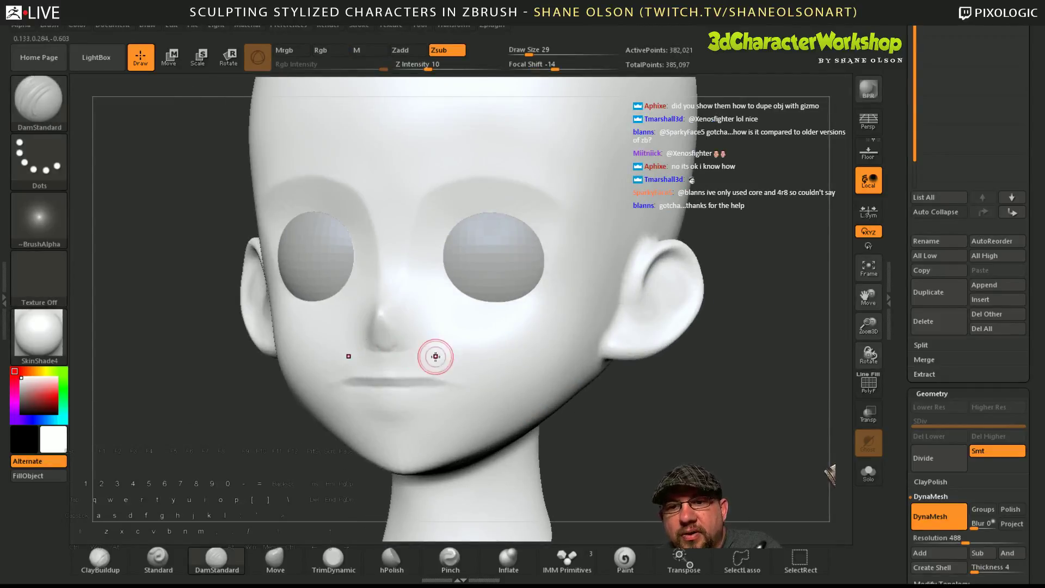
pyautogui.hotkey('ctrl', 'z')
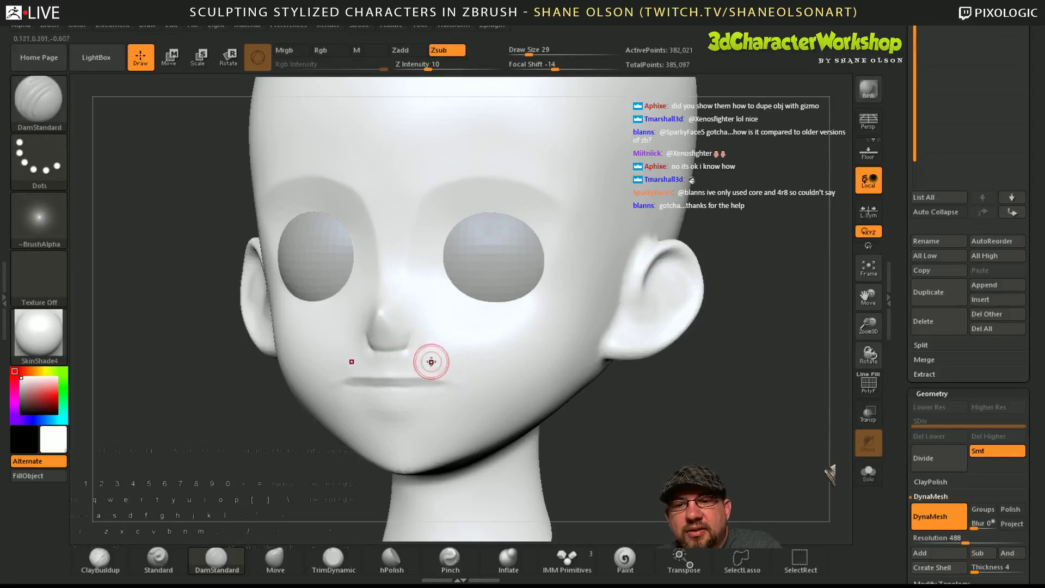
pyautogui.press('shift')
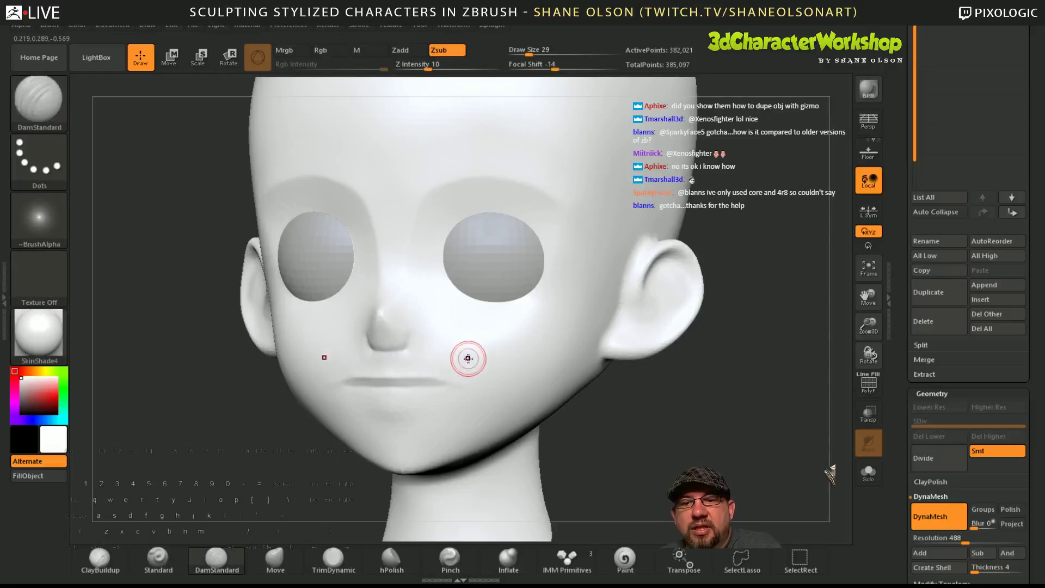
pyautogui.moveTo(469, 357)
pyautogui.mouseDown(button='right')
pyautogui.moveTo(517, 355)
pyautogui.moveTo(470, 358)
pyautogui.mouseUp(button='right')
pyautogui.press('shift')
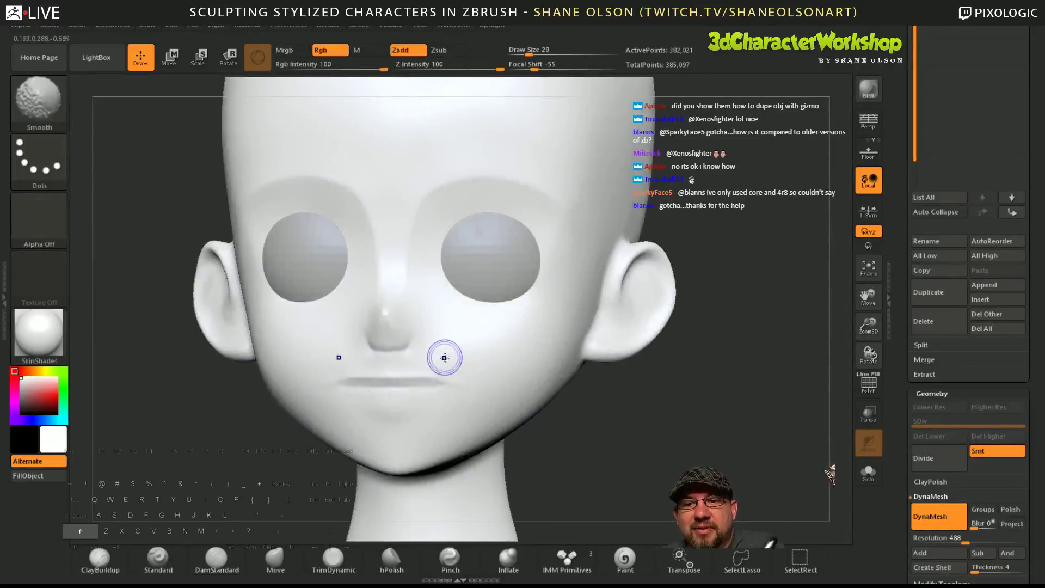
pyautogui.press('shift')
pyautogui.moveTo(421, 358)
pyautogui.keyDown('shift'); pyautogui.mouseDown()
pyautogui.moveTo(403, 359)
pyautogui.moveTo(423, 358)
pyautogui.mouseUp(); pyautogui.keyUp('shift')
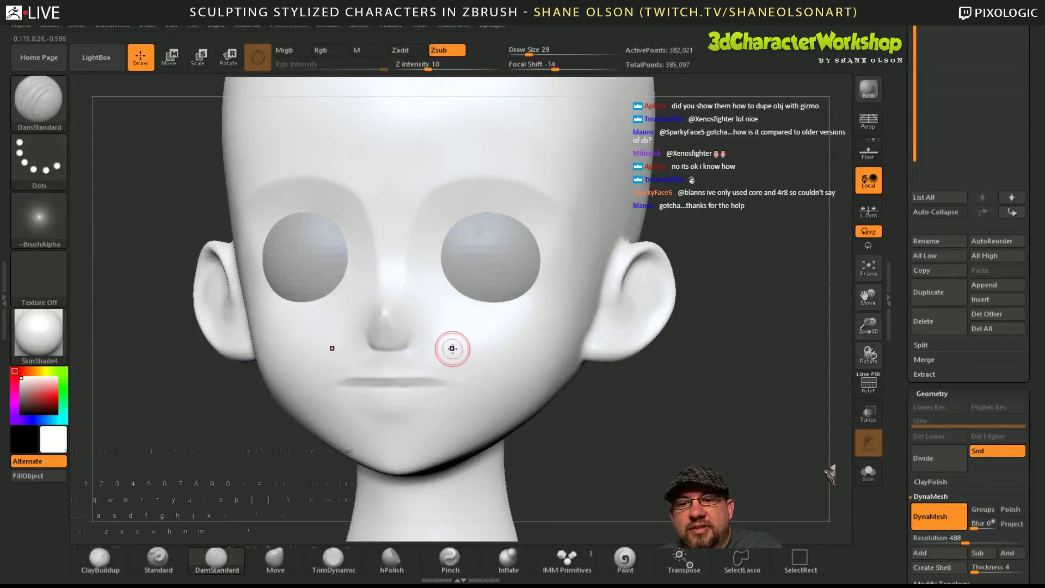
# - Raise the lower lip with inverted DamStandard strokes just below the mouth line
pyautogui.moveTo(465, 388)
pyautogui.mouseDown(button='right')
pyautogui.moveTo(477, 388)
pyautogui.moveTo(466, 392)
pyautogui.mouseUp(button='right')
pyautogui.keyDown('alt'); pyautogui.moveTo(345, 393); pyautogui.dragTo(453, 394); pyautogui.keyUp('alt')
pyautogui.keyDown('alt'); pyautogui.moveTo(381, 396); pyautogui.dragTo(458, 394); pyautogui.keyUp('alt')
pyautogui.moveTo(647, 457)
pyautogui.mouseDown()
pyautogui.moveTo(721, 473)
pyautogui.moveTo(634, 471)
pyautogui.moveTo(675, 470)
pyautogui.mouseUp()
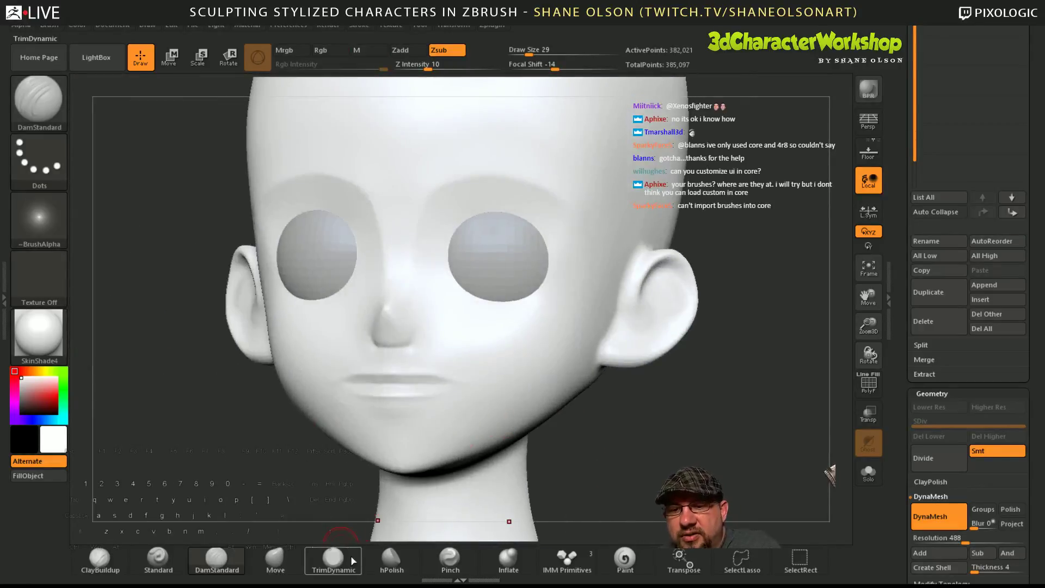
# - Switch to the Pinch brush and try sharpening the mouth line, reducing Draw Size to 21
pyautogui.click(450, 558)
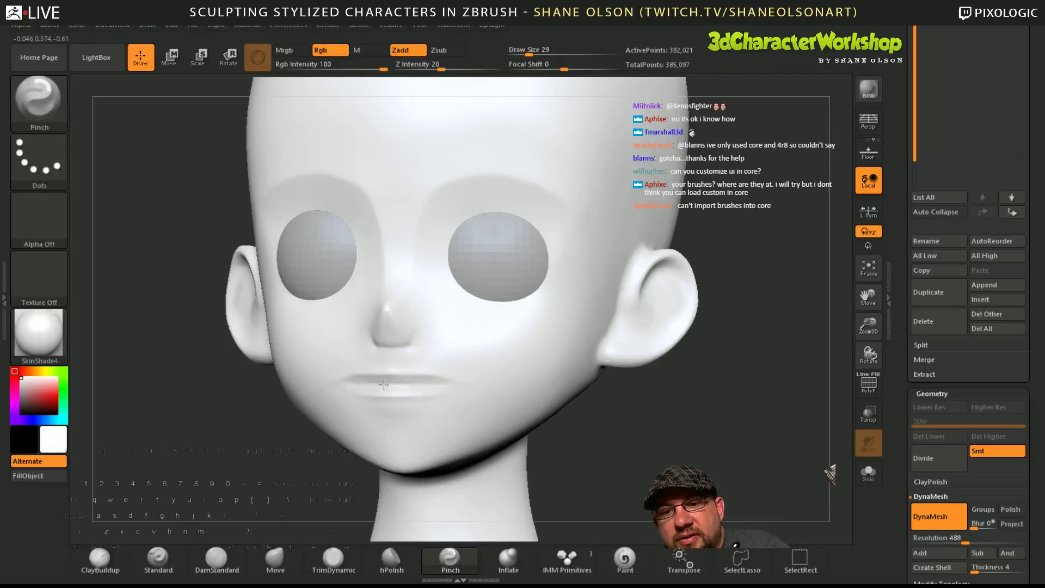
pyautogui.hotkey('ctrl', 'z')
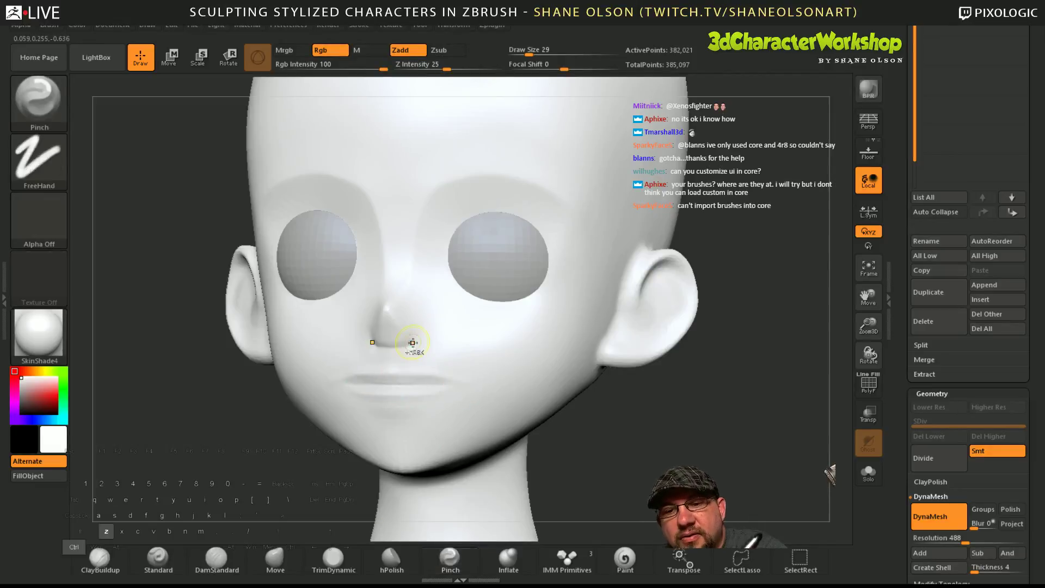
pyautogui.press('[')
pyautogui.press('[')
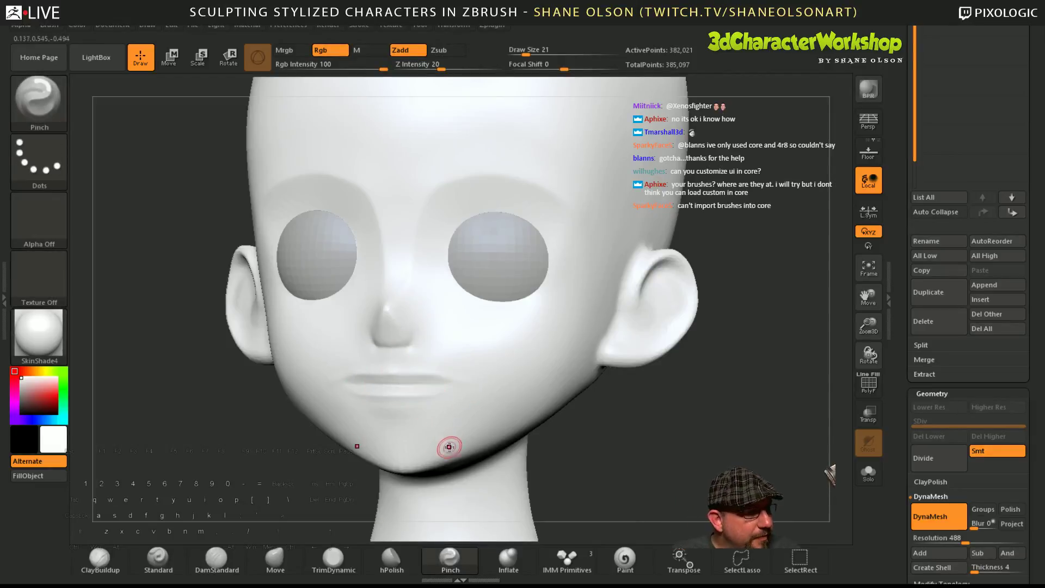
pyautogui.scroll(2, 447, 407)
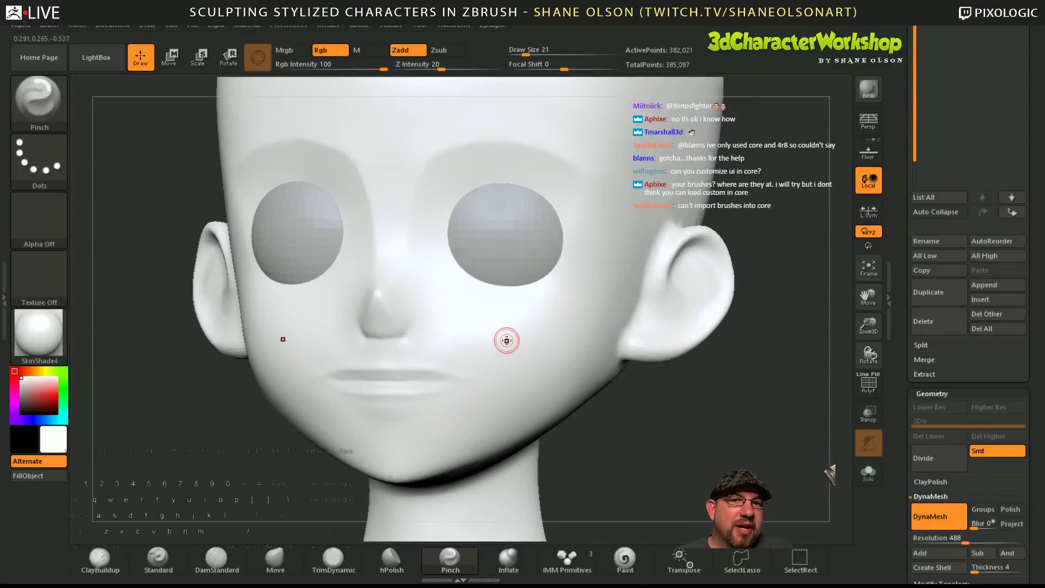
pyautogui.scroll(3, 504, 340)
pyautogui.press('shift')
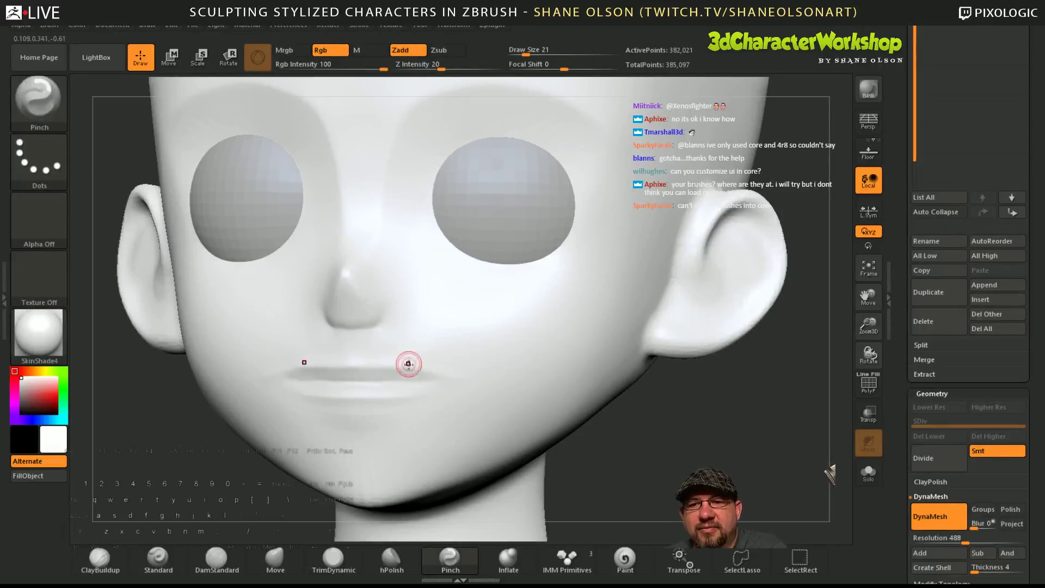
pyautogui.keyDown('alt'); pyautogui.moveTo(330, 368); pyautogui.dragTo(418, 373); pyautogui.keyUp('alt')
pyautogui.hotkey('ctrl', 'z')
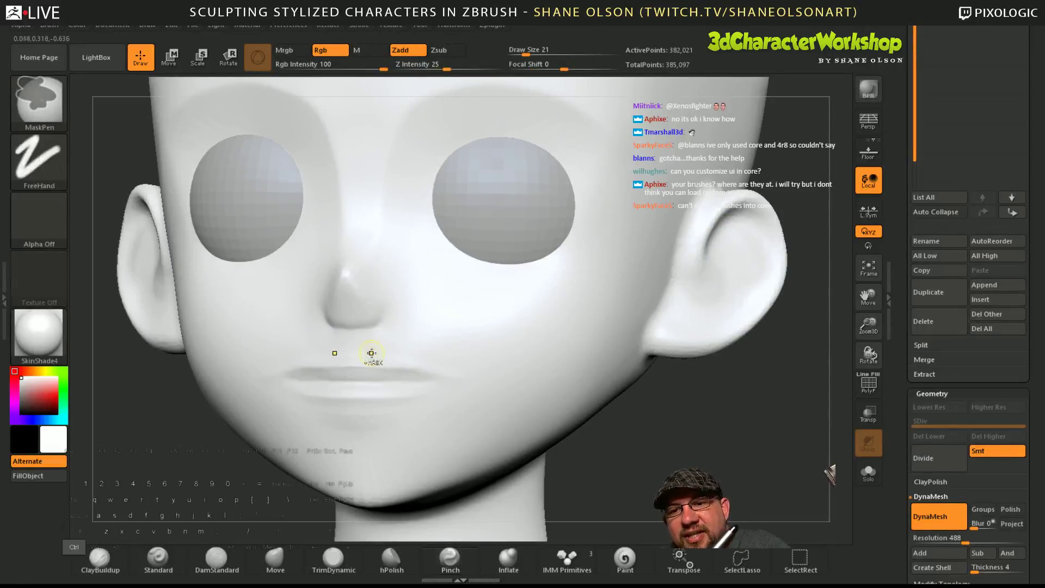
# - Check the mesh density around the mouth and pinch the lip edges at Draw Size 39, reduced to 27
pyautogui.hotkey('shift', 'f')
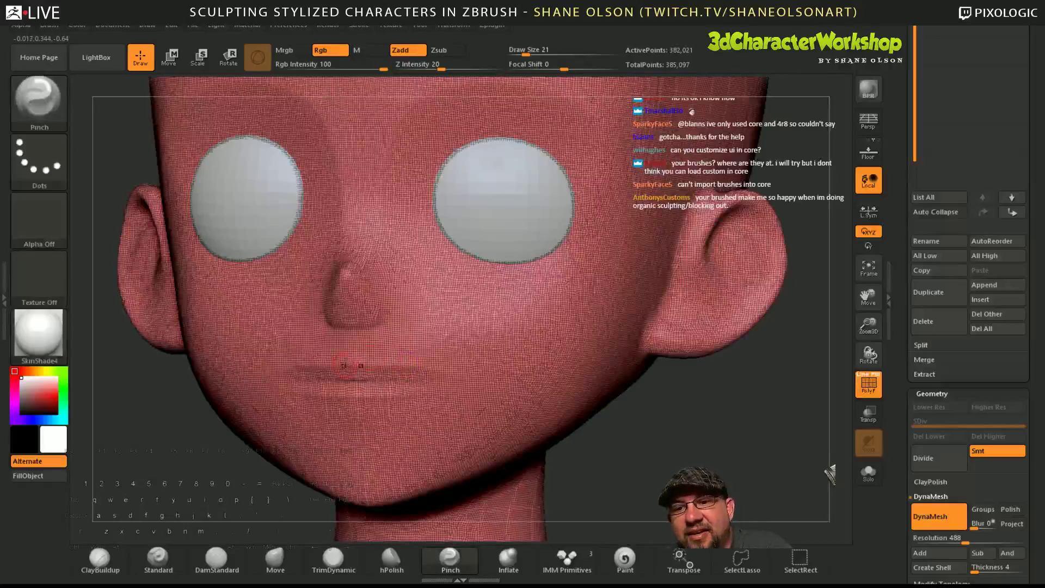
pyautogui.press('s')
pyautogui.moveTo(362, 349)
pyautogui.mouseDown()
pyautogui.moveTo(381, 349)
pyautogui.moveTo(380, 366)
pyautogui.moveTo(435, 377)
pyautogui.mouseUp()
pyautogui.hotkey('shift', 'f')
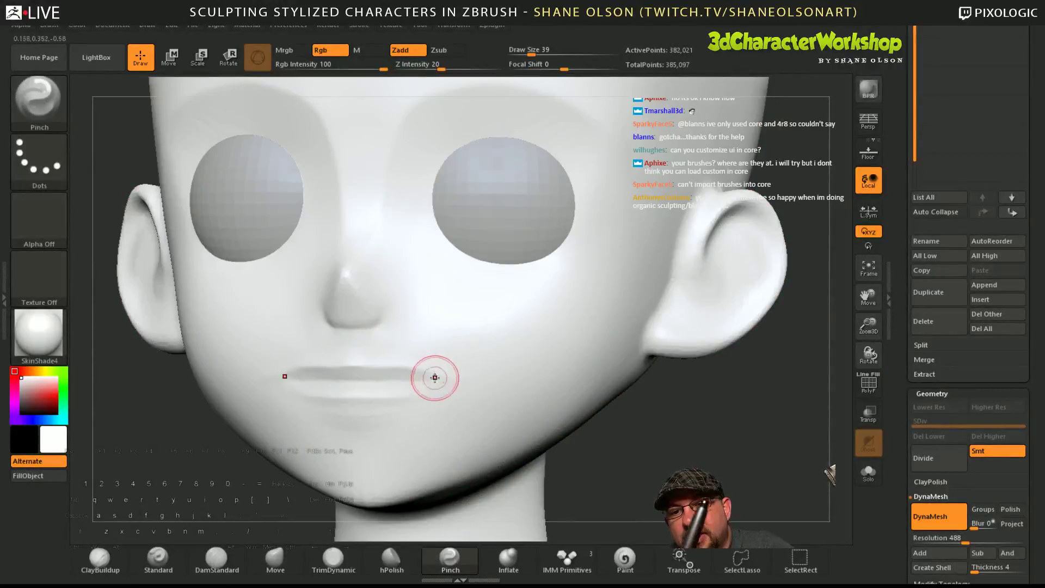
pyautogui.press('[')
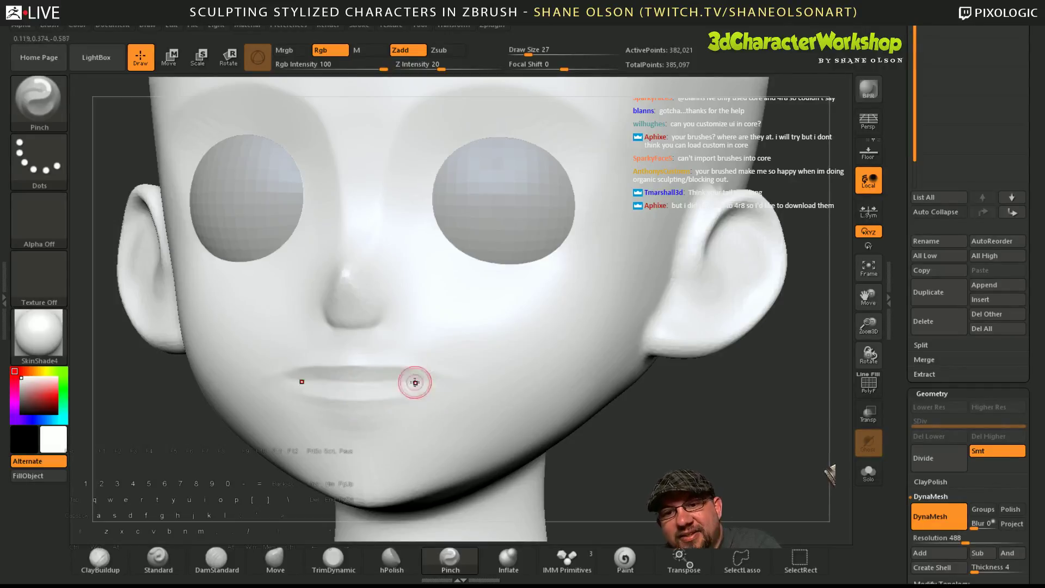
# - Smooth the area below the lower lip down to the edge of the chin
pyautogui.press('shift')
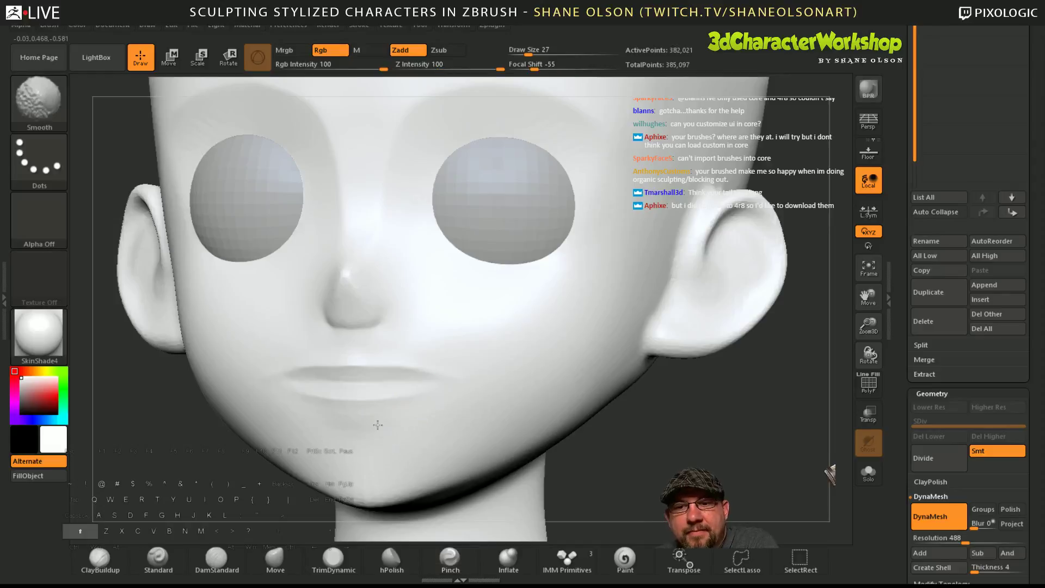
pyautogui.keyDown('shift'); pyautogui.moveTo(384, 494); pyautogui.dragTo(405, 483); pyautogui.keyUp('shift')
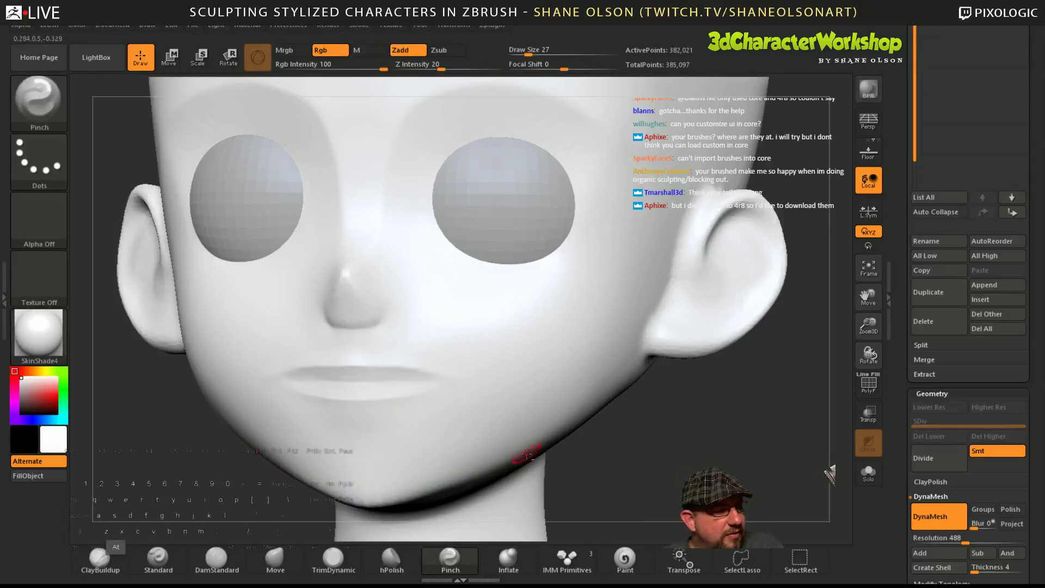
pyautogui.keyDown('ctrl'); pyautogui.moveTo(522, 442); pyautogui.dragTo(503, 413, button='right'); pyautogui.keyUp('ctrl')
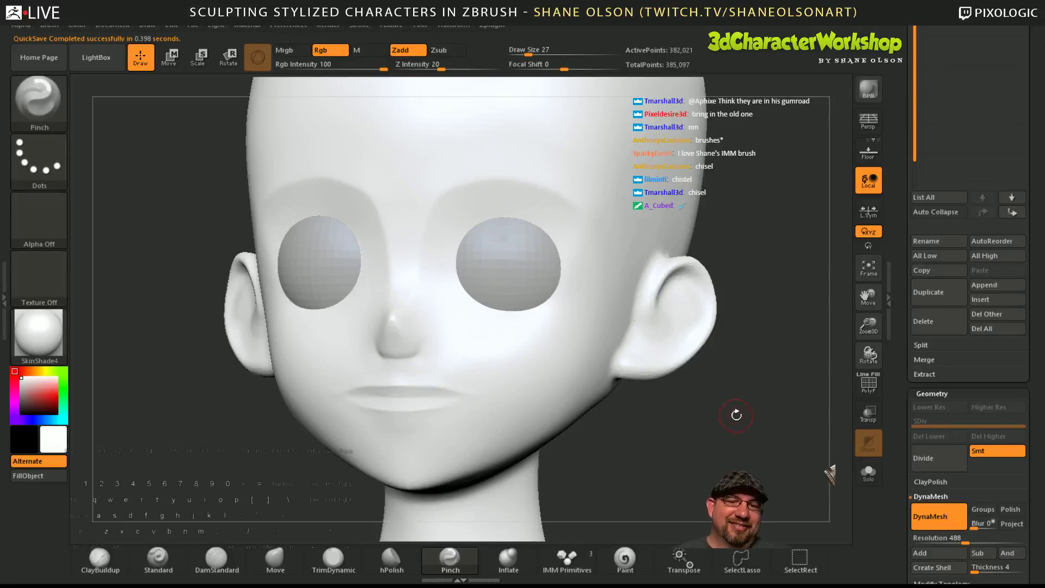
# - Set the Pinch brush's Draw Size to 44 and apply an inverted Pinch stroke inside the ear
pyautogui.moveTo(737, 416)
pyautogui.mouseDown()
pyautogui.moveTo(744, 440)
pyautogui.moveTo(730, 424)
pyautogui.moveTo(733, 461)
pyautogui.moveTo(793, 460)
pyautogui.mouseUp()
pyautogui.press('s')
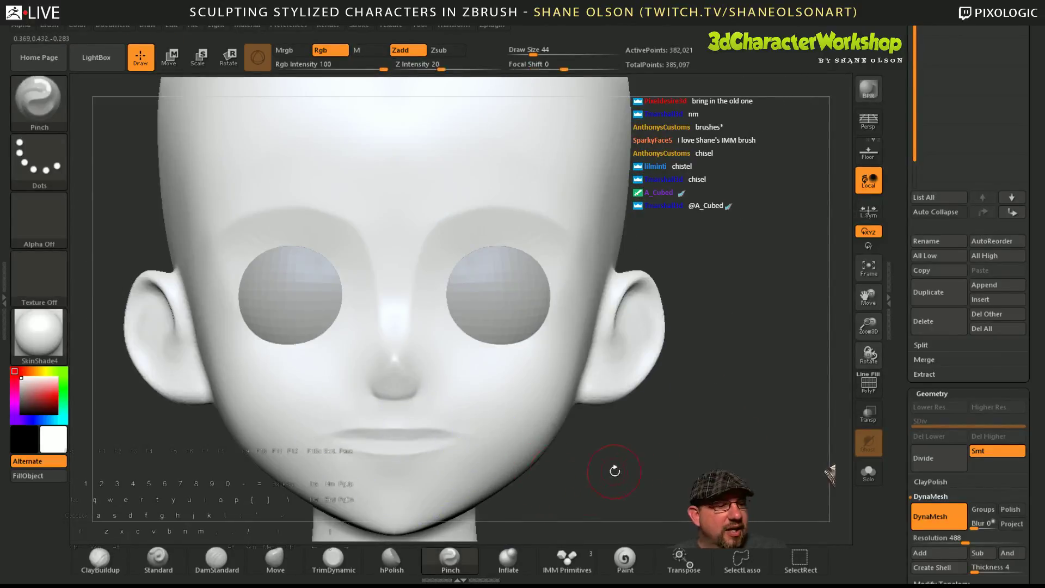
pyautogui.keyDown('alt'); pyautogui.moveTo(642, 473); pyautogui.dragTo(626, 467); pyautogui.keyUp('alt')
pyautogui.moveTo(714, 475); pyautogui.dragTo(413, 531)
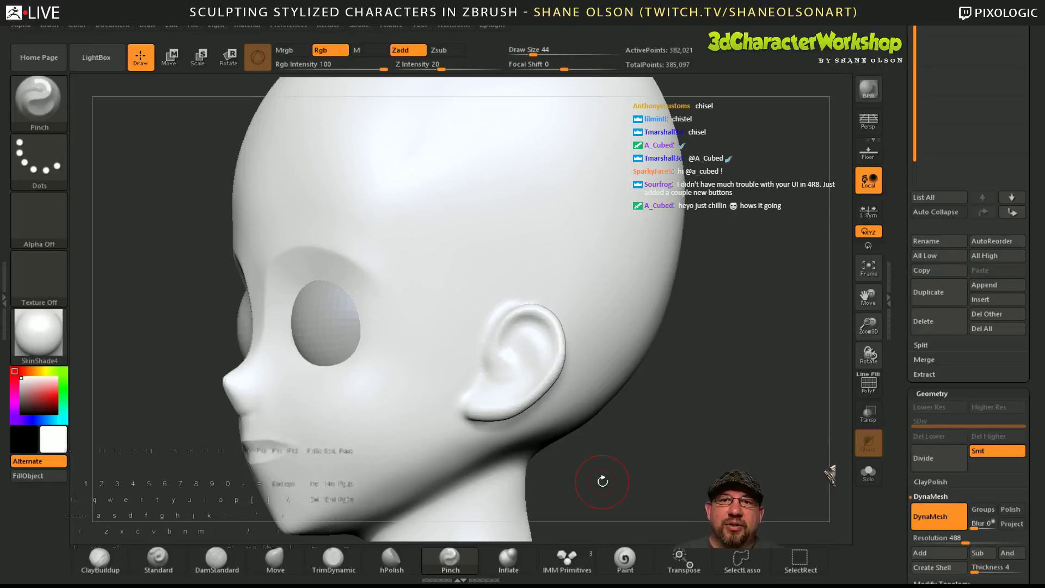
pyautogui.keyDown('alt'); pyautogui.moveTo(671, 417); pyautogui.dragTo(713, 443); pyautogui.keyUp('alt')
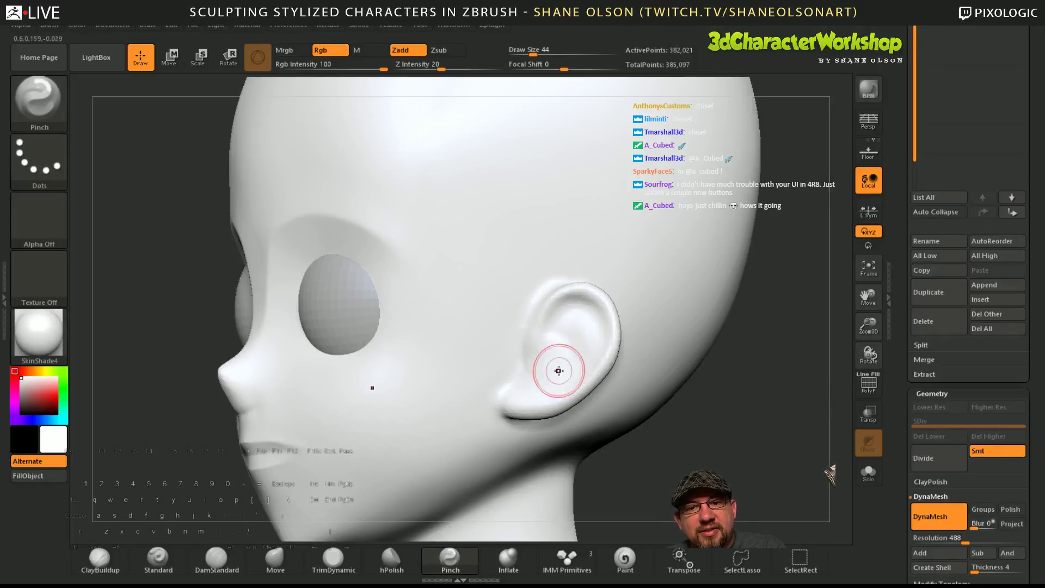
pyautogui.press('alt')
pyautogui.keyDown('alt'); pyautogui.moveTo(569, 346); pyautogui.dragTo(548, 382); pyautogui.keyUp('alt')
# - Review the whole head's proportions from front and three-quarter views
pyautogui.moveTo(688, 418)
pyautogui.mouseDown()
pyautogui.moveTo(697, 431)
pyautogui.moveTo(680, 436)
pyautogui.moveTo(687, 439)
pyautogui.moveTo(676, 419)
pyautogui.moveTo(684, 443)
pyautogui.mouseUp()
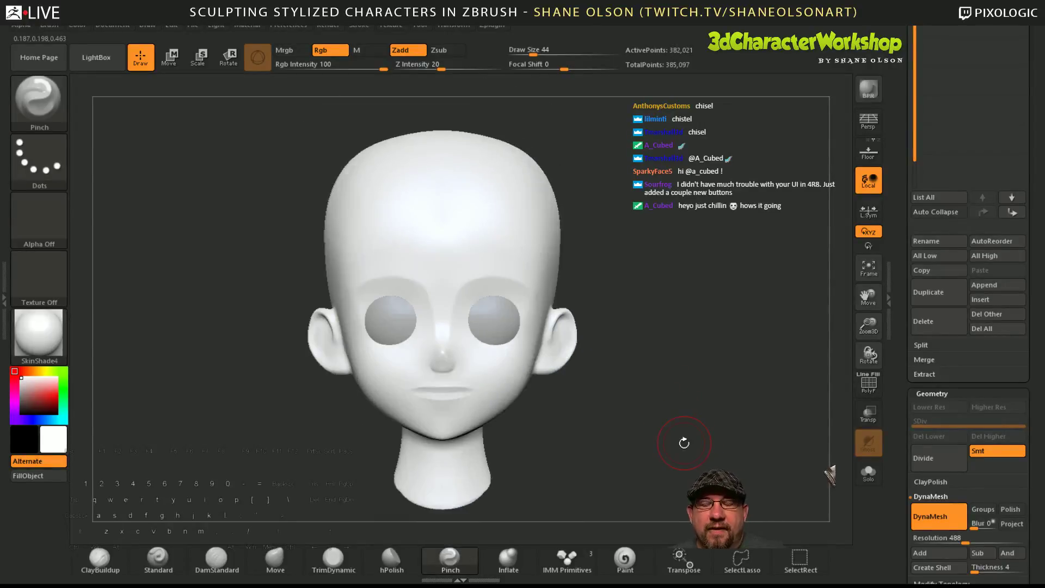
pyautogui.moveTo(654, 405)
pyautogui.mouseDown()
pyautogui.moveTo(652, 415)
pyautogui.moveTo(636, 406)
pyautogui.mouseUp()
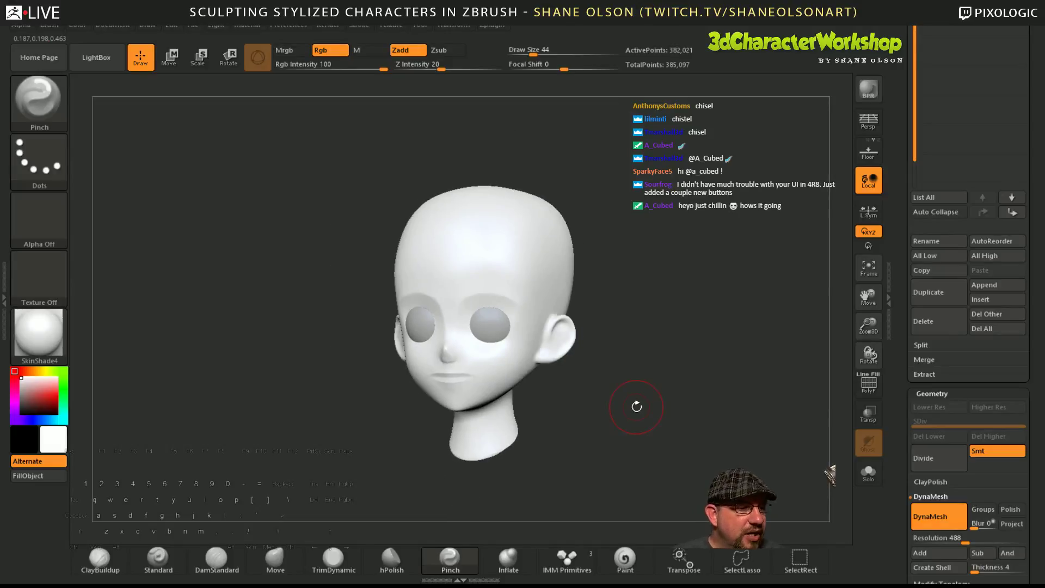
pyautogui.moveTo(682, 288); pyautogui.dragTo(661, 318)
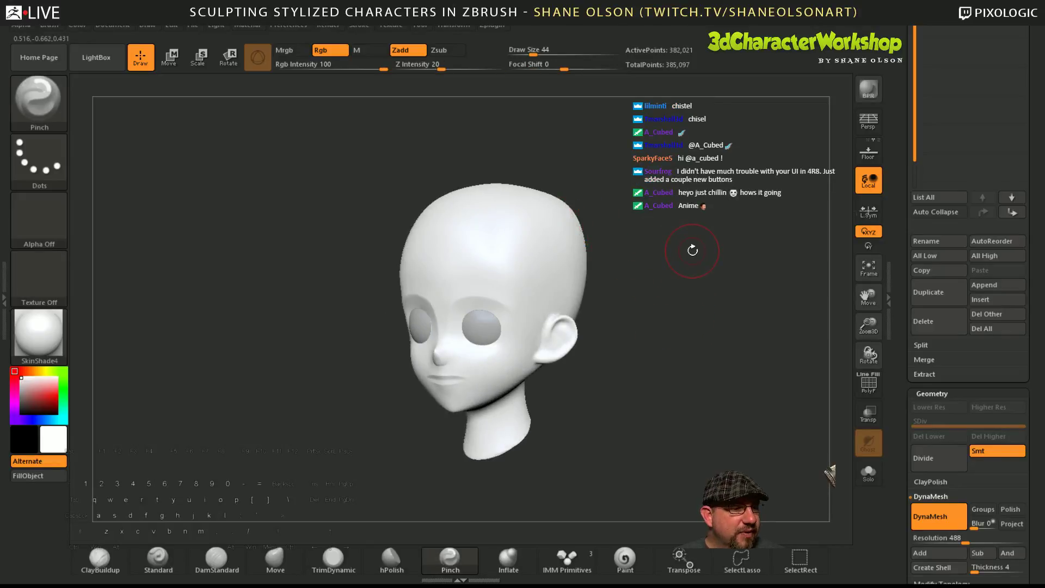
pyautogui.keyDown('alt'); pyautogui.moveTo(693, 250); pyautogui.dragTo(753, 366); pyautogui.keyUp('alt')
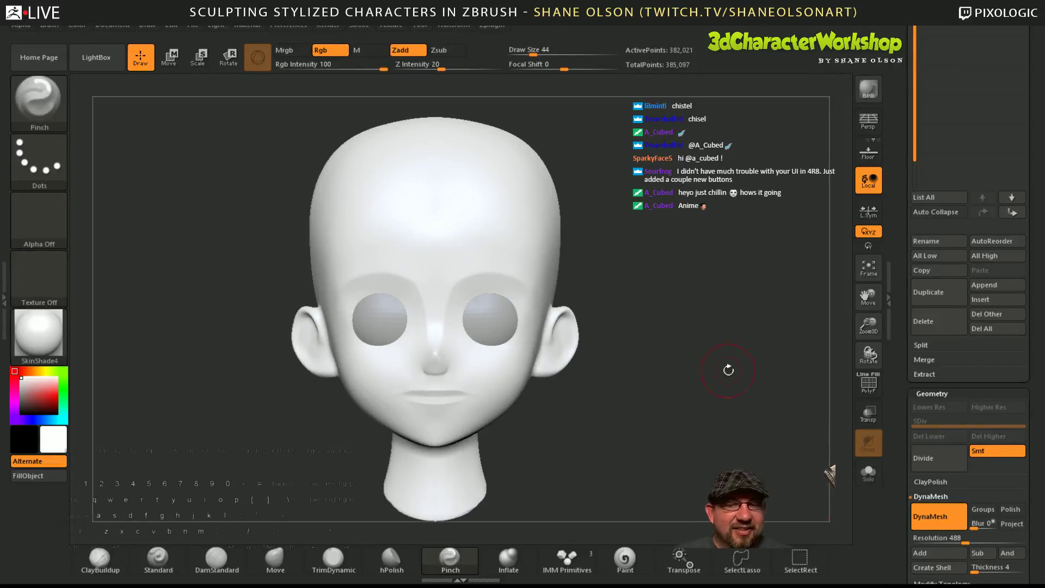
pyautogui.keyDown('alt'); pyautogui.moveTo(712, 259); pyautogui.dragTo(721, 285); pyautogui.keyUp('alt')
pyautogui.keyDown('alt'); pyautogui.moveTo(688, 330); pyautogui.dragTo(666, 299); pyautogui.keyUp('alt')
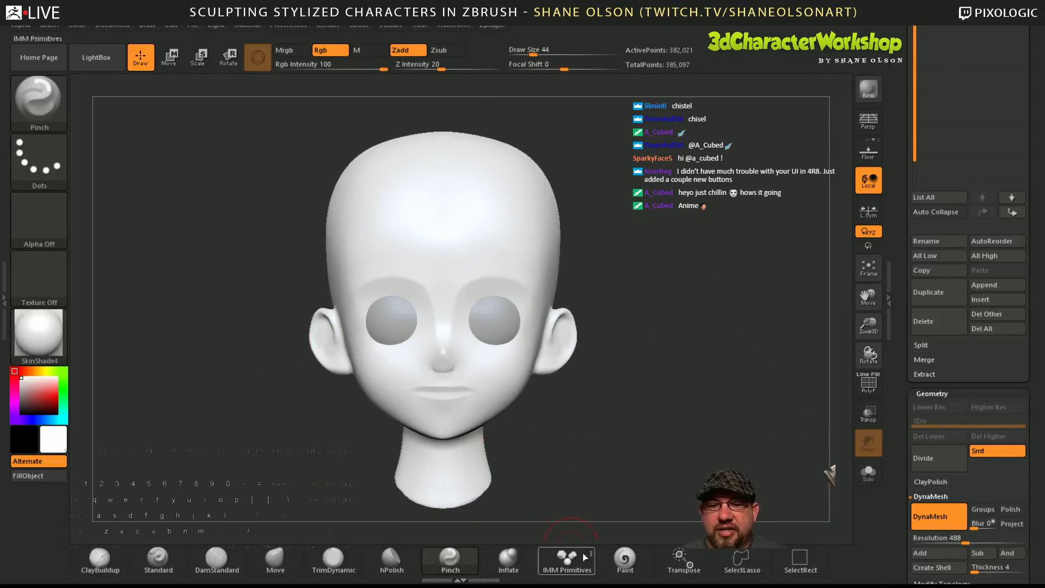
# - Choose the Paint brush and pick a pale beige skin colour for the head
pyautogui.click(624, 557)
pyautogui.click(42, 393)
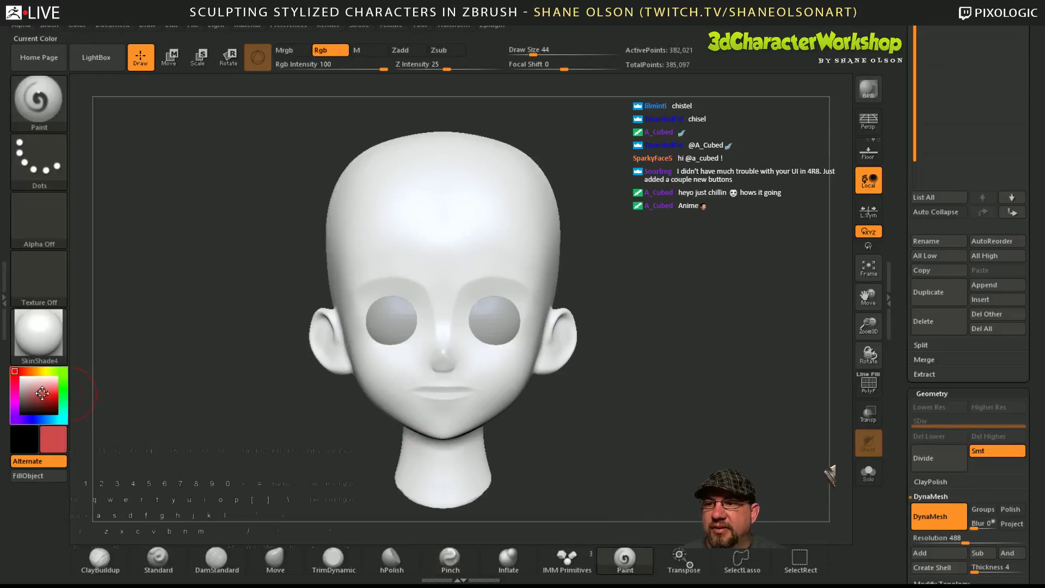
pyautogui.moveTo(14, 373); pyautogui.dragTo(37, 371)
pyautogui.click(33, 384)
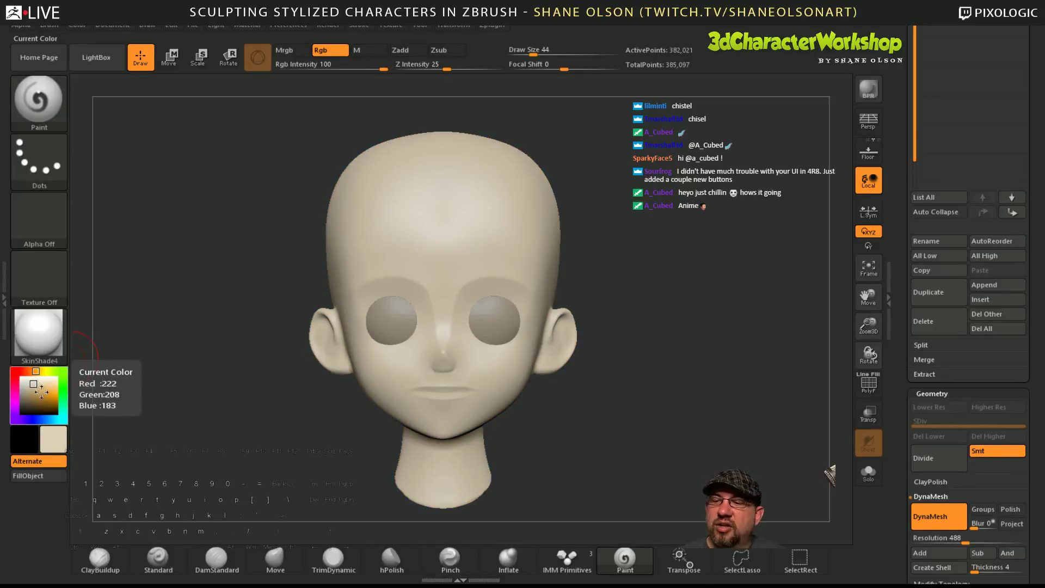
pyautogui.click(33, 386)
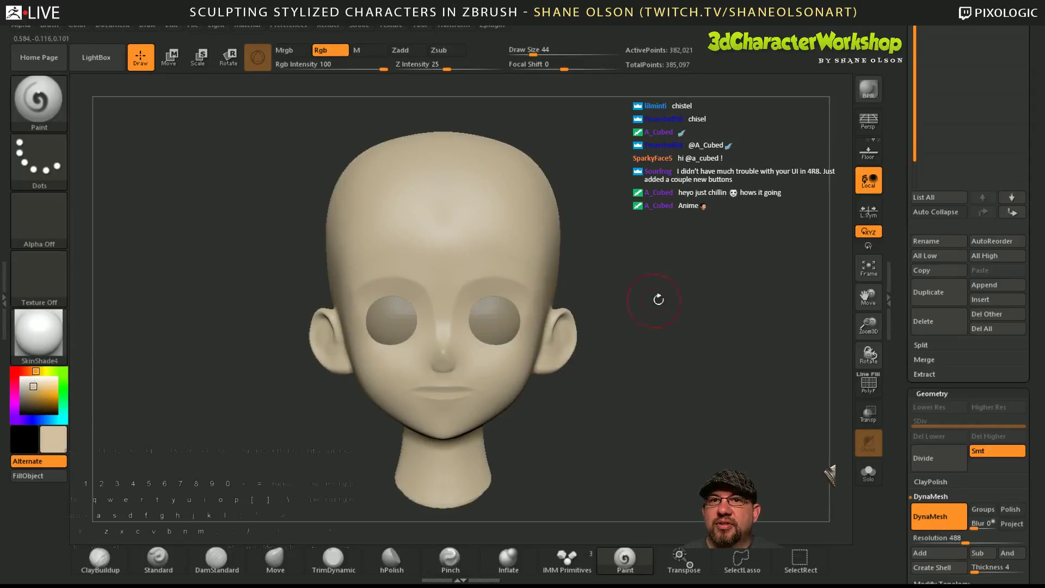
# - Shift the skin colour to a slightly warmer tan and fill the head with it
pyautogui.moveTo(716, 256); pyautogui.dragTo(706, 270)
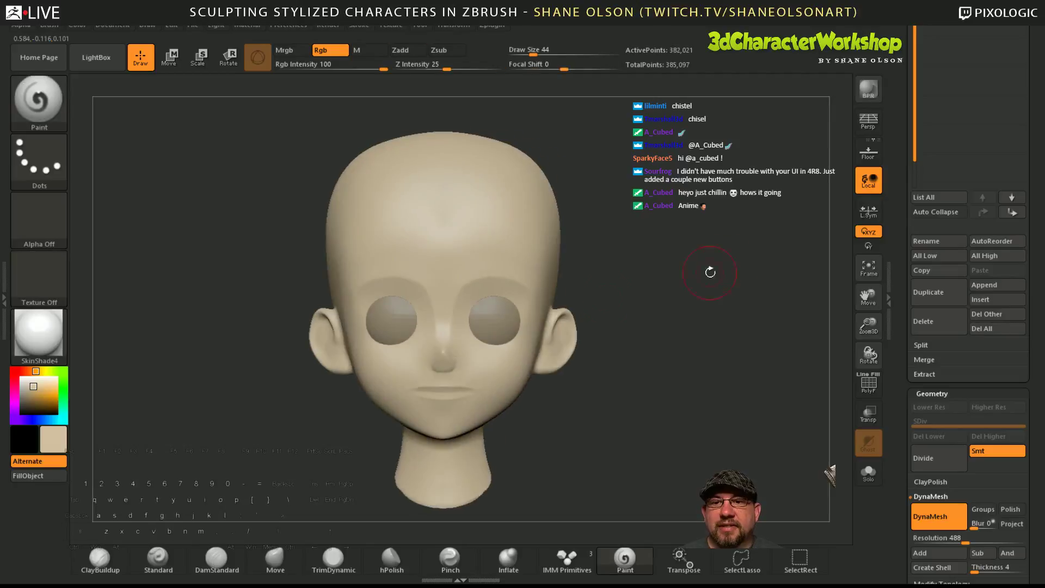
pyautogui.click(33, 387)
pyautogui.moveTo(680, 298); pyautogui.dragTo(692, 299)
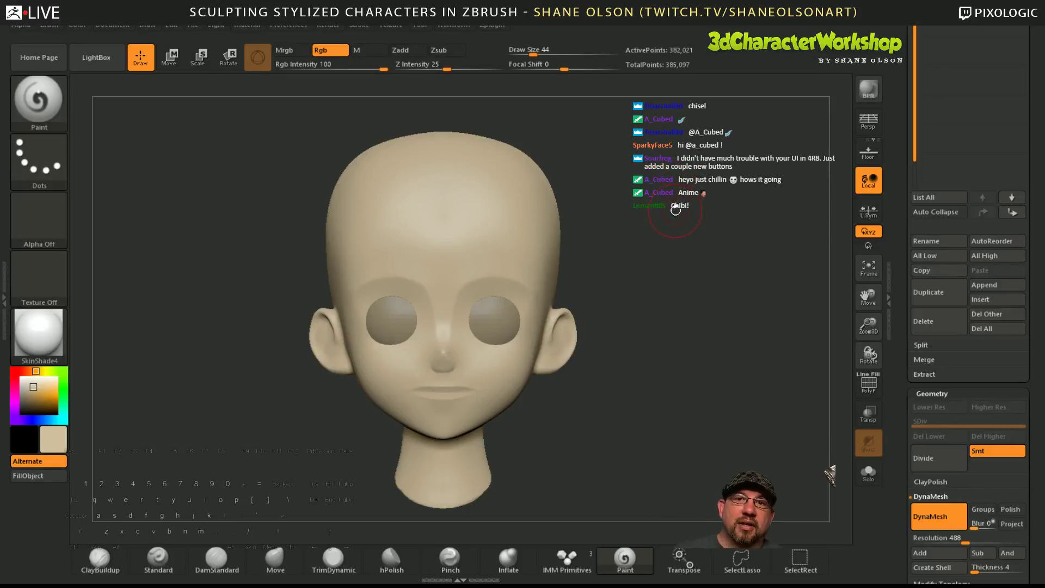
pyautogui.moveTo(736, 315); pyautogui.dragTo(718, 302)
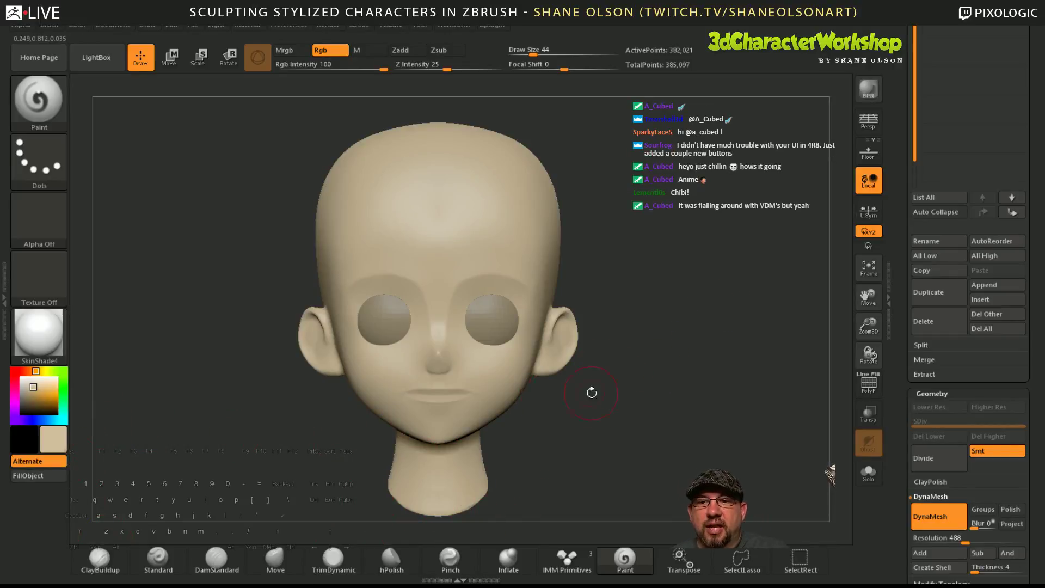
pyautogui.click(59, 442)
pyautogui.moveTo(117, 327); pyautogui.dragTo(87, 337)
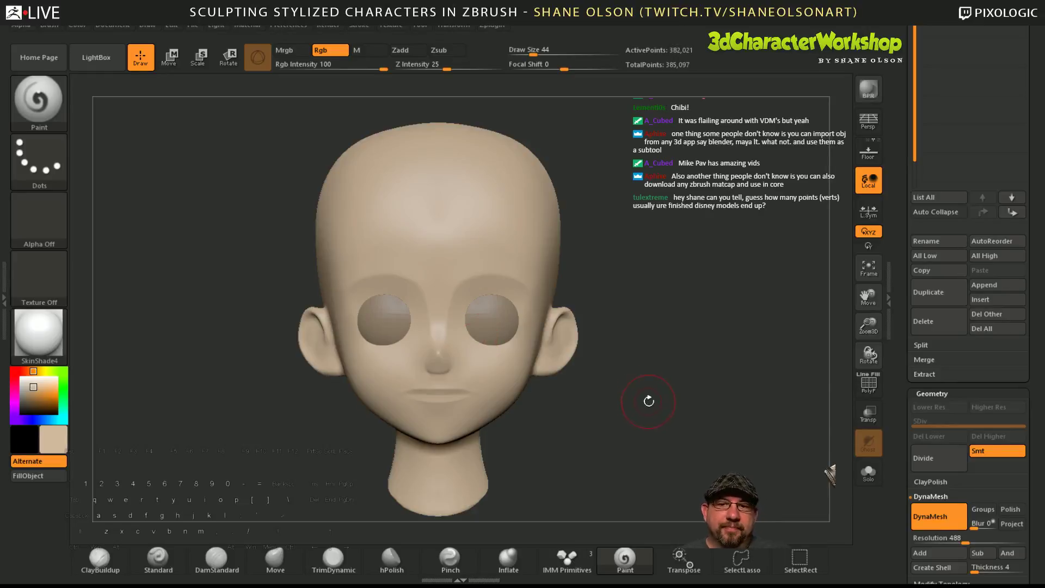
# - Select the eyeballs' subtool and fill it with an off-white colour
pyautogui.moveTo(646, 401); pyautogui.dragTo(645, 443)
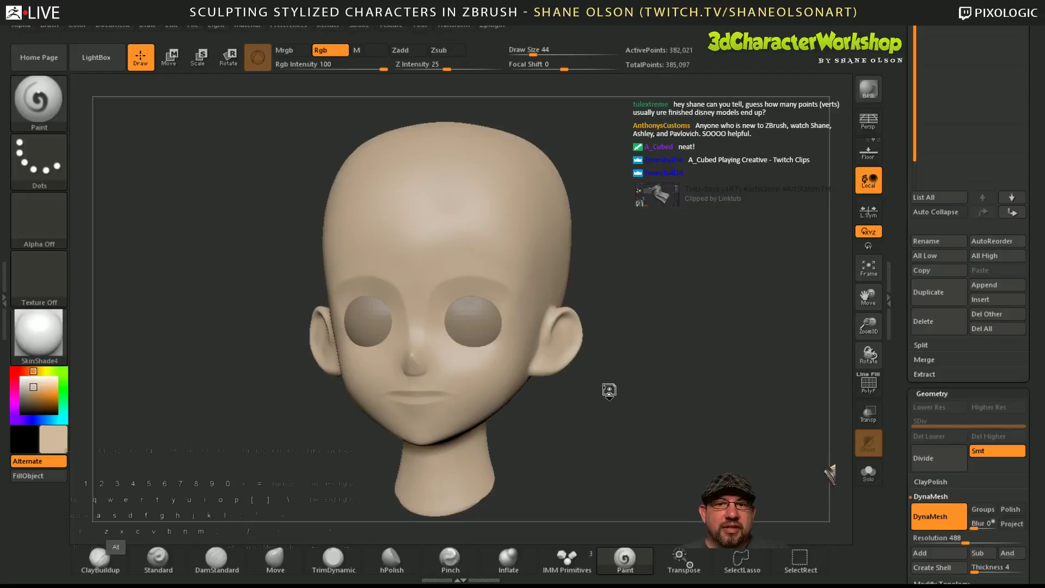
pyautogui.press('Down')
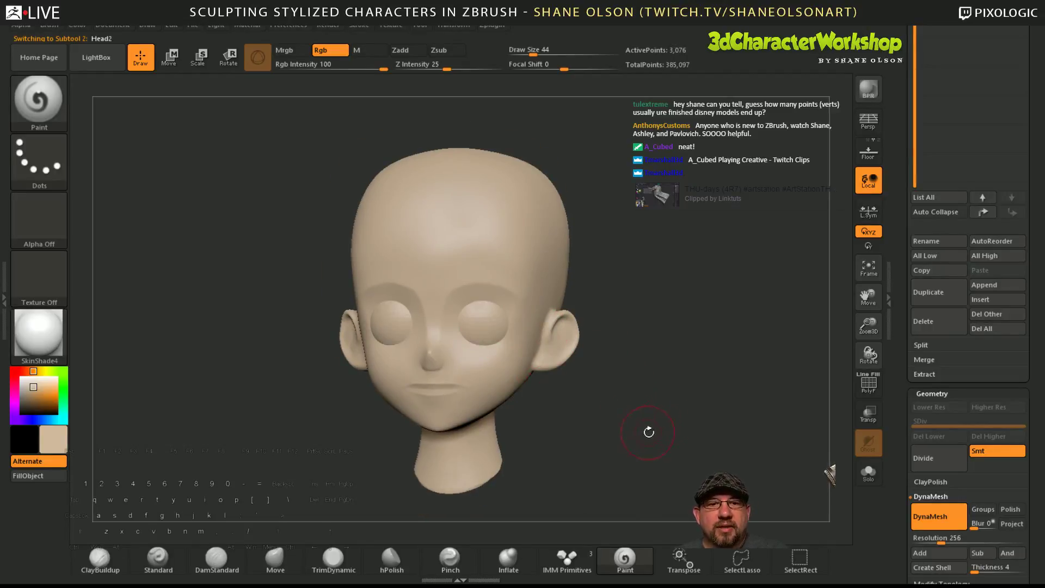
pyautogui.moveTo(906, 255); pyautogui.dragTo(905, 372)
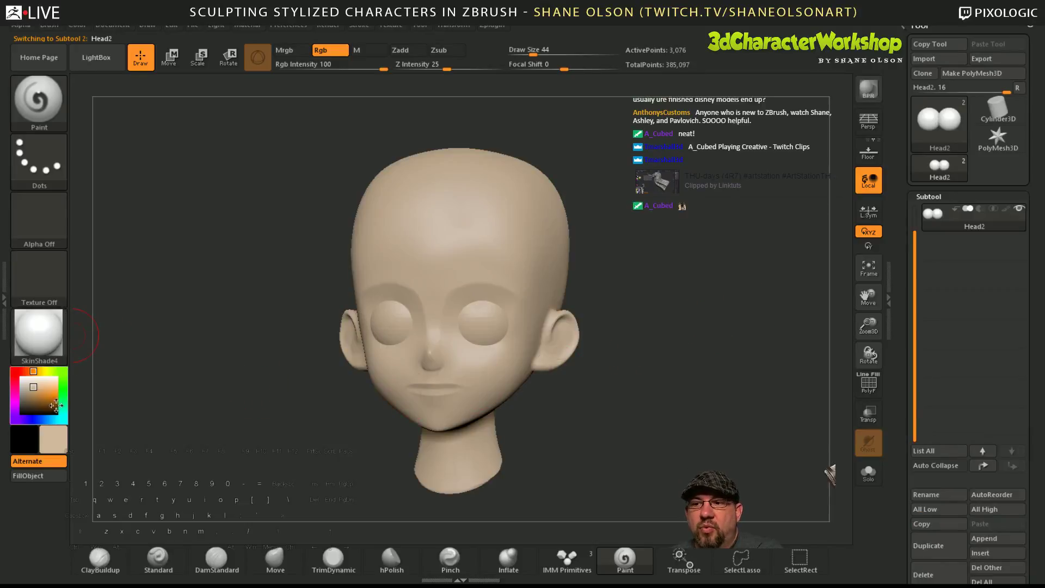
pyautogui.click(27, 381)
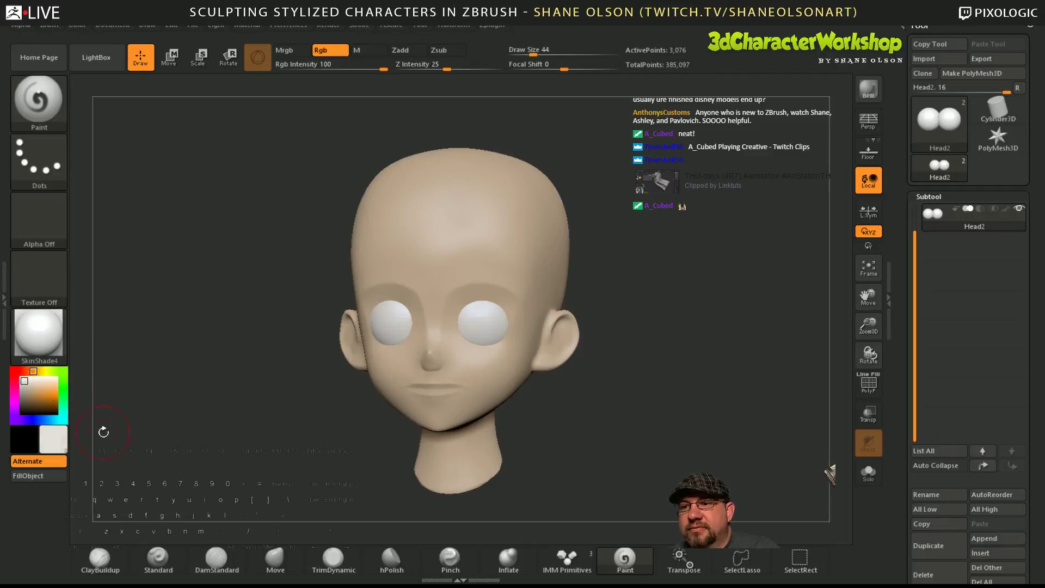
pyautogui.click(55, 477)
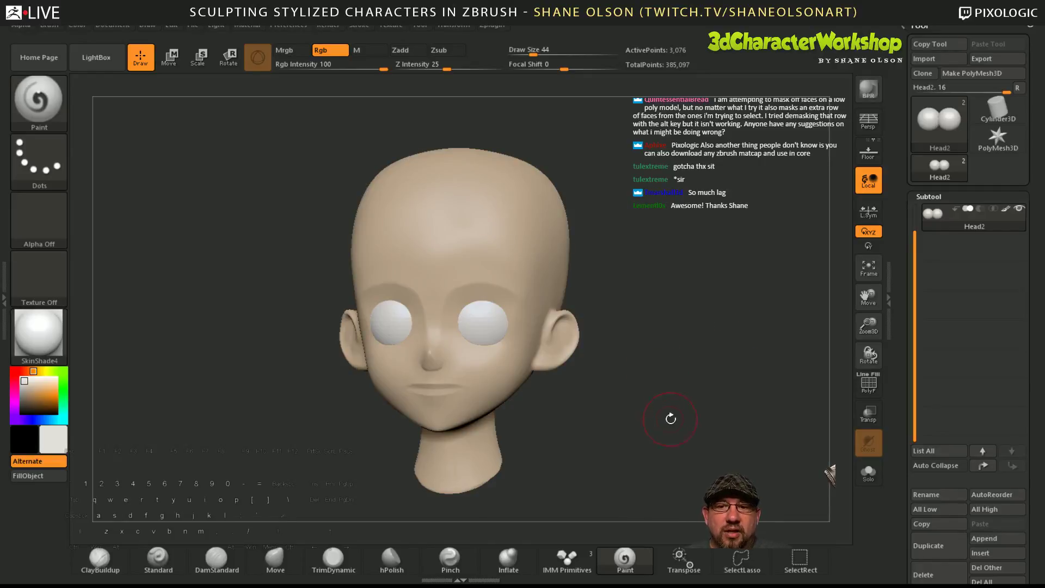
# - Insert mirrored IMM Primitives cubes on the upper sides of the head subtool and display the polyframe
pyautogui.moveTo(670, 418); pyautogui.dragTo(684, 417)
pyautogui.click(574, 562)
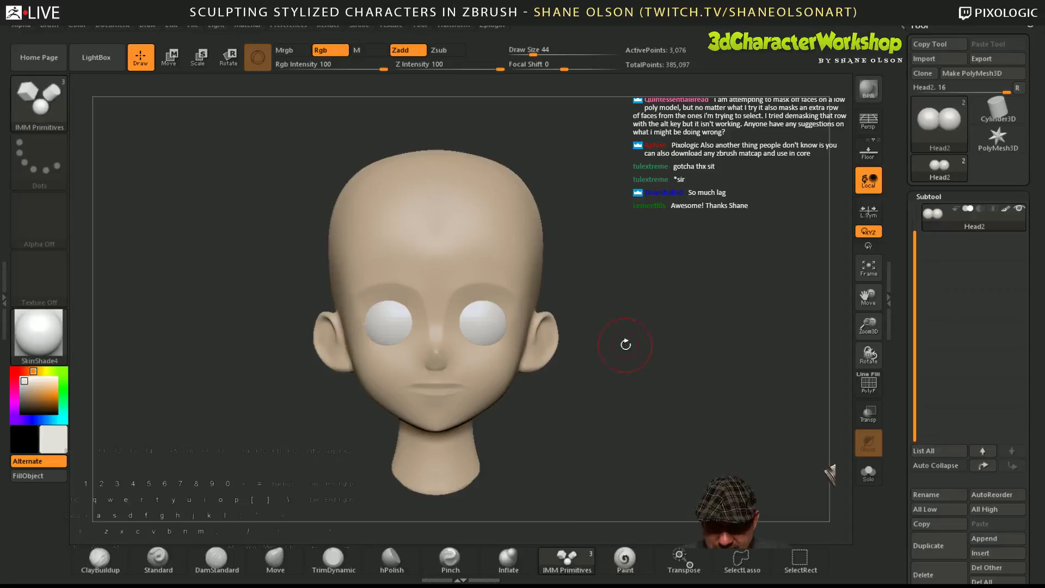
pyautogui.press('m')
pyautogui.click(434, 419)
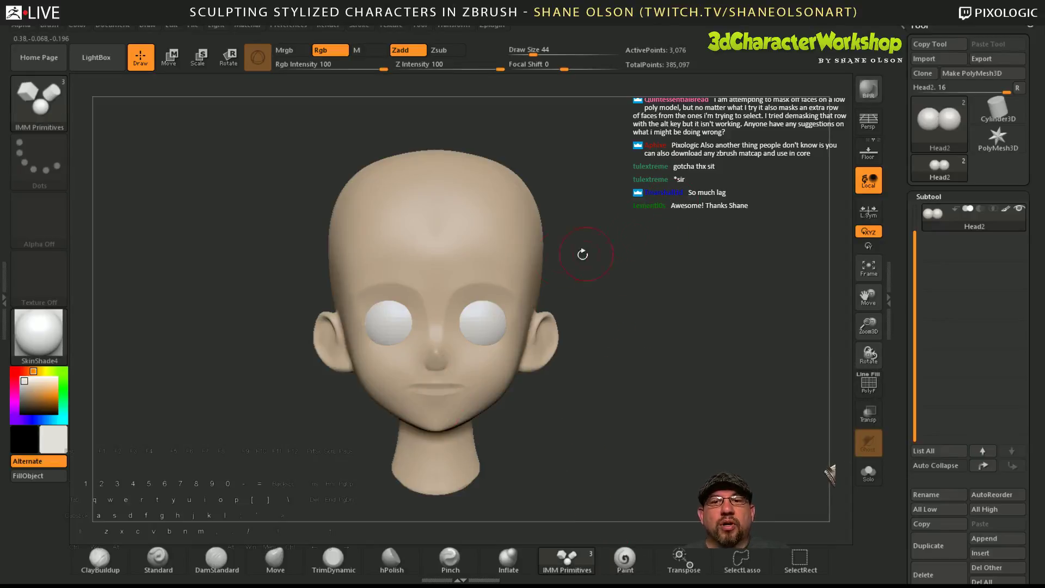
pyautogui.keyDown('alt'); pyautogui.moveTo(595, 285); pyautogui.dragTo(621, 316); pyautogui.keyUp('alt')
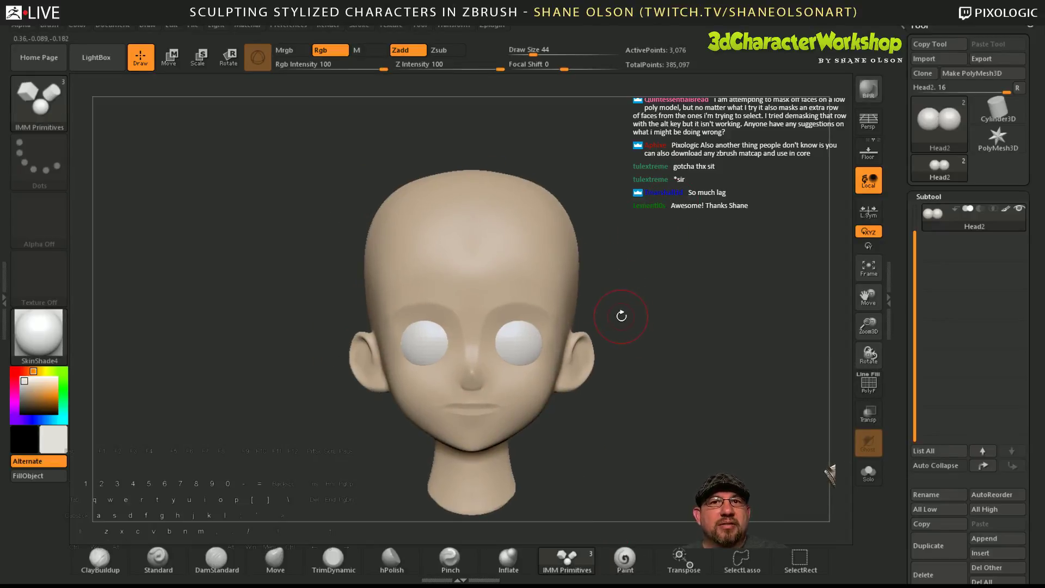
pyautogui.keyDown('alt'); pyautogui.click(567, 242); pyautogui.keyUp('alt')
pyautogui.moveTo(567, 242); pyautogui.dragTo(602, 297)
pyautogui.hotkey('shift', 'f')
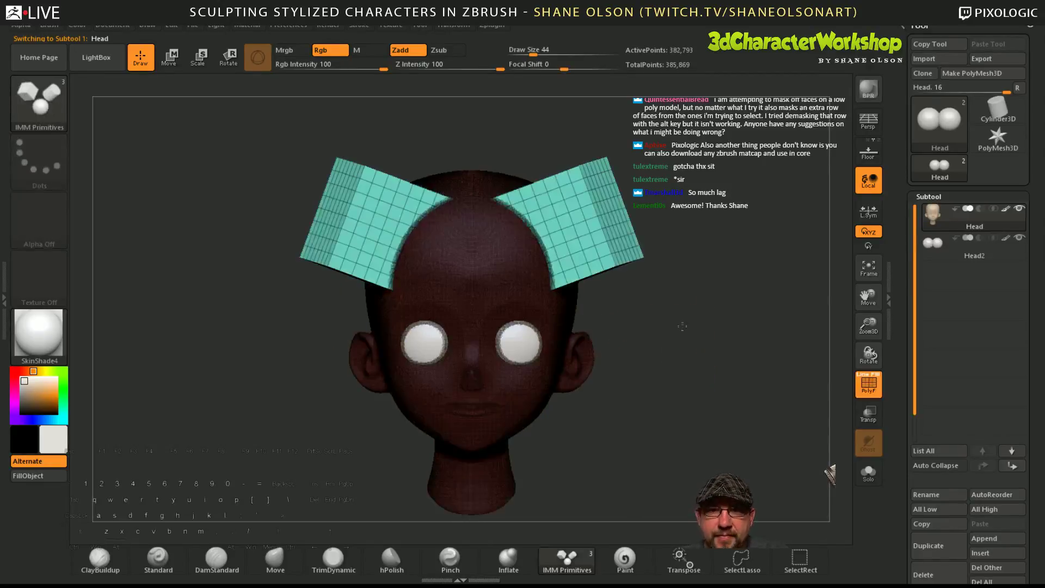
# - Draw rectangular test masks across the upper rows of the inserted cube from a side view
pyautogui.keyDown('alt'); pyautogui.moveTo(682, 328); pyautogui.dragTo(604, 492); pyautogui.keyUp('alt')
pyautogui.moveTo(718, 401); pyautogui.dragTo(754, 302)
pyautogui.keyDown('ctrl'); pyautogui.moveTo(336, 154); pyautogui.dragTo(696, 217); pyautogui.keyUp('ctrl')
pyautogui.keyDown('ctrl'); pyautogui.moveTo(357, 171); pyautogui.dragTo(669, 244); pyautogui.keyUp('ctrl')
pyautogui.press('ctrl')
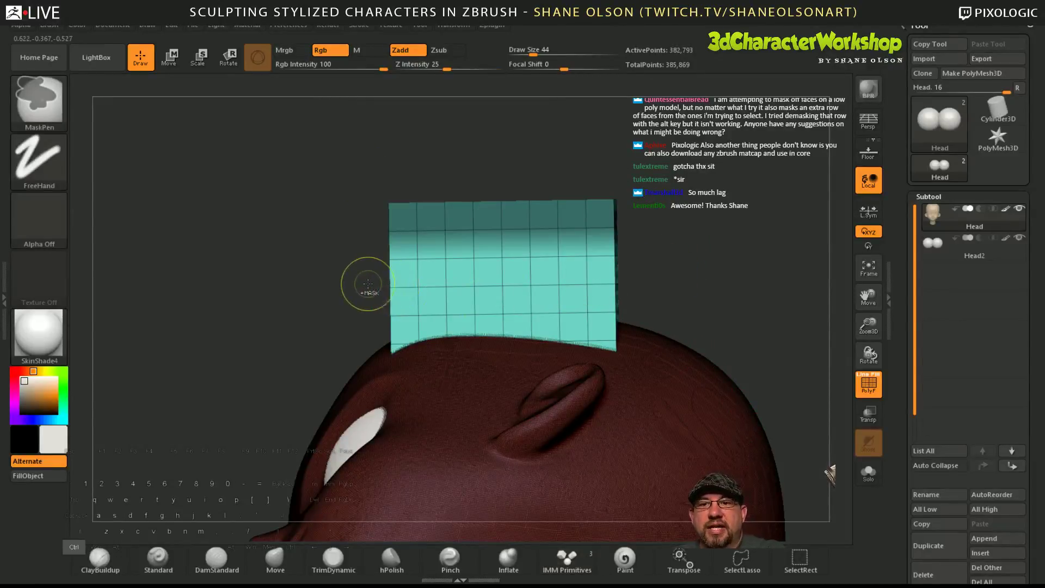
pyautogui.keyDown('ctrl'); pyautogui.moveTo(350, 217); pyautogui.dragTo(647, 358); pyautogui.keyUp('ctrl')
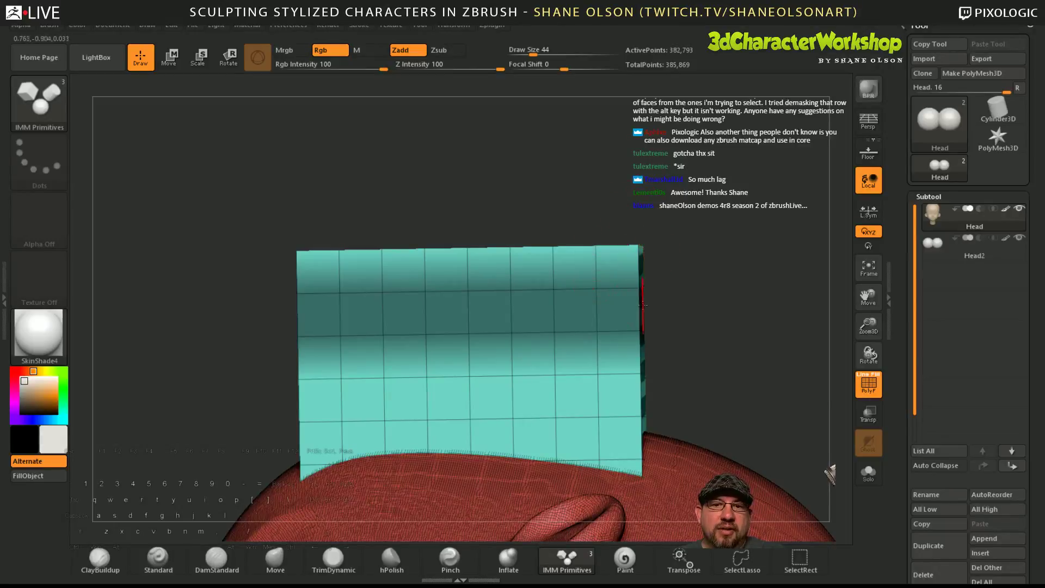
# - Mask the cube's lower area and clear the masking from the cube and head
pyautogui.moveTo(648, 253); pyautogui.dragTo(695, 303)
pyautogui.keyDown('ctrl'); pyautogui.moveTo(228, 257); pyautogui.dragTo(728, 517); pyautogui.keyUp('ctrl')
pyautogui.keyDown('ctrl'); pyautogui.click(731, 345); pyautogui.keyUp('ctrl')
pyautogui.moveTo(742, 341); pyautogui.dragTo(739, 348)
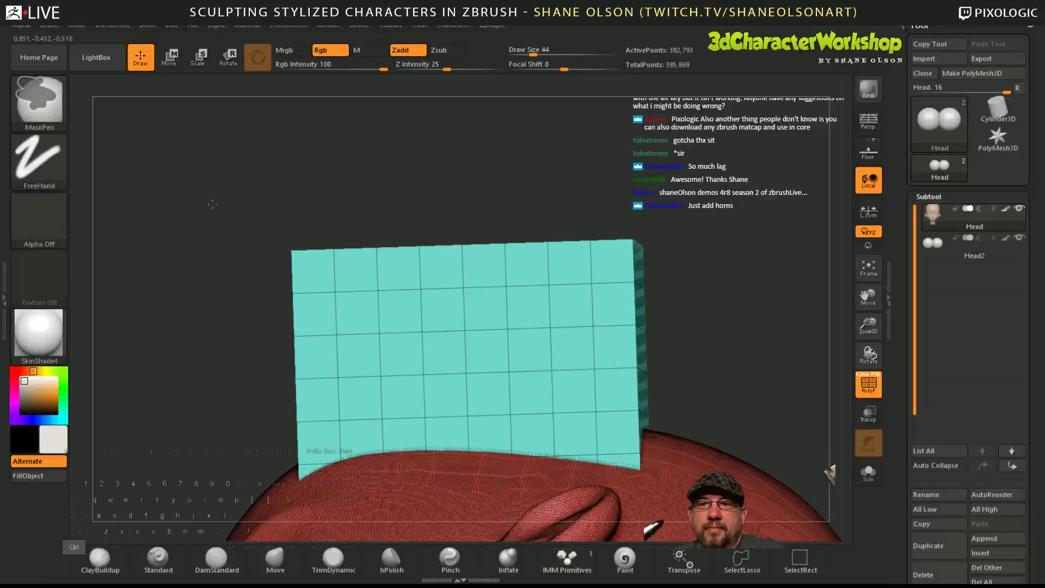
# - Mask the cube's top edge, invert the mask, and redo it with the top two lines of vertices unmasked
pyautogui.keyDown('ctrl'); pyautogui.moveTo(210, 202); pyautogui.dragTo(699, 276); pyautogui.keyUp('ctrl')
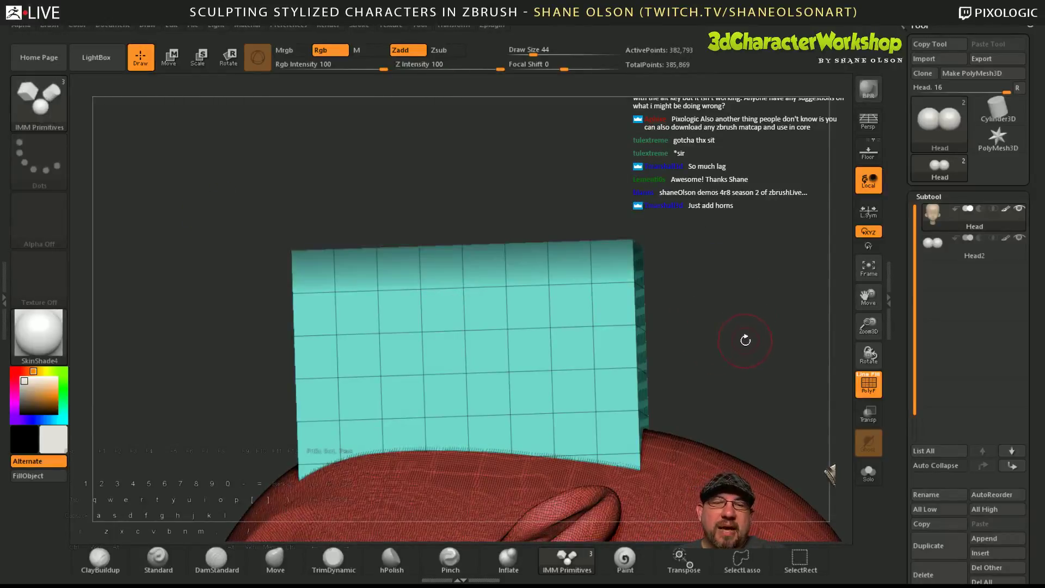
pyautogui.moveTo(744, 339); pyautogui.dragTo(724, 352)
pyautogui.press('ctrl')
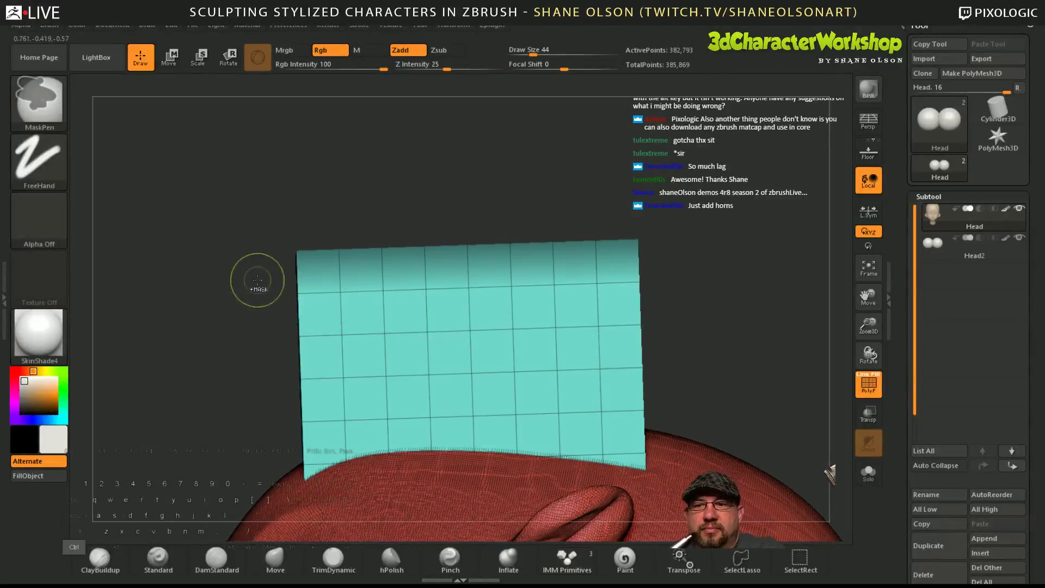
pyautogui.keyDown('ctrl'); pyautogui.click(257, 281); pyautogui.keyUp('ctrl')
pyautogui.keyDown('ctrl'); pyautogui.moveTo(247, 275); pyautogui.dragTo(557, 303); pyautogui.keyUp('ctrl')
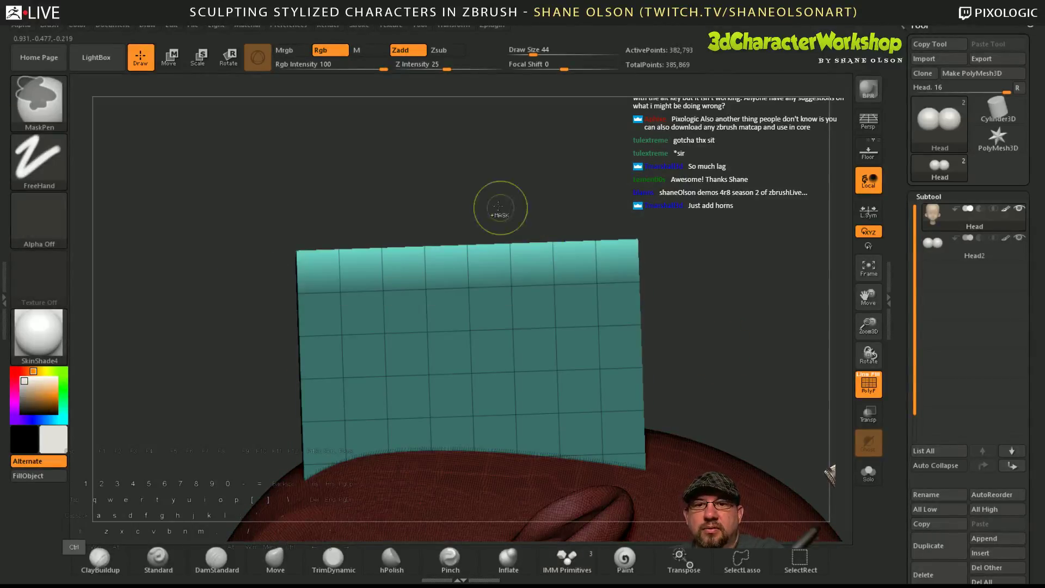
pyautogui.keyDown('ctrl'); pyautogui.moveTo(498, 207); pyautogui.dragTo(384, 226); pyautogui.keyUp('ctrl')
pyautogui.keyDown('ctrl'); pyautogui.moveTo(256, 280); pyautogui.dragTo(730, 309); pyautogui.keyUp('ctrl')
pyautogui.keyDown('ctrl'); pyautogui.click(745, 309); pyautogui.keyUp('ctrl')
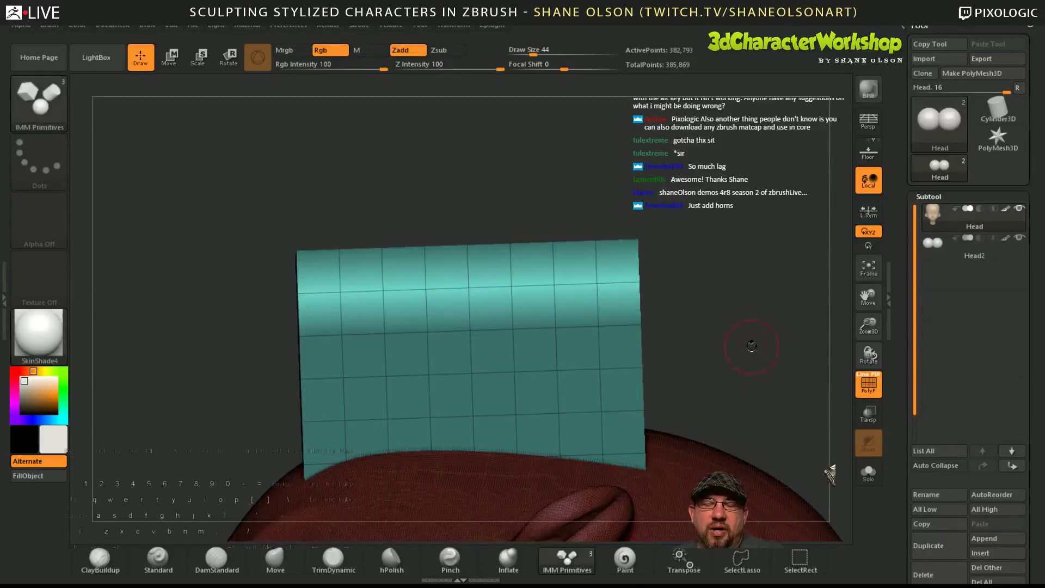
# - Clear the mask and examine the cube's wireframe vertices and faces up close
pyautogui.moveTo(752, 345)
pyautogui.mouseDown()
pyautogui.moveTo(742, 321)
pyautogui.moveTo(746, 352)
pyautogui.mouseUp()
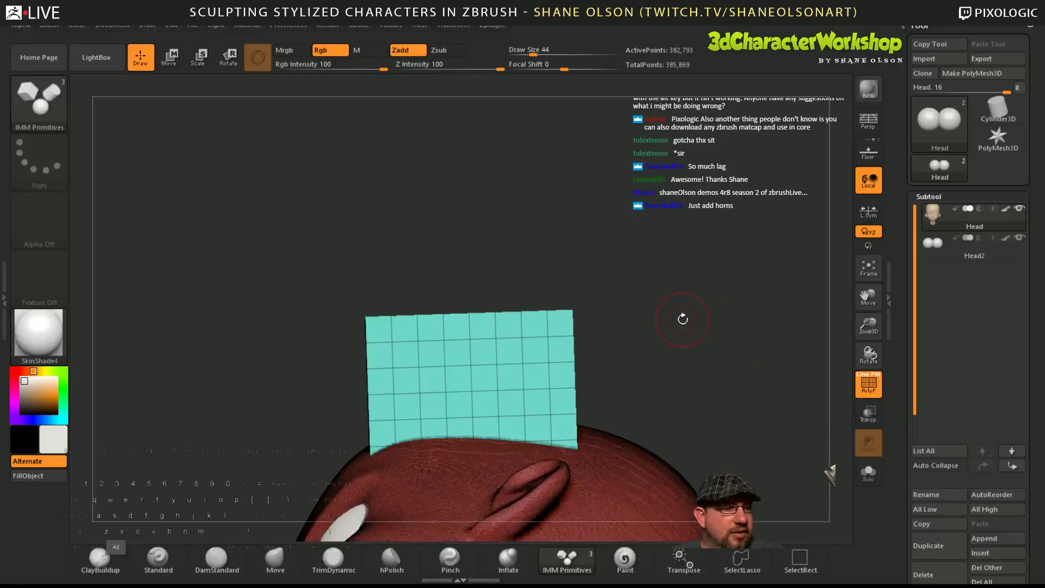
pyautogui.keyDown('alt'); pyautogui.moveTo(682, 318); pyautogui.dragTo(658, 424); pyautogui.keyUp('alt')
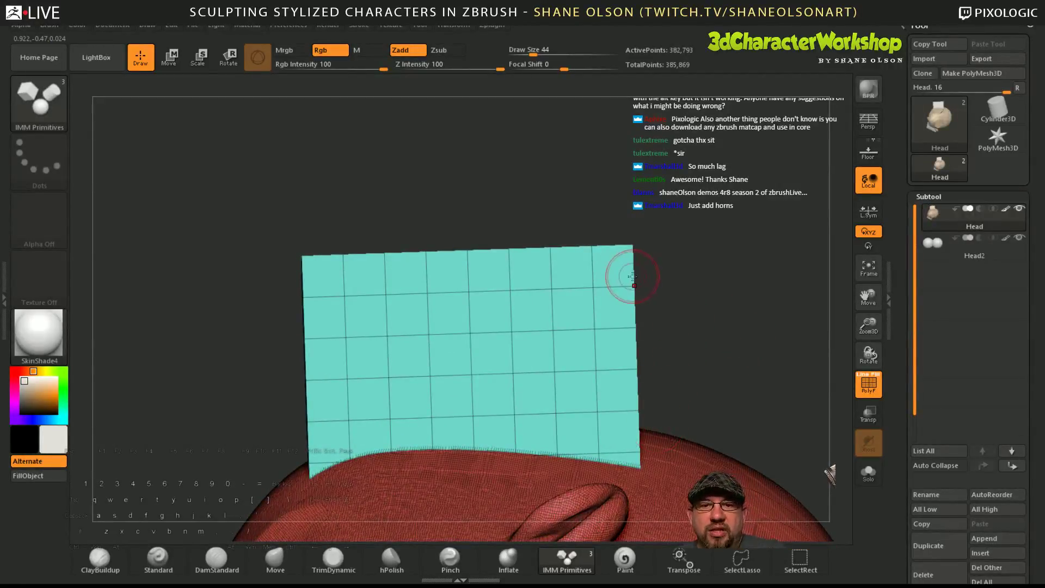
pyautogui.keyDown('alt'); pyautogui.moveTo(649, 278); pyautogui.dragTo(625, 301); pyautogui.keyUp('alt')
pyautogui.press('shift')
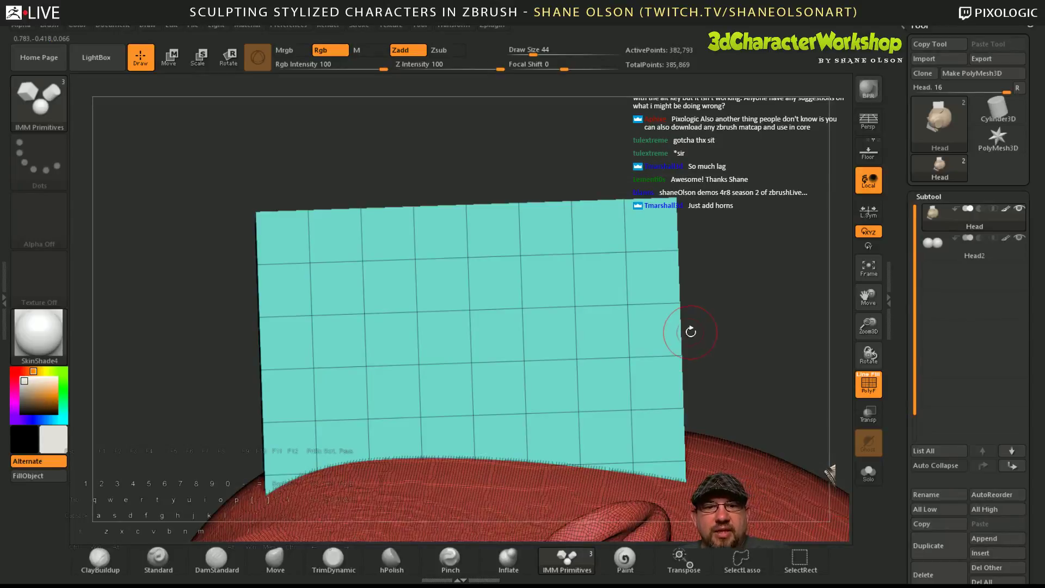
pyautogui.moveTo(699, 338)
pyautogui.keyDown('alt'); pyautogui.mouseDown()
pyautogui.moveTo(692, 373)
pyautogui.moveTo(708, 370)
pyautogui.moveTo(655, 333)
pyautogui.moveTo(647, 307)
pyautogui.moveTo(692, 327)
pyautogui.moveTo(669, 332)
pyautogui.mouseUp(); pyautogui.keyUp('alt')
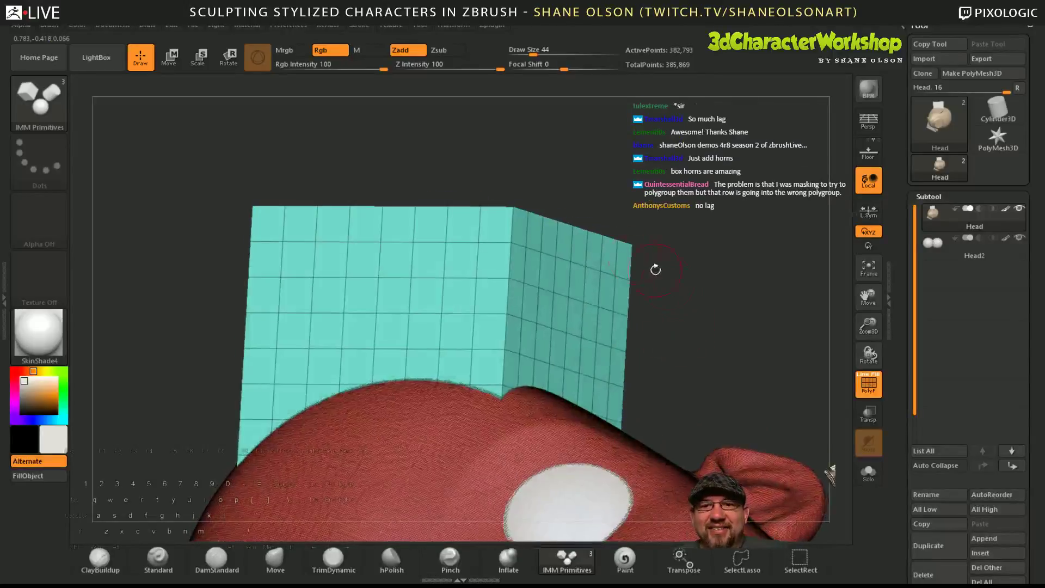
# - Isolate one upper corner vertex of the cube with an inverted mask, and clear the mask
pyautogui.keyDown('ctrl'); pyautogui.click(622, 199); pyautogui.keyUp('ctrl')
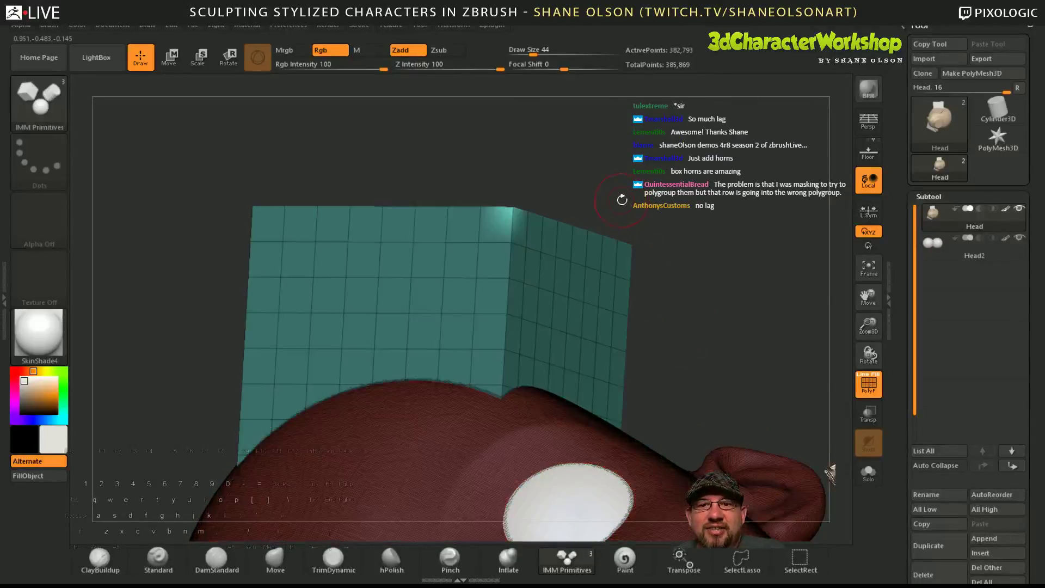
pyautogui.moveTo(621, 194); pyautogui.dragTo(647, 224)
pyautogui.moveTo(702, 274); pyautogui.dragTo(684, 278)
pyautogui.moveTo(685, 330); pyautogui.dragTo(574, 259)
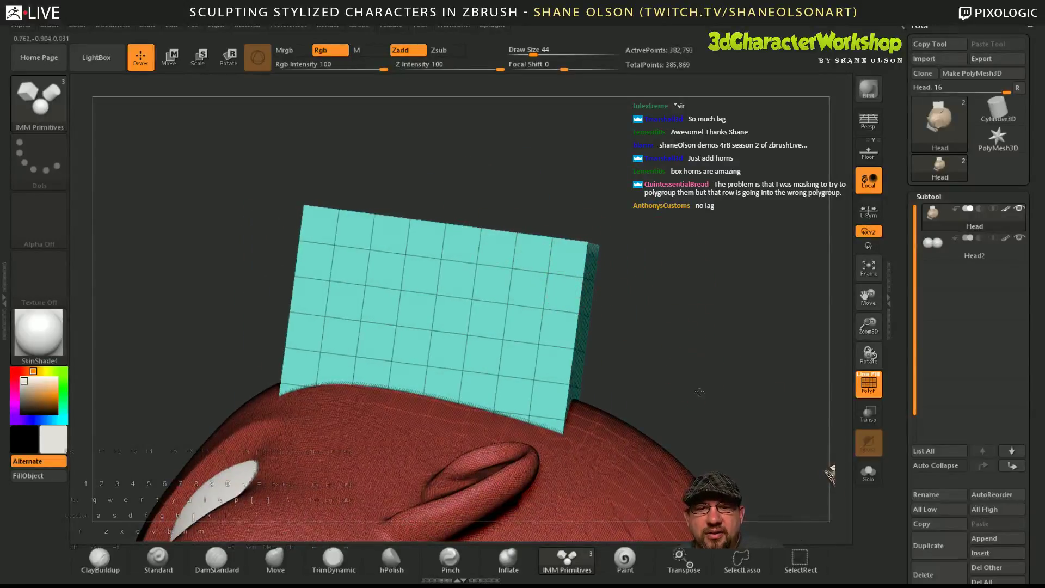
pyautogui.moveTo(684, 360); pyautogui.dragTo(661, 388)
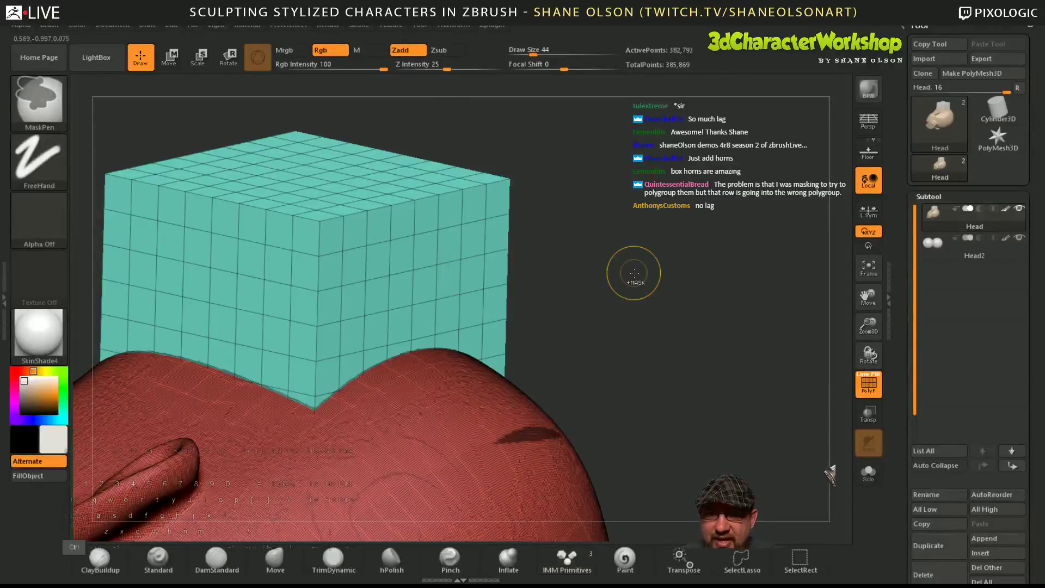
# - Undo the masking tests and the cube insertion on the head, and turn off the polyframe display
pyautogui.hotkey('ctrl', 'z')
pyautogui.hotkey('ctrl', 'z')
pyautogui.hotkey('ctrl', 'z')
pyautogui.hotkey('ctrl', 'z')
pyautogui.hotkey('ctrl', 'z')
pyautogui.hotkey('ctrl', 'z')
pyautogui.hotkey('ctrl', 'z')
pyautogui.hotkey('ctrl', 'z')
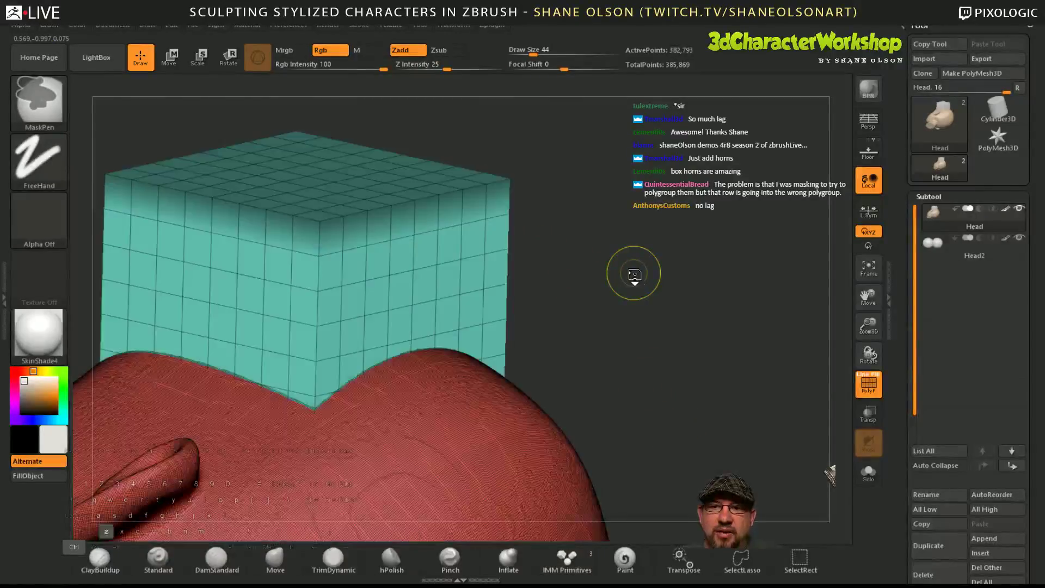
pyautogui.hotkey('ctrl', 'z')
pyautogui.hotkey('ctrl', 'z')
pyautogui.hotkey('ctrl', 'z')
pyautogui.hotkey('ctrl', 'z')
pyautogui.hotkey('ctrl', 'z')
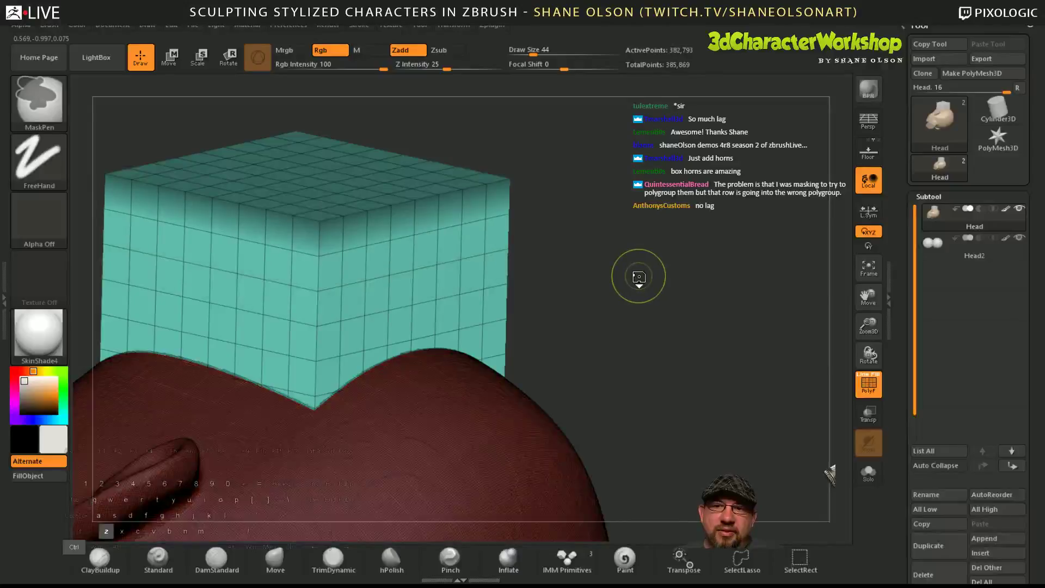
pyautogui.hotkey('ctrl', 'z')
pyautogui.hotkey('ctrl', 'z')
pyautogui.hotkey('ctrl', 'z')
pyautogui.hotkey('ctrl', 'z')
pyautogui.hotkey('ctrl', 'z')
pyautogui.hotkey('ctrl', 'z')
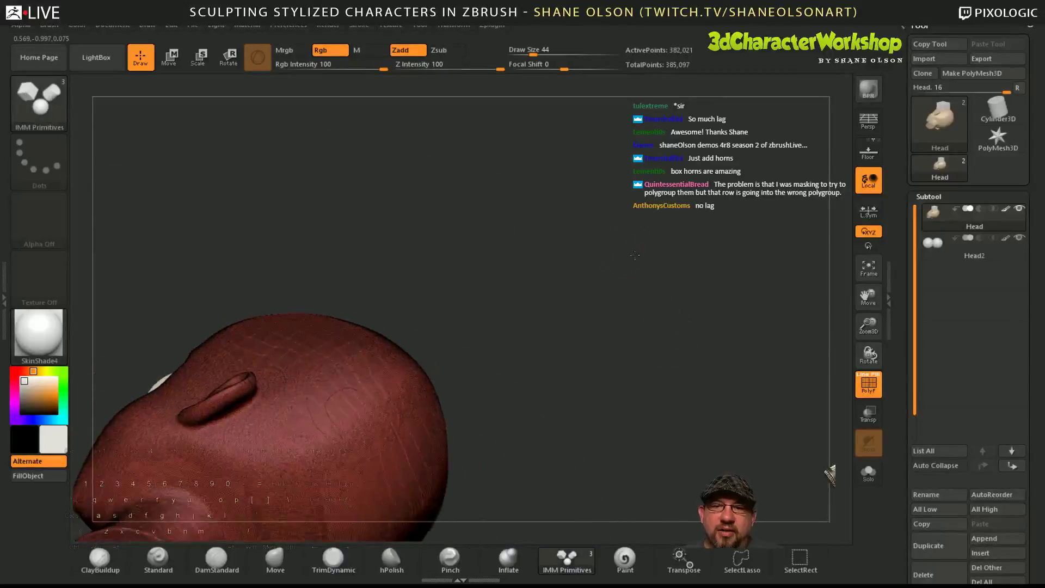
pyautogui.moveTo(649, 338); pyautogui.dragTo(699, 226)
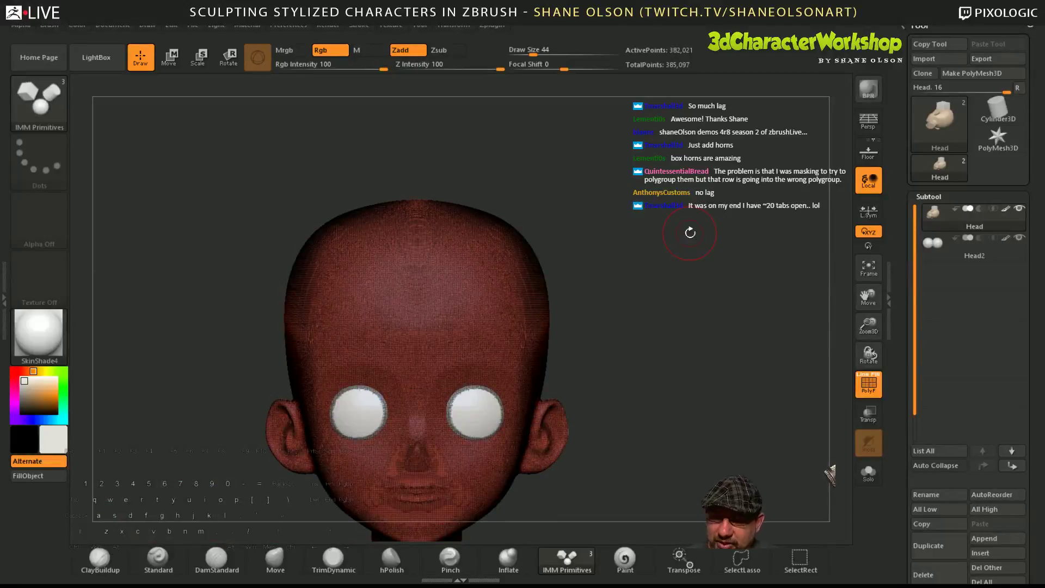
pyautogui.hotkey('shift', 'f')
pyautogui.keyDown('alt'); pyautogui.moveTo(690, 232); pyautogui.dragTo(716, 250); pyautogui.keyUp('alt')
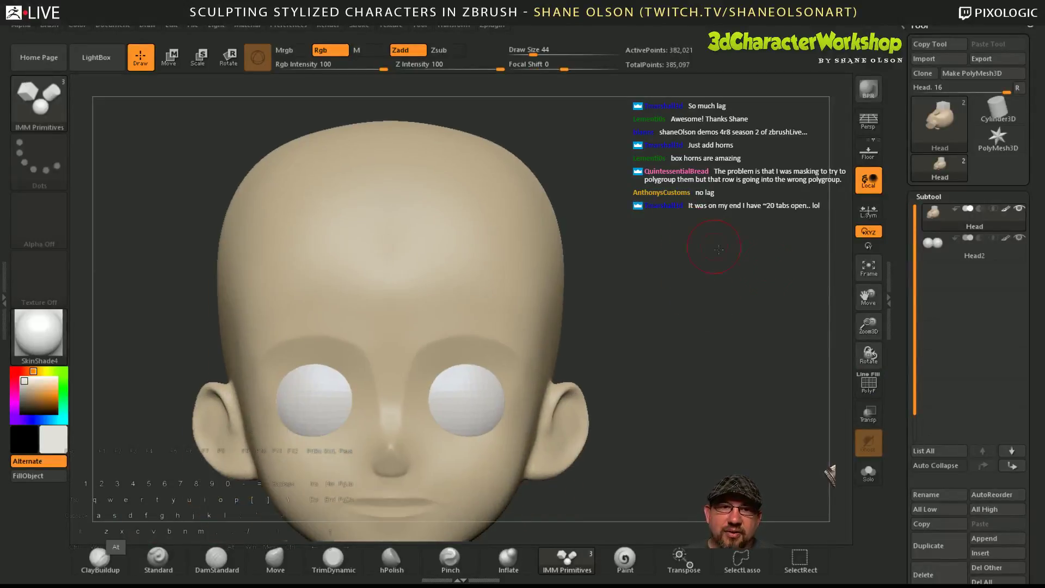
# - Make the eye spheres the active subtool and subdivide them twice to smooth them
pyautogui.click(951, 249)
pyautogui.press('ctrl')
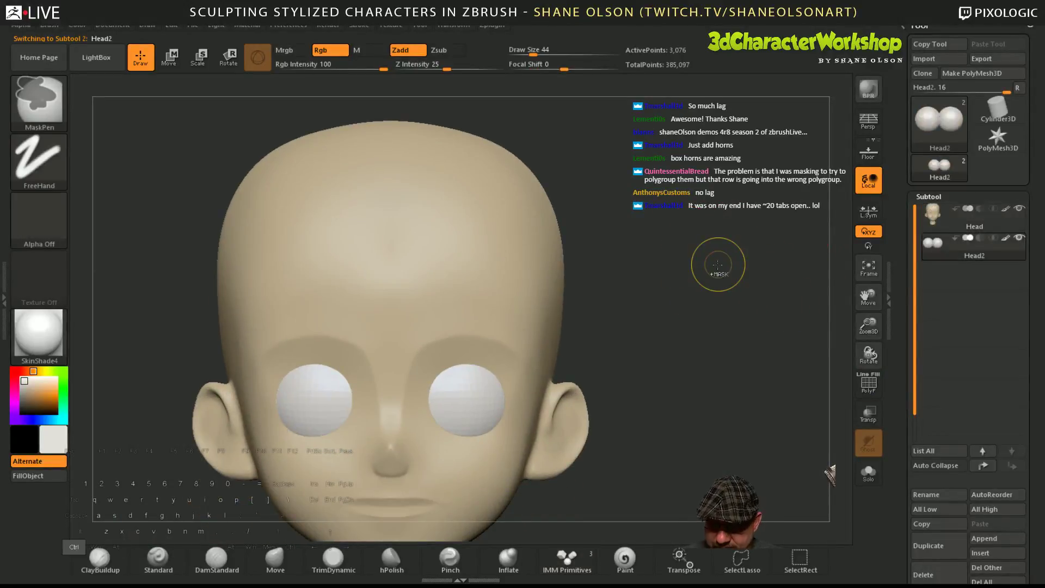
pyautogui.moveTo(690, 292)
pyautogui.keyDown('alt'); pyautogui.mouseDown()
pyautogui.moveTo(651, 285)
pyautogui.moveTo(750, 281)
pyautogui.mouseUp(); pyautogui.keyUp('alt')
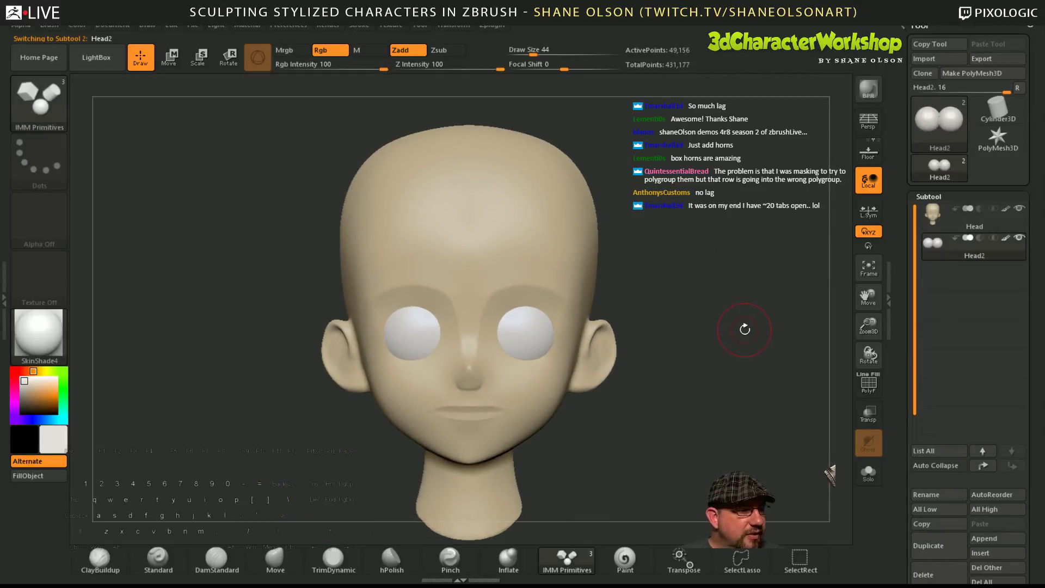
pyautogui.press('ctrl')
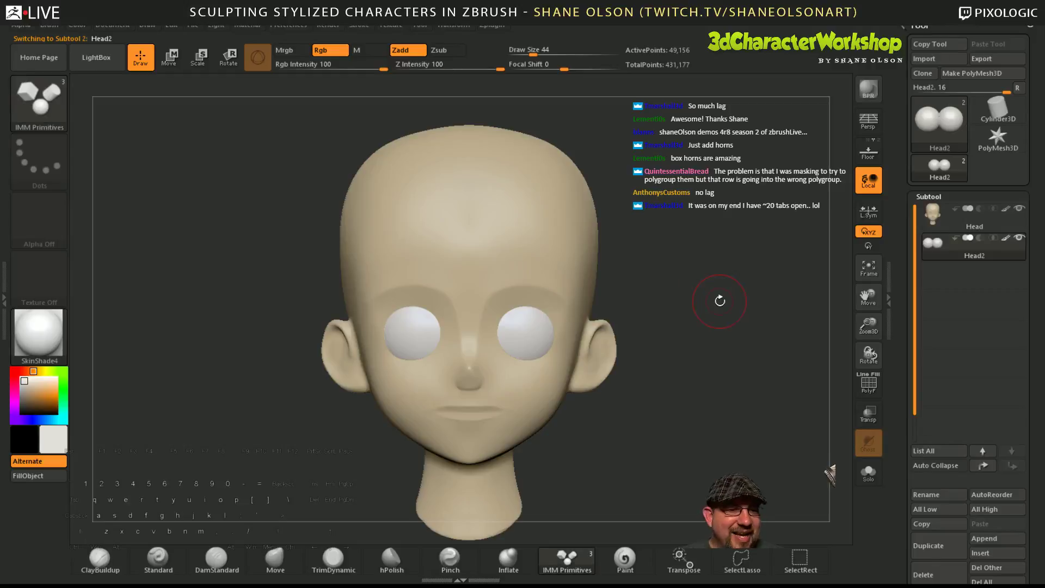
pyautogui.moveTo(719, 301); pyautogui.dragTo(727, 280)
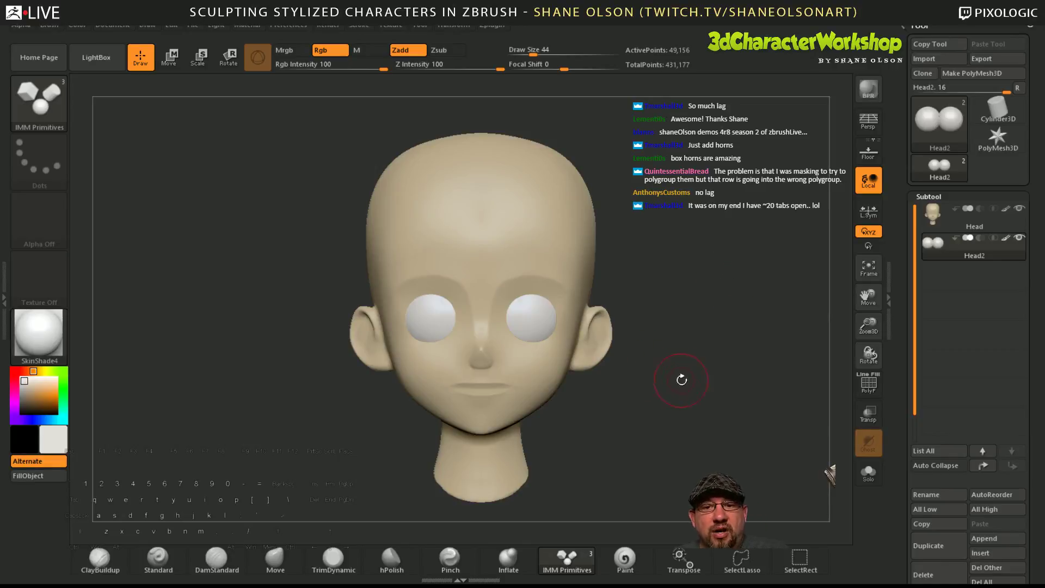
pyautogui.moveTo(681, 380); pyautogui.dragTo(679, 412)
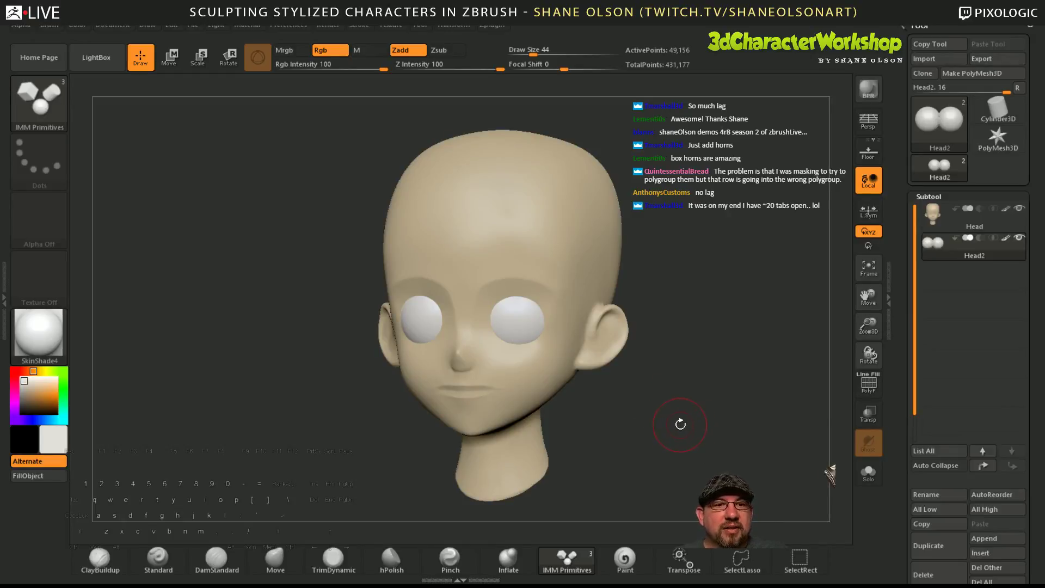
# - Choose the Move brush, set the draw size to 83, and make the head the active subtool
pyautogui.click(265, 564)
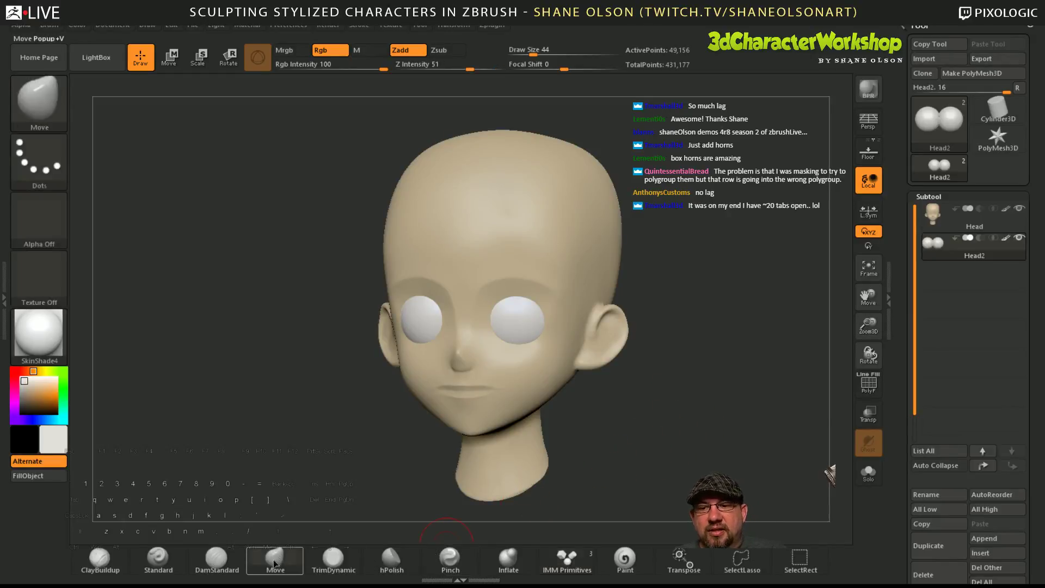
pyautogui.press('s')
pyautogui.moveTo(707, 366); pyautogui.dragTo(714, 454)
pyautogui.press('s')
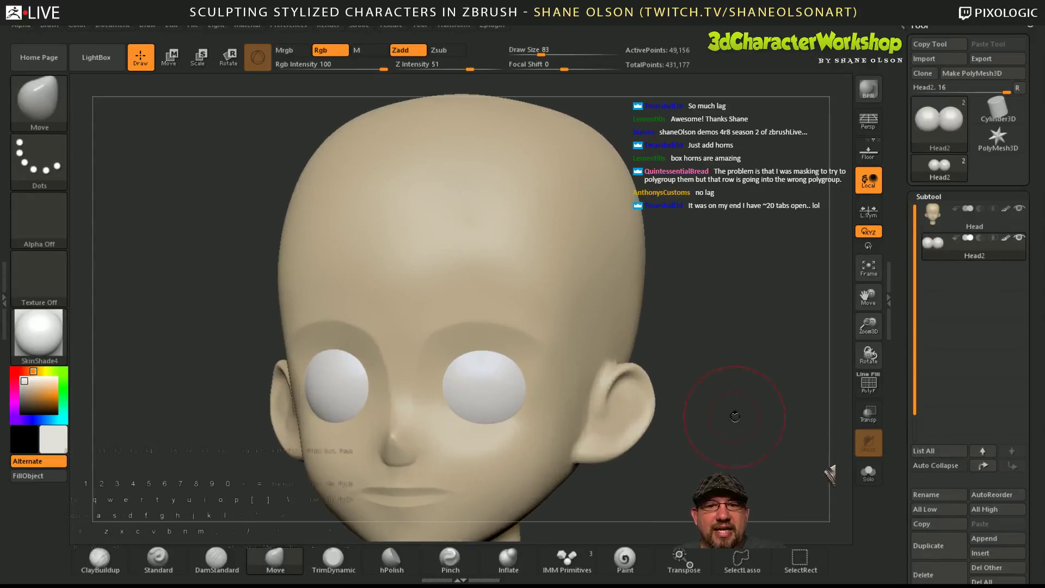
pyautogui.moveTo(735, 417); pyautogui.dragTo(687, 392)
pyautogui.moveTo(629, 377); pyautogui.dragTo(696, 402)
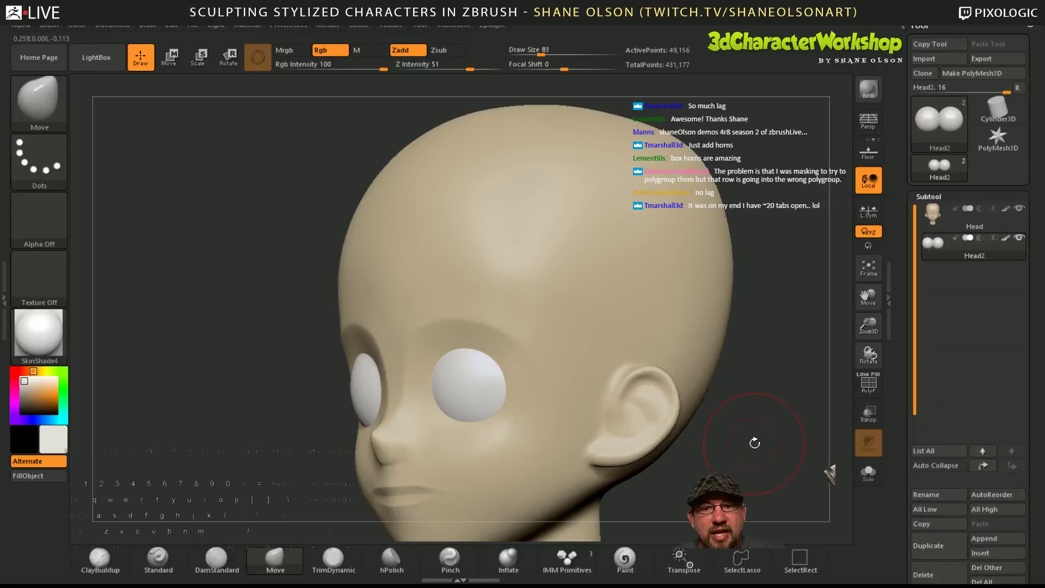
pyautogui.moveTo(755, 443)
pyautogui.mouseDown()
pyautogui.moveTo(677, 346)
pyautogui.moveTo(637, 366)
pyautogui.moveTo(738, 408)
pyautogui.moveTo(729, 424)
pyautogui.mouseUp()
pyautogui.keyDown('alt'); pyautogui.click(674, 341); pyautogui.keyUp('alt')
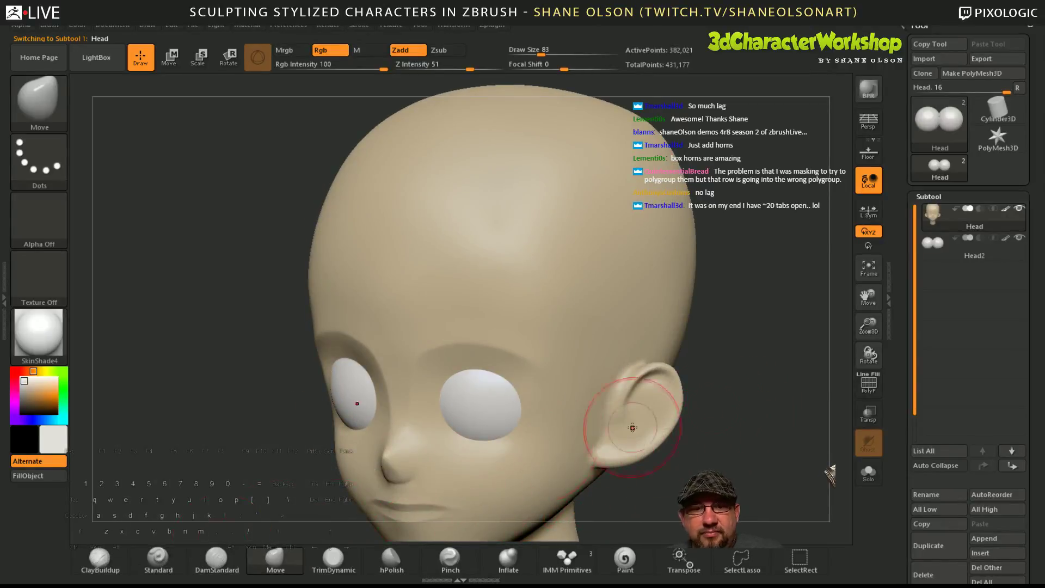
pyautogui.moveTo(767, 402); pyautogui.dragTo(728, 468)
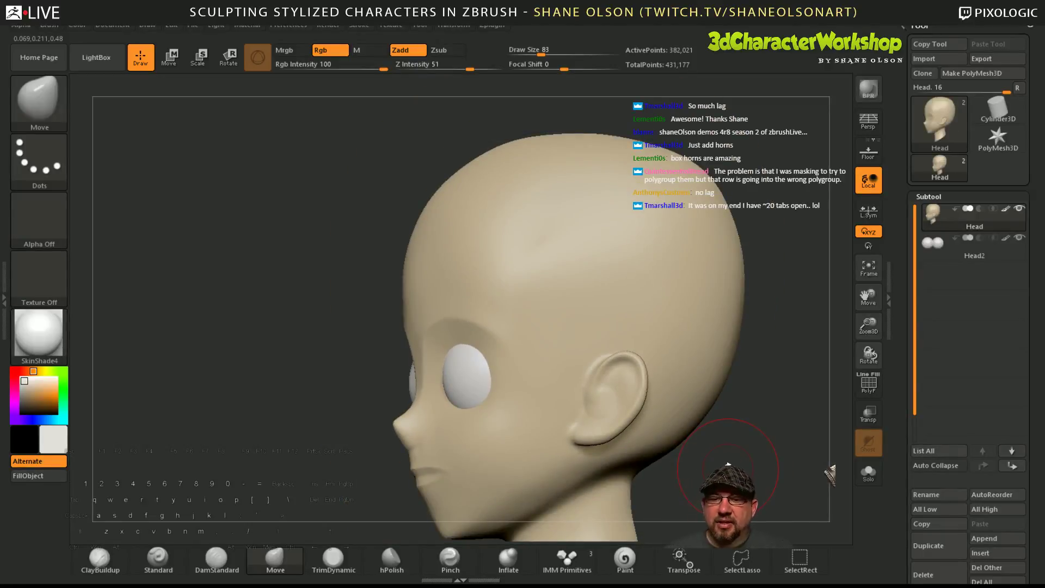
# - Choose the Paint brush and set its focal shift to 59
pyautogui.click(625, 558)
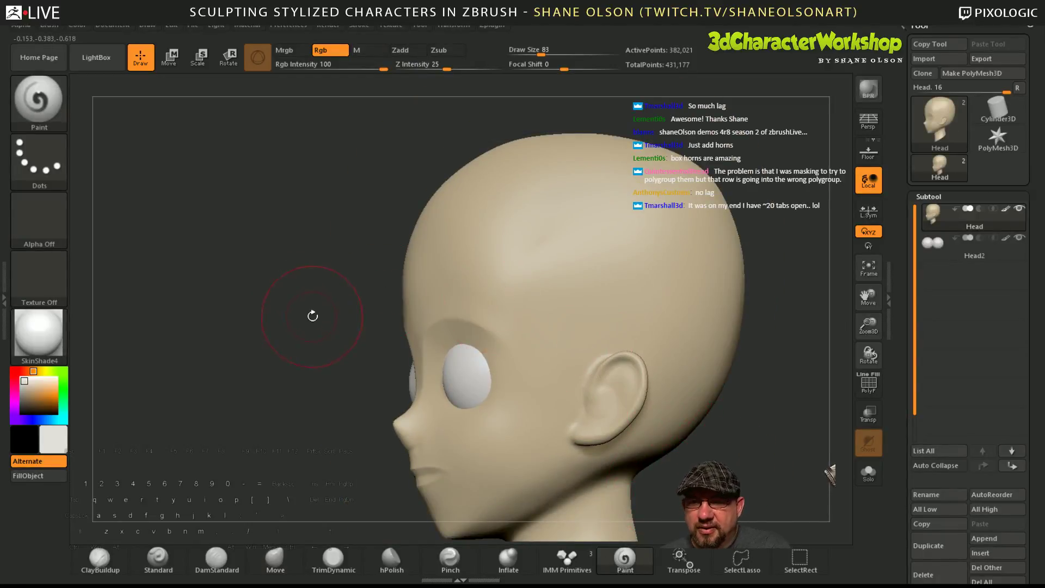
pyautogui.press('space')
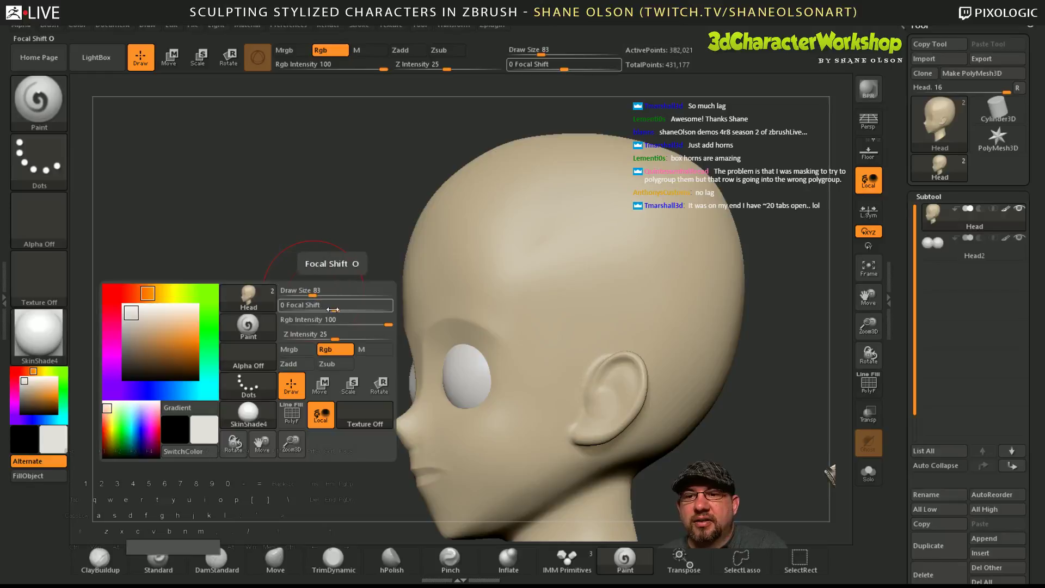
pyautogui.moveTo(336, 305)
pyautogui.mouseDown()
pyautogui.moveTo(309, 304)
pyautogui.moveTo(370, 310)
pyautogui.mouseUp()
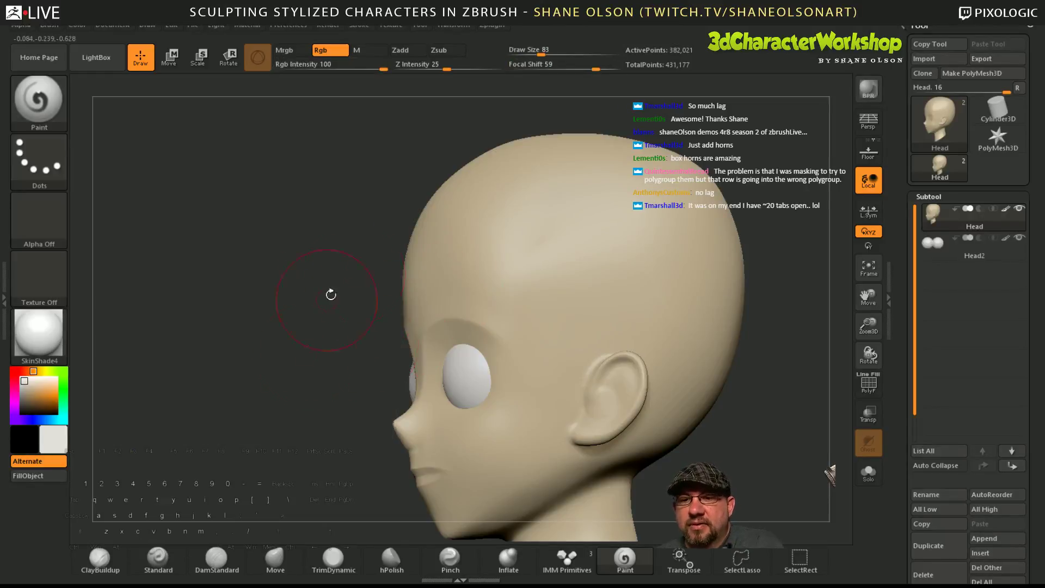
pyautogui.keyDown('alt'); pyautogui.moveTo(414, 354); pyautogui.dragTo(437, 302, button='right'); pyautogui.keyUp('alt')
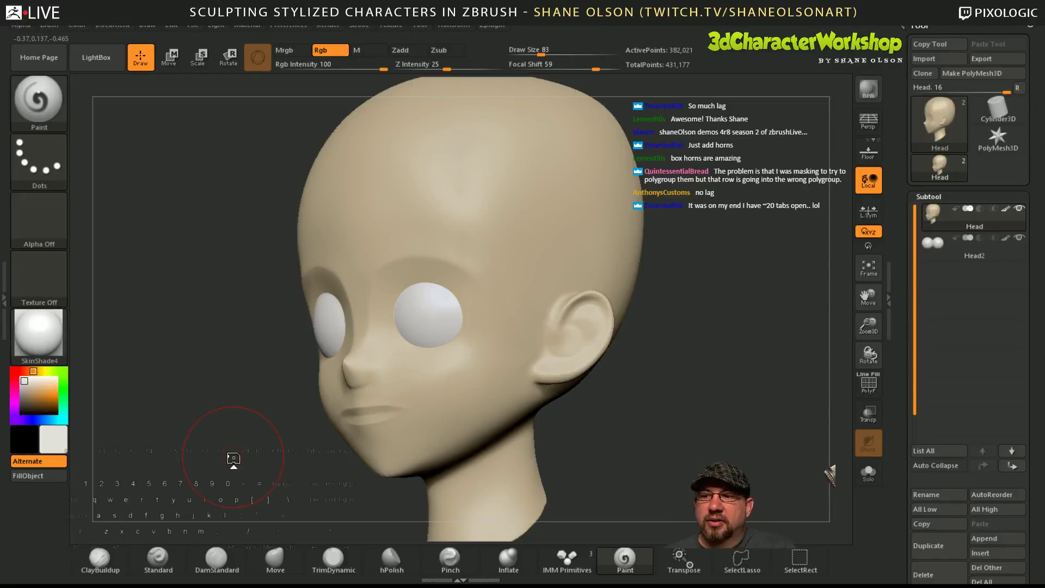
# - Sample the head's skin colour as the main colour and shift its hue toward red for a muted pink
pyautogui.click(57, 430)
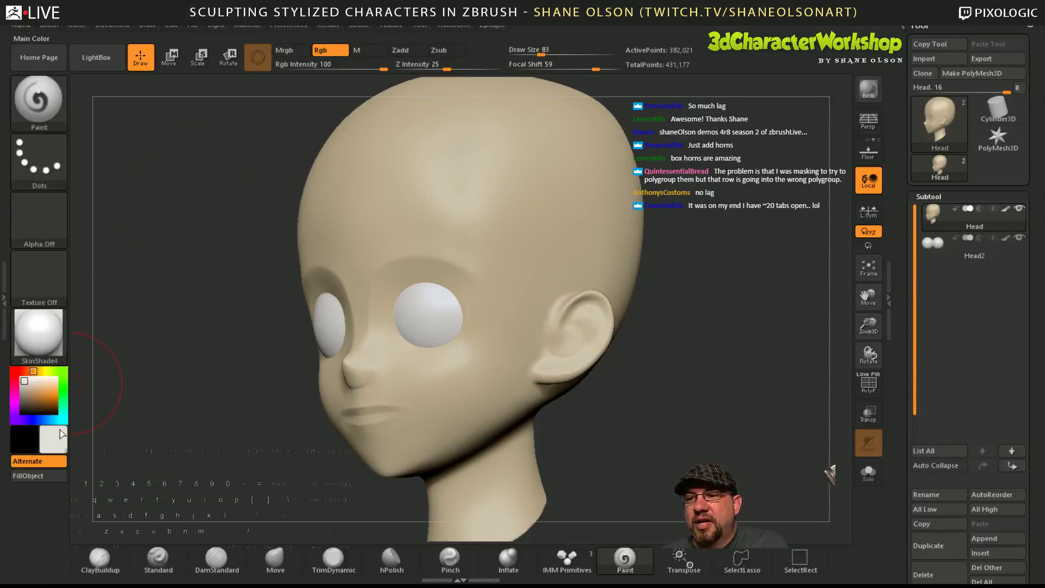
pyautogui.click(54, 445)
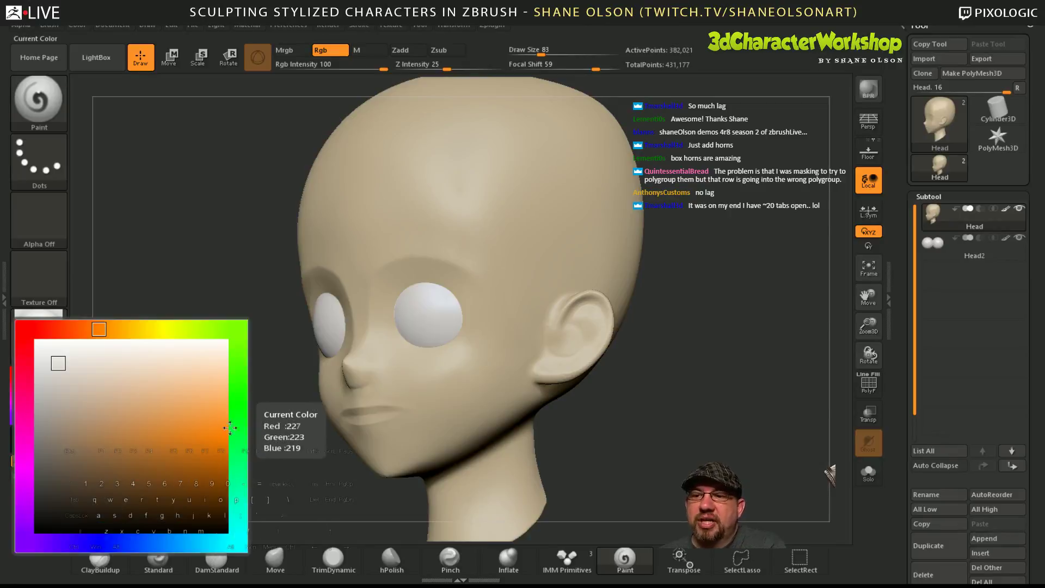
pyautogui.click(67, 424)
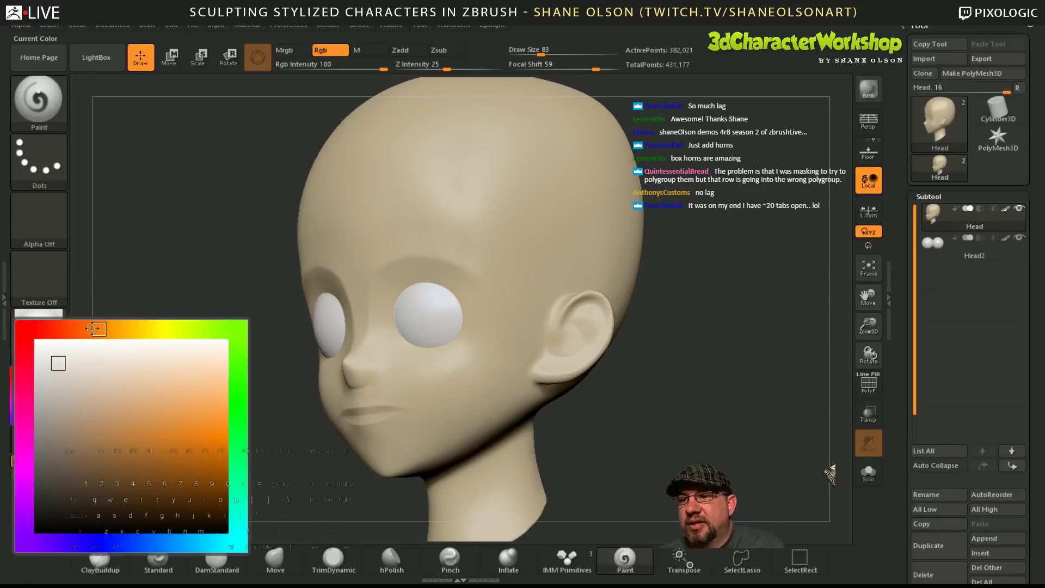
pyautogui.moveTo(92, 328)
pyautogui.mouseDown()
pyautogui.moveTo(63, 329)
pyautogui.moveTo(100, 390)
pyautogui.moveTo(120, 394)
pyautogui.mouseUp()
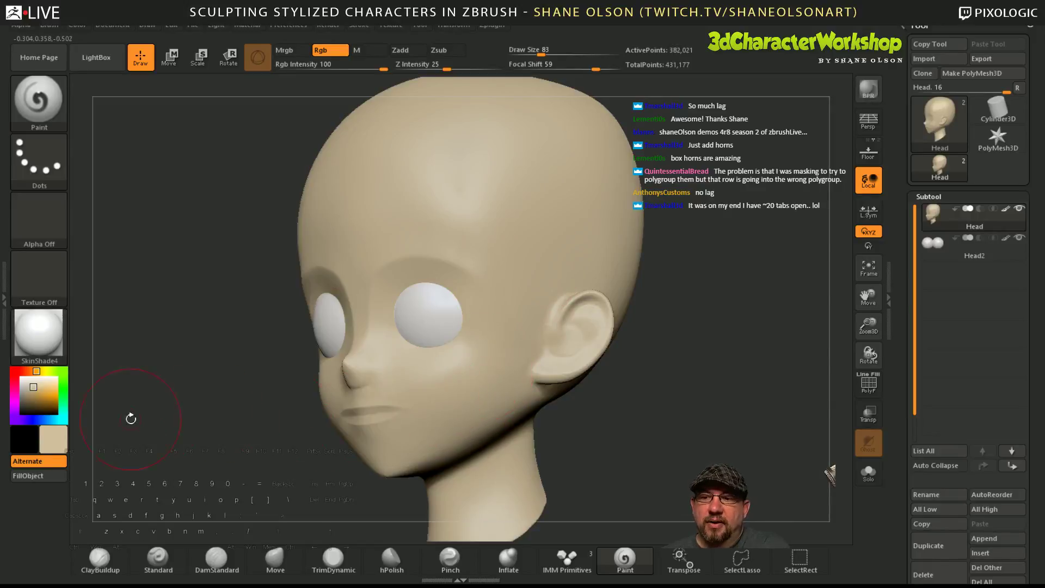
pyautogui.moveTo(36, 375)
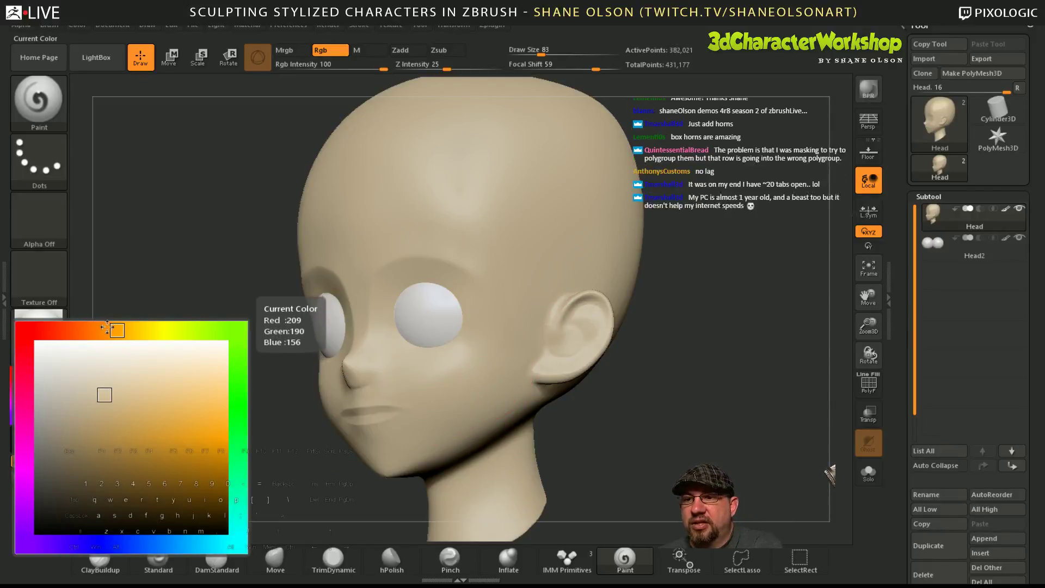
pyautogui.moveTo(108, 328); pyautogui.dragTo(60, 331)
pyautogui.moveTo(103, 393); pyautogui.dragTo(114, 397)
pyautogui.moveTo(126, 371); pyautogui.dragTo(126, 371)
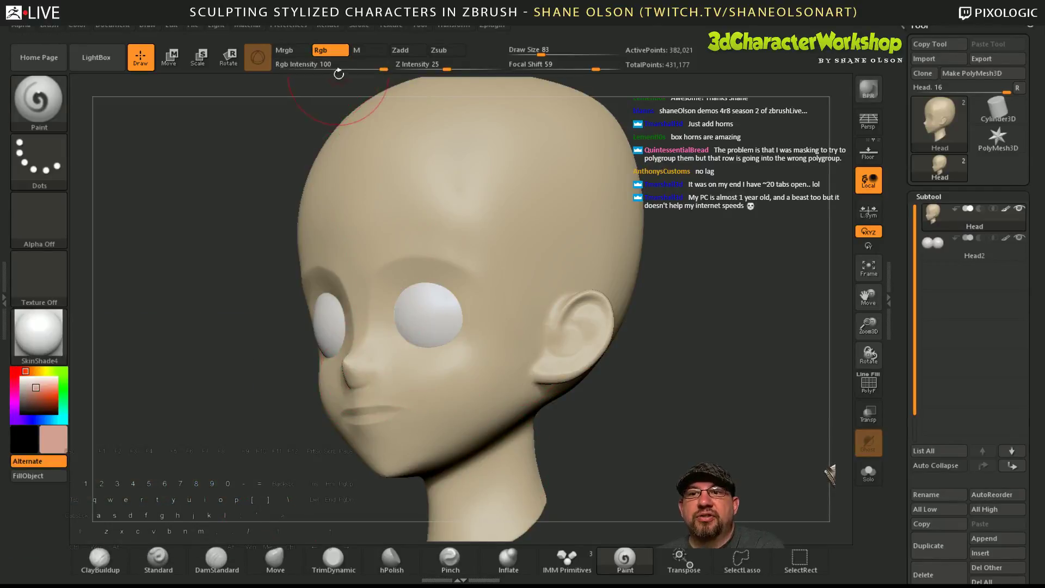
# - Set the Rgb intensity to 3 and tint the nose, cheeks and ears softly with the pink
pyautogui.moveTo(327, 64); pyautogui.dragTo(295, 64)
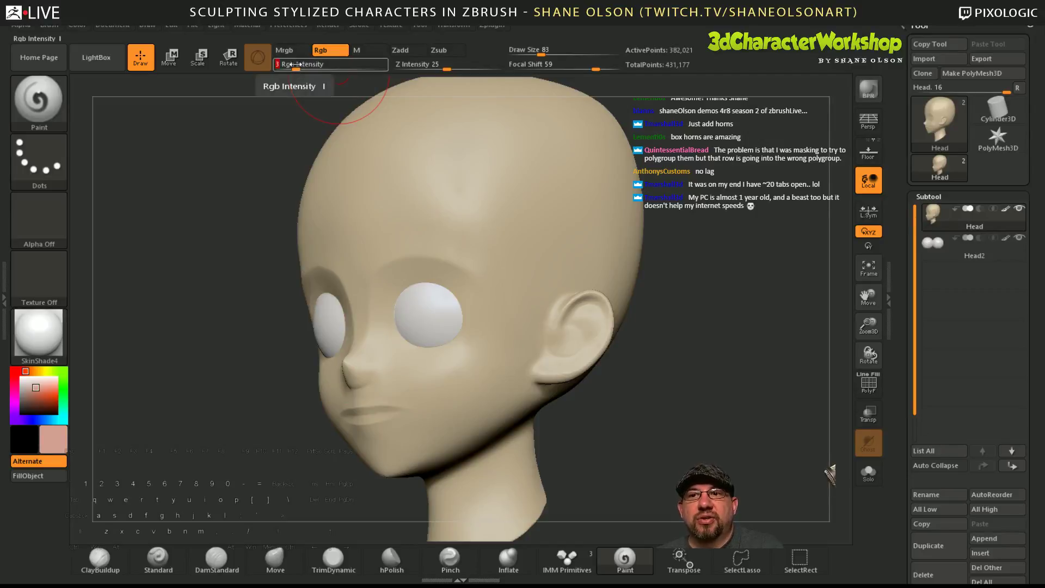
pyautogui.moveTo(686, 395); pyautogui.dragTo(688, 372)
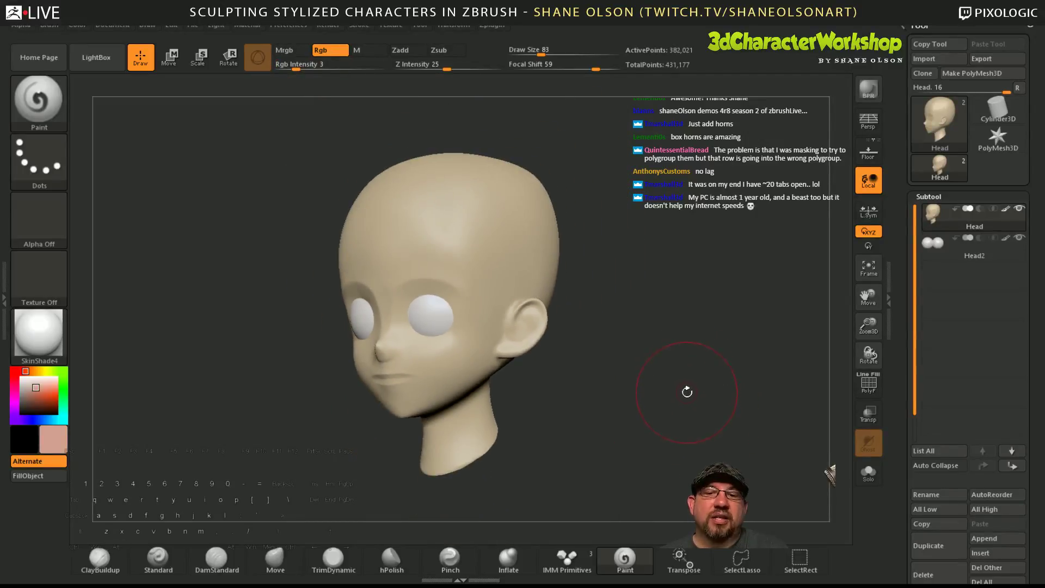
pyautogui.moveTo(384, 346)
pyautogui.mouseDown()
pyautogui.moveTo(386, 331)
pyautogui.moveTo(381, 363)
pyautogui.mouseUp()
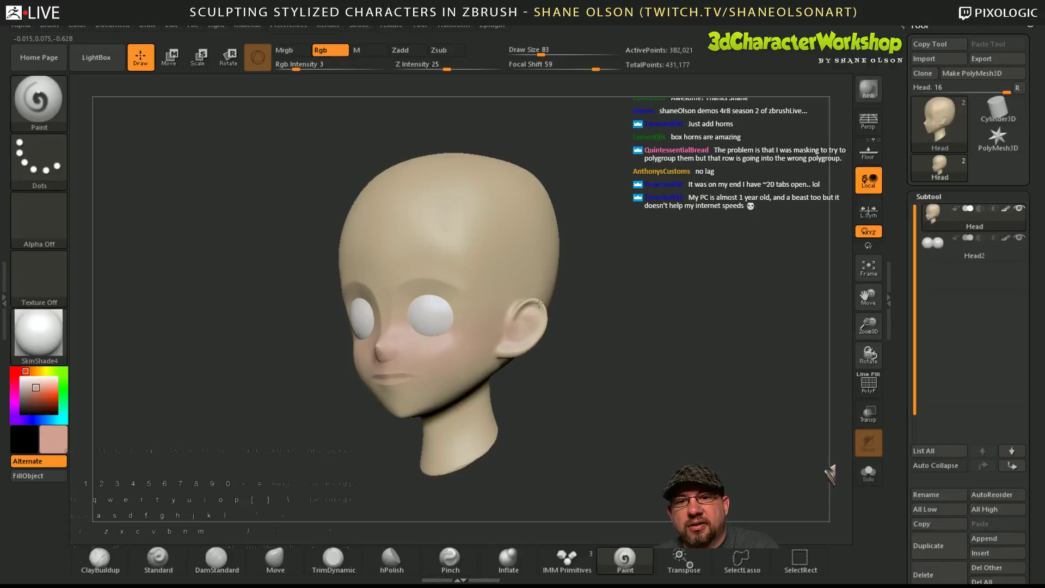
pyautogui.moveTo(580, 343); pyautogui.dragTo(608, 354)
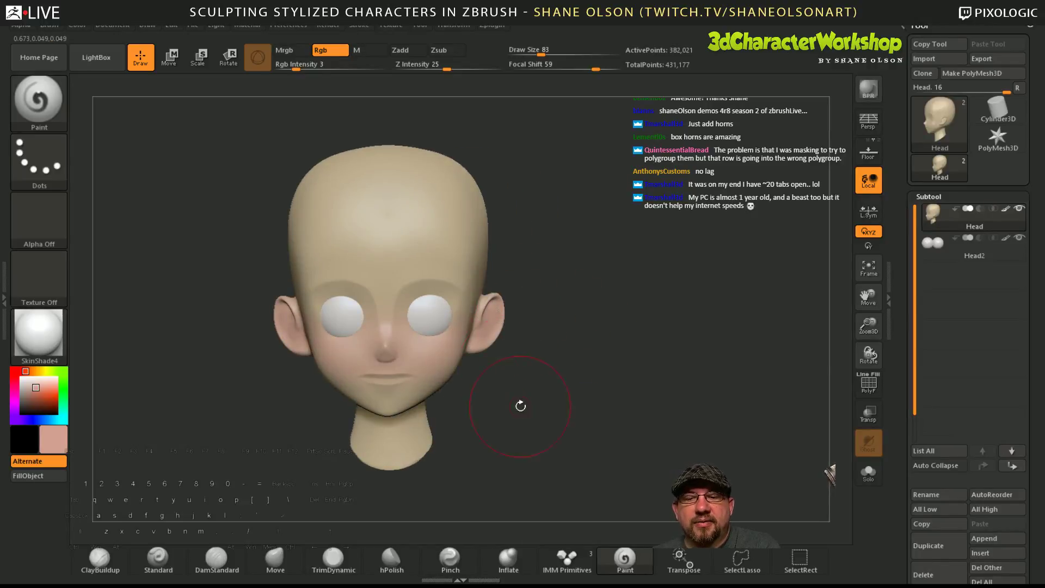
pyautogui.moveTo(520, 405); pyautogui.dragTo(493, 333)
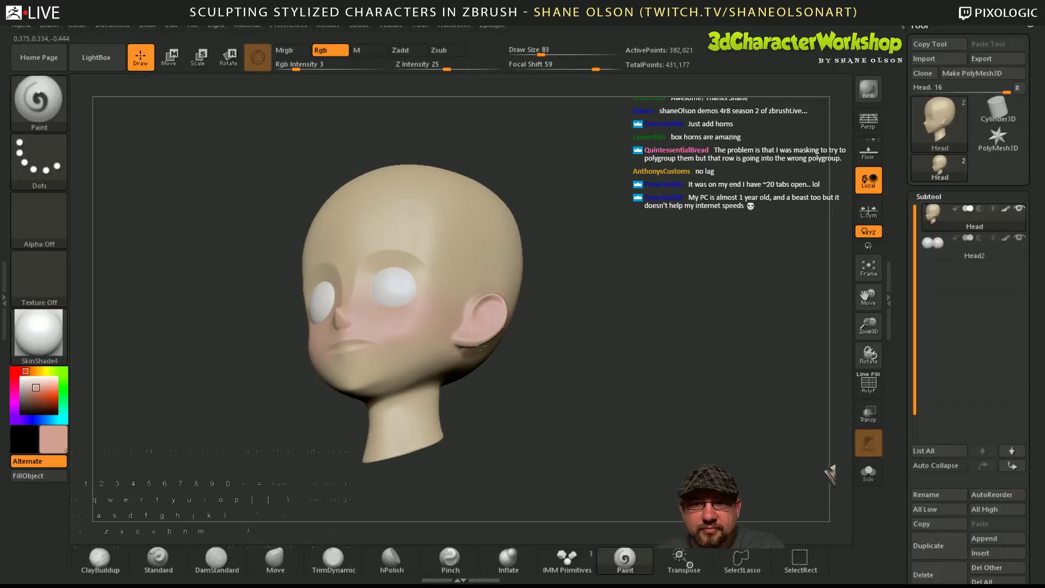
pyautogui.moveTo(528, 370); pyautogui.dragTo(654, 446)
pyautogui.moveTo(653, 446); pyautogui.dragTo(595, 413)
pyautogui.moveTo(503, 356); pyautogui.dragTo(499, 387)
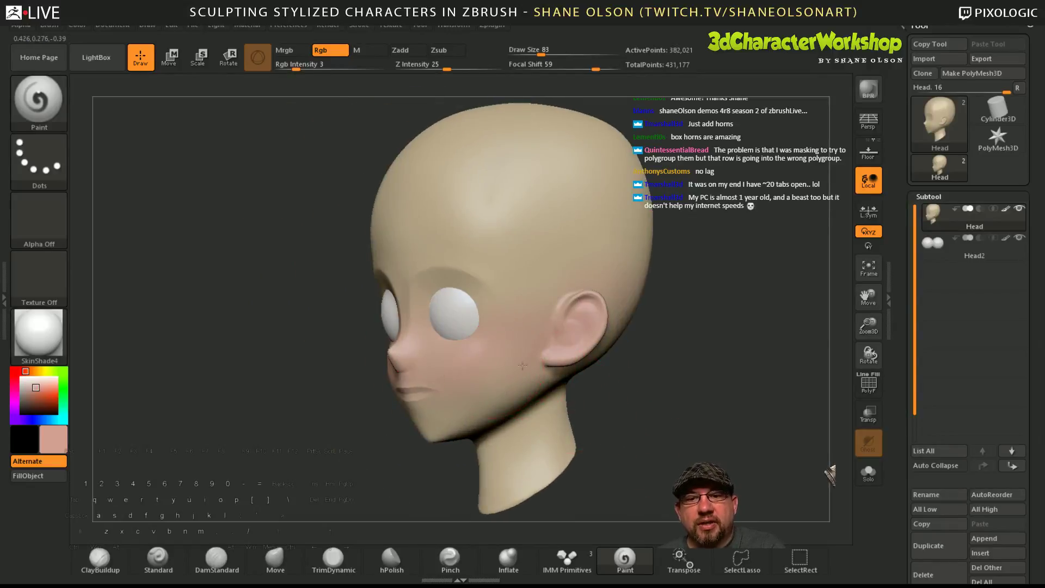
pyautogui.moveTo(646, 387)
pyautogui.mouseDown()
pyautogui.moveTo(681, 431)
pyautogui.moveTo(665, 434)
pyautogui.moveTo(686, 404)
pyautogui.moveTo(625, 427)
pyautogui.moveTo(612, 401)
pyautogui.mouseUp()
pyautogui.keyDown('shift'); pyautogui.moveTo(523, 435); pyautogui.dragTo(621, 441); pyautogui.keyUp('shift')
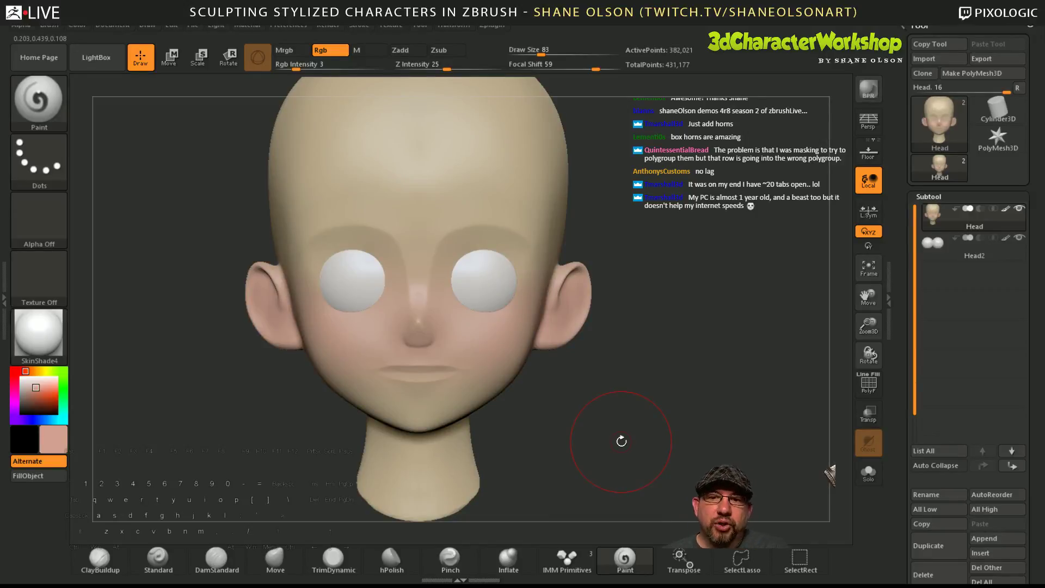
# - Sample the skin tone at the chin and shift its hue to a lavender of red 168, green 156, blue 209
pyautogui.moveTo(636, 371); pyautogui.dragTo(627, 383)
pyautogui.press('c')
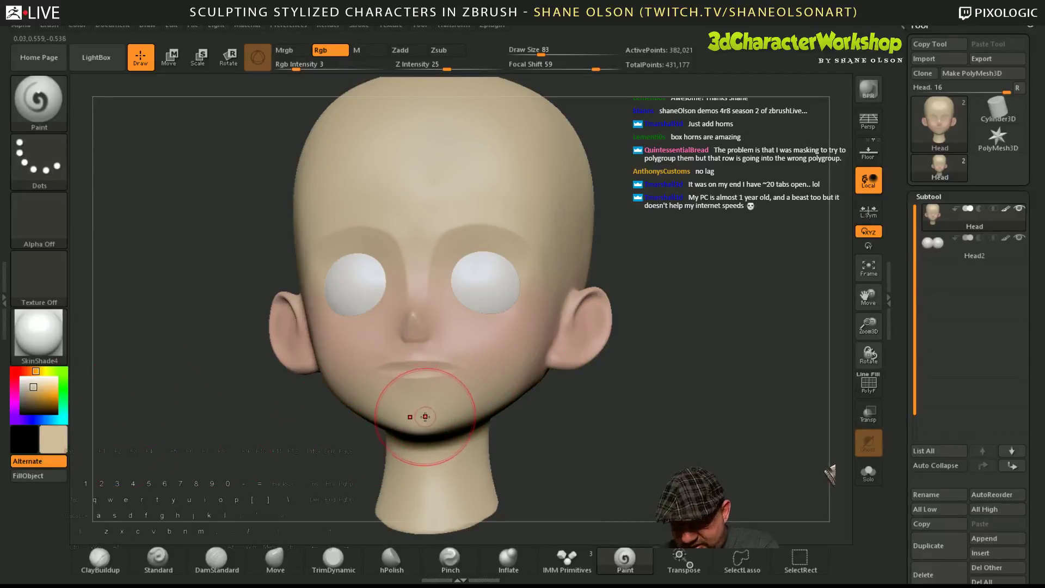
pyautogui.moveTo(65, 427)
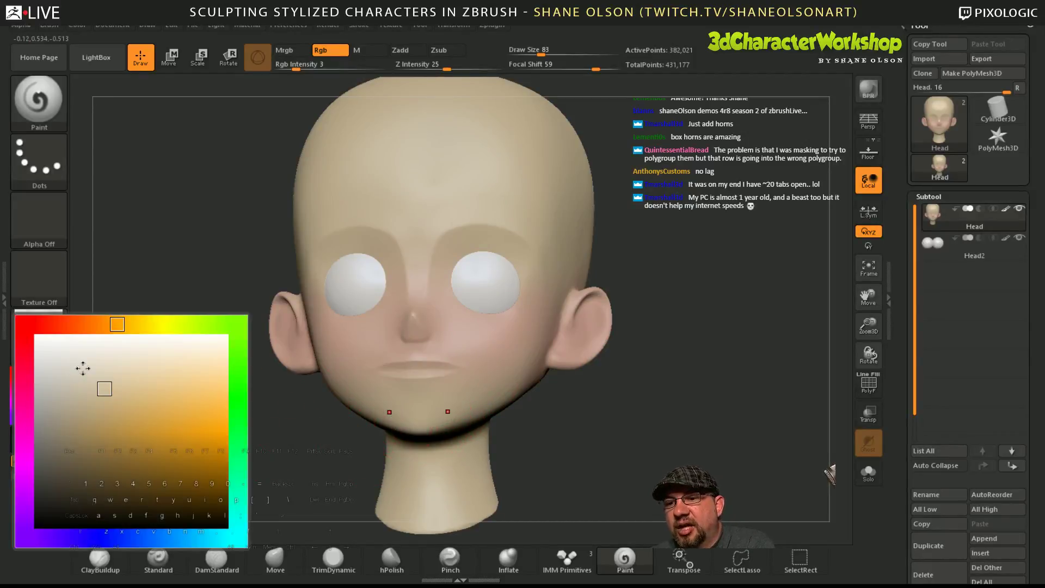
pyautogui.click(63, 538)
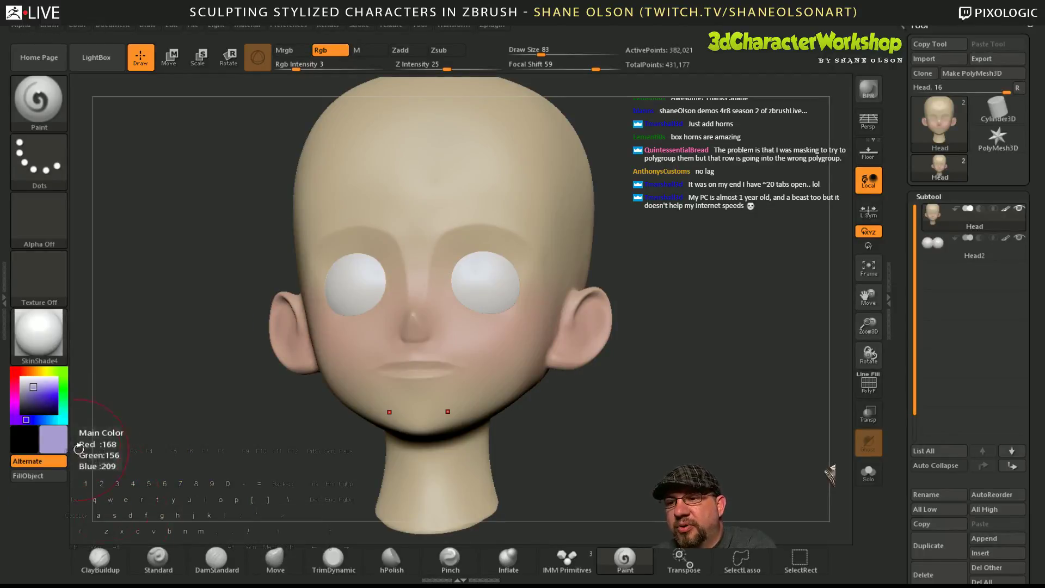
# - Tint the chin and jaw area softly with the lavender using a draw size of 112
pyautogui.moveTo(680, 446)
pyautogui.mouseDown()
pyautogui.moveTo(670, 453)
pyautogui.moveTo(613, 431)
pyautogui.mouseUp()
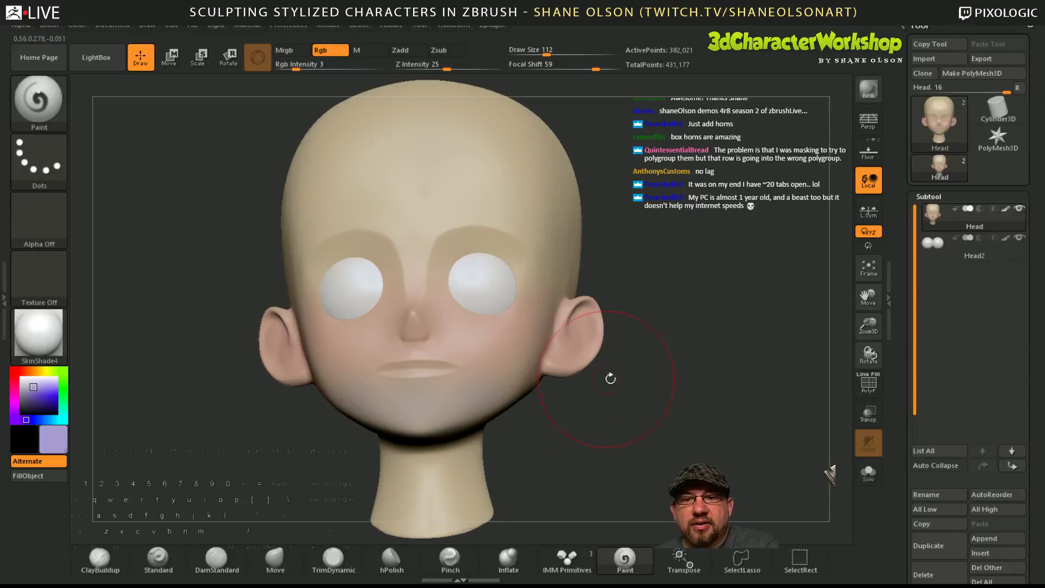
pyautogui.moveTo(610, 377); pyautogui.dragTo(566, 370)
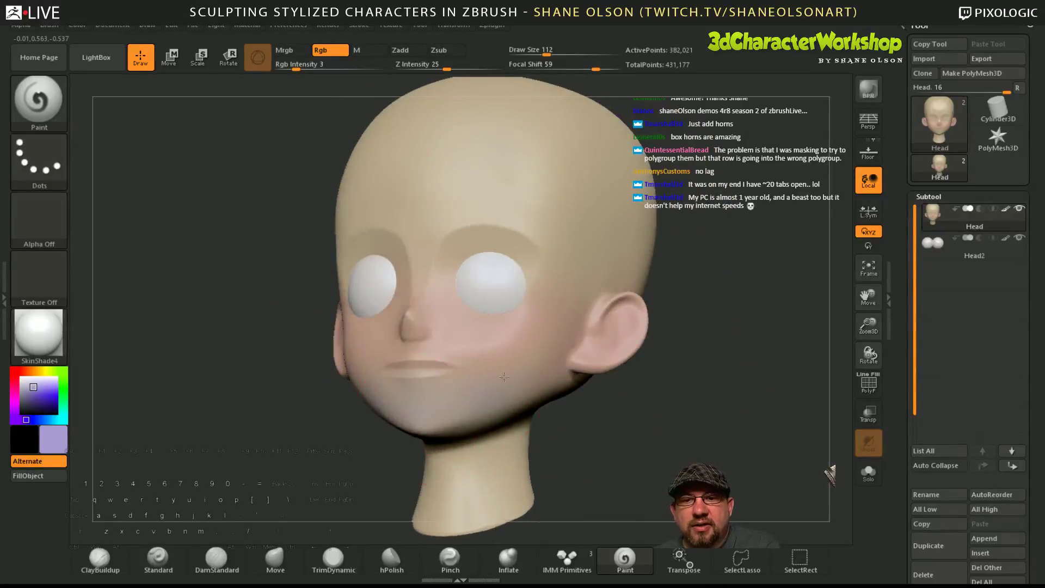
pyautogui.moveTo(603, 435); pyautogui.dragTo(620, 422)
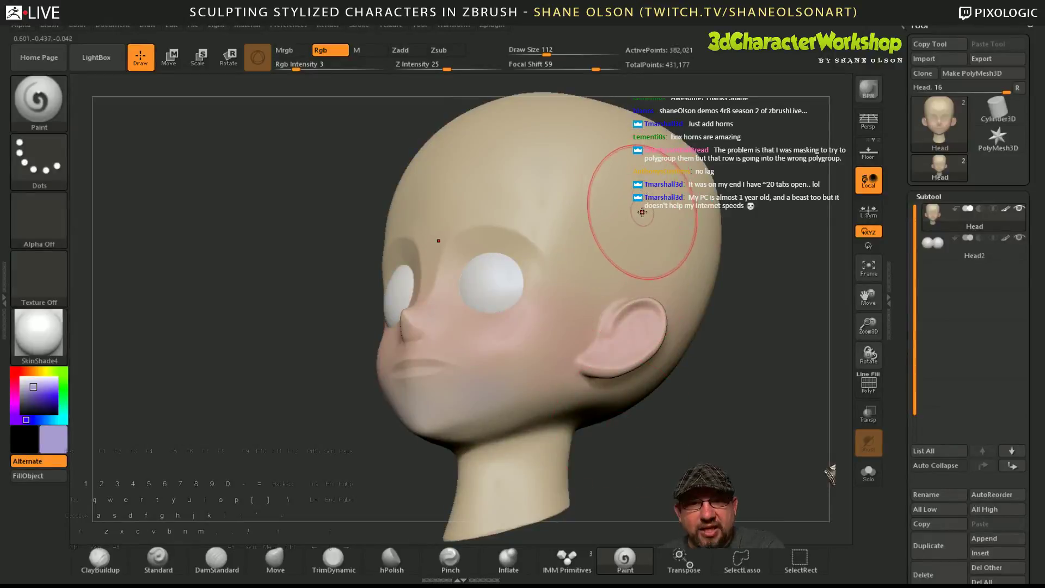
# - Sample the beige skin tone from the head and paint it softly over the chin and jaw to tone down the lavender
pyautogui.press('c')
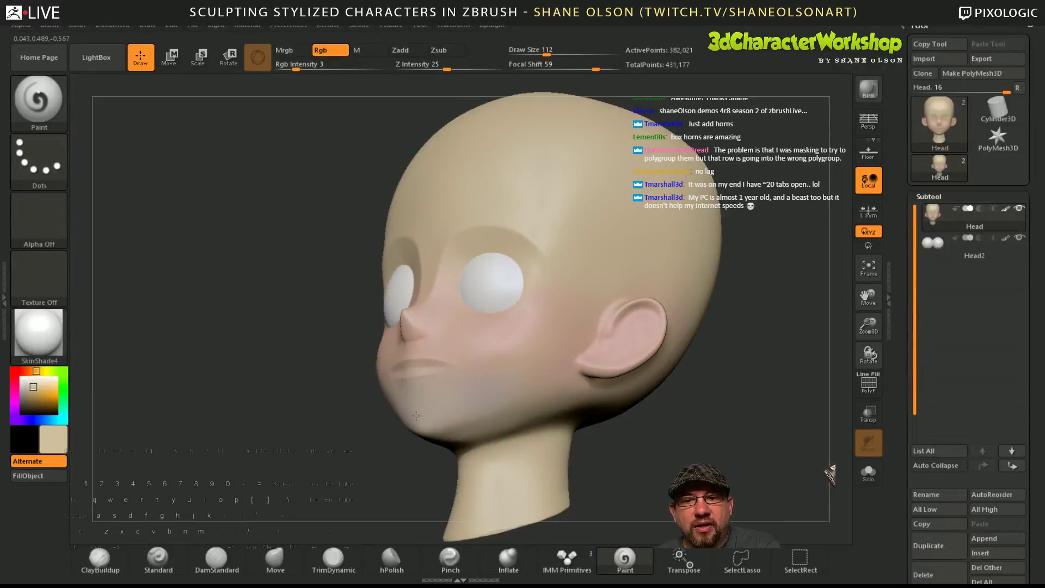
pyautogui.moveTo(601, 452)
pyautogui.mouseDown()
pyautogui.moveTo(675, 447)
pyautogui.moveTo(601, 452)
pyautogui.mouseUp()
pyautogui.moveTo(418, 399); pyautogui.dragTo(464, 372)
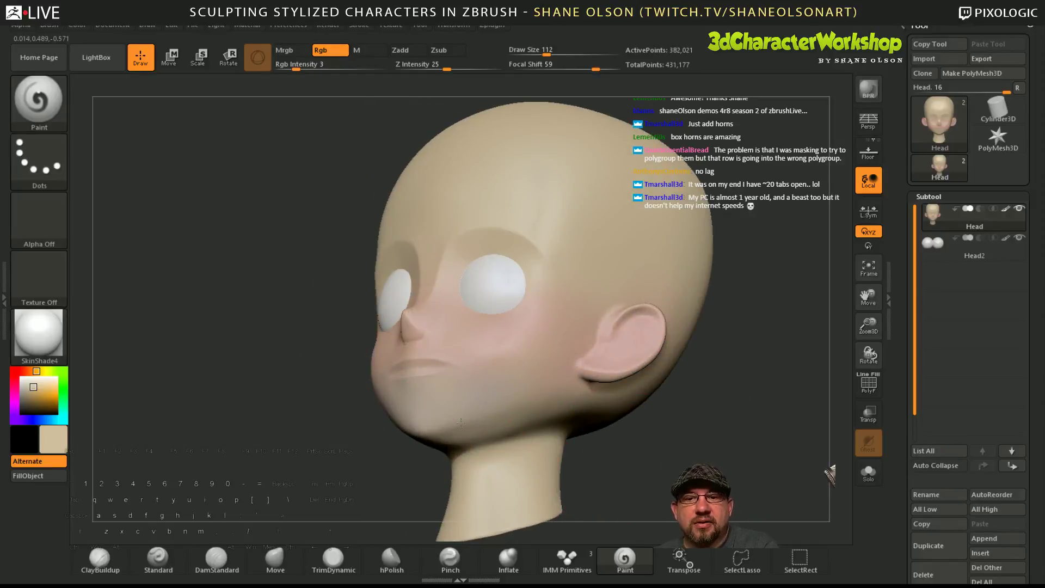
pyautogui.moveTo(666, 457); pyautogui.dragTo(669, 356)
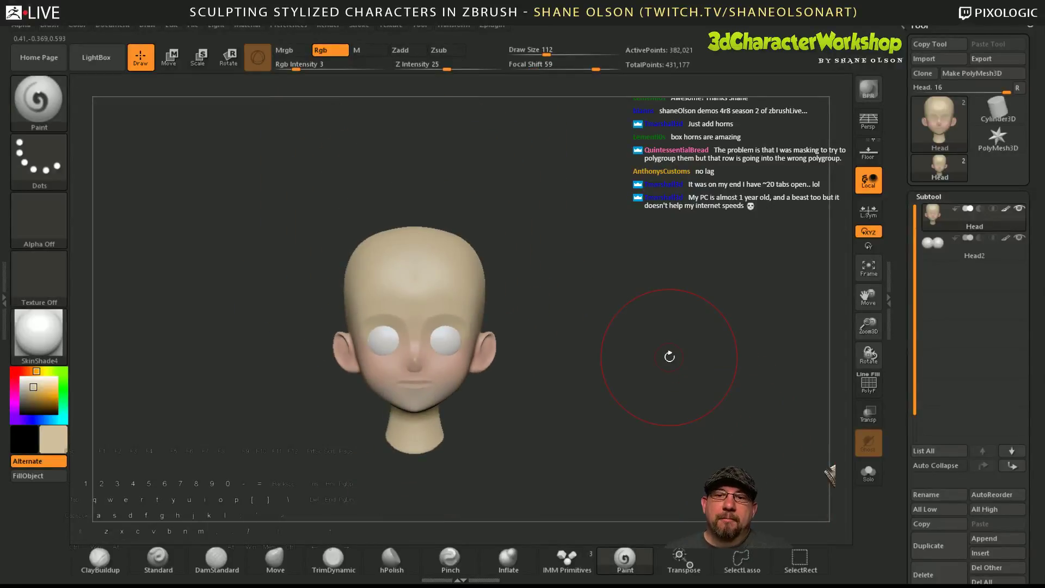
pyautogui.moveTo(416, 405); pyautogui.dragTo(426, 402)
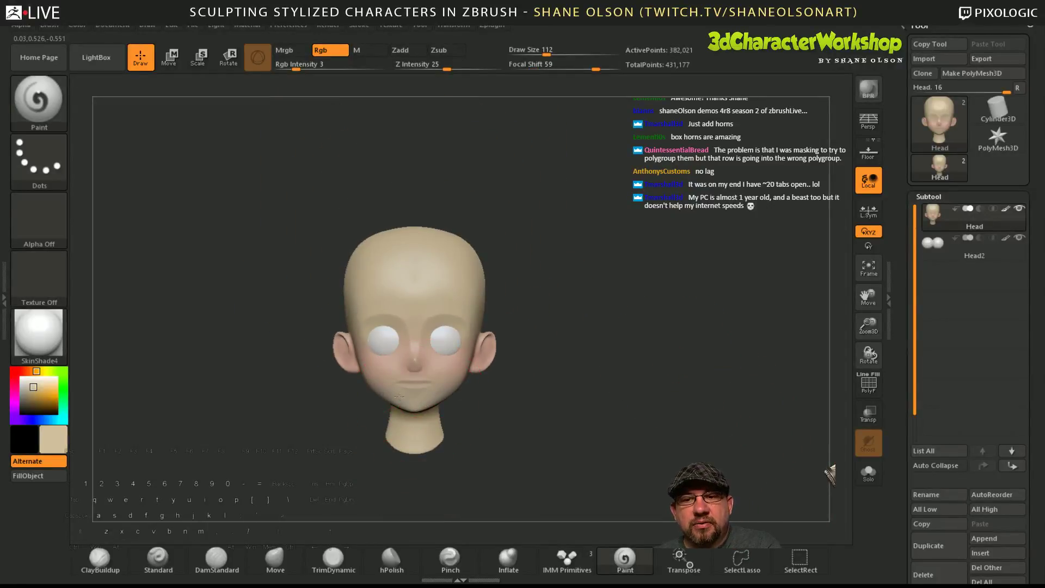
pyautogui.moveTo(532, 406); pyautogui.dragTo(501, 390)
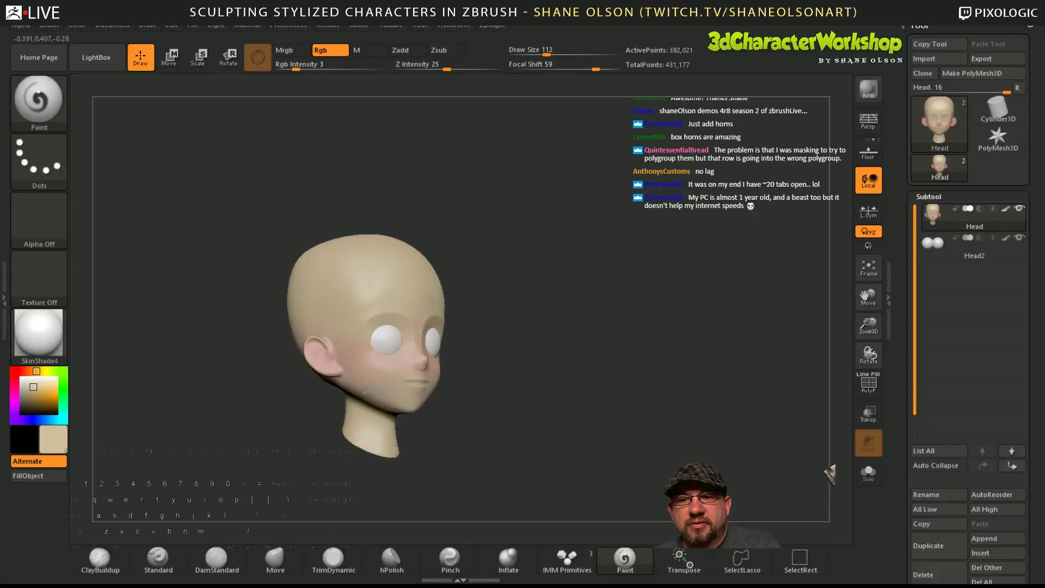
# - Examine the painted skin colour zones on the head from the front, three-quarter and side views
pyautogui.moveTo(604, 433); pyautogui.dragTo(556, 441)
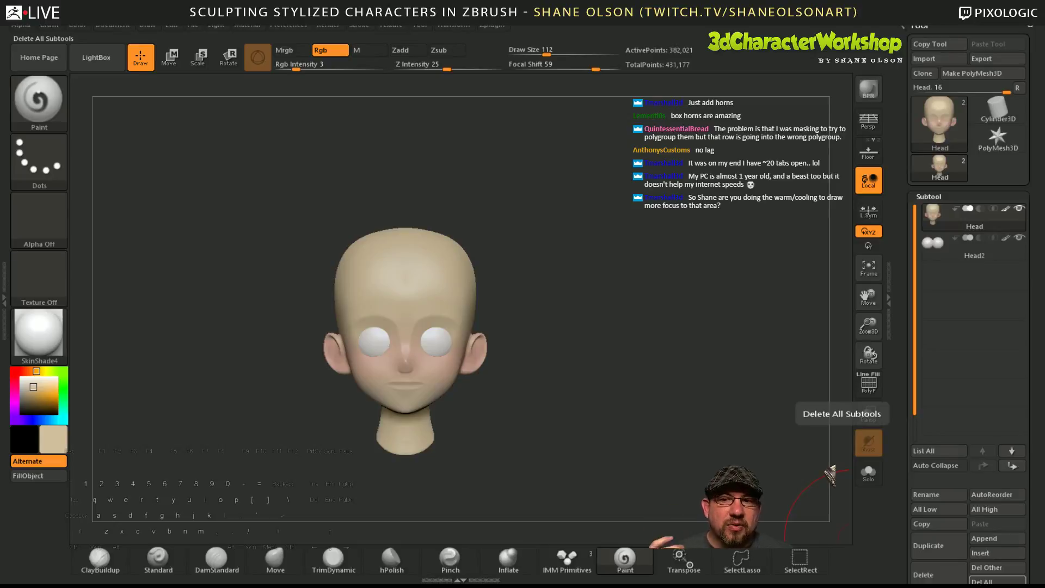
pyautogui.moveTo(606, 343); pyautogui.dragTo(531, 392)
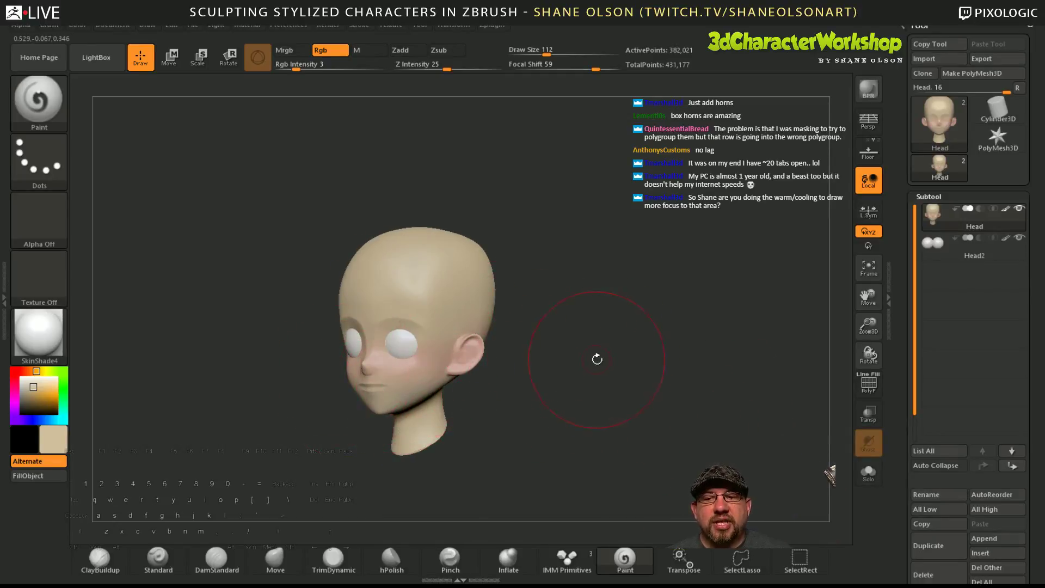
pyautogui.moveTo(597, 358); pyautogui.dragTo(630, 374)
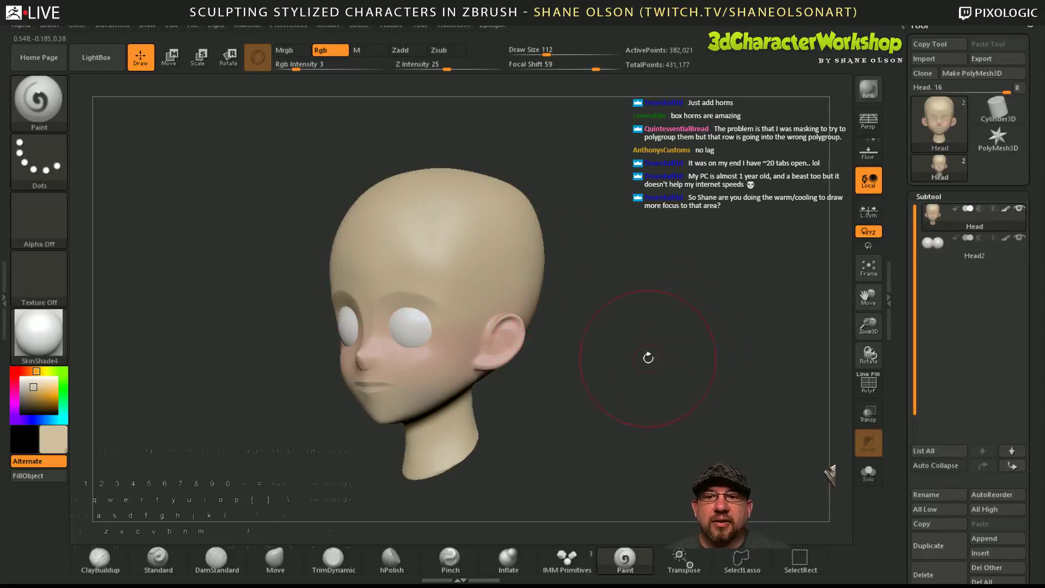
pyautogui.moveTo(648, 357); pyautogui.dragTo(501, 301)
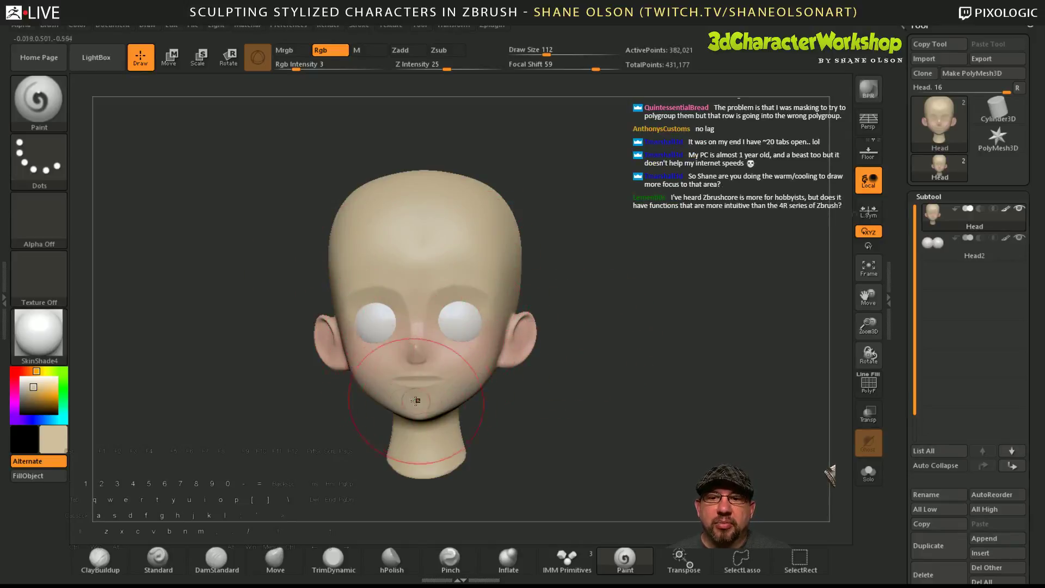
pyautogui.moveTo(694, 328); pyautogui.dragTo(655, 329)
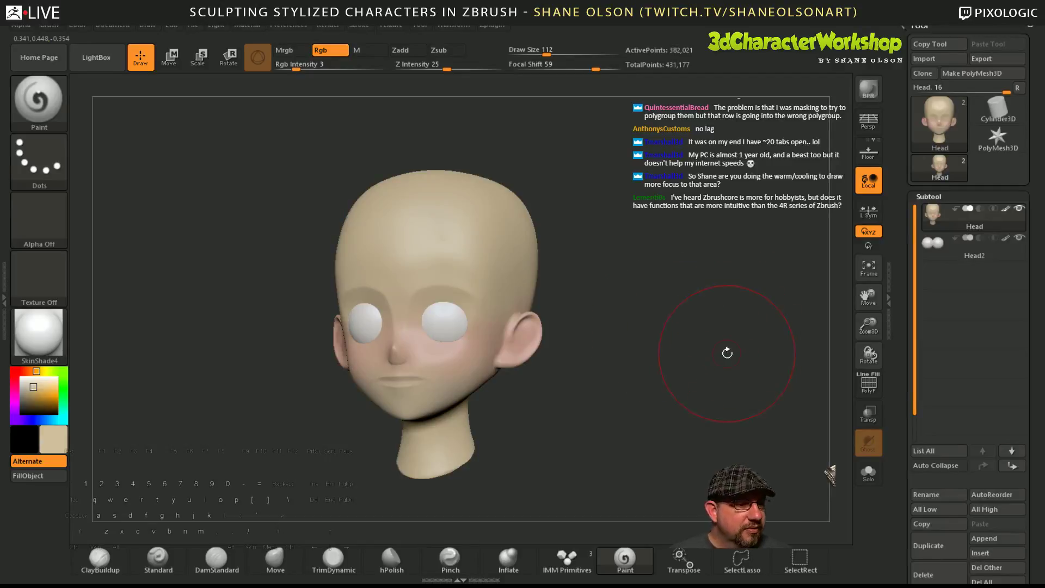
pyautogui.moveTo(728, 324); pyautogui.dragTo(727, 332)
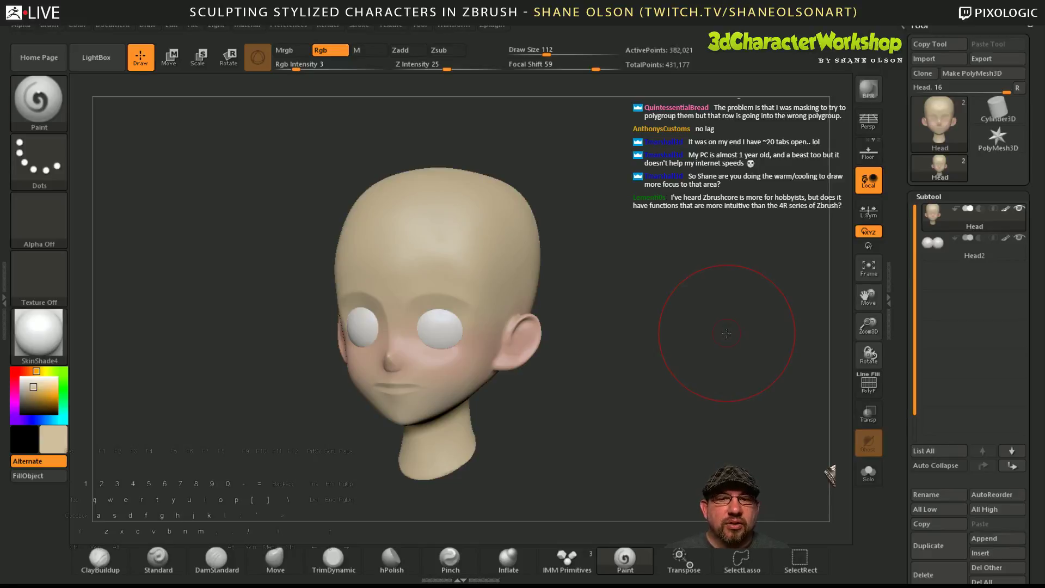
pyautogui.moveTo(733, 383); pyautogui.dragTo(719, 391)
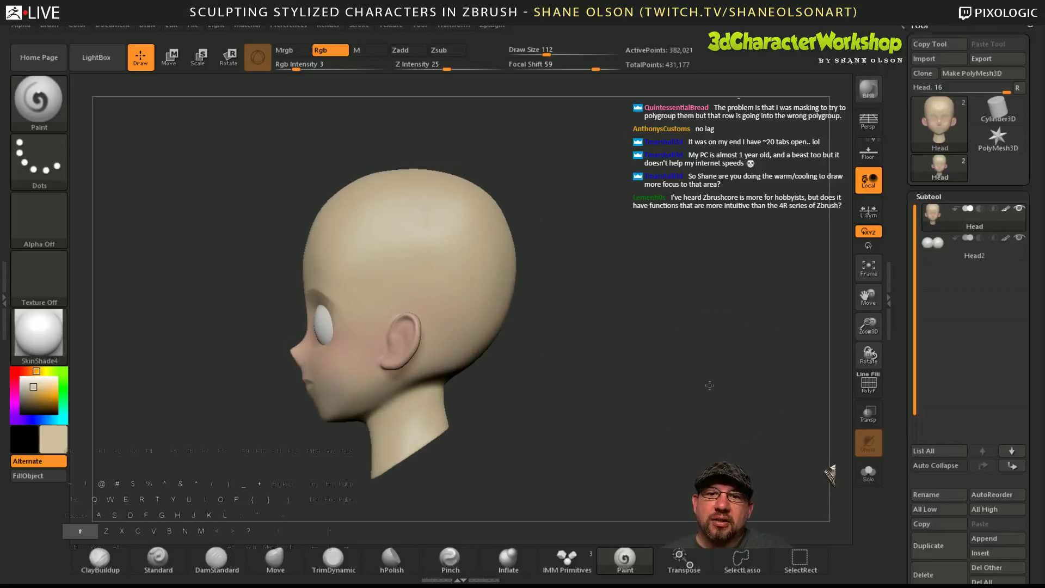
# - Insert a cube with the IMM Primitives brush on the side of the head, just above the ear
pyautogui.press('Down')
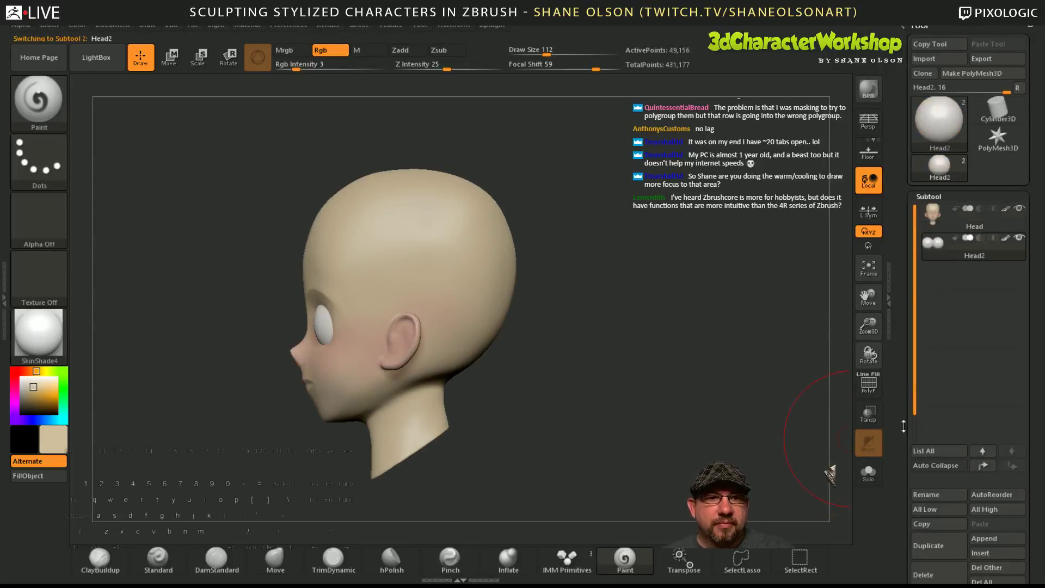
pyautogui.click(1020, 208)
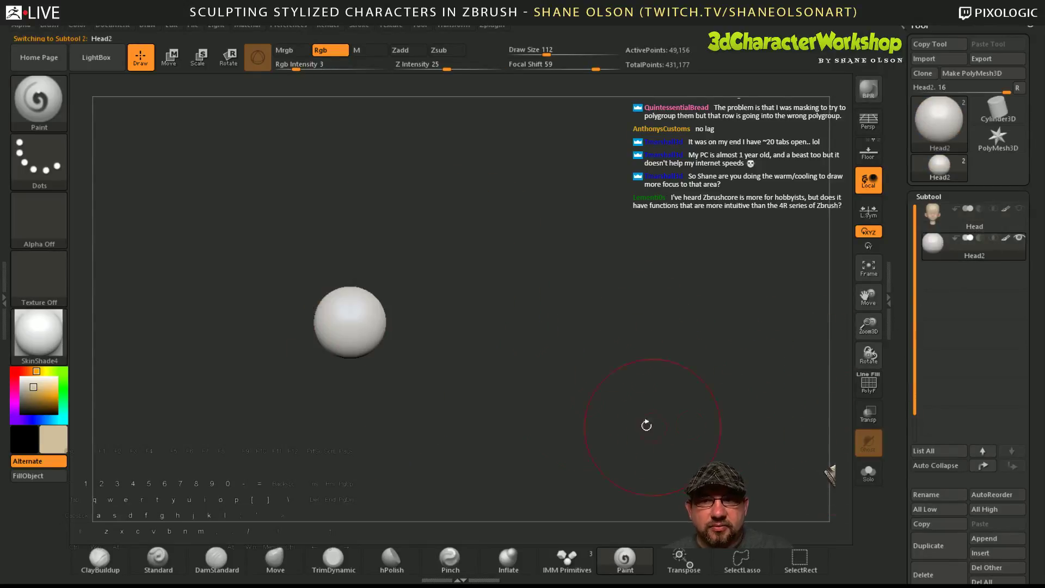
pyautogui.click(567, 558)
pyautogui.click(362, 292)
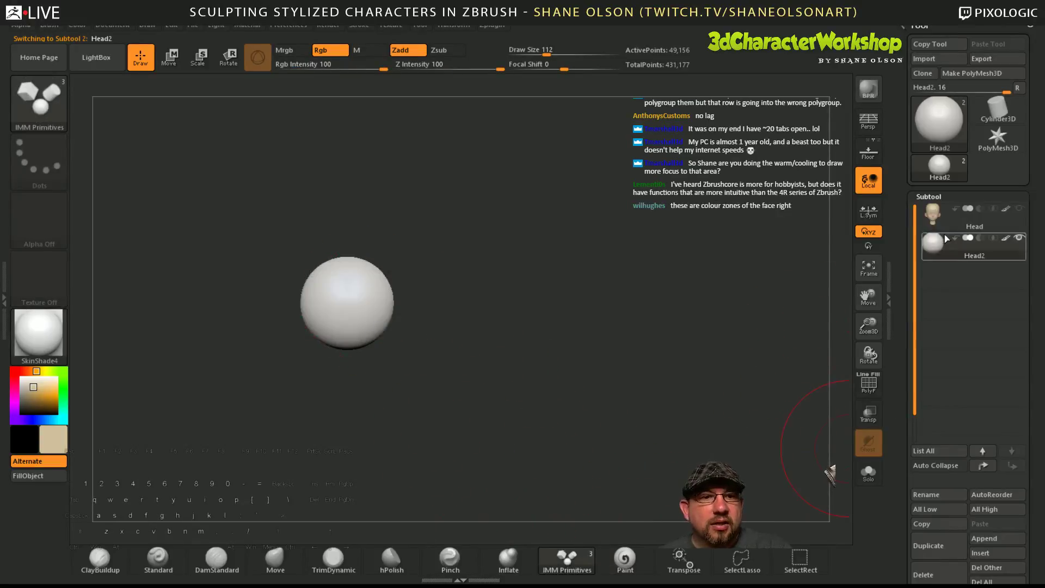
pyautogui.click(936, 220)
pyautogui.keyDown('shift'); pyautogui.moveTo(455, 275); pyautogui.dragTo(451, 306); pyautogui.keyUp('shift')
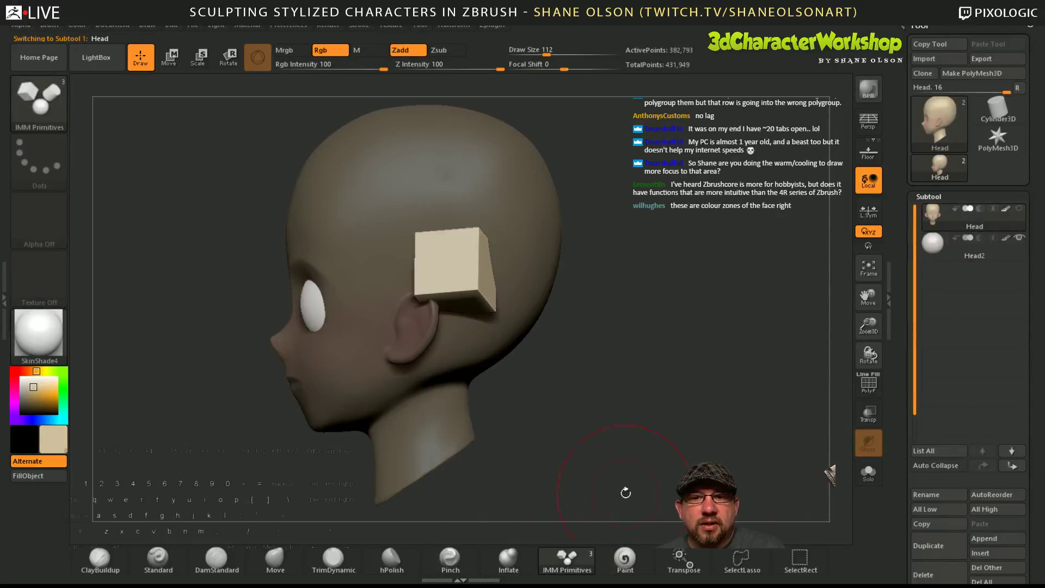
# - Split the unmasked cube off the head into its own subtool with Split Unmasked Points
pyautogui.moveTo(938, 485); pyautogui.dragTo(942, 428)
pyautogui.moveTo(917, 489); pyautogui.dragTo(908, 331)
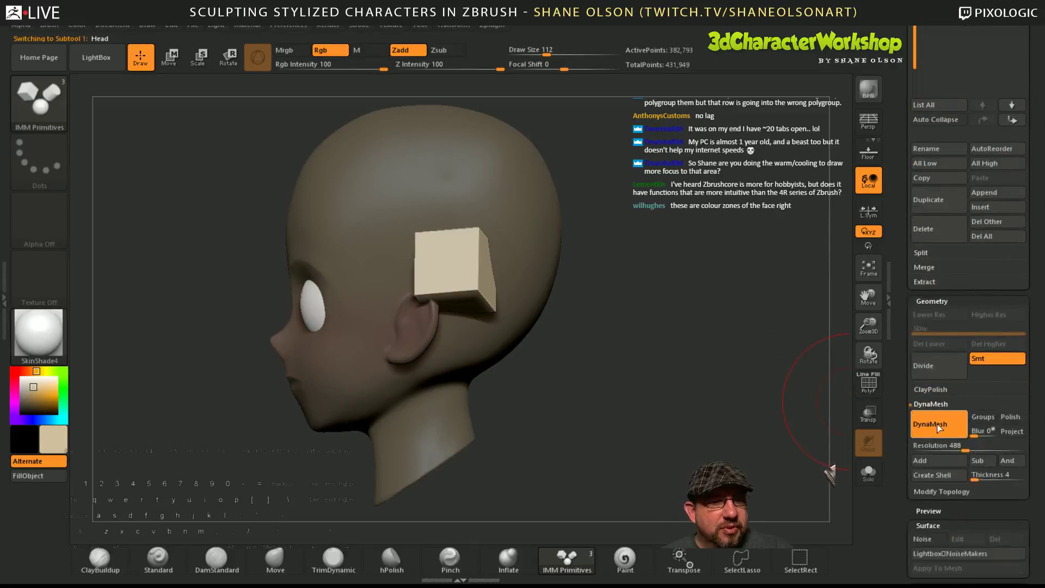
pyautogui.click(920, 253)
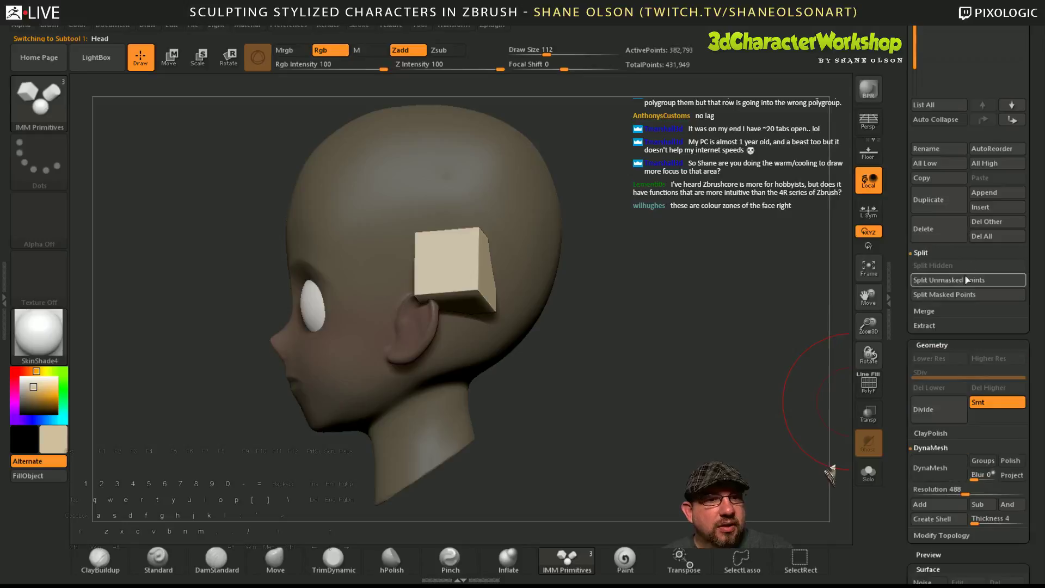
pyautogui.click(952, 279)
pyautogui.moveTo(901, 197); pyautogui.dragTo(903, 311)
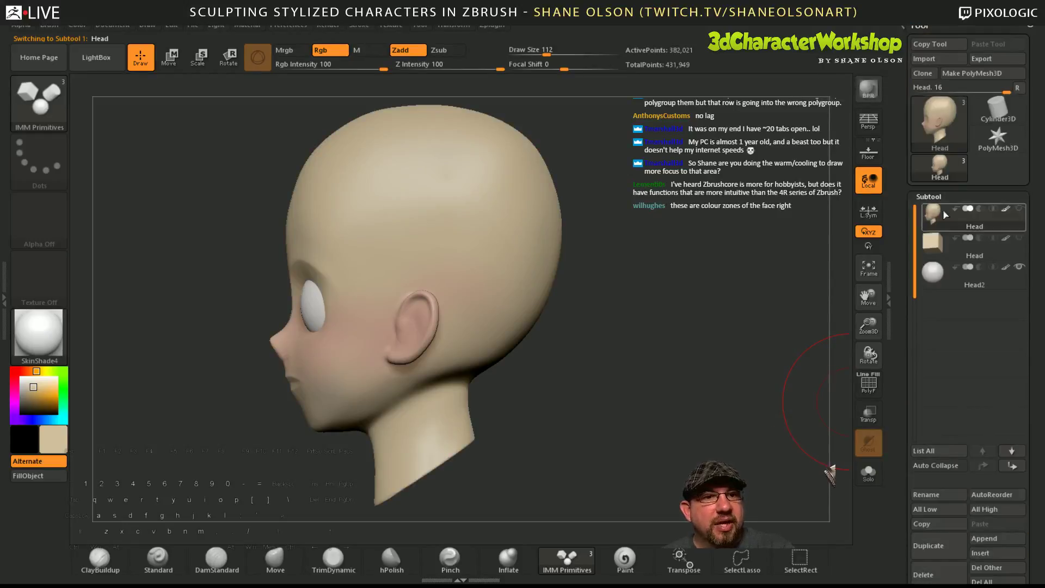
# - Select the cube subtool, hide the Head2 eyes subtool and display the cube's polyframe
pyautogui.click(970, 243)
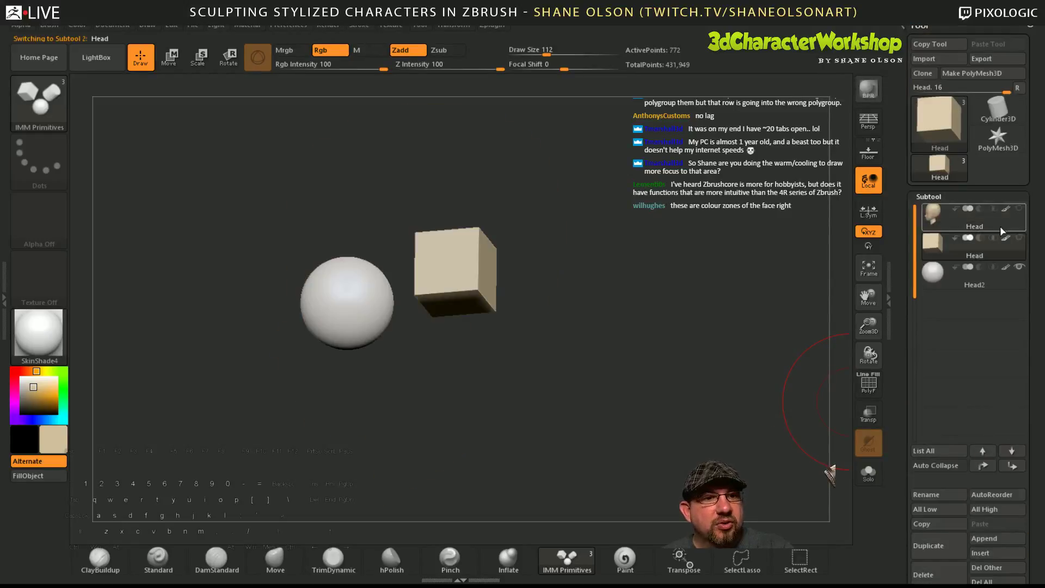
pyautogui.click(1020, 267)
pyautogui.moveTo(730, 329)
pyautogui.mouseDown()
pyautogui.moveTo(621, 361)
pyautogui.moveTo(599, 428)
pyautogui.moveTo(641, 419)
pyautogui.moveTo(615, 374)
pyautogui.moveTo(616, 434)
pyautogui.moveTo(637, 341)
pyautogui.moveTo(644, 362)
pyautogui.moveTo(607, 332)
pyautogui.moveTo(582, 359)
pyautogui.moveTo(602, 292)
pyautogui.moveTo(615, 333)
pyautogui.moveTo(606, 329)
pyautogui.mouseUp()
pyautogui.hotkey('shift', 'f')
# - Isolate the top two rows of faces on the cube, assign them a new polygroup and show the whole cube again
pyautogui.hotkey('ctrl', 'shift')
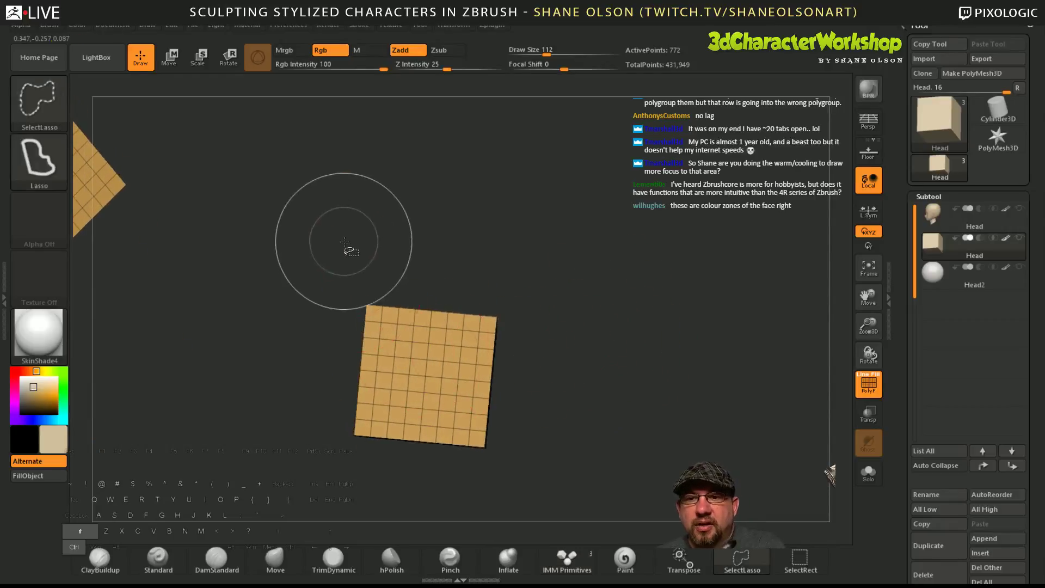
pyautogui.moveTo(322, 233)
pyautogui.keyDown('ctrl'); pyautogui.keyDown('shift'); pyautogui.mouseDown()
pyautogui.moveTo(560, 314)
pyautogui.moveTo(322, 256)
pyautogui.moveTo(361, 343)
pyautogui.moveTo(522, 354)
pyautogui.mouseUp(); pyautogui.keyUp('shift'); pyautogui.keyUp('ctrl')
pyautogui.press('shift')
pyautogui.moveTo(660, 423)
pyautogui.mouseDown()
pyautogui.moveTo(683, 404)
pyautogui.moveTo(679, 421)
pyautogui.moveTo(695, 397)
pyautogui.moveTo(722, 415)
pyautogui.moveTo(710, 544)
pyautogui.mouseUp()
pyautogui.hotkey('ctrl', 'w')
pyautogui.keyDown('ctrl'); pyautogui.keyDown('shift'); pyautogui.click(712, 416); pyautogui.keyUp('shift'); pyautogui.keyUp('ctrl')
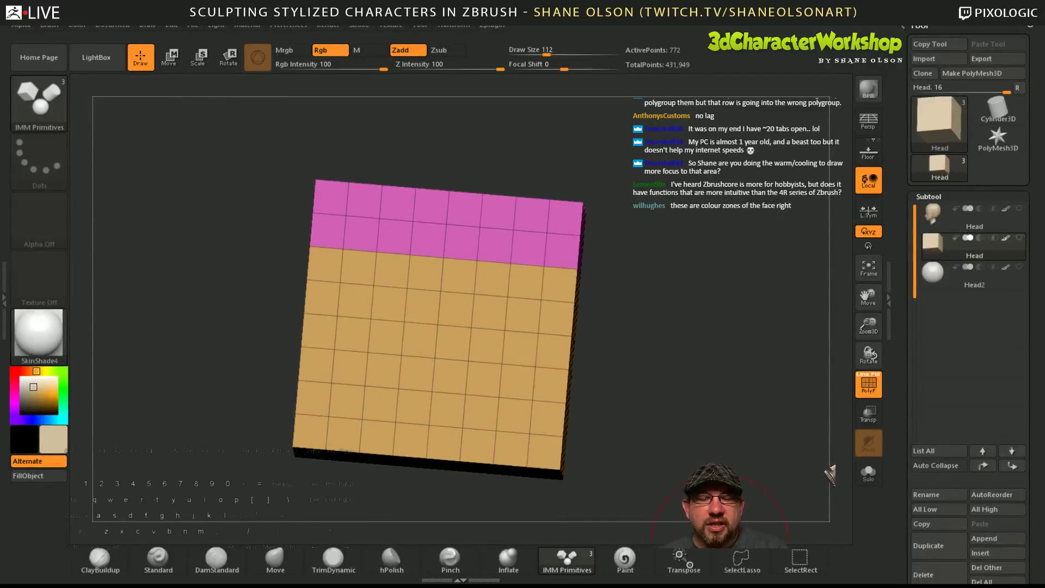
pyautogui.moveTo(694, 370); pyautogui.dragTo(681, 361)
pyautogui.keyDown('ctrl'); pyautogui.keyDown('shift'); pyautogui.click(532, 326); pyautogui.keyUp('shift'); pyautogui.keyUp('ctrl')
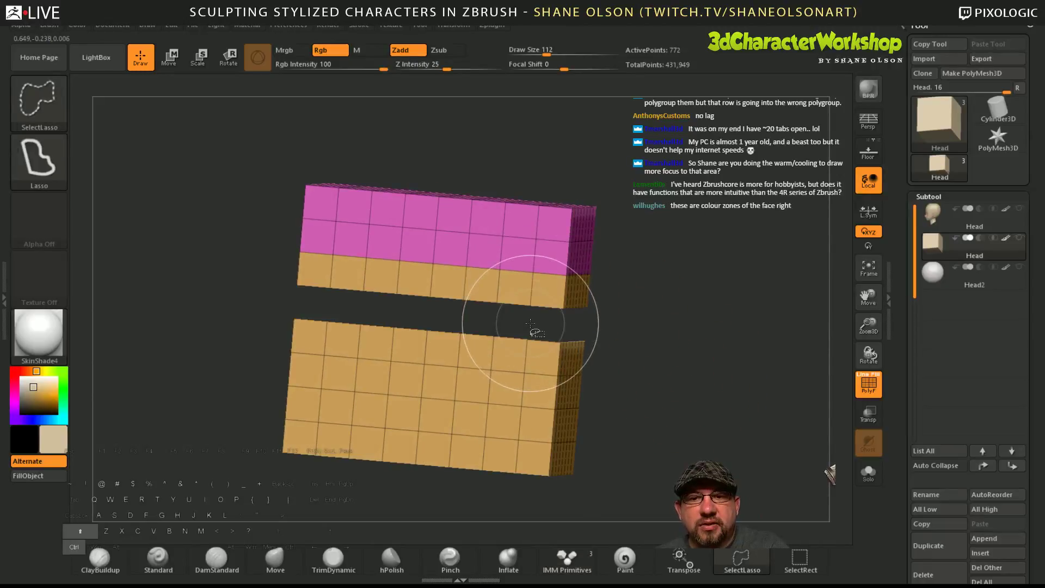
pyautogui.keyDown('ctrl'); pyautogui.keyDown('shift'); pyautogui.click(532, 327); pyautogui.keyUp('shift'); pyautogui.keyUp('ctrl')
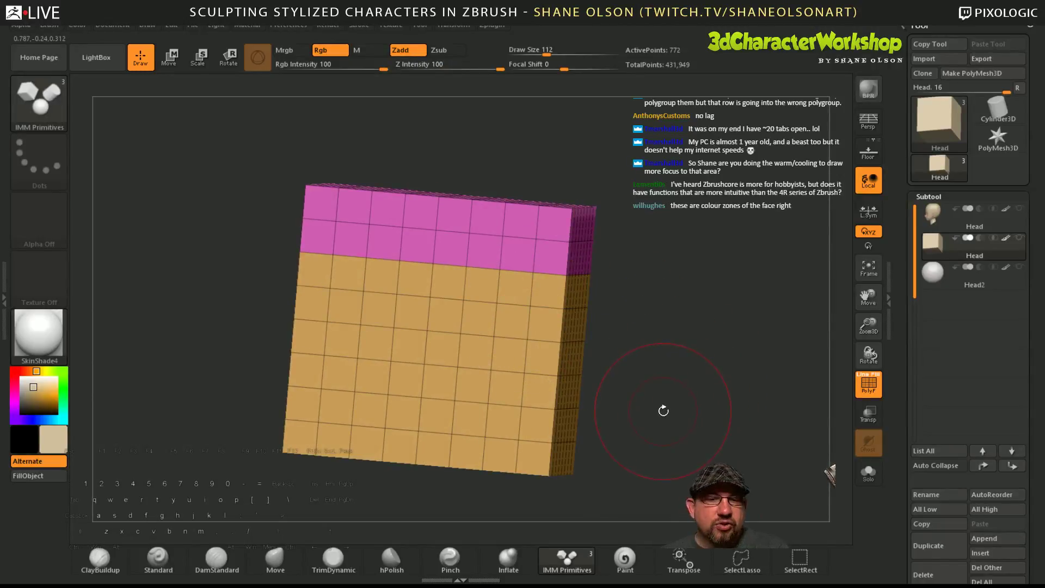
# - Isolate the second face loop below the pink rows, assign it its own polygroup and unhide the rest of the cube
pyautogui.keyDown('ctrl'); pyautogui.keyDown('shift'); pyautogui.moveTo(579, 272); pyautogui.dragTo(577, 342); pyautogui.keyUp('shift'); pyautogui.keyUp('ctrl')
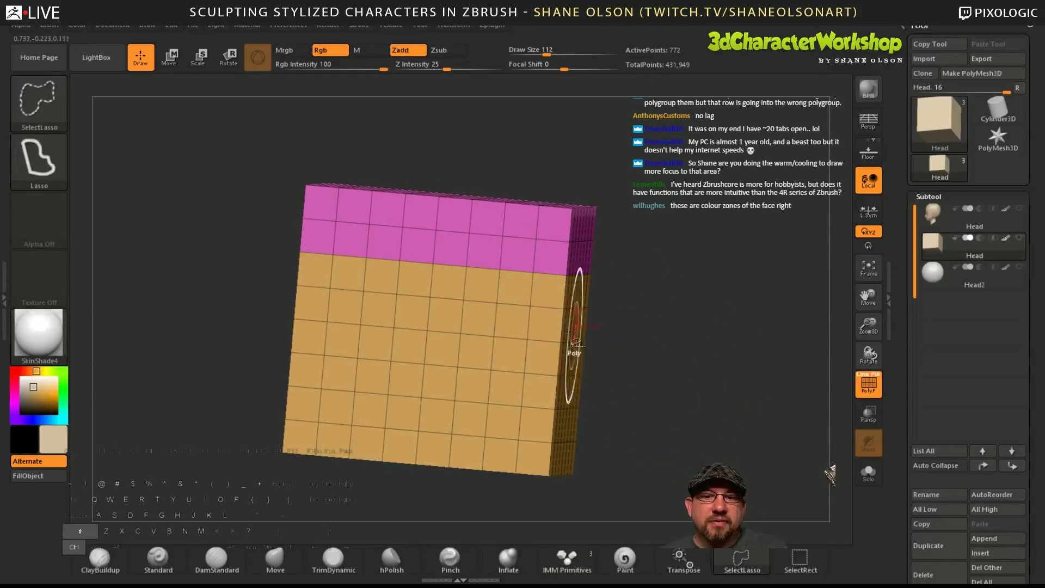
pyautogui.click(529, 328)
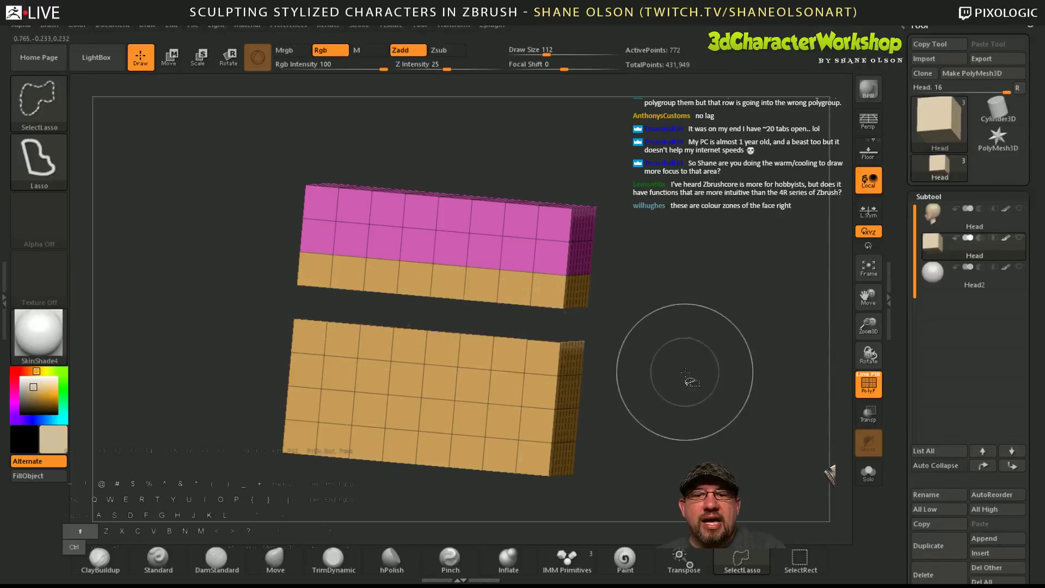
pyautogui.moveTo(713, 351); pyautogui.dragTo(717, 397)
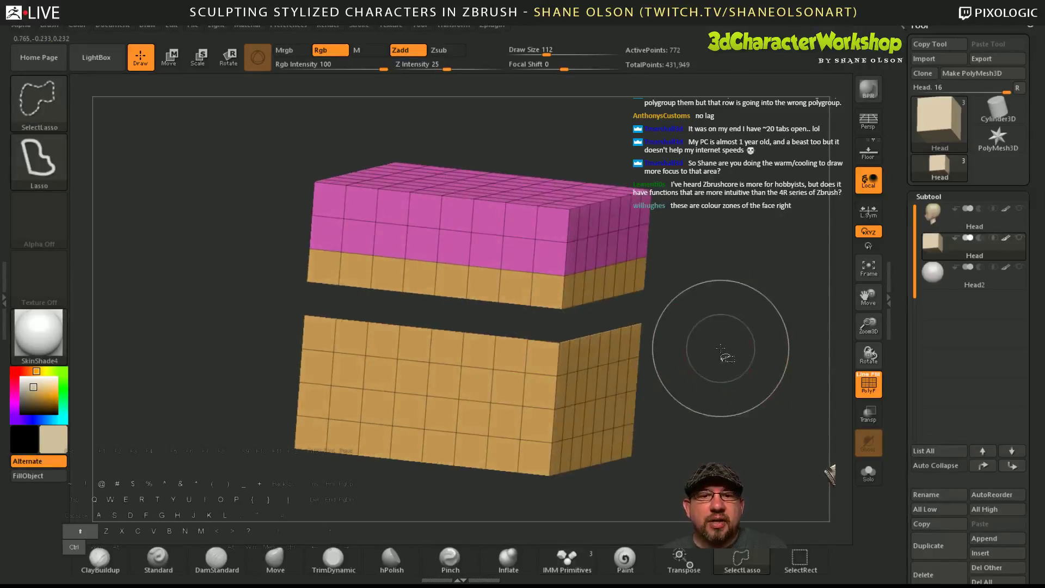
pyautogui.keyDown('ctrl'); pyautogui.keyDown('shift'); pyautogui.click(740, 381); pyautogui.keyUp('shift'); pyautogui.keyUp('ctrl')
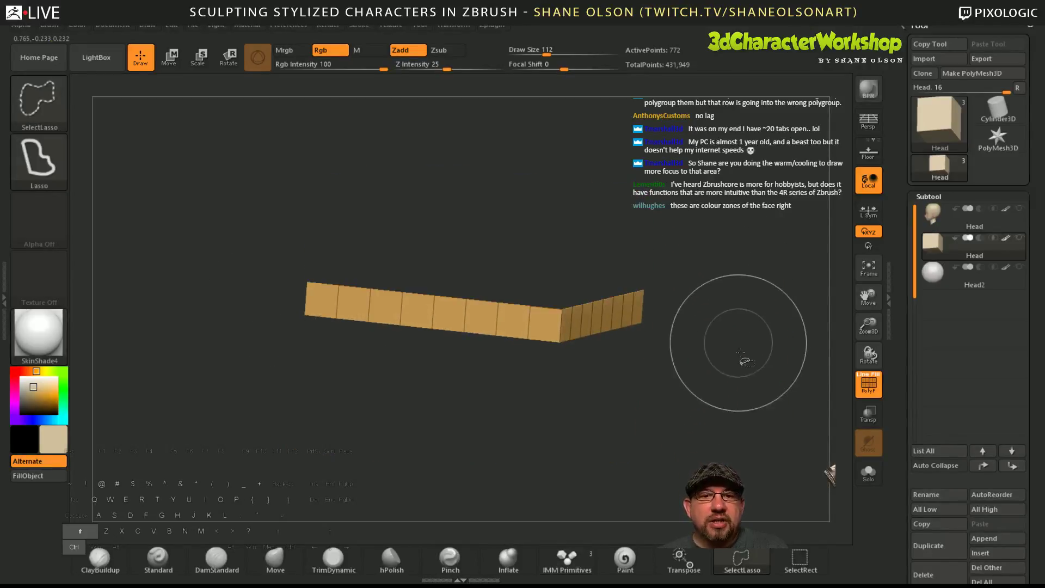
pyautogui.hotkey('ctrl', 'w')
pyautogui.moveTo(741, 385)
pyautogui.mouseDown()
pyautogui.moveTo(732, 387)
pyautogui.moveTo(738, 428)
pyautogui.moveTo(730, 388)
pyautogui.moveTo(715, 387)
pyautogui.moveTo(713, 403)
pyautogui.moveTo(694, 397)
pyautogui.moveTo(702, 389)
pyautogui.moveTo(708, 411)
pyautogui.moveTo(712, 403)
pyautogui.moveTo(539, 442)
pyautogui.mouseUp()
pyautogui.keyDown('ctrl'); pyautogui.keyDown('shift'); pyautogui.click(733, 387); pyautogui.keyUp('shift'); pyautogui.keyUp('ctrl')
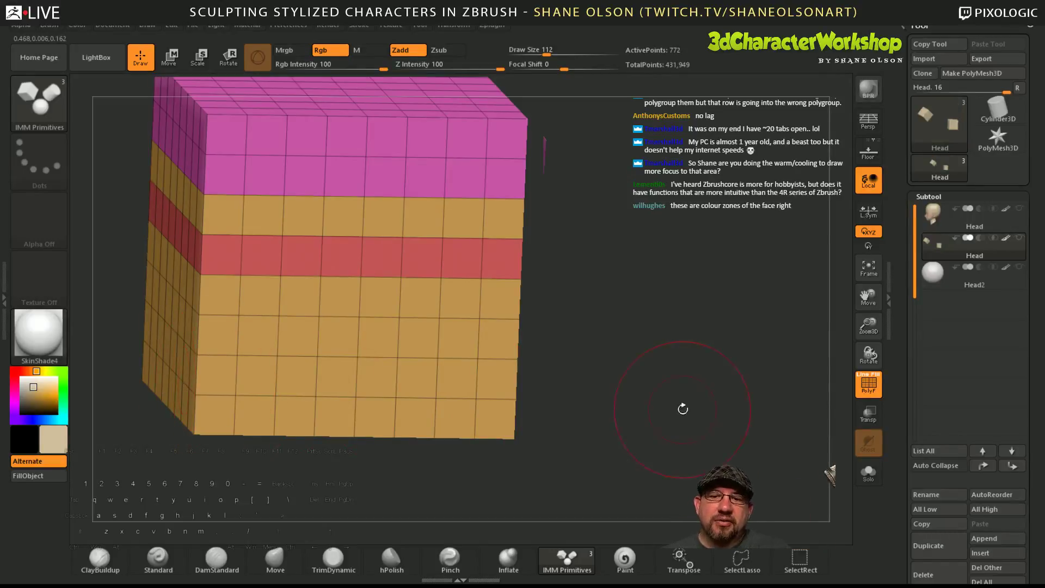
# - Isolate the cube's bottom two rows of faces, hide the stray face beside them, and show the whole cube again
pyautogui.keyDown('shift'); pyautogui.moveTo(683, 408); pyautogui.dragTo(643, 406); pyautogui.keyUp('shift')
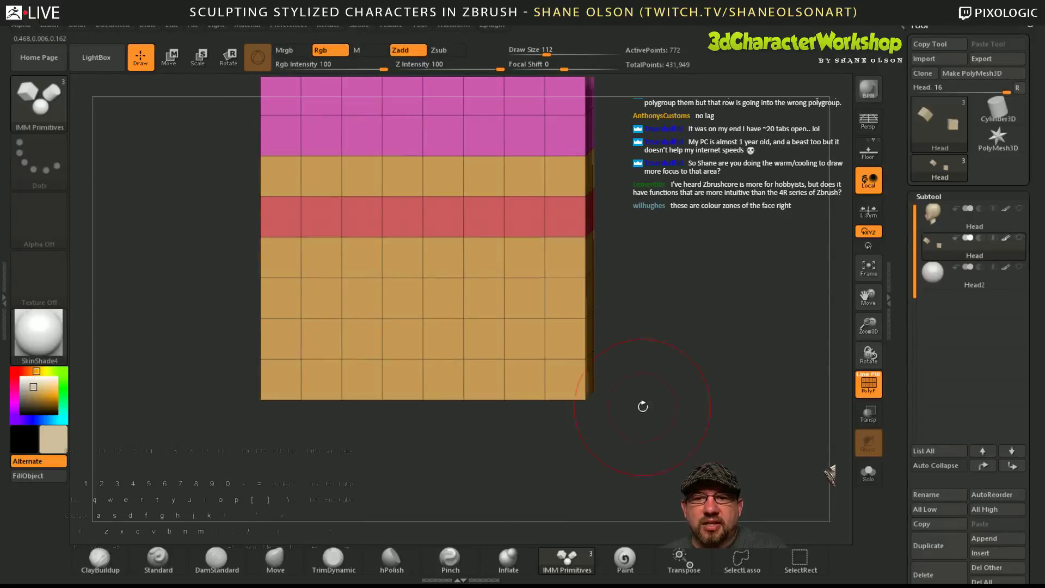
pyautogui.moveTo(223, 326)
pyautogui.keyDown('ctrl'); pyautogui.keyDown('shift'); pyautogui.mouseDown()
pyautogui.moveTo(207, 444)
pyautogui.moveTo(674, 370)
pyautogui.moveTo(667, 281)
pyautogui.mouseUp(); pyautogui.keyUp('shift'); pyautogui.keyUp('ctrl')
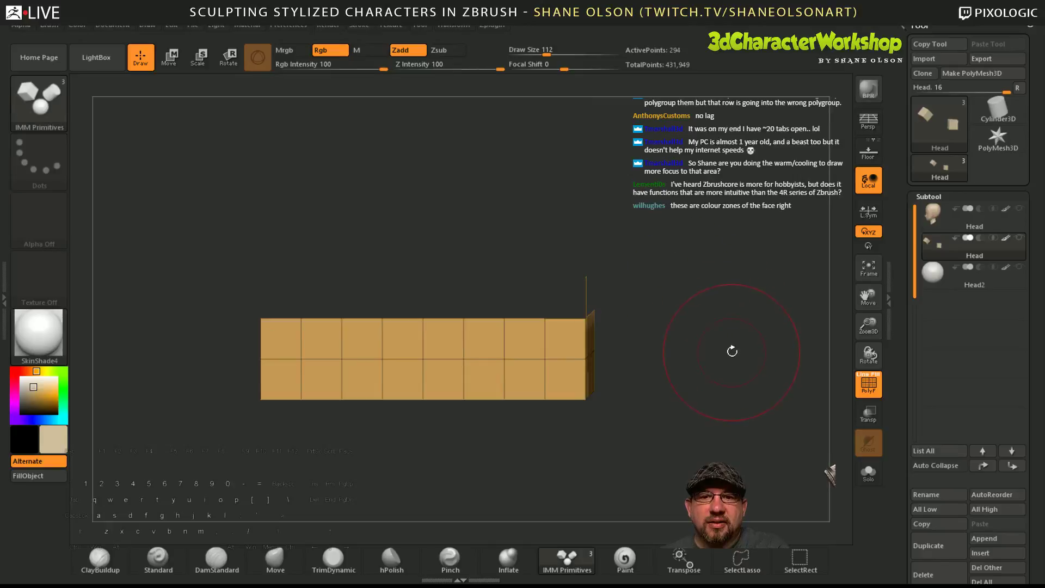
pyautogui.moveTo(729, 349); pyautogui.dragTo(727, 350)
pyautogui.keyDown('ctrl'); pyautogui.keyDown('shift'); pyautogui.moveTo(626, 218); pyautogui.dragTo(664, 291); pyautogui.keyUp('shift'); pyautogui.keyUp('ctrl')
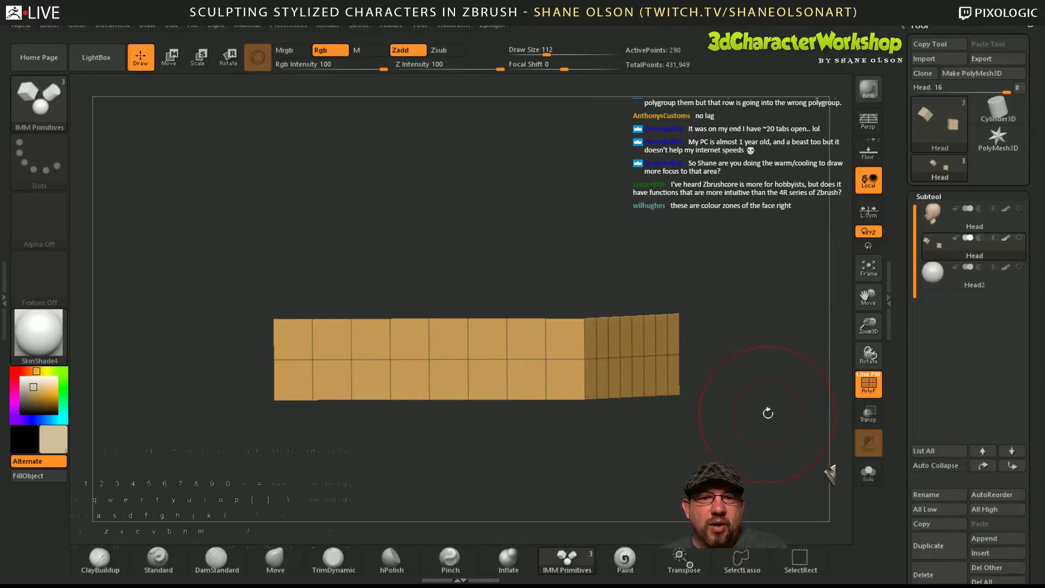
pyautogui.keyDown('alt'); pyautogui.moveTo(767, 413); pyautogui.dragTo(753, 392); pyautogui.keyUp('alt')
pyautogui.keyDown('ctrl'); pyautogui.keyDown('shift'); pyautogui.click(751, 400); pyautogui.keyUp('shift'); pyautogui.keyUp('ctrl')
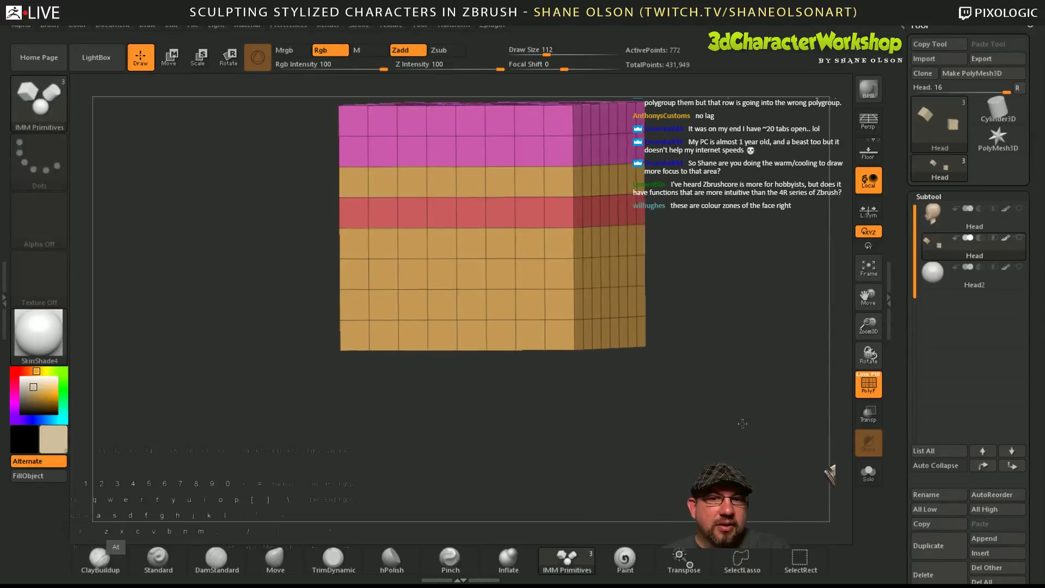
pyautogui.moveTo(738, 430); pyautogui.dragTo(740, 462)
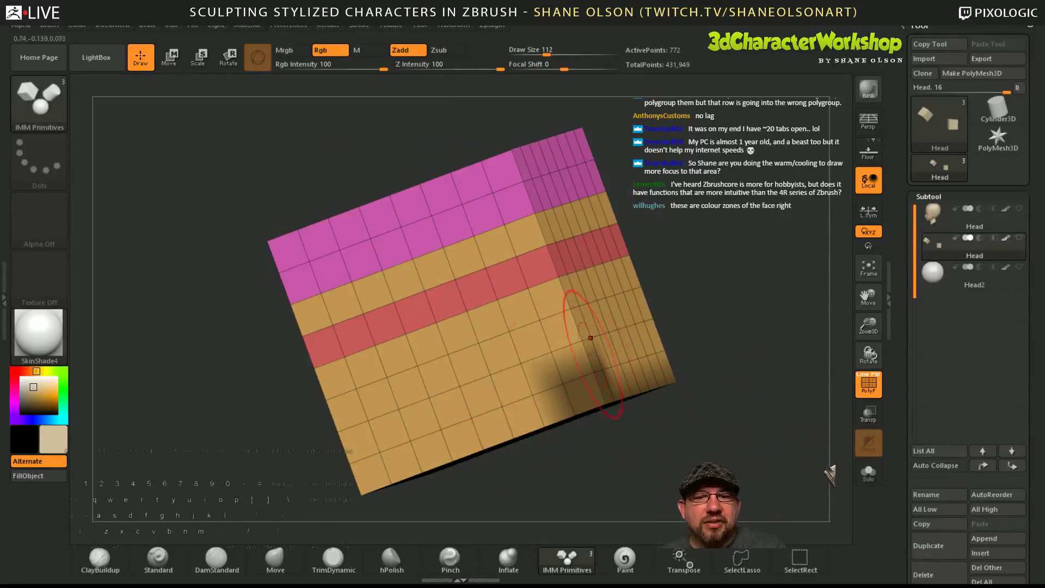
pyautogui.keyDown('alt'); pyautogui.moveTo(724, 364); pyautogui.dragTo(676, 405); pyautogui.keyUp('alt')
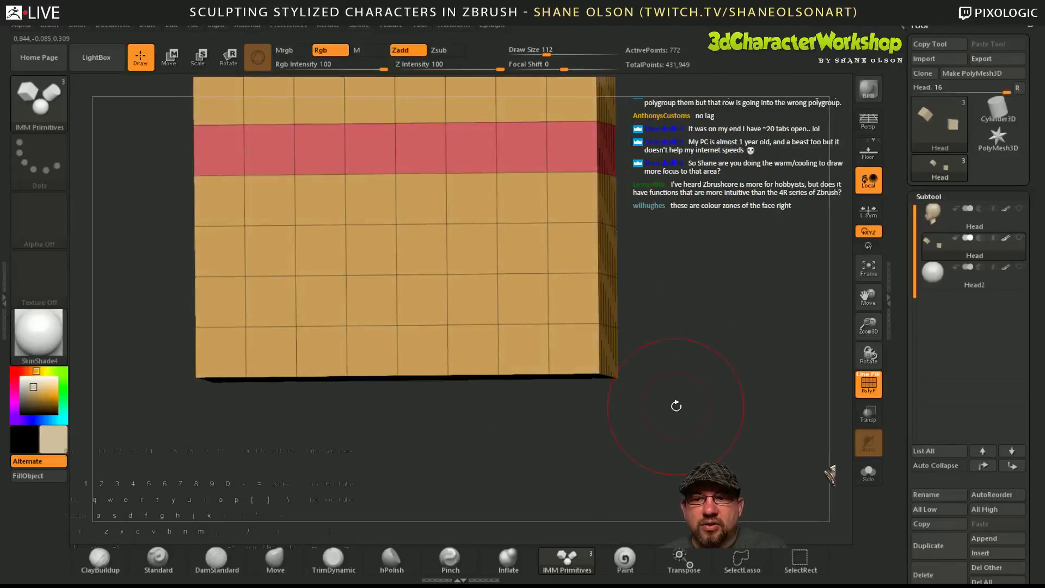
# - Mask the cube's bottom row of faces and the edge above it, and assign the masked faces a new polygroup
pyautogui.moveTo(153, 364)
pyautogui.keyDown('ctrl'); pyautogui.mouseDown()
pyautogui.moveTo(721, 449)
pyautogui.moveTo(466, 433)
pyautogui.mouseUp(); pyautogui.keyUp('ctrl')
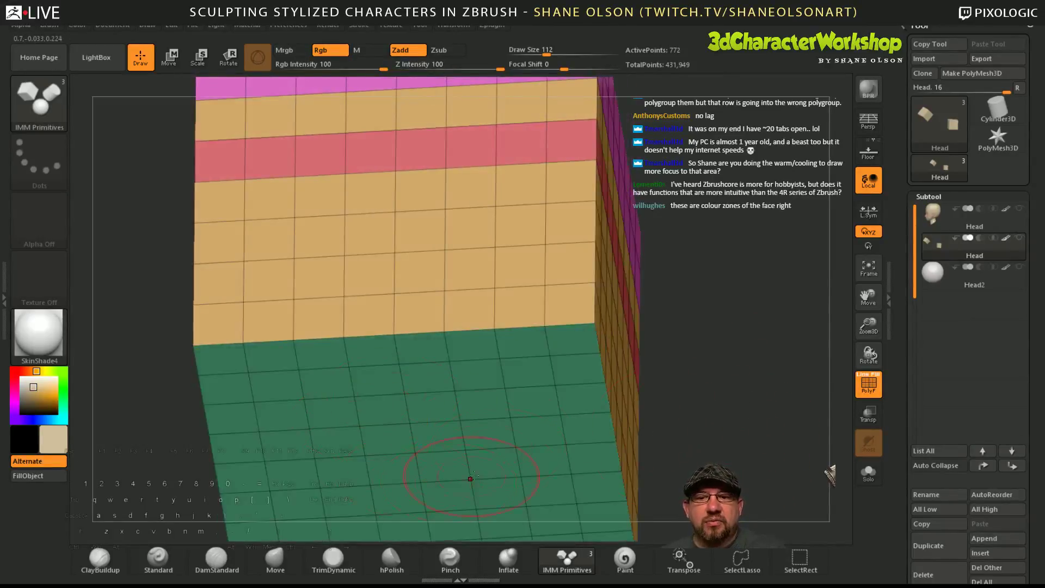
pyautogui.moveTo(728, 328); pyautogui.dragTo(489, 436)
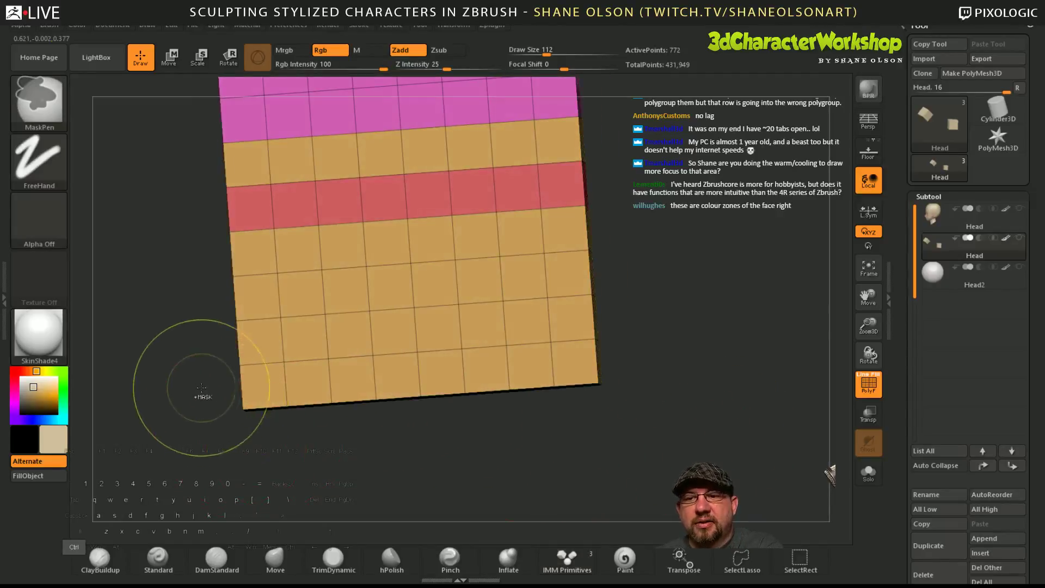
pyautogui.moveTo(205, 381)
pyautogui.keyDown('ctrl'); pyautogui.mouseDown()
pyautogui.moveTo(424, 442)
pyautogui.moveTo(697, 443)
pyautogui.mouseUp(); pyautogui.keyUp('ctrl')
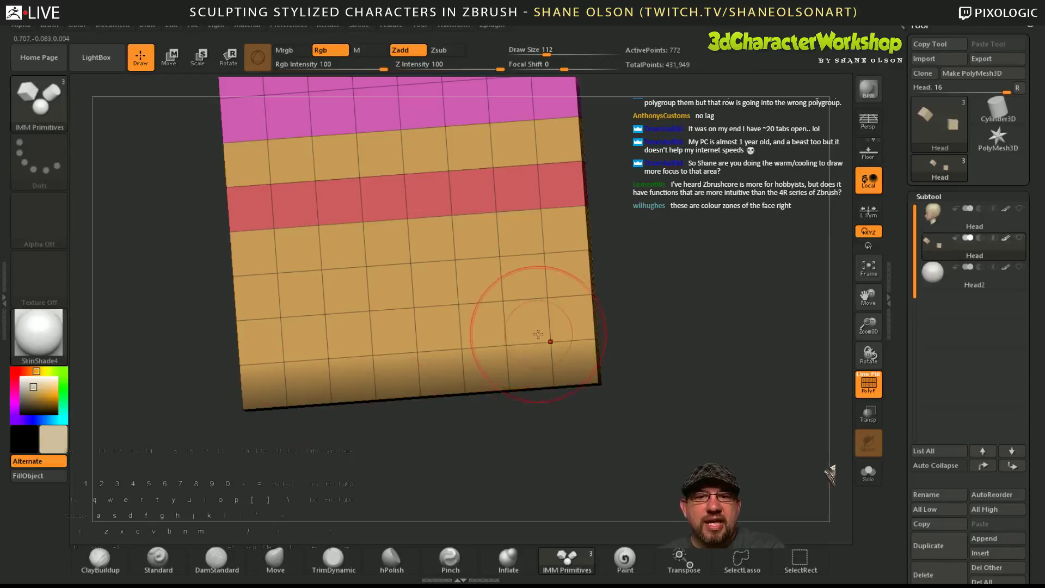
pyautogui.moveTo(618, 368); pyautogui.dragTo(693, 418)
pyautogui.keyDown('ctrl'); pyautogui.moveTo(164, 339); pyautogui.dragTo(640, 382); pyautogui.keyUp('ctrl')
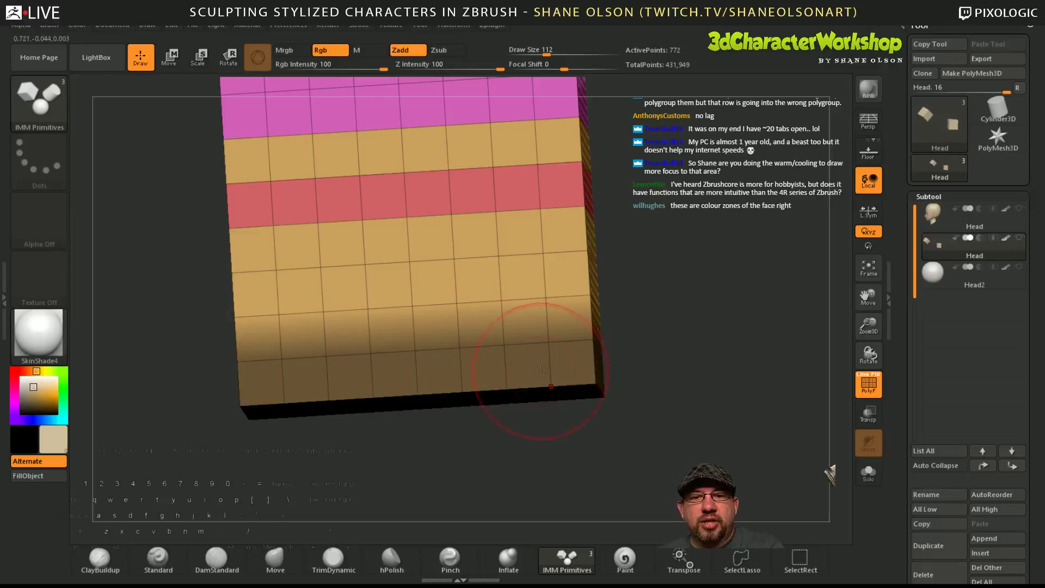
pyautogui.hotkey('ctrl', 'w')
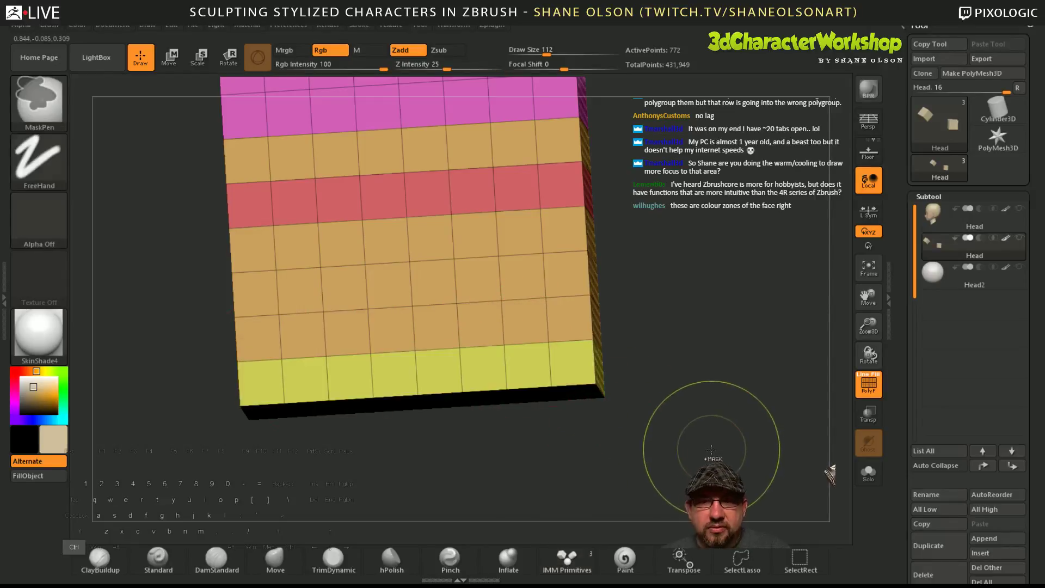
# - Undo the polygroup on the cube's bottom row and remove the mask
pyautogui.moveTo(680, 445); pyautogui.dragTo(715, 454)
pyautogui.hotkey('ctrl', 'z')
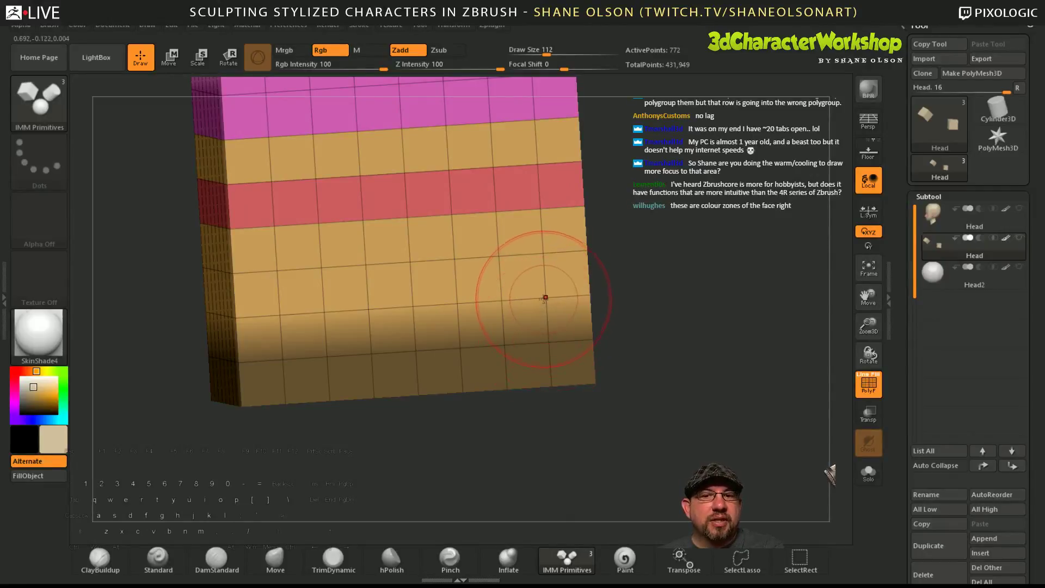
pyautogui.moveTo(724, 422)
pyautogui.mouseDown()
pyautogui.moveTo(639, 411)
pyautogui.moveTo(737, 407)
pyautogui.moveTo(724, 408)
pyautogui.mouseUp()
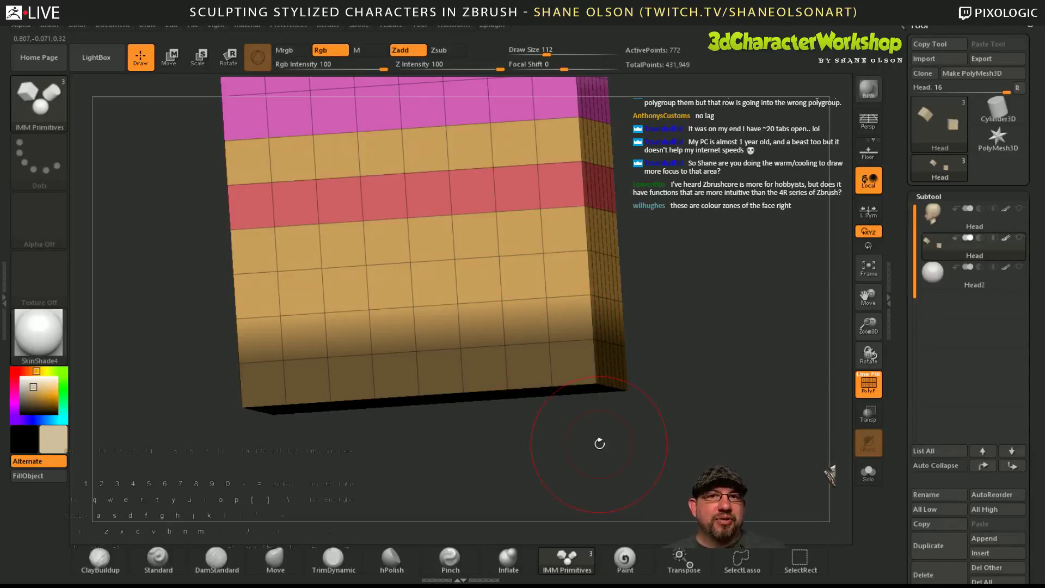
pyautogui.moveTo(711, 393); pyautogui.dragTo(712, 413)
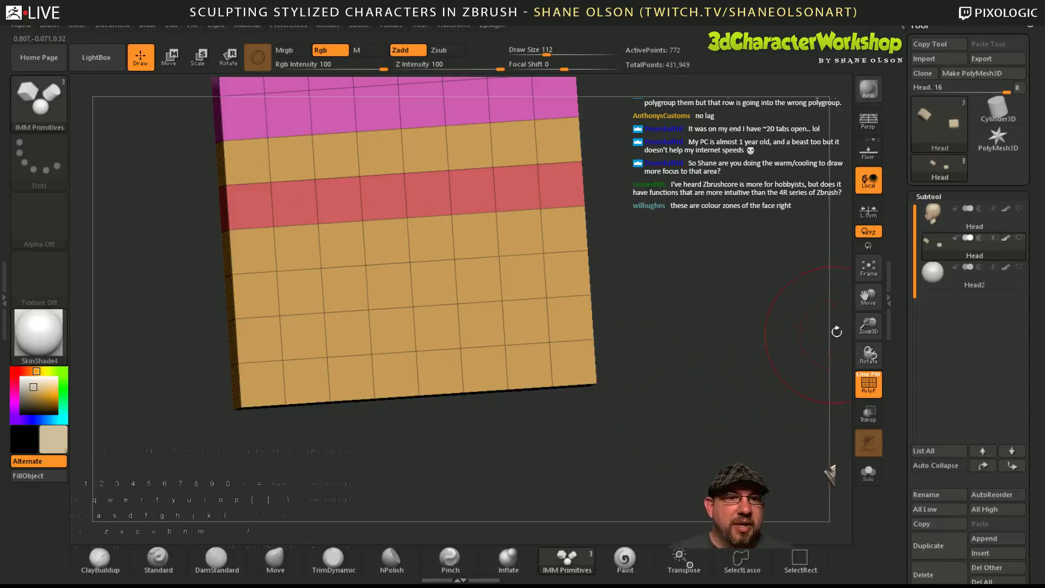
# - Select the Head2 eyes subtool, show the head subtool again and turn off the polyframe
pyautogui.click(960, 276)
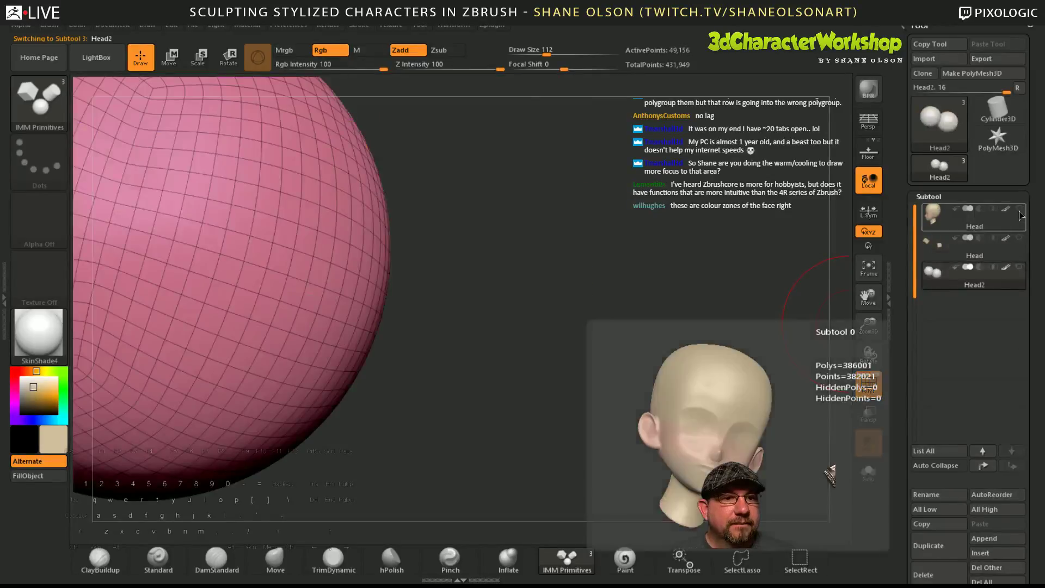
pyautogui.click(1019, 210)
pyautogui.keyDown('alt'); pyautogui.moveTo(753, 311); pyautogui.dragTo(693, 266); pyautogui.keyUp('alt')
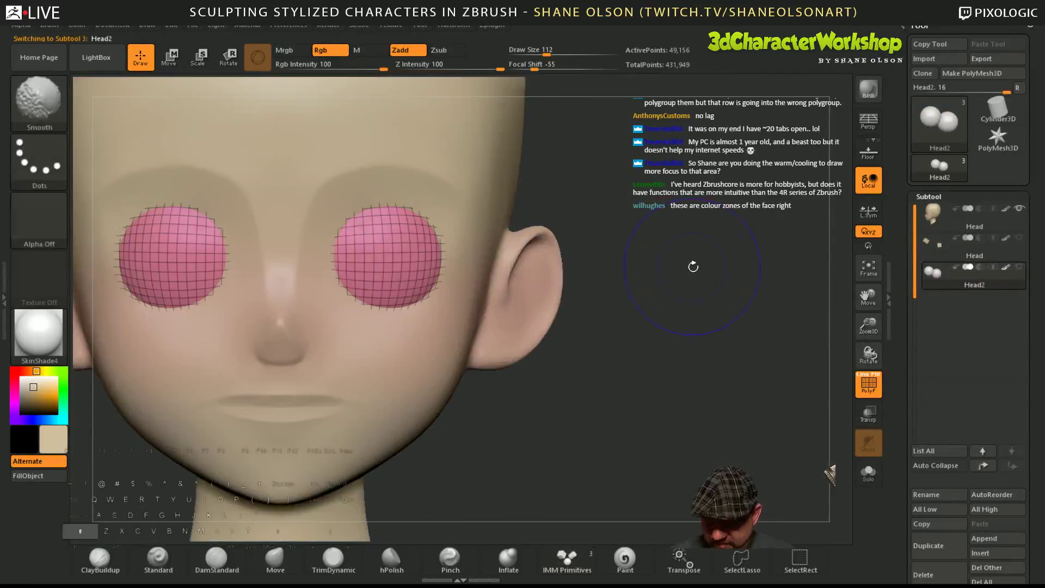
pyautogui.hotkey('shift', 'f')
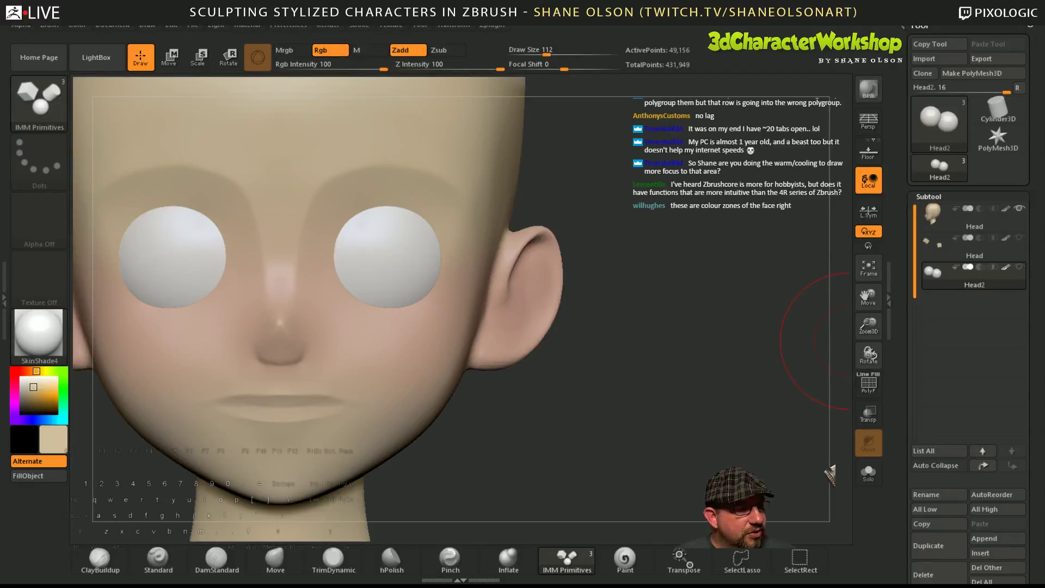
pyautogui.keyDown('alt'); pyautogui.moveTo(689, 370); pyautogui.dragTo(671, 328); pyautogui.keyUp('alt')
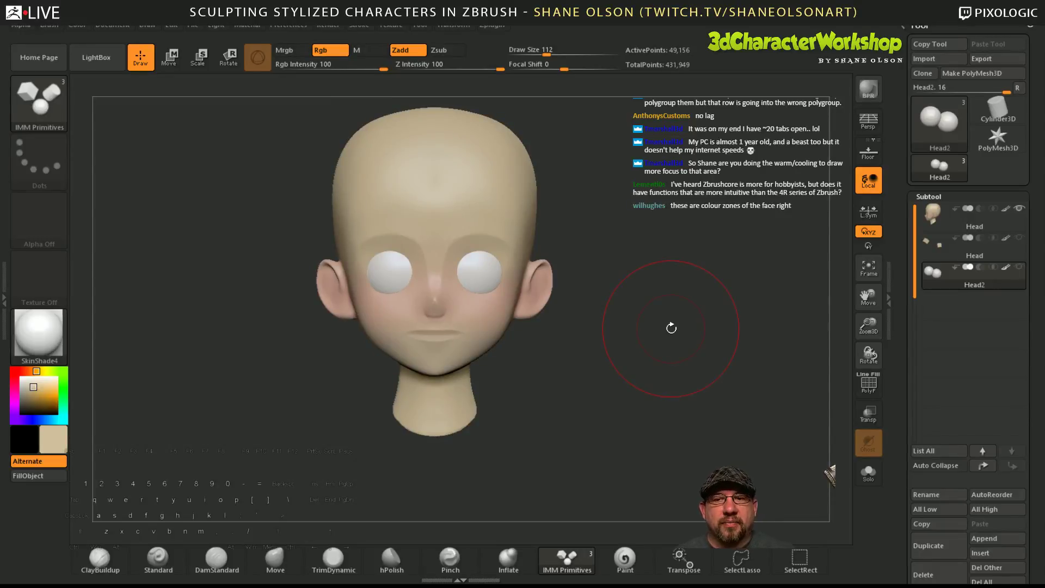
pyautogui.moveTo(707, 337)
pyautogui.mouseDown()
pyautogui.moveTo(676, 373)
pyautogui.moveTo(690, 373)
pyautogui.moveTo(698, 347)
pyautogui.mouseUp()
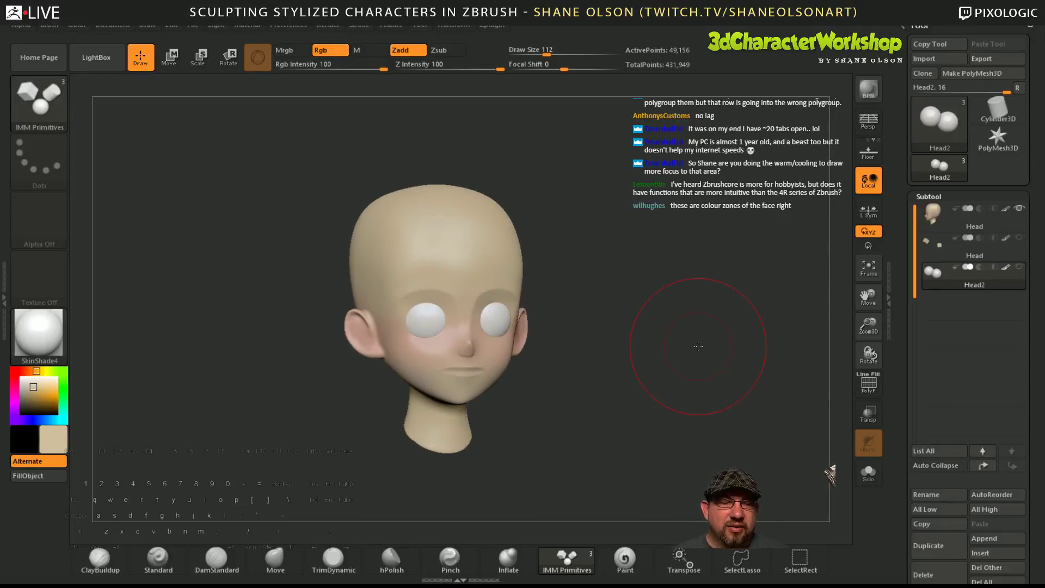
pyautogui.moveTo(698, 346); pyautogui.dragTo(674, 347)
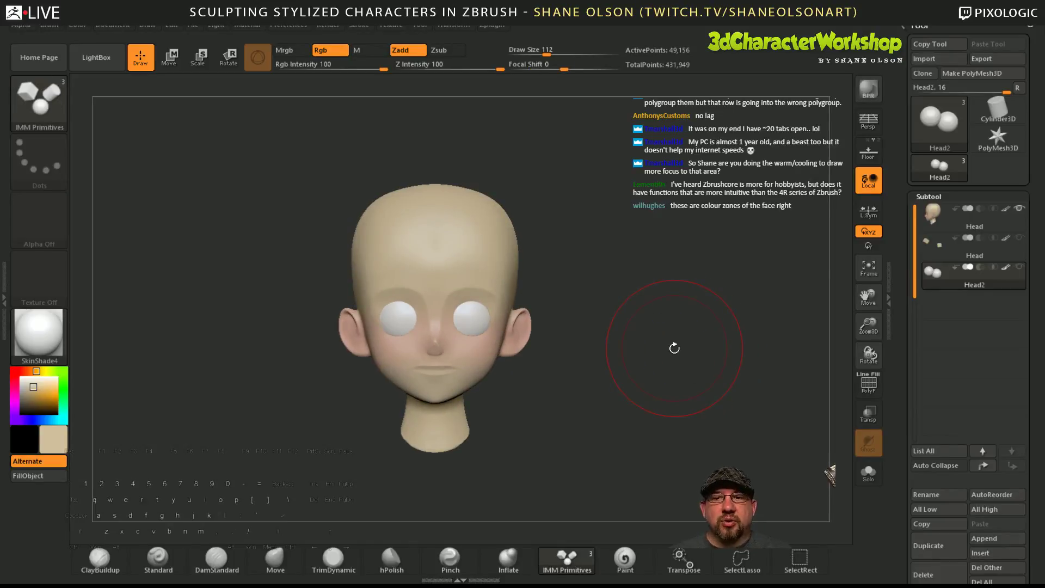
pyautogui.moveTo(672, 350); pyautogui.dragTo(661, 383)
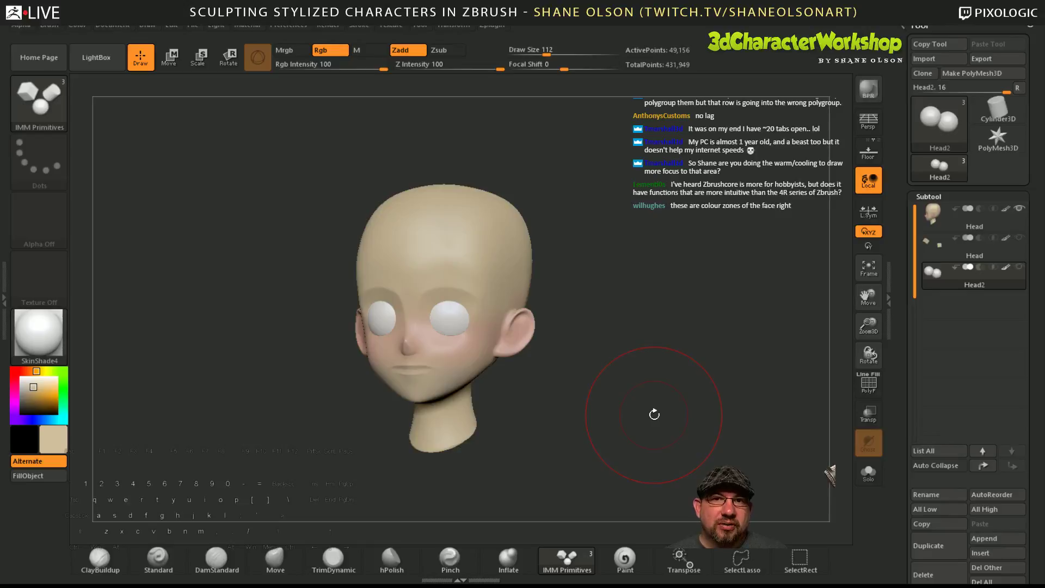
pyautogui.keyDown('alt'); pyautogui.moveTo(621, 374); pyautogui.dragTo(615, 408); pyautogui.keyUp('alt')
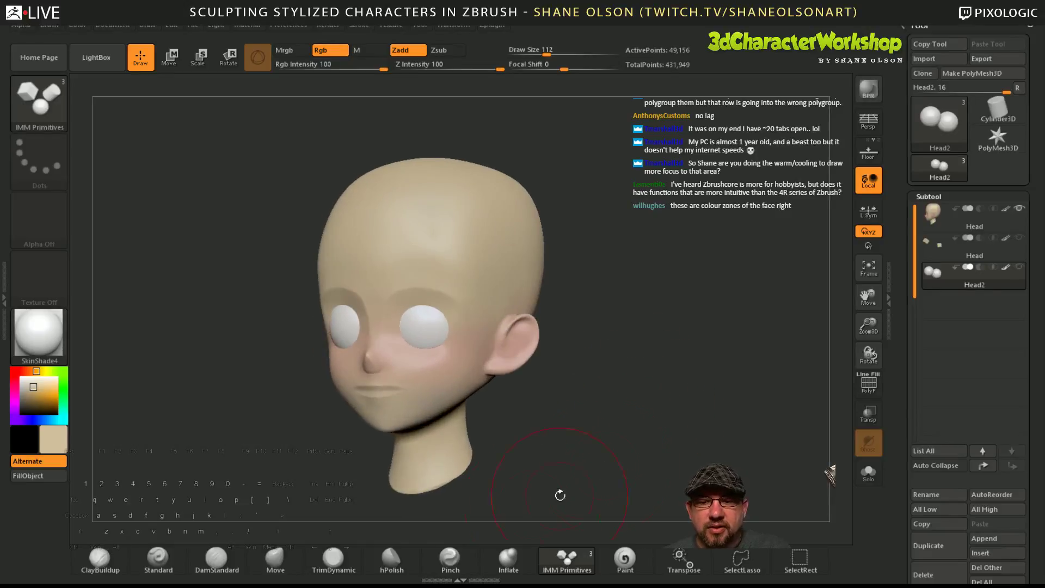
# - Switch to the DamStandard brush and set its draw size to 54
pyautogui.click(216, 557)
pyautogui.moveTo(637, 316)
pyautogui.keyDown('alt'); pyautogui.mouseDown()
pyautogui.moveTo(652, 406)
pyautogui.moveTo(638, 423)
pyautogui.mouseUp(); pyautogui.keyUp('alt')
pyautogui.press('s')
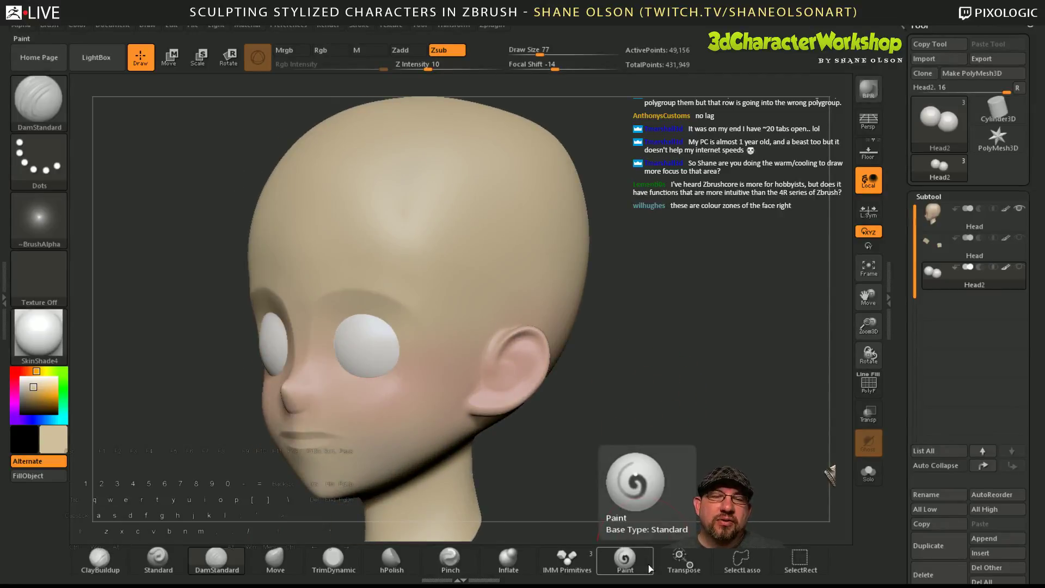
pyautogui.moveTo(687, 393); pyautogui.dragTo(673, 410)
pyautogui.press('s')
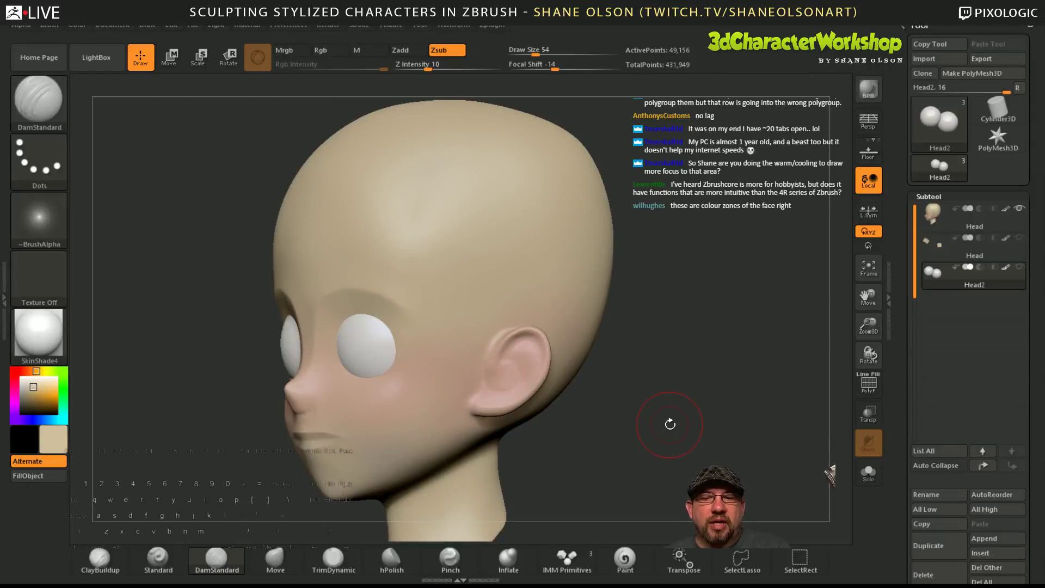
# - Make the head the active subtool with draw size 31 and show the Head2 eyes alongside it
pyautogui.keyDown('alt'); pyautogui.click(516, 379); pyautogui.keyUp('alt')
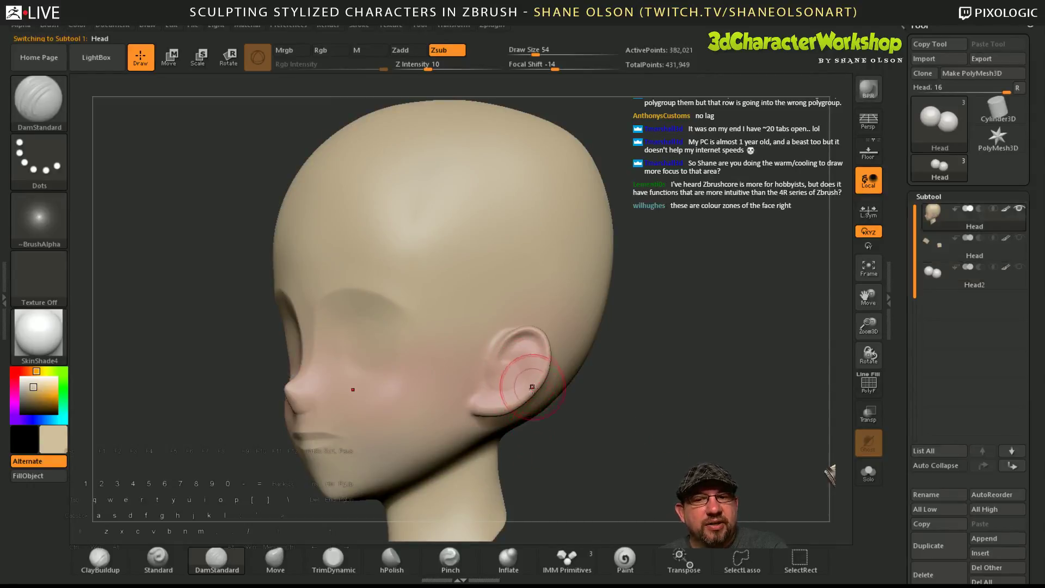
pyautogui.press('s')
pyautogui.moveTo(558, 450); pyautogui.dragTo(552, 450)
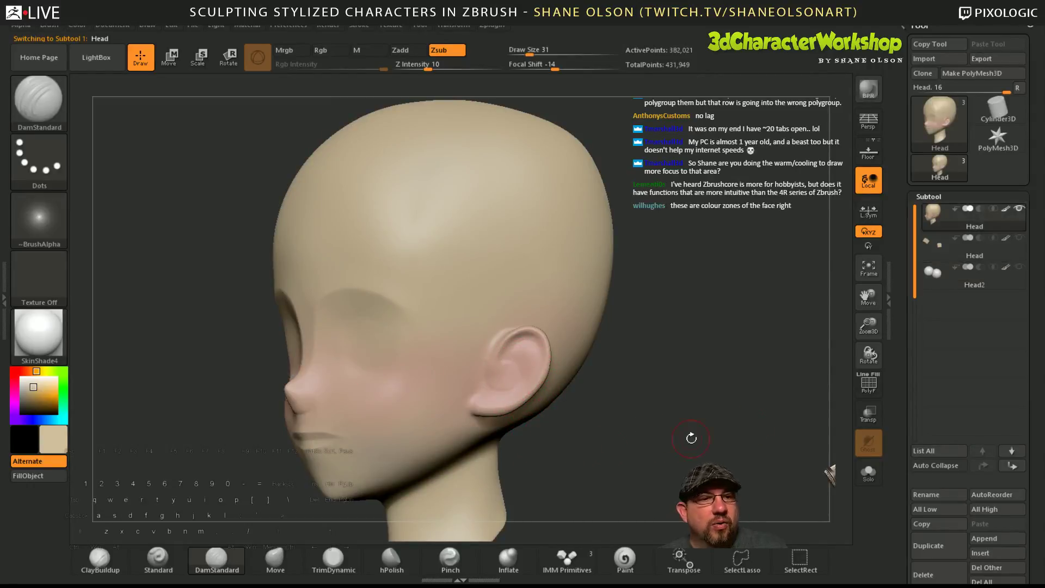
pyautogui.click(1019, 266)
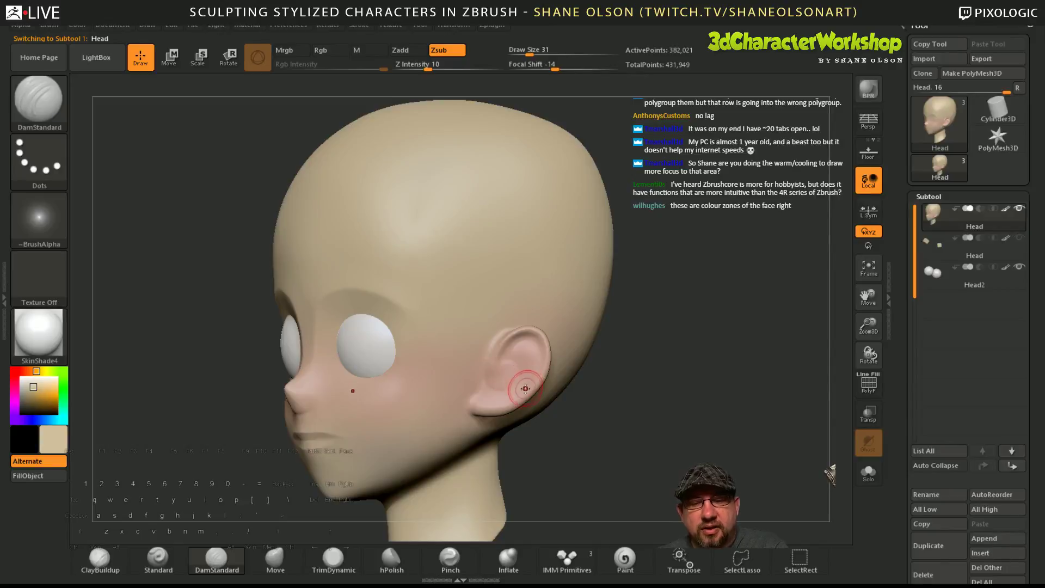
# - Carve and raise the inner folds of the ear and its upper front edge with DamStandard
pyautogui.press('k')
pyautogui.press('l')
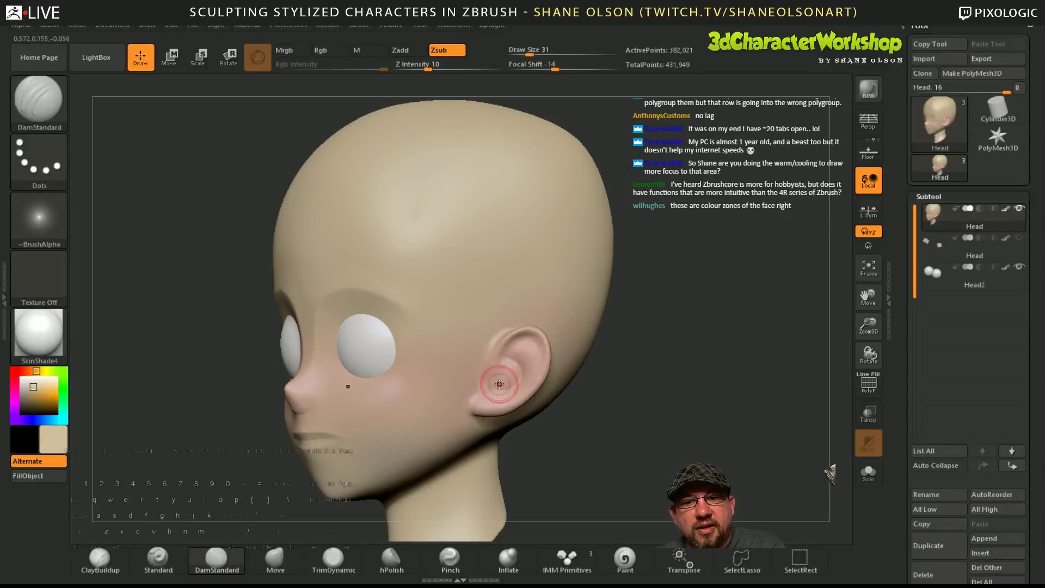
pyautogui.moveTo(628, 436)
pyautogui.mouseDown()
pyautogui.moveTo(614, 441)
pyautogui.moveTo(634, 435)
pyautogui.mouseUp()
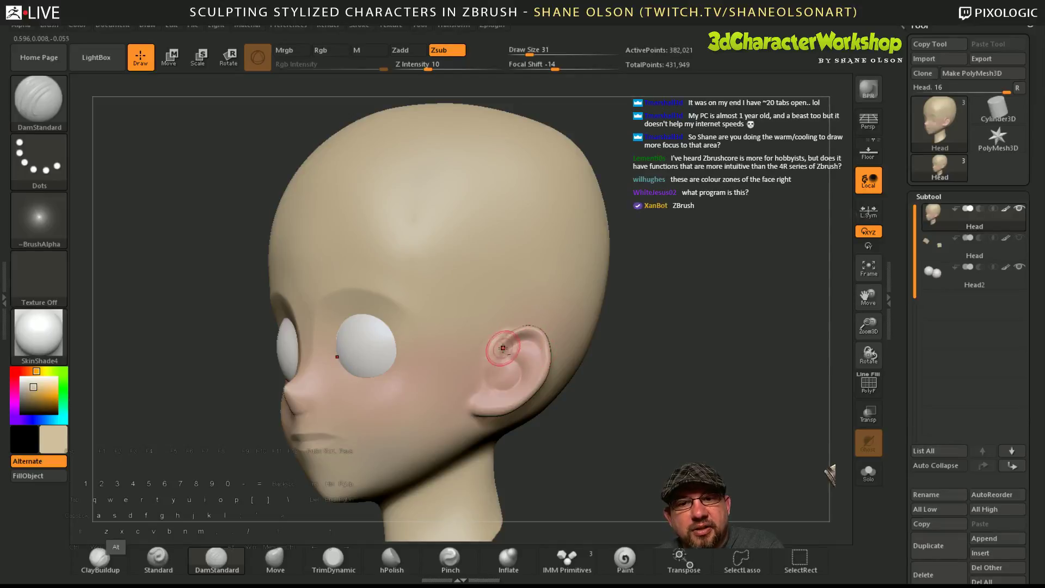
pyautogui.moveTo(598, 375)
pyautogui.mouseDown()
pyautogui.moveTo(635, 392)
pyautogui.moveTo(601, 381)
pyautogui.mouseUp()
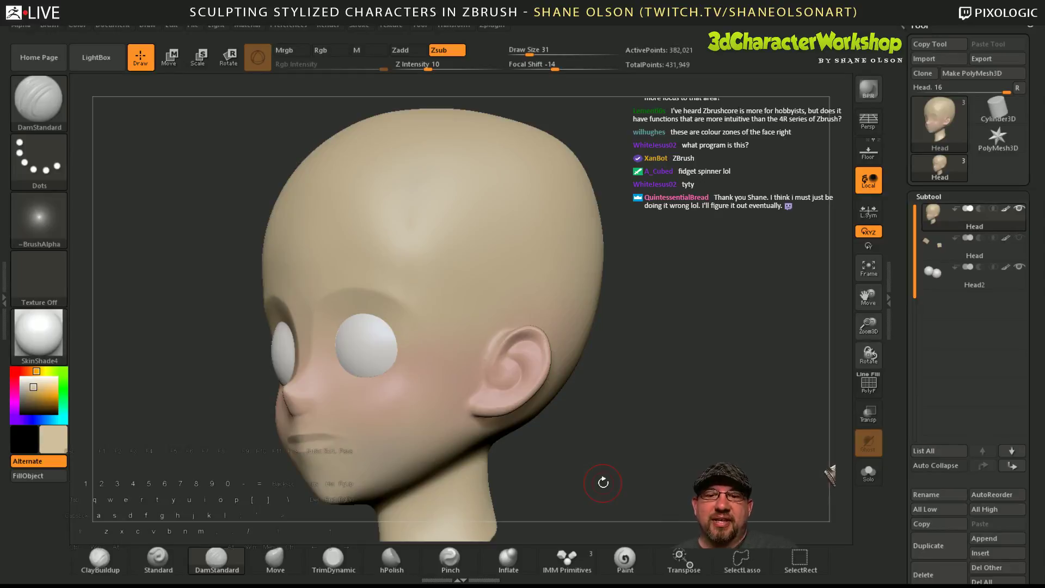
pyautogui.moveTo(603, 482); pyautogui.dragTo(595, 361)
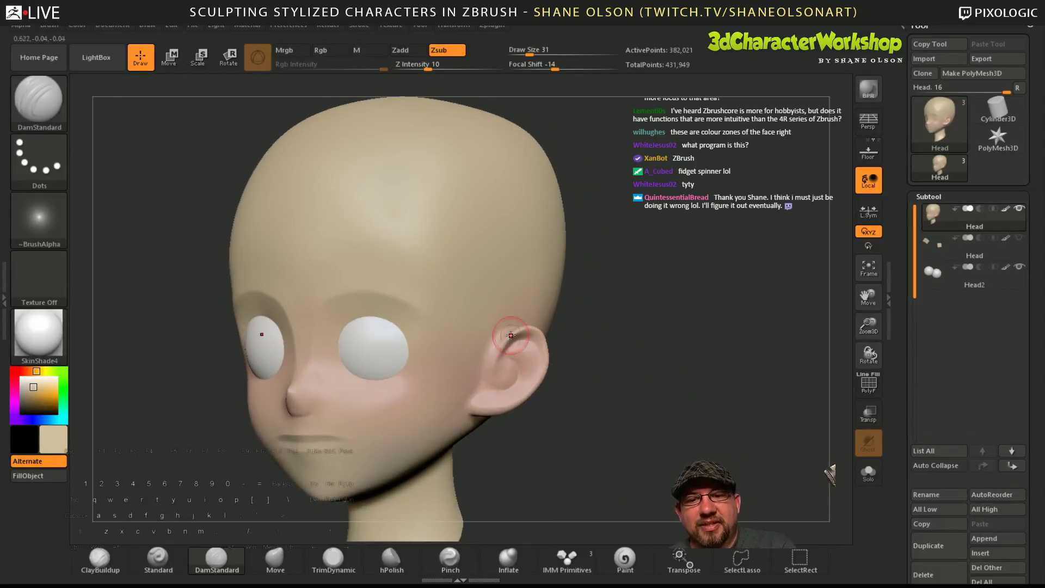
pyautogui.press('alt')
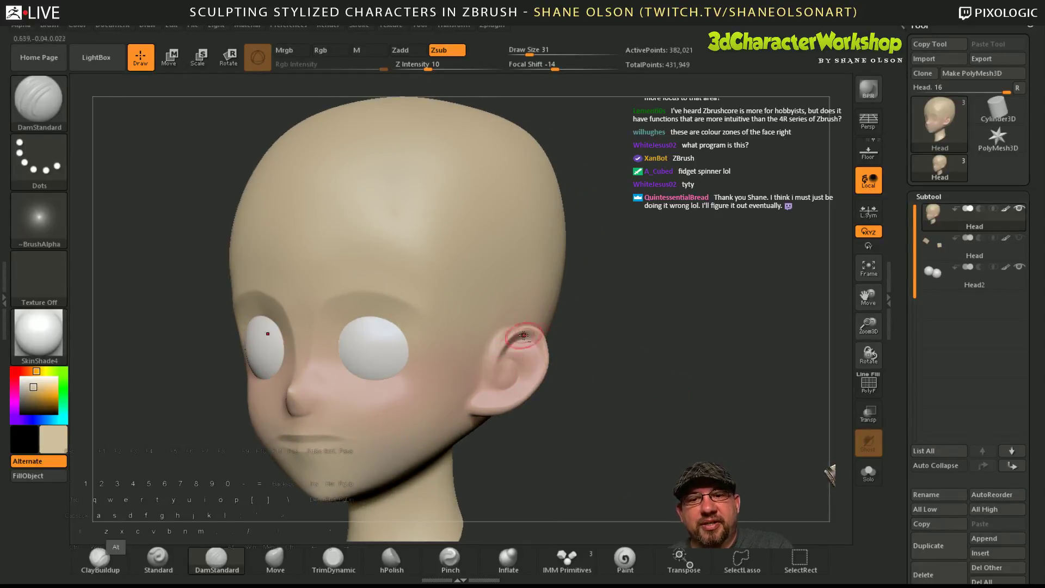
pyautogui.moveTo(675, 406)
pyautogui.mouseDown()
pyautogui.moveTo(634, 412)
pyautogui.moveTo(672, 386)
pyautogui.mouseUp()
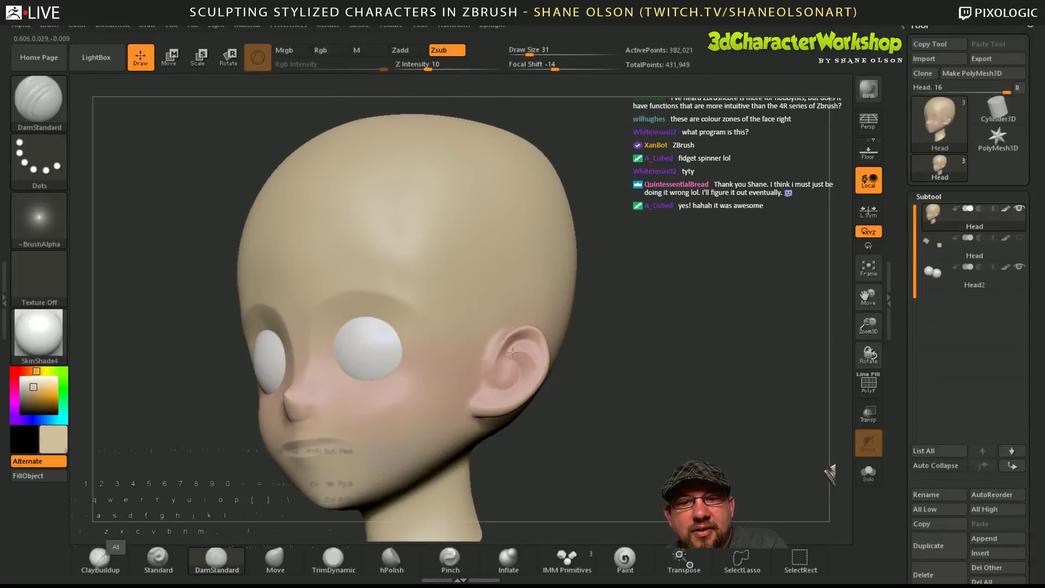
# - Refine the ear's upper rim and the front edge where it meets the side of the head
pyautogui.moveTo(585, 384)
pyautogui.mouseDown()
pyautogui.moveTo(642, 388)
pyautogui.moveTo(550, 375)
pyautogui.moveTo(513, 345)
pyautogui.mouseUp()
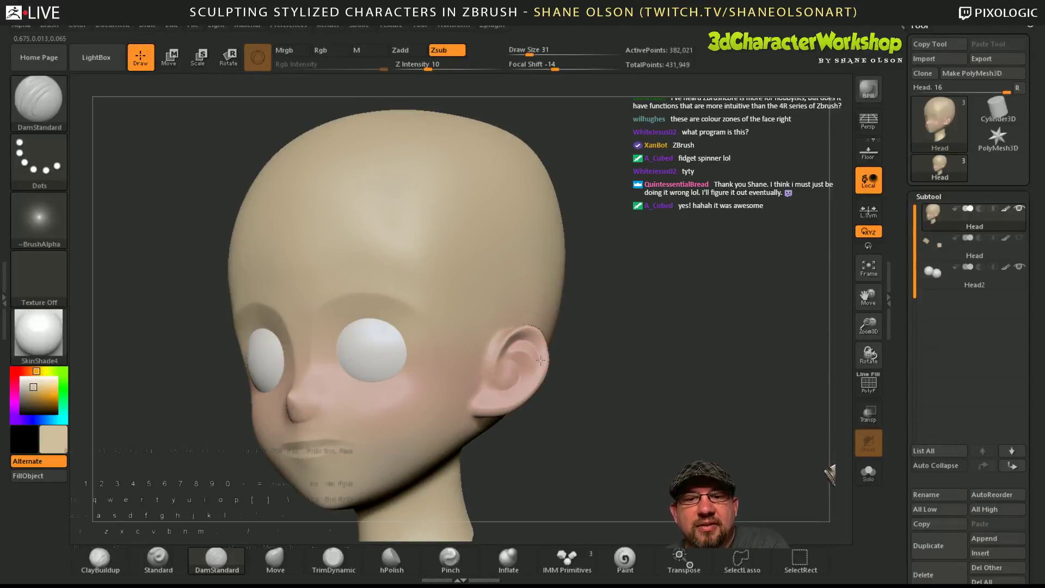
pyautogui.moveTo(574, 373)
pyautogui.mouseDown()
pyautogui.moveTo(490, 359)
pyautogui.moveTo(482, 372)
pyautogui.mouseUp()
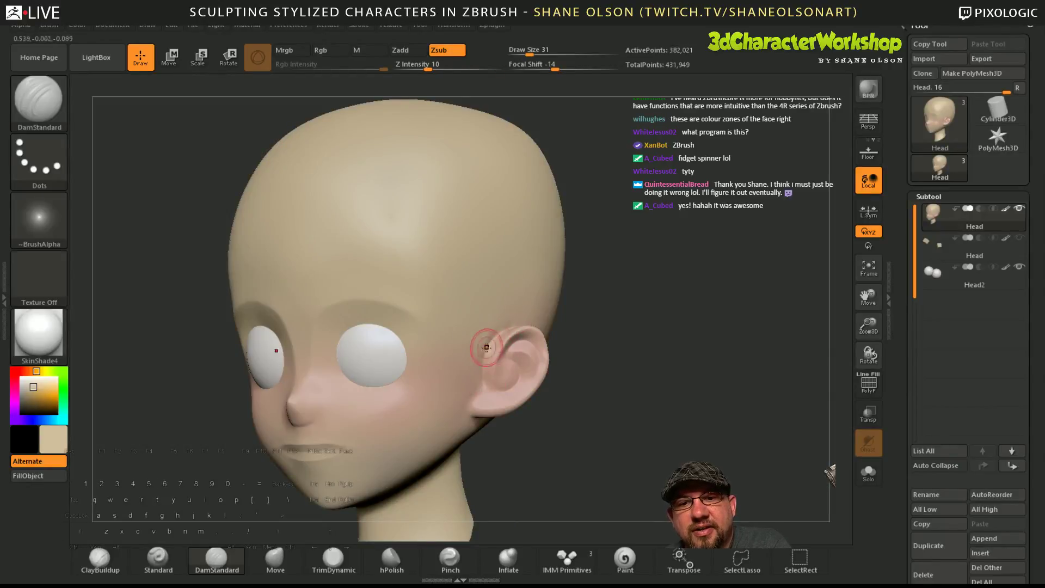
pyautogui.moveTo(597, 366); pyautogui.dragTo(627, 412)
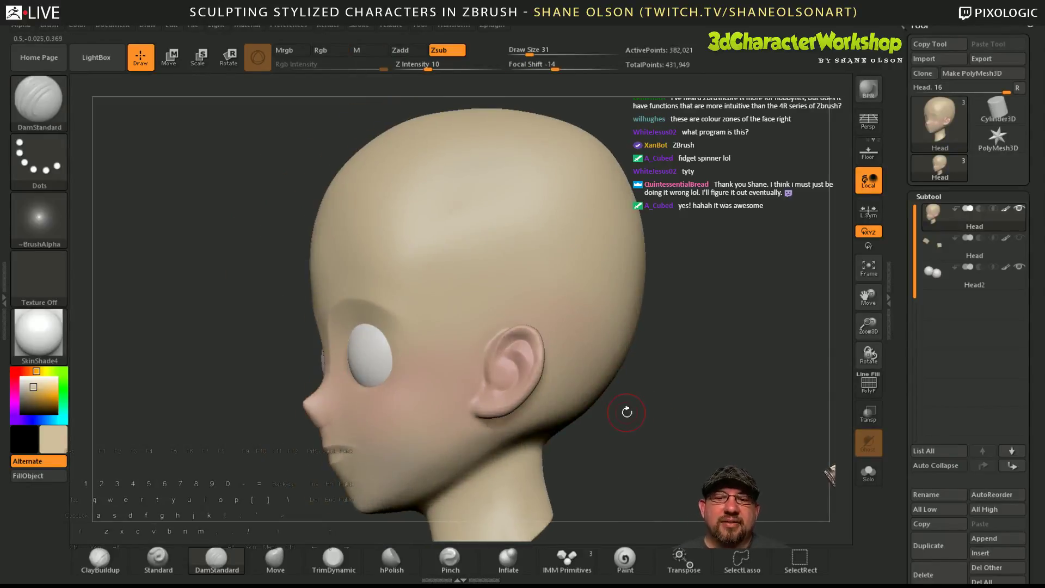
pyautogui.moveTo(729, 401); pyautogui.dragTo(716, 394)
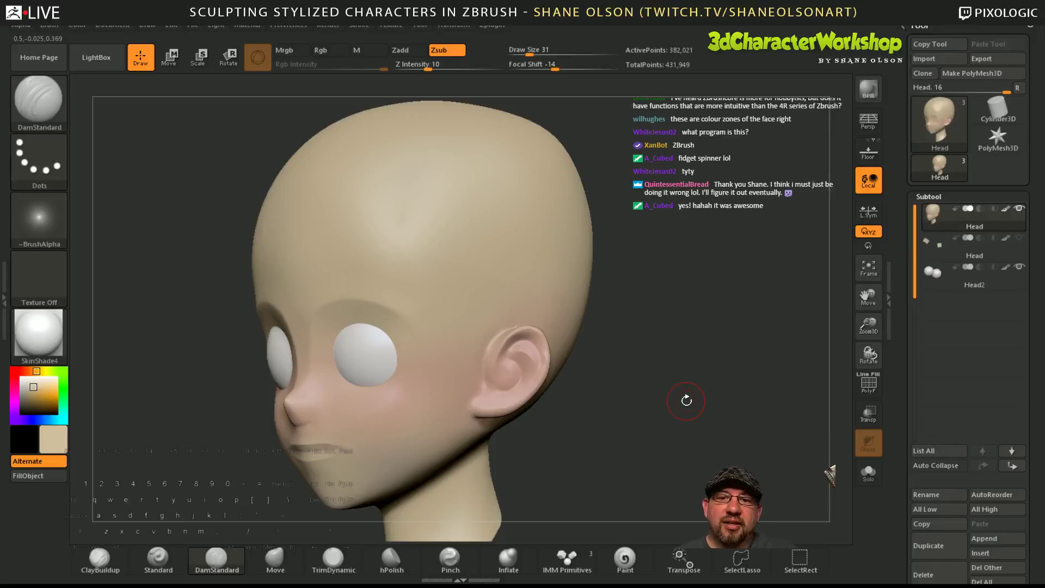
pyautogui.moveTo(706, 406); pyautogui.dragTo(701, 429)
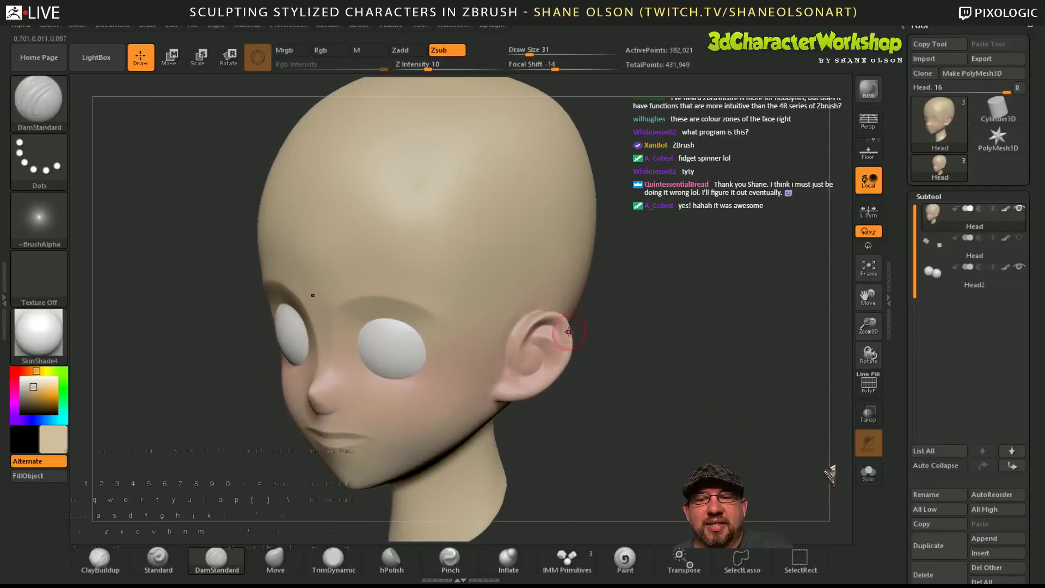
pyautogui.moveTo(608, 411); pyautogui.dragTo(613, 375)
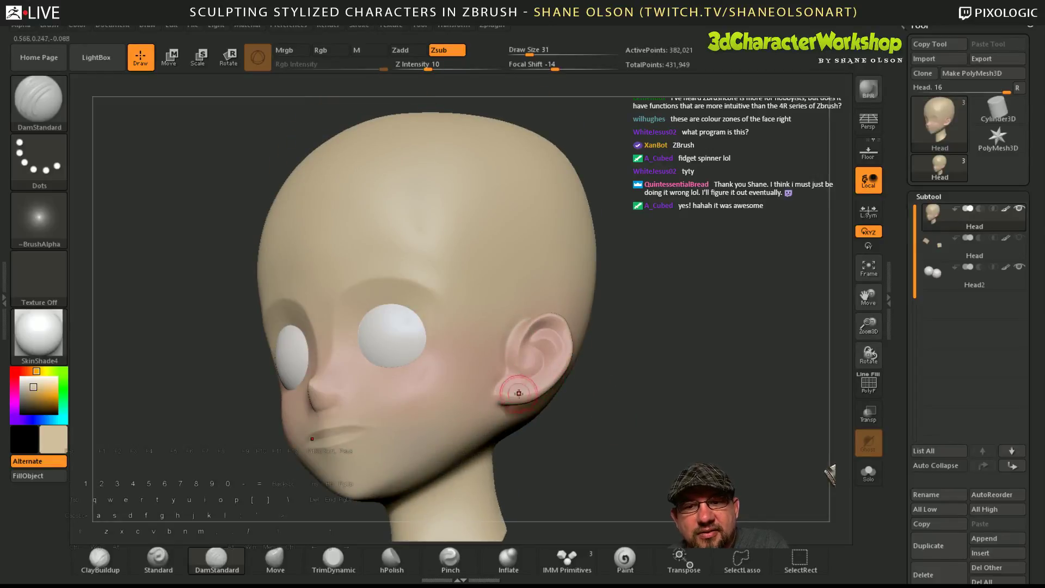
# - Smooth the front inner fold of the ear, checking the ear from behind and from the side
pyautogui.moveTo(618, 439); pyautogui.dragTo(539, 446)
pyautogui.moveTo(773, 463); pyautogui.dragTo(688, 465)
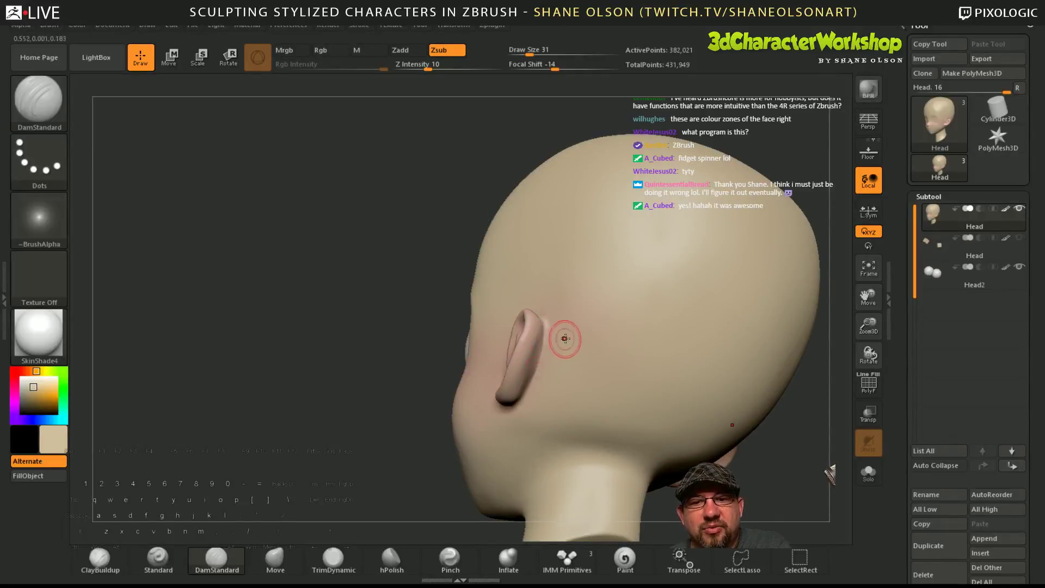
pyautogui.moveTo(665, 497)
pyautogui.mouseDown()
pyautogui.moveTo(660, 437)
pyautogui.moveTo(746, 438)
pyautogui.moveTo(507, 397)
pyautogui.moveTo(560, 335)
pyautogui.mouseUp()
pyautogui.moveTo(707, 387)
pyautogui.mouseDown()
pyautogui.moveTo(707, 418)
pyautogui.moveTo(655, 415)
pyautogui.mouseUp()
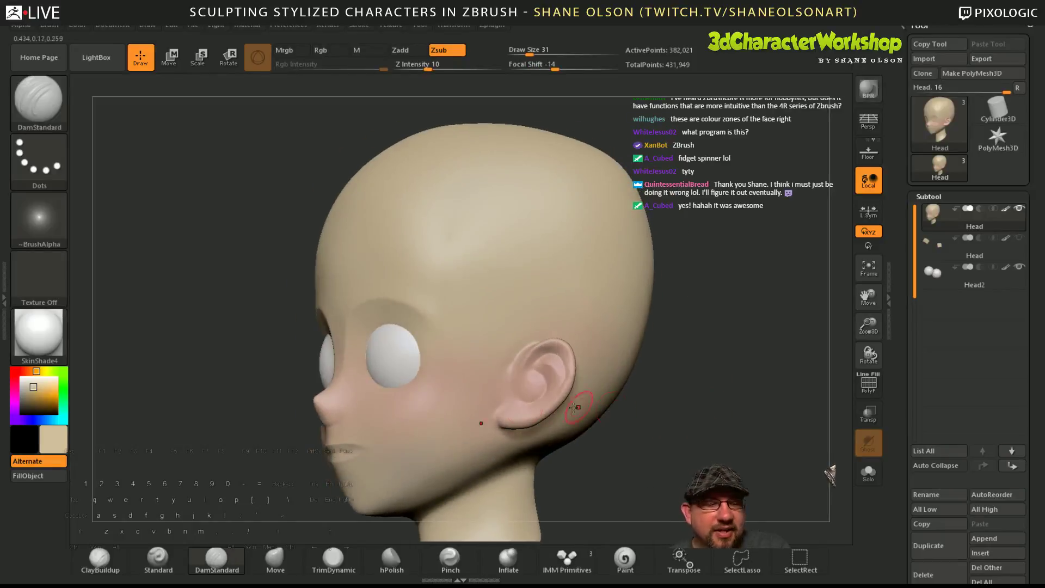
pyautogui.press('shift')
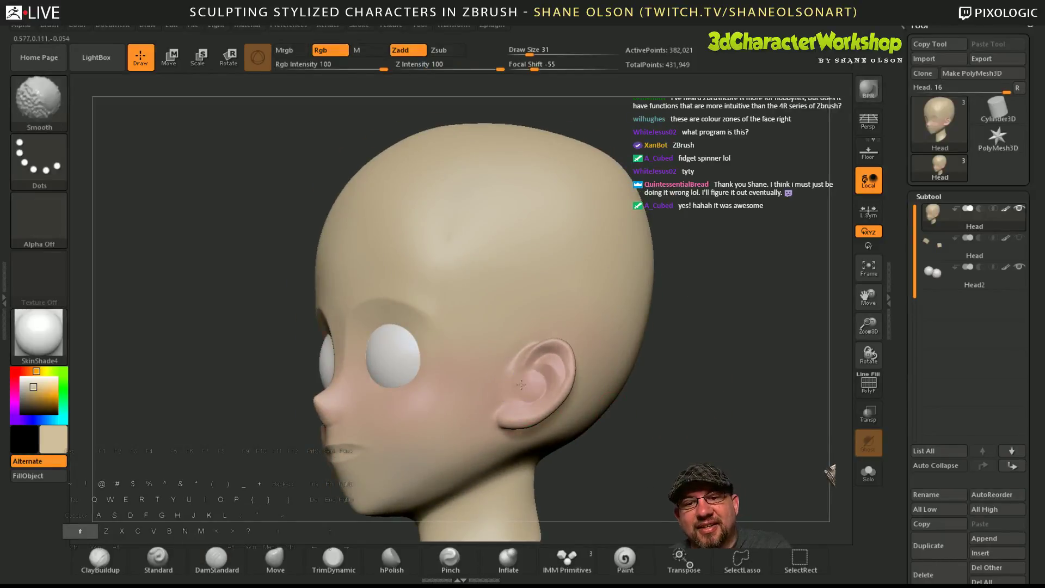
pyautogui.keyDown('shift'); pyautogui.moveTo(520, 384); pyautogui.dragTo(516, 382); pyautogui.keyUp('shift')
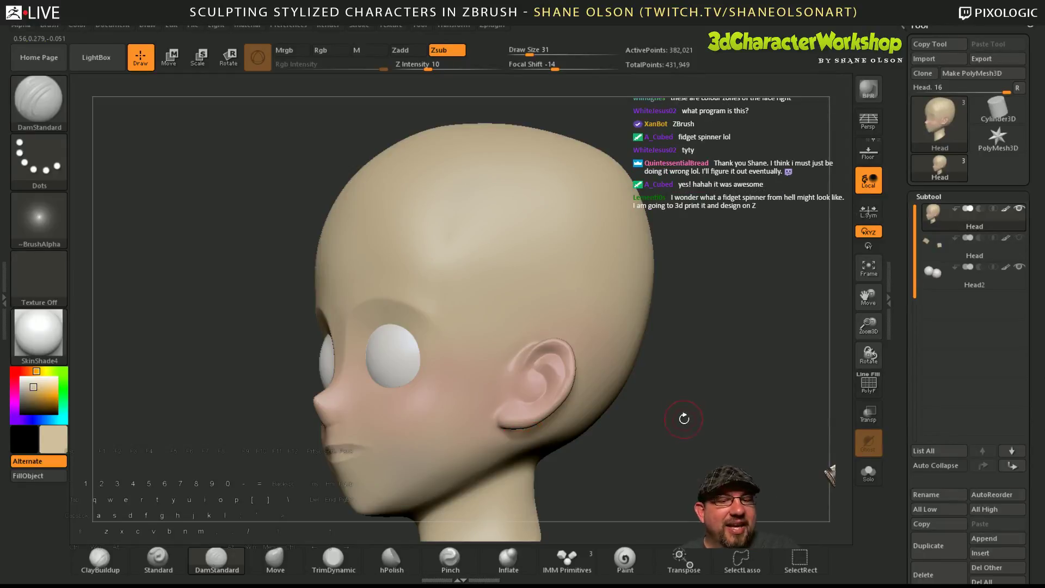
pyautogui.moveTo(688, 430)
pyautogui.mouseDown()
pyautogui.moveTo(691, 392)
pyautogui.moveTo(708, 417)
pyautogui.moveTo(535, 360)
pyautogui.moveTo(542, 375)
pyautogui.mouseUp()
pyautogui.press('shift')
# - Refine the base and side of the nose with DamStandard and smoothing, reducing the draw size to 20
pyautogui.moveTo(627, 398)
pyautogui.mouseDown()
pyautogui.moveTo(655, 410)
pyautogui.moveTo(642, 401)
pyautogui.moveTo(638, 443)
pyautogui.moveTo(741, 426)
pyautogui.mouseUp()
pyautogui.moveTo(741, 426); pyautogui.dragTo(660, 431)
pyautogui.moveTo(406, 406); pyautogui.dragTo(400, 406)
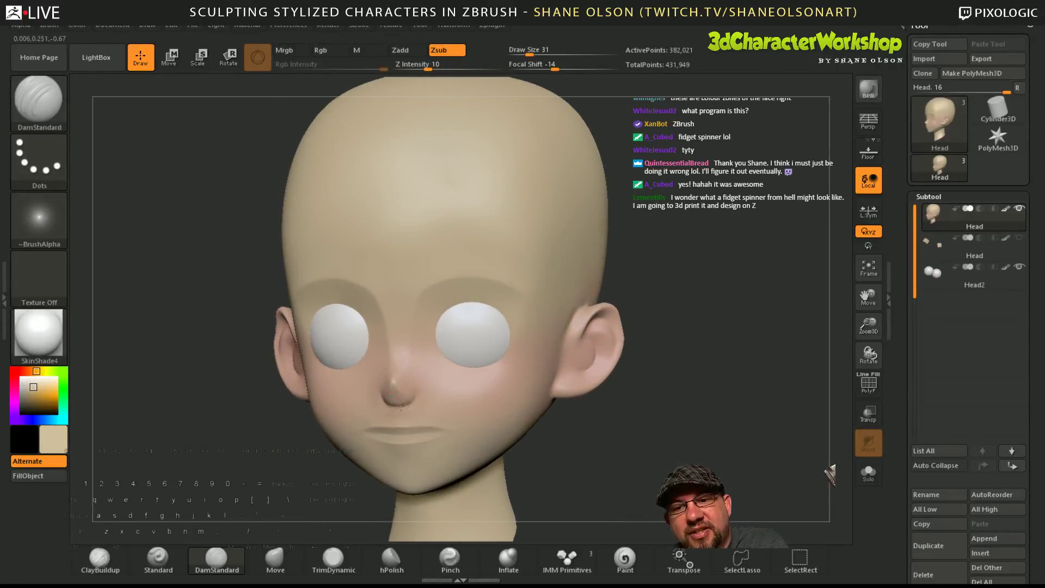
pyautogui.press('shift')
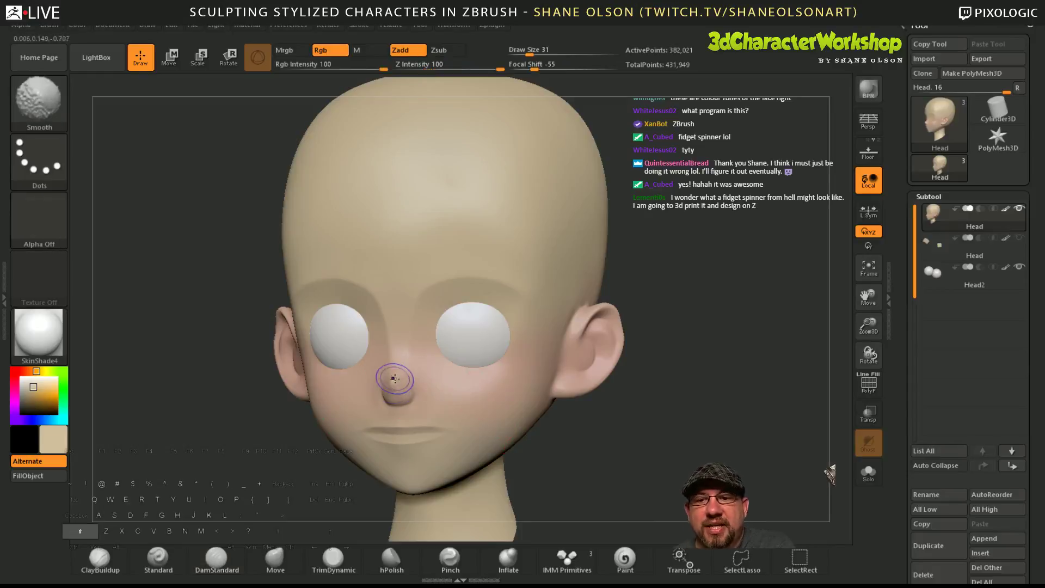
pyautogui.moveTo(574, 443); pyautogui.dragTo(616, 439)
pyautogui.press('shift')
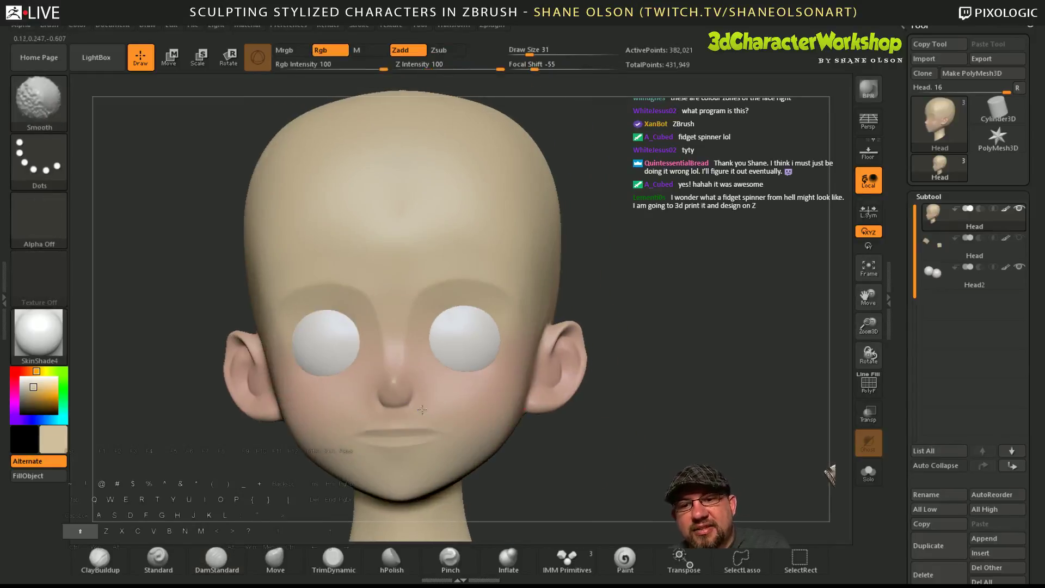
pyautogui.moveTo(466, 396)
pyautogui.keyDown('ctrl'); pyautogui.mouseDown(button='right')
pyautogui.moveTo(456, 420)
pyautogui.moveTo(420, 415)
pyautogui.mouseUp(button='right'); pyautogui.keyUp('ctrl')
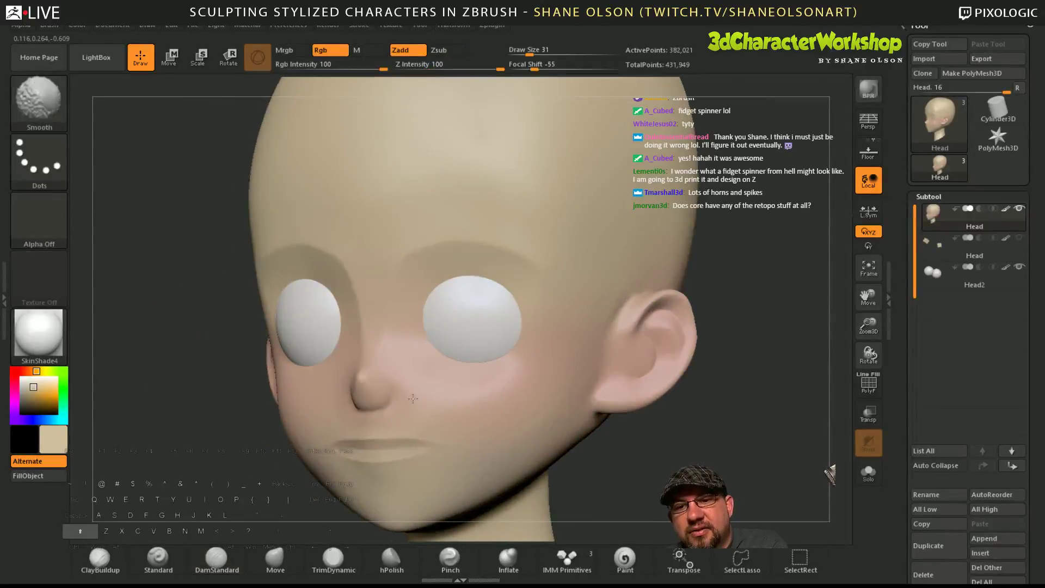
pyautogui.press('s')
pyautogui.moveTo(418, 414)
pyautogui.mouseDown()
pyautogui.moveTo(398, 400)
pyautogui.moveTo(401, 371)
pyautogui.mouseUp()
pyautogui.moveTo(638, 469)
pyautogui.keyDown('ctrl'); pyautogui.mouseDown(button='right')
pyautogui.moveTo(648, 432)
pyautogui.moveTo(691, 452)
pyautogui.moveTo(716, 432)
pyautogui.mouseUp(button='right'); pyautogui.keyUp('ctrl')
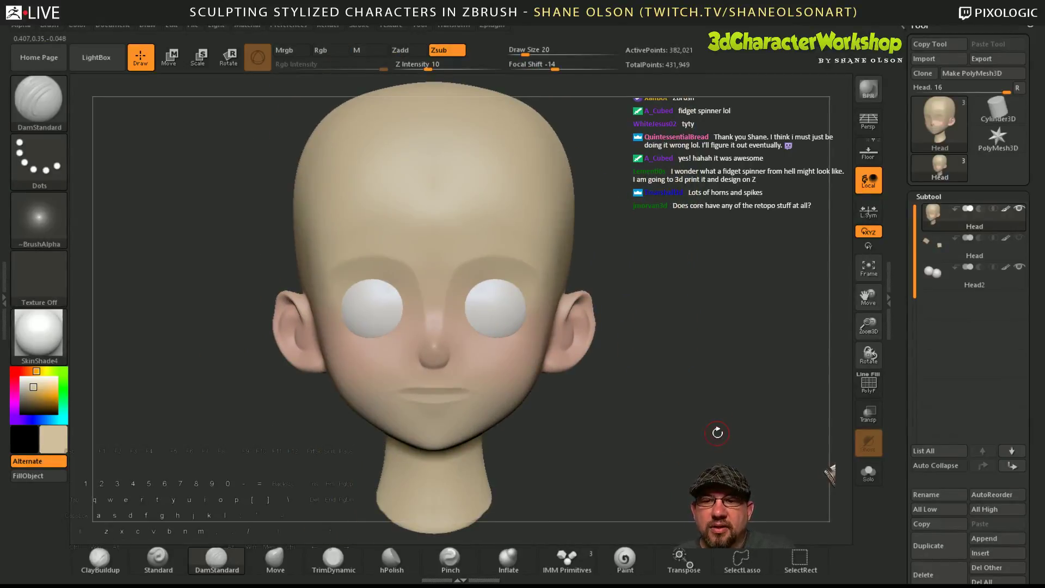
# - Look through the available sculpting brushes, and expand the subtool's Extract options
pyautogui.moveTo(656, 412); pyautogui.dragTo(654, 439, button='right')
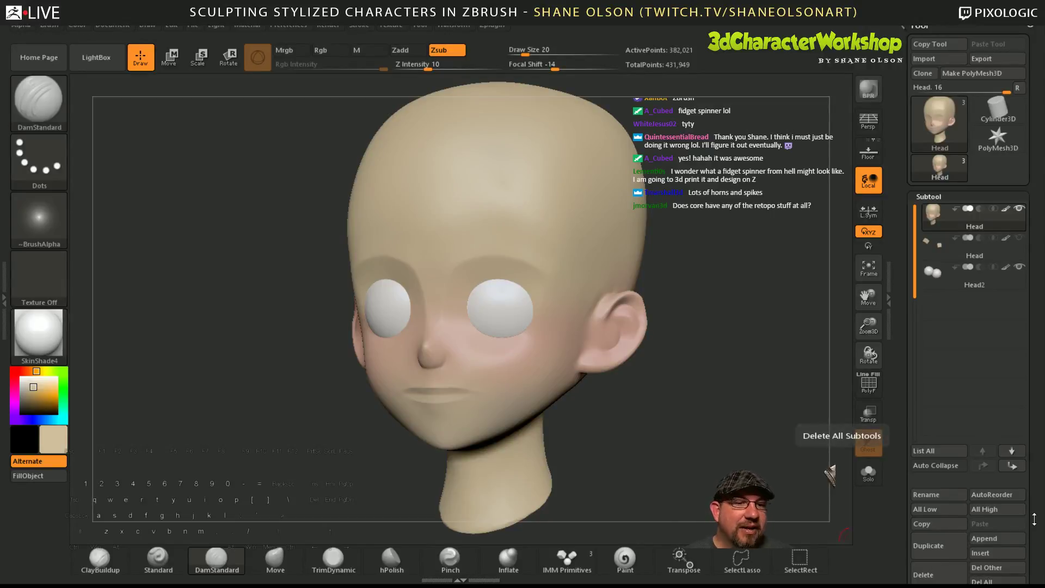
pyautogui.press('b')
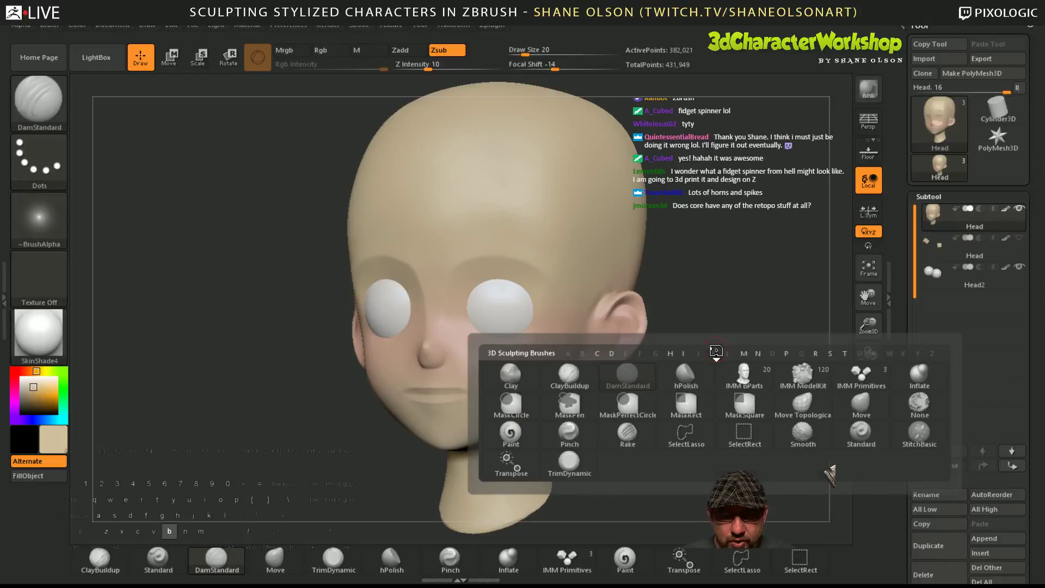
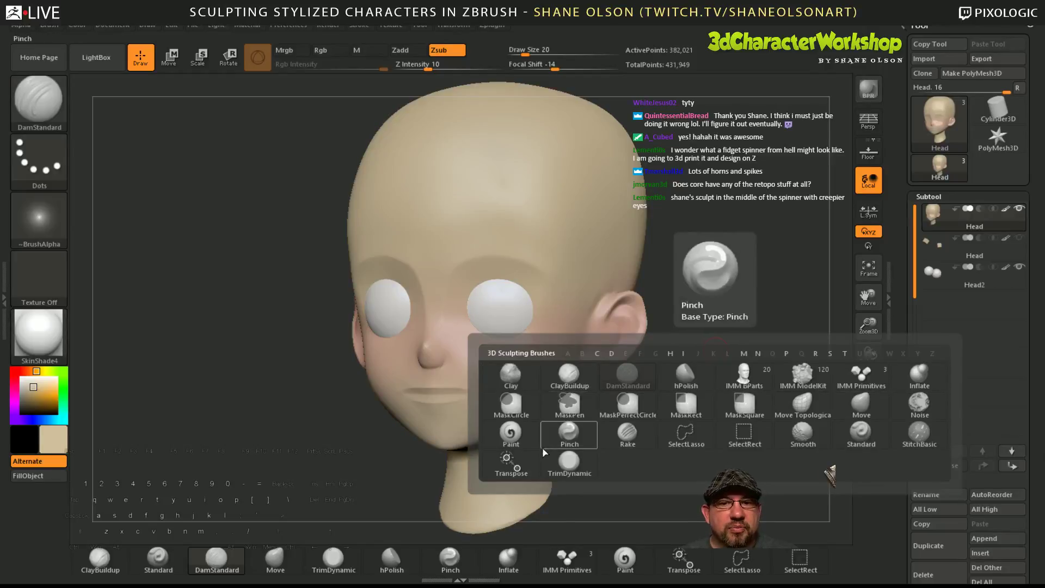
pyautogui.moveTo(907, 331); pyautogui.dragTo(899, 250)
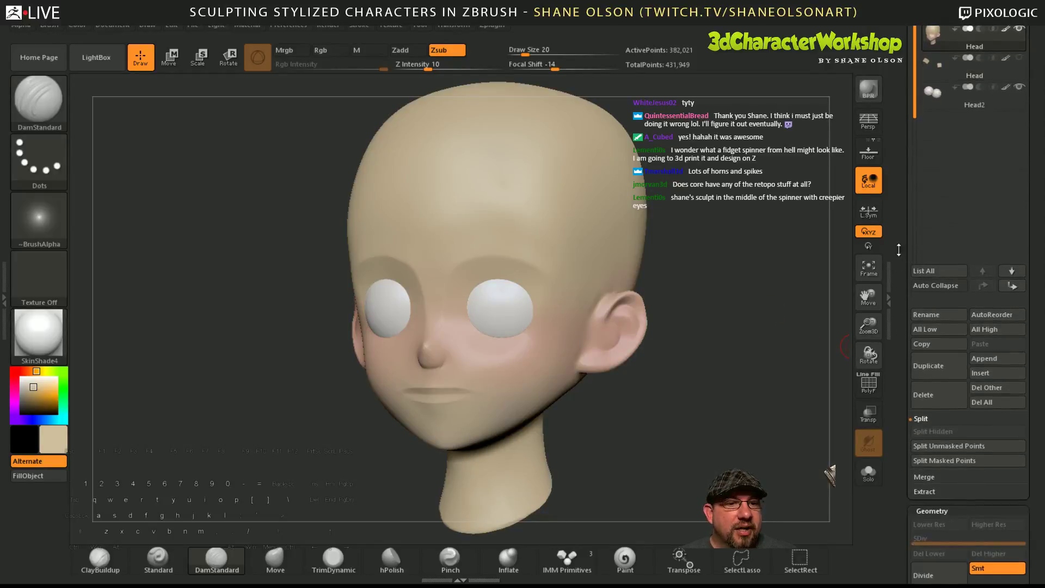
pyautogui.moveTo(900, 447); pyautogui.dragTo(900, 317)
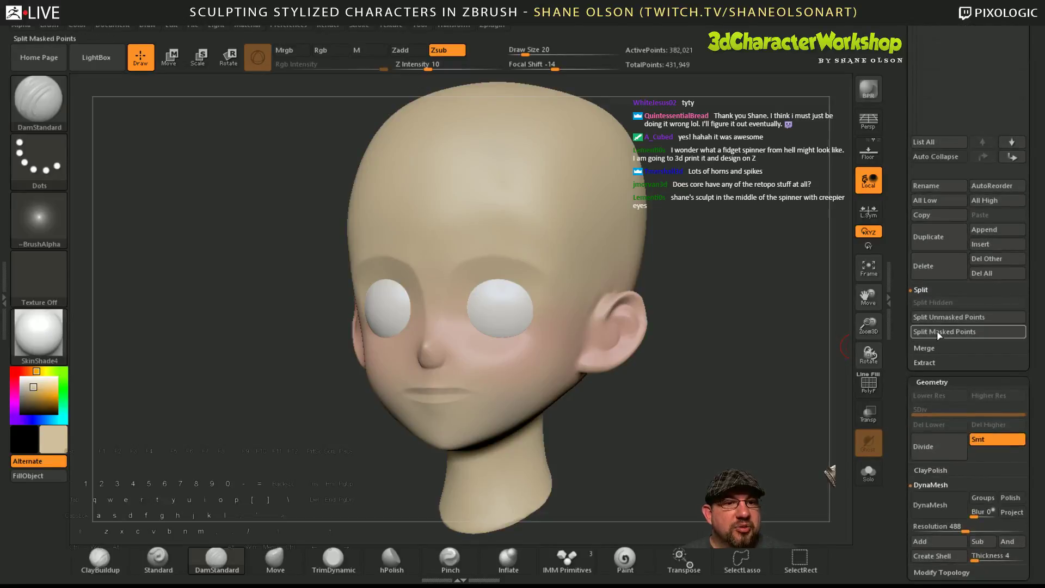
pyautogui.click(941, 348)
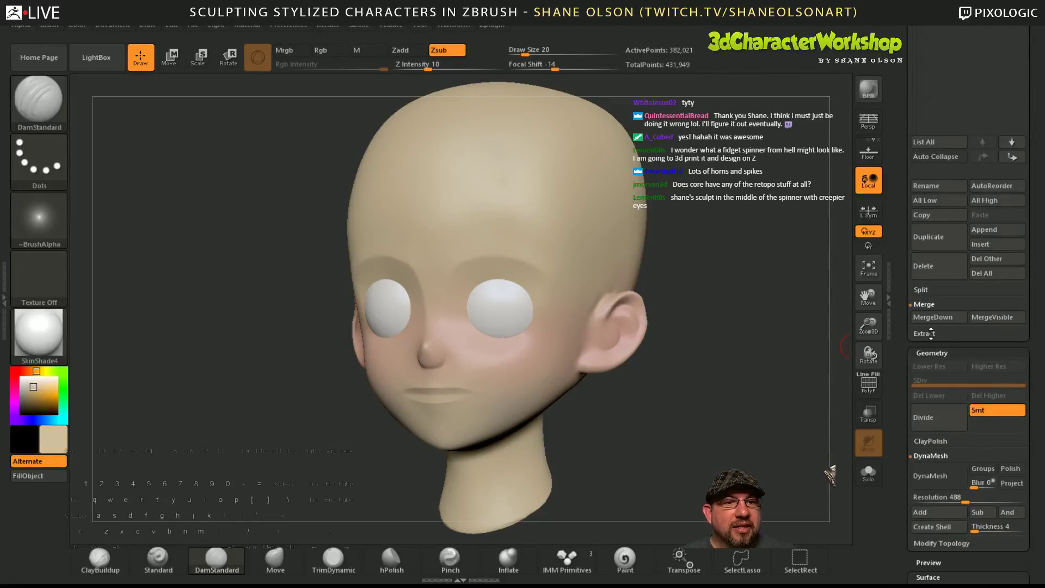
pyautogui.click(930, 333)
# - Paint a small symmetrical mask spot above each brow on the forehead and clear it
pyautogui.keyDown('alt'); pyautogui.moveTo(764, 330); pyautogui.dragTo(758, 368); pyautogui.keyUp('alt')
pyautogui.keyDown('alt'); pyautogui.moveTo(746, 287); pyautogui.dragTo(750, 356); pyautogui.keyUp('alt')
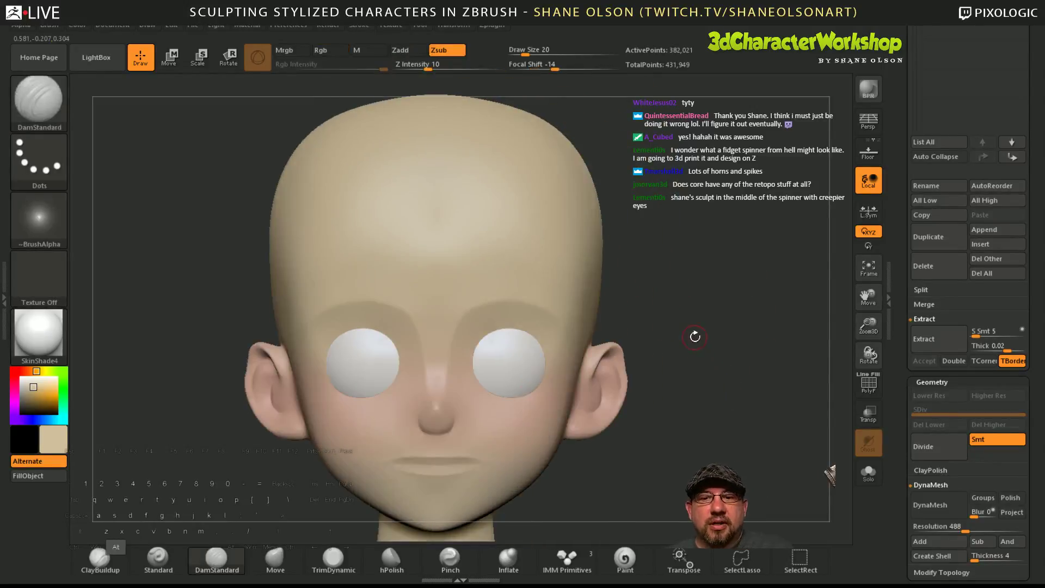
pyautogui.keyDown('alt'); pyautogui.moveTo(585, 525); pyautogui.dragTo(593, 488); pyautogui.keyUp('alt')
pyautogui.keyDown('ctrl'); pyautogui.moveTo(480, 248); pyautogui.dragTo(484, 249); pyautogui.keyUp('ctrl')
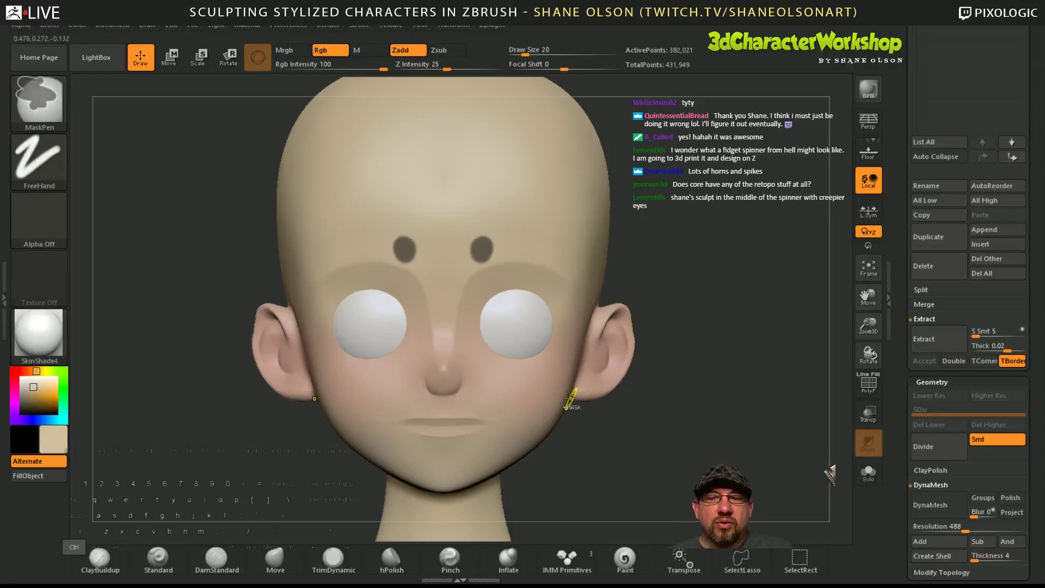
pyautogui.keyDown('ctrl'); pyautogui.moveTo(728, 393); pyautogui.dragTo(735, 424); pyautogui.keyUp('ctrl')
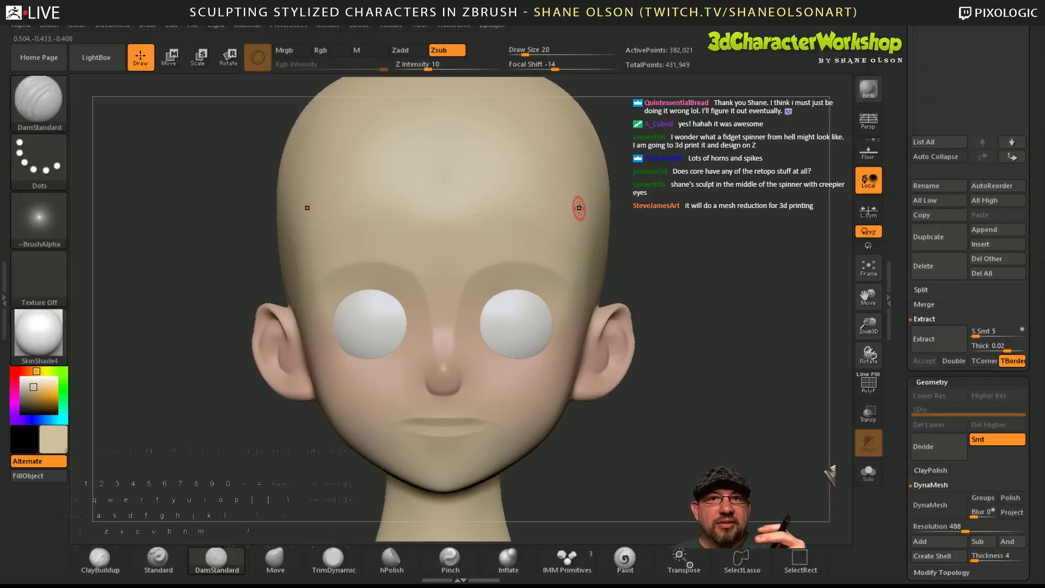
# - Paint symmetrical arched eyebrow masks above the eyes at draw size 12, squared at the inner ends and tapered outward
pyautogui.keyDown('alt'); pyautogui.moveTo(668, 469); pyautogui.dragTo(672, 512); pyautogui.keyUp('alt')
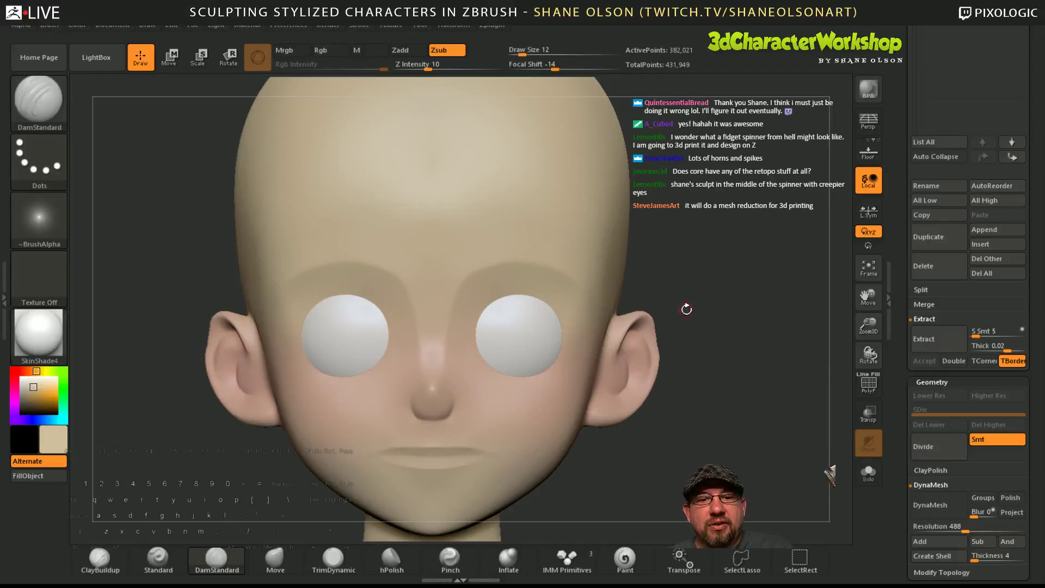
pyautogui.press('ctrl')
pyautogui.moveTo(469, 238)
pyautogui.keyDown('ctrl'); pyautogui.mouseDown()
pyautogui.moveTo(467, 254)
pyautogui.moveTo(553, 256)
pyautogui.moveTo(586, 280)
pyautogui.mouseUp(); pyautogui.keyUp('ctrl')
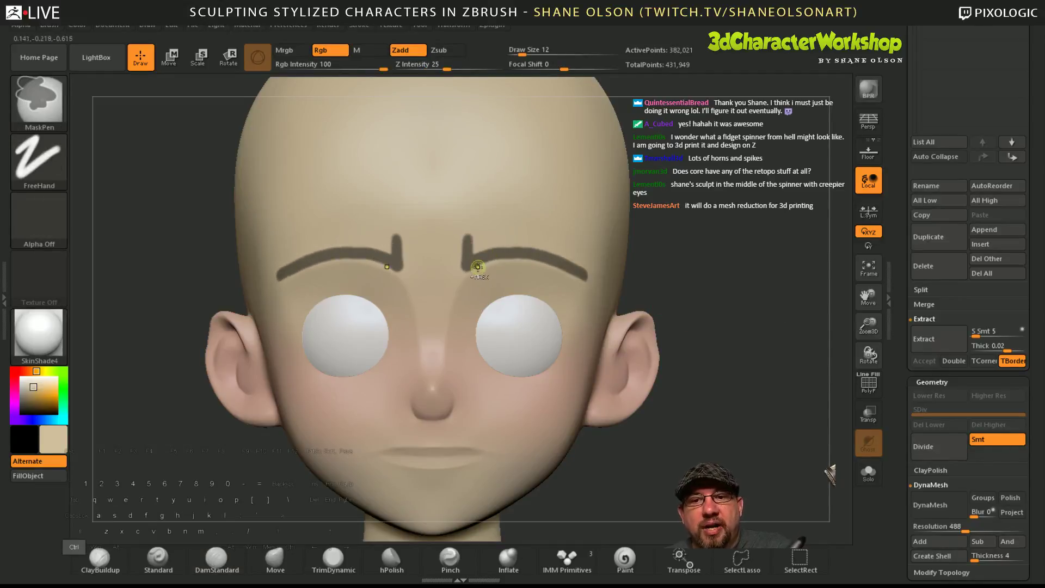
pyautogui.moveTo(477, 261)
pyautogui.keyDown('ctrl'); pyautogui.mouseDown()
pyautogui.moveTo(517, 253)
pyautogui.moveTo(471, 244)
pyautogui.moveTo(509, 242)
pyautogui.moveTo(578, 276)
pyautogui.mouseUp(); pyautogui.keyUp('ctrl')
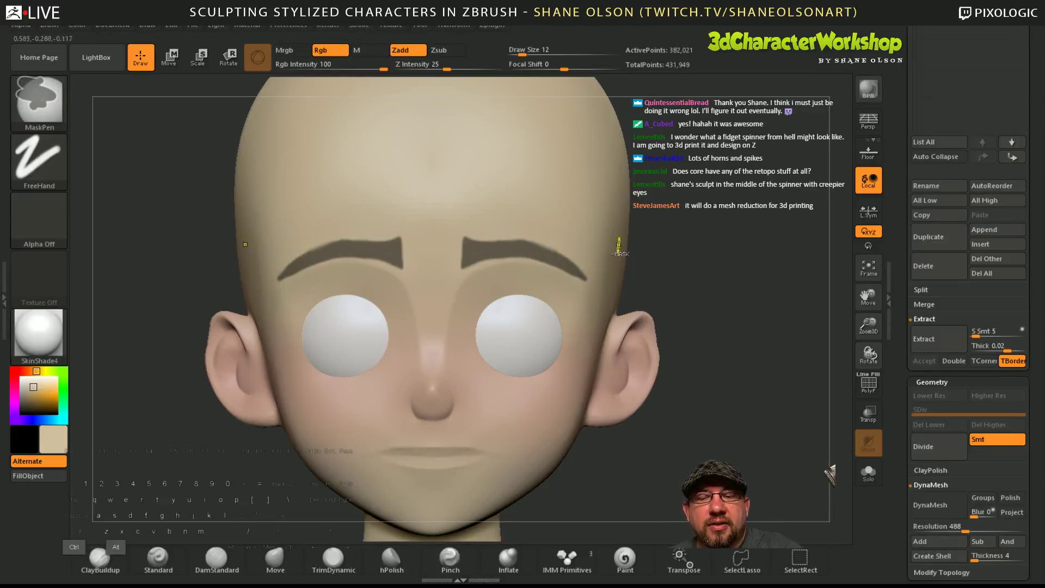
# - Preview an extraction from the eyebrow masks and view it from the front and the side
pyautogui.moveTo(659, 246); pyautogui.dragTo(519, 232)
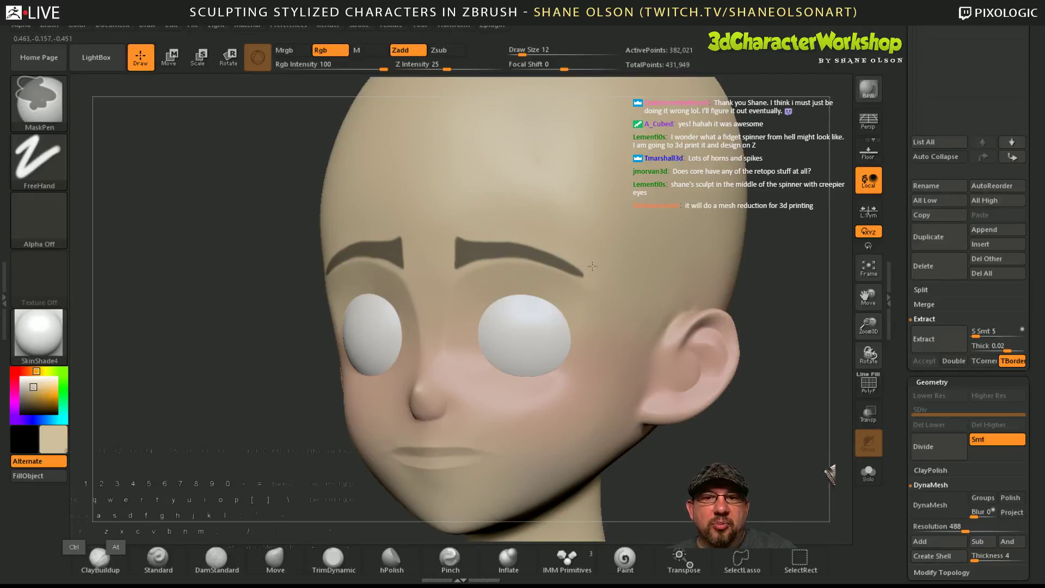
pyautogui.keyDown('shift'); pyautogui.moveTo(762, 332); pyautogui.dragTo(800, 348); pyautogui.keyUp('shift')
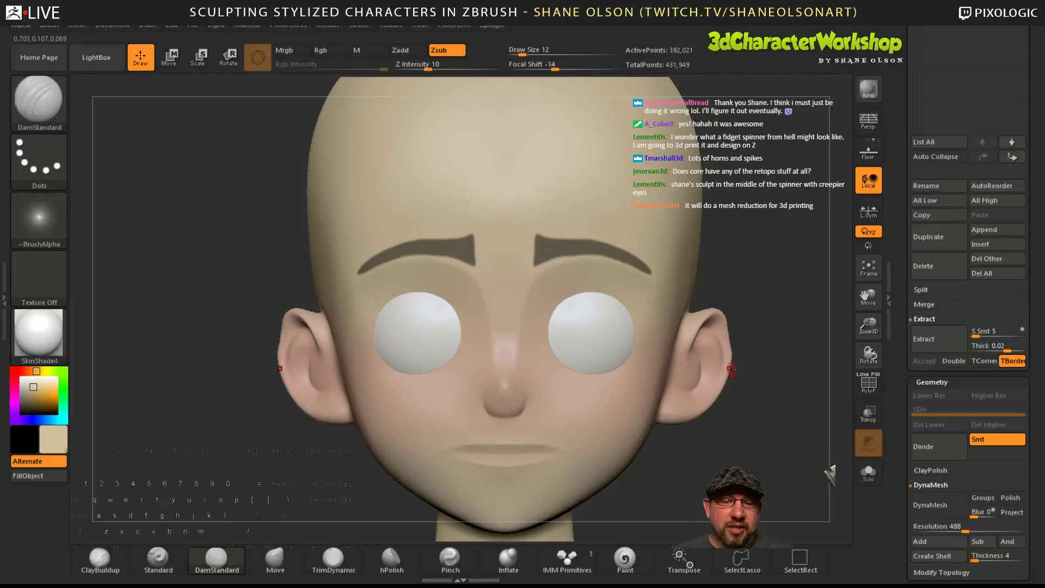
pyautogui.moveTo(773, 305); pyautogui.dragTo(754, 309)
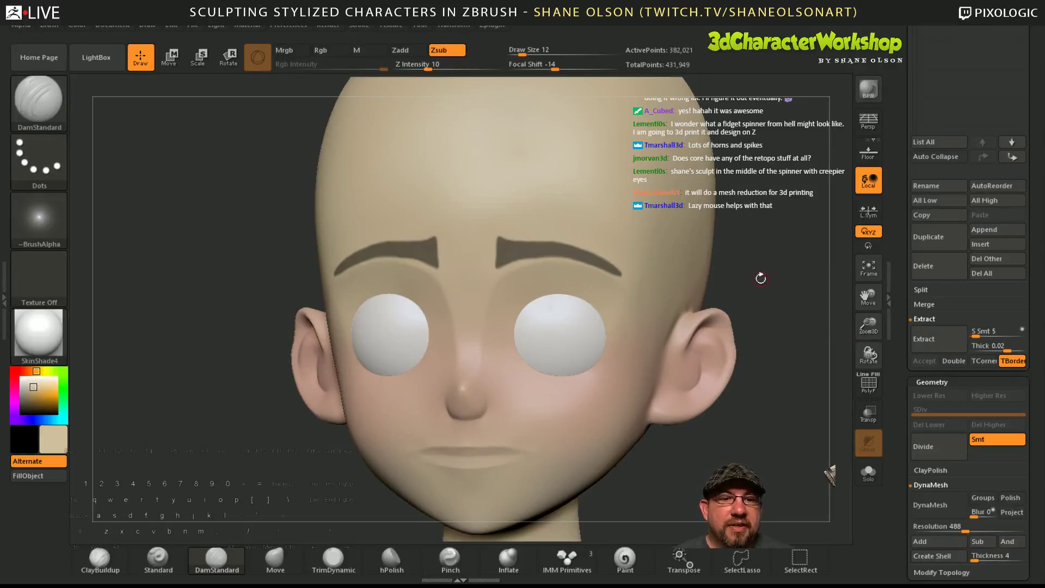
pyautogui.moveTo(783, 266); pyautogui.dragTo(758, 270)
pyautogui.click(923, 339)
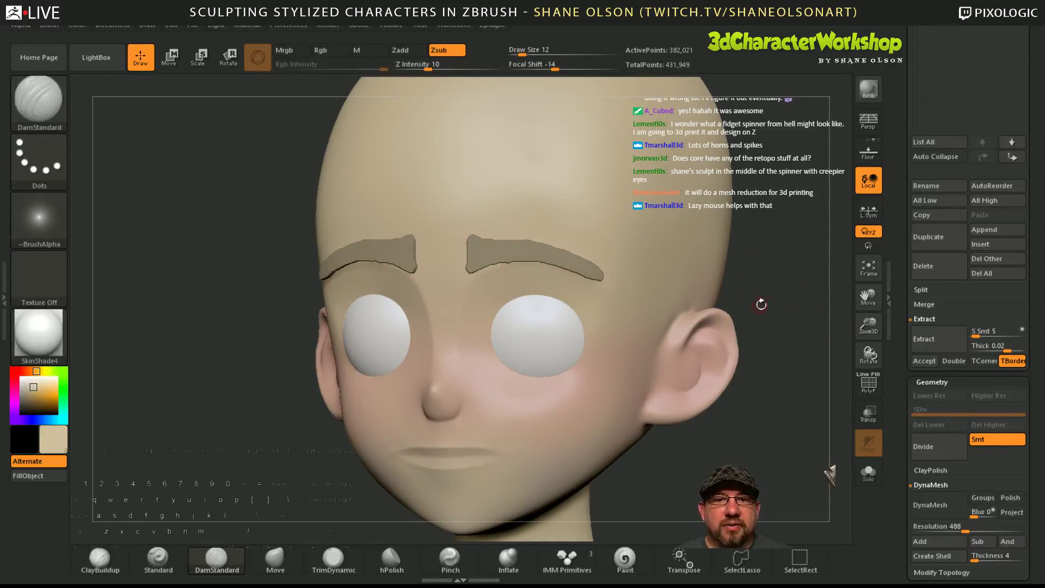
pyautogui.moveTo(782, 310); pyautogui.dragTo(735, 312)
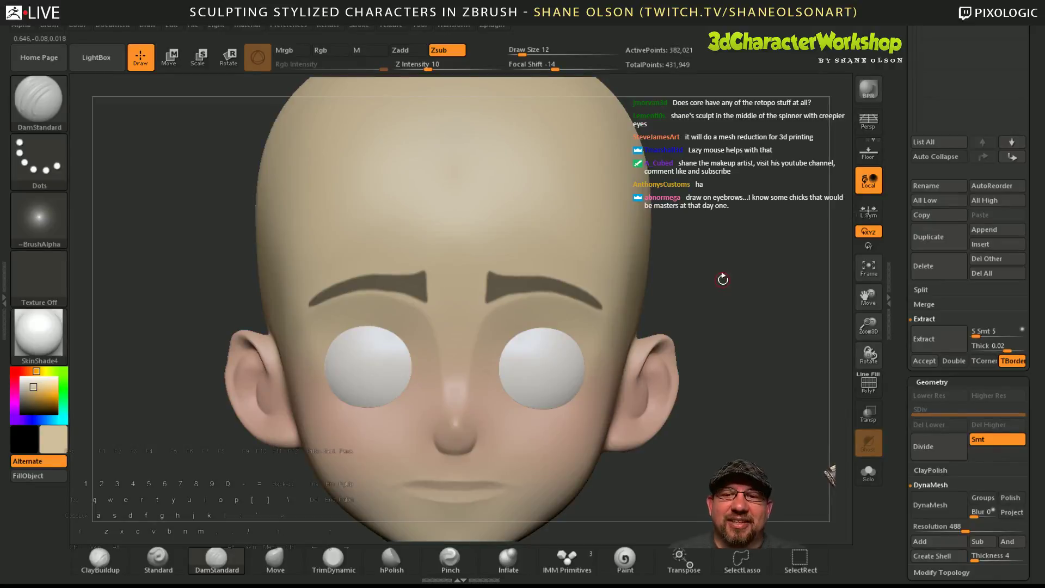
# - Unmask the outer tips of the eyebrows to shorten and clean up their tapered ends
pyautogui.moveTo(730, 296); pyautogui.dragTo(553, 283)
pyautogui.press('ctrl')
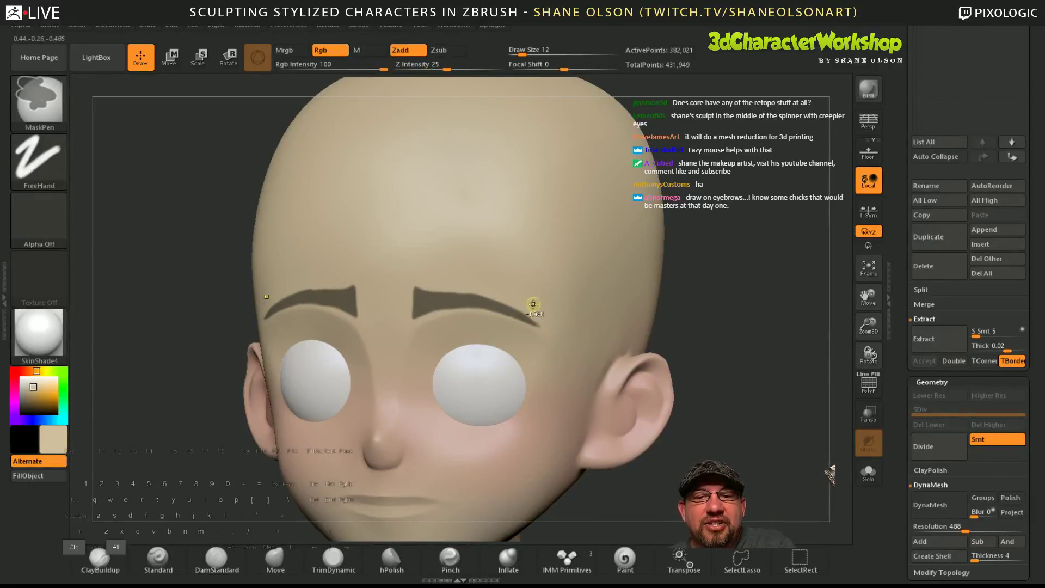
pyautogui.keyDown('ctrl'); pyautogui.keyDown('alt'); pyautogui.moveTo(538, 314); pyautogui.dragTo(537, 331); pyautogui.keyUp('alt'); pyautogui.keyUp('ctrl')
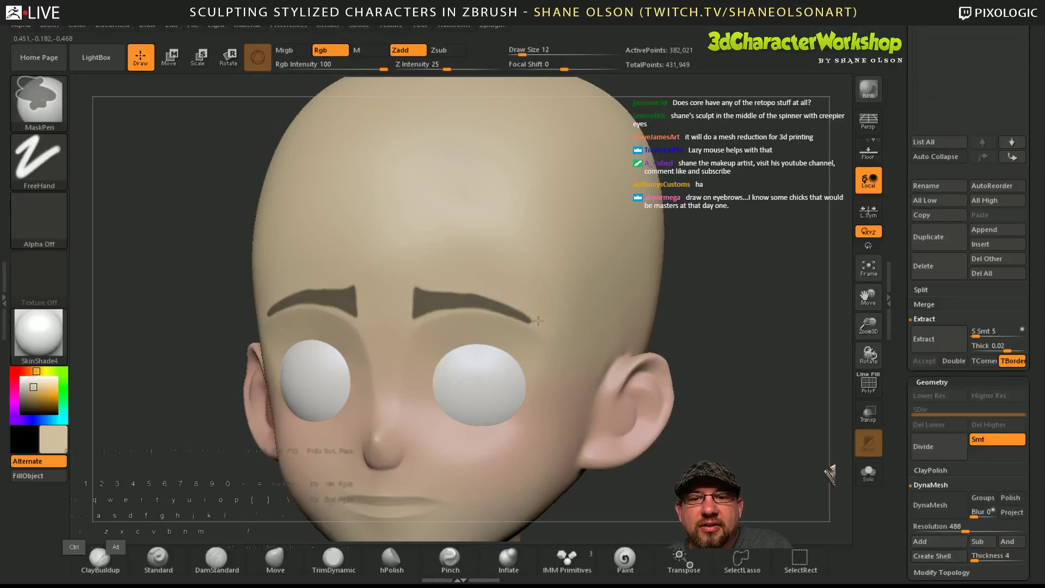
pyautogui.moveTo(729, 406); pyautogui.dragTo(765, 379)
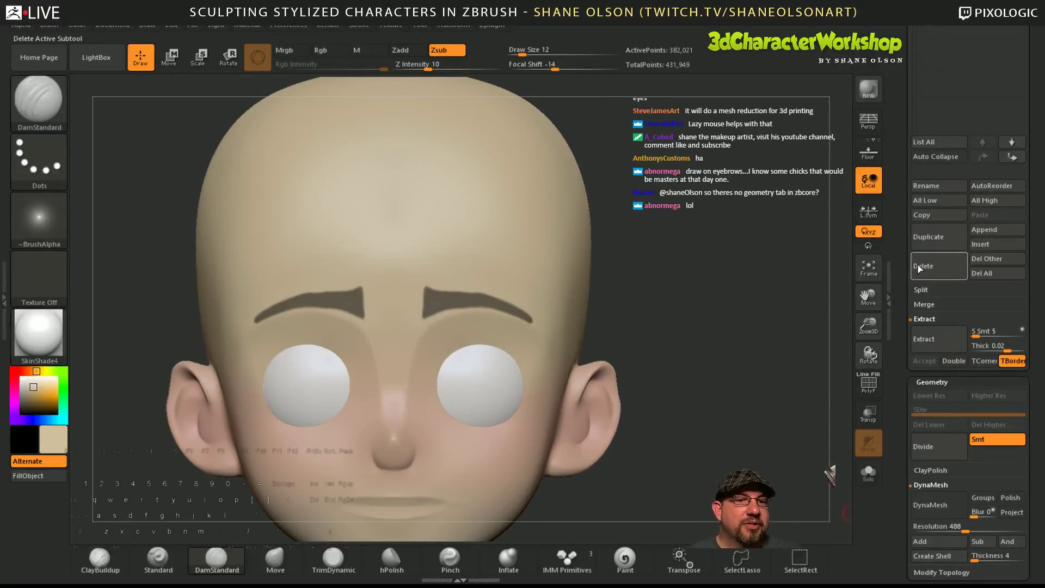
# - Collapse the Subtool section and examine the Geometry options
pyautogui.moveTo(904, 300); pyautogui.dragTo(905, 372)
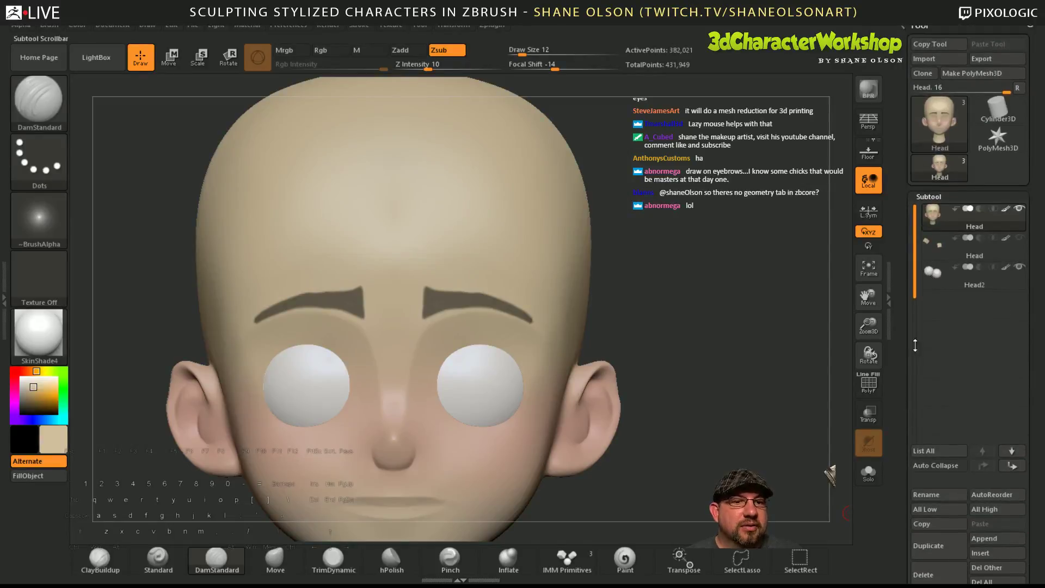
pyautogui.moveTo(905, 468)
pyautogui.mouseDown()
pyautogui.moveTo(906, 360)
pyautogui.moveTo(901, 457)
pyautogui.mouseUp()
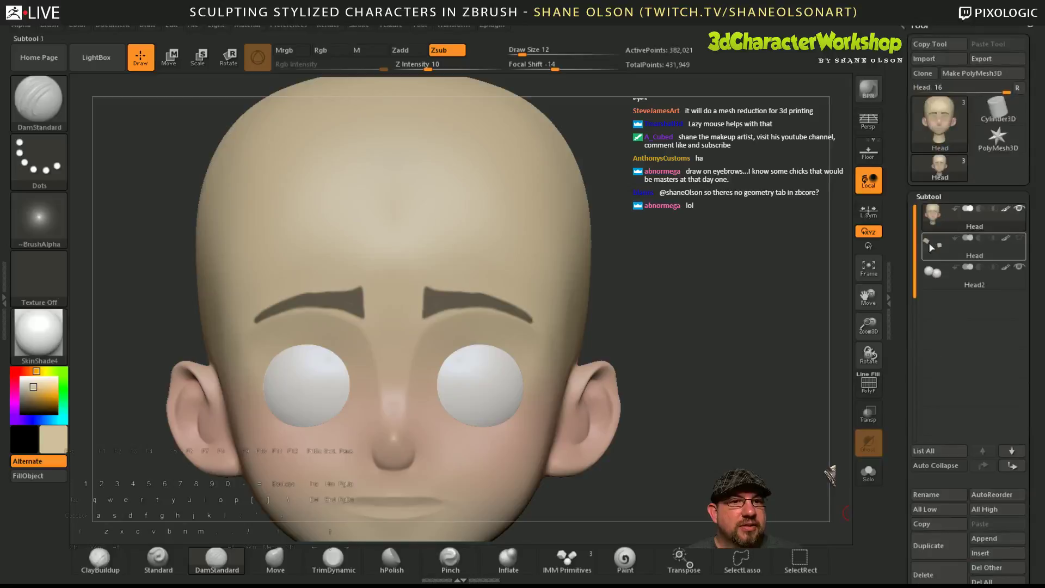
pyautogui.click(937, 196)
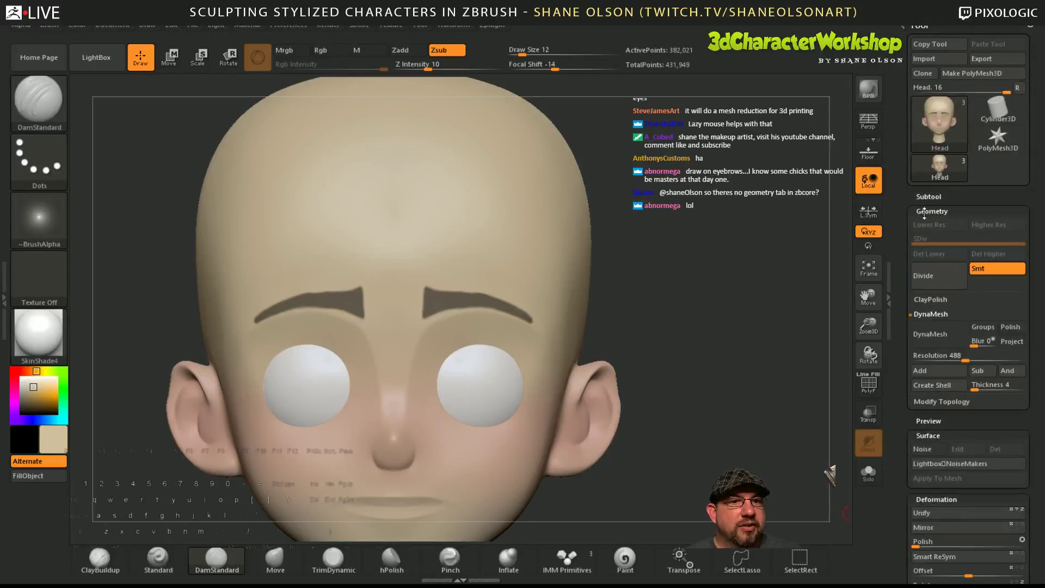
pyautogui.moveTo(899, 244); pyautogui.dragTo(900, 167)
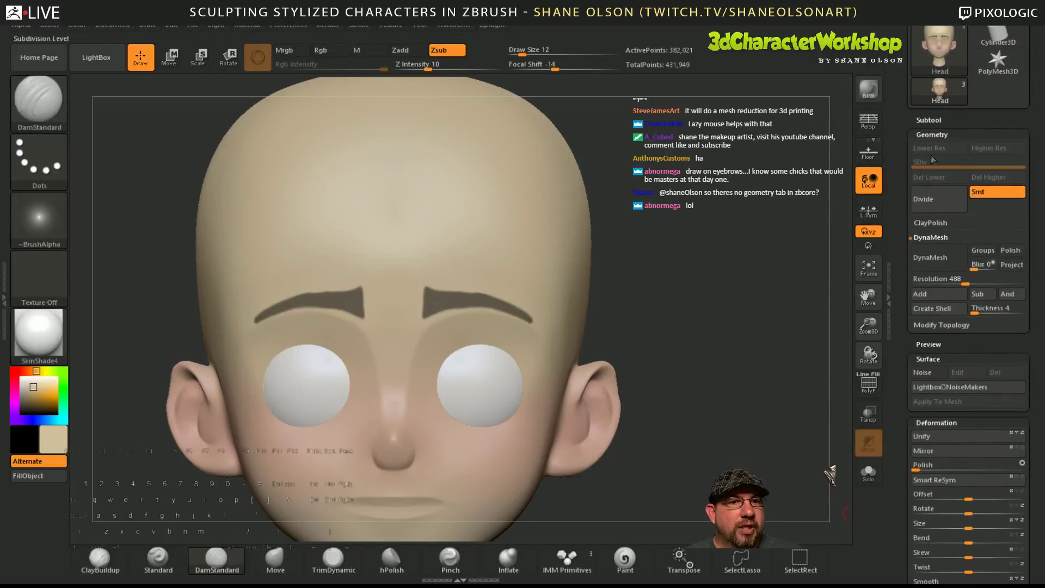
pyautogui.click(936, 422)
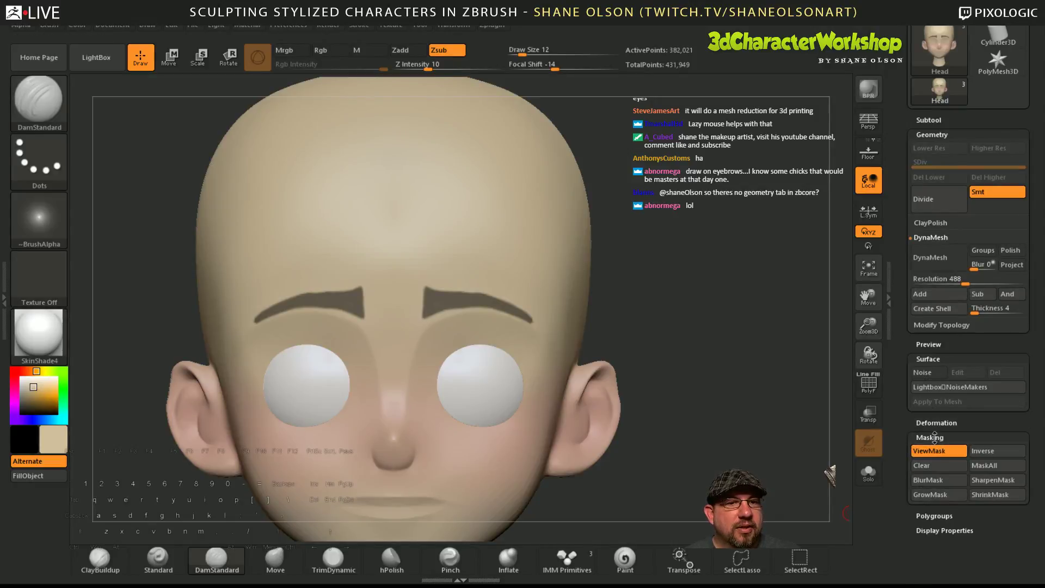
pyautogui.click(932, 437)
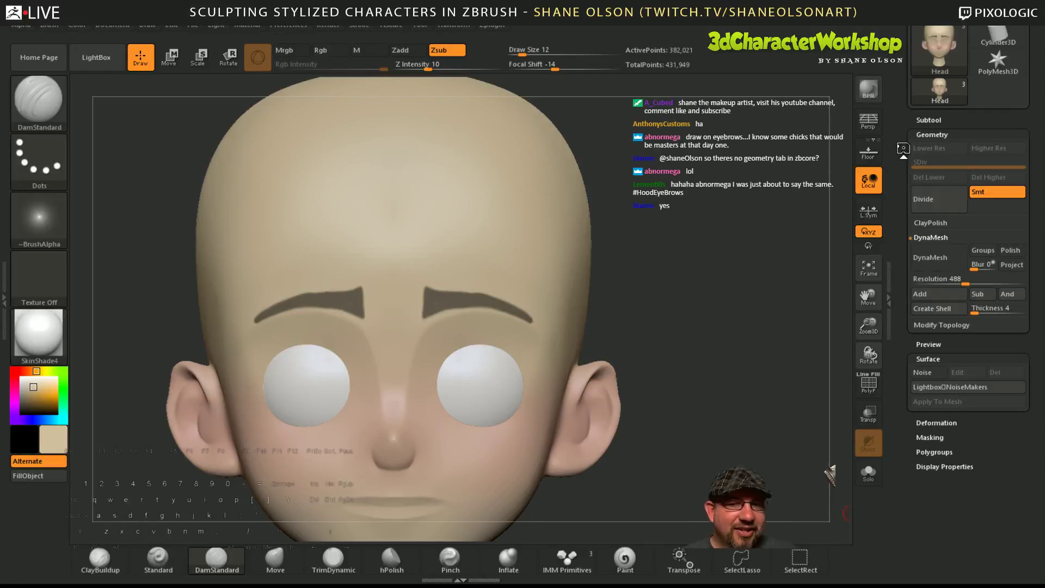
pyautogui.moveTo(741, 394); pyautogui.dragTo(757, 356)
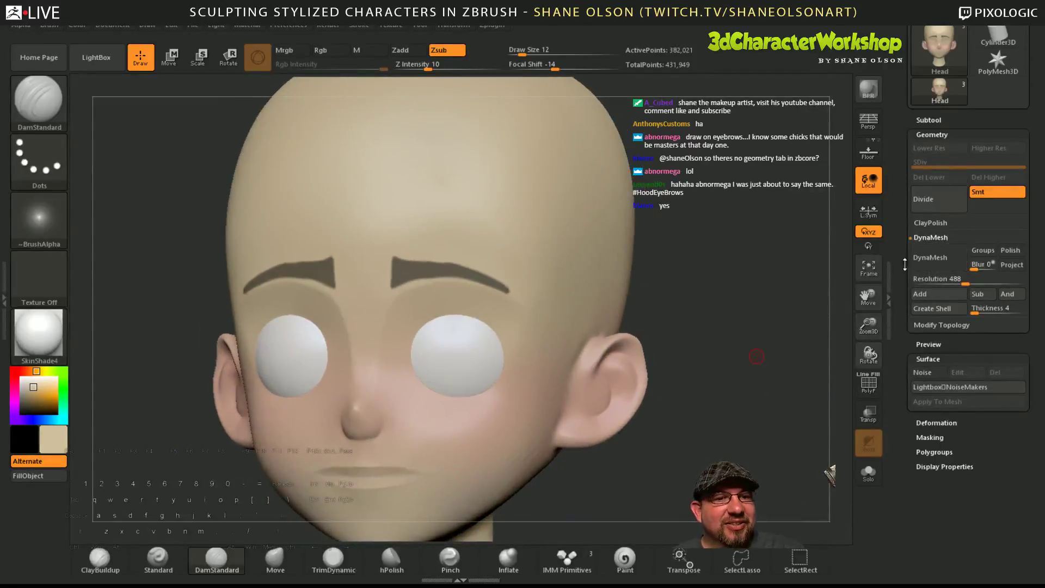
pyautogui.scroll(2, 936, 279)
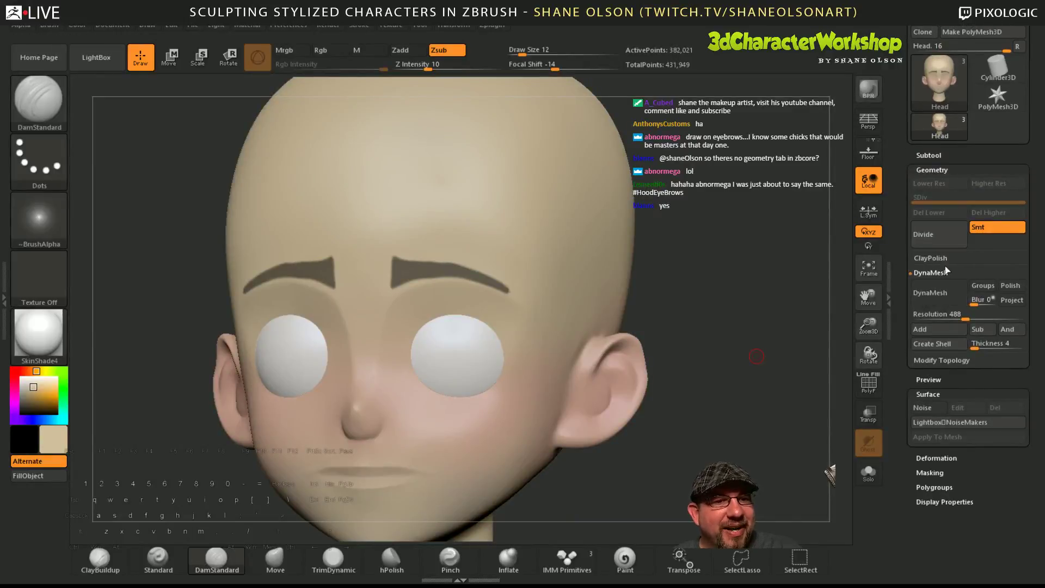
# - Set the subtool extraction's surface smoothness to 28 and preview extracting the masked eyebrows from the head
pyautogui.click(937, 154)
pyautogui.scroll(-5, 938, 446)
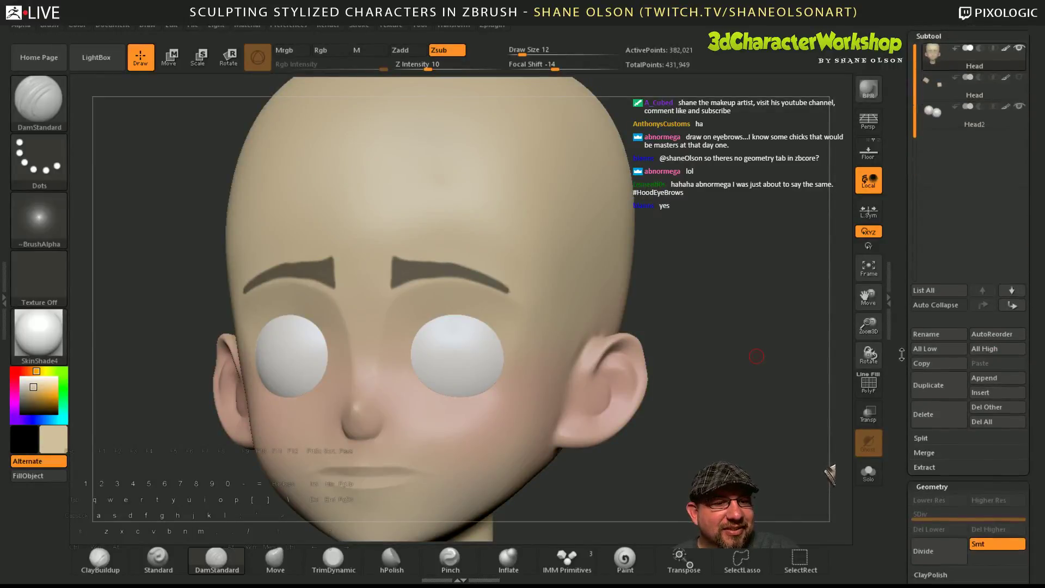
pyautogui.click(938, 446)
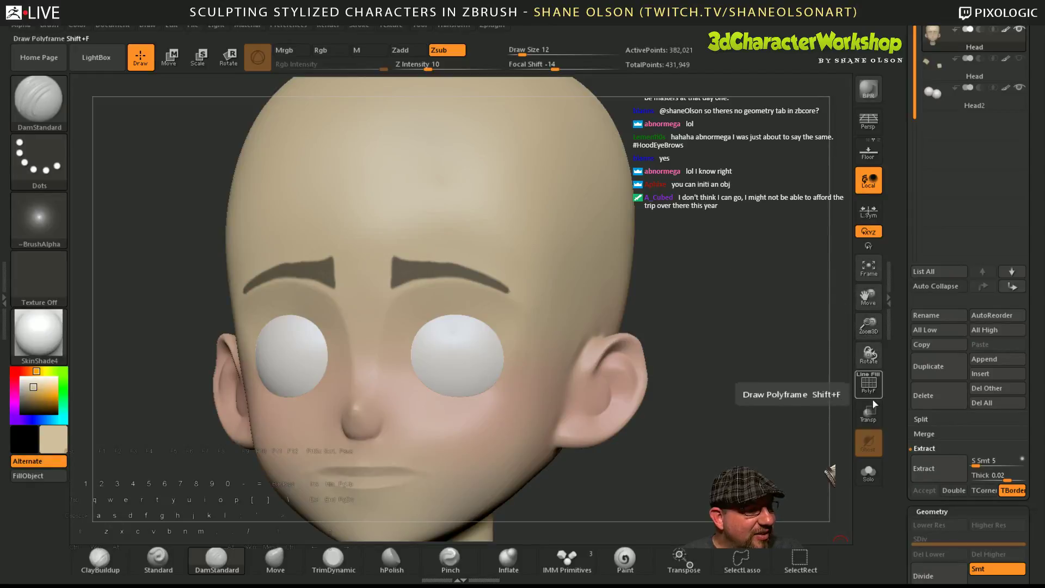
pyautogui.moveTo(903, 453); pyautogui.dragTo(912, 518)
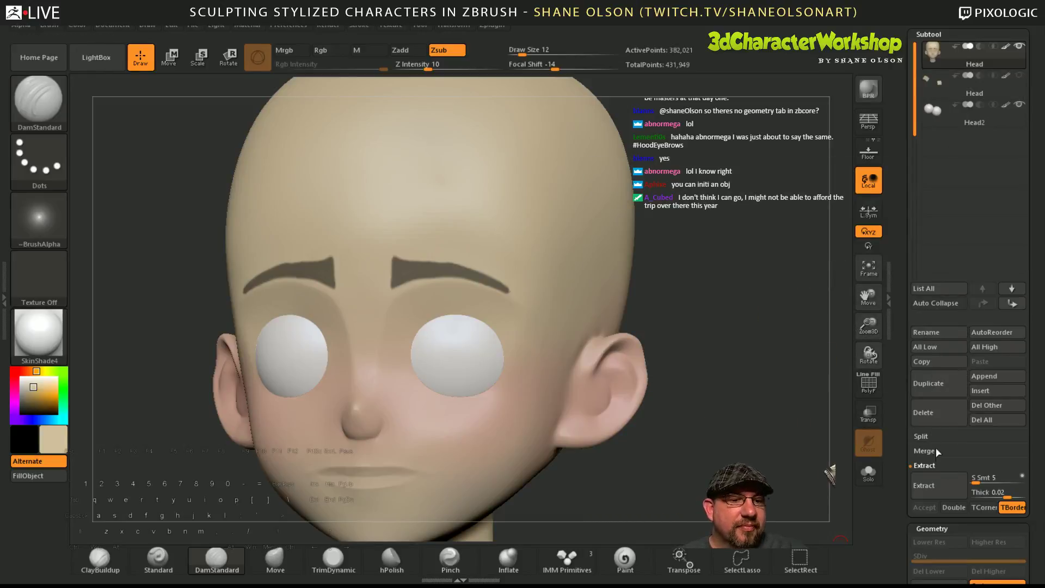
pyautogui.moveTo(907, 460); pyautogui.dragTo(907, 434)
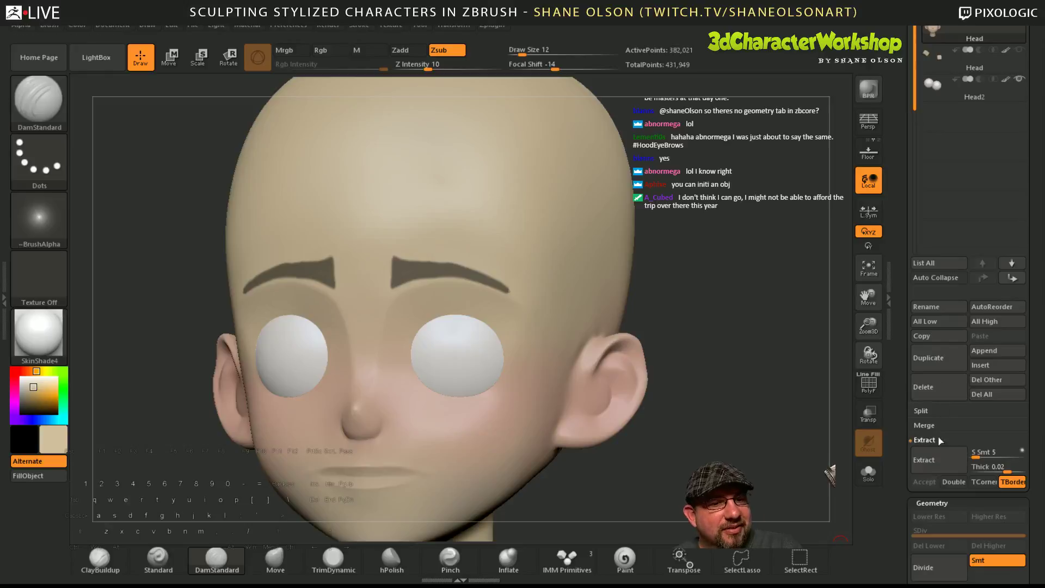
pyautogui.moveTo(902, 486); pyautogui.dragTo(902, 478)
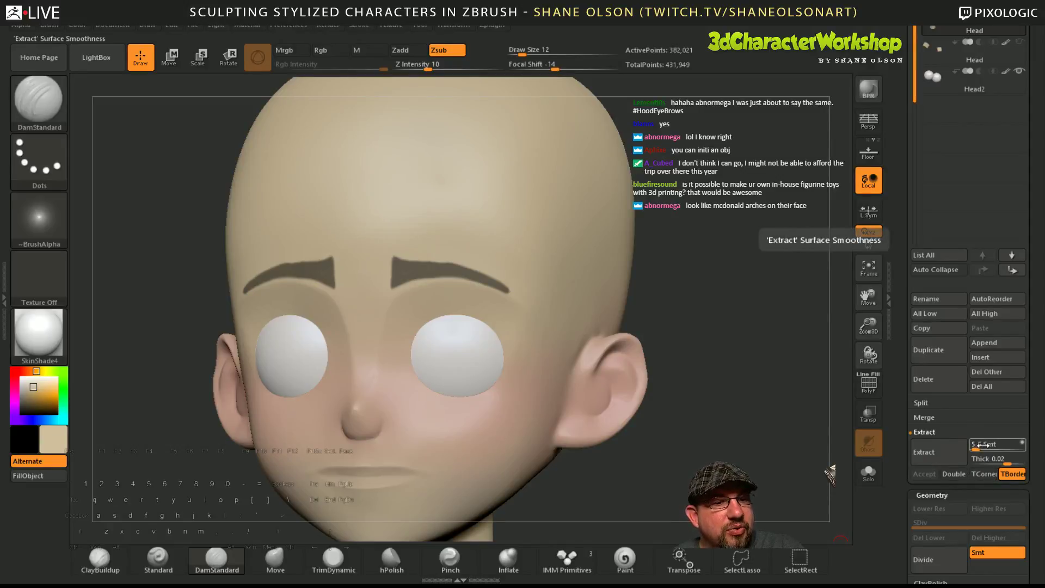
pyautogui.moveTo(973, 444); pyautogui.dragTo(984, 448)
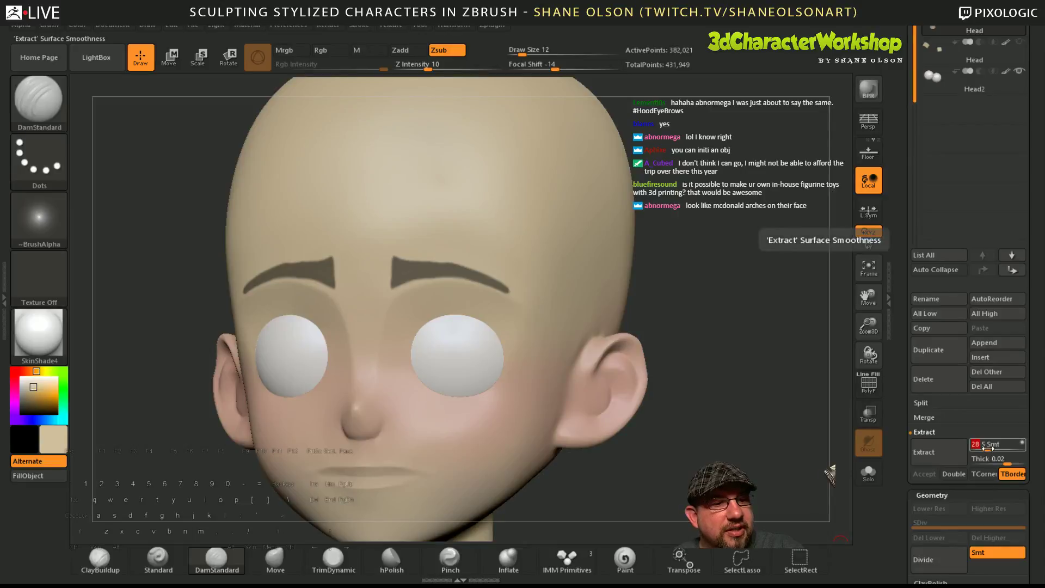
pyautogui.click(924, 452)
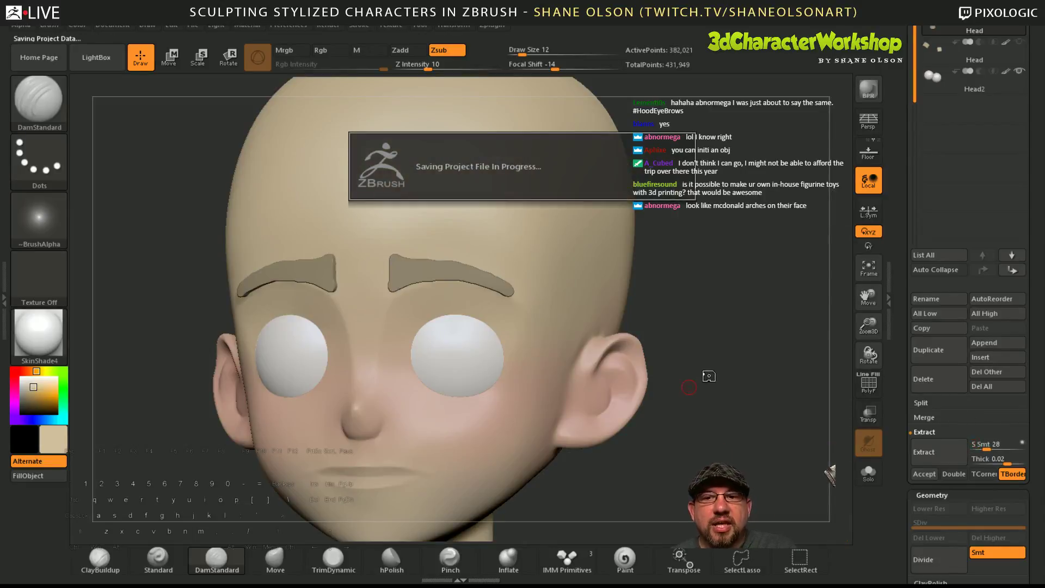
pyautogui.click(932, 452)
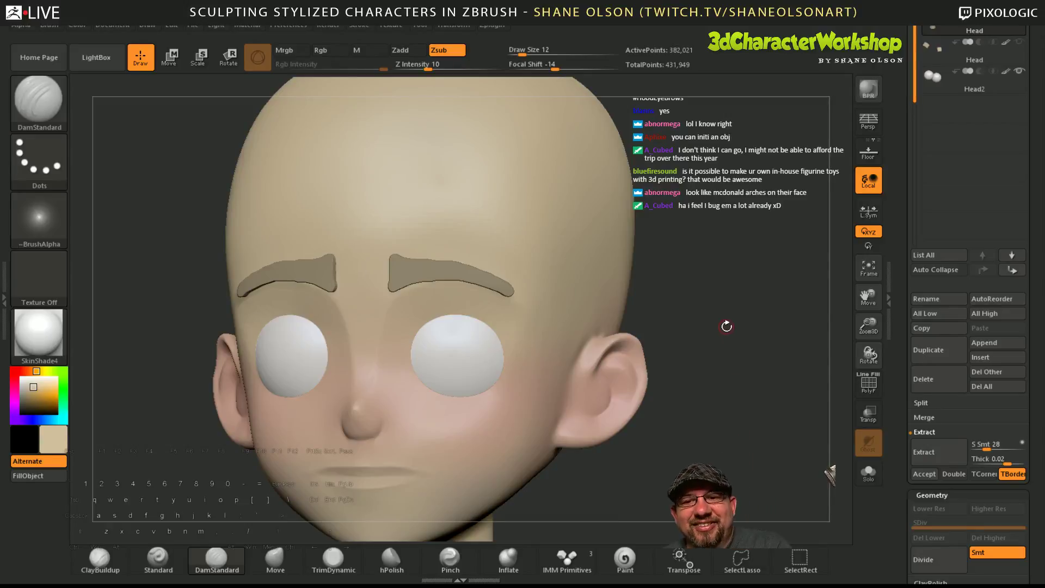
# - Dismiss the extraction preview and unmask the inner ends of both eyebrows to give them a slanted edge
pyautogui.press('ctrl')
pyautogui.keyDown('ctrl'); pyautogui.click(751, 435); pyautogui.keyUp('ctrl')
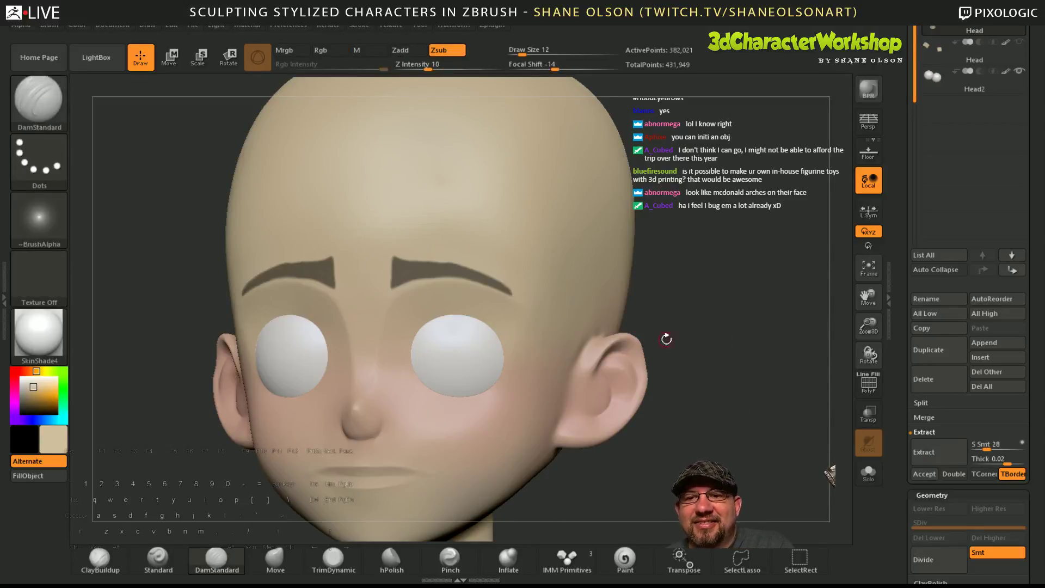
pyautogui.keyDown('ctrl'); pyautogui.keyDown('alt'); pyautogui.moveTo(393, 287); pyautogui.dragTo(388, 269); pyautogui.keyUp('alt'); pyautogui.keyUp('ctrl')
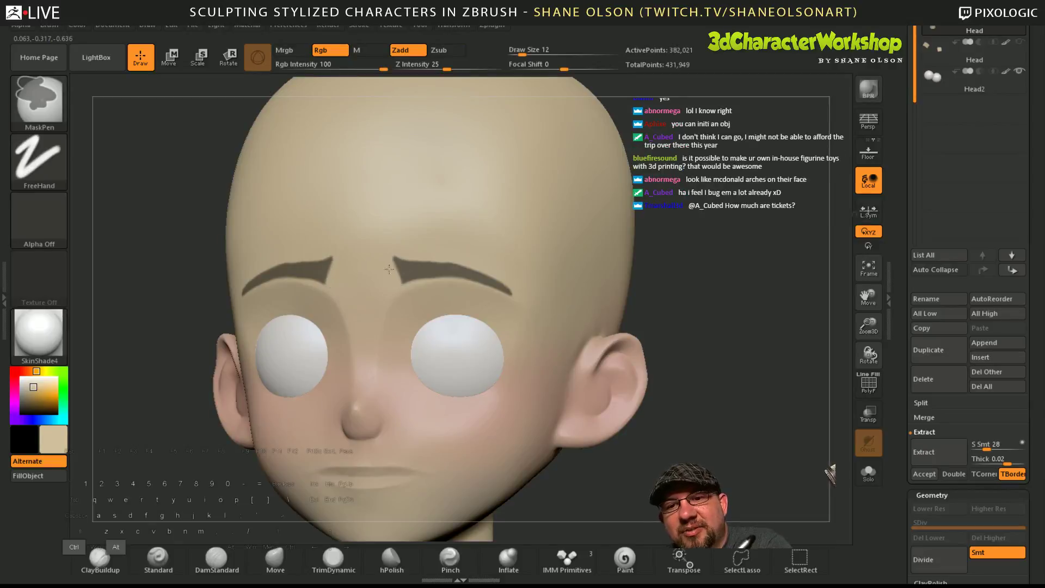
pyautogui.moveTo(701, 383)
pyautogui.mouseDown()
pyautogui.moveTo(719, 385)
pyautogui.moveTo(700, 378)
pyautogui.moveTo(698, 390)
pyautogui.mouseUp()
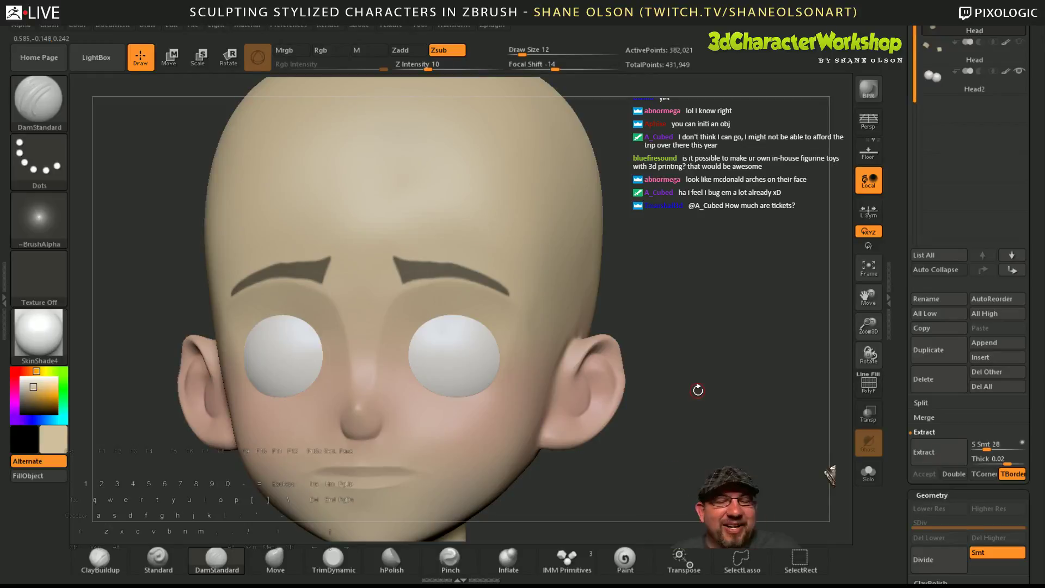
pyautogui.hotkey('ctrl', 'alt')
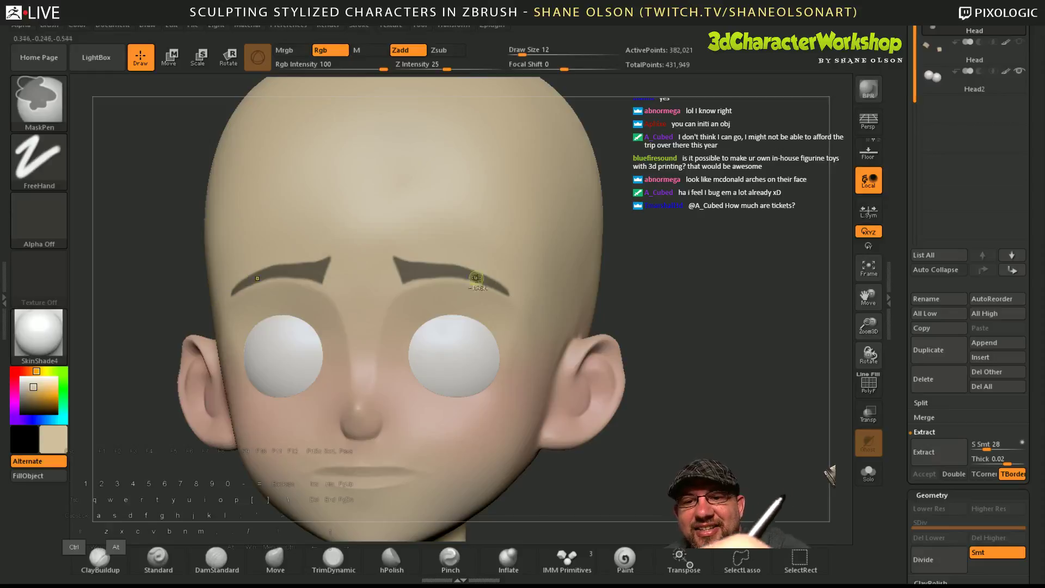
pyautogui.moveTo(416, 287)
pyautogui.keyDown('ctrl'); pyautogui.keyDown('alt'); pyautogui.mouseDown()
pyautogui.moveTo(446, 281)
pyautogui.moveTo(495, 295)
pyautogui.mouseUp(); pyautogui.keyUp('alt'); pyautogui.keyUp('ctrl')
pyautogui.hotkey('ctrl', 'z')
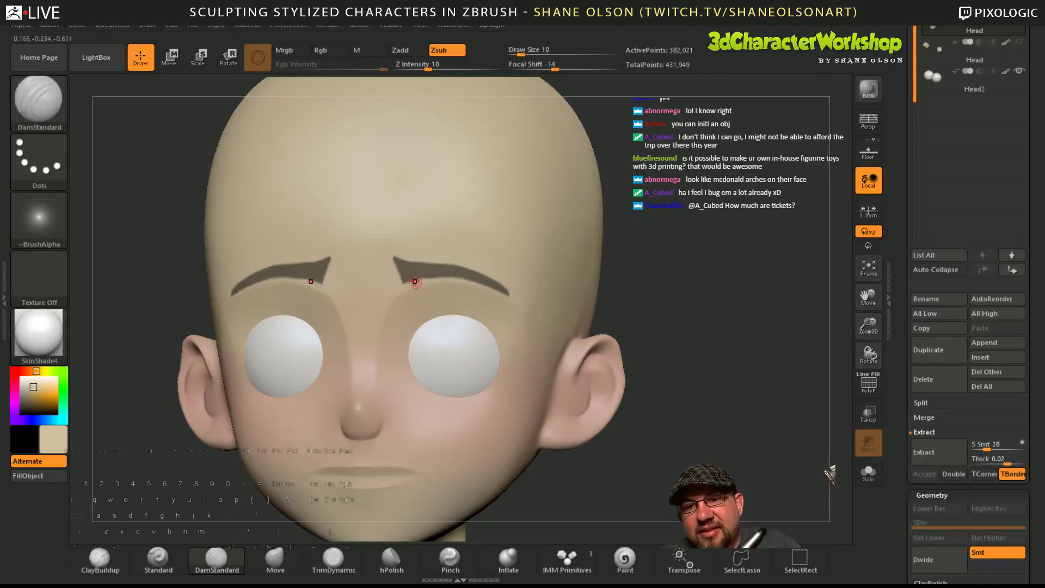
# - Refine the lower edge of both eyebrow masks from the inner corner to the outer tip, with symmetry
pyautogui.press('ctrl')
pyautogui.moveTo(406, 282)
pyautogui.keyDown('ctrl'); pyautogui.mouseDown()
pyautogui.moveTo(477, 282)
pyautogui.moveTo(503, 294)
pyautogui.mouseUp(); pyautogui.keyUp('ctrl')
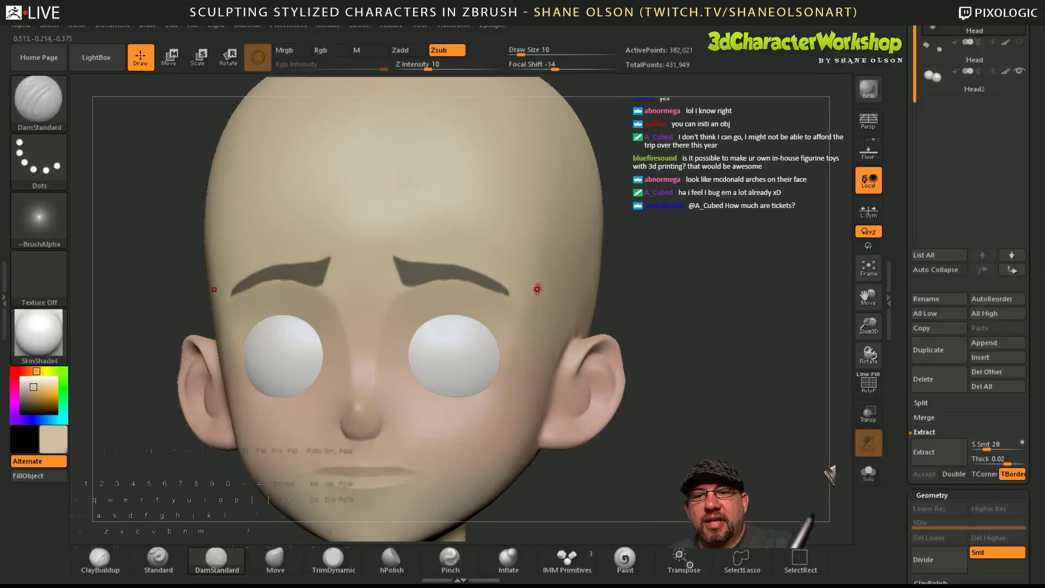
pyautogui.moveTo(690, 307); pyautogui.dragTo(609, 299)
pyautogui.hotkey('ctrl', 'alt')
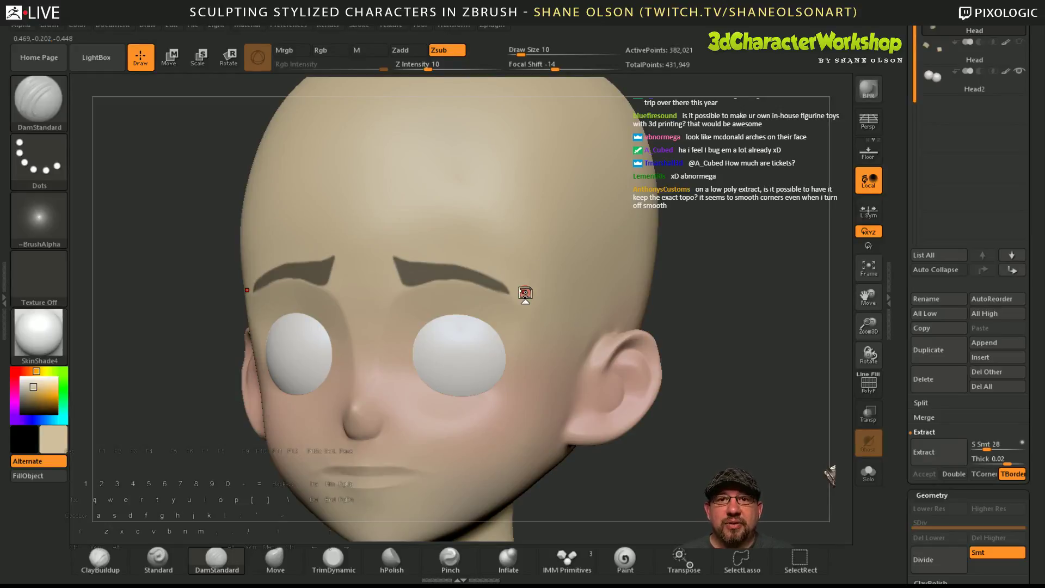
pyautogui.moveTo(744, 367); pyautogui.dragTo(735, 368)
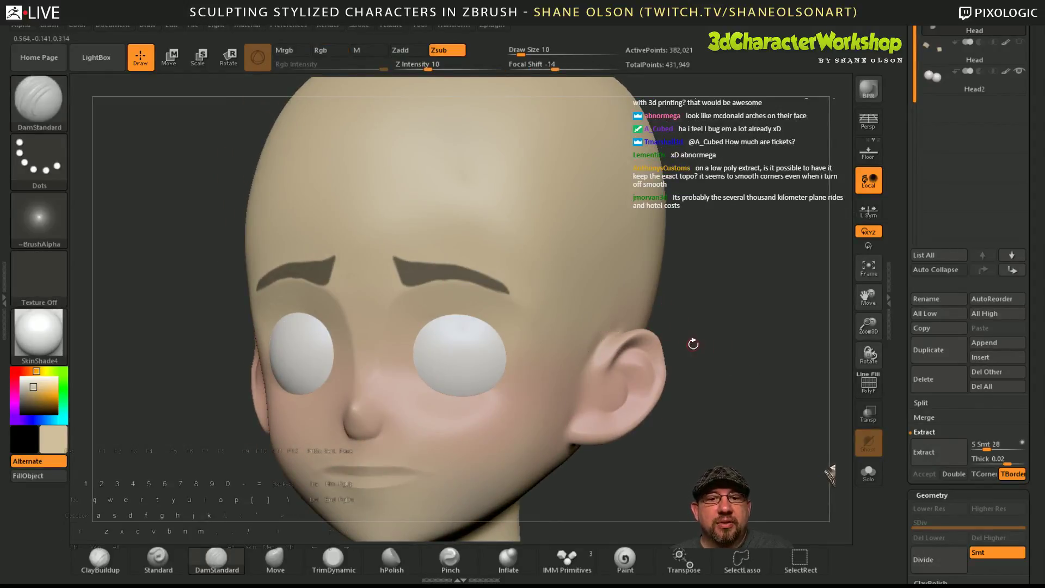
# - Extract the masked eyebrows at 0.02 thickness with surface smoothness 28 and accept them as a new subtool
pyautogui.press('s')
pyautogui.moveTo(693, 343); pyautogui.dragTo(699, 343)
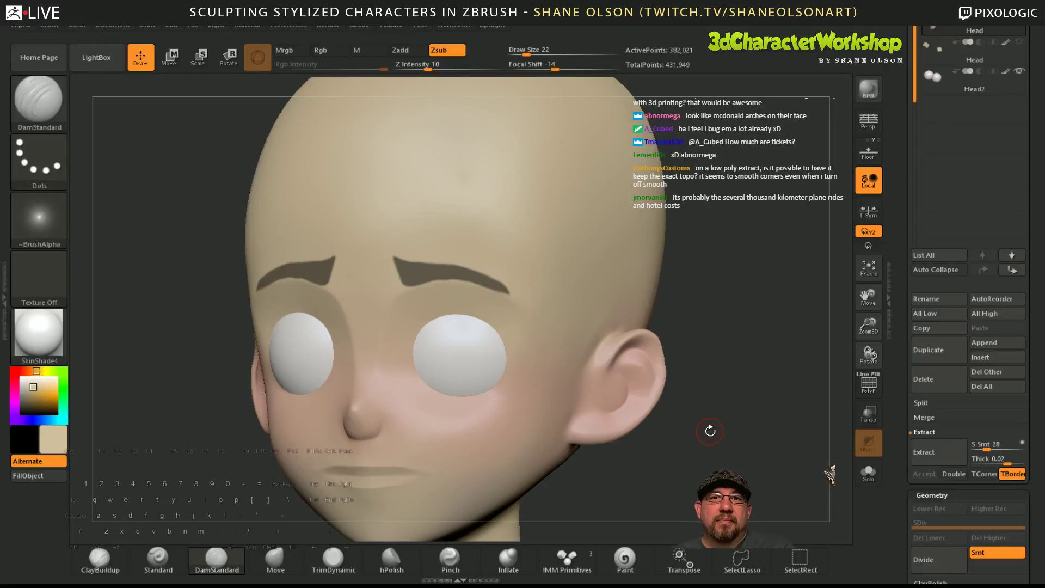
pyautogui.moveTo(749, 357); pyautogui.dragTo(769, 373)
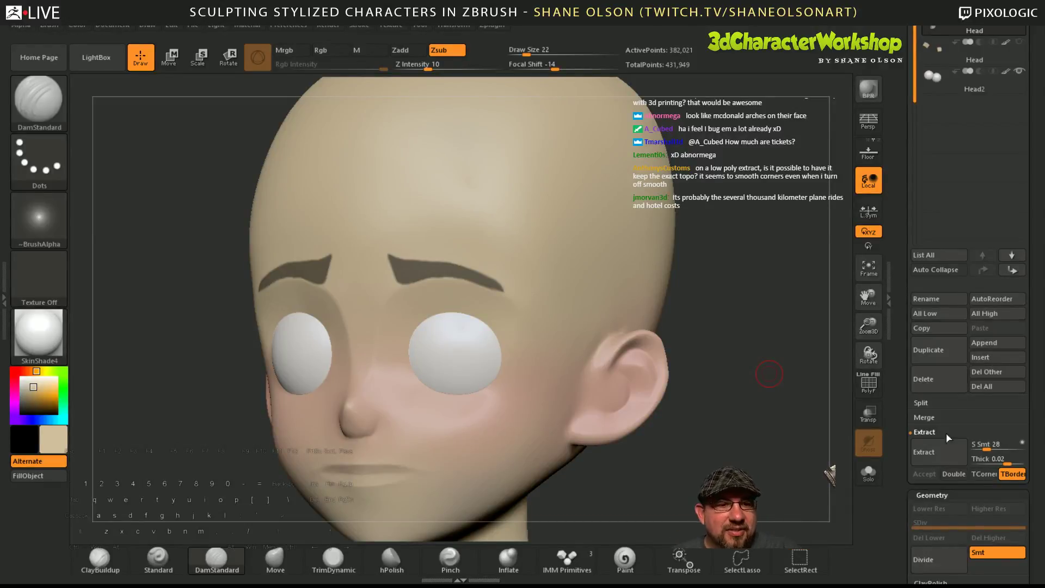
pyautogui.click(954, 463)
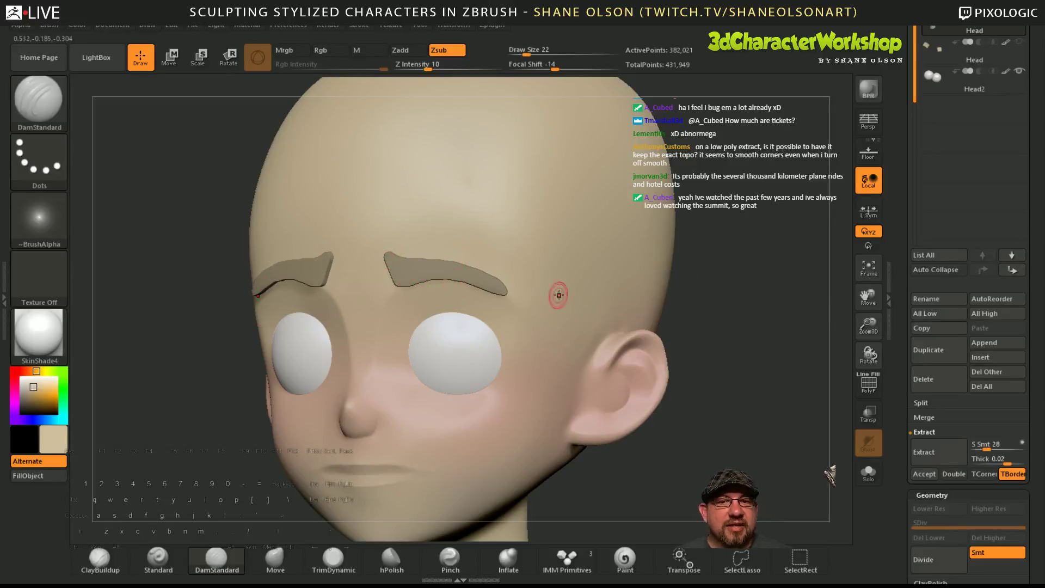
pyautogui.click(924, 474)
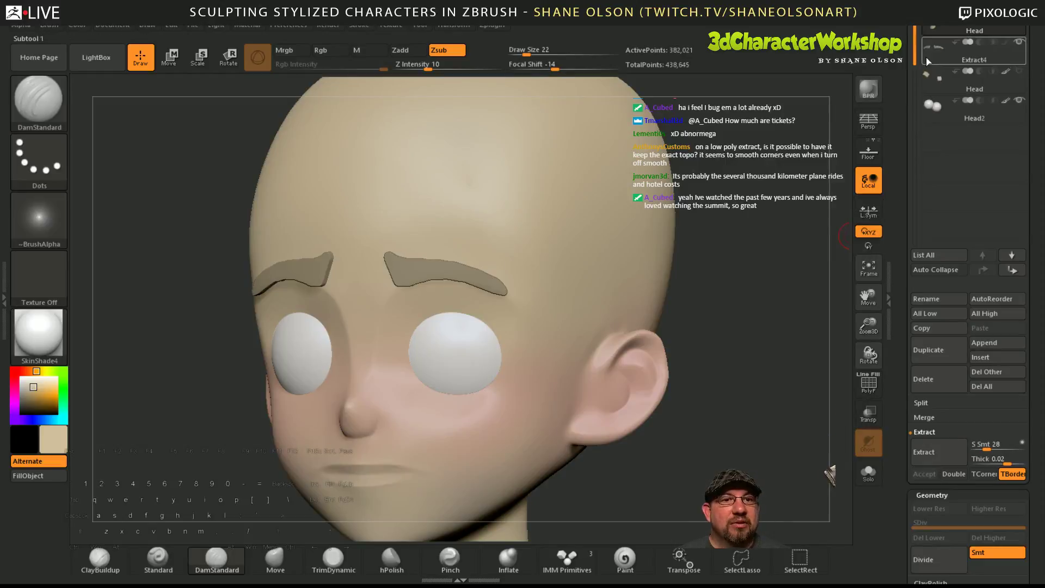
# - Make the extracted eyebrows the active subtool and clear their mask
pyautogui.moveTo(915, 59); pyautogui.dragTo(899, 106)
pyautogui.click(930, 211)
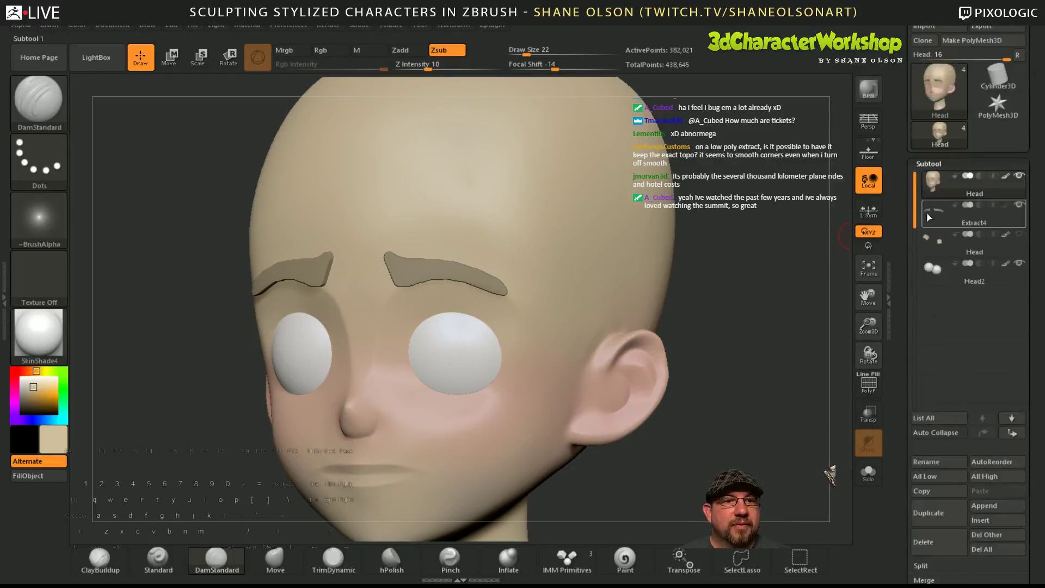
pyautogui.moveTo(738, 220)
pyautogui.keyDown('ctrl'); pyautogui.mouseDown()
pyautogui.moveTo(751, 242)
pyautogui.moveTo(838, 250)
pyautogui.moveTo(752, 259)
pyautogui.mouseUp(); pyautogui.keyUp('ctrl')
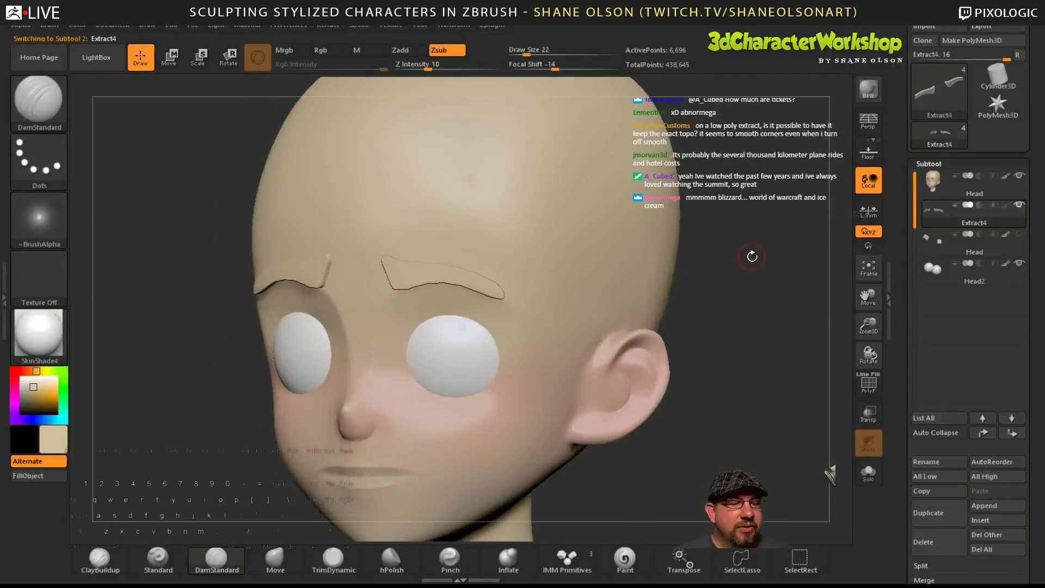
pyautogui.keyDown('alt'); pyautogui.moveTo(628, 283); pyautogui.dragTo(657, 342); pyautogui.keyUp('alt')
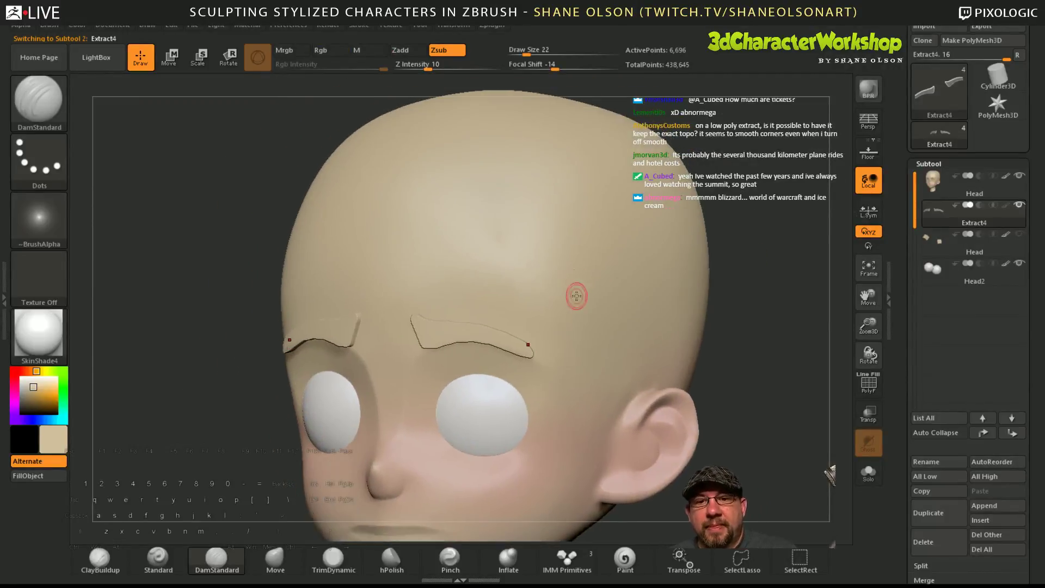
# - Smooth the surface of the extracted eyebrows with a draw size of 37, and return to the DamStandard brush
pyautogui.press('s')
pyautogui.moveTo(762, 320); pyautogui.dragTo(766, 320)
pyautogui.keyDown('shift'); pyautogui.moveTo(425, 322); pyautogui.dragTo(532, 356); pyautogui.keyUp('shift')
pyautogui.moveTo(419, 319)
pyautogui.keyDown('shift'); pyautogui.mouseDown()
pyautogui.moveTo(497, 342)
pyautogui.moveTo(439, 340)
pyautogui.mouseUp(); pyautogui.keyUp('shift')
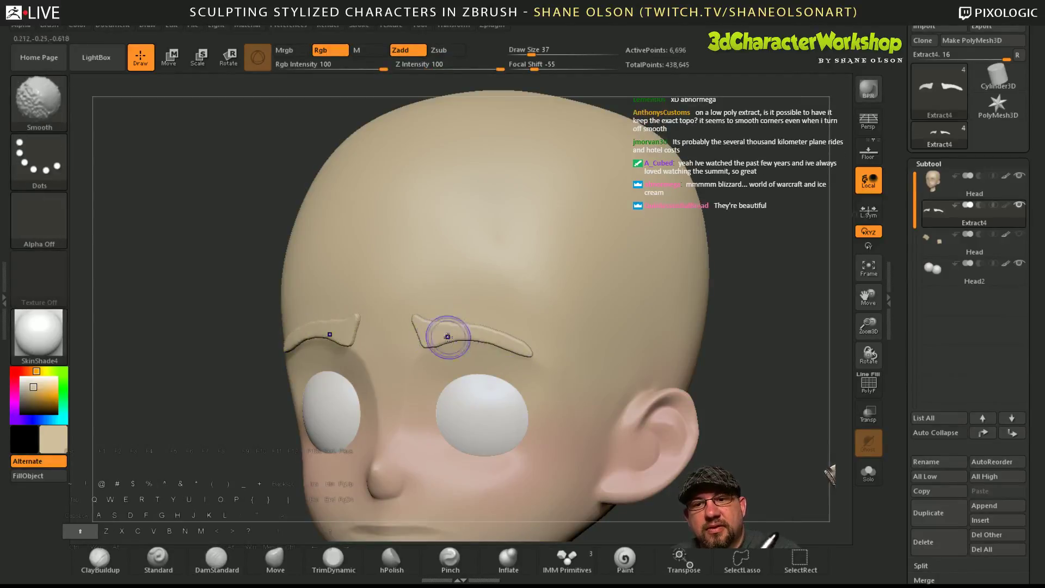
pyautogui.press('b')
pyautogui.press('d')
pyautogui.press('s')
pyautogui.keyDown('shift'); pyautogui.moveTo(735, 387); pyautogui.dragTo(583, 349); pyautogui.keyUp('shift')
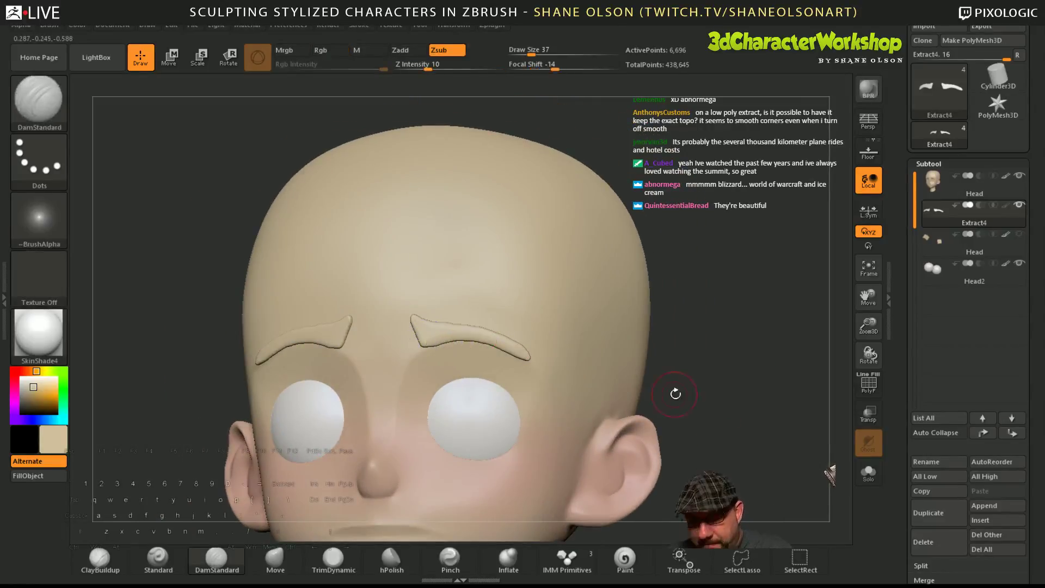
pyautogui.moveTo(702, 403)
pyautogui.mouseDown()
pyautogui.moveTo(759, 385)
pyautogui.moveTo(743, 396)
pyautogui.moveTo(744, 417)
pyautogui.moveTo(732, 419)
pyautogui.mouseUp()
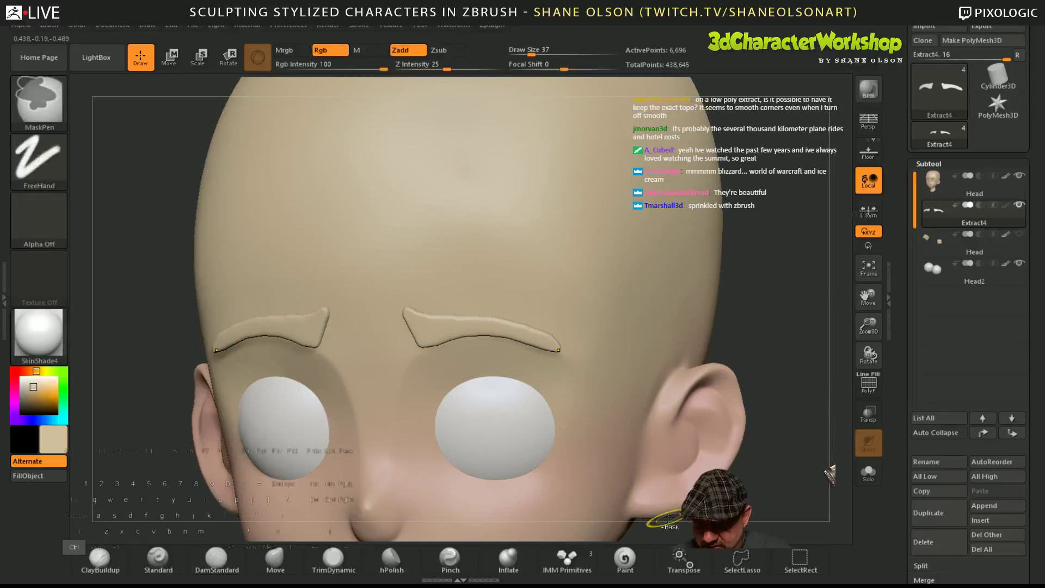
# - Undo the last two changes made to the eyebrows
pyautogui.press('ctrl')
pyautogui.press('ctrl')
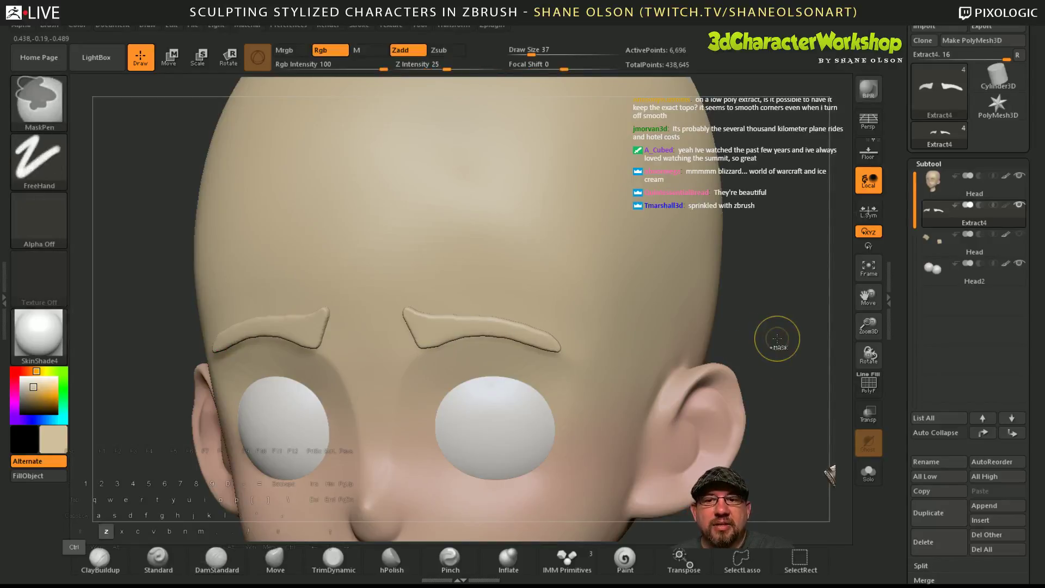
pyautogui.hotkey('ctrl', 'z')
pyautogui.hotkey('ctrl', 'z')
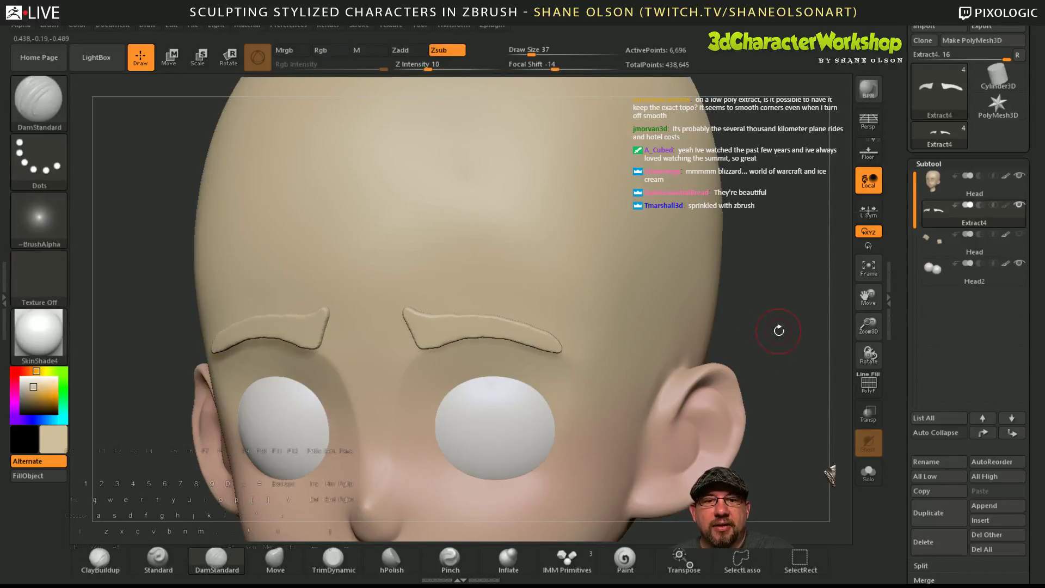
# - Turn on the polyframe display and isolate the eyebrow subtool to examine its mesh up close
pyautogui.moveTo(779, 331)
pyautogui.keyDown('shift'); pyautogui.mouseDown()
pyautogui.moveTo(771, 337)
pyautogui.moveTo(789, 380)
pyautogui.moveTo(713, 381)
pyautogui.moveTo(638, 363)
pyautogui.moveTo(655, 343)
pyautogui.moveTo(627, 312)
pyautogui.moveTo(380, 272)
pyautogui.moveTo(600, 368)
pyautogui.moveTo(637, 357)
pyautogui.moveTo(660, 366)
pyautogui.moveTo(730, 335)
pyautogui.moveTo(681, 344)
pyautogui.mouseUp(); pyautogui.keyUp('shift')
pyautogui.hotkey('shift', 'f')
pyautogui.click(868, 471)
pyautogui.press('ctrl')
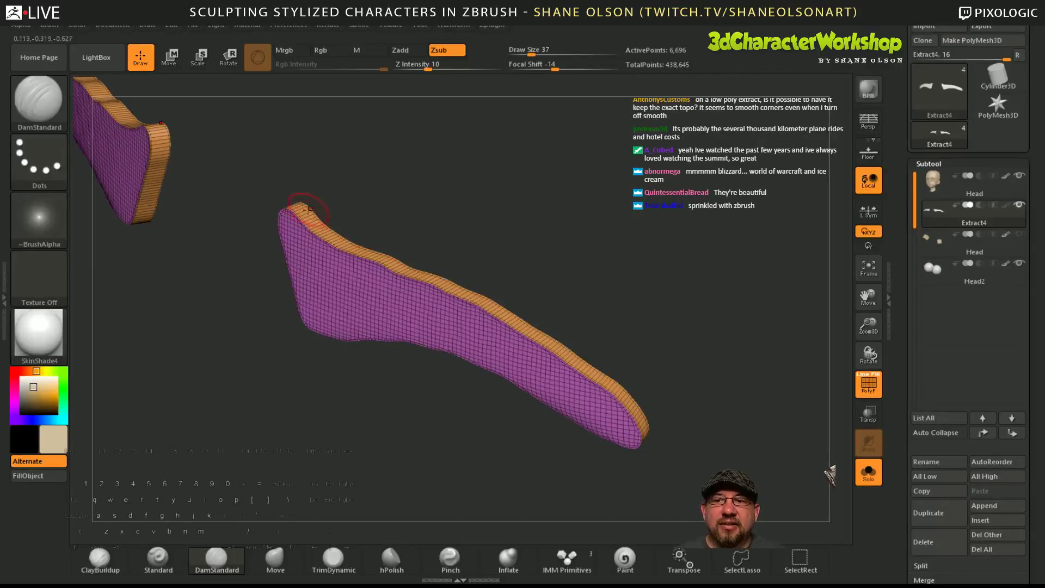
pyautogui.moveTo(656, 316); pyautogui.dragTo(709, 378)
# - Try the Polish deformation on the eyebrows in its open-circle mode
pyautogui.moveTo(907, 417); pyautogui.dragTo(904, 292)
pyautogui.moveTo(906, 403); pyautogui.dragTo(905, 261)
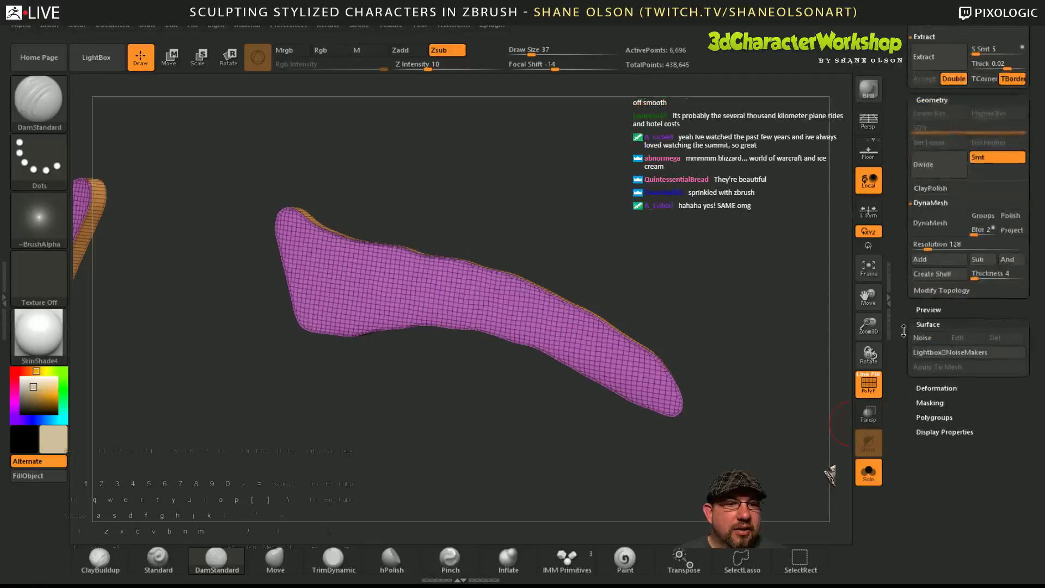
pyautogui.click(936, 387)
pyautogui.moveTo(907, 447); pyautogui.dragTo(946, 403)
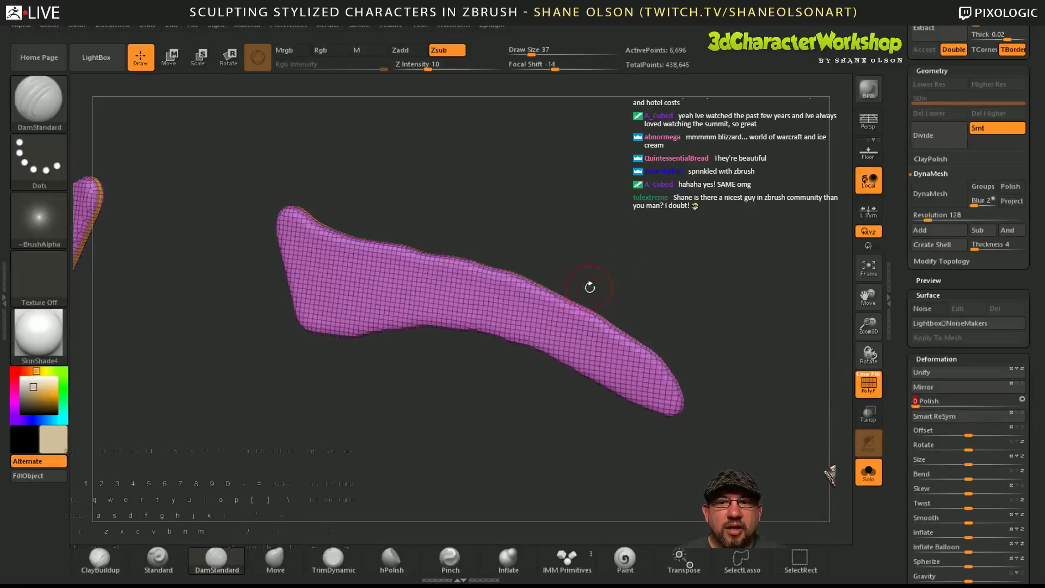
pyautogui.moveTo(589, 289); pyautogui.dragTo(550, 280)
pyautogui.moveTo(676, 296); pyautogui.dragTo(762, 310)
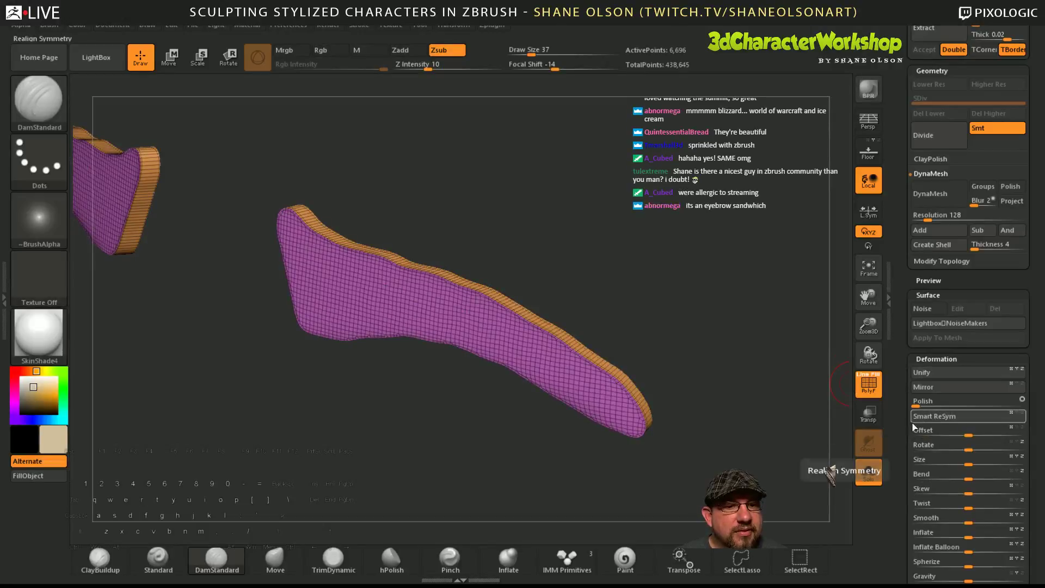
# - Try polishing the eyebrows in the closed-circle mode, followed by another Polish in the open-circle mode
pyautogui.click(1022, 401)
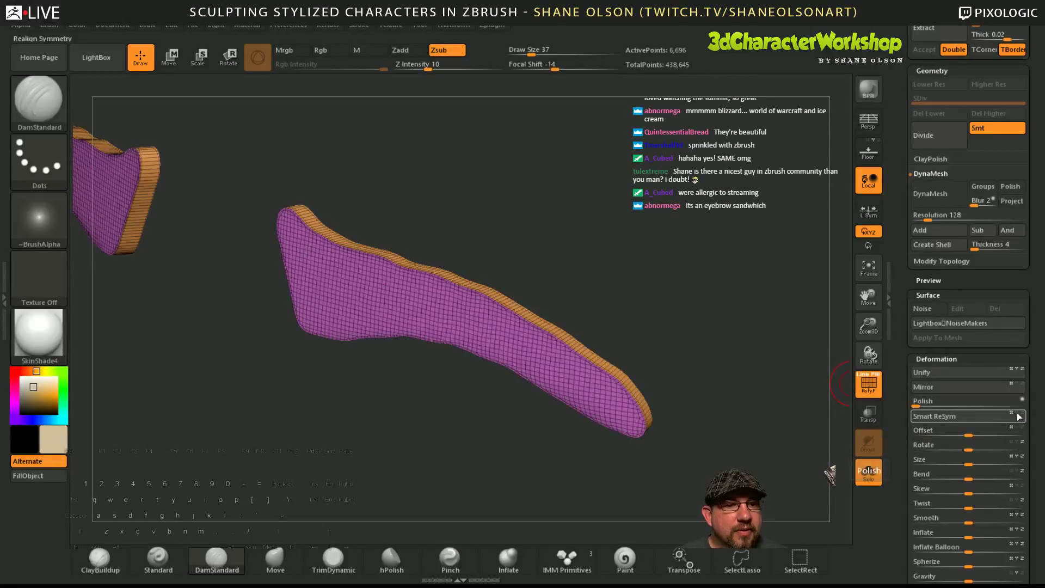
pyautogui.click(936, 401)
pyautogui.moveTo(732, 333); pyautogui.dragTo(697, 322)
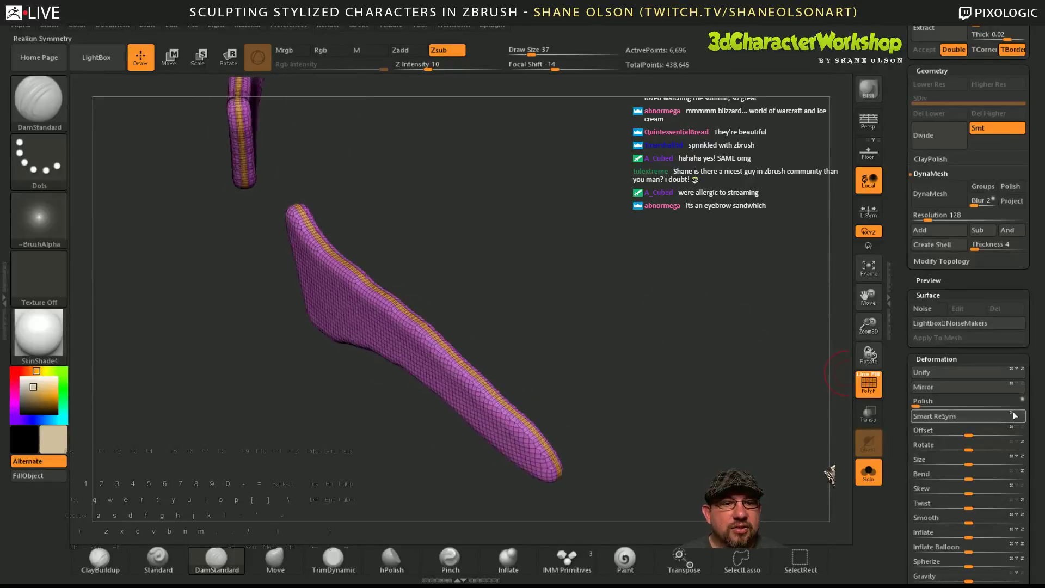
pyautogui.click(943, 407)
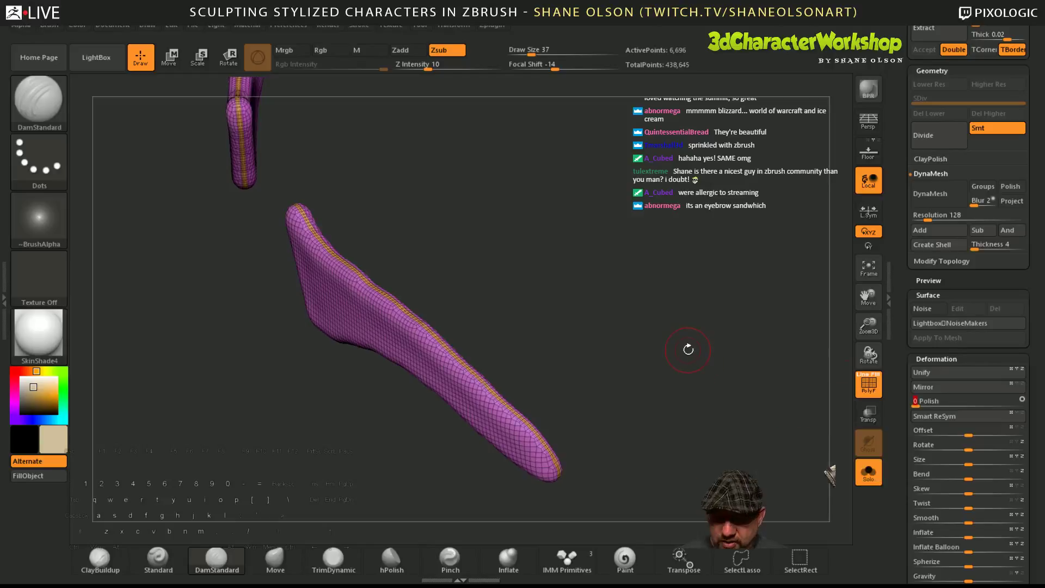
# - Turn off the polyframe display and inspect the rounded edges of the polished eyebrow
pyautogui.hotkey('shift', 'f')
pyautogui.moveTo(690, 345); pyautogui.dragTo(681, 292)
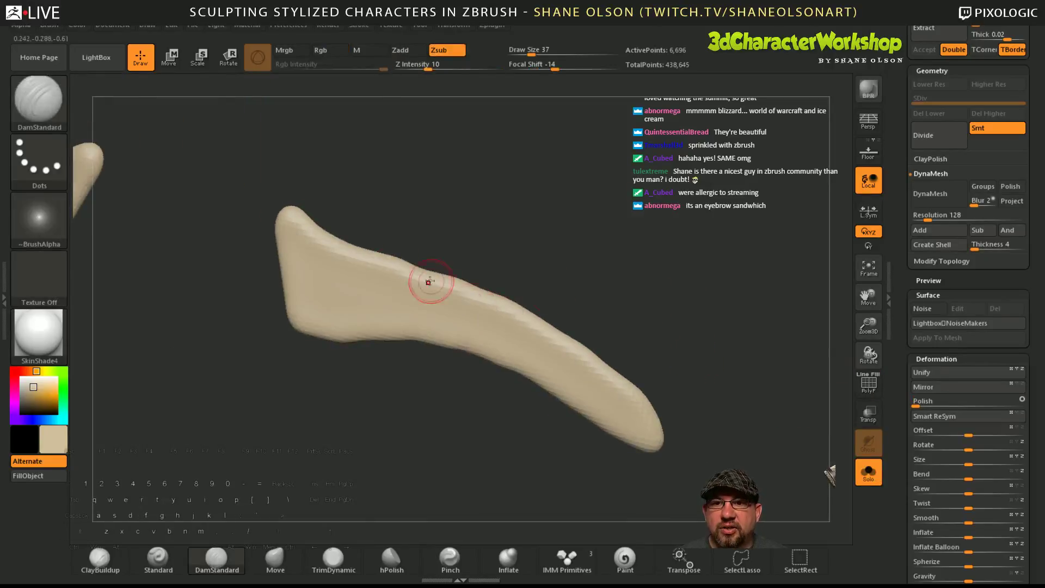
pyautogui.moveTo(615, 272); pyautogui.dragTo(643, 327)
pyautogui.moveTo(781, 351); pyautogui.dragTo(716, 357)
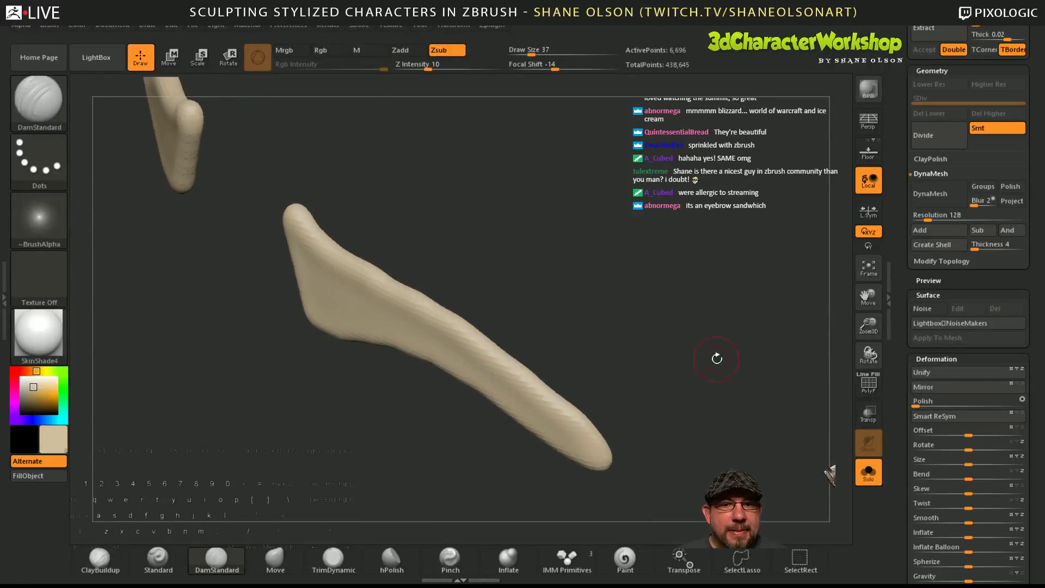
# - Undo the last two Polish operations and polish the eyebrows in the closed-circle mode
pyautogui.hotkey('ctrl', 'z')
pyautogui.hotkey('ctrl', 'z')
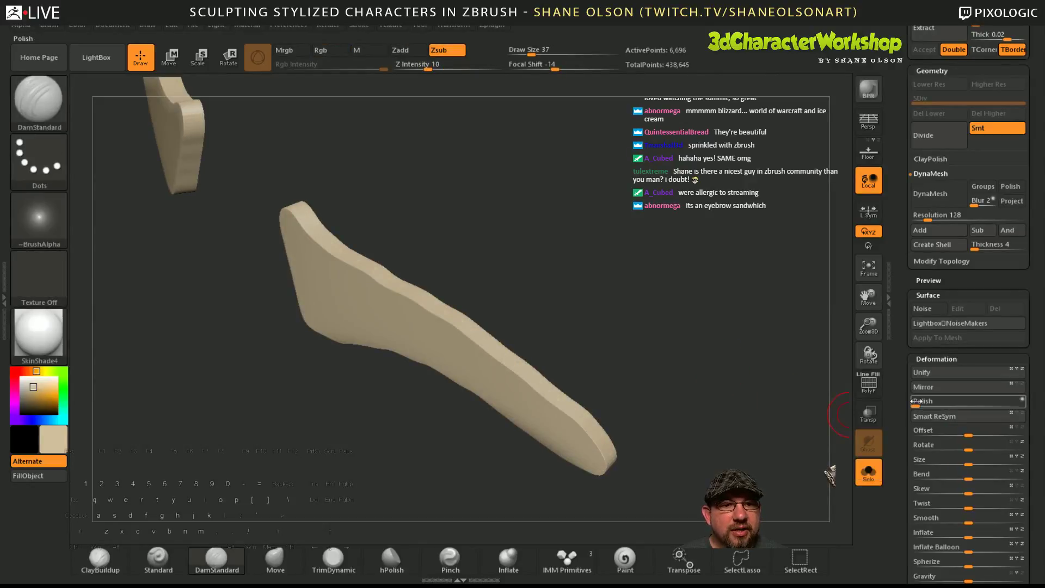
pyautogui.click(958, 401)
pyautogui.moveTo(697, 357); pyautogui.dragTo(710, 364)
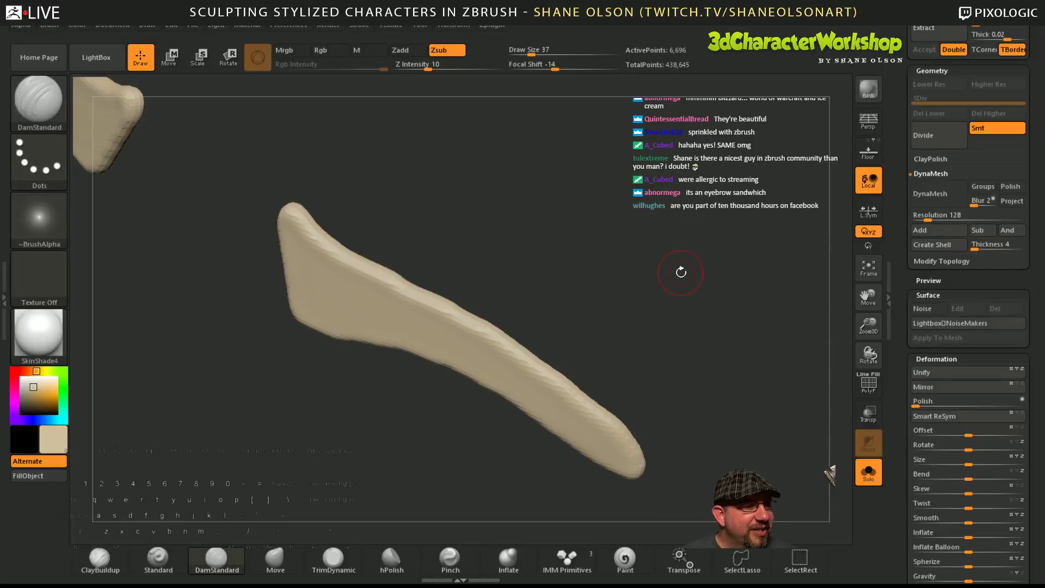
# - Smooth the eyebrow's upper and lower edges with a draw size of 37, working out to the tail
pyautogui.moveTo(680, 272)
pyautogui.mouseDown()
pyautogui.moveTo(686, 253)
pyautogui.moveTo(715, 247)
pyautogui.moveTo(714, 264)
pyautogui.mouseUp()
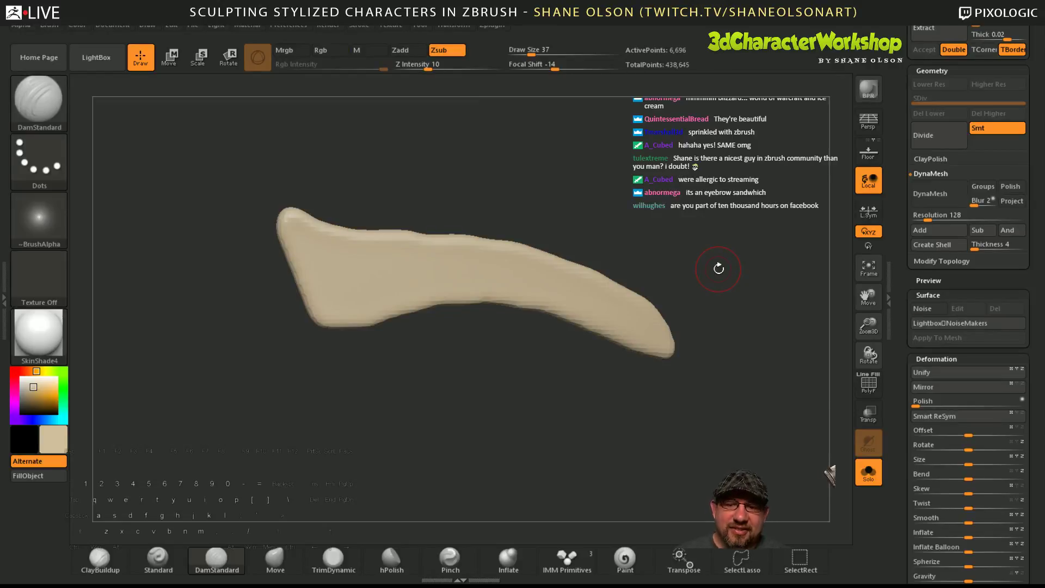
pyautogui.moveTo(738, 446)
pyautogui.mouseDown()
pyautogui.moveTo(723, 454)
pyautogui.moveTo(675, 376)
pyautogui.mouseUp()
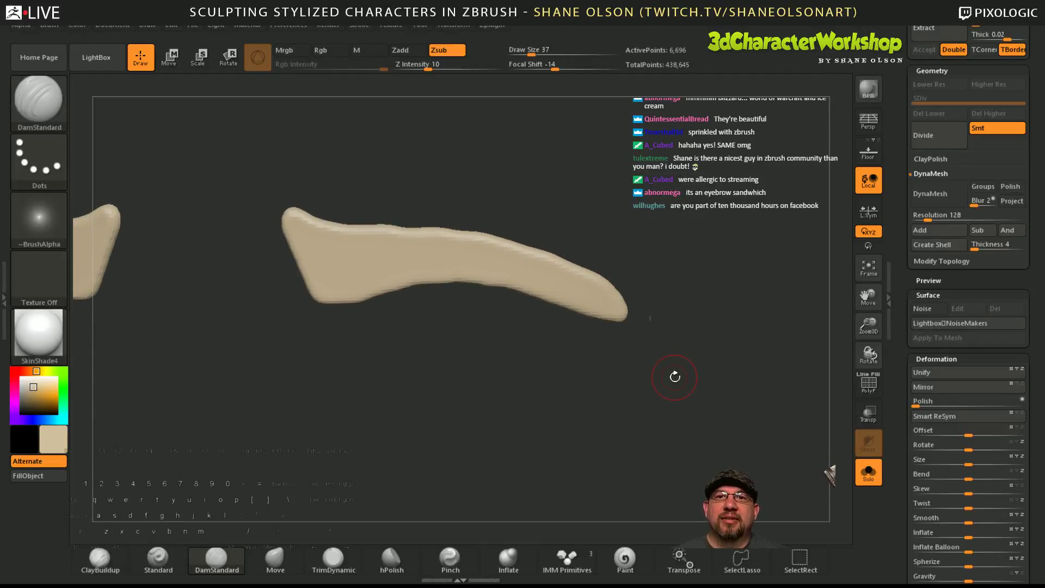
pyautogui.moveTo(675, 376)
pyautogui.mouseDown()
pyautogui.moveTo(690, 400)
pyautogui.moveTo(678, 408)
pyautogui.mouseUp()
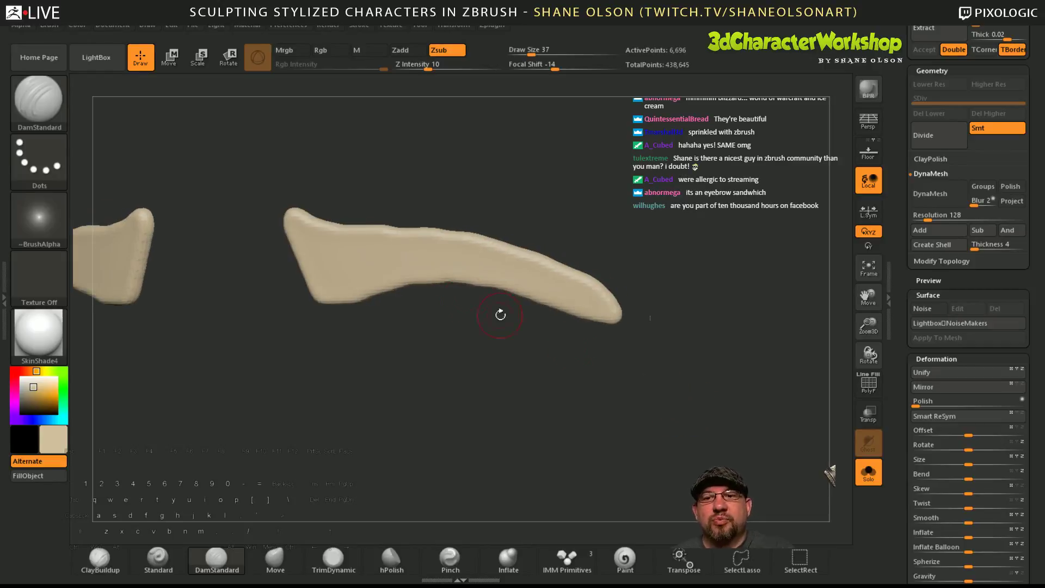
pyautogui.keyDown('shift'); pyautogui.moveTo(349, 231); pyautogui.dragTo(523, 251); pyautogui.keyUp('shift')
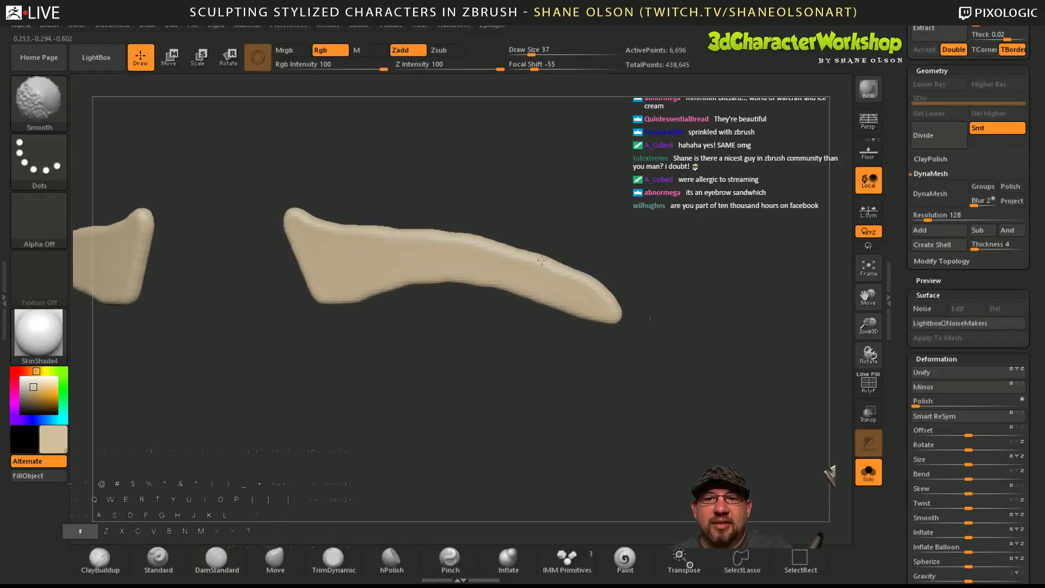
pyautogui.moveTo(680, 414); pyautogui.dragTo(680, 424)
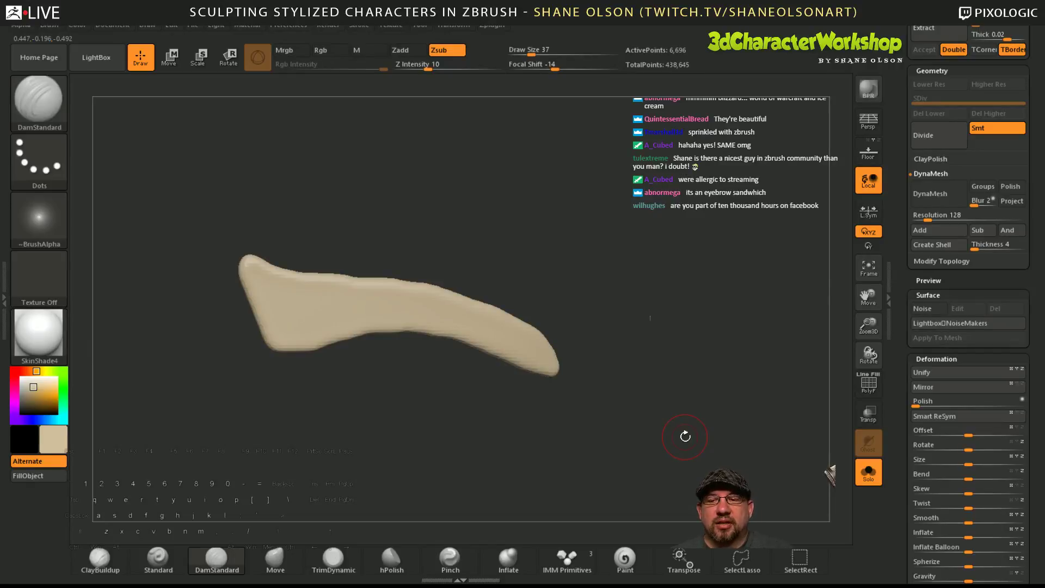
pyautogui.moveTo(315, 332)
pyautogui.keyDown('shift'); pyautogui.mouseDown()
pyautogui.moveTo(361, 317)
pyautogui.moveTo(459, 321)
pyautogui.moveTo(551, 373)
pyautogui.mouseUp(); pyautogui.keyUp('shift')
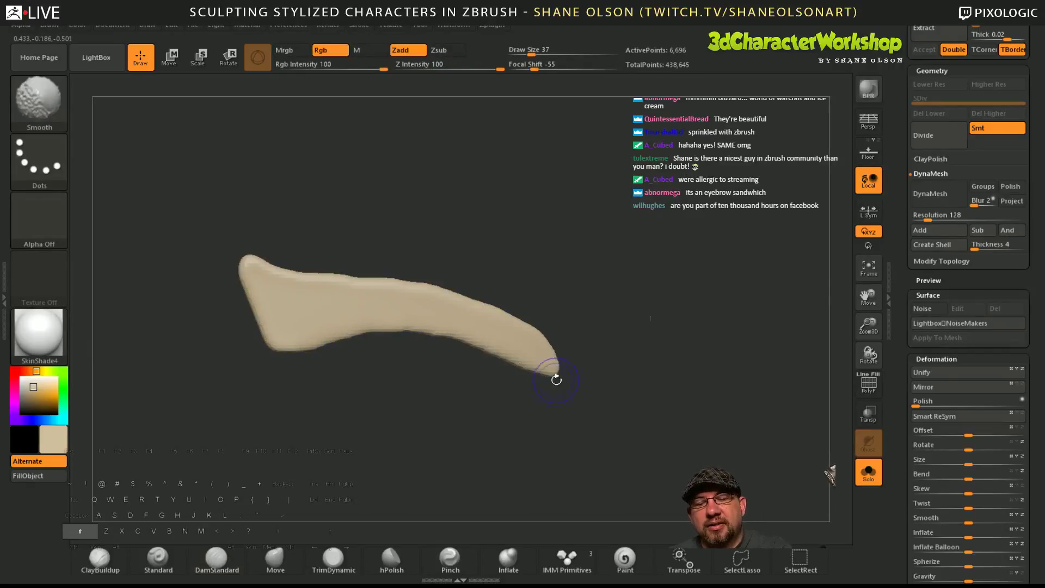
pyautogui.moveTo(316, 274)
pyautogui.keyDown('shift'); pyautogui.mouseDown()
pyautogui.moveTo(370, 278)
pyautogui.moveTo(560, 359)
pyautogui.mouseUp(); pyautogui.keyUp('shift')
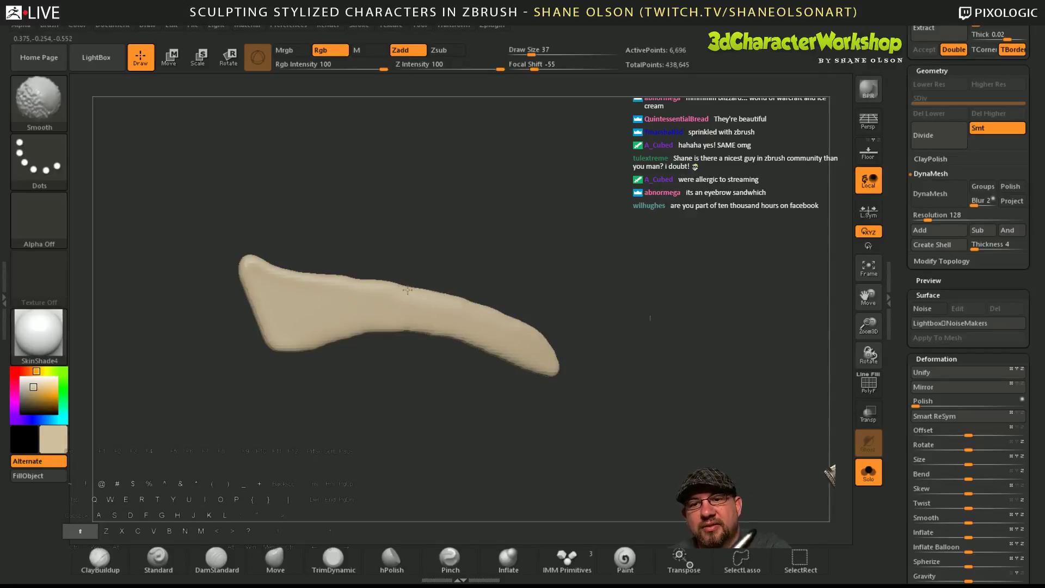
pyautogui.moveTo(611, 357)
pyautogui.mouseDown()
pyautogui.moveTo(459, 343)
pyautogui.moveTo(559, 333)
pyautogui.mouseUp()
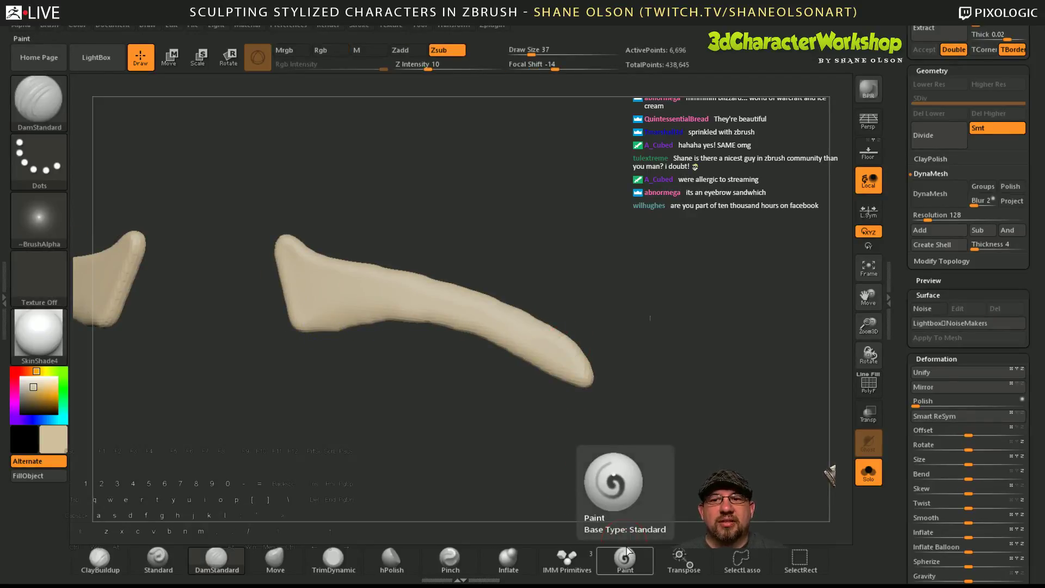
pyautogui.moveTo(700, 415)
pyautogui.mouseDown()
pyautogui.moveTo(696, 454)
pyautogui.moveTo(695, 444)
pyautogui.mouseUp()
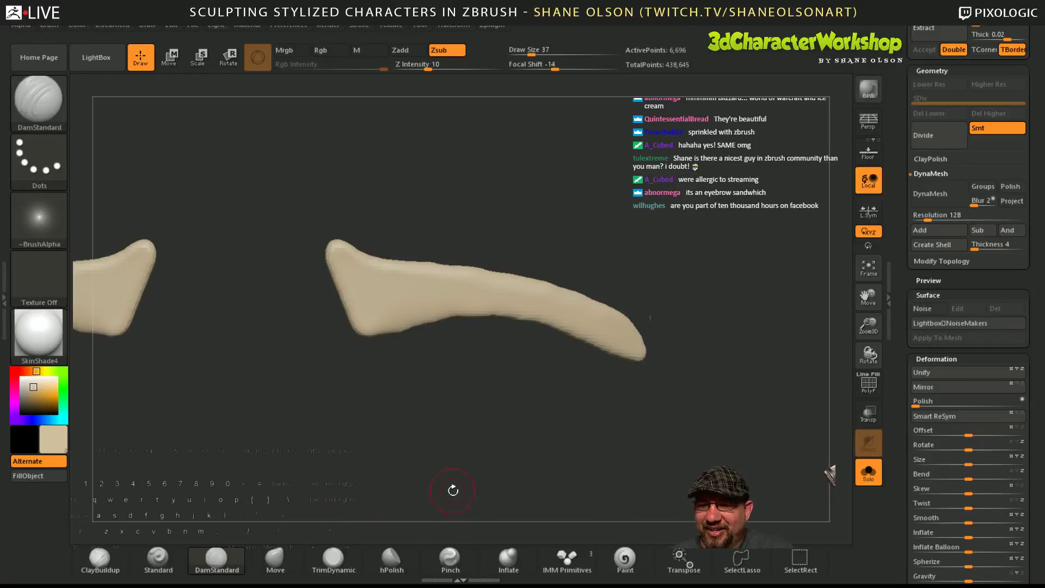
pyautogui.click(114, 559)
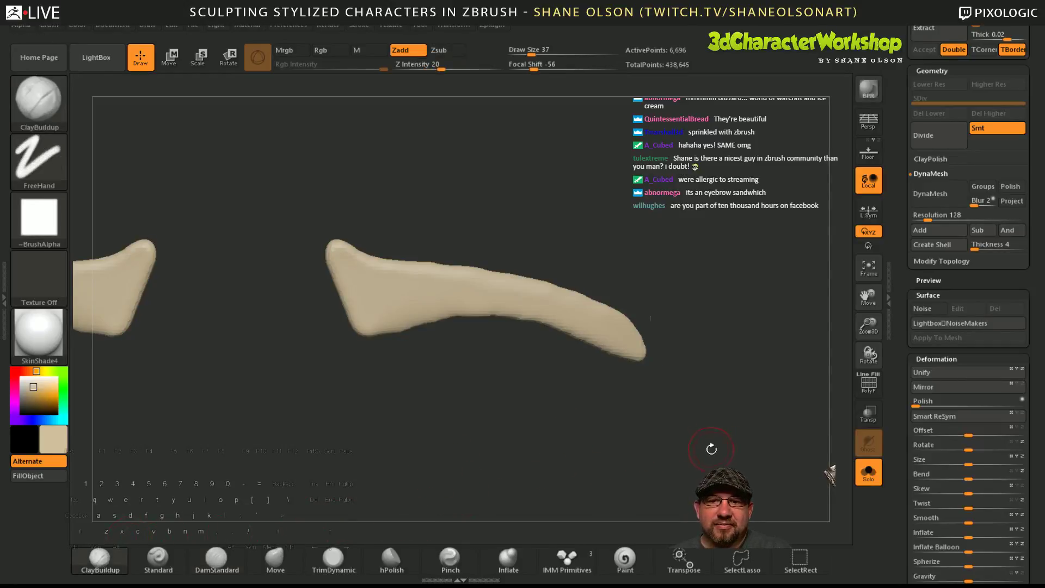
pyautogui.moveTo(711, 449); pyautogui.dragTo(691, 438)
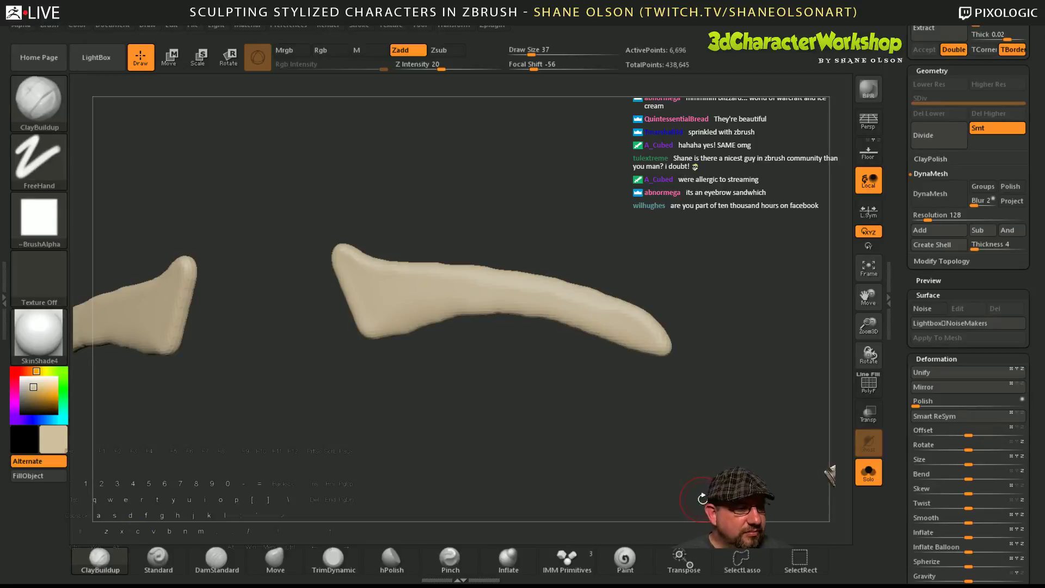
pyautogui.moveTo(759, 435); pyautogui.dragTo(796, 450)
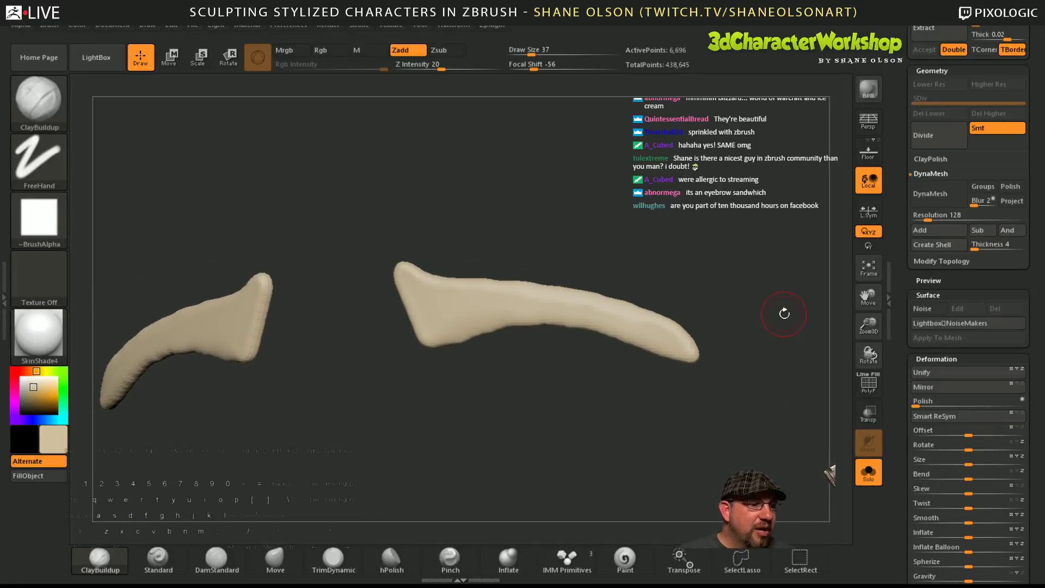
pyautogui.moveTo(728, 240); pyautogui.dragTo(670, 225)
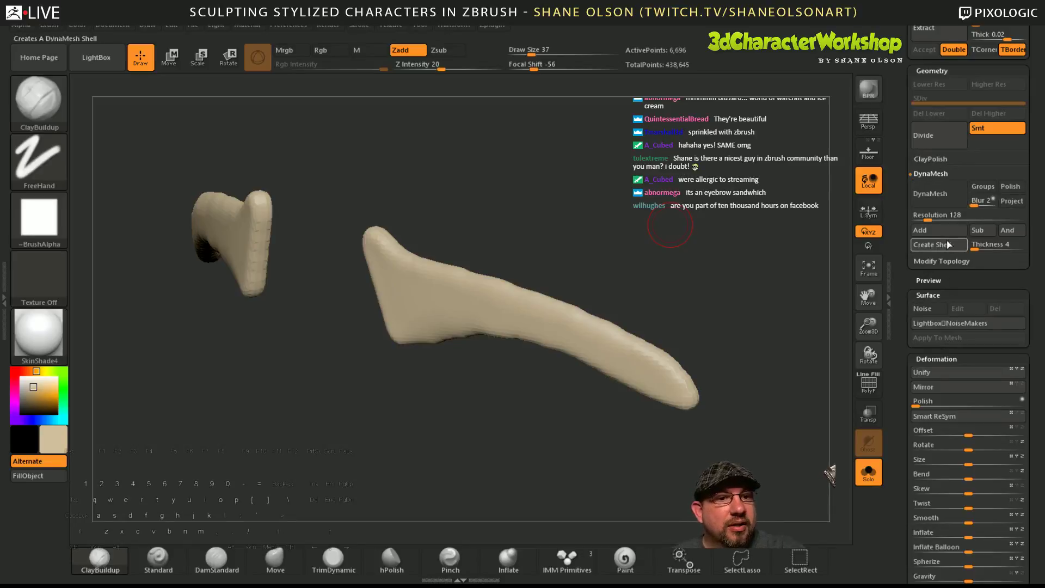
# - Remesh the eyebrows with DynaMesh at a resolution of 520
pyautogui.click(931, 194)
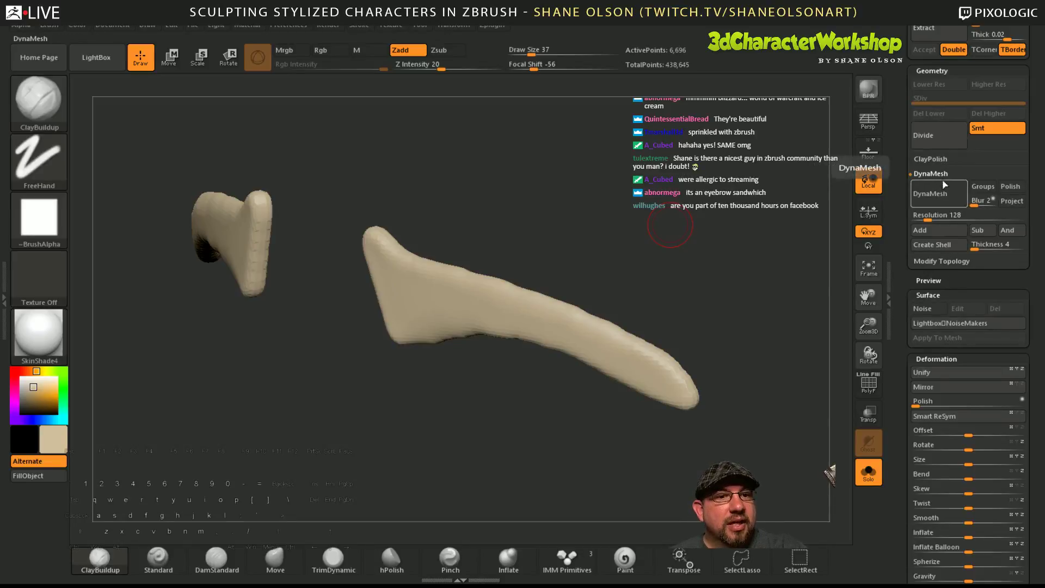
pyautogui.hotkey('ctrl', 'z')
pyautogui.click(948, 215)
pyautogui.write('520')
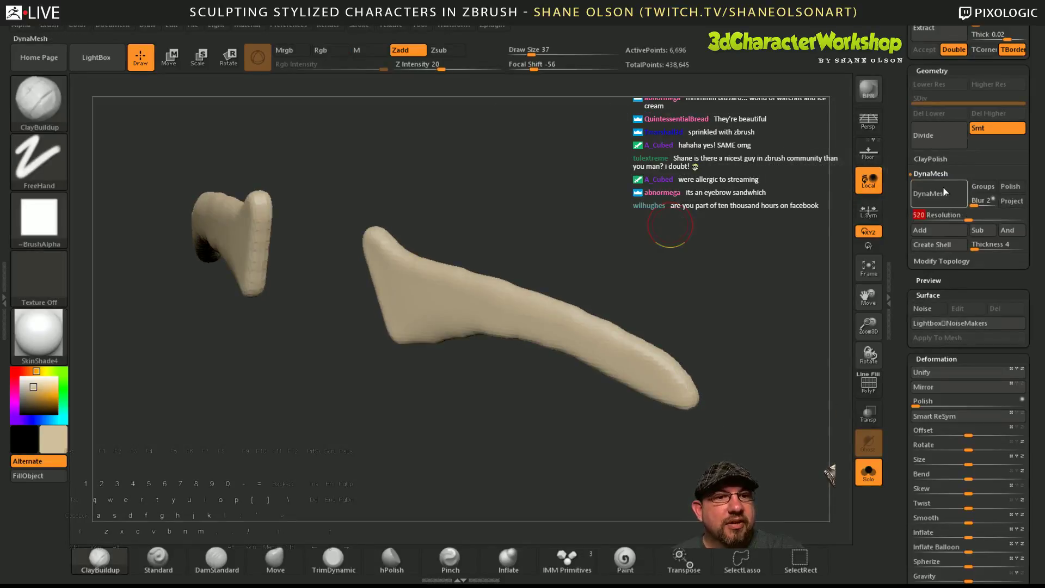
pyautogui.click(944, 194)
pyautogui.moveTo(688, 298); pyautogui.dragTo(624, 330)
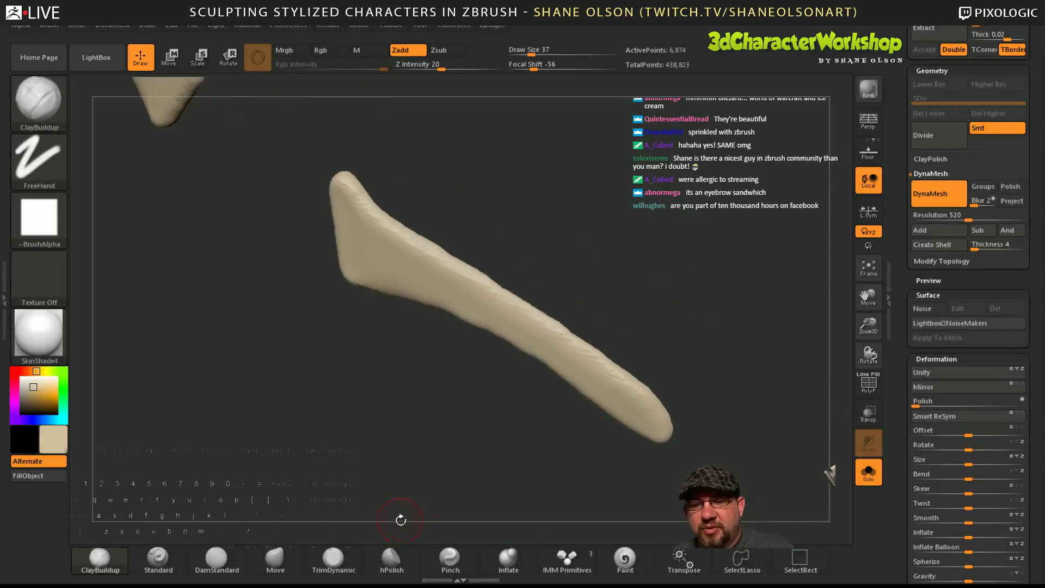
# - Sculpt a raised stroke along the eyebrow's upper edge using the DamStandard brush with a draw size of 33
pyautogui.click(234, 561)
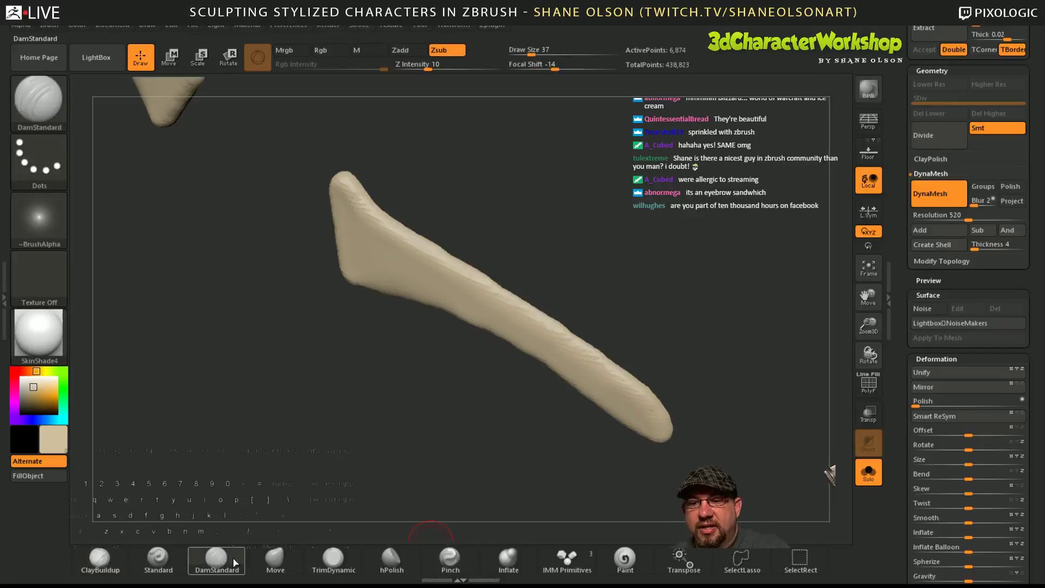
pyautogui.press('s')
pyautogui.click(671, 278)
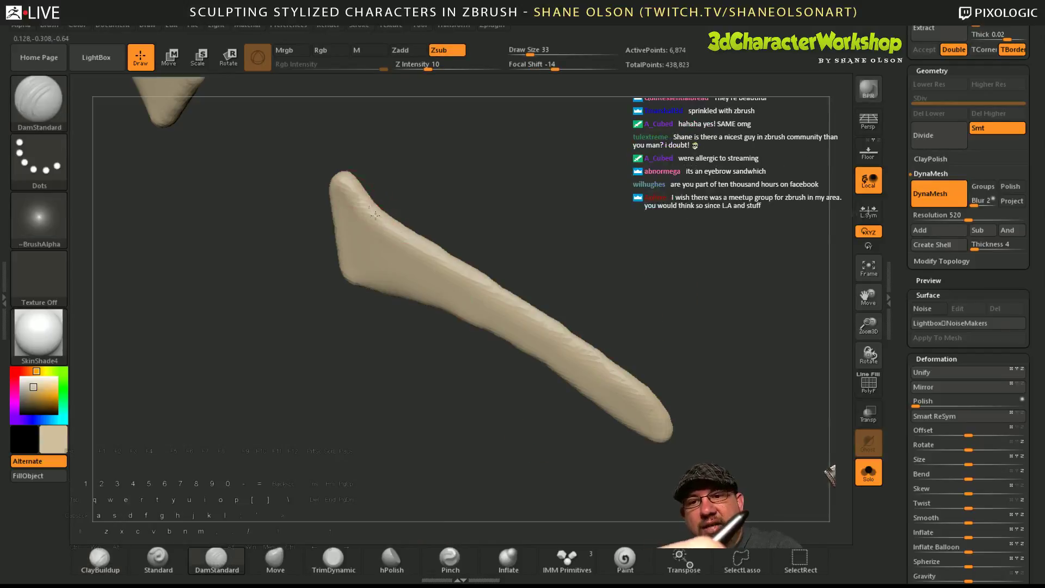
pyautogui.keyDown('alt'); pyautogui.moveTo(404, 237); pyautogui.dragTo(457, 272); pyautogui.keyUp('alt')
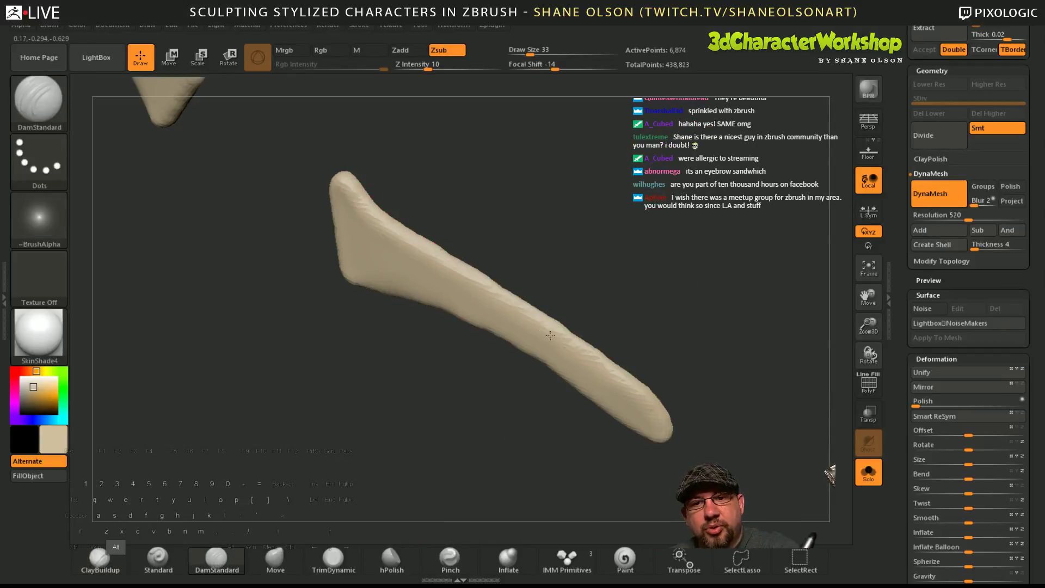
# - Set the draw size to 59 and sculpt wider raised DamStandard strokes along the upper edge toward the tail
pyautogui.press('s')
pyautogui.click(656, 317)
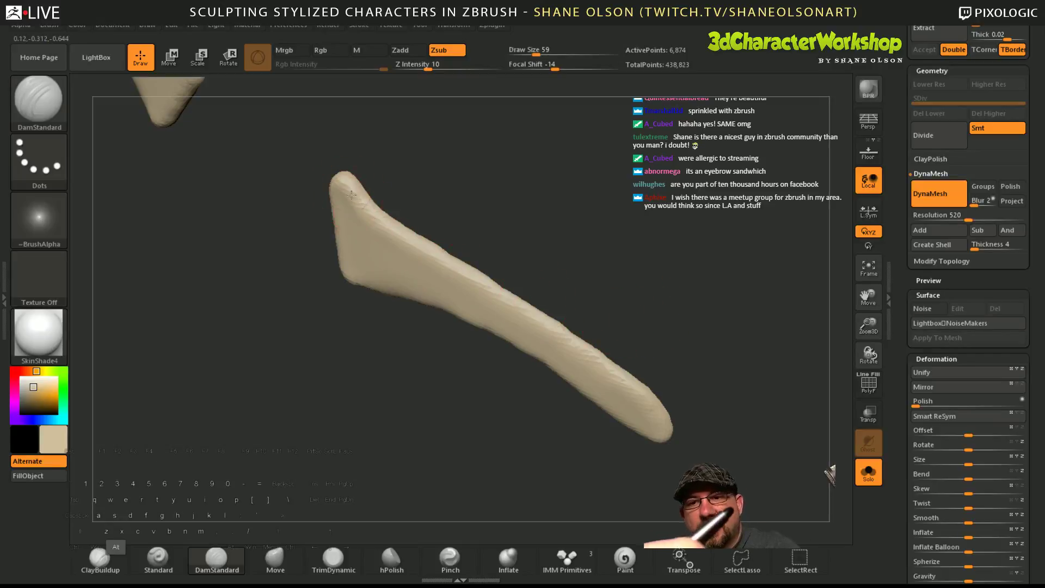
pyautogui.keyDown('alt'); pyautogui.moveTo(424, 251); pyautogui.dragTo(450, 263); pyautogui.keyUp('alt')
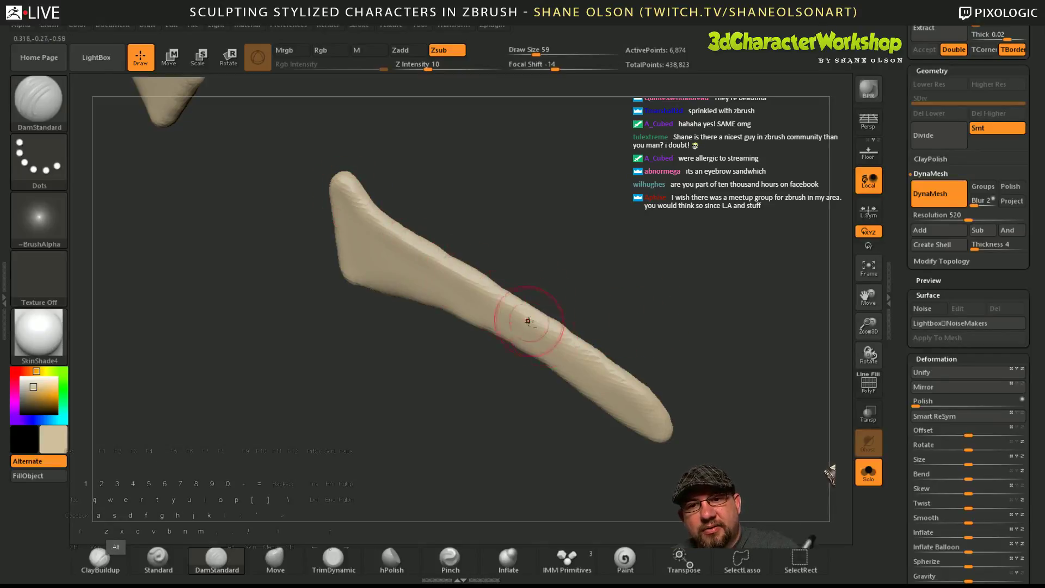
pyautogui.keyDown('alt'); pyautogui.moveTo(531, 327); pyautogui.dragTo(565, 343); pyautogui.keyUp('alt')
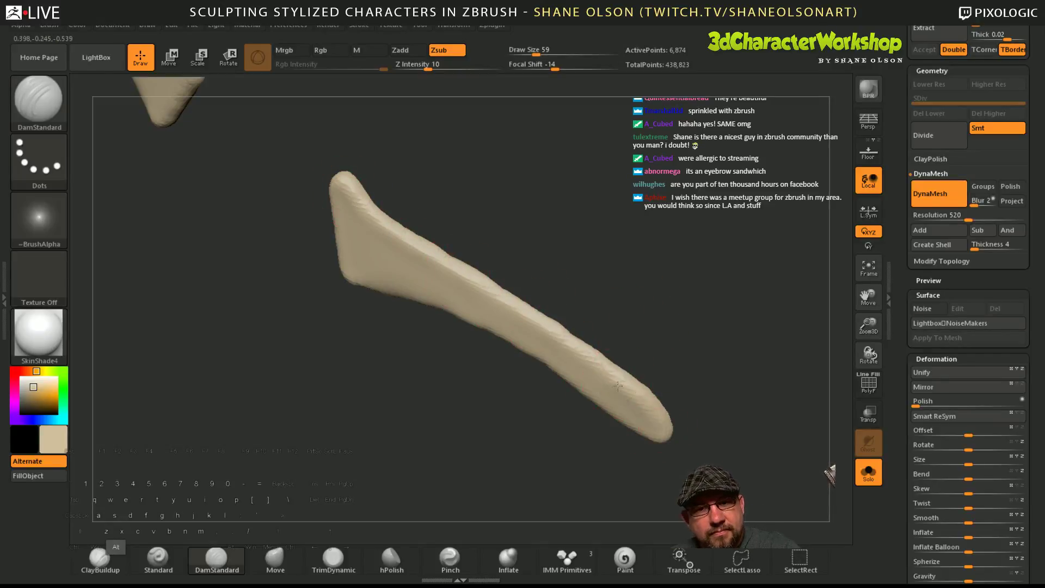
pyautogui.moveTo(697, 385); pyautogui.dragTo(574, 385)
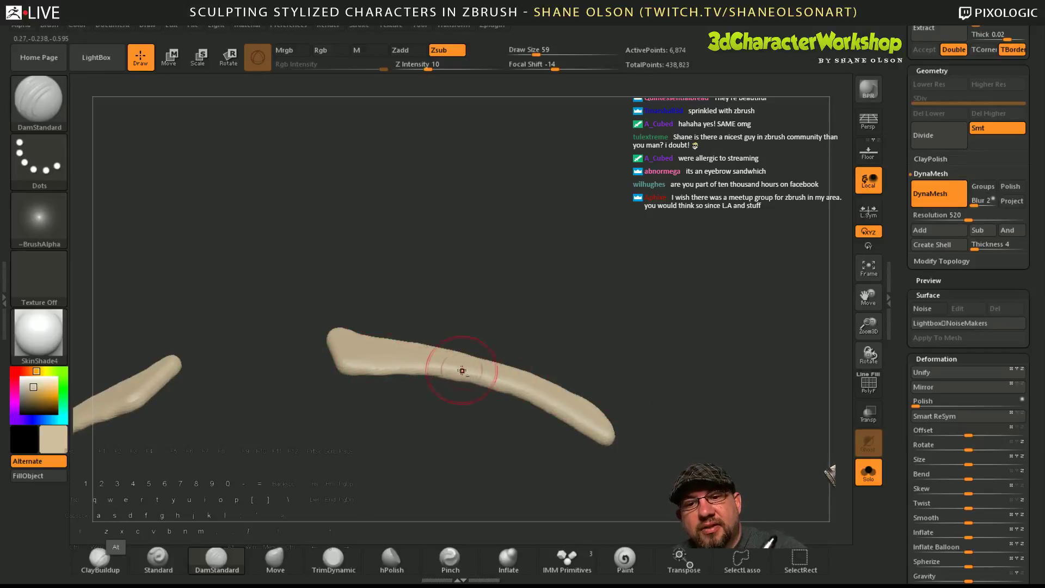
# - Refine the eyebrow's tail and lower edge with strokes at a draw size of 59
pyautogui.keyDown('alt'); pyautogui.moveTo(566, 415); pyautogui.dragTo(588, 426); pyautogui.keyUp('alt')
pyautogui.moveTo(657, 443); pyautogui.dragTo(651, 403)
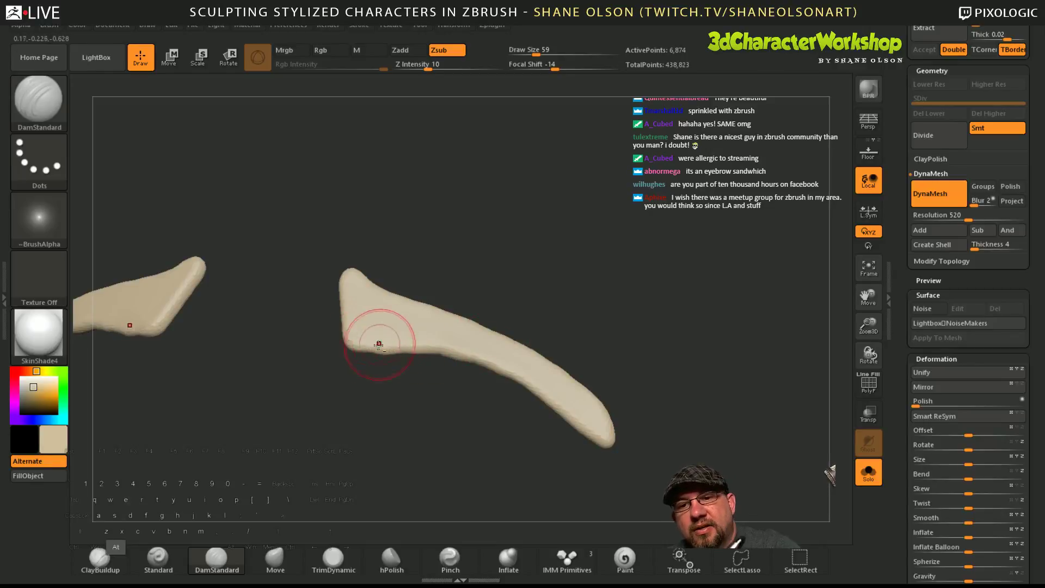
pyautogui.keyDown('shift'); pyautogui.moveTo(373, 350); pyautogui.dragTo(456, 355); pyautogui.keyUp('shift')
pyautogui.moveTo(653, 392); pyautogui.dragTo(678, 400)
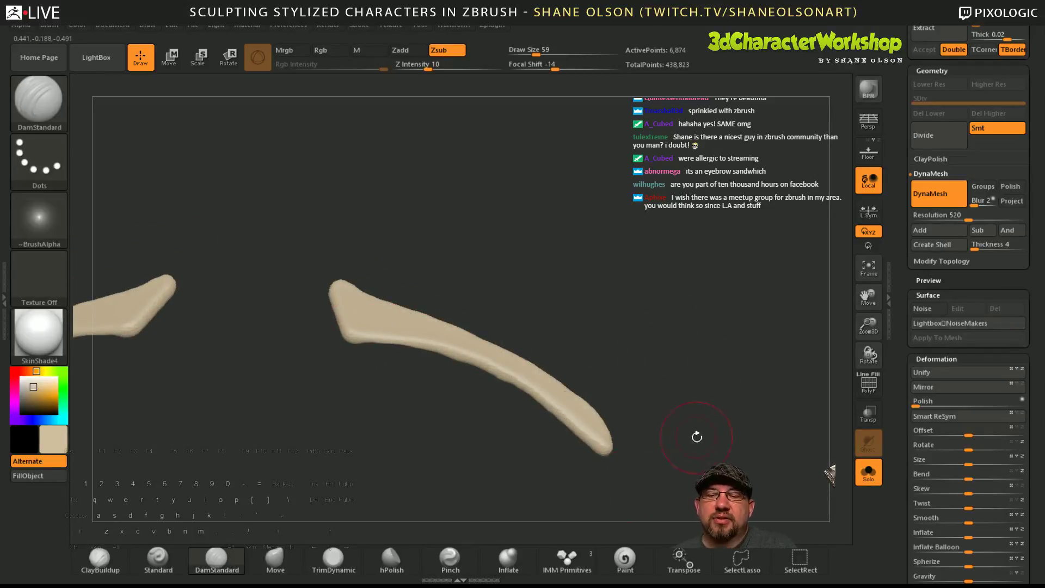
# - Sculpt a DamStandard stroke along the upper edge on the back side of the eyebrow
pyautogui.moveTo(697, 436); pyautogui.dragTo(669, 468)
pyautogui.keyDown('alt'); pyautogui.moveTo(671, 421); pyautogui.dragTo(688, 335); pyautogui.keyUp('alt')
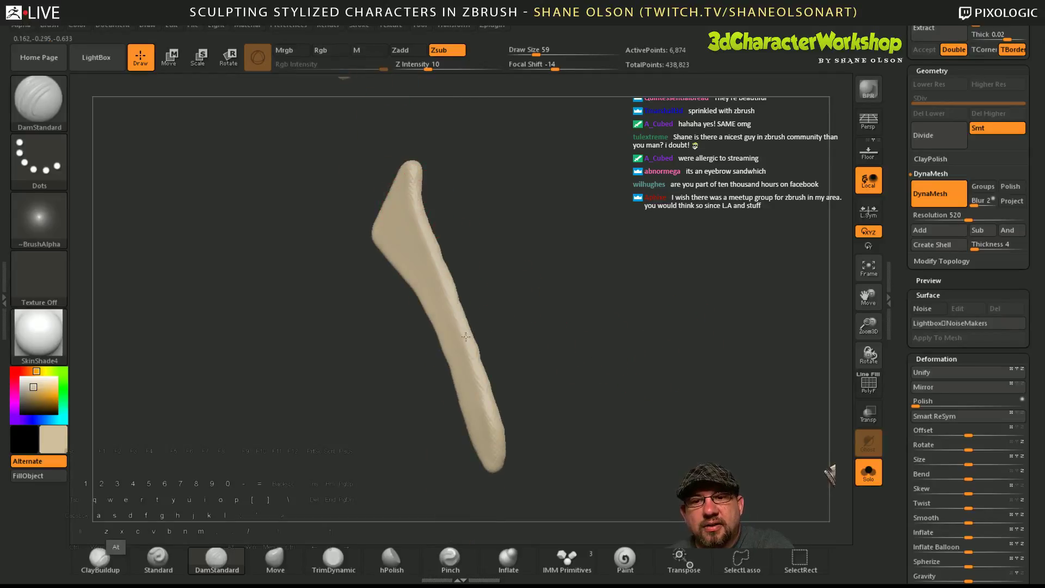
pyautogui.moveTo(494, 455)
pyautogui.mouseDown()
pyautogui.moveTo(577, 439)
pyautogui.moveTo(543, 441)
pyautogui.mouseUp()
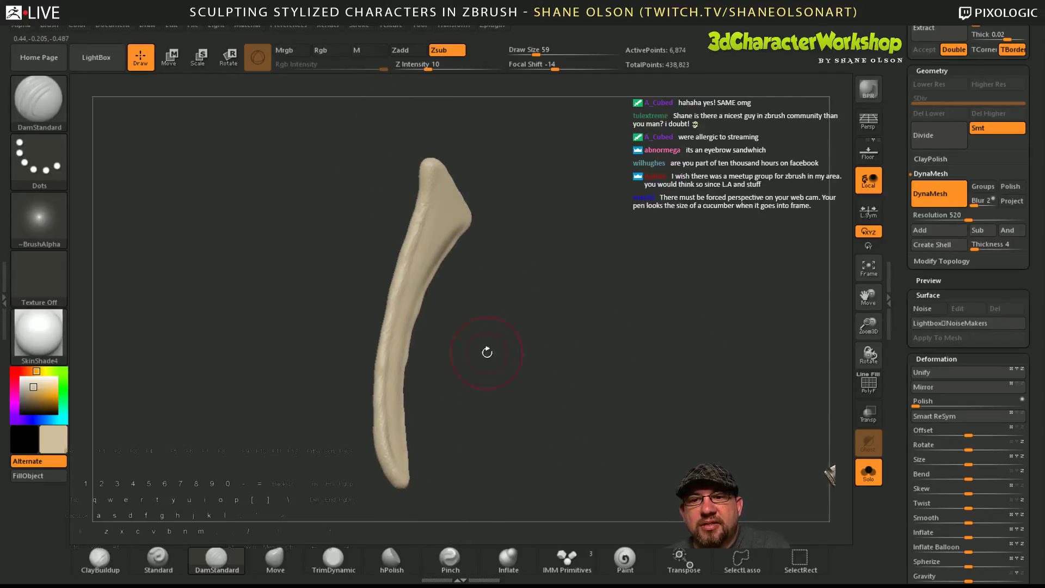
pyautogui.moveTo(428, 212); pyautogui.dragTo(399, 321)
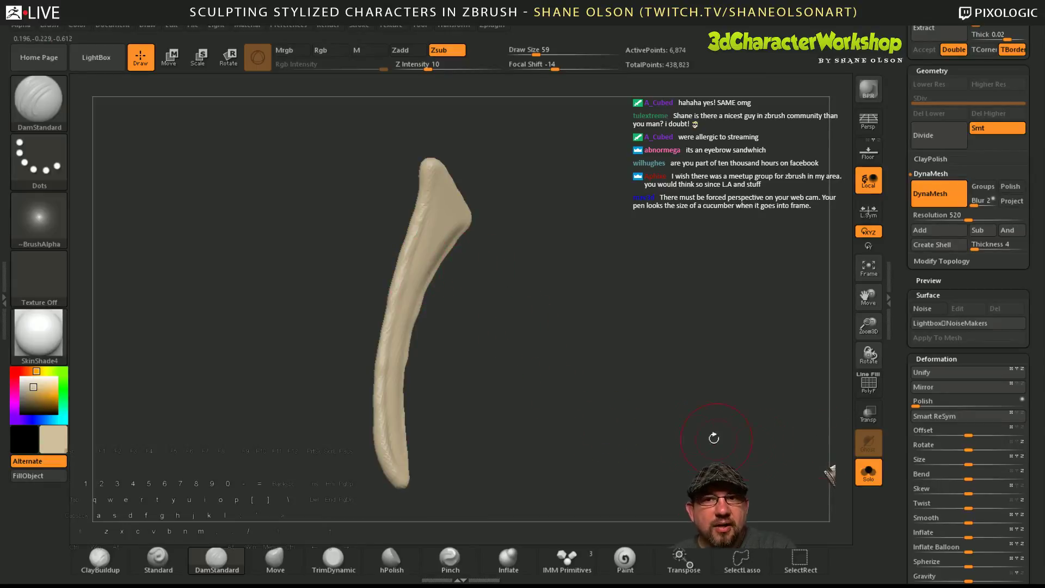
# - Expand the brush's Auto Masking options and smooth the upper edge on the eyebrow's back side
pyautogui.click(49, 25)
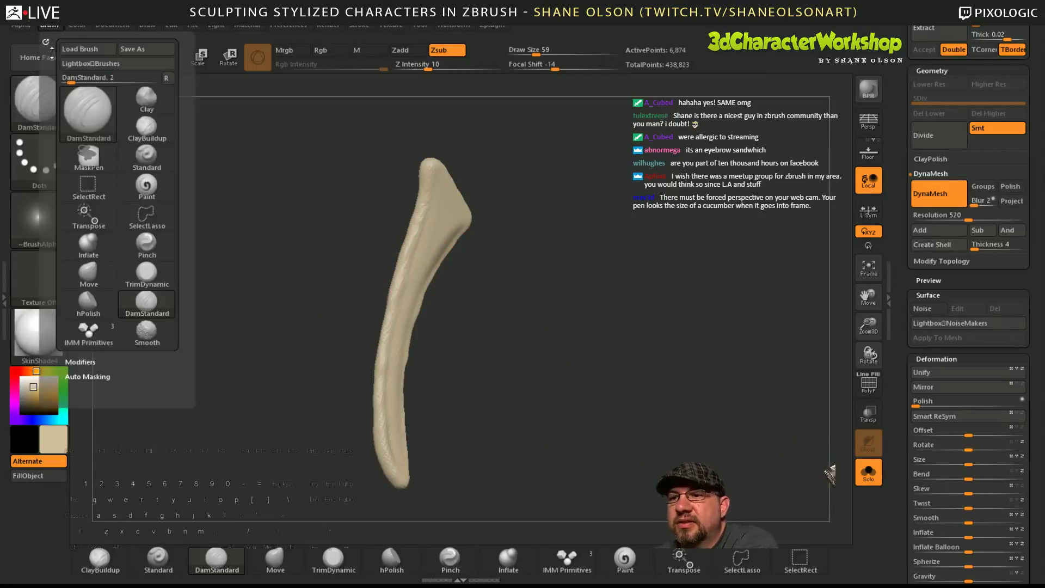
pyautogui.click(103, 376)
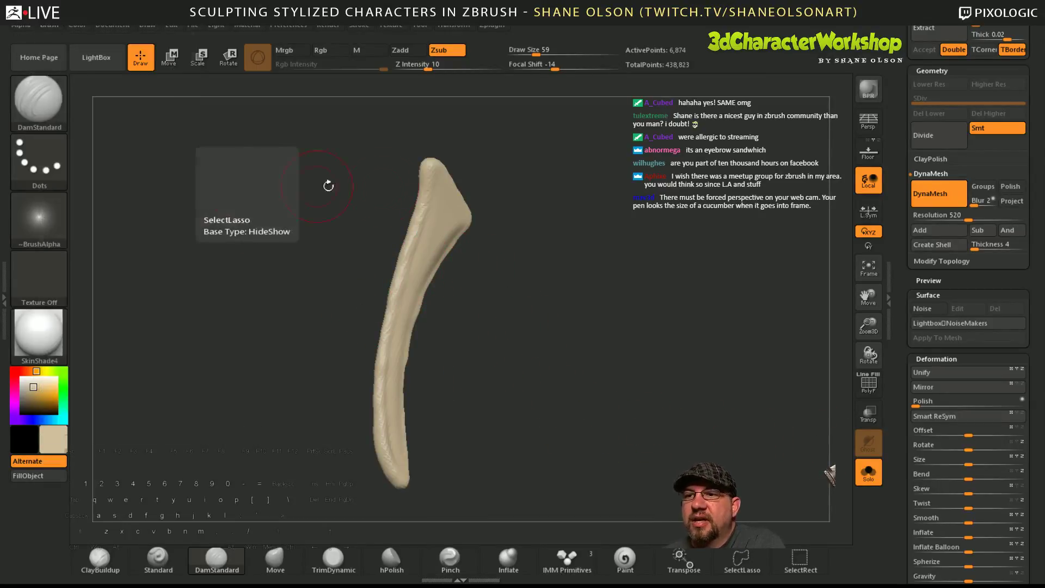
pyautogui.moveTo(687, 363); pyautogui.dragTo(598, 407)
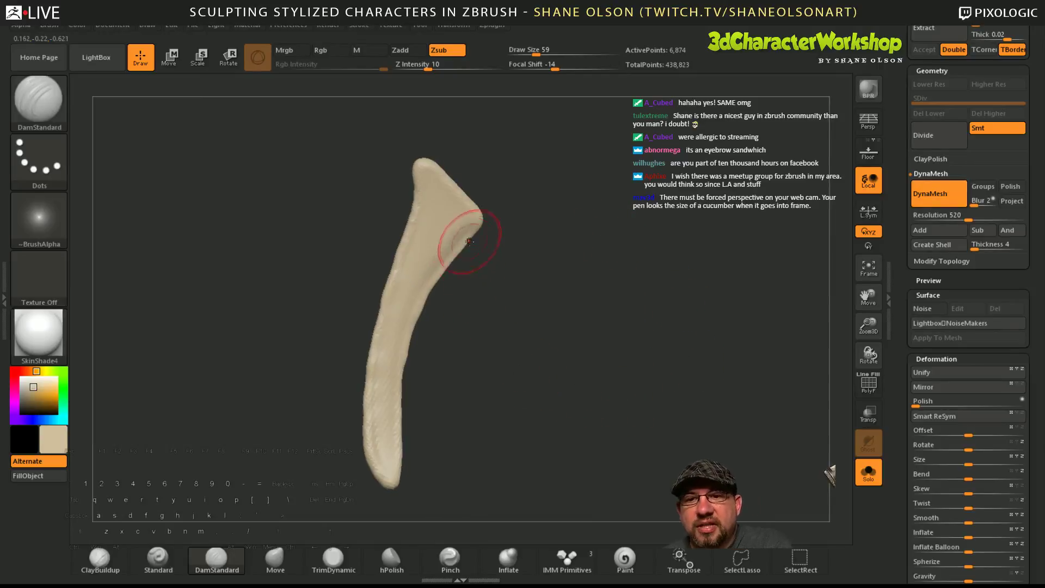
pyautogui.moveTo(474, 371); pyautogui.dragTo(498, 371)
pyautogui.press('shift')
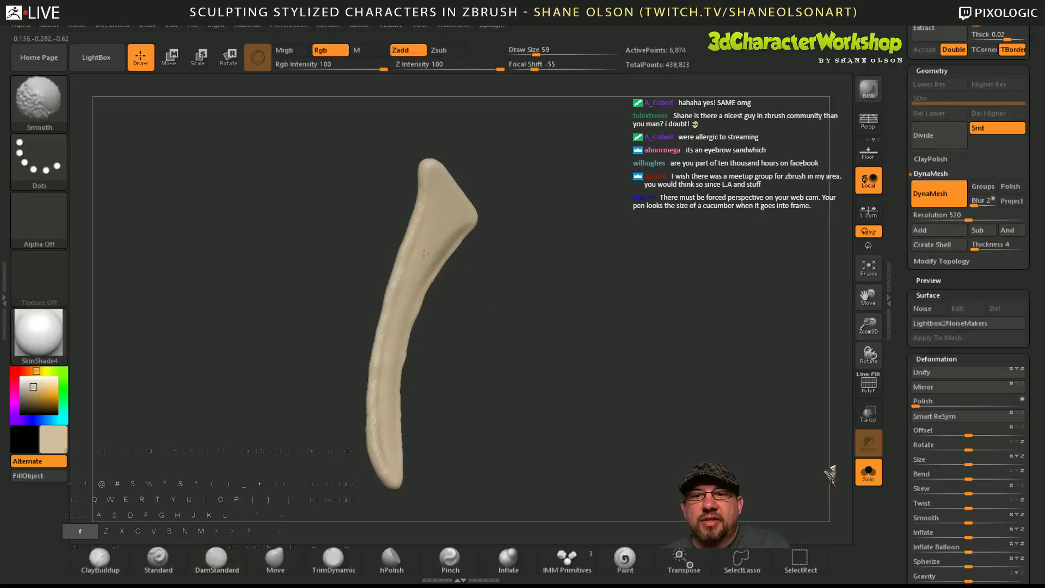
pyautogui.keyDown('shift'); pyautogui.moveTo(398, 334); pyautogui.dragTo(384, 341); pyautogui.keyUp('shift')
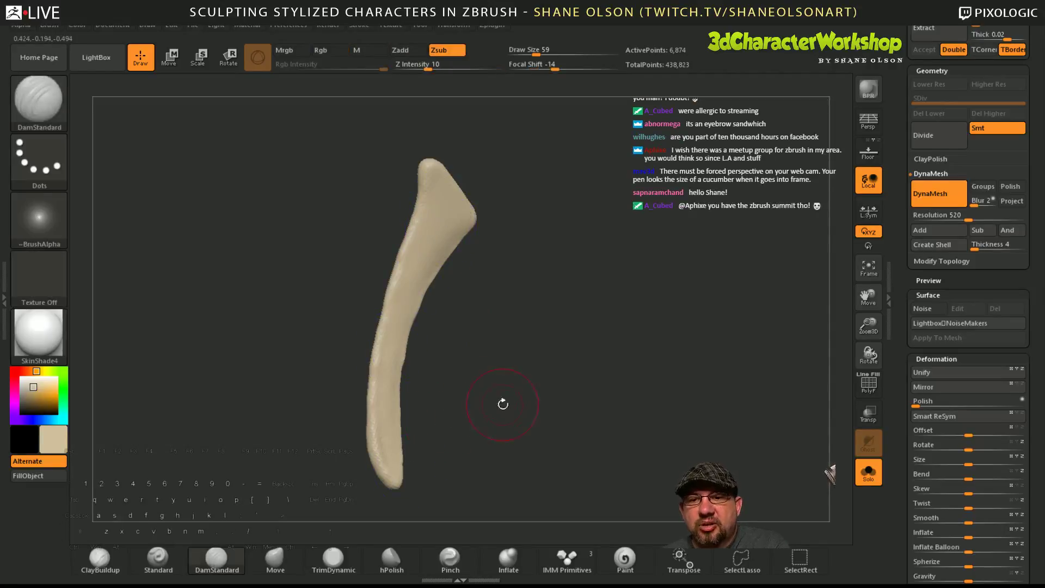
pyautogui.press('alt')
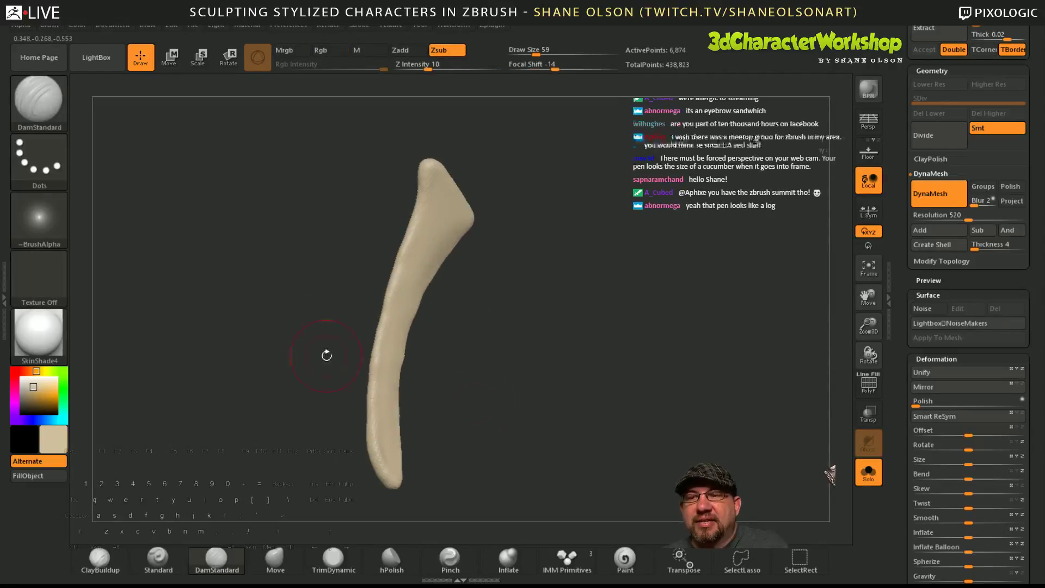
# - Switch on BackfaceMask for the DamStandard brush and sculpt a raised stroke along the upper edge of the eyebrow's back
pyautogui.click(48, 26)
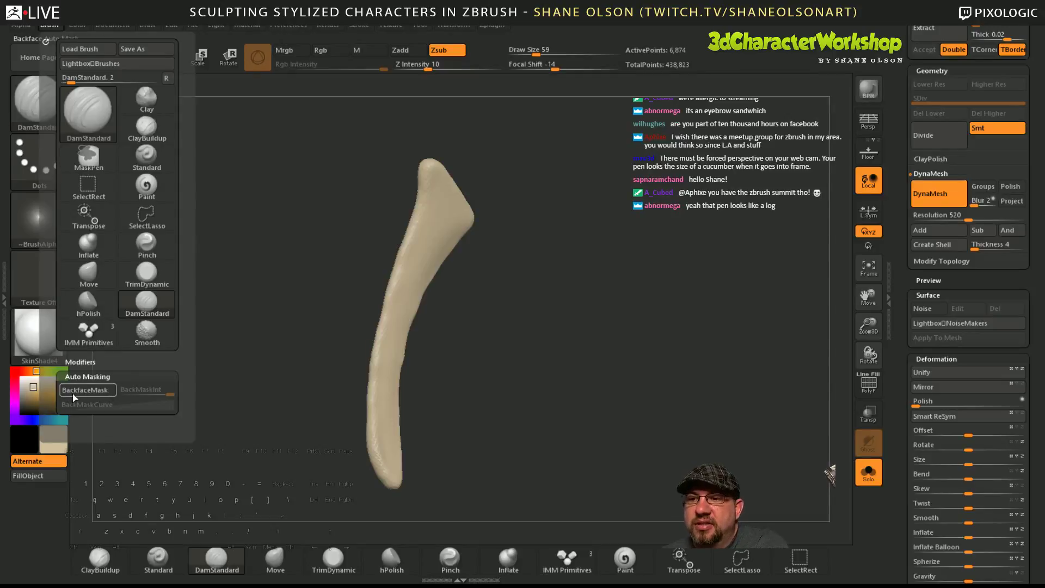
pyautogui.click(100, 394)
pyautogui.moveTo(554, 423); pyautogui.dragTo(580, 413)
pyautogui.moveTo(343, 185)
pyautogui.mouseDown()
pyautogui.moveTo(338, 221)
pyautogui.moveTo(362, 275)
pyautogui.mouseUp()
pyautogui.moveTo(425, 305)
pyautogui.mouseDown()
pyautogui.moveTo(470, 335)
pyautogui.moveTo(470, 382)
pyautogui.moveTo(384, 303)
pyautogui.mouseUp()
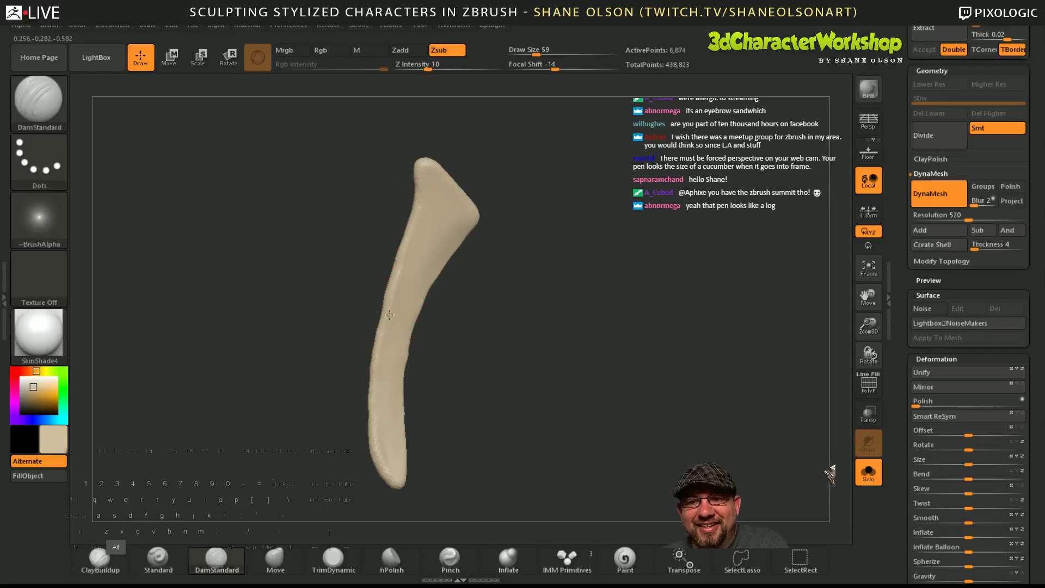
# - Sculpt raised DamStandard strokes along the lower edge of the eyebrow's back, from the inner corner toward the tail
pyautogui.moveTo(518, 416); pyautogui.dragTo(505, 419)
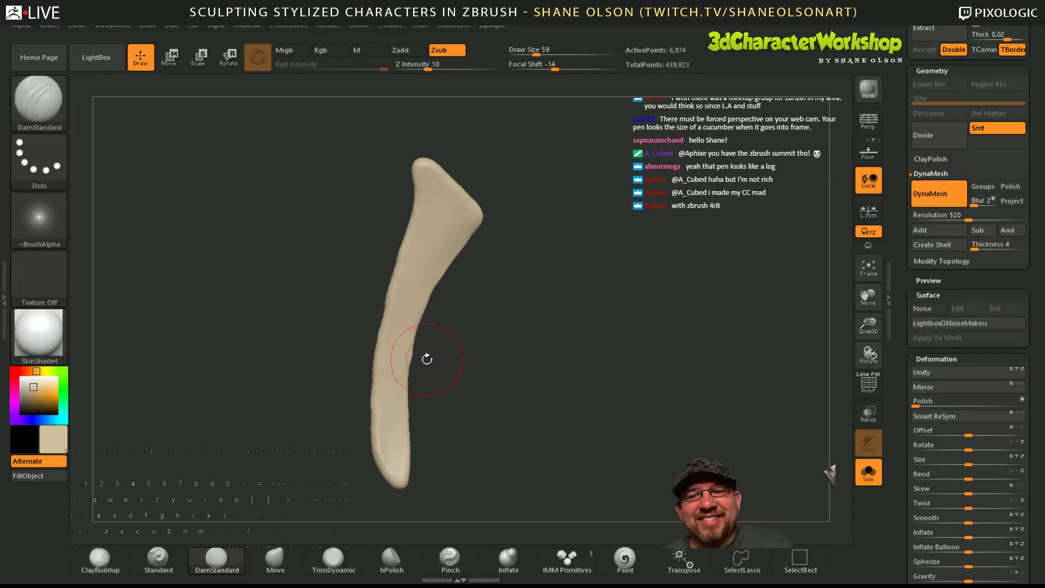
pyautogui.moveTo(425, 357)
pyautogui.mouseDown()
pyautogui.moveTo(492, 381)
pyautogui.moveTo(440, 255)
pyautogui.mouseUp()
pyautogui.press('alt')
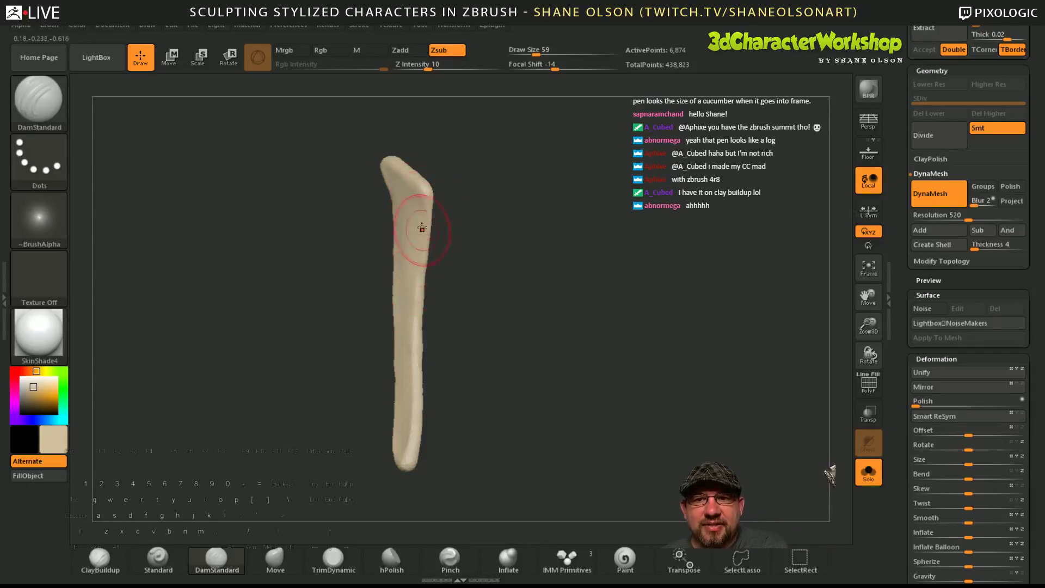
pyautogui.press('alt')
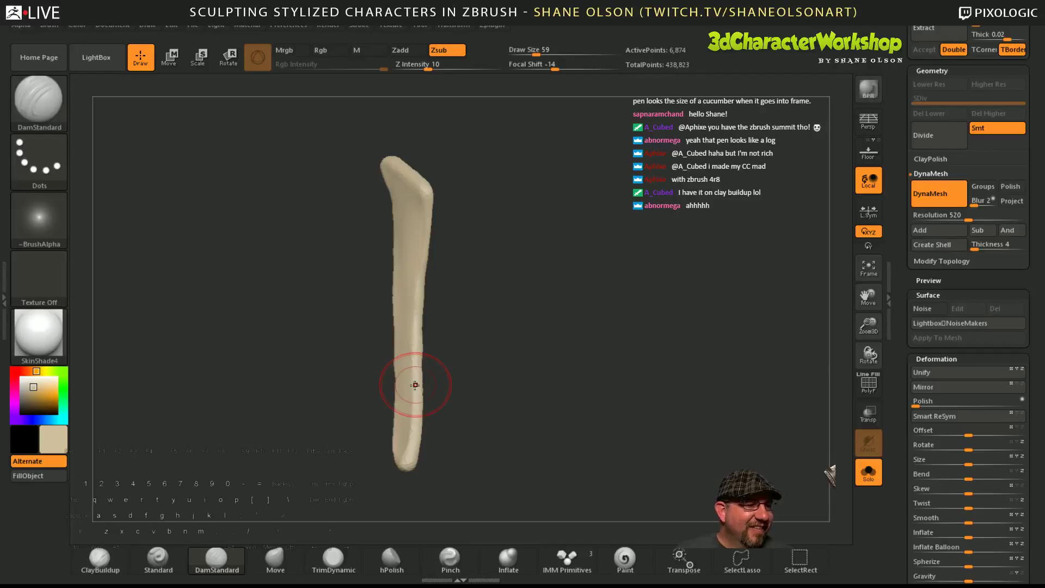
pyautogui.moveTo(614, 339); pyautogui.dragTo(606, 367)
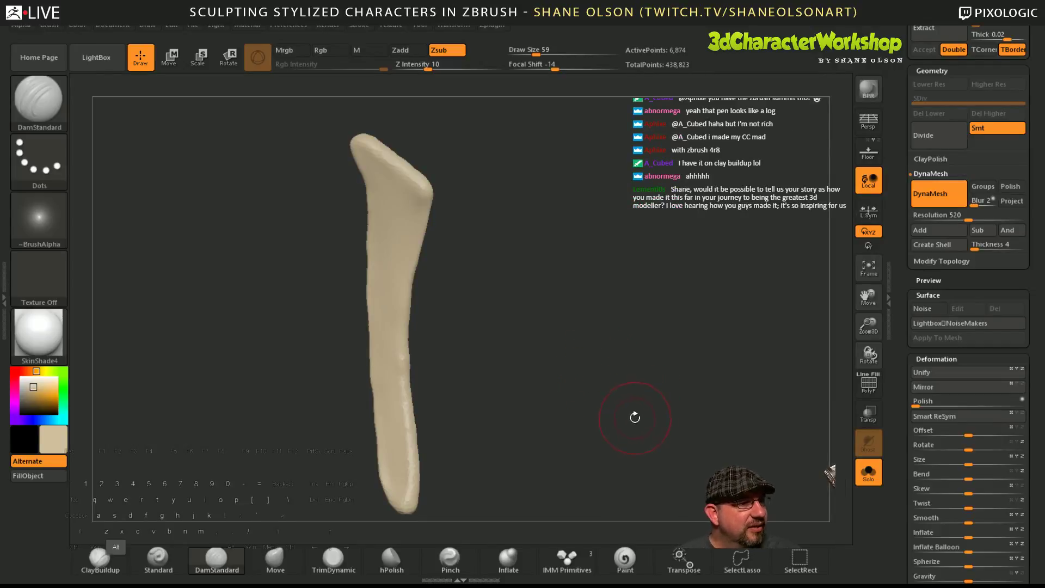
pyautogui.keyDown('alt'); pyautogui.moveTo(630, 419); pyautogui.dragTo(653, 378); pyautogui.keyUp('alt')
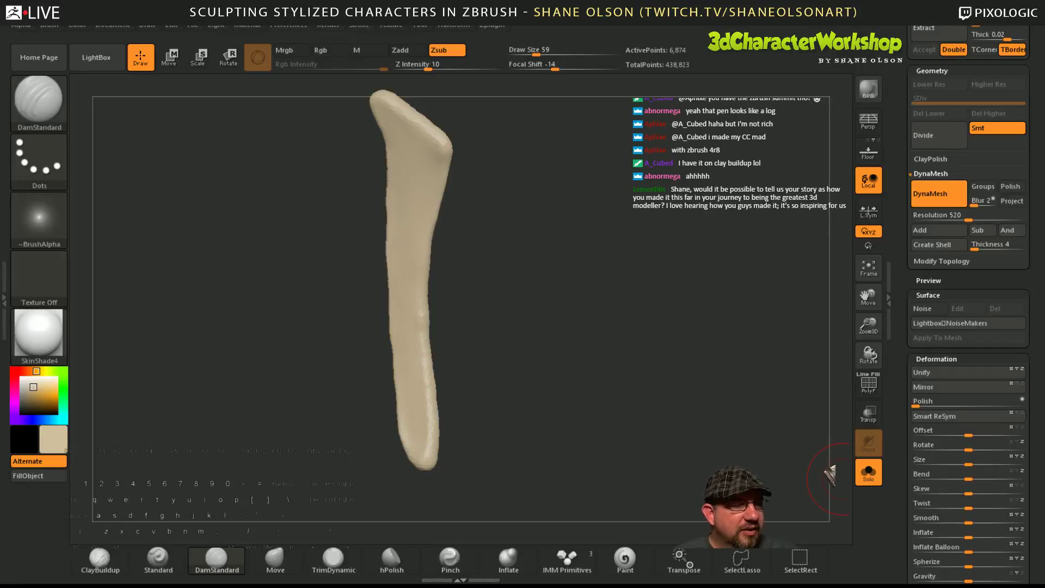
pyautogui.moveTo(492, 314); pyautogui.dragTo(474, 272)
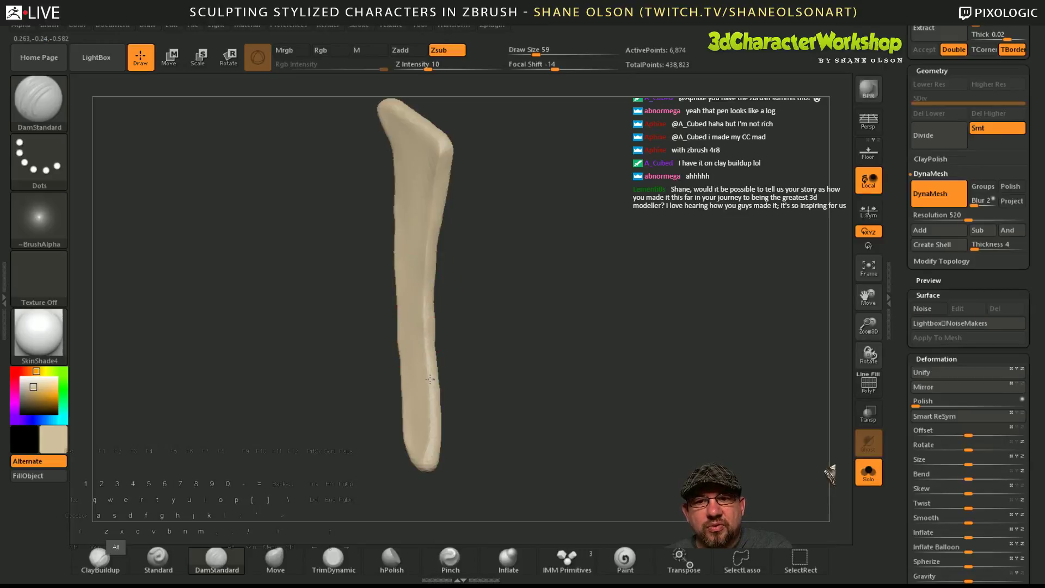
# - Sculpt raised DamStandard strokes along the lower and upper edges on the eyebrow's front side
pyautogui.moveTo(452, 423)
pyautogui.mouseDown()
pyautogui.moveTo(575, 421)
pyautogui.moveTo(544, 392)
pyautogui.mouseUp()
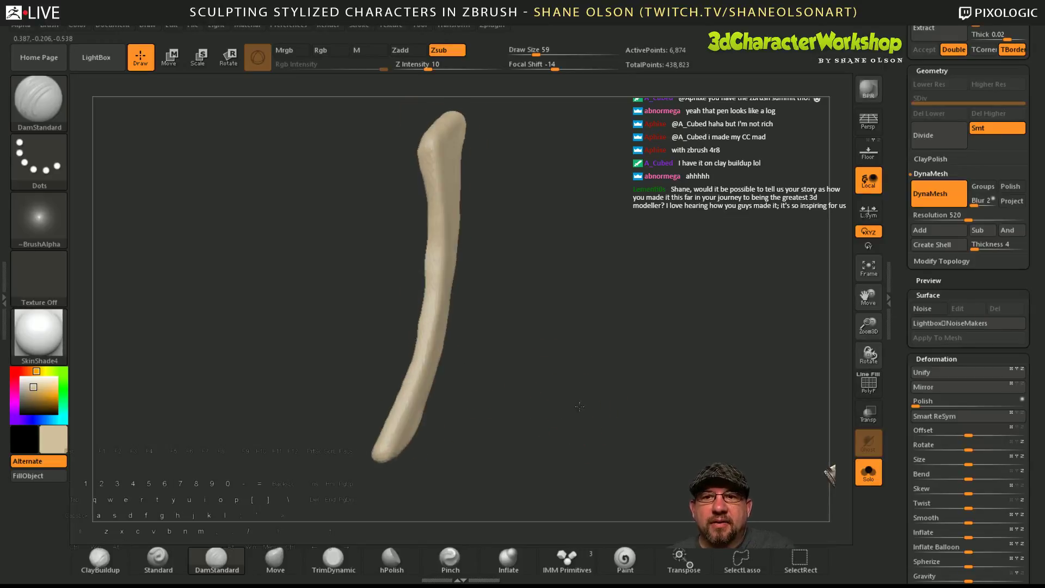
pyautogui.moveTo(440, 162)
pyautogui.keyDown('alt'); pyautogui.mouseDown()
pyautogui.moveTo(434, 310)
pyautogui.moveTo(395, 440)
pyautogui.mouseUp(); pyautogui.keyUp('alt')
pyautogui.moveTo(536, 419); pyautogui.dragTo(474, 394)
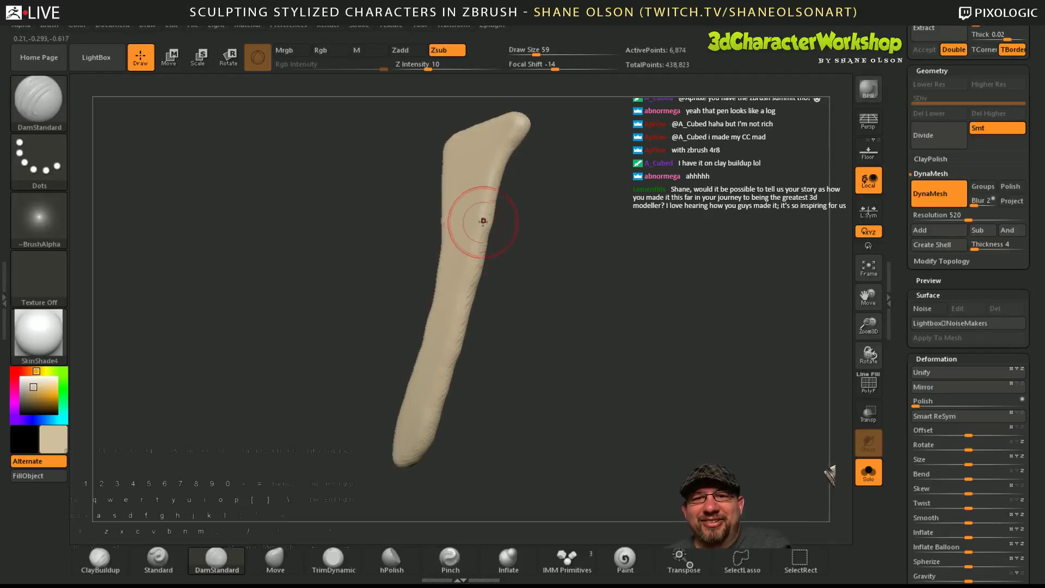
pyautogui.keyDown('alt'); pyautogui.moveTo(499, 154); pyautogui.dragTo(483, 211); pyautogui.keyUp('alt')
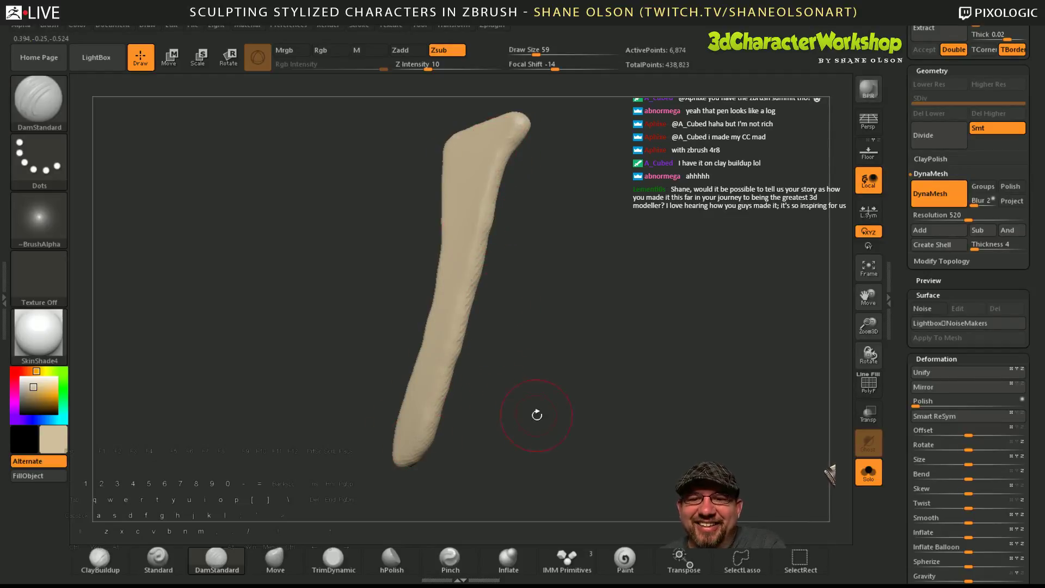
# - Flatten the narrow upper and lower sides of the eyebrow with the hPolish brush at a draw size of 59
pyautogui.moveTo(537, 415); pyautogui.dragTo(640, 447)
pyautogui.click(392, 558)
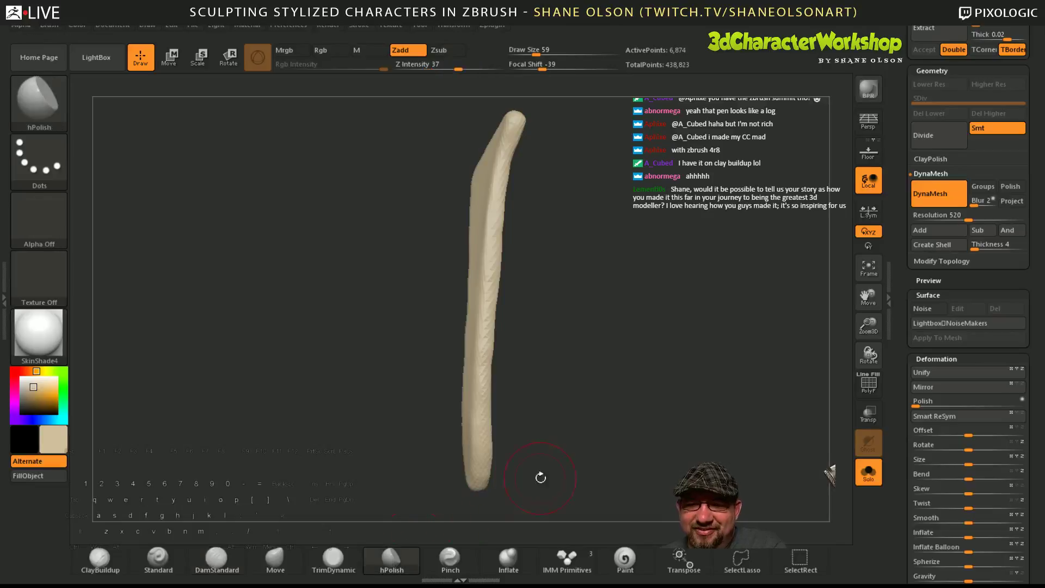
pyautogui.moveTo(537, 478); pyautogui.dragTo(587, 392)
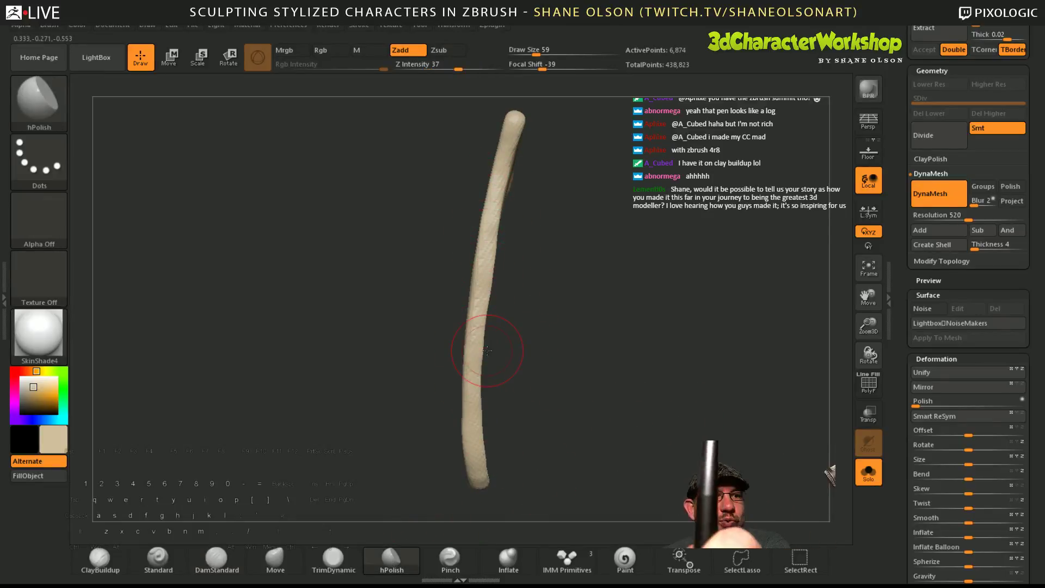
pyautogui.moveTo(544, 376); pyautogui.dragTo(633, 392)
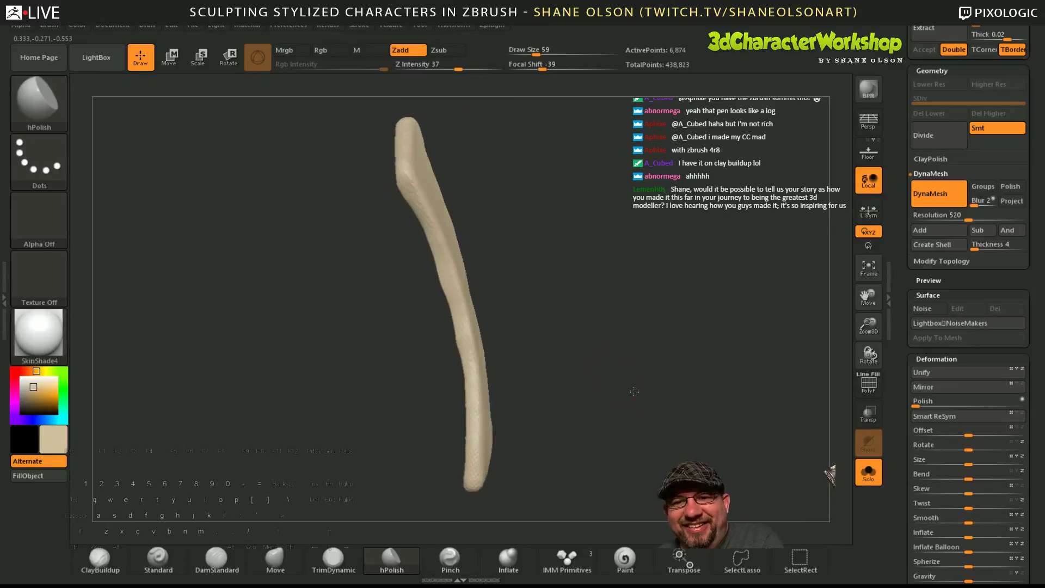
pyautogui.moveTo(420, 210); pyautogui.dragTo(443, 275)
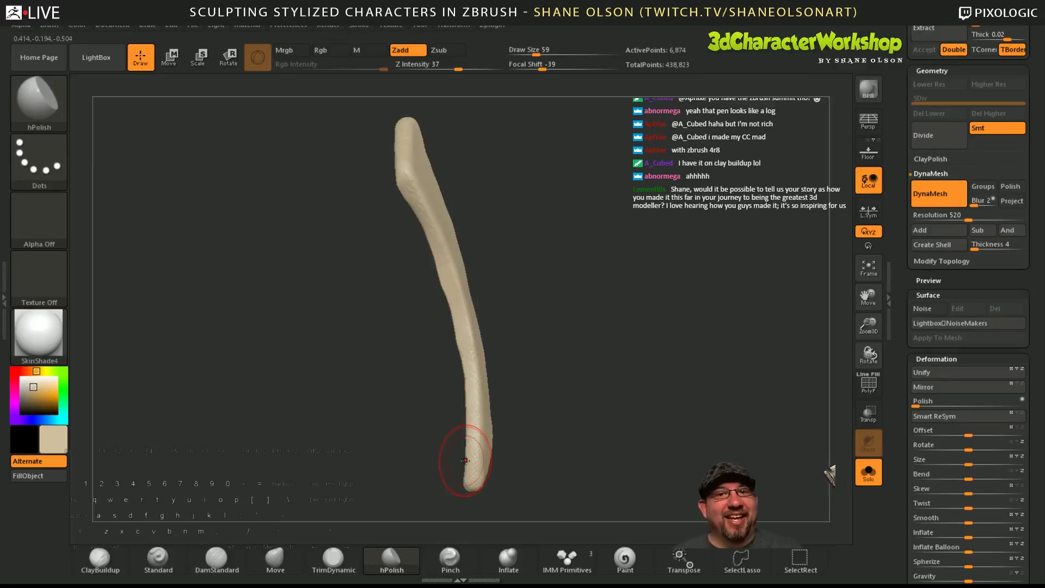
# - Polish the eyebrow's front face and its narrow upper side with hPolish strokes
pyautogui.moveTo(548, 345); pyautogui.dragTo(556, 357)
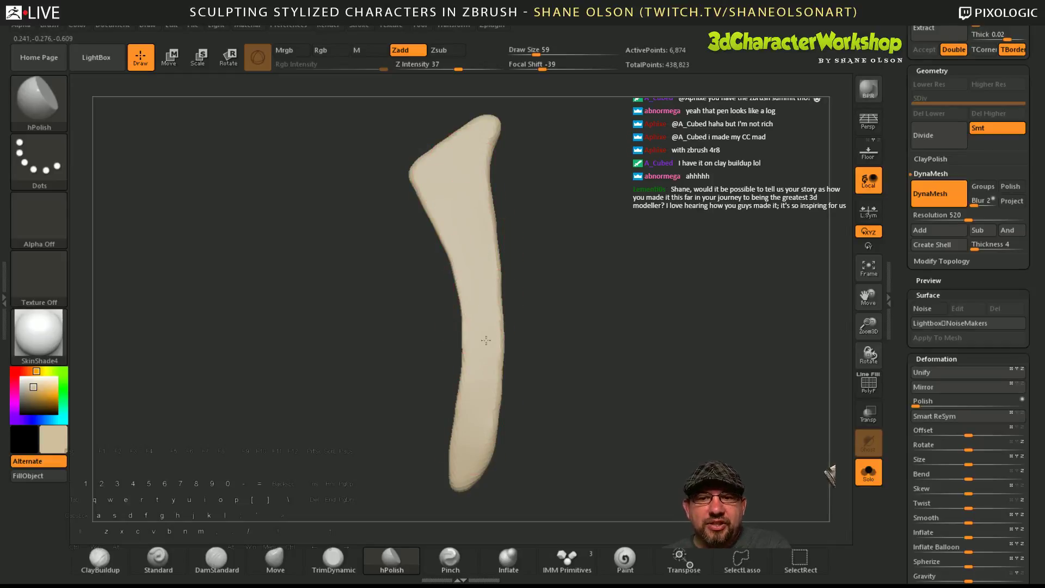
pyautogui.moveTo(529, 409)
pyautogui.mouseDown()
pyautogui.moveTo(641, 428)
pyautogui.moveTo(501, 350)
pyautogui.mouseUp()
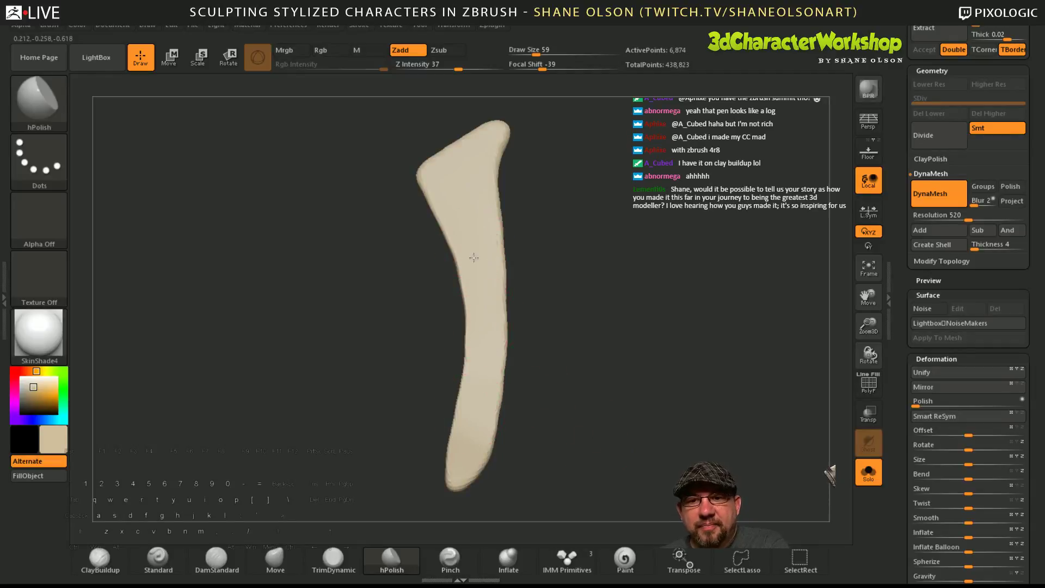
pyautogui.moveTo(610, 385); pyautogui.dragTo(638, 408)
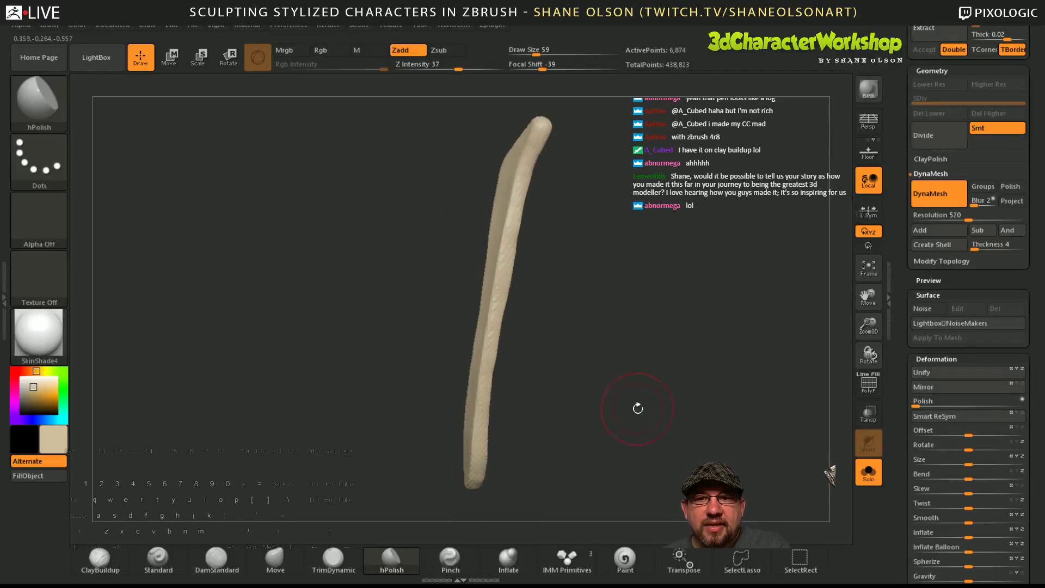
pyautogui.moveTo(581, 301); pyautogui.dragTo(551, 255)
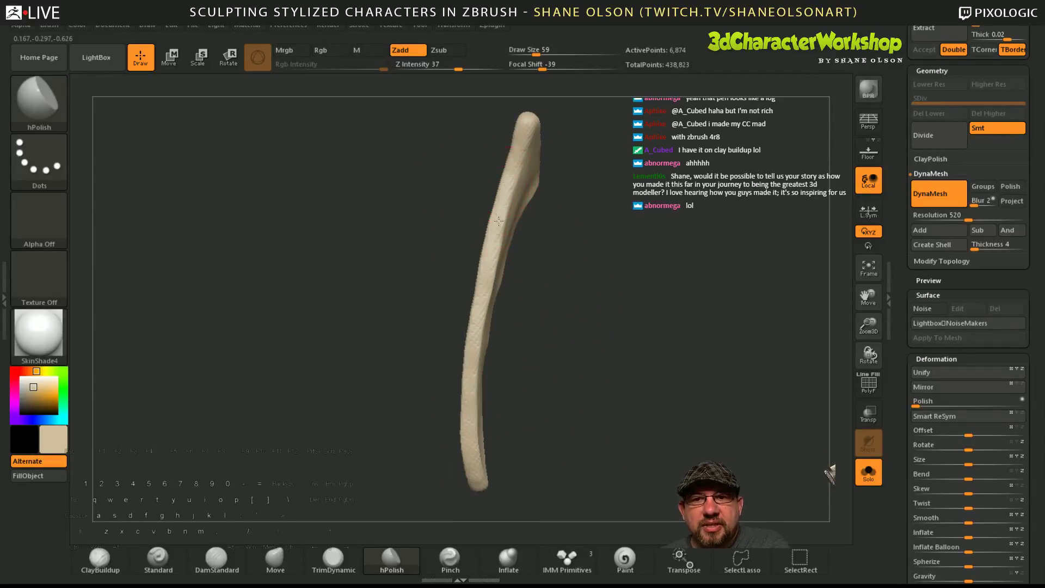
pyautogui.moveTo(499, 220); pyautogui.dragTo(478, 304)
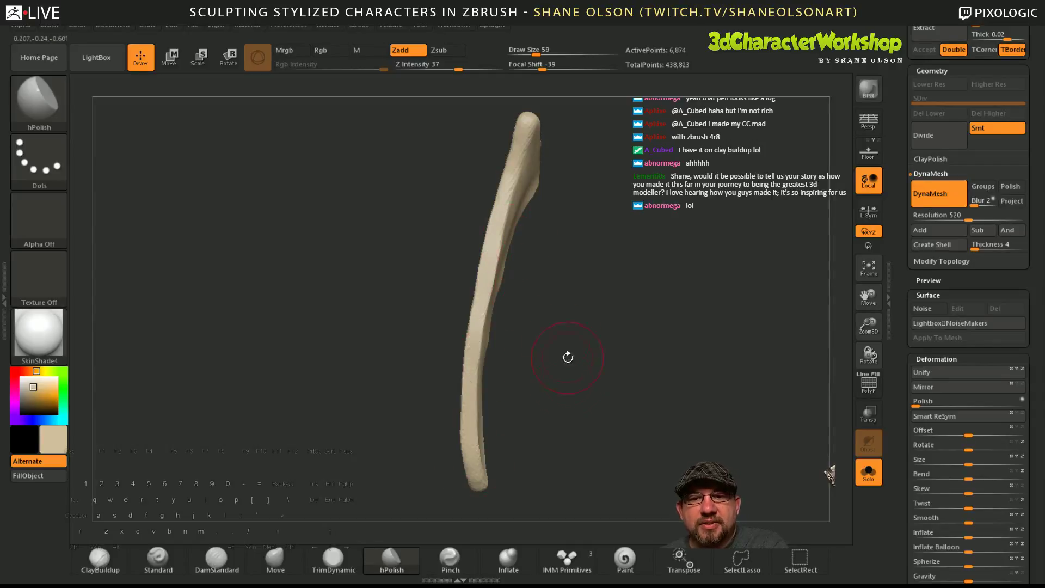
pyautogui.moveTo(566, 357)
pyautogui.mouseDown()
pyautogui.moveTo(572, 379)
pyautogui.moveTo(518, 296)
pyautogui.mouseUp()
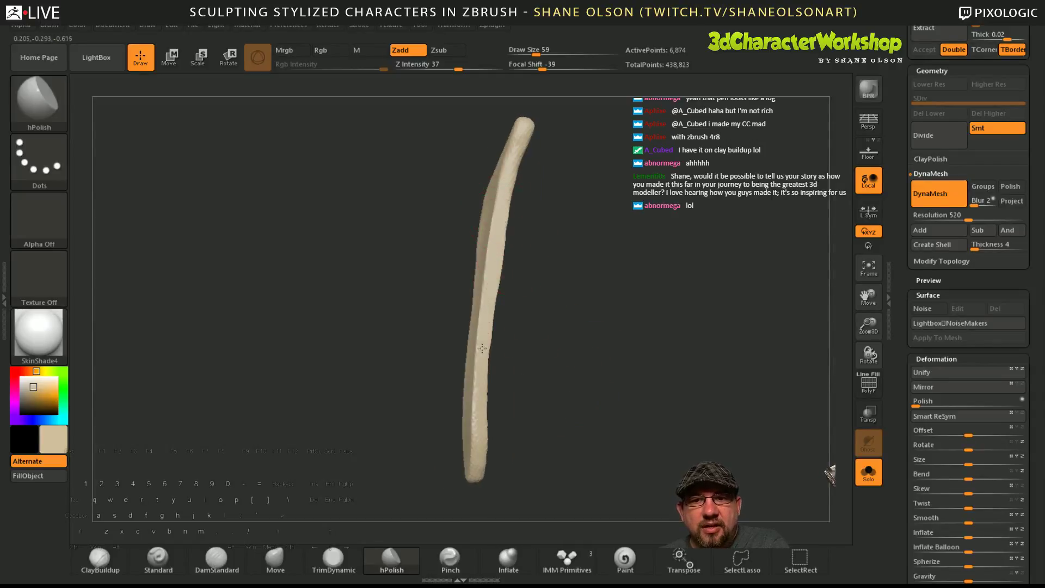
# - Polish the narrow lower side of the eyebrow with hPolish from the inner corner down to the tail
pyautogui.moveTo(555, 392); pyautogui.dragTo(653, 306)
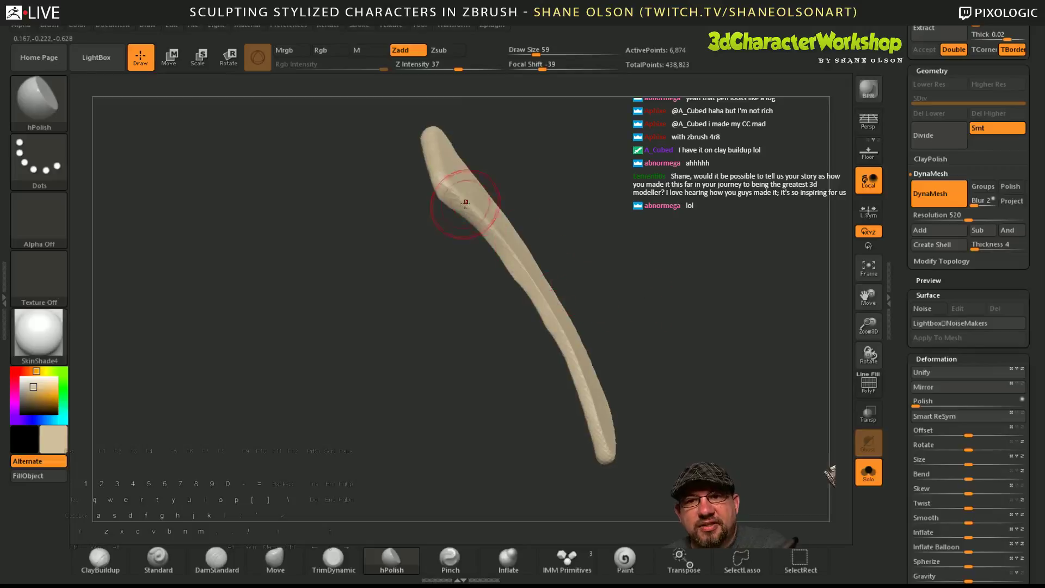
pyautogui.moveTo(466, 203); pyautogui.dragTo(523, 281)
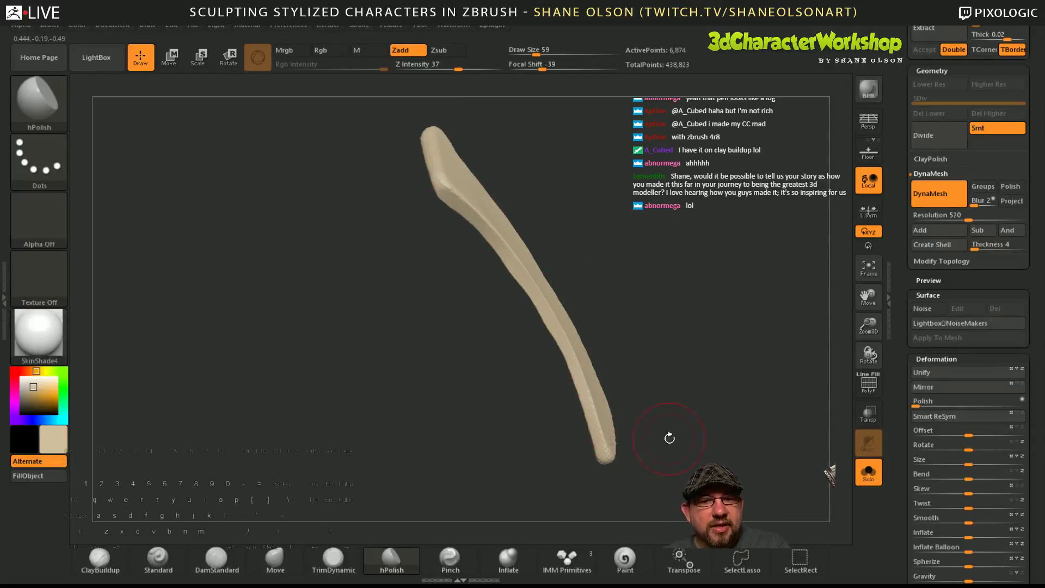
pyautogui.moveTo(669, 438)
pyautogui.mouseDown()
pyautogui.moveTo(683, 454)
pyautogui.moveTo(634, 443)
pyautogui.moveTo(606, 420)
pyautogui.mouseUp()
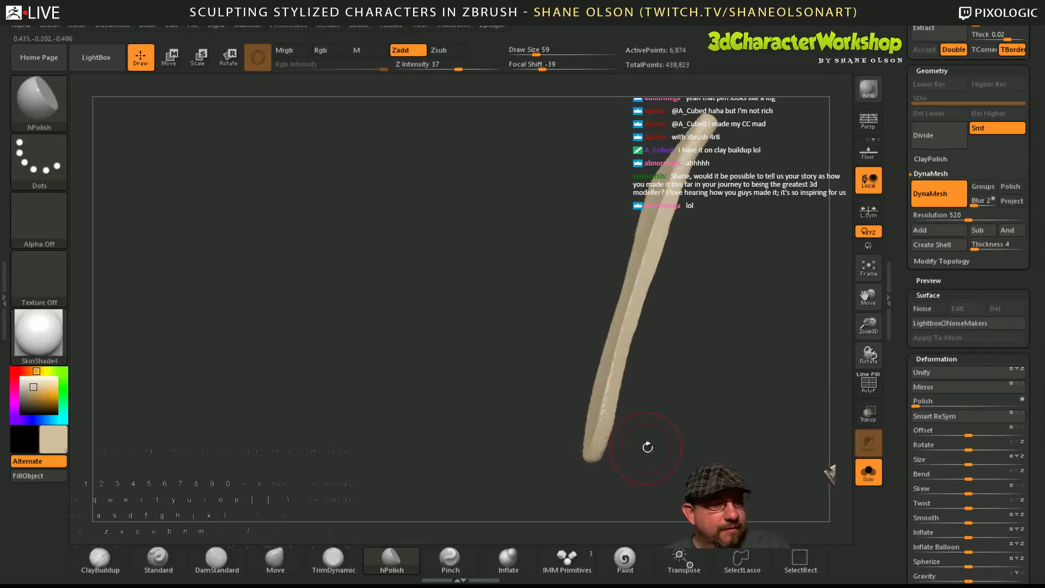
pyautogui.moveTo(647, 447)
pyautogui.mouseDown()
pyautogui.moveTo(677, 427)
pyautogui.moveTo(639, 432)
pyautogui.mouseUp()
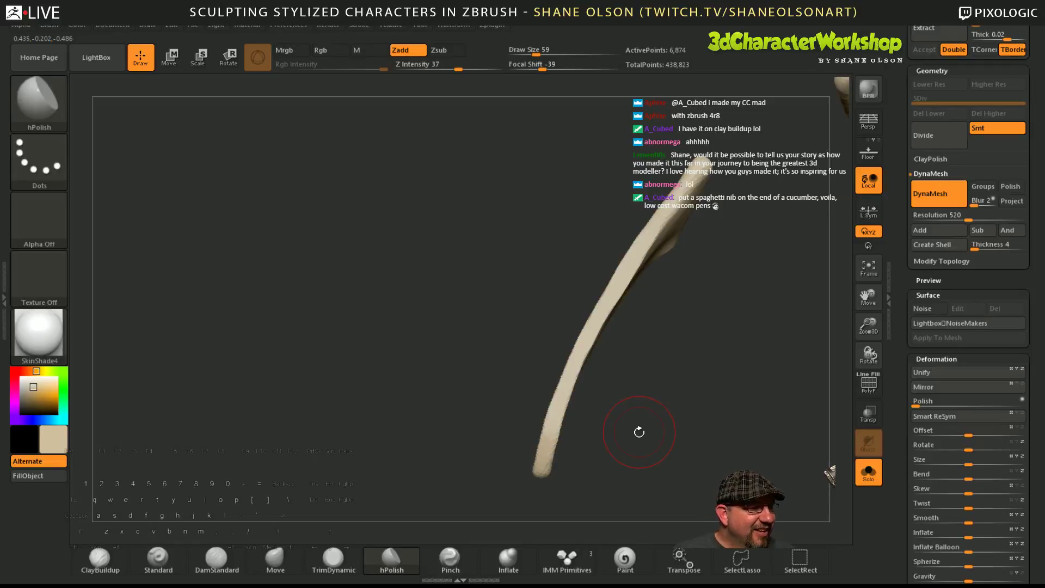
pyautogui.moveTo(753, 416)
pyautogui.keyDown('alt'); pyautogui.mouseDown()
pyautogui.moveTo(692, 416)
pyautogui.moveTo(669, 376)
pyautogui.mouseUp(); pyautogui.keyUp('alt')
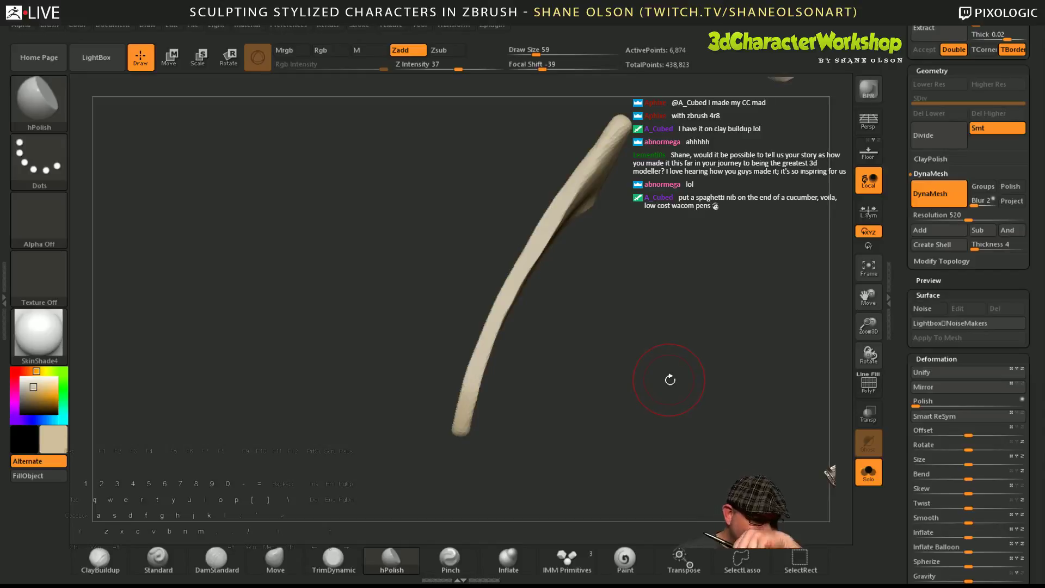
# - Polish the eyebrow's tail tip and flatten its front face toward the inner end with the hPolish brush
pyautogui.moveTo(671, 443); pyautogui.dragTo(463, 422)
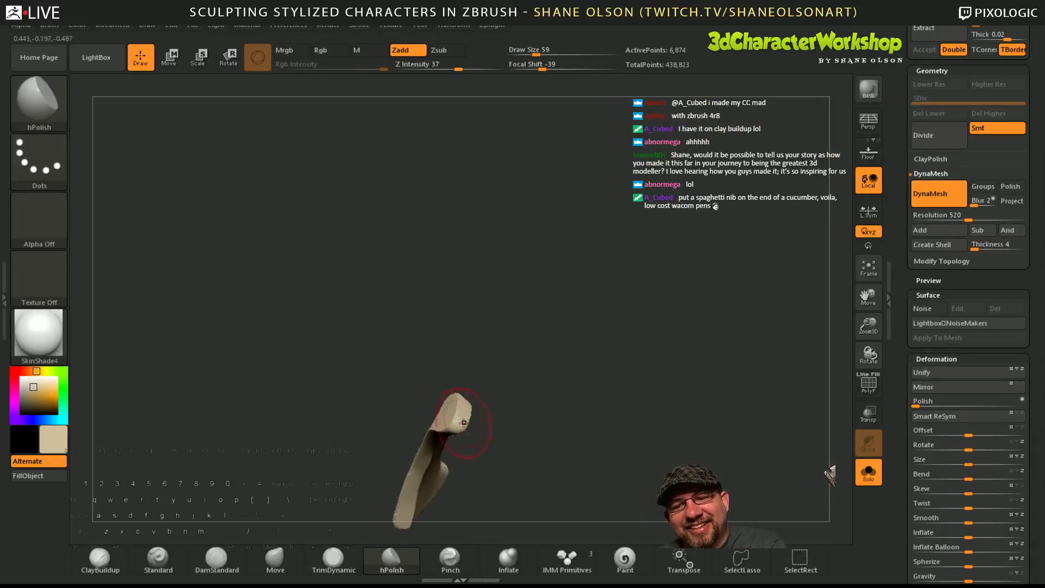
pyautogui.moveTo(556, 407)
pyautogui.mouseDown()
pyautogui.moveTo(661, 409)
pyautogui.moveTo(646, 401)
pyautogui.moveTo(621, 298)
pyautogui.mouseUp()
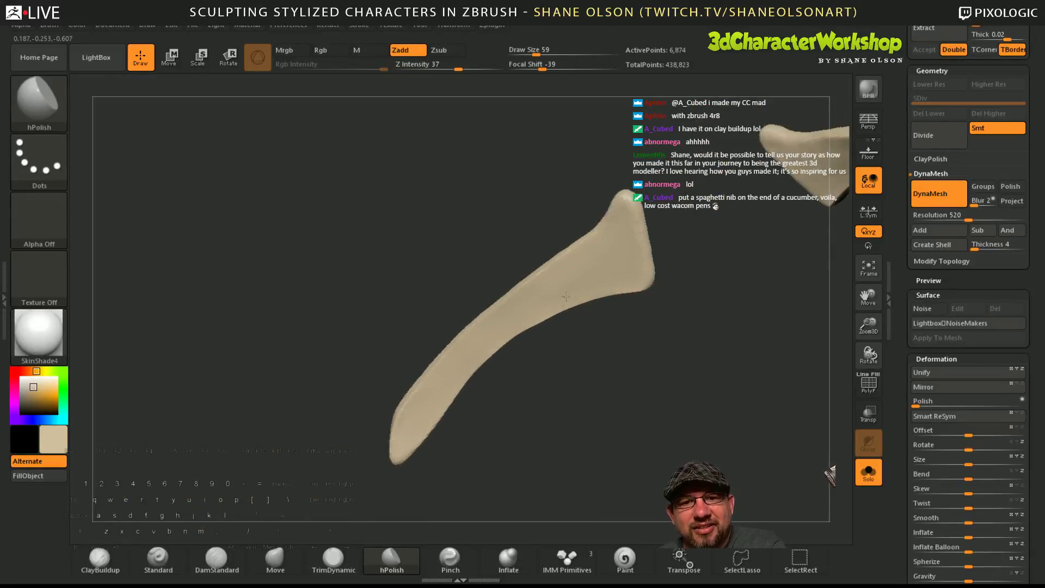
pyautogui.moveTo(649, 340); pyautogui.dragTo(633, 397)
pyautogui.moveTo(650, 318)
pyautogui.mouseDown()
pyautogui.moveTo(660, 371)
pyautogui.moveTo(631, 396)
pyautogui.moveTo(618, 389)
pyautogui.mouseUp()
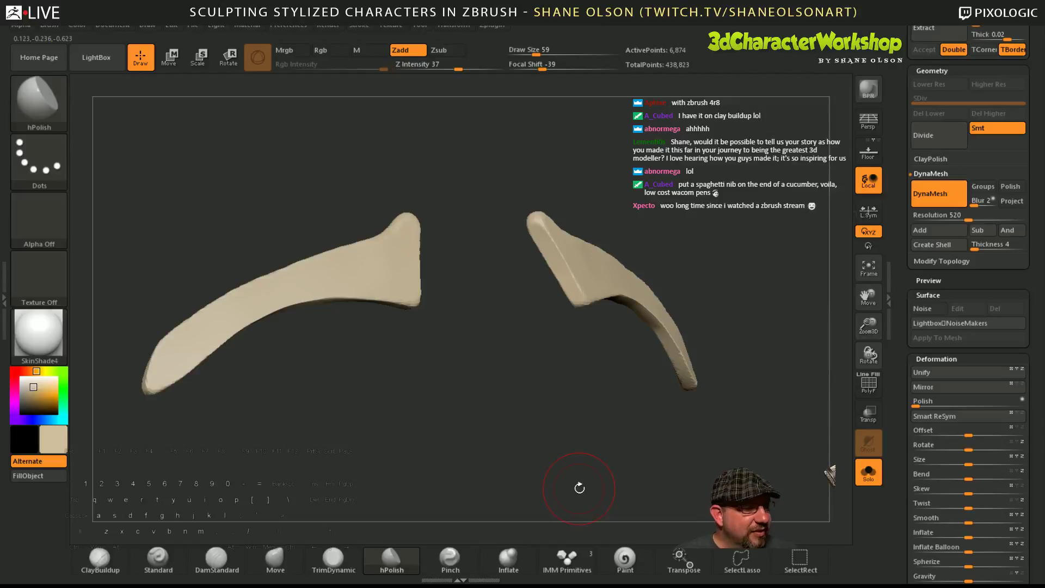
pyautogui.moveTo(579, 488); pyautogui.dragTo(738, 402)
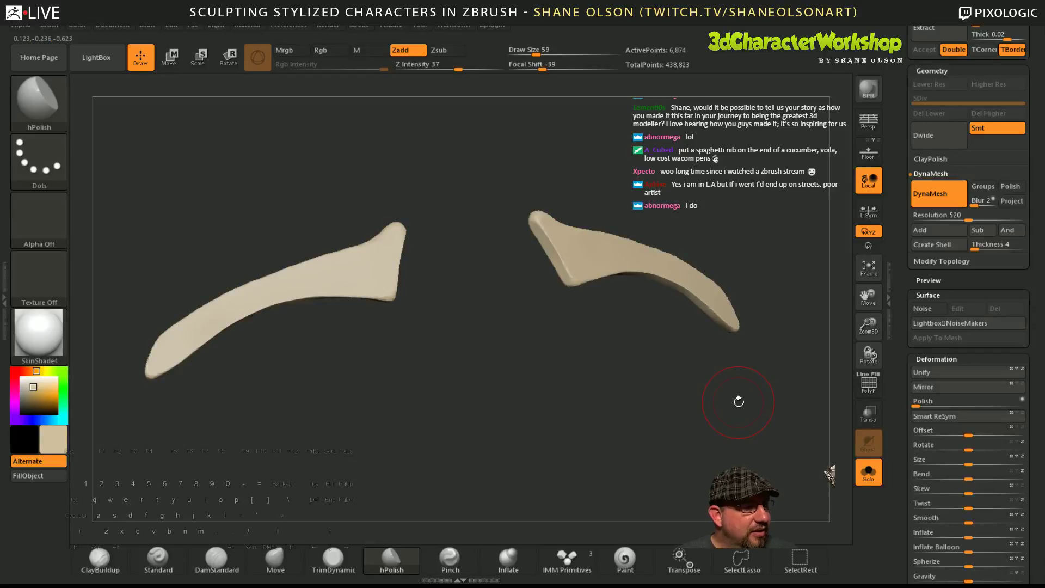
# - Polish the eyebrow's inner corner and narrow side with hPolish strokes, and smooth the surface near its tail
pyautogui.keyDown('alt'); pyautogui.moveTo(716, 458); pyautogui.dragTo(626, 305); pyautogui.keyUp('alt')
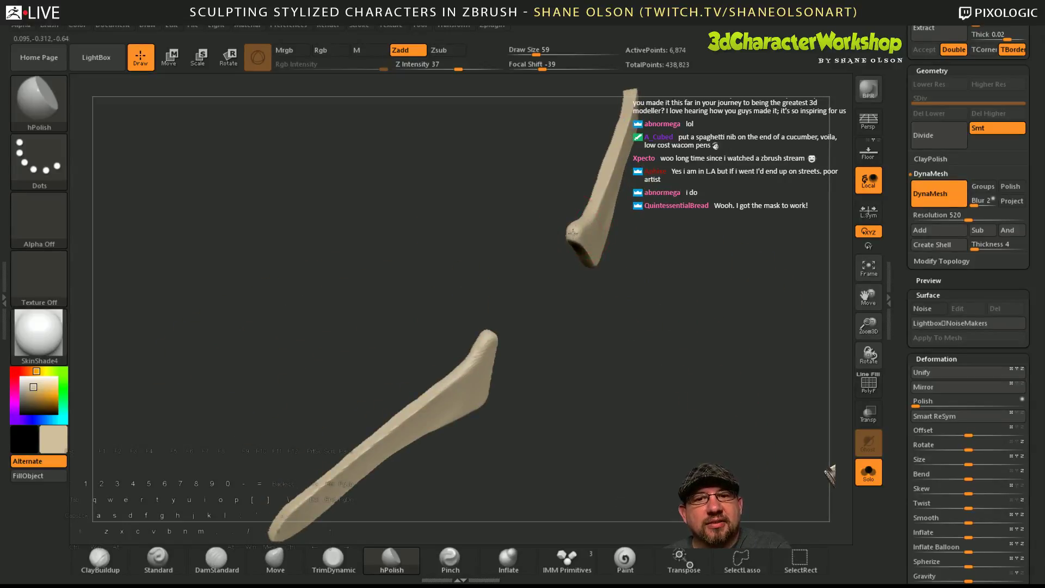
pyautogui.moveTo(635, 210); pyautogui.dragTo(657, 396)
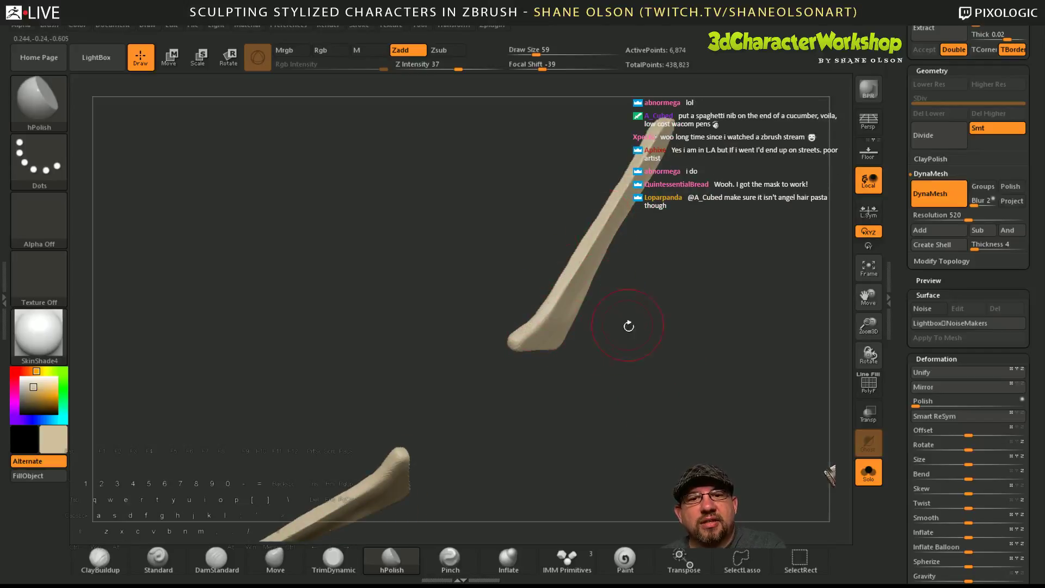
pyautogui.moveTo(626, 326); pyautogui.dragTo(609, 245)
pyautogui.moveTo(693, 315)
pyautogui.mouseDown()
pyautogui.moveTo(716, 384)
pyautogui.moveTo(670, 307)
pyautogui.moveTo(573, 310)
pyautogui.mouseUp()
pyautogui.press('shift')
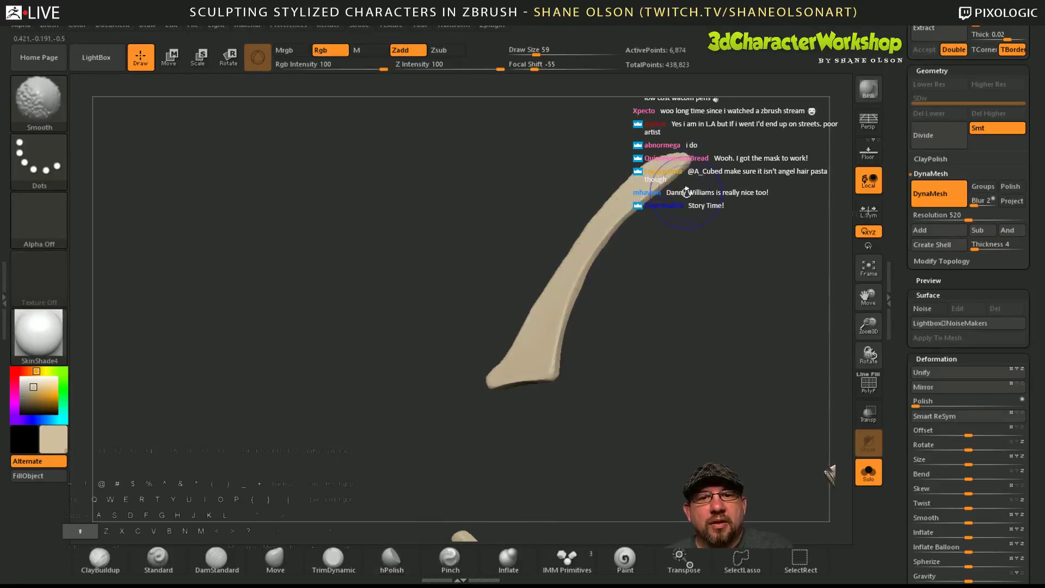
pyautogui.moveTo(708, 349)
pyautogui.mouseDown()
pyautogui.moveTo(738, 420)
pyautogui.moveTo(719, 381)
pyautogui.moveTo(737, 323)
pyautogui.moveTo(708, 381)
pyautogui.moveTo(726, 441)
pyautogui.mouseUp()
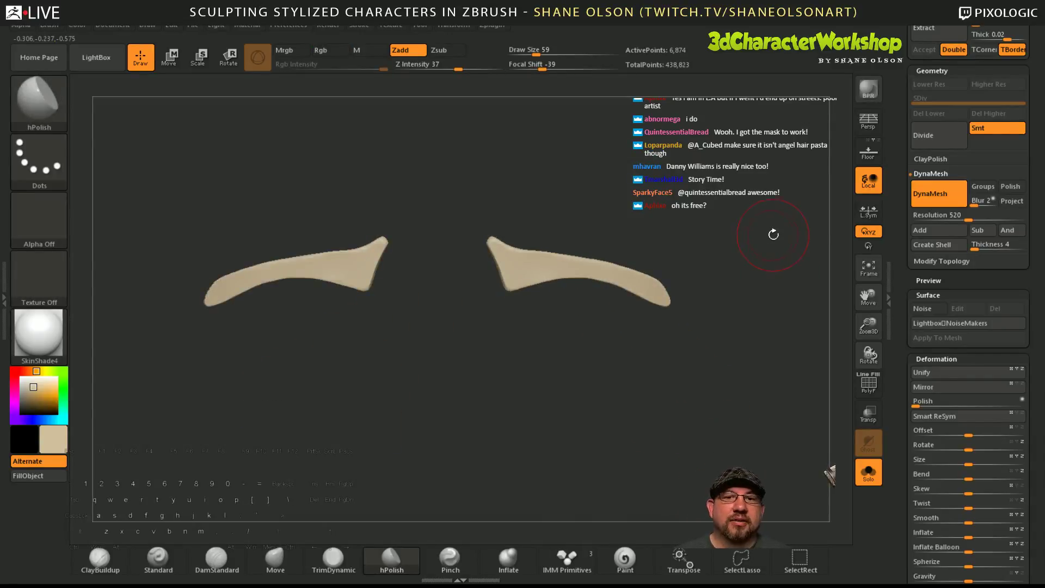
pyautogui.moveTo(773, 235); pyautogui.dragTo(742, 243)
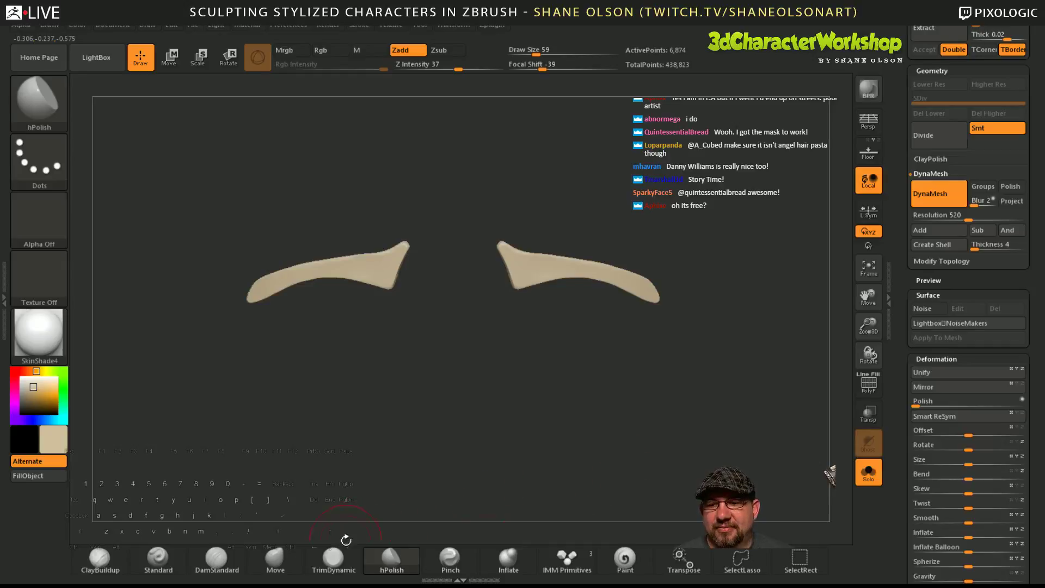
# - Refine the eyebrow's curve at the middle and tail with the Move brush at a draw size of 80
pyautogui.click(276, 558)
pyautogui.press('s')
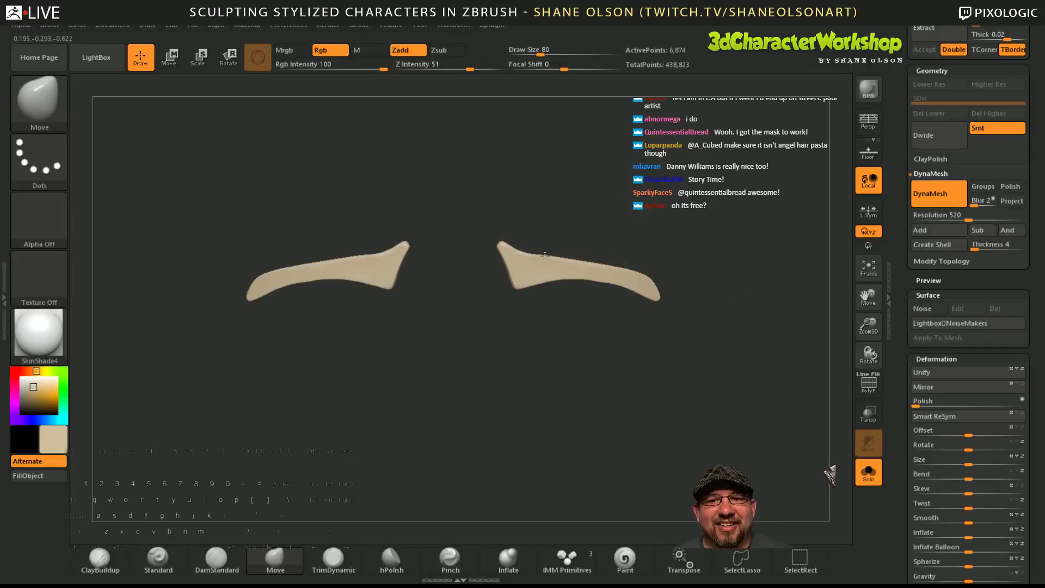
pyautogui.moveTo(580, 274); pyautogui.dragTo(582, 270)
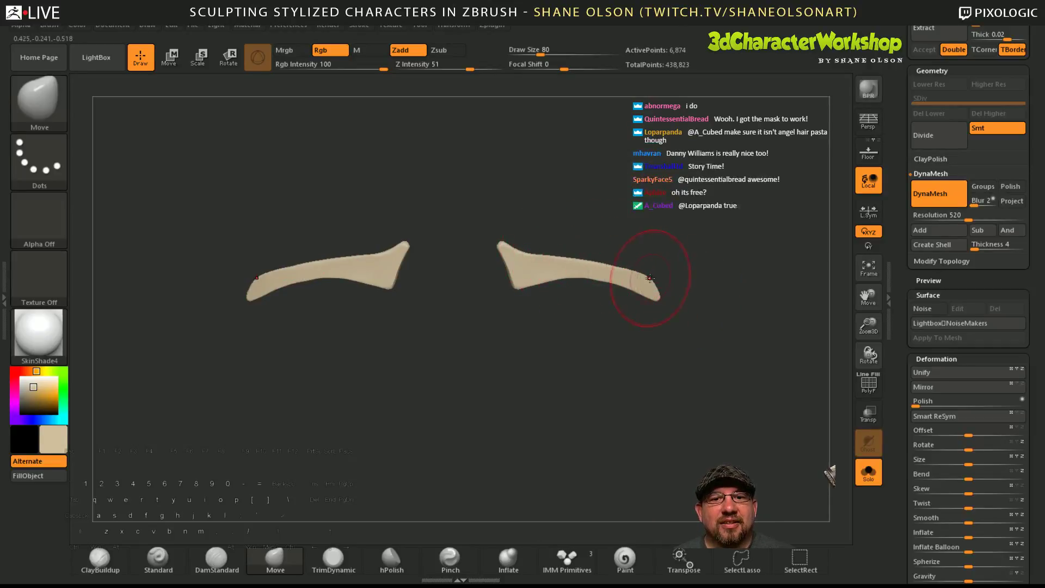
pyautogui.moveTo(655, 277); pyautogui.dragTo(650, 281)
pyautogui.moveTo(688, 243); pyautogui.dragTo(822, 268)
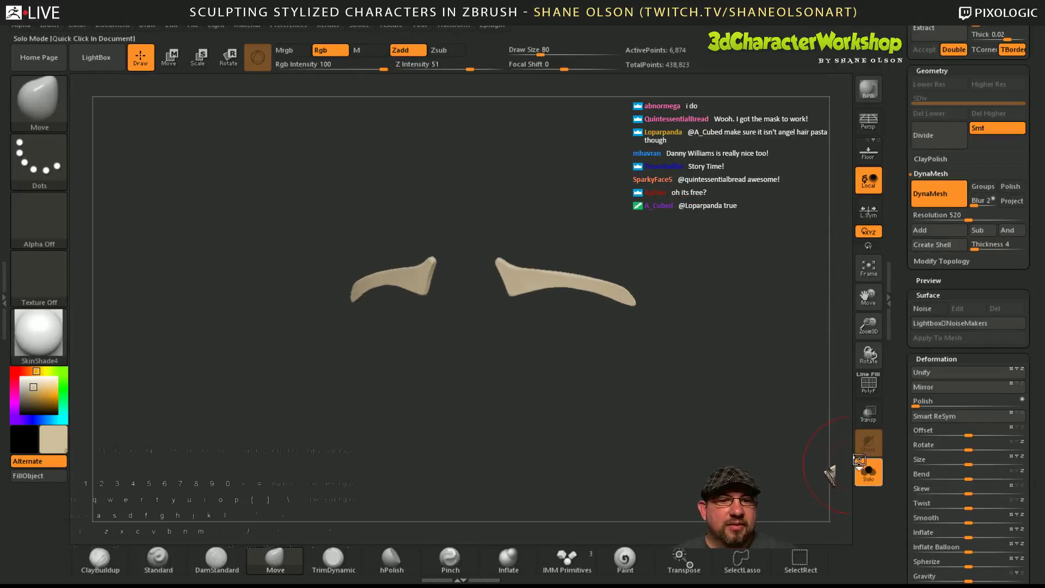
# - Leave Solo mode to show the whole head and colour the eyebrows a very dark brown
pyautogui.click(868, 471)
pyautogui.keyDown('alt'); pyautogui.moveTo(228, 345); pyautogui.dragTo(233, 261); pyautogui.keyUp('alt')
pyautogui.keyDown('shift'); pyautogui.moveTo(354, 306); pyautogui.dragTo(380, 303); pyautogui.keyUp('shift')
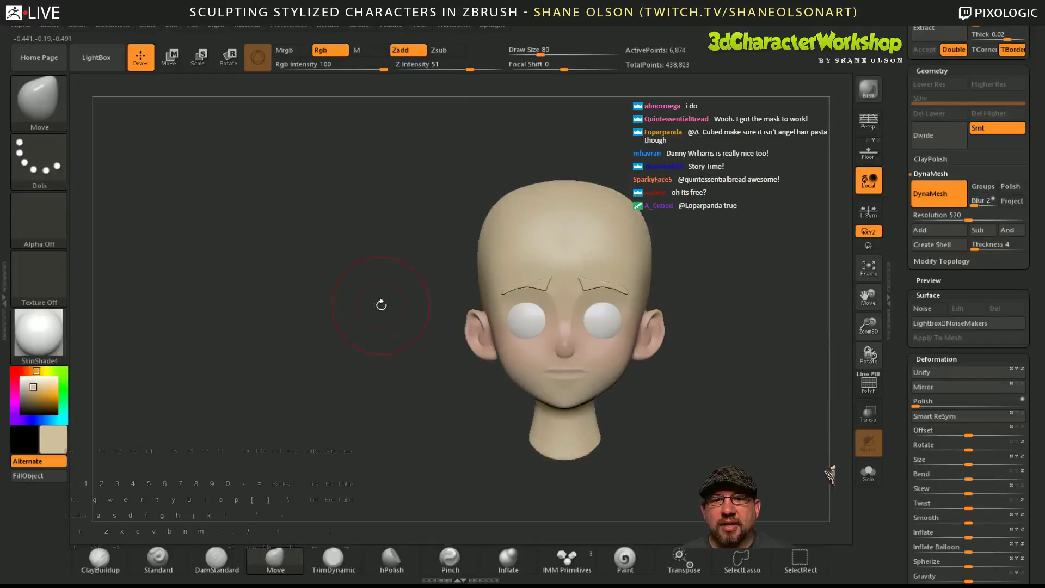
pyautogui.keyDown('alt'); pyautogui.moveTo(748, 293); pyautogui.dragTo(721, 346); pyautogui.keyUp('alt')
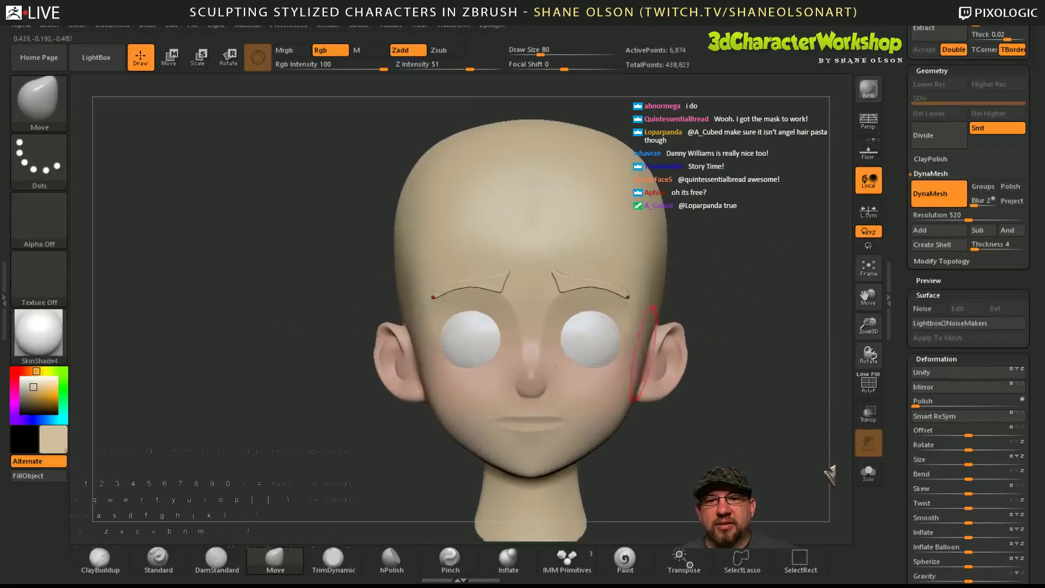
pyautogui.click(34, 403)
pyautogui.moveTo(245, 315); pyautogui.dragTo(294, 332)
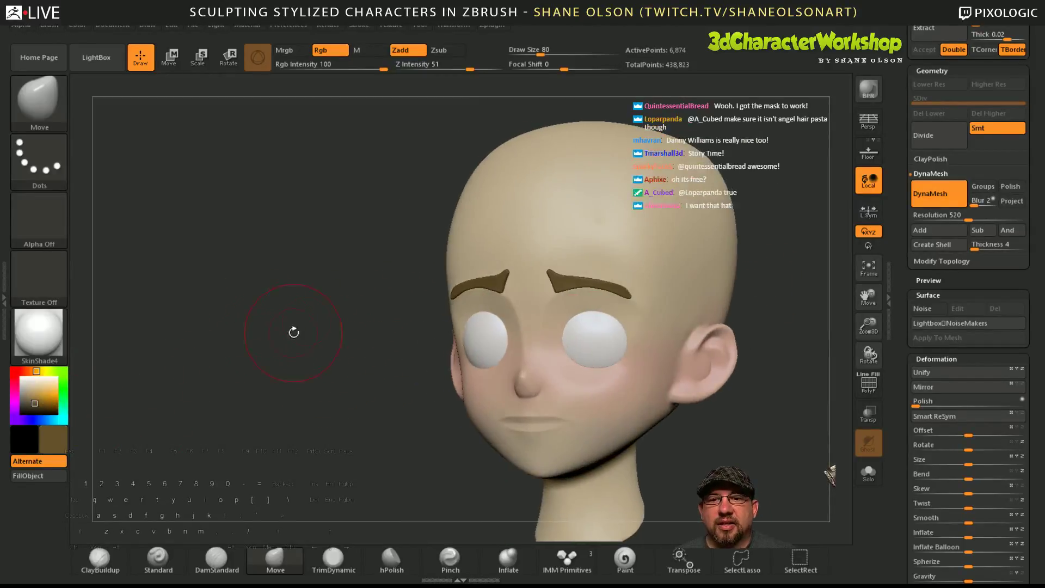
pyautogui.click(53, 439)
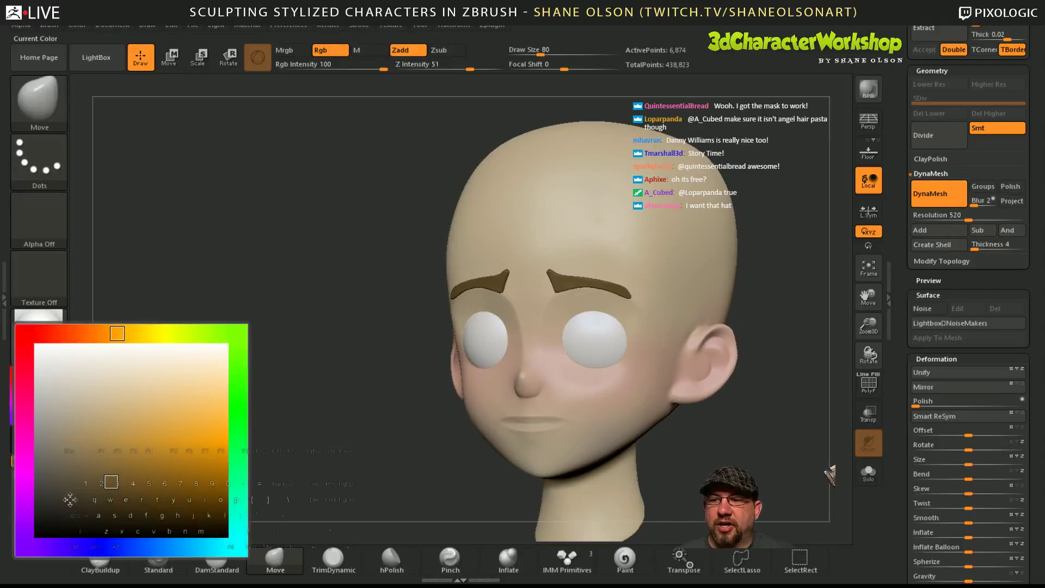
pyautogui.moveTo(325, 265); pyautogui.dragTo(290, 265)
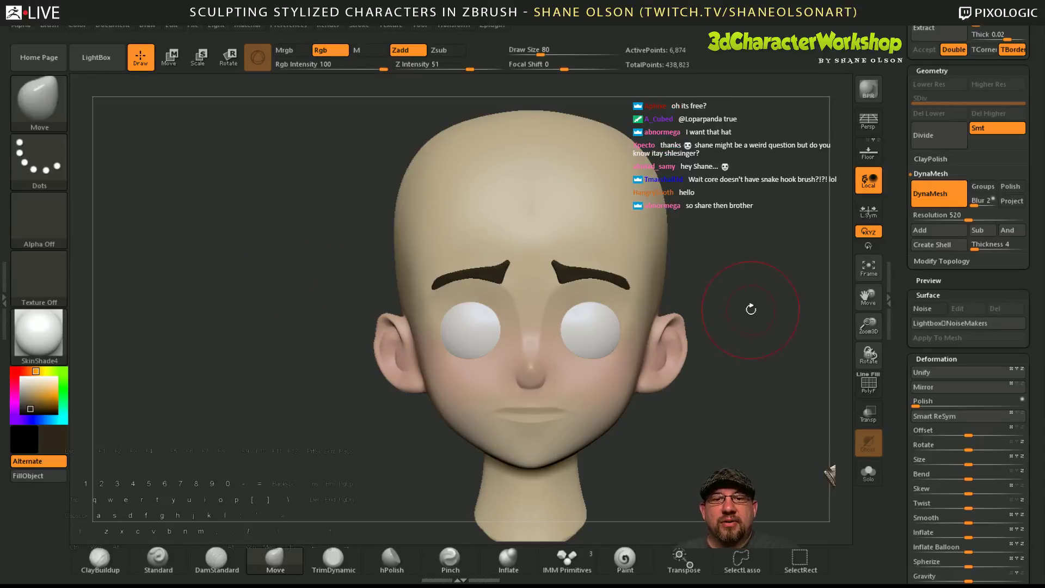
# - Reposition the eyebrow tails against the brow with the Move brush, checking them from angled and front views
pyautogui.keyDown('alt'); pyautogui.moveTo(751, 305); pyautogui.dragTo(764, 383); pyautogui.keyUp('alt')
pyautogui.moveTo(764, 454); pyautogui.dragTo(740, 413)
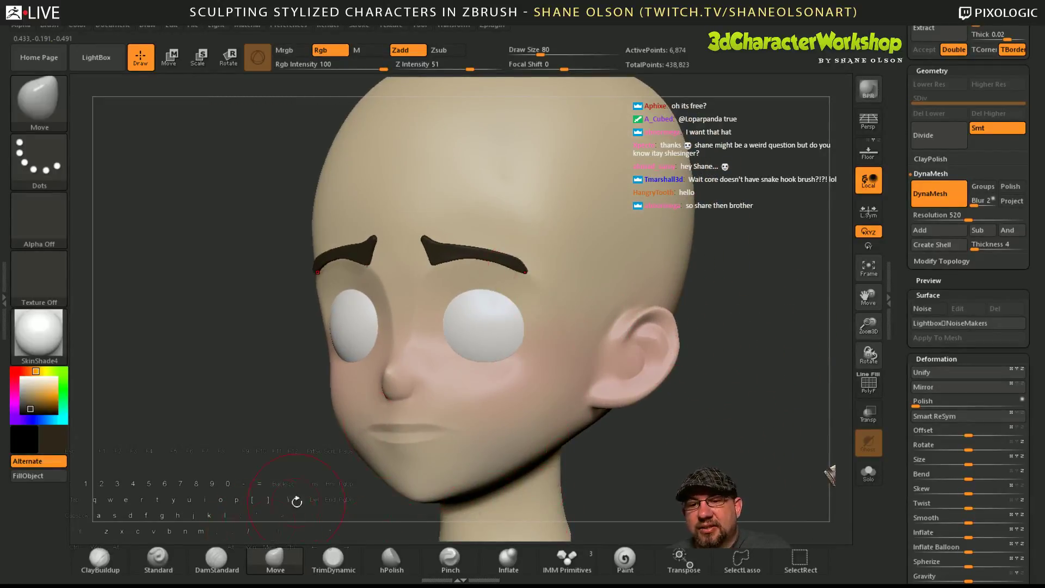
pyautogui.moveTo(524, 270)
pyautogui.mouseDown()
pyautogui.moveTo(532, 276)
pyautogui.moveTo(499, 256)
pyautogui.moveTo(576, 237)
pyautogui.moveTo(525, 251)
pyautogui.mouseUp()
pyautogui.moveTo(735, 354); pyautogui.dragTo(703, 350)
pyautogui.moveTo(531, 268); pyautogui.dragTo(534, 273)
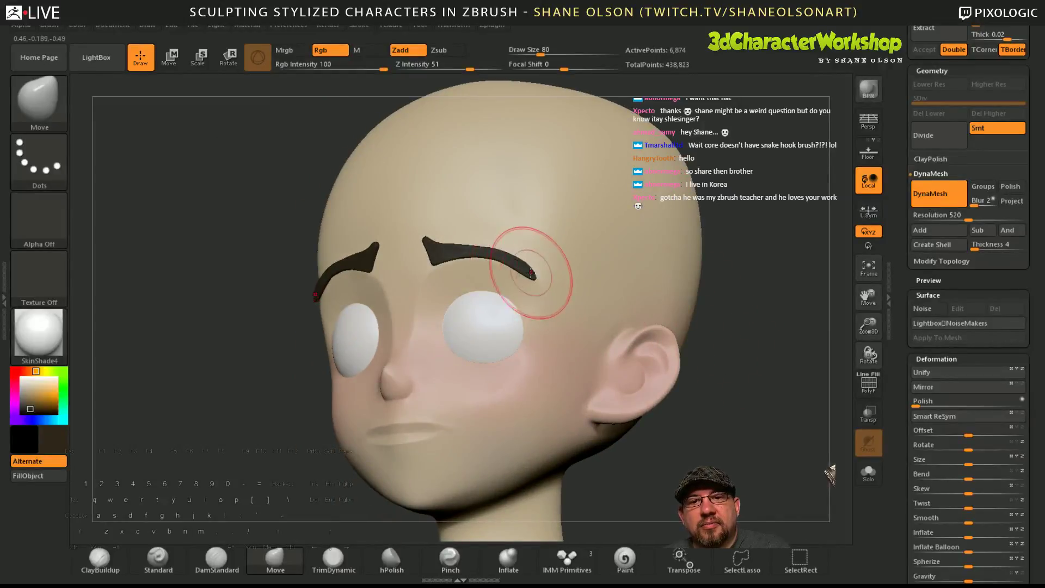
pyautogui.moveTo(758, 432); pyautogui.dragTo(766, 430)
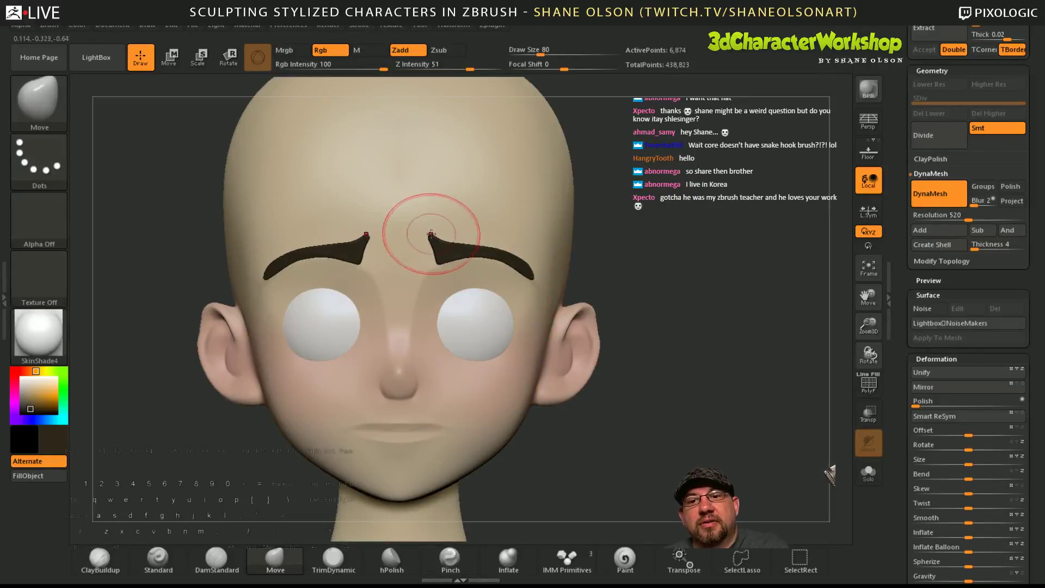
# - Reshape the eyebrows' inner ends with the Move brush at draw sizes of 56 and 35
pyautogui.press('s')
pyautogui.moveTo(434, 238); pyautogui.dragTo(429, 238)
pyautogui.moveTo(429, 237); pyautogui.dragTo(433, 238)
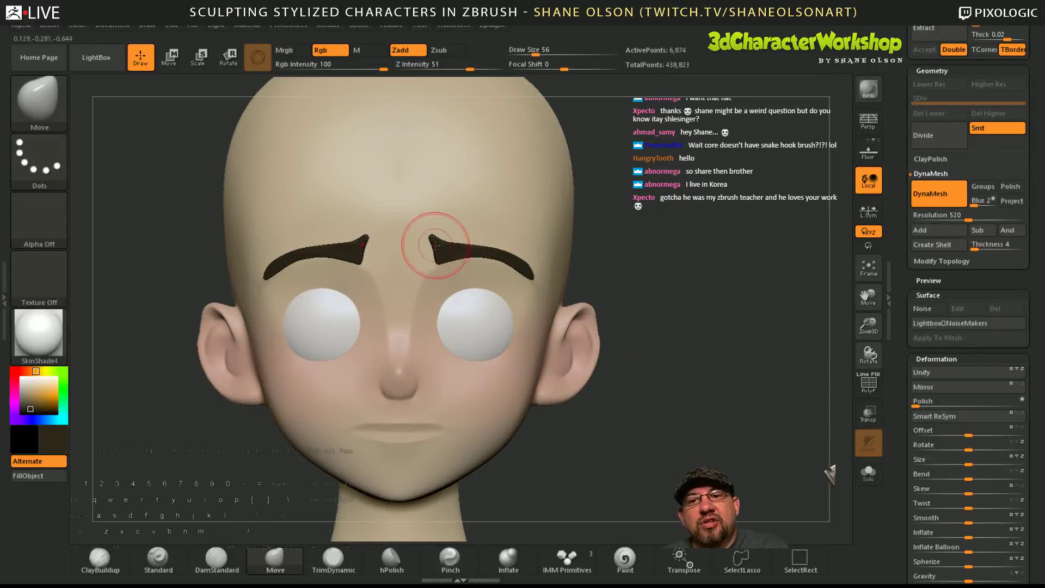
pyautogui.moveTo(728, 432); pyautogui.dragTo(719, 425)
pyautogui.press('s')
pyautogui.moveTo(450, 258); pyautogui.dragTo(442, 242)
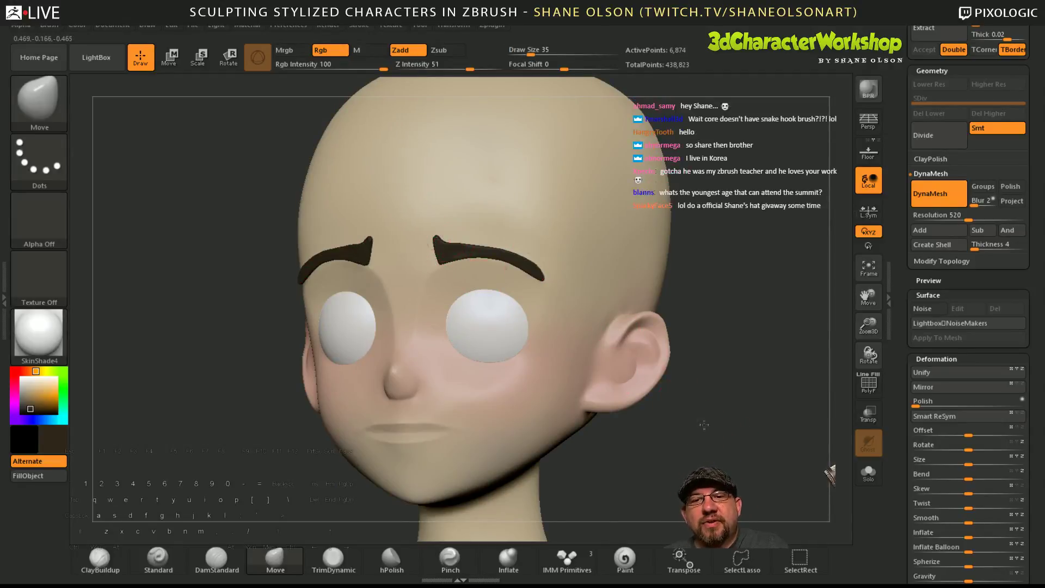
pyautogui.moveTo(648, 420); pyautogui.dragTo(710, 420)
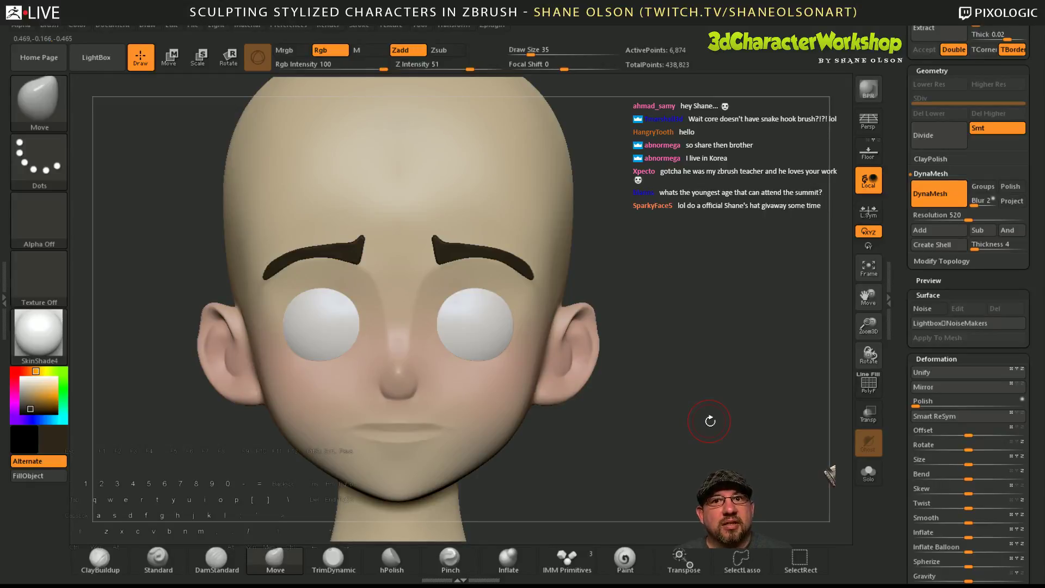
# - Switch to the Head subtool and adjust the side of the head around the ears with the Move brush at draw size 77
pyautogui.keyDown('alt'); pyautogui.moveTo(681, 373); pyautogui.dragTo(675, 384); pyautogui.keyUp('alt')
pyautogui.keyDown('alt'); pyautogui.click(574, 325); pyautogui.keyUp('alt')
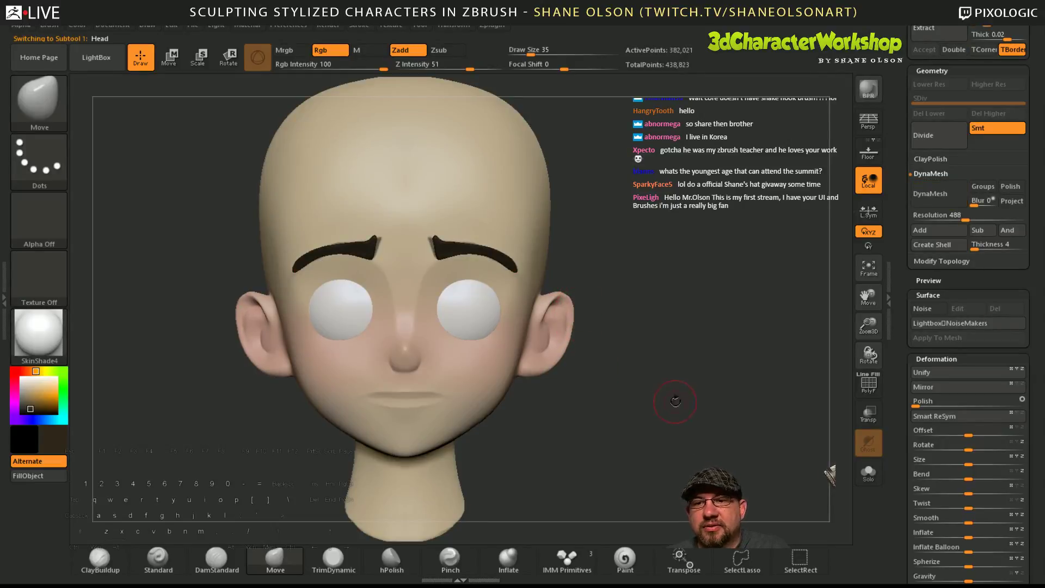
pyautogui.moveTo(676, 401)
pyautogui.keyDown('alt'); pyautogui.mouseDown()
pyautogui.moveTo(679, 389)
pyautogui.moveTo(659, 399)
pyautogui.mouseUp(); pyautogui.keyUp('alt')
pyautogui.press('s')
pyautogui.moveTo(569, 347)
pyautogui.mouseDown()
pyautogui.moveTo(548, 354)
pyautogui.moveTo(566, 328)
pyautogui.moveTo(564, 306)
pyautogui.moveTo(550, 360)
pyautogui.mouseUp()
pyautogui.moveTo(551, 400); pyautogui.dragTo(700, 453)
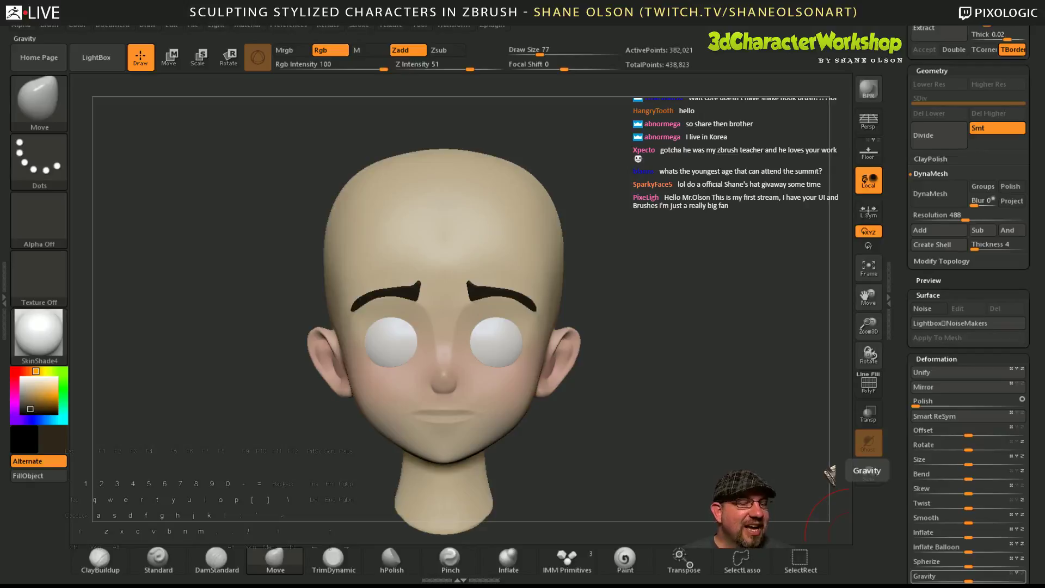
# - Set the draw size to 35 and smooth the cheek surface in front of the ear and around the earlobe
pyautogui.moveTo(703, 283)
pyautogui.mouseDown()
pyautogui.moveTo(691, 279)
pyautogui.moveTo(728, 258)
pyautogui.mouseUp()
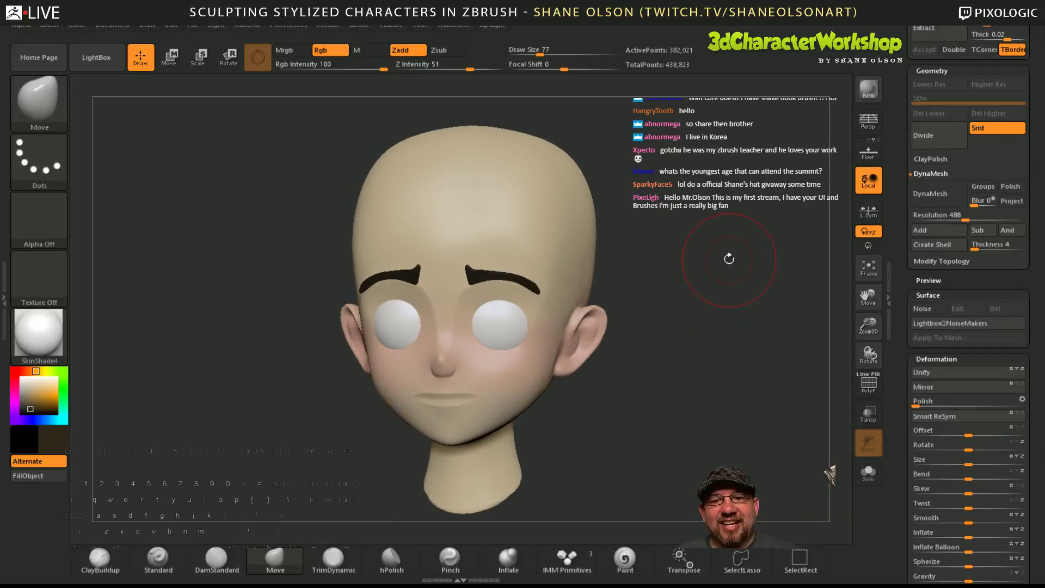
pyautogui.moveTo(673, 351)
pyautogui.mouseDown()
pyautogui.moveTo(690, 343)
pyautogui.moveTo(682, 393)
pyautogui.mouseUp()
pyautogui.press('s')
pyautogui.click(672, 392)
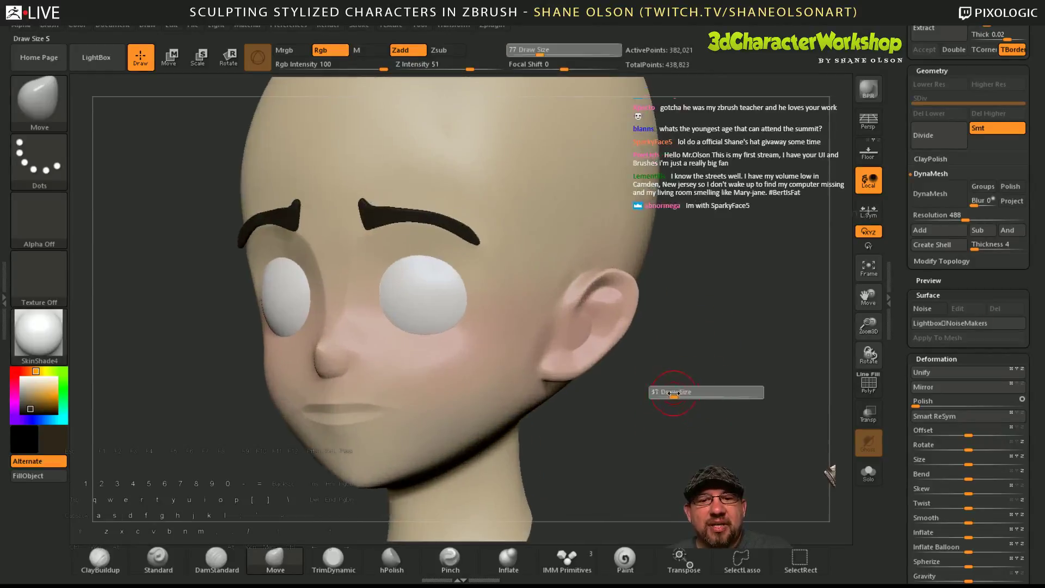
pyautogui.press('shift')
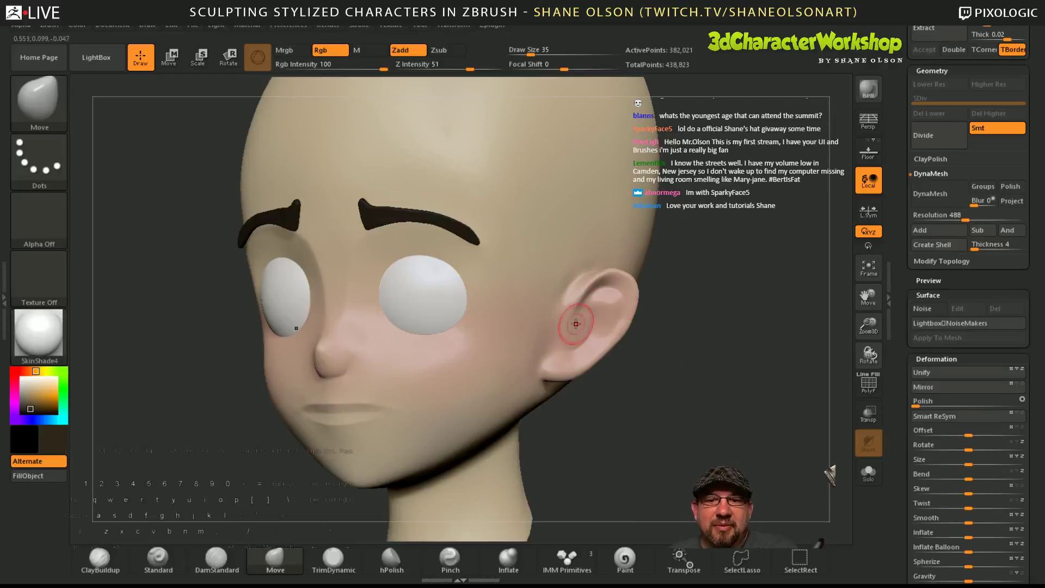
pyautogui.press('shift')
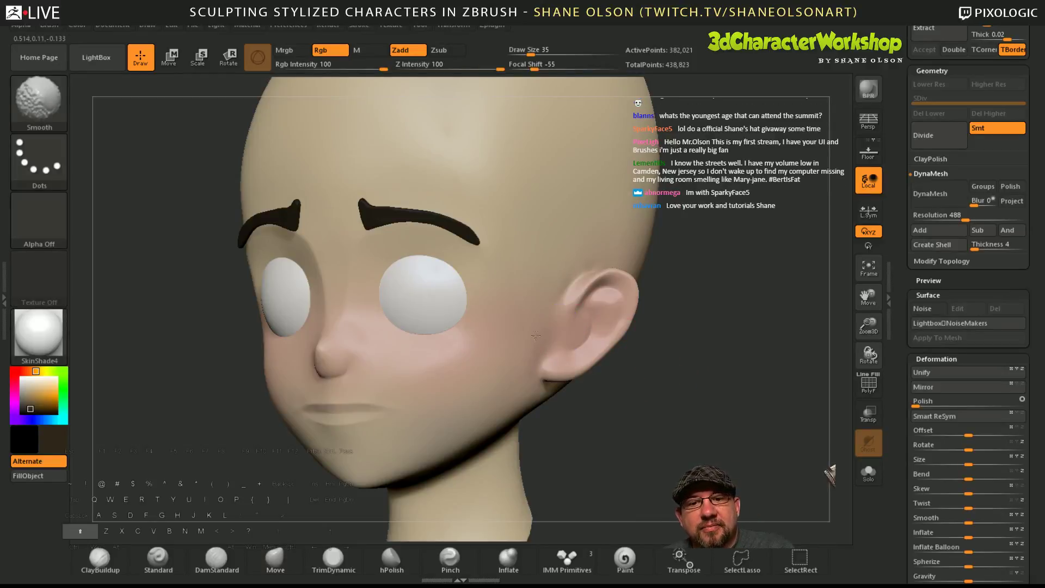
pyautogui.moveTo(677, 402); pyautogui.dragTo(632, 397)
pyautogui.press('shift')
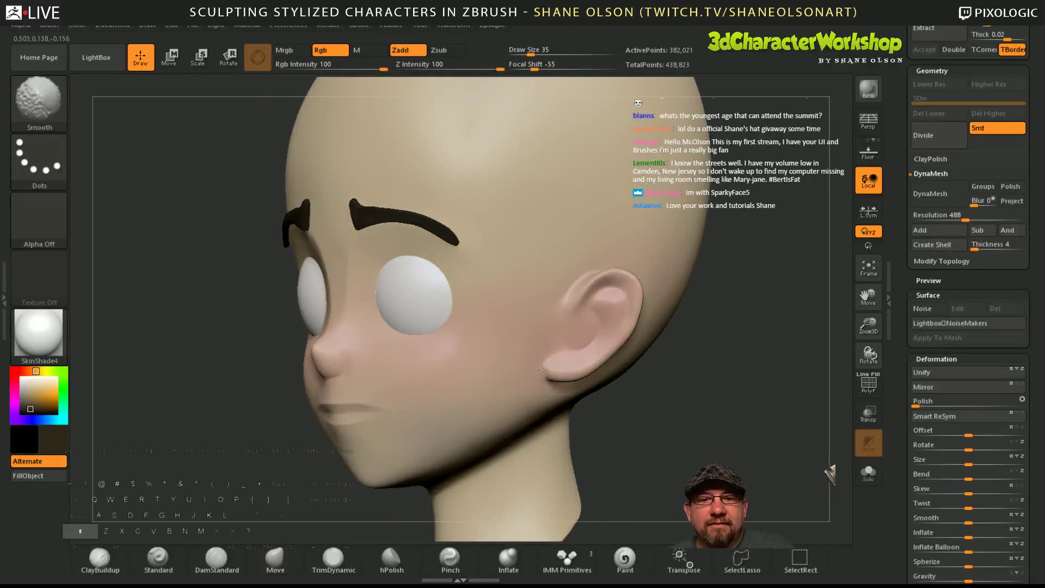
# - Build up the upper eyelids along the tops of both eyeballs with the ClayBuildup brush at a draw size of 35
pyautogui.moveTo(727, 438); pyautogui.dragTo(747, 427)
pyautogui.keyDown('alt'); pyautogui.moveTo(667, 361); pyautogui.dragTo(610, 476); pyautogui.keyUp('alt')
pyautogui.keyDown('alt'); pyautogui.moveTo(676, 435); pyautogui.dragTo(702, 406); pyautogui.keyUp('alt')
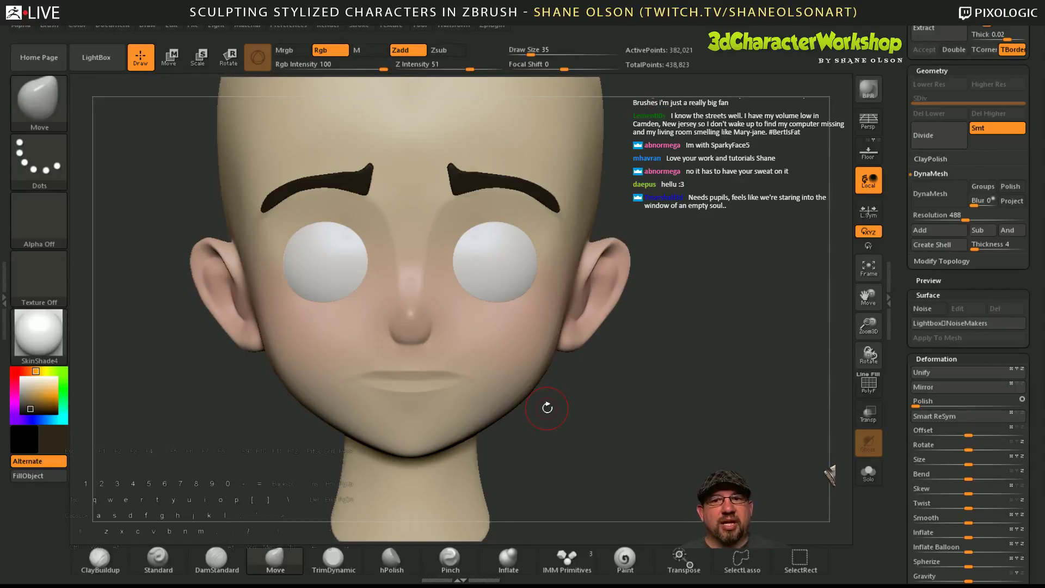
pyautogui.click(100, 561)
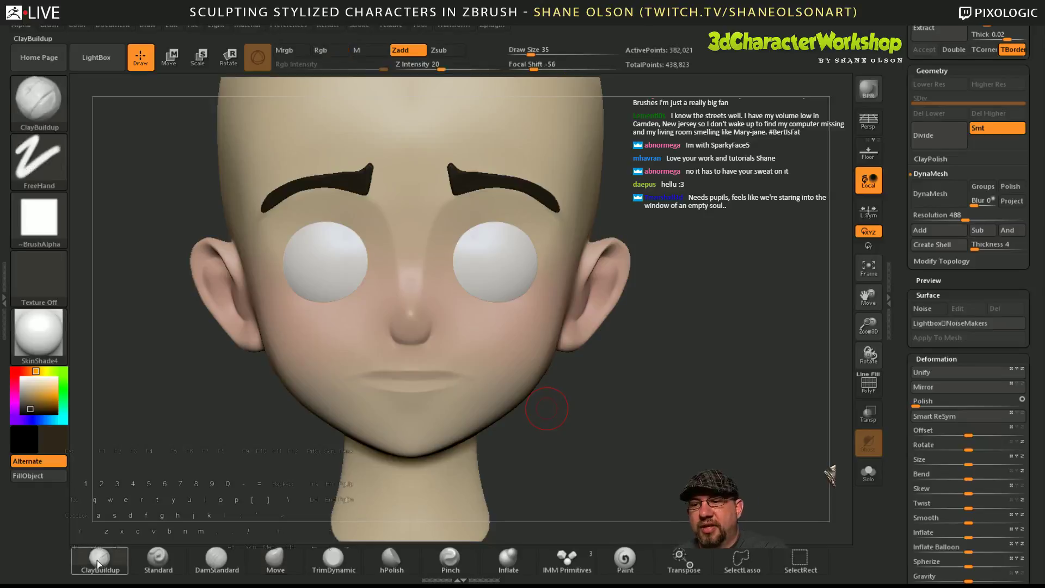
pyautogui.moveTo(640, 398)
pyautogui.keyDown('alt'); pyautogui.mouseDown()
pyautogui.moveTo(652, 411)
pyautogui.moveTo(635, 394)
pyautogui.moveTo(653, 409)
pyautogui.moveTo(662, 402)
pyautogui.mouseUp(); pyautogui.keyUp('alt')
pyautogui.press('s')
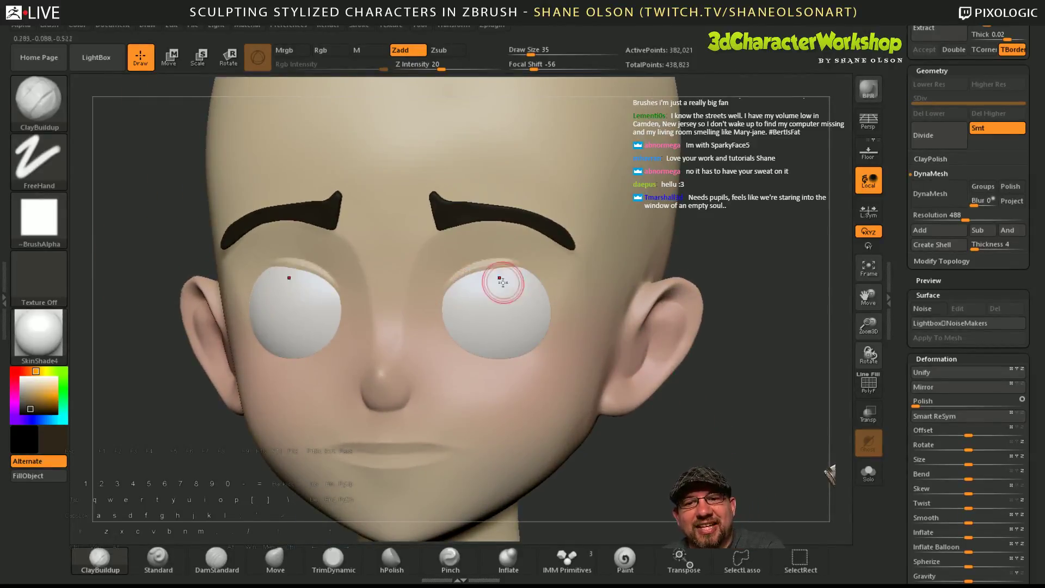
pyautogui.moveTo(443, 295)
pyautogui.mouseDown()
pyautogui.moveTo(503, 252)
pyautogui.moveTo(463, 275)
pyautogui.moveTo(516, 267)
pyautogui.mouseUp()
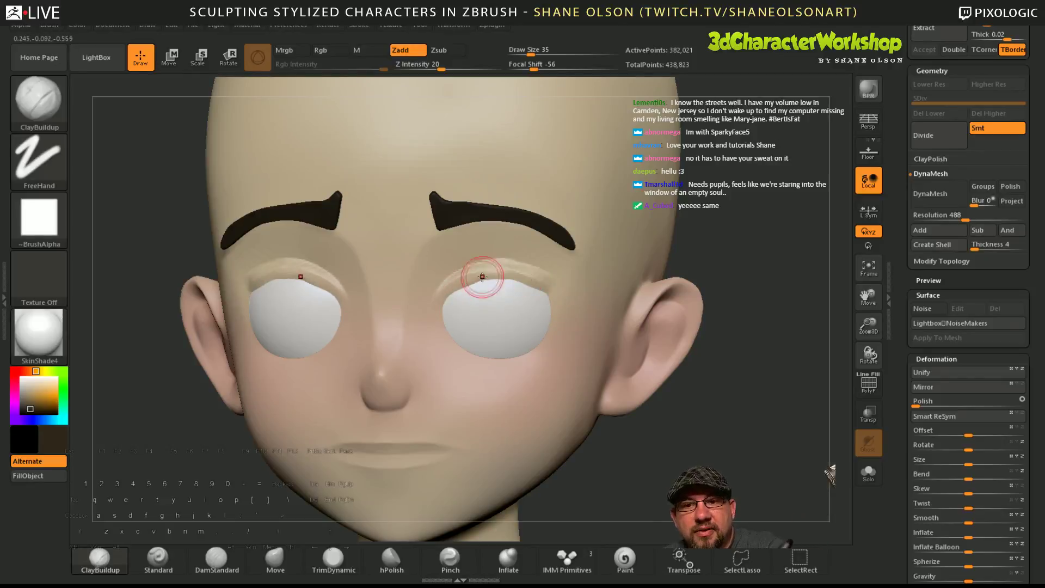
pyautogui.moveTo(506, 270); pyautogui.dragTo(533, 278)
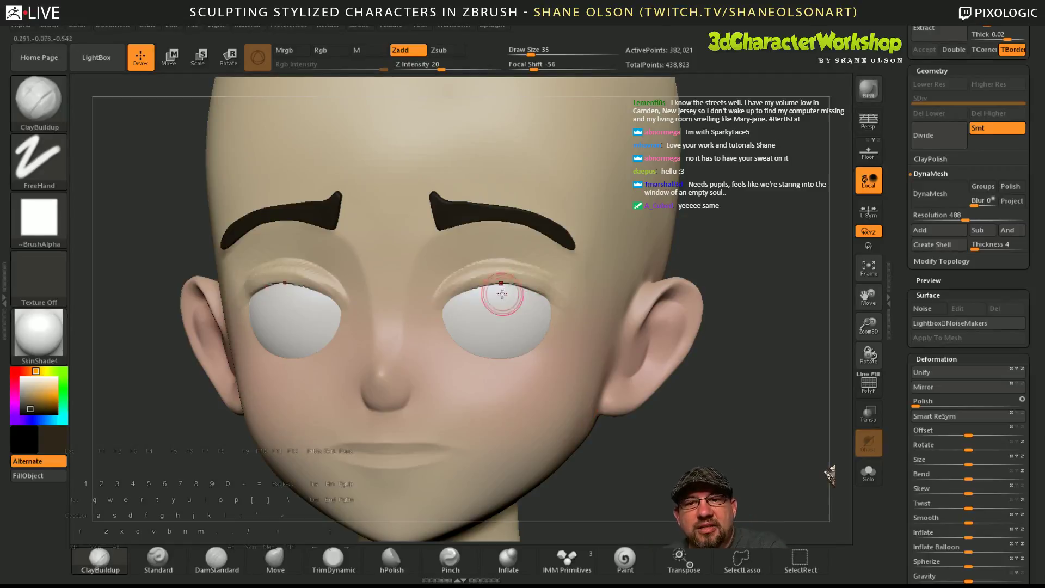
# - Collapse the Deformation settings, turn on DynaMesh Polish and DynaMesh the head at resolution 488
pyautogui.moveTo(682, 390)
pyautogui.mouseDown()
pyautogui.moveTo(771, 381)
pyautogui.moveTo(627, 380)
pyautogui.mouseUp()
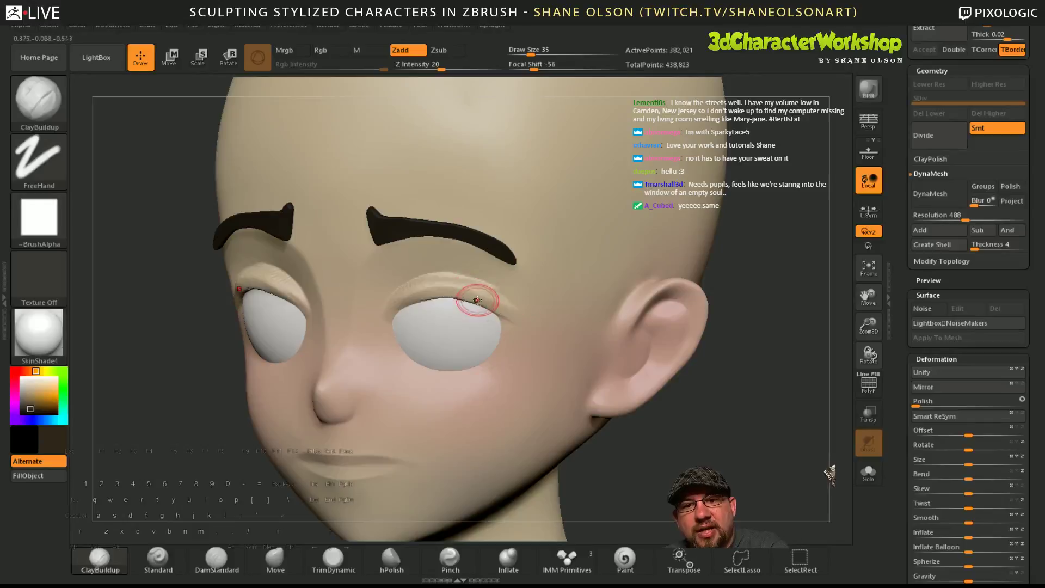
pyautogui.moveTo(642, 403); pyautogui.dragTo(751, 415)
pyautogui.scroll(1, 935, 393)
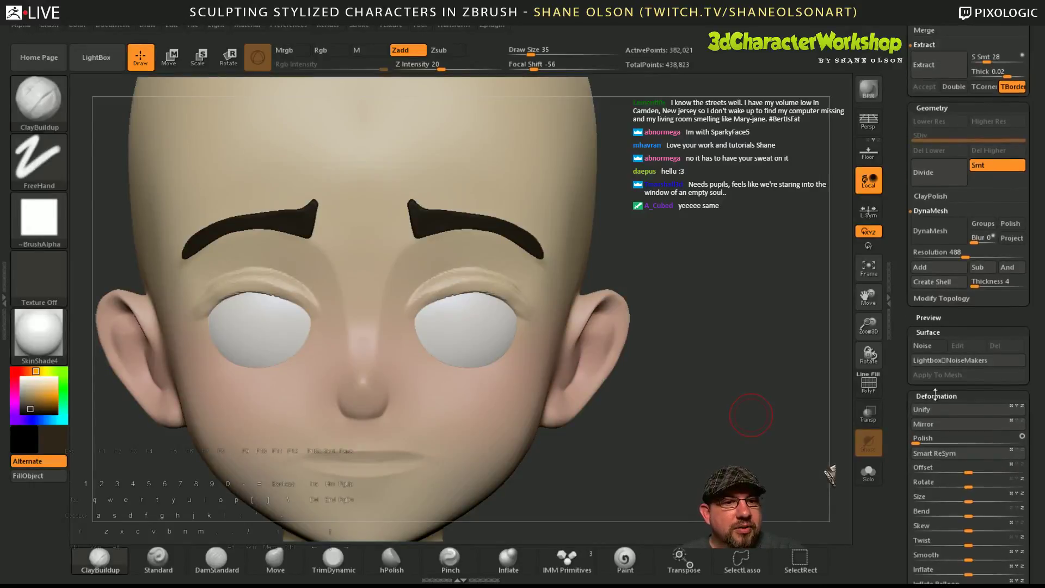
pyautogui.click(935, 396)
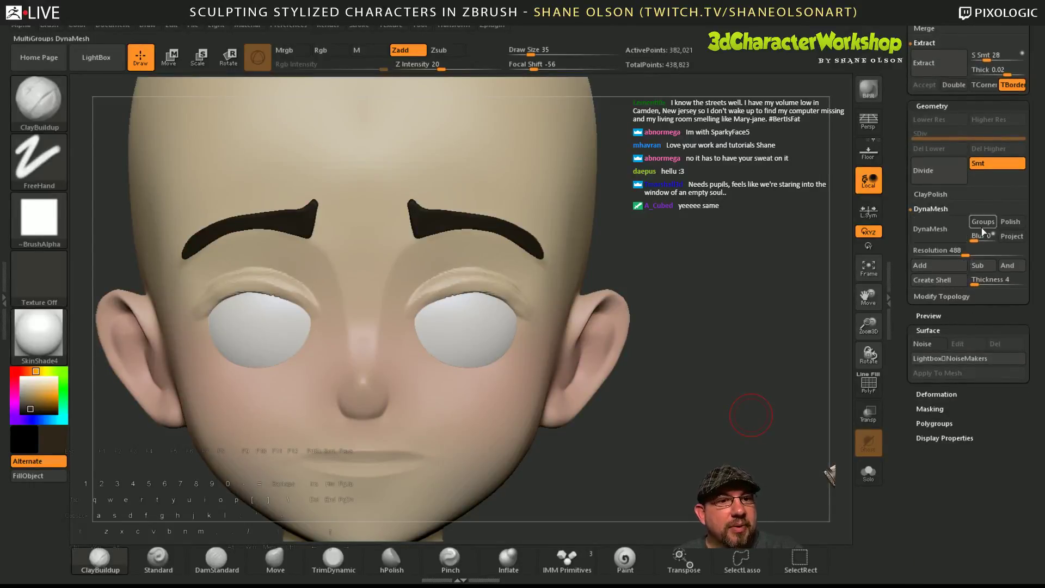
pyautogui.click(1010, 221)
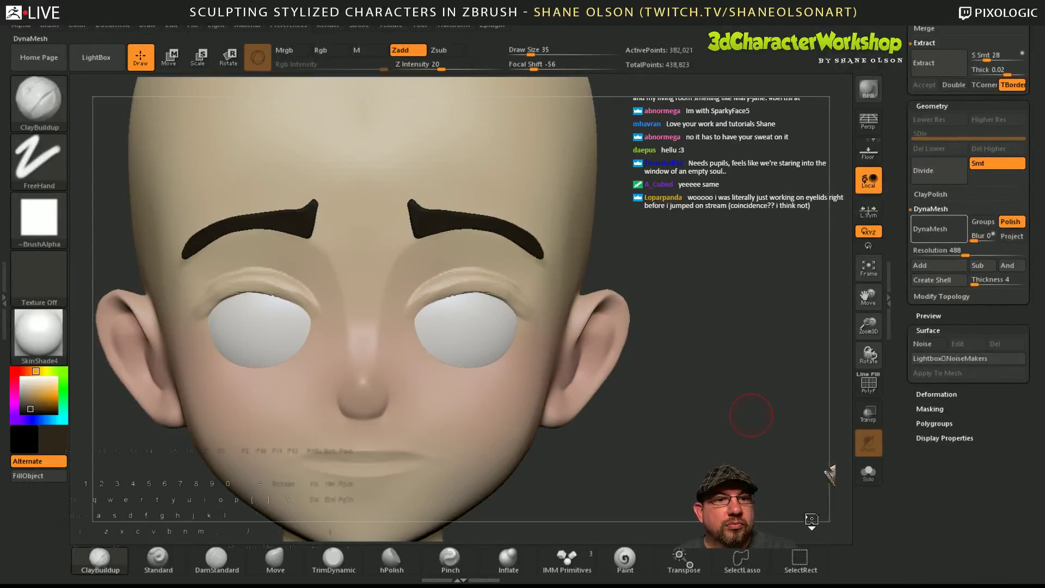
pyautogui.click(930, 229)
pyautogui.moveTo(714, 402); pyautogui.dragTo(710, 416)
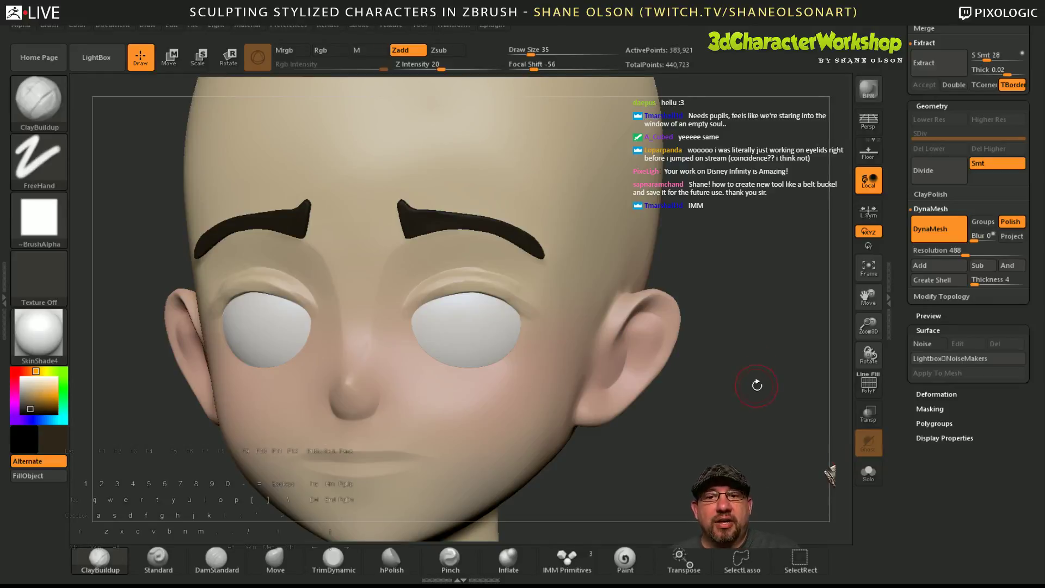
# - Define the upper eyelids above the eyeballs with the DamStandard brush at draw size 35
pyautogui.moveTo(756, 385); pyautogui.dragTo(581, 357)
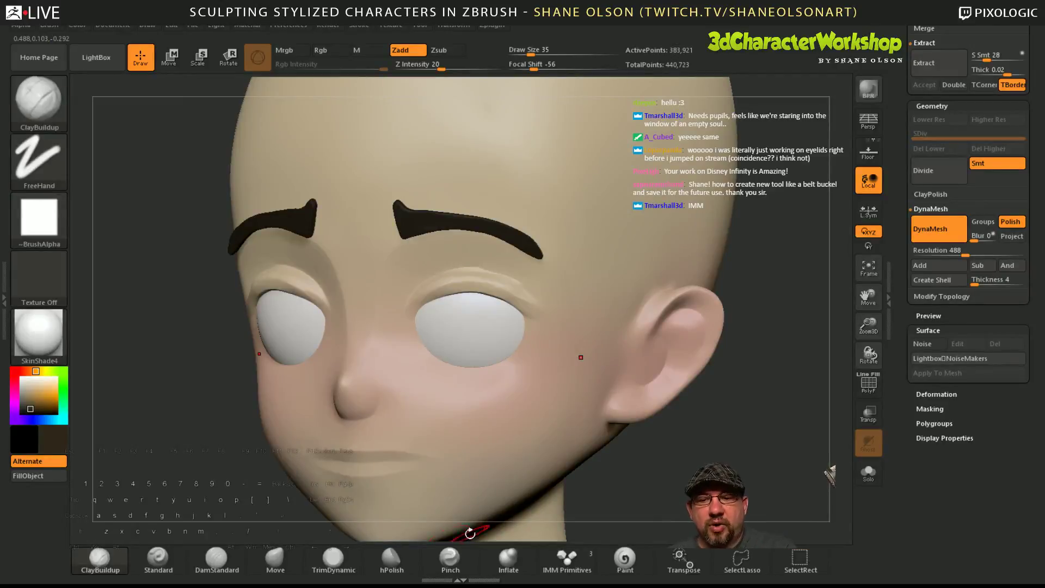
pyautogui.click(216, 556)
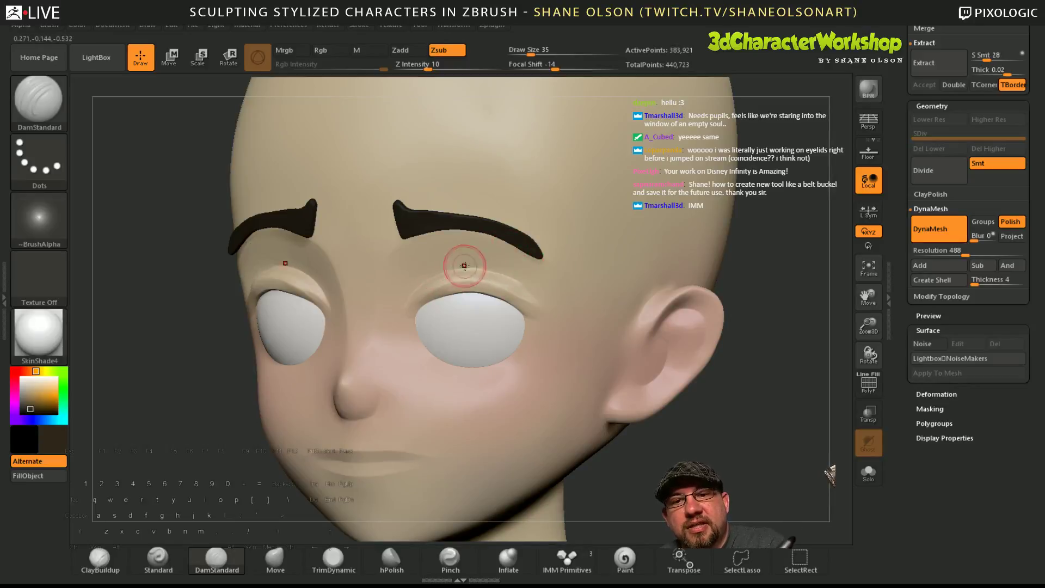
pyautogui.moveTo(568, 299); pyautogui.dragTo(607, 288, button='right')
pyautogui.keyDown('alt'); pyautogui.moveTo(423, 301); pyautogui.dragTo(482, 275); pyautogui.keyUp('alt')
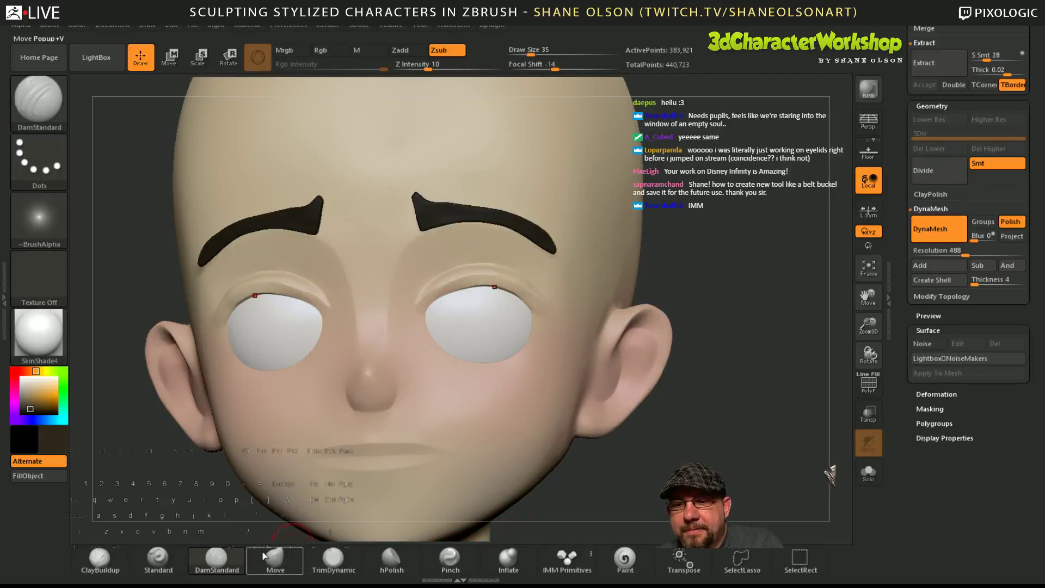
# - Sharpen the upper eyelid edges along both eyeballs with the Pinch brush at draw size 35
pyautogui.click(450, 558)
pyautogui.moveTo(591, 280)
pyautogui.keyDown('alt'); pyautogui.mouseDown(button='right')
pyautogui.moveTo(592, 319)
pyautogui.moveTo(477, 310)
pyautogui.mouseUp(button='right'); pyautogui.keyUp('alt')
pyautogui.moveTo(373, 289)
pyautogui.mouseDown()
pyautogui.moveTo(416, 273)
pyautogui.moveTo(475, 283)
pyautogui.mouseUp()
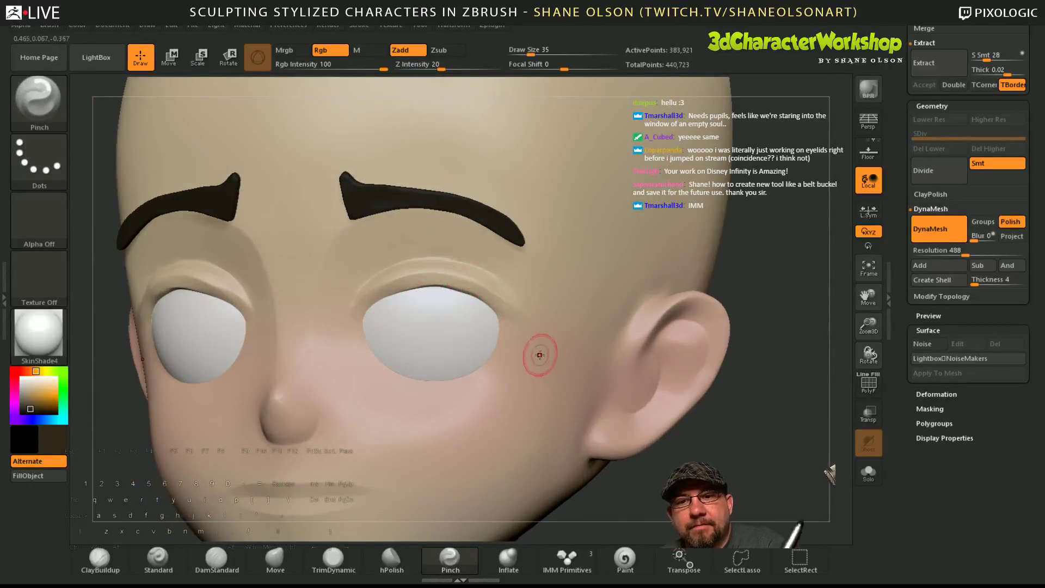
pyautogui.moveTo(477, 298); pyautogui.dragTo(412, 302, button='right')
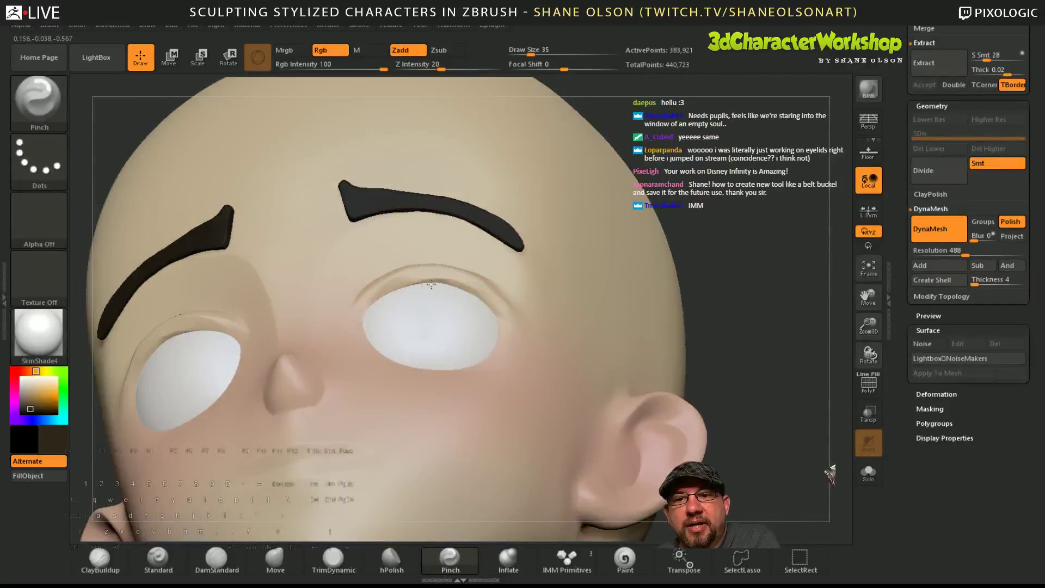
pyautogui.moveTo(548, 299)
pyautogui.mouseDown(button='right')
pyautogui.moveTo(546, 350)
pyautogui.moveTo(534, 340)
pyautogui.moveTo(568, 362)
pyautogui.moveTo(373, 305)
pyautogui.moveTo(434, 311)
pyautogui.moveTo(327, 296)
pyautogui.mouseUp(button='right')
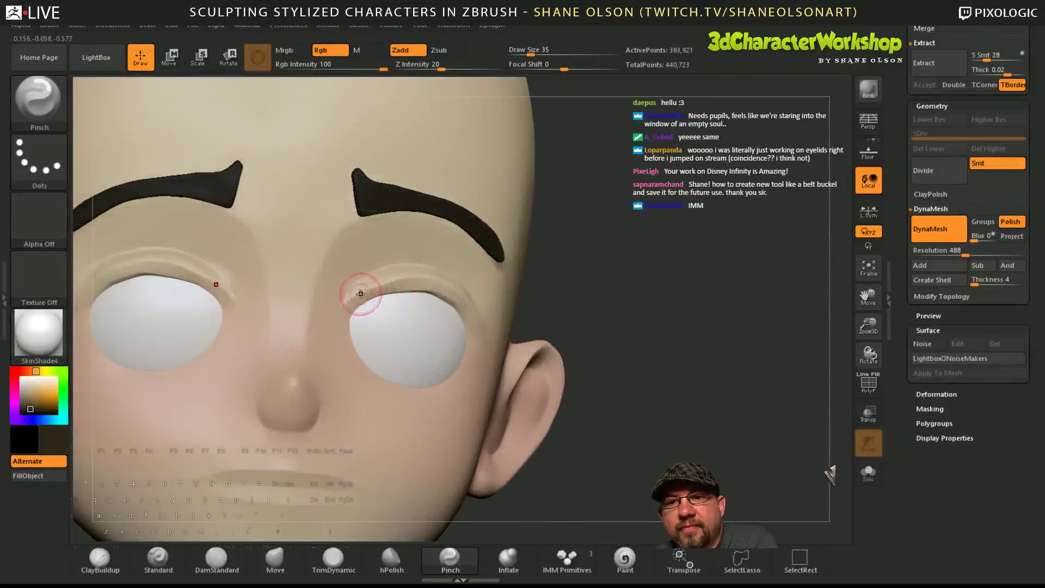
pyautogui.press('ctrl')
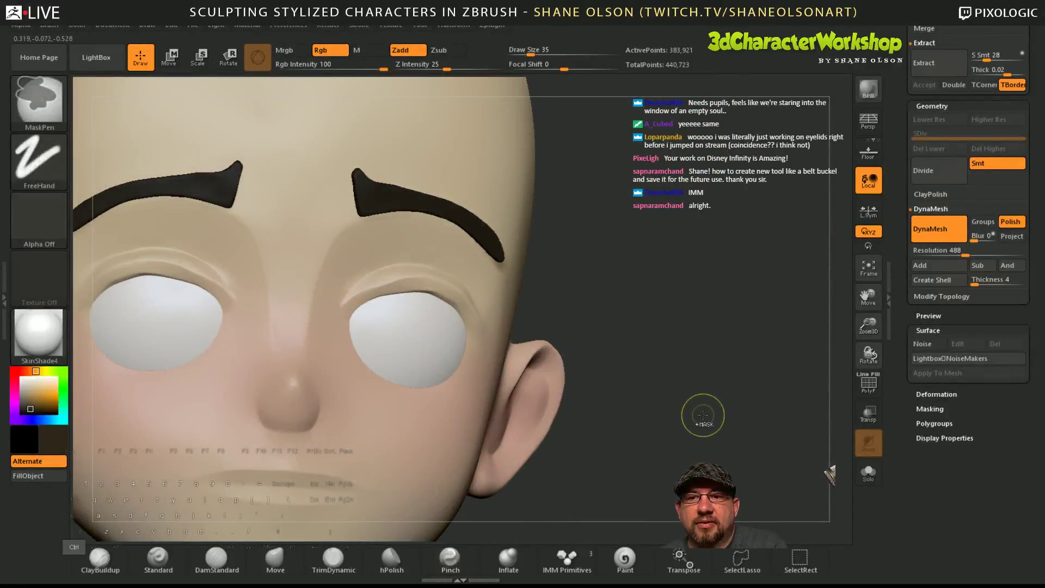
pyautogui.moveTo(700, 422)
pyautogui.mouseDown(button='right')
pyautogui.moveTo(716, 416)
pyautogui.moveTo(739, 433)
pyautogui.moveTo(747, 465)
pyautogui.mouseUp(button='right')
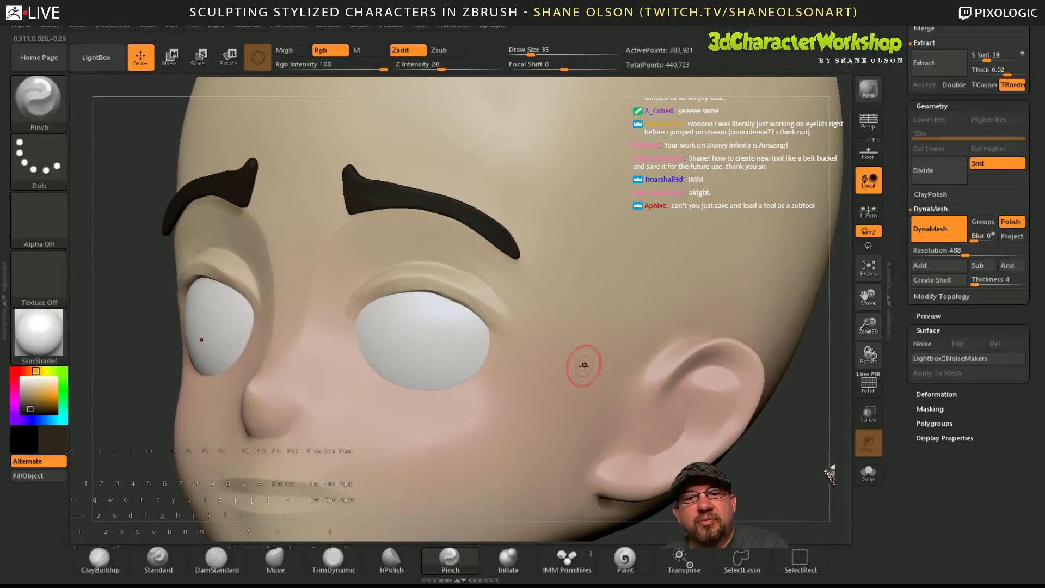
pyautogui.moveTo(583, 366)
pyautogui.mouseDown(button='right')
pyautogui.moveTo(683, 439)
pyautogui.moveTo(658, 397)
pyautogui.mouseUp(button='right')
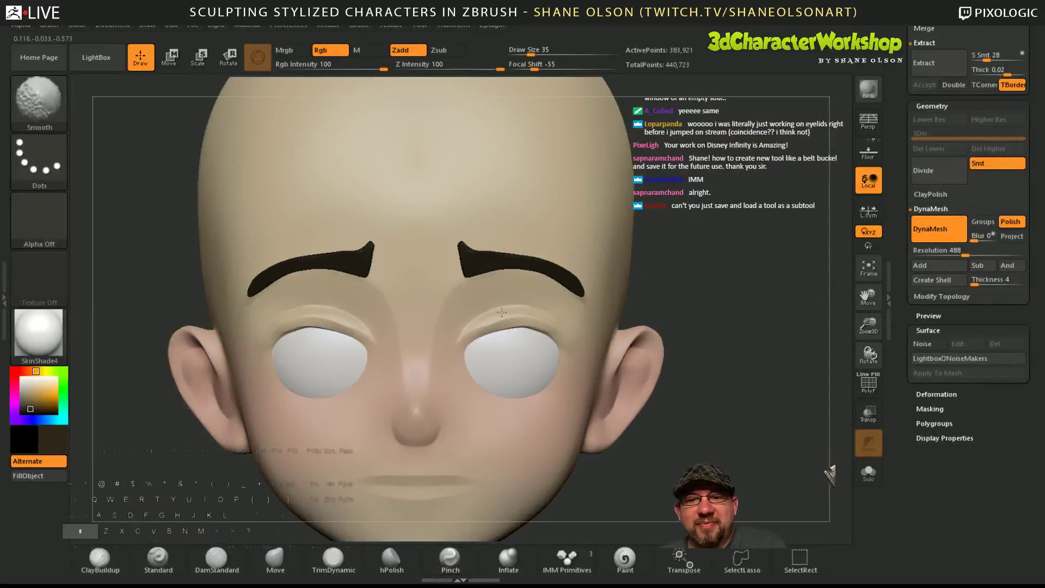
# - Smooth the upper eyelids and the skin beyond their outer corners
pyautogui.moveTo(461, 332)
pyautogui.keyDown('shift'); pyautogui.mouseDown()
pyautogui.moveTo(513, 319)
pyautogui.moveTo(576, 349)
pyautogui.mouseUp(); pyautogui.keyUp('shift')
pyautogui.moveTo(729, 455); pyautogui.dragTo(689, 377, button='right')
pyautogui.keyDown('shift'); pyautogui.moveTo(521, 303); pyautogui.dragTo(582, 331); pyautogui.keyUp('shift')
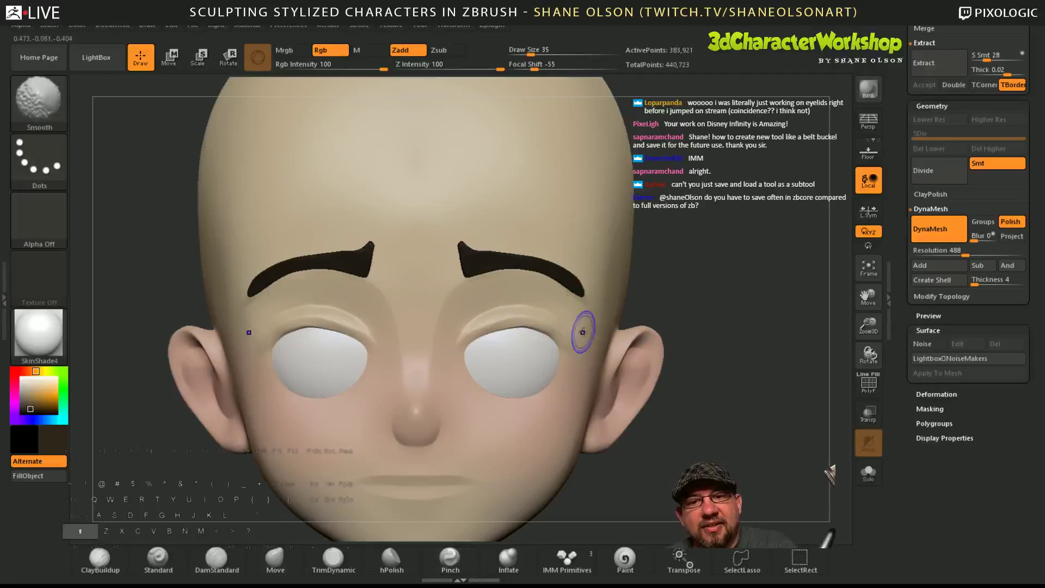
pyautogui.moveTo(730, 467); pyautogui.dragTo(654, 477, button='right')
# - Pinch the upper eyelid rims again from corner to corner, reducing the draw size to 31
pyautogui.moveTo(462, 331)
pyautogui.mouseDown()
pyautogui.moveTo(497, 311)
pyautogui.moveTo(588, 336)
pyautogui.mouseUp()
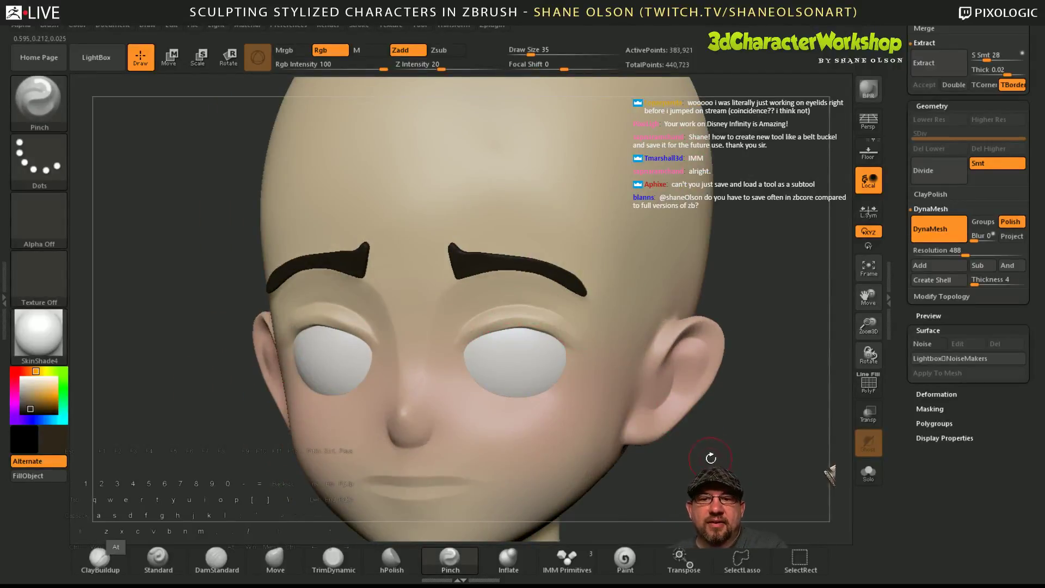
pyautogui.moveTo(712, 460)
pyautogui.keyDown('alt'); pyautogui.mouseDown(button='right')
pyautogui.moveTo(700, 441)
pyautogui.moveTo(716, 456)
pyautogui.moveTo(672, 493)
pyautogui.mouseUp(button='right'); pyautogui.keyUp('alt')
pyautogui.press('s')
pyautogui.moveTo(490, 355); pyautogui.dragTo(488, 355)
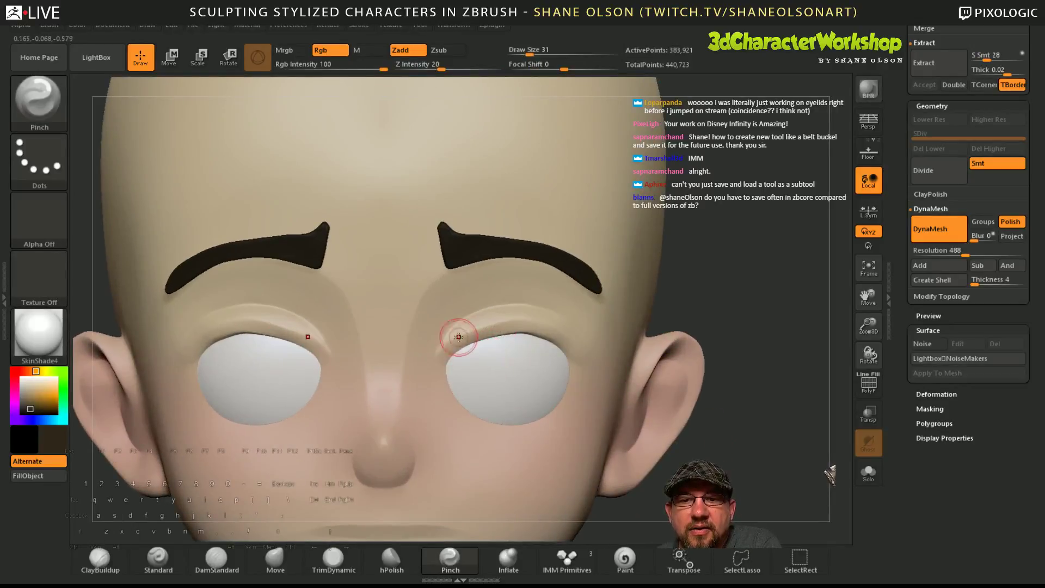
pyautogui.keyDown('alt'); pyautogui.moveTo(741, 459); pyautogui.dragTo(724, 350, button='right'); pyautogui.keyUp('alt')
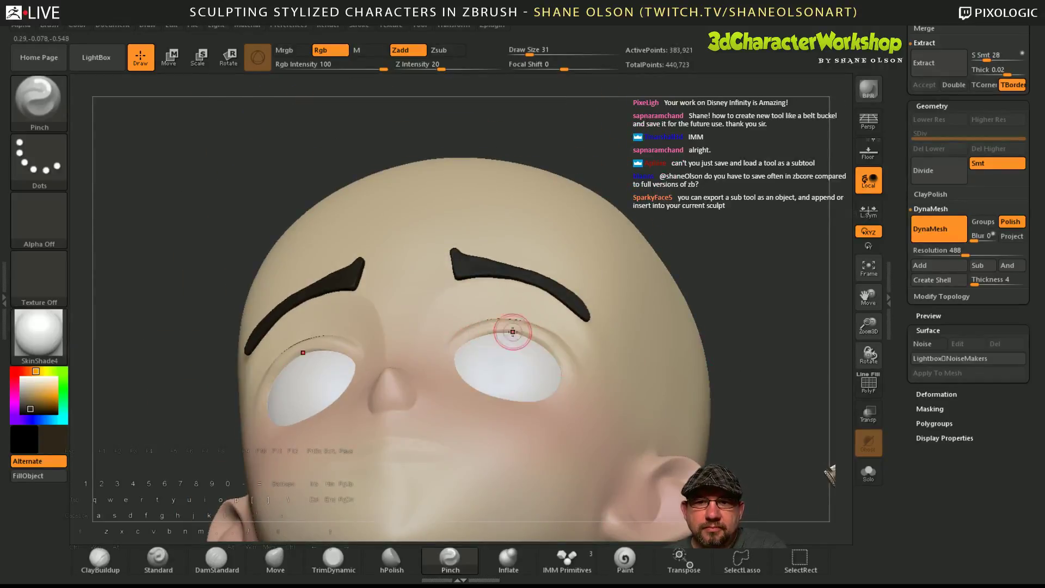
pyautogui.keyDown('shift'); pyautogui.moveTo(593, 400); pyautogui.dragTo(729, 423, button='right'); pyautogui.keyUp('shift')
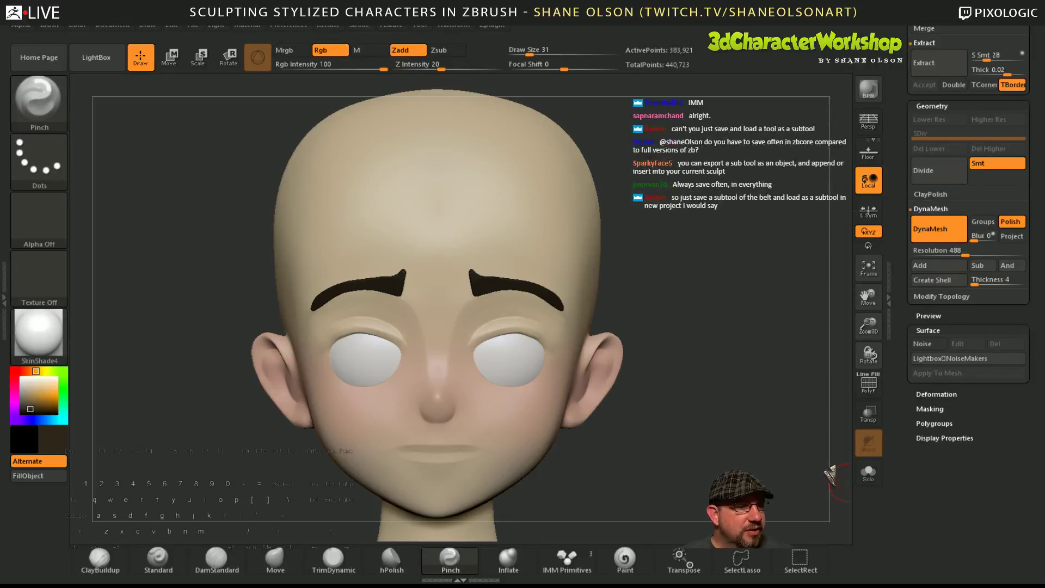
# - Save the head project
pyautogui.scroll(3, 906, 448)
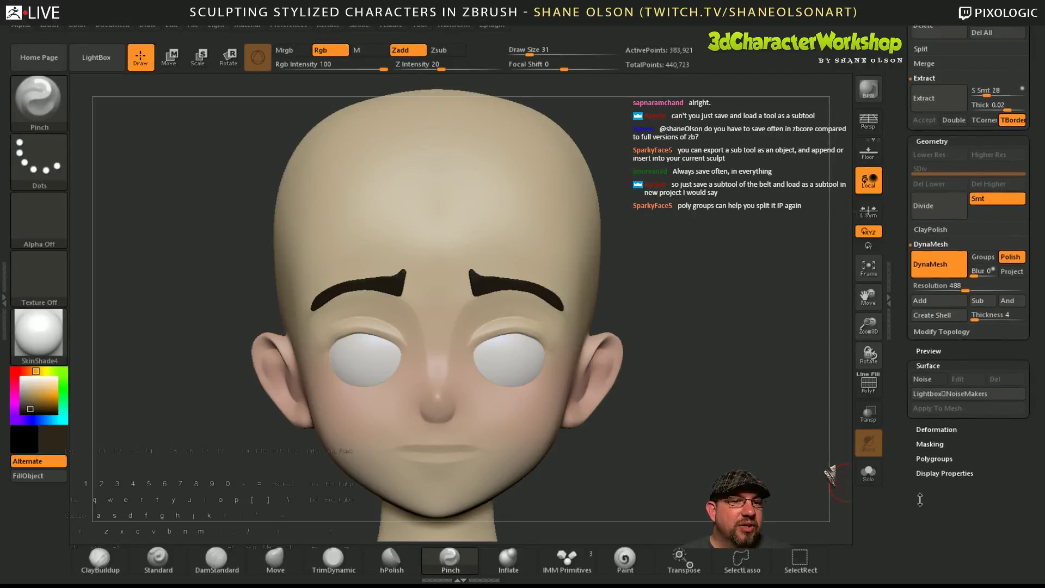
pyautogui.scroll(5, 898, 217)
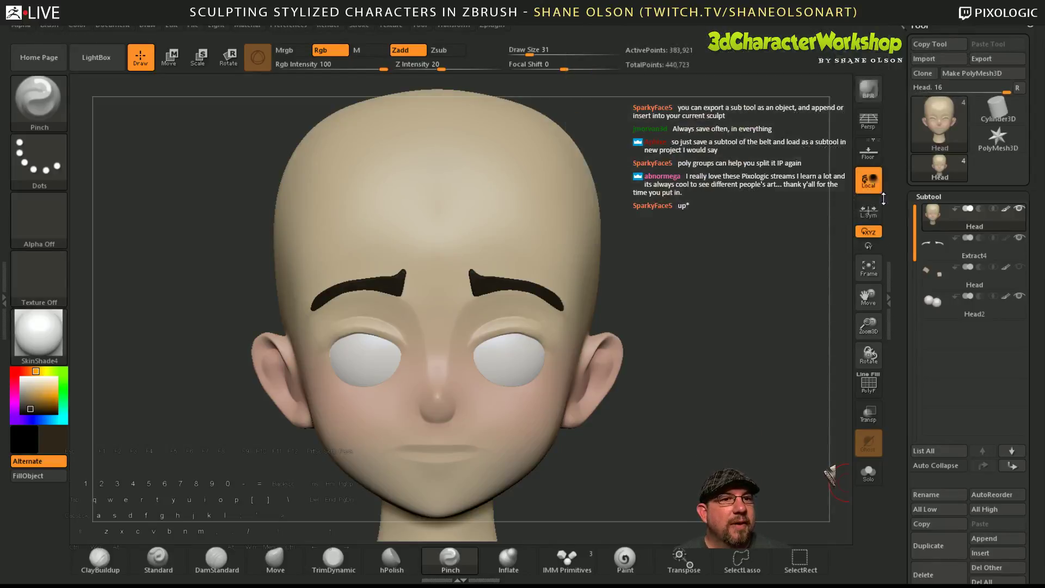
pyautogui.moveTo(968, 148)
pyautogui.moveTo(1006, 138)
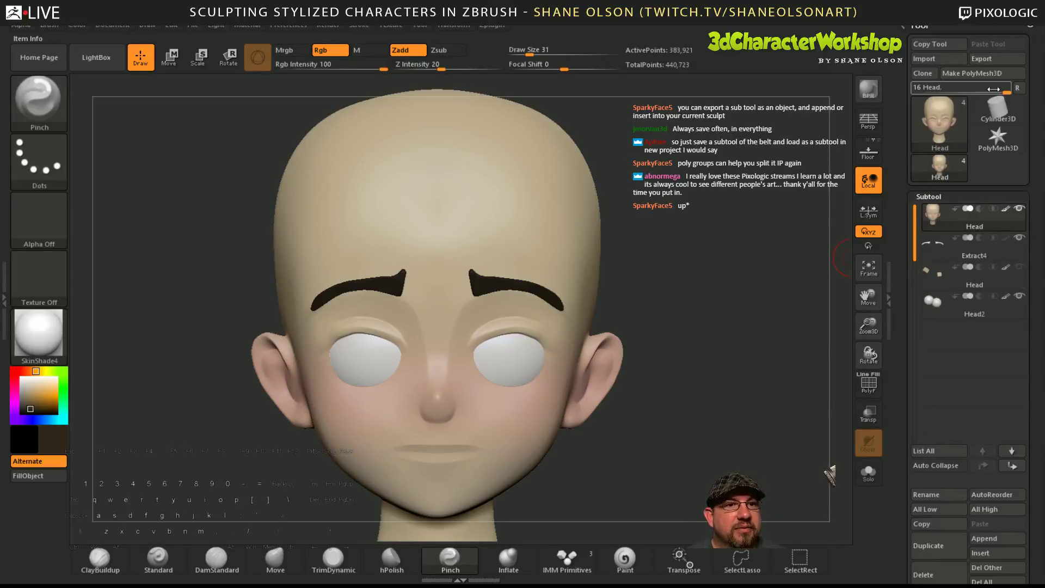
pyautogui.press('ctrl')
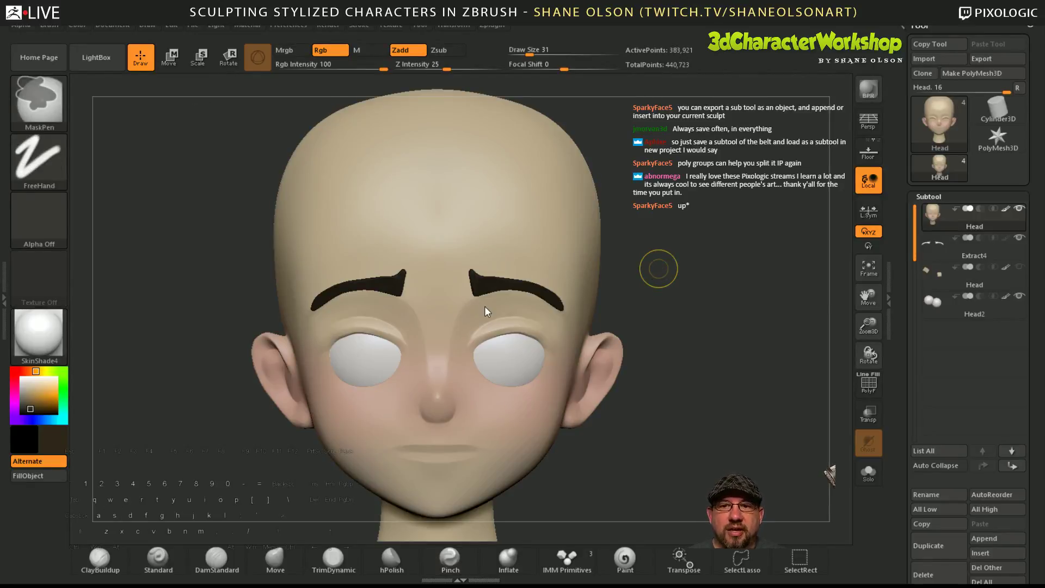
pyautogui.hotkey('ctrl', 's')
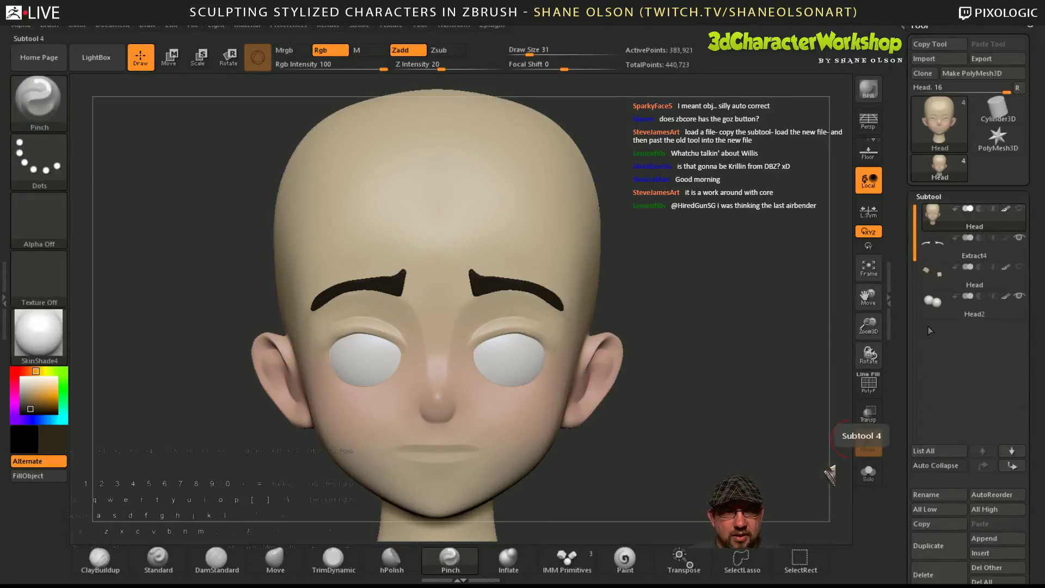
# - Switch to the PolyMesh3D tool and back to the Head, and copy the Head tool
pyautogui.click(997, 136)
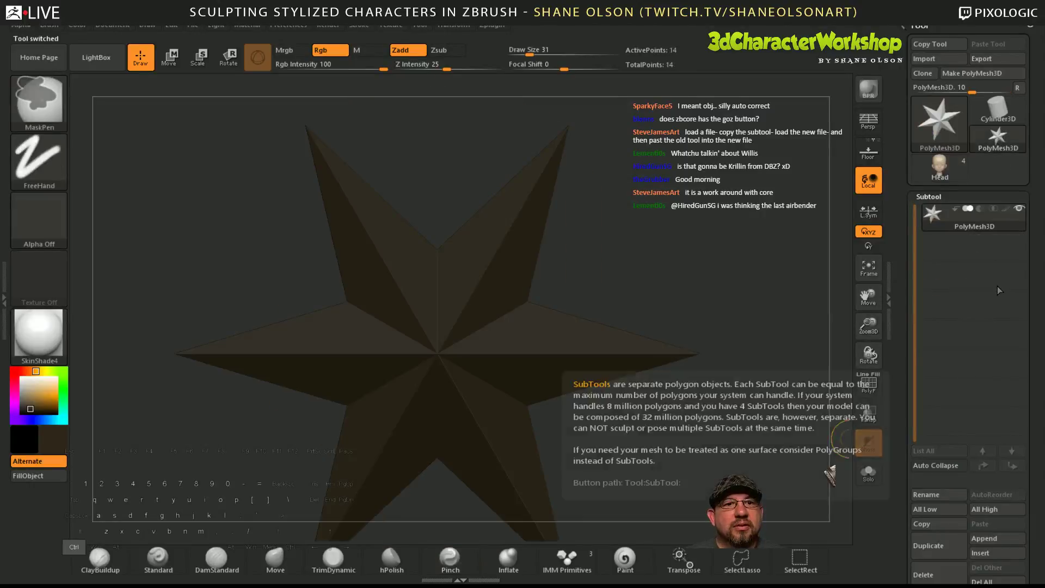
pyautogui.click(939, 166)
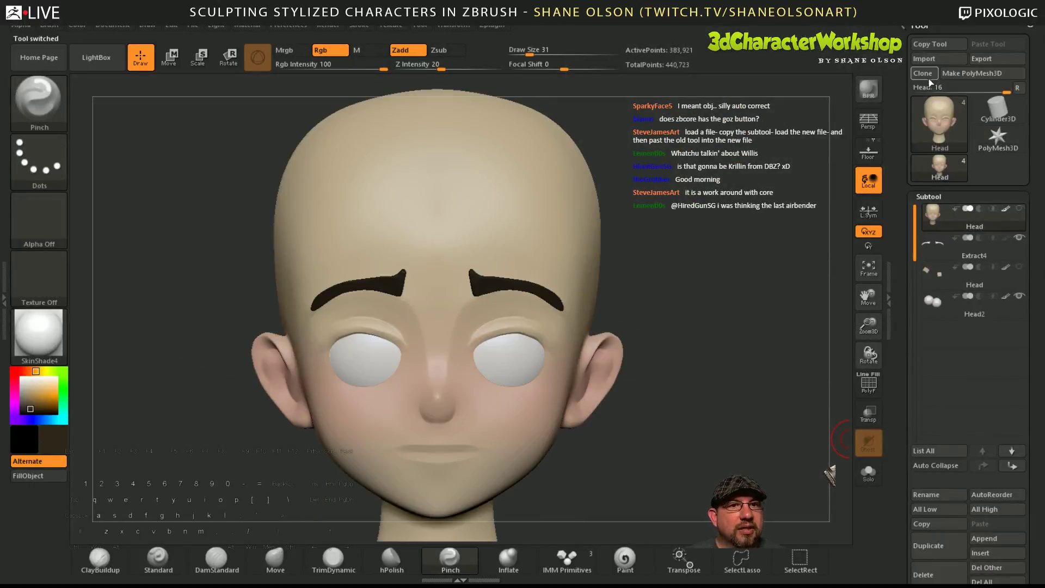
pyautogui.click(932, 48)
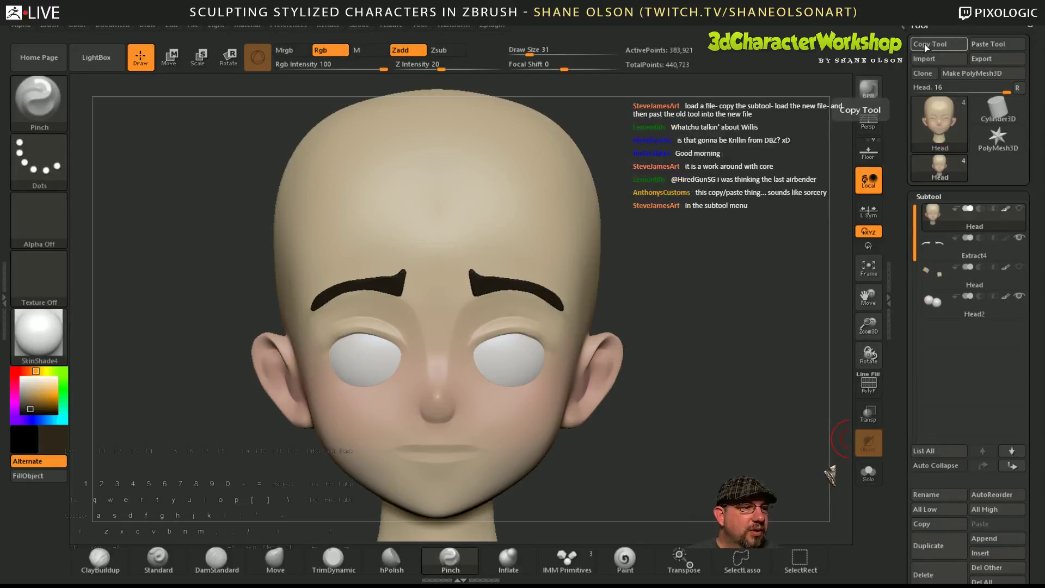
pyautogui.click(920, 47)
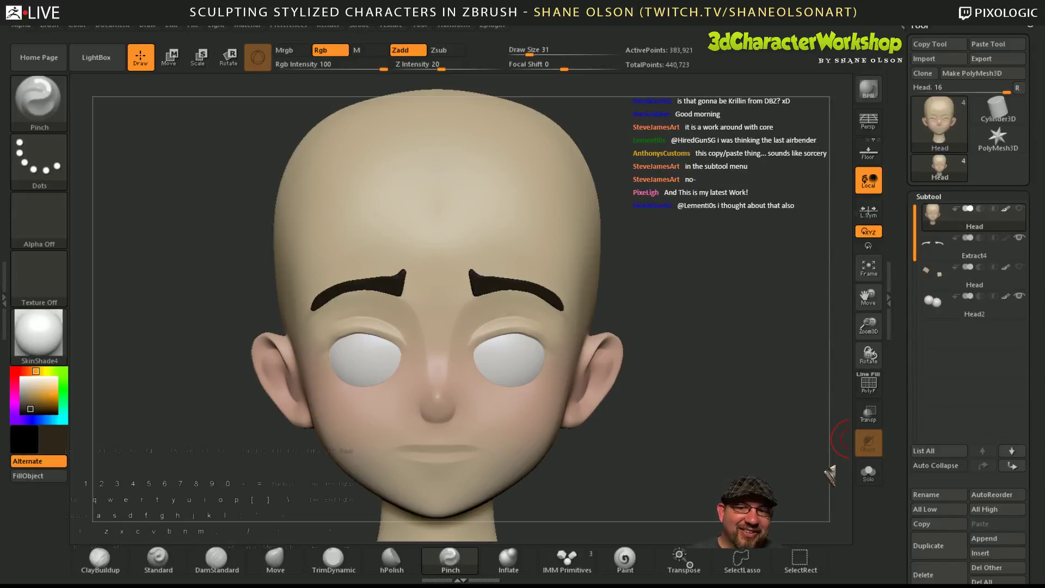
# - Collapse the Geometry, Surface and Extract settings of the Head tool
pyautogui.moveTo(742, 319); pyautogui.dragTo(709, 303)
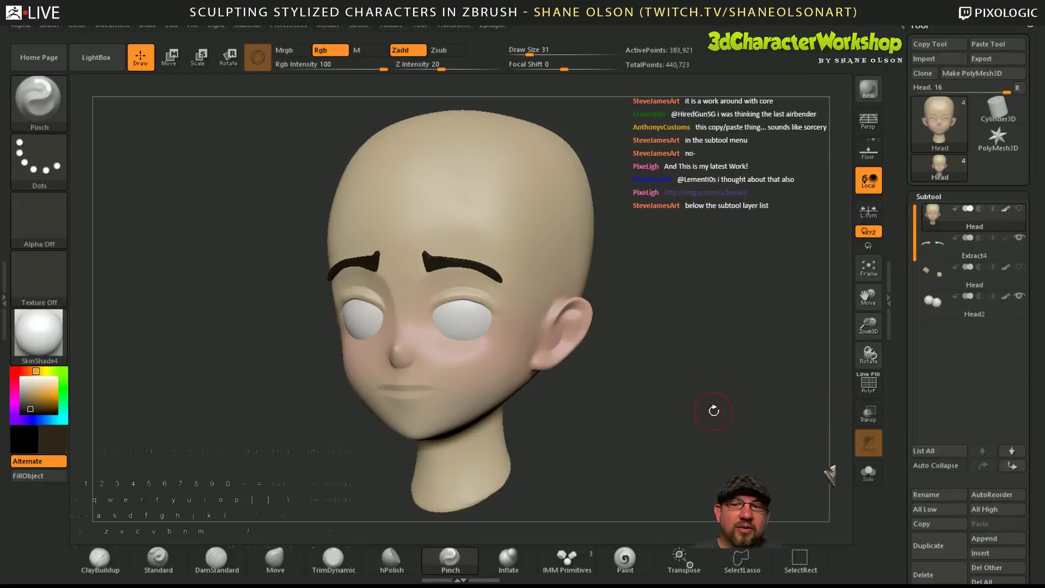
pyautogui.moveTo(716, 354)
pyautogui.mouseDown()
pyautogui.moveTo(734, 355)
pyautogui.moveTo(698, 358)
pyautogui.mouseUp()
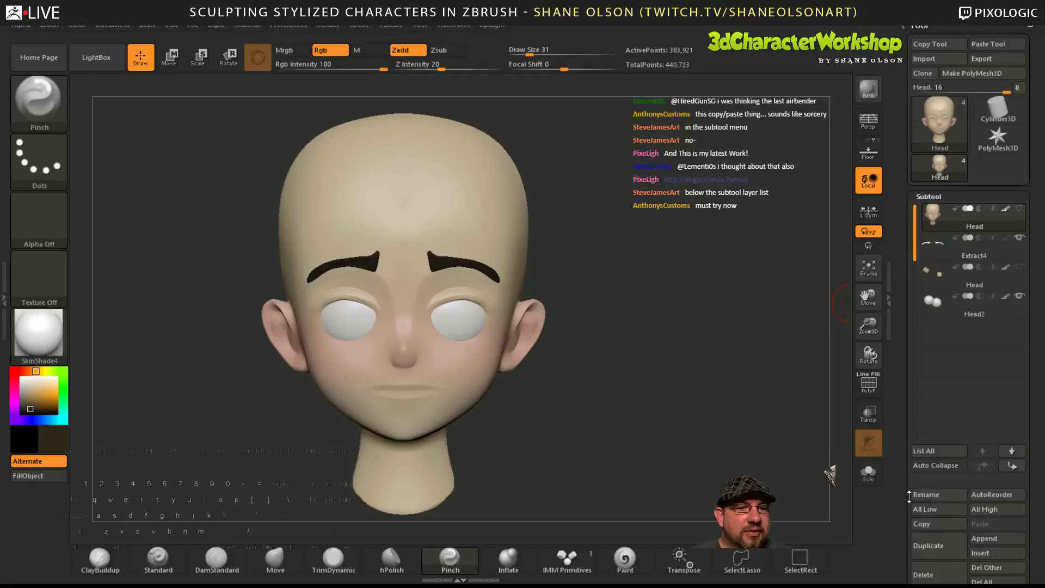
pyautogui.moveTo(908, 496); pyautogui.dragTo(938, 331)
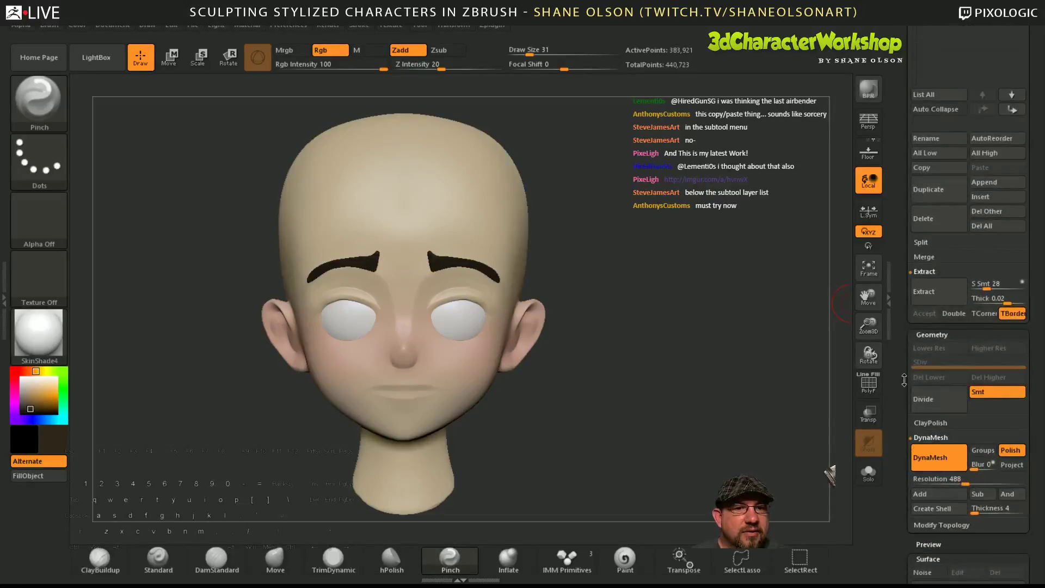
pyautogui.click(938, 332)
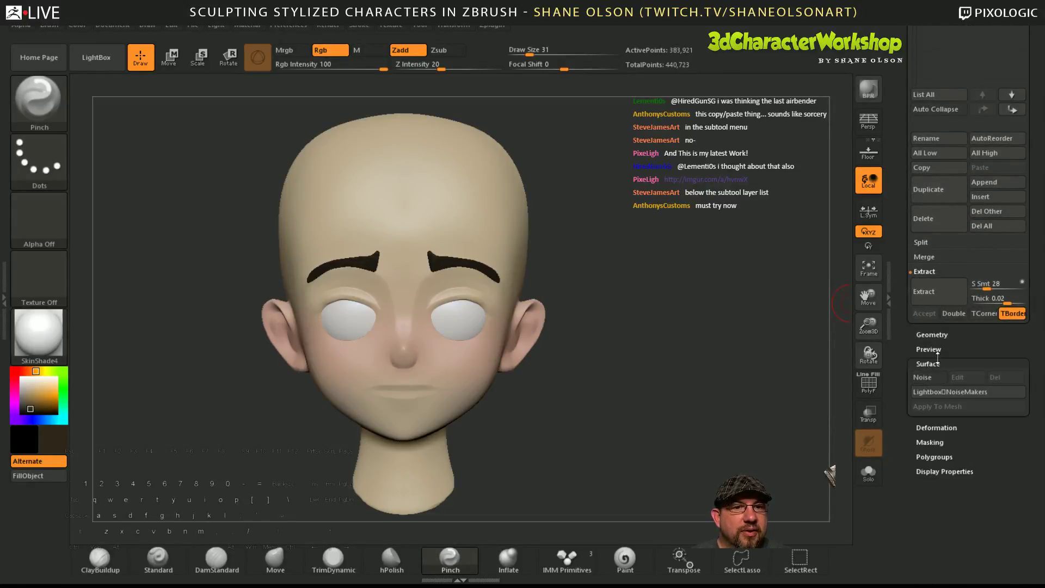
pyautogui.click(949, 361)
pyautogui.moveTo(907, 323); pyautogui.dragTo(911, 411)
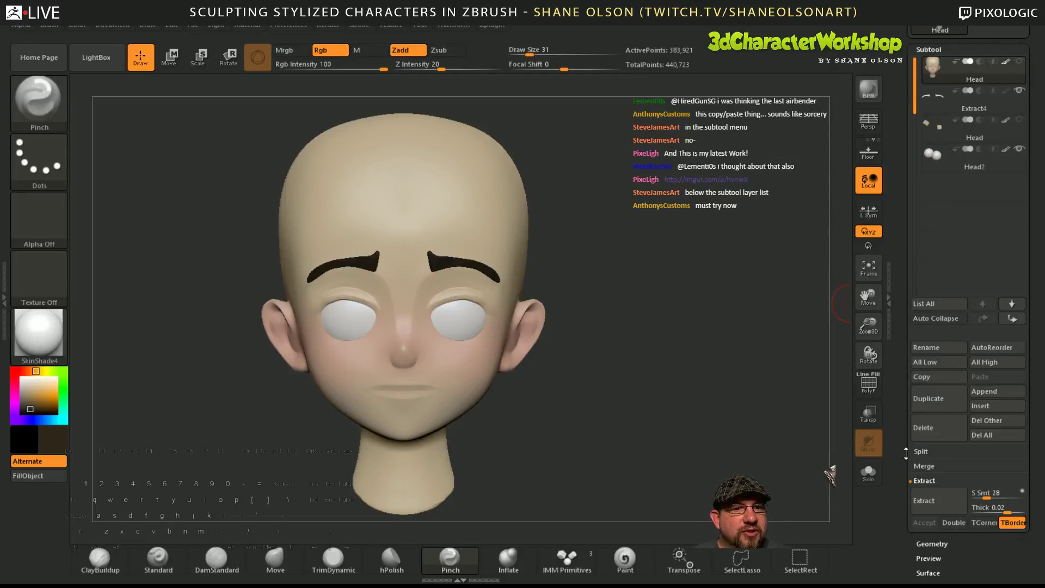
pyautogui.click(926, 480)
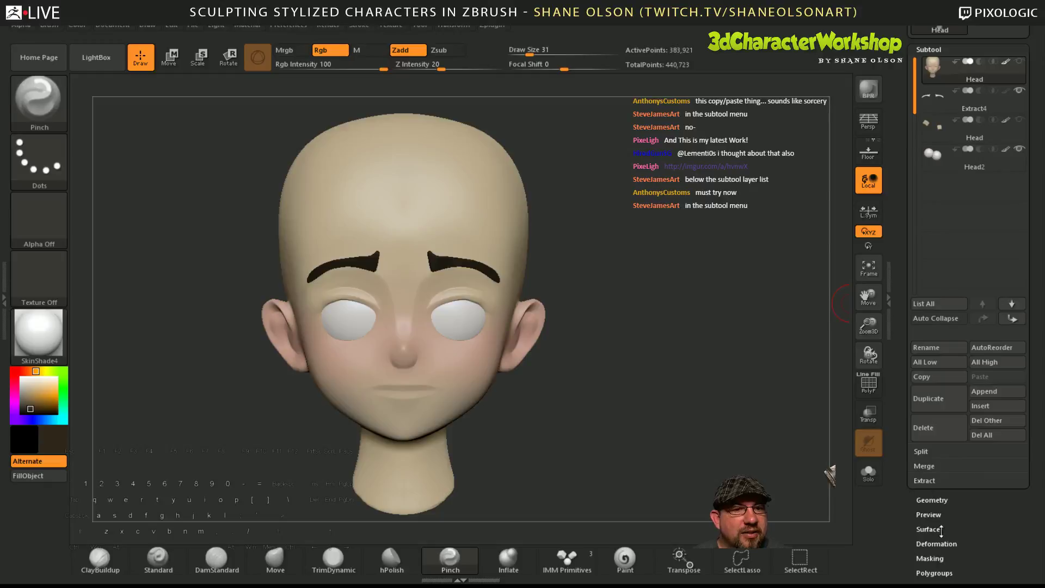
pyautogui.scroll(3, 920, 555)
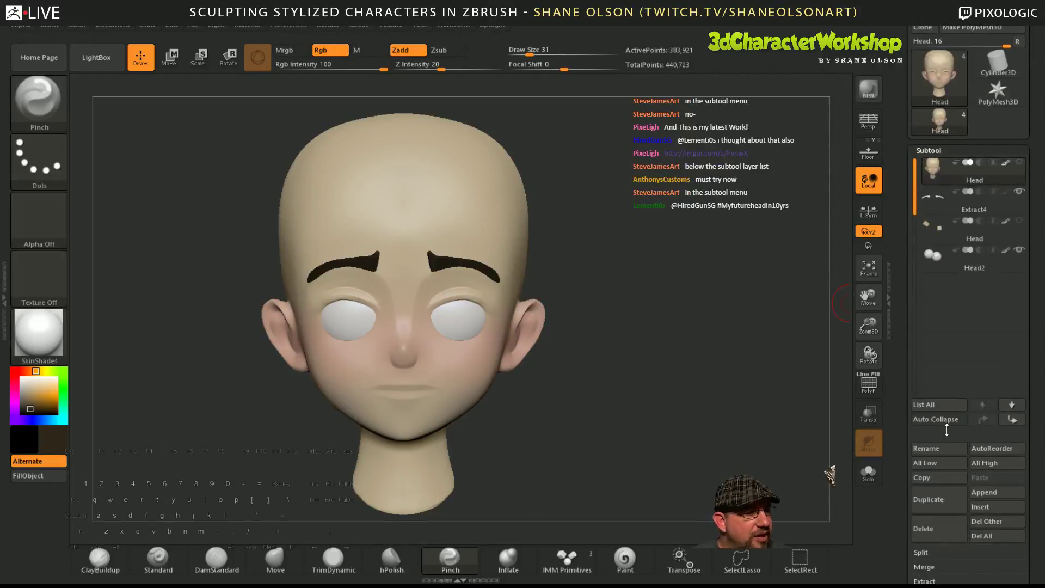
pyautogui.moveTo(900, 383)
pyautogui.mouseDown()
pyautogui.moveTo(899, 401)
pyautogui.moveTo(901, 300)
pyautogui.moveTo(904, 379)
pyautogui.mouseUp()
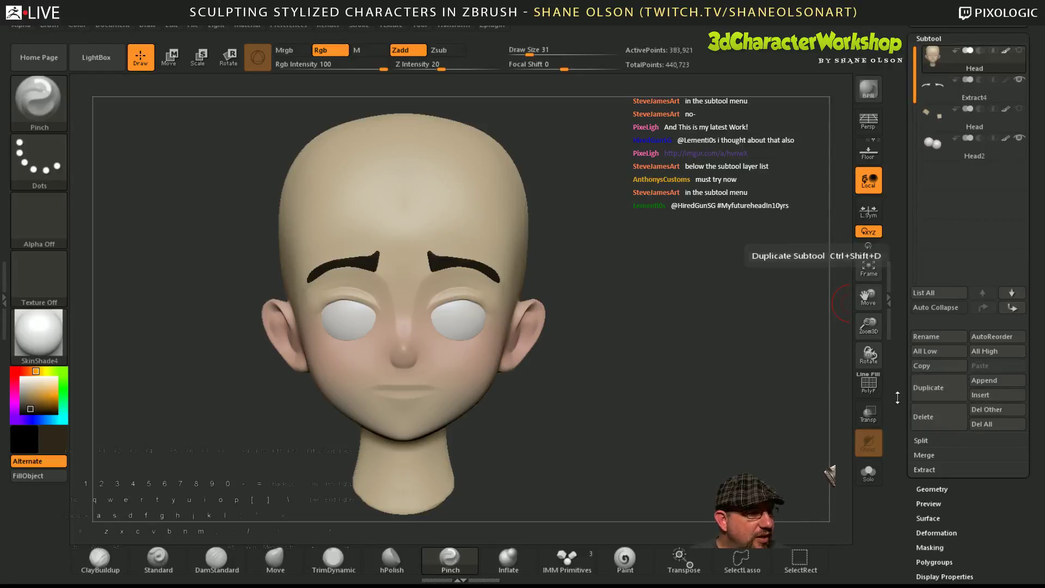
pyautogui.moveTo(607, 271); pyautogui.dragTo(550, 275)
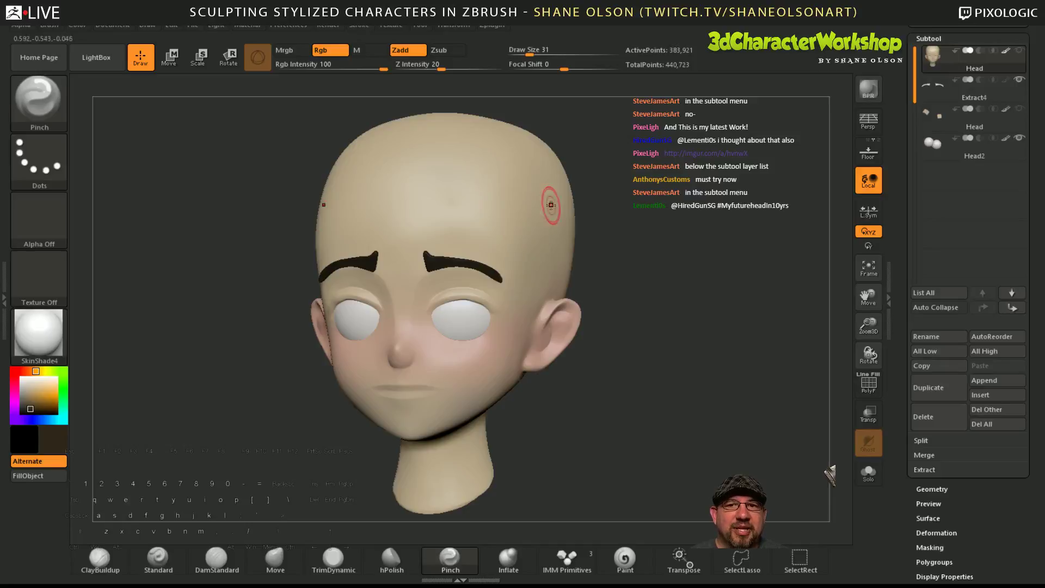
pyautogui.moveTo(695, 273); pyautogui.dragTo(684, 278)
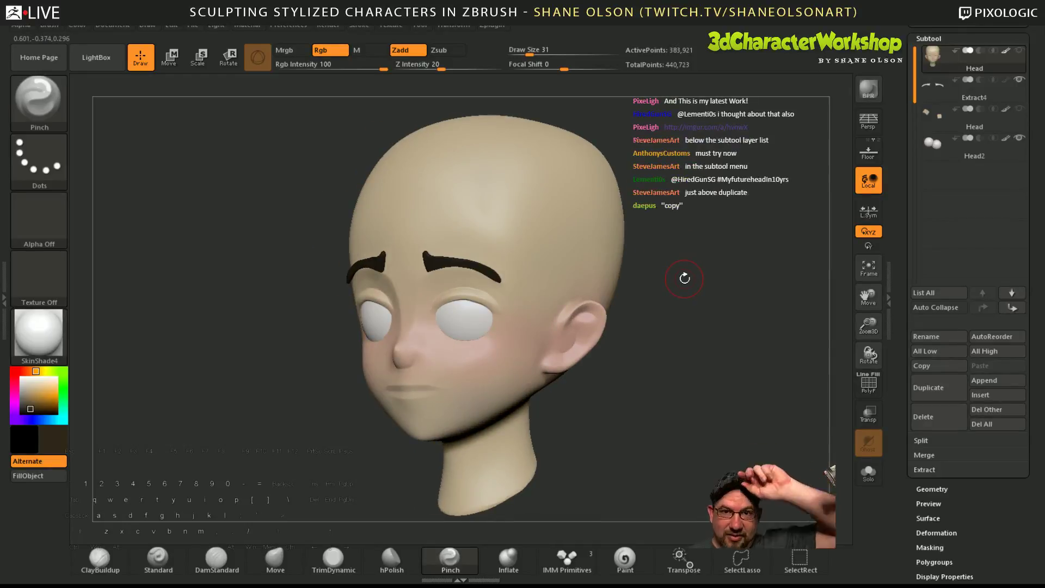
pyautogui.moveTo(703, 256); pyautogui.dragTo(711, 250)
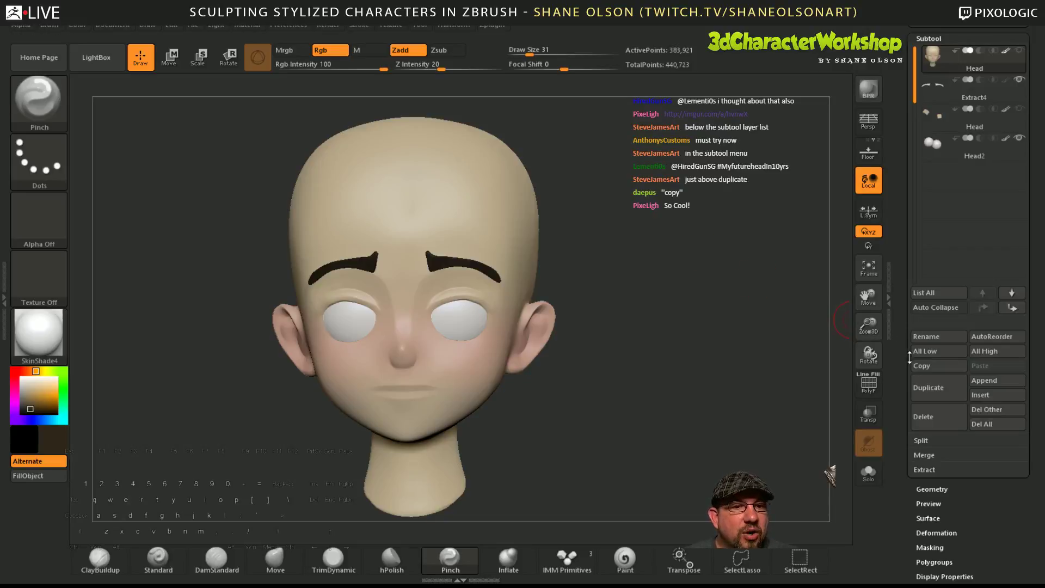
# - Copy the Head subtool and paste it back into the subtool list
pyautogui.moveTo(903, 198); pyautogui.dragTo(907, 310)
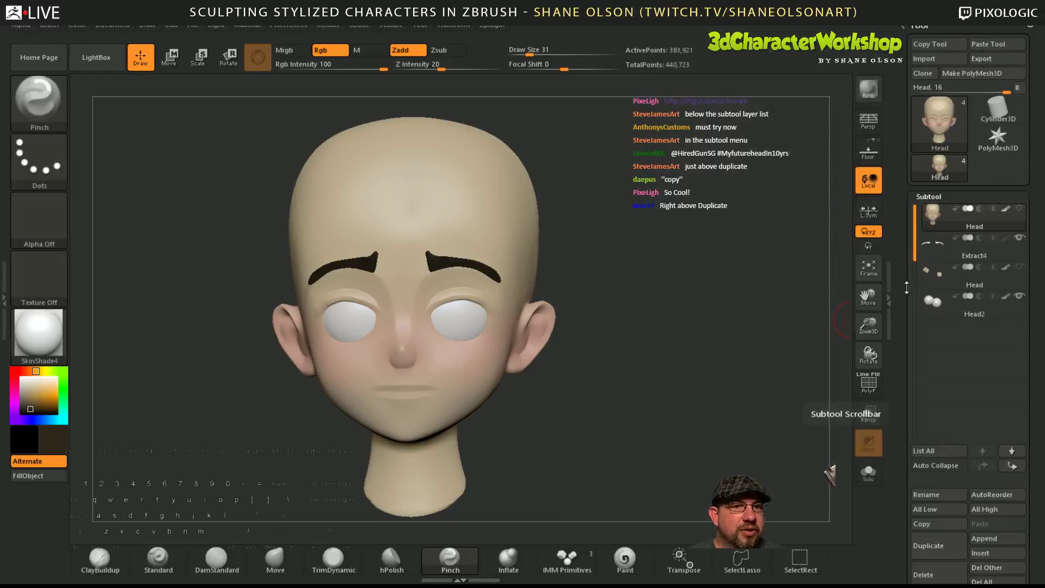
pyautogui.moveTo(899, 380); pyautogui.dragTo(899, 244)
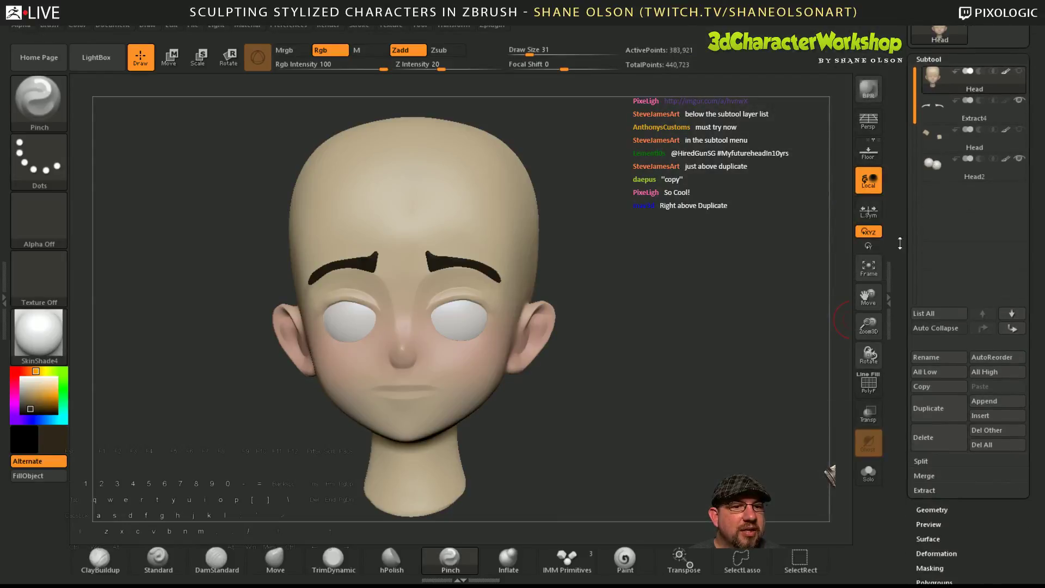
pyautogui.click(936, 390)
pyautogui.click(980, 387)
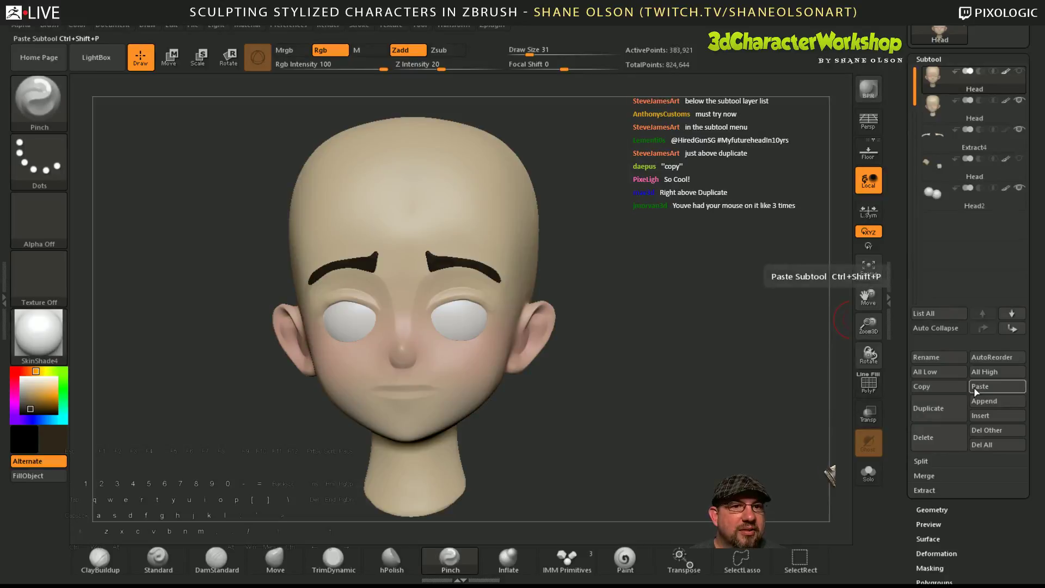
# - Delete the active extra Head subtool and confirm its removal
pyautogui.moveTo(933, 108)
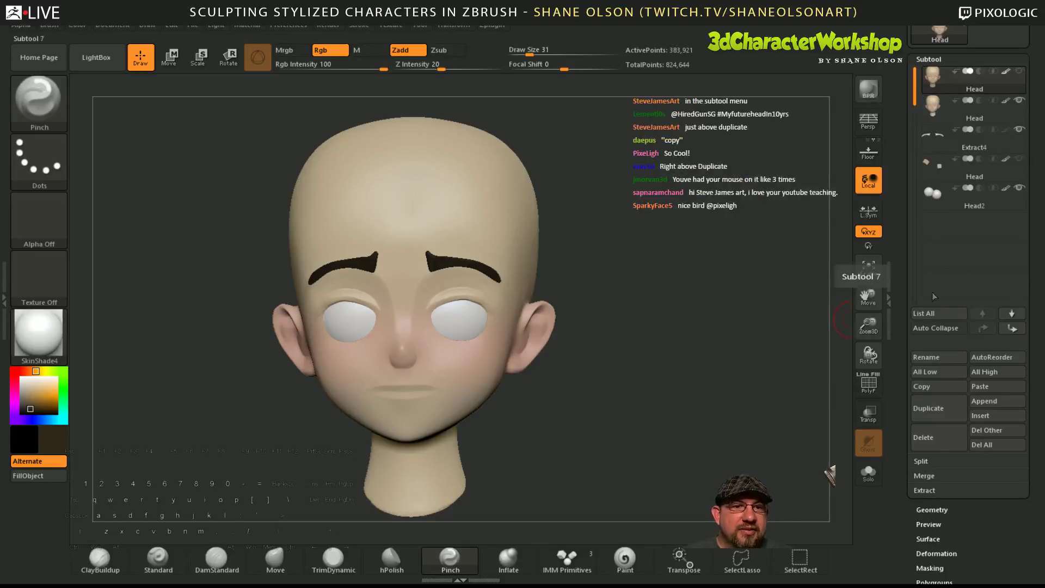
pyautogui.click(946, 430)
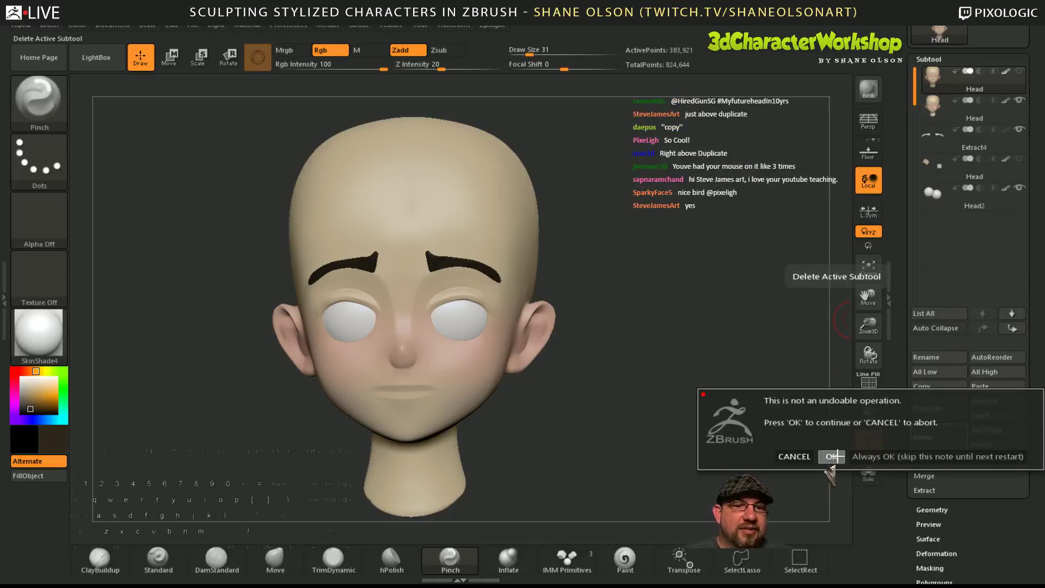
pyautogui.click(830, 464)
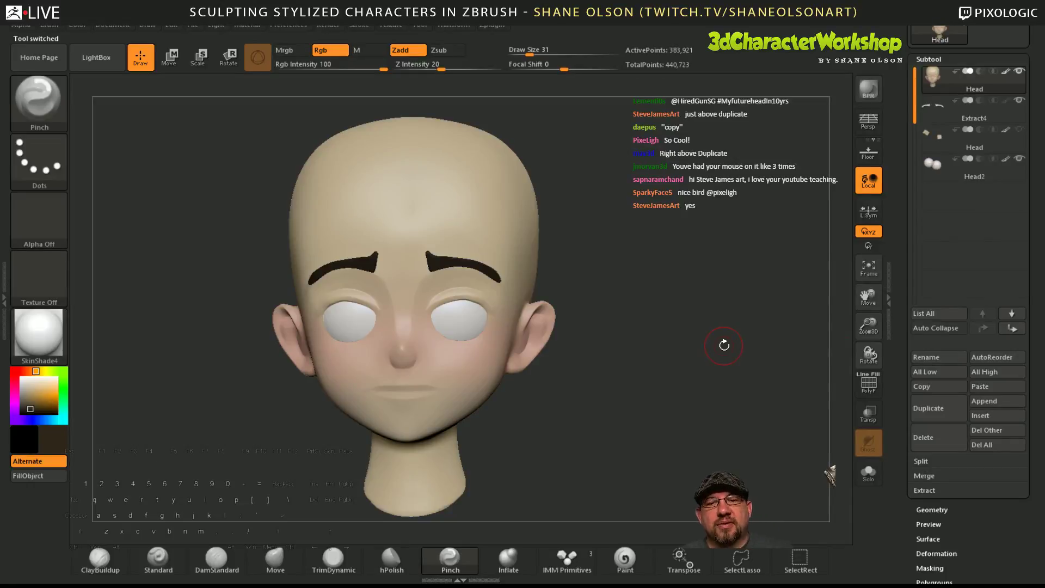
# - Select the Move brush with draw size 59 and check the upper eyelids from the side, below and front
pyautogui.moveTo(663, 371); pyautogui.dragTo(687, 431)
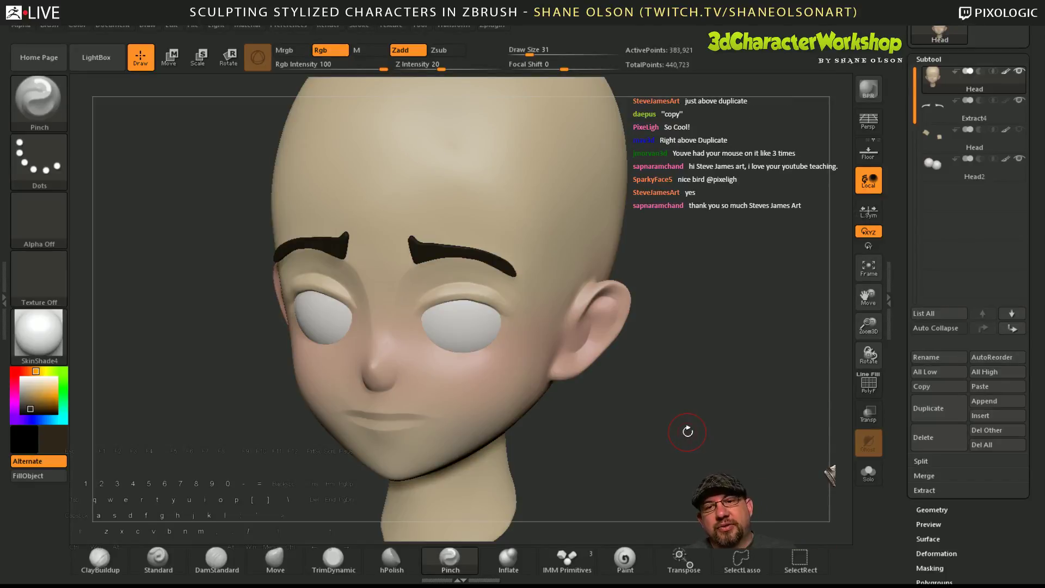
pyautogui.moveTo(714, 404)
pyautogui.mouseDown()
pyautogui.moveTo(754, 424)
pyautogui.moveTo(672, 385)
pyautogui.moveTo(685, 382)
pyautogui.mouseUp()
pyautogui.press('b')
pyautogui.press('m')
pyautogui.press('v')
pyautogui.press('s')
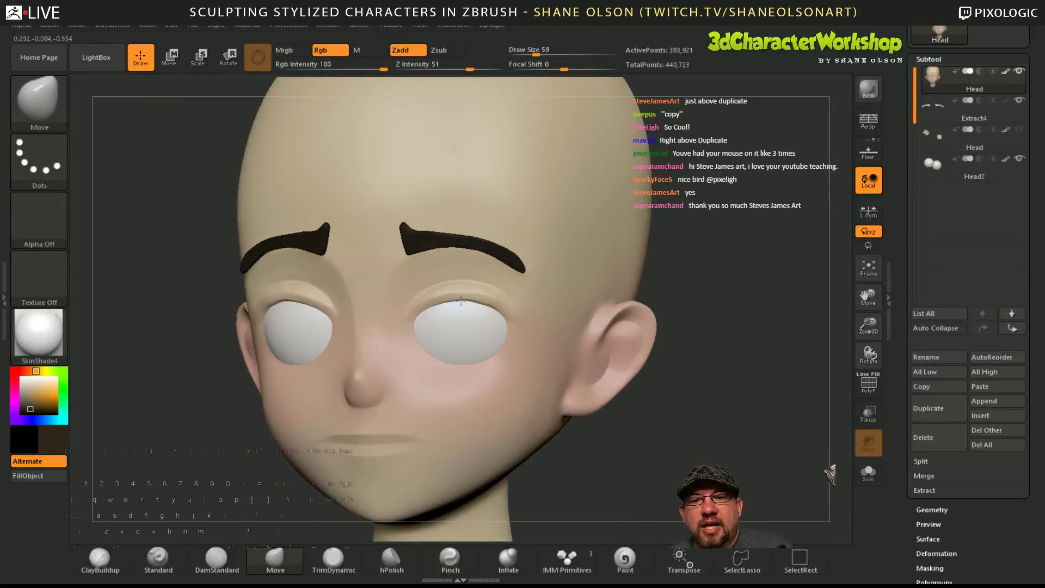
pyautogui.moveTo(514, 471); pyautogui.dragTo(515, 398, button='right')
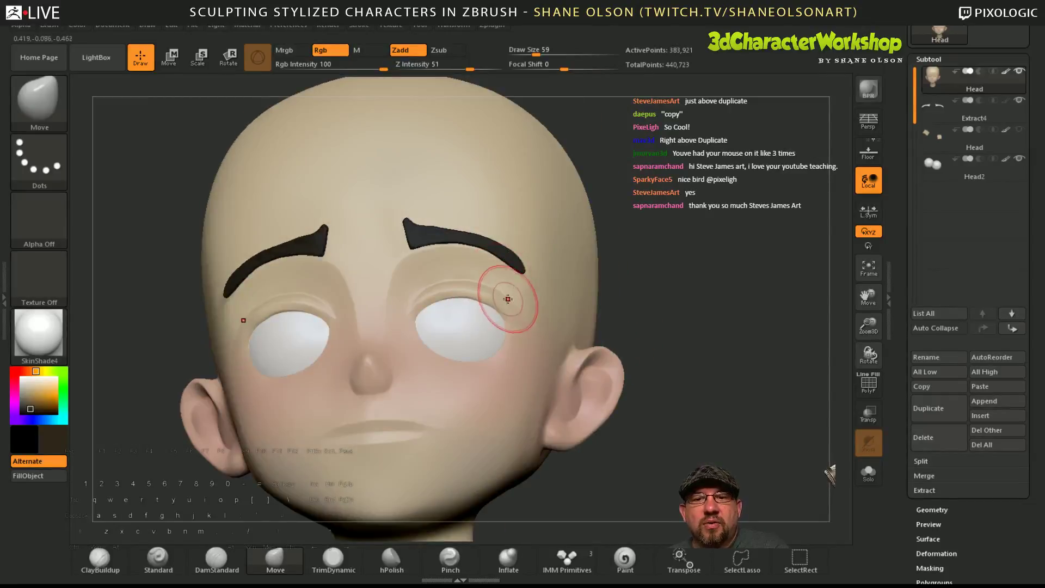
pyautogui.moveTo(504, 265)
pyautogui.mouseDown(button='right')
pyautogui.moveTo(512, 245)
pyautogui.moveTo(466, 287)
pyautogui.mouseUp(button='right')
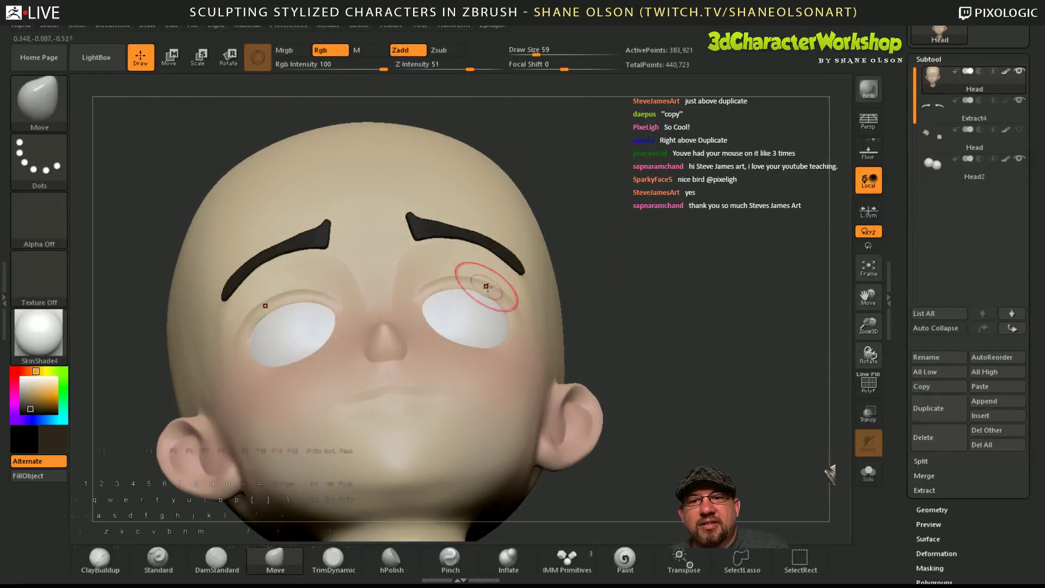
pyautogui.moveTo(645, 363); pyautogui.dragTo(646, 362)
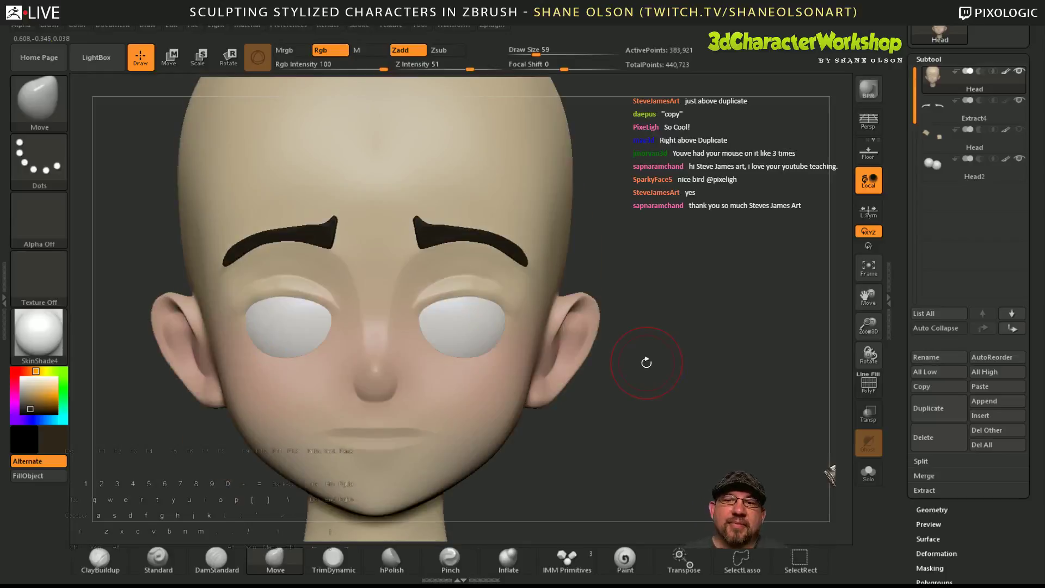
# - Make the Head2 eyeballs the active subtool and divide their geometry twice, up to subdivision level 5
pyautogui.press('Up')
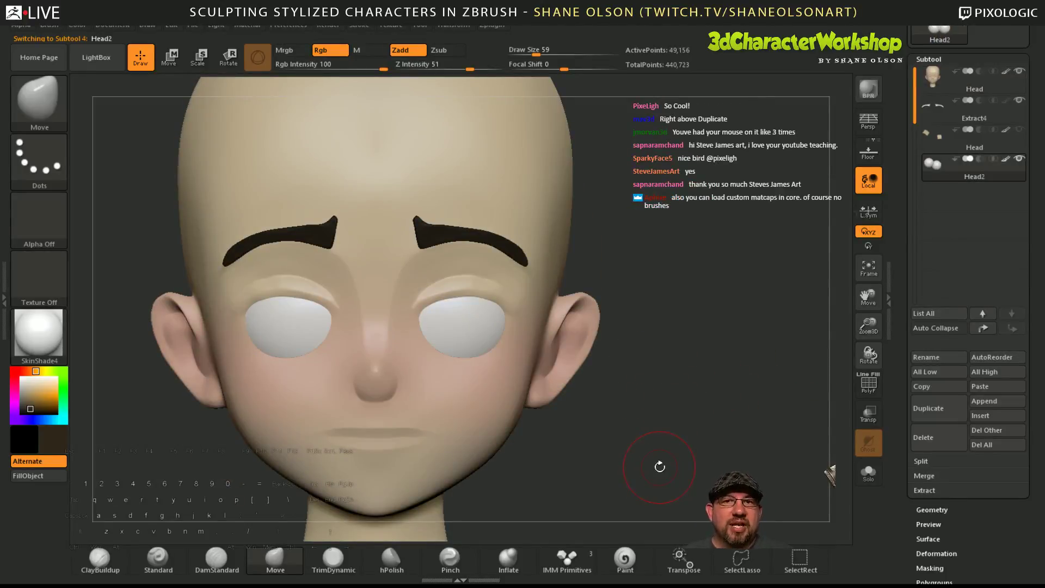
pyautogui.moveTo(684, 416); pyautogui.dragTo(681, 429)
pyautogui.press('ctrl')
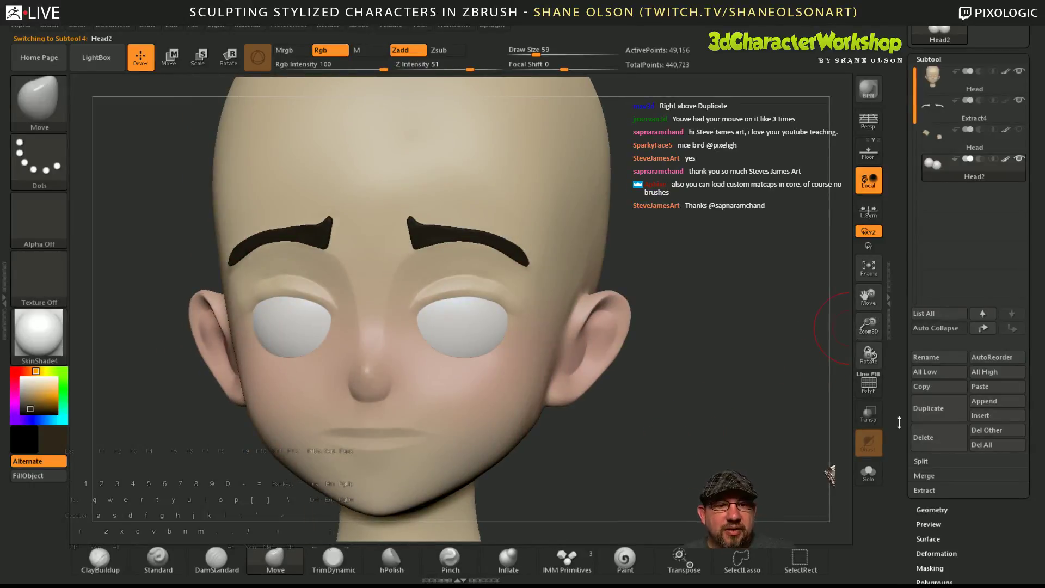
pyautogui.click(931, 509)
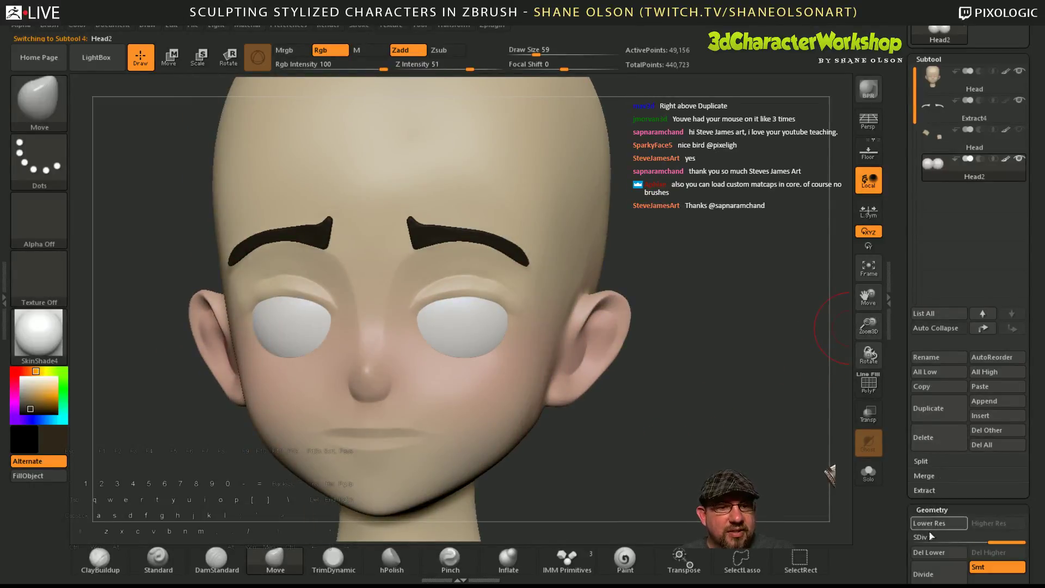
pyautogui.press('ctrl')
pyautogui.hotkey('ctrl', 'd')
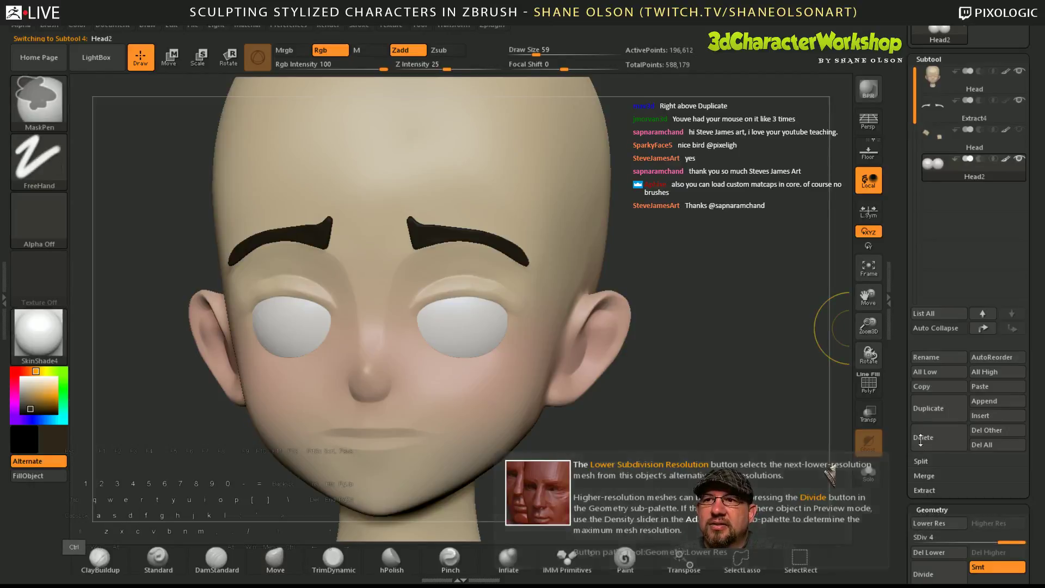
pyautogui.hotkey('ctrl', 'd')
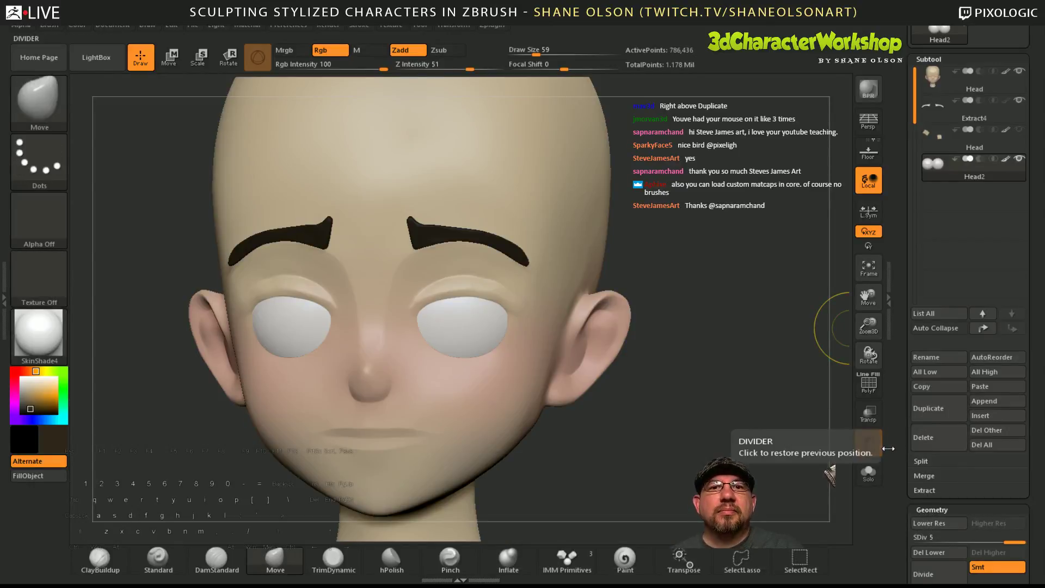
# - Prepare the Paint brush with draw size 80, focal shift -81 and a near-black colour
pyautogui.moveTo(717, 409); pyautogui.dragTo(717, 424)
pyautogui.click(624, 560)
pyautogui.keyDown('alt'); pyautogui.moveTo(638, 364); pyautogui.dragTo(641, 369); pyautogui.keyUp('alt')
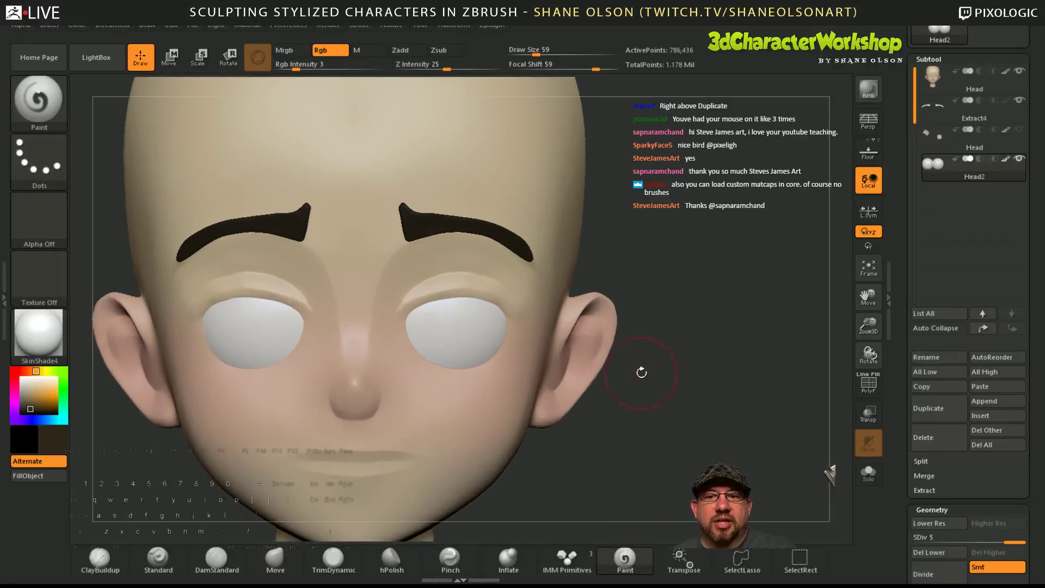
pyautogui.press('s')
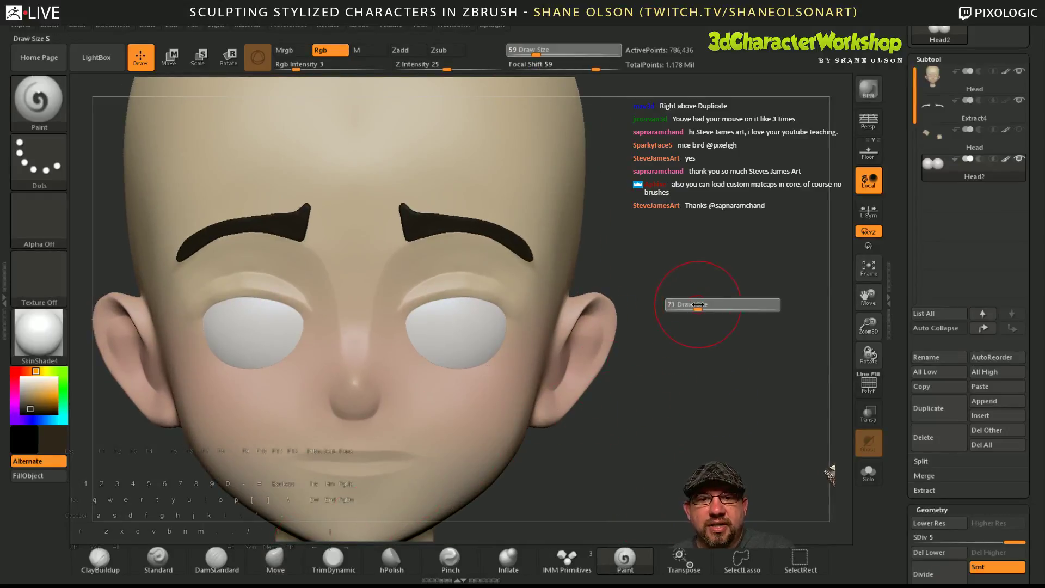
pyautogui.moveTo(690, 305); pyautogui.dragTo(697, 305)
pyautogui.press('space')
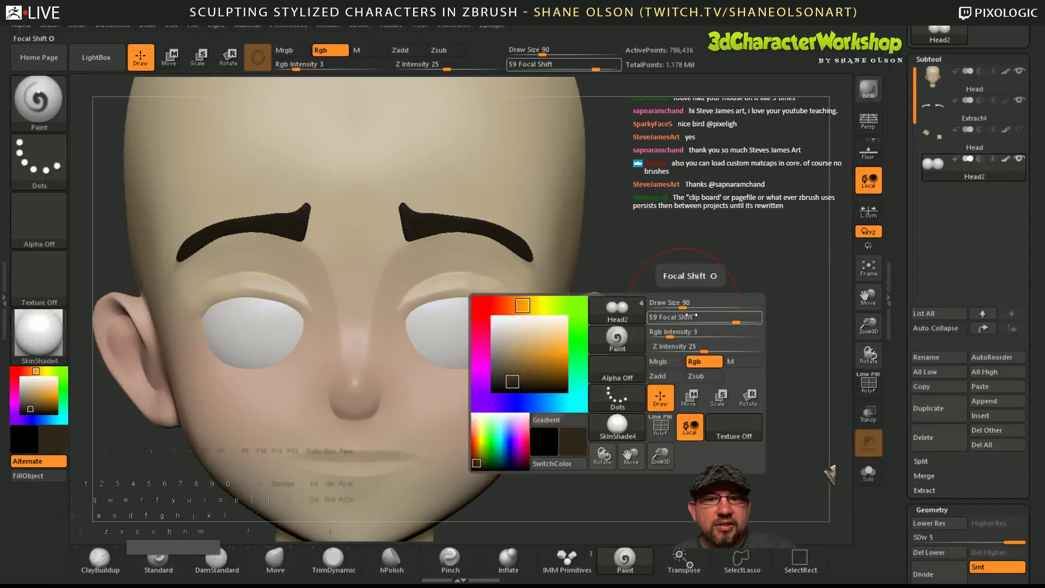
pyautogui.moveTo(686, 321); pyautogui.dragTo(655, 321)
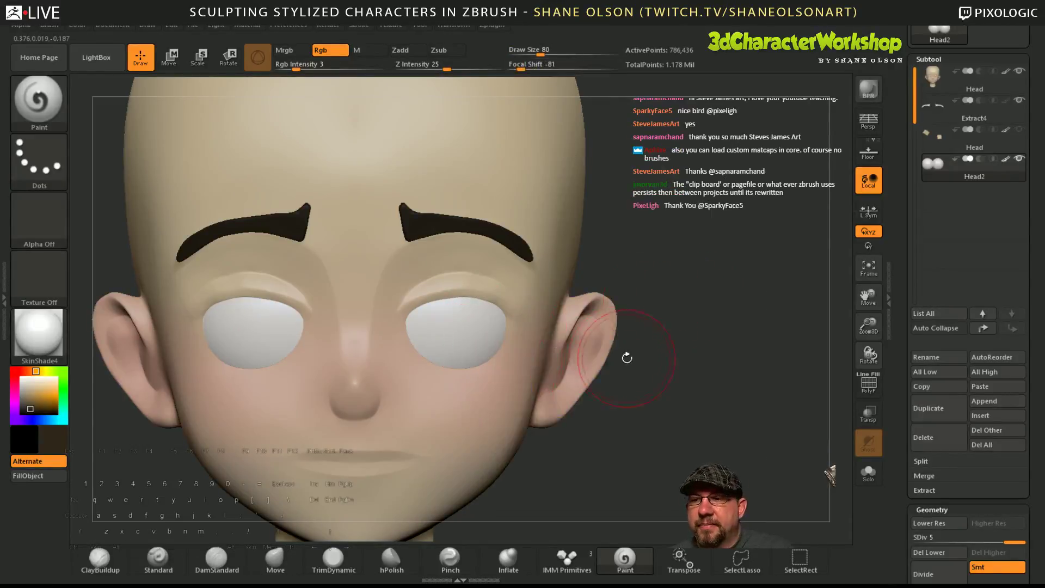
pyautogui.click(34, 412)
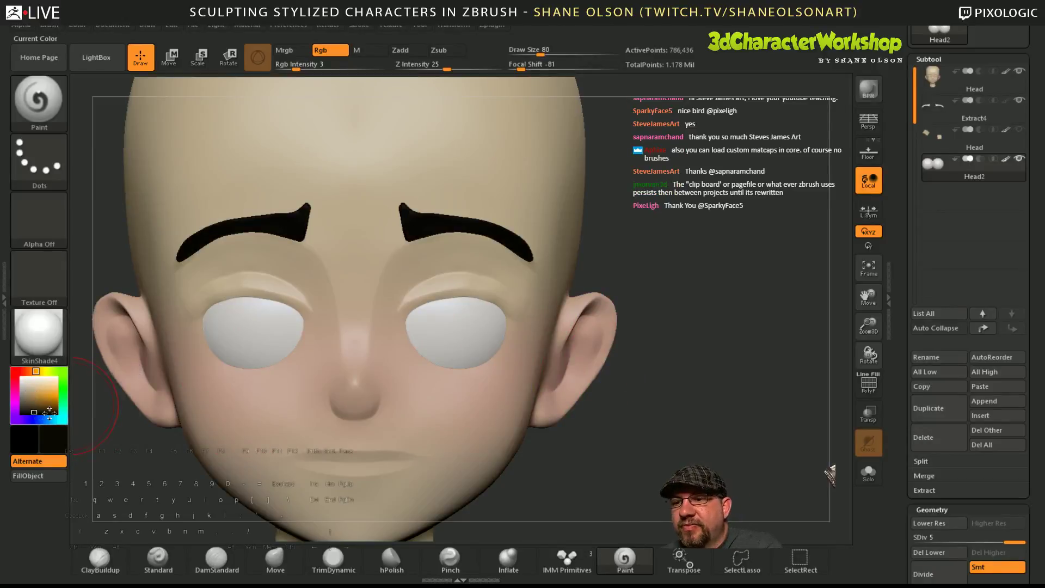
# - Reduce the draw size to 62, try first dark iris strokes on both eyeballs and undo them
pyautogui.press('s')
pyautogui.moveTo(446, 327); pyautogui.dragTo(449, 330)
pyautogui.moveTo(735, 409)
pyautogui.mouseDown()
pyautogui.moveTo(757, 409)
pyautogui.moveTo(735, 408)
pyautogui.mouseUp()
pyautogui.hotkey('ctrl', 'z')
pyautogui.moveTo(452, 332); pyautogui.dragTo(483, 354)
pyautogui.hotkey('ctrl', 'z')
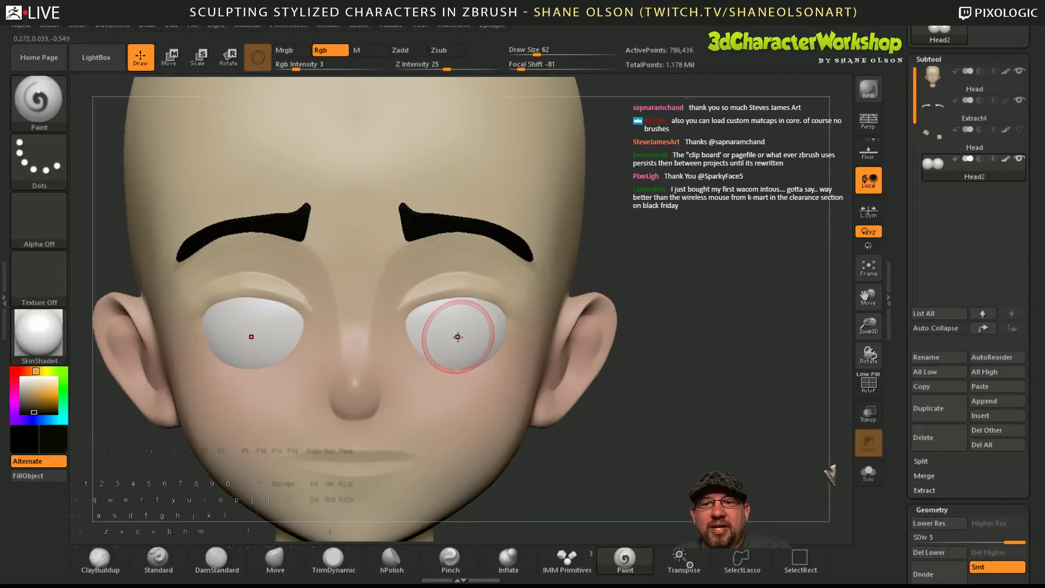
# - Try painting wide dark irises on the upper middle of both eyeballs and undo all the strokes
pyautogui.moveTo(458, 337)
pyautogui.mouseDown()
pyautogui.moveTo(462, 311)
pyautogui.moveTo(424, 328)
pyautogui.moveTo(447, 324)
pyautogui.mouseUp()
pyautogui.hotkey('ctrl', 'z')
pyautogui.hotkey('ctrl', 'z')
pyautogui.hotkey('ctrl', 'z')
pyautogui.hotkey('ctrl', 'z')
pyautogui.hotkey('ctrl', 'z')
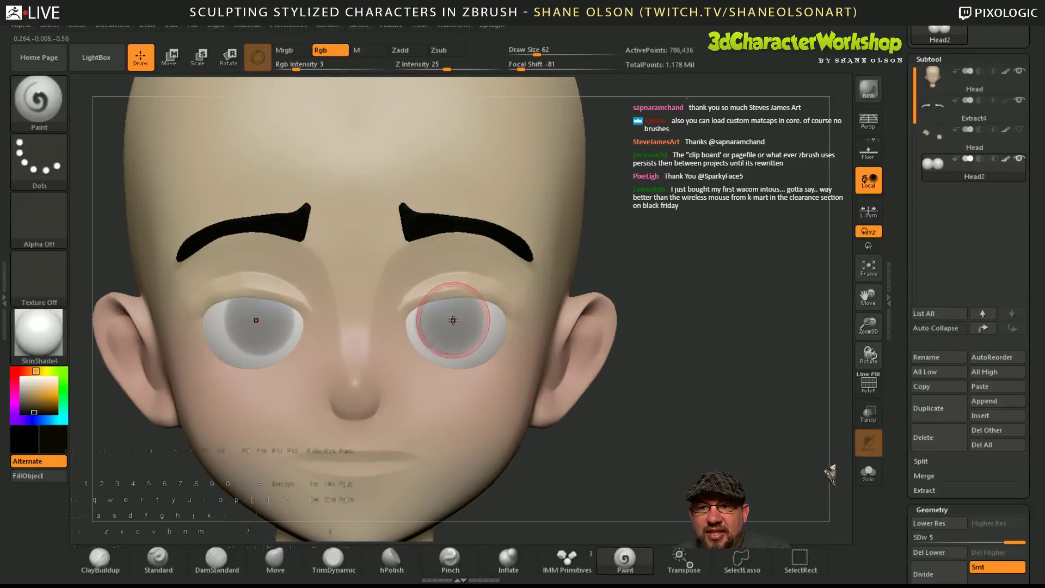
pyautogui.hotkey('ctrl', 'z')
# - Try painting smaller dark irises on both eyeballs with draw size 42 and undo them
pyautogui.press('[')
pyautogui.press('[')
pyautogui.press('[')
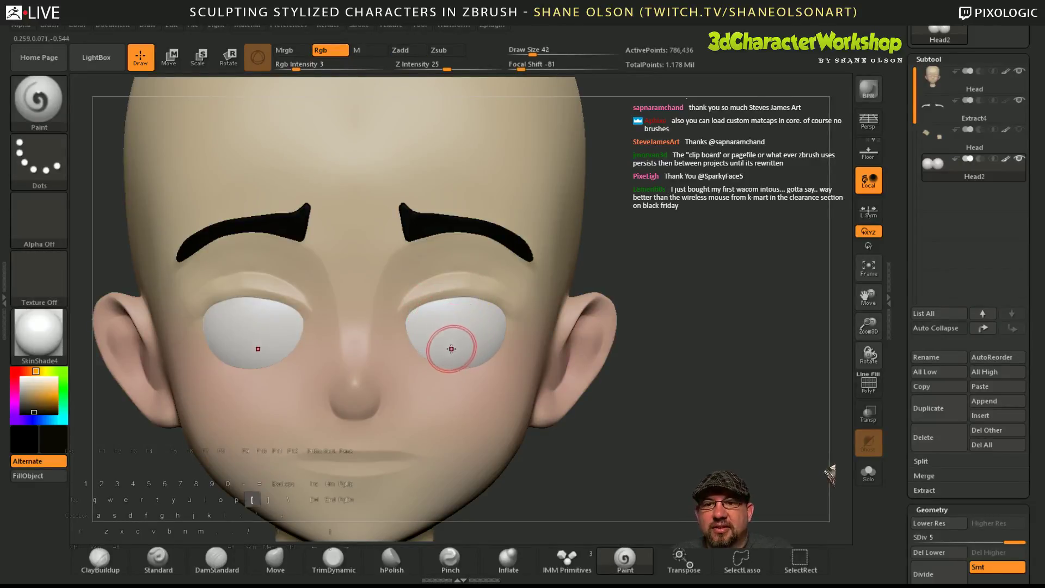
pyautogui.moveTo(451, 347); pyautogui.dragTo(453, 320)
pyautogui.hotkey('ctrl', 'z')
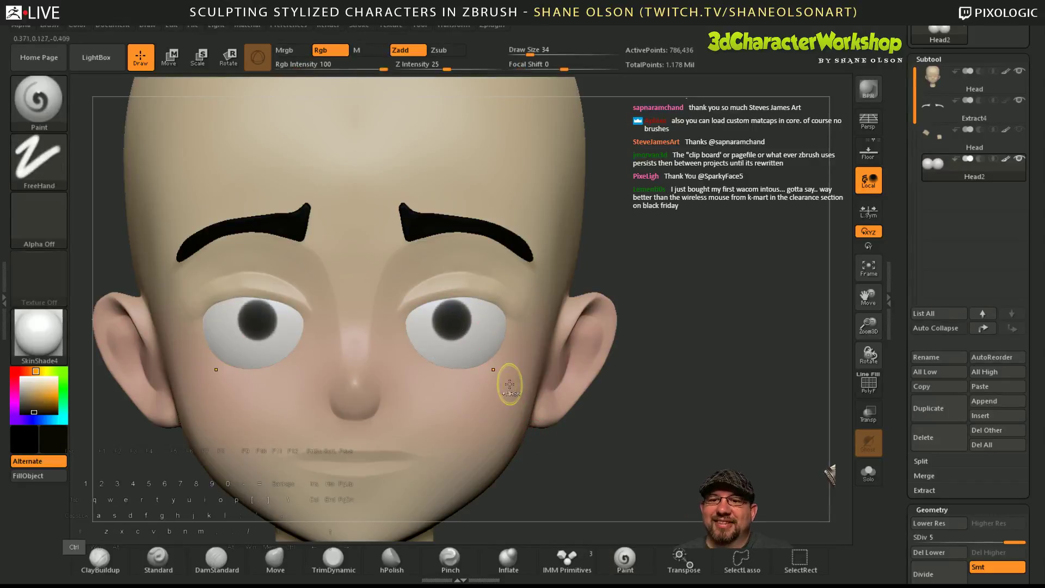
pyautogui.hotkey('ctrl', 'z')
# - Try painting tiny pupil dots on both eyeballs with draw size 8 and undo them
pyautogui.press('[')
pyautogui.press('[')
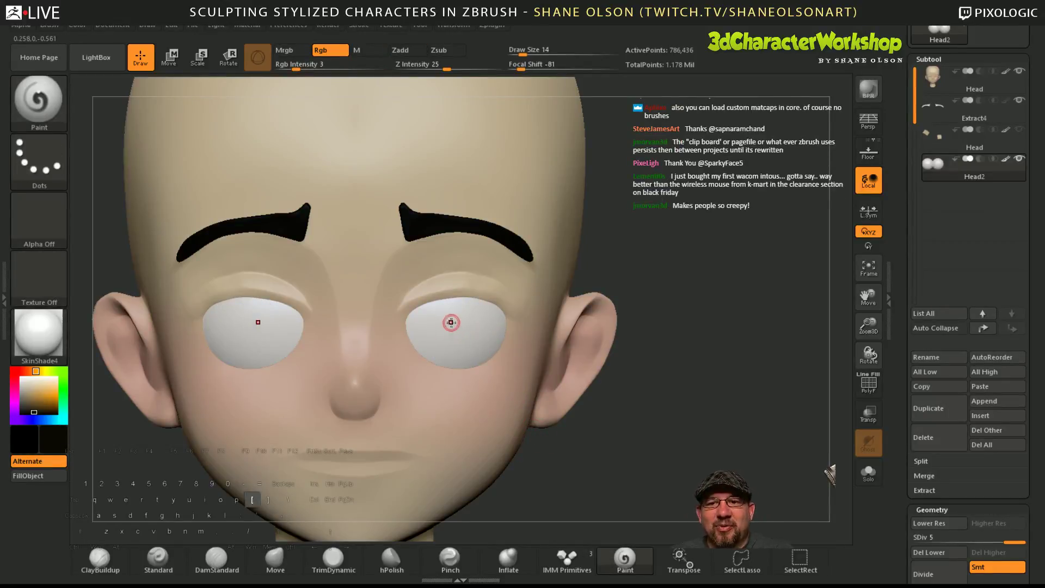
pyautogui.press('[')
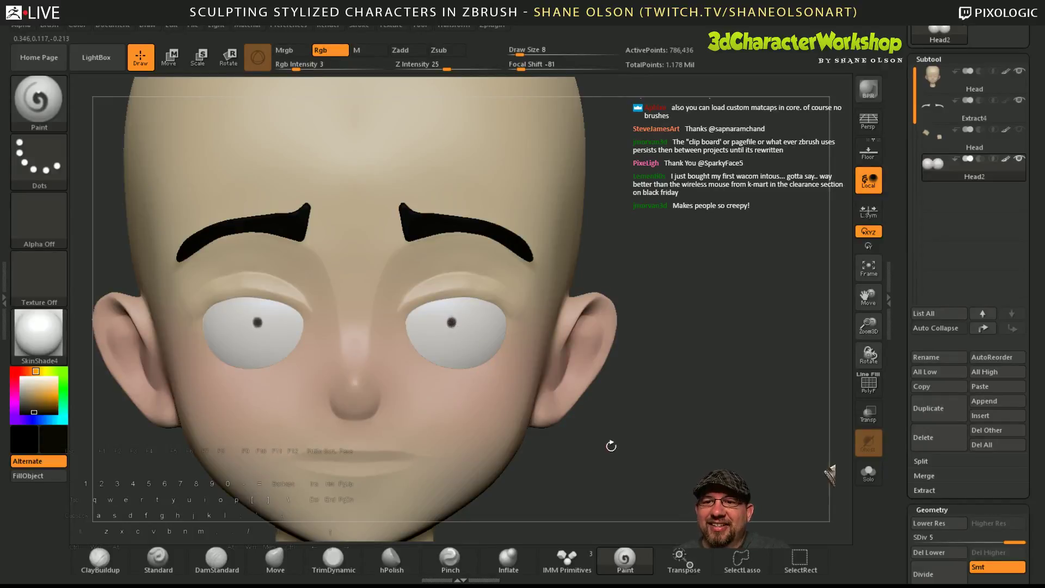
pyautogui.hotkey('ctrl', 'z')
# - Try dark irises just below the upper eyelids, enlarging the draw size through 34 to 46, and undo them
pyautogui.press(']')
pyautogui.press(']')
pyautogui.press(']')
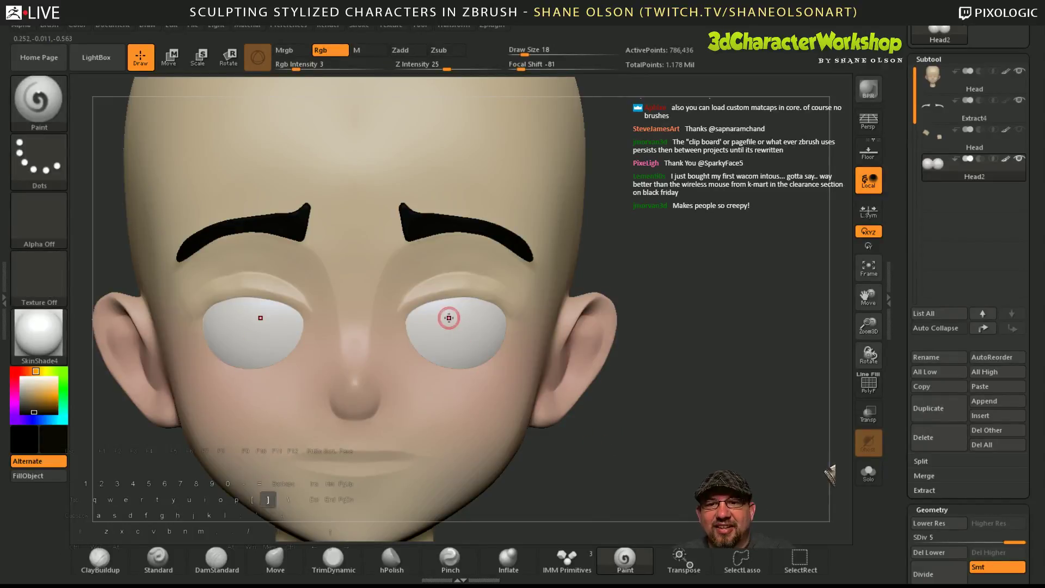
pyautogui.click(446, 320)
pyautogui.click(447, 319)
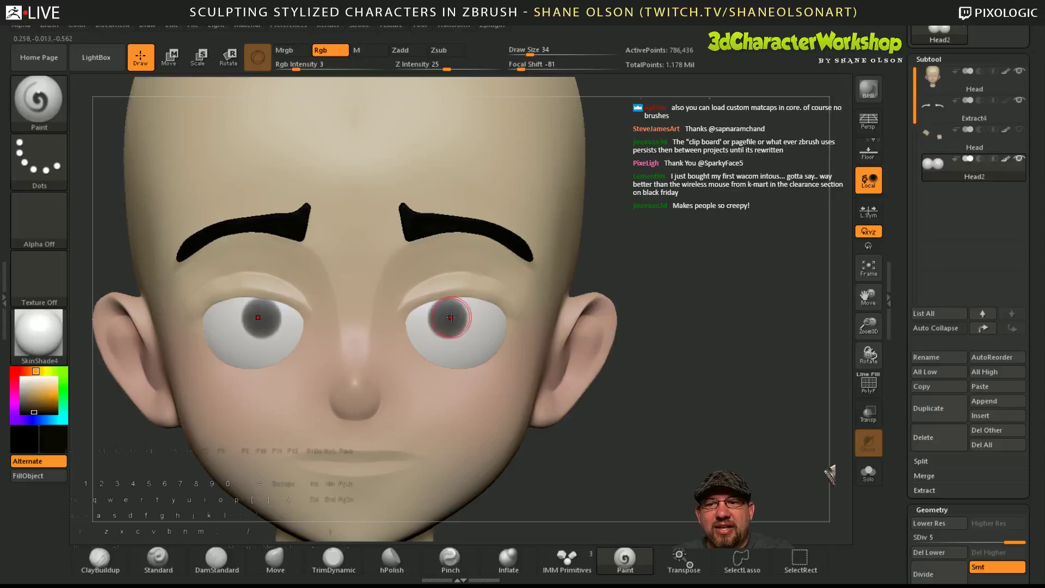
pyautogui.press(']')
pyautogui.click(448, 318)
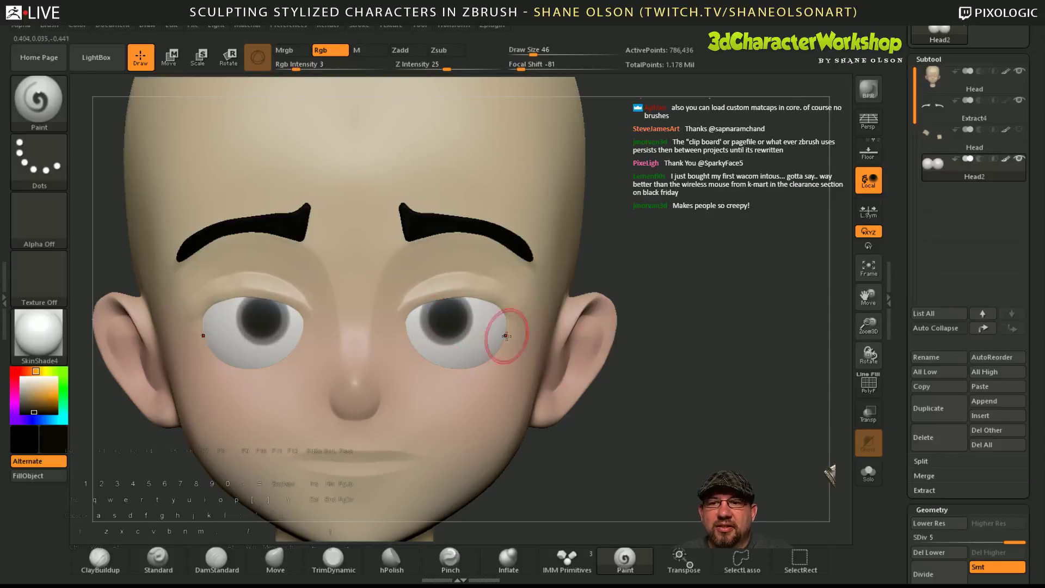
pyautogui.hotkey('ctrl', 'z')
pyautogui.hotkey('ctrl', 'z')
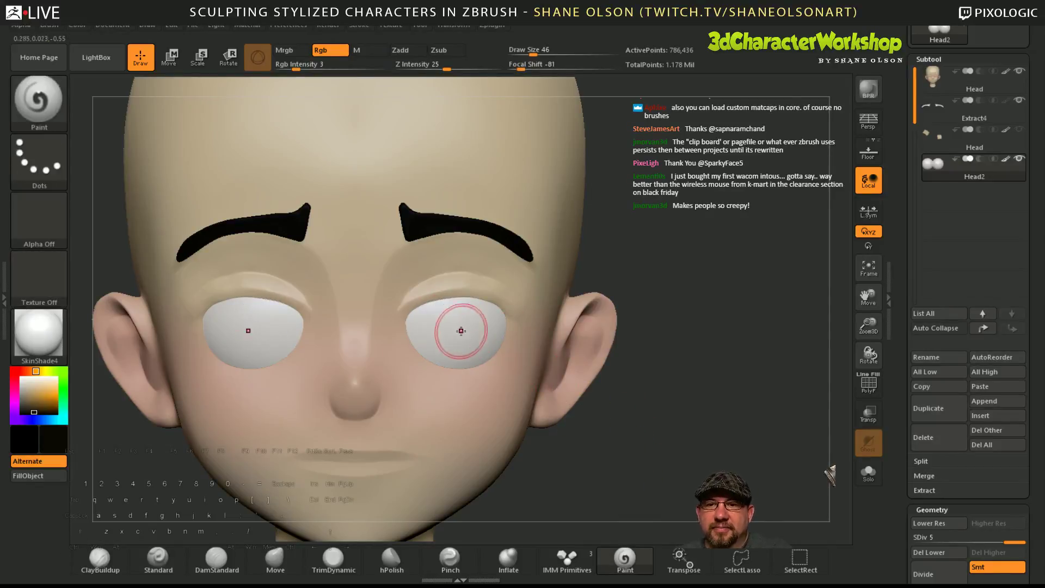
# - Try painting dark irises on both eyeballs with draw size 54 and undo them
pyautogui.press(']')
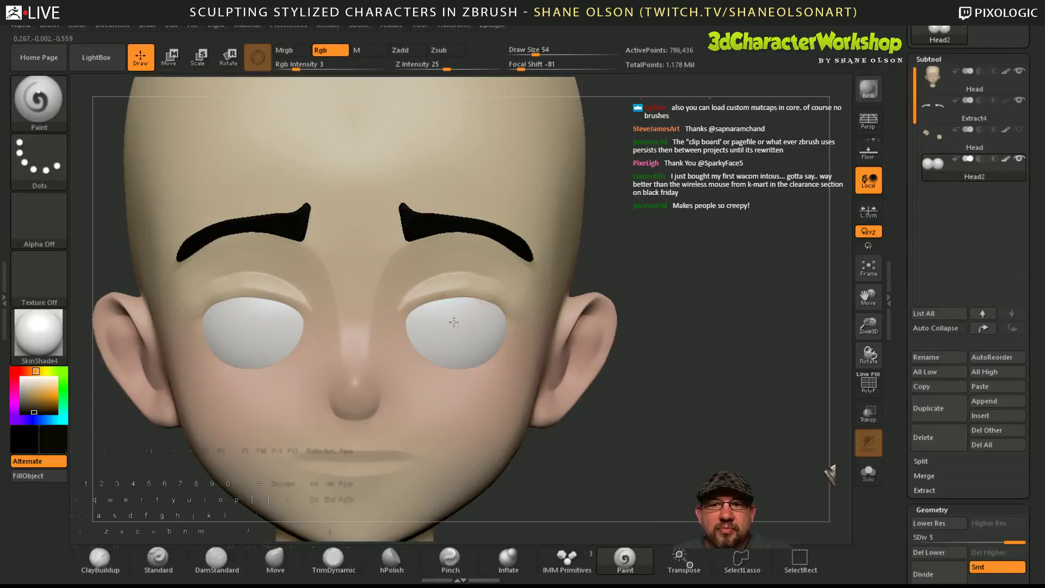
pyautogui.moveTo(455, 322); pyautogui.dragTo(453, 324)
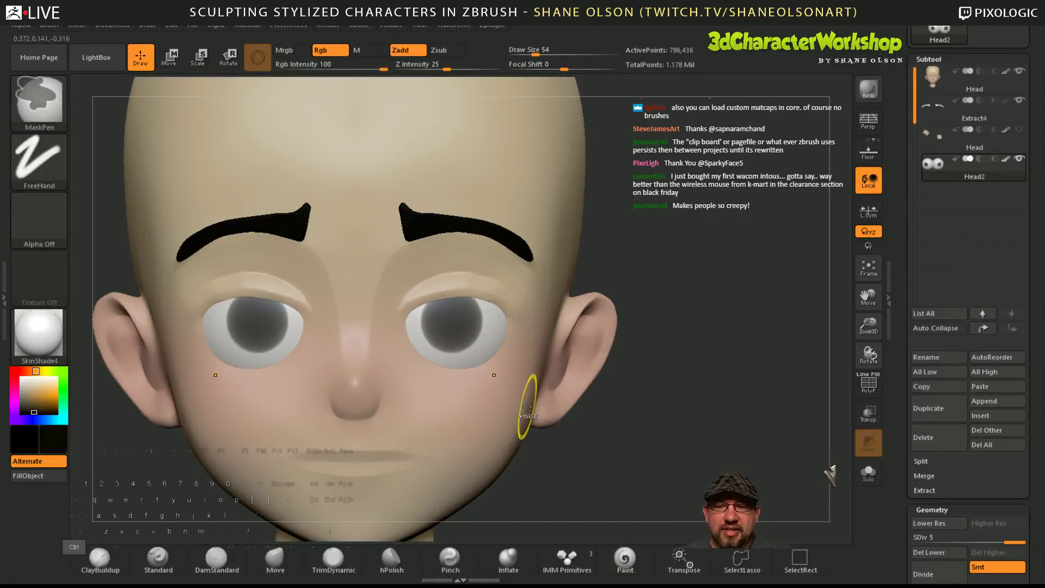
pyautogui.hotkey('ctrl', 'z')
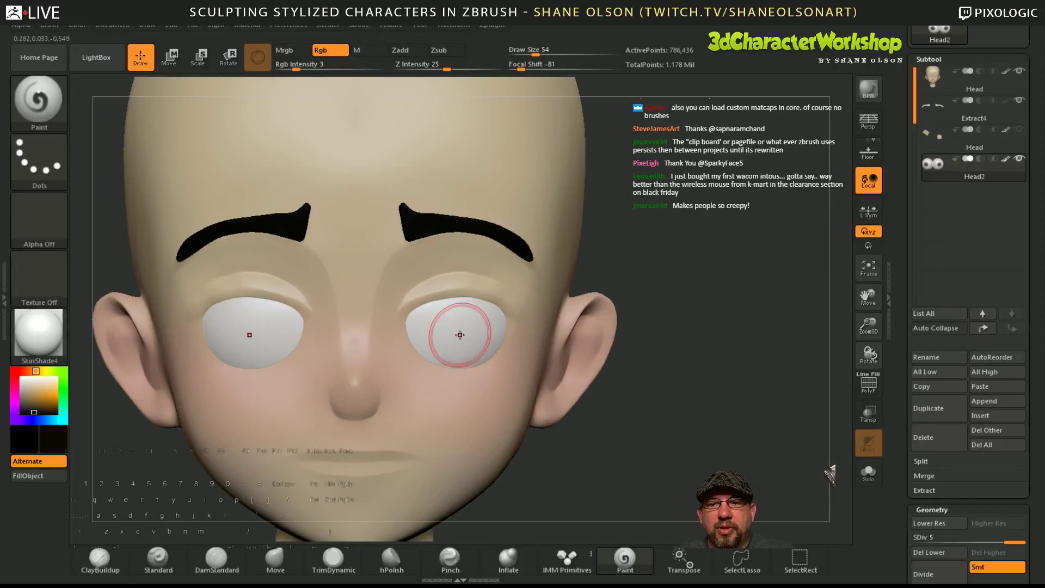
# - Paint solid black irises just below the upper eyelids on both eyeballs with draw size 62, undoing unsatisfactory attempts
pyautogui.press(']')
pyautogui.press(']')
pyautogui.moveTo(455, 324); pyautogui.dragTo(452, 335)
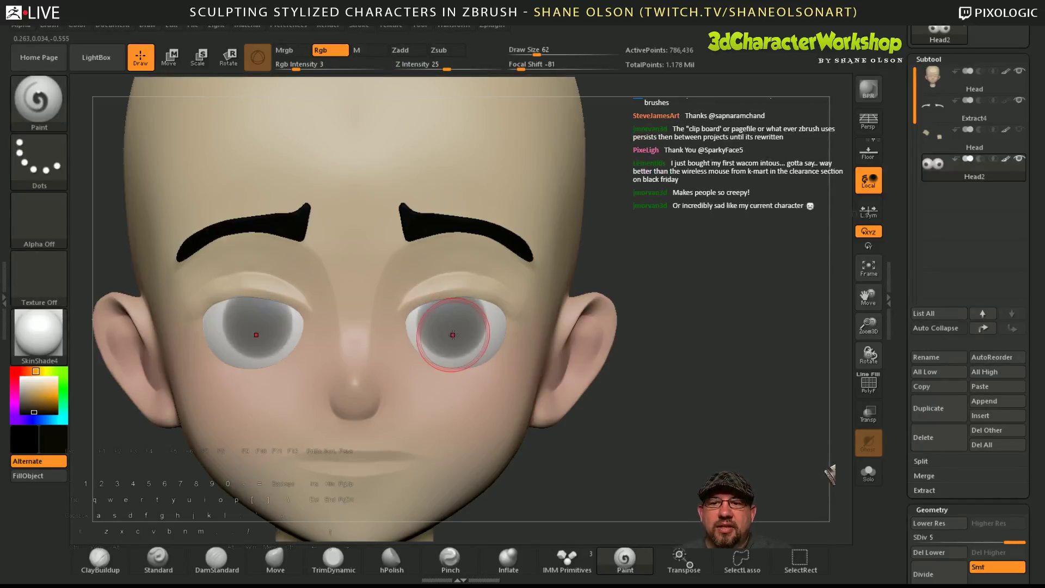
pyautogui.hotkey('ctrl', 'z')
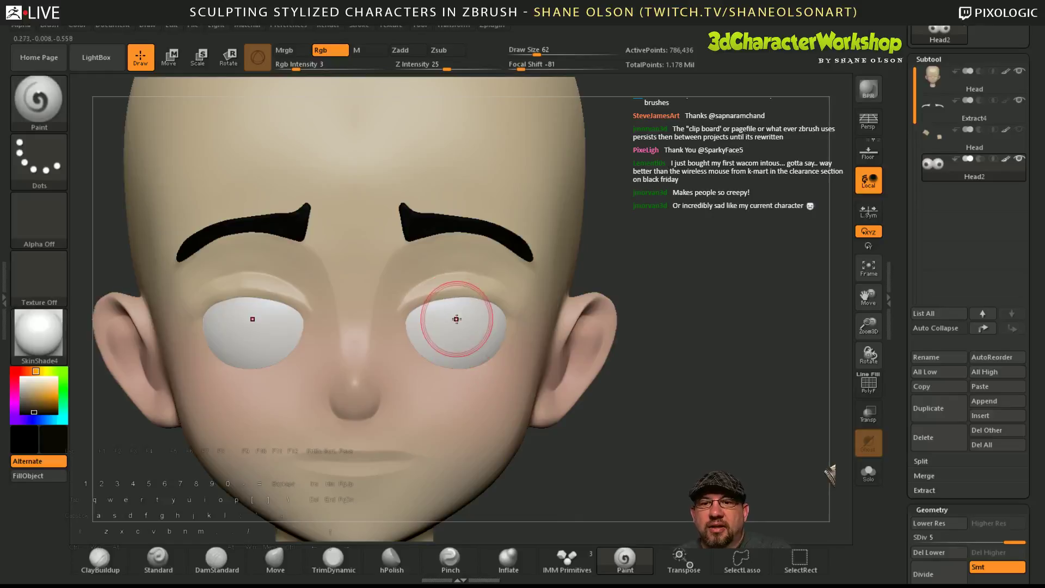
pyautogui.moveTo(453, 318); pyautogui.dragTo(452, 326)
pyautogui.hotkey('ctrl', 'z')
pyautogui.hotkey('ctrl', 'z')
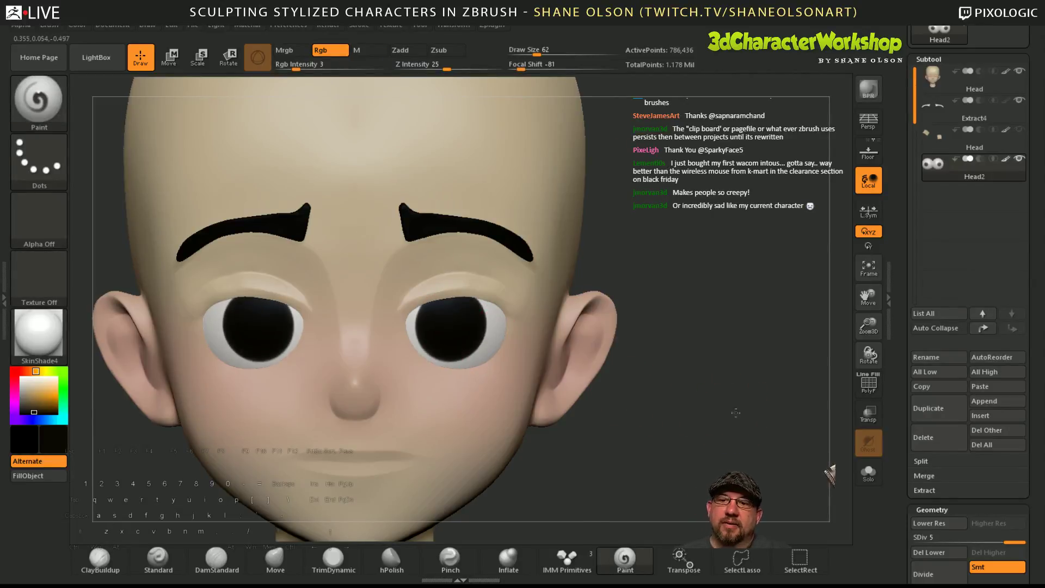
pyautogui.moveTo(732, 412); pyautogui.dragTo(717, 432)
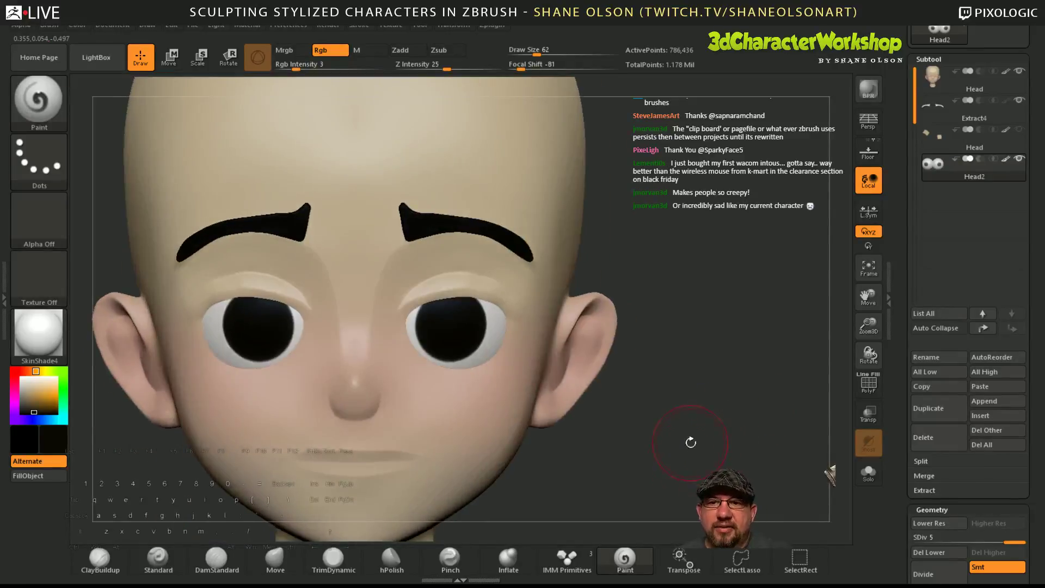
# - Select the eyebrow subtool and reshape the upper edges of both brows with the Move brush at draw size 128
pyautogui.keyDown('alt'); pyautogui.click(519, 394); pyautogui.keyUp('alt')
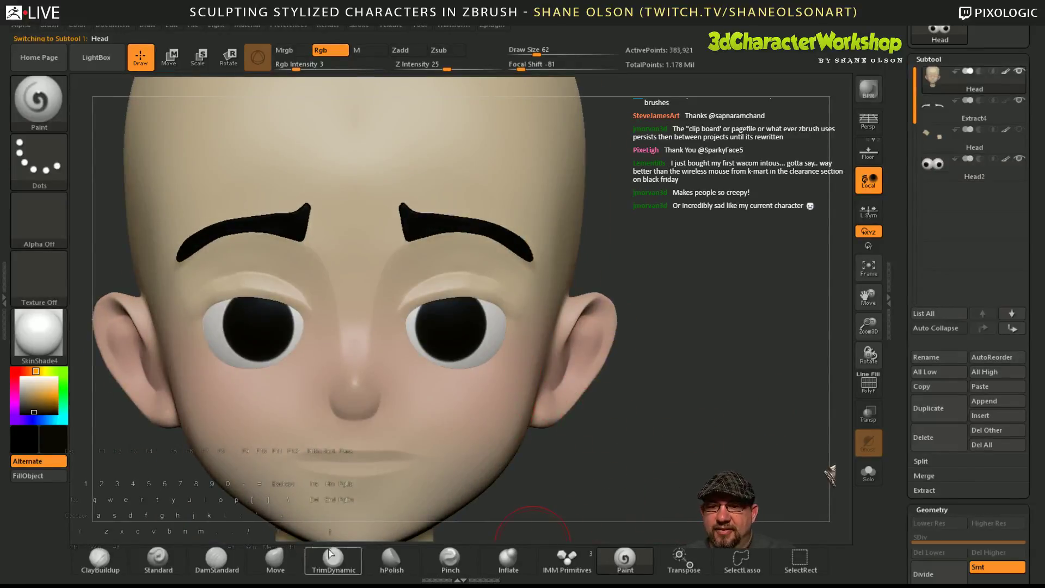
pyautogui.click(279, 560)
pyautogui.press('s')
pyautogui.moveTo(718, 367); pyautogui.dragTo(728, 367)
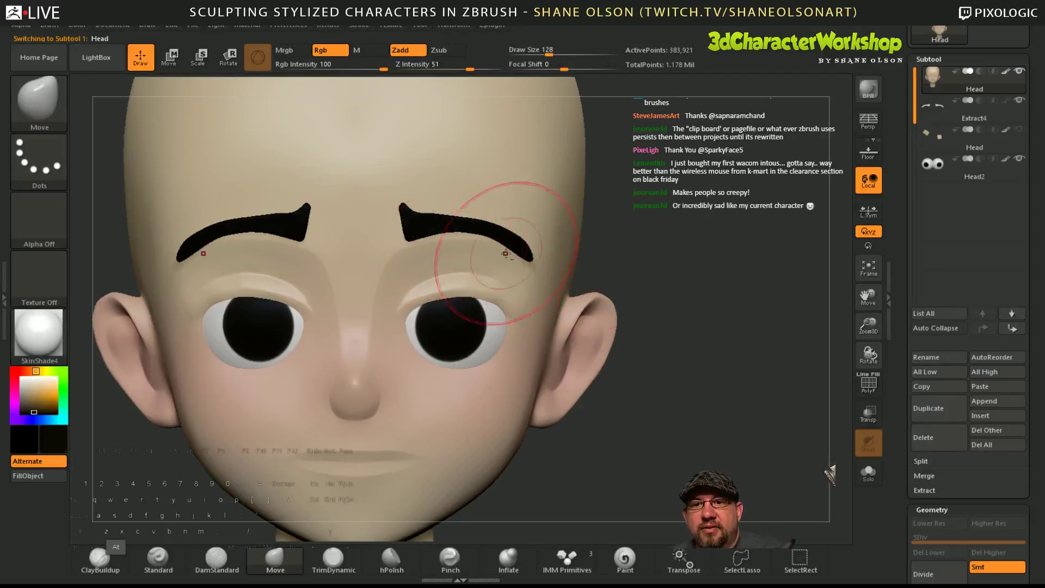
pyautogui.keyDown('alt'); pyautogui.click(427, 226); pyautogui.keyUp('alt')
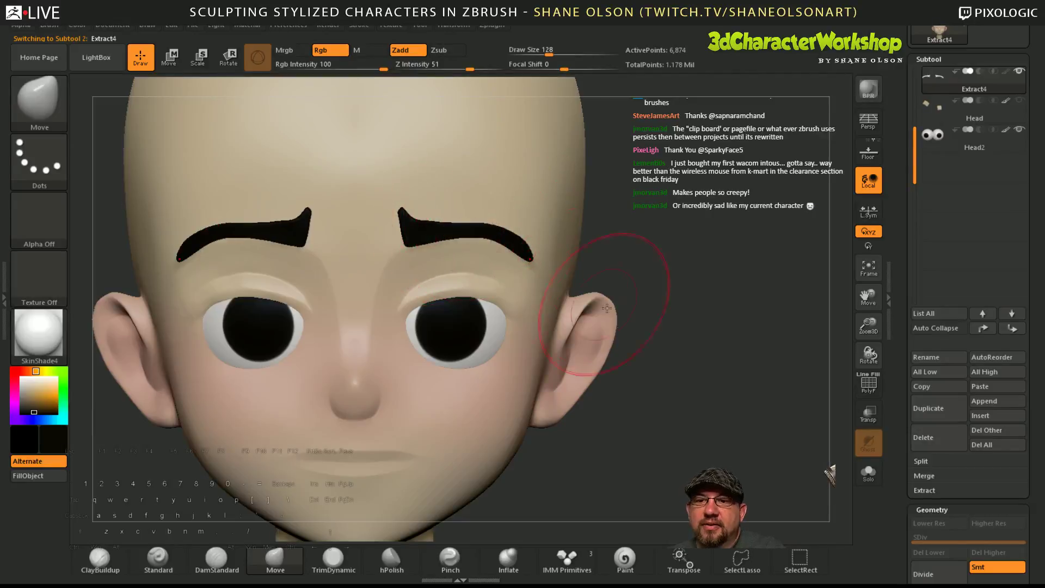
pyautogui.moveTo(658, 350)
pyautogui.keyDown('alt'); pyautogui.mouseDown()
pyautogui.moveTo(671, 410)
pyautogui.moveTo(643, 413)
pyautogui.moveTo(676, 397)
pyautogui.moveTo(653, 378)
pyautogui.moveTo(622, 413)
pyautogui.mouseUp(); pyautogui.keyUp('alt')
# - Set the Move brush to draw size 71 and focal shift 75, trying focal shifts of -40 and -85 first
pyautogui.press('s')
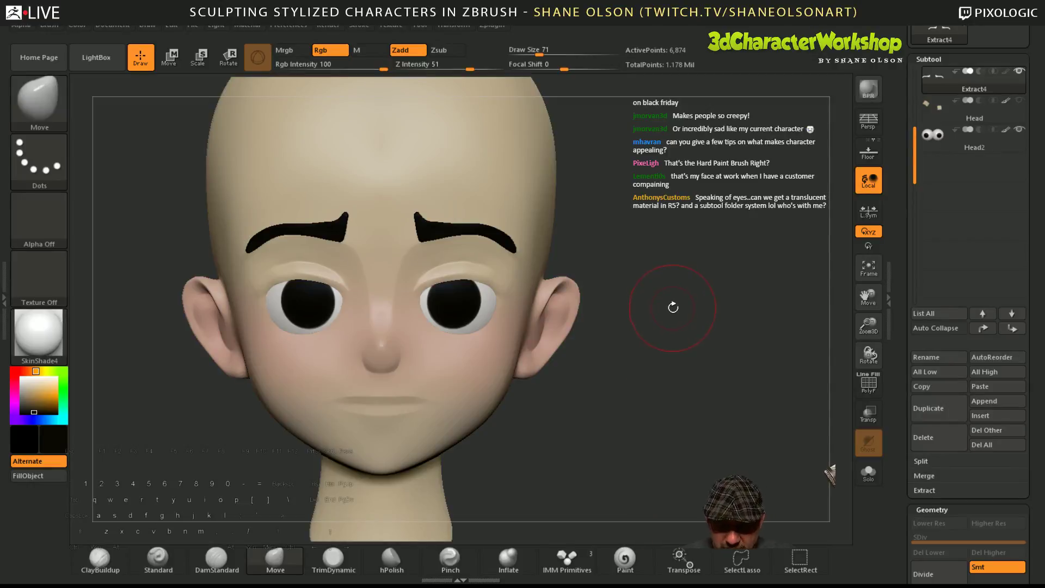
pyautogui.press('space')
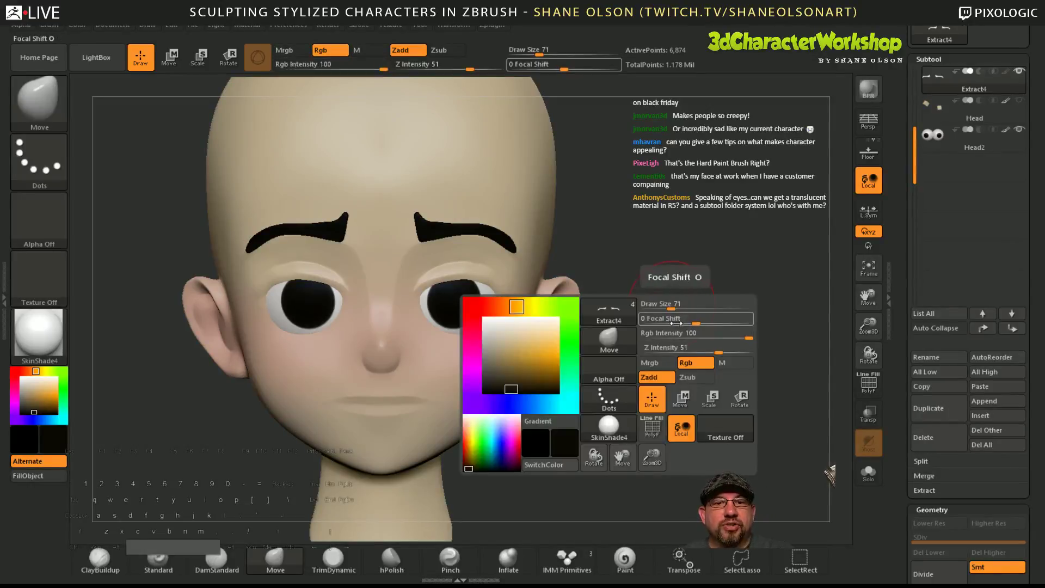
pyautogui.moveTo(644, 318)
pyautogui.mouseDown()
pyautogui.moveTo(694, 326)
pyautogui.moveTo(674, 321)
pyautogui.mouseUp()
pyautogui.press('space')
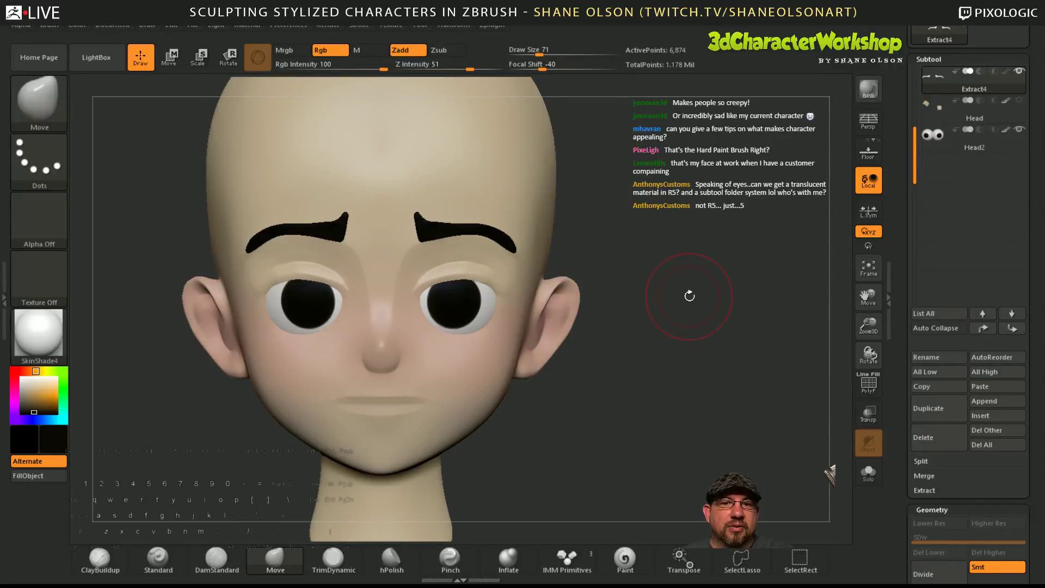
pyautogui.press('space')
pyautogui.moveTo(686, 314); pyautogui.dragTo(668, 324)
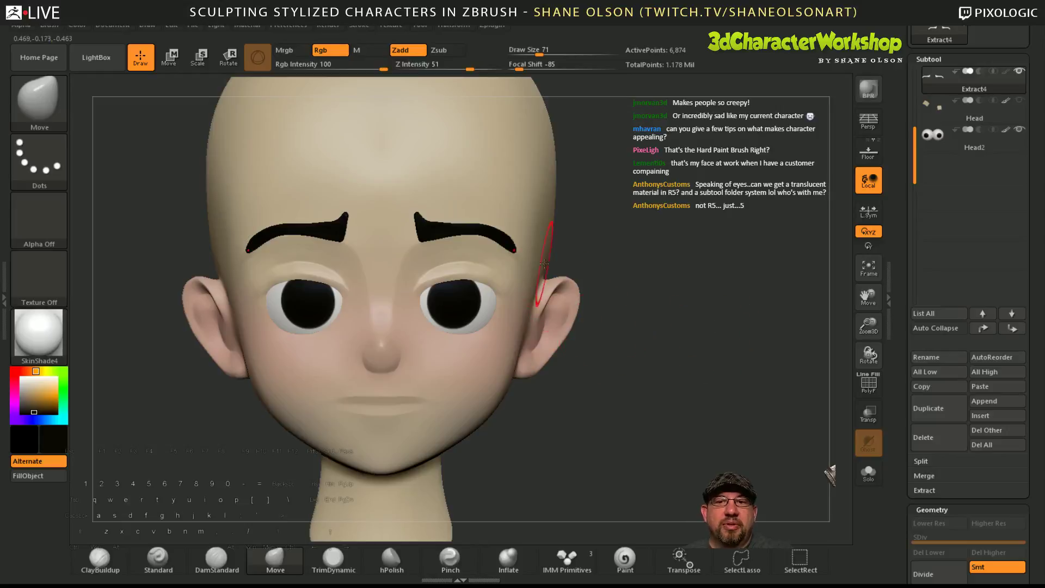
pyautogui.press('space')
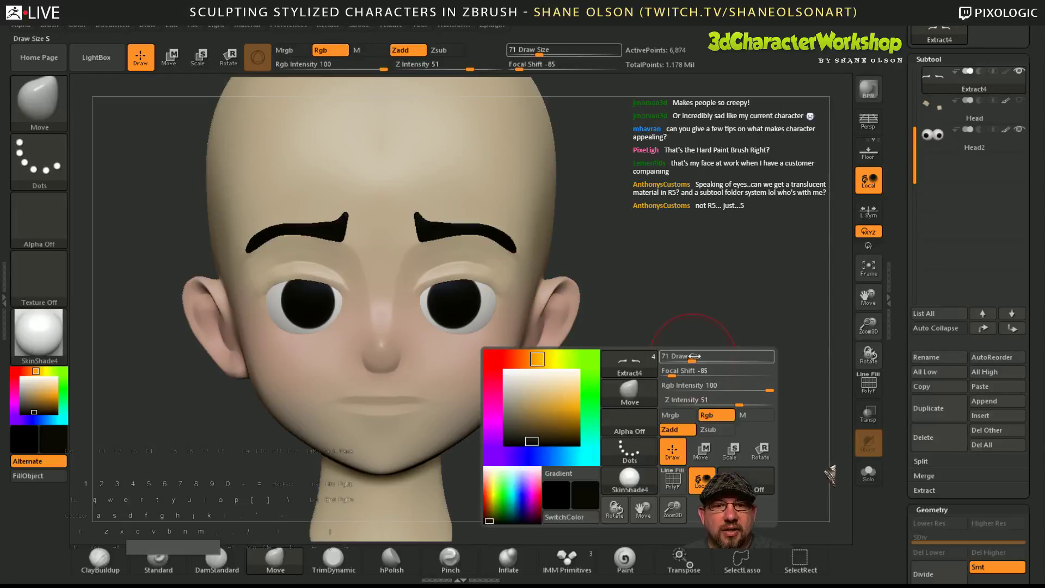
pyautogui.moveTo(686, 373); pyautogui.dragTo(758, 382)
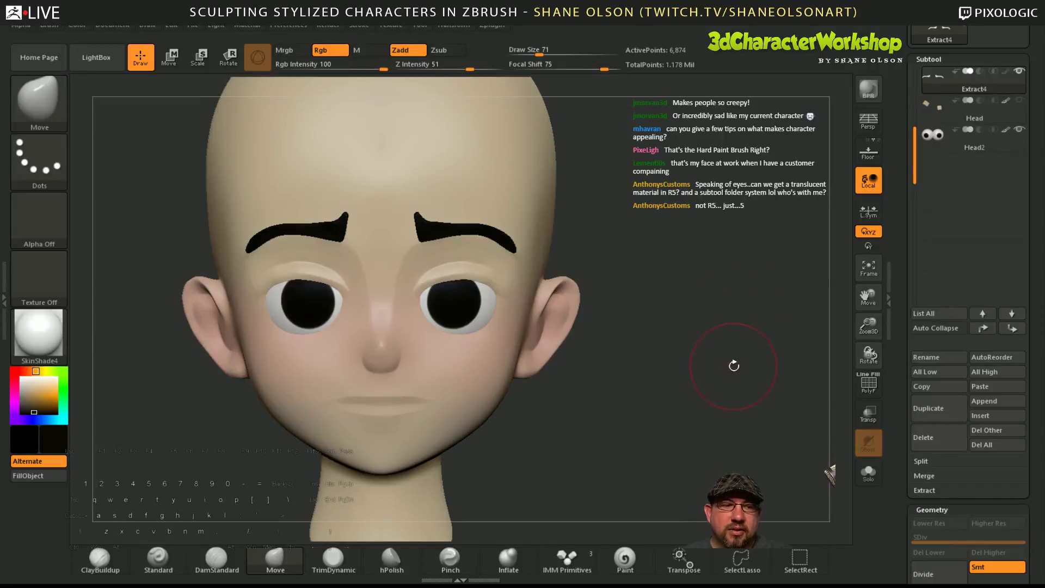
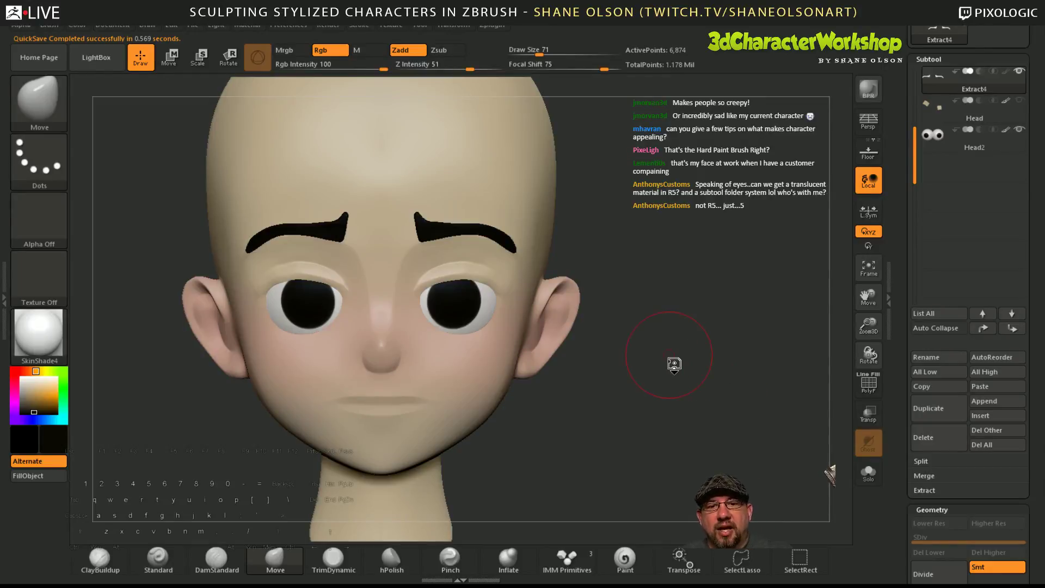
# - Thin and curve the outer halves of both eyebrows with the Move brush at draw size 49
pyautogui.moveTo(671, 362)
pyautogui.mouseDown()
pyautogui.moveTo(683, 374)
pyautogui.moveTo(635, 426)
pyautogui.mouseUp()
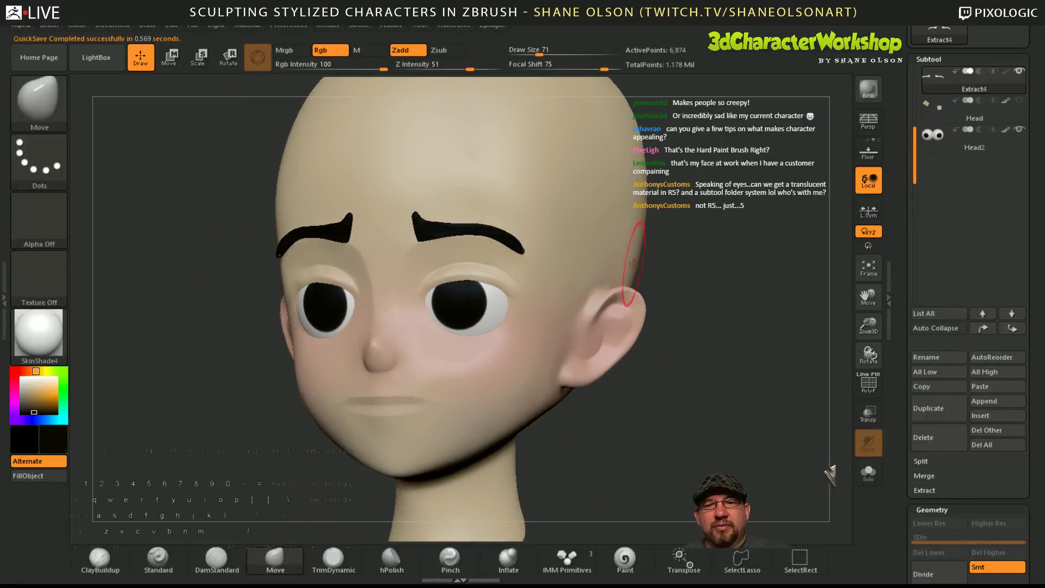
pyautogui.press('s')
pyautogui.moveTo(707, 240); pyautogui.dragTo(691, 241)
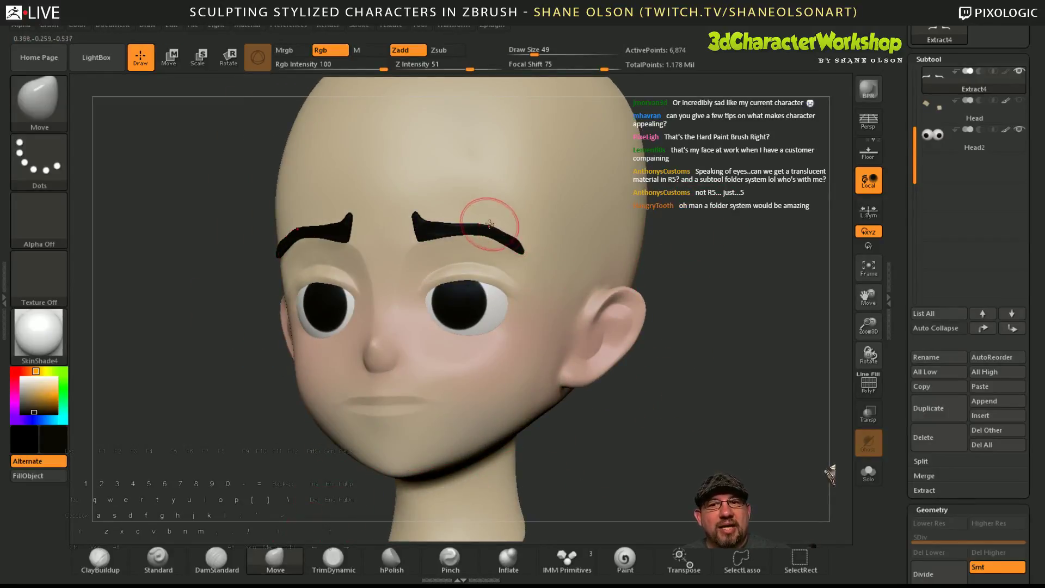
pyautogui.moveTo(492, 231)
pyautogui.keyDown('shift'); pyautogui.mouseDown()
pyautogui.moveTo(478, 224)
pyautogui.moveTo(527, 248)
pyautogui.mouseUp(); pyautogui.keyUp('shift')
pyautogui.moveTo(702, 309); pyautogui.dragTo(744, 316)
pyautogui.moveTo(478, 229)
pyautogui.keyDown('shift'); pyautogui.mouseDown()
pyautogui.moveTo(524, 250)
pyautogui.moveTo(529, 276)
pyautogui.mouseUp(); pyautogui.keyUp('shift')
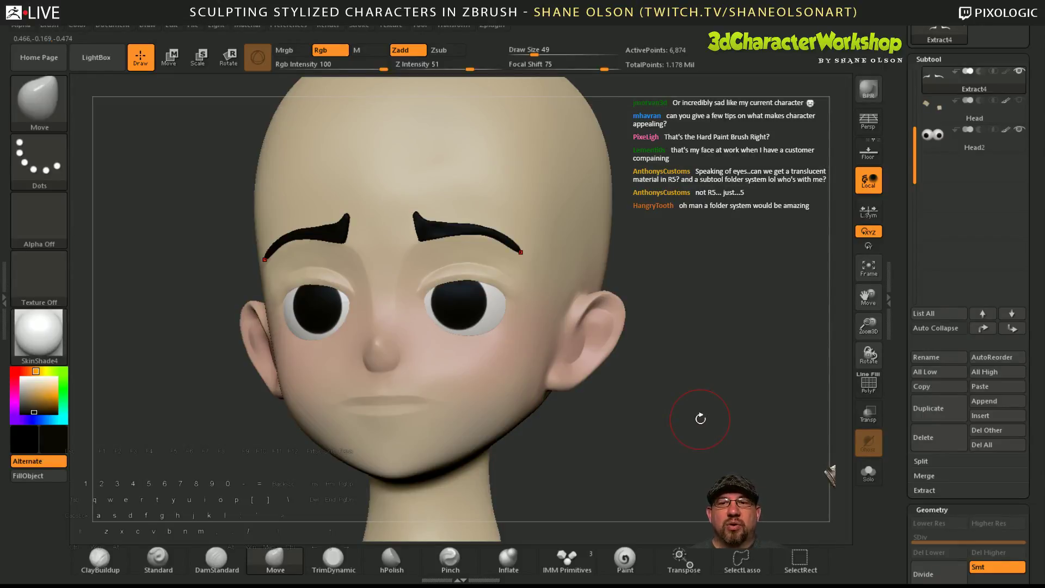
pyautogui.moveTo(670, 354); pyautogui.dragTo(719, 401)
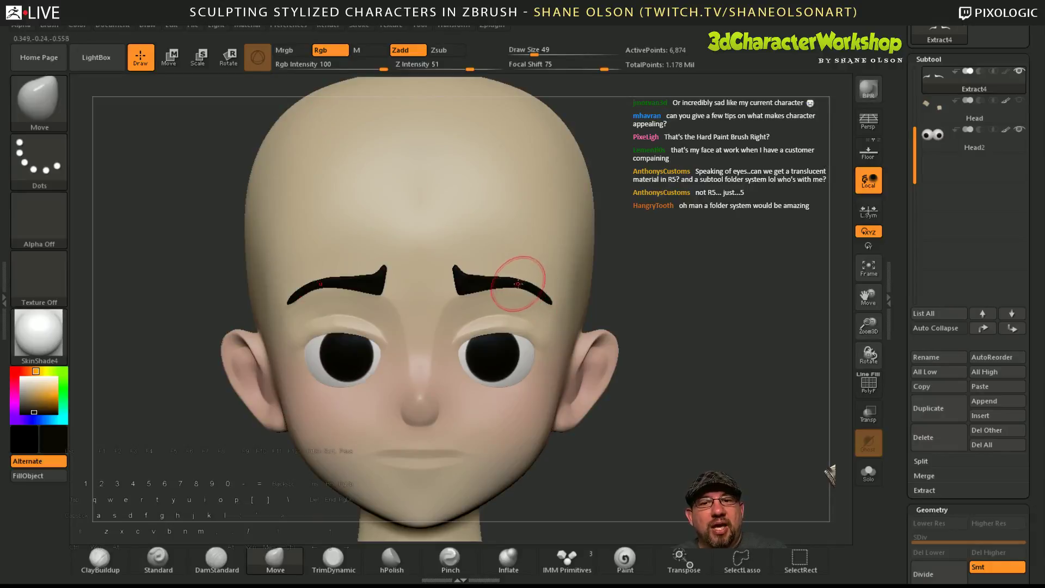
# - Refine the arch of both eyebrows with the Move brush at draw size 62 and smooth their outer halves
pyautogui.press('s')
pyautogui.moveTo(515, 280); pyautogui.dragTo(539, 295)
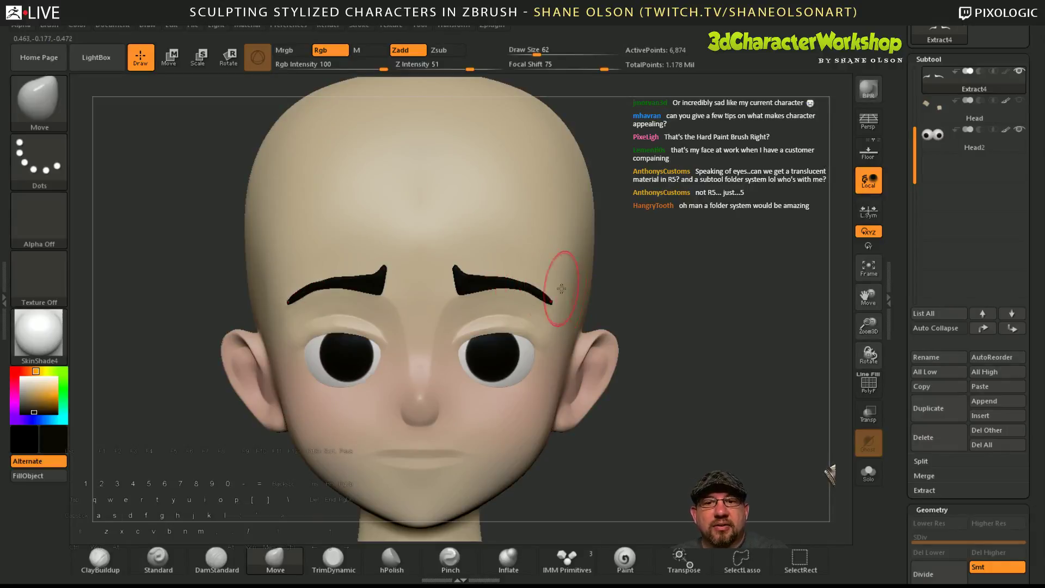
pyautogui.moveTo(680, 297); pyautogui.dragTo(622, 299)
pyautogui.moveTo(529, 288)
pyautogui.keyDown('shift'); pyautogui.mouseDown()
pyautogui.moveTo(511, 283)
pyautogui.moveTo(542, 292)
pyautogui.moveTo(497, 282)
pyautogui.mouseUp(); pyautogui.keyUp('shift')
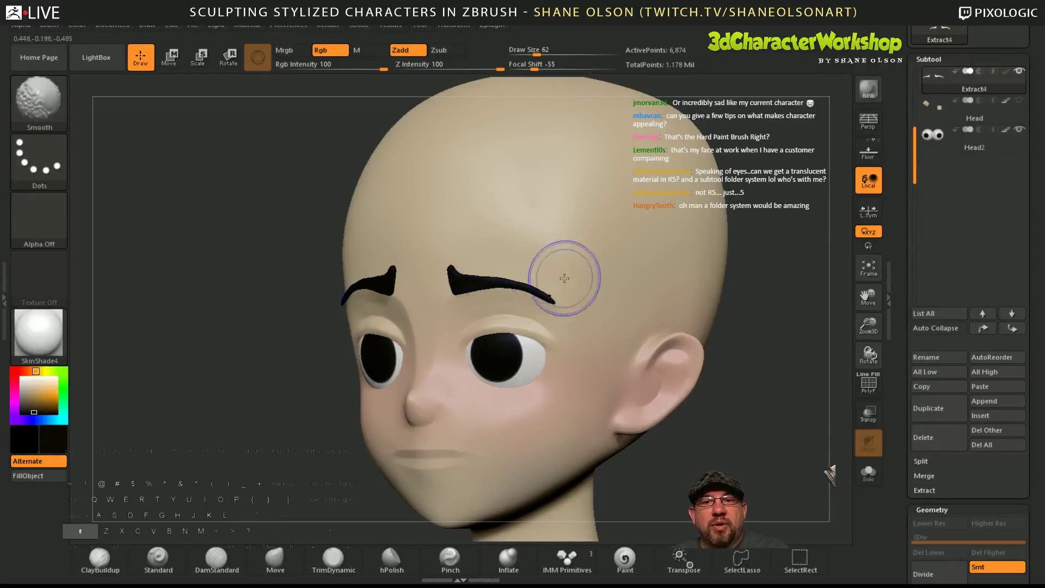
pyautogui.moveTo(754, 288); pyautogui.dragTo(803, 289)
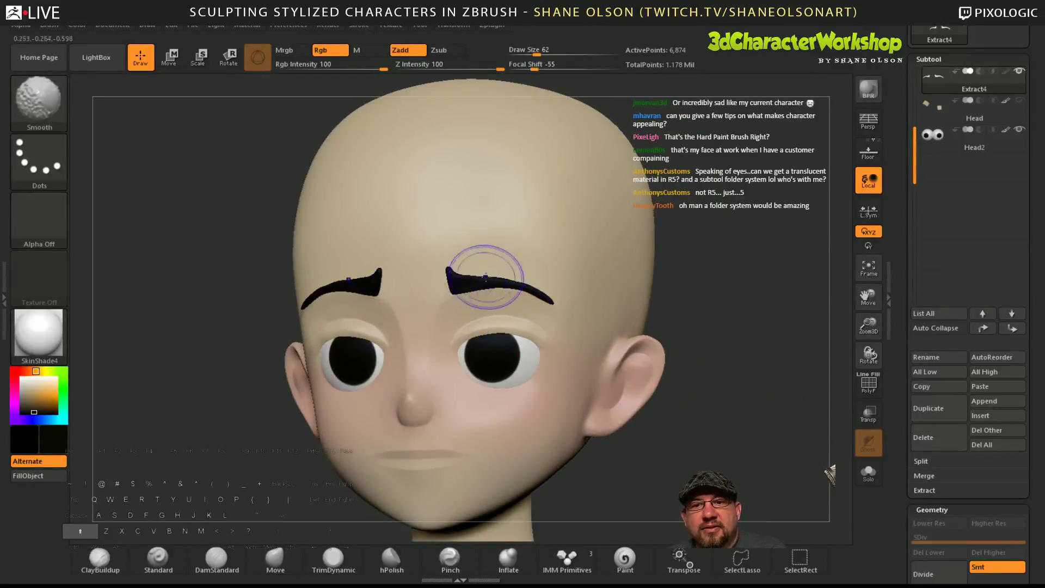
pyautogui.moveTo(702, 419)
pyautogui.keyDown('shift'); pyautogui.mouseDown()
pyautogui.moveTo(740, 440)
pyautogui.moveTo(728, 415)
pyautogui.moveTo(708, 414)
pyautogui.moveTo(704, 429)
pyautogui.moveTo(723, 410)
pyautogui.moveTo(724, 421)
pyautogui.moveTo(699, 420)
pyautogui.mouseUp(); pyautogui.keyUp('shift')
# - Select the head subtool and set the Move brush's draw size to 46, trying 83 first
pyautogui.keyDown('alt'); pyautogui.click(532, 295); pyautogui.keyUp('alt')
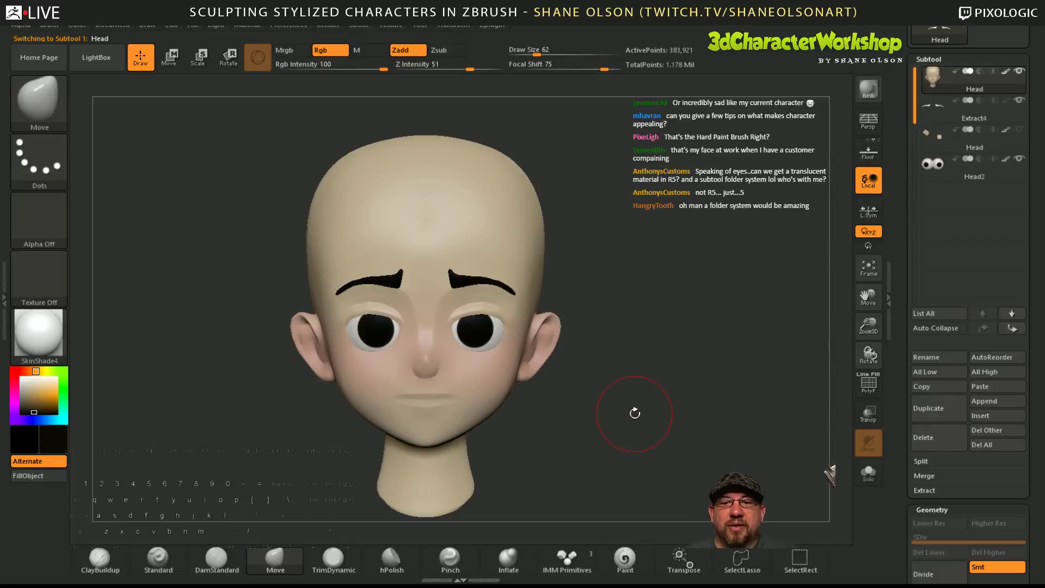
pyautogui.keyDown('alt'); pyautogui.moveTo(629, 325); pyautogui.dragTo(665, 429); pyautogui.keyUp('alt')
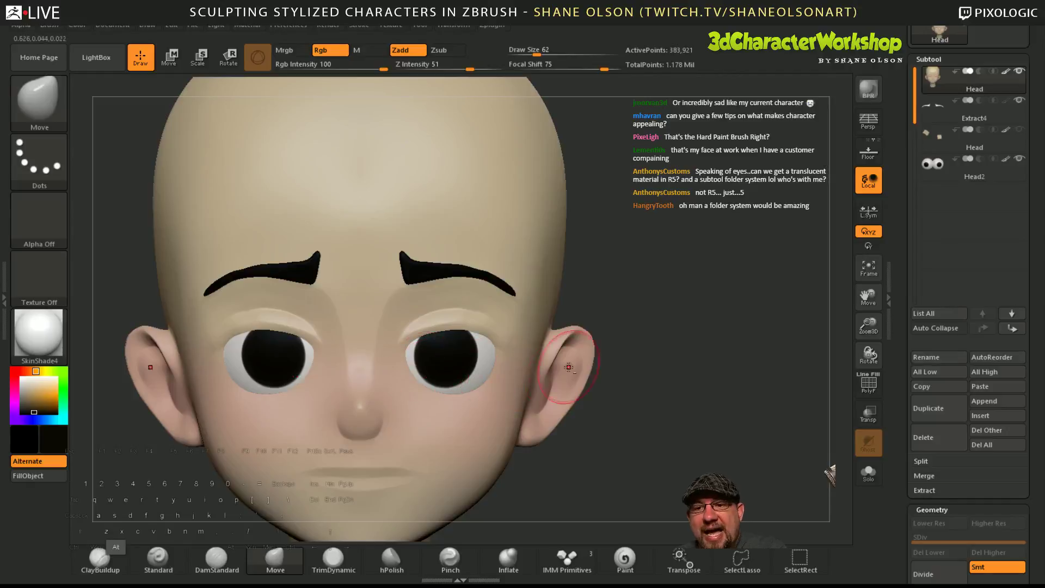
pyautogui.keyDown('alt'); pyautogui.moveTo(608, 409); pyautogui.dragTo(658, 368); pyautogui.keyUp('alt')
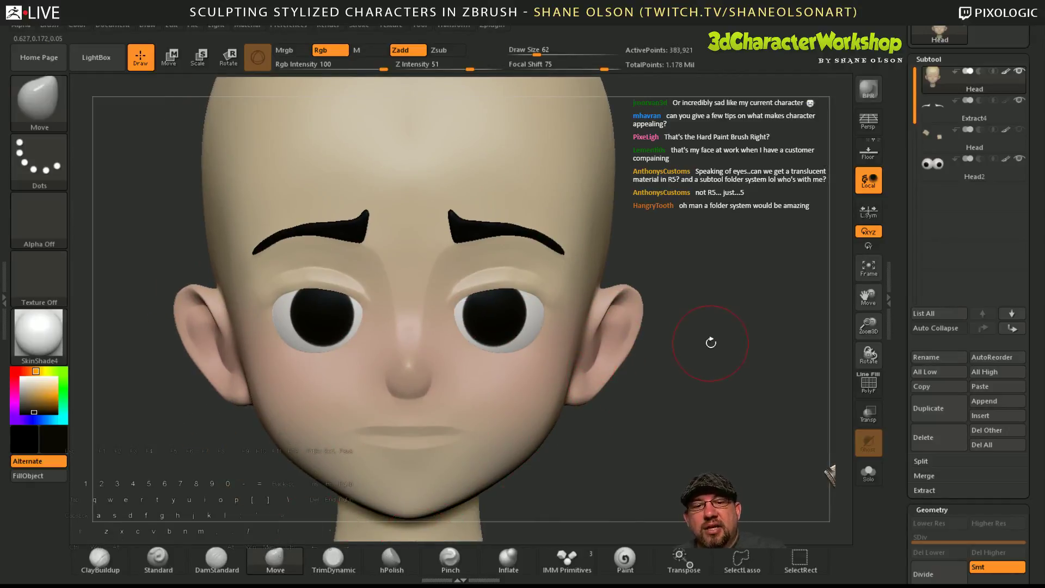
pyautogui.press('s')
pyautogui.moveTo(711, 343); pyautogui.dragTo(732, 342)
pyautogui.press('s')
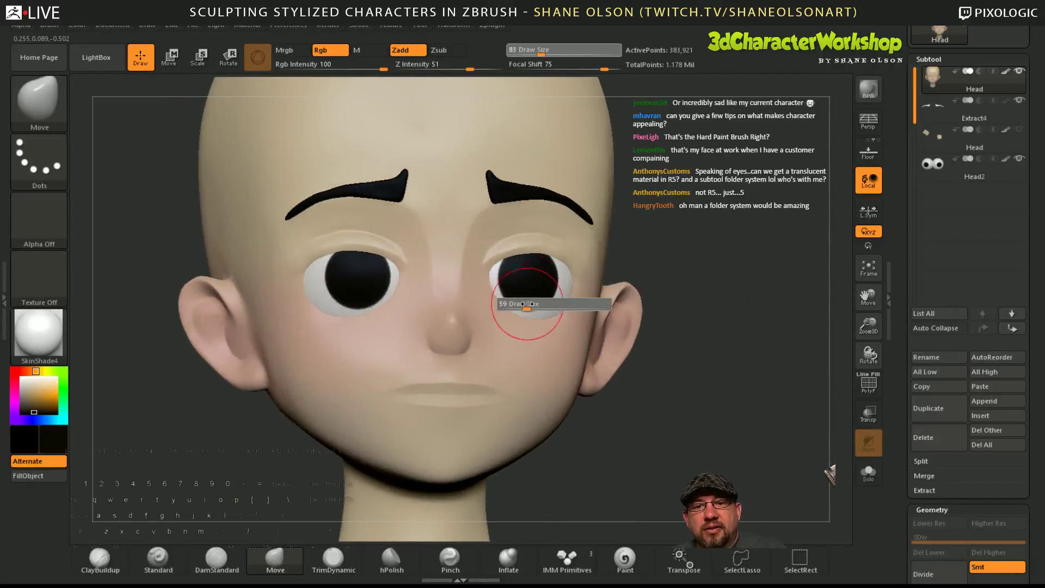
pyautogui.moveTo(528, 308); pyautogui.dragTo(519, 308)
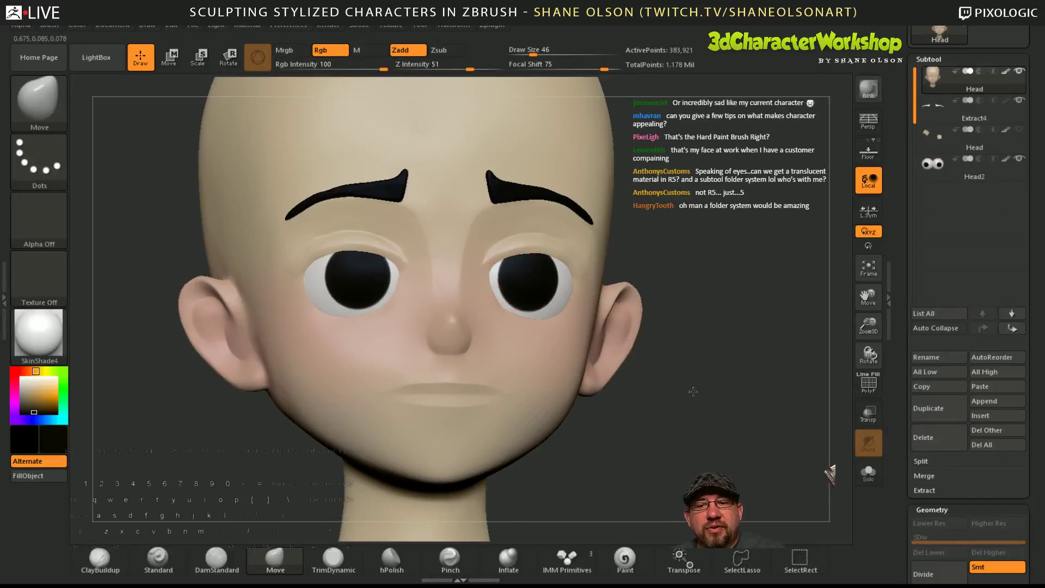
# - Examine the inner eye corners, cheeks and jawline of the head from front and three-quarter angles
pyautogui.moveTo(692, 392); pyautogui.dragTo(664, 390)
pyautogui.moveTo(707, 435); pyautogui.dragTo(700, 436)
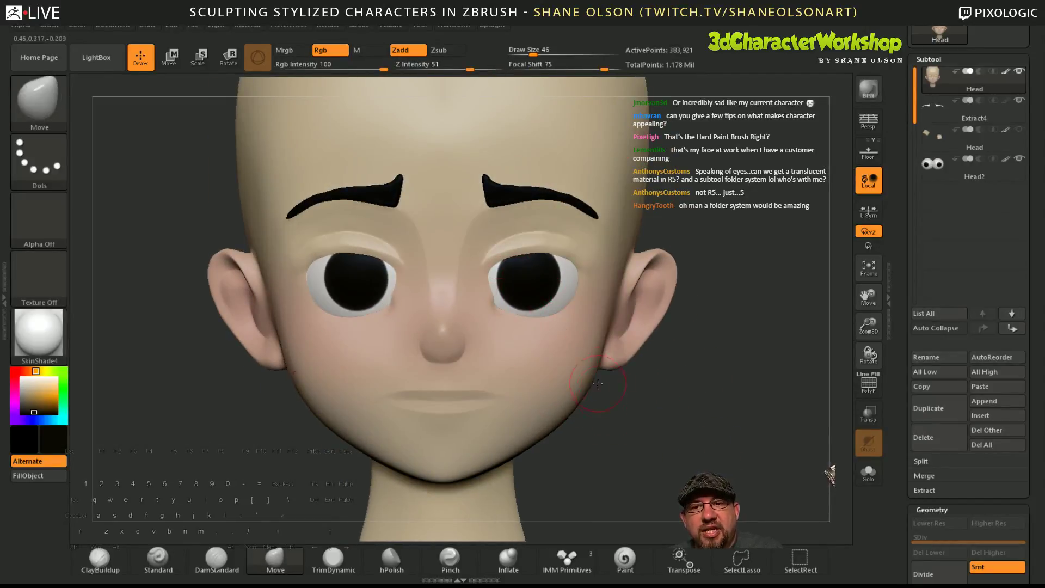
pyautogui.moveTo(630, 436); pyautogui.dragTo(620, 429)
pyautogui.press('shift')
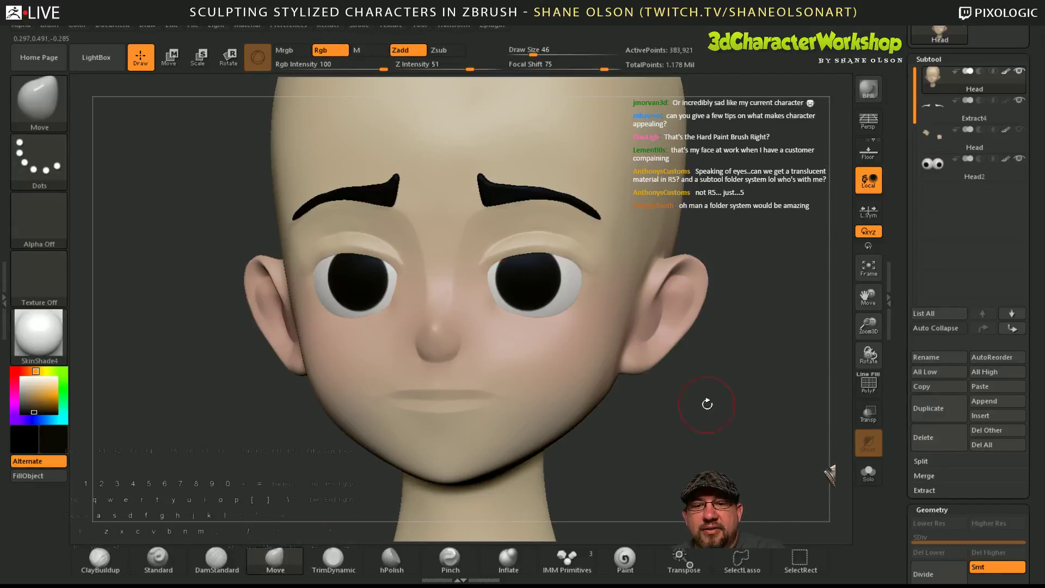
pyautogui.moveTo(337, 522); pyautogui.dragTo(450, 297)
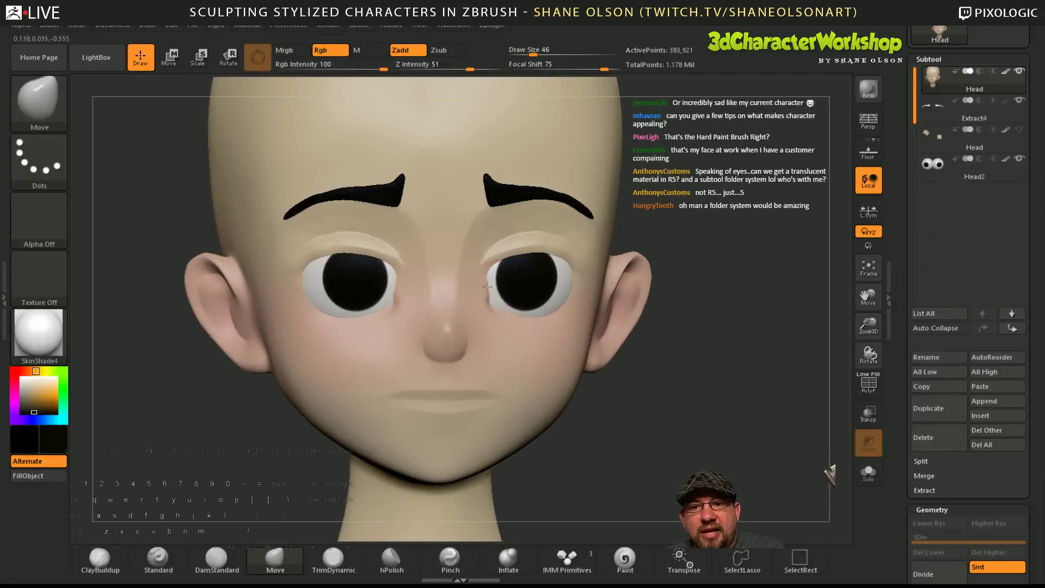
pyautogui.press('shift')
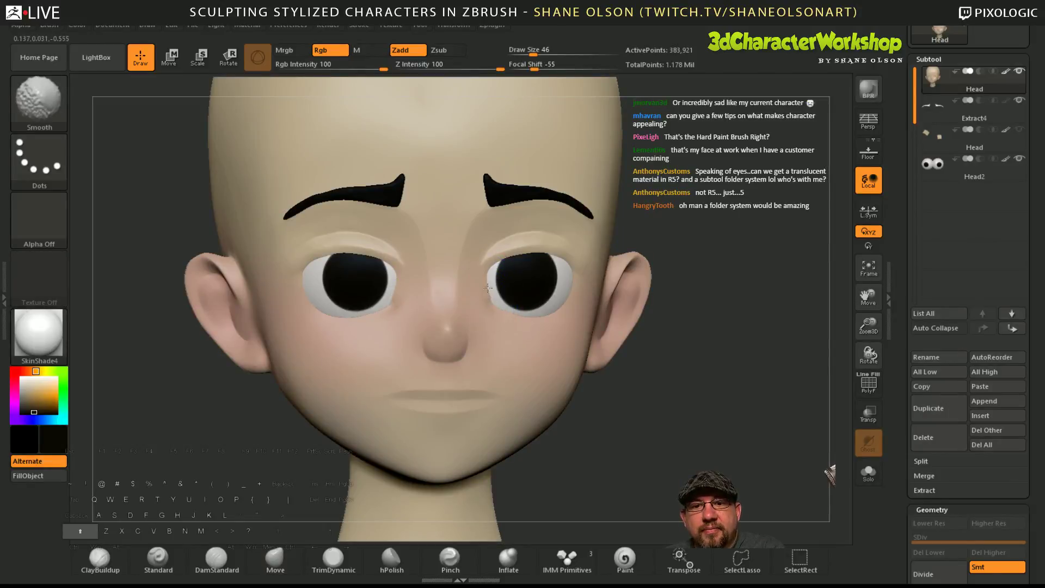
pyautogui.moveTo(716, 389); pyautogui.dragTo(653, 387)
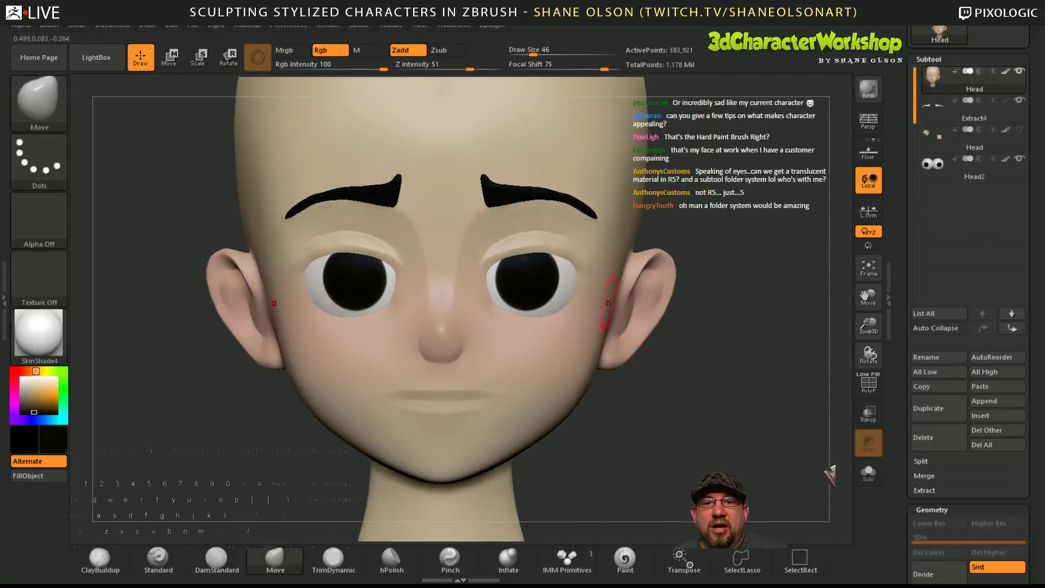
pyautogui.moveTo(711, 436); pyautogui.dragTo(685, 433)
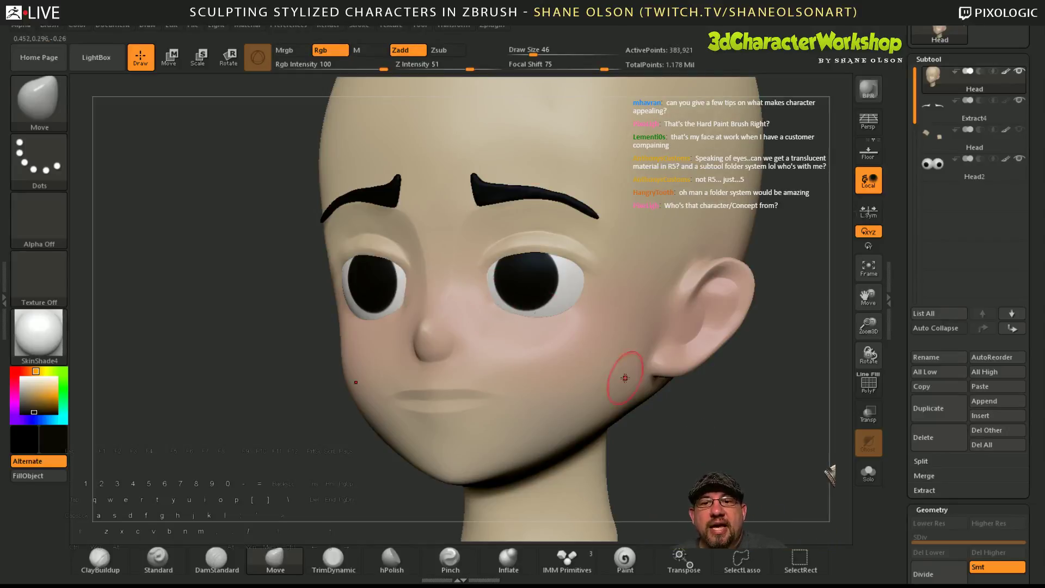
# - Adjust the inner corners of both eyelids with the Move brush at draw size 59, checking them from both three-quarter angles
pyautogui.moveTo(721, 449); pyautogui.dragTo(754, 455)
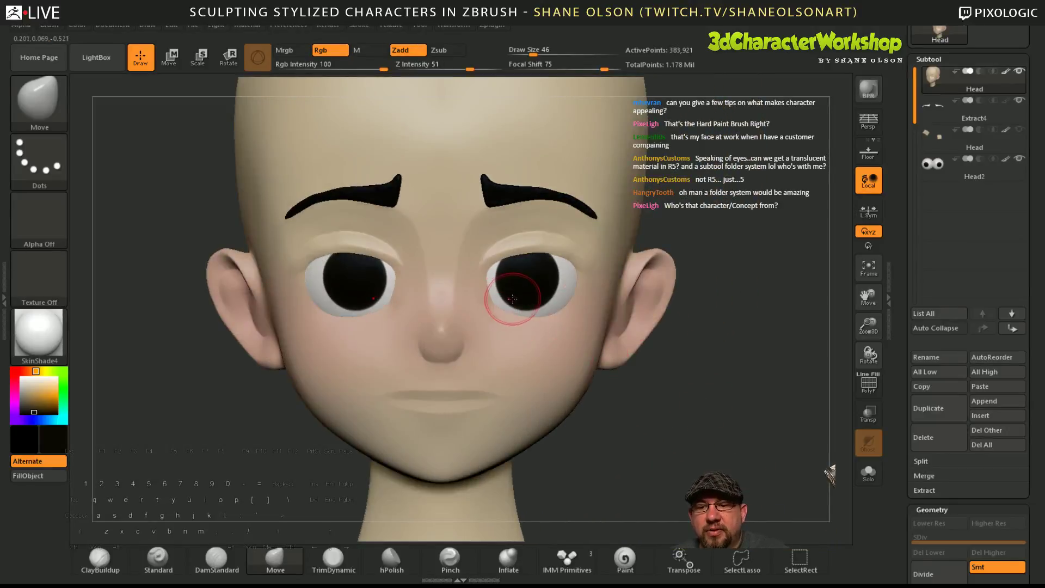
pyautogui.moveTo(511, 292); pyautogui.dragTo(517, 293, button='right')
pyautogui.press('s')
pyautogui.moveTo(509, 297); pyautogui.dragTo(513, 298)
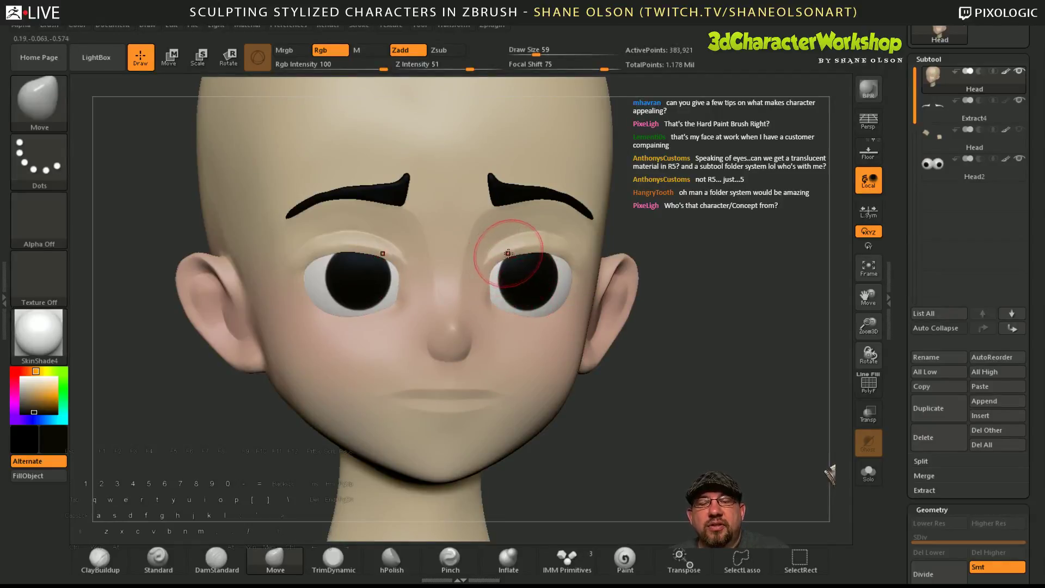
pyautogui.moveTo(501, 270); pyautogui.dragTo(512, 277, button='right')
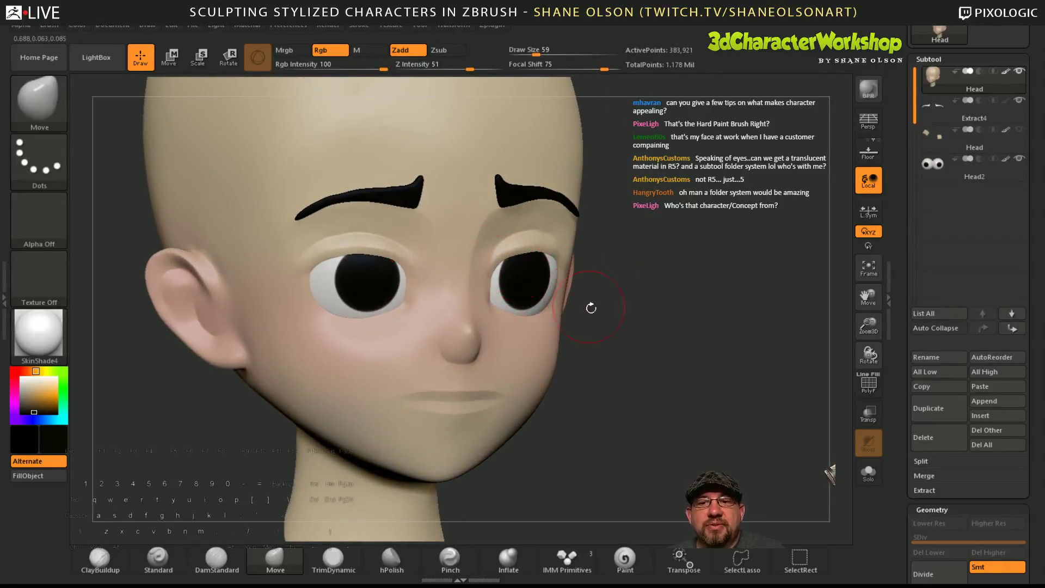
pyautogui.moveTo(590, 306); pyautogui.dragTo(547, 293, button='right')
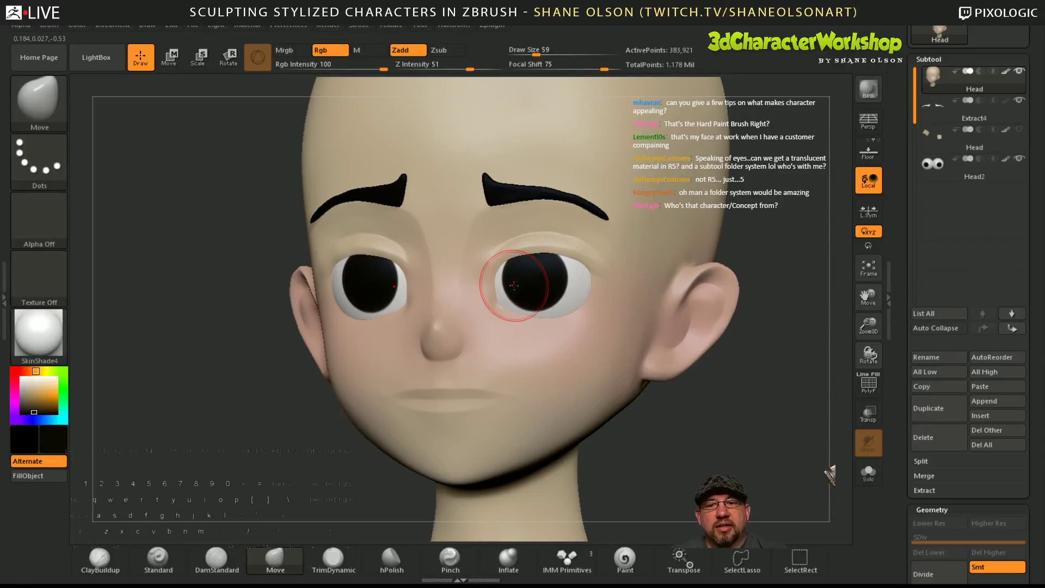
pyautogui.moveTo(514, 286); pyautogui.dragTo(546, 276, button='right')
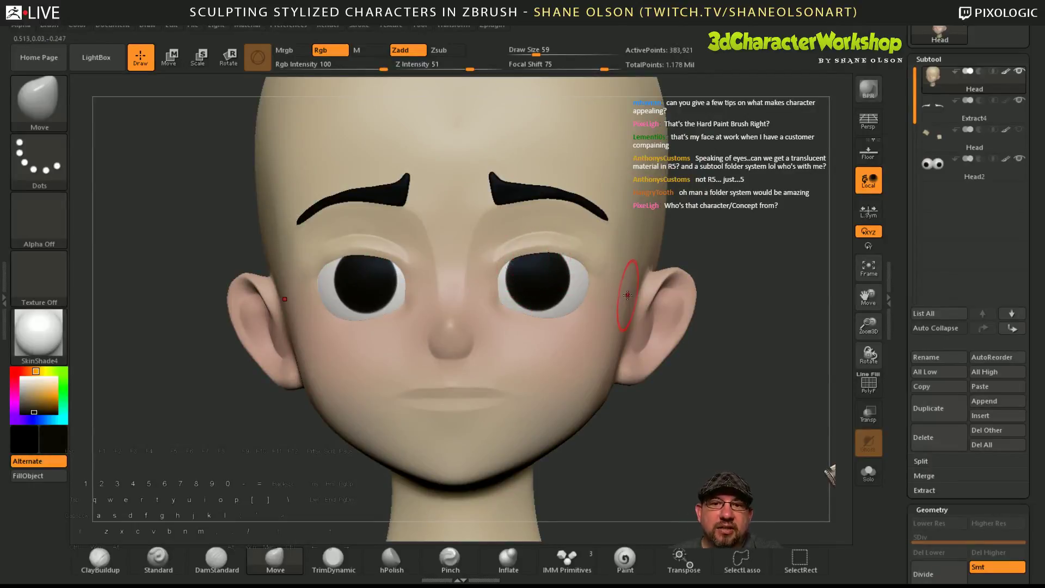
# - Refine the lower eyelids and the cheeks beneath the eyes with the Move brush at draw size 90
pyautogui.moveTo(604, 272)
pyautogui.mouseDown(button='right')
pyautogui.moveTo(669, 283)
pyautogui.moveTo(618, 292)
pyautogui.moveTo(642, 305)
pyautogui.moveTo(591, 318)
pyautogui.moveTo(707, 430)
pyautogui.mouseUp(button='right')
pyautogui.press('s')
pyautogui.moveTo(712, 447); pyautogui.dragTo(718, 447)
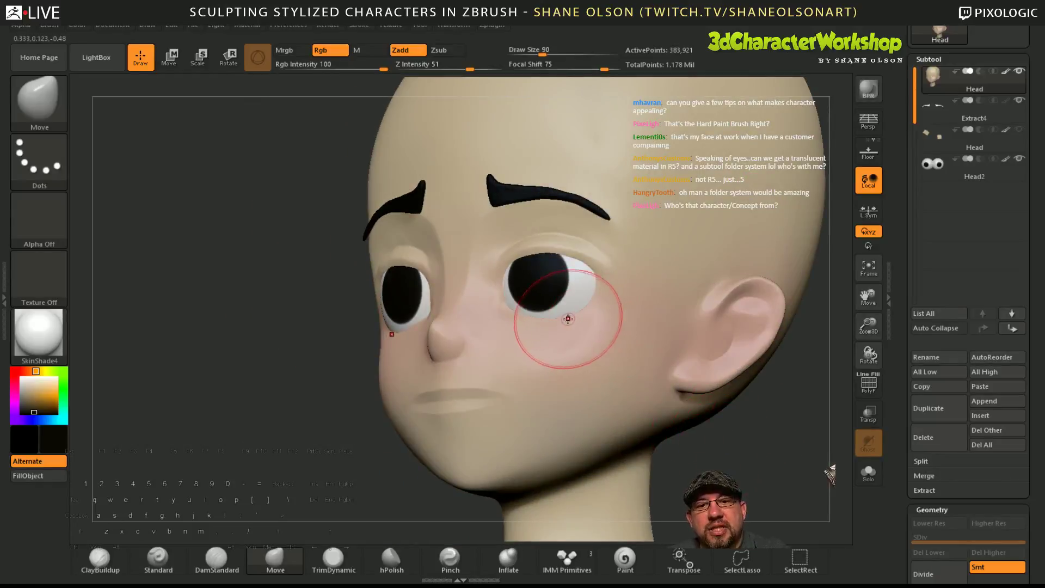
pyautogui.moveTo(587, 310); pyautogui.dragTo(539, 321, button='right')
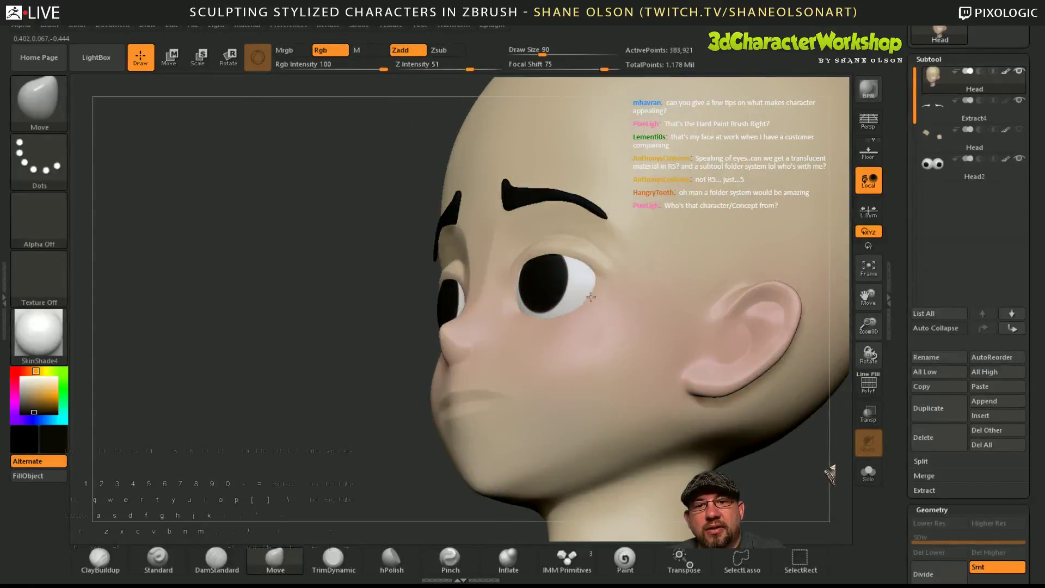
pyautogui.keyDown('shift'); pyautogui.moveTo(611, 315); pyautogui.dragTo(525, 327, button='right'); pyautogui.keyUp('shift')
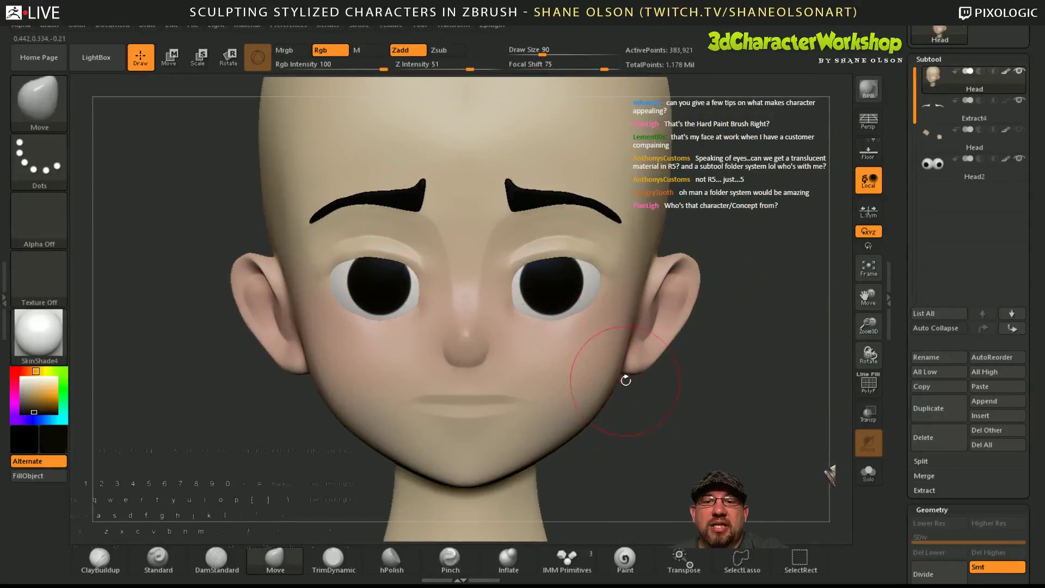
pyautogui.moveTo(624, 378); pyautogui.dragTo(560, 321, button='right')
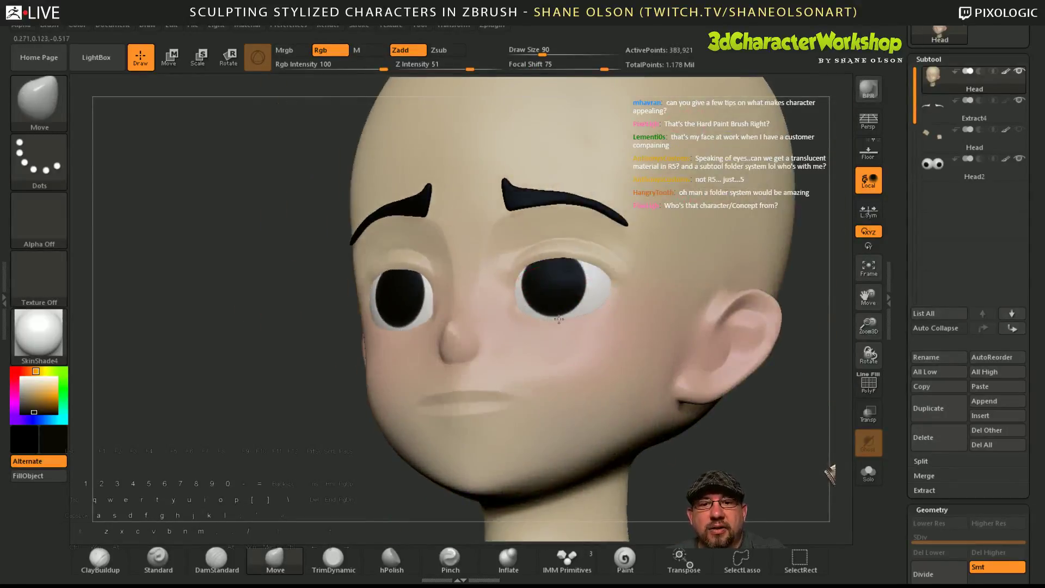
pyautogui.moveTo(616, 386)
pyautogui.mouseDown(button='right')
pyautogui.moveTo(631, 384)
pyautogui.moveTo(609, 384)
pyautogui.mouseUp(button='right')
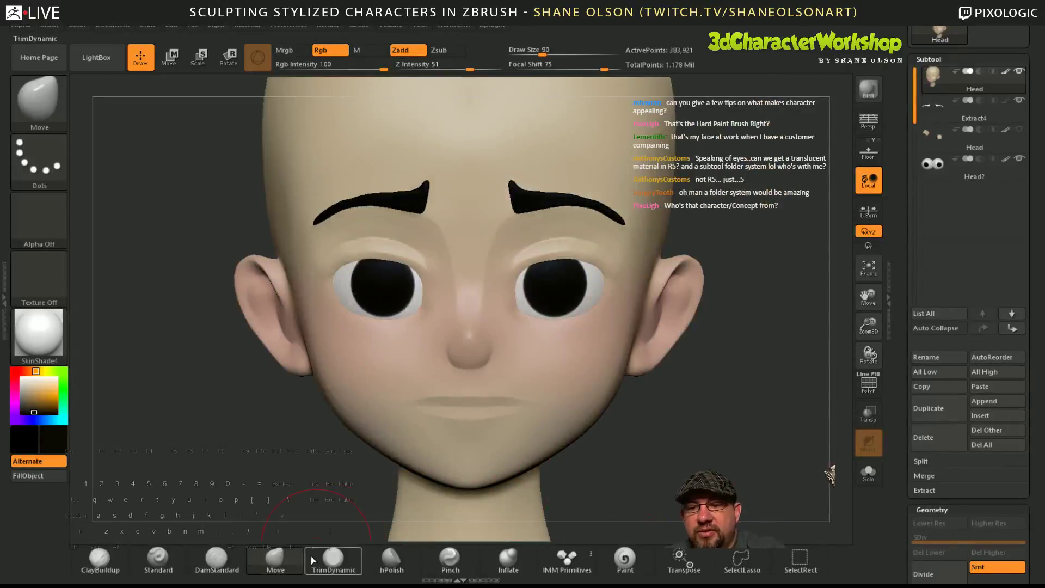
# - Carve creases around the upper and lower eyelids with the DamStandard brush at draw size 51, smoothing near the inner eye corners
pyautogui.click(216, 558)
pyautogui.moveTo(762, 462)
pyautogui.mouseDown(button='right')
pyautogui.moveTo(713, 460)
pyautogui.moveTo(742, 457)
pyautogui.mouseUp(button='right')
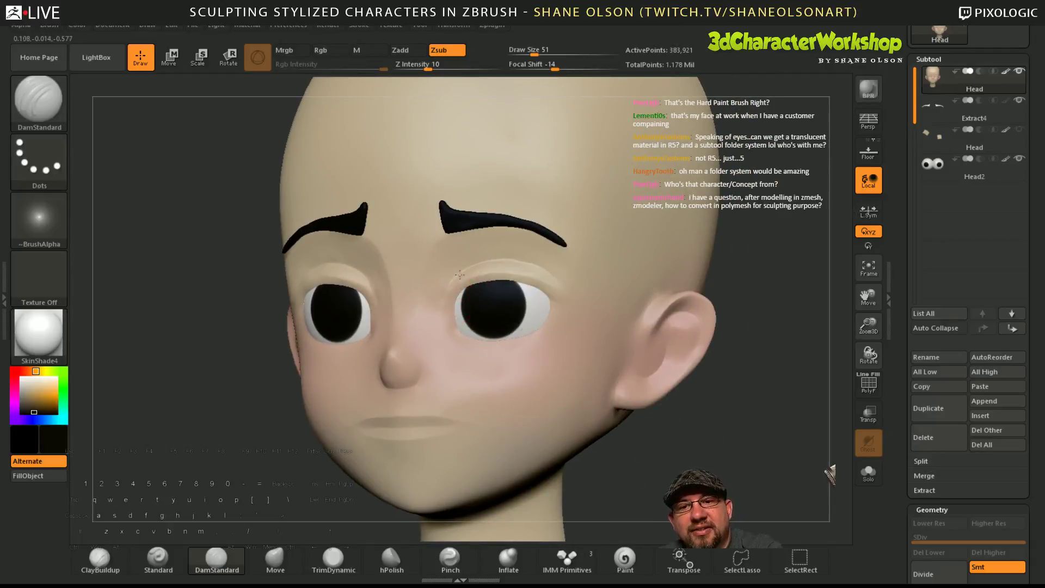
pyautogui.keyDown('shift'); pyautogui.moveTo(446, 302); pyautogui.dragTo(445, 308, button='right'); pyautogui.keyUp('shift')
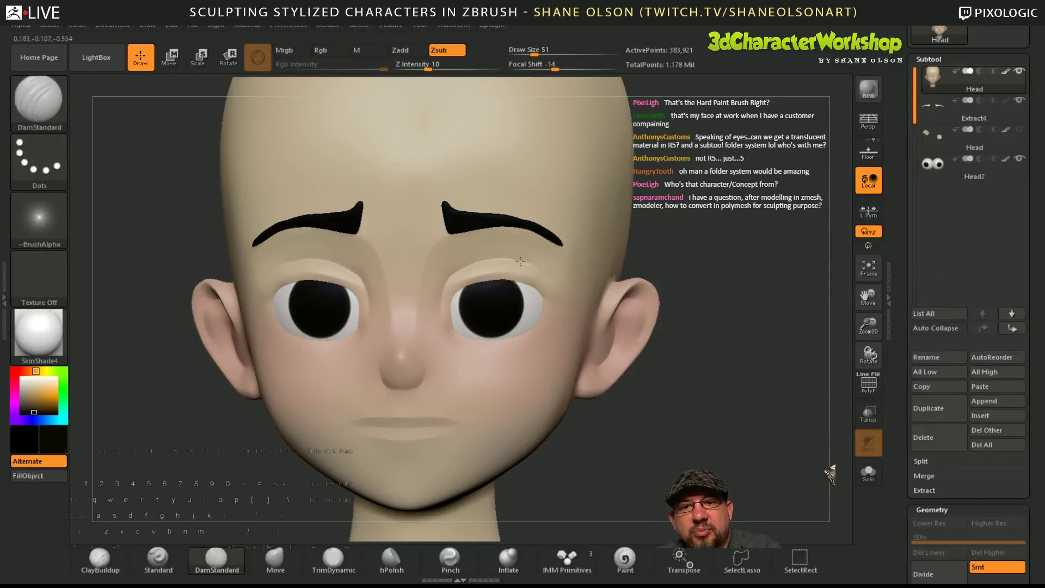
pyautogui.moveTo(668, 398); pyautogui.dragTo(614, 385)
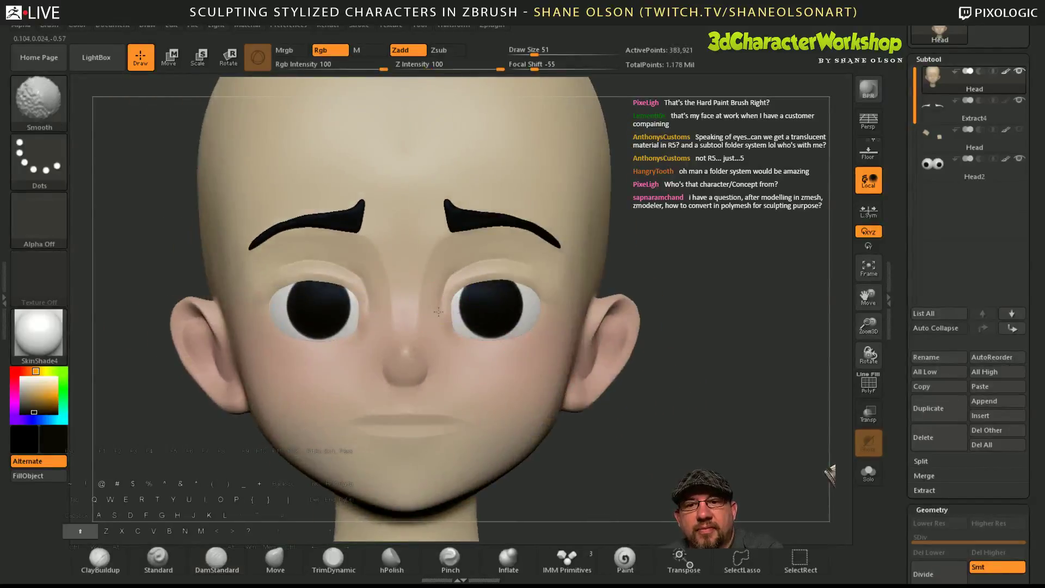
pyautogui.moveTo(681, 361); pyautogui.dragTo(571, 320)
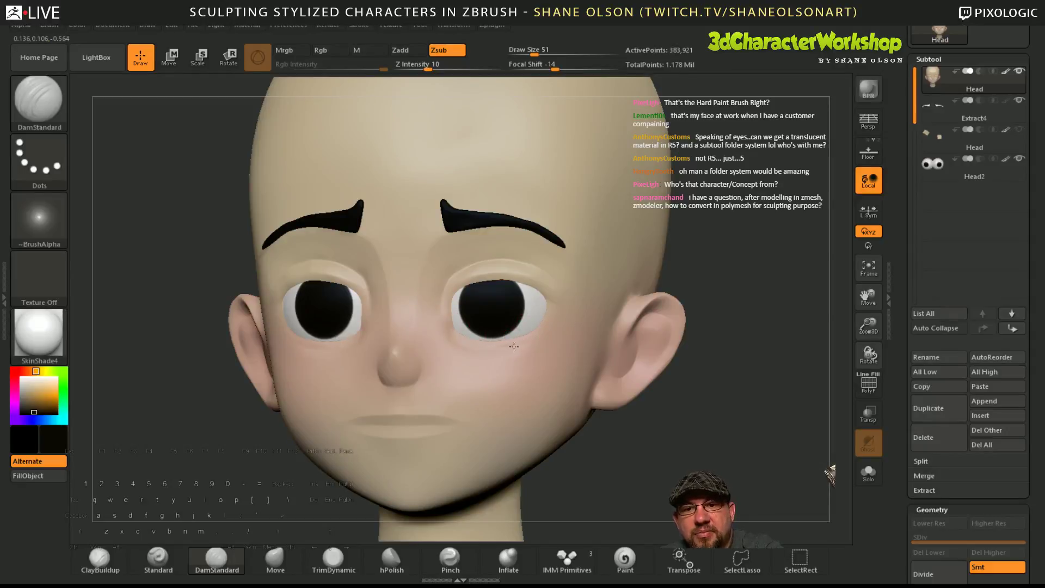
pyautogui.moveTo(752, 455)
pyautogui.mouseDown()
pyautogui.moveTo(740, 464)
pyautogui.moveTo(754, 464)
pyautogui.mouseUp()
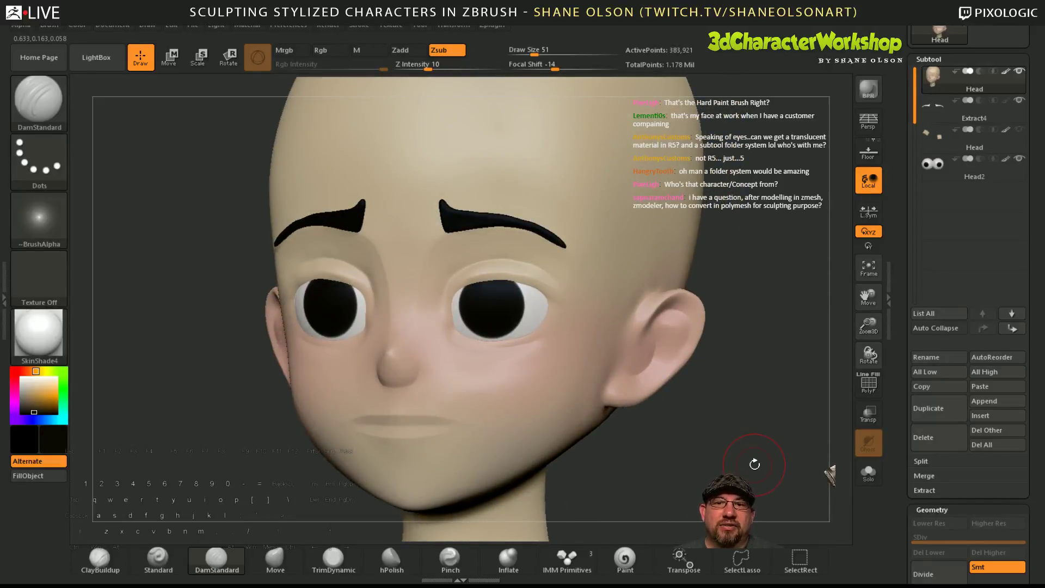
pyautogui.moveTo(754, 464); pyautogui.dragTo(724, 463)
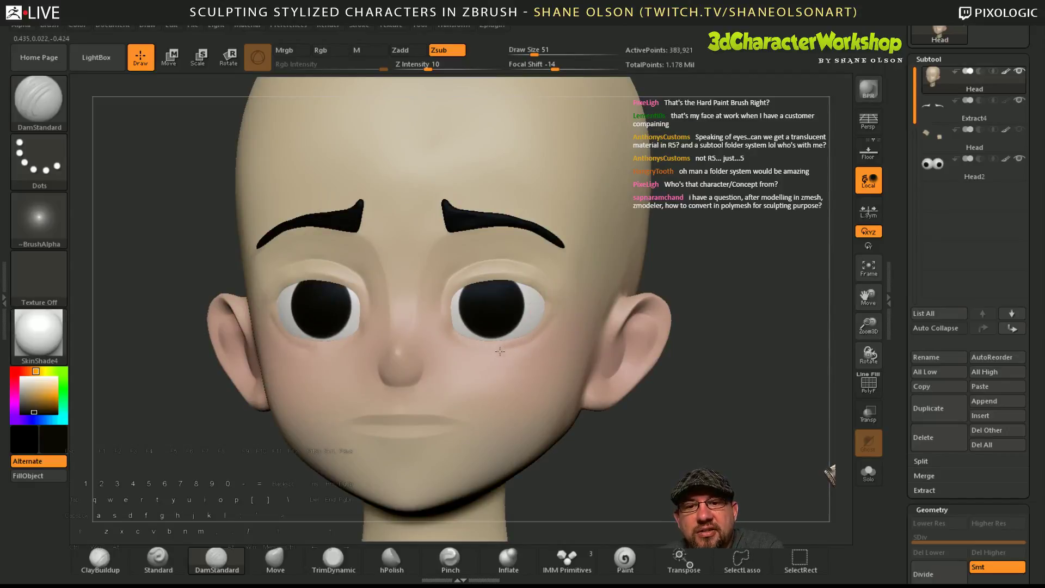
# - Undo the last DamStandard stroke and smooth the skin beneath the lower eyelids
pyautogui.moveTo(459, 343)
pyautogui.mouseDown()
pyautogui.moveTo(680, 457)
pyautogui.moveTo(702, 451)
pyautogui.moveTo(684, 441)
pyautogui.moveTo(707, 434)
pyautogui.moveTo(653, 430)
pyautogui.moveTo(642, 462)
pyautogui.mouseUp()
pyautogui.hotkey('ctrl', 'z')
pyautogui.keyDown('shift'); pyautogui.moveTo(493, 360); pyautogui.dragTo(544, 345); pyautogui.keyUp('shift')
# - Raise a thin rim along both lower eyelids with inverted DamStandard strokes at draw size 18
pyautogui.moveTo(648, 421); pyautogui.dragTo(680, 420)
pyautogui.moveTo(627, 389)
pyautogui.keyDown('alt'); pyautogui.mouseDown()
pyautogui.moveTo(624, 439)
pyautogui.moveTo(691, 422)
pyautogui.moveTo(700, 437)
pyautogui.moveTo(729, 429)
pyautogui.moveTo(718, 440)
pyautogui.mouseUp(); pyautogui.keyUp('alt')
pyautogui.press('s')
pyautogui.press('s')
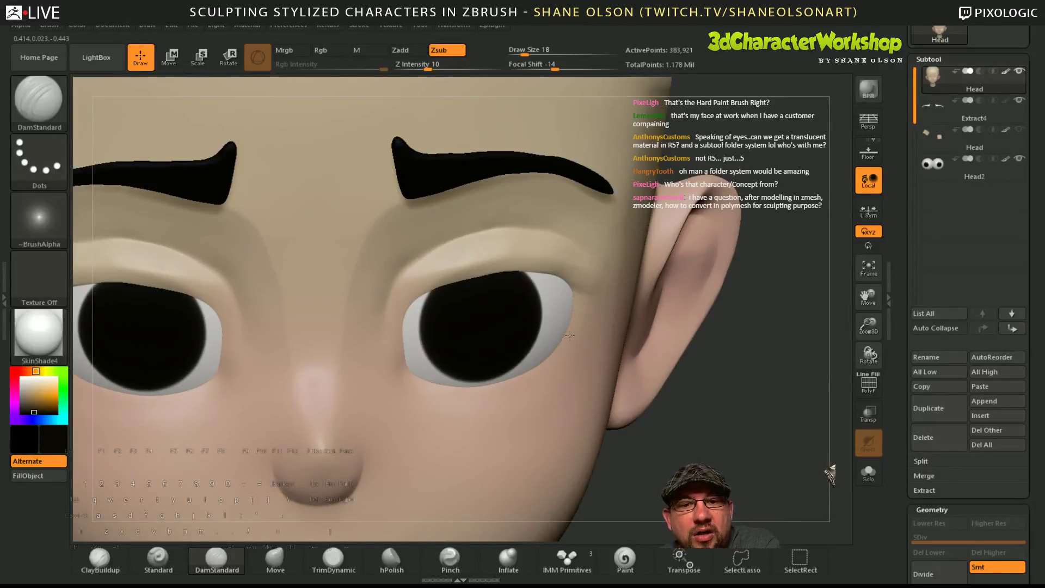
pyautogui.press('alt')
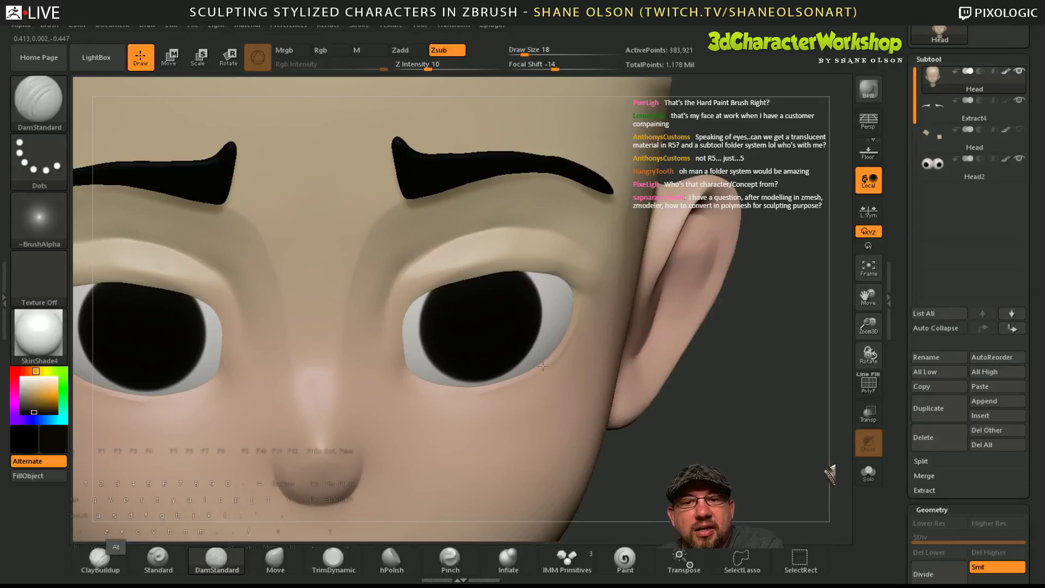
pyautogui.keyDown('alt'); pyautogui.moveTo(543, 367); pyautogui.dragTo(513, 382); pyautogui.keyUp('alt')
pyautogui.moveTo(687, 475); pyautogui.dragTo(605, 455, button='right')
pyautogui.moveTo(633, 379)
pyautogui.mouseDown(button='right')
pyautogui.moveTo(621, 408)
pyautogui.moveTo(619, 338)
pyautogui.moveTo(432, 345)
pyautogui.mouseUp(button='right')
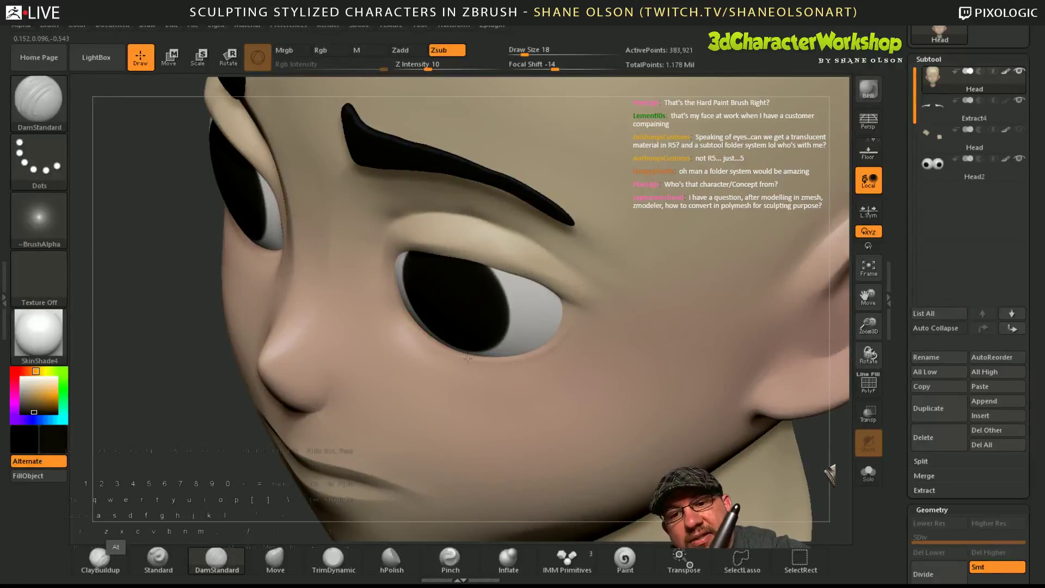
# - Define the edges of both upper eyelids out to the outer corners with inverted DamStandard strokes at draw size 18
pyautogui.moveTo(560, 375); pyautogui.dragTo(506, 233, button='right')
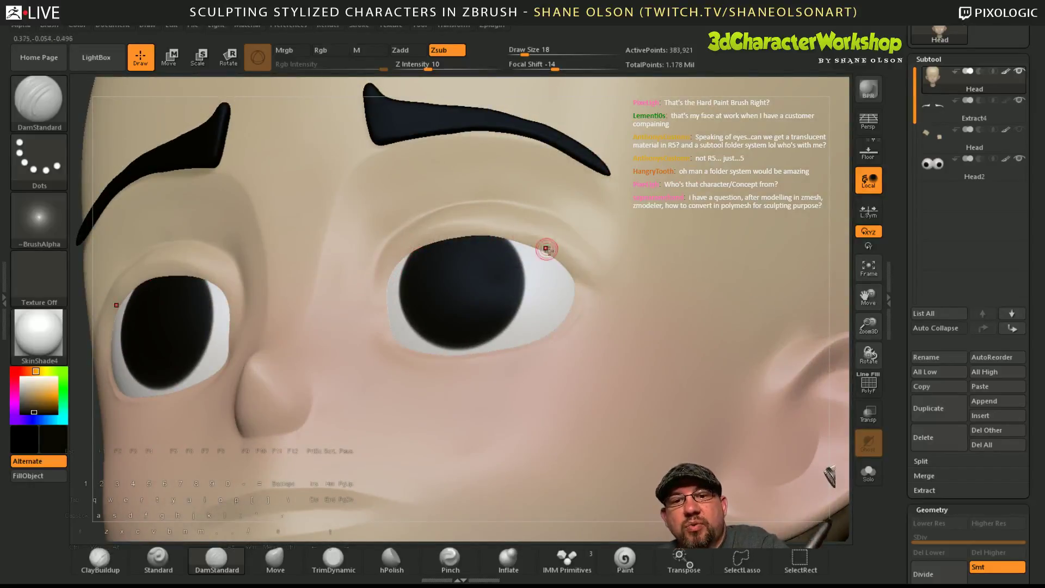
pyautogui.moveTo(546, 245); pyautogui.dragTo(592, 275, button='right')
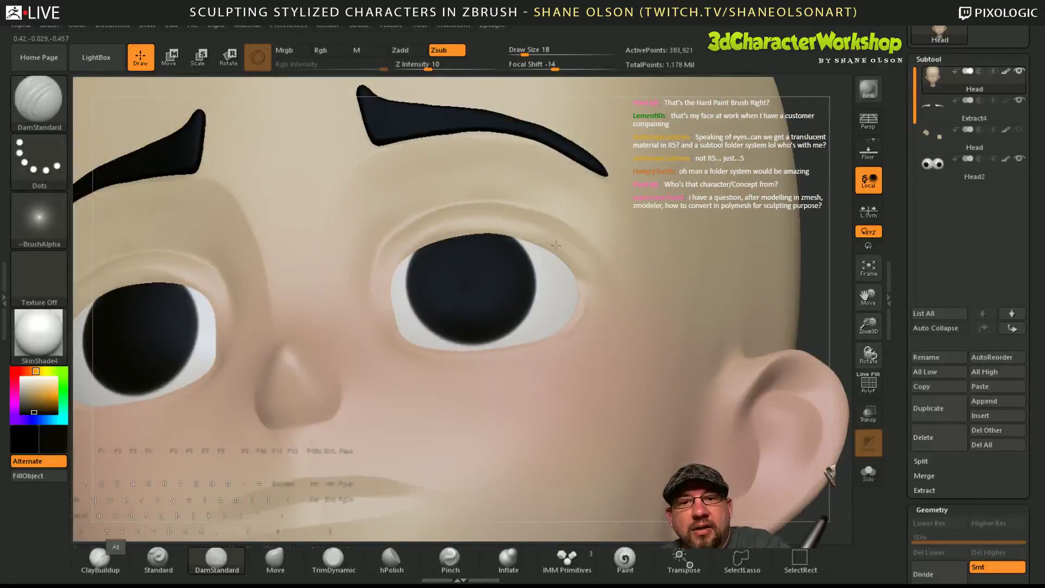
pyautogui.moveTo(575, 241); pyautogui.dragTo(583, 252, button='right')
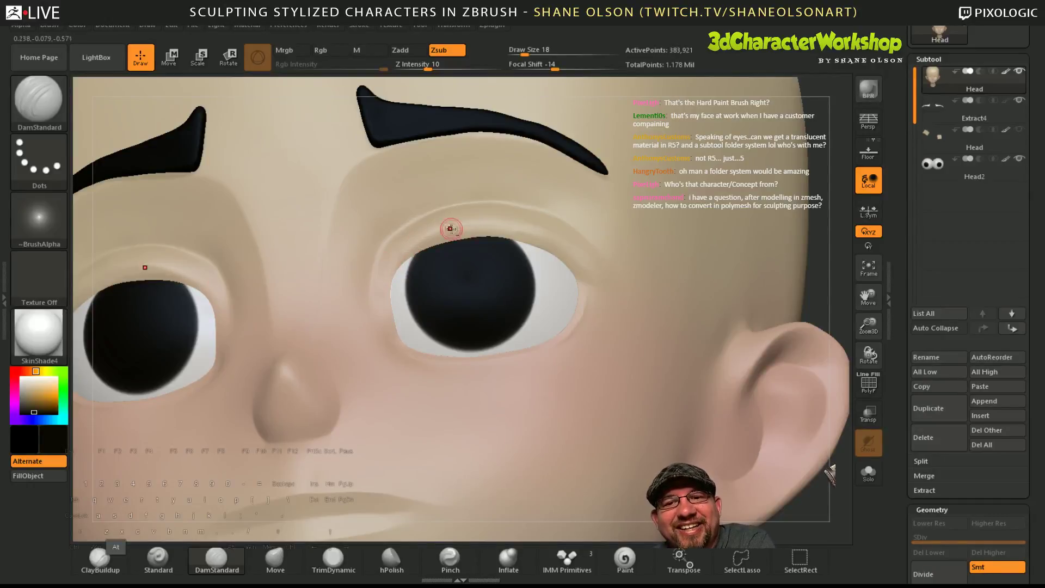
pyautogui.moveTo(626, 247); pyautogui.dragTo(569, 273, button='right')
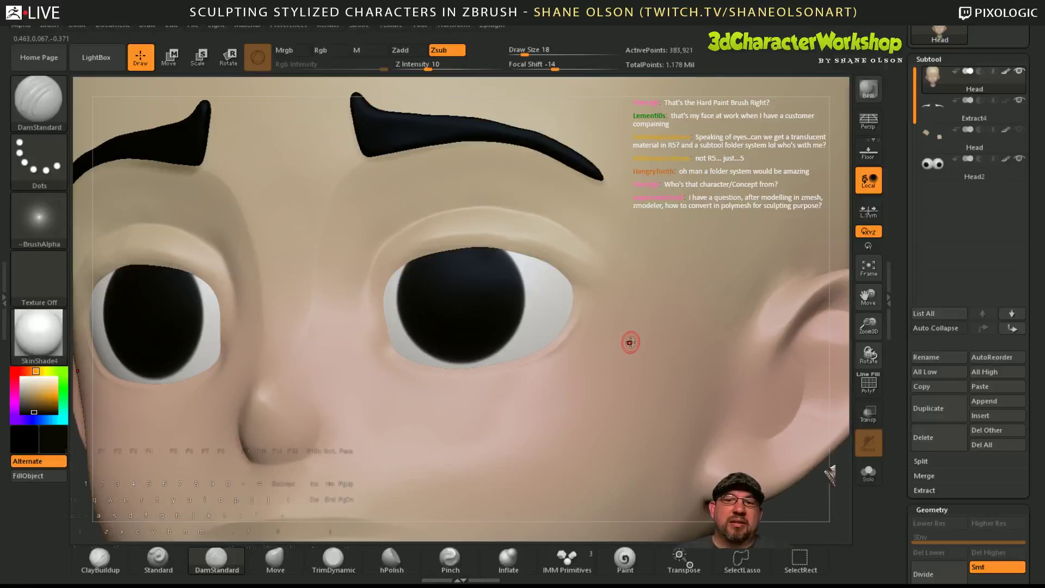
pyautogui.moveTo(574, 334)
pyautogui.mouseDown(button='right')
pyautogui.moveTo(625, 366)
pyautogui.moveTo(589, 371)
pyautogui.moveTo(594, 310)
pyautogui.mouseUp(button='right')
# - Undo the last crease stroke beneath the eyes and smooth the skin around the outer lower eyelids
pyautogui.moveTo(754, 422)
pyautogui.keyDown('shift'); pyautogui.mouseDown(button='right')
pyautogui.moveTo(789, 441)
pyautogui.moveTo(762, 452)
pyautogui.moveTo(752, 438)
pyautogui.moveTo(736, 460)
pyautogui.moveTo(756, 471)
pyautogui.moveTo(728, 469)
pyautogui.mouseUp(button='right'); pyautogui.keyUp('shift')
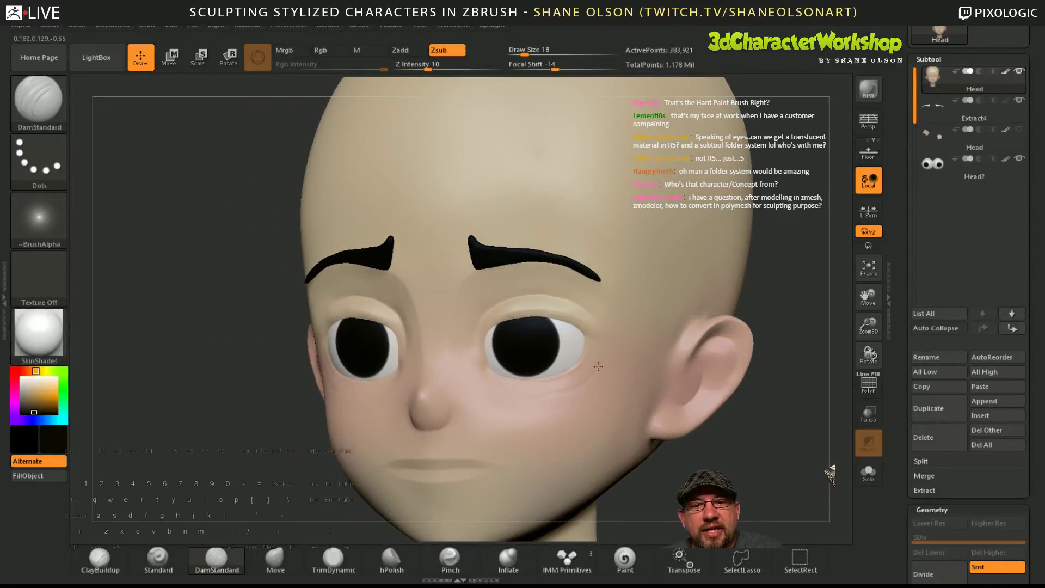
pyautogui.moveTo(724, 487)
pyautogui.mouseDown(button='right')
pyautogui.moveTo(756, 488)
pyautogui.moveTo(733, 494)
pyautogui.mouseUp(button='right')
pyautogui.hotkey('ctrl', 'z')
pyautogui.moveTo(736, 493); pyautogui.dragTo(743, 485)
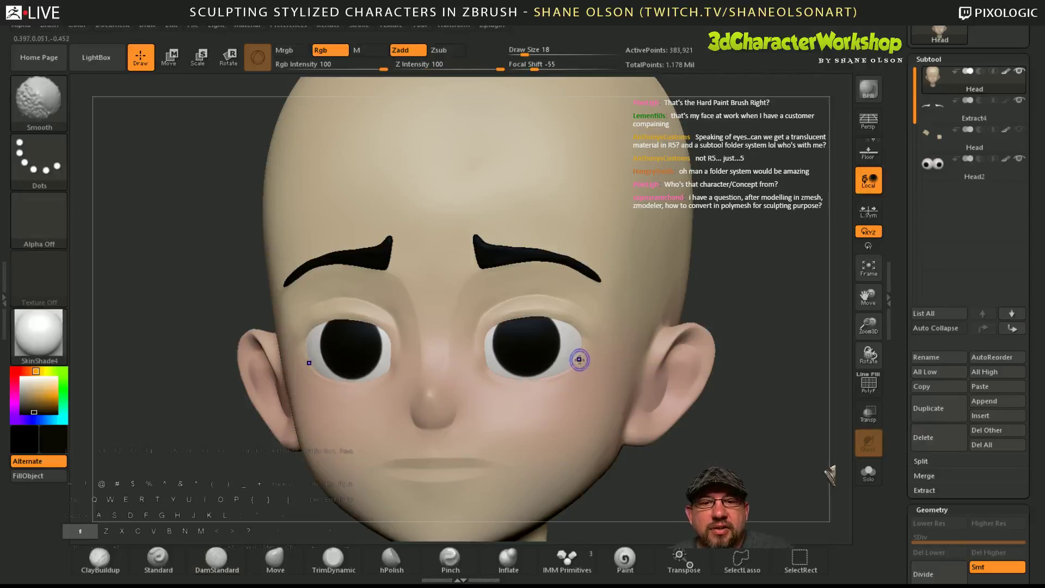
pyautogui.press('shift')
pyautogui.moveTo(727, 428)
pyautogui.keyDown('shift'); pyautogui.mouseDown()
pyautogui.moveTo(737, 438)
pyautogui.moveTo(719, 415)
pyautogui.mouseUp(); pyautogui.keyUp('shift')
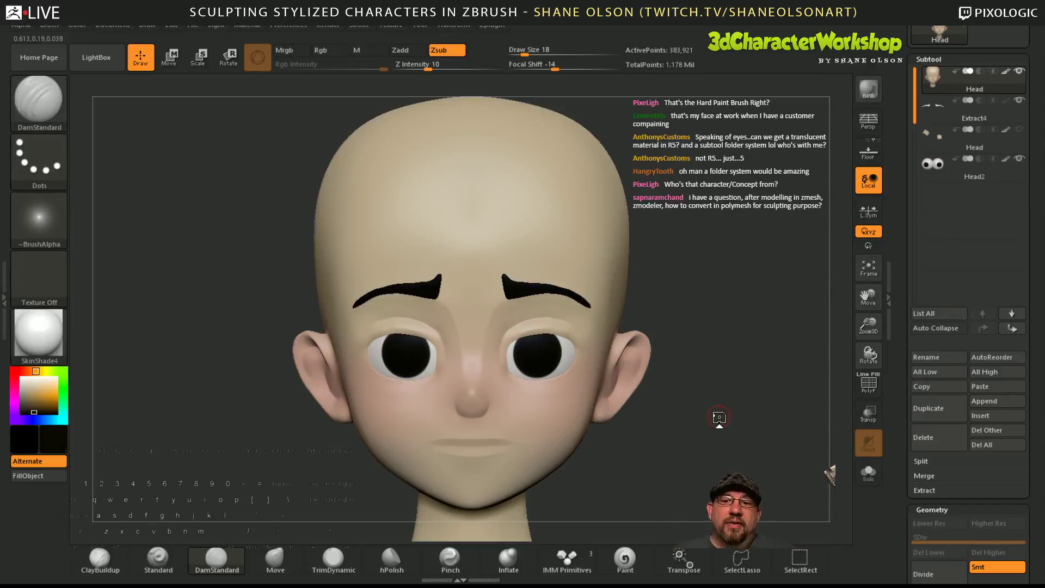
# - Examine the head's proportions and eye placement from the front, above, in profile and at three-quarter angles
pyautogui.moveTo(719, 417); pyautogui.dragTo(696, 437)
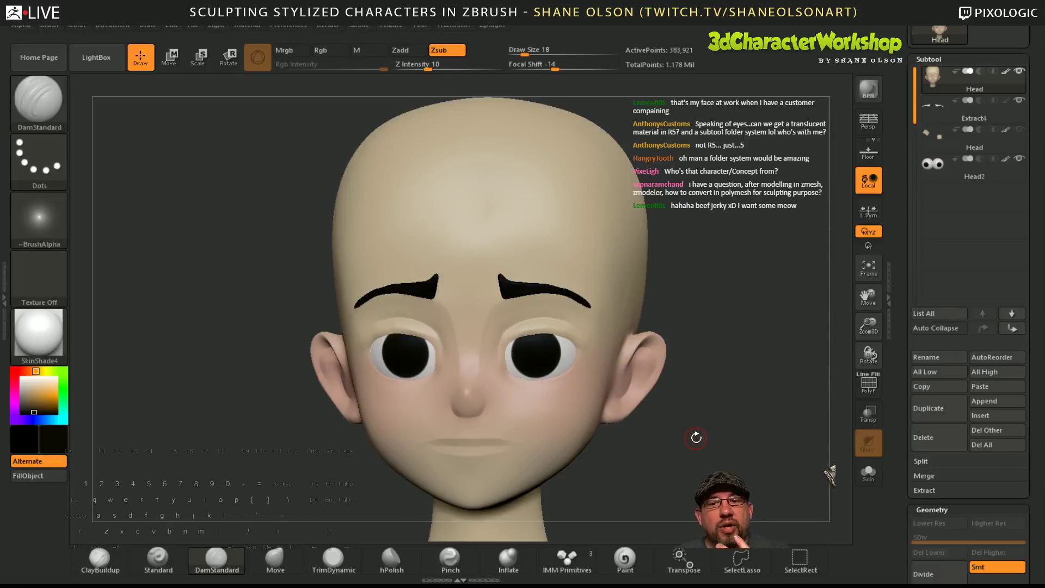
pyautogui.moveTo(699, 430)
pyautogui.mouseDown()
pyautogui.moveTo(555, 431)
pyautogui.moveTo(612, 427)
pyautogui.moveTo(761, 459)
pyautogui.moveTo(745, 441)
pyautogui.moveTo(712, 459)
pyautogui.moveTo(702, 327)
pyautogui.mouseUp()
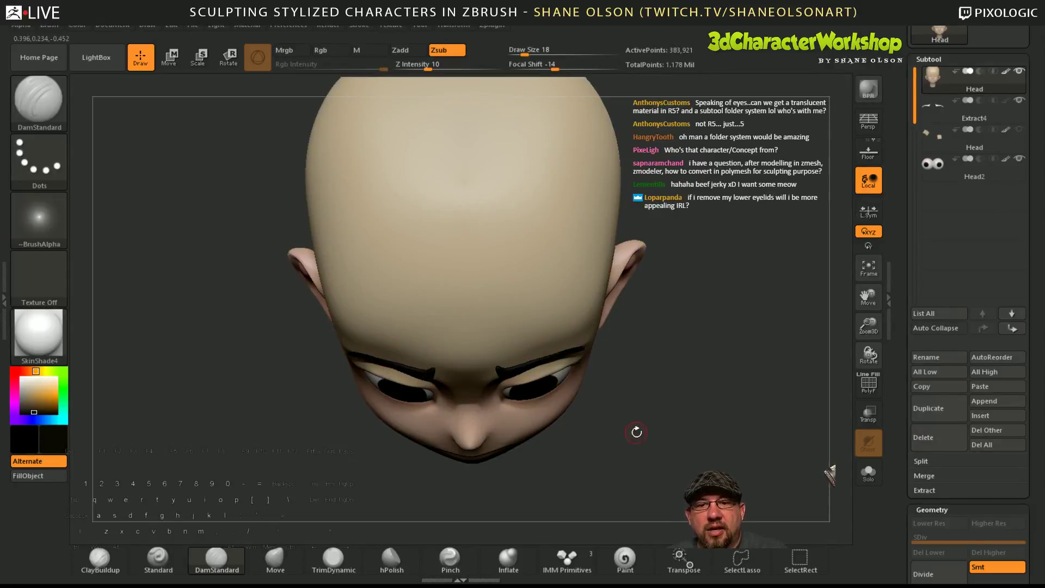
pyautogui.moveTo(634, 430); pyautogui.dragTo(515, 420)
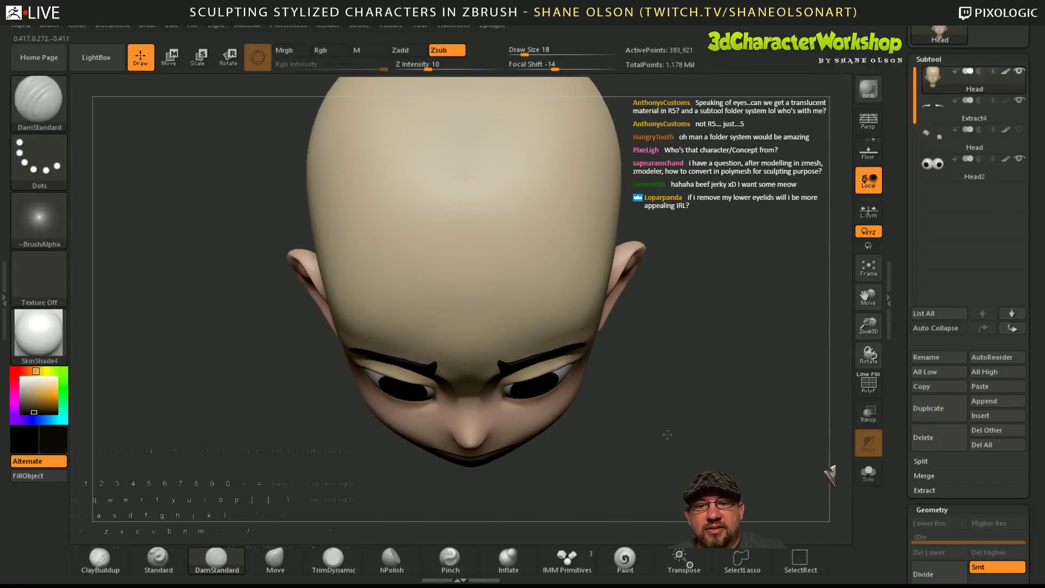
pyautogui.moveTo(667, 434); pyautogui.dragTo(604, 466)
pyautogui.moveTo(697, 467); pyautogui.dragTo(711, 465)
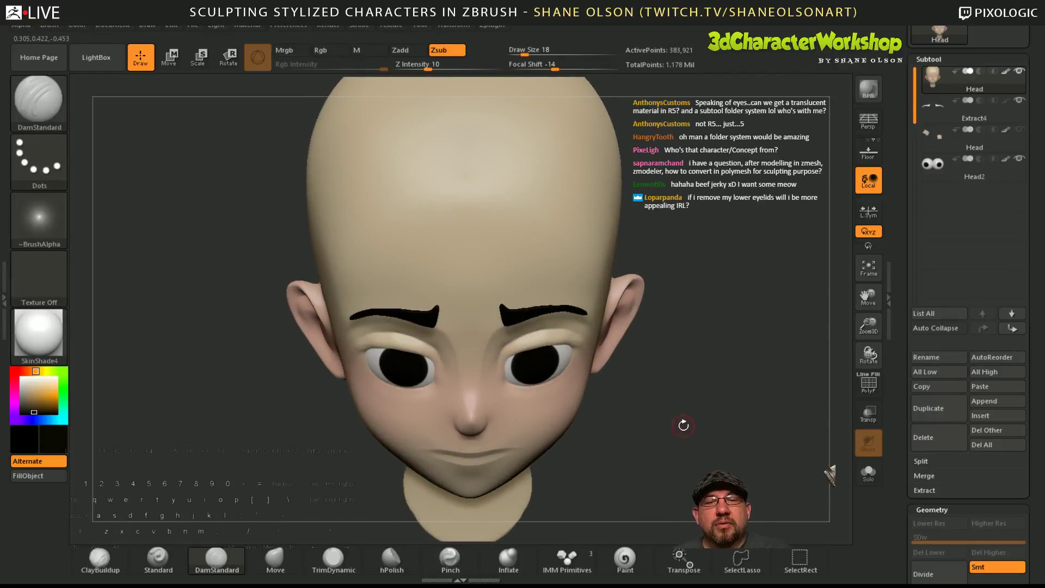
pyautogui.moveTo(683, 425); pyautogui.dragTo(626, 451)
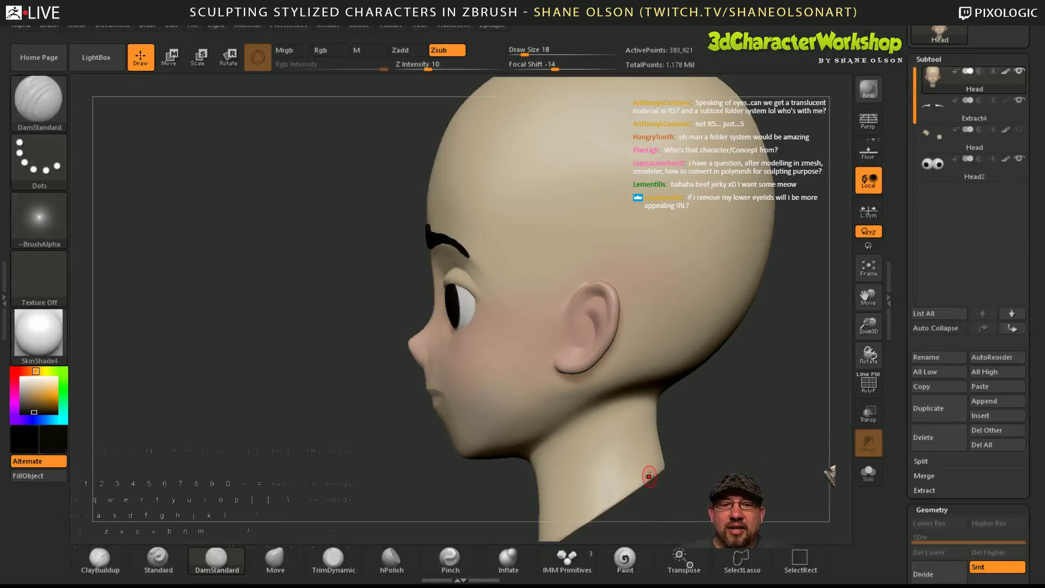
pyautogui.moveTo(782, 447); pyautogui.dragTo(758, 469)
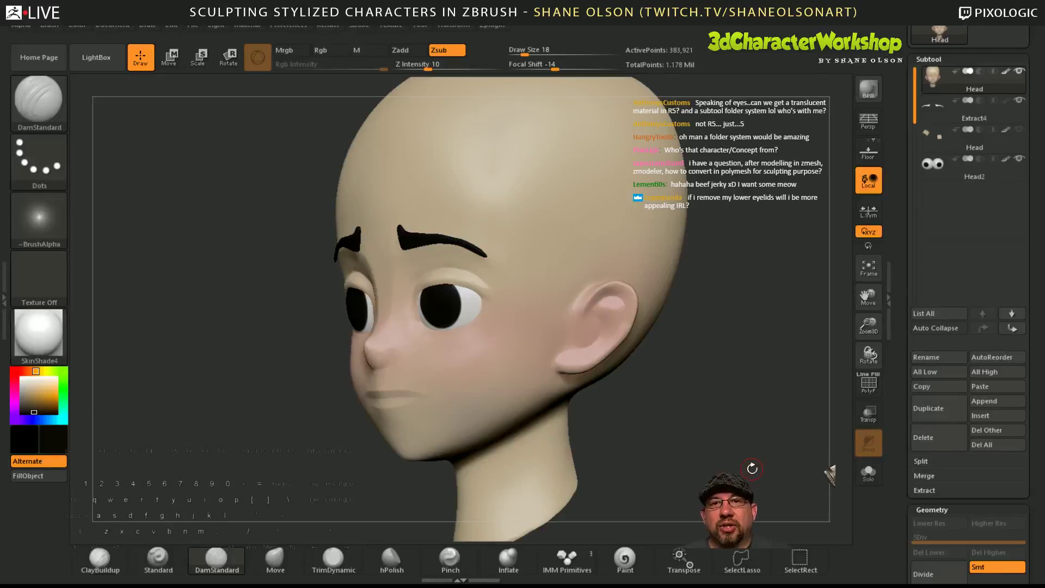
pyautogui.moveTo(719, 431); pyautogui.dragTo(691, 442)
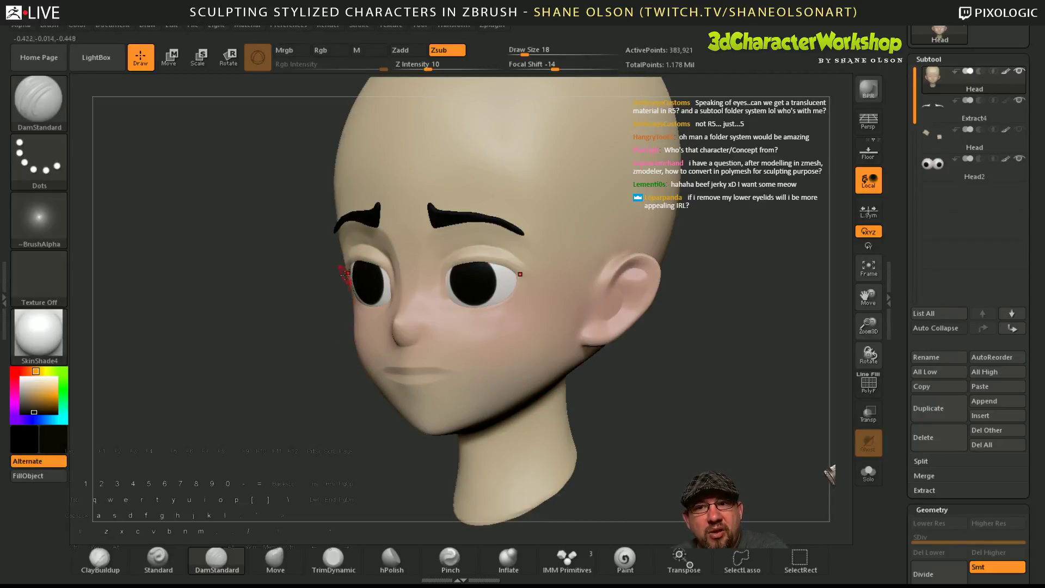
pyautogui.moveTo(660, 422); pyautogui.dragTo(637, 422)
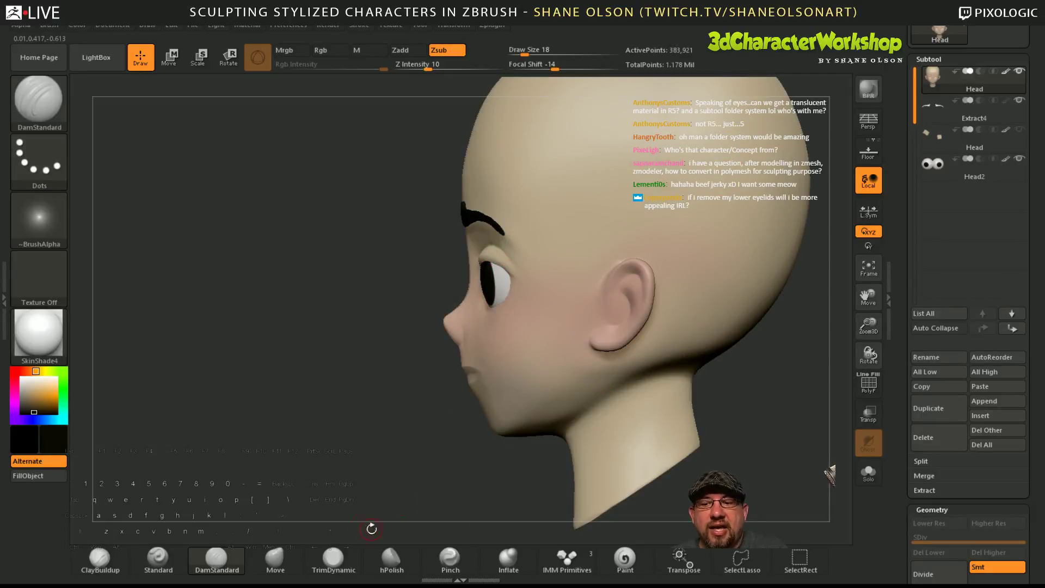
# - Examine the head's profile, jaw and mouth area from the side, from behind the ear and at three-quarter angles
pyautogui.press('s')
pyautogui.click(274, 563)
pyautogui.press('s')
pyautogui.moveTo(383, 444); pyautogui.dragTo(404, 434)
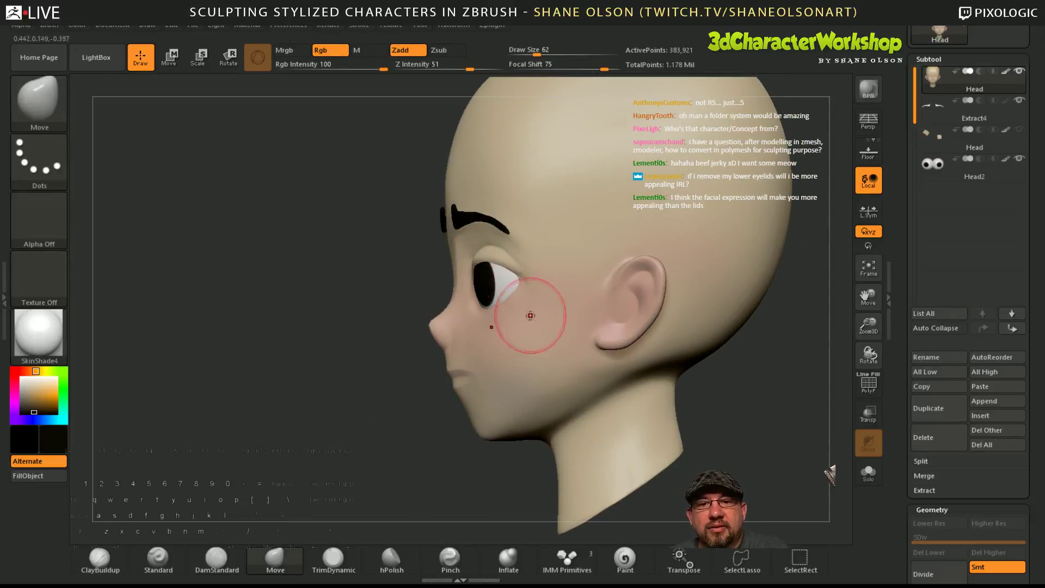
pyautogui.moveTo(454, 465)
pyautogui.mouseDown()
pyautogui.moveTo(420, 457)
pyautogui.moveTo(521, 457)
pyautogui.mouseUp()
pyautogui.press('s')
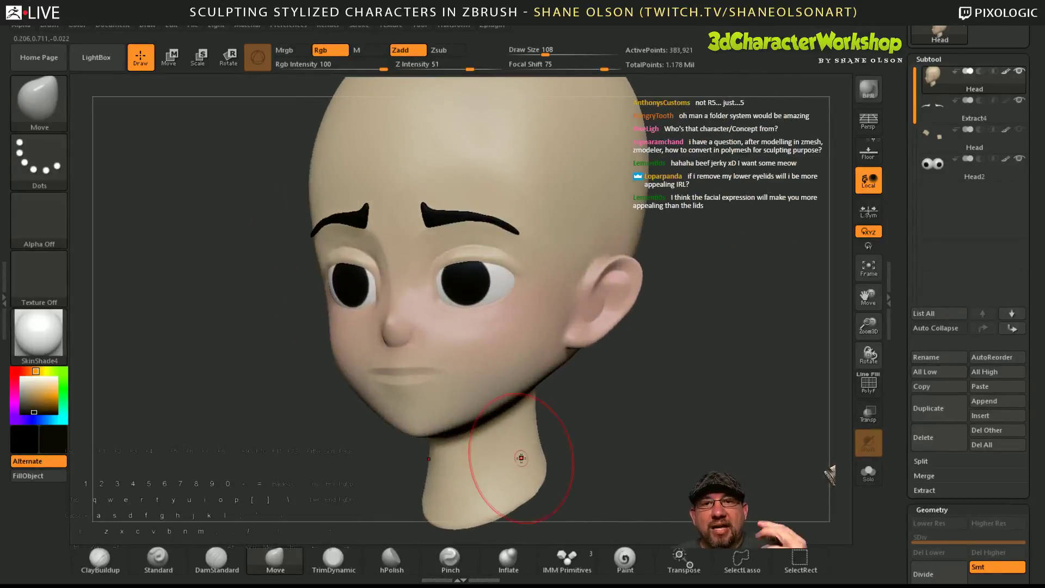
pyautogui.keyDown('shift'); pyautogui.moveTo(756, 424); pyautogui.dragTo(716, 418); pyautogui.keyUp('shift')
pyautogui.keyDown('shift'); pyautogui.moveTo(478, 469); pyautogui.dragTo(437, 425); pyautogui.keyUp('shift')
pyautogui.moveTo(748, 450)
pyautogui.mouseDown()
pyautogui.moveTo(708, 451)
pyautogui.moveTo(708, 436)
pyautogui.moveTo(748, 423)
pyautogui.moveTo(737, 440)
pyautogui.moveTo(751, 426)
pyautogui.moveTo(745, 459)
pyautogui.mouseUp()
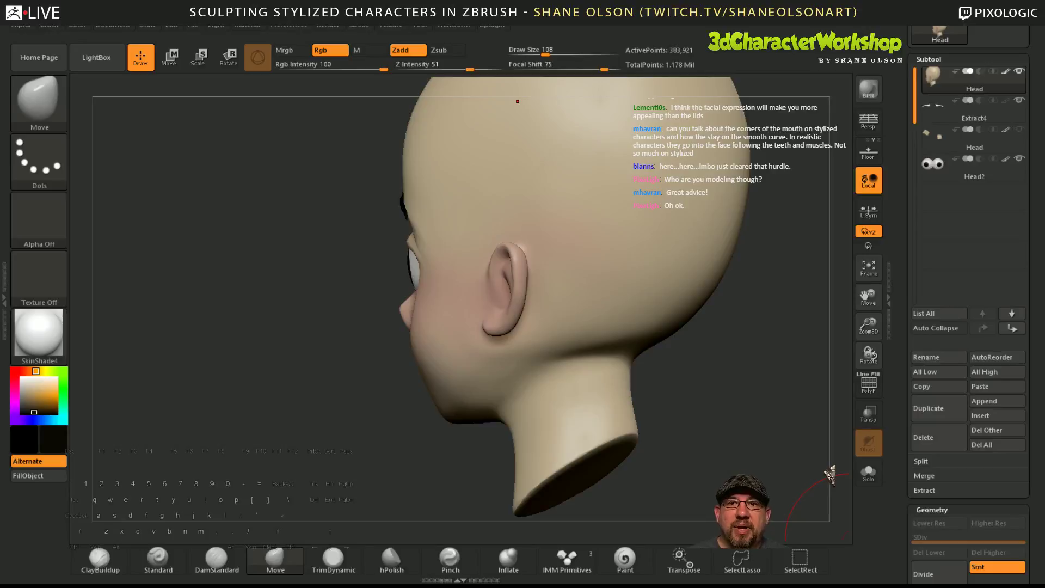
pyautogui.scroll(-4, 936, 436)
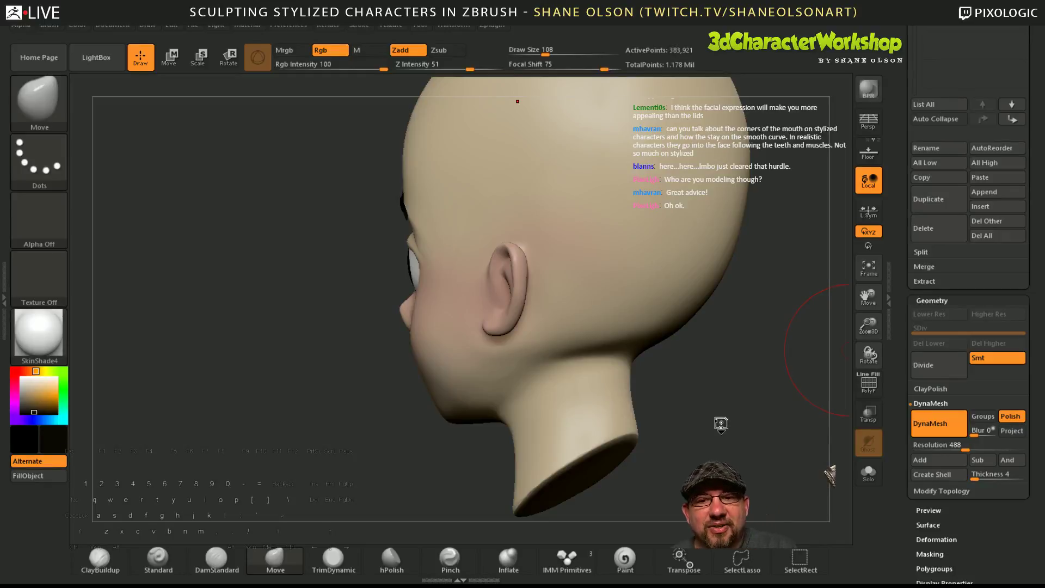
pyautogui.moveTo(714, 423); pyautogui.dragTo(699, 445)
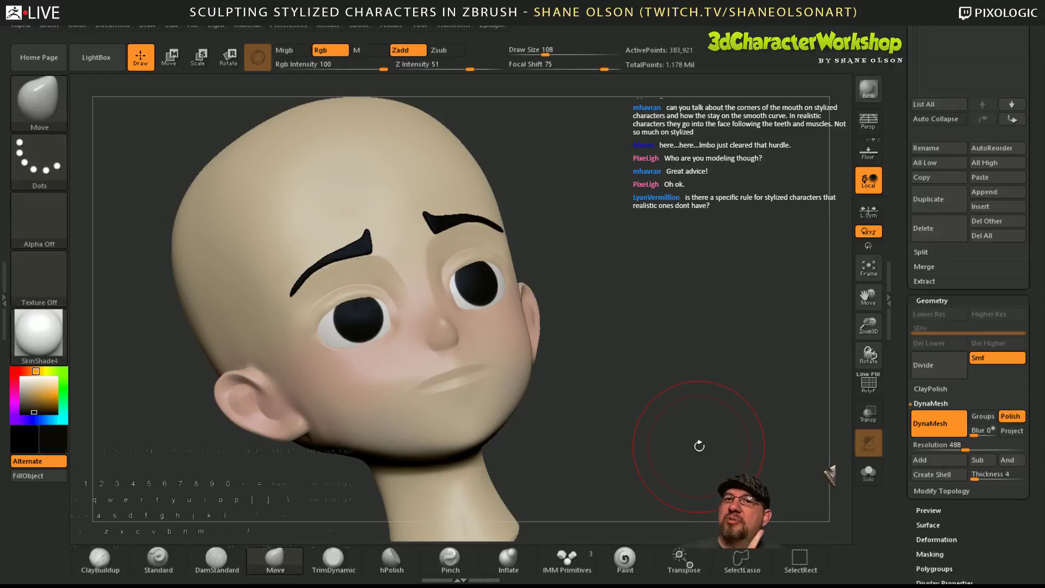
pyautogui.moveTo(661, 393); pyautogui.dragTo(662, 391)
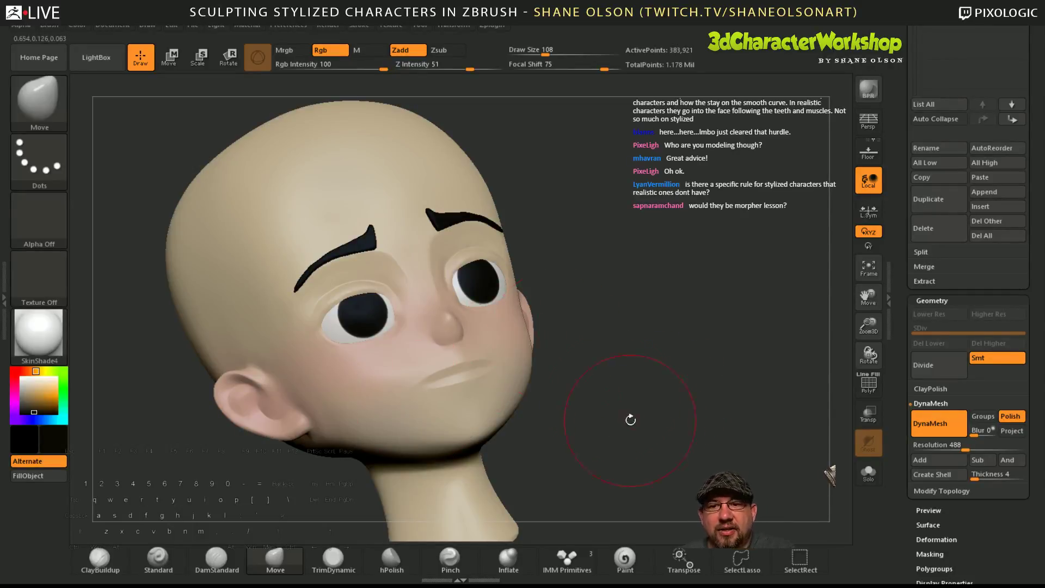
# - Flatten the lip area with the hPolish brush at draw size 37
pyautogui.press('s')
pyautogui.moveTo(648, 408)
pyautogui.mouseDown()
pyautogui.moveTo(640, 411)
pyautogui.moveTo(700, 367)
pyautogui.moveTo(691, 388)
pyautogui.moveTo(702, 354)
pyautogui.moveTo(648, 264)
pyautogui.moveTo(686, 292)
pyautogui.moveTo(608, 159)
pyautogui.mouseUp()
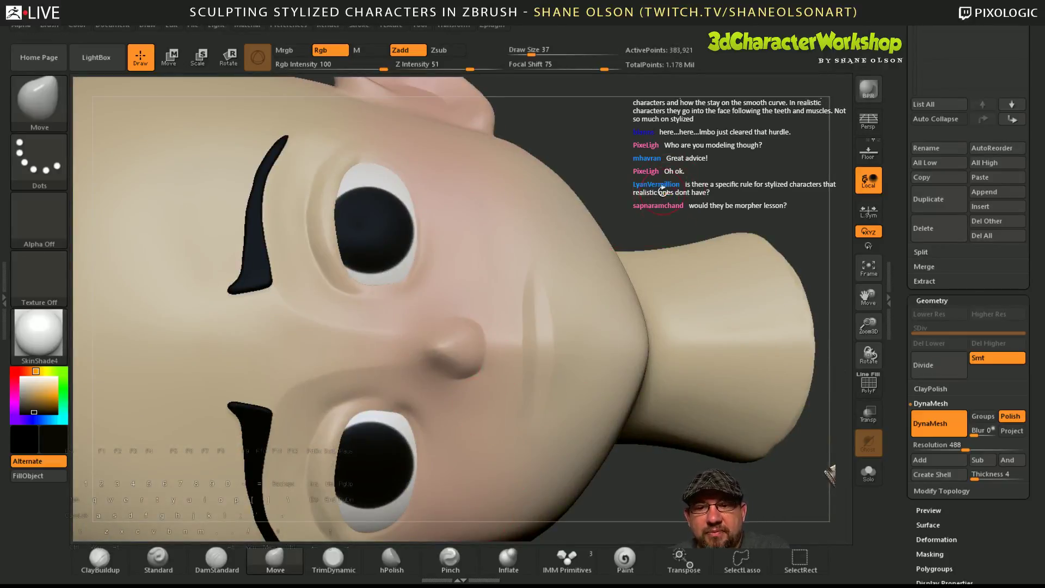
pyautogui.click(392, 558)
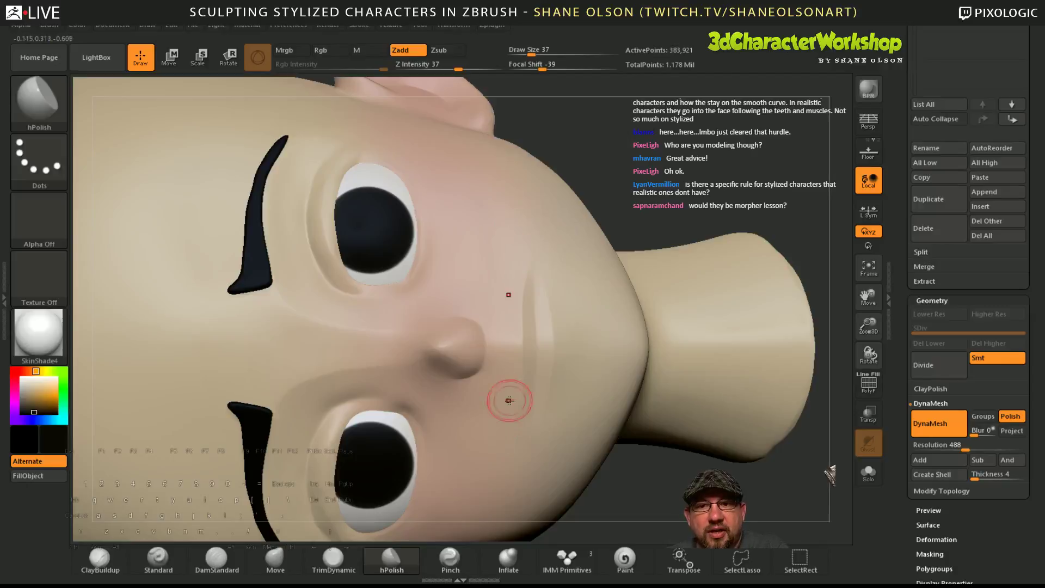
pyautogui.moveTo(678, 205); pyautogui.dragTo(618, 346)
pyautogui.keyDown('alt'); pyautogui.moveTo(648, 380); pyautogui.dragTo(768, 389); pyautogui.keyUp('alt')
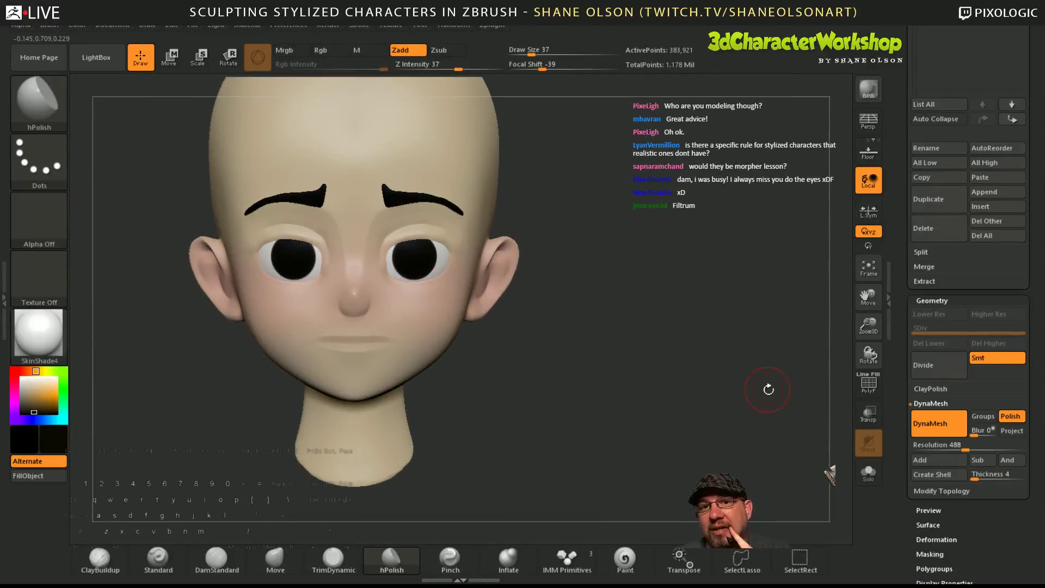
# - Try carving smile-line creases from beside the nose down past the mouth corners with the DamStandard brush
pyautogui.moveTo(497, 455)
pyautogui.keyDown('alt'); pyautogui.mouseDown()
pyautogui.moveTo(538, 416)
pyautogui.moveTo(560, 410)
pyautogui.moveTo(577, 435)
pyautogui.moveTo(588, 412)
pyautogui.mouseUp(); pyautogui.keyUp('alt')
pyautogui.click(227, 560)
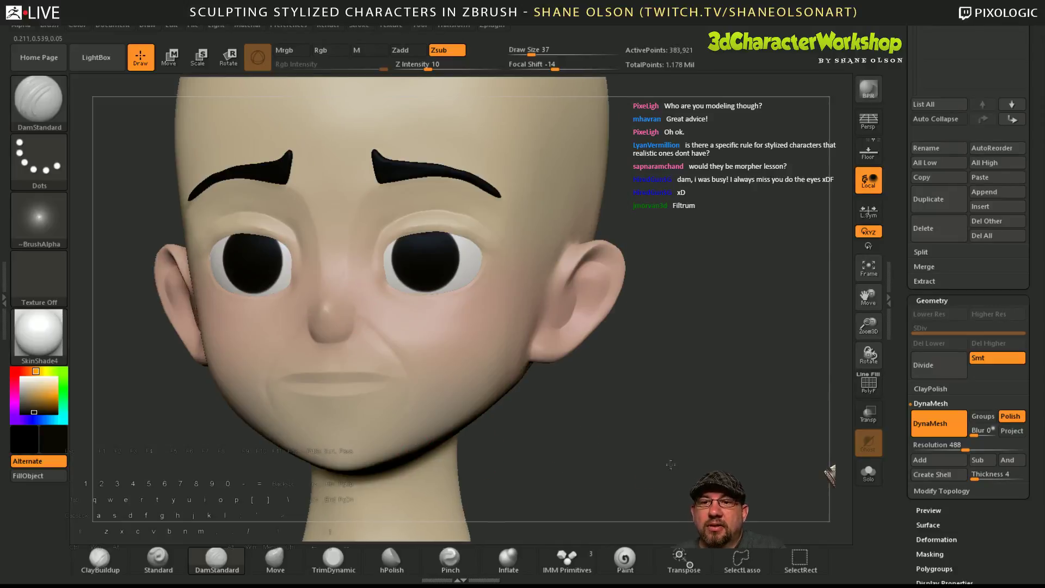
pyautogui.moveTo(604, 452); pyautogui.dragTo(652, 474)
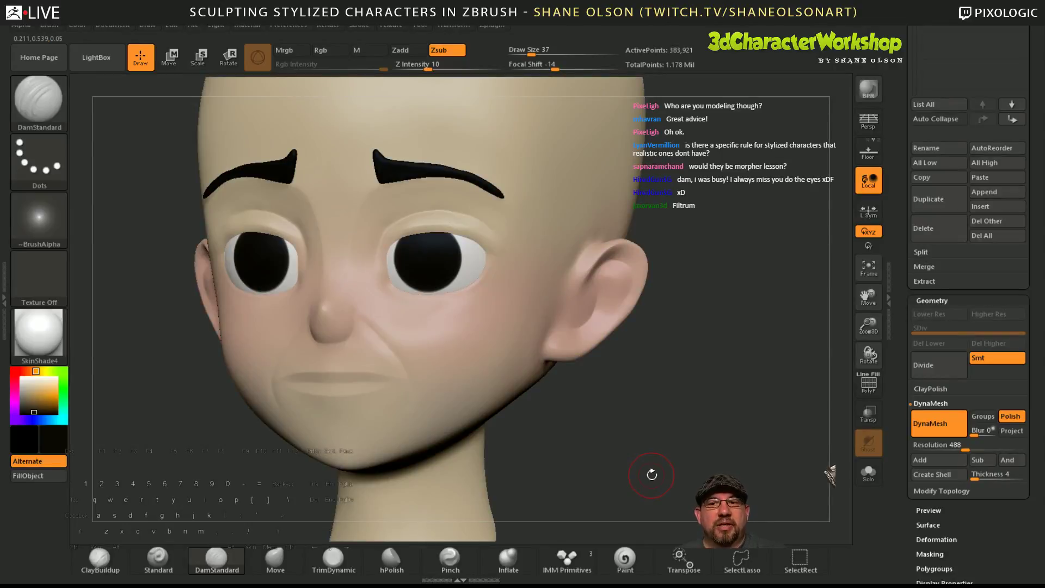
pyautogui.moveTo(684, 435)
pyautogui.mouseDown()
pyautogui.moveTo(698, 448)
pyautogui.moveTo(642, 440)
pyautogui.moveTo(623, 414)
pyautogui.mouseUp()
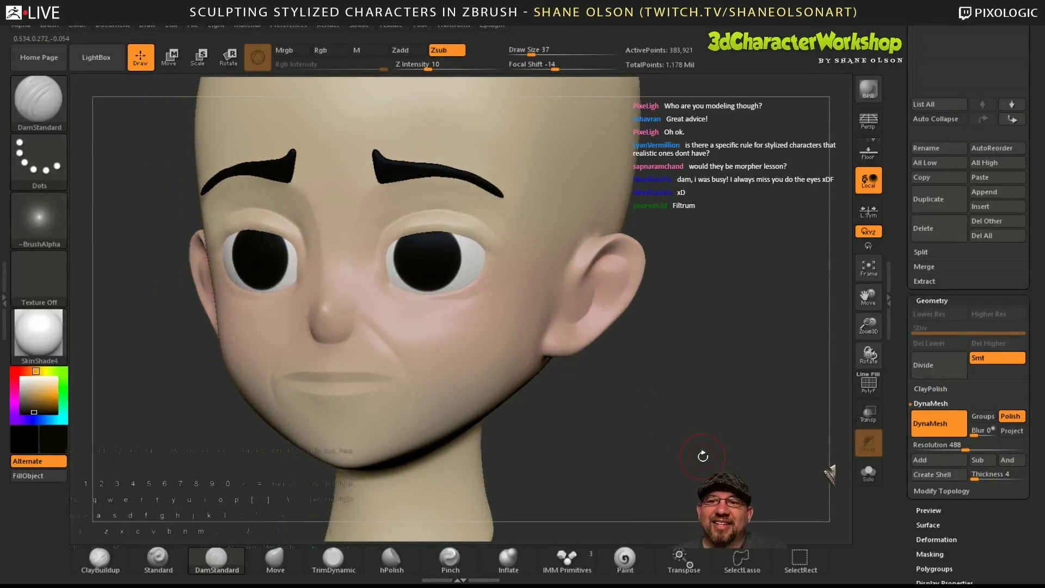
pyautogui.moveTo(703, 456); pyautogui.dragTo(700, 454)
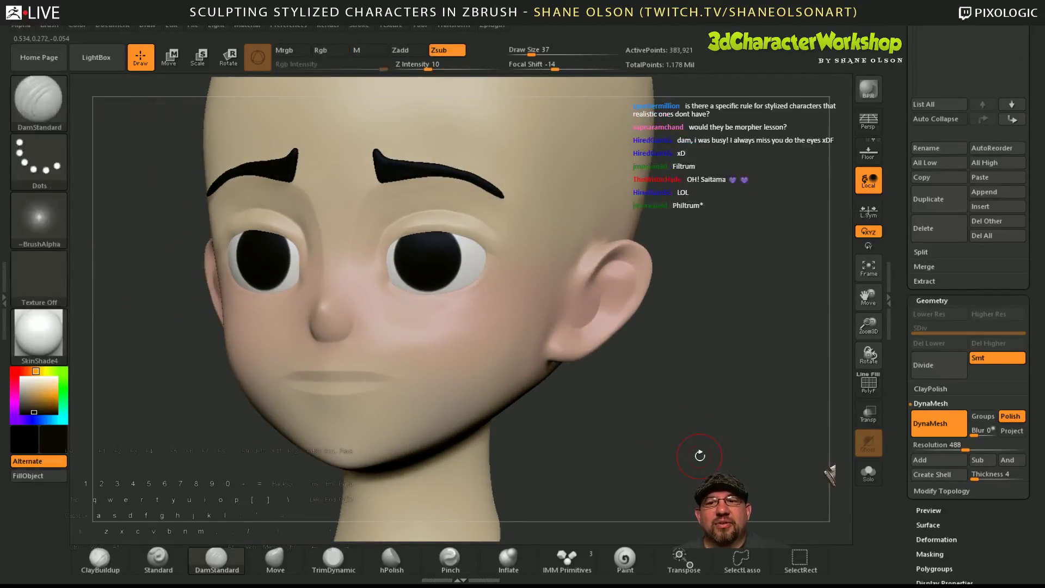
pyautogui.moveTo(700, 456); pyautogui.dragTo(700, 393)
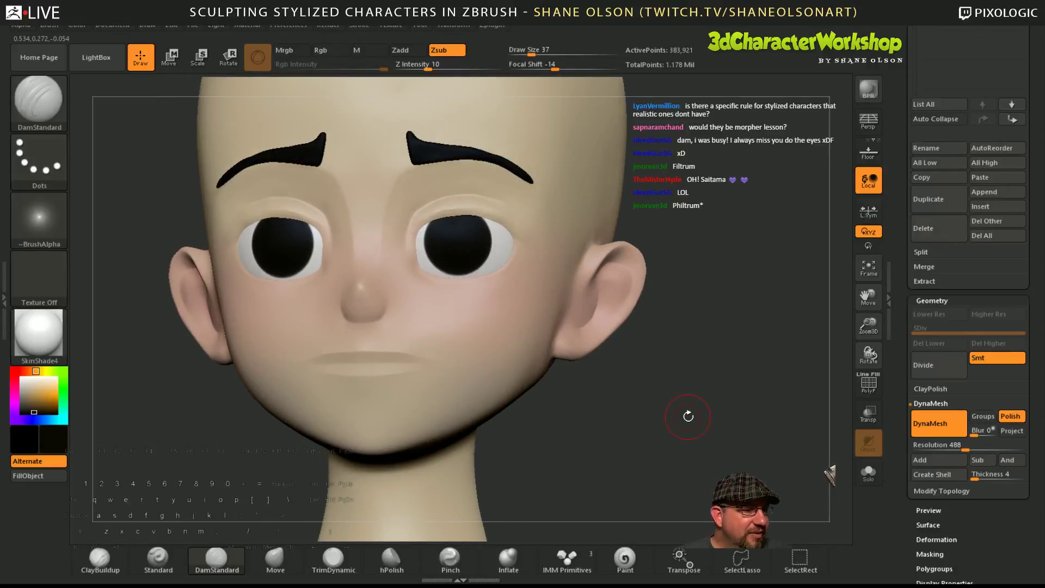
pyautogui.moveTo(641, 381)
pyautogui.mouseDown()
pyautogui.moveTo(658, 430)
pyautogui.moveTo(635, 412)
pyautogui.moveTo(644, 420)
pyautogui.moveTo(661, 382)
pyautogui.mouseUp()
pyautogui.press('f')
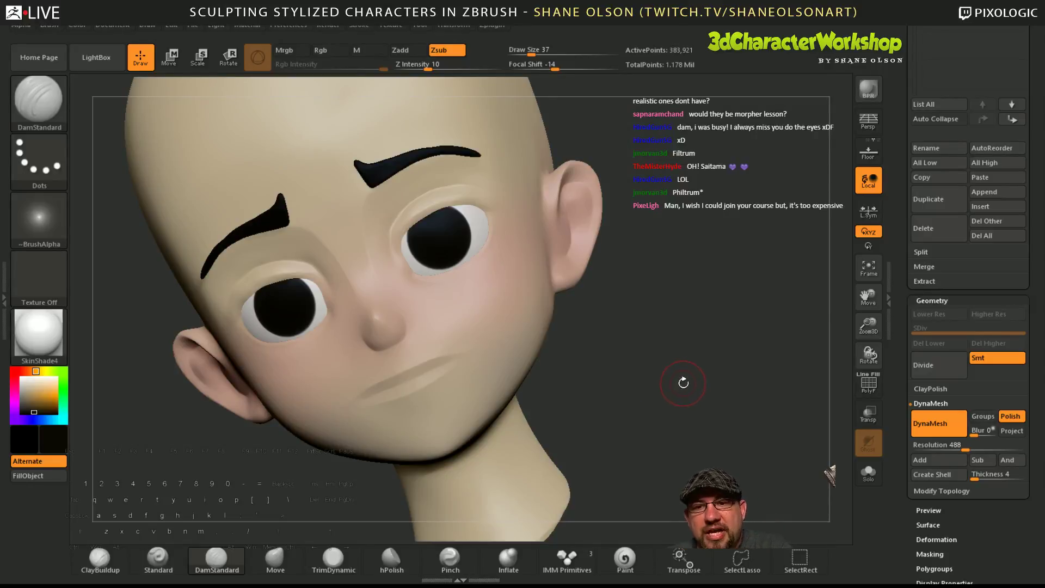
# - Try carving the line between the lips with a DamStandard stroke at draw size 29
pyautogui.moveTo(683, 382)
pyautogui.mouseDown()
pyautogui.moveTo(693, 315)
pyautogui.moveTo(665, 255)
pyautogui.moveTo(608, 307)
pyautogui.mouseUp()
pyautogui.press('s')
pyautogui.click(702, 187)
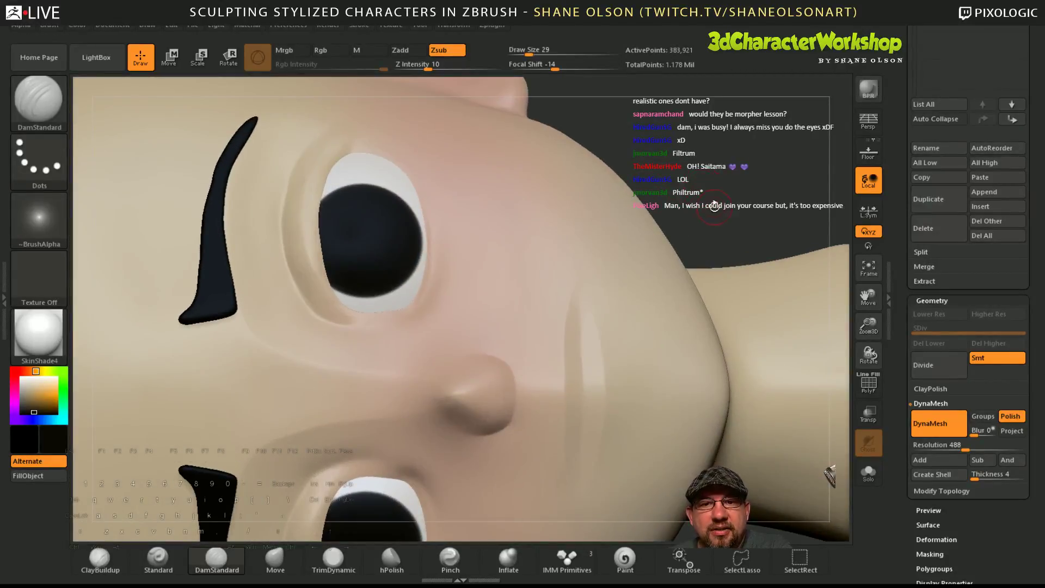
pyautogui.moveTo(715, 207); pyautogui.dragTo(686, 214)
pyautogui.rightClick(648, 267)
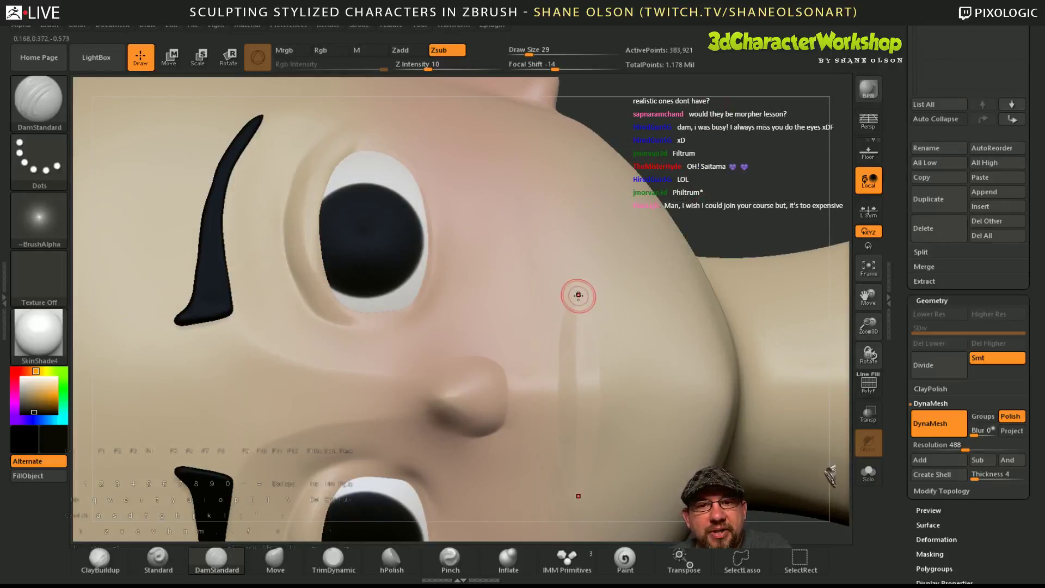
pyautogui.moveTo(578, 299); pyautogui.dragTo(577, 398)
pyautogui.hotkey('ctrl', 'z')
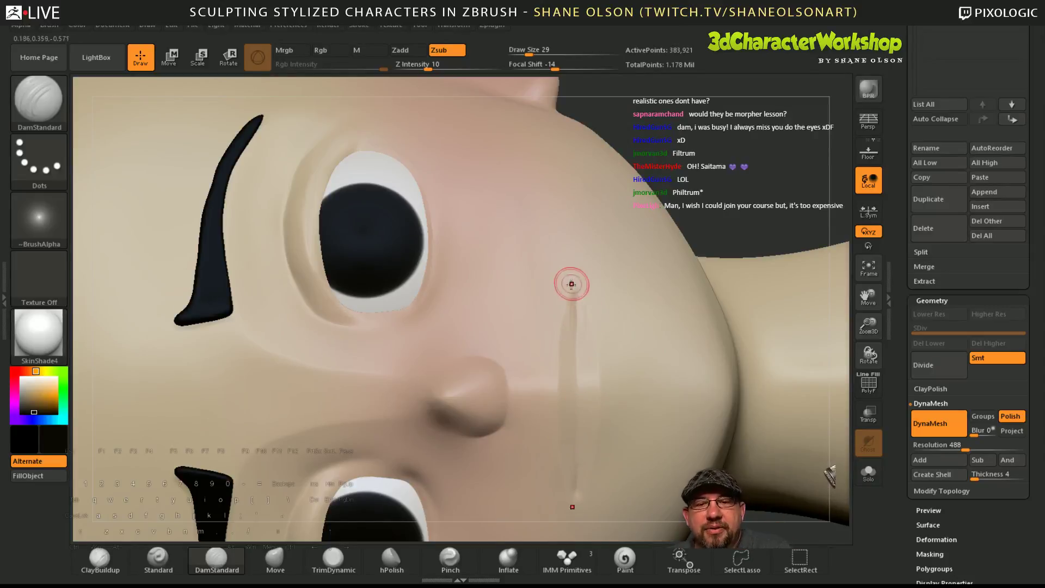
# - Carve the mouth line and define its corners with DamStandard strokes at draw size 25
pyautogui.press('s')
pyautogui.click(577, 303)
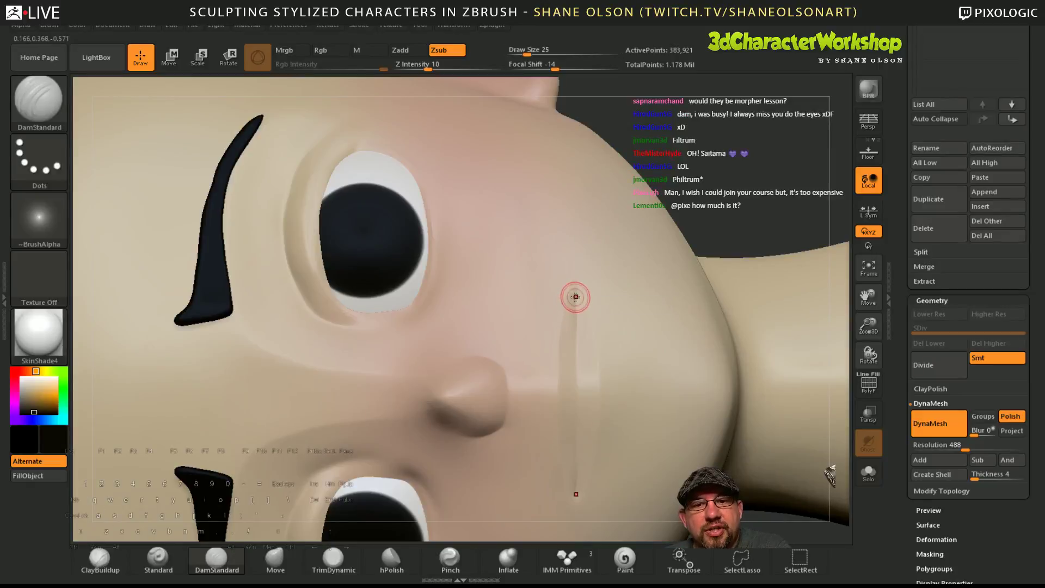
pyautogui.moveTo(574, 298)
pyautogui.mouseDown()
pyautogui.moveTo(576, 342)
pyautogui.moveTo(574, 331)
pyautogui.mouseUp()
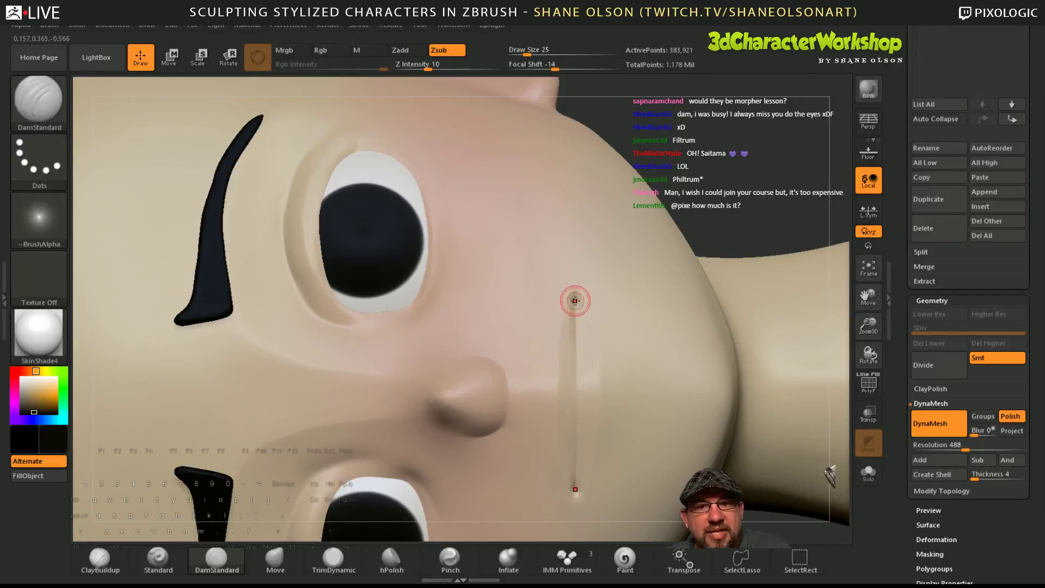
pyautogui.keyDown('ctrl'); pyautogui.moveTo(588, 303); pyautogui.dragTo(575, 194, button='right'); pyautogui.keyUp('ctrl')
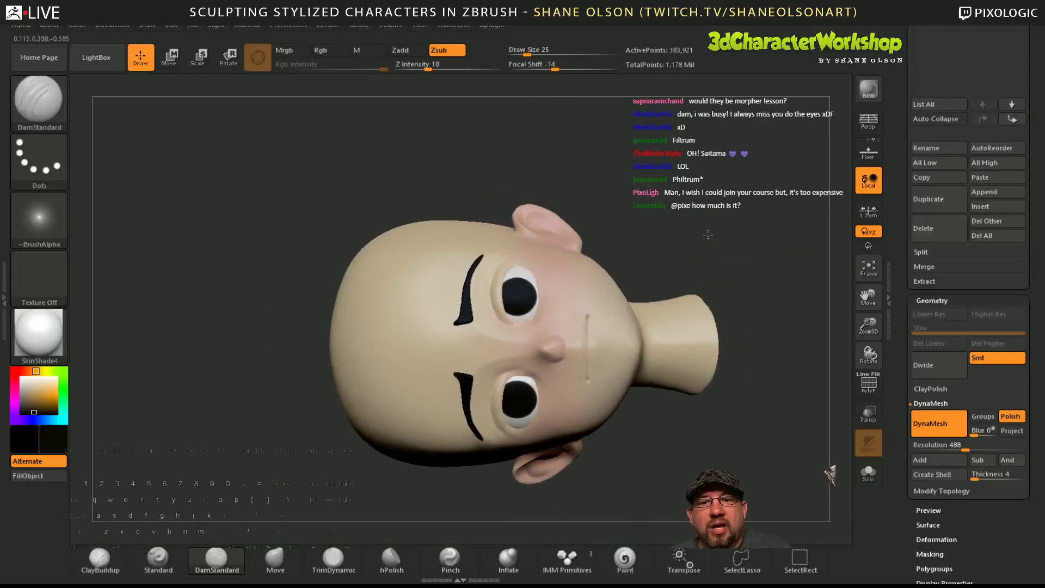
pyautogui.moveTo(709, 231); pyautogui.dragTo(689, 295, button='right')
pyautogui.moveTo(686, 348)
pyautogui.mouseDown(button='right')
pyautogui.moveTo(680, 451)
pyautogui.moveTo(718, 359)
pyautogui.moveTo(730, 406)
pyautogui.moveTo(719, 445)
pyautogui.moveTo(739, 439)
pyautogui.moveTo(681, 410)
pyautogui.moveTo(691, 406)
pyautogui.moveTo(674, 437)
pyautogui.mouseUp(button='right')
pyautogui.moveTo(472, 346)
pyautogui.keyDown('shift'); pyautogui.mouseDown()
pyautogui.moveTo(518, 352)
pyautogui.moveTo(451, 345)
pyautogui.mouseUp(); pyautogui.keyUp('shift')
pyautogui.keyDown('shift'); pyautogui.moveTo(727, 433); pyautogui.dragTo(711, 474, button='right'); pyautogui.keyUp('shift')
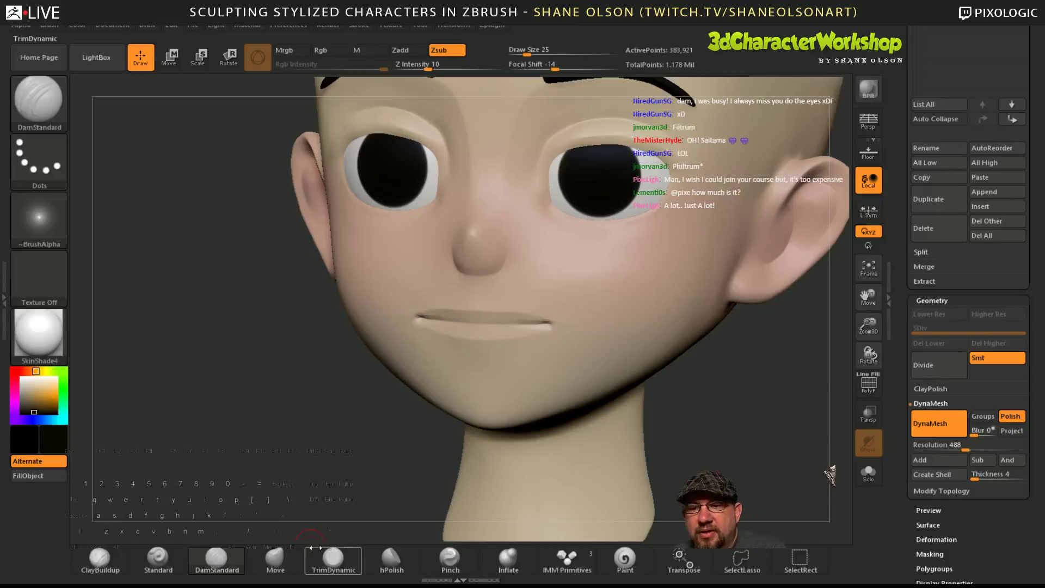
pyautogui.moveTo(770, 433); pyautogui.dragTo(739, 434)
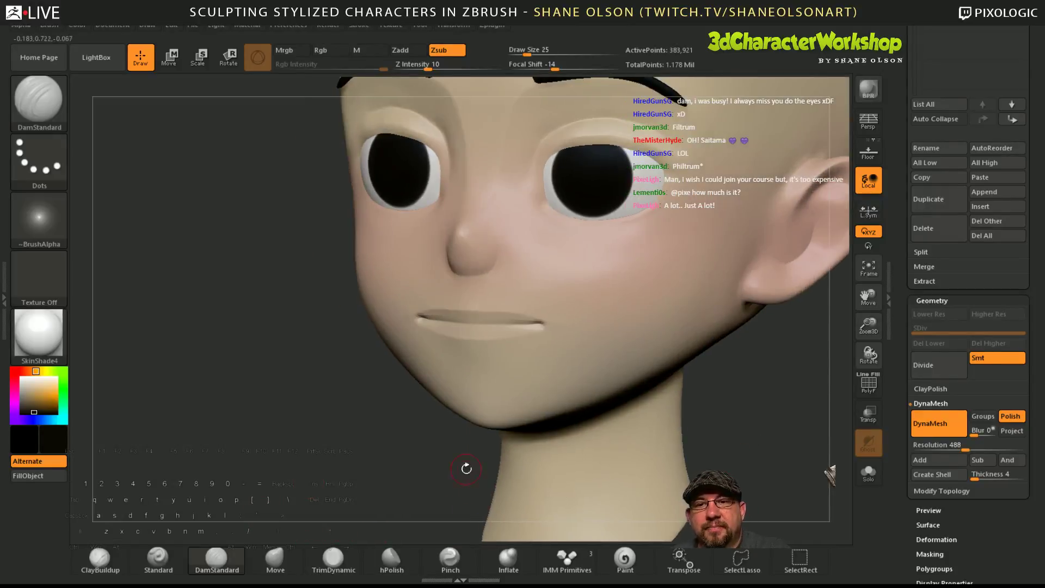
# - Add subtle volume around the mouth corners with the ClayBuildup brush at draw size 35 and Z intensity 4
pyautogui.keyDown('alt'); pyautogui.moveTo(466, 468); pyautogui.dragTo(457, 458); pyautogui.keyUp('alt')
pyautogui.click(100, 558)
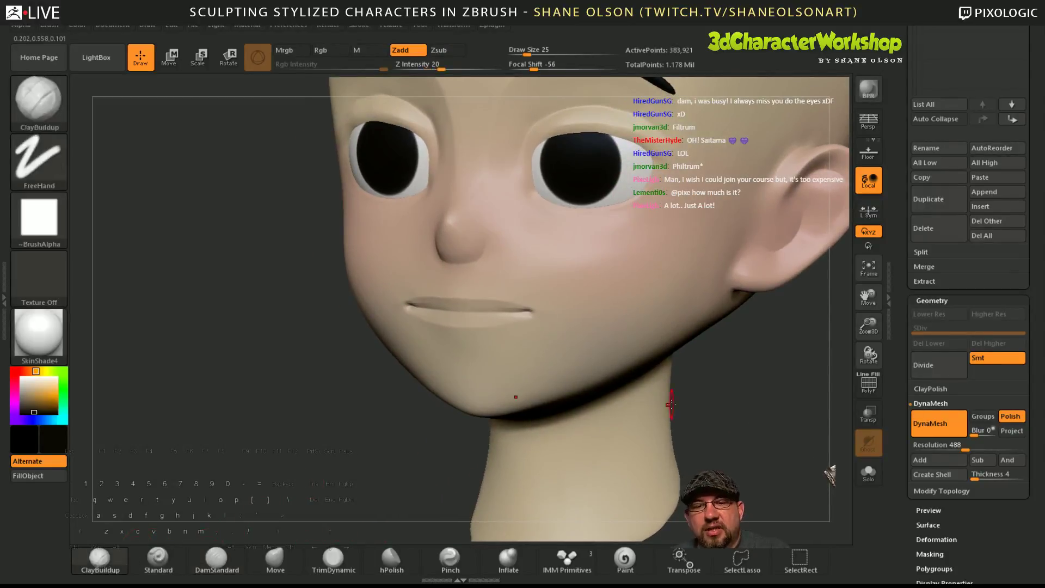
pyautogui.keyDown('alt'); pyautogui.moveTo(745, 423); pyautogui.dragTo(724, 460); pyautogui.keyUp('alt')
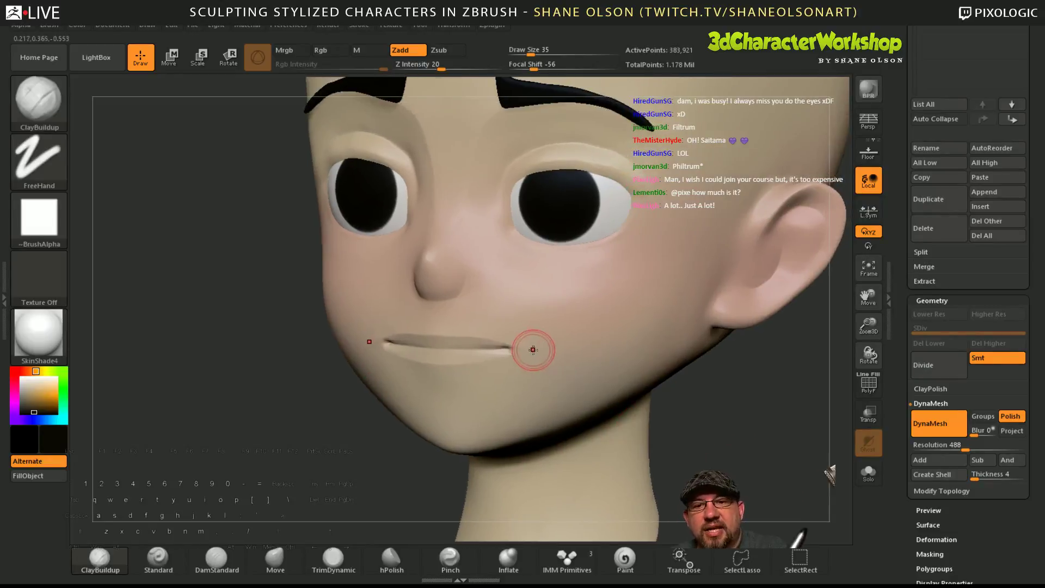
pyautogui.moveTo(445, 69); pyautogui.dragTo(417, 66)
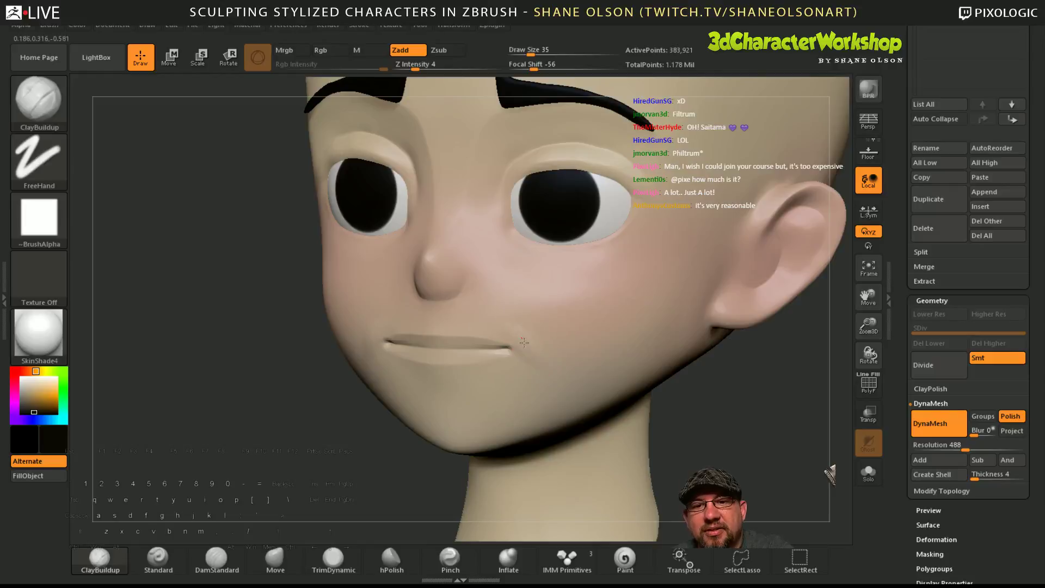
pyautogui.moveTo(529, 374)
pyautogui.keyDown('alt'); pyautogui.mouseDown(button='right')
pyautogui.moveTo(529, 406)
pyautogui.moveTo(526, 395)
pyautogui.mouseUp(button='right'); pyautogui.keyUp('alt')
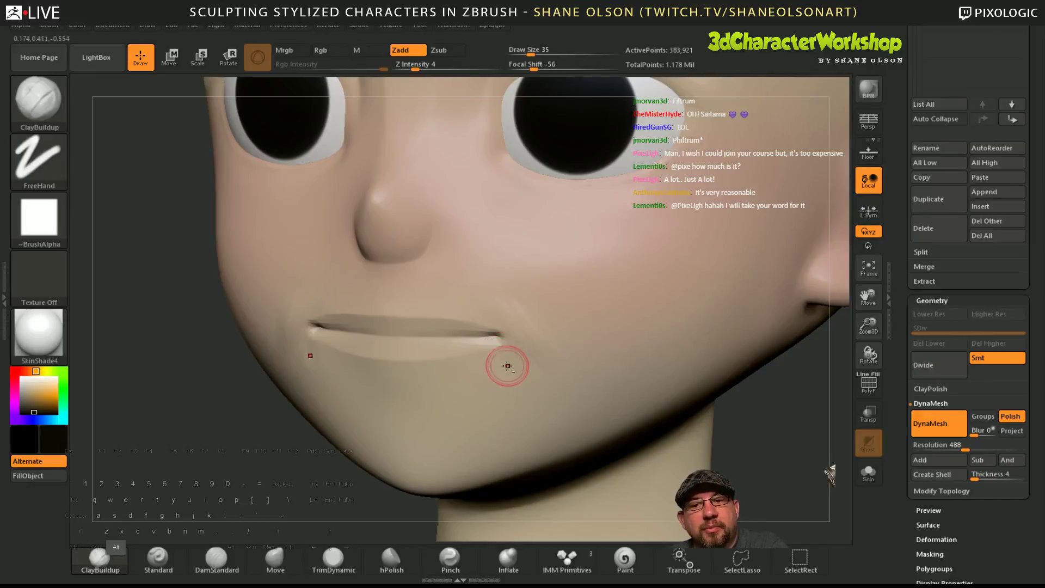
# - Carve the skin just below the mouth corners with inverted ClayBuildup strokes and smooth the surrounding surface
pyautogui.keyDown('alt'); pyautogui.moveTo(499, 363); pyautogui.dragTo(508, 373); pyautogui.keyUp('alt')
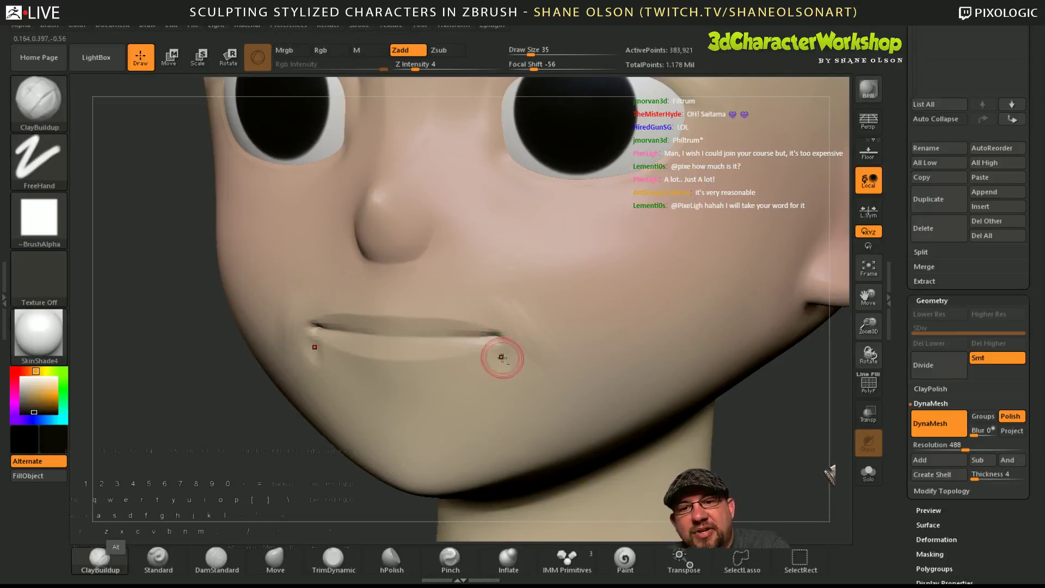
pyautogui.keyDown('alt'); pyautogui.moveTo(493, 344); pyautogui.dragTo(498, 369); pyautogui.keyUp('alt')
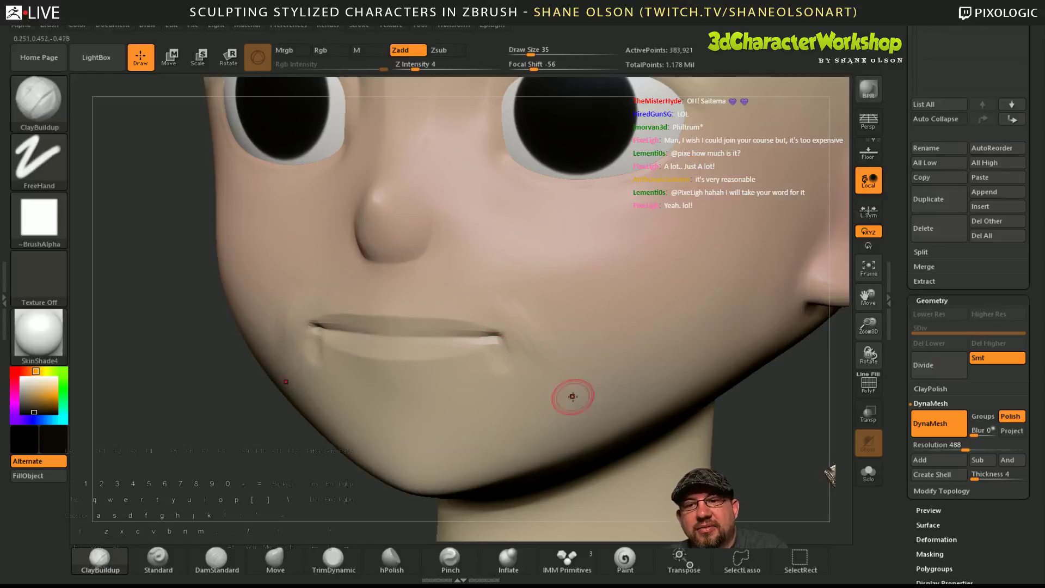
pyautogui.moveTo(594, 390)
pyautogui.mouseDown(button='right')
pyautogui.moveTo(611, 369)
pyautogui.moveTo(672, 354)
pyautogui.moveTo(598, 388)
pyautogui.mouseUp(button='right')
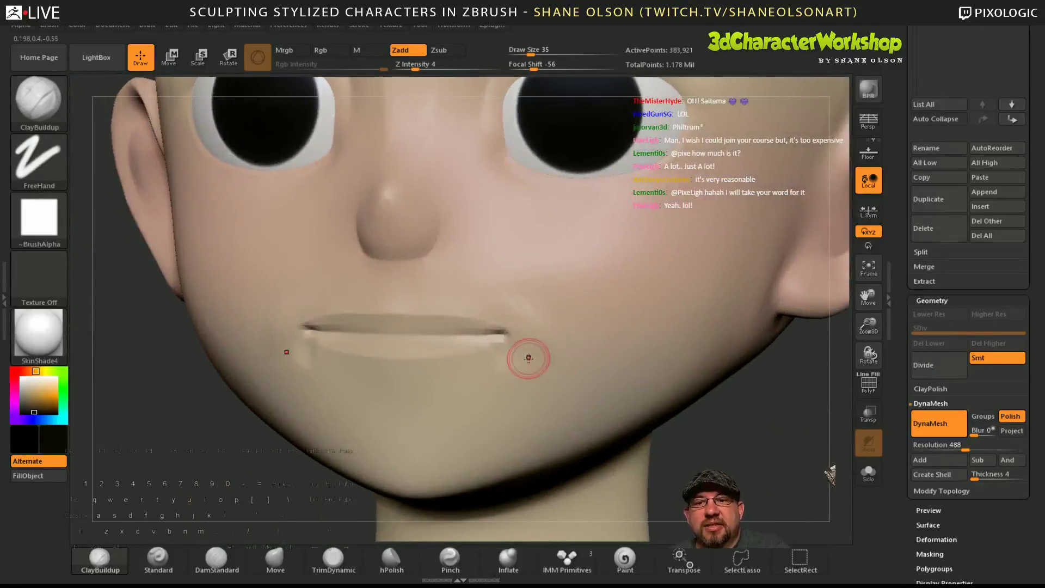
pyautogui.press('shift')
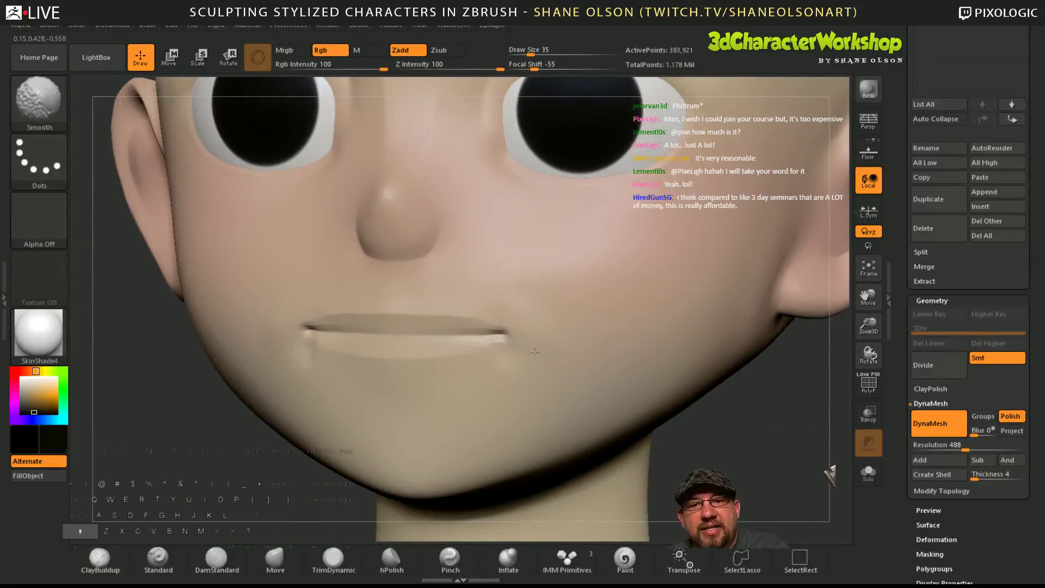
pyautogui.moveTo(546, 305)
pyautogui.keyDown('shift'); pyautogui.mouseDown()
pyautogui.moveTo(506, 361)
pyautogui.moveTo(490, 353)
pyautogui.mouseUp(); pyautogui.keyUp('shift')
# - Check the mouth from the front and at three-quarter angles and smooth the cheeks just outside its corners
pyautogui.moveTo(537, 345)
pyautogui.keyDown('alt'); pyautogui.mouseDown(button='right')
pyautogui.moveTo(539, 313)
pyautogui.moveTo(625, 322)
pyautogui.moveTo(599, 338)
pyautogui.mouseUp(button='right'); pyautogui.keyUp('alt')
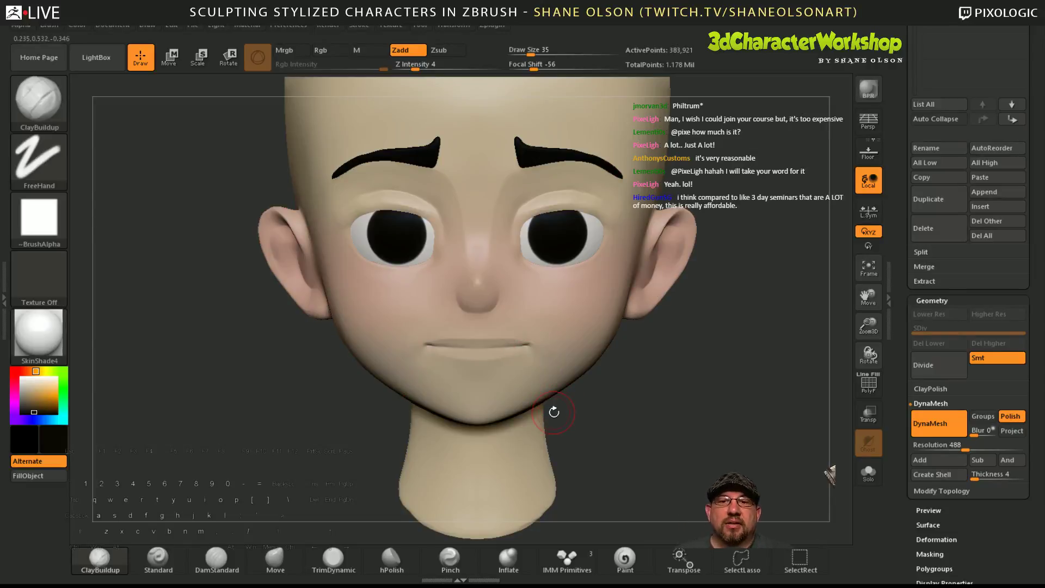
pyautogui.moveTo(554, 412); pyautogui.dragTo(725, 407, button='right')
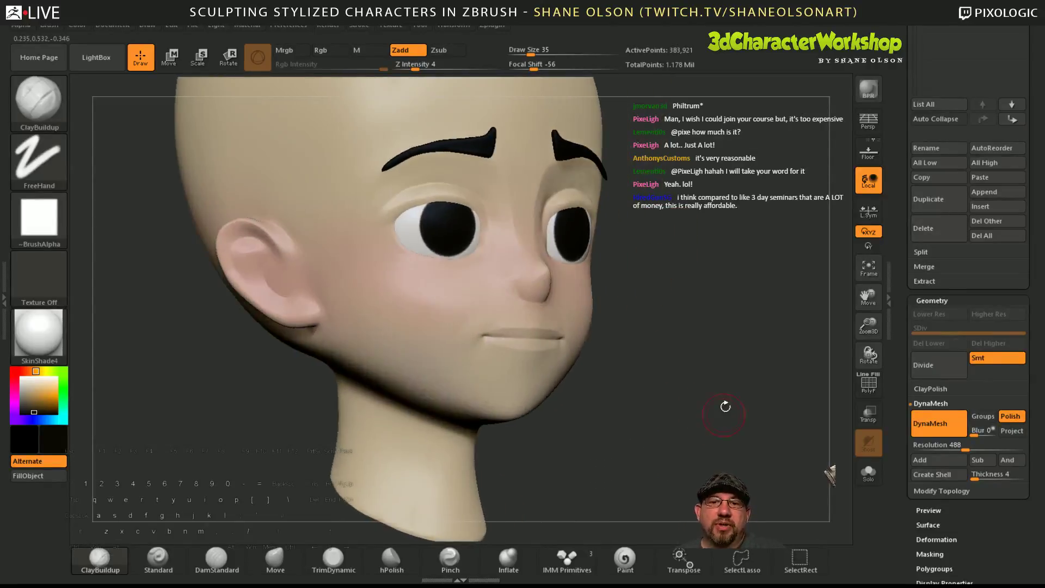
pyautogui.keyDown('alt'); pyautogui.moveTo(725, 407); pyautogui.dragTo(608, 386); pyautogui.keyUp('alt')
pyautogui.moveTo(643, 418)
pyautogui.mouseDown()
pyautogui.moveTo(622, 424)
pyautogui.moveTo(562, 337)
pyautogui.mouseUp()
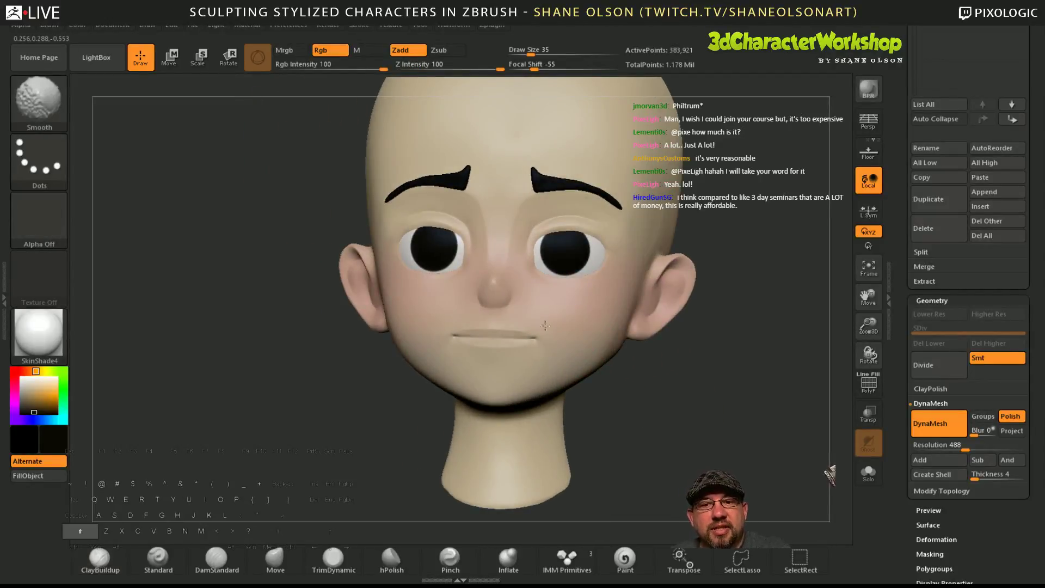
pyautogui.moveTo(642, 430); pyautogui.dragTo(658, 438)
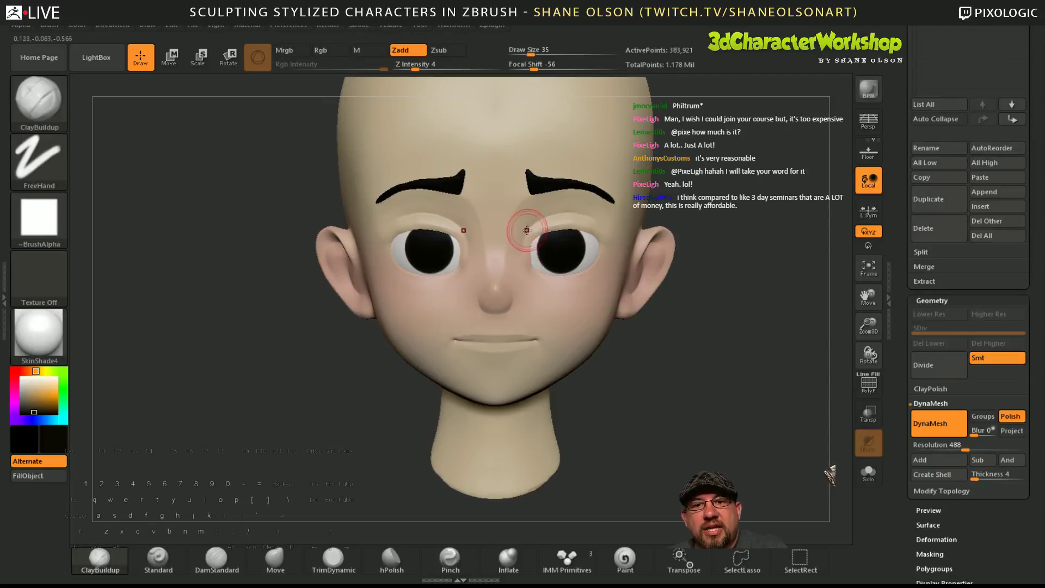
# - Switch to the Paint brush with a draw size of 41 for painting on the head
pyautogui.moveTo(658, 389); pyautogui.dragTo(628, 475)
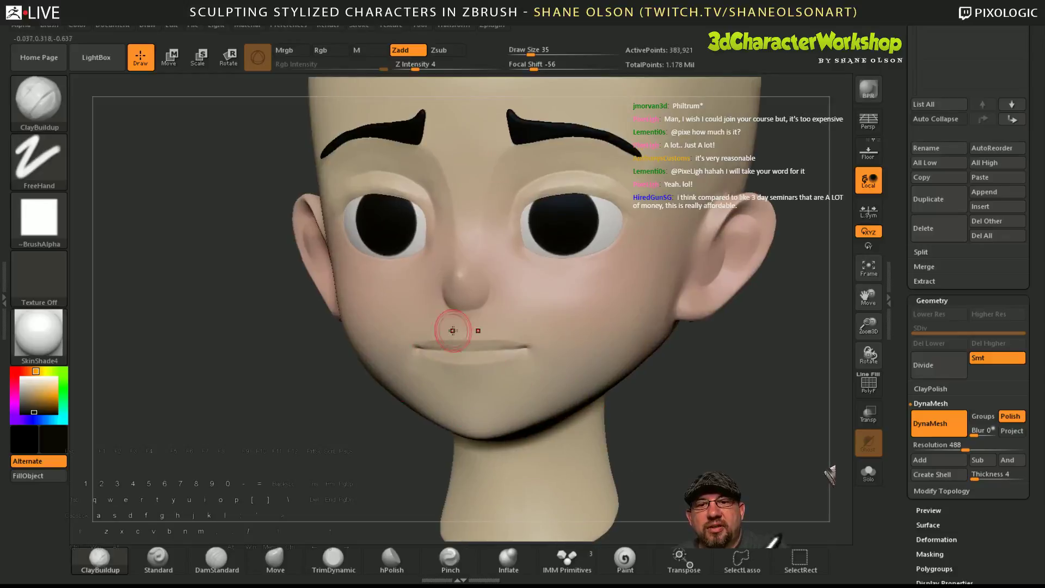
pyautogui.keyDown('shift'); pyautogui.moveTo(709, 454); pyautogui.dragTo(630, 361); pyautogui.keyUp('shift')
pyautogui.moveTo(723, 401); pyautogui.dragTo(681, 442)
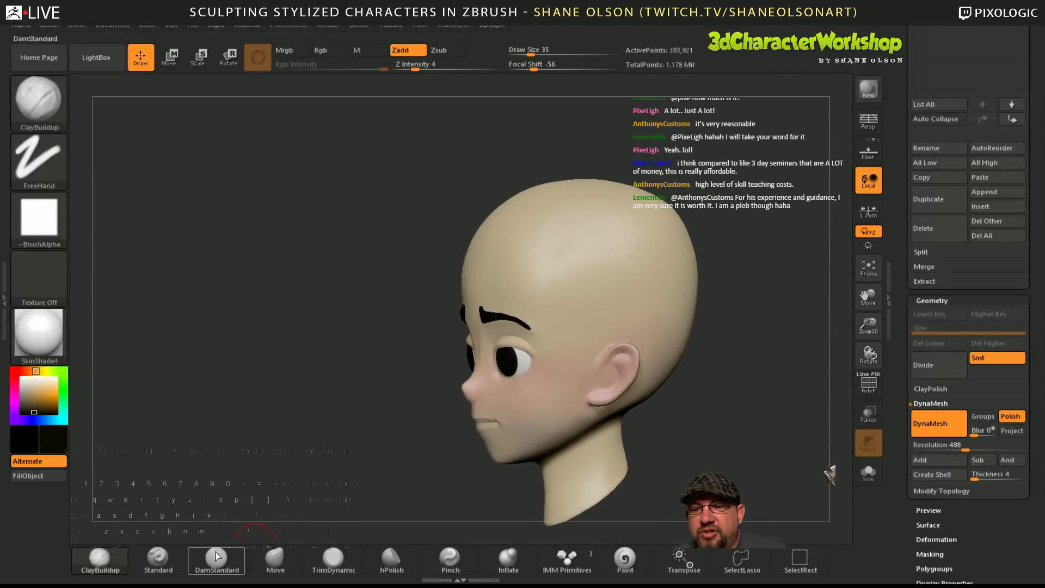
pyautogui.click(625, 557)
pyautogui.press('s')
pyautogui.moveTo(718, 422); pyautogui.dragTo(691, 406)
pyautogui.moveTo(707, 347)
pyautogui.mouseDown()
pyautogui.moveTo(715, 330)
pyautogui.moveTo(707, 351)
pyautogui.mouseUp()
pyautogui.keyDown('alt'); pyautogui.moveTo(733, 402); pyautogui.dragTo(668, 434); pyautogui.keyUp('alt')
pyautogui.press('[')
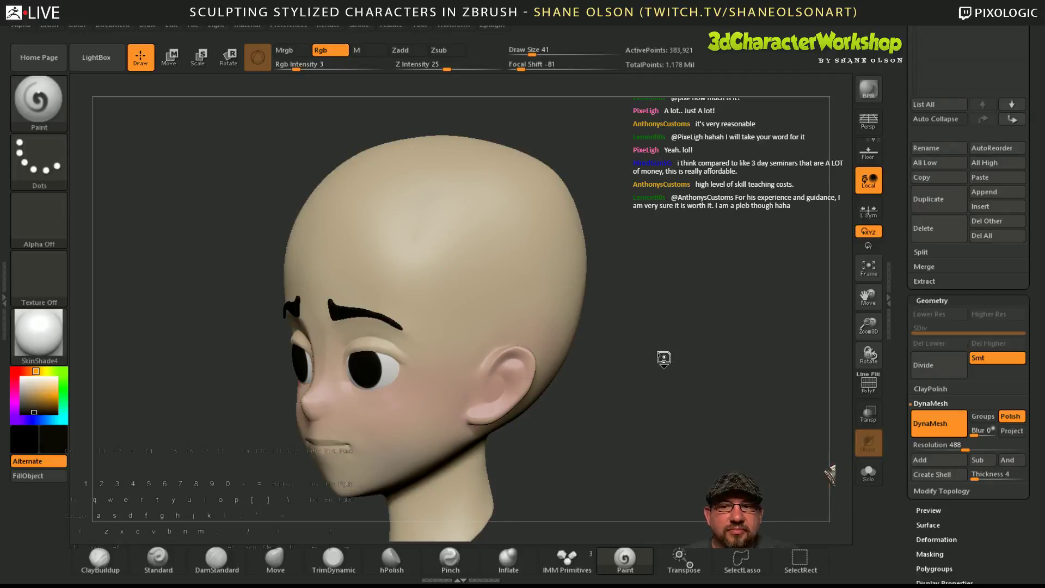
# - Raise the Paint brush's RGB intensity to 90 and block in a black hairline band across the upper forehead
pyautogui.moveTo(664, 354)
pyautogui.mouseDown()
pyautogui.moveTo(665, 331)
pyautogui.moveTo(665, 347)
pyautogui.mouseUp()
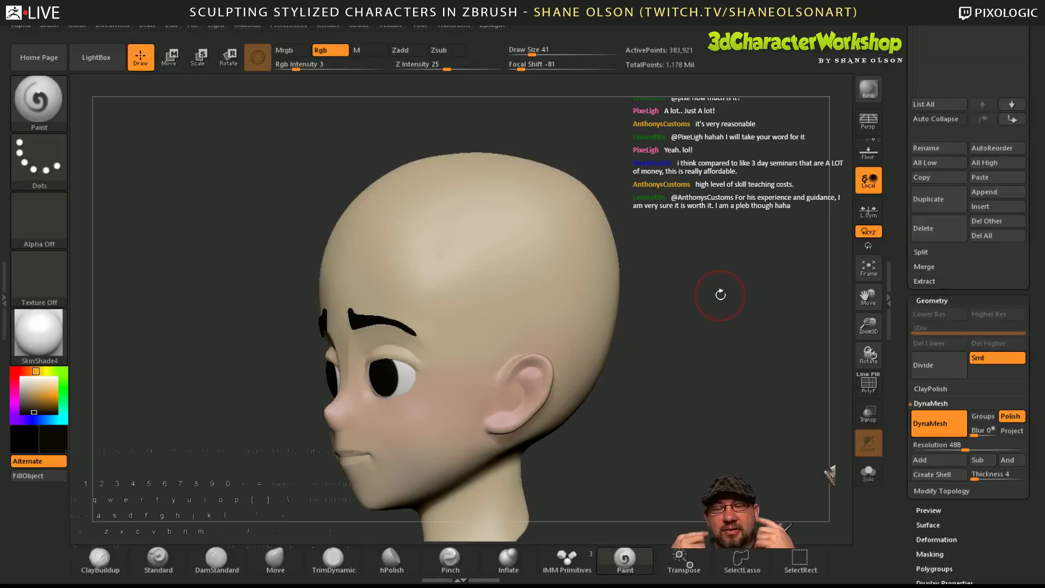
pyautogui.moveTo(644, 409); pyautogui.dragTo(682, 342)
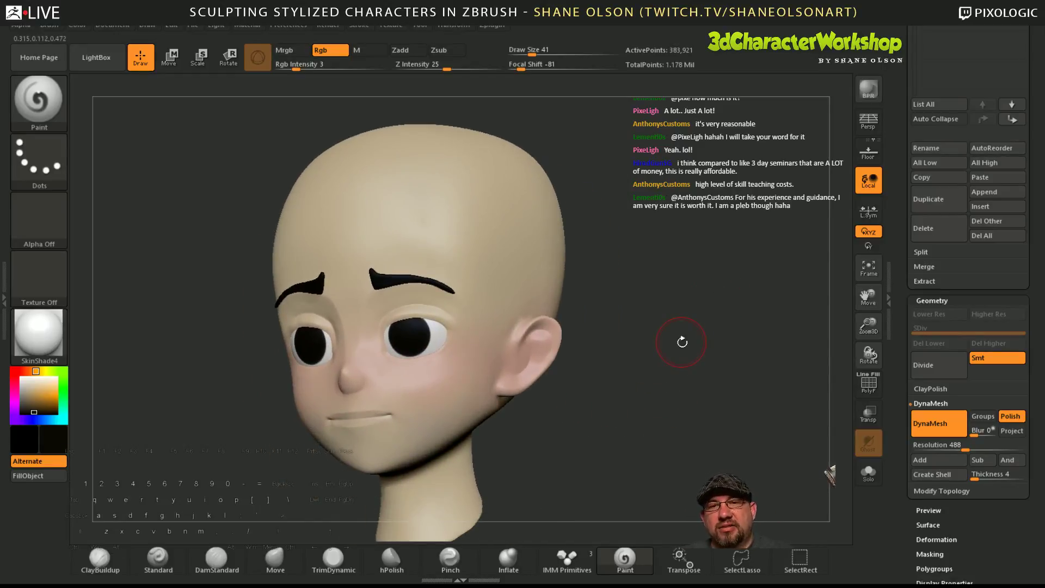
pyautogui.moveTo(660, 344); pyautogui.dragTo(660, 385)
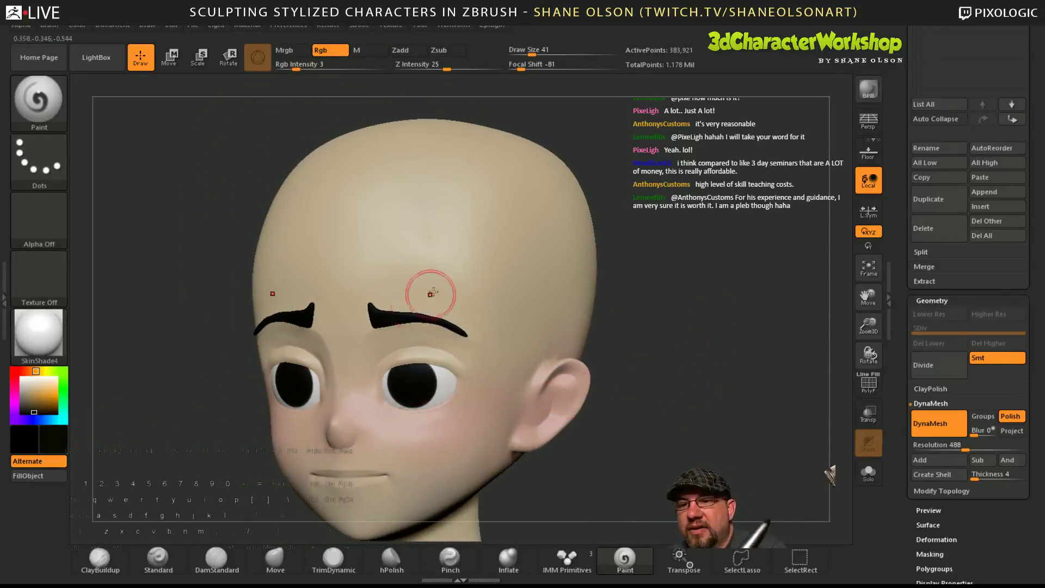
pyautogui.moveTo(367, 221)
pyautogui.mouseDown()
pyautogui.moveTo(326, 213)
pyautogui.moveTo(374, 212)
pyautogui.mouseUp()
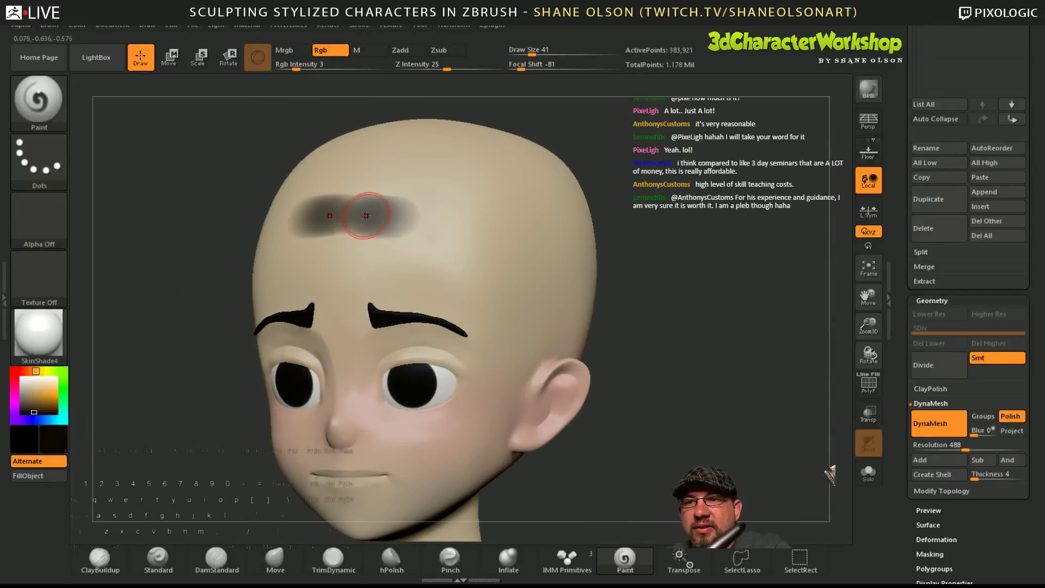
pyautogui.hotkey('ctrl', 'z')
pyautogui.moveTo(297, 68); pyautogui.dragTo(390, 76)
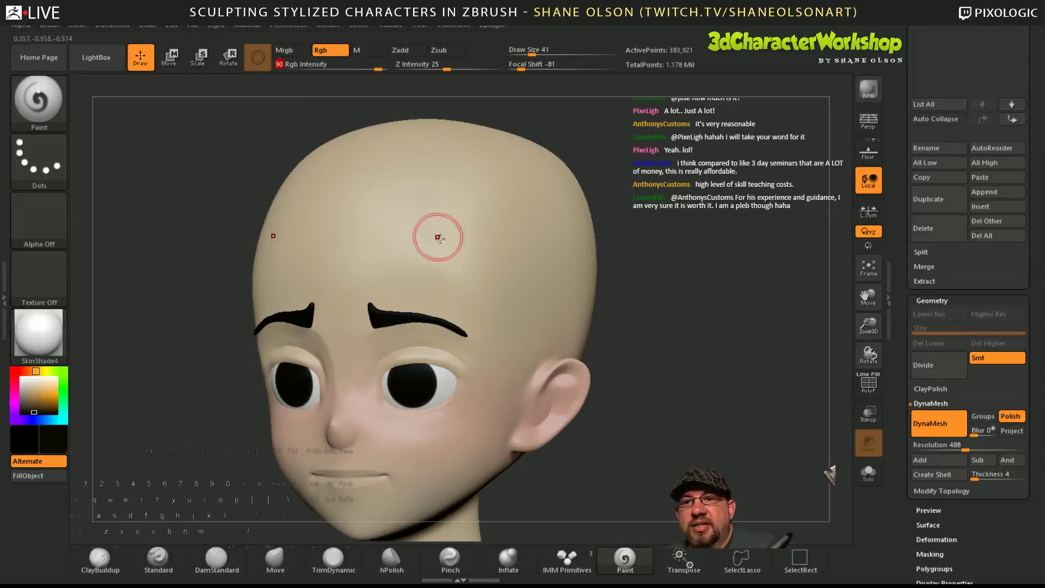
pyautogui.moveTo(334, 212)
pyautogui.mouseDown()
pyautogui.moveTo(471, 219)
pyautogui.moveTo(504, 237)
pyautogui.mouseUp()
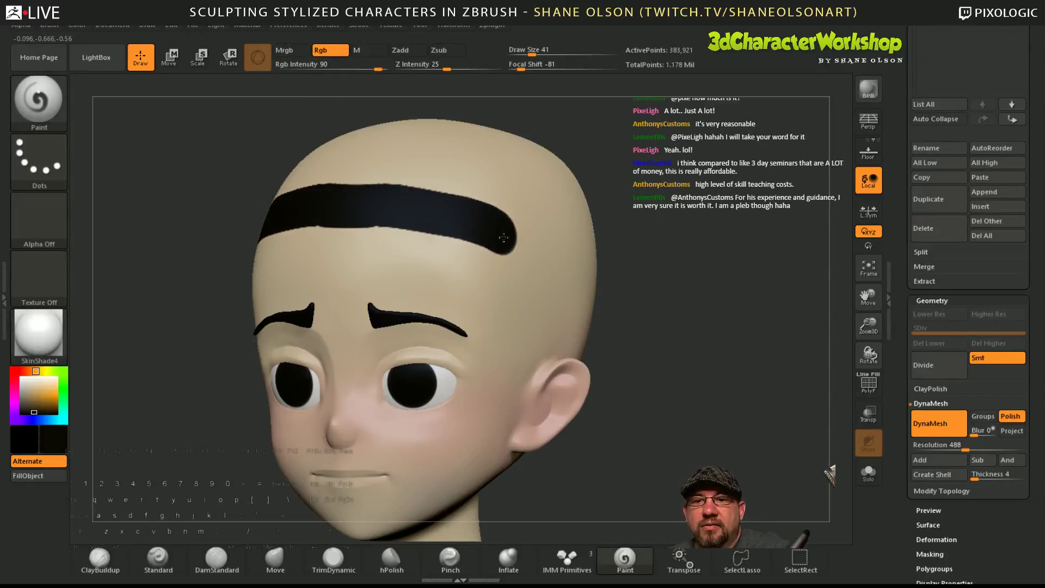
# - Undo the sloping hairline band and repaint it as a straighter band running back above the temple
pyautogui.moveTo(675, 343); pyautogui.dragTo(443, 345)
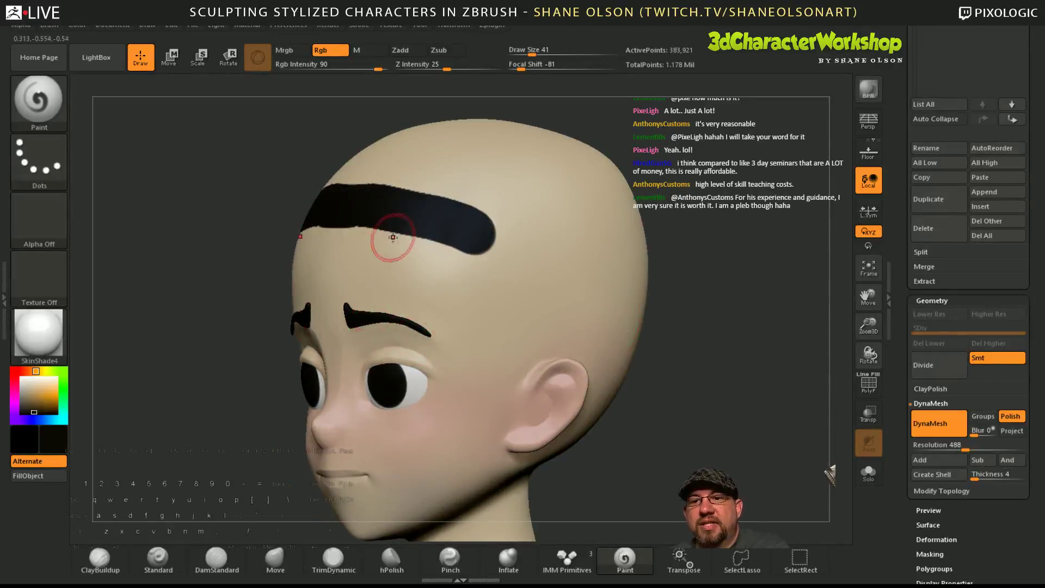
pyautogui.moveTo(692, 406); pyautogui.dragTo(706, 419)
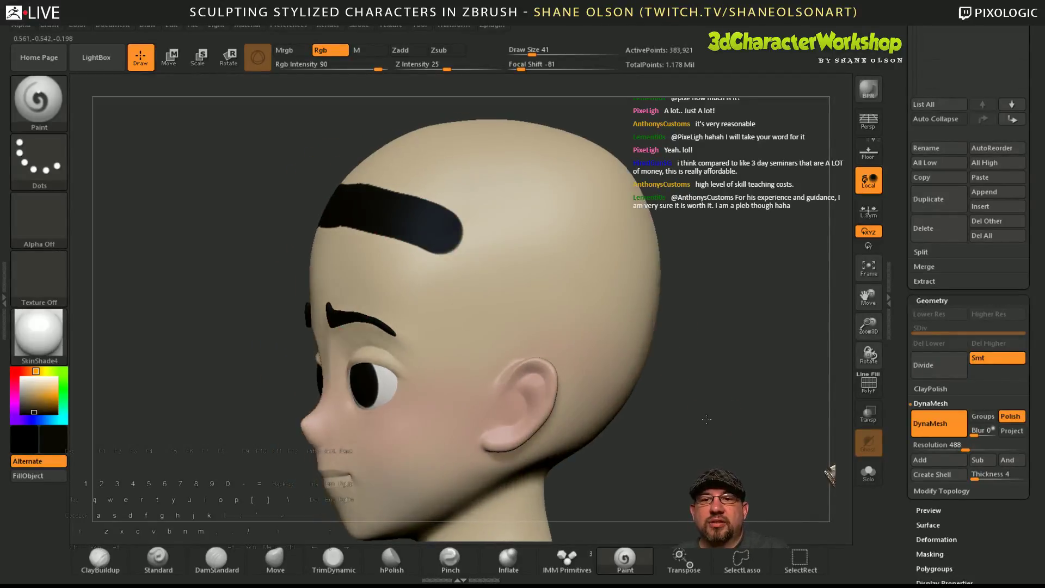
pyautogui.keyDown('alt'); pyautogui.moveTo(449, 278); pyautogui.dragTo(446, 339, button='right'); pyautogui.keyUp('alt')
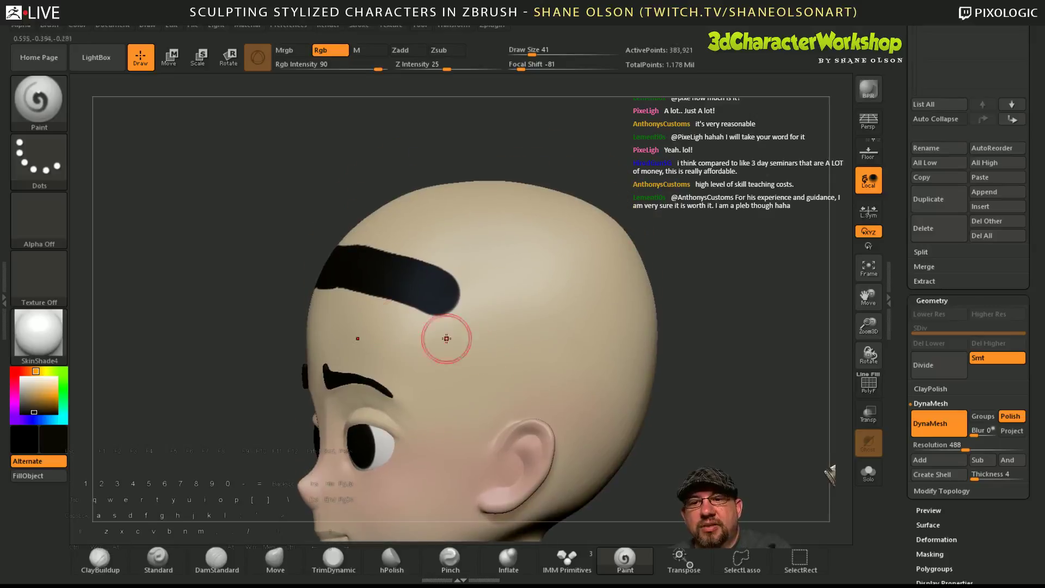
pyautogui.moveTo(336, 308)
pyautogui.mouseDown()
pyautogui.moveTo(393, 276)
pyautogui.moveTo(511, 275)
pyautogui.mouseUp()
pyautogui.hotkey('ctrl', 'z')
pyautogui.hotkey('ctrl', 'z')
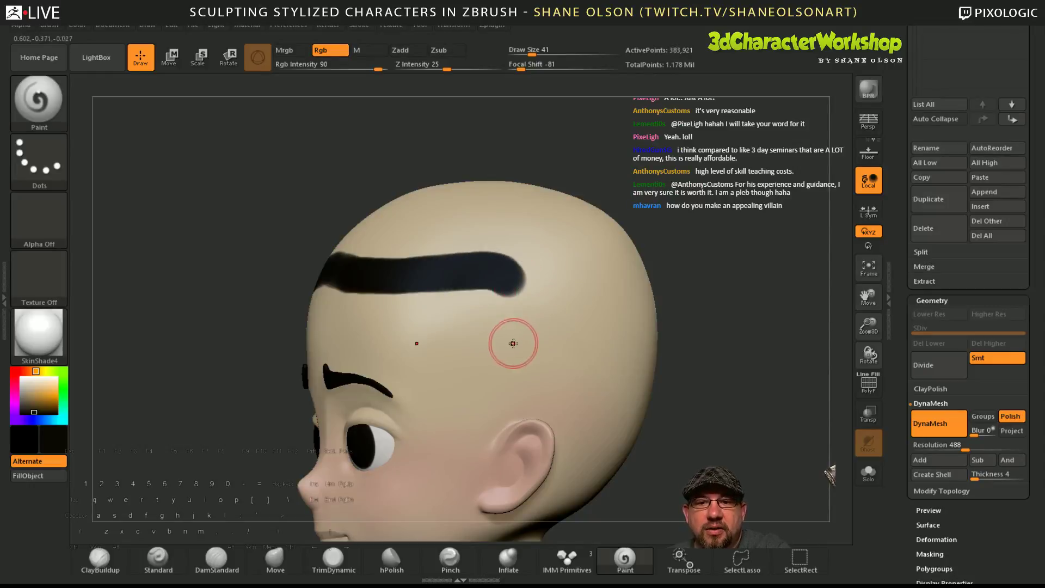
# - Set the draw size to 25 and thicken the lower edge of the black hairline at the front of the forehead
pyautogui.press('s')
pyautogui.moveTo(518, 327); pyautogui.dragTo(506, 327)
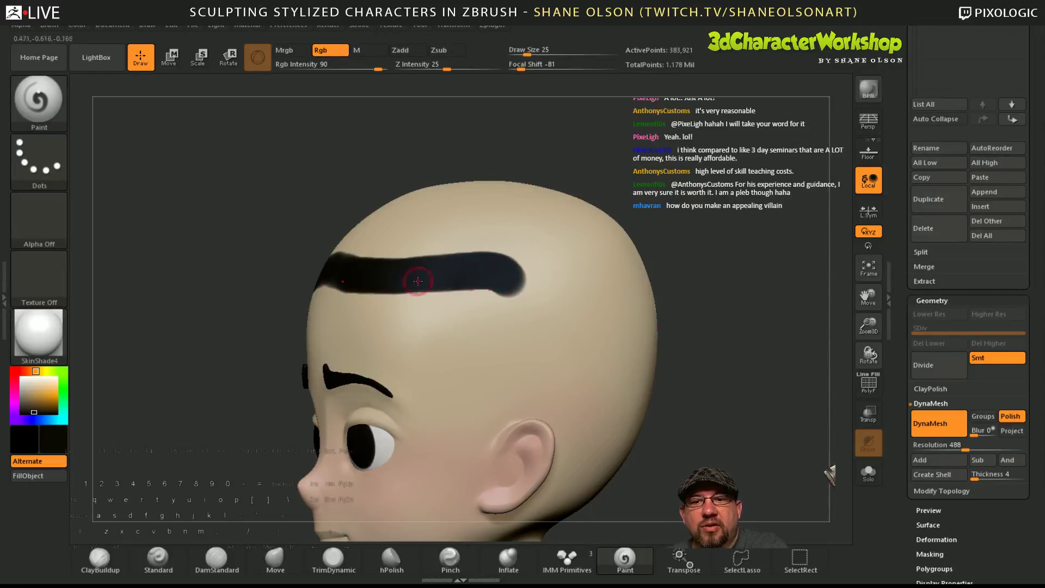
pyautogui.moveTo(325, 277); pyautogui.dragTo(318, 265, button='right')
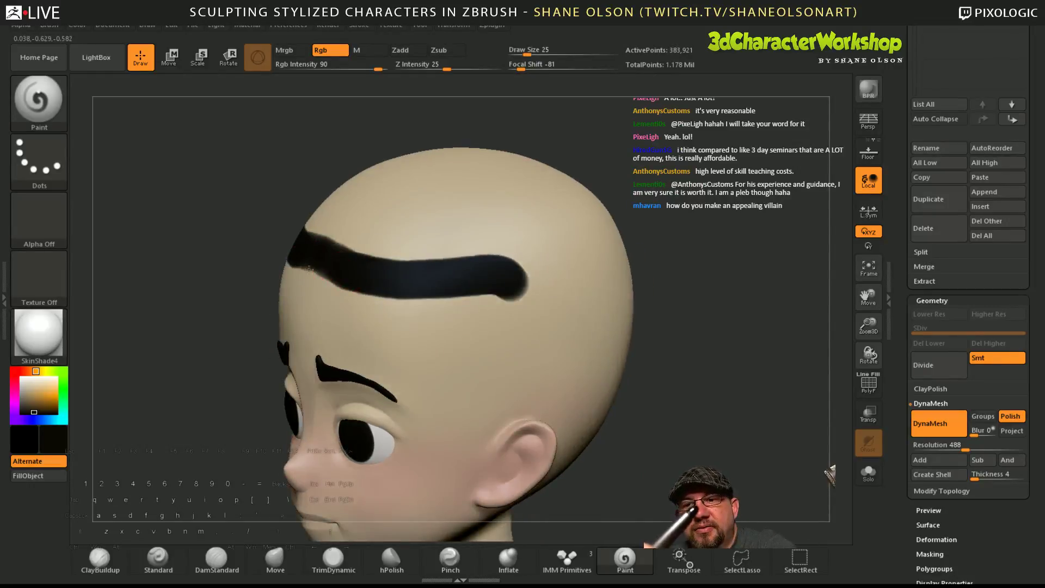
pyautogui.moveTo(344, 282); pyautogui.dragTo(315, 280)
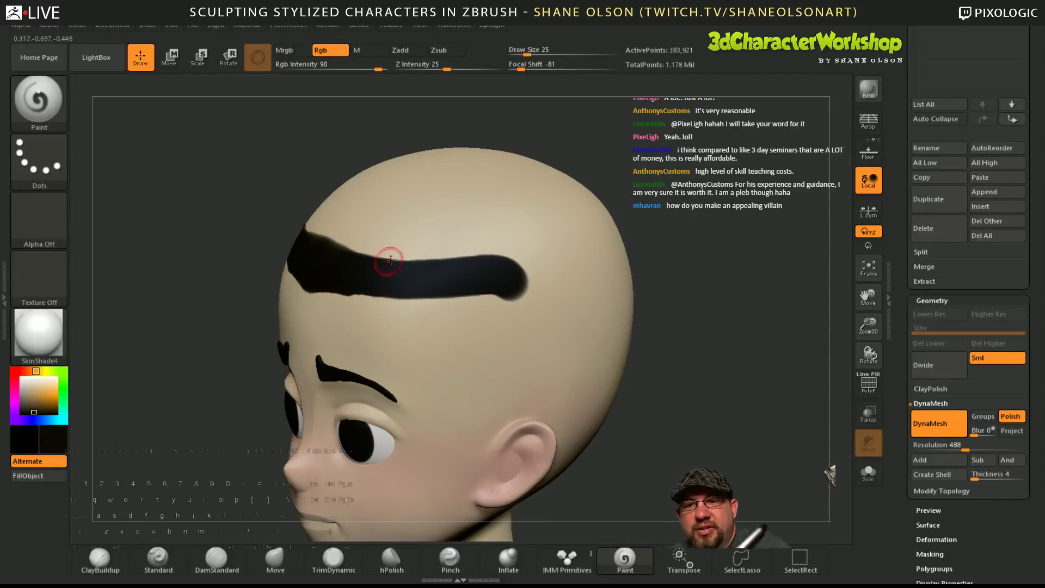
# - Try a curved black sideburn strip from the hairline's temple corner down to the front of the ear
pyautogui.moveTo(618, 333); pyautogui.dragTo(632, 336, button='right')
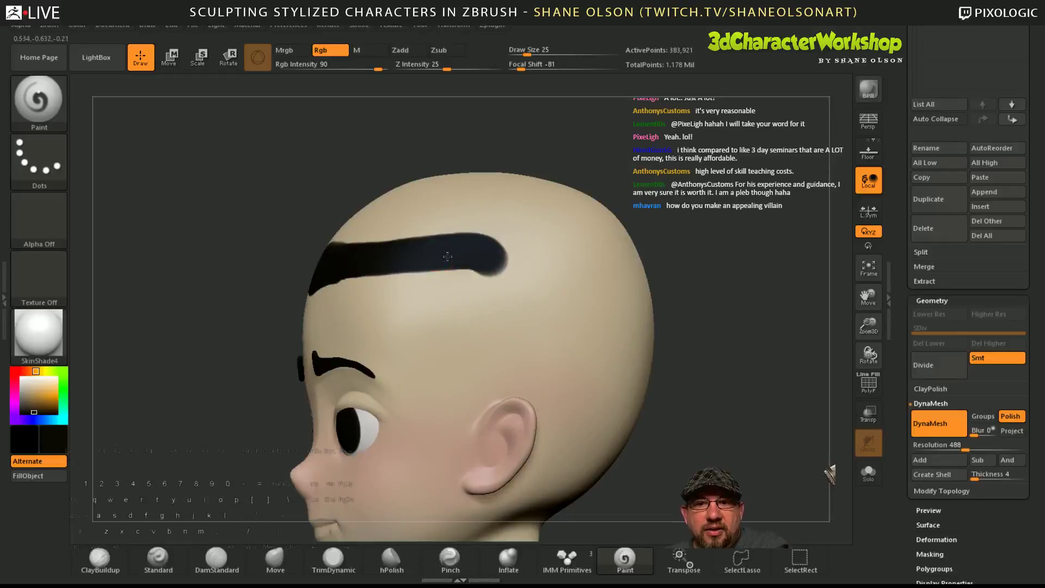
pyautogui.moveTo(476, 262)
pyautogui.mouseDown()
pyautogui.moveTo(493, 330)
pyautogui.moveTo(467, 407)
pyautogui.mouseUp()
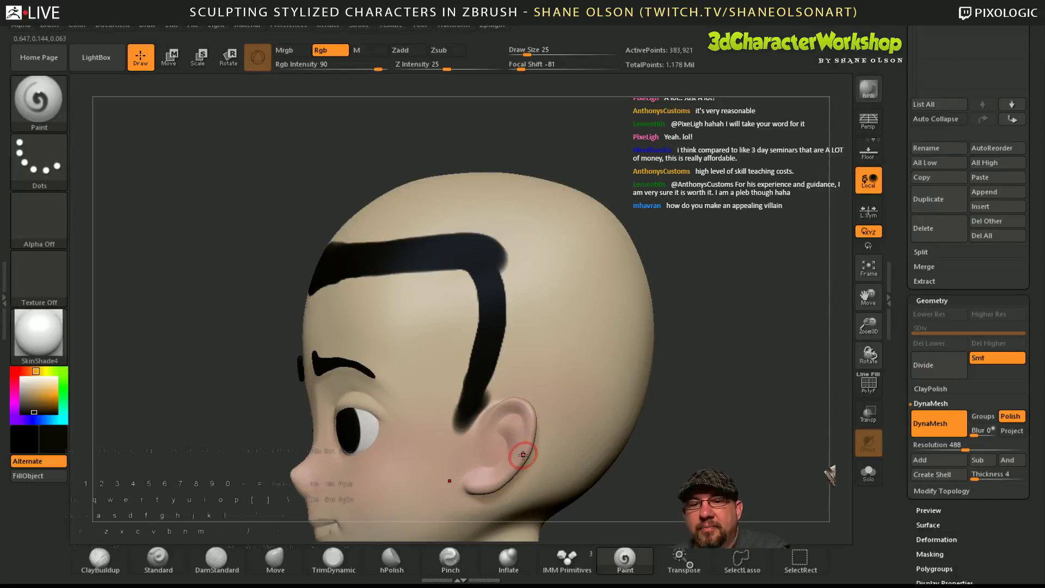
pyautogui.moveTo(478, 407); pyautogui.dragTo(460, 434)
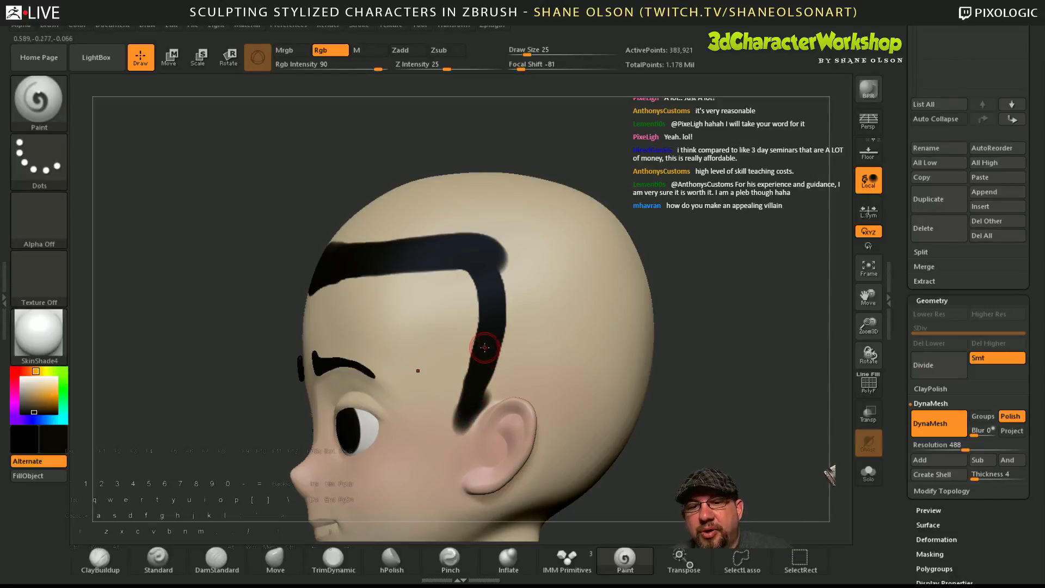
pyautogui.moveTo(468, 412); pyautogui.dragTo(472, 379)
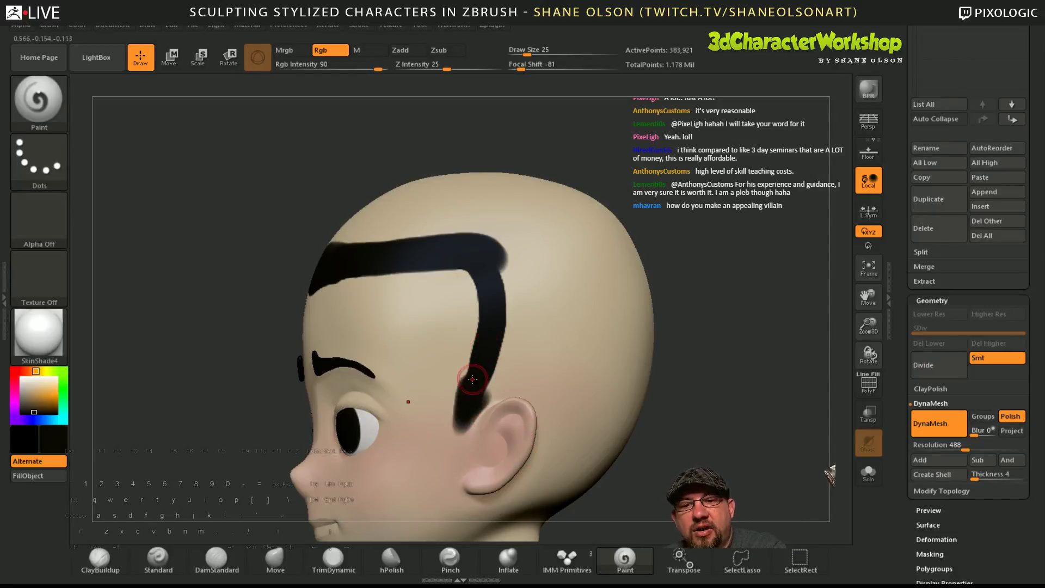
pyautogui.press('ctrl')
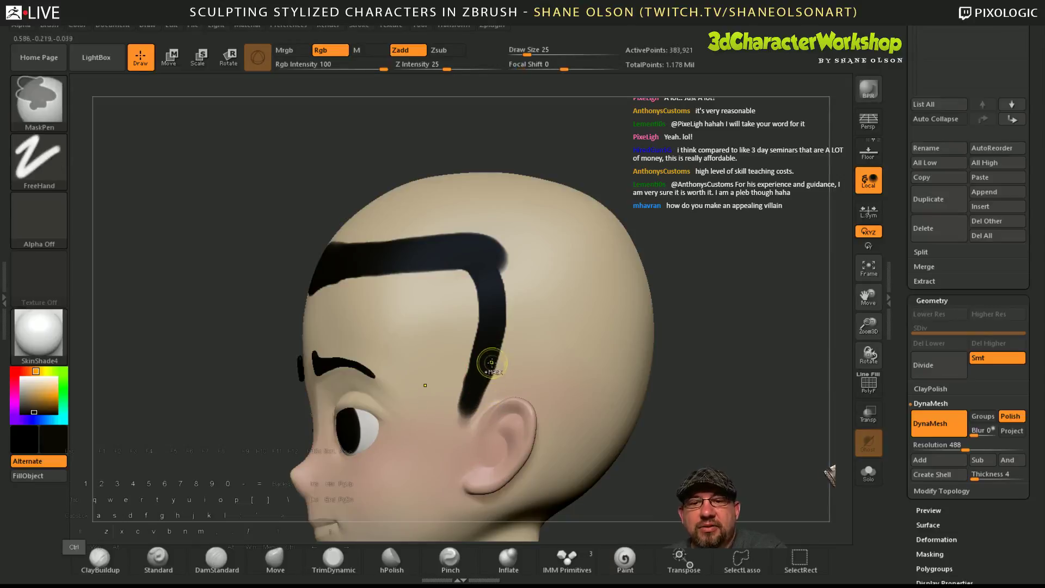
pyautogui.hotkey('ctrl', 'z')
# - Paint a straight black sideburn from the temple corner to the ear with a band above the ear, and extend its tip downward
pyautogui.press('b')
pyautogui.press('p')
pyautogui.press('a')
pyautogui.moveTo(492, 259)
pyautogui.mouseDown()
pyautogui.moveTo(476, 387)
pyautogui.moveTo(569, 383)
pyautogui.mouseUp()
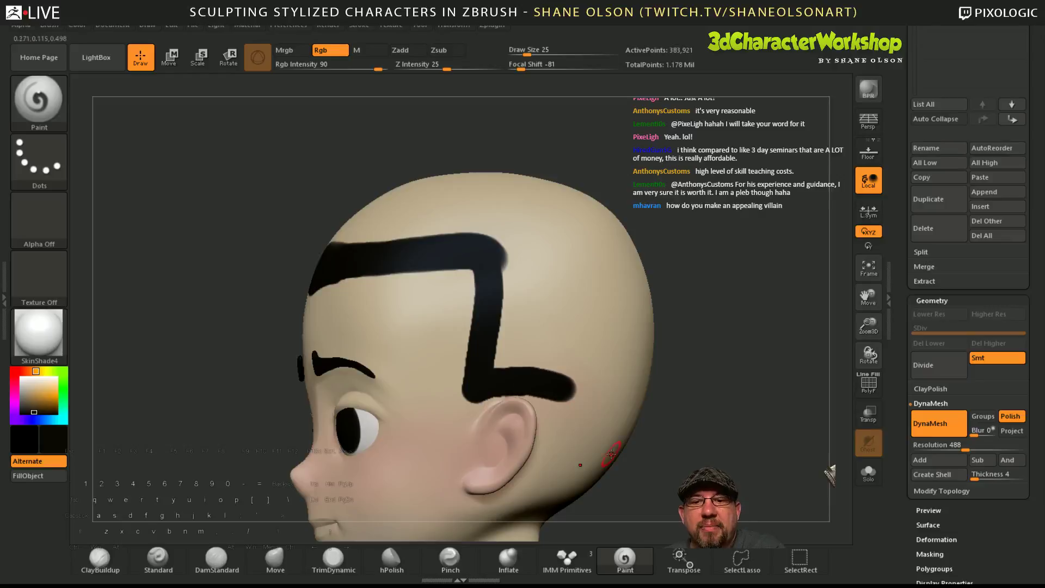
pyautogui.moveTo(680, 425); pyautogui.dragTo(734, 450)
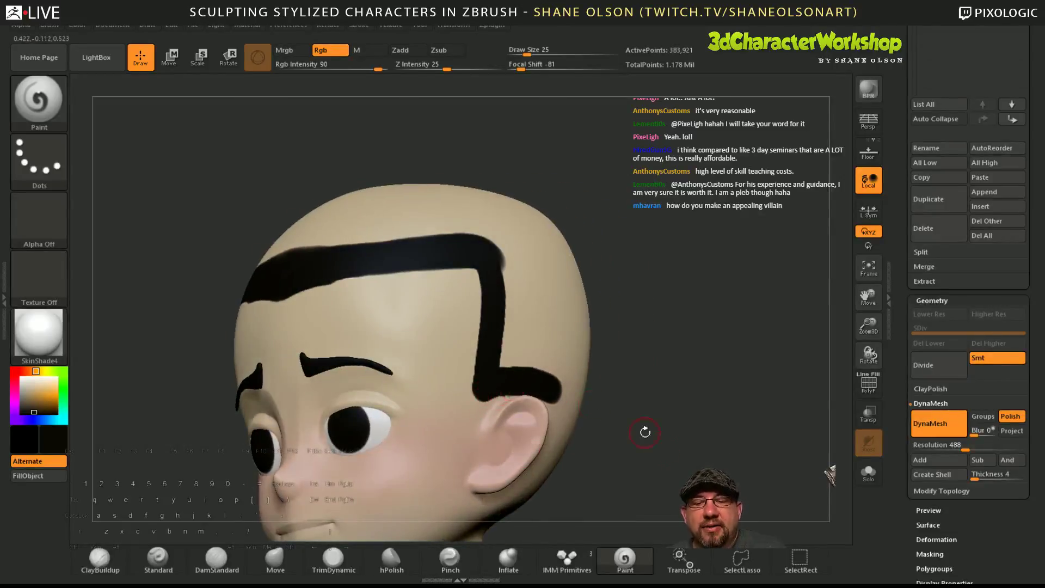
pyautogui.moveTo(645, 430); pyautogui.dragTo(539, 409)
pyautogui.moveTo(475, 384); pyautogui.dragTo(466, 412)
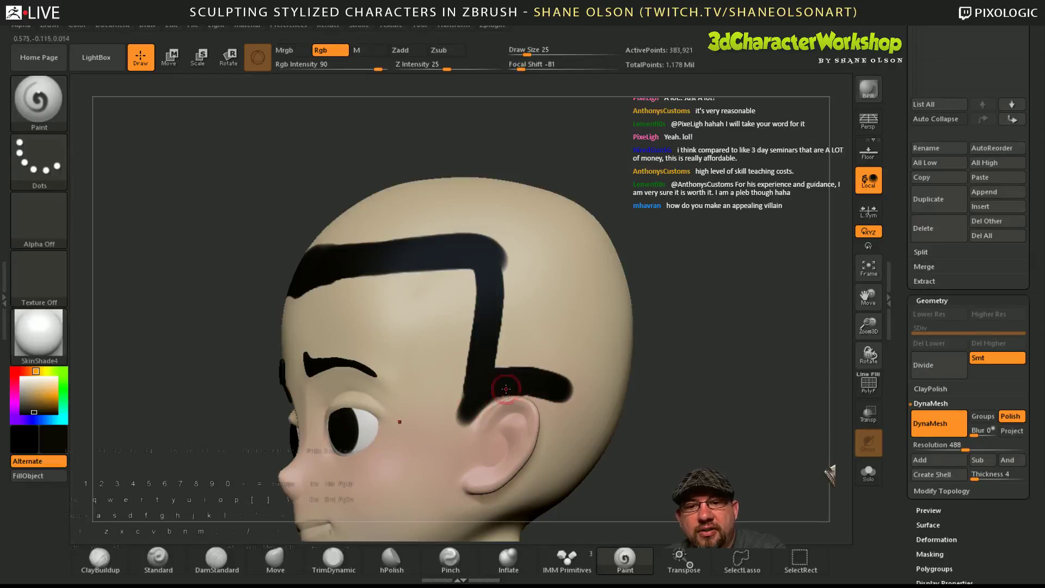
# - Reduce the draw size to 17 and widen the sideburn's front edge into an angular shape
pyautogui.moveTo(593, 427)
pyautogui.mouseDown()
pyautogui.moveTo(649, 471)
pyautogui.moveTo(632, 465)
pyautogui.mouseUp()
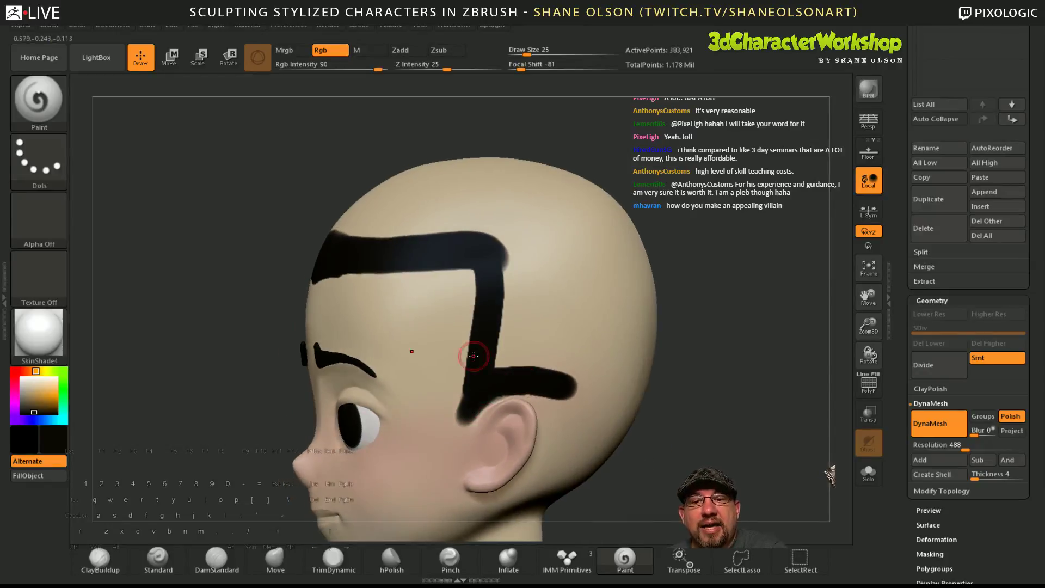
pyautogui.moveTo(463, 412)
pyautogui.mouseDown()
pyautogui.moveTo(456, 356)
pyautogui.moveTo(489, 291)
pyautogui.moveTo(483, 319)
pyautogui.moveTo(456, 355)
pyautogui.moveTo(460, 389)
pyautogui.mouseUp()
pyautogui.hotkey('ctrl', 'z')
pyautogui.press('s')
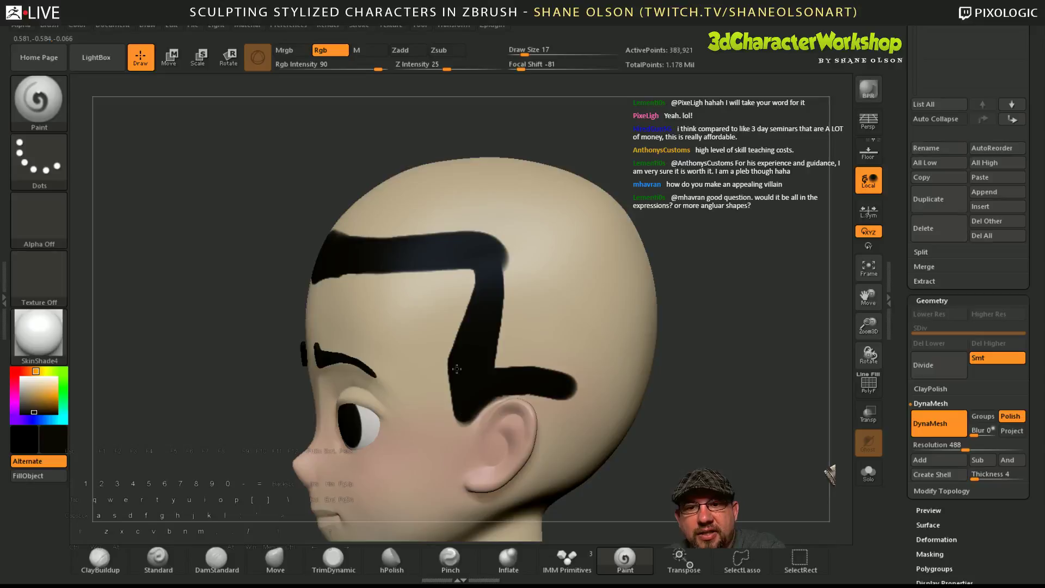
# - Paint the black hairline curving down behind the ear and along the nape at the back of the neck
pyautogui.moveTo(588, 334)
pyautogui.mouseDown(button='right')
pyautogui.moveTo(654, 313)
pyautogui.moveTo(536, 368)
pyautogui.moveTo(550, 366)
pyautogui.mouseUp(button='right')
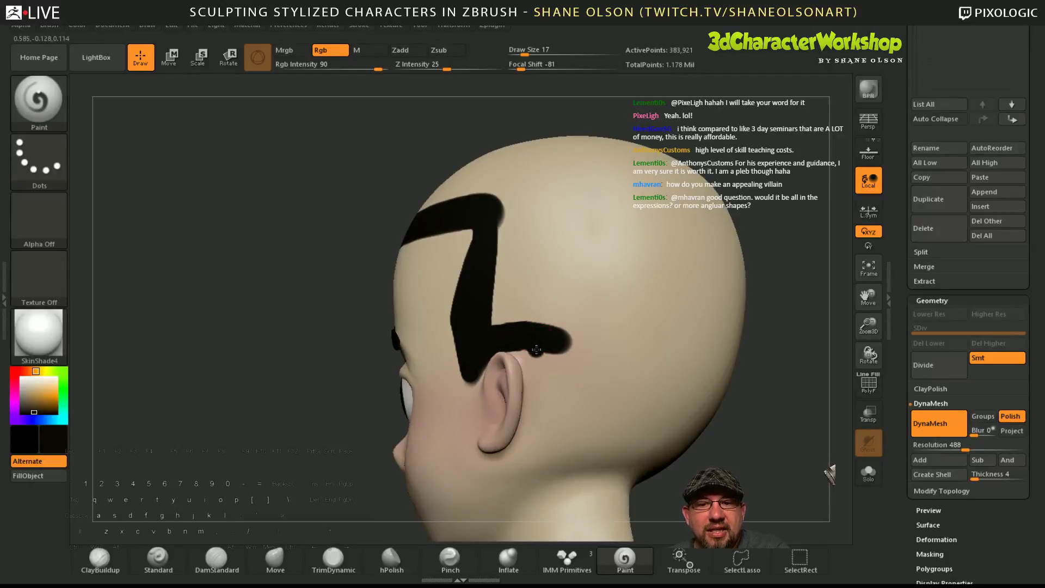
pyautogui.moveTo(536, 350)
pyautogui.mouseDown()
pyautogui.moveTo(544, 426)
pyautogui.moveTo(529, 383)
pyautogui.moveTo(532, 417)
pyautogui.mouseUp()
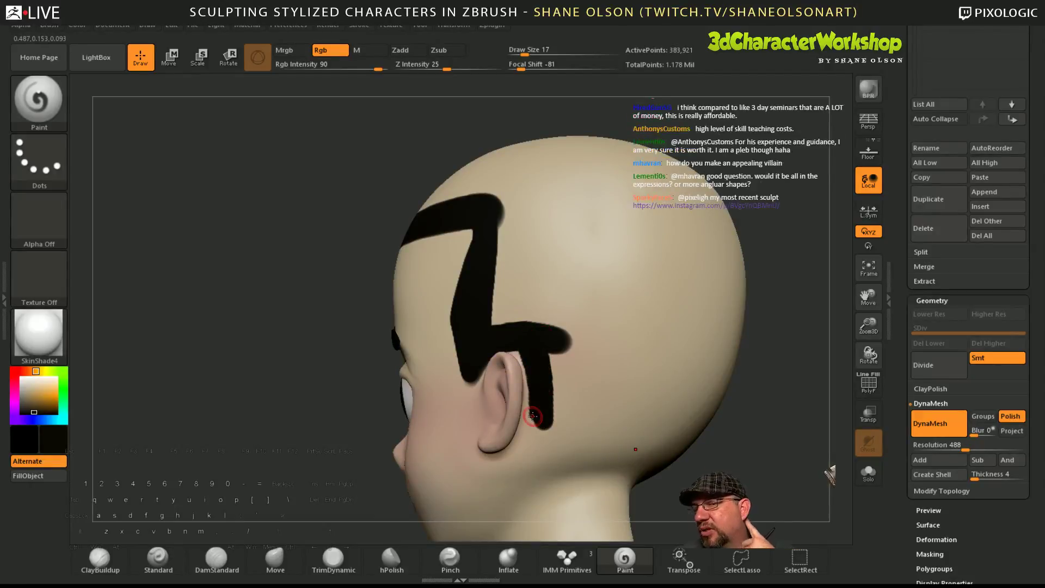
pyautogui.moveTo(566, 367)
pyautogui.keyDown('shift'); pyautogui.mouseDown()
pyautogui.moveTo(569, 357)
pyautogui.moveTo(540, 339)
pyautogui.mouseUp(); pyautogui.keyUp('shift')
pyautogui.moveTo(559, 383); pyautogui.dragTo(559, 363, button='right')
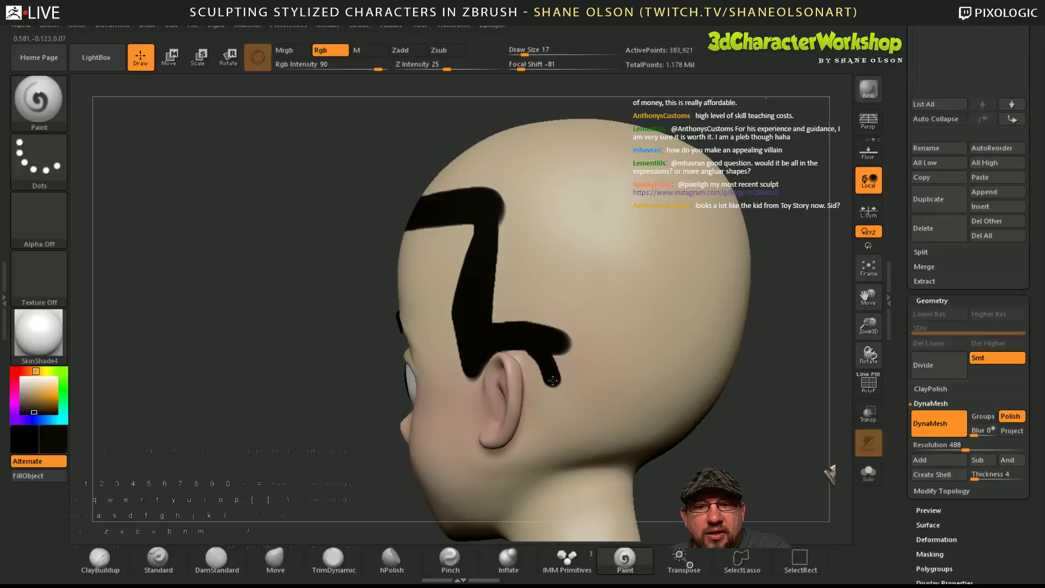
pyautogui.moveTo(552, 379); pyautogui.dragTo(556, 436)
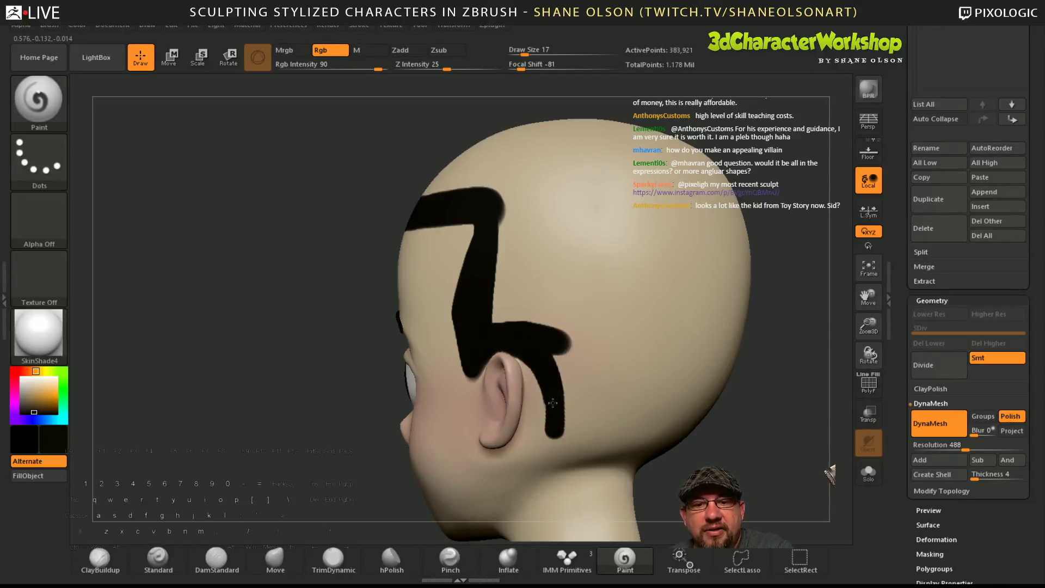
pyautogui.moveTo(694, 451); pyautogui.dragTo(638, 424)
pyautogui.moveTo(555, 432)
pyautogui.mouseDown()
pyautogui.moveTo(663, 480)
pyautogui.moveTo(632, 464)
pyautogui.mouseUp()
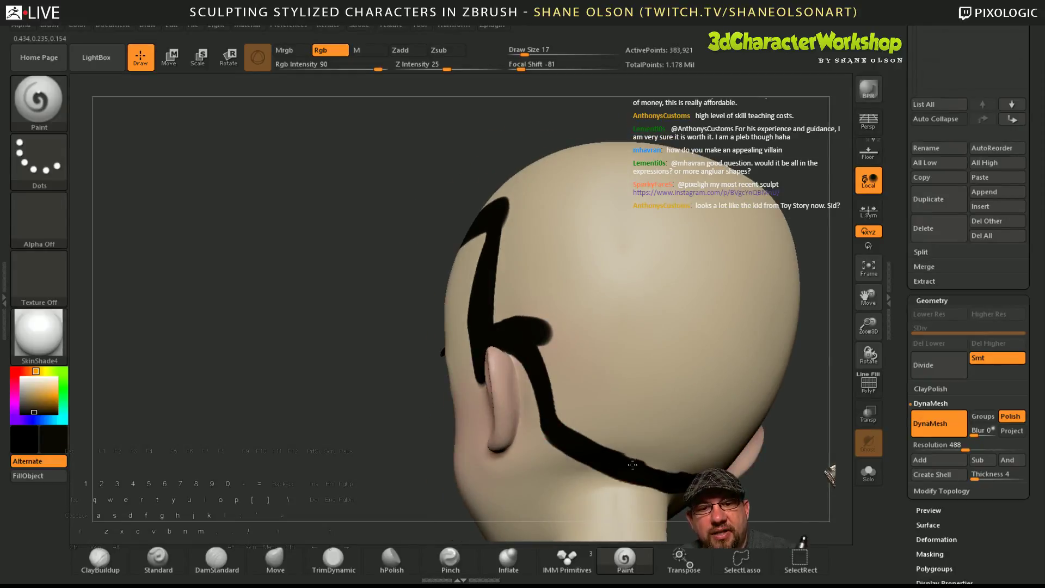
# - Set the draw size to 46 and fill the side and back of the scalp inside the hairline with black
pyautogui.moveTo(679, 390); pyautogui.dragTo(721, 405, button='right')
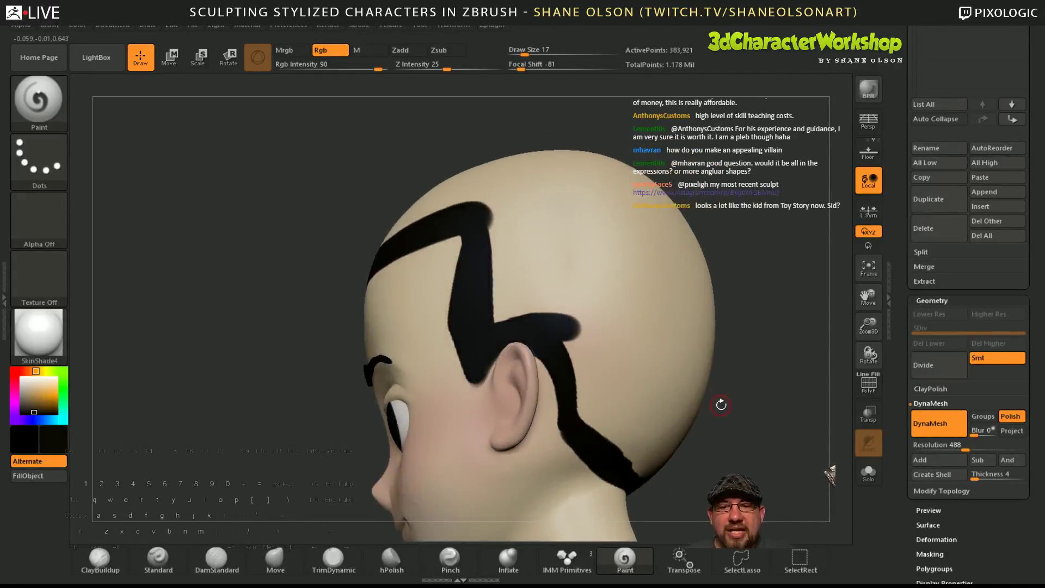
pyautogui.press('s')
pyautogui.moveTo(608, 345)
pyautogui.mouseDown()
pyautogui.moveTo(617, 346)
pyautogui.moveTo(592, 379)
pyautogui.moveTo(626, 443)
pyautogui.moveTo(617, 359)
pyautogui.moveTo(577, 273)
pyautogui.moveTo(501, 277)
pyautogui.moveTo(504, 237)
pyautogui.moveTo(588, 239)
pyautogui.moveTo(688, 419)
pyautogui.moveTo(688, 316)
pyautogui.moveTo(681, 354)
pyautogui.mouseUp()
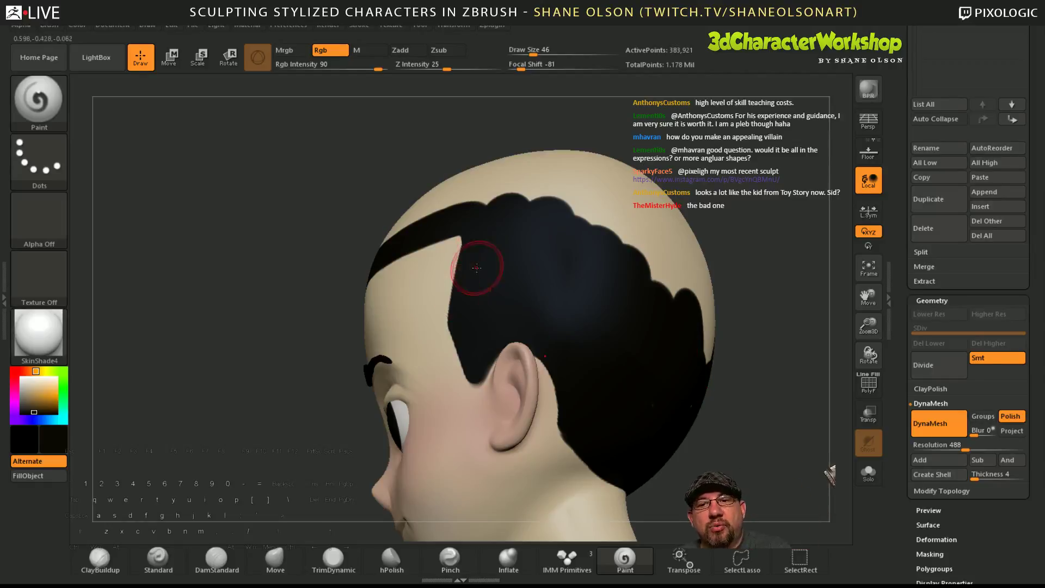
# - Fill the remaining bare skin on the top and crown of the scalp with black, joining the hairline and side areas
pyautogui.moveTo(535, 341)
pyautogui.mouseDown(button='right')
pyautogui.moveTo(626, 343)
pyautogui.moveTo(615, 344)
pyautogui.mouseUp(button='right')
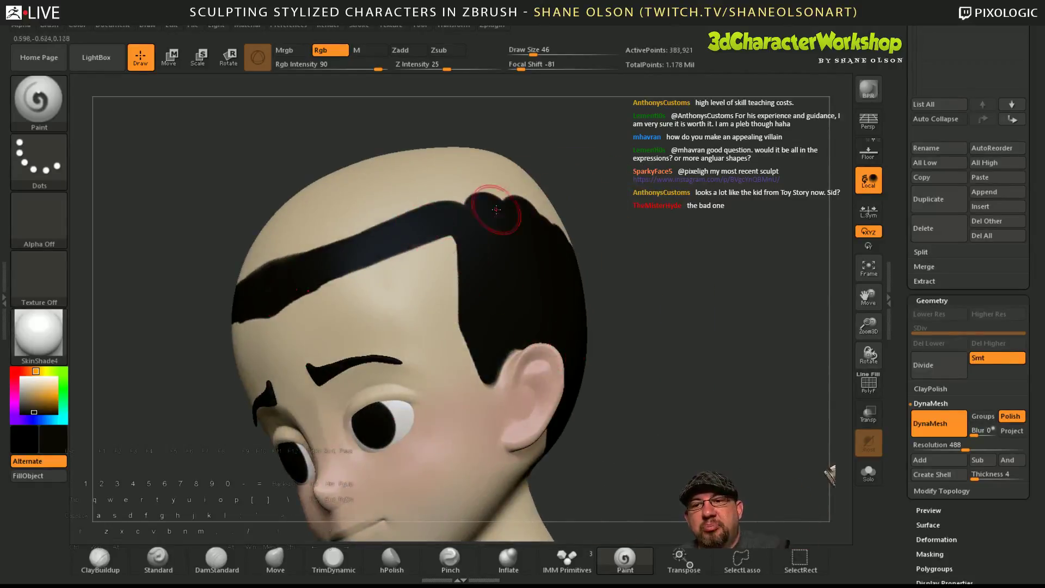
pyautogui.keyDown('alt'); pyautogui.moveTo(497, 210); pyautogui.dragTo(555, 298, button='right'); pyautogui.keyUp('alt')
pyautogui.moveTo(331, 342)
pyautogui.mouseDown()
pyautogui.moveTo(377, 288)
pyautogui.moveTo(474, 292)
pyautogui.moveTo(506, 281)
pyautogui.mouseUp()
pyautogui.moveTo(504, 280)
pyautogui.mouseDown(button='right')
pyautogui.moveTo(529, 325)
pyautogui.moveTo(397, 170)
pyautogui.mouseUp(button='right')
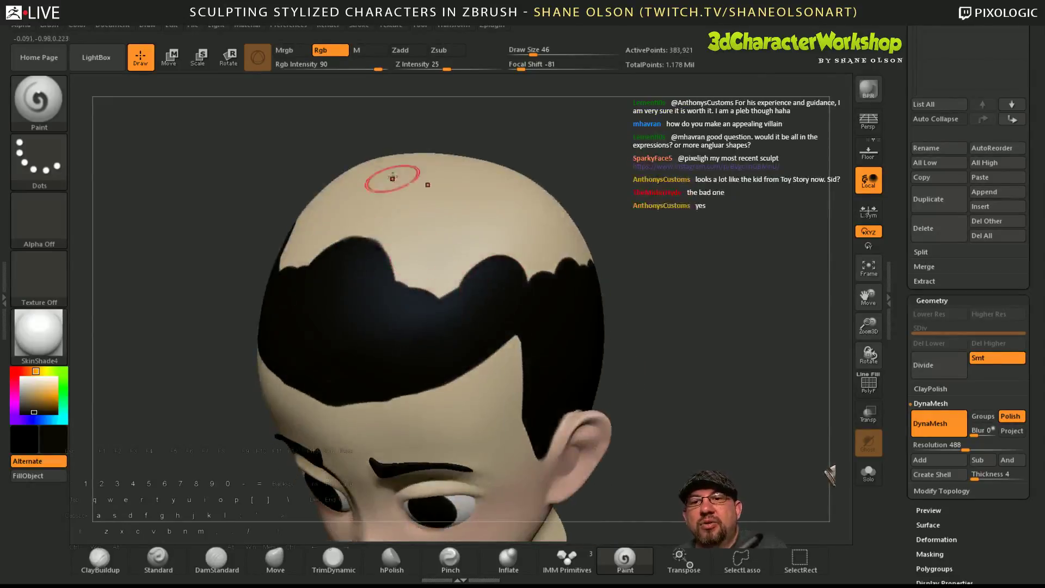
pyautogui.moveTo(396, 170)
pyautogui.mouseDown()
pyautogui.moveTo(392, 256)
pyautogui.moveTo(391, 217)
pyautogui.moveTo(424, 182)
pyautogui.moveTo(443, 181)
pyautogui.moveTo(534, 278)
pyautogui.mouseUp()
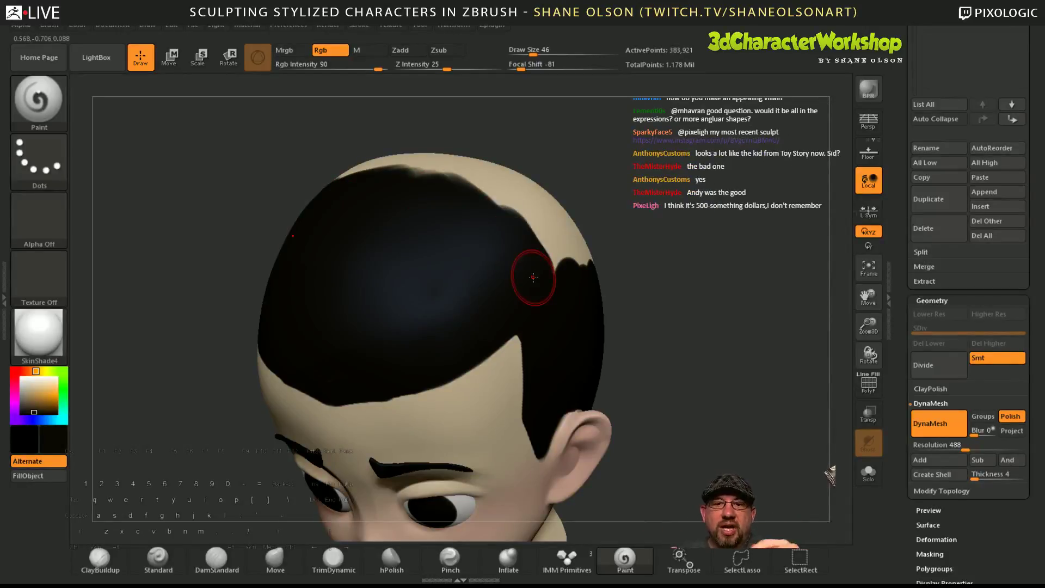
pyautogui.moveTo(533, 278)
pyautogui.mouseDown(button='right')
pyautogui.moveTo(737, 354)
pyautogui.moveTo(716, 372)
pyautogui.moveTo(668, 359)
pyautogui.mouseUp(button='right')
pyautogui.moveTo(510, 227)
pyautogui.mouseDown()
pyautogui.moveTo(565, 244)
pyautogui.moveTo(632, 291)
pyautogui.moveTo(577, 209)
pyautogui.moveTo(601, 211)
pyautogui.mouseUp()
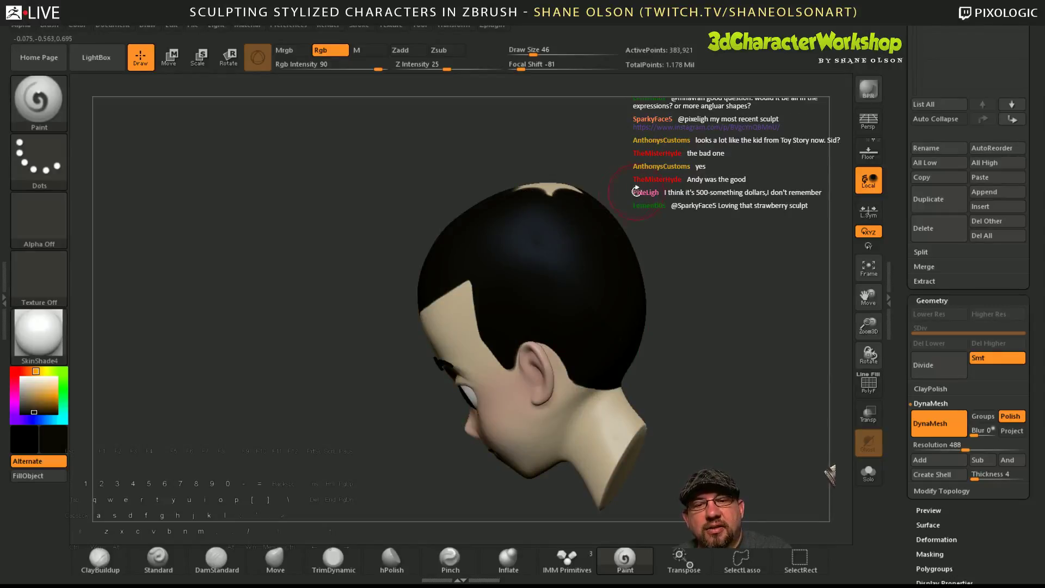
pyautogui.moveTo(636, 192)
pyautogui.mouseDown(button='right')
pyautogui.moveTo(583, 201)
pyautogui.moveTo(585, 219)
pyautogui.mouseUp(button='right')
pyautogui.moveTo(558, 210); pyautogui.dragTo(541, 195)
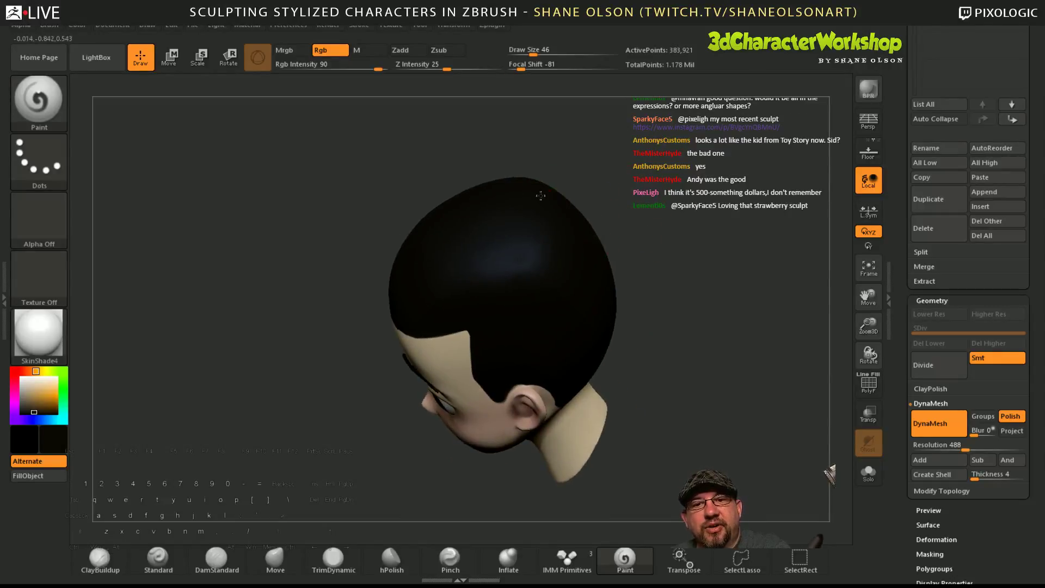
# - Examine the head with its painted black hair from the front and three-quarter angles
pyautogui.keyDown('shift'); pyautogui.moveTo(632, 254); pyautogui.dragTo(717, 331, button='right'); pyautogui.keyUp('shift')
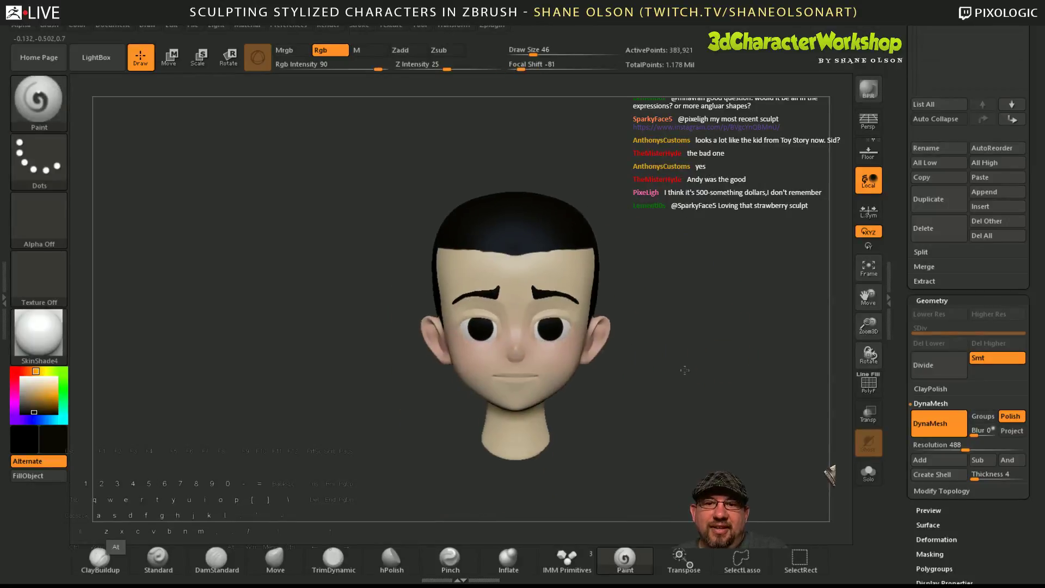
pyautogui.moveTo(685, 370); pyautogui.dragTo(643, 402, button='right')
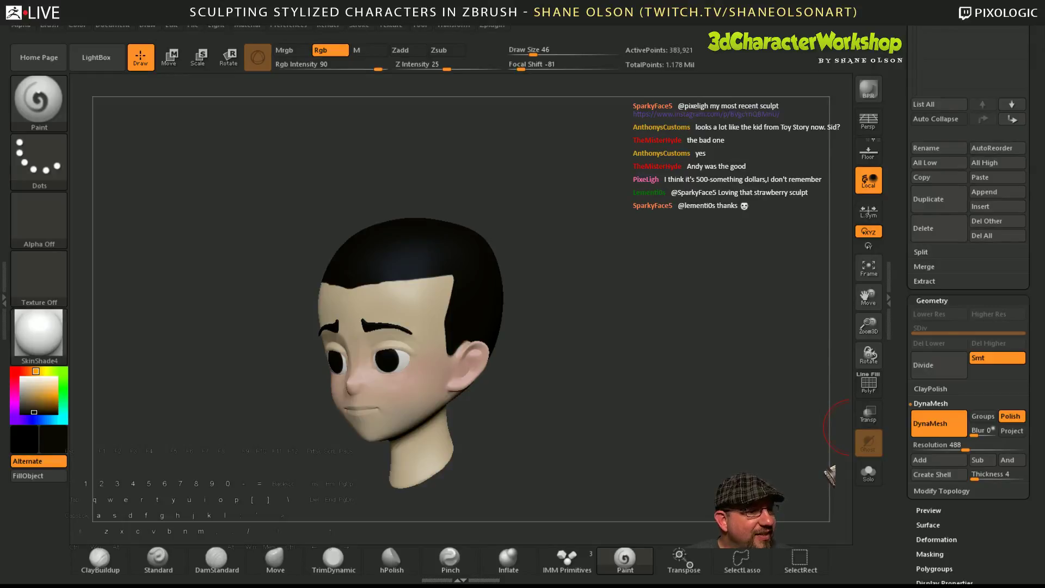
pyautogui.keyDown('alt'); pyautogui.moveTo(657, 357); pyautogui.dragTo(753, 401); pyautogui.keyUp('alt')
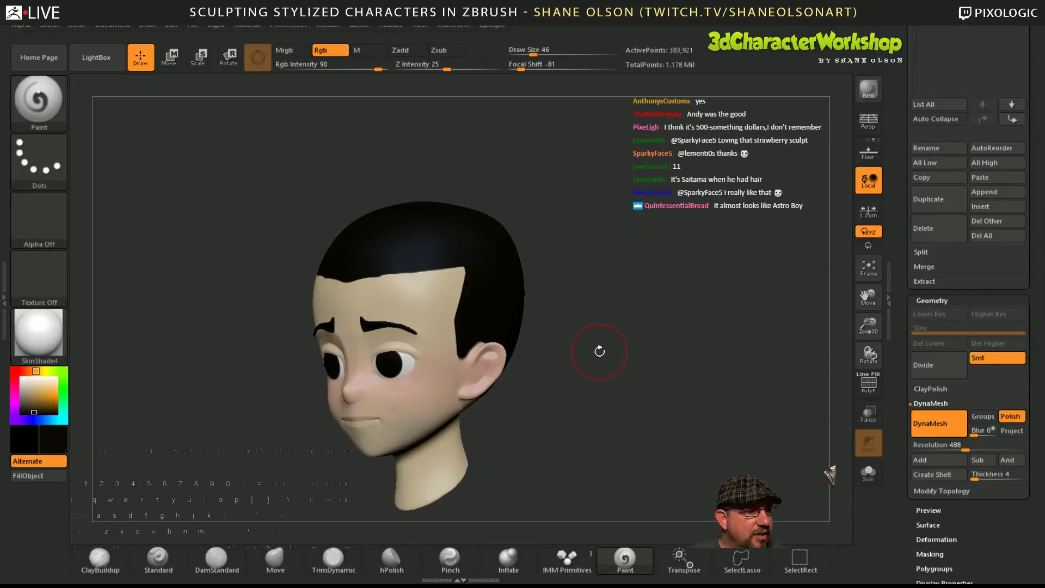
pyautogui.moveTo(583, 348)
pyautogui.mouseDown()
pyautogui.moveTo(662, 353)
pyautogui.moveTo(587, 372)
pyautogui.moveTo(653, 406)
pyautogui.mouseUp()
pyautogui.moveTo(687, 411); pyautogui.dragTo(731, 388)
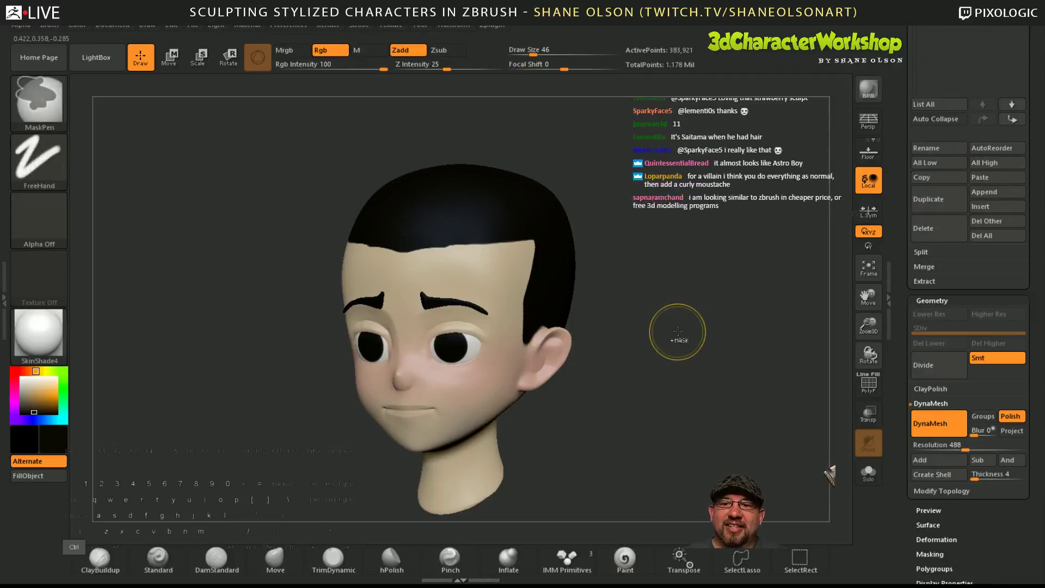
pyautogui.moveTo(724, 329)
pyautogui.mouseDown()
pyautogui.moveTo(687, 331)
pyautogui.moveTo(686, 360)
pyautogui.moveTo(711, 361)
pyautogui.mouseUp()
pyautogui.moveTo(705, 359); pyautogui.dragTo(684, 409)
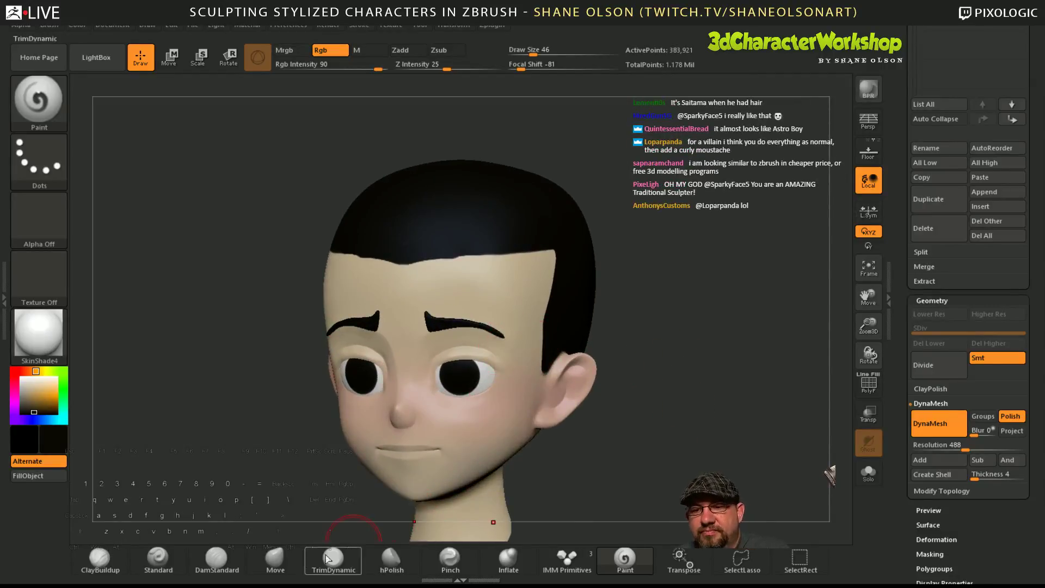
# - Switch to the Move brush, make the eyebrows the active subtool and set the draw size to 62
pyautogui.click(275, 558)
pyautogui.keyDown('shift'); pyautogui.moveTo(573, 388); pyautogui.dragTo(517, 319); pyautogui.keyUp('shift')
pyautogui.keyDown('alt'); pyautogui.click(522, 315); pyautogui.keyUp('alt')
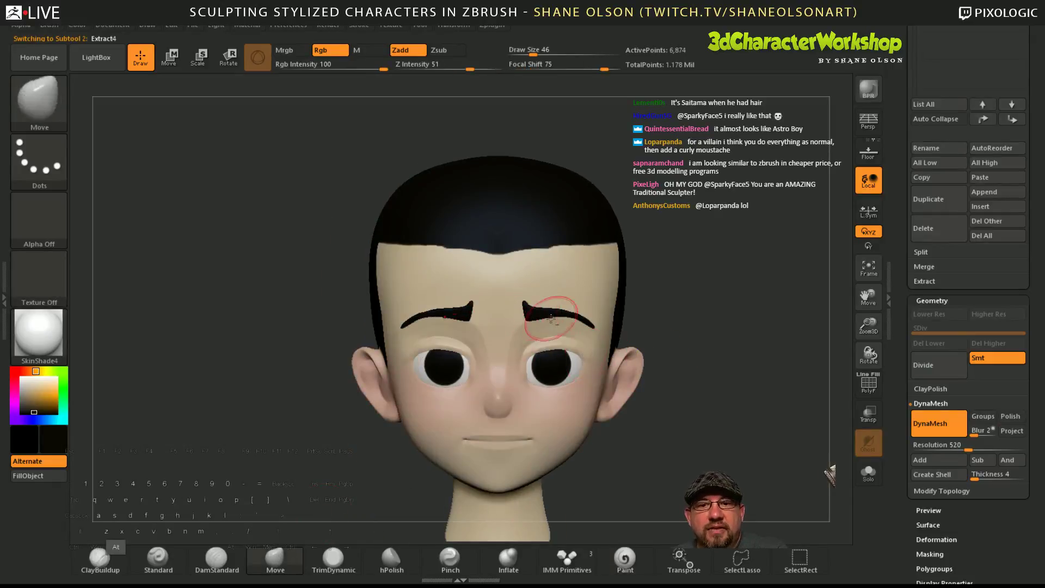
pyautogui.moveTo(691, 392)
pyautogui.keyDown('alt'); pyautogui.mouseDown()
pyautogui.moveTo(637, 383)
pyautogui.moveTo(653, 354)
pyautogui.mouseUp(); pyautogui.keyUp('alt')
pyautogui.press('s')
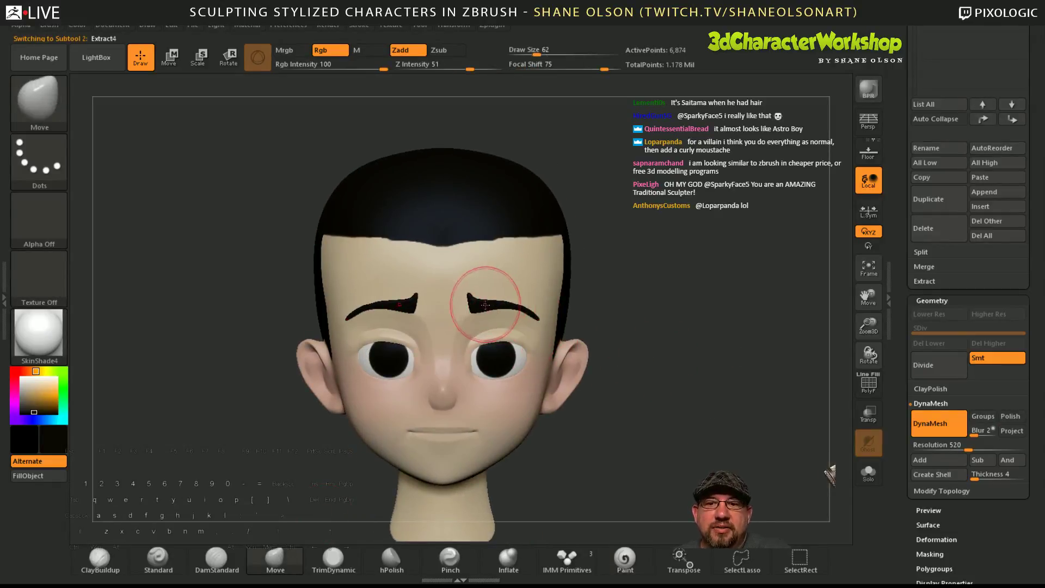
# - Try pulling the eyebrows' inner ends down and lifting their outer parts into an angry expression, with the draw size raised to 182
pyautogui.moveTo(485, 304); pyautogui.dragTo(485, 319)
pyautogui.press('s')
pyautogui.moveTo(571, 303); pyautogui.dragTo(604, 303)
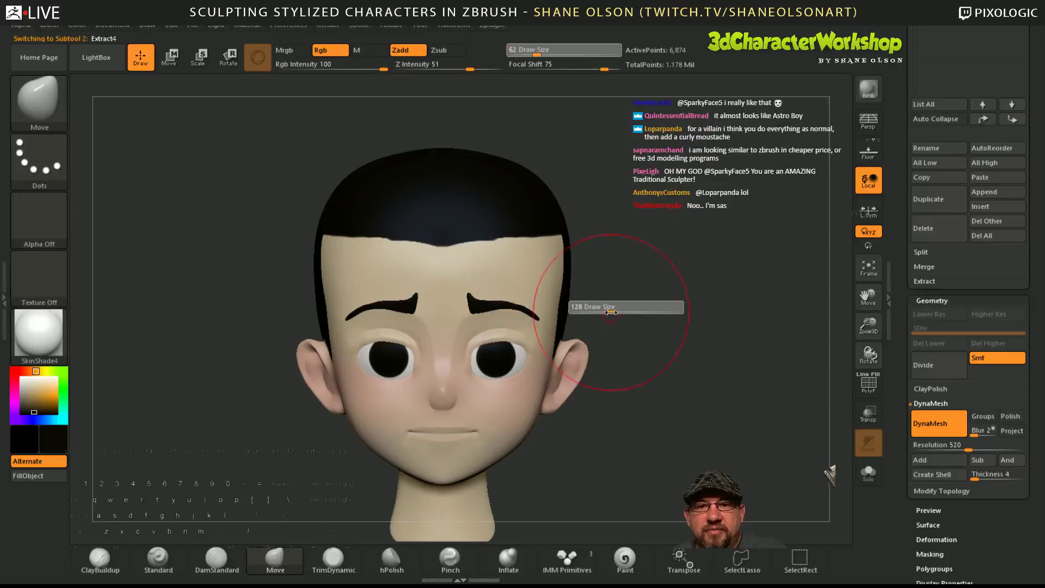
pyautogui.moveTo(472, 306); pyautogui.dragTo(472, 323)
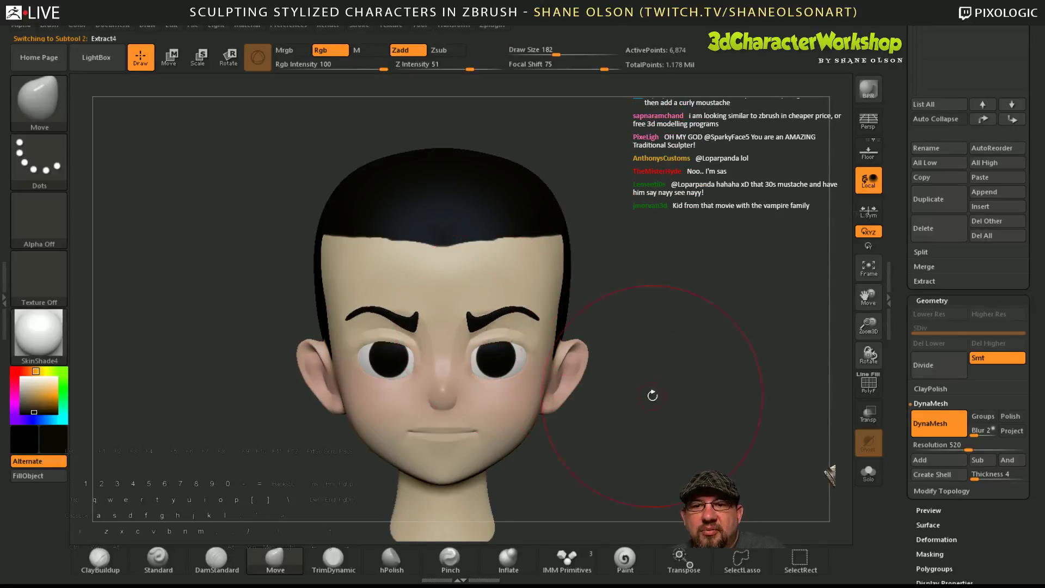
pyautogui.moveTo(615, 354); pyautogui.dragTo(577, 348)
pyautogui.moveTo(520, 316); pyautogui.dragTo(538, 304)
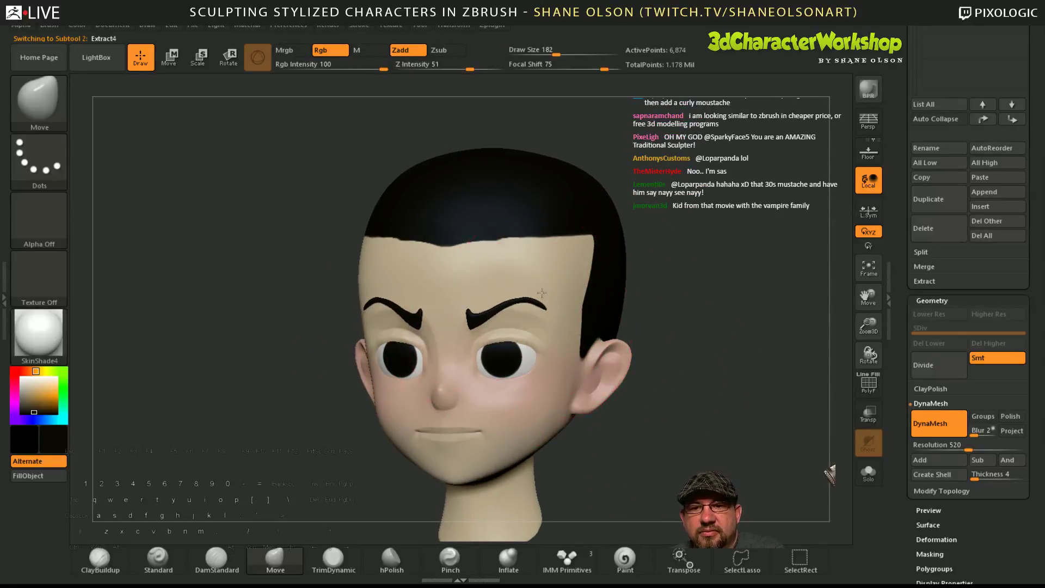
# - Undo the angry eyebrow reshaping
pyautogui.moveTo(670, 398)
pyautogui.mouseDown()
pyautogui.moveTo(700, 256)
pyautogui.moveTo(700, 187)
pyautogui.moveTo(733, 434)
pyautogui.moveTo(698, 446)
pyautogui.moveTo(637, 425)
pyautogui.mouseUp()
pyautogui.hotkey('ctrl', 'z')
pyautogui.hotkey('ctrl', 'z')
pyautogui.hotkey('ctrl', 'z')
pyautogui.hotkey('ctrl', 'z')
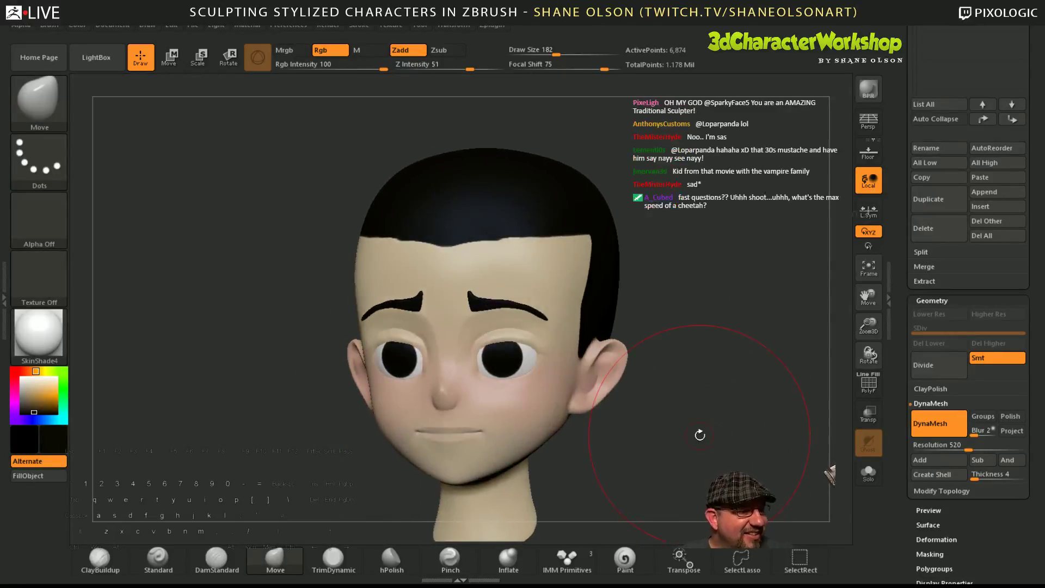
# - Reduce the draw size to 149 and lift the middle and outer parts of the eyebrows into a gentle arch
pyautogui.keyDown('alt'); pyautogui.moveTo(590, 293); pyautogui.dragTo(589, 254, button='right'); pyautogui.keyUp('alt')
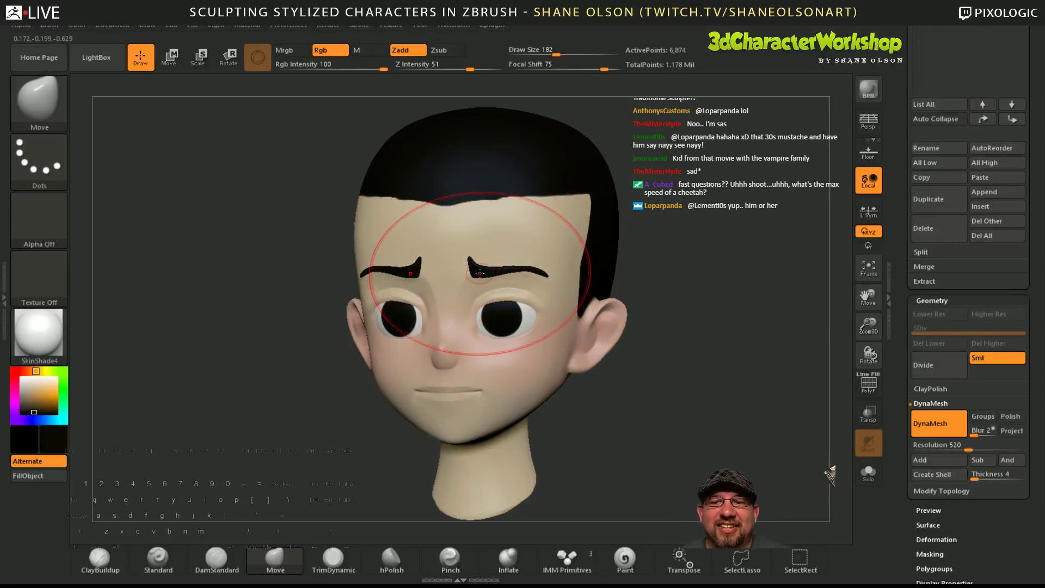
pyautogui.press('[')
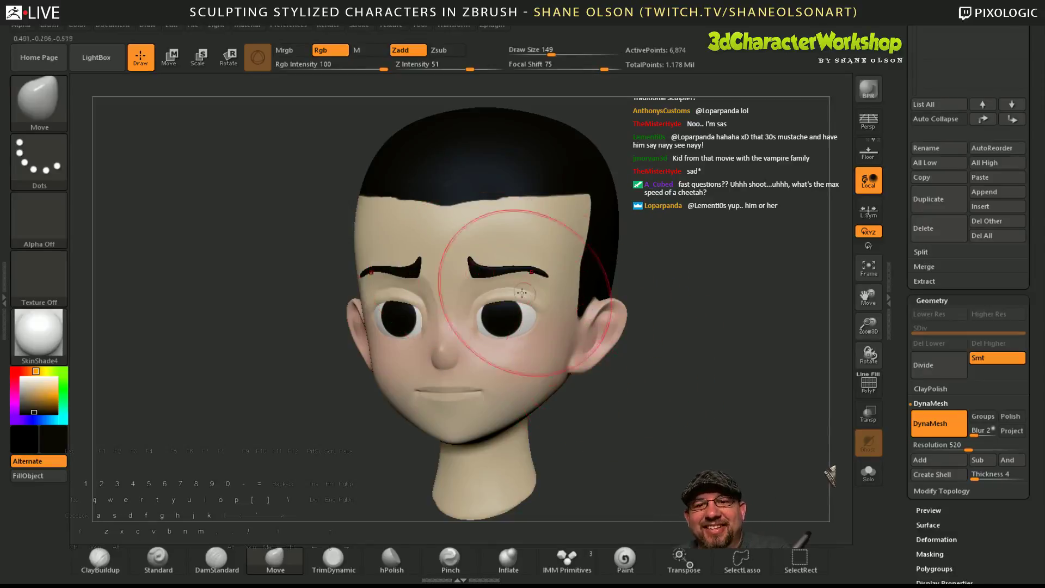
pyautogui.moveTo(493, 279); pyautogui.dragTo(498, 271)
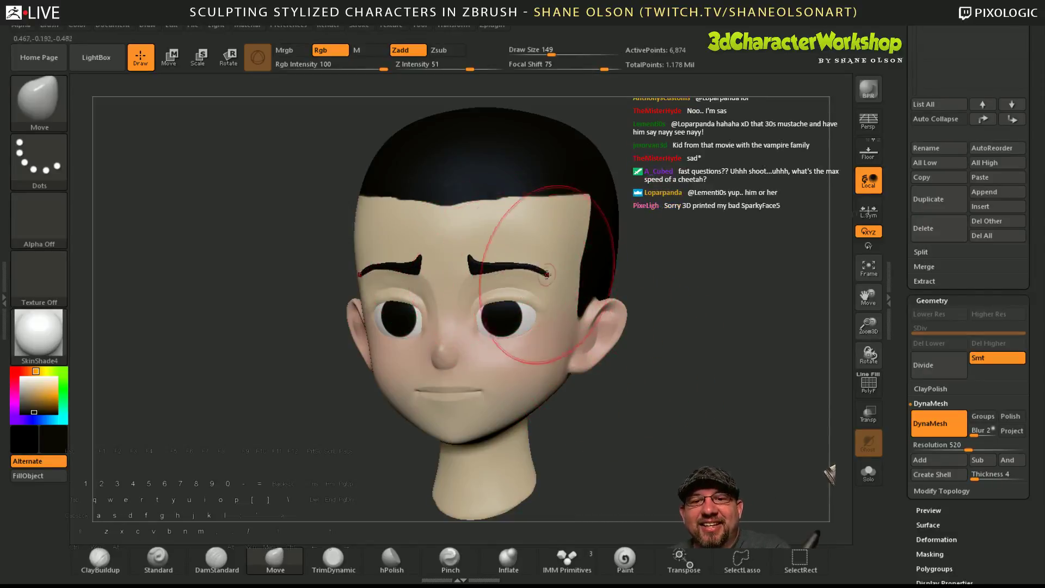
pyautogui.keyDown('alt'); pyautogui.moveTo(710, 413); pyautogui.dragTo(712, 405); pyautogui.keyUp('alt')
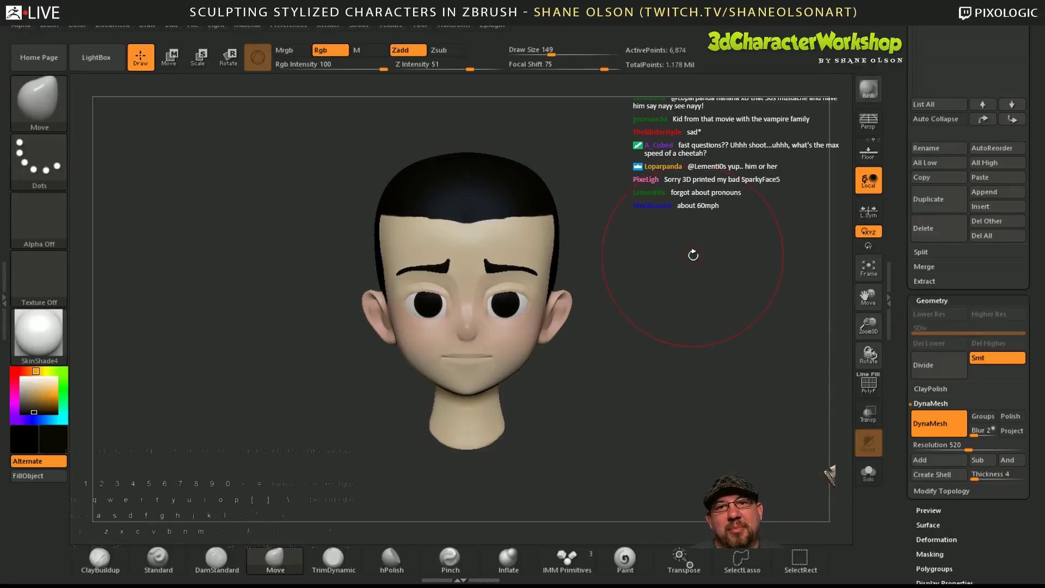
pyautogui.moveTo(687, 253); pyautogui.dragTo(648, 239)
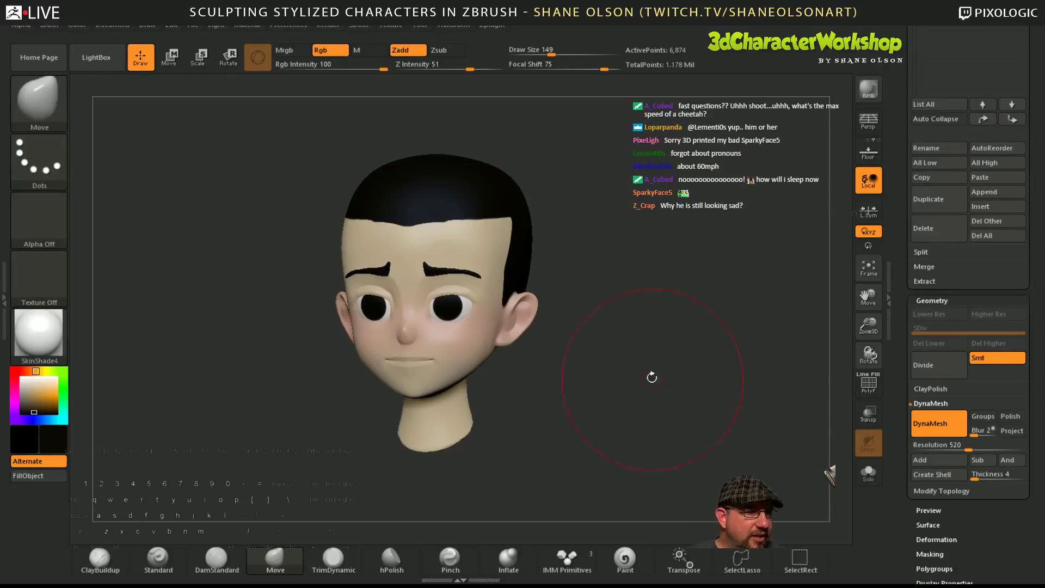
# - Flatten the outer part of the eyebrows and refine their curve with the draw size reduced to 83
pyautogui.moveTo(670, 289); pyautogui.dragTo(665, 286)
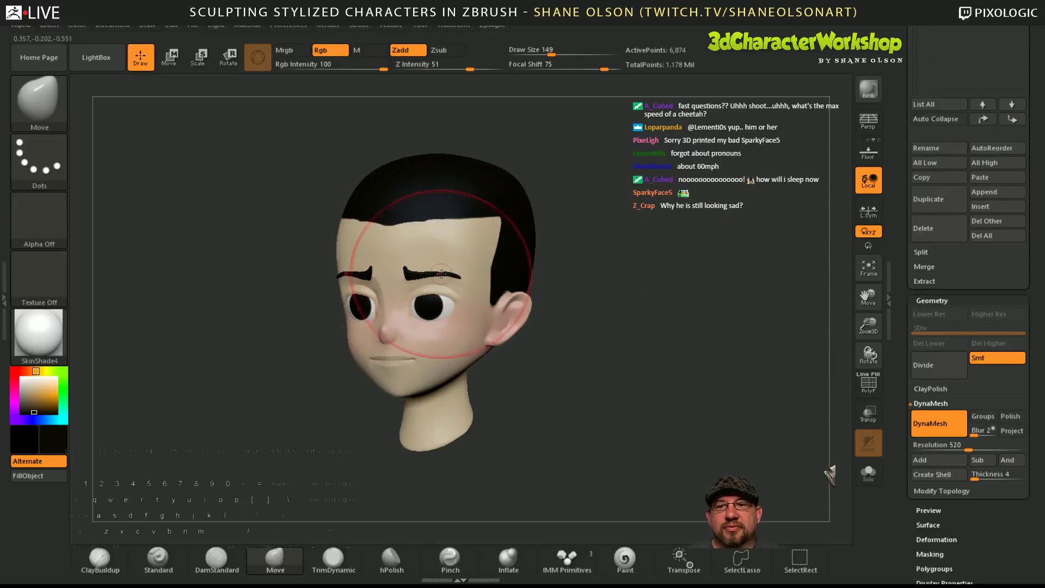
pyautogui.moveTo(542, 318)
pyautogui.mouseDown()
pyautogui.moveTo(586, 320)
pyautogui.moveTo(577, 311)
pyautogui.mouseUp()
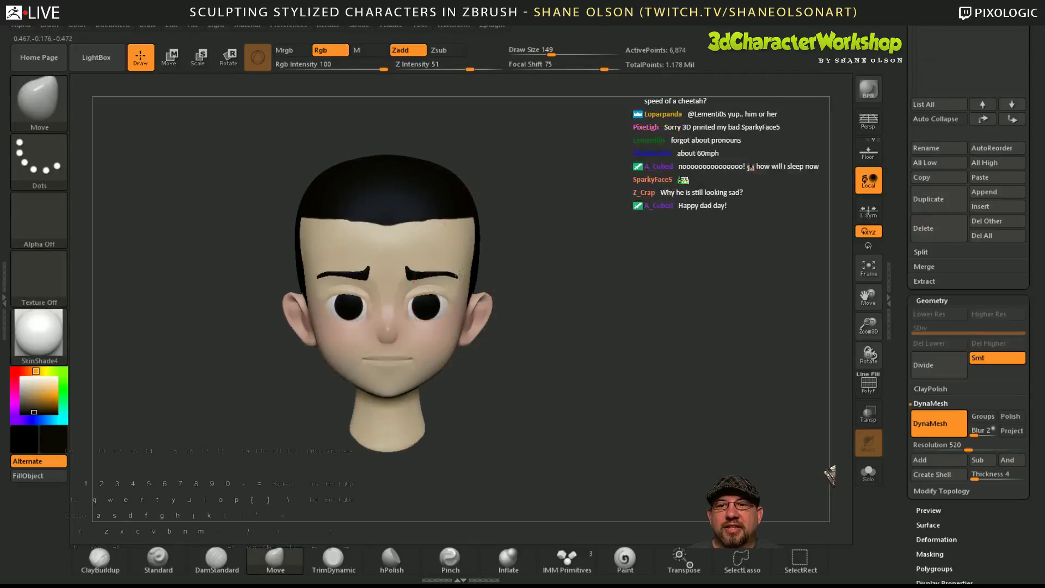
pyautogui.press('s')
pyautogui.moveTo(520, 282); pyautogui.dragTo(517, 282)
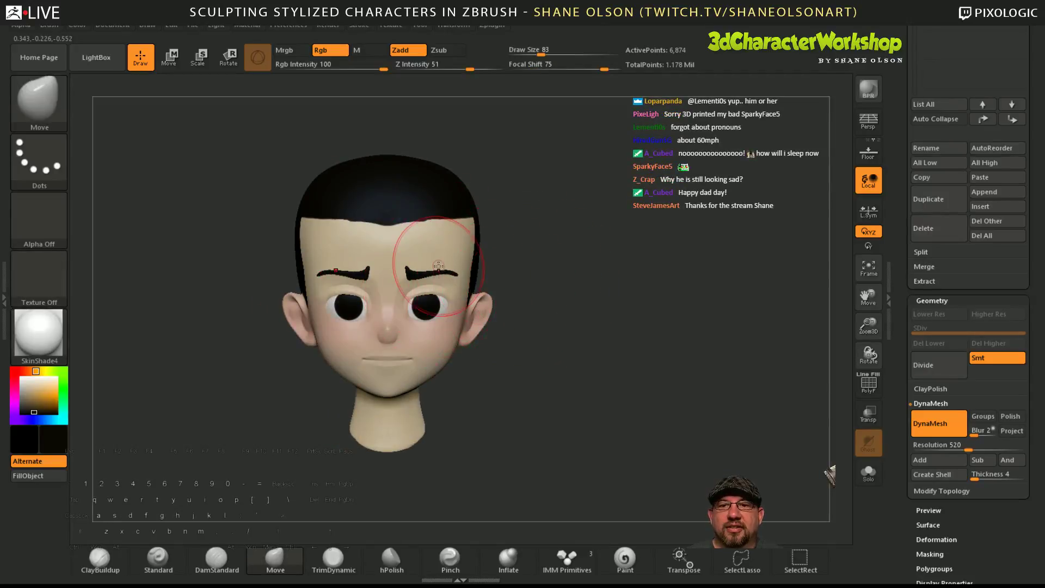
# - Examine the head's hair, eyebrows and facial expression from the front and three-quarter angles
pyautogui.moveTo(613, 303)
pyautogui.mouseDown()
pyautogui.moveTo(590, 306)
pyautogui.moveTo(644, 322)
pyautogui.mouseUp()
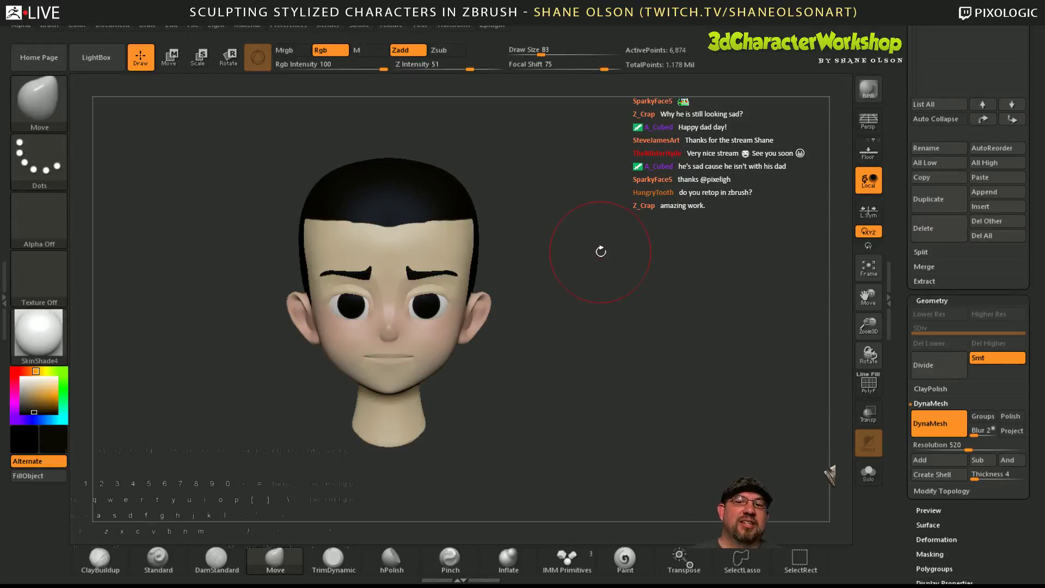
pyautogui.moveTo(695, 289)
pyautogui.mouseDown()
pyautogui.moveTo(660, 298)
pyautogui.moveTo(705, 277)
pyautogui.mouseUp()
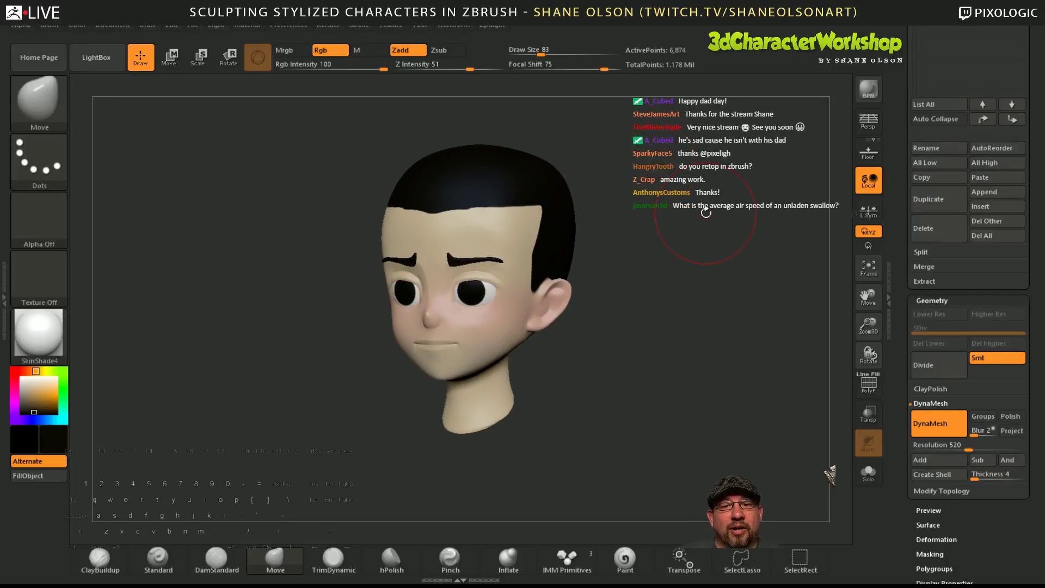
pyautogui.moveTo(702, 214); pyautogui.dragTo(679, 236)
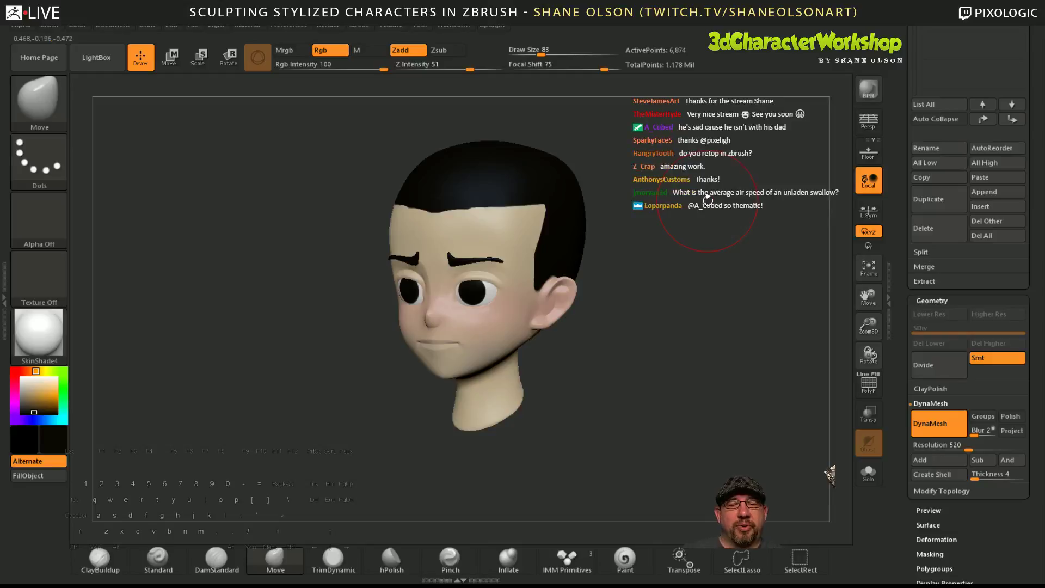
pyautogui.moveTo(708, 200); pyautogui.dragTo(705, 200)
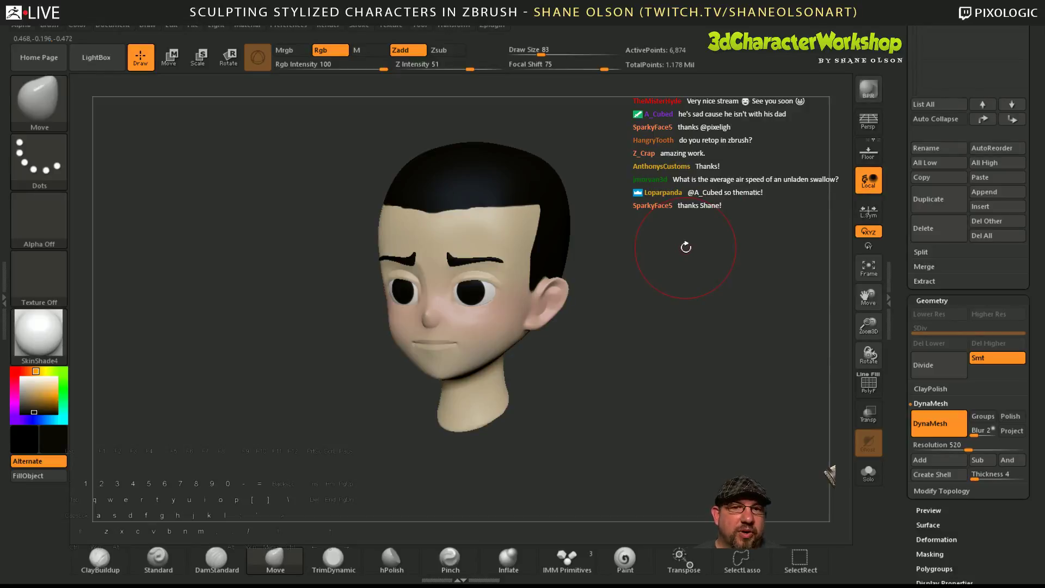
pyautogui.moveTo(685, 247)
pyautogui.mouseDown()
pyautogui.moveTo(663, 282)
pyautogui.moveTo(686, 265)
pyautogui.mouseUp()
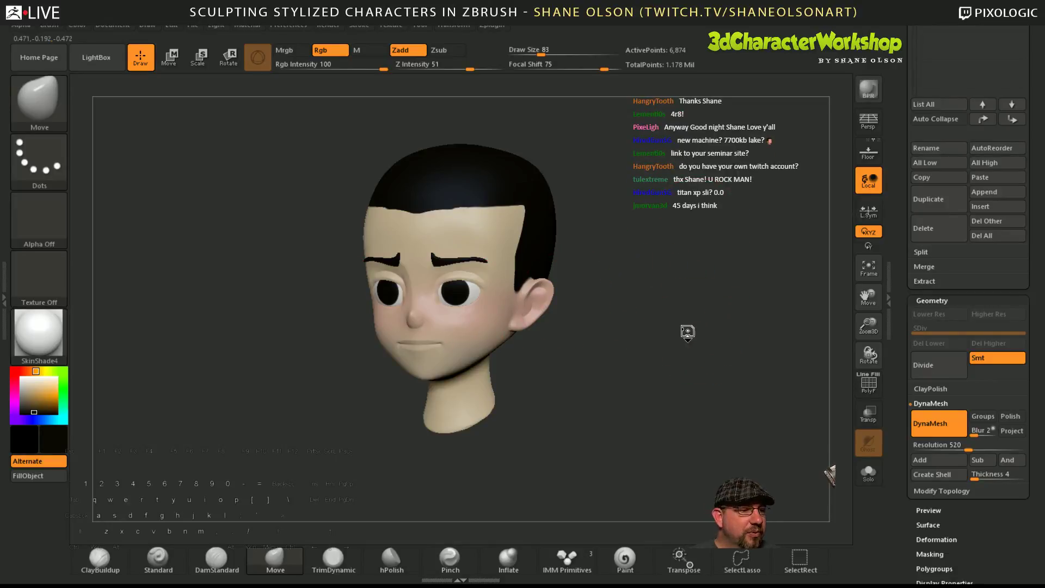
pyautogui.moveTo(687, 332); pyautogui.dragTo(686, 330)
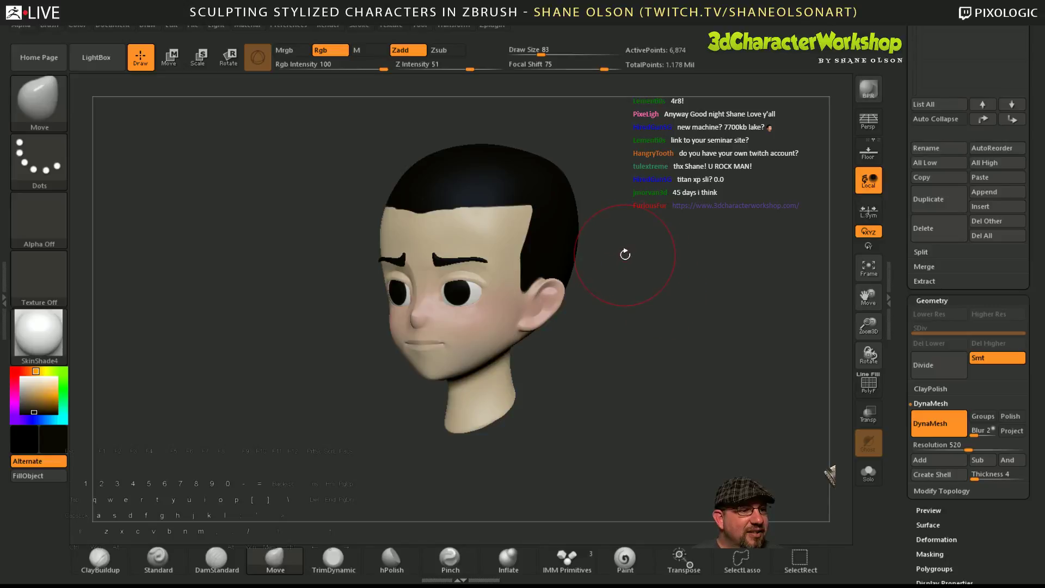
pyautogui.moveTo(675, 239); pyautogui.dragTo(679, 244)
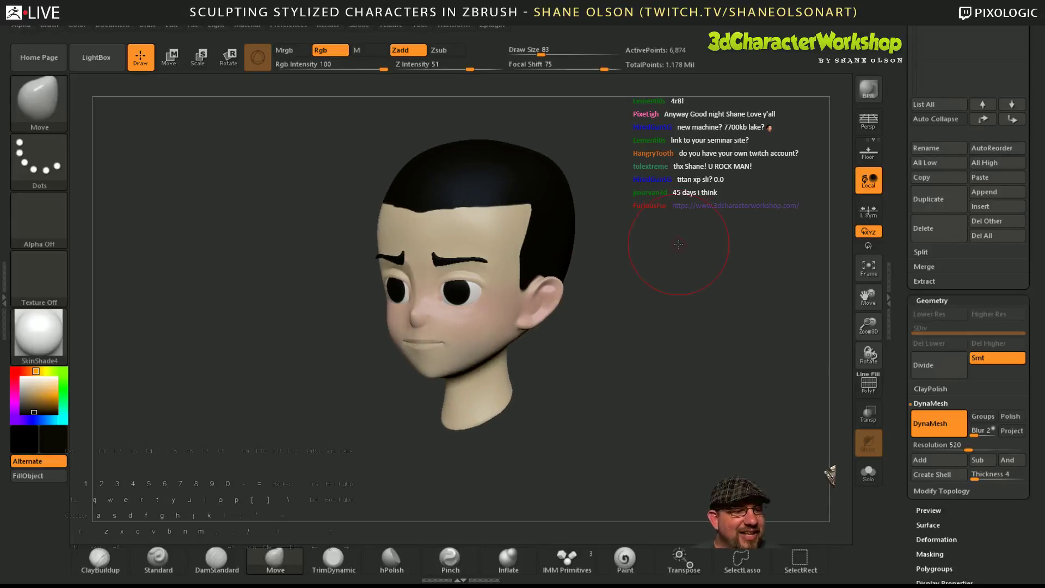